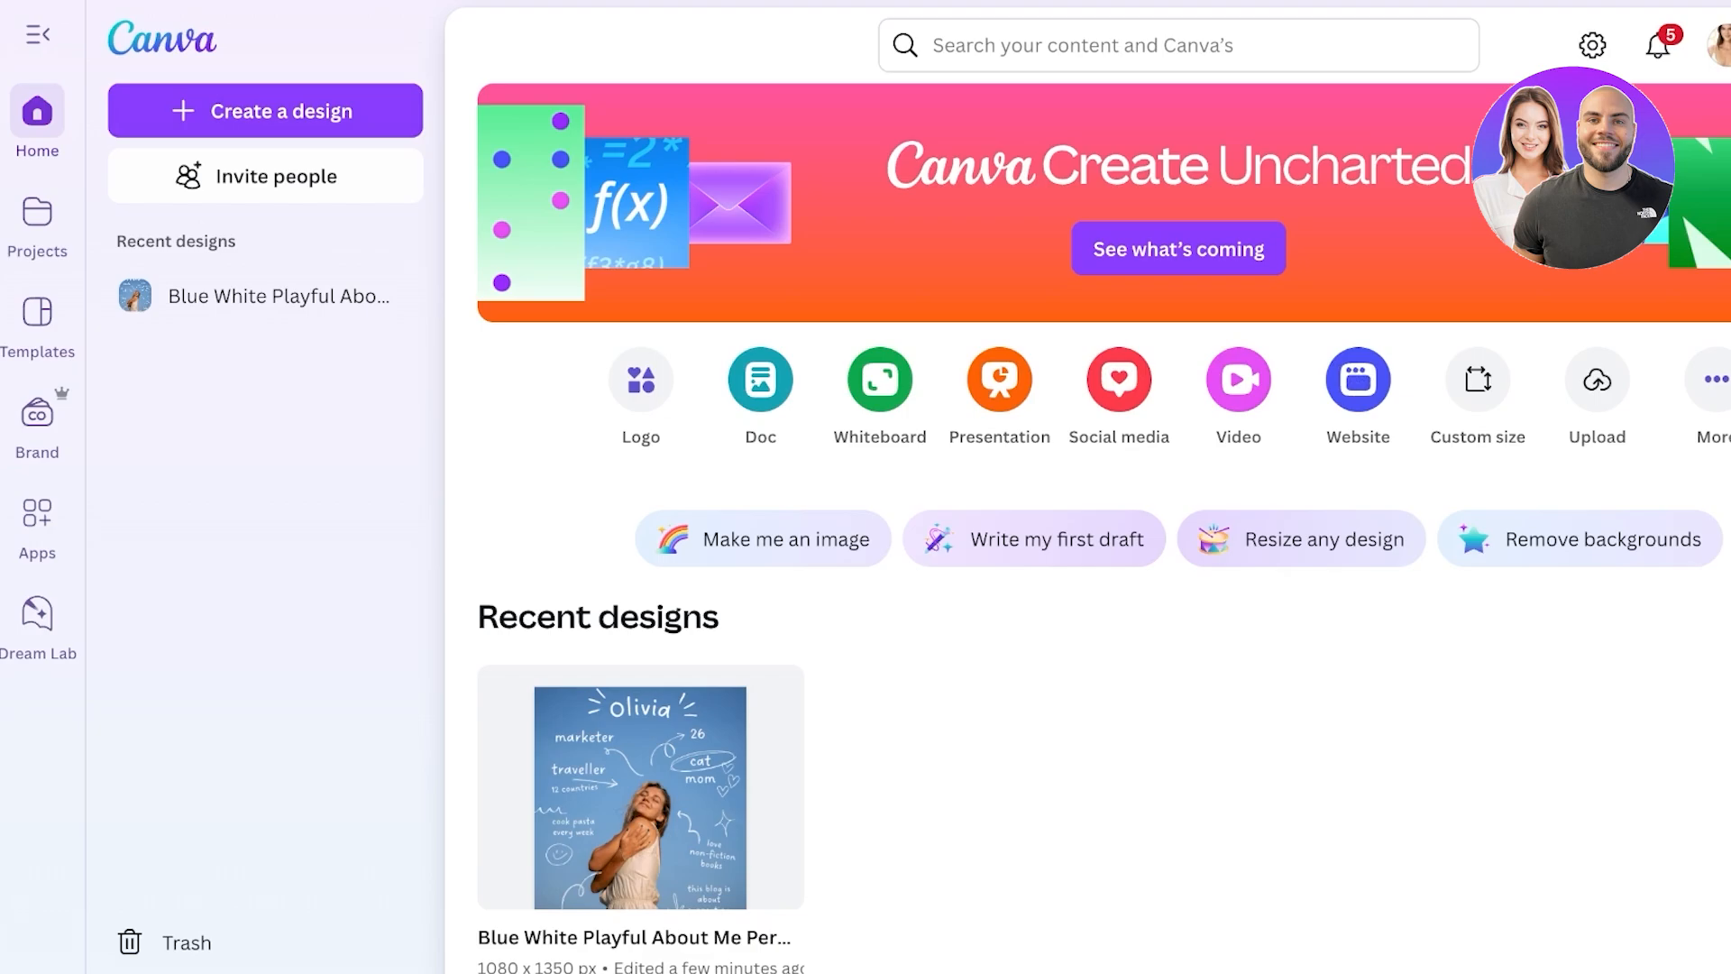
- Go to the Projects page from the sidebar
left_click(37, 35)
left_click(37, 35)
left_click(37, 221)
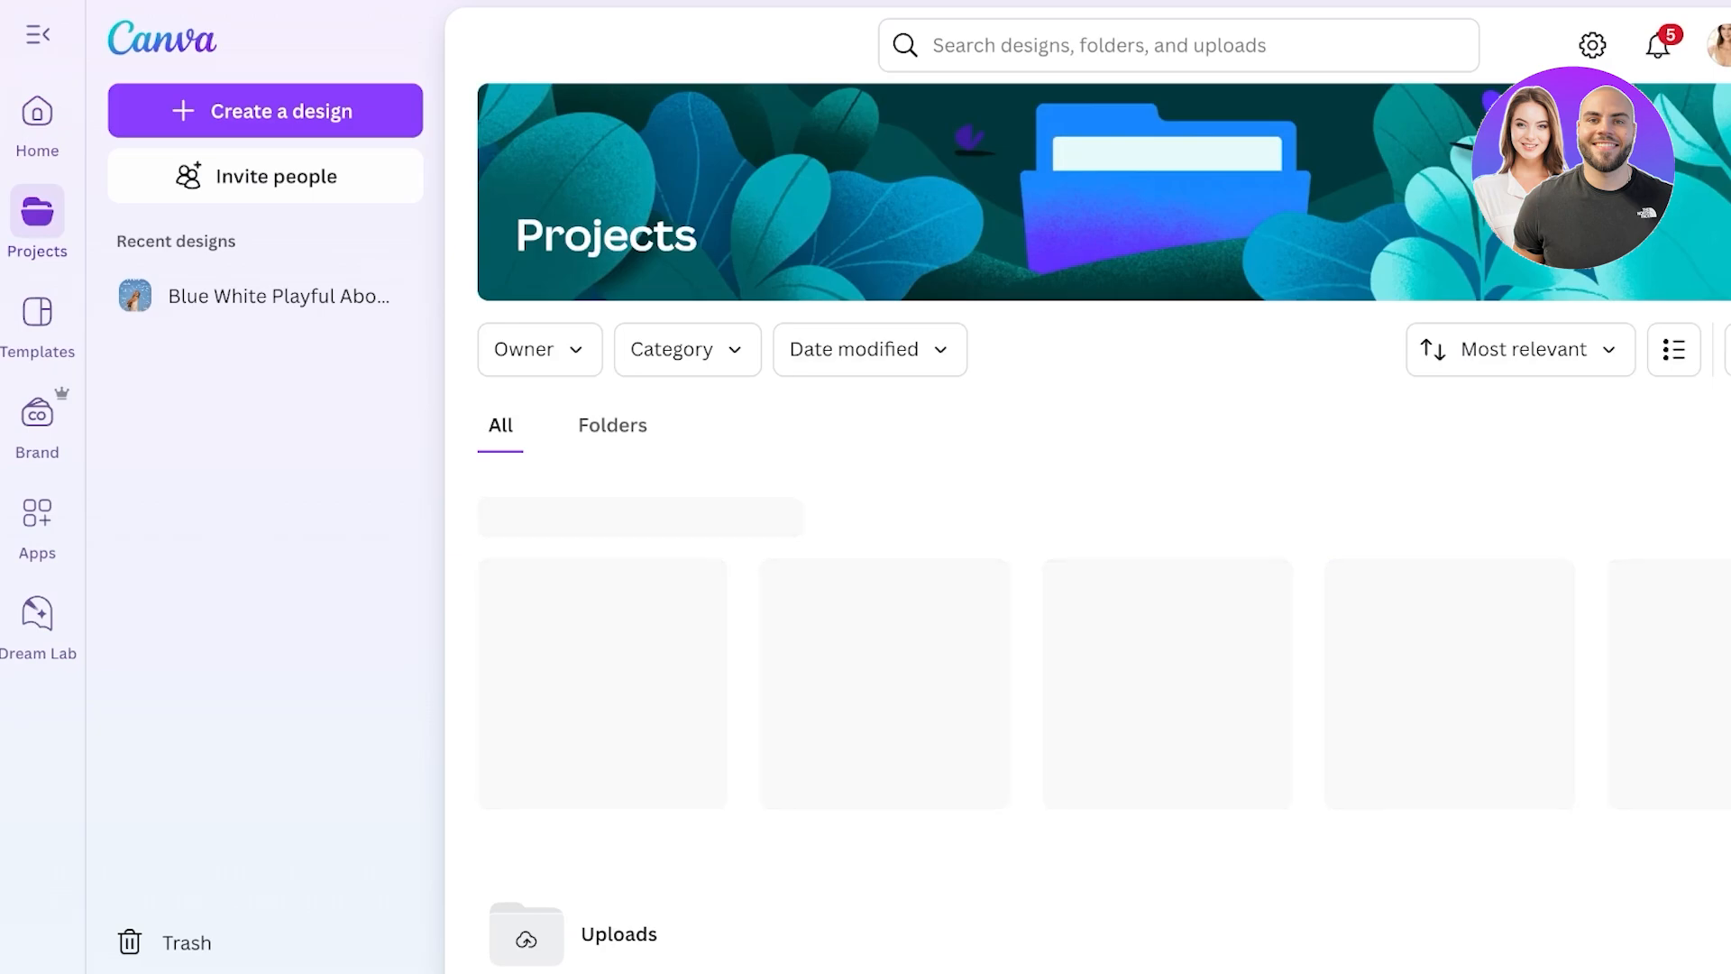
scroll(1088, 523, "down", 1)
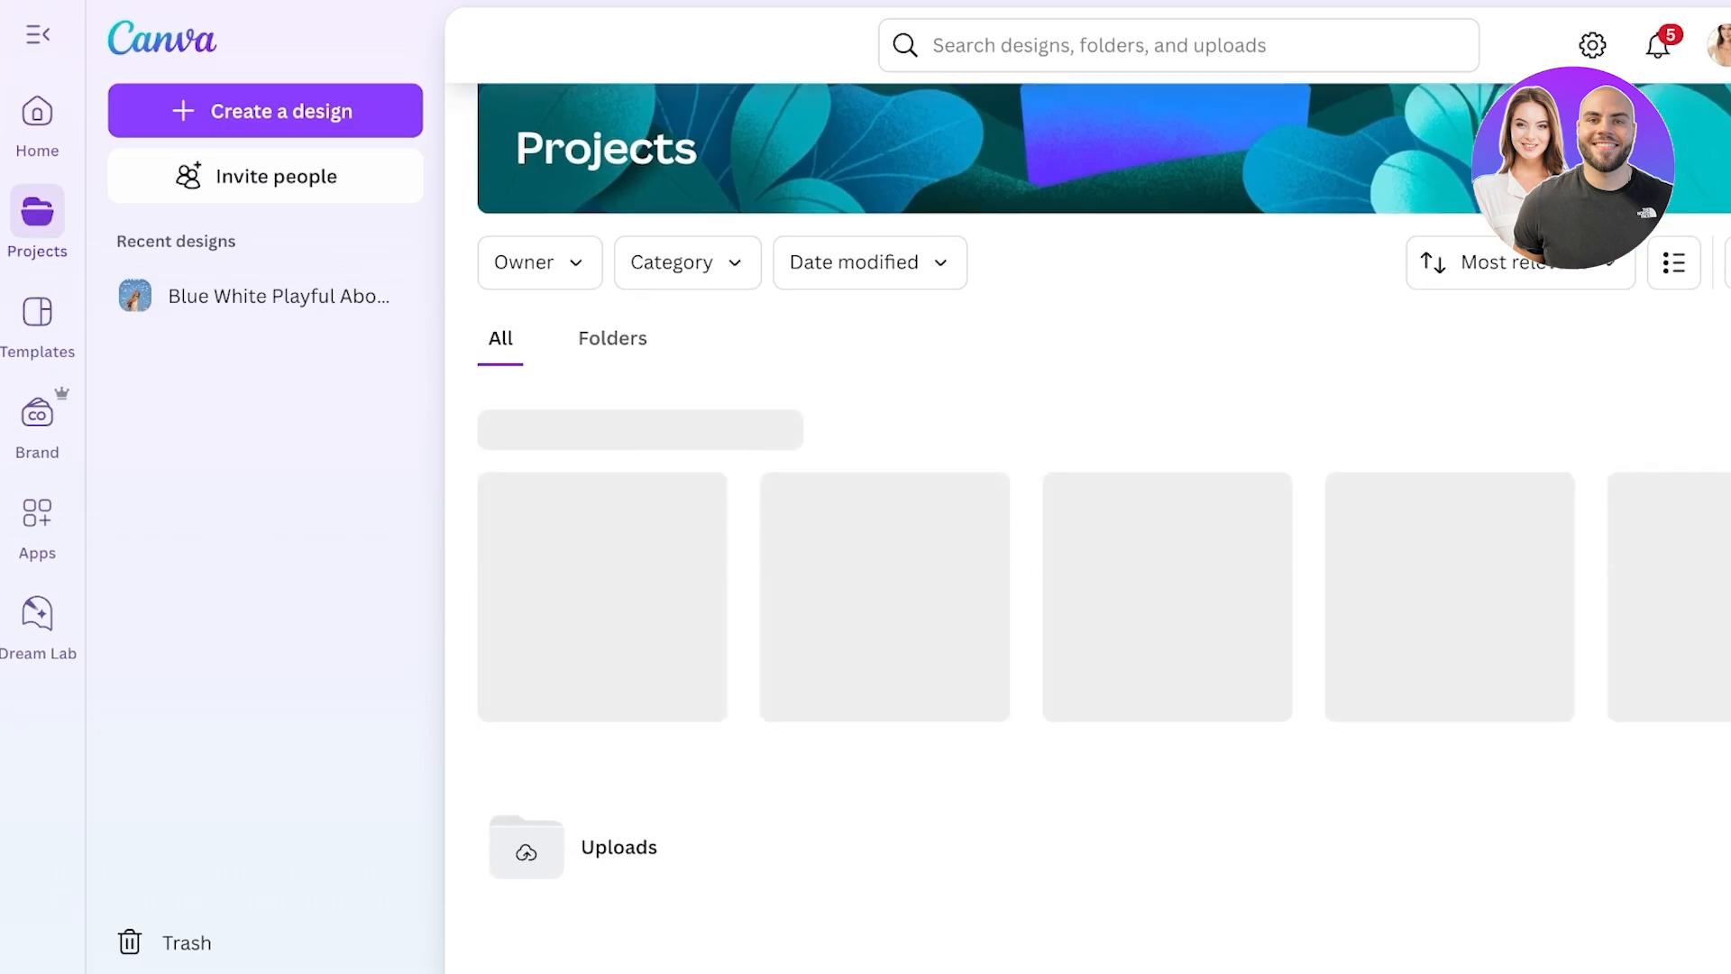
- Filter Projects to show only folders and bring up the Add new menu
left_click(612, 338)
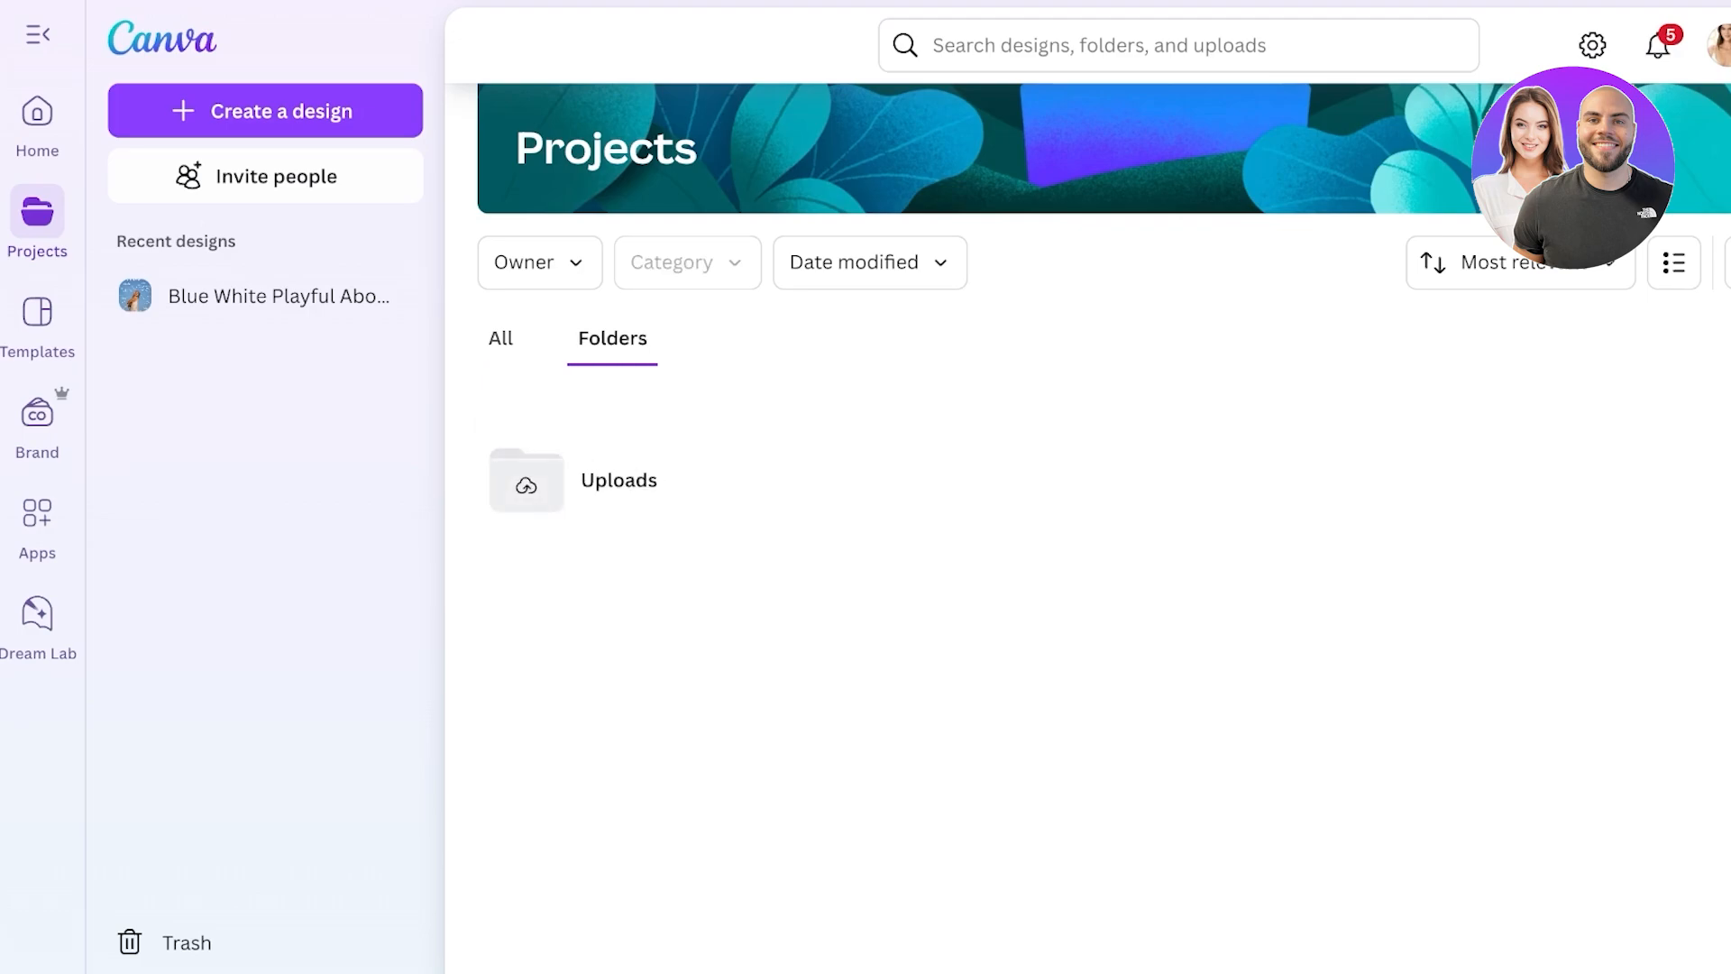
left_click(500, 338)
left_click(612, 338)
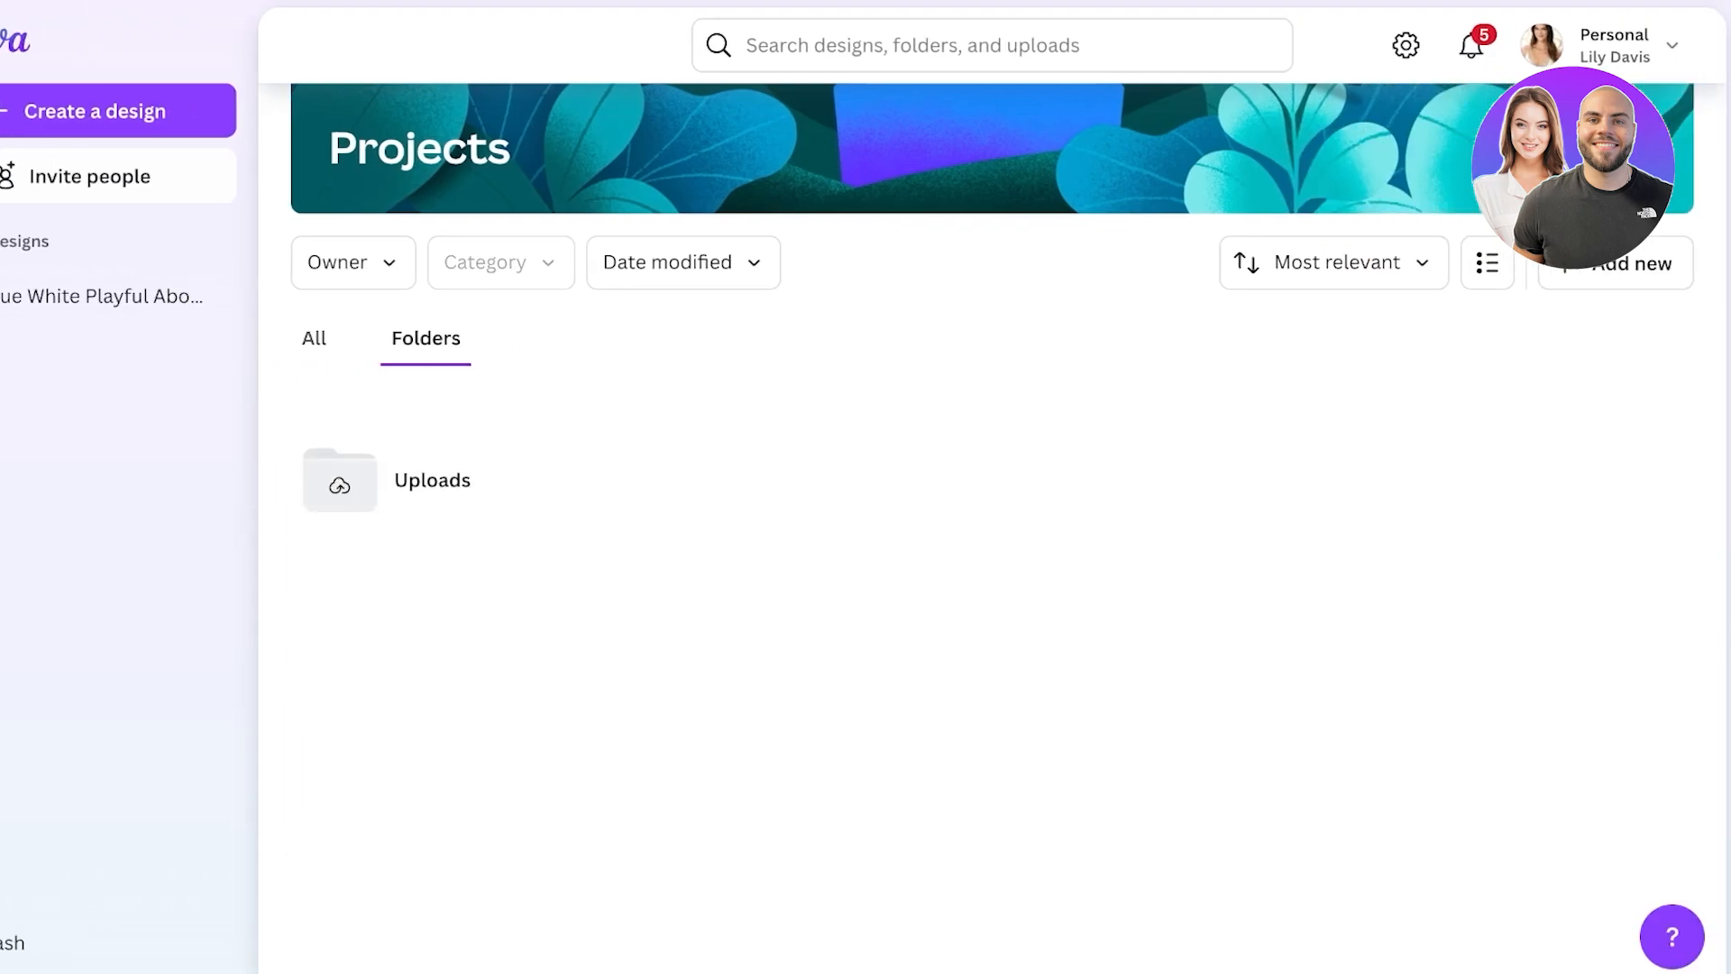
left_click(1622, 266)
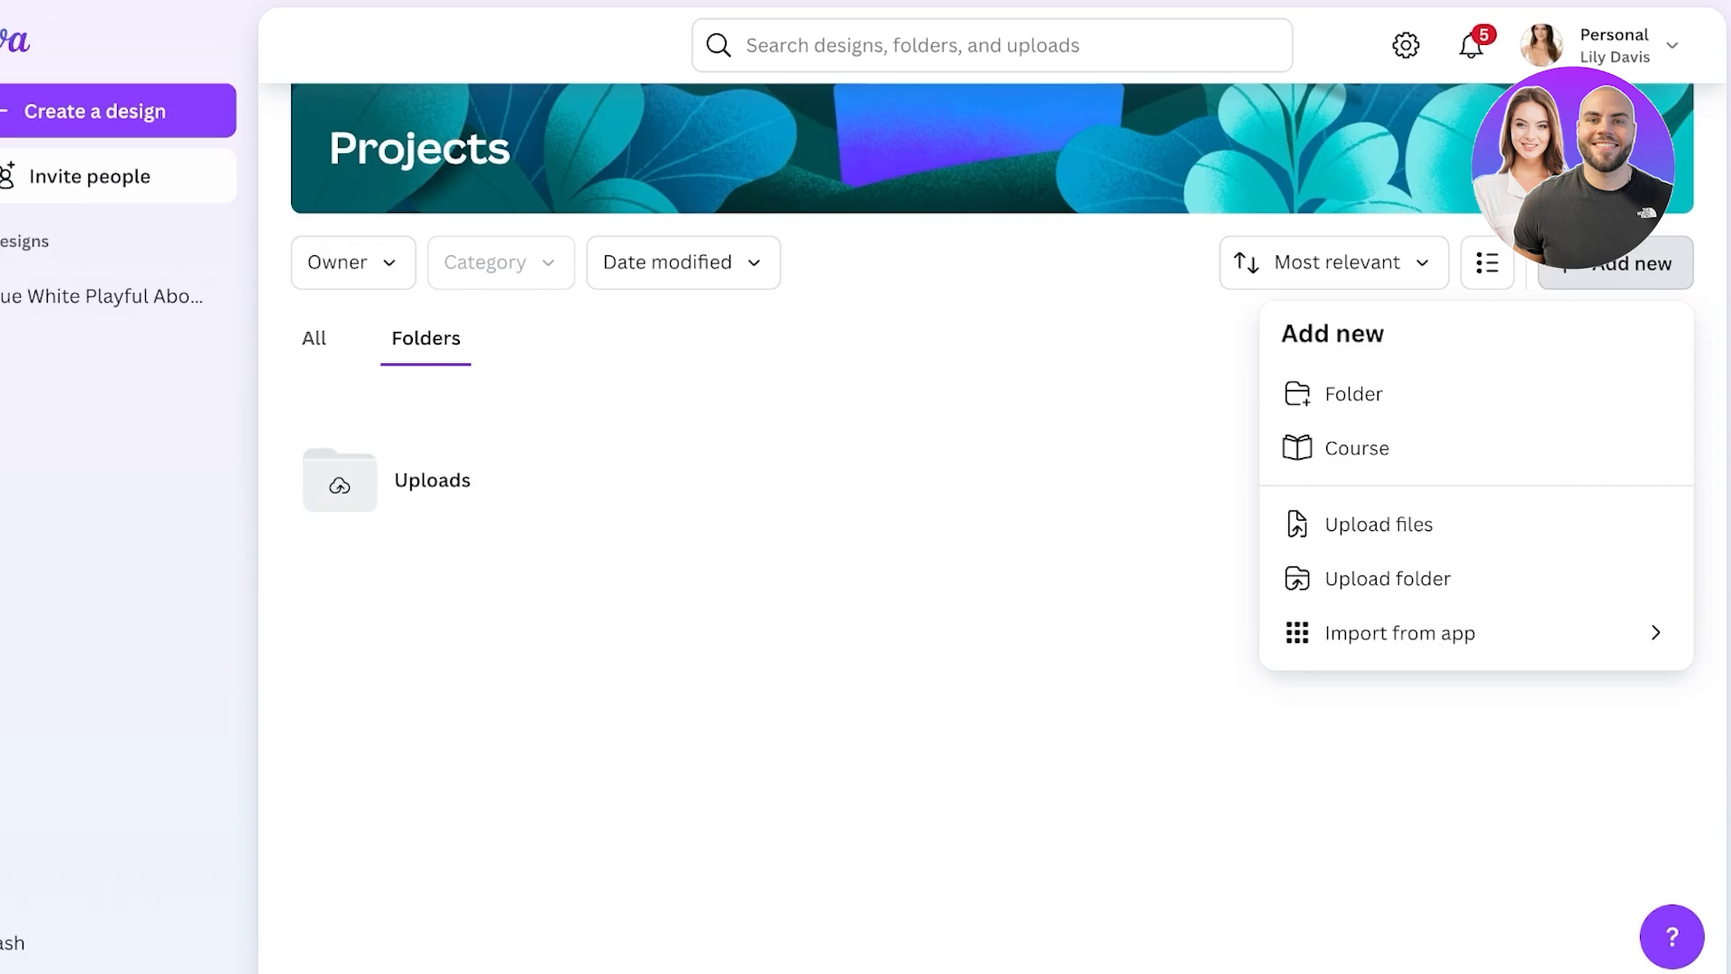
- Create a new folder named Becks
left_click(1353, 393)
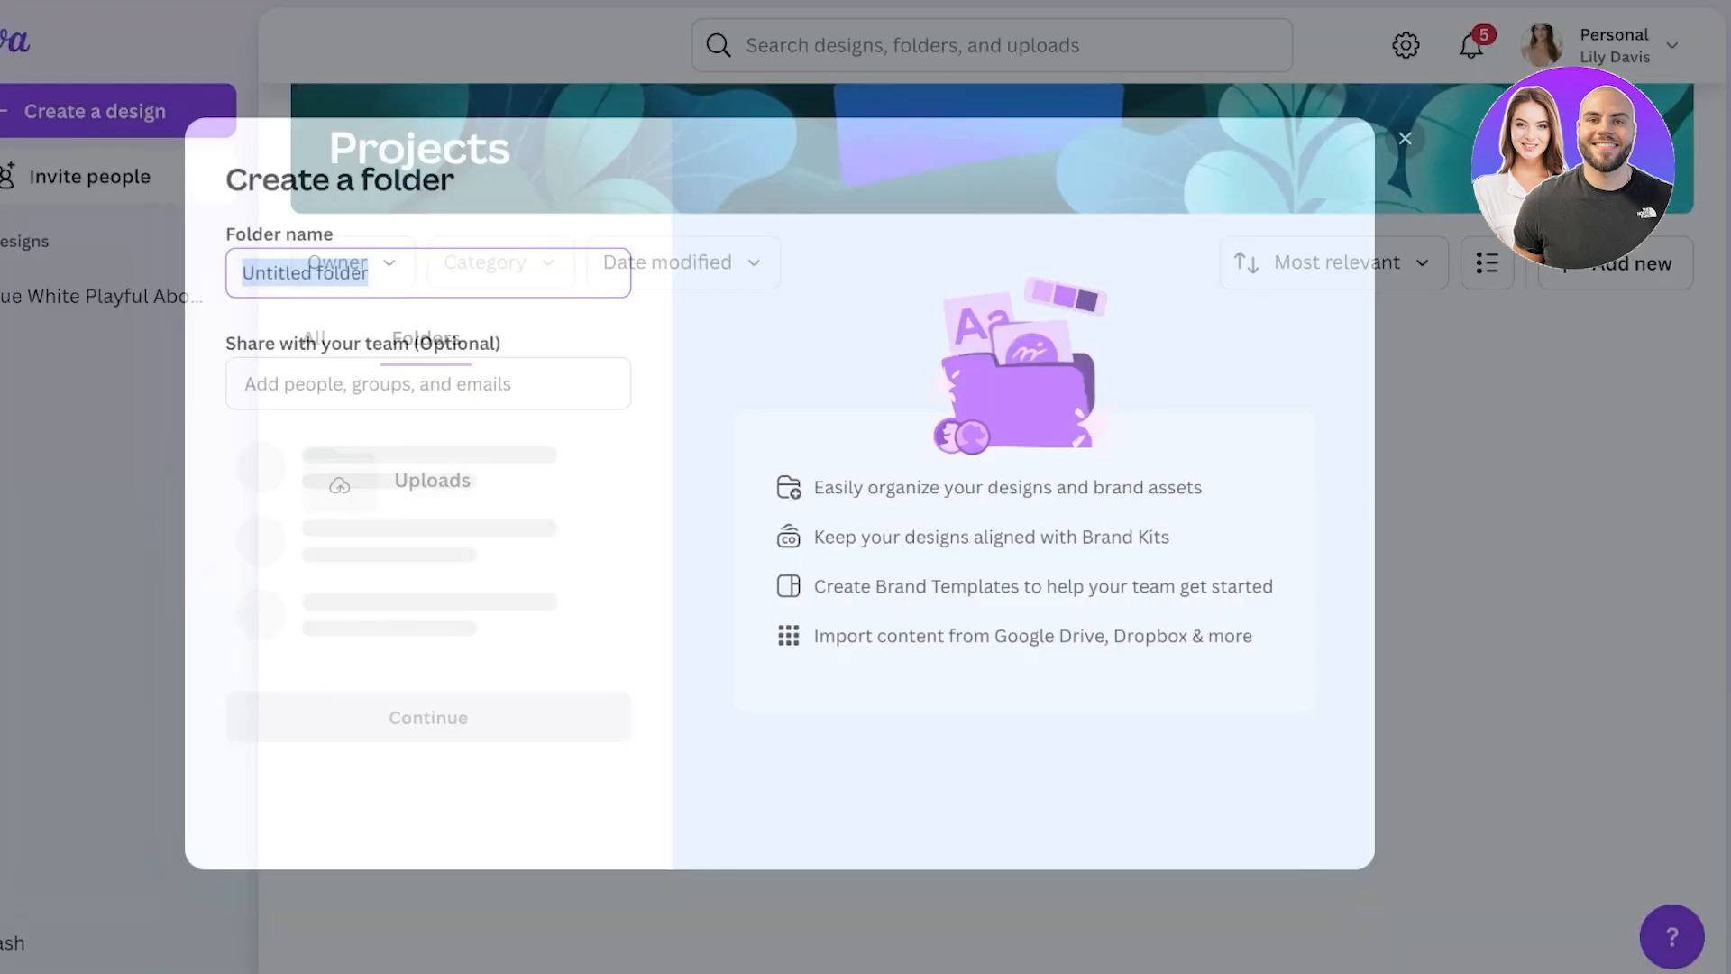
type("b")
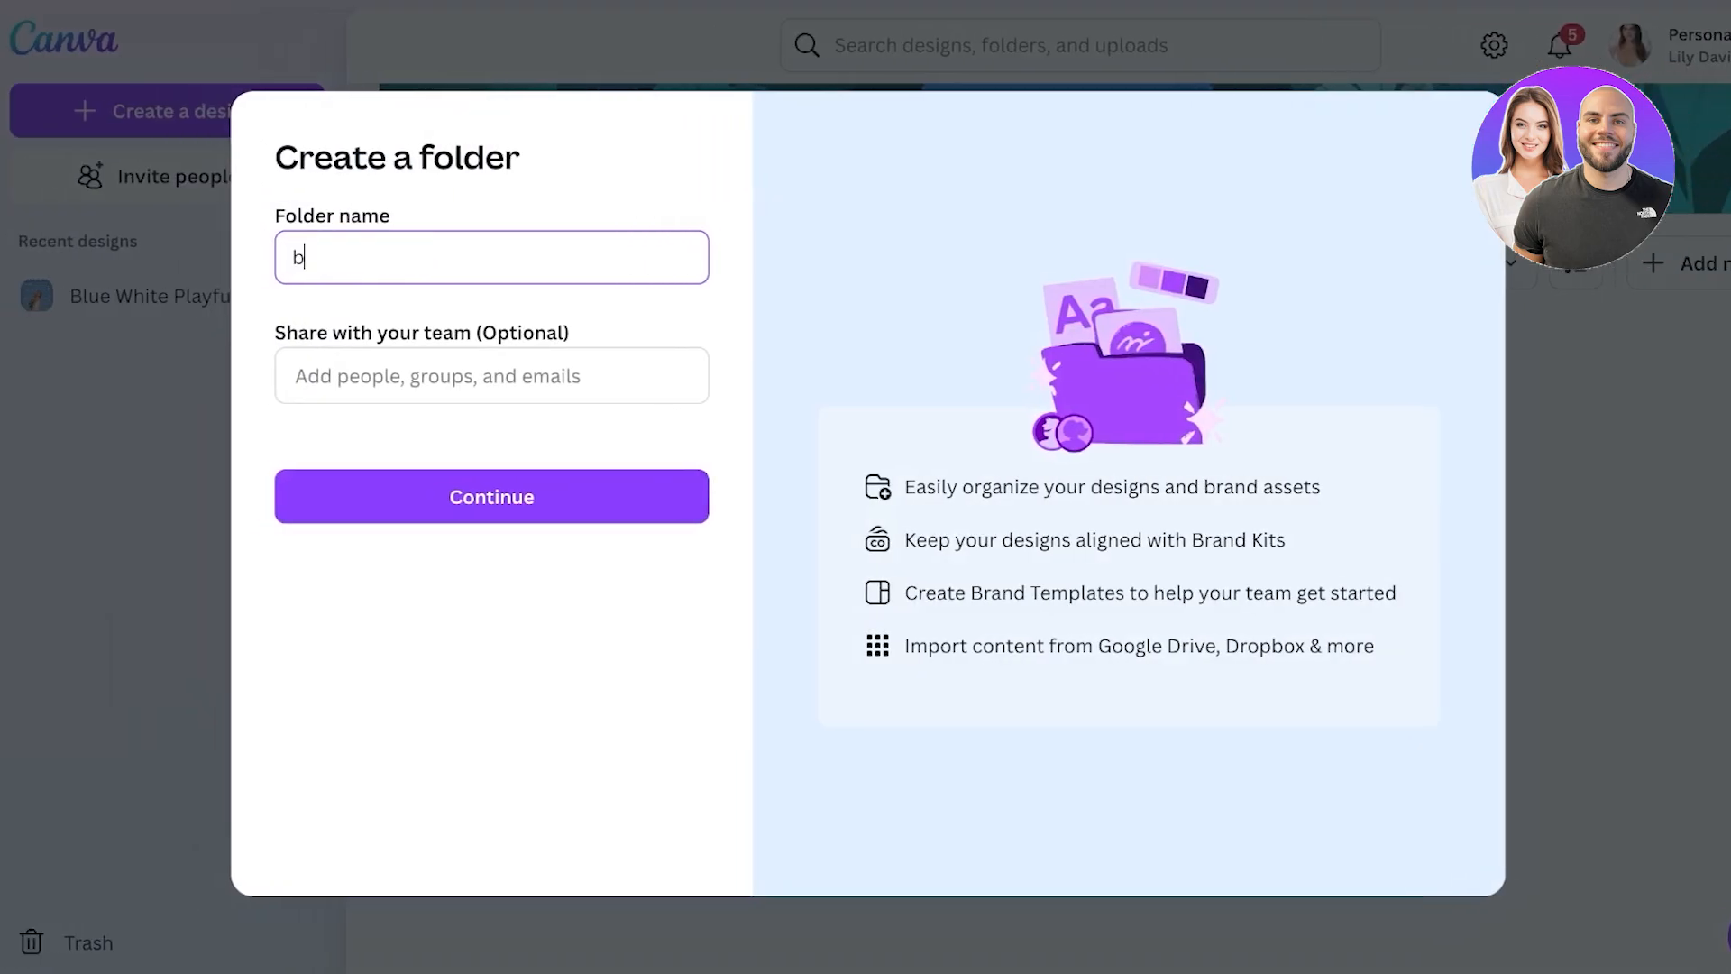
key("BackSpace")
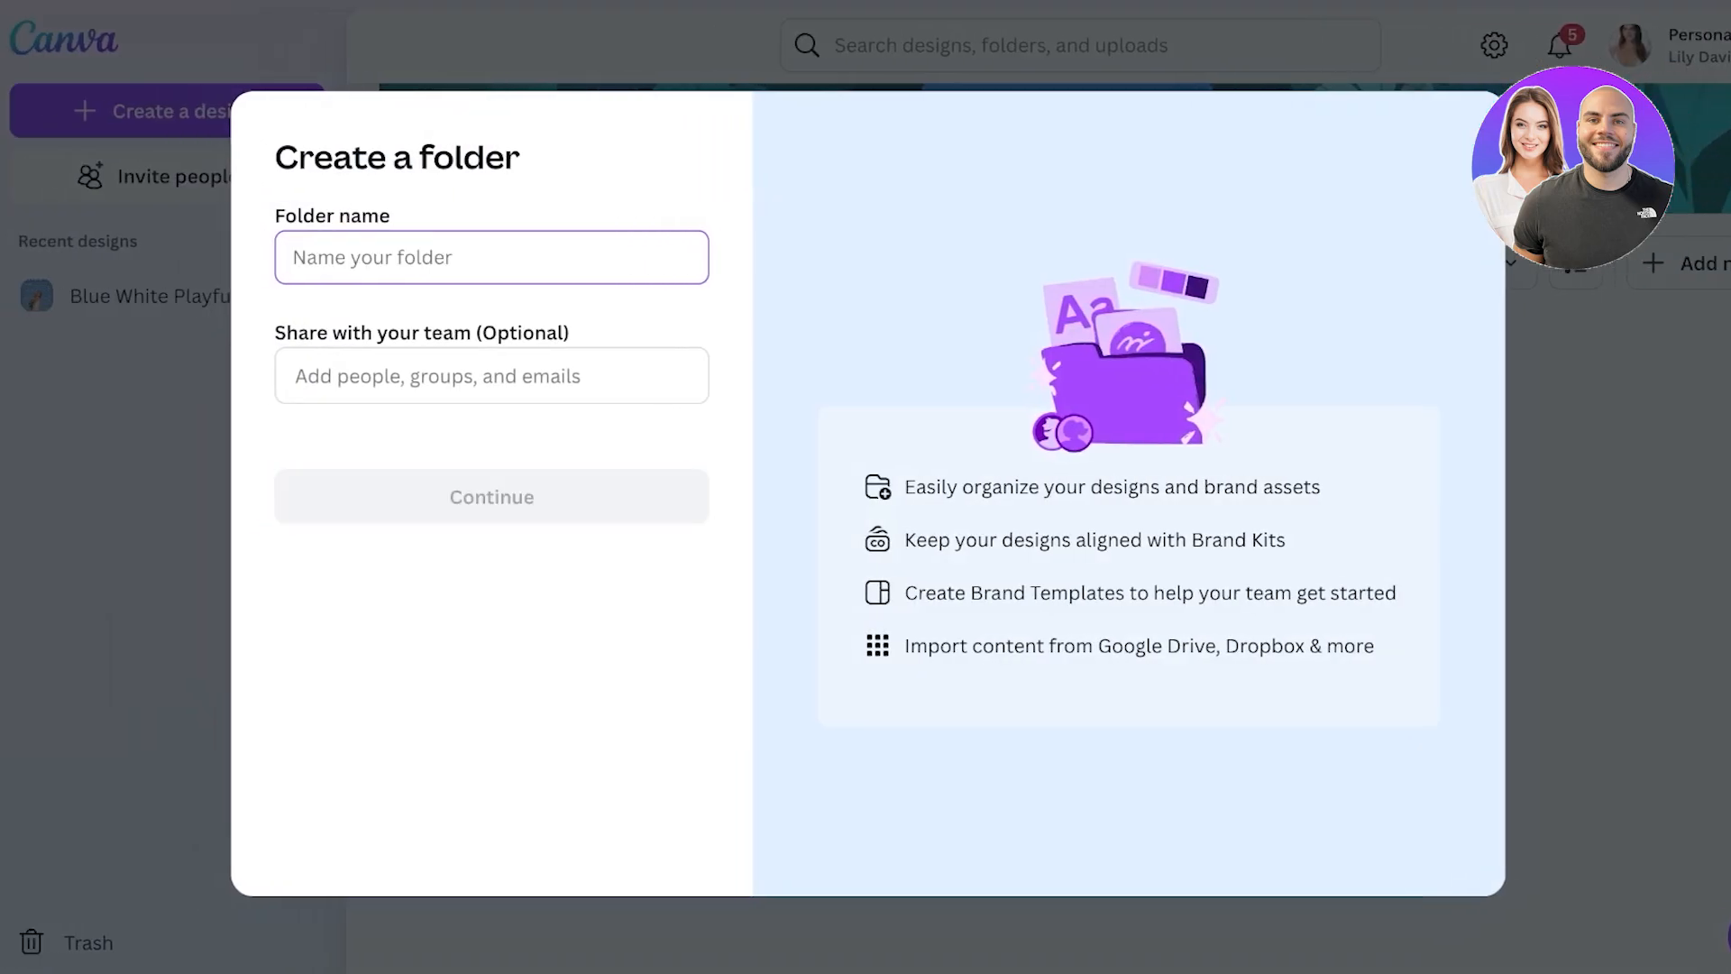
type("Becks")
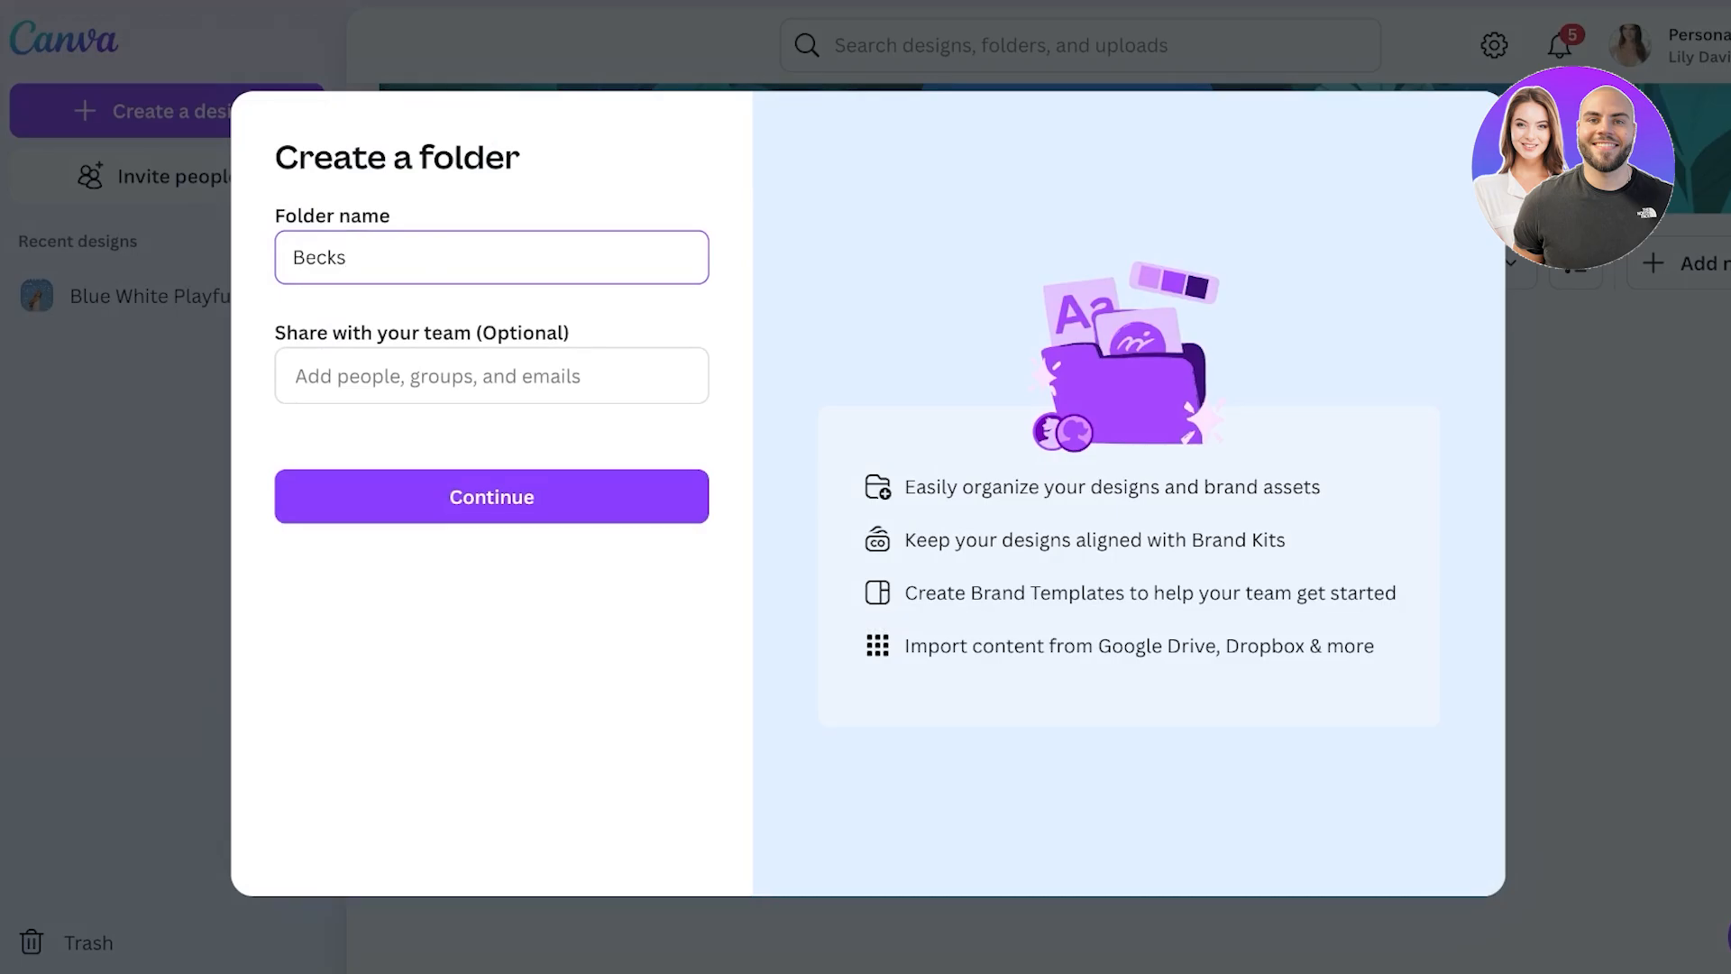
key("Return")
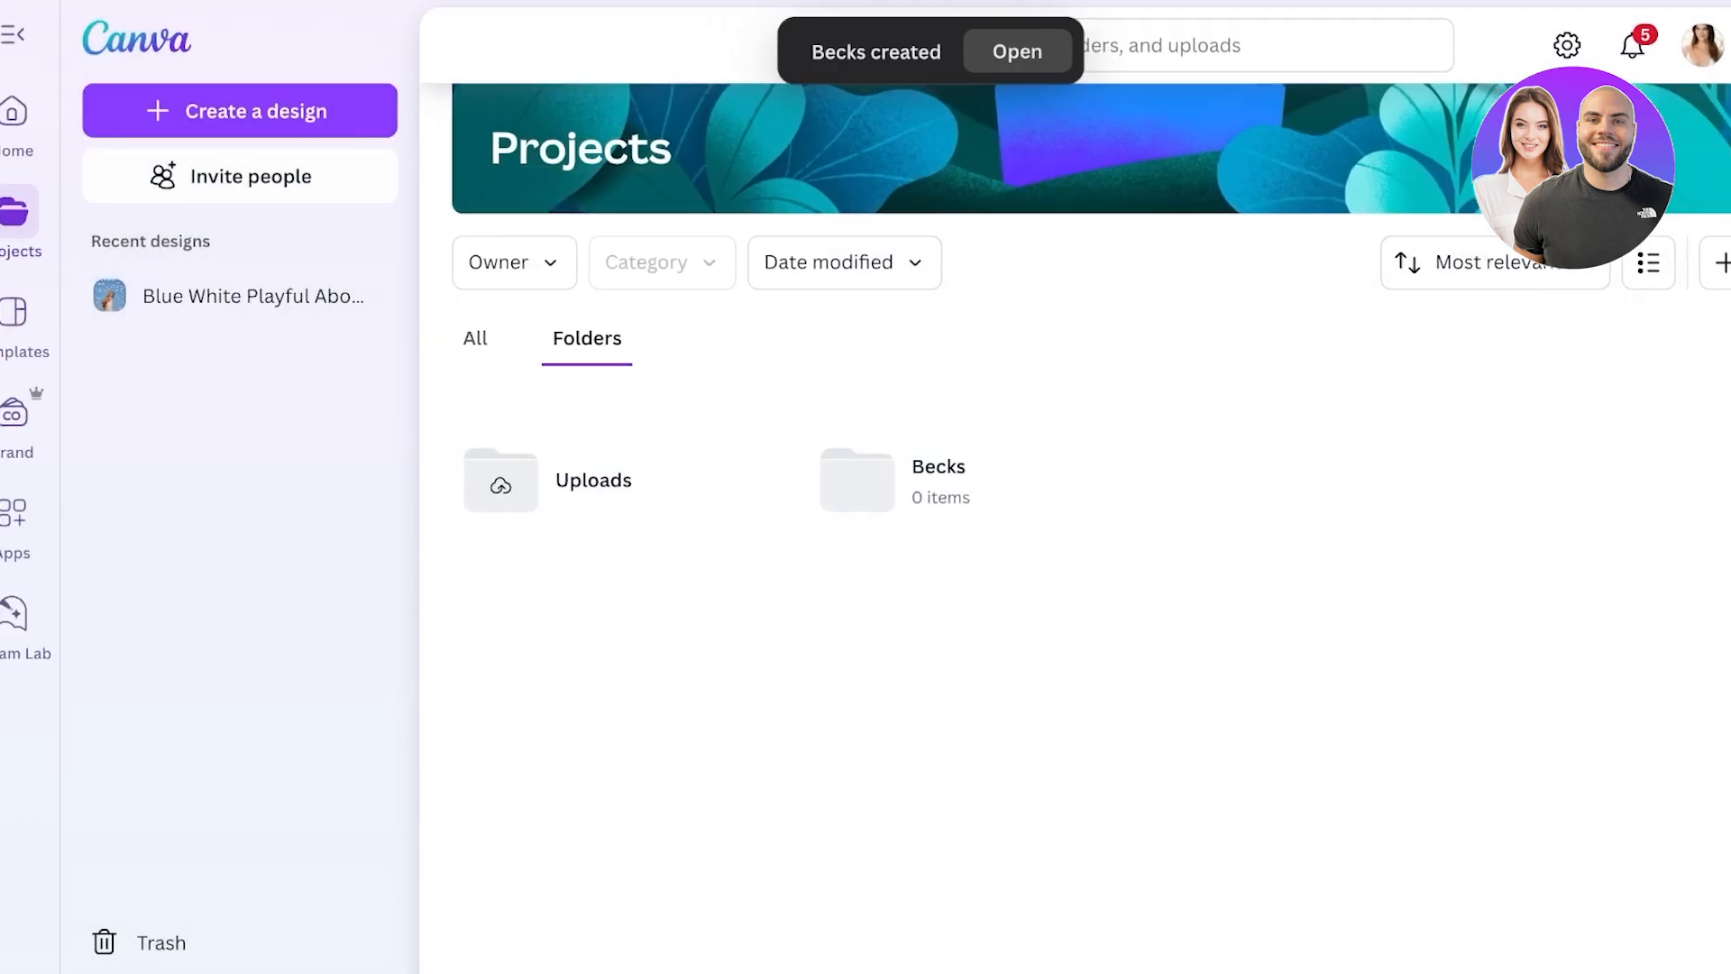
- Look inside the empty Becks folder, preview the Course option, then go to Templates
left_click(970, 479)
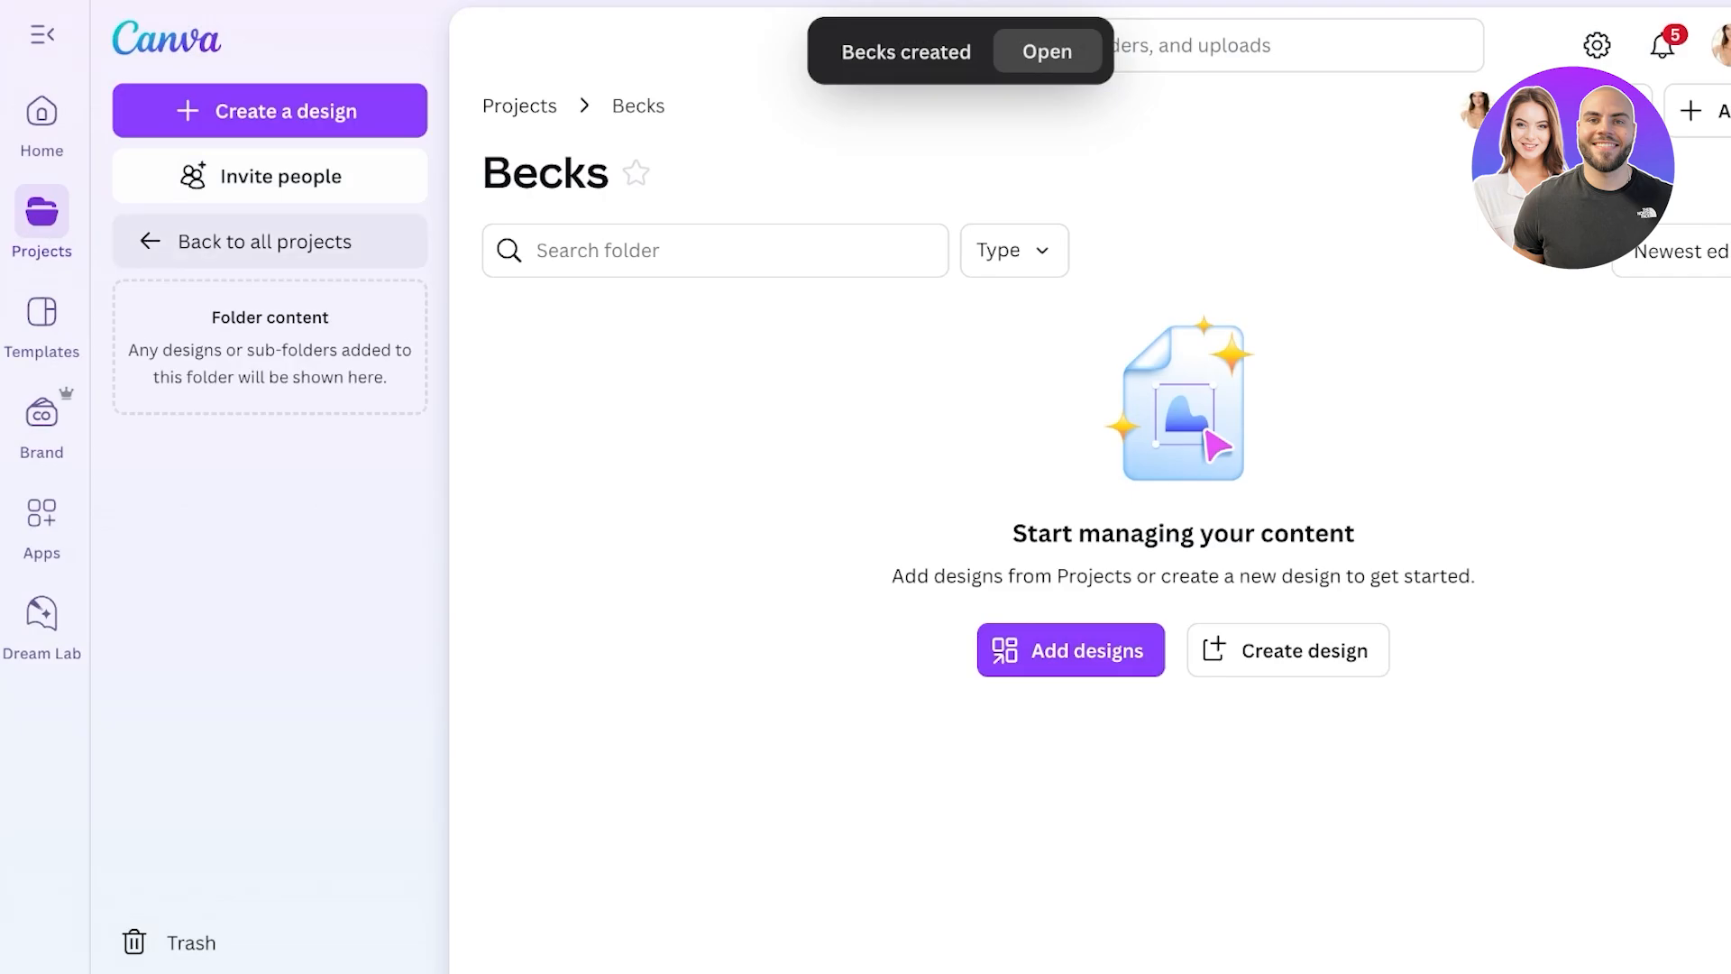
left_click(245, 240)
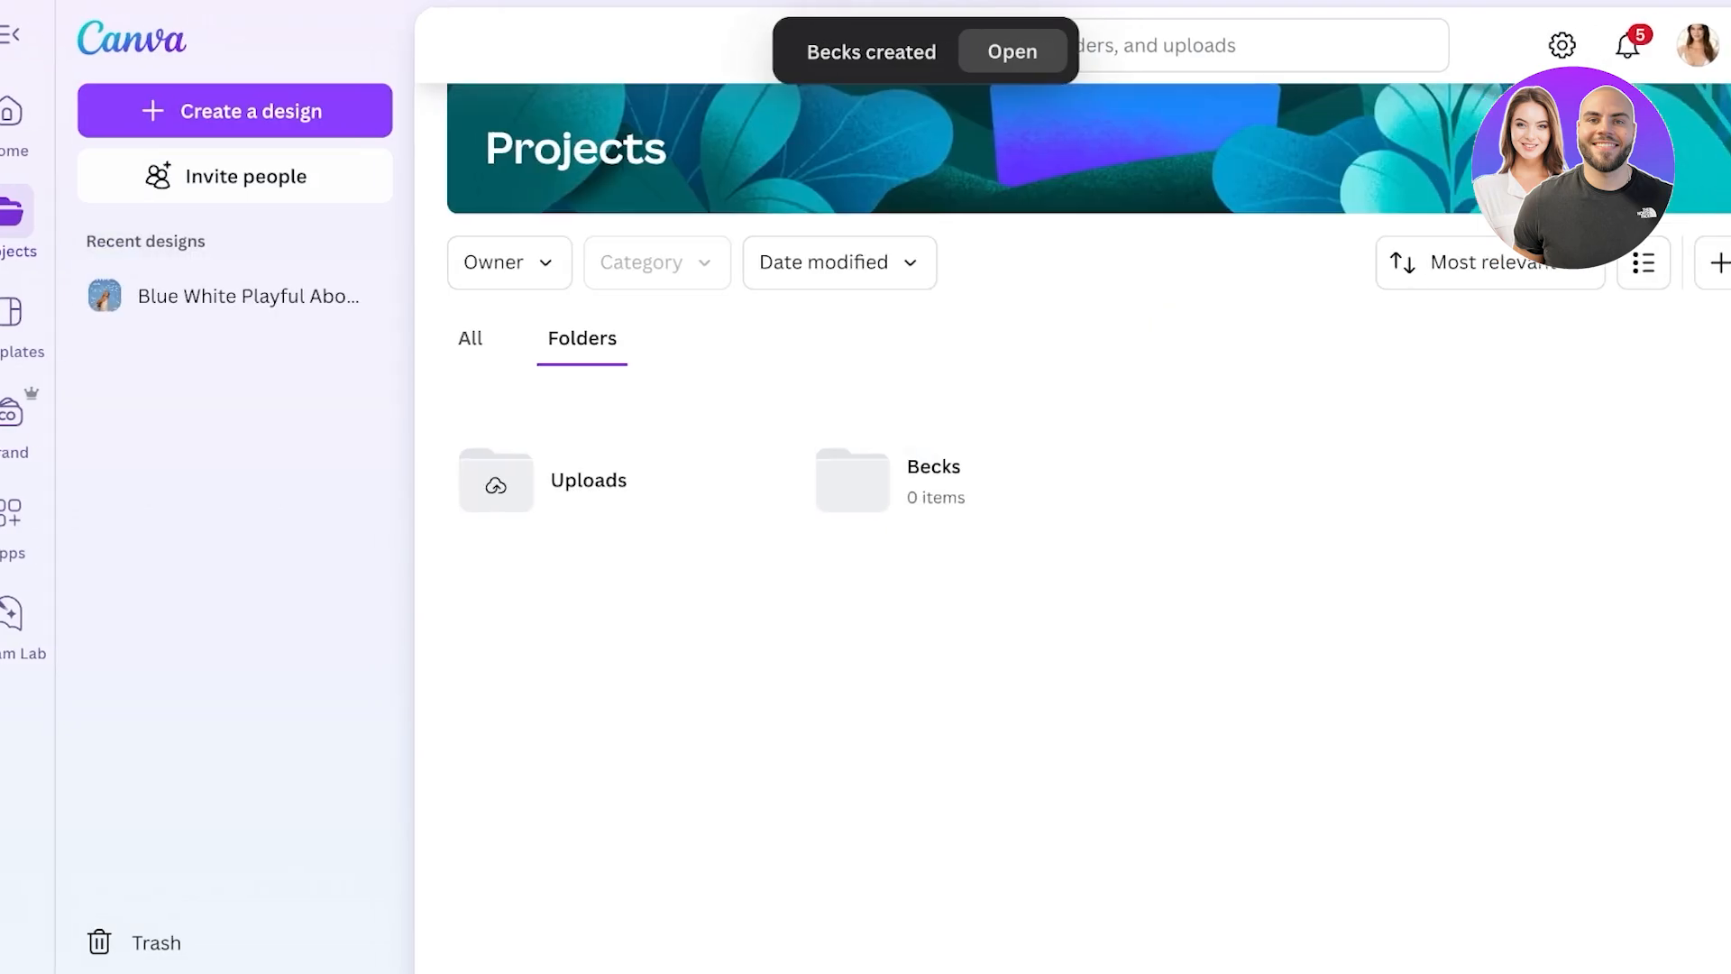
left_click(1627, 263)
left_click(1400, 448)
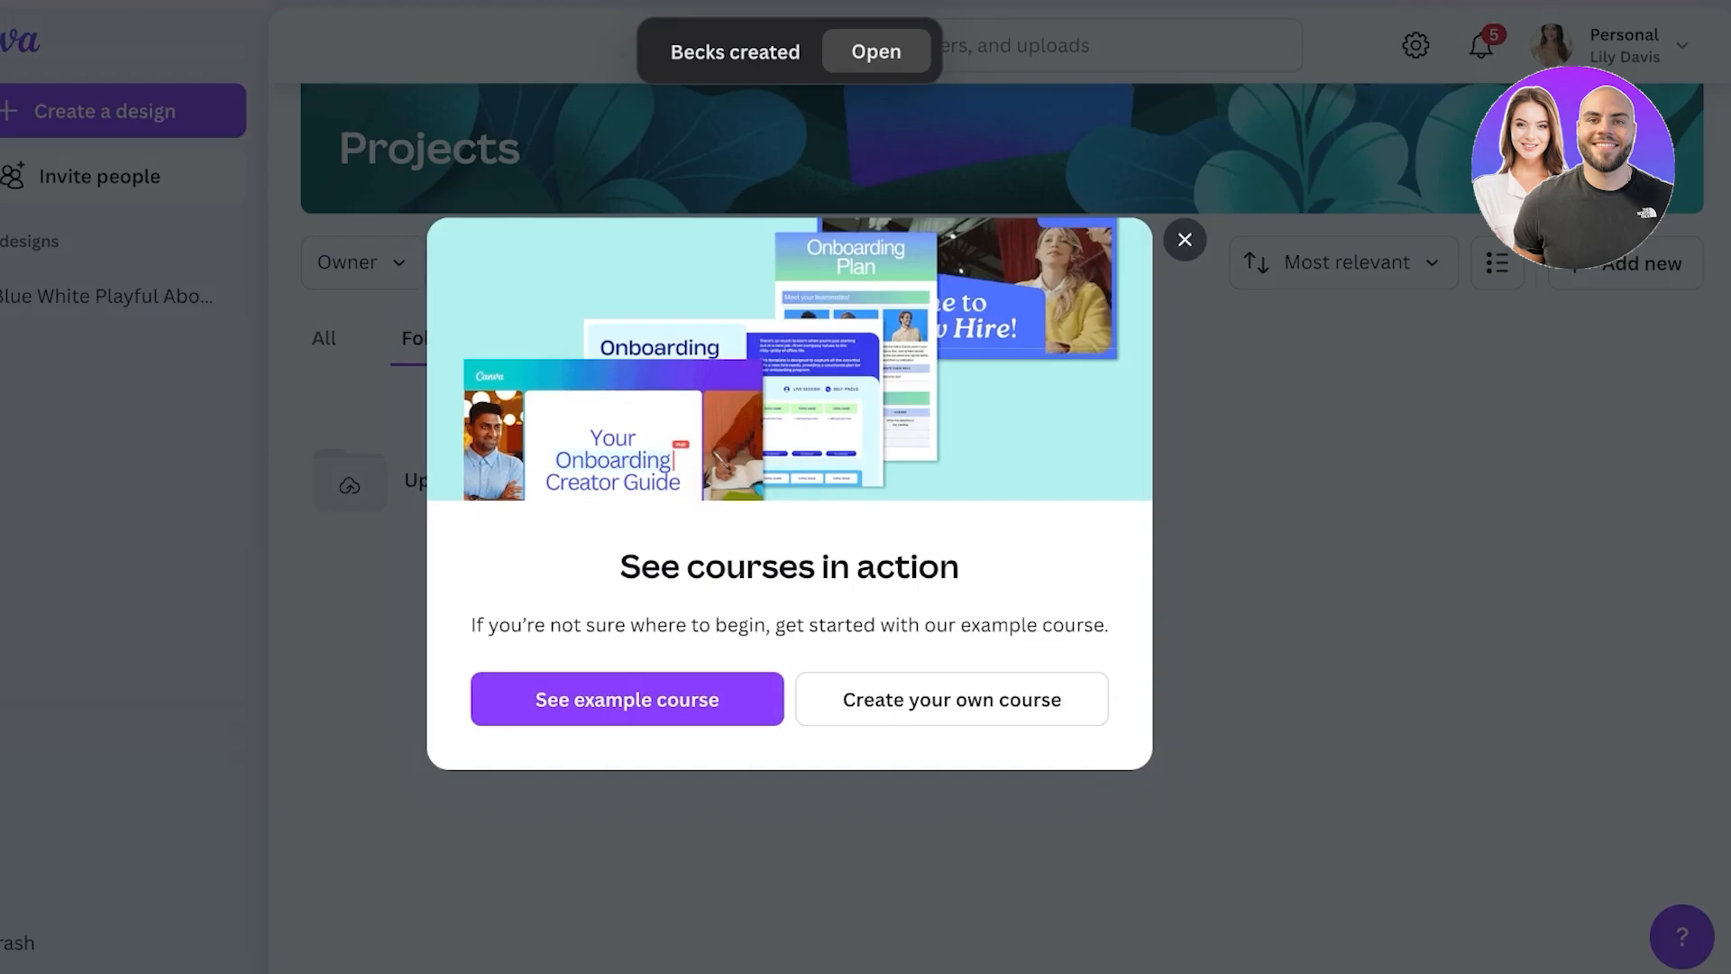
key("Escape")
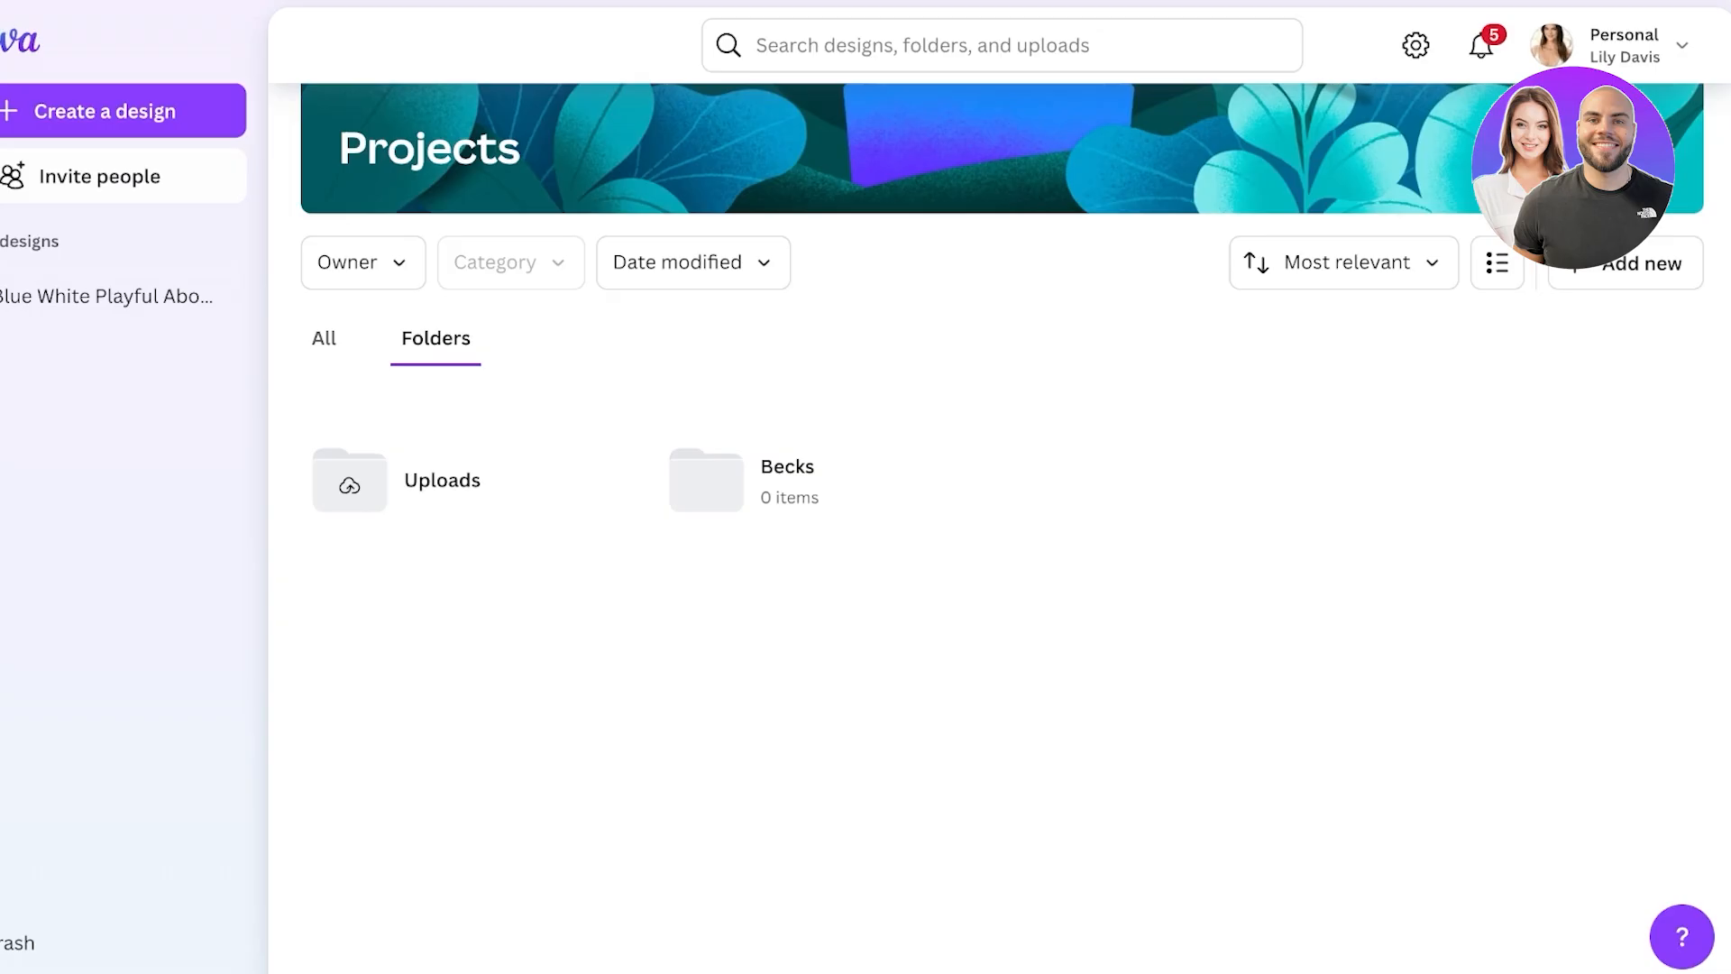
left_click(1627, 262)
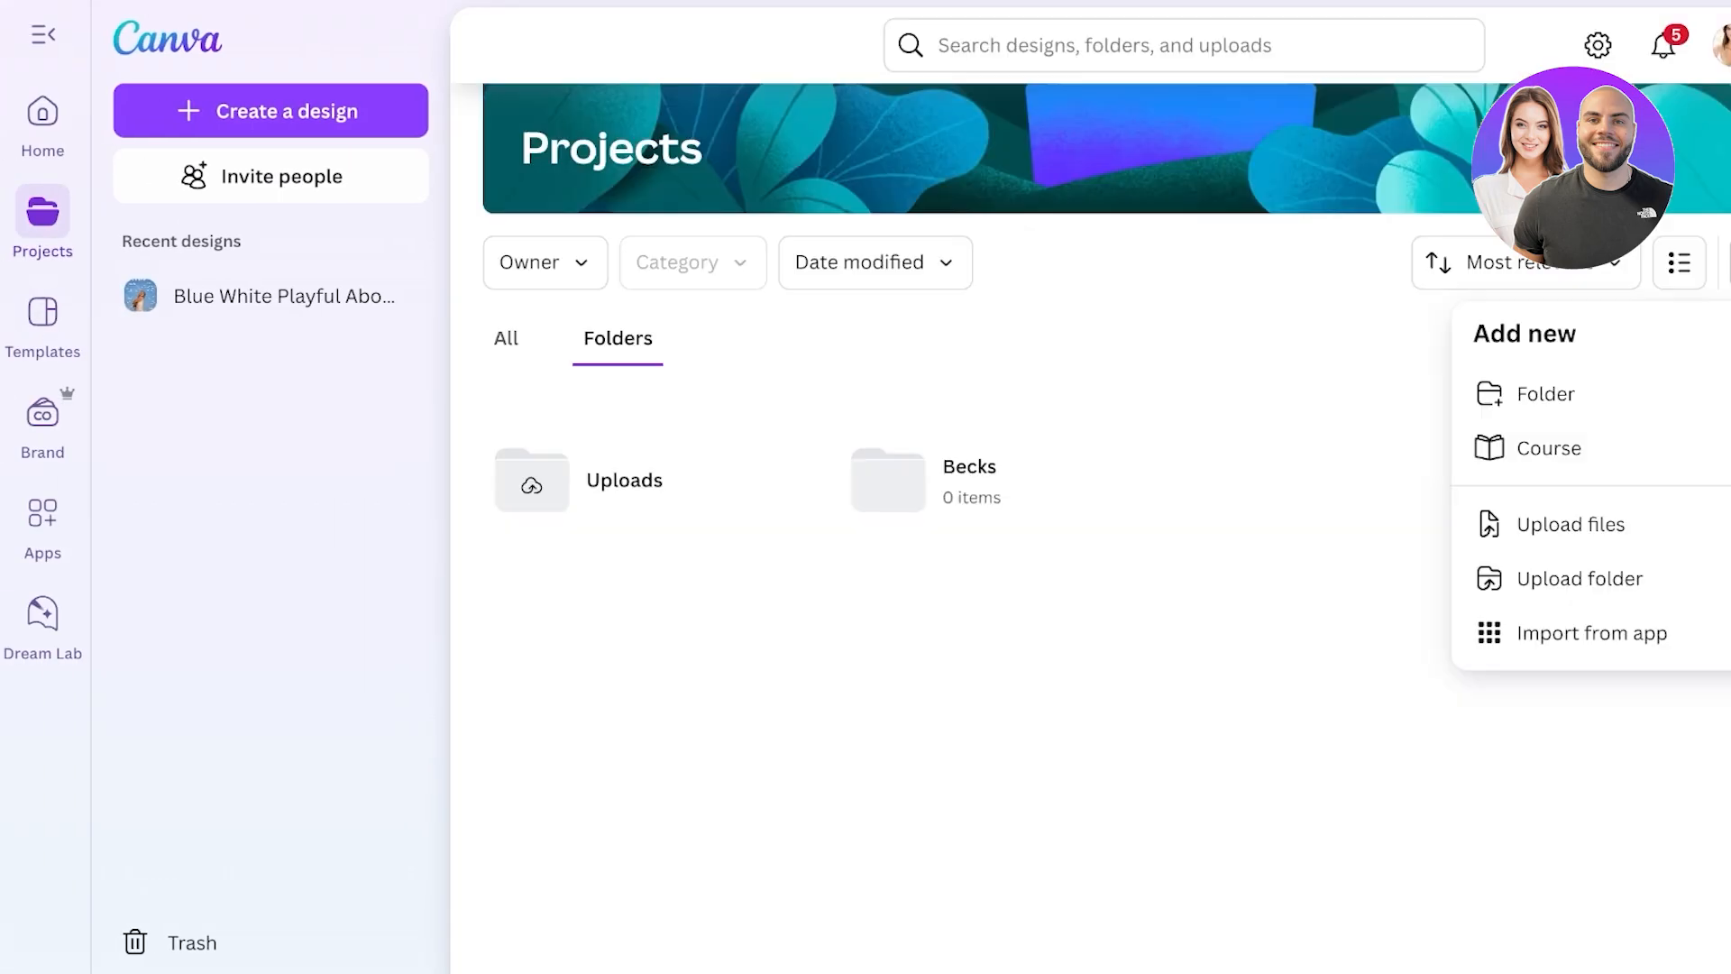
left_click(42, 312)
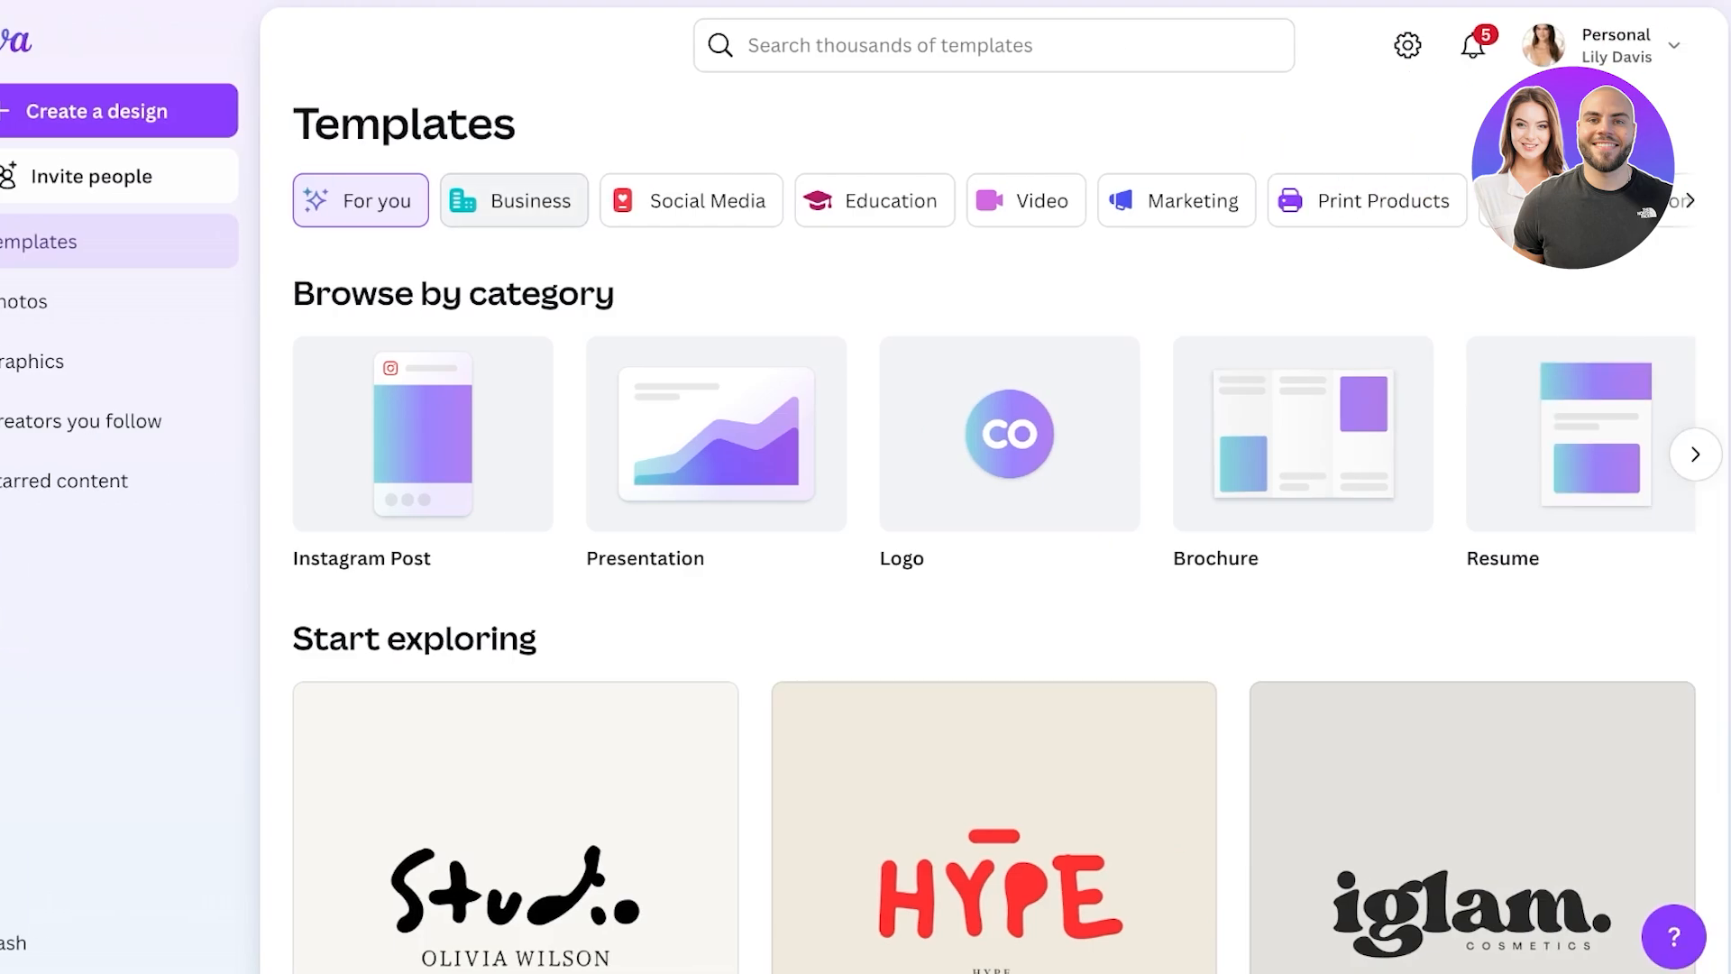
- Browse the Business, Marketing and Print Products template categories
left_click(514, 200)
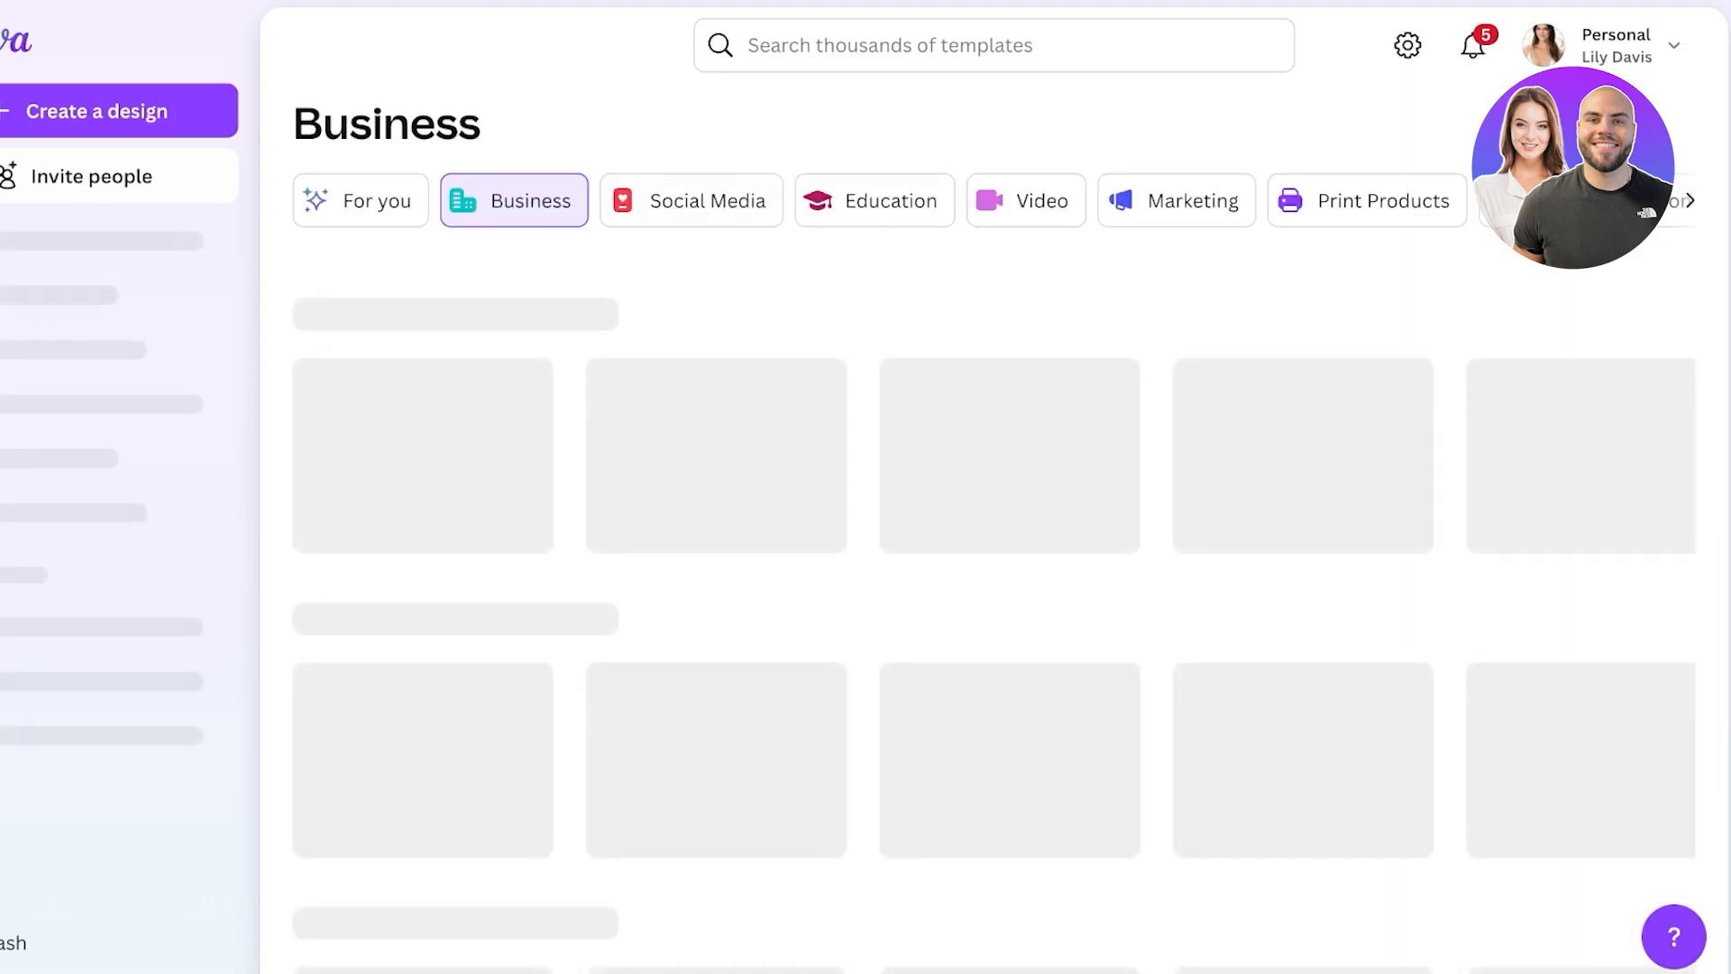
left_click(1176, 200)
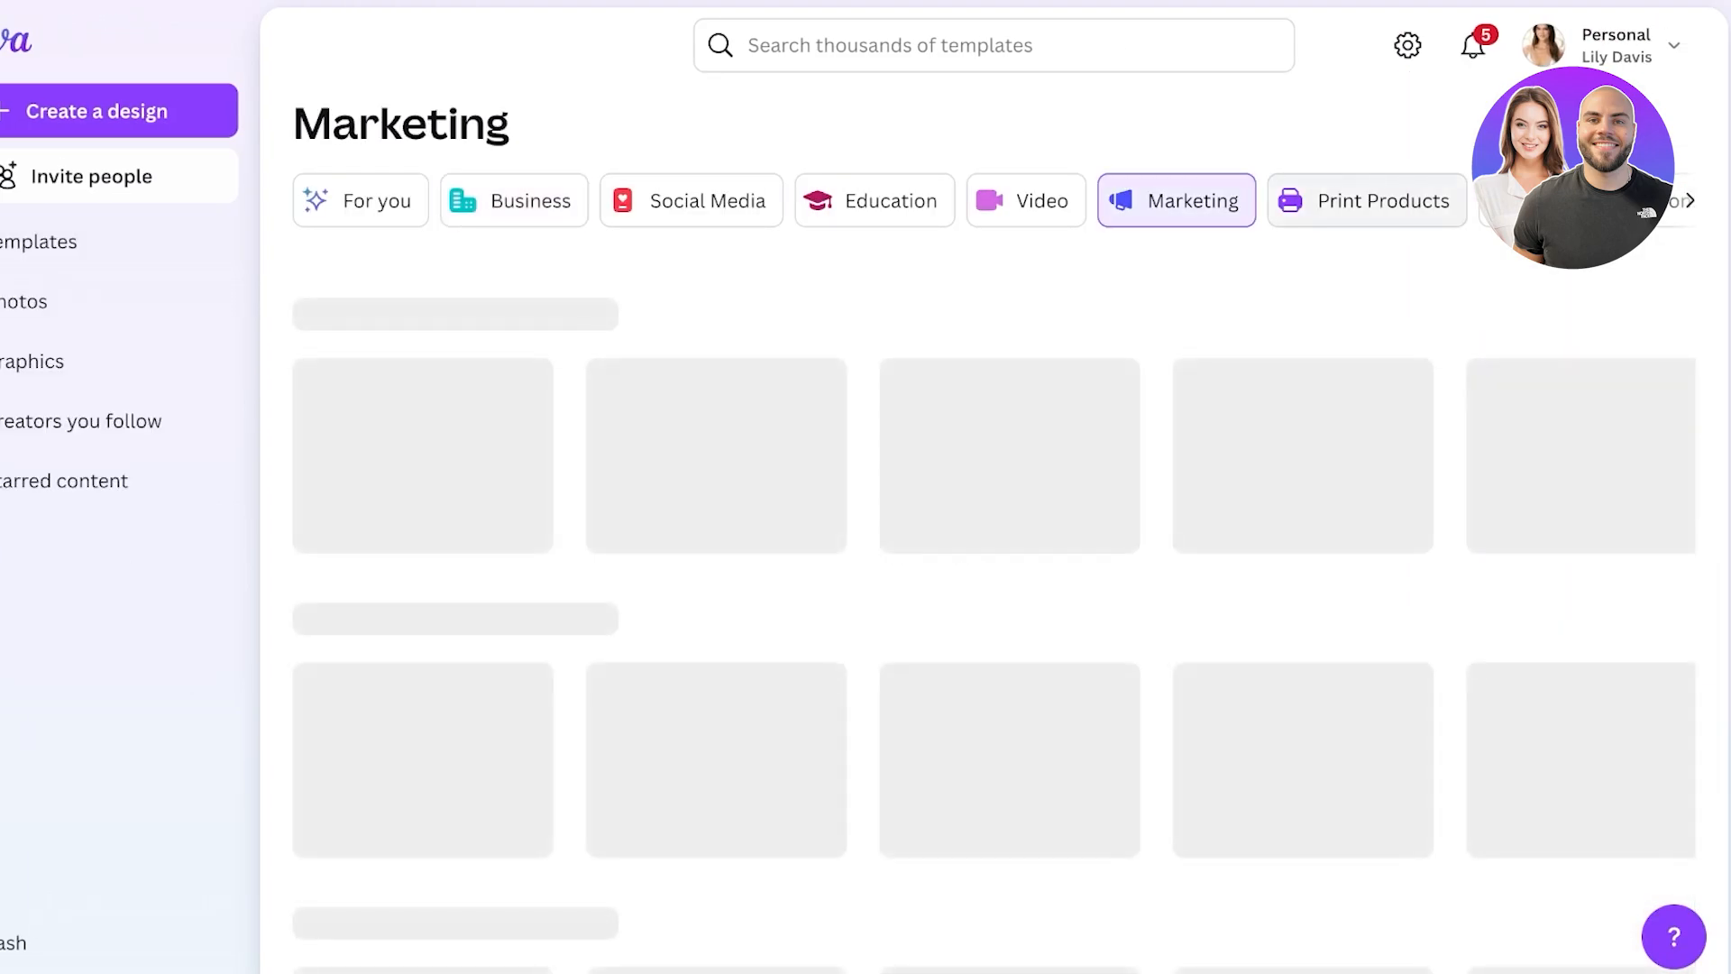
left_click(1365, 200)
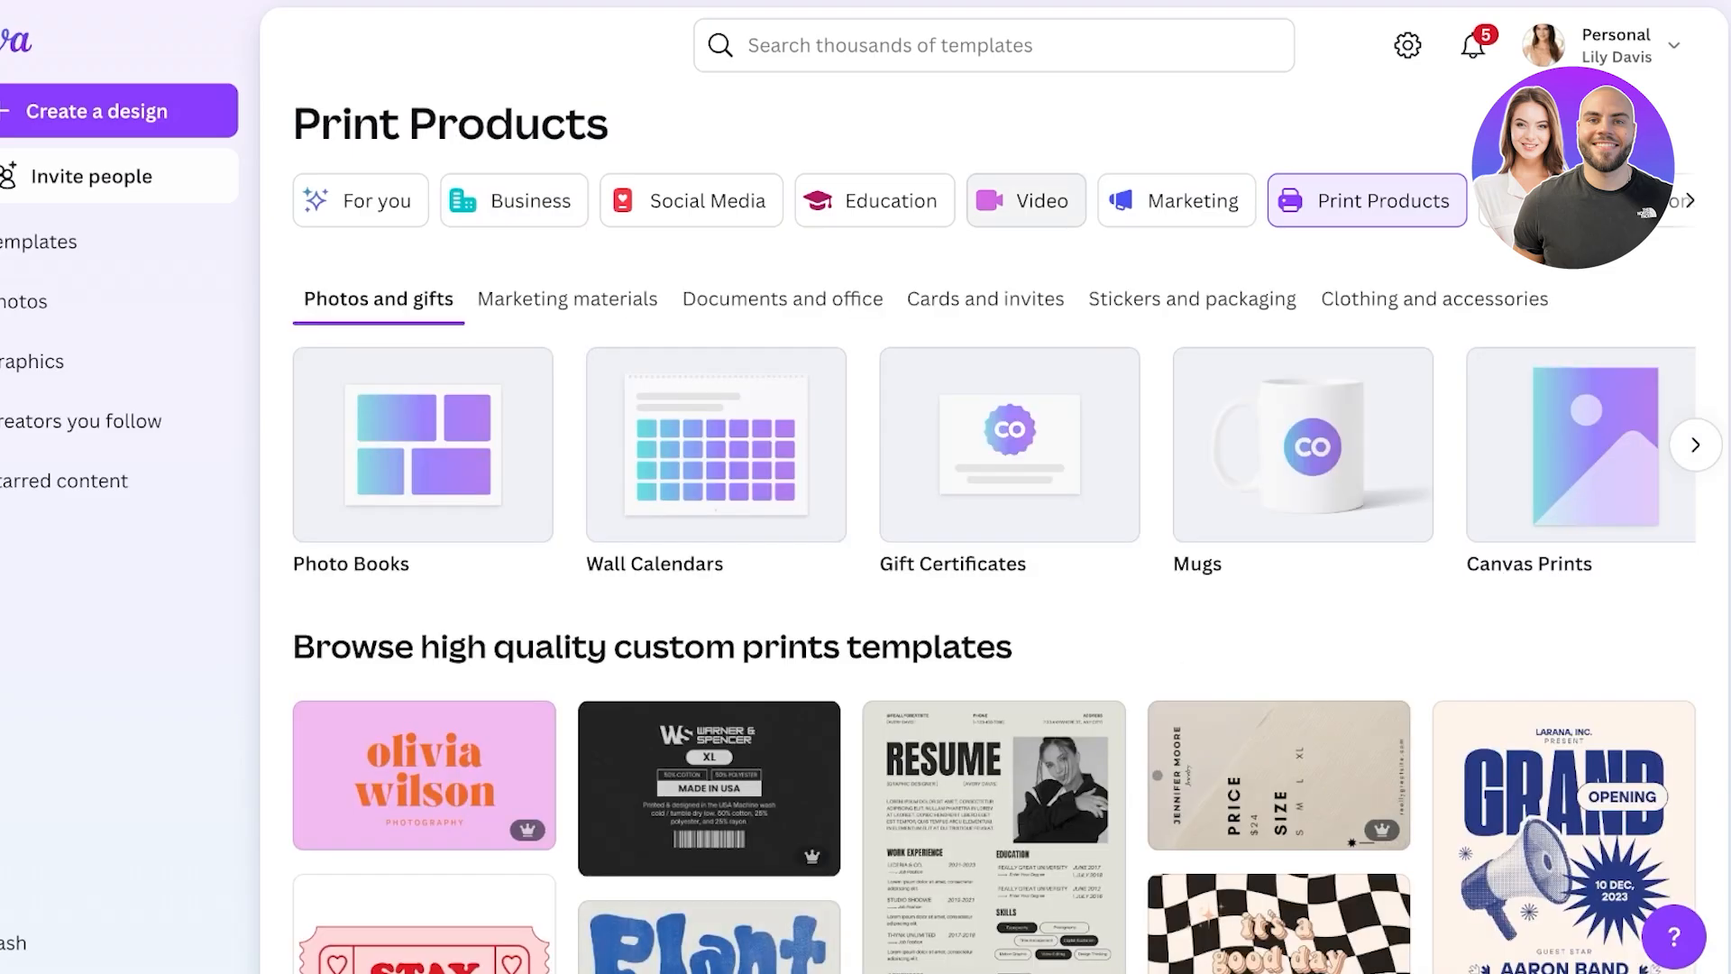
scroll(709, 338, "down", 7)
scroll(710, 338, "up", 7)
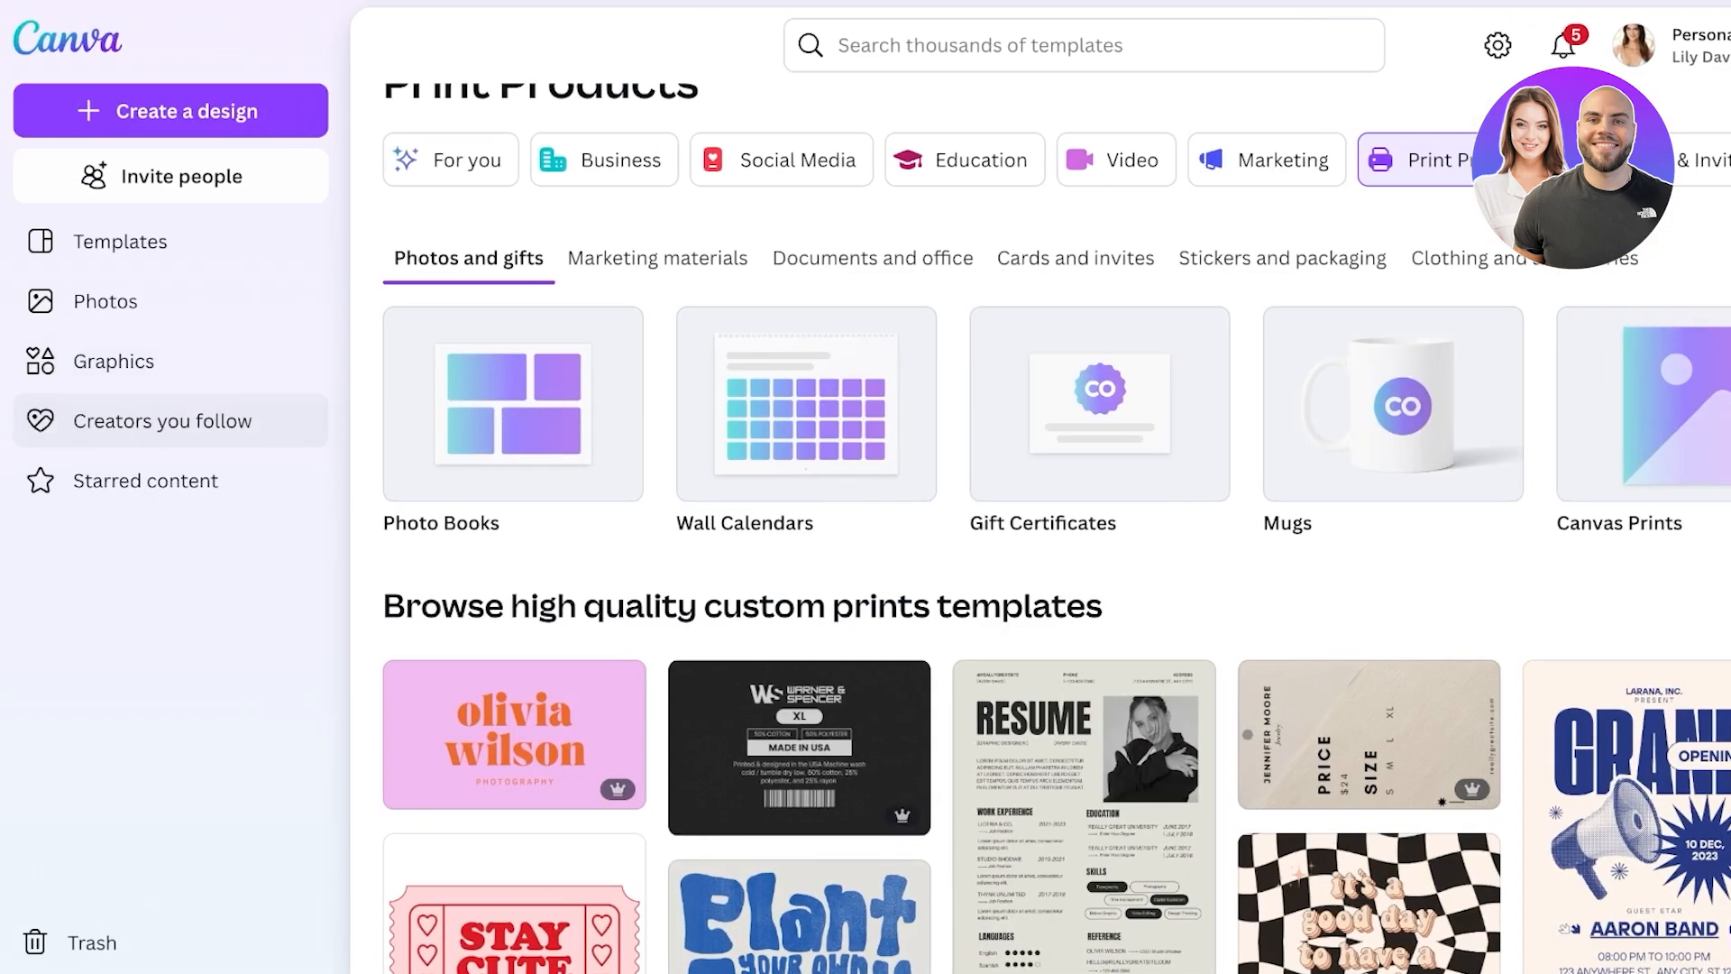
- Follow the Studio Flare creator from Creators you follow, then go to Graphics
left_click(162, 421)
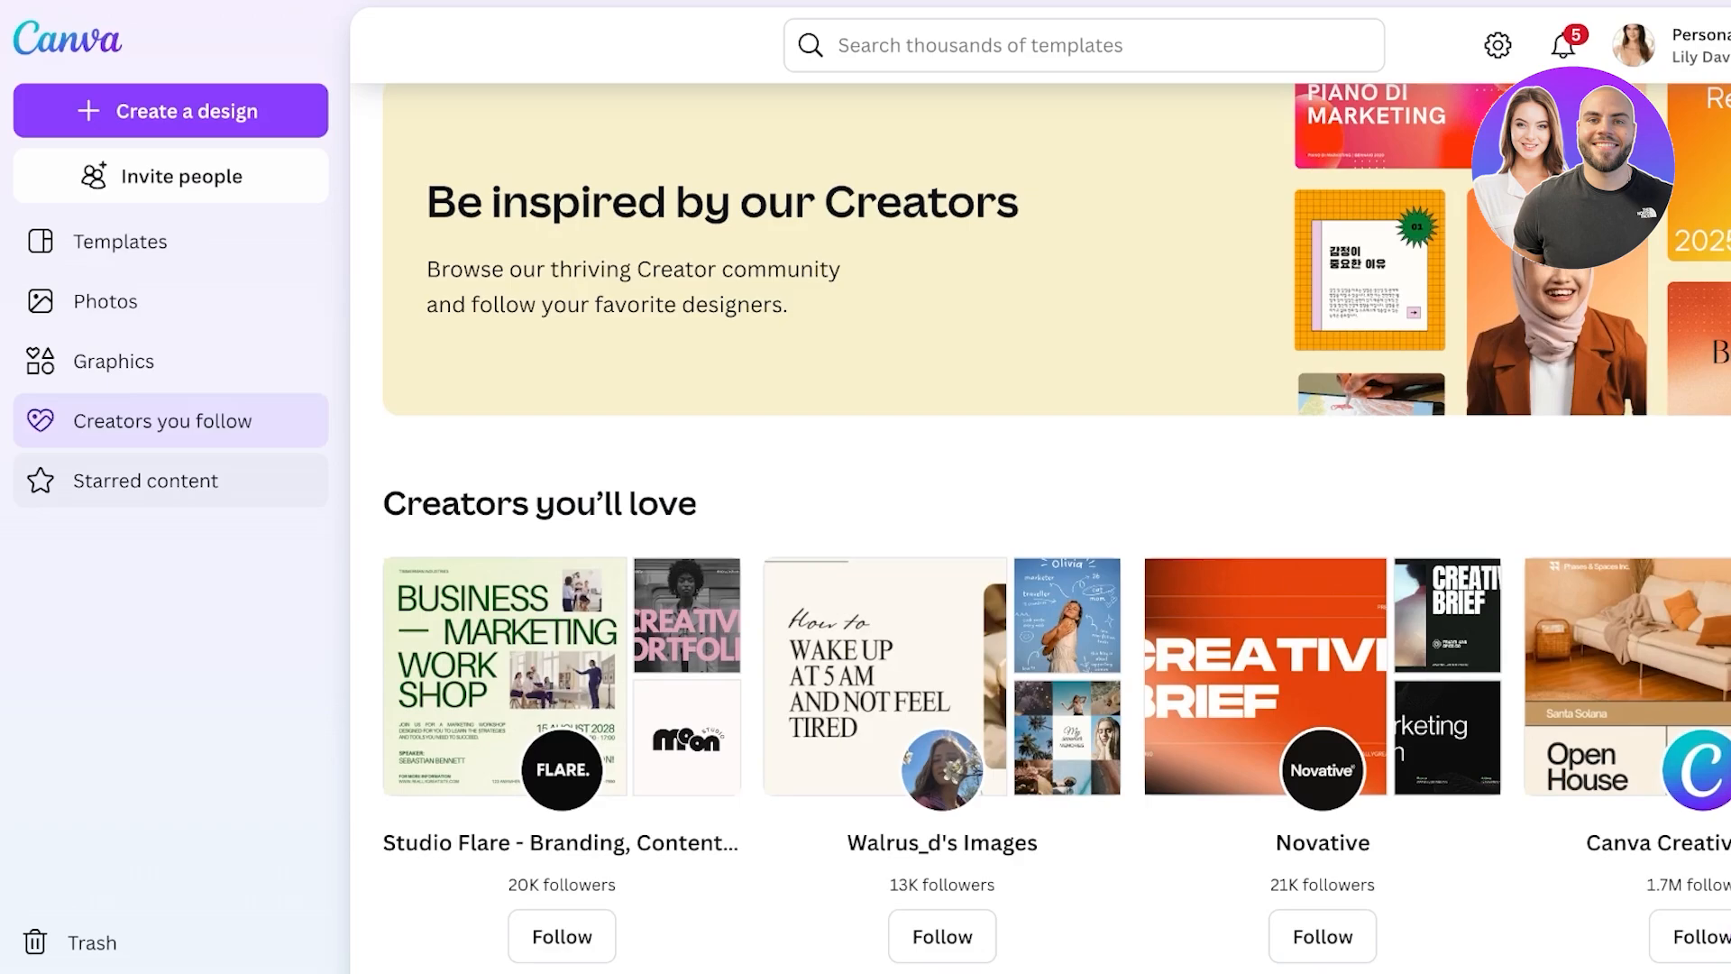
scroll(1037, 527, "down", 1)
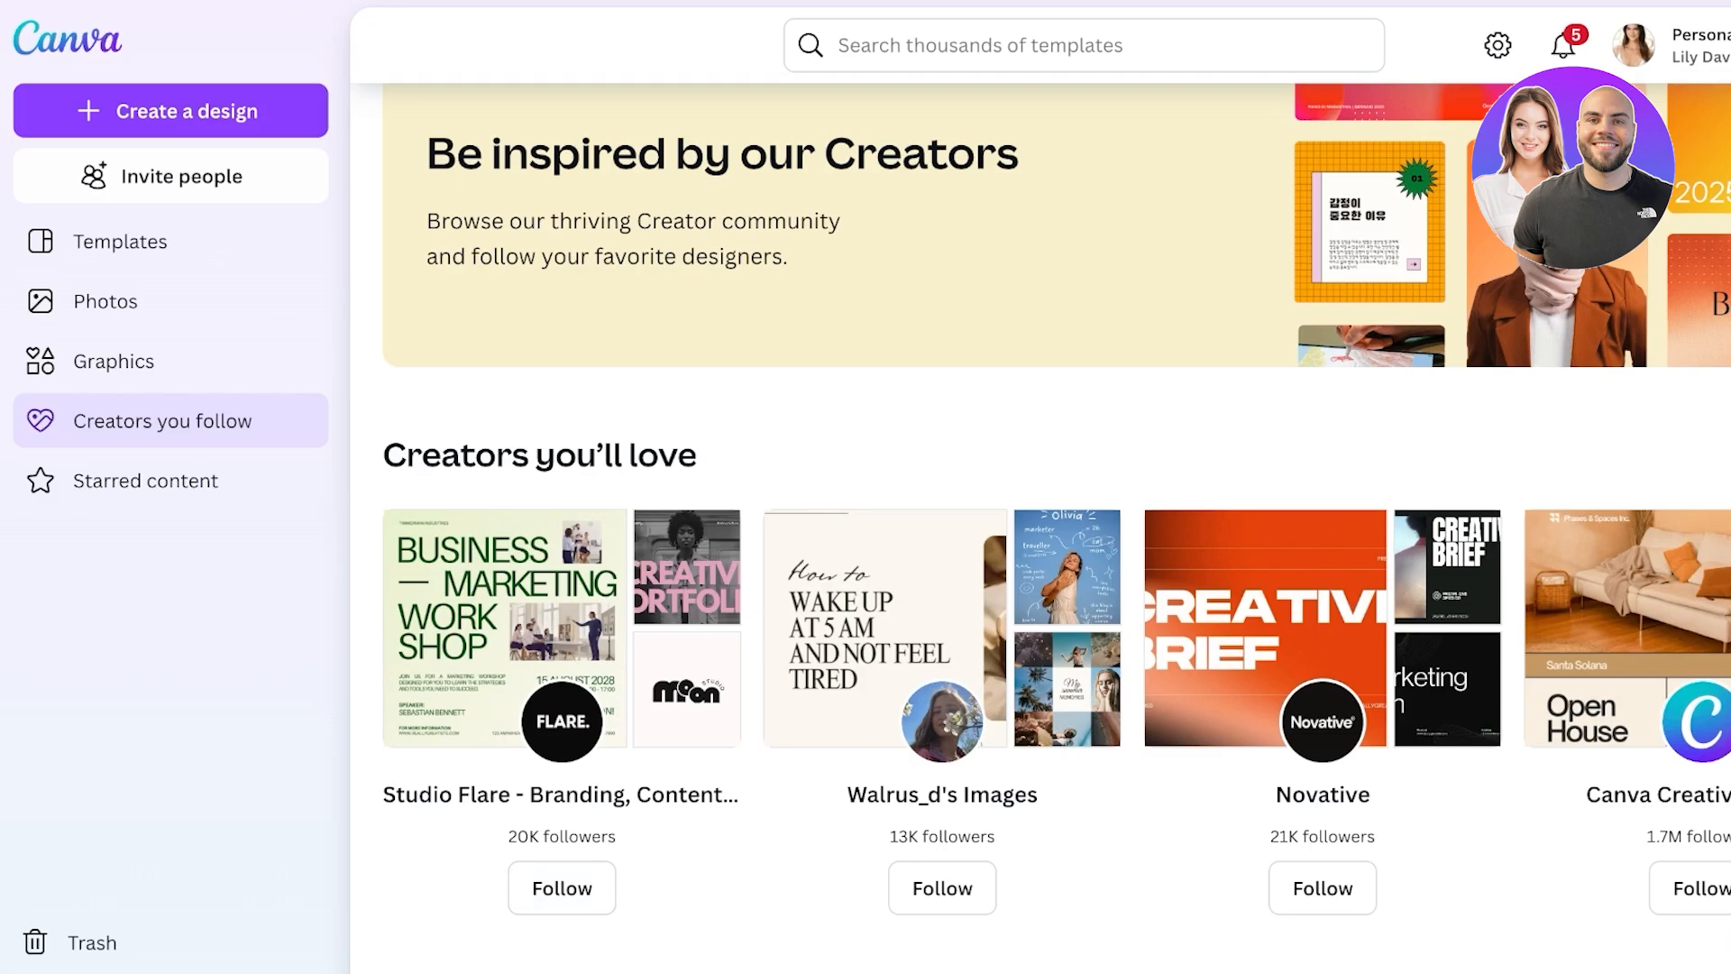
left_click(505, 628)
scroll(480, 433, "down", 5)
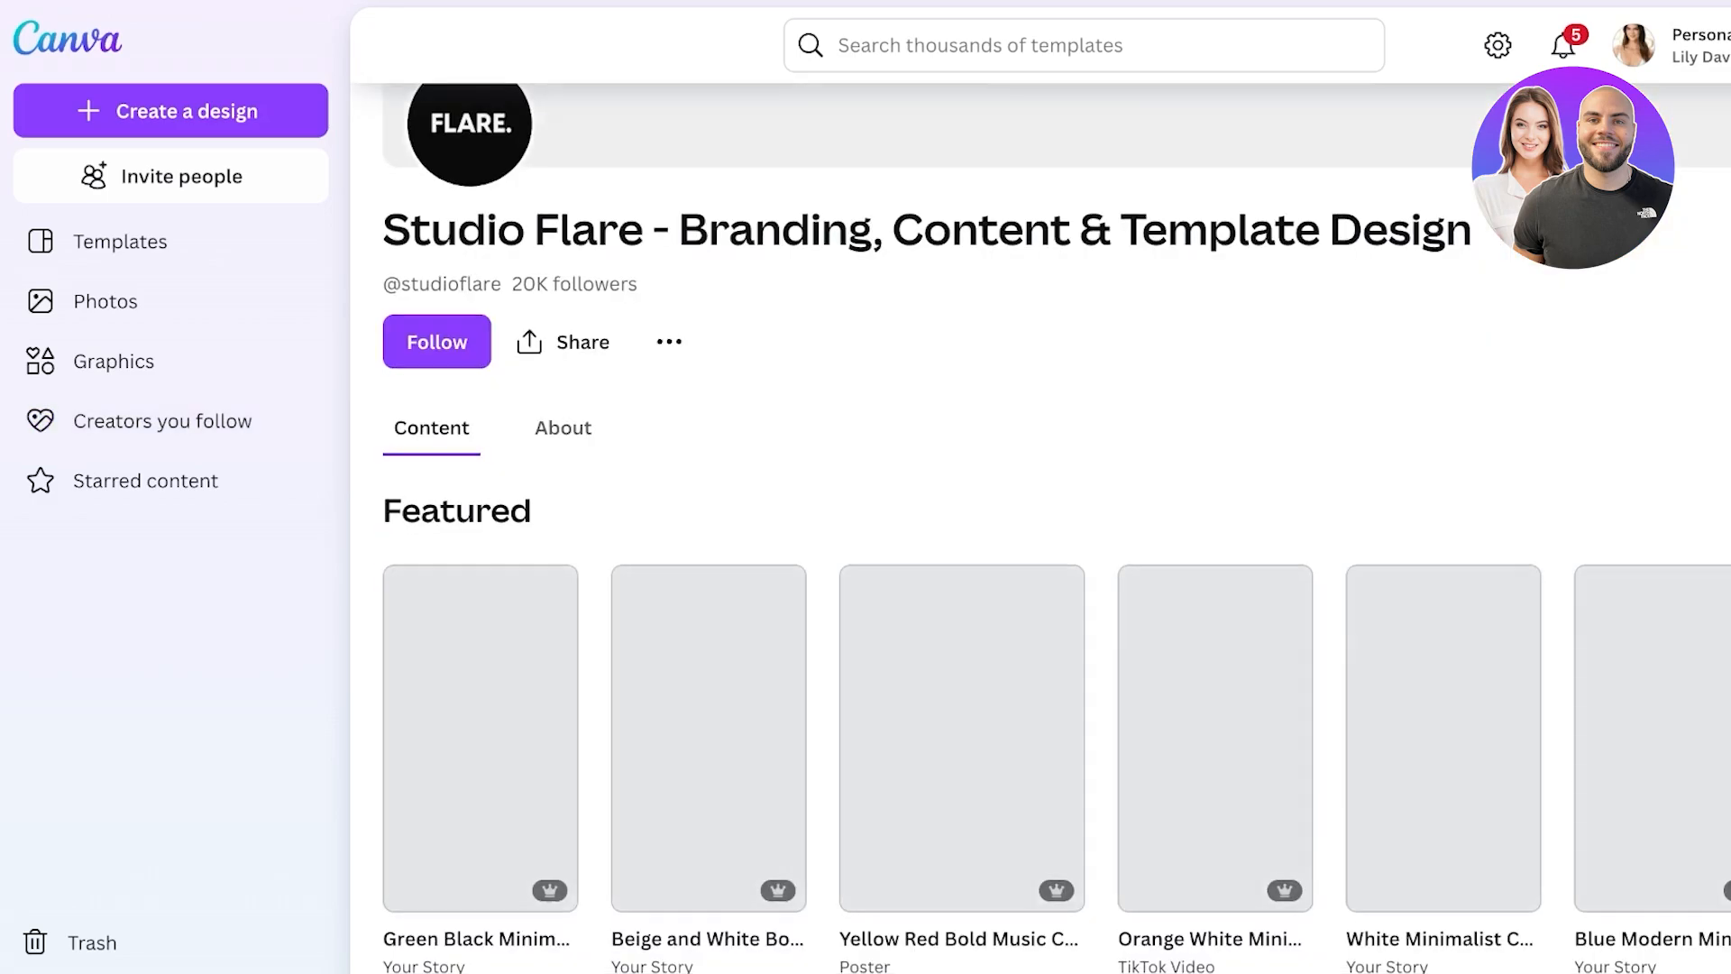
scroll(1262, 451, "down", 2)
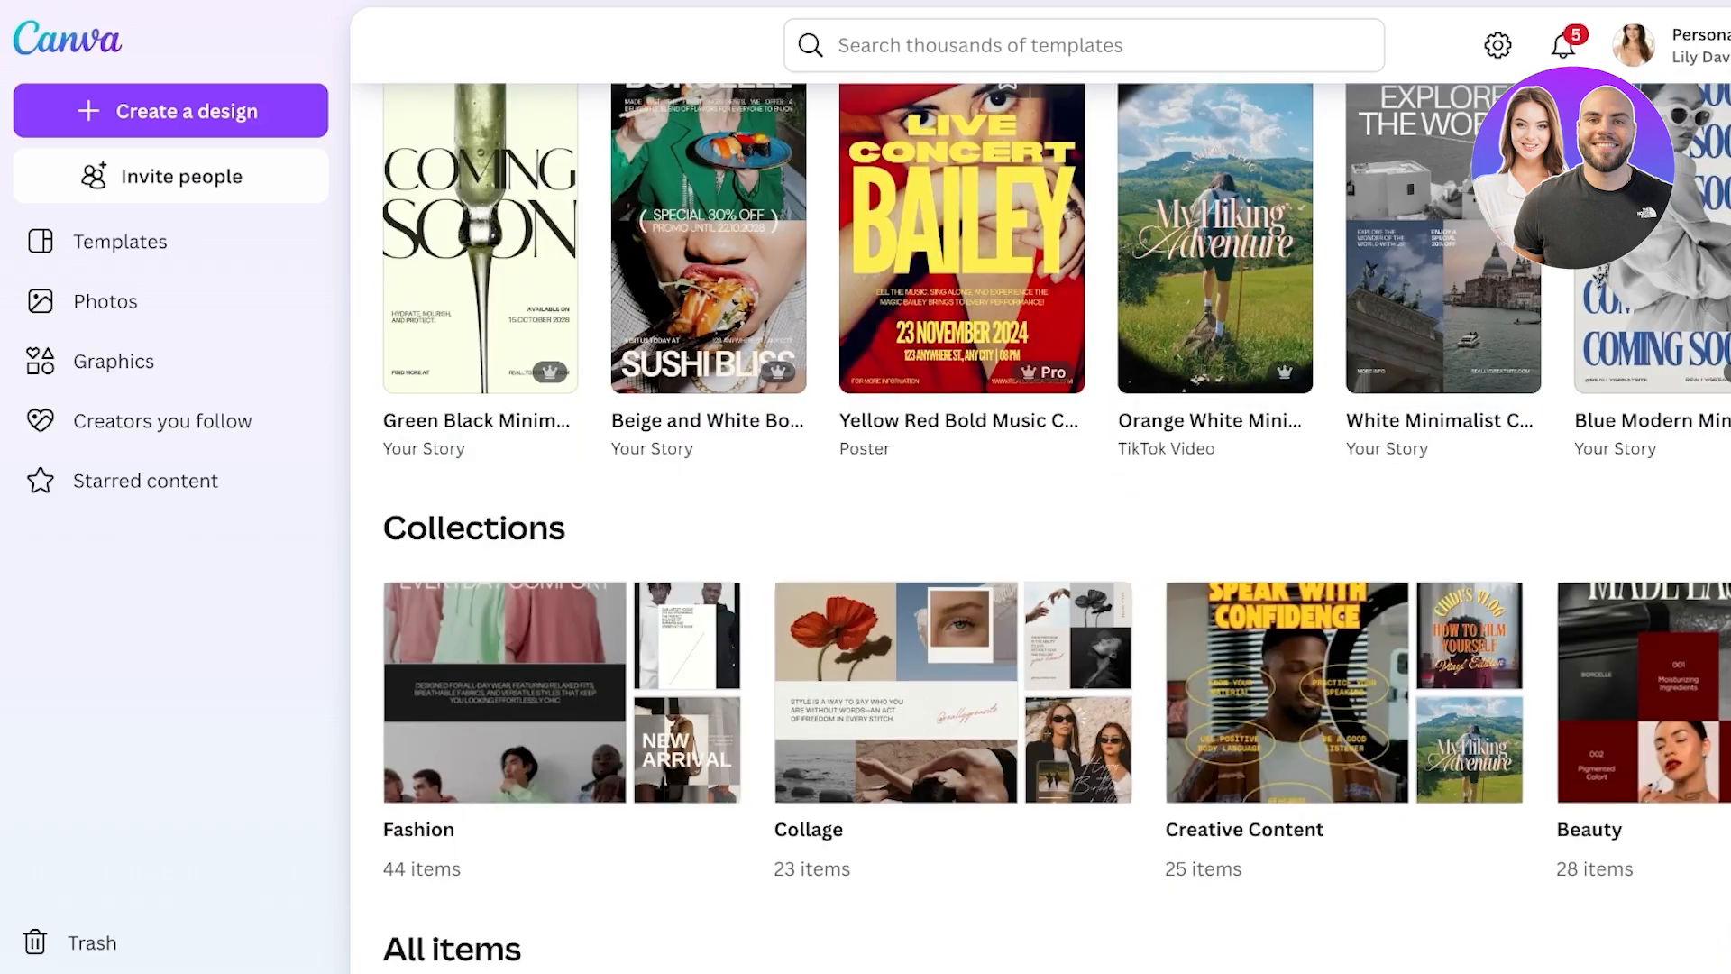
scroll(1262, 450, "up", 8)
left_click(436, 594)
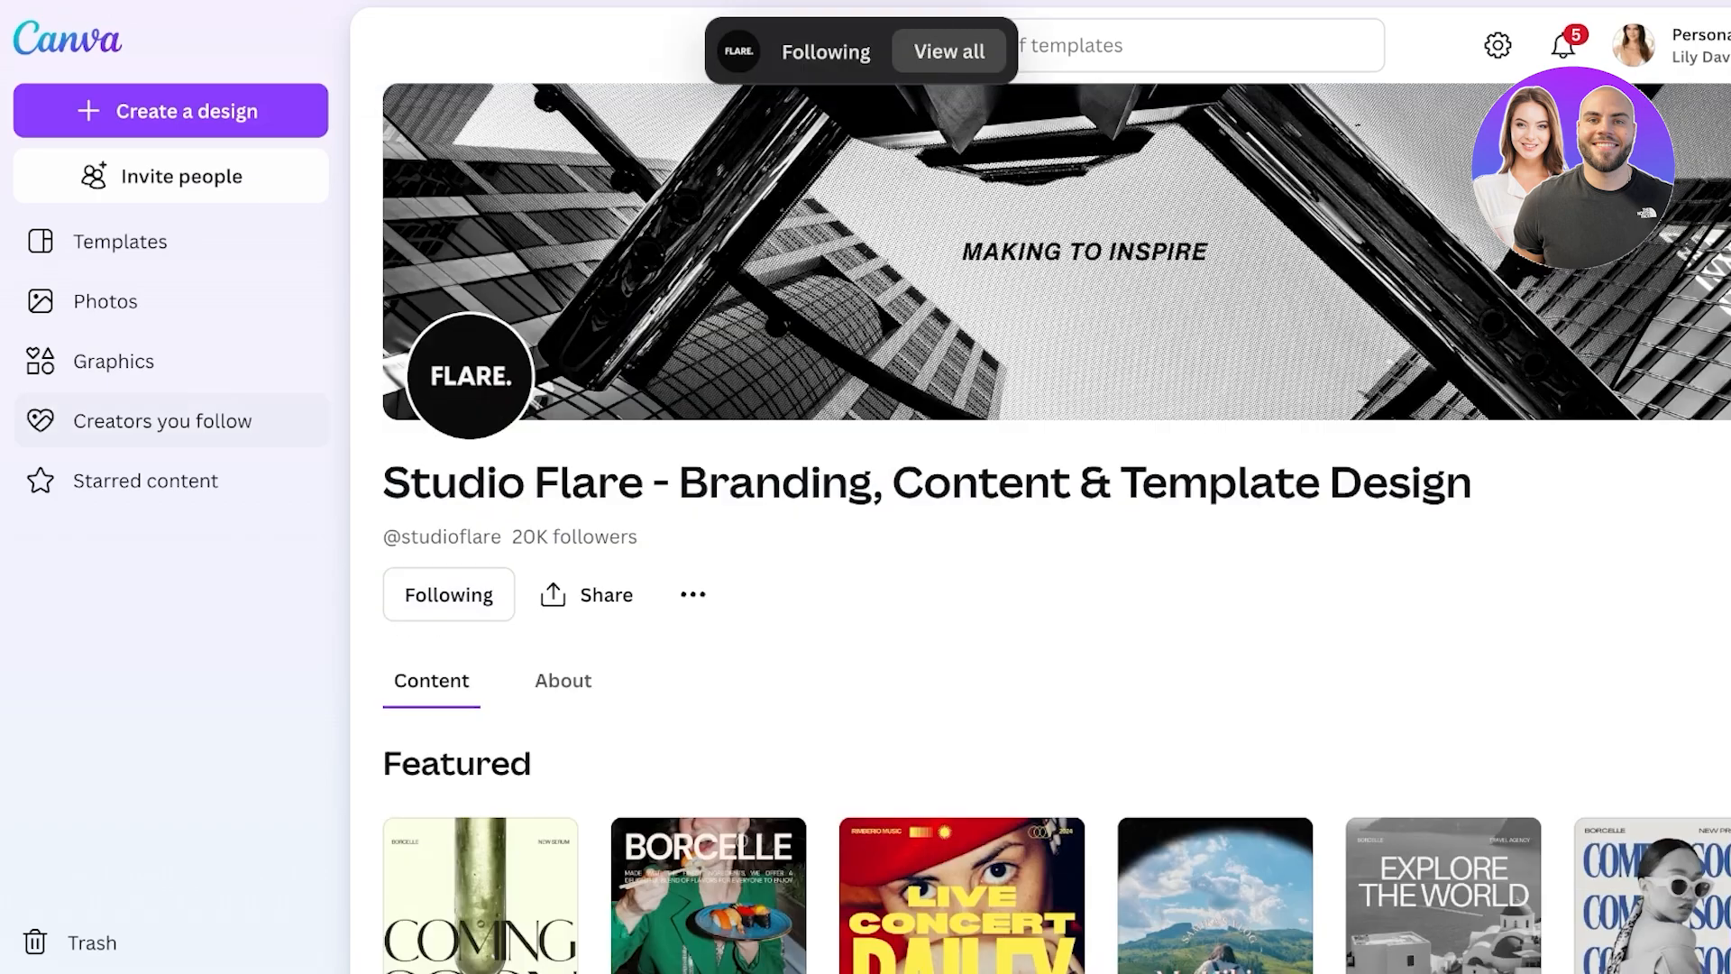
left_click(113, 360)
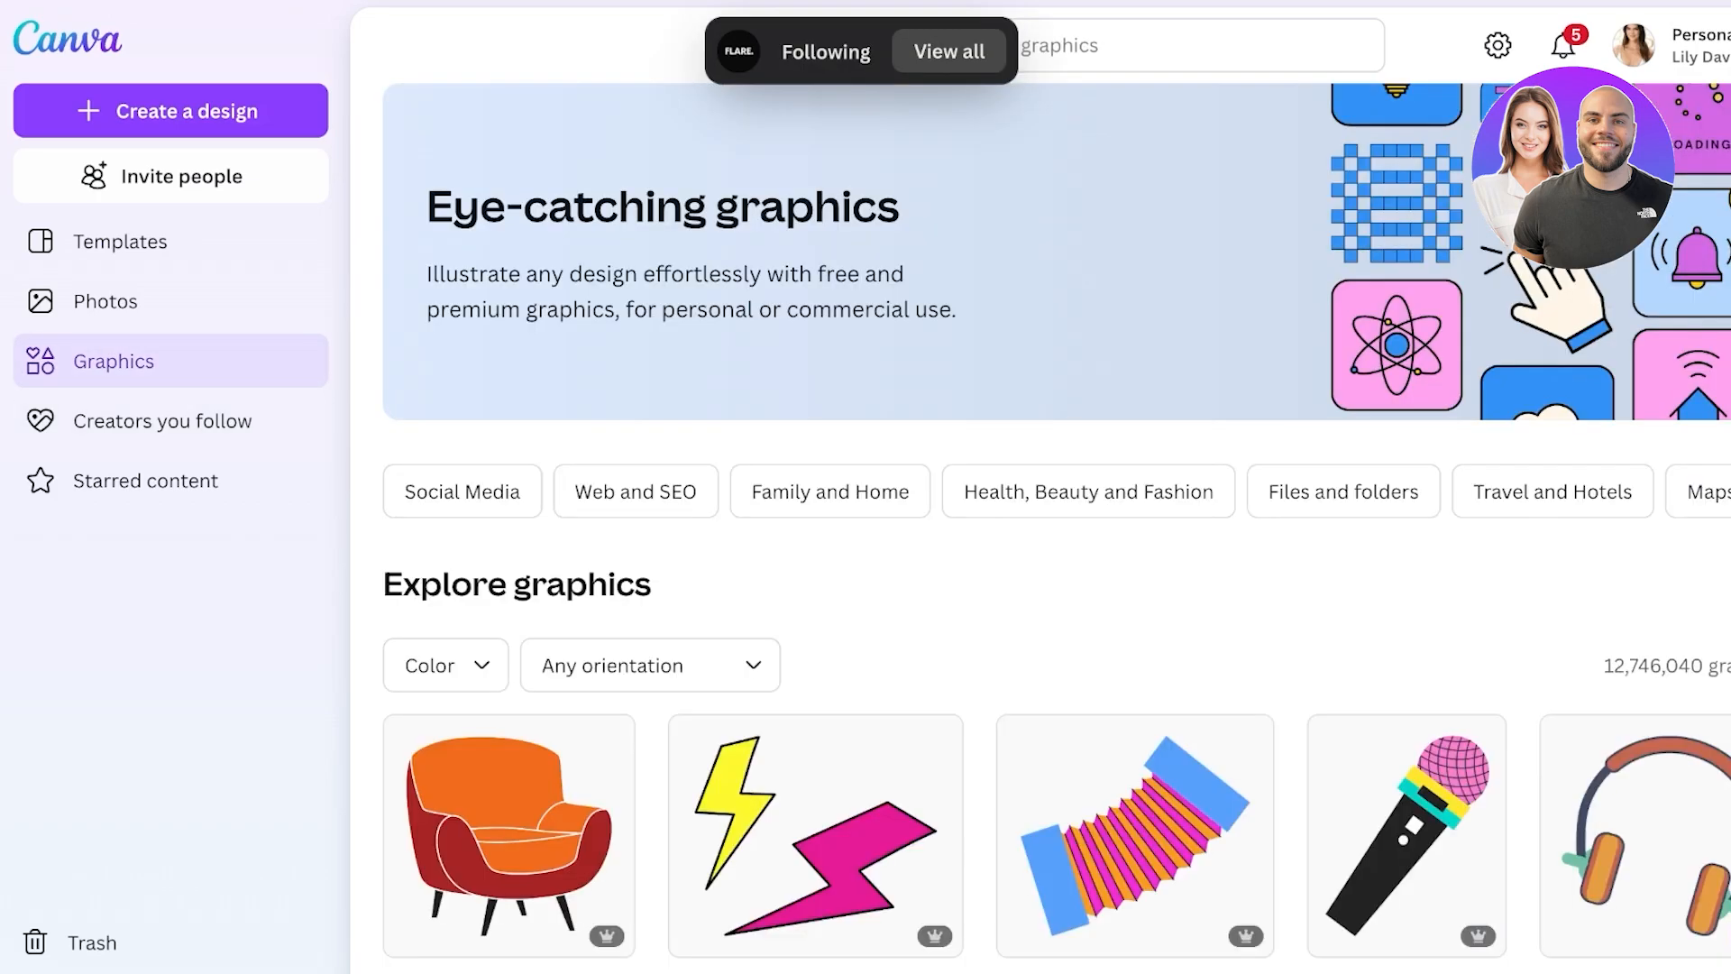
- Try the orientation and Color filters in Graphics without applying them, then go to Brand
scroll(1036, 540, "down", 6)
scroll(1037, 541, "up", 6)
scroll(1036, 540, "down", 3)
left_click(649, 387)
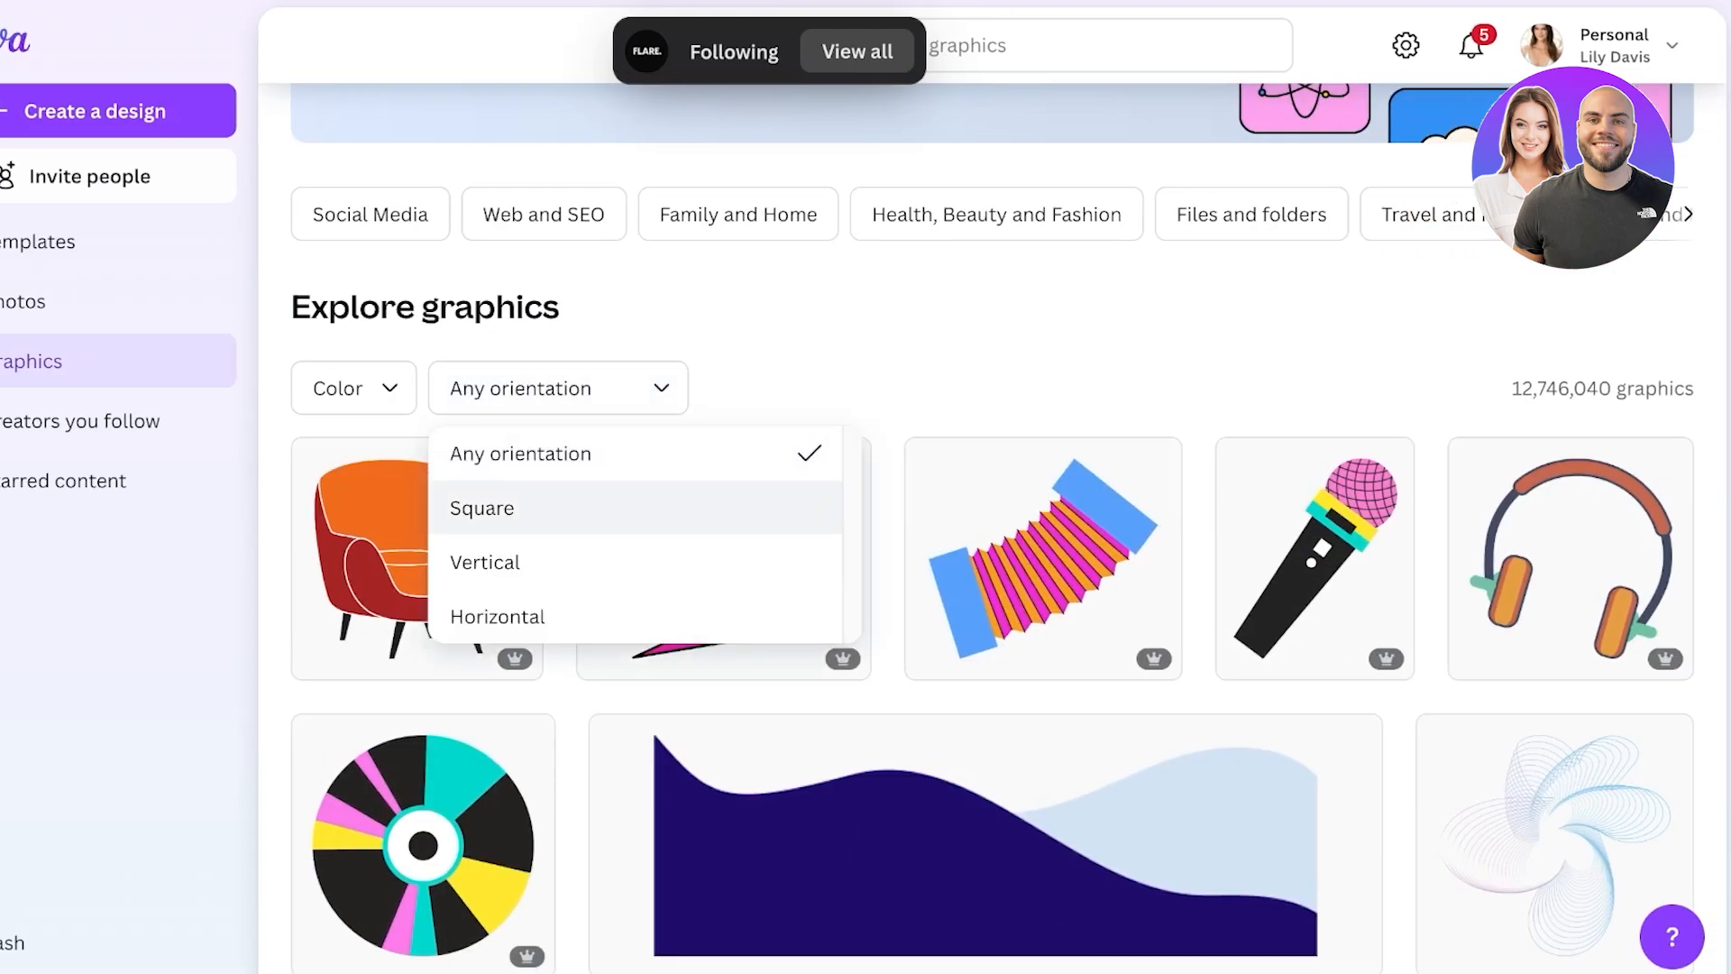
left_click(353, 388)
key("Escape")
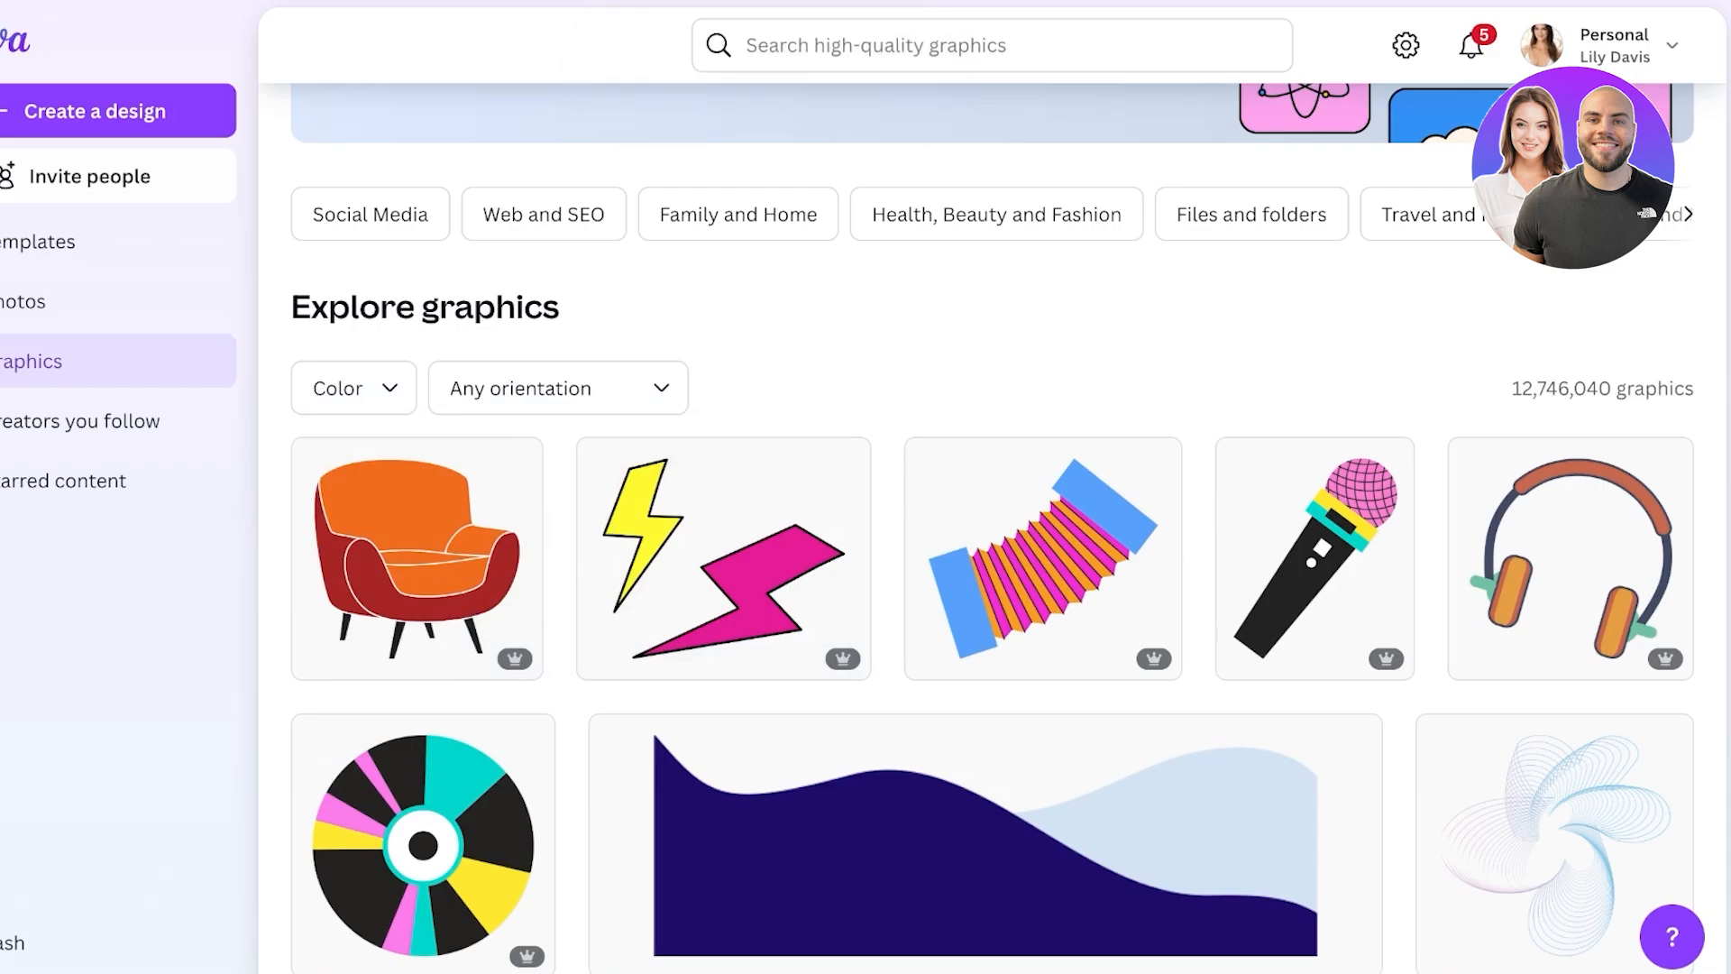
left_click(48, 414)
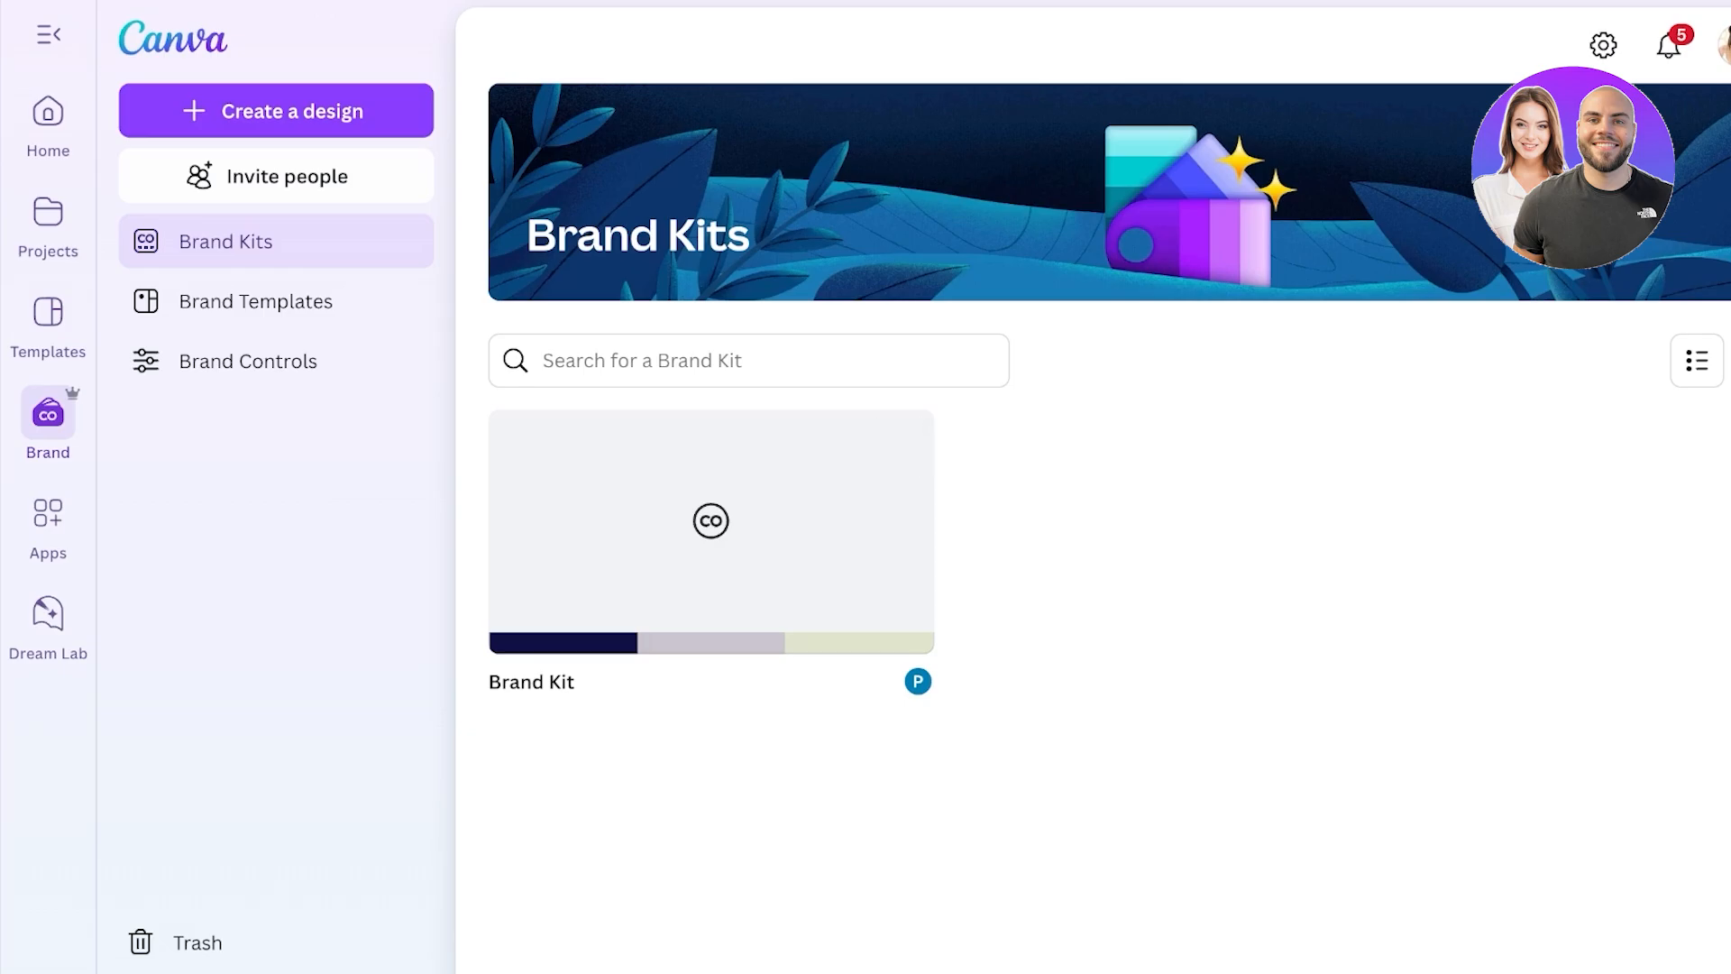
- Look over the Brand Templates and Brand Controls pages, then return to Brand Kits
left_click(255, 301)
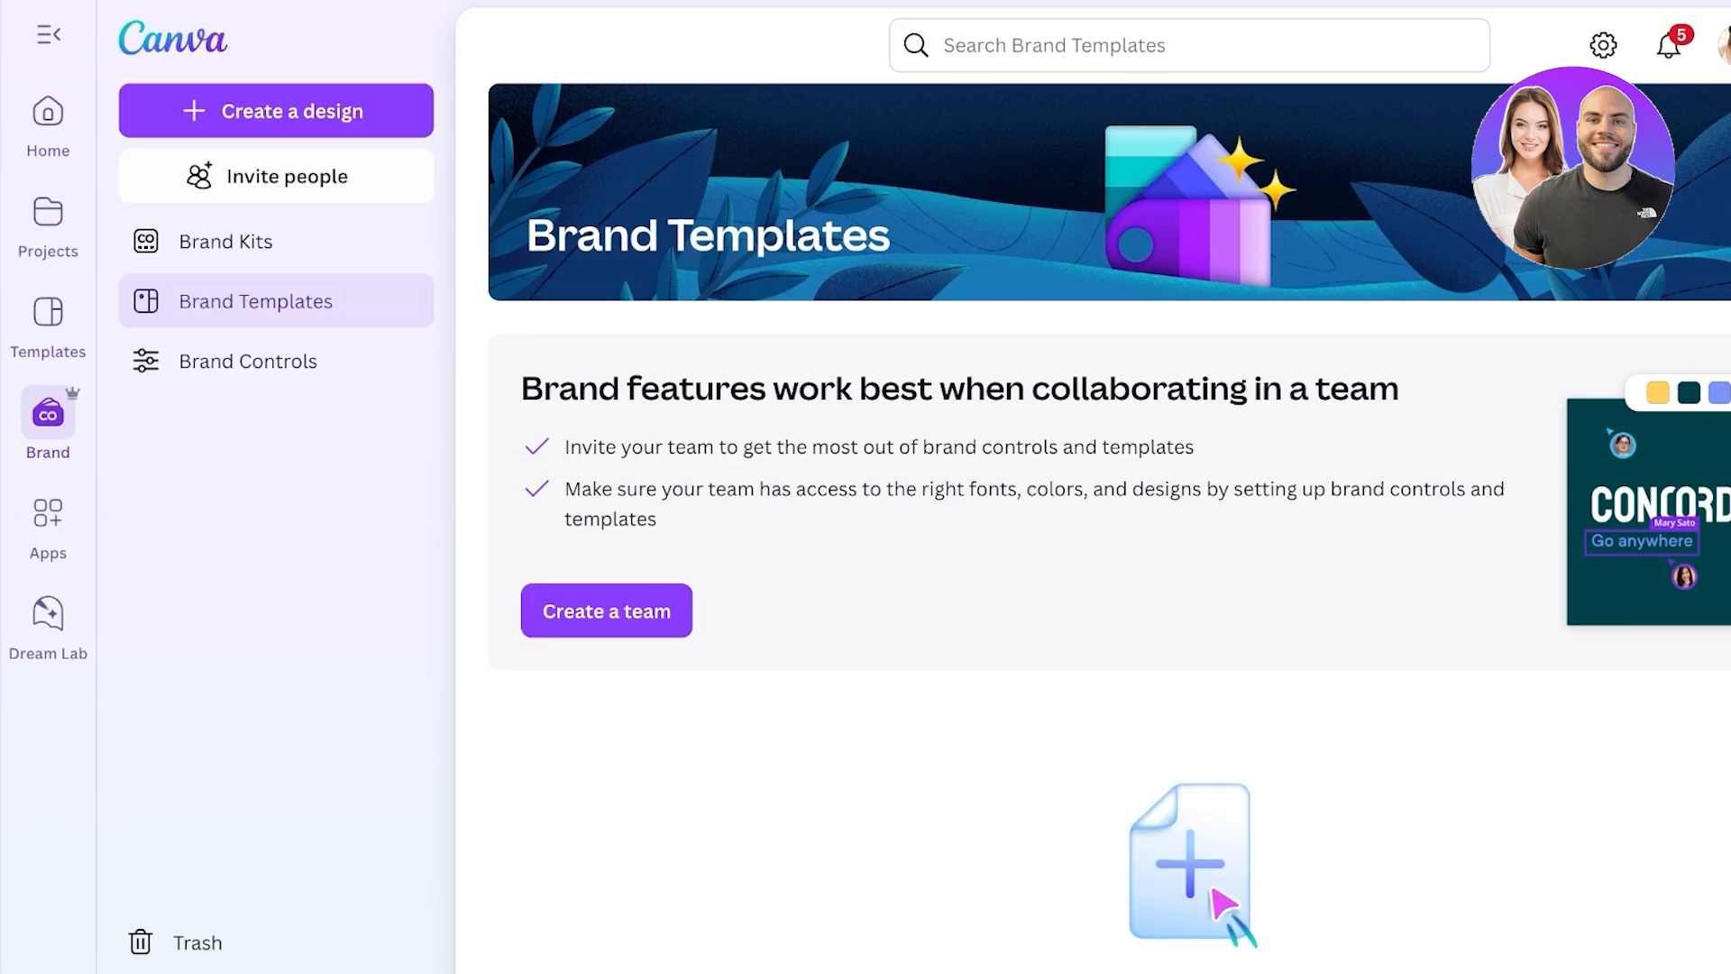
scroll(1093, 528, "down", 2)
left_click(248, 361)
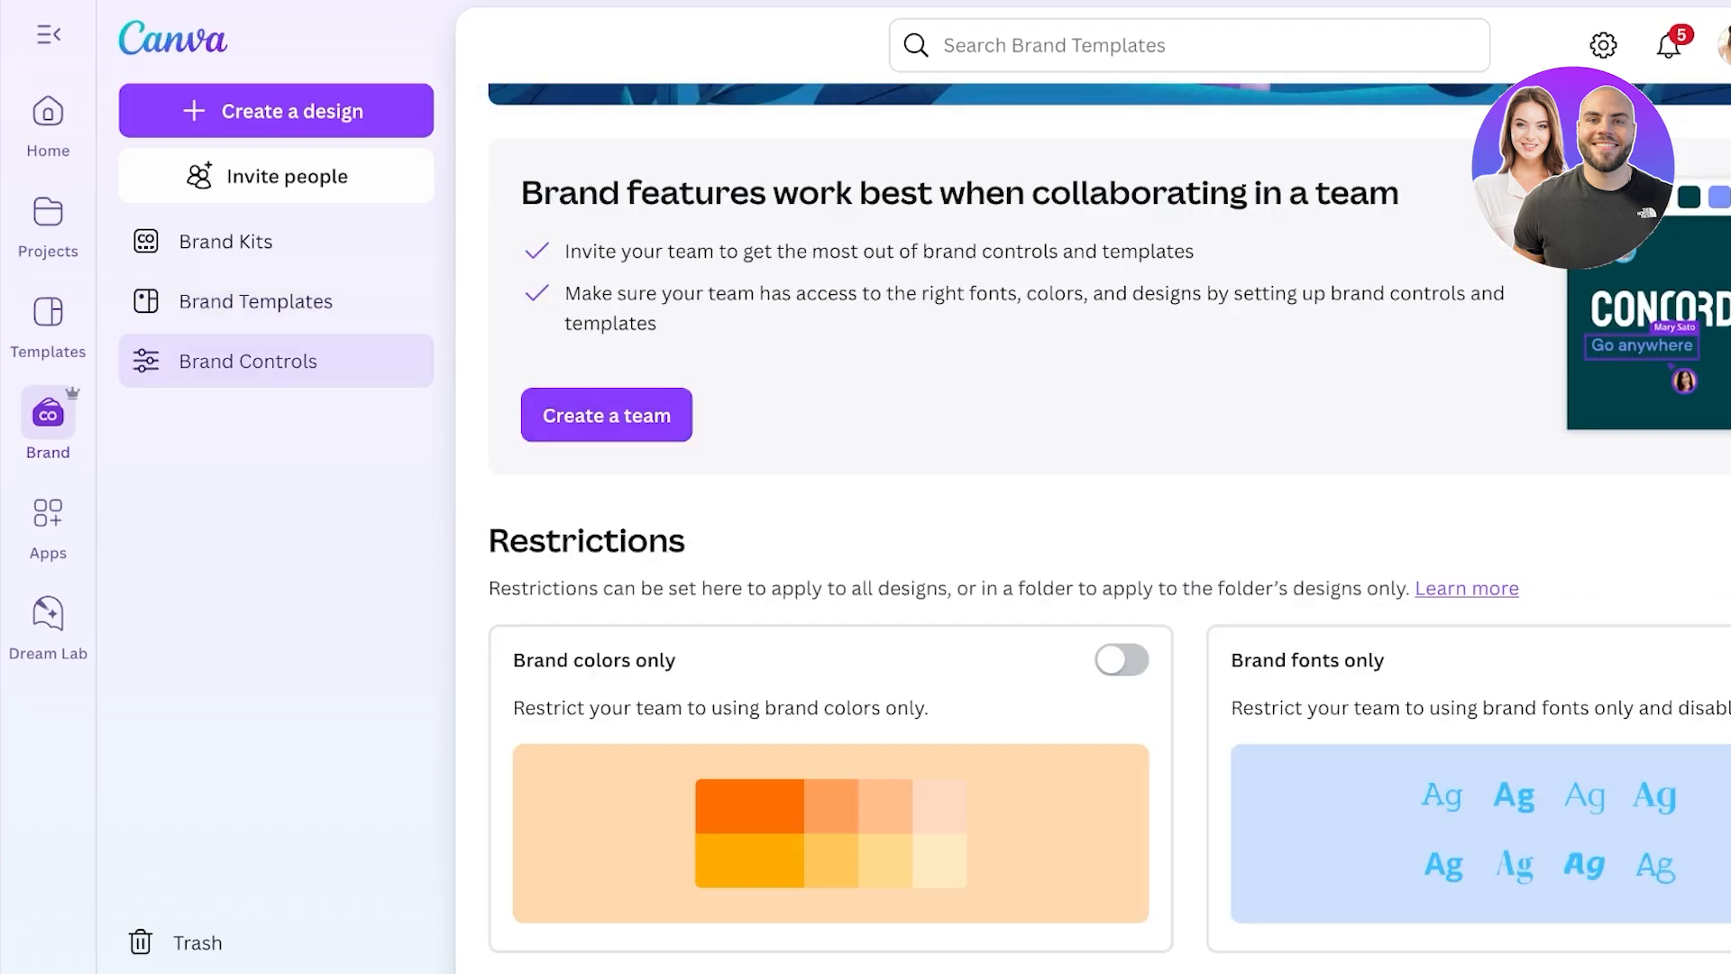
scroll(1093, 528, "down", 5)
scroll(1046, 527, "up", 3)
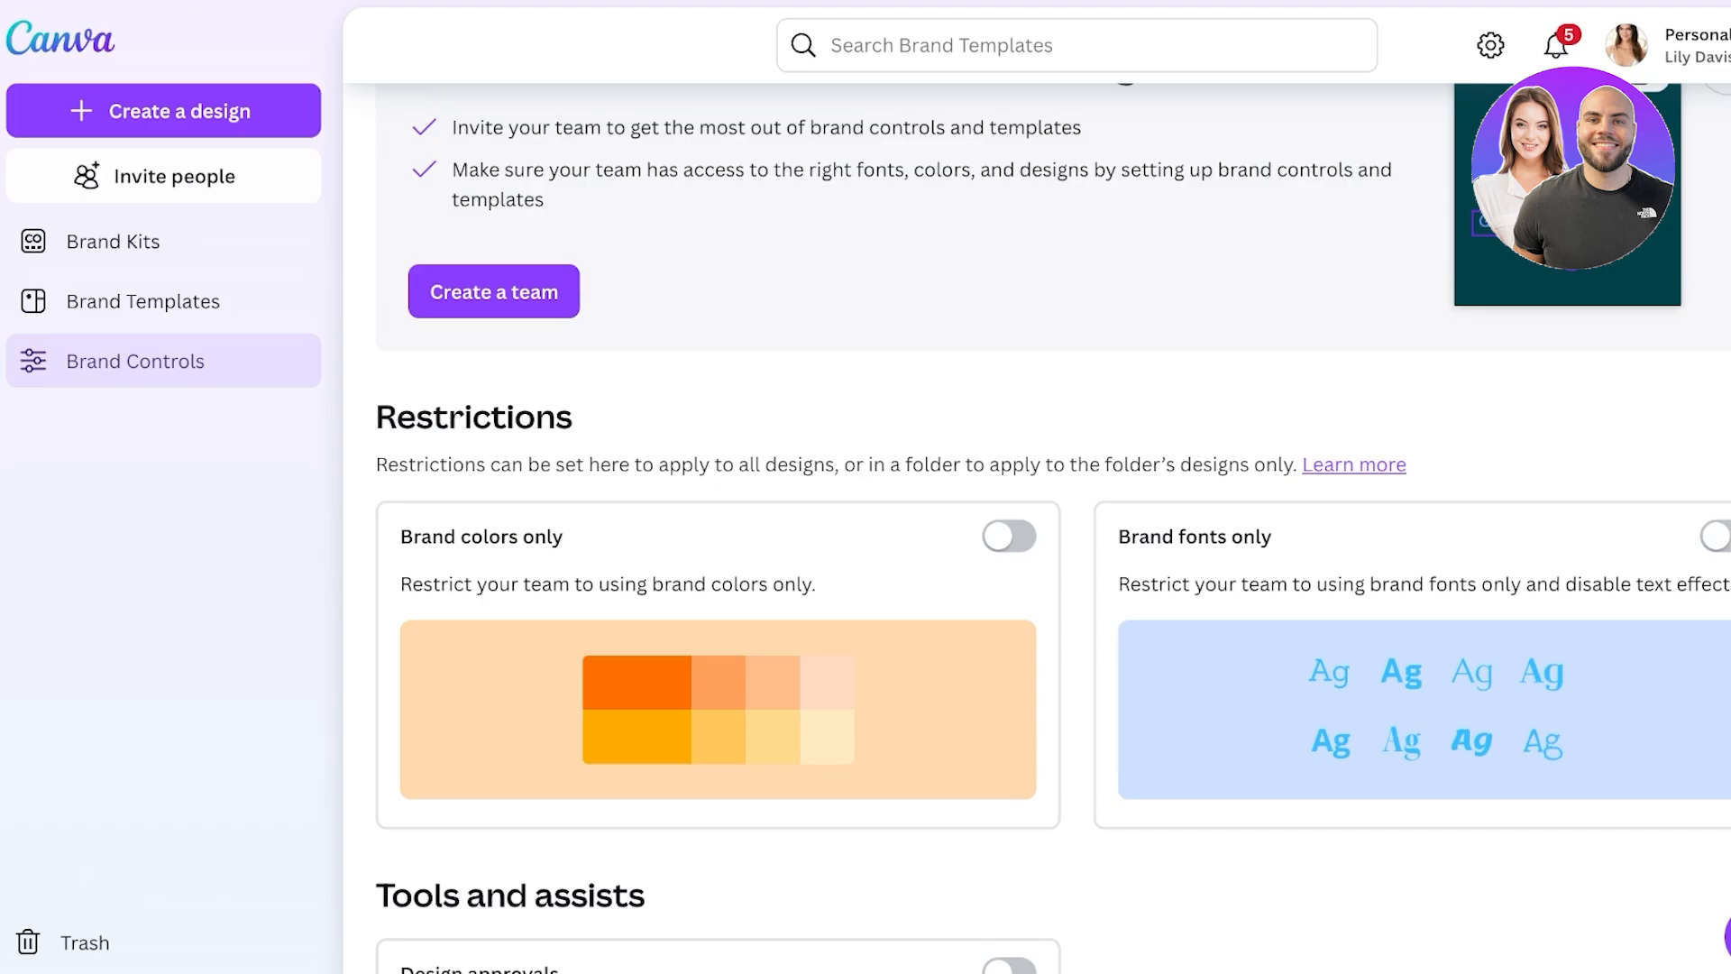
scroll(1046, 527, "down", 3)
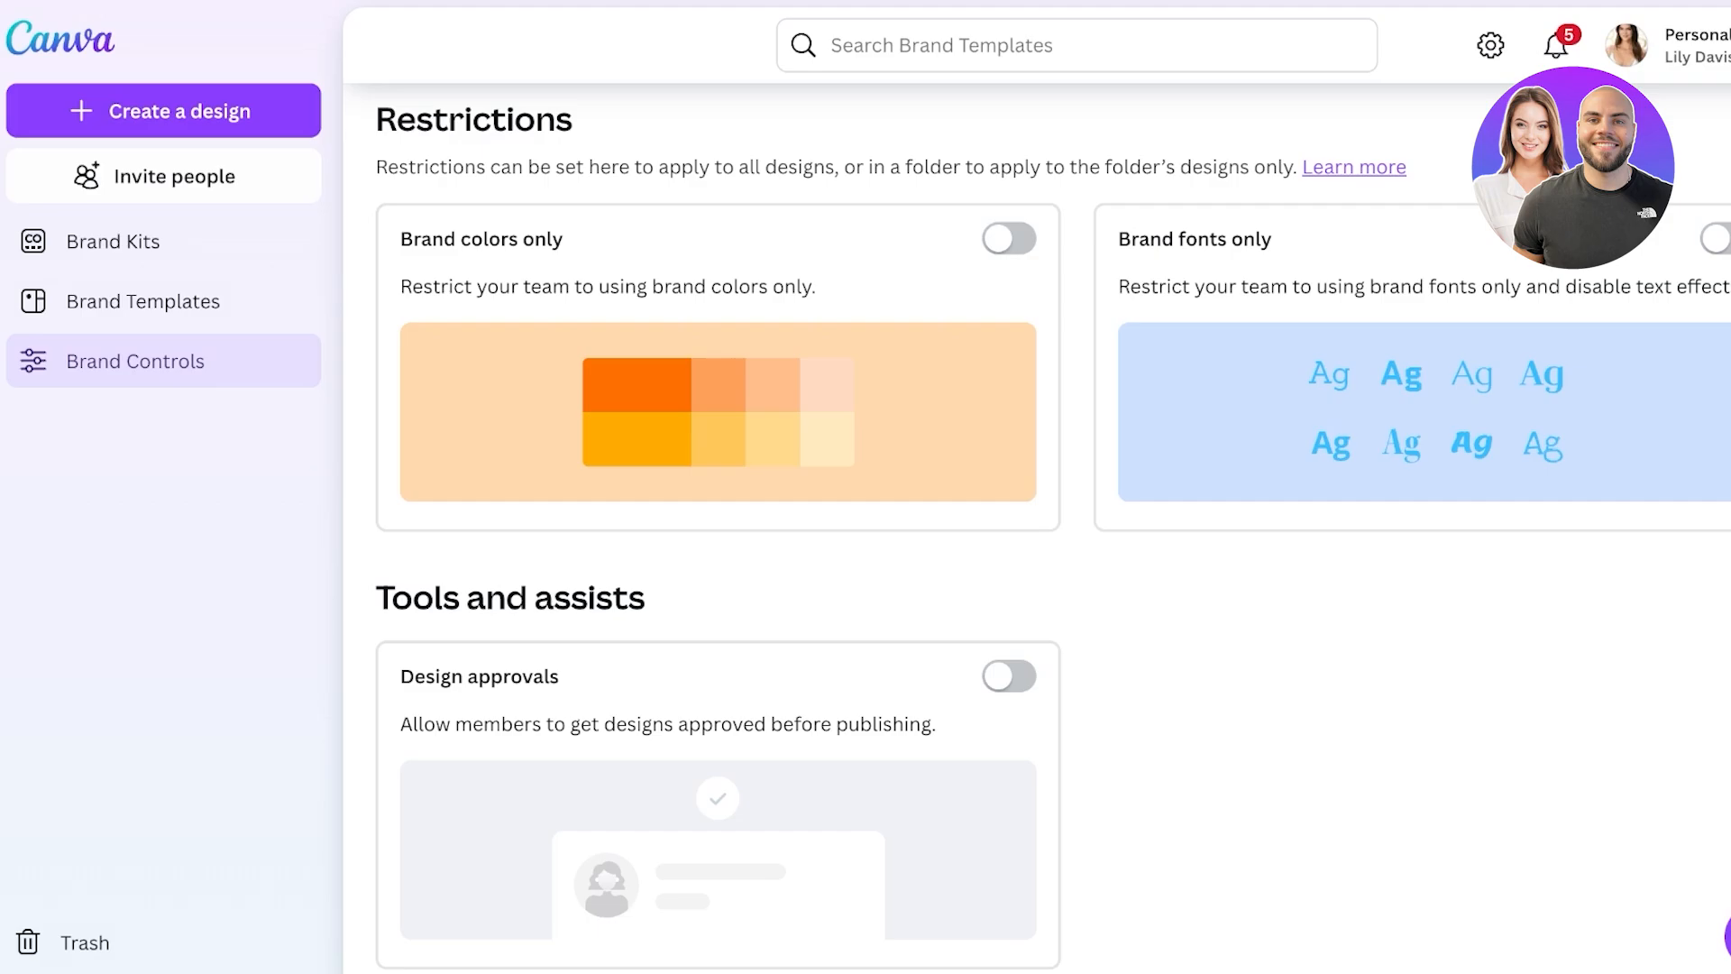
left_click(113, 241)
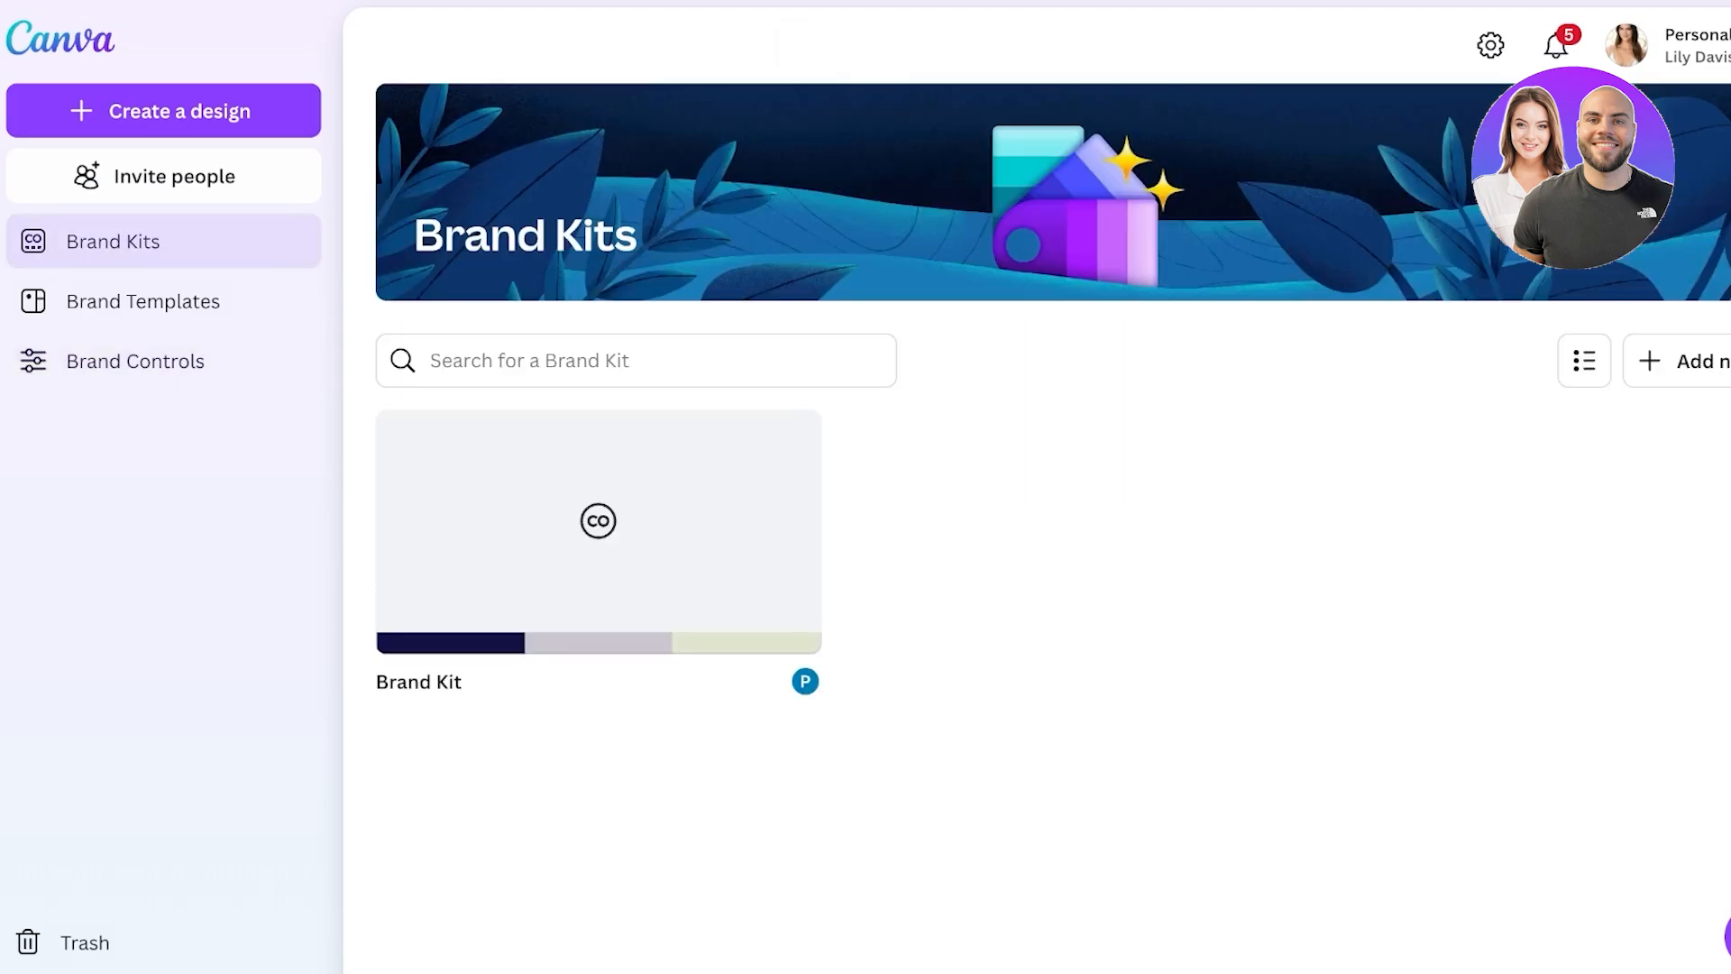
- Check the existing brand kit's options and cancel a first attempt at a new kit
left_click(783, 447)
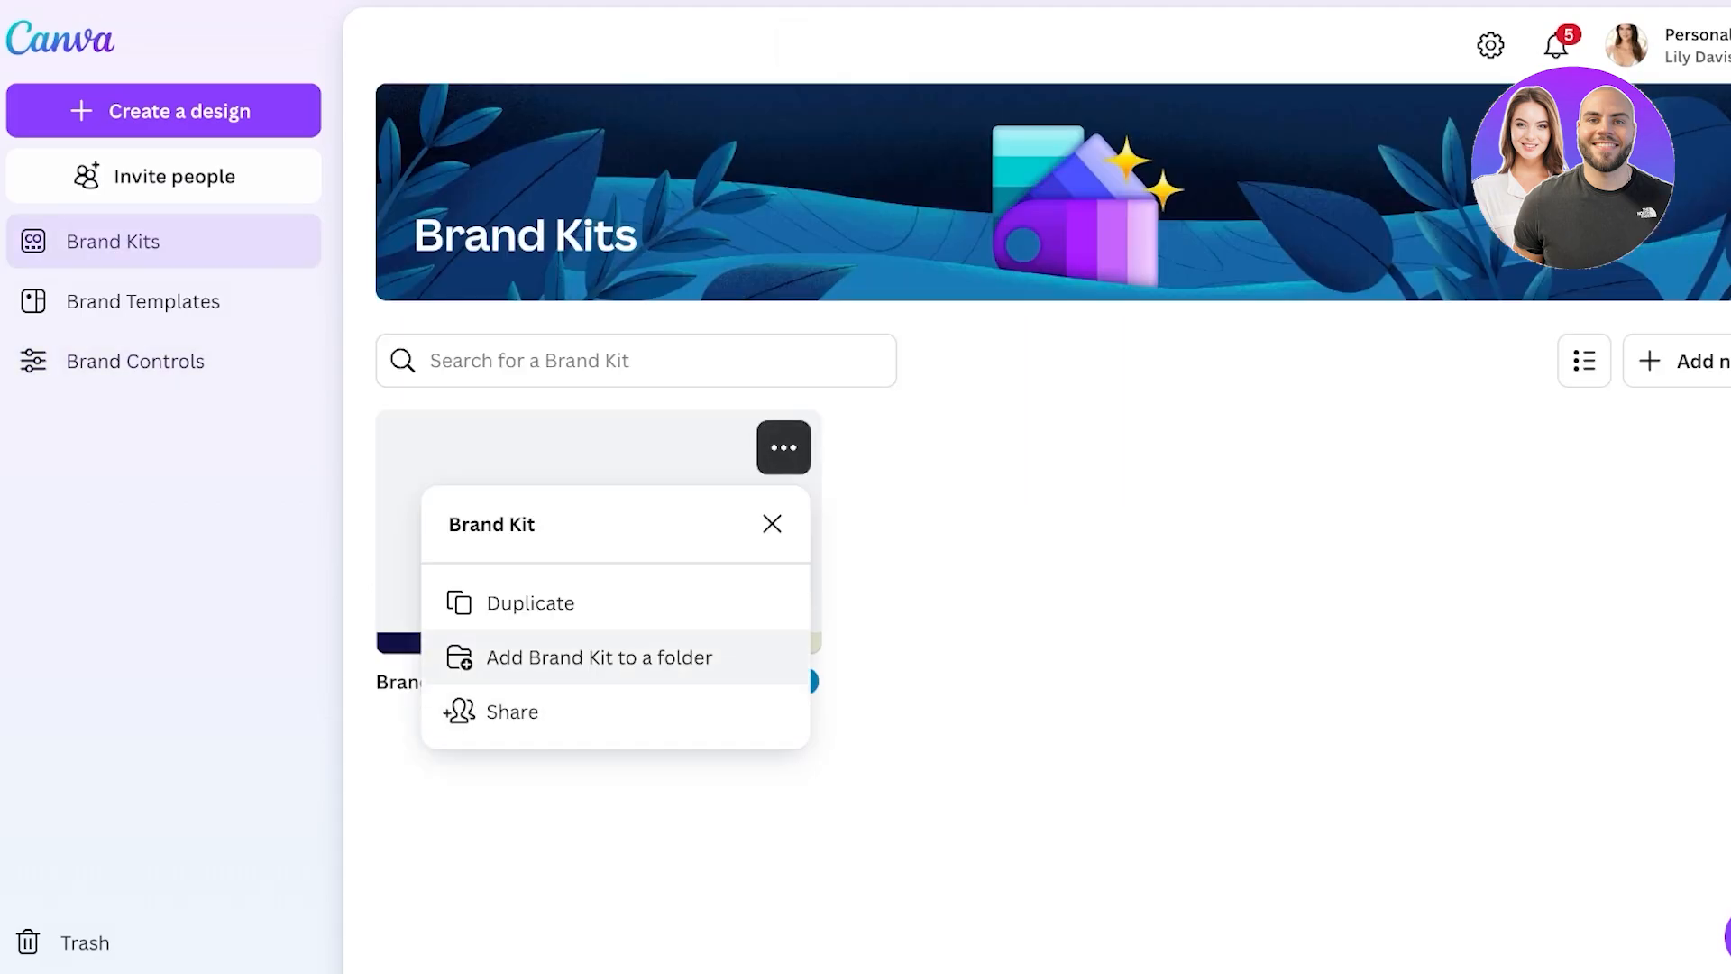
key("Escape")
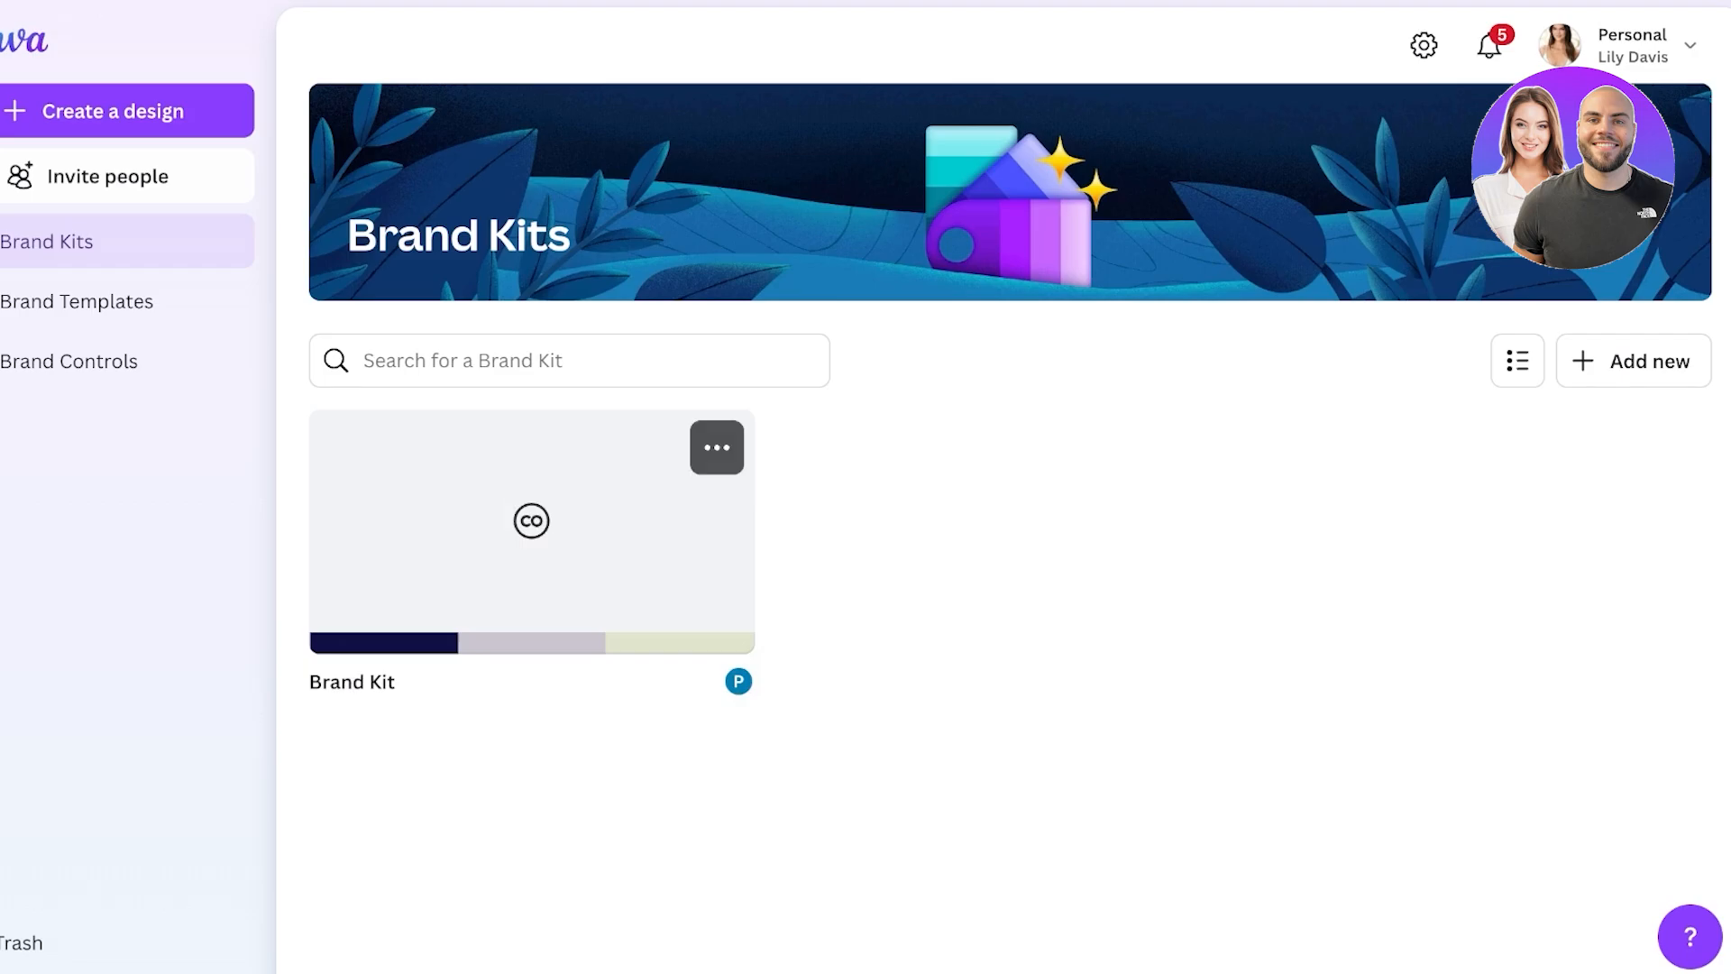
left_click(1632, 360)
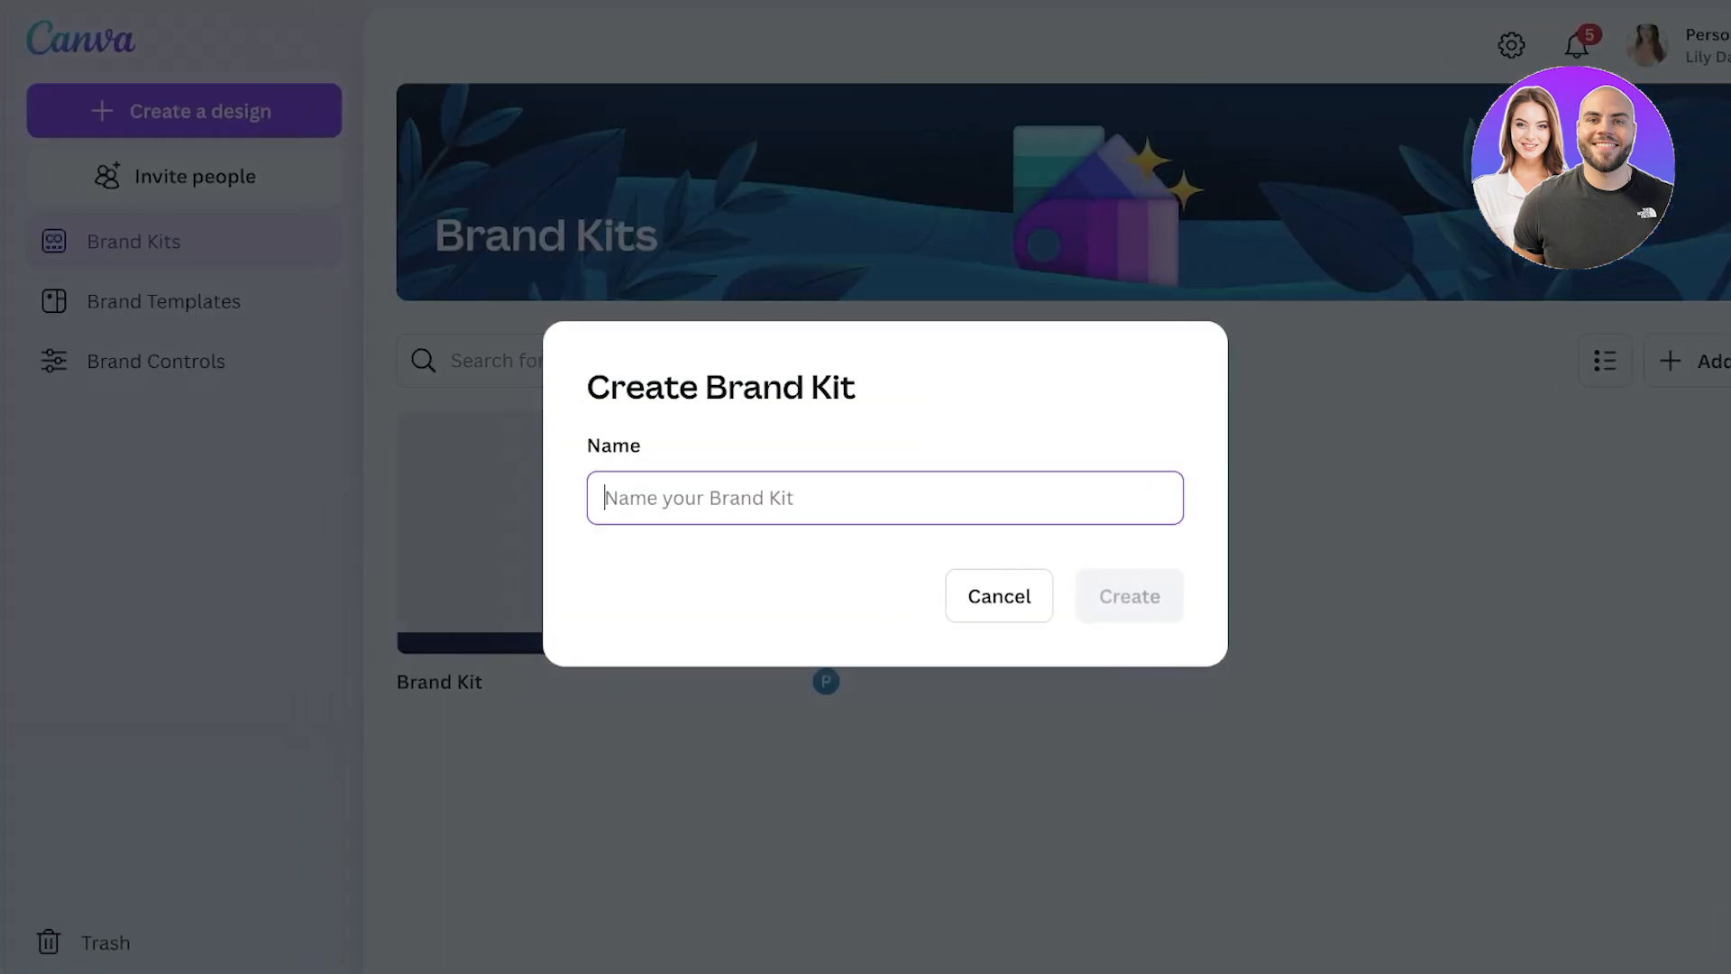
left_click(999, 595)
- Browse Brand Templates, dismiss the team banner, then start a new brand kit from Brand Kits
left_click(163, 301)
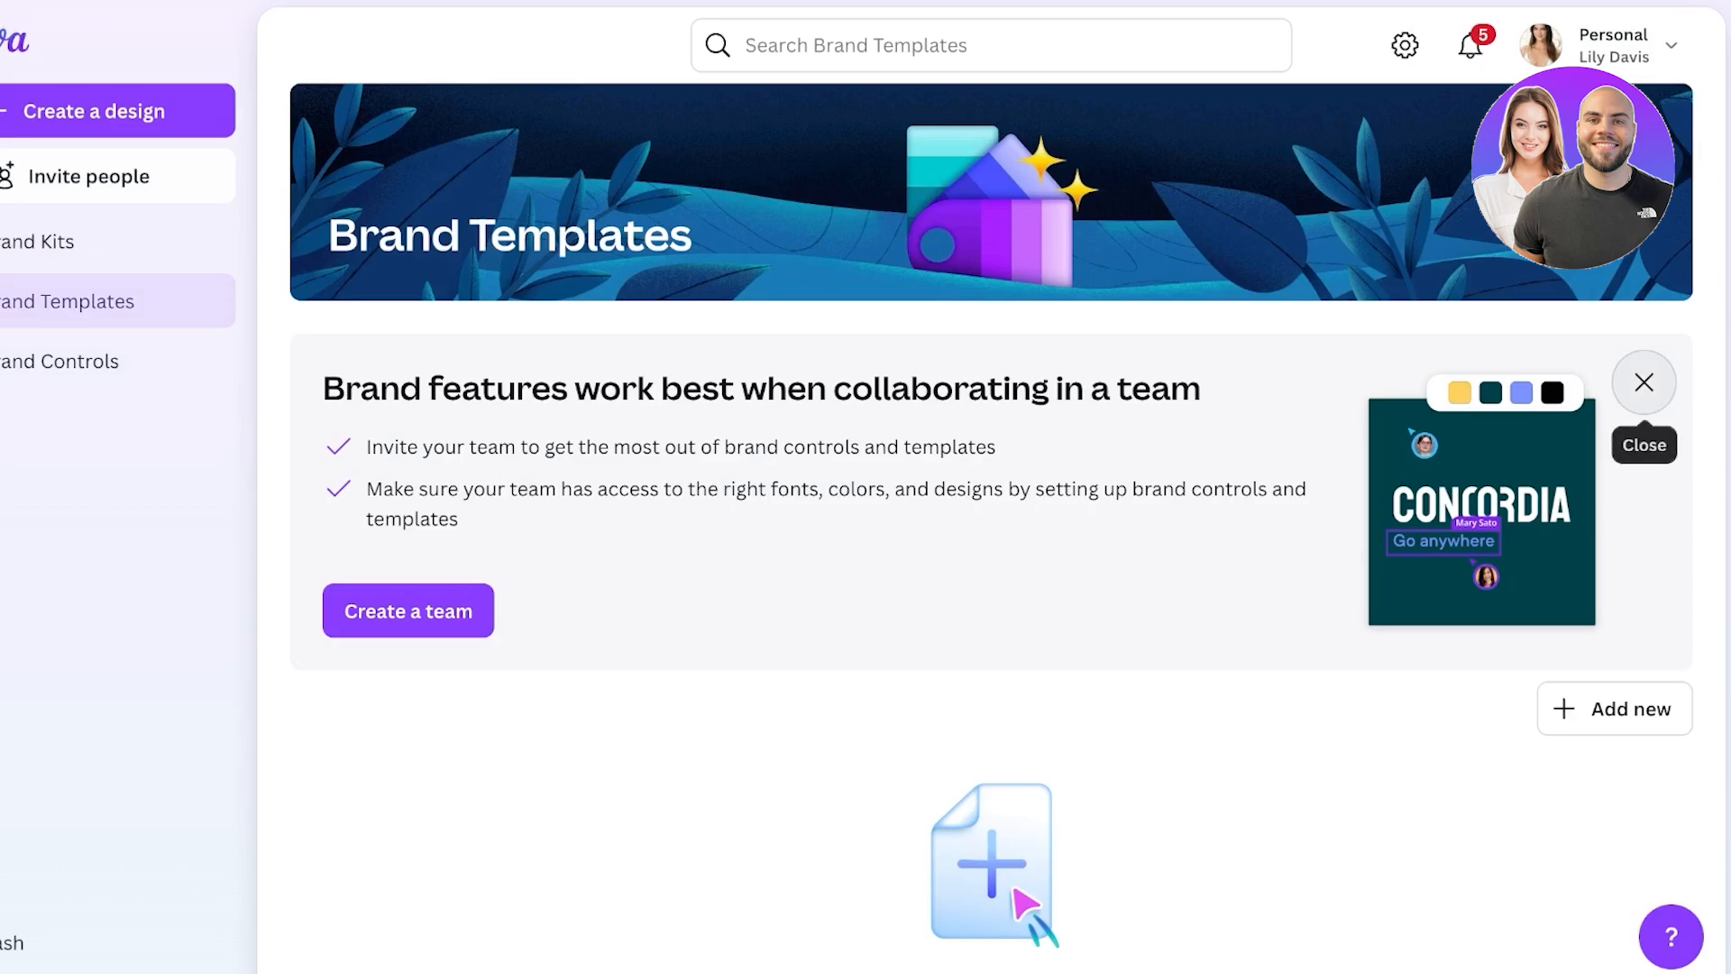
left_click(1644, 383)
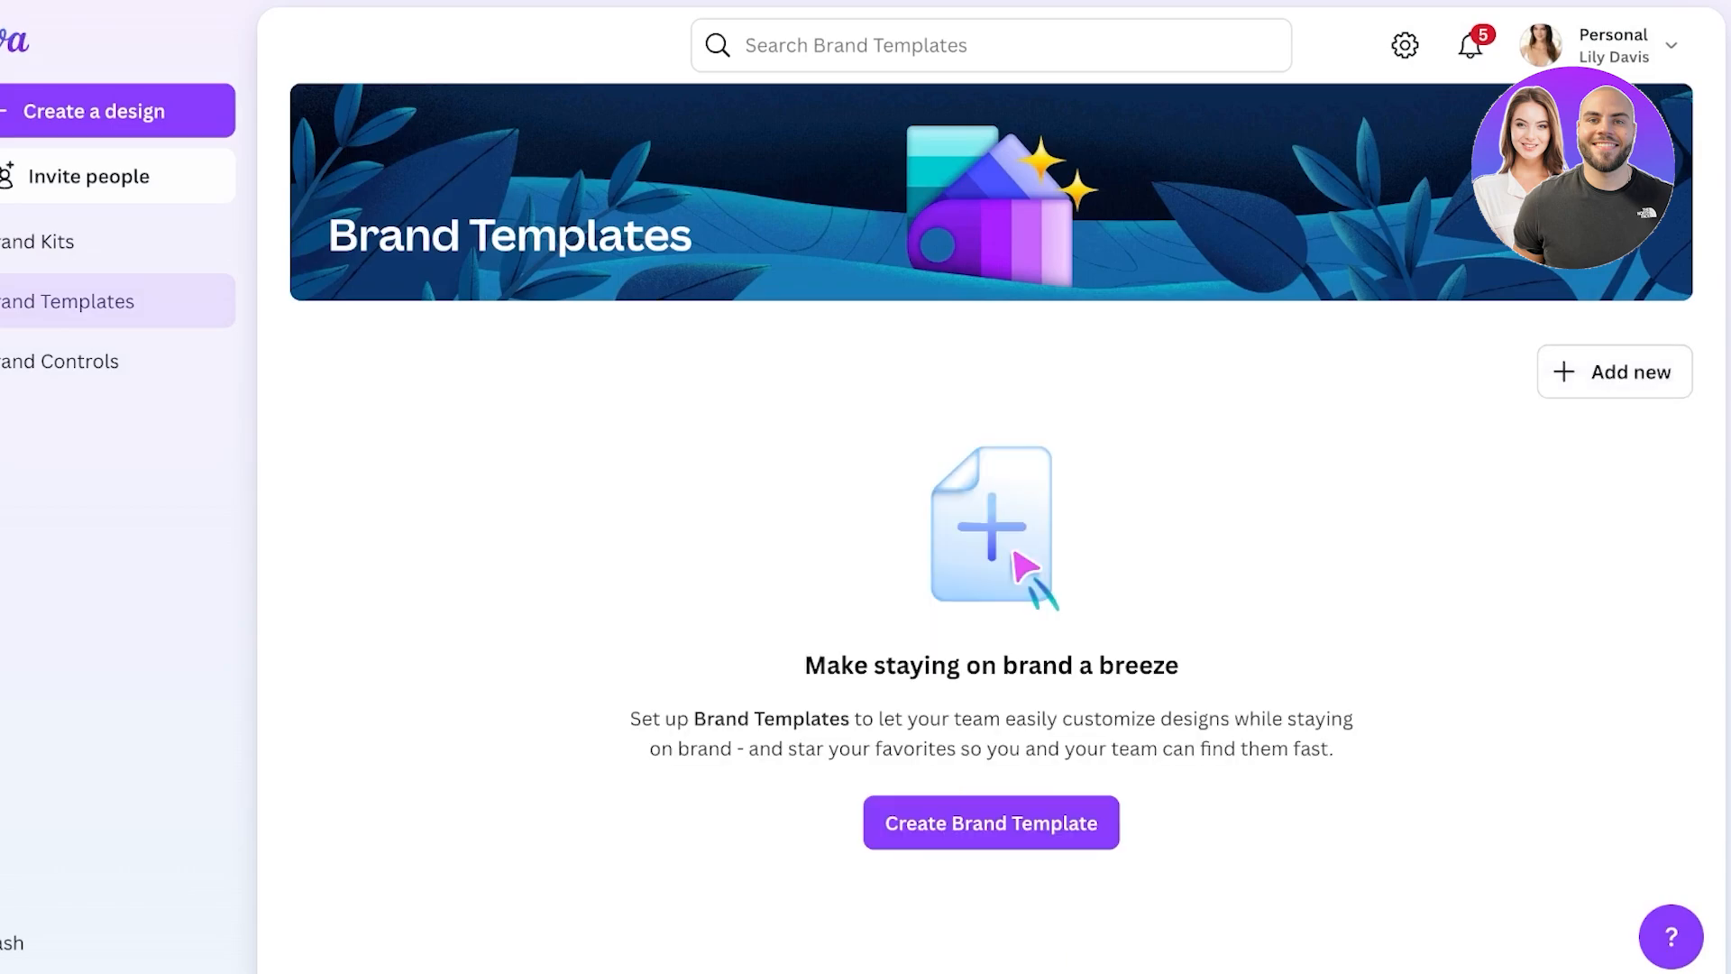
left_click(991, 822)
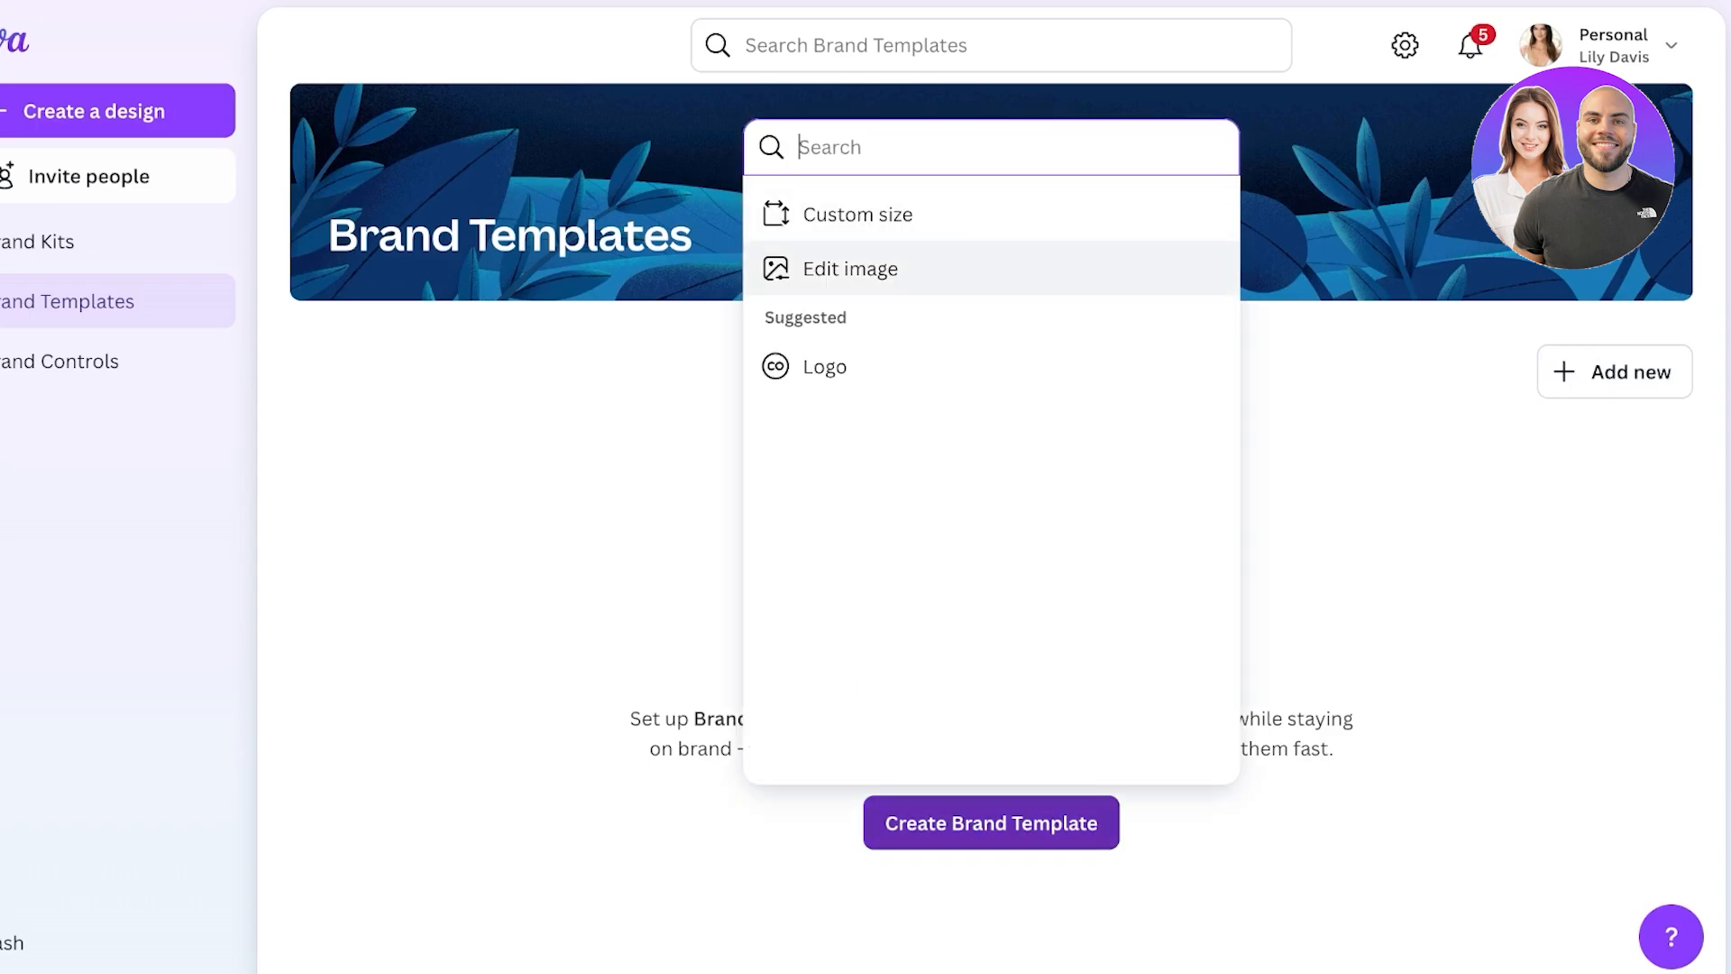
key("Escape")
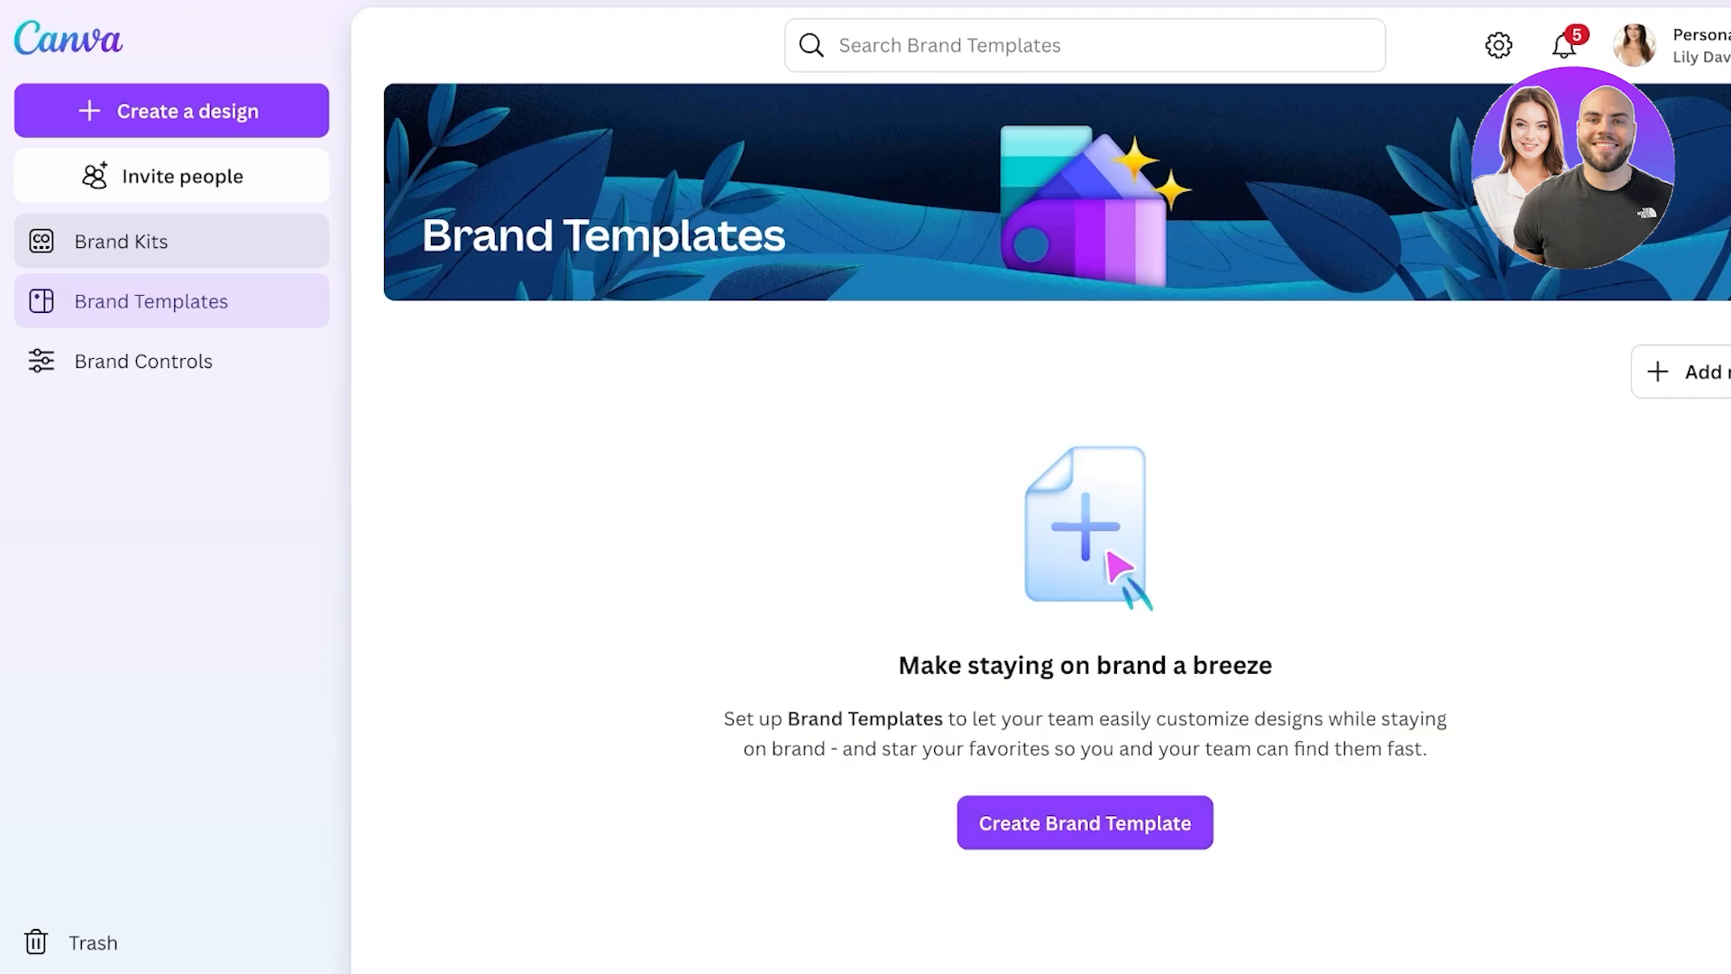
left_click(121, 241)
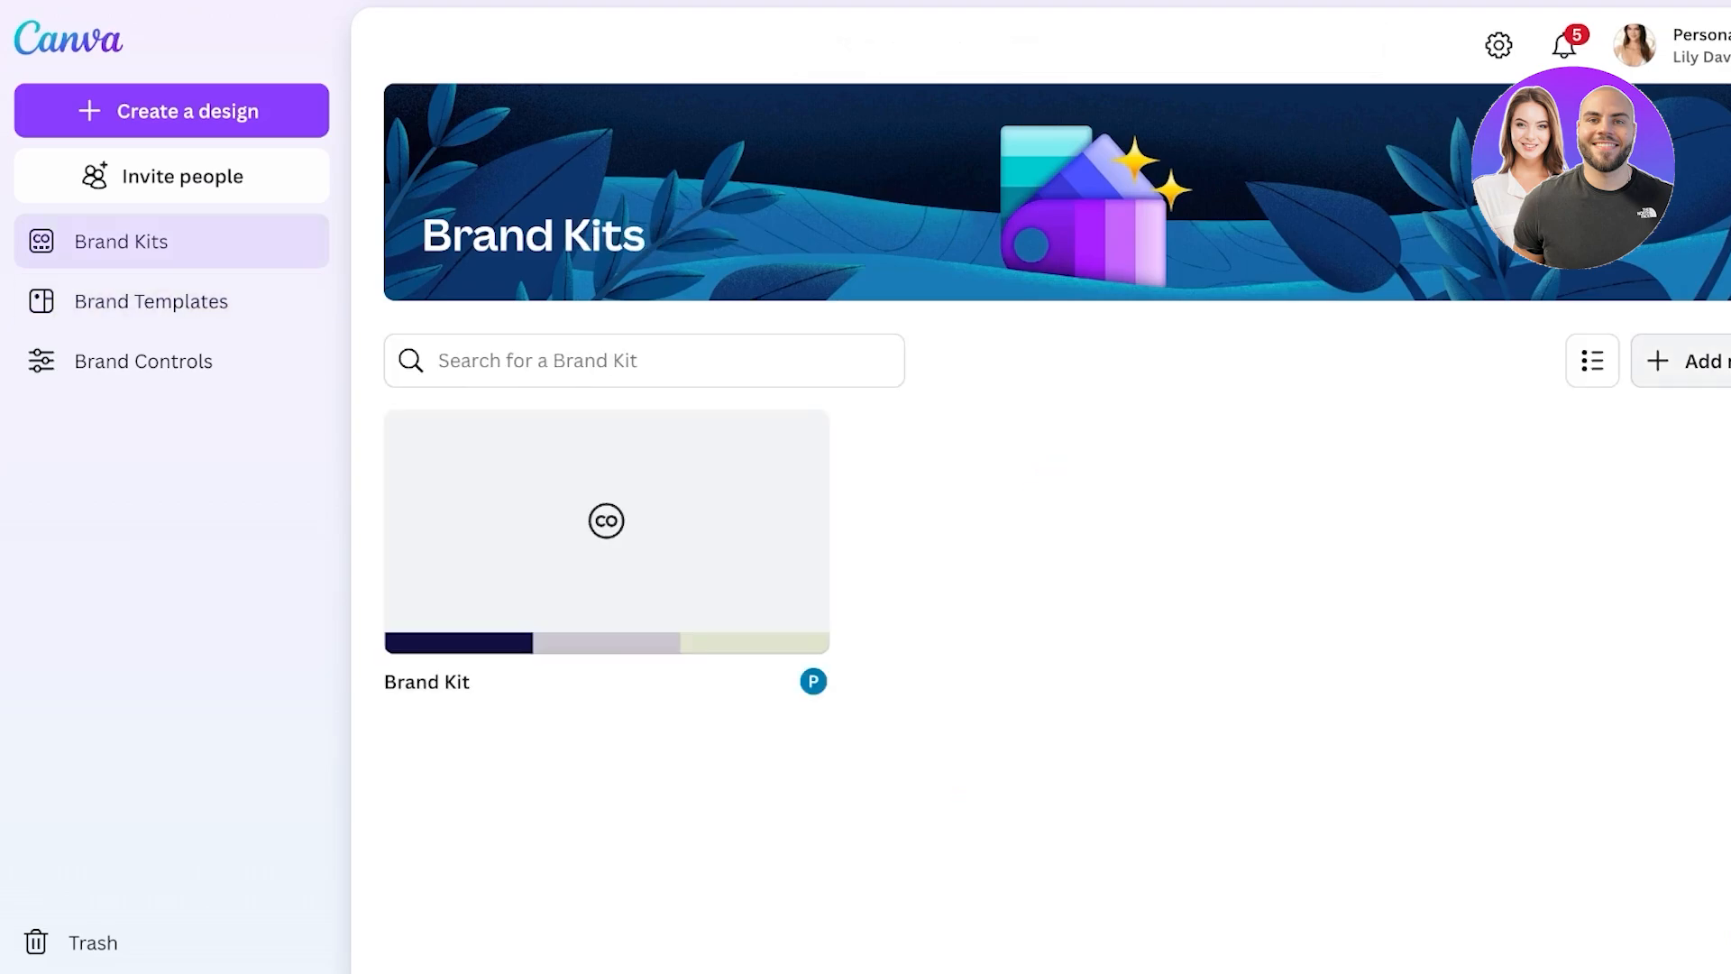
left_click(1681, 361)
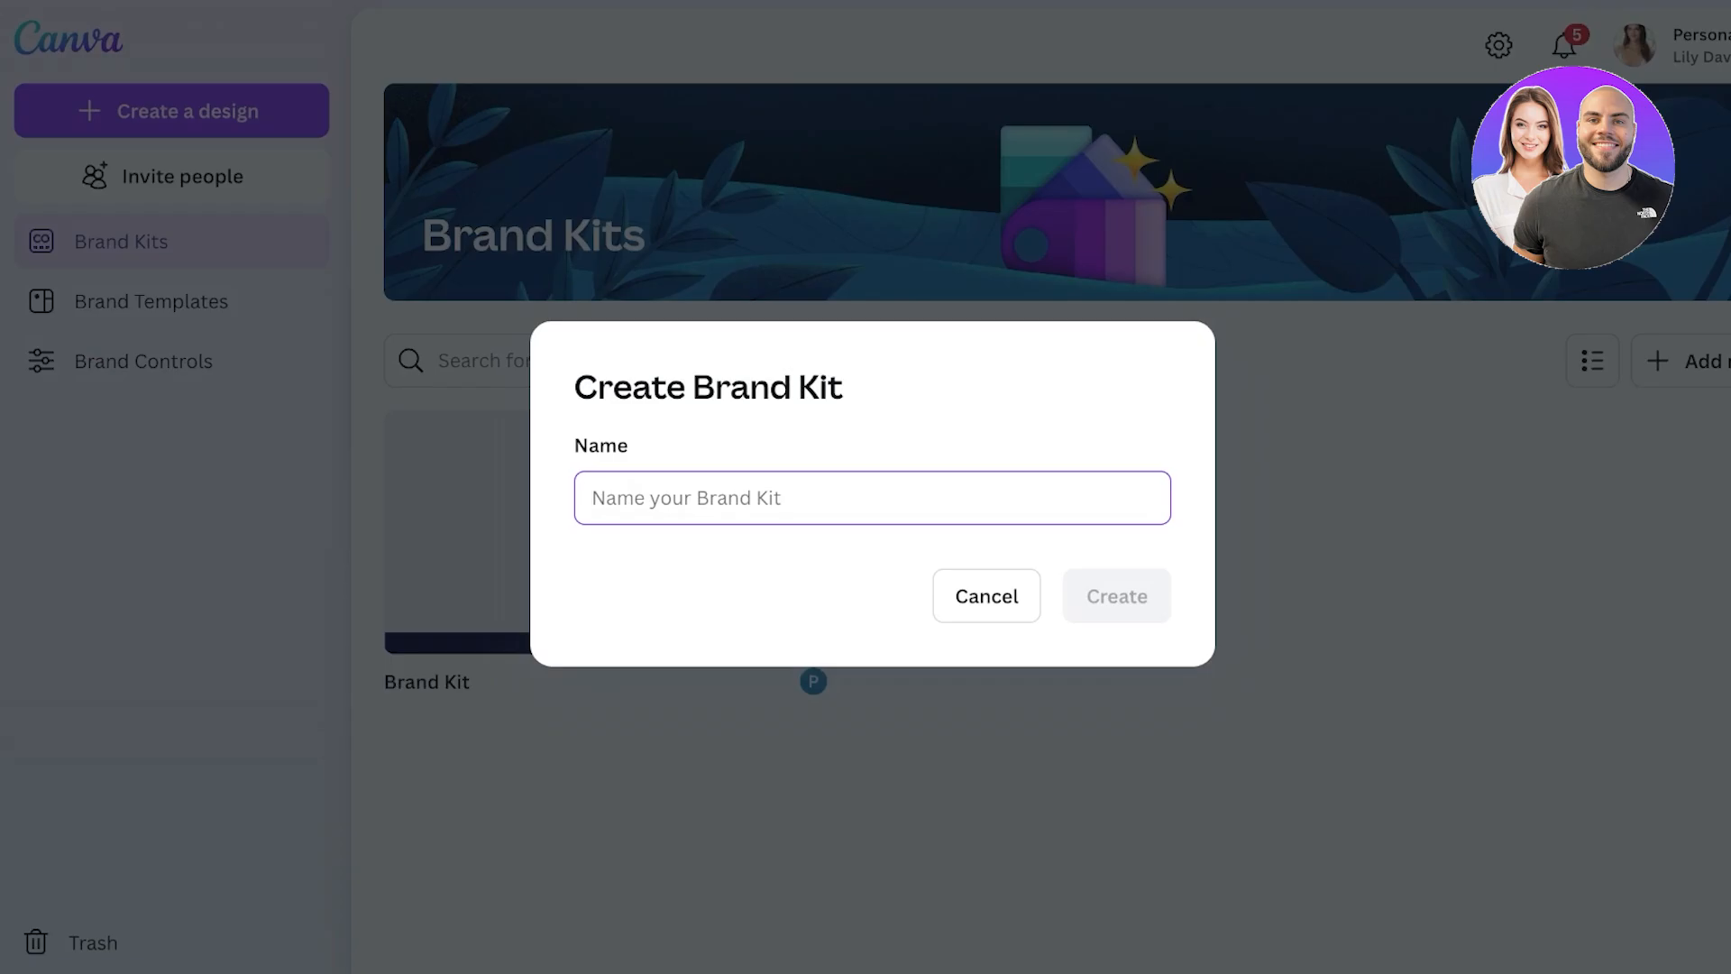
- Create the new brand kit under the chosen name and scroll through its sections
type("Allison")
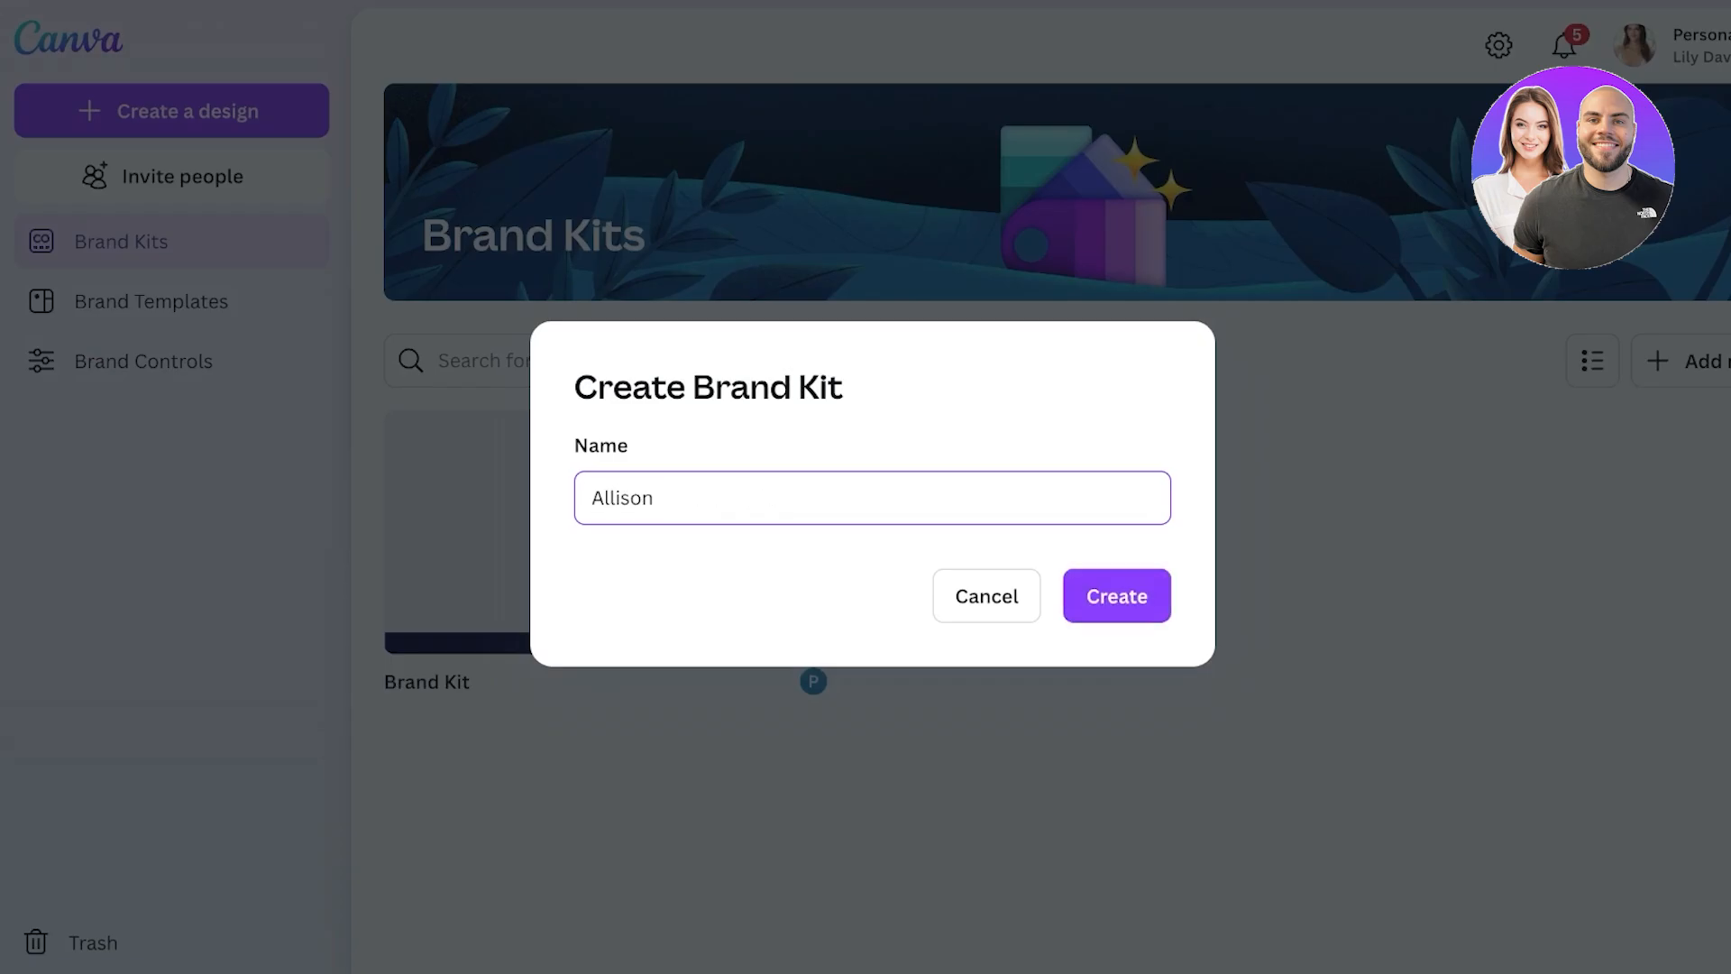
key("Return")
scroll(1036, 541, "down", 1)
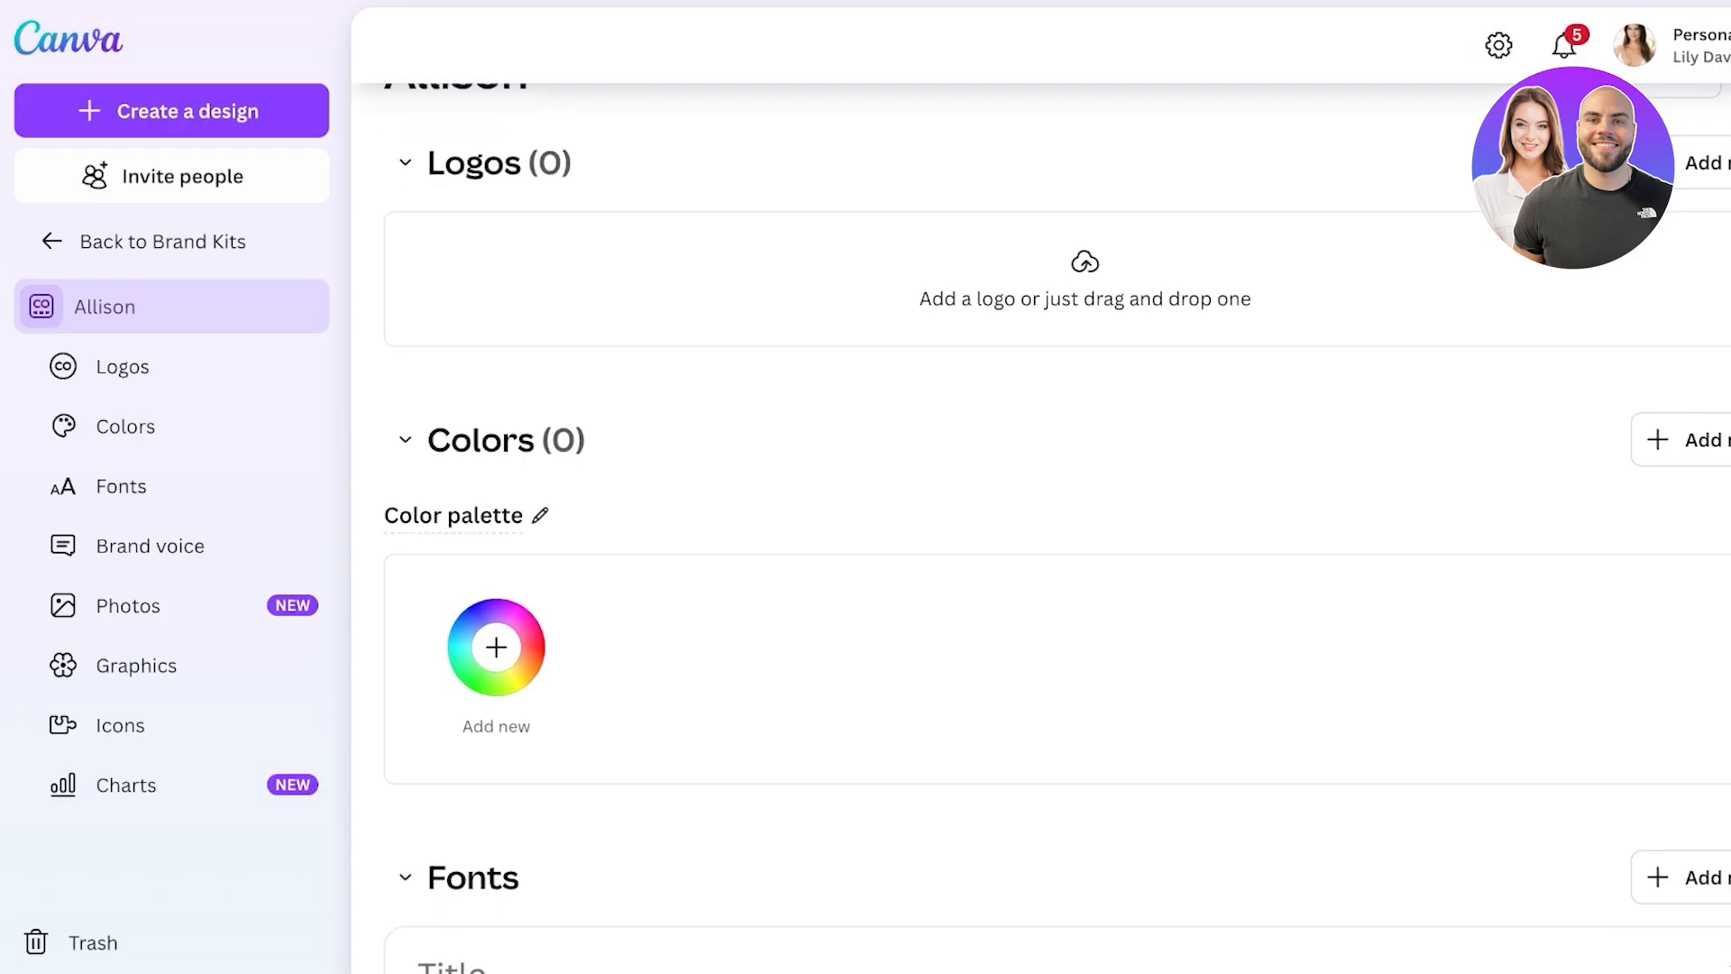
scroll(1040, 528, "up", 1)
scroll(1041, 541, "down", 3)
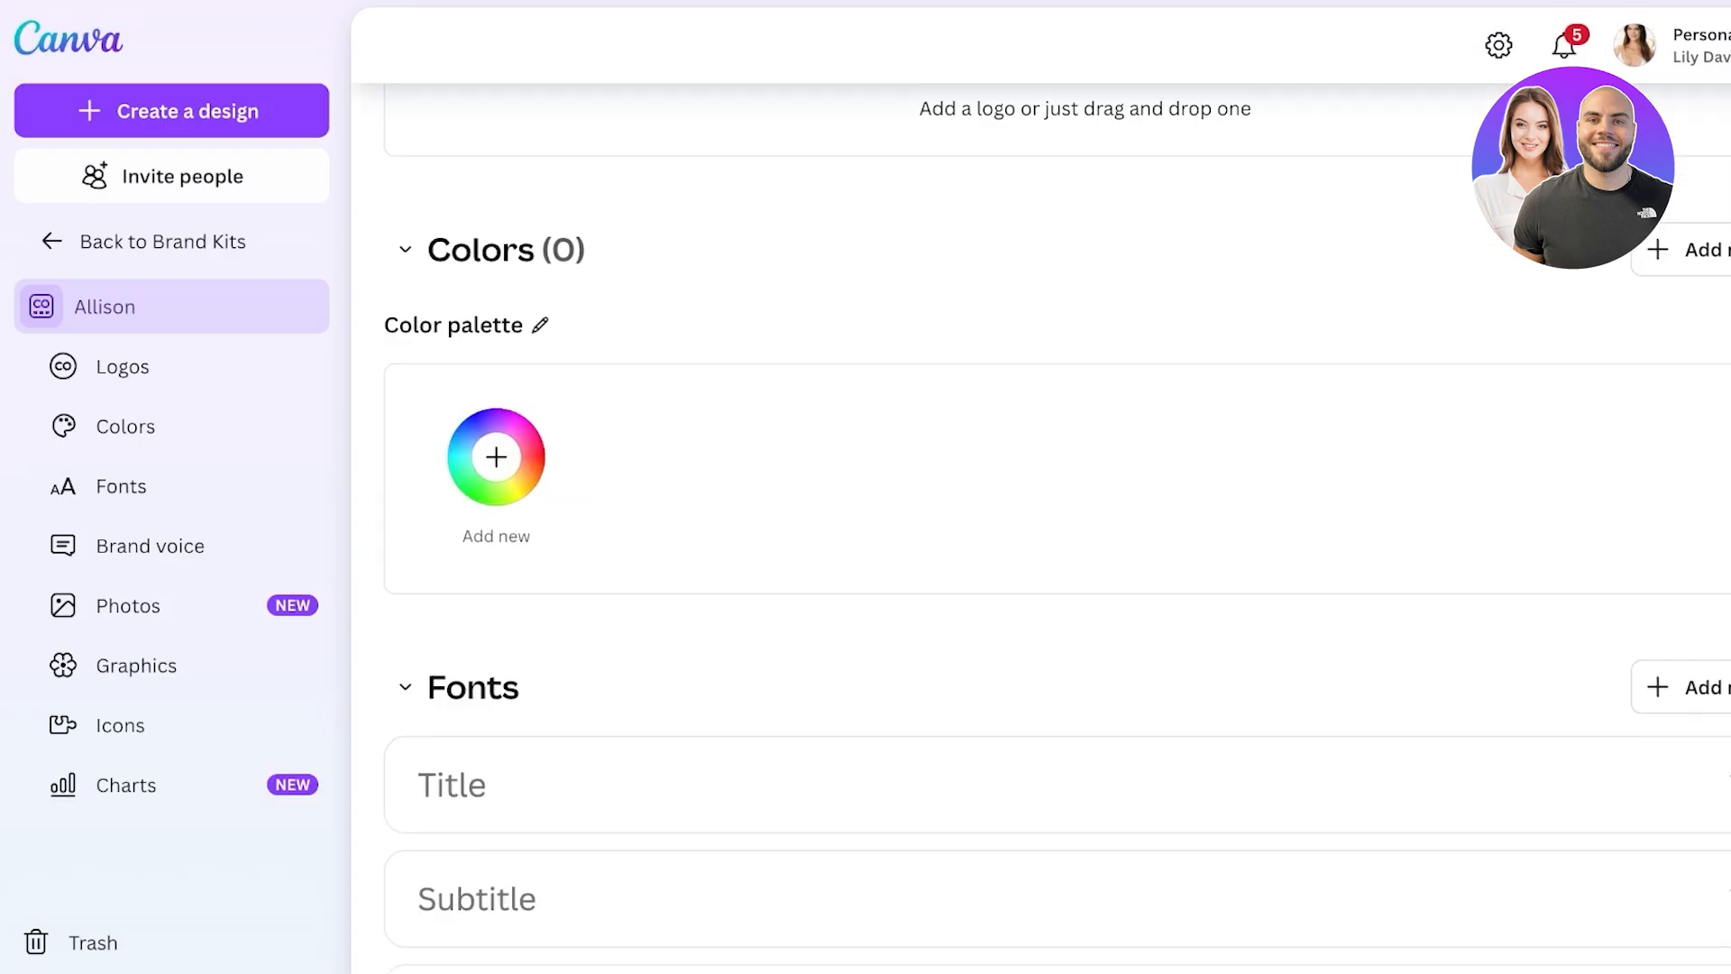
scroll(1041, 541, "down", 3)
scroll(1041, 540, "up", 4)
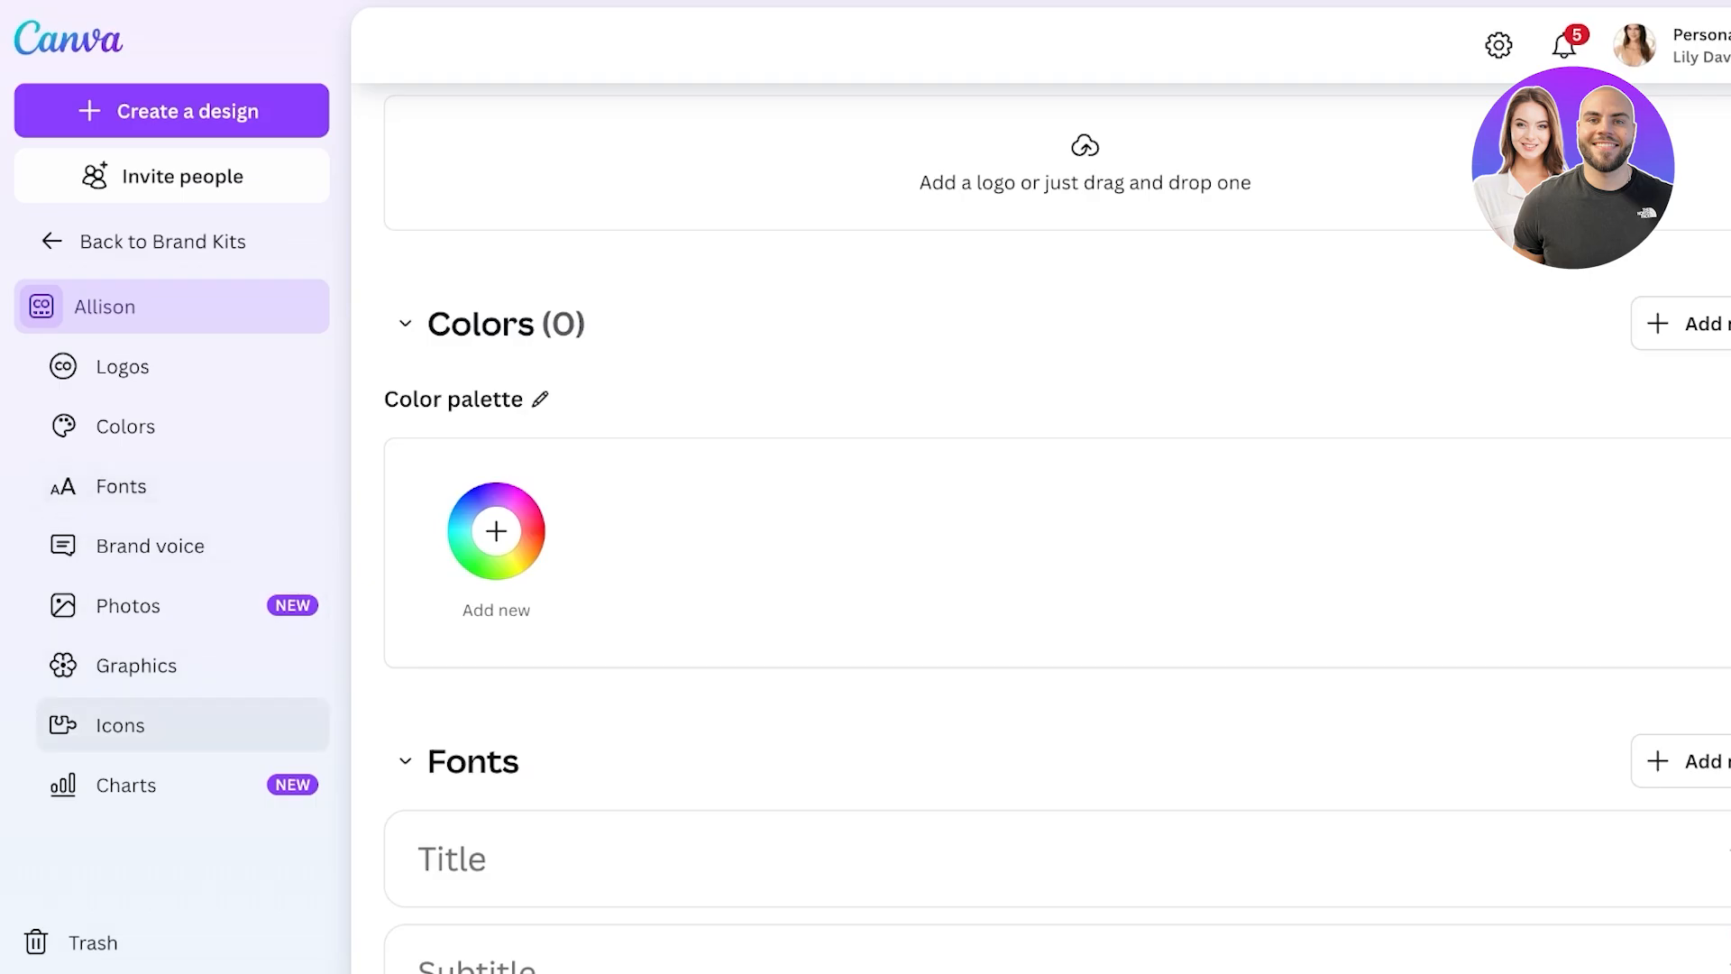
scroll(1042, 528, "up", 4)
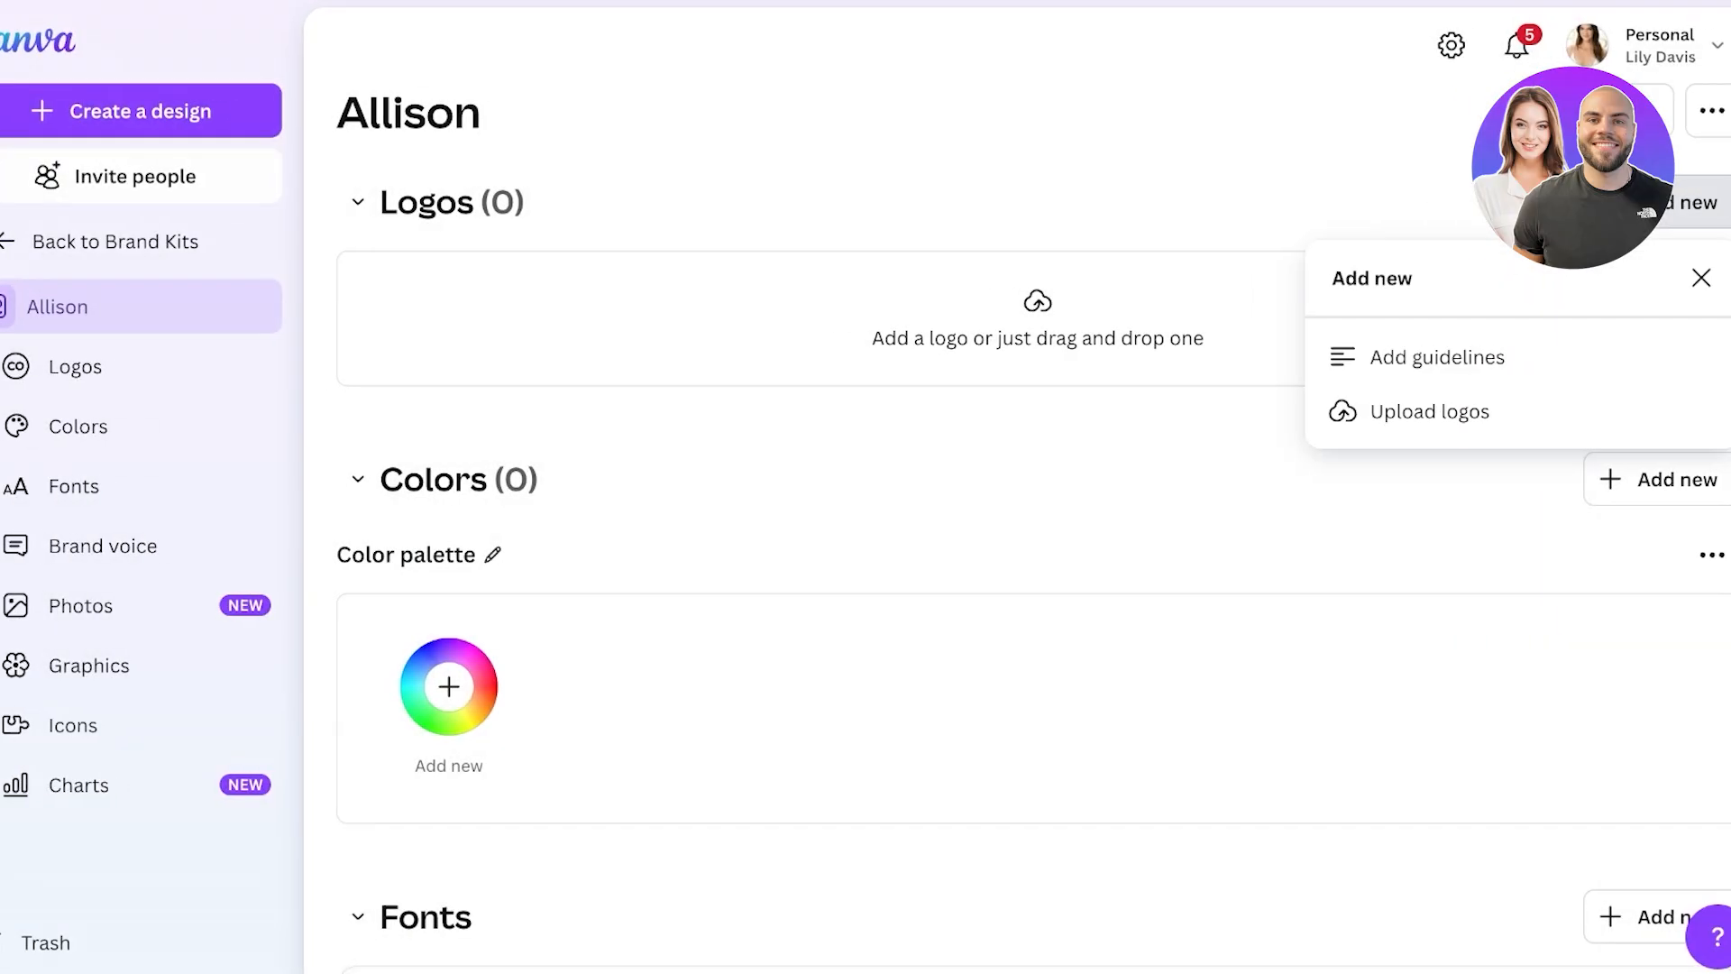
scroll(1001, 528, "down", 15)
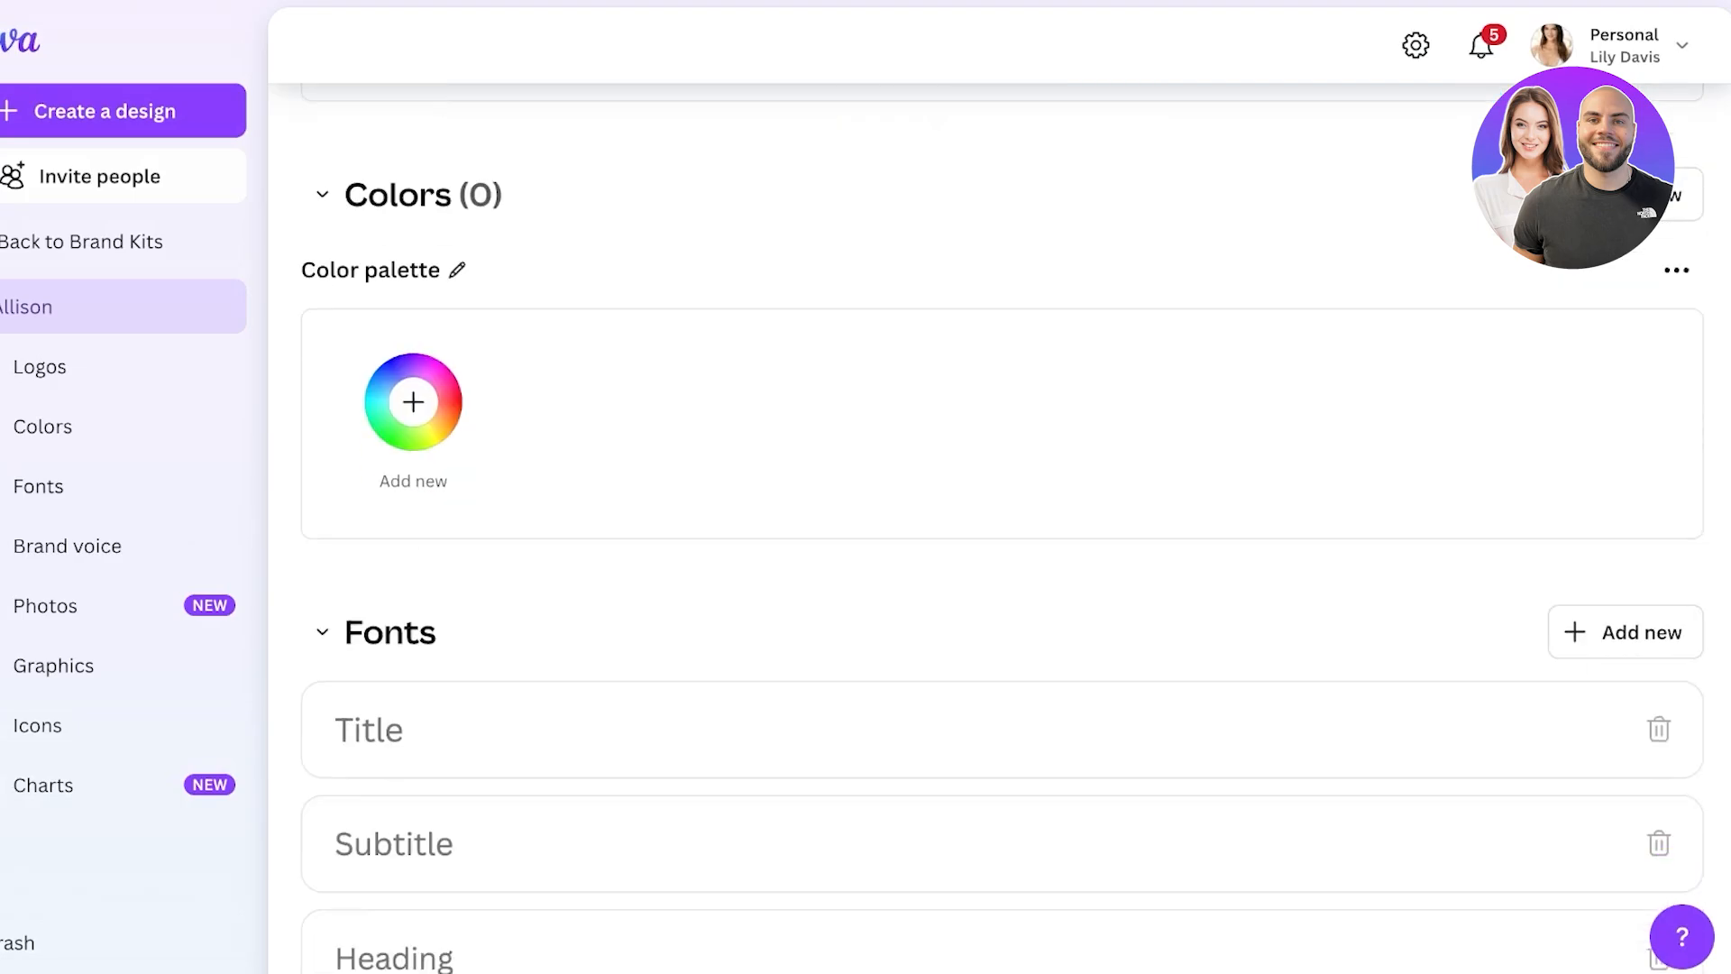
scroll(1001, 527, "down", 2)
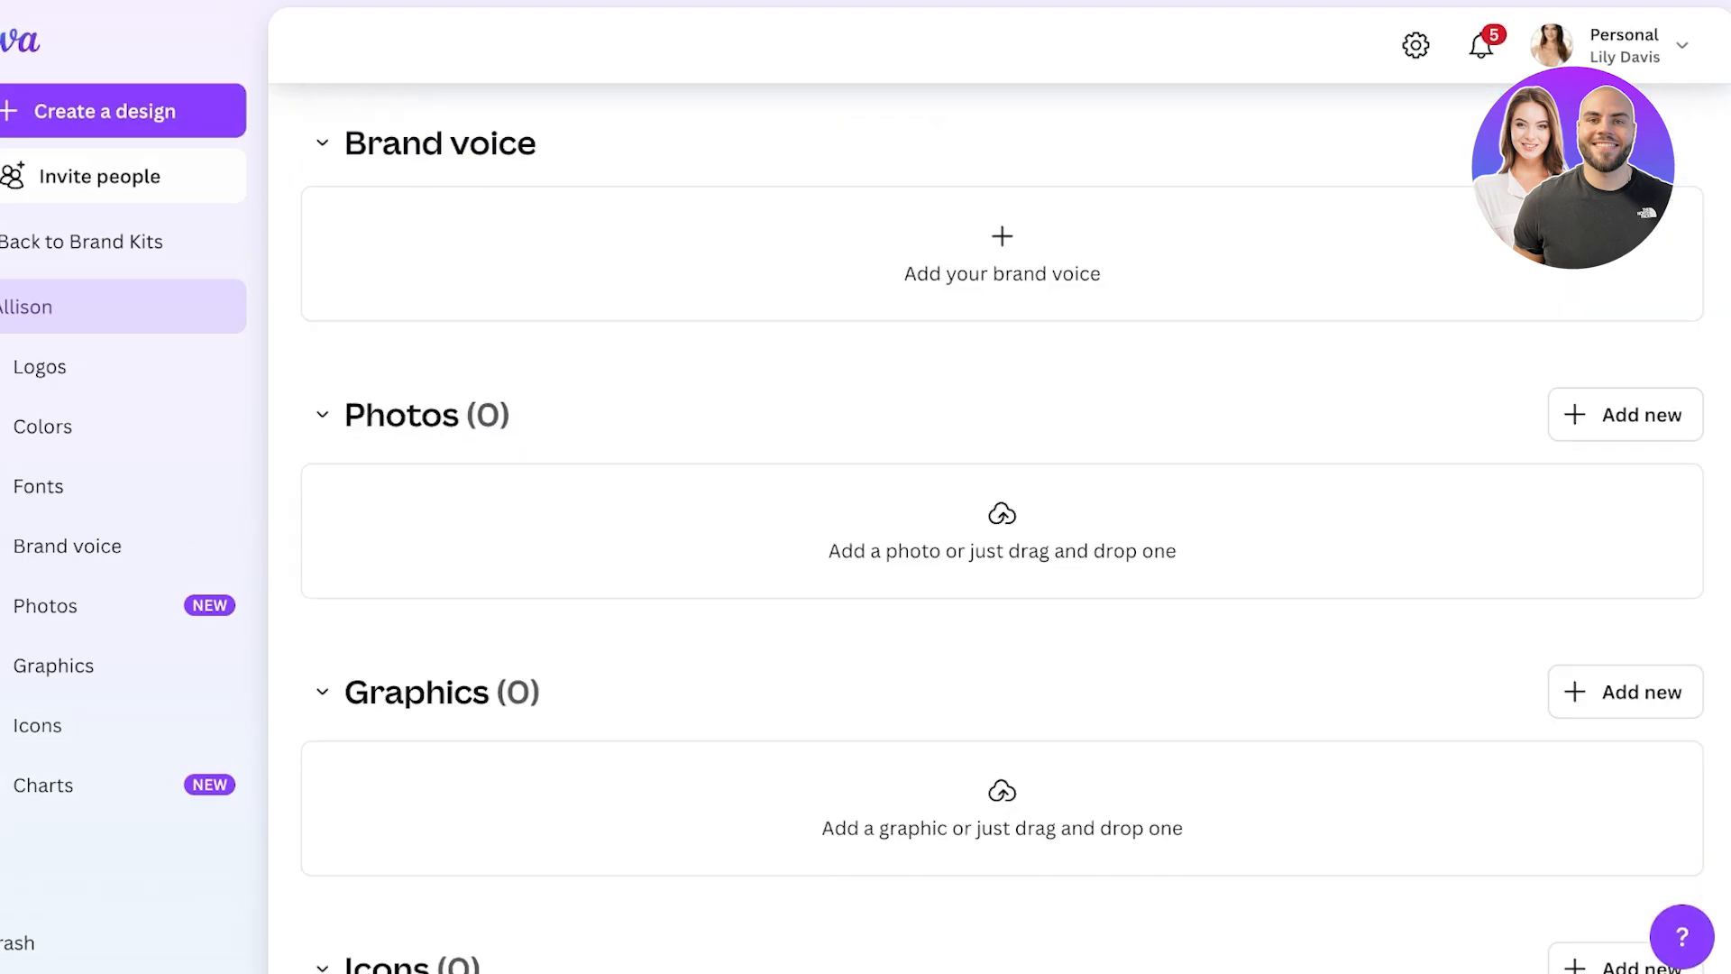
- Start the kit's brand voice guidelines, then move on to the Apps page
left_click(1002, 253)
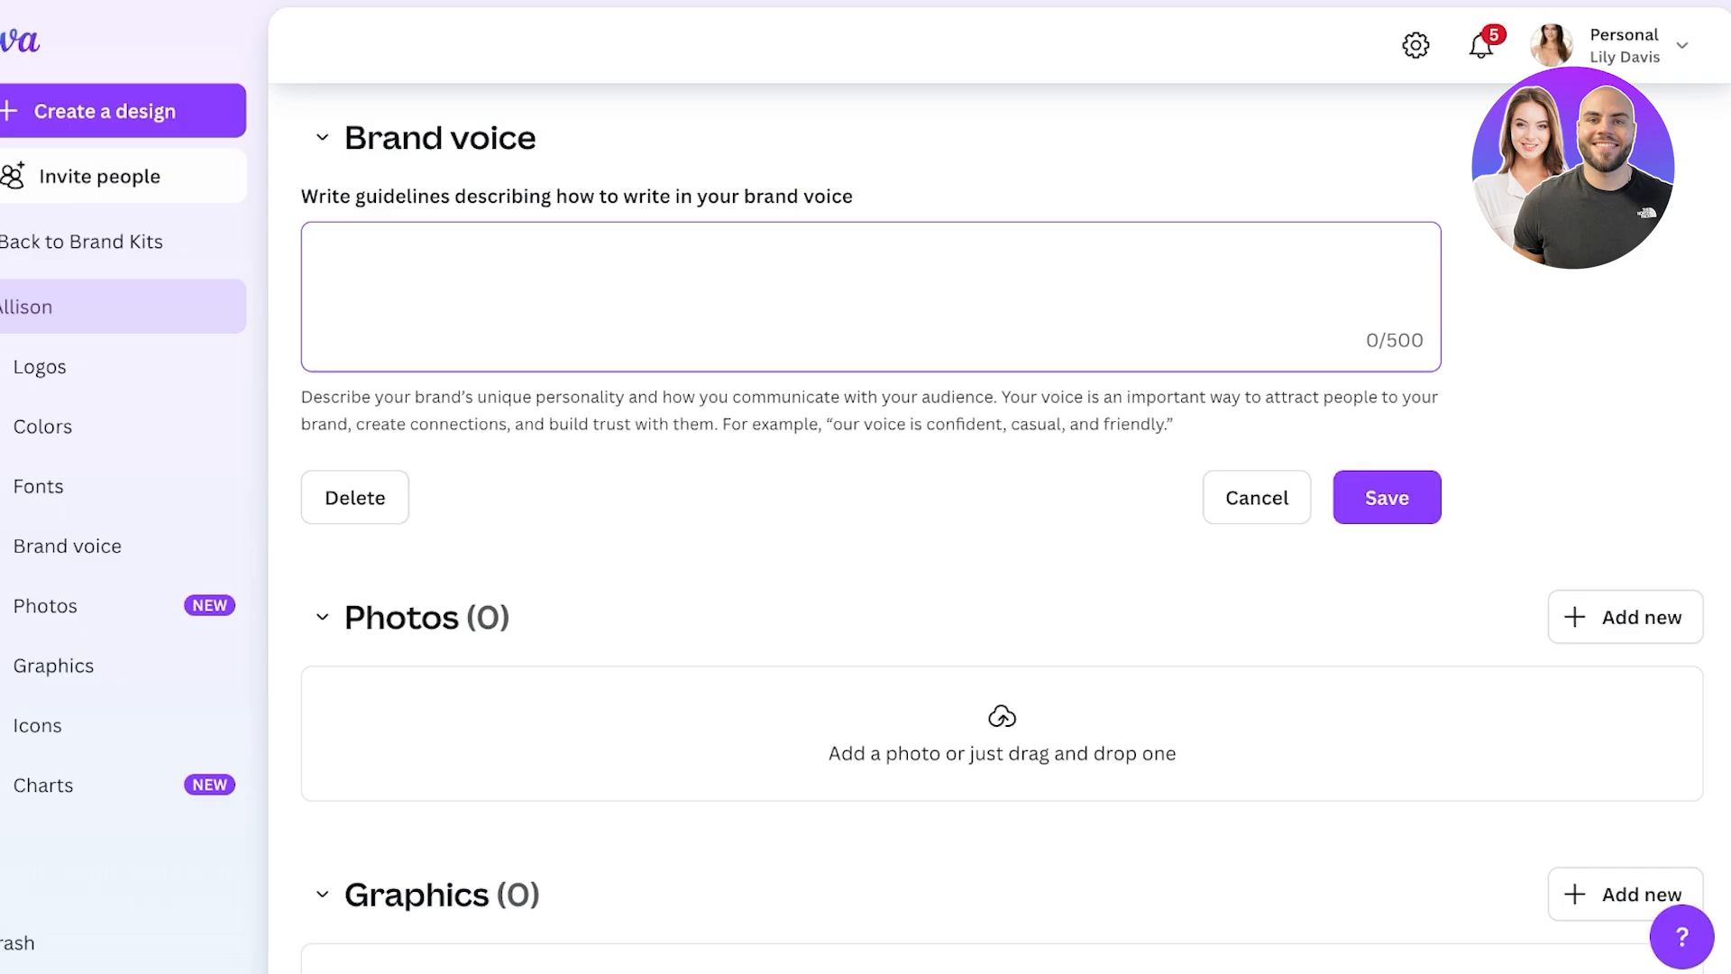
scroll(1001, 541, "down", 8)
scroll(1001, 514, "down", 4)
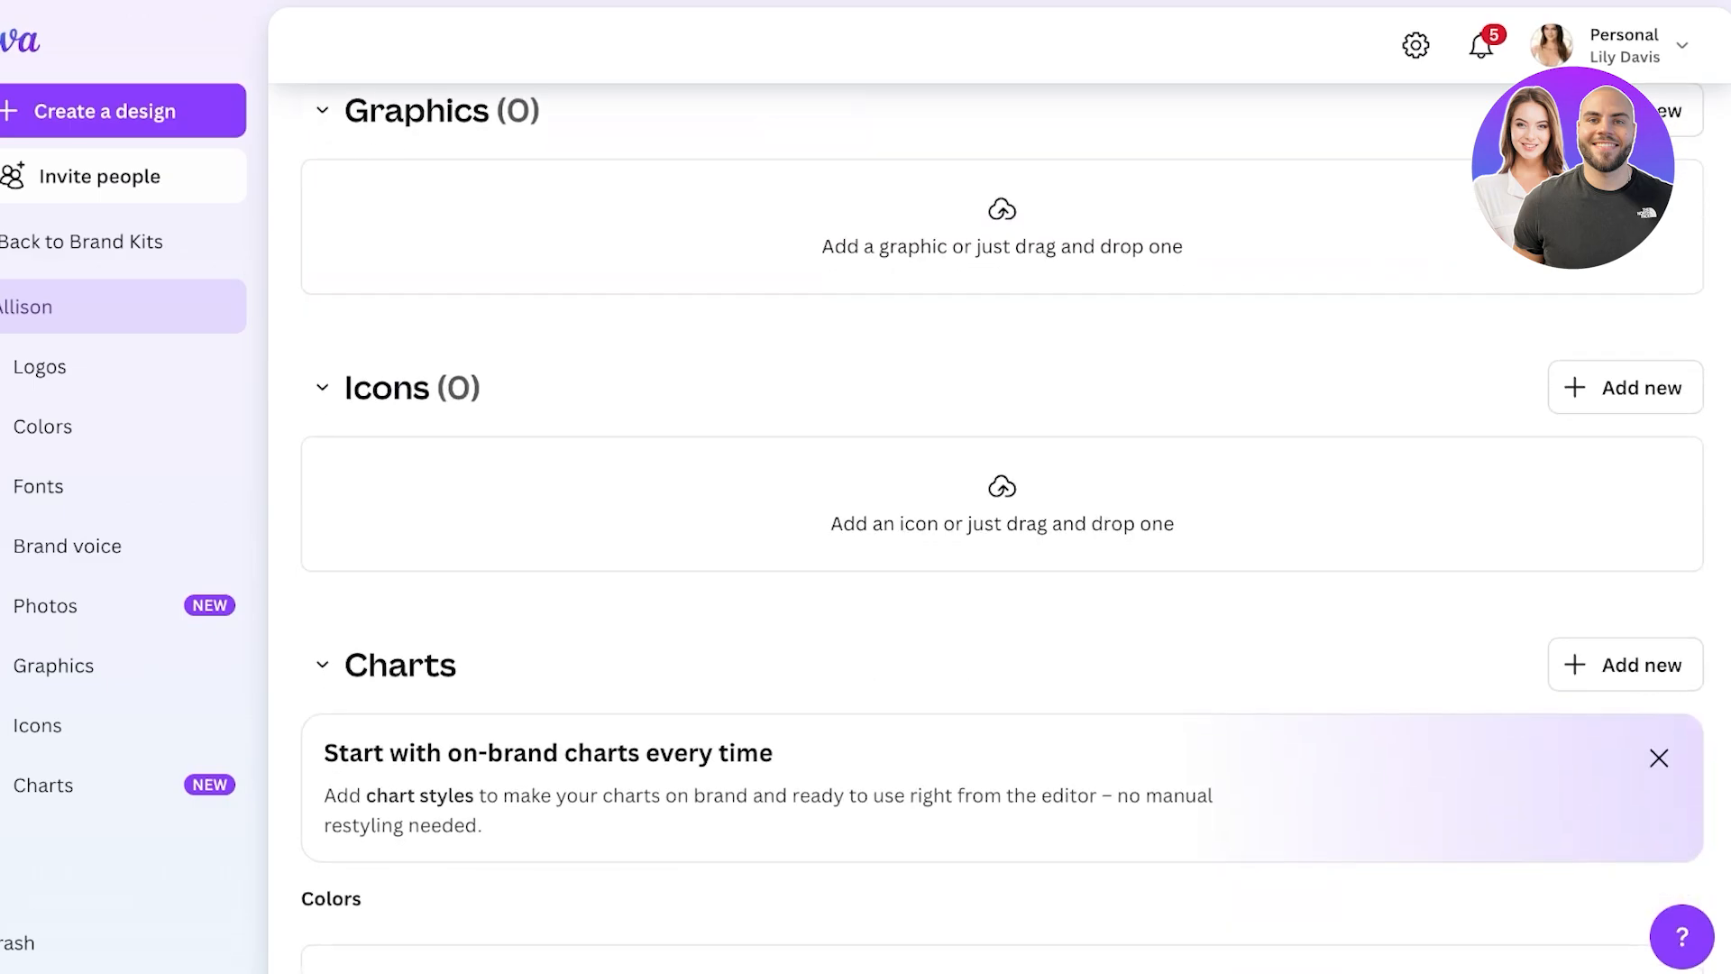
scroll(1001, 486, "up", 12)
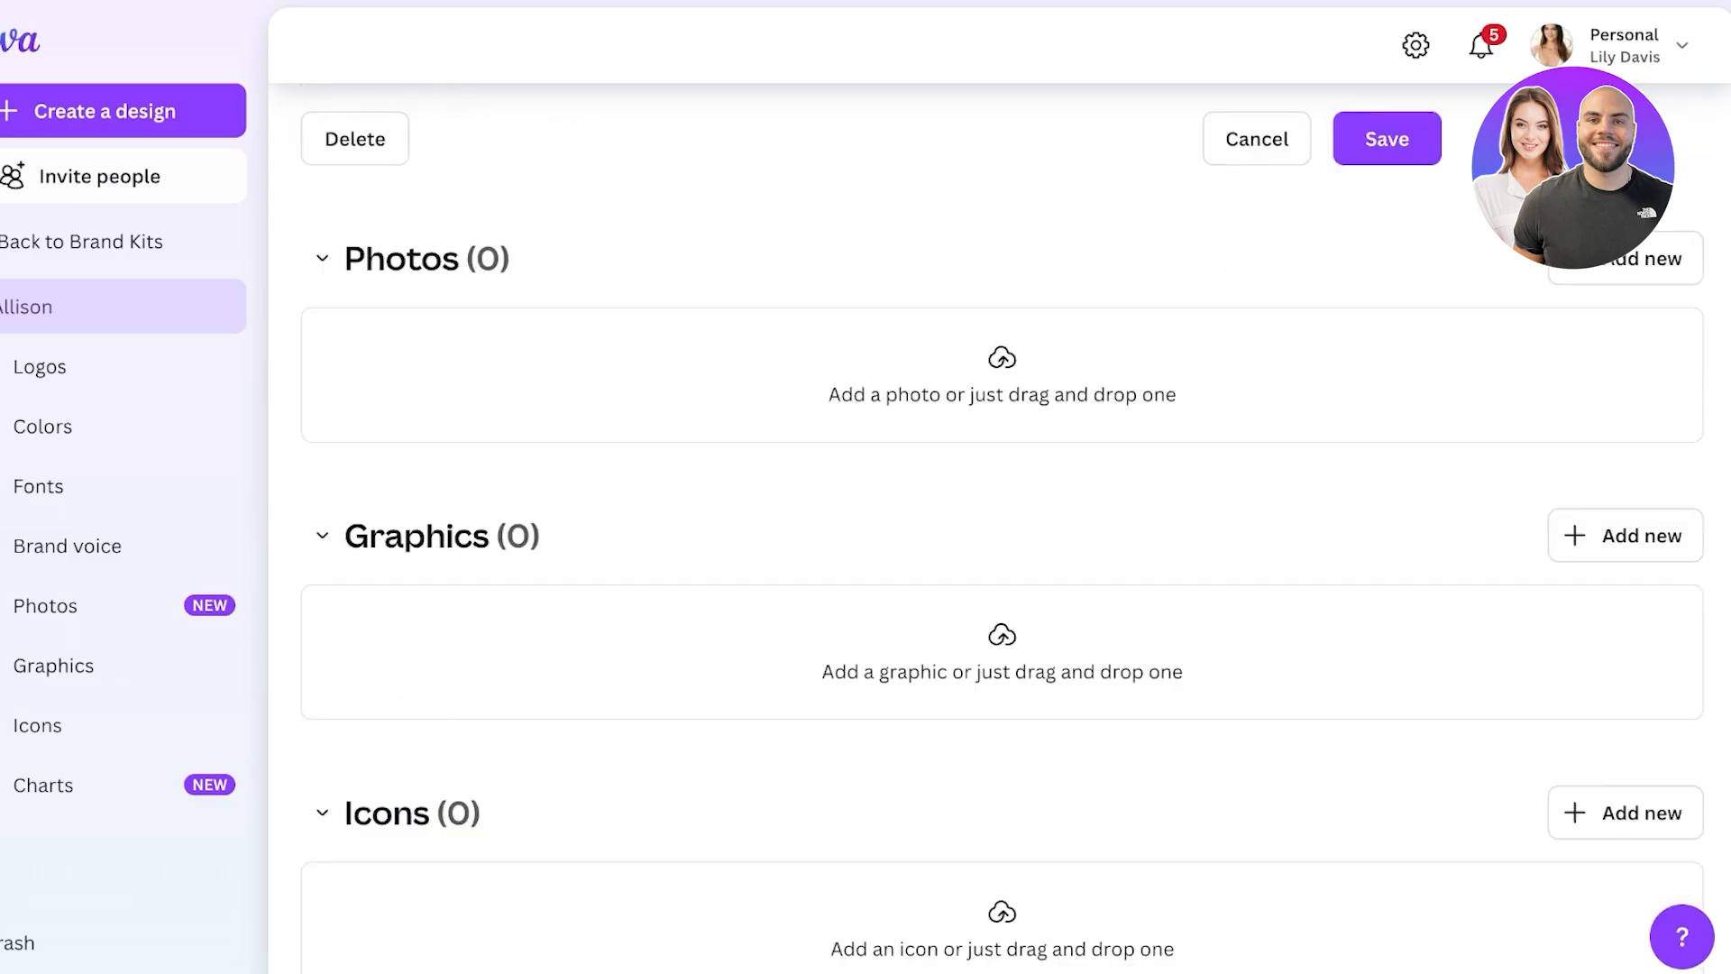
left_click(42, 513)
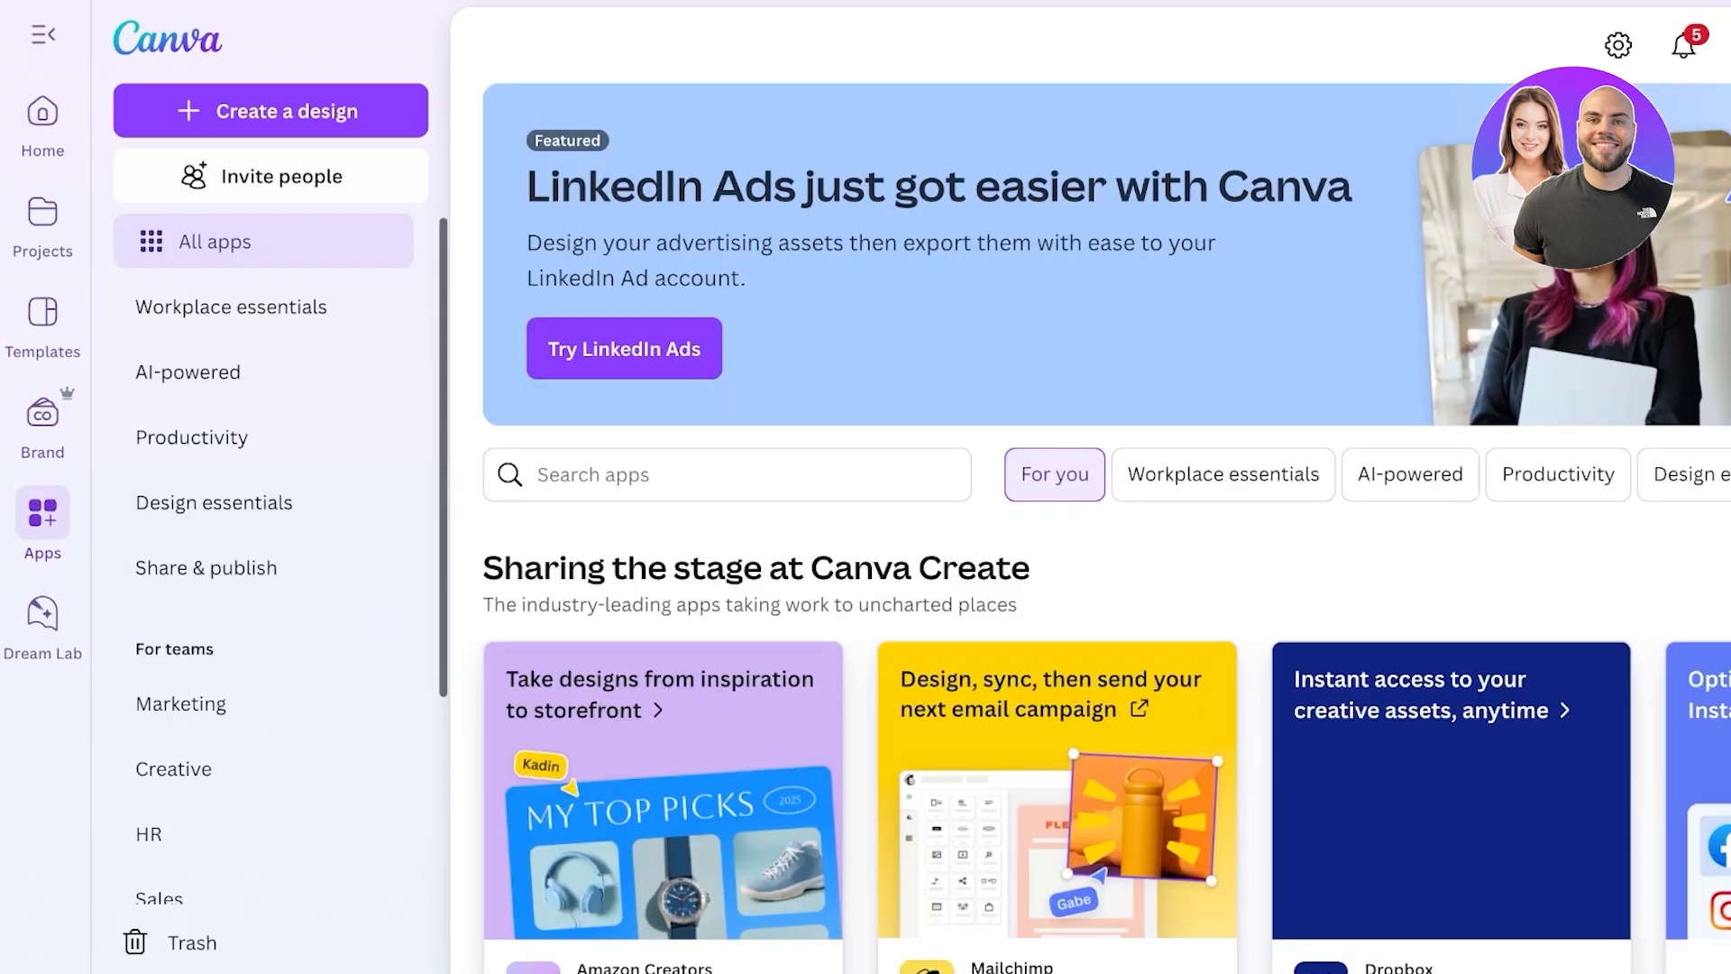
- Scroll through the trending apps on All apps, then go to Dream Lab
scroll(1091, 528, "down", 4)
scroll(1090, 527, "down", 5)
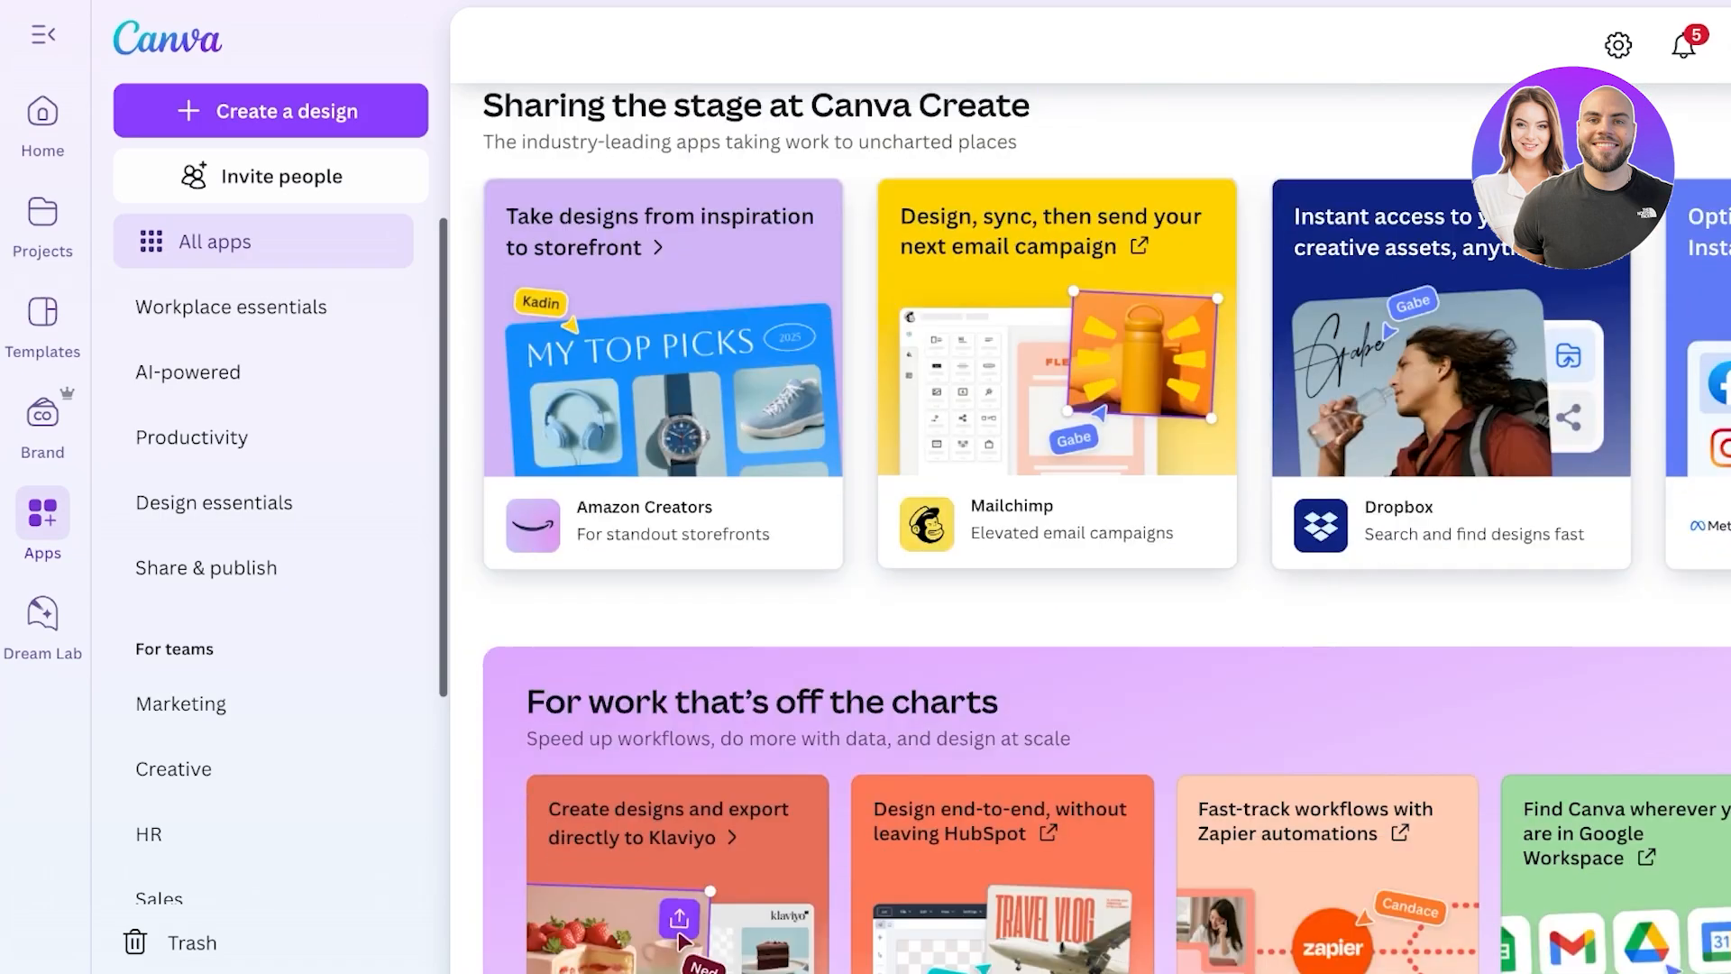
scroll(1091, 528, "up", 3)
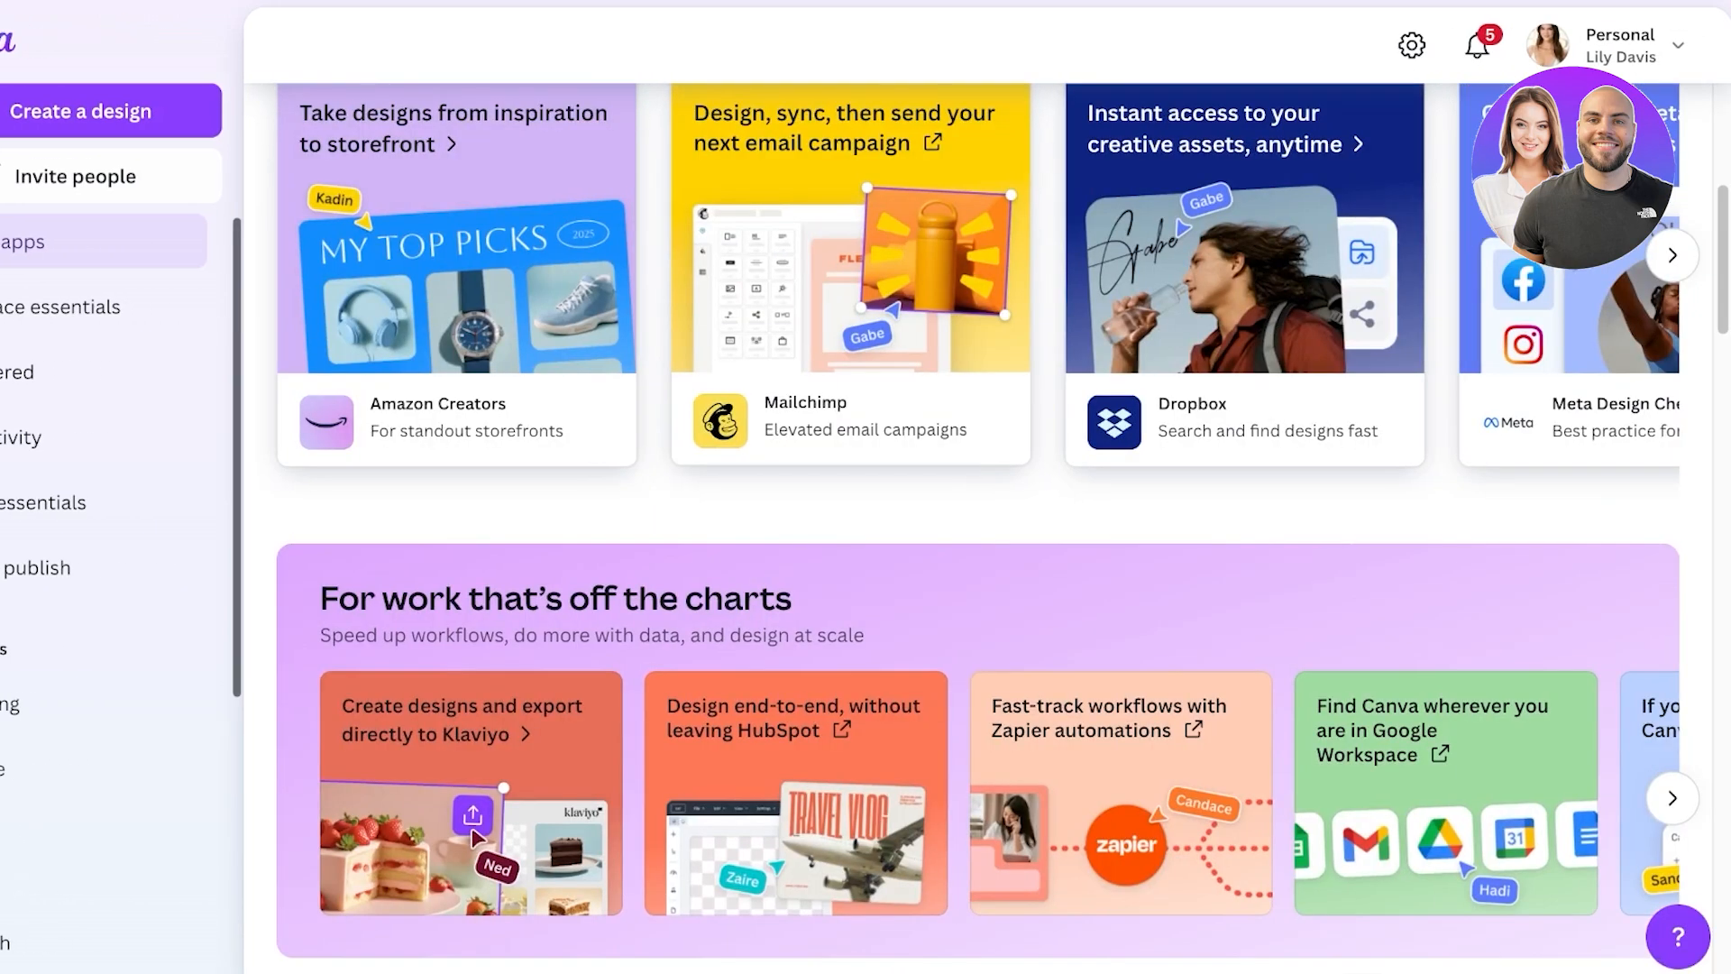
scroll(1451, 339, "down", 12)
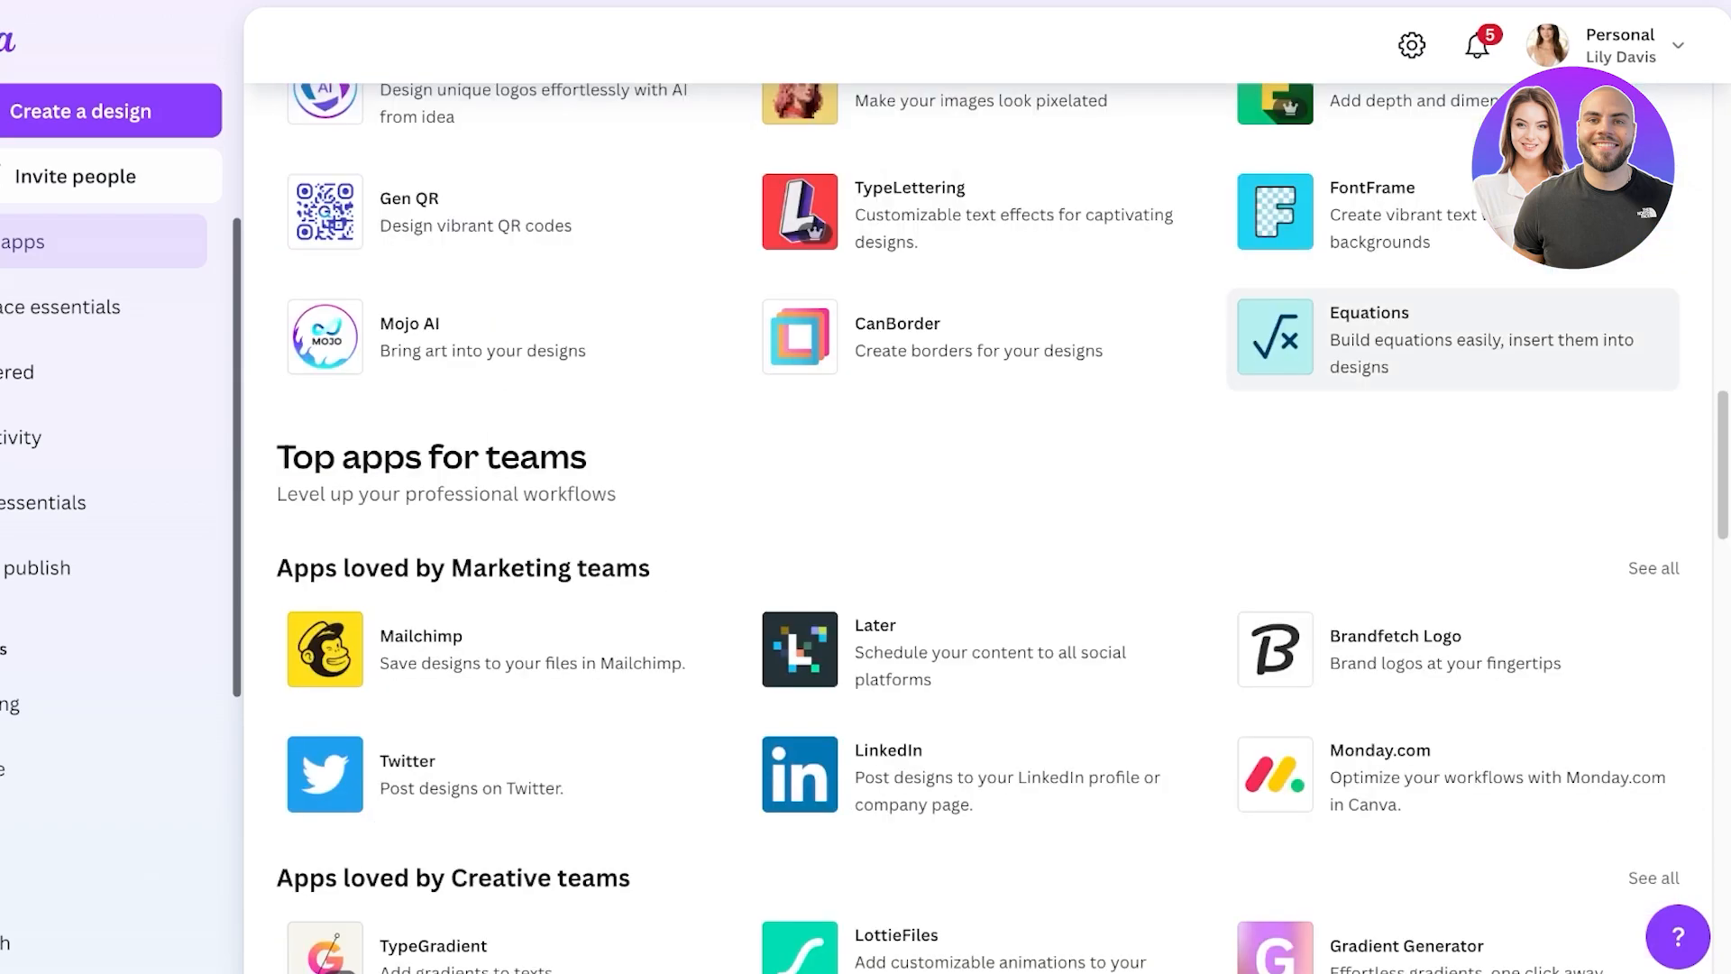
scroll(1452, 406, "down", 4)
scroll(1451, 406, "up", 9)
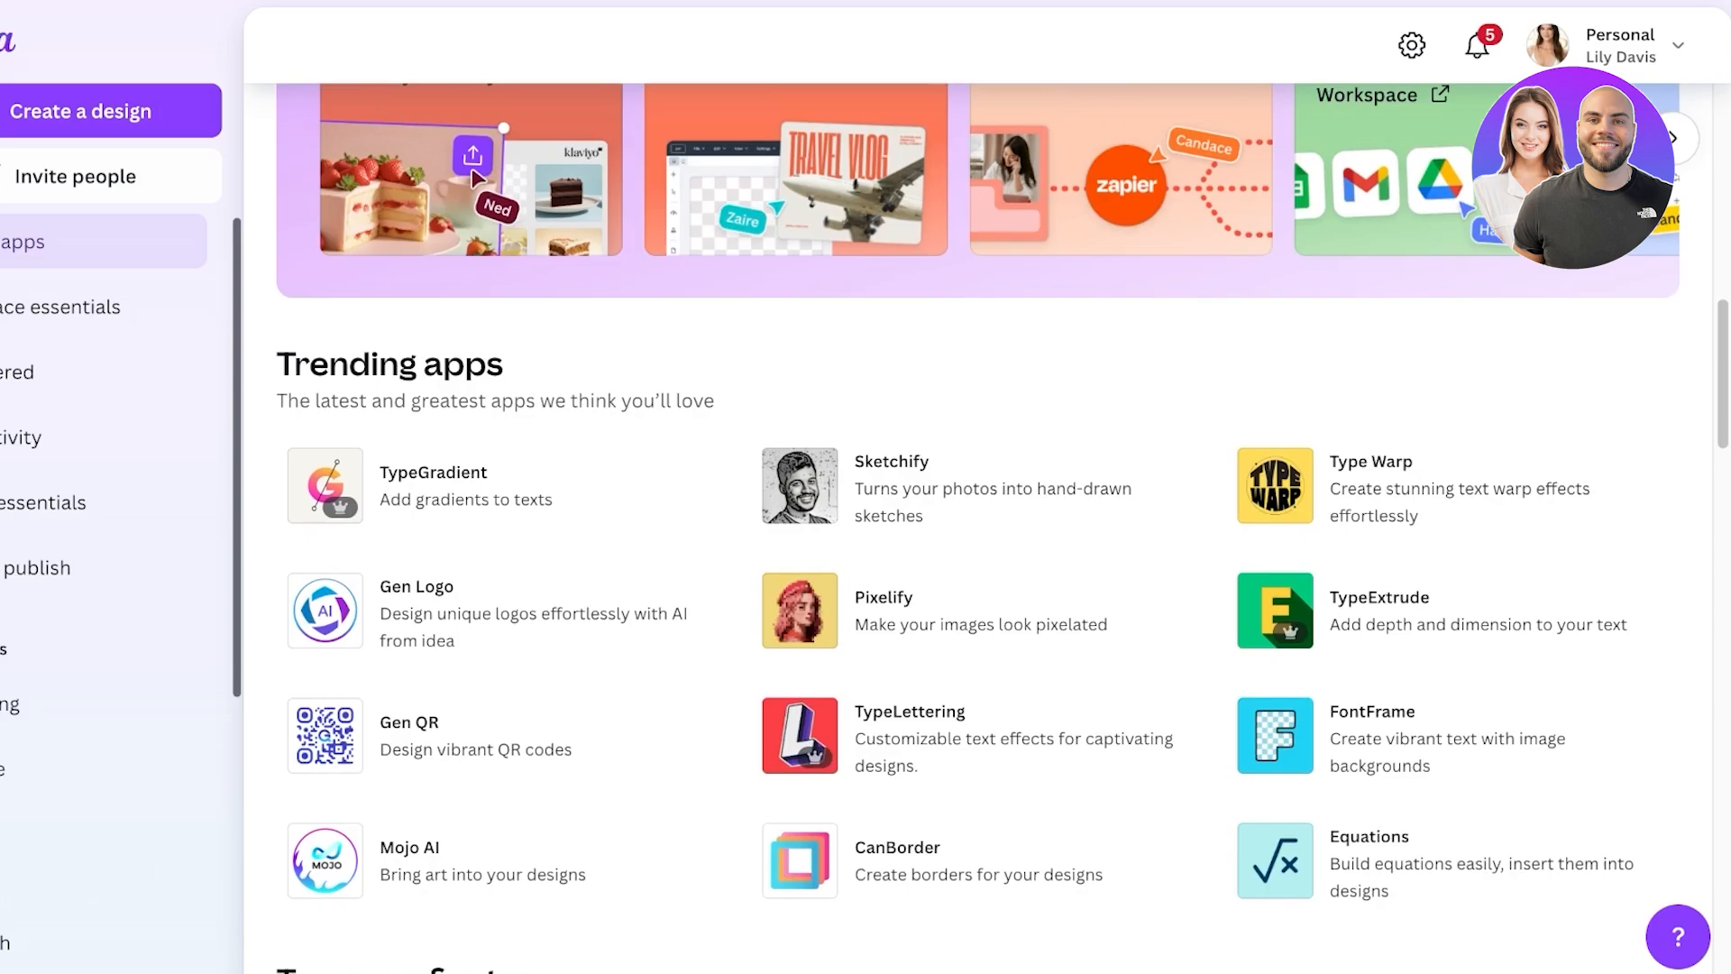
scroll(1451, 406, "down", 1)
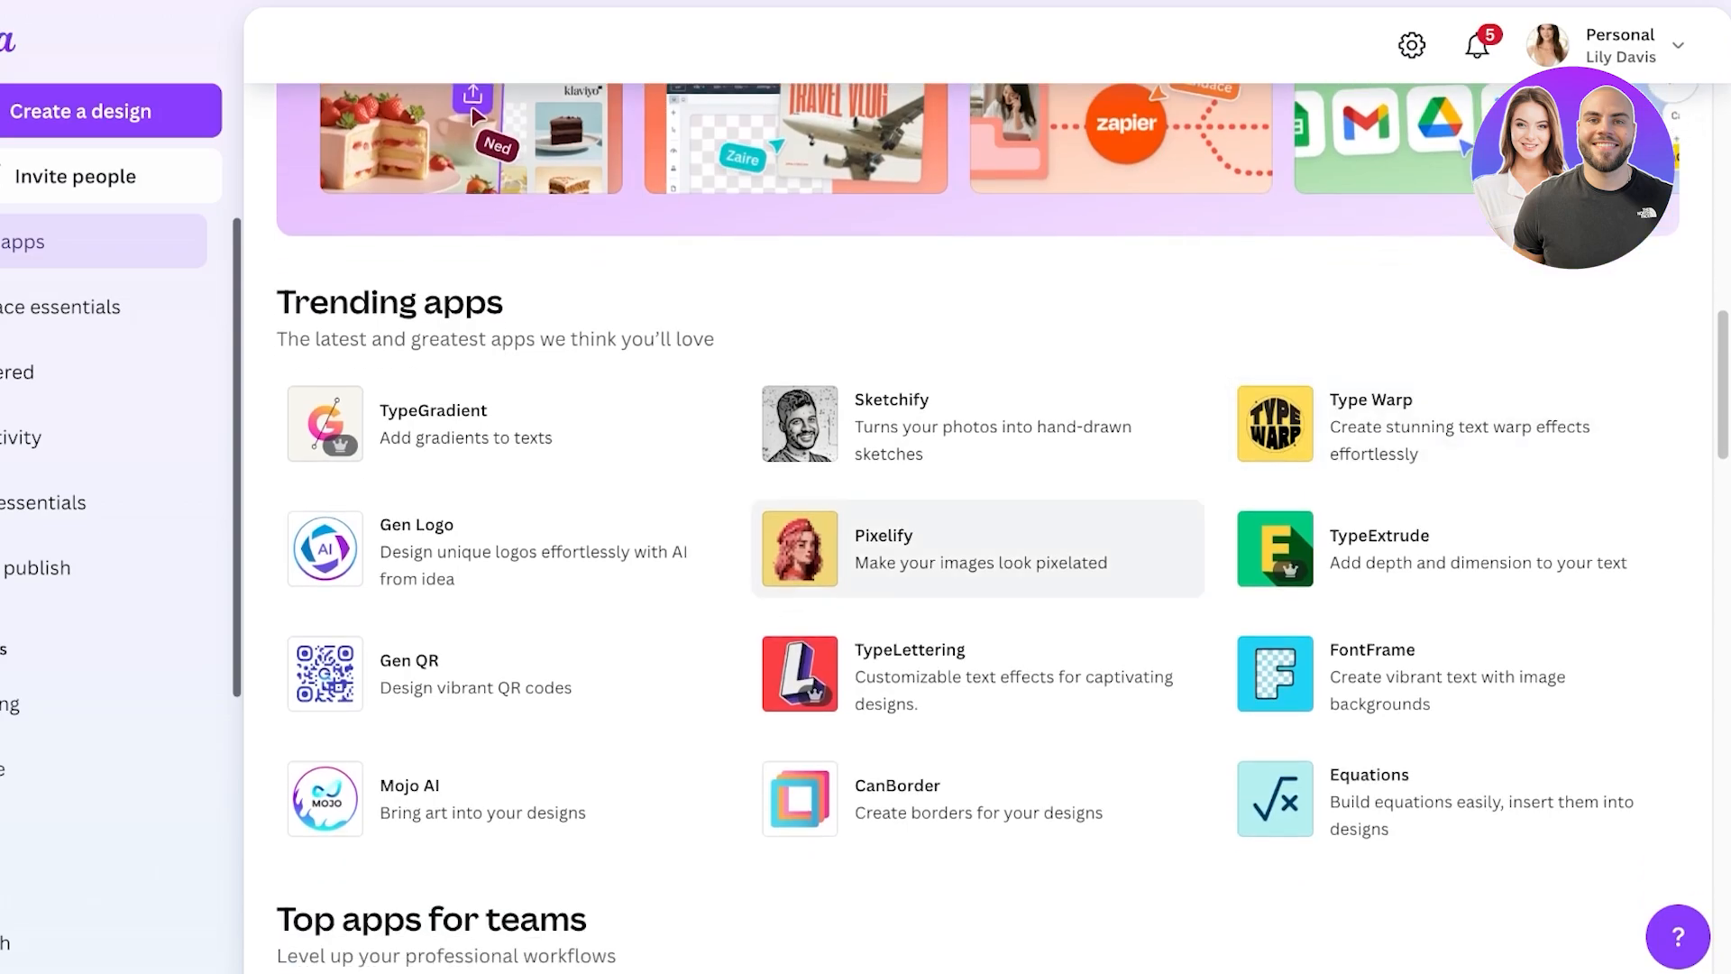
scroll(978, 548, "down", 7)
left_click(46, 622)
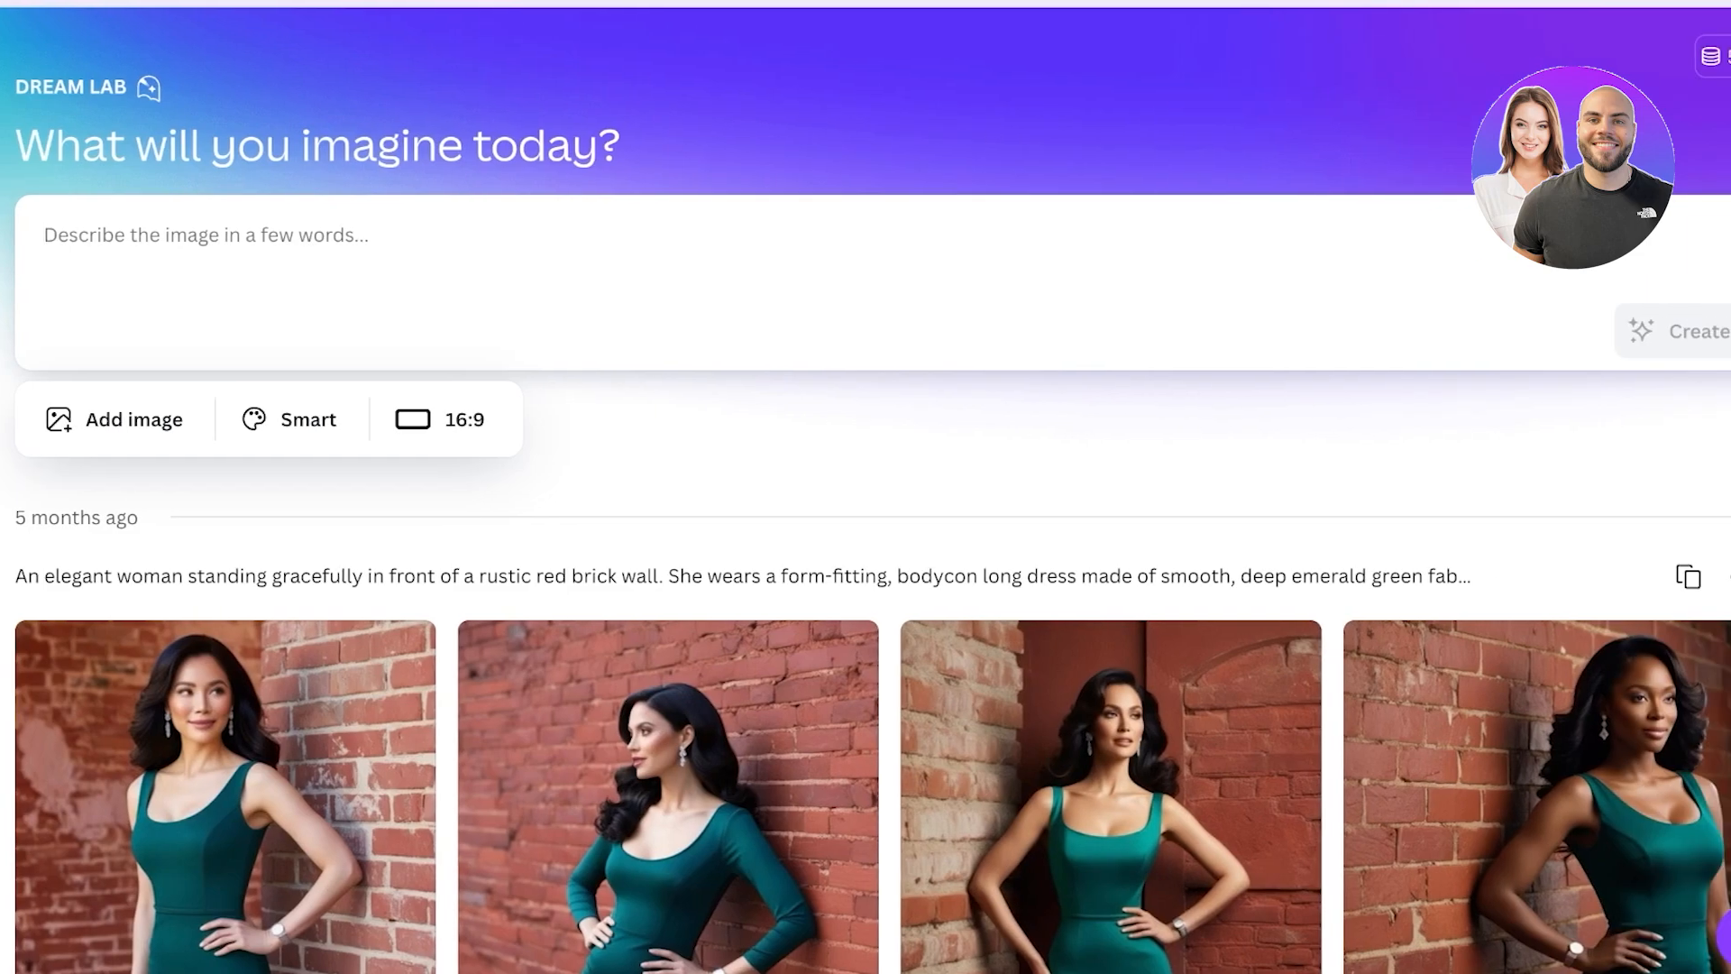
- Change the Dream Lab image style to None, then return to the Home page
scroll(866, 487, "down", 15)
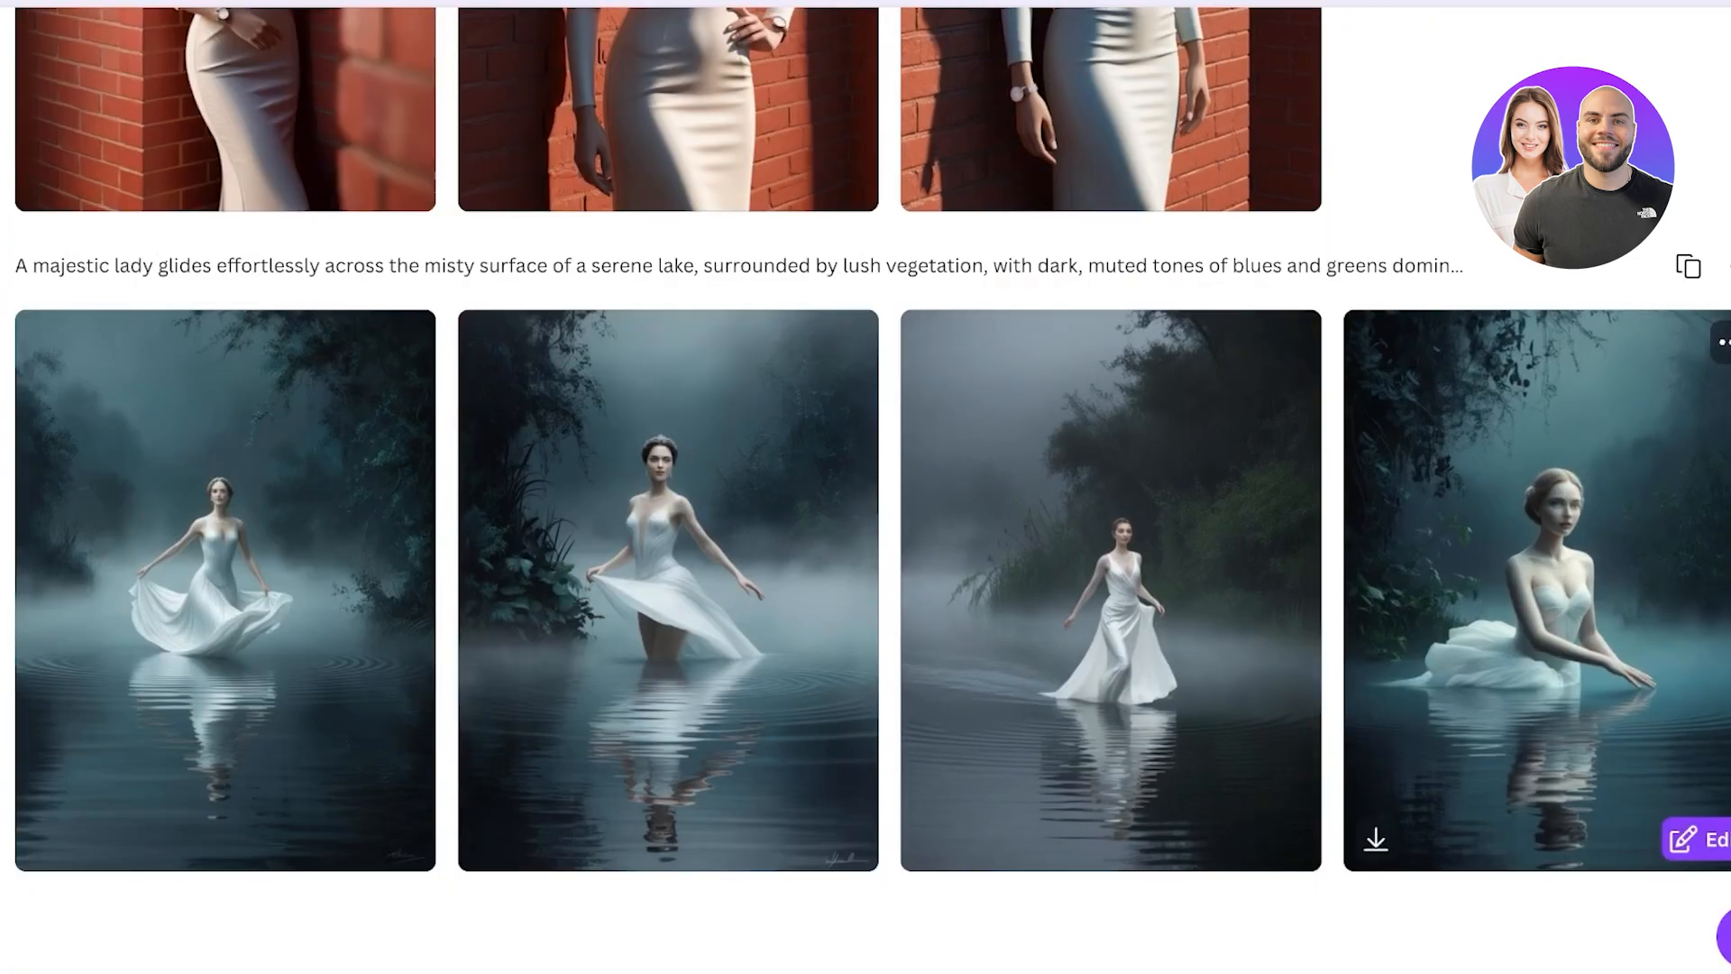
scroll(866, 487, "up", 15)
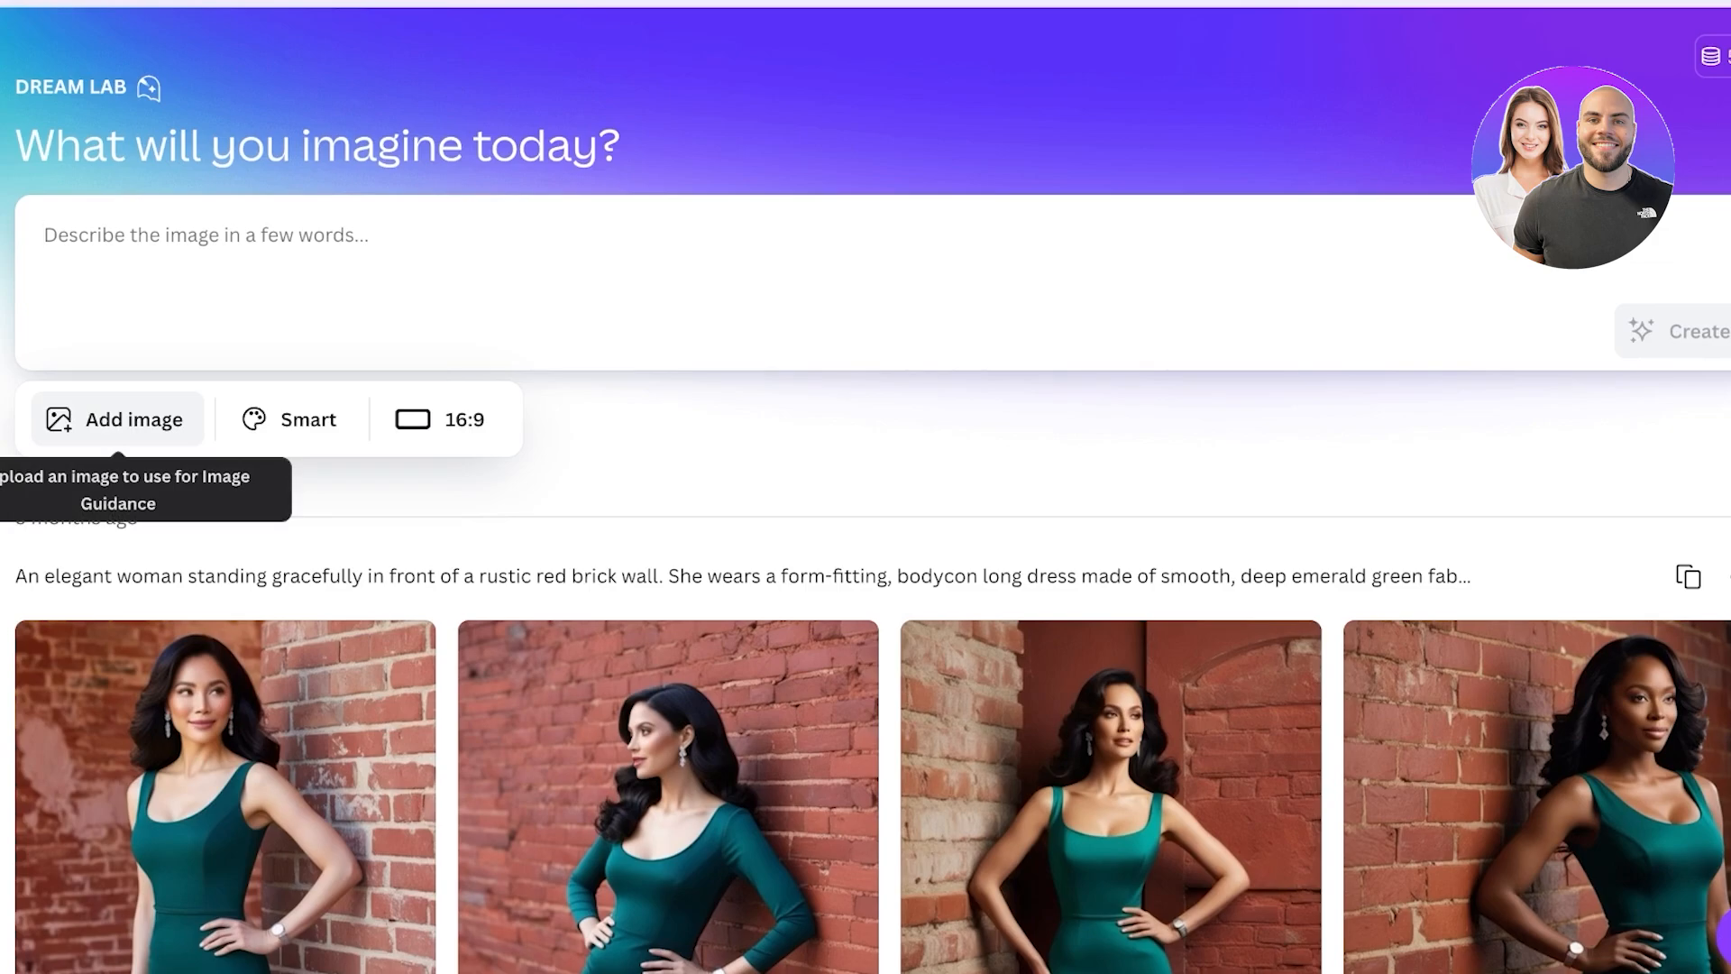
left_click(290, 419)
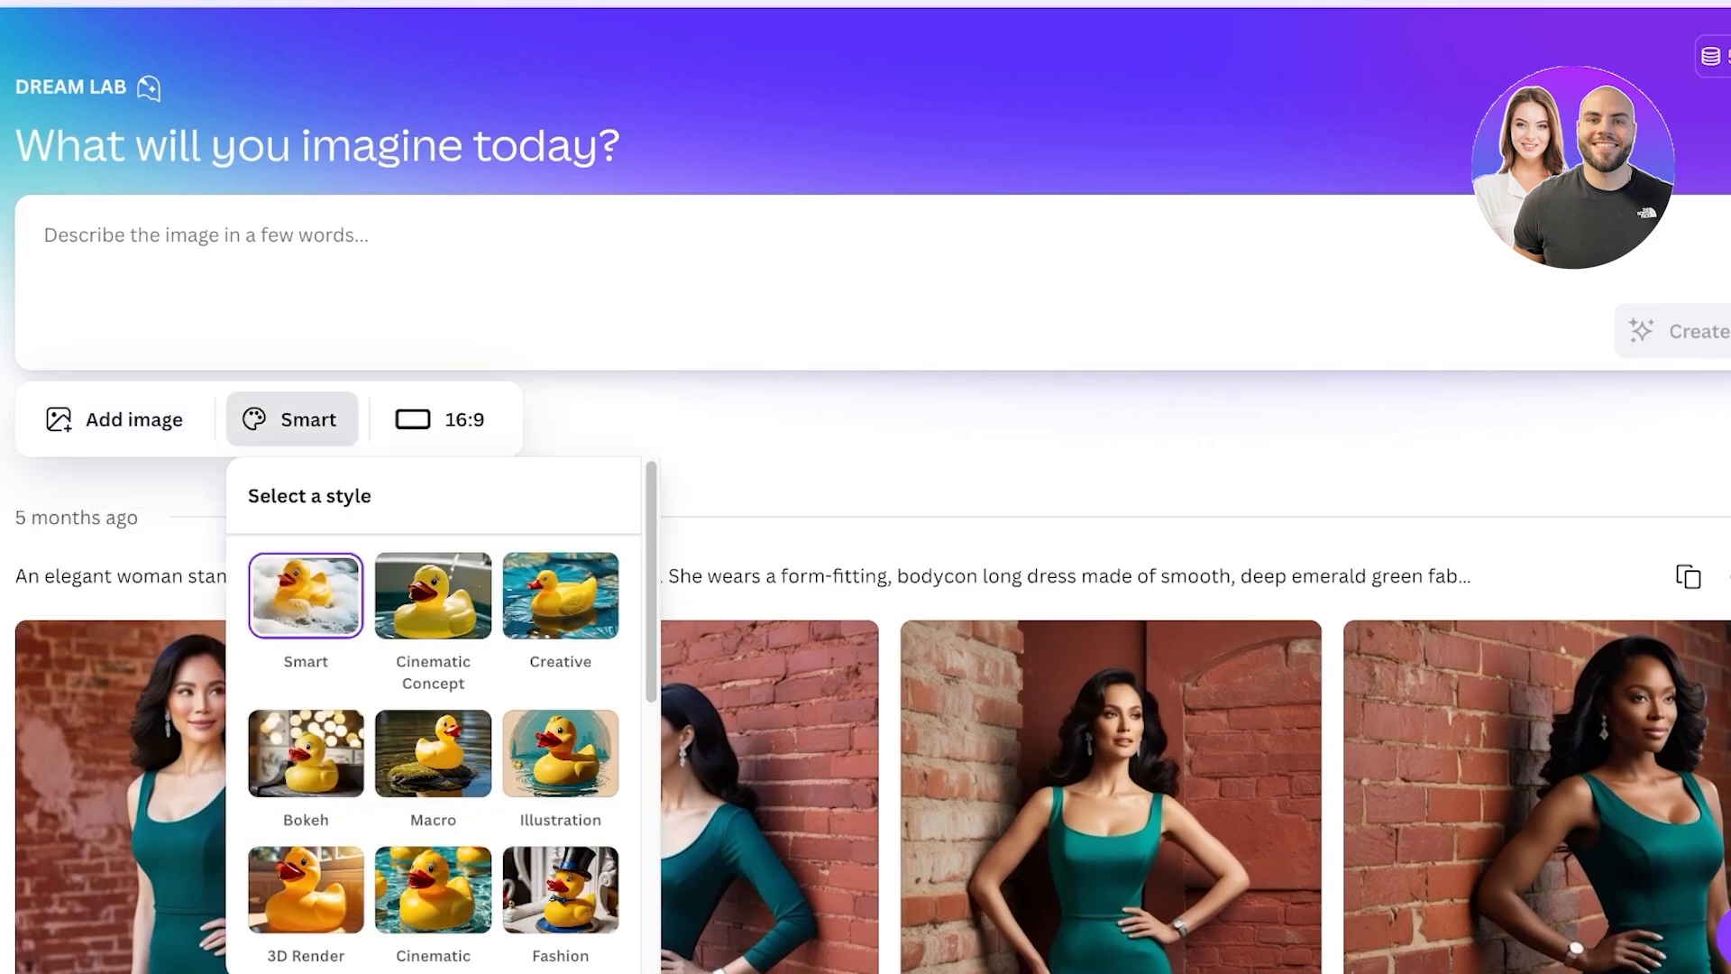
scroll(433, 739, "down", 1)
scroll(433, 739, "up", 1)
scroll(433, 721, "down", 1)
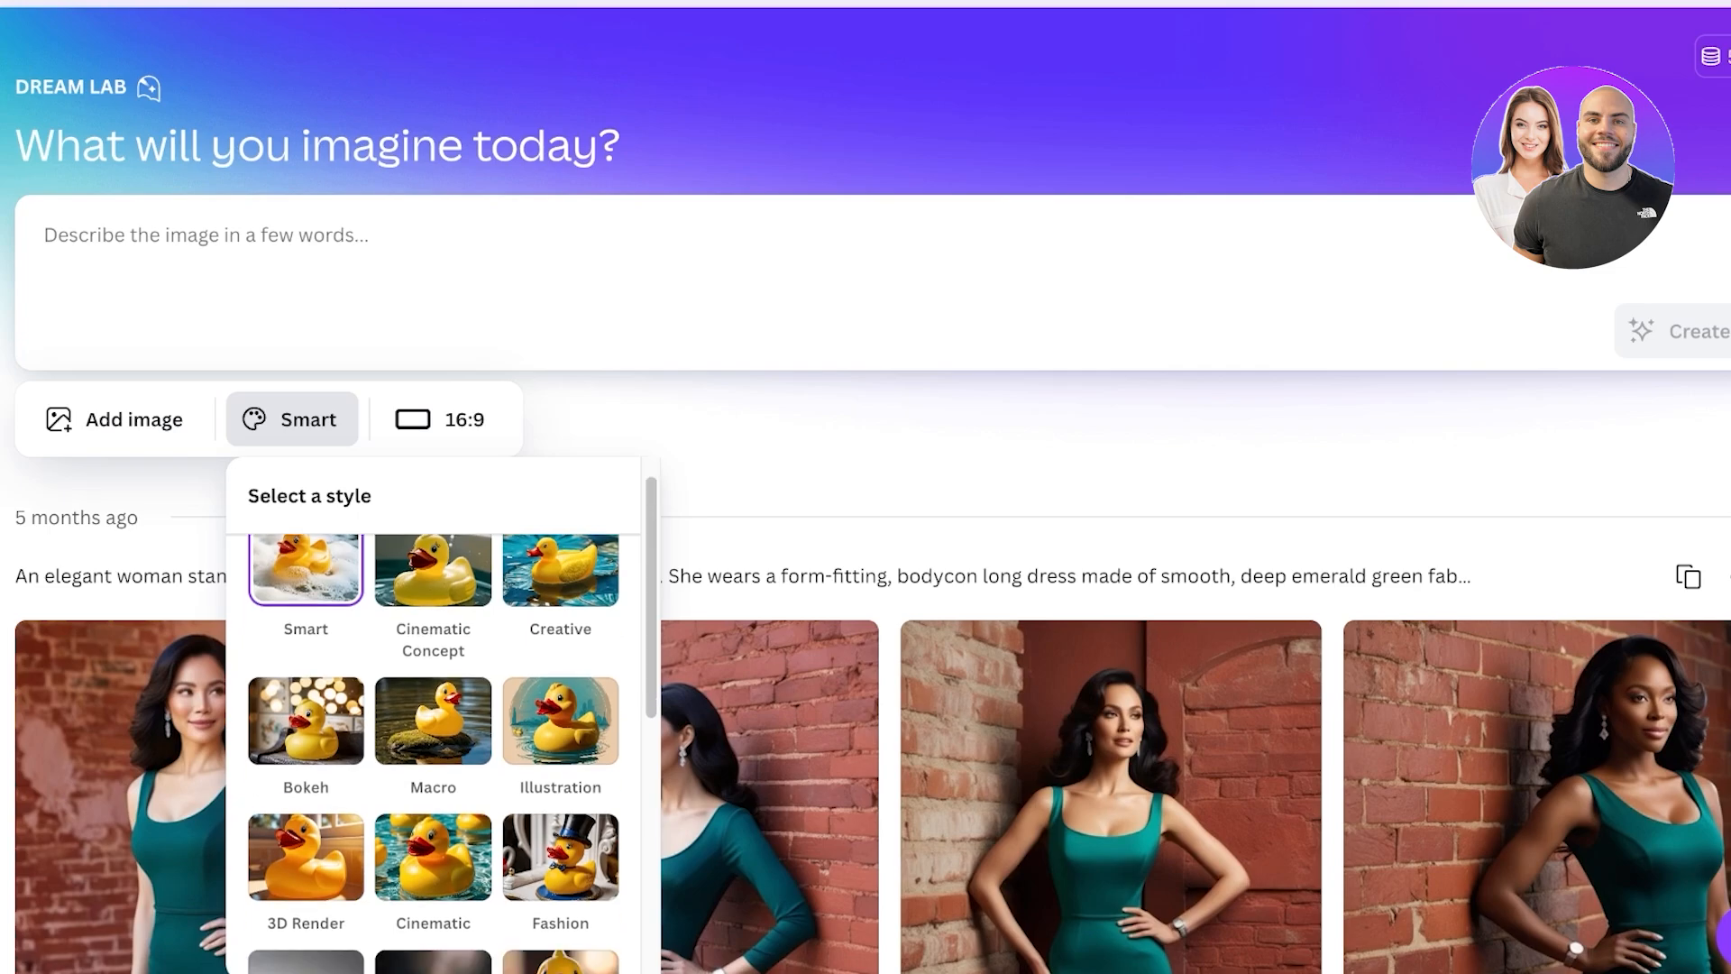
scroll(433, 739, "down", 1)
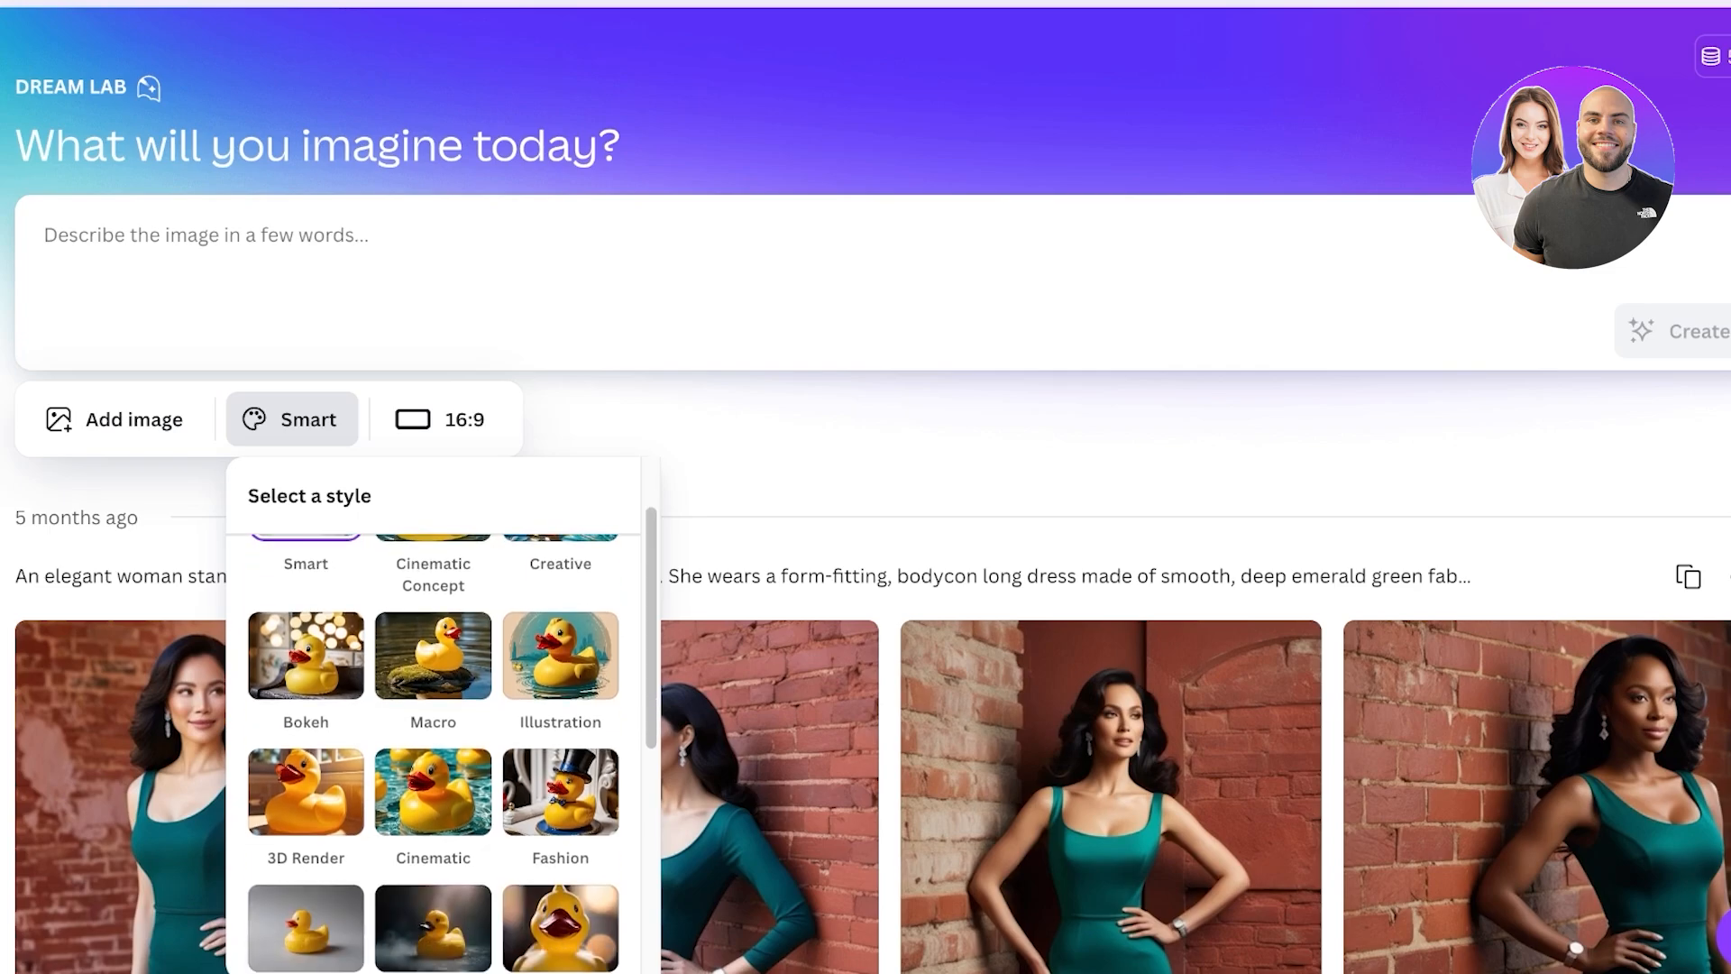
scroll(442, 739, "down", 3)
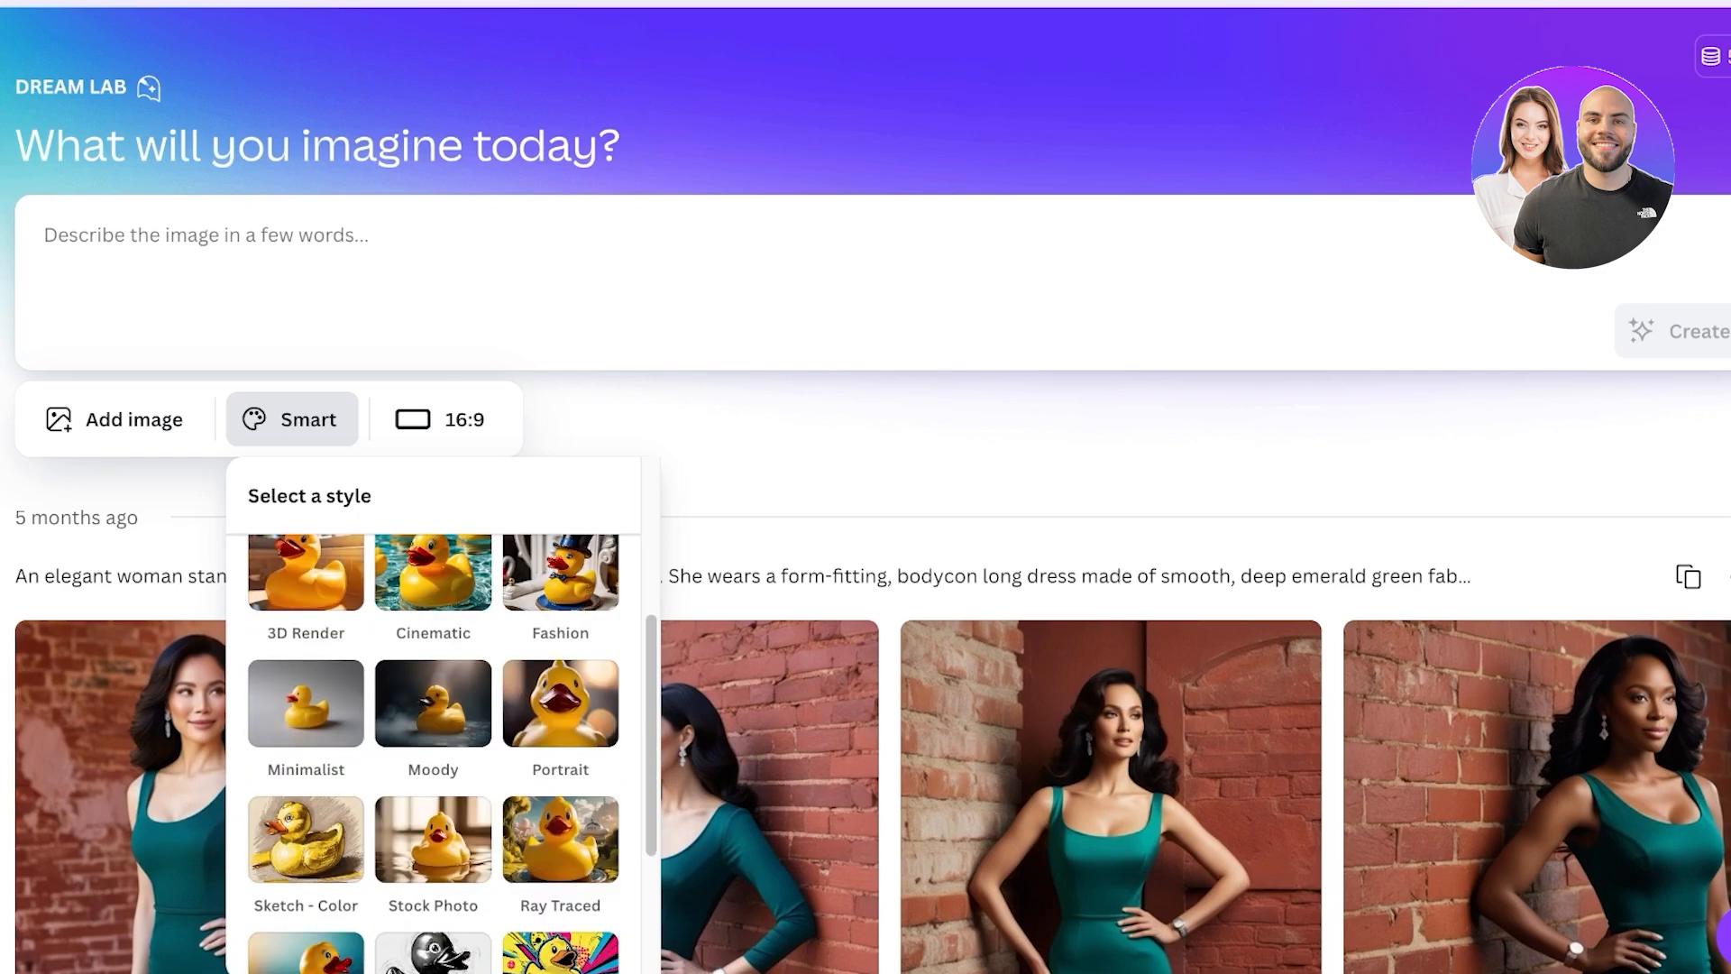
scroll(433, 739, "down", 3)
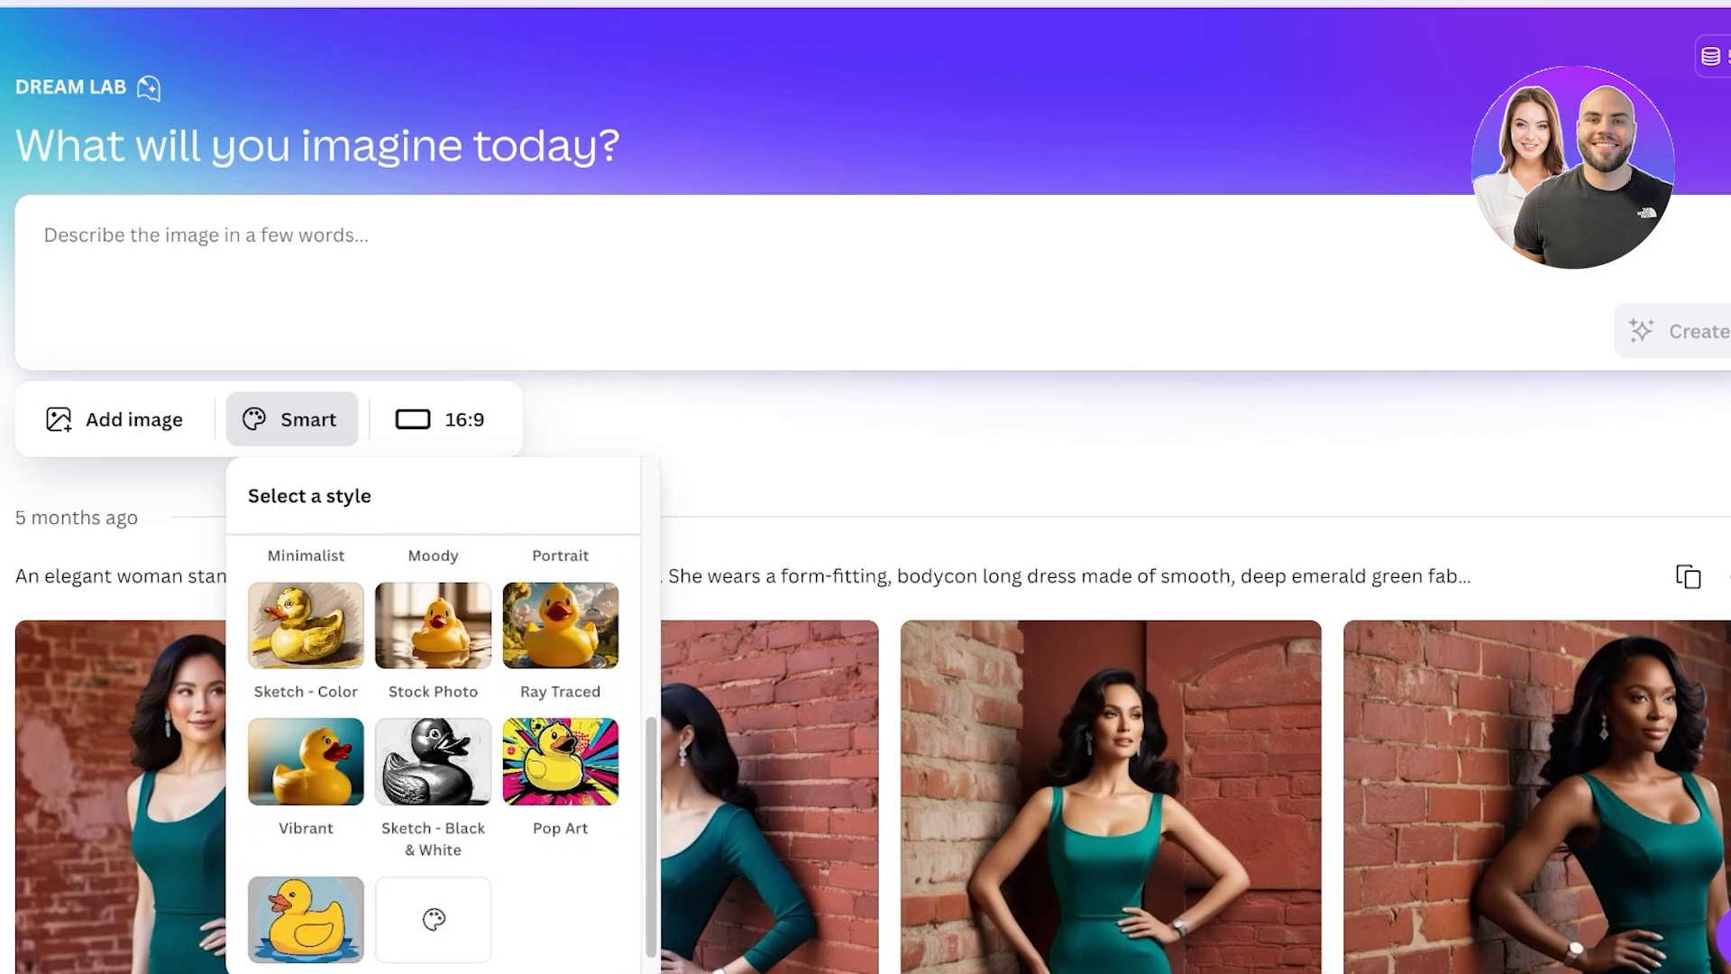
scroll(433, 757, "down", 1)
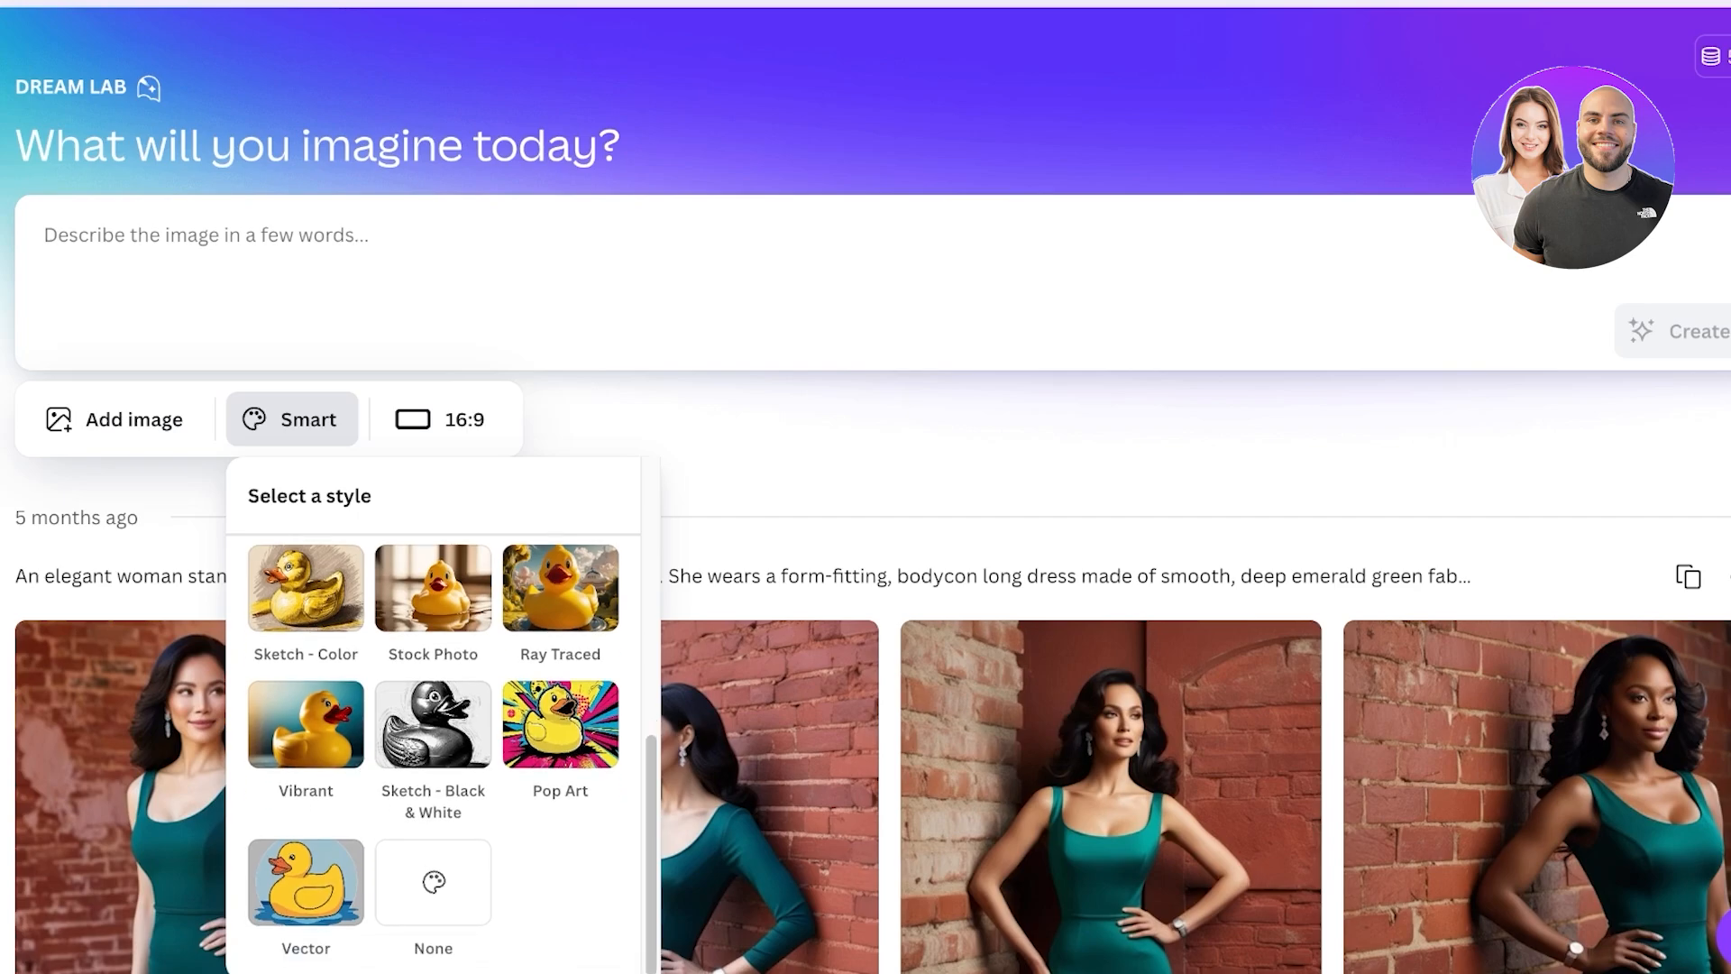
left_click(433, 881)
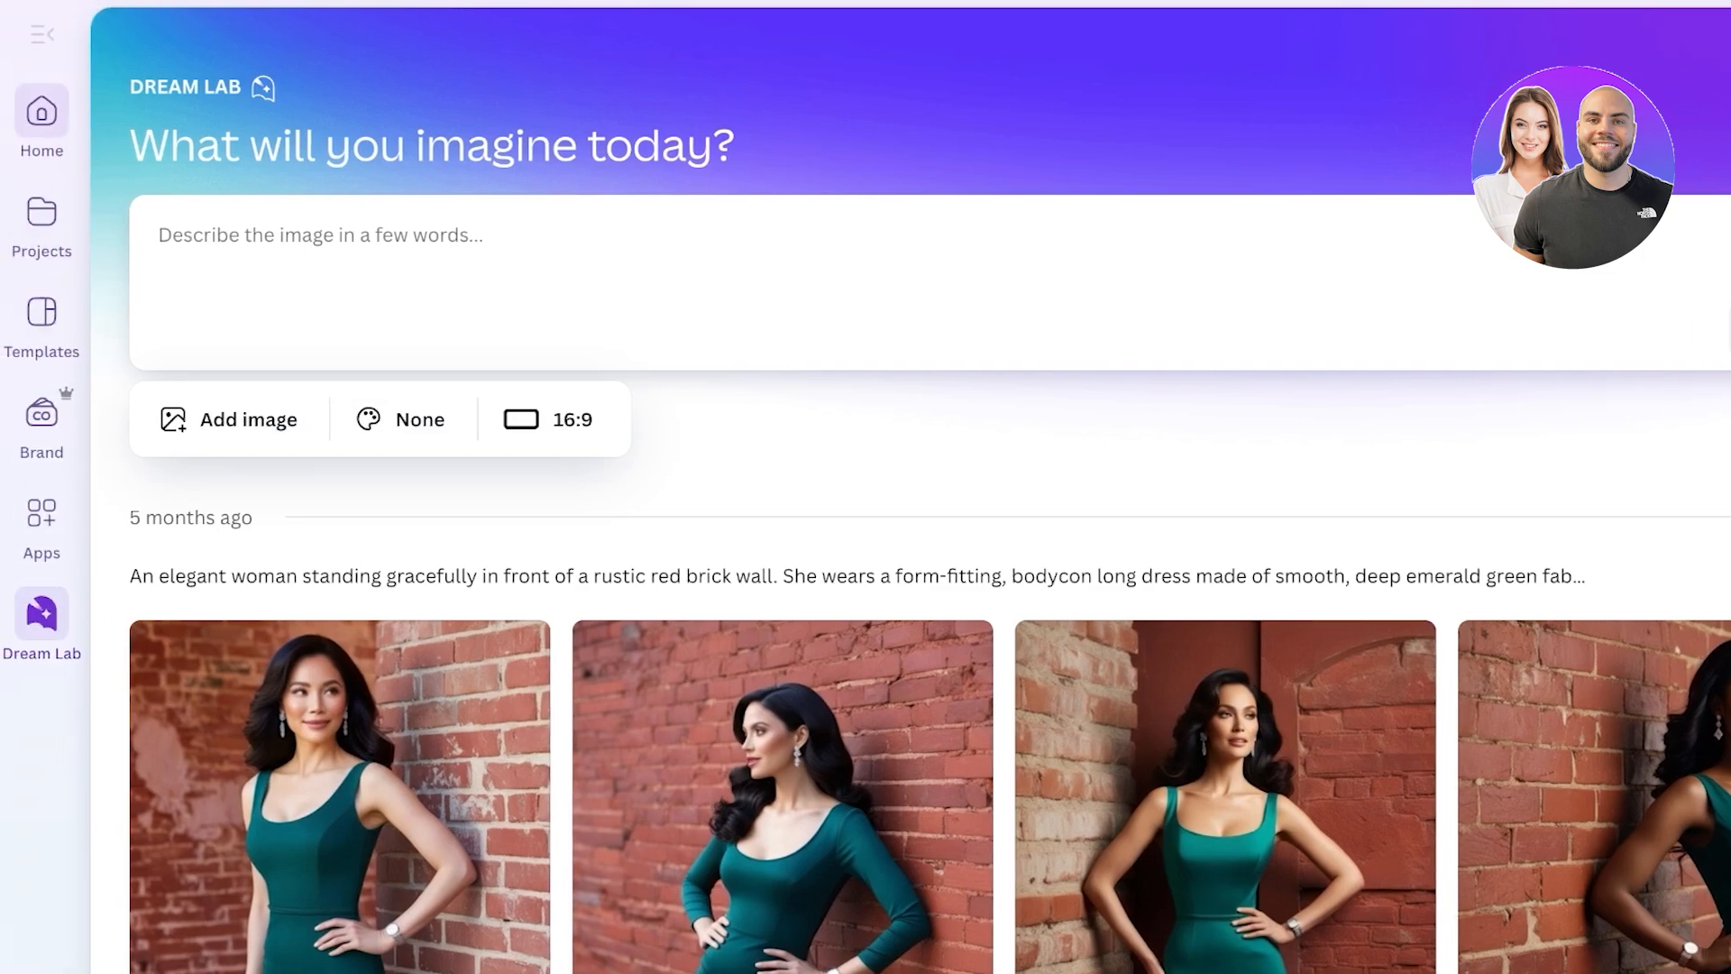
left_click(42, 117)
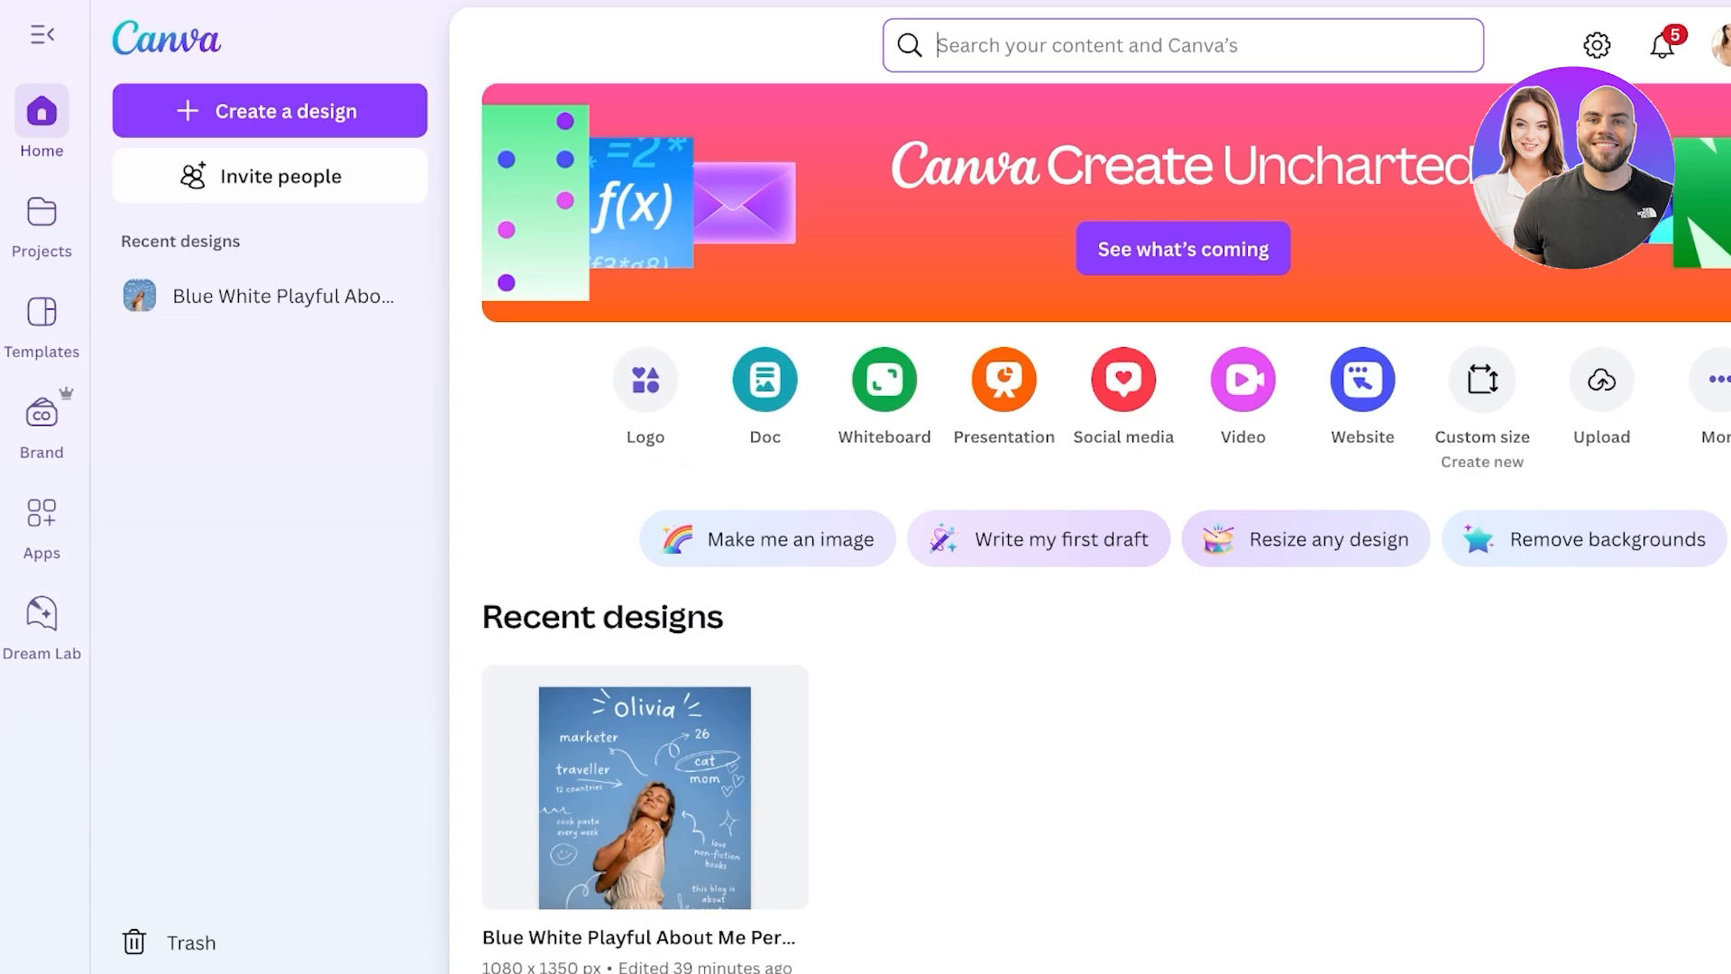
- Create a custom-size design of 500 × 500 px, then start a Canva search
left_click(1482, 379)
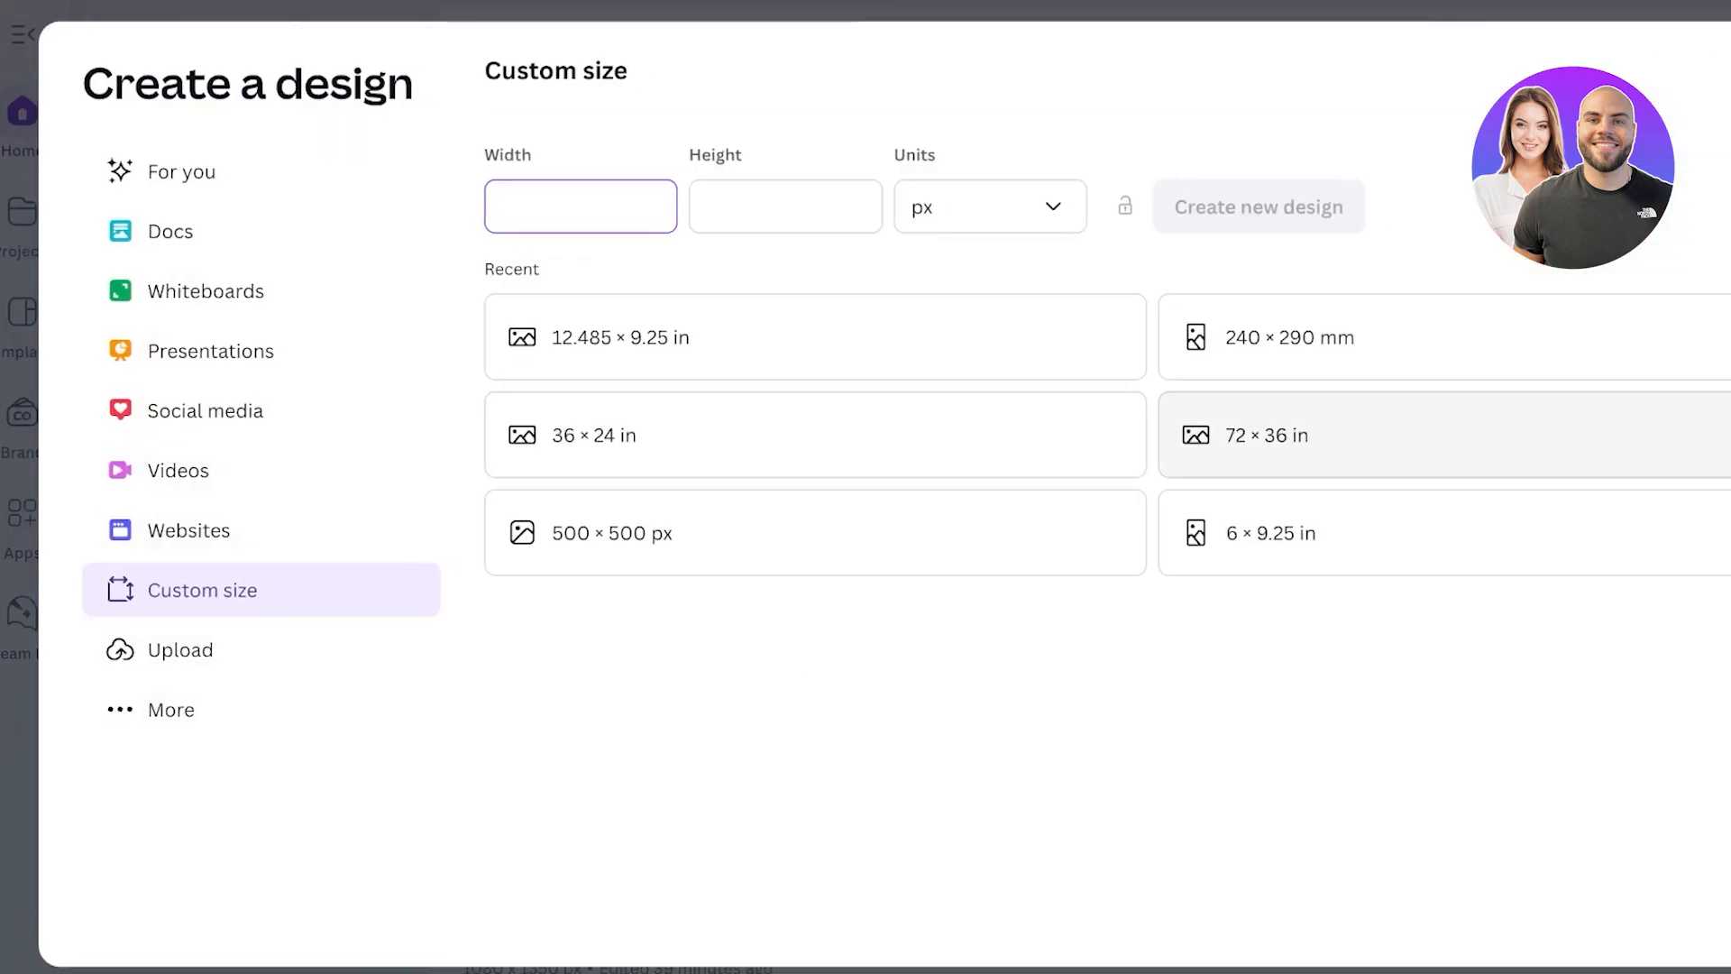
type("500")
left_click(628, 206)
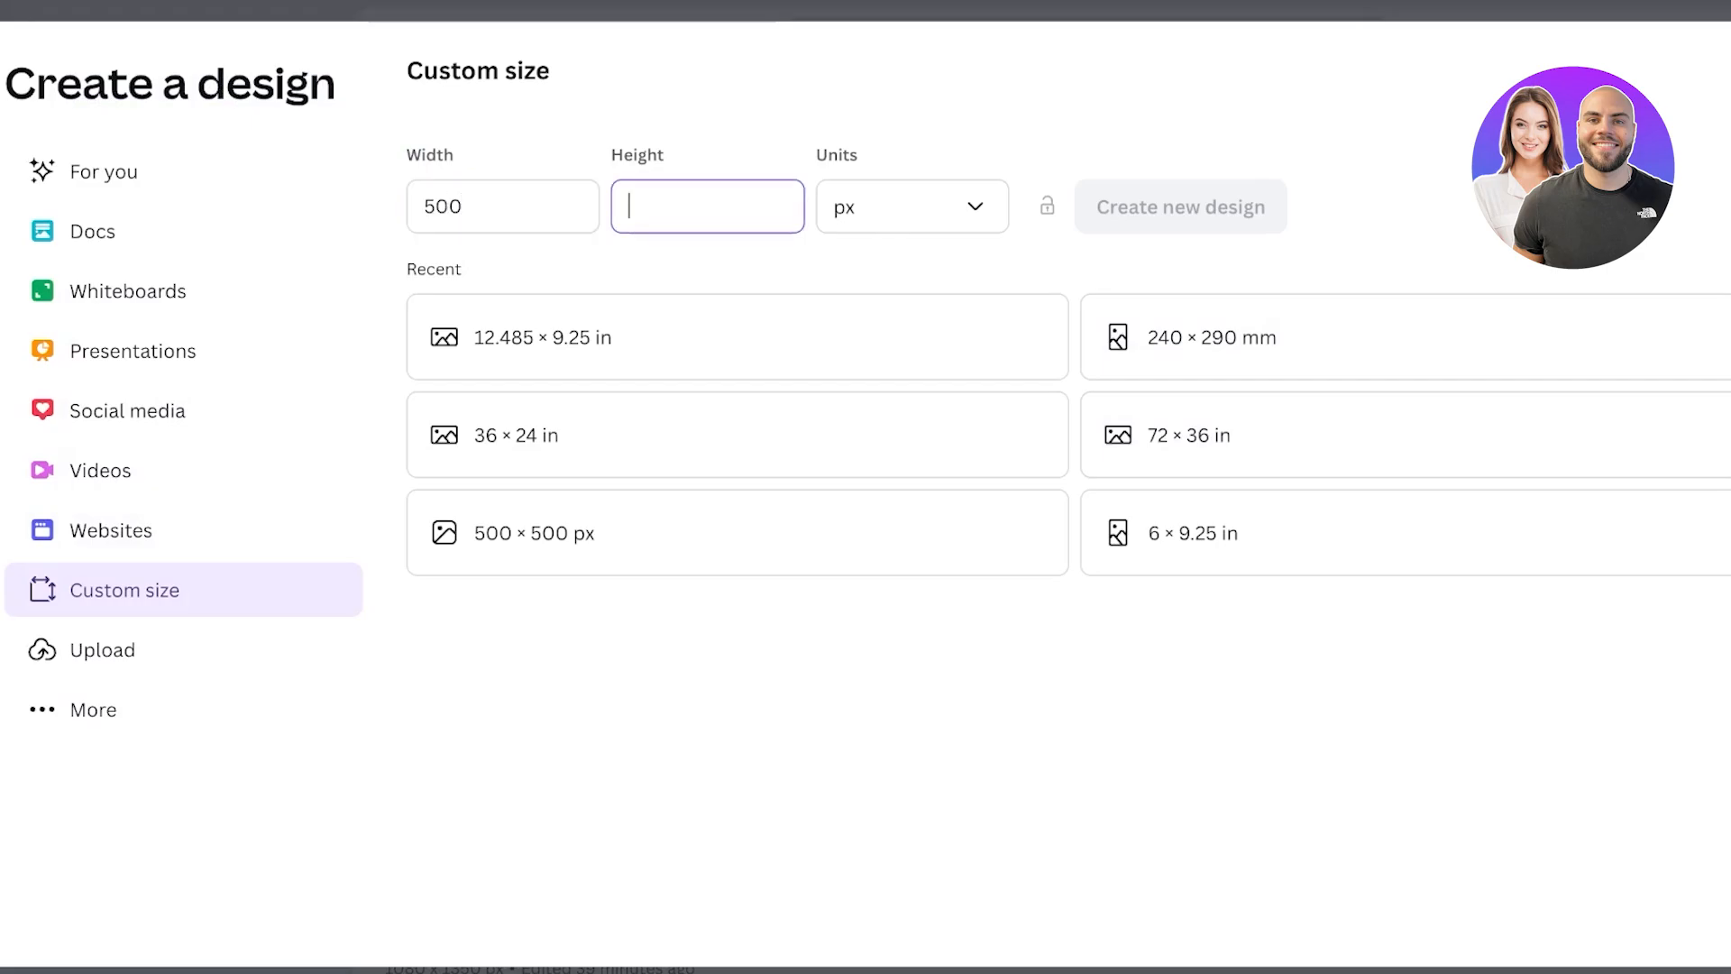
type("500")
left_click(1179, 206)
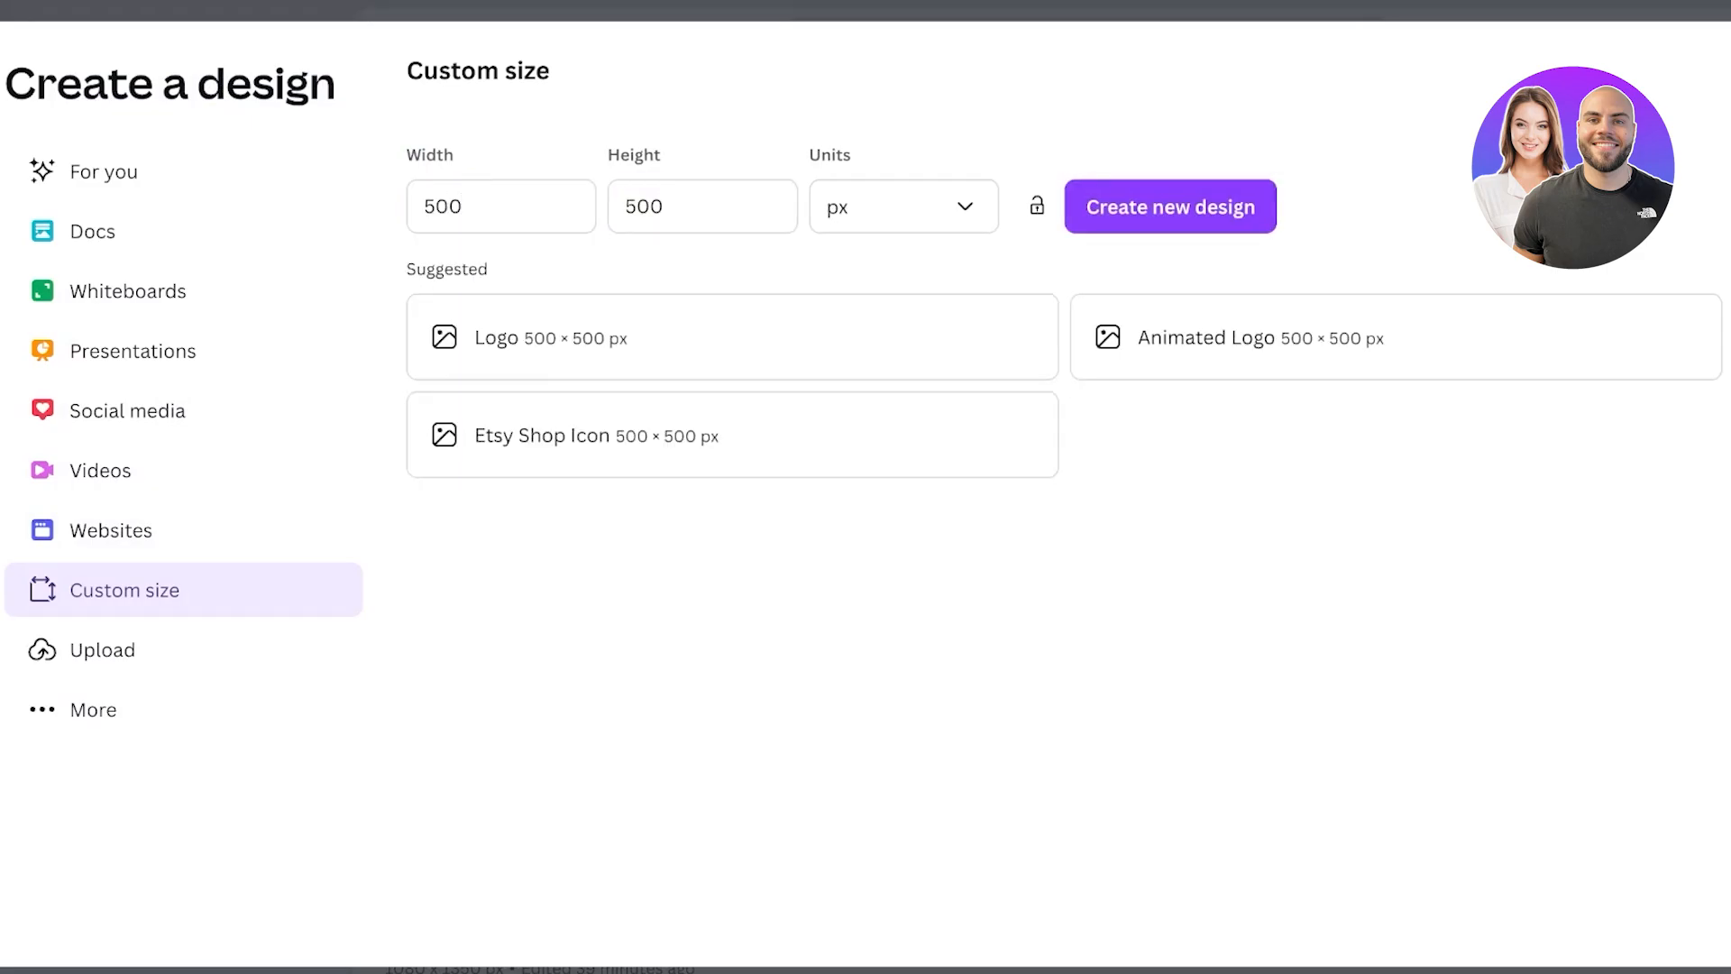
left_click(1085, 45)
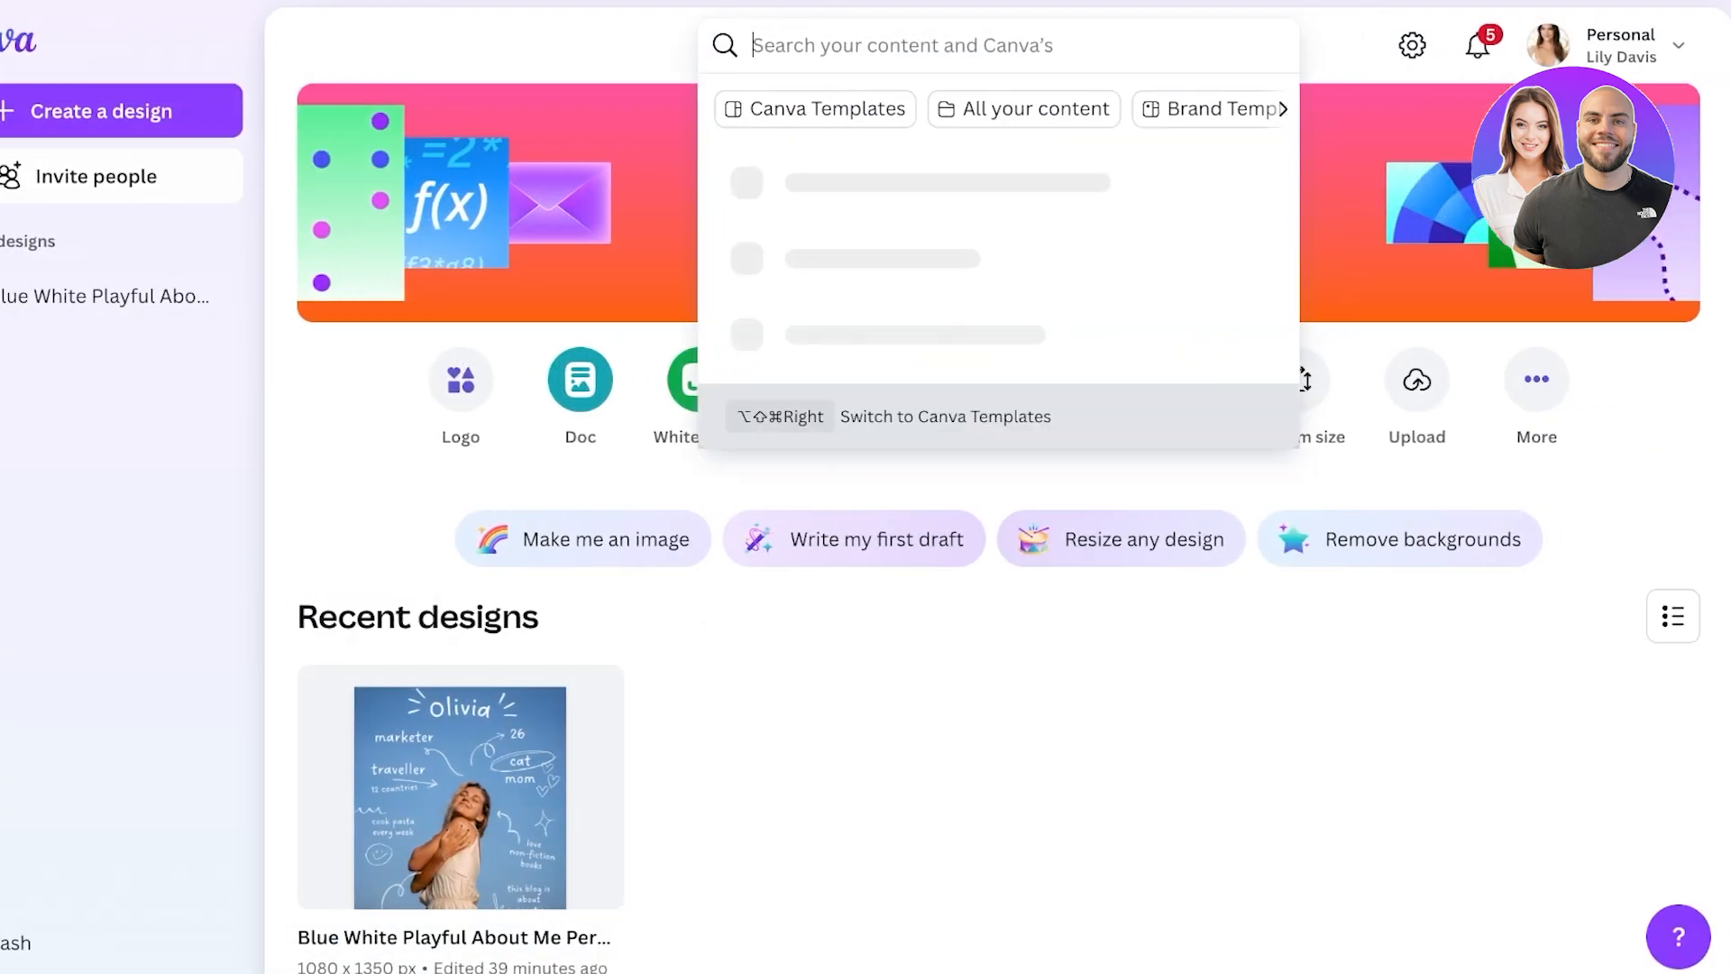
- Search Canva for 'logo' and scroll through the logo template results
type("logo")
key("Return")
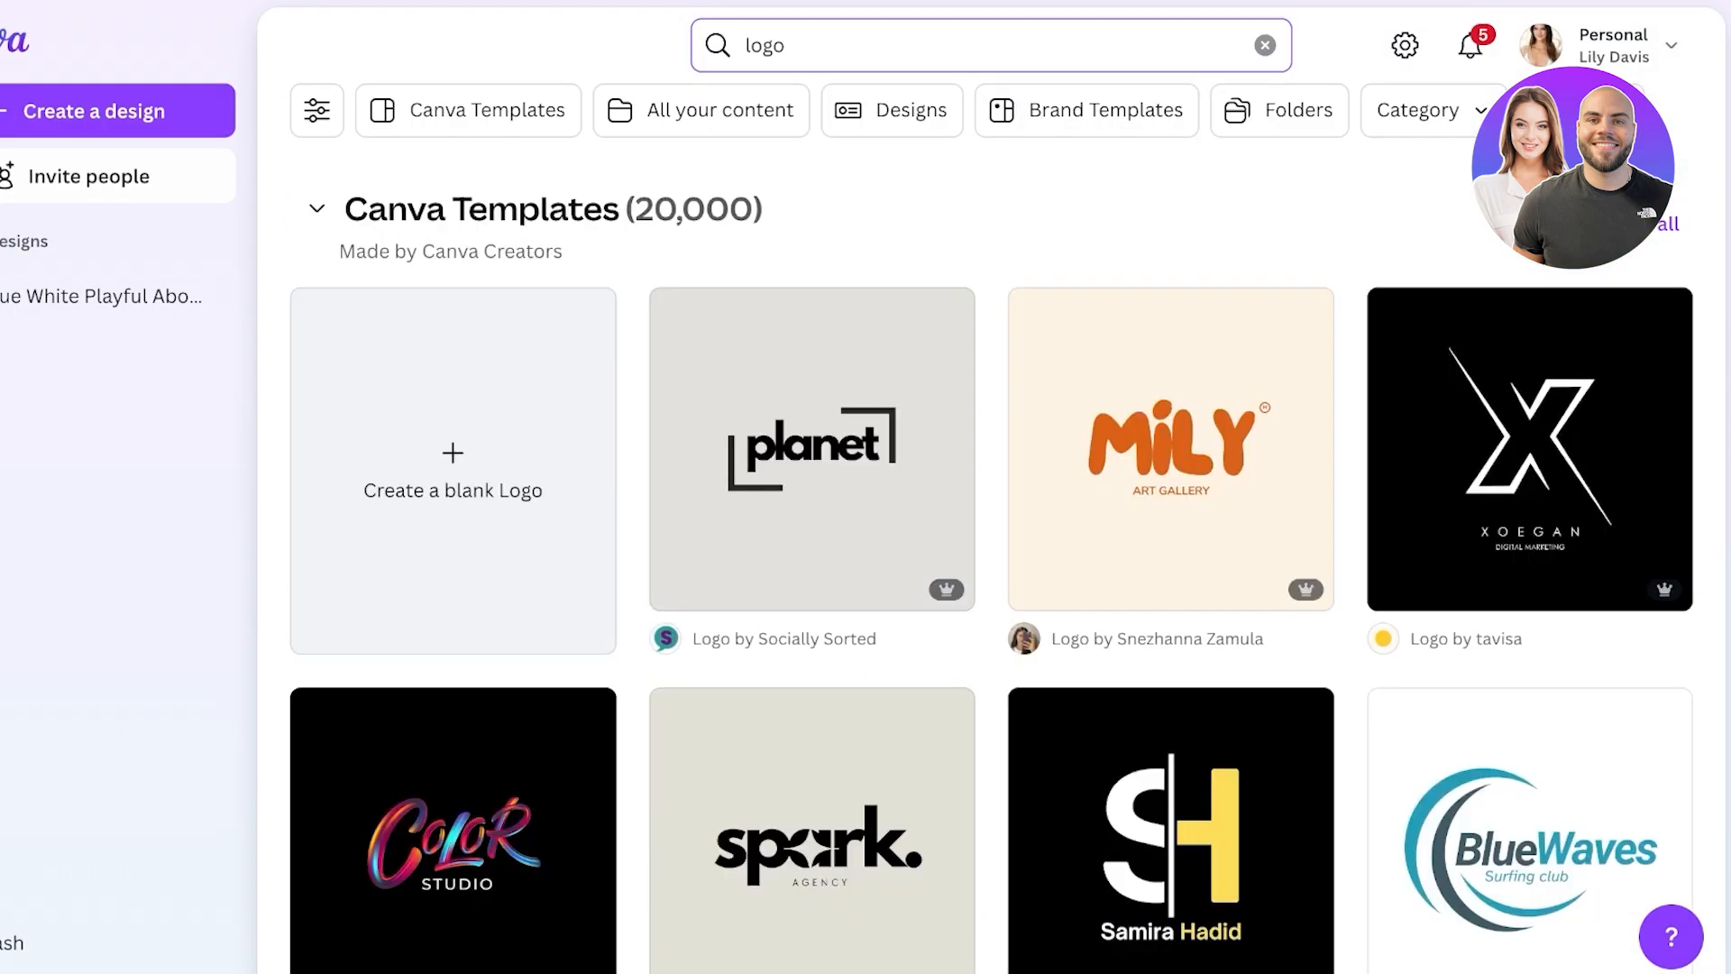
scroll(811, 360, "down", 2)
scroll(811, 523, "down", 10)
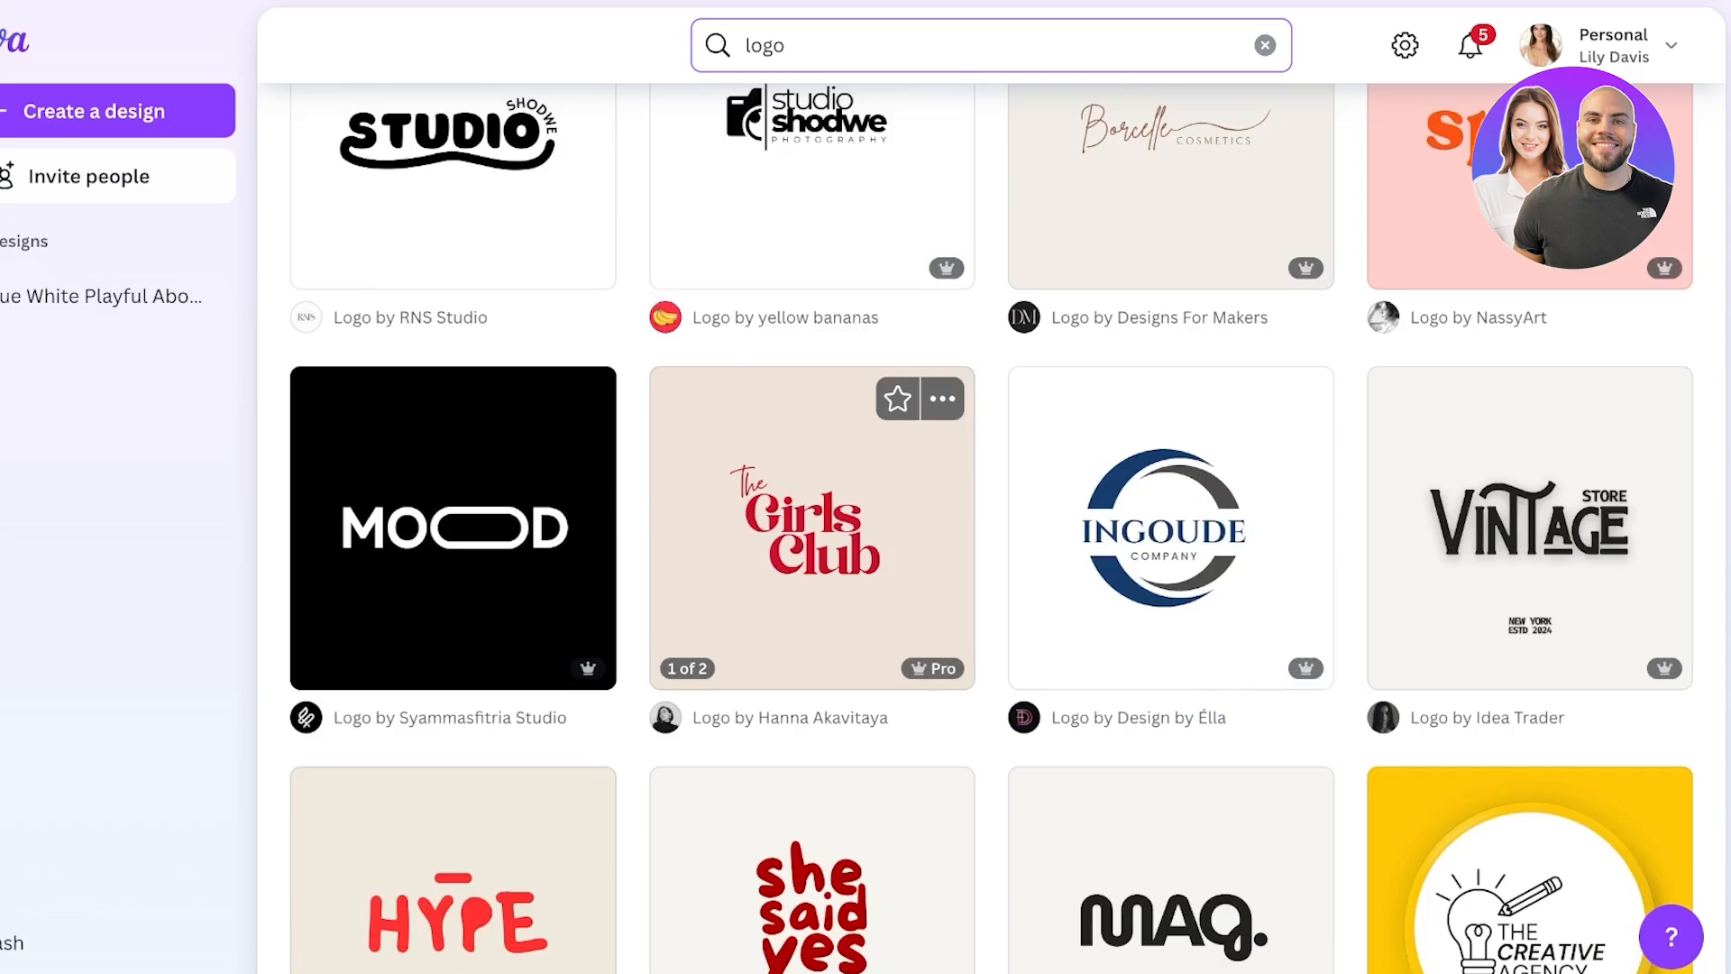
scroll(811, 523, "down", 7)
scroll(812, 523, "up", 15)
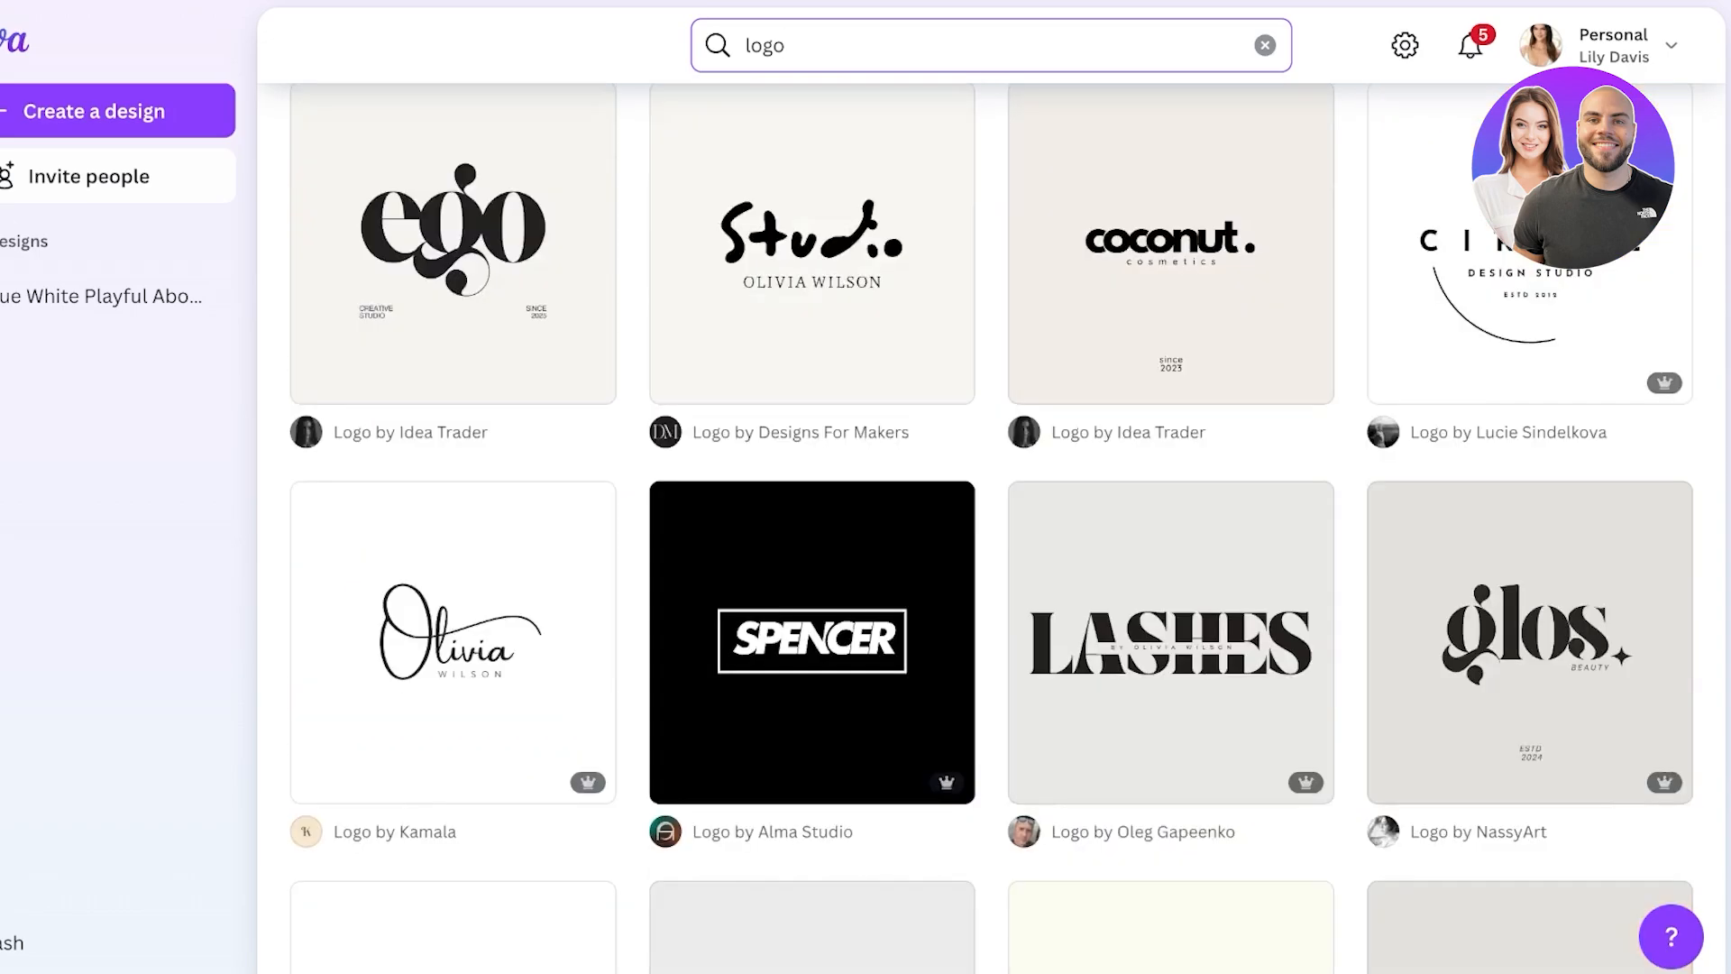
scroll(1170, 451, "down", 10)
scroll(991, 531, "down", 20)
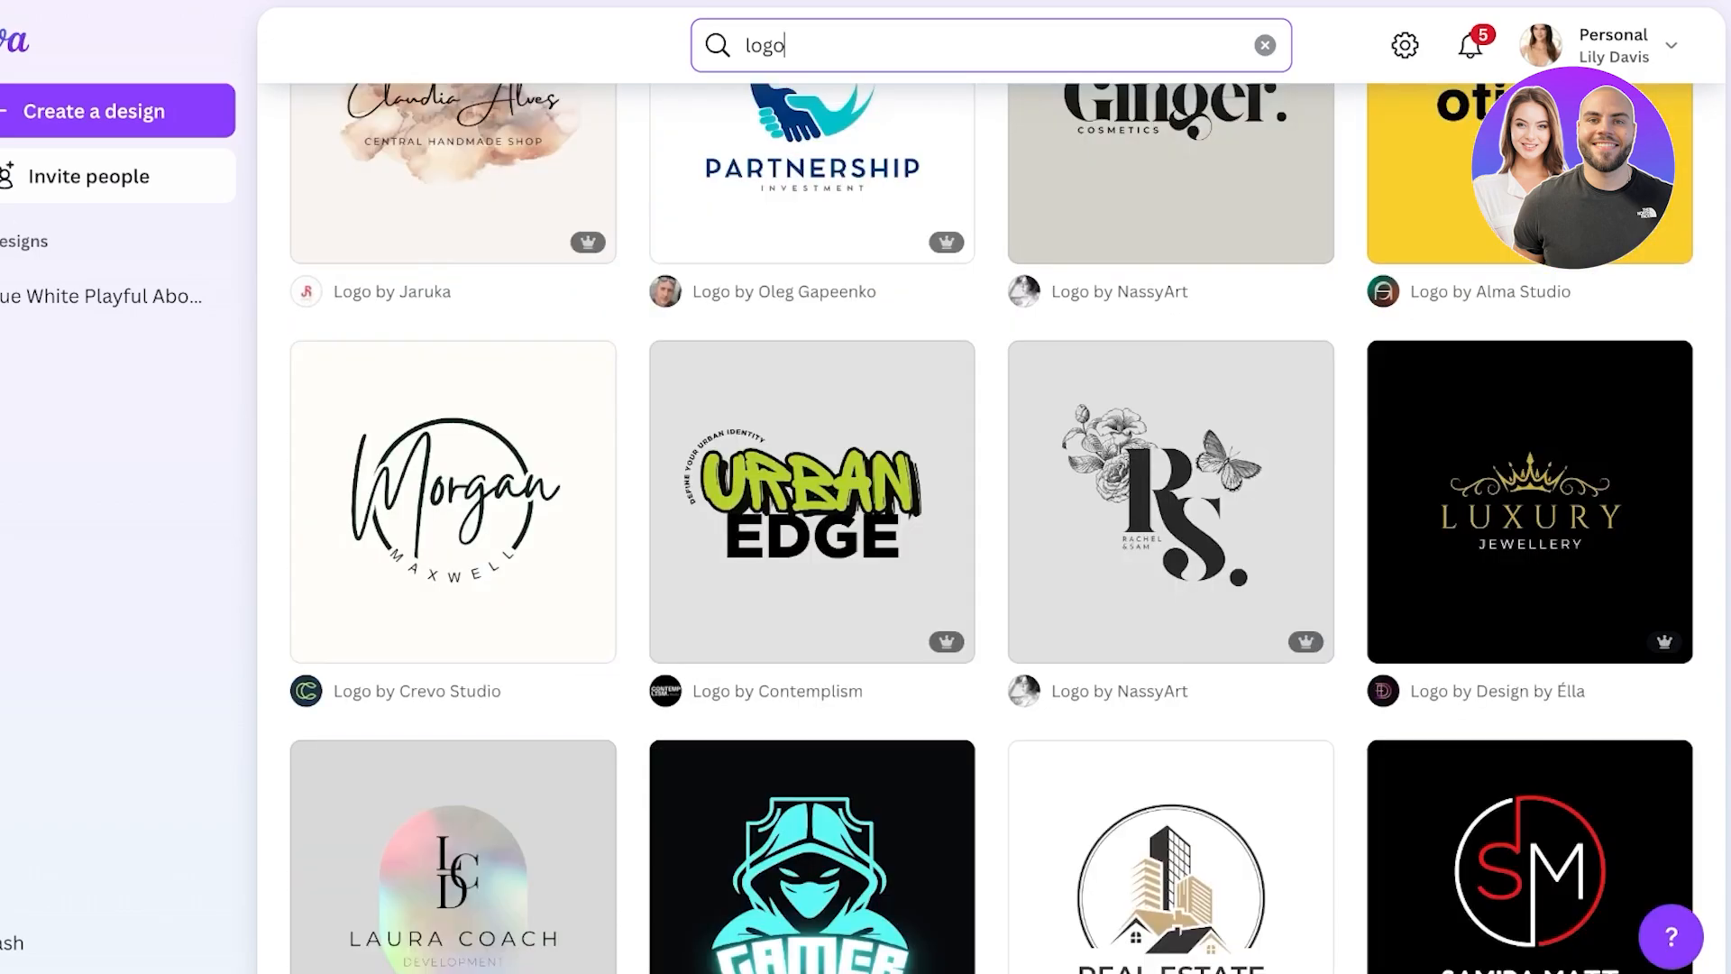
scroll(1172, 360, "down", 9)
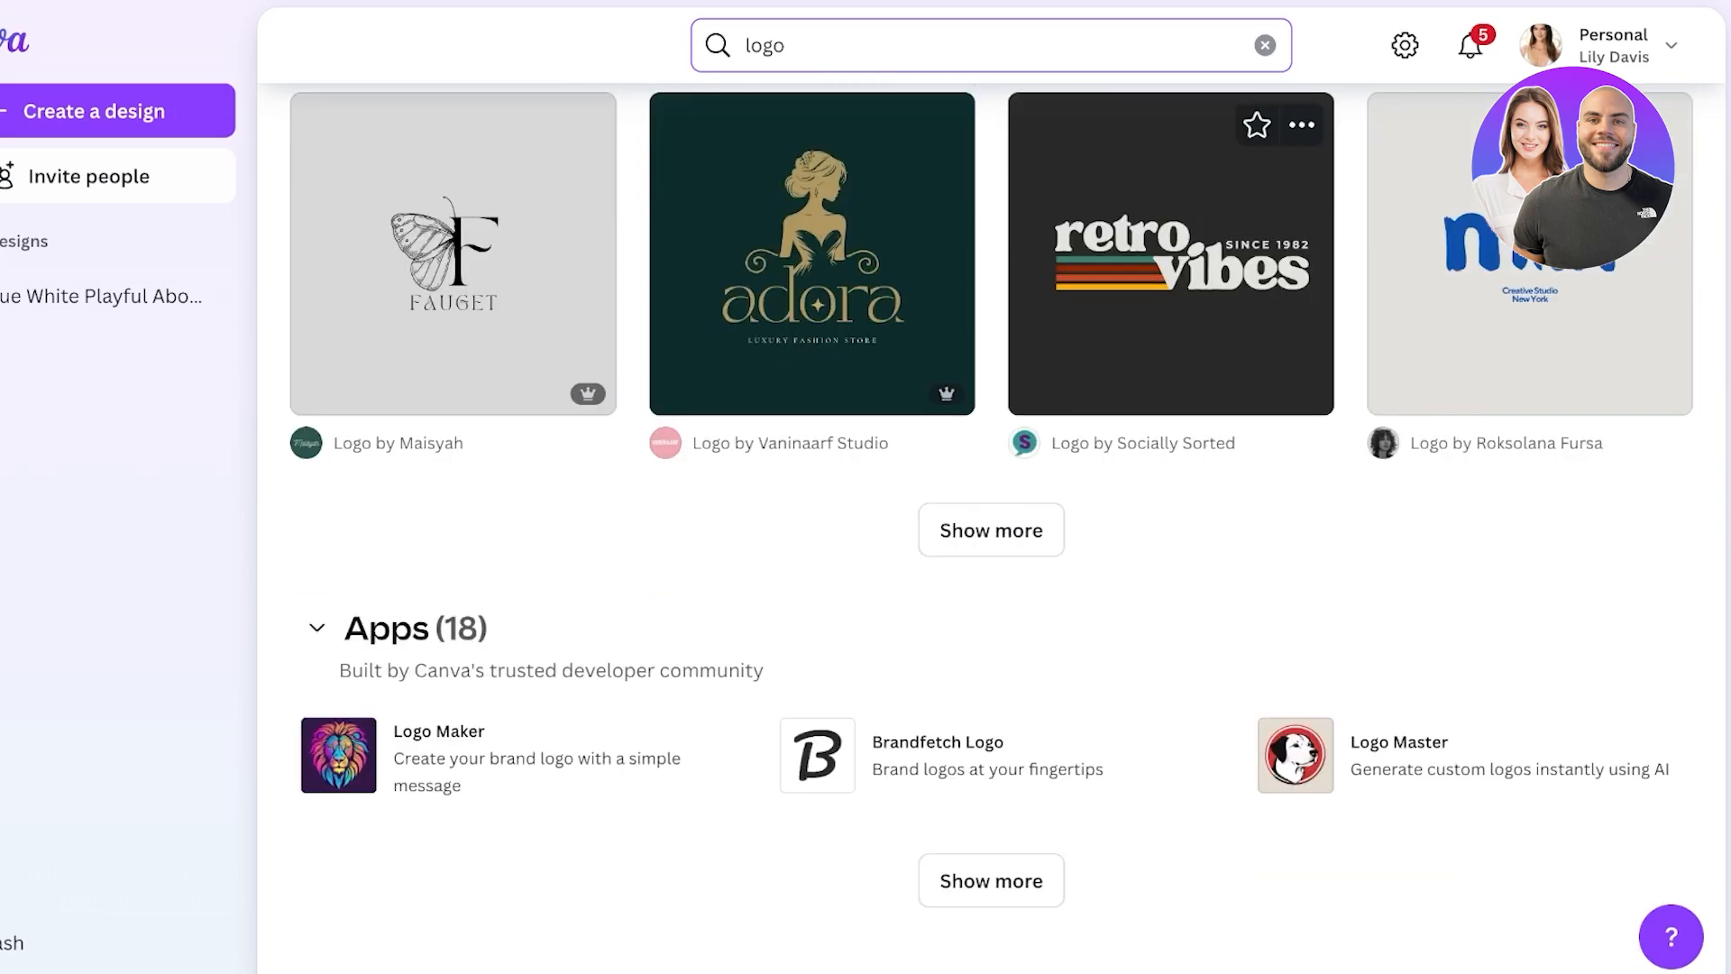
scroll(991, 523, "up", 20)
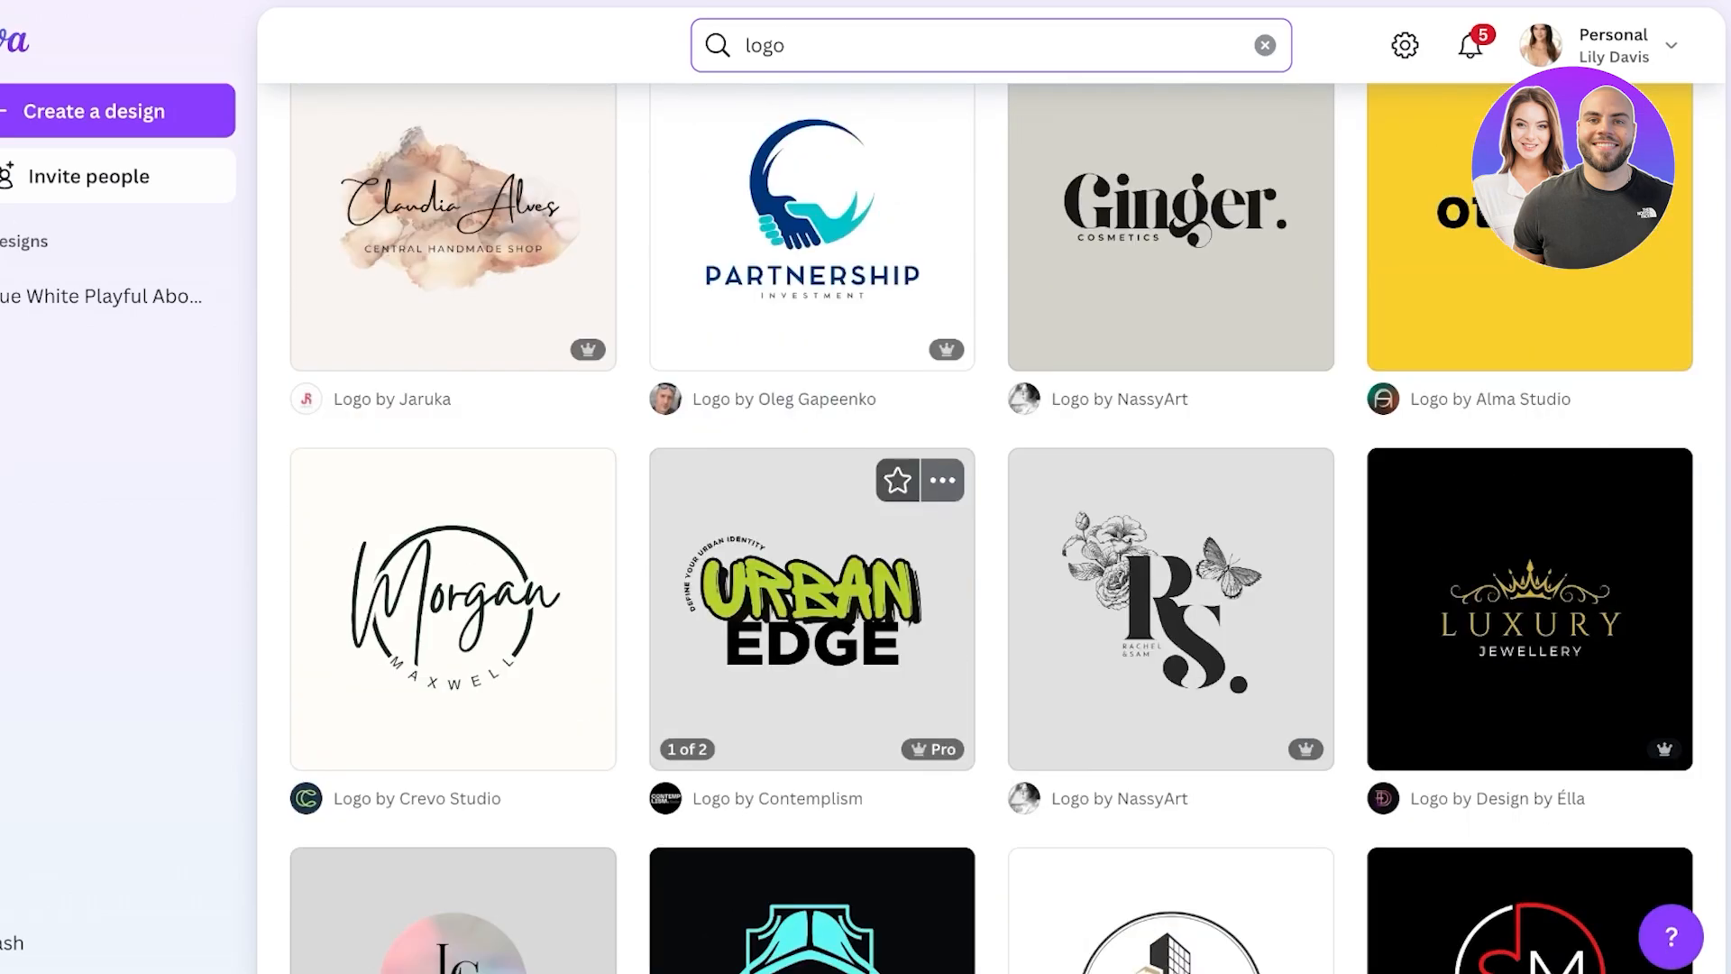
scroll(991, 523, "up", 2)
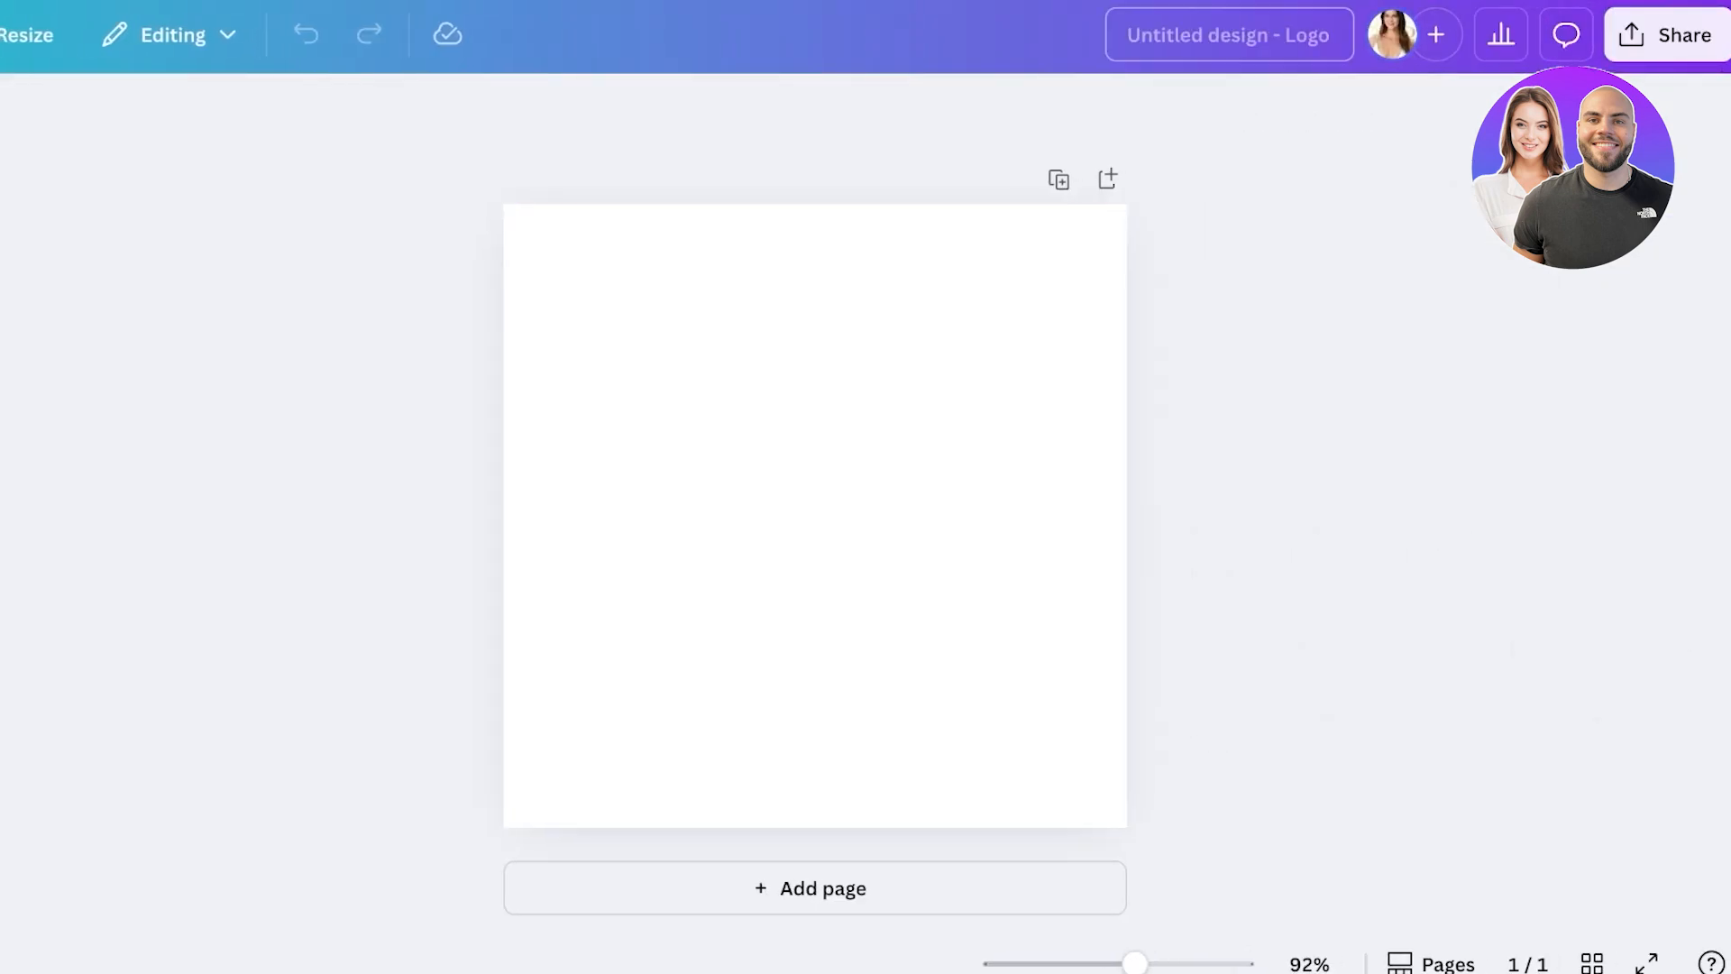
- Retitle the blank logo design with a first name in place of Untitled design
left_click(1228, 34)
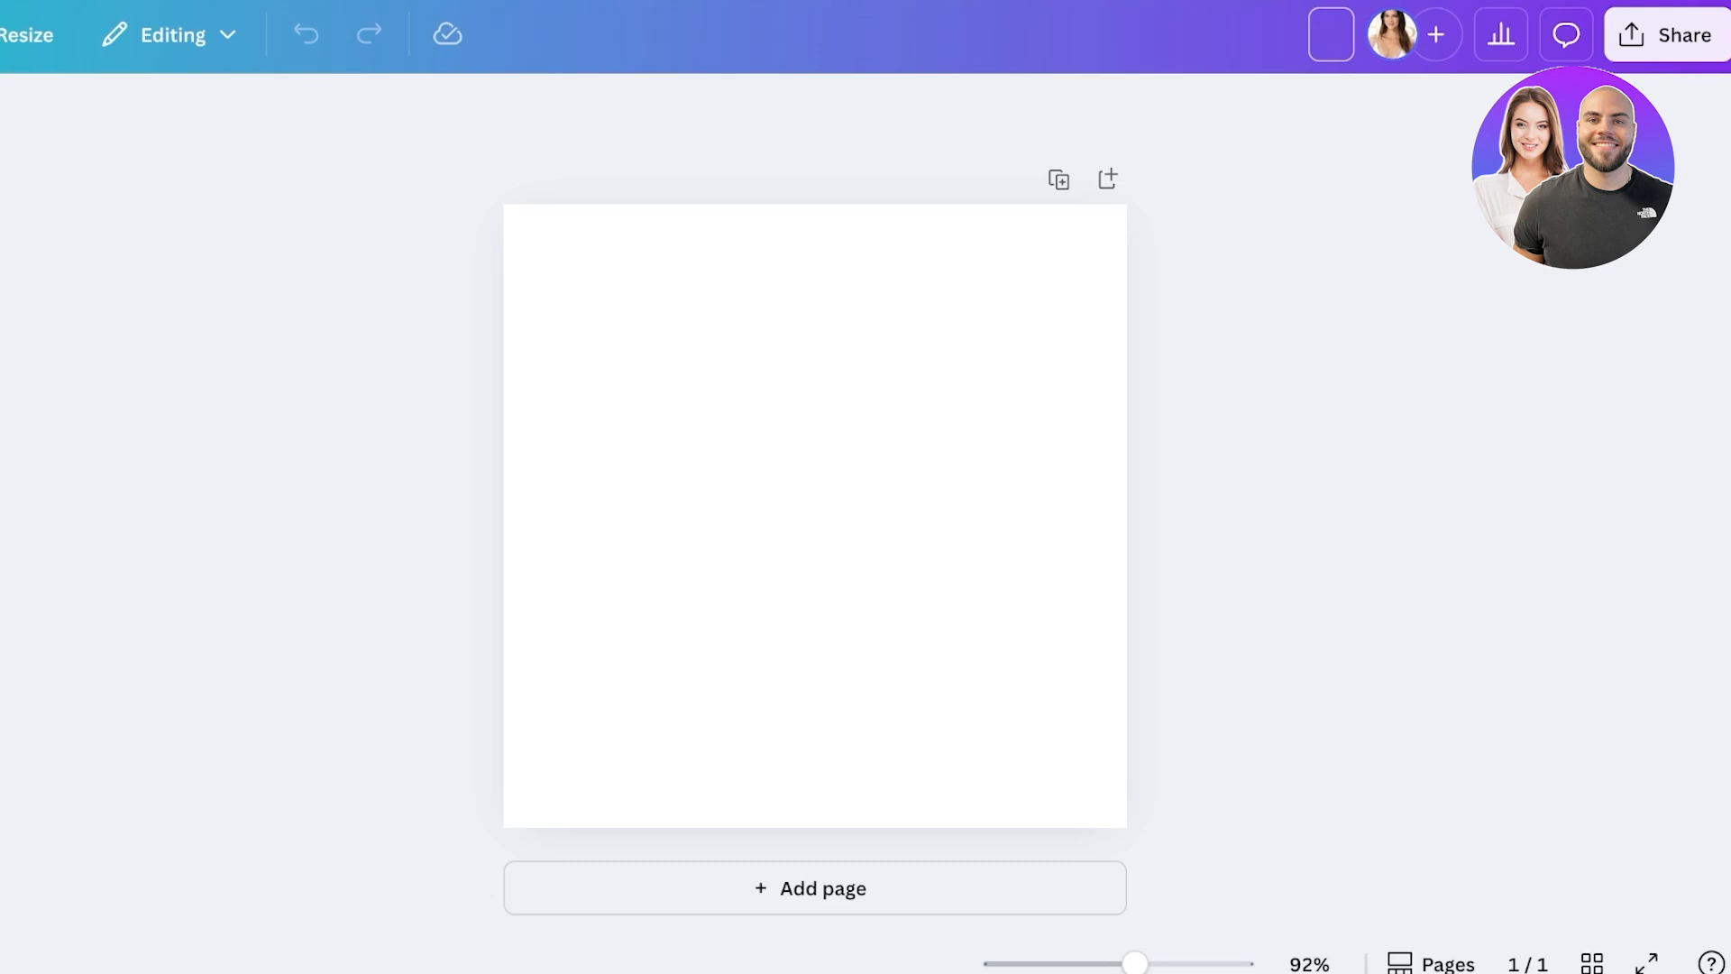
type("Allison")
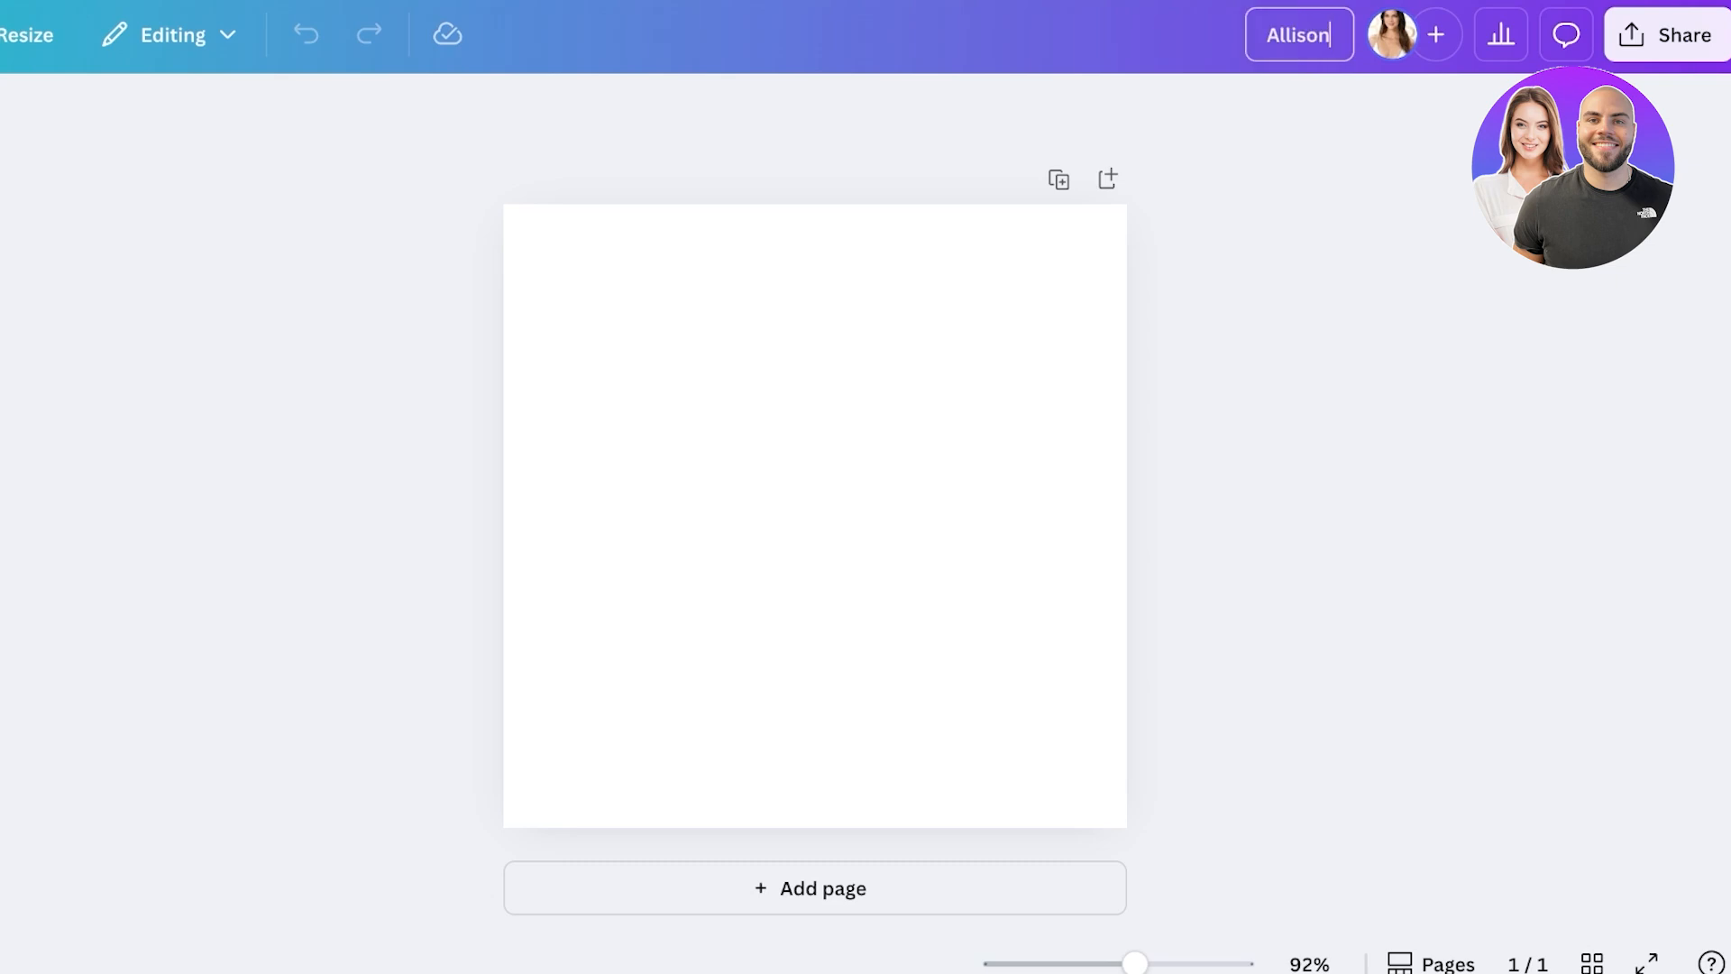
key("Return")
- Open People with access and dismiss the five suggested team members
left_click(1436, 34)
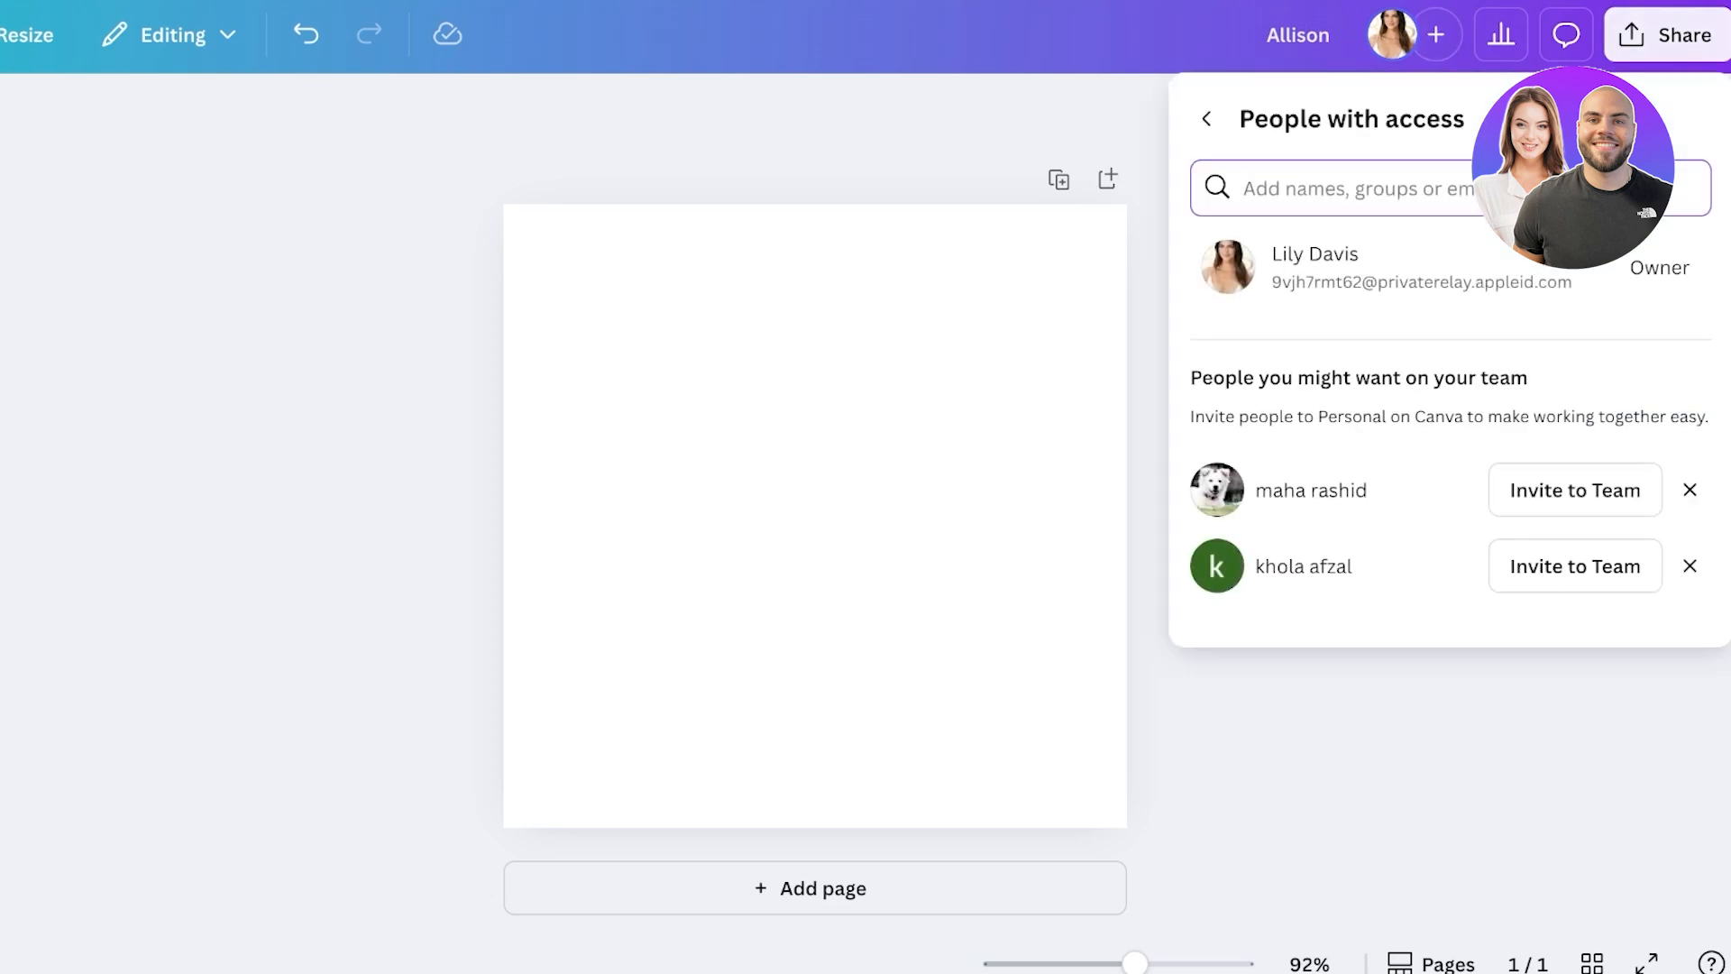
left_click(1690, 490)
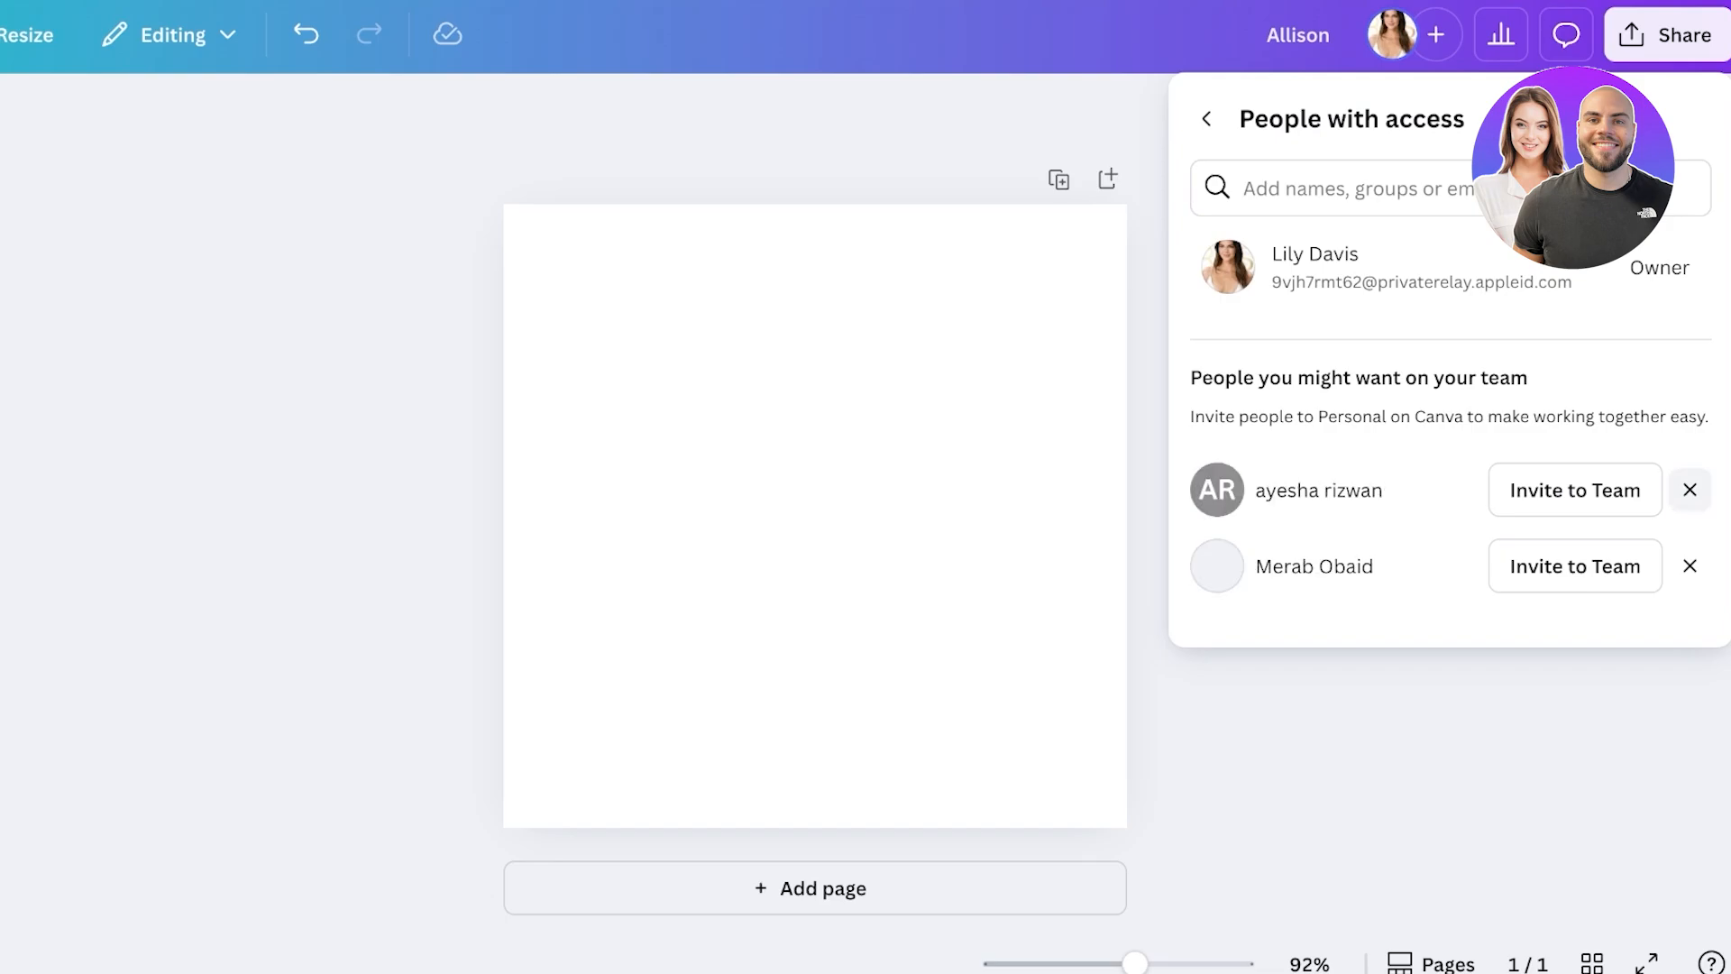
left_click(1689, 489)
left_click(1689, 490)
left_click(1689, 489)
left_click(1689, 490)
left_click(1689, 490)
left_click(1689, 489)
left_click(1690, 490)
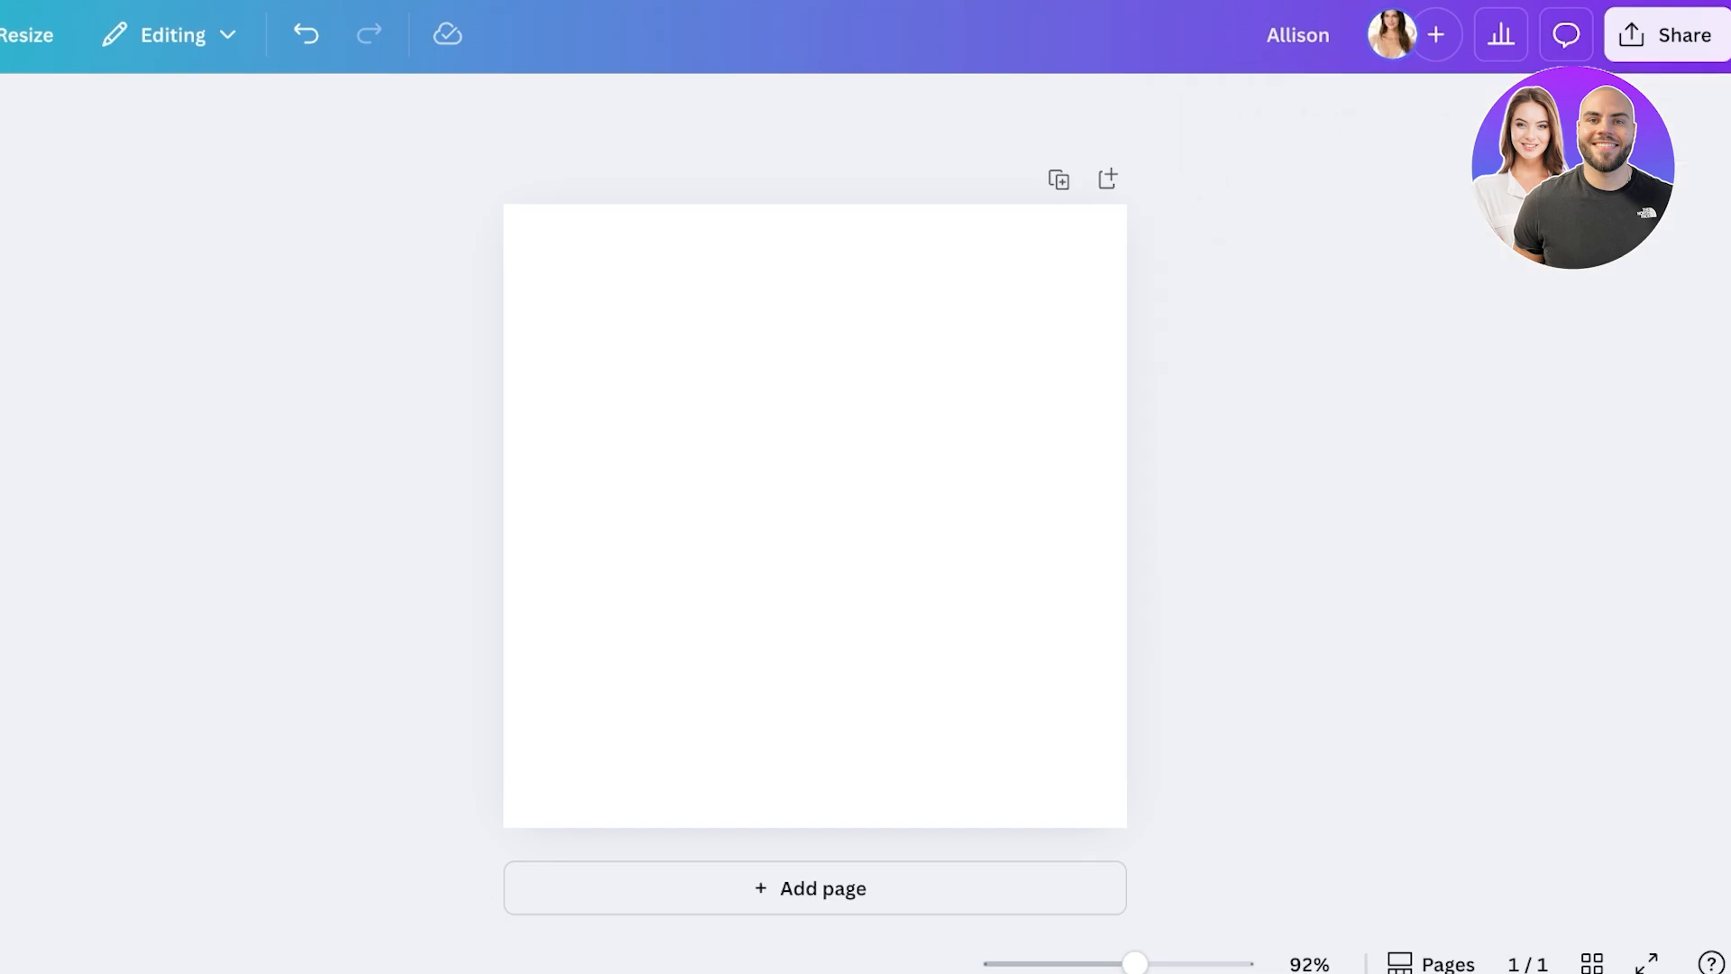
left_click(1436, 34)
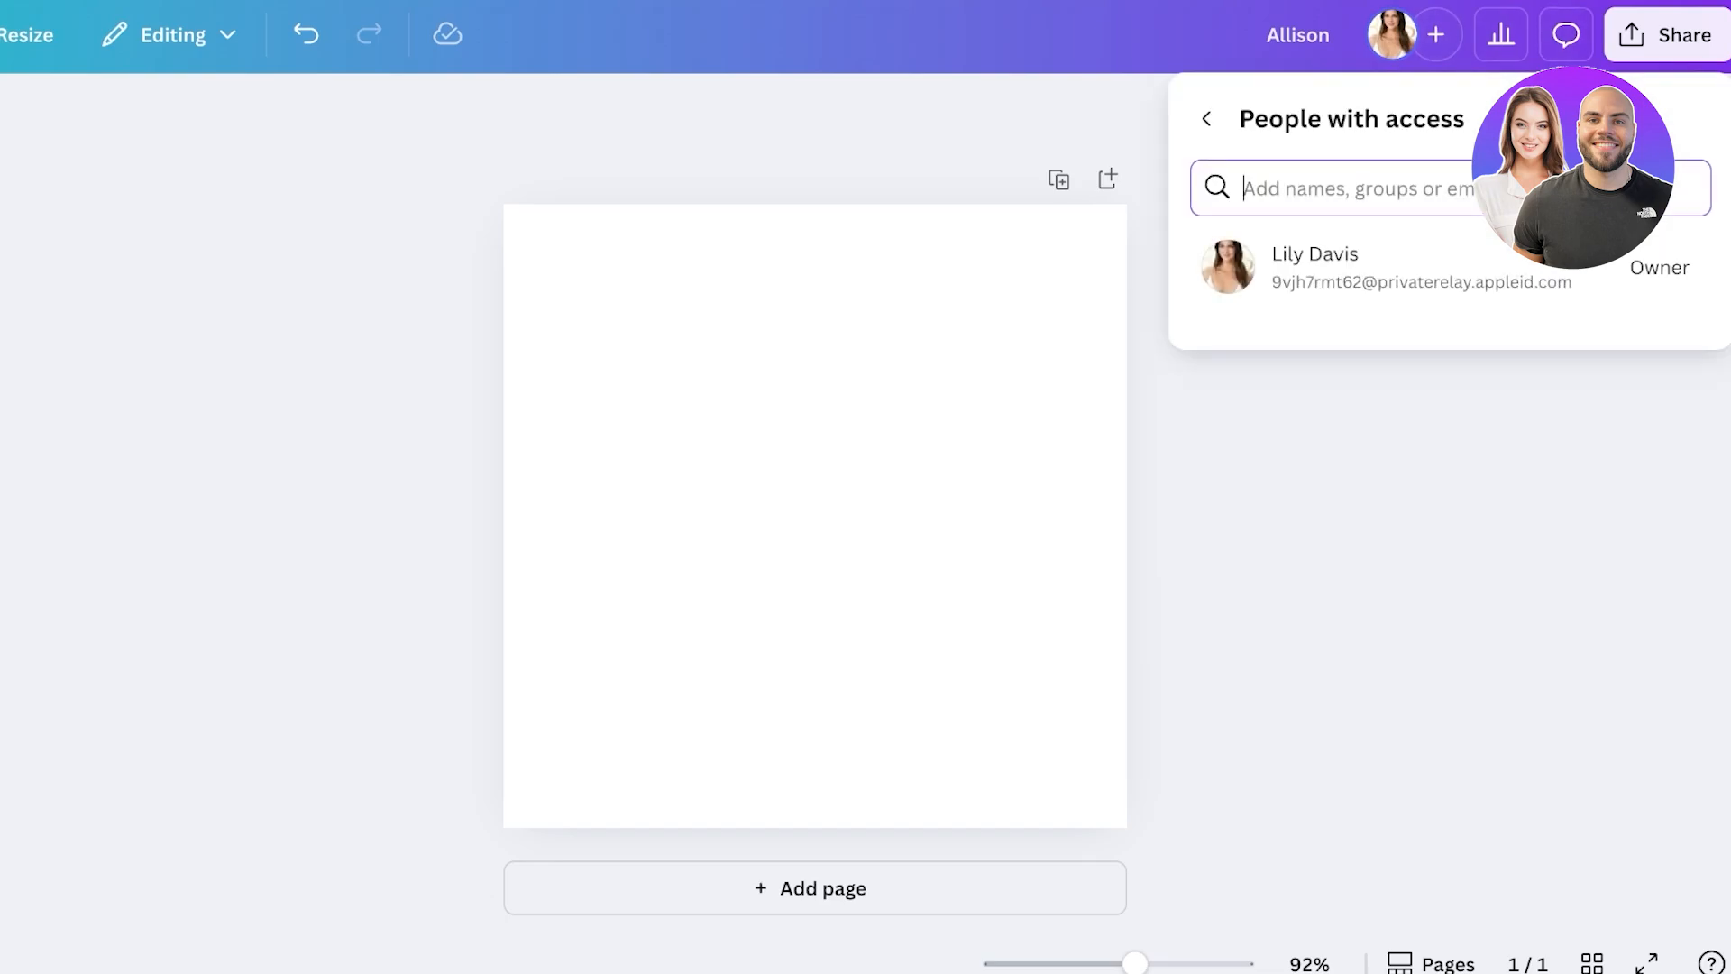
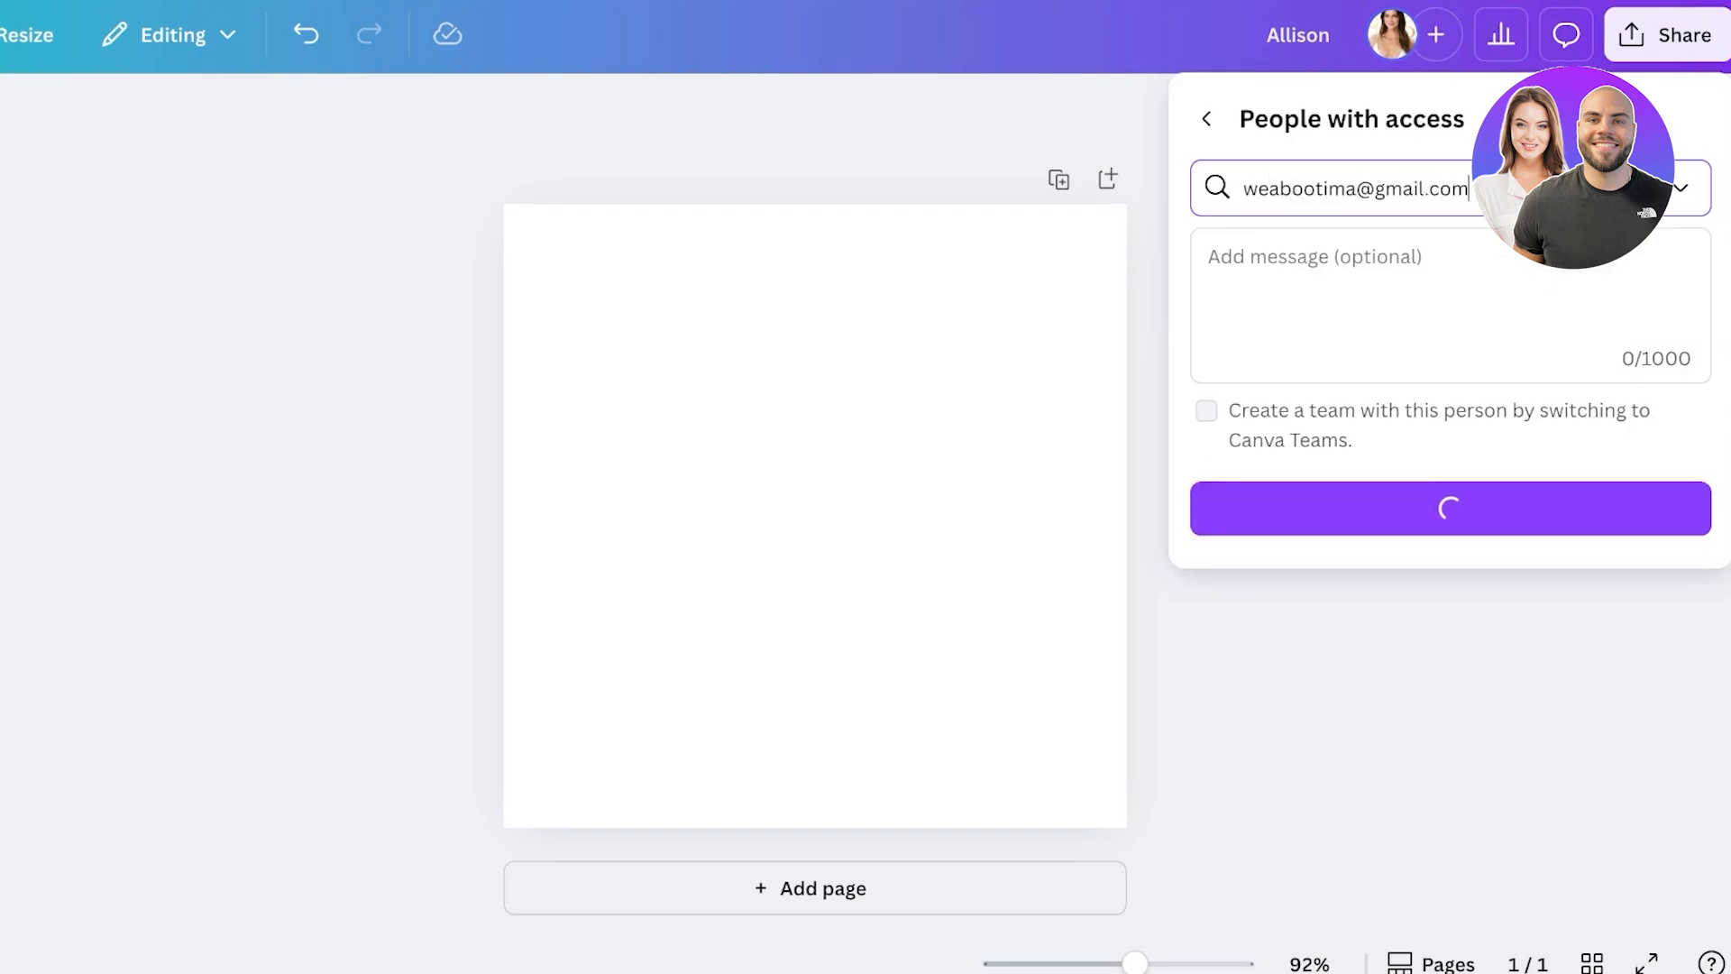
- Invite the collaborator's e-mail address with Can edit access, without creating a team, and send
left_click(1678, 188)
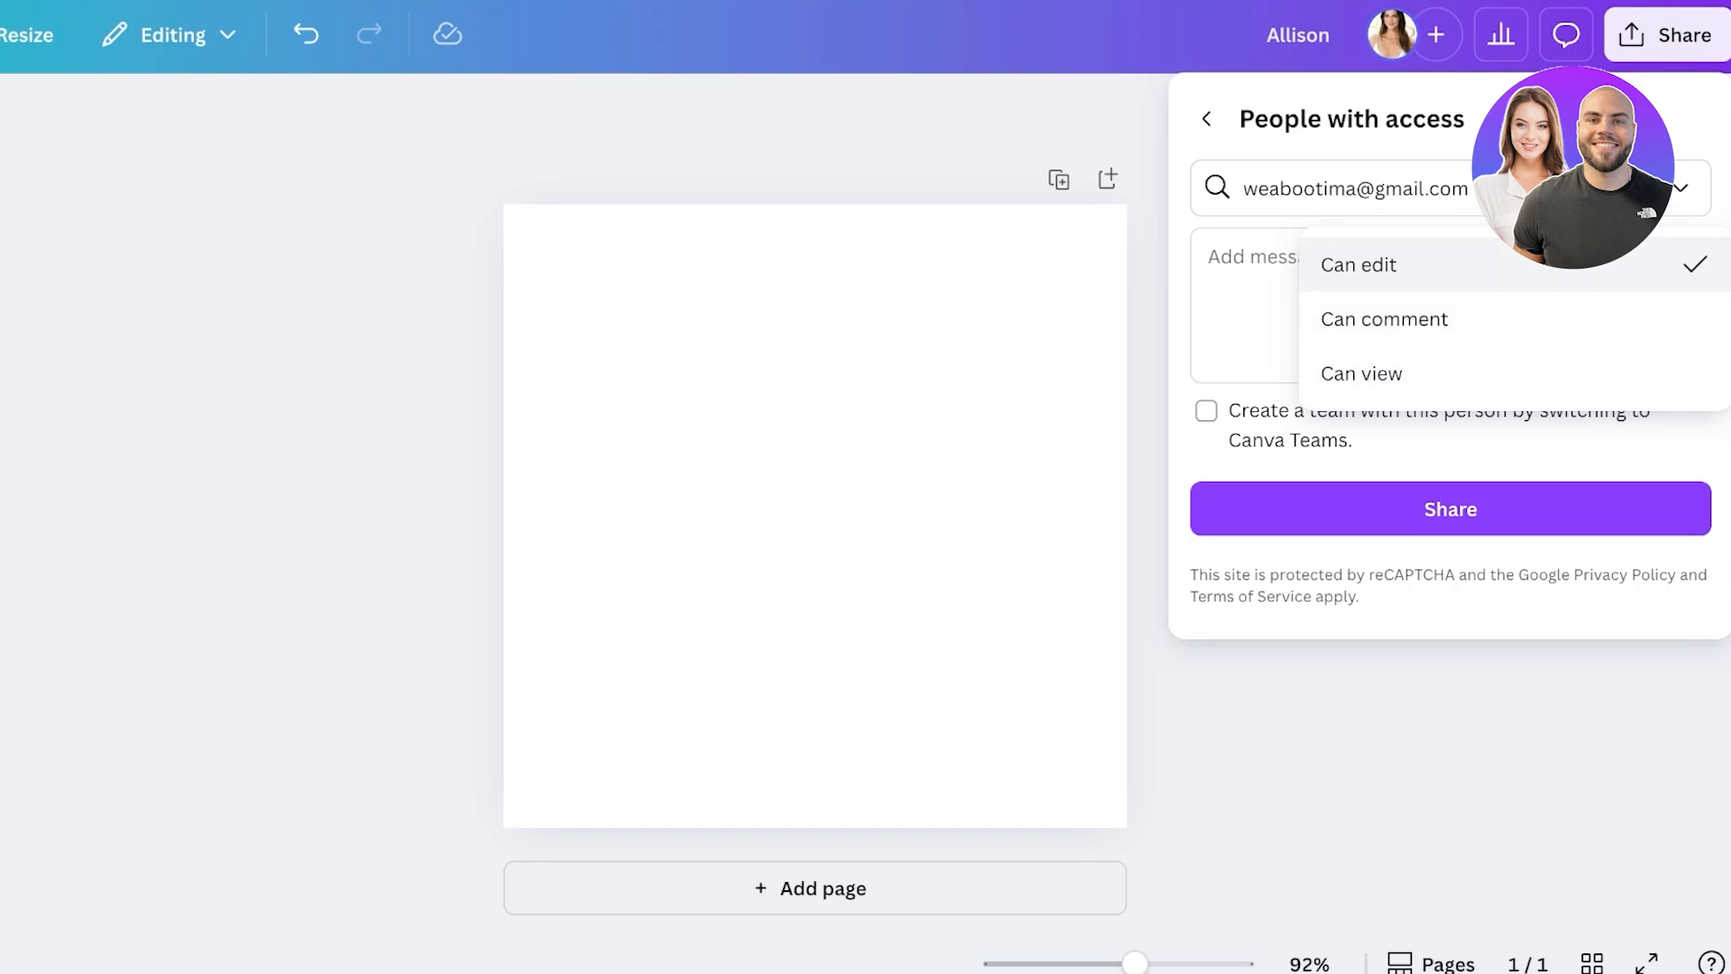
left_click(1358, 264)
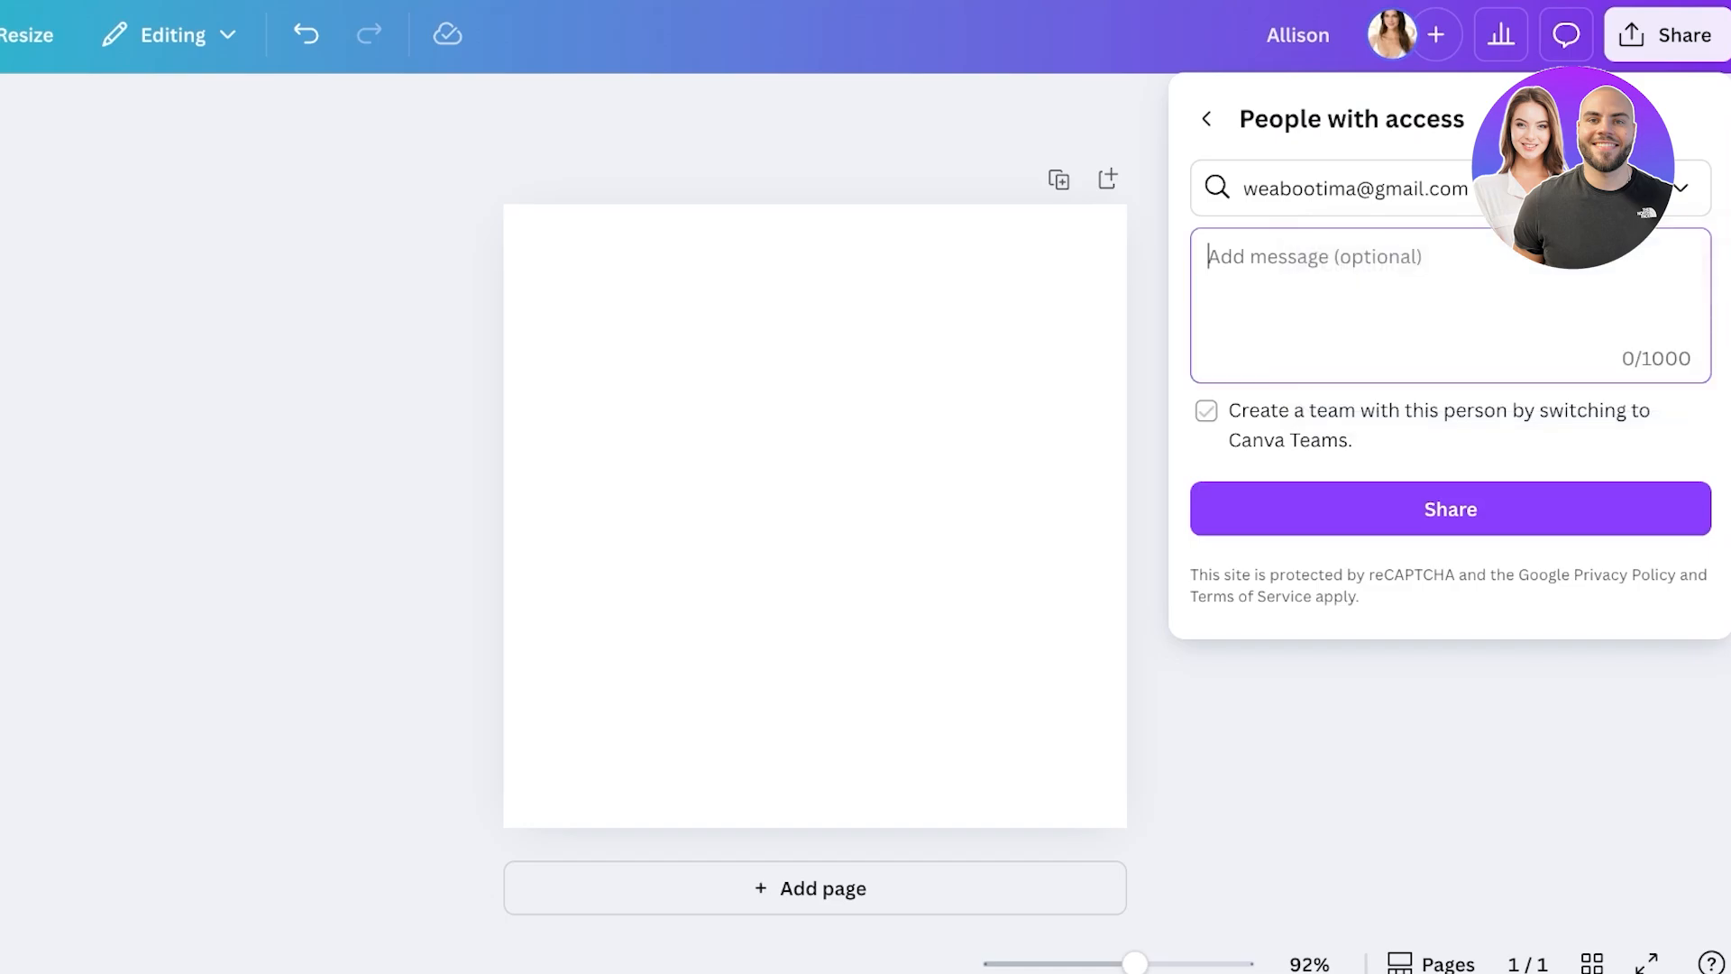
left_click(1205, 411)
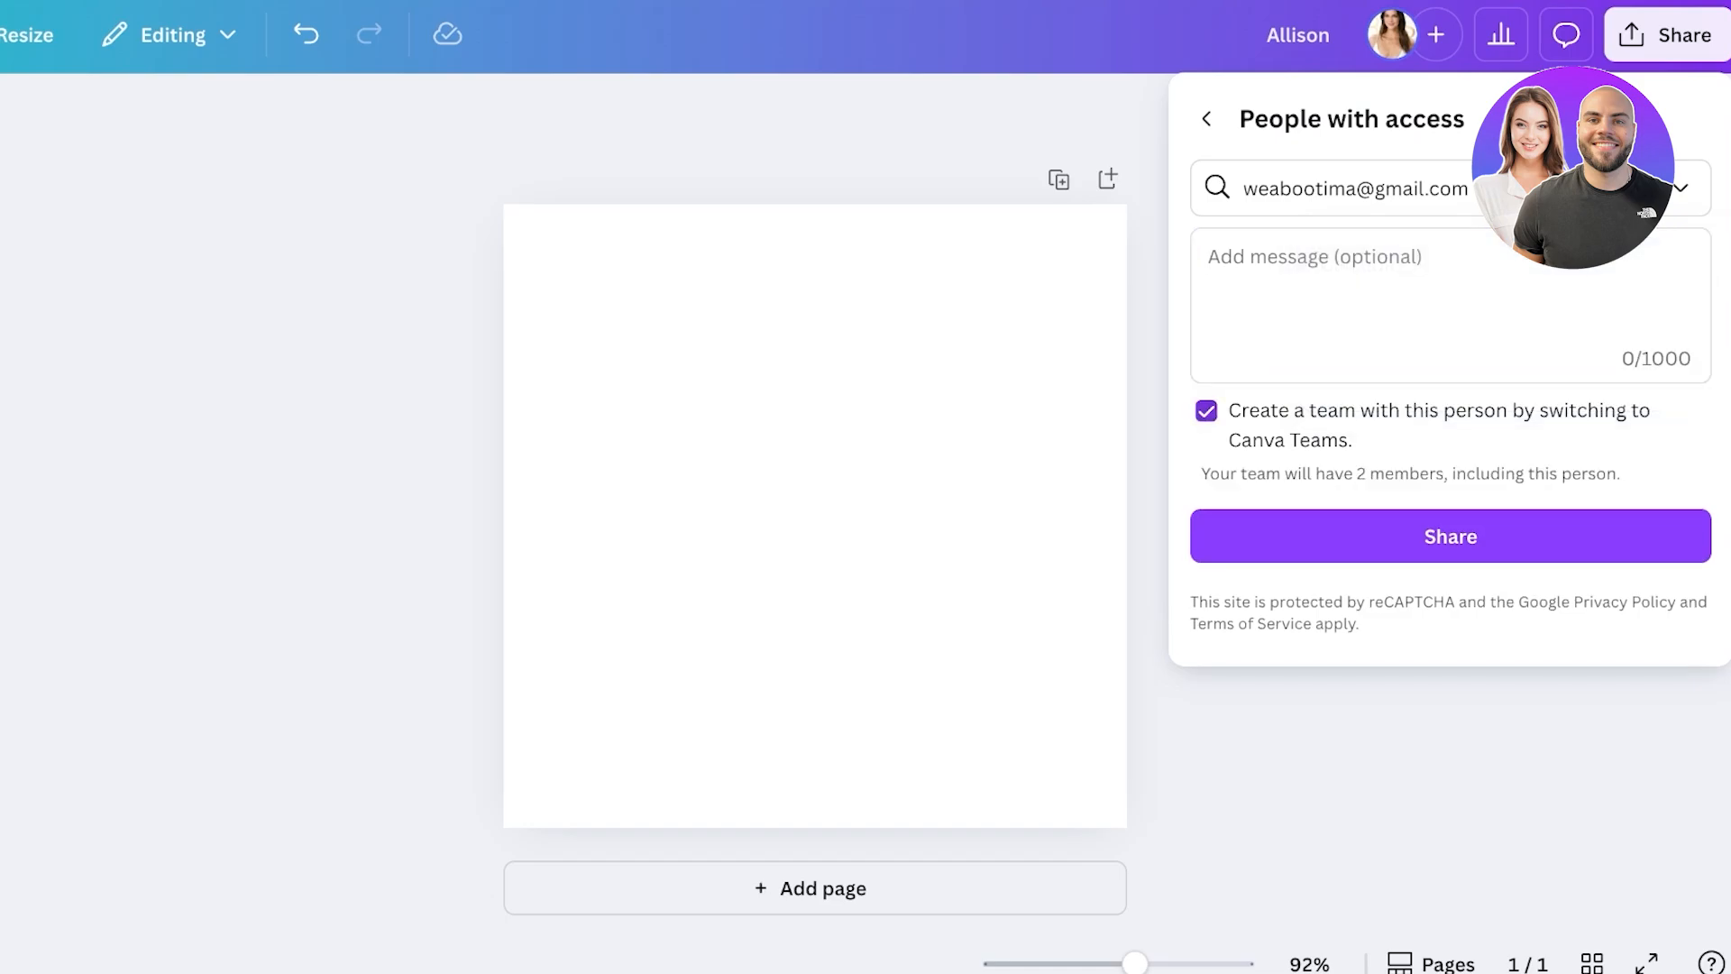
left_click(1205, 411)
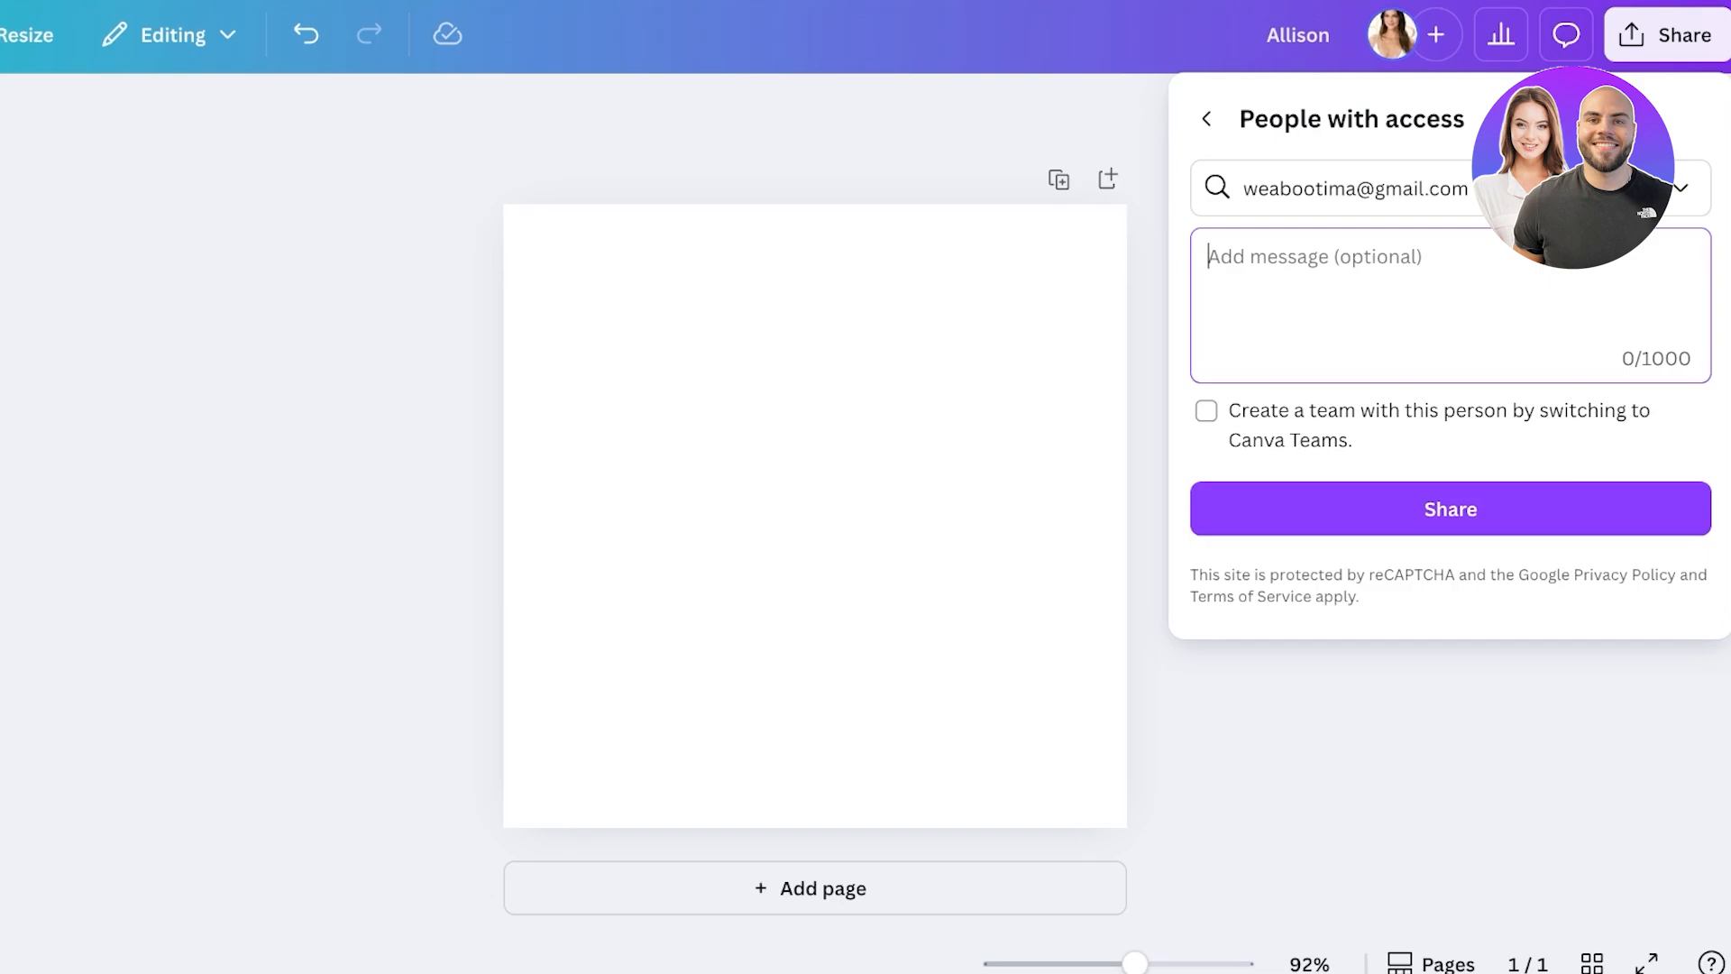
left_click(1449, 509)
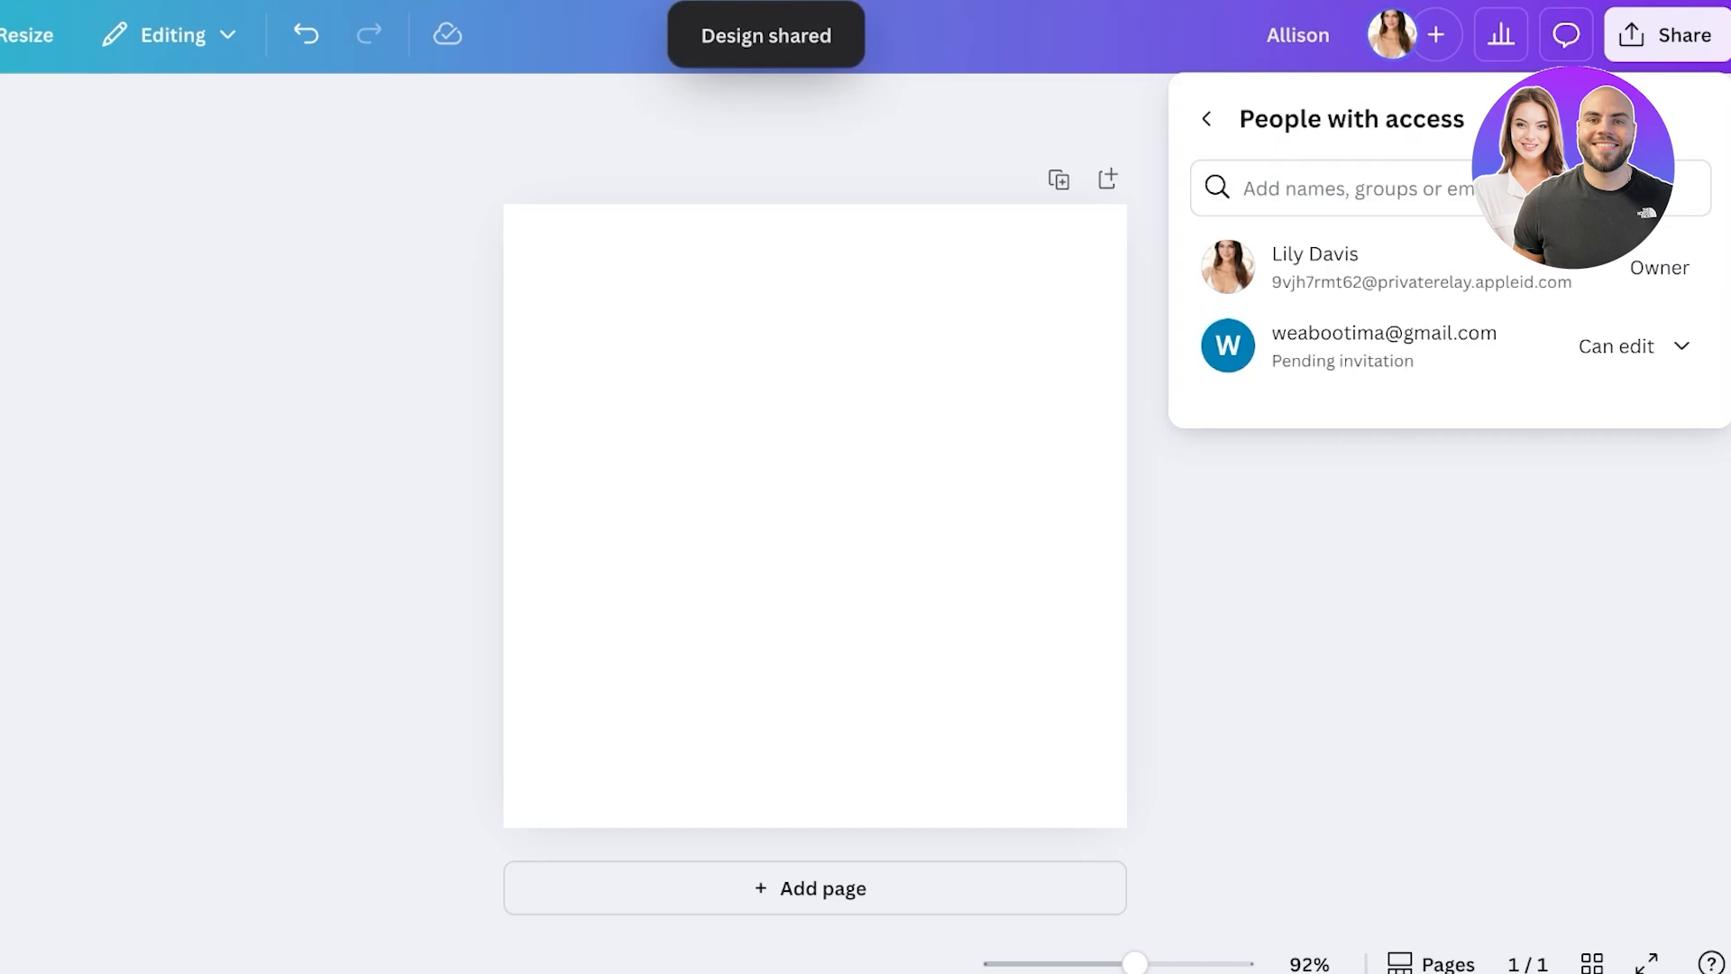
- Close the share list, briefly check Analytics and Comments, then select the blank page
key("Escape")
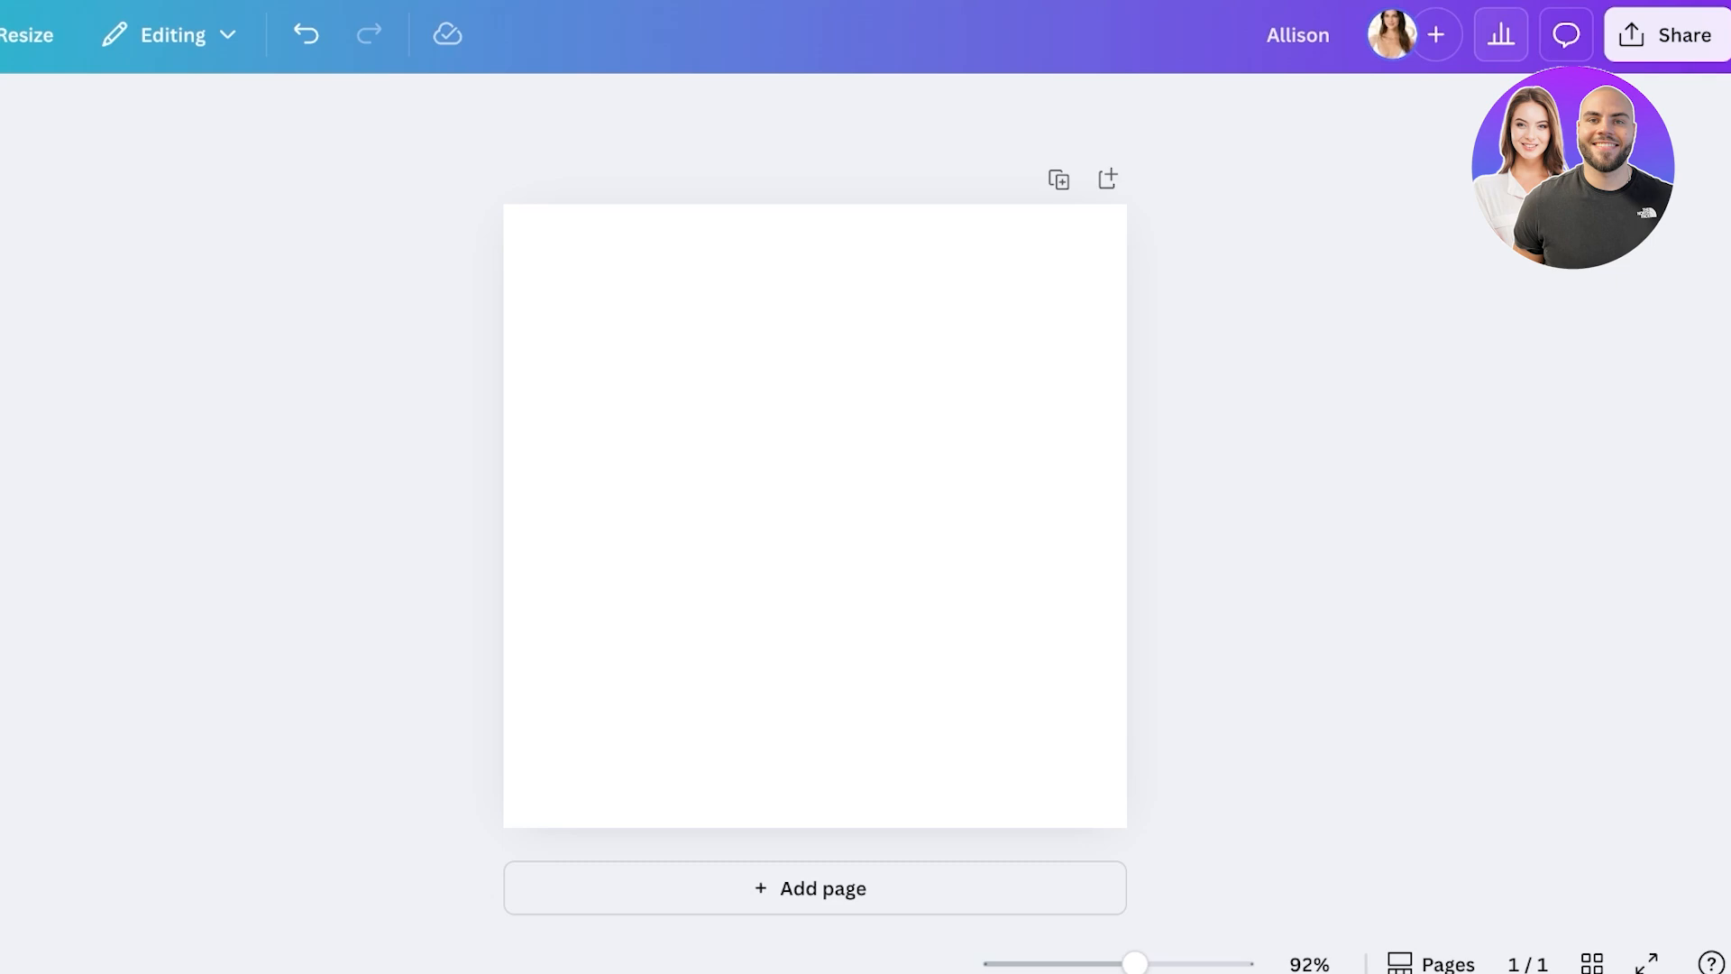
left_click(1500, 34)
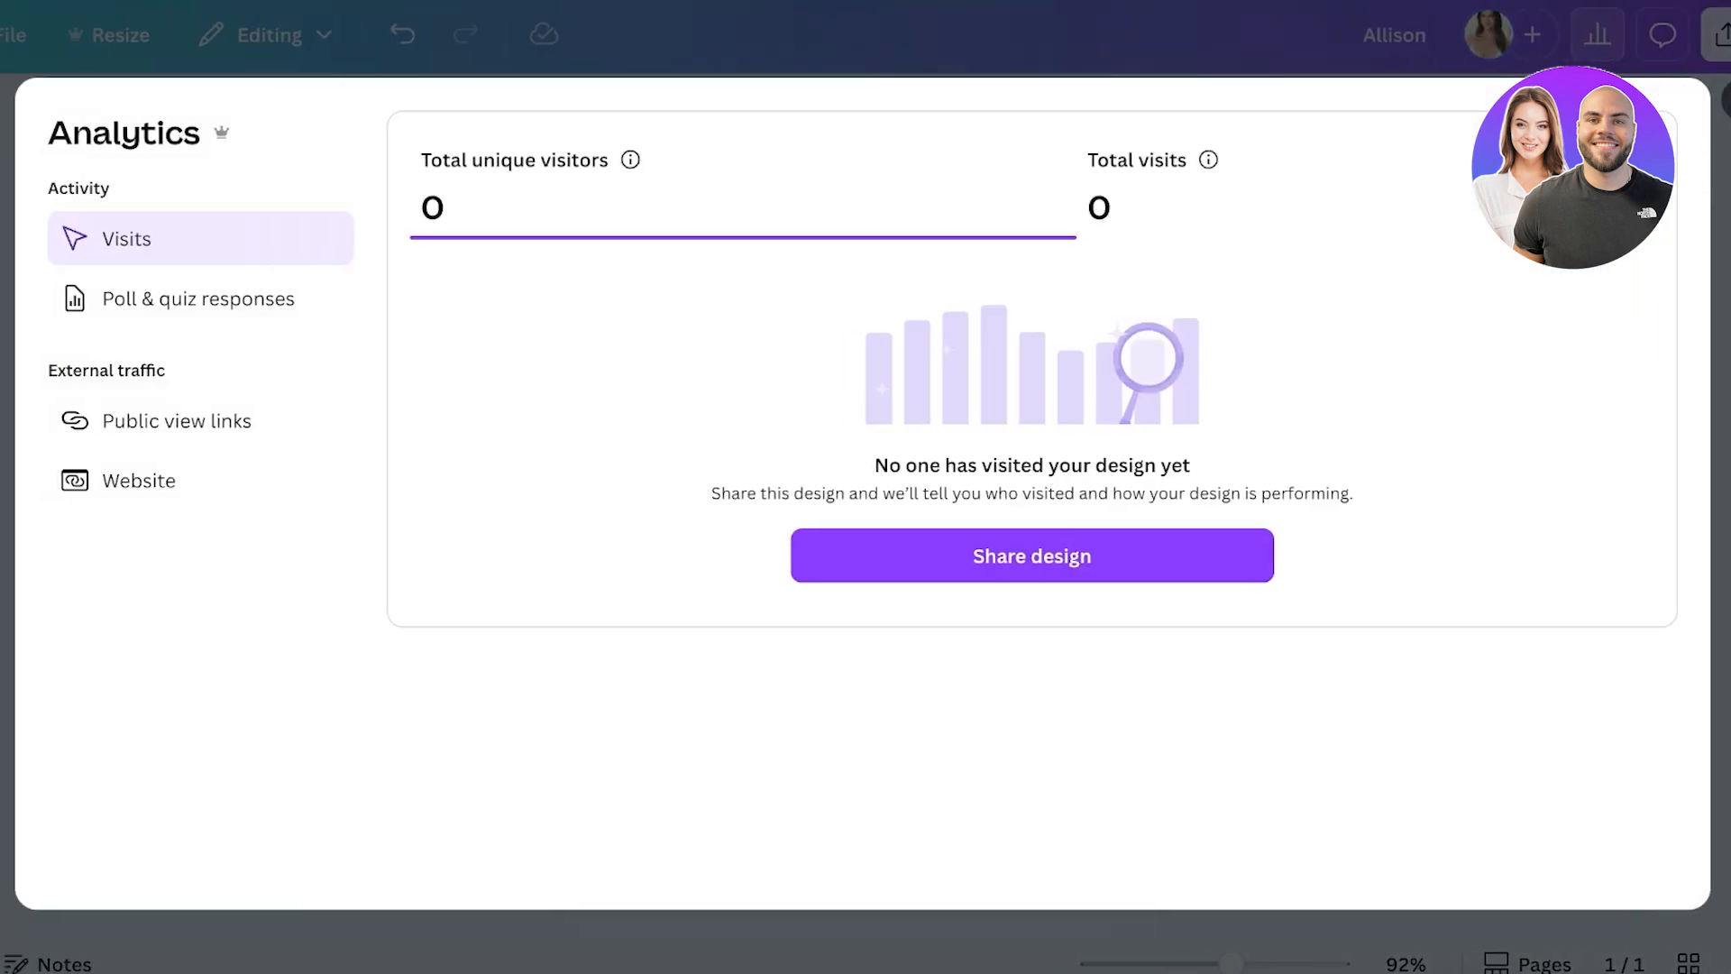
key("Escape")
left_click(1661, 35)
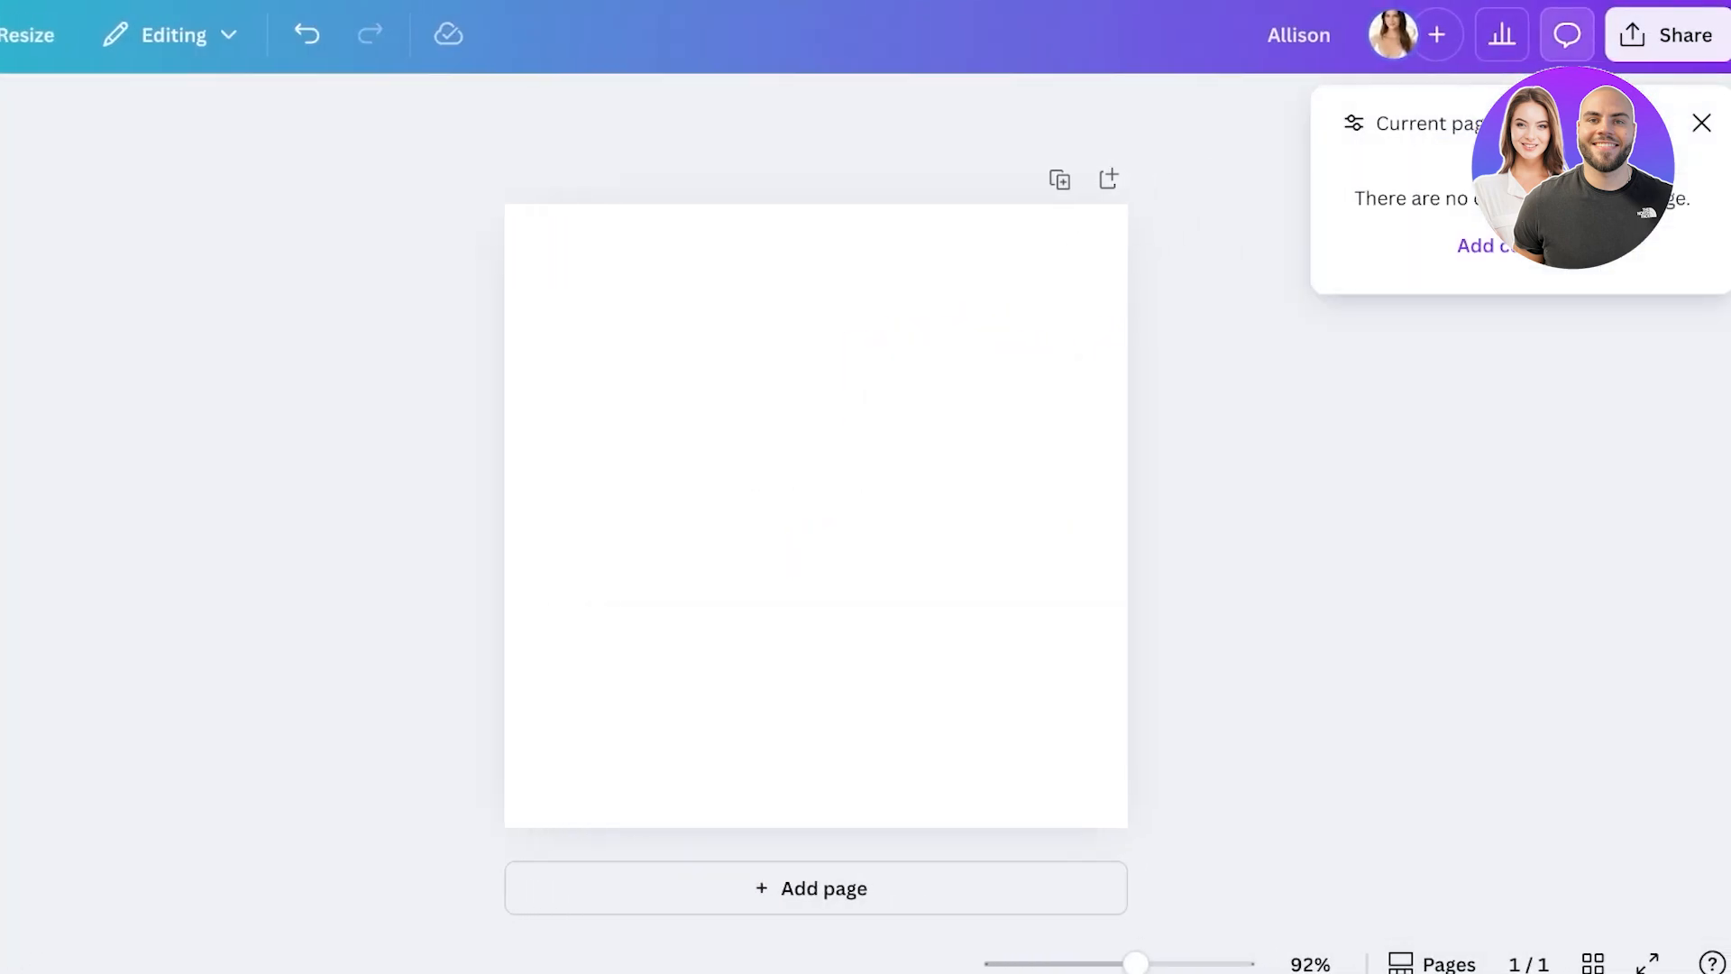
key("Escape")
left_click(1666, 34)
key("Escape")
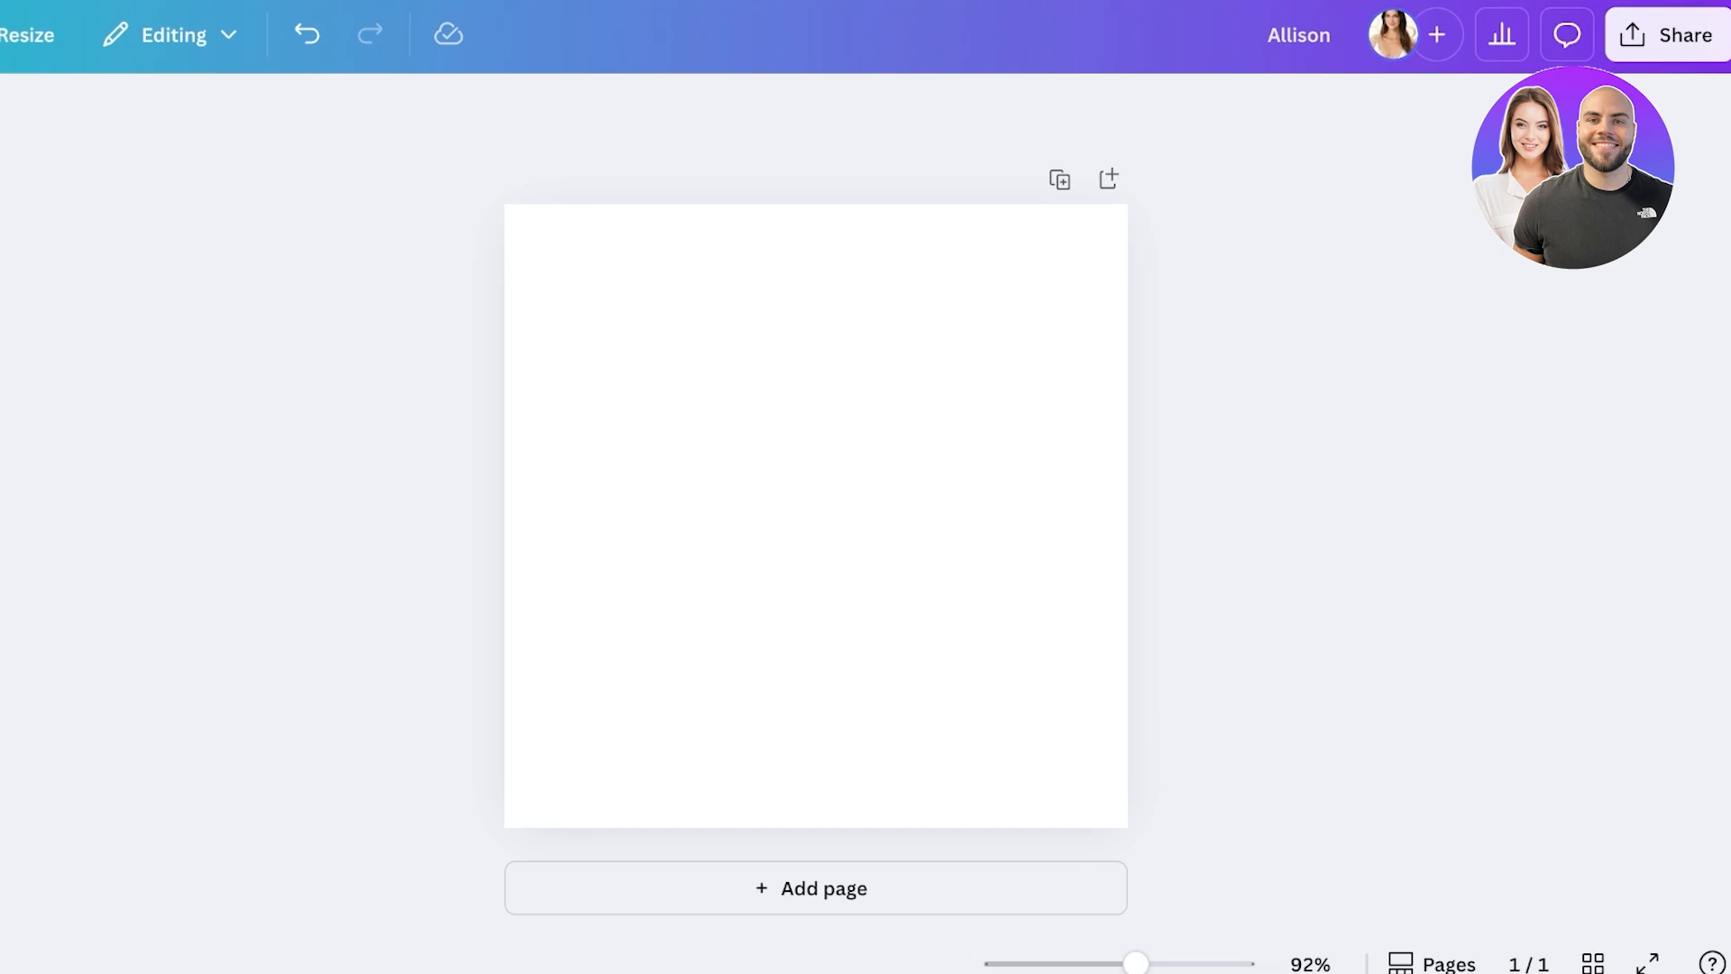
left_click(814, 515)
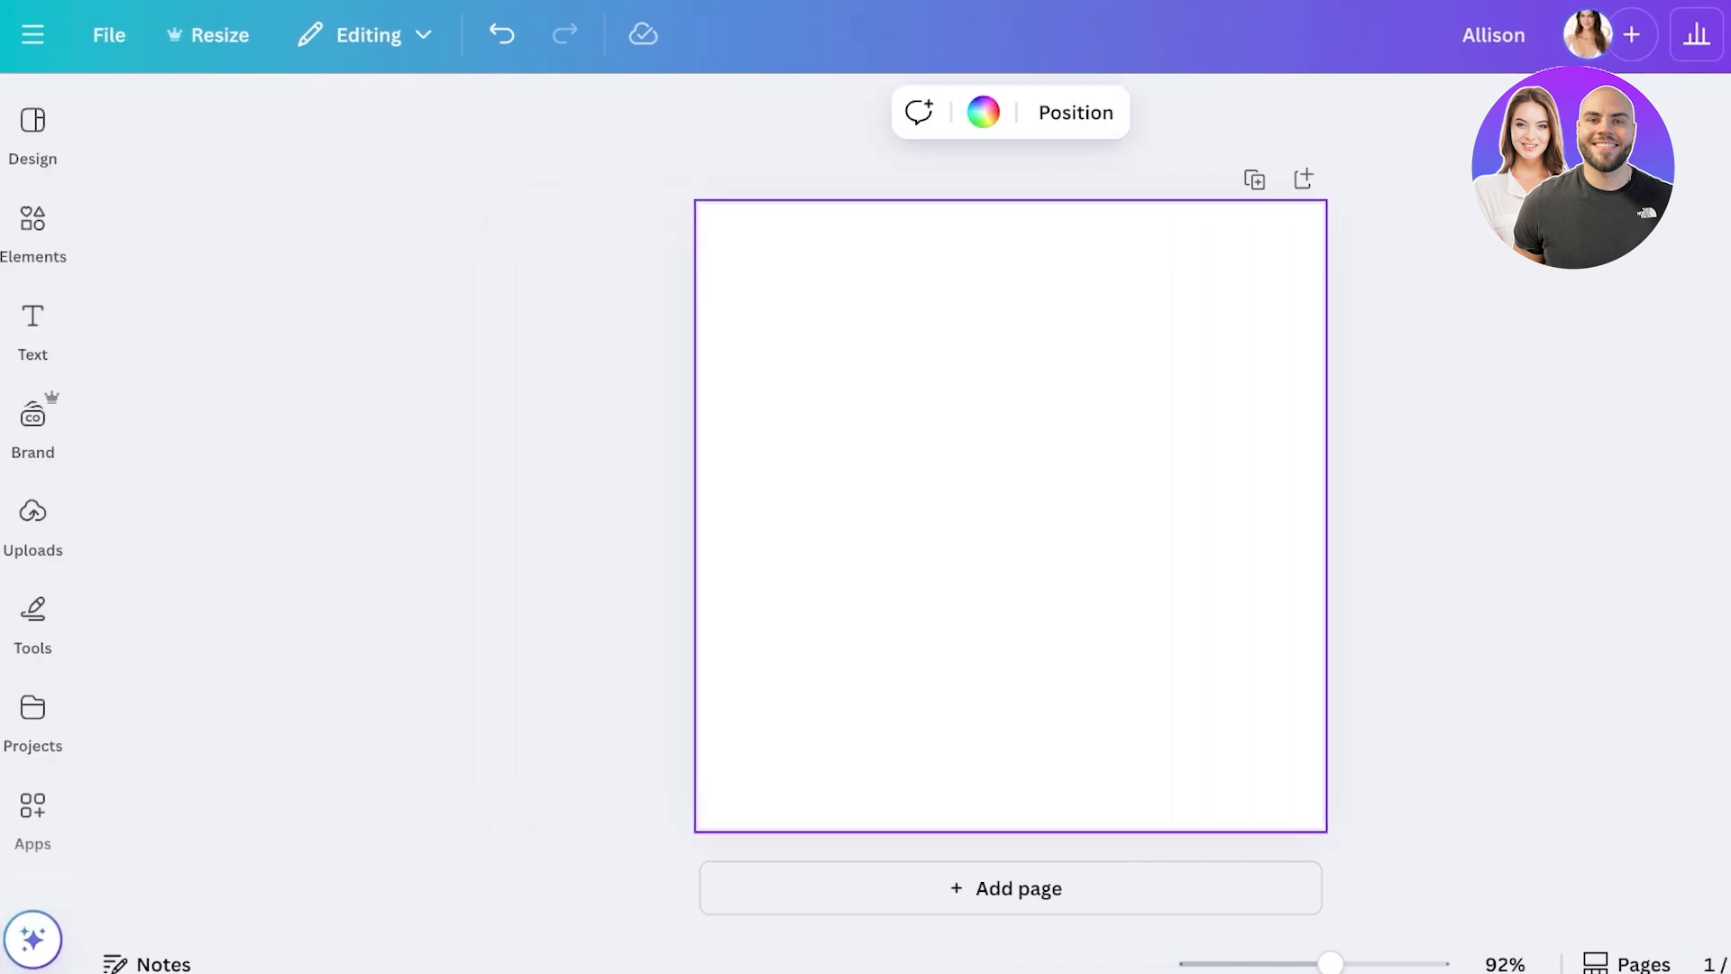
- Open the page background colours and look through the brand kits without switching
left_click(983, 112)
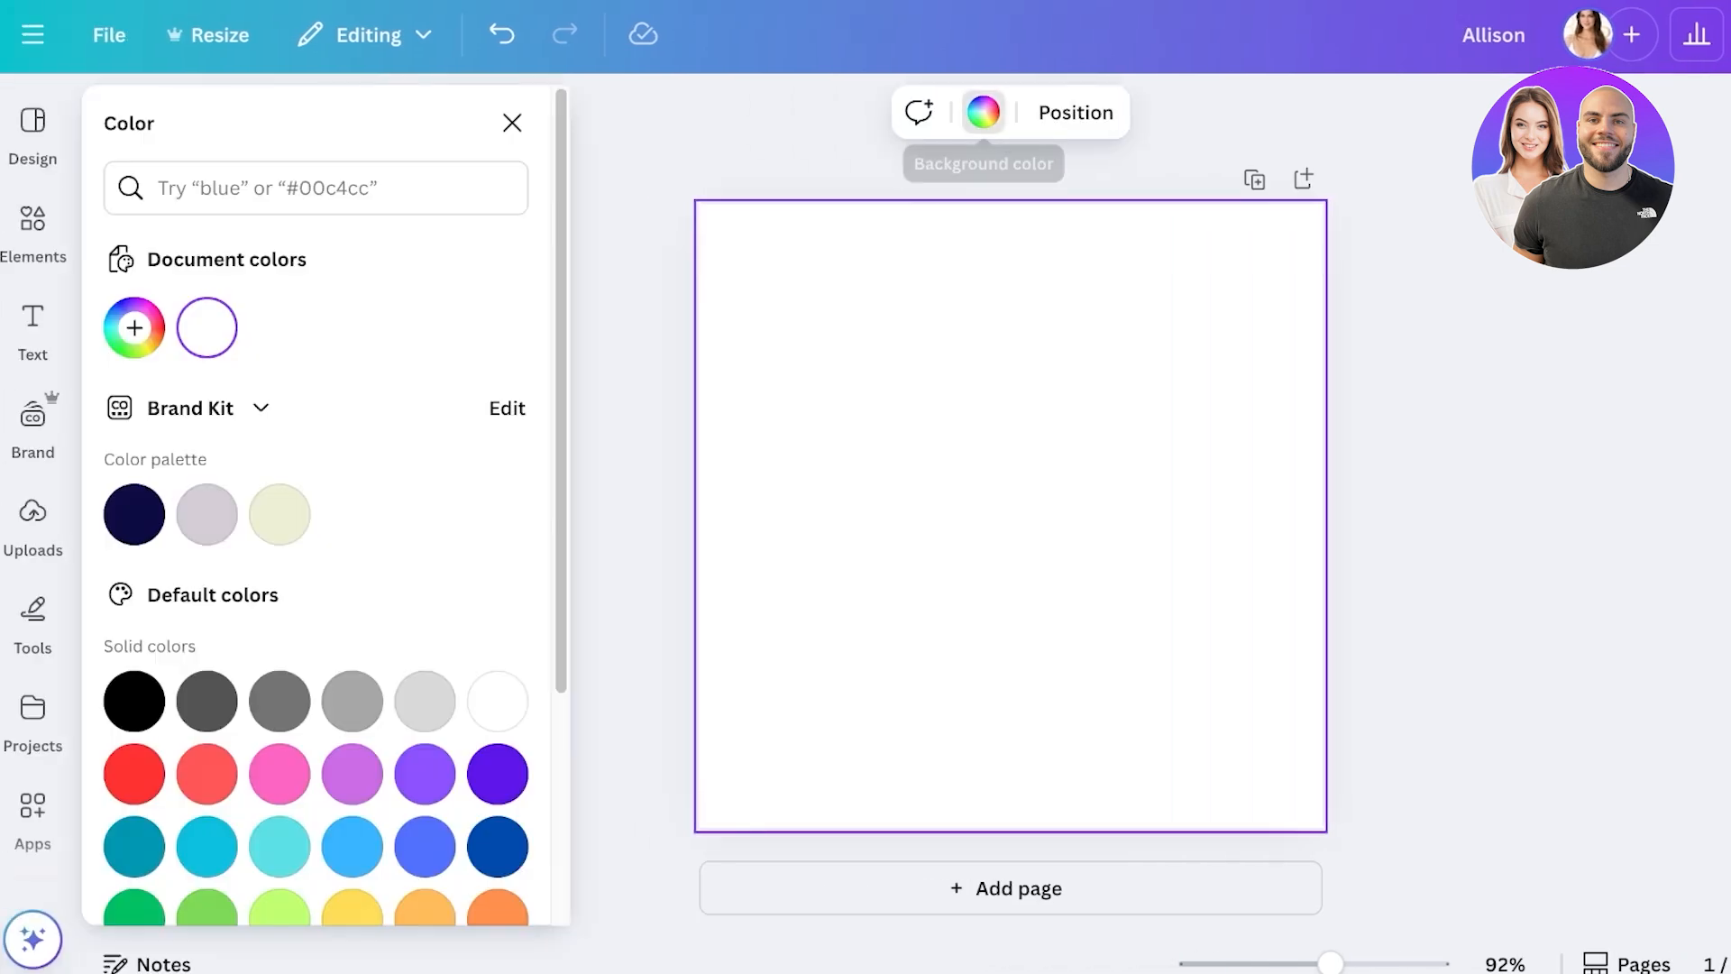
left_click(207, 407)
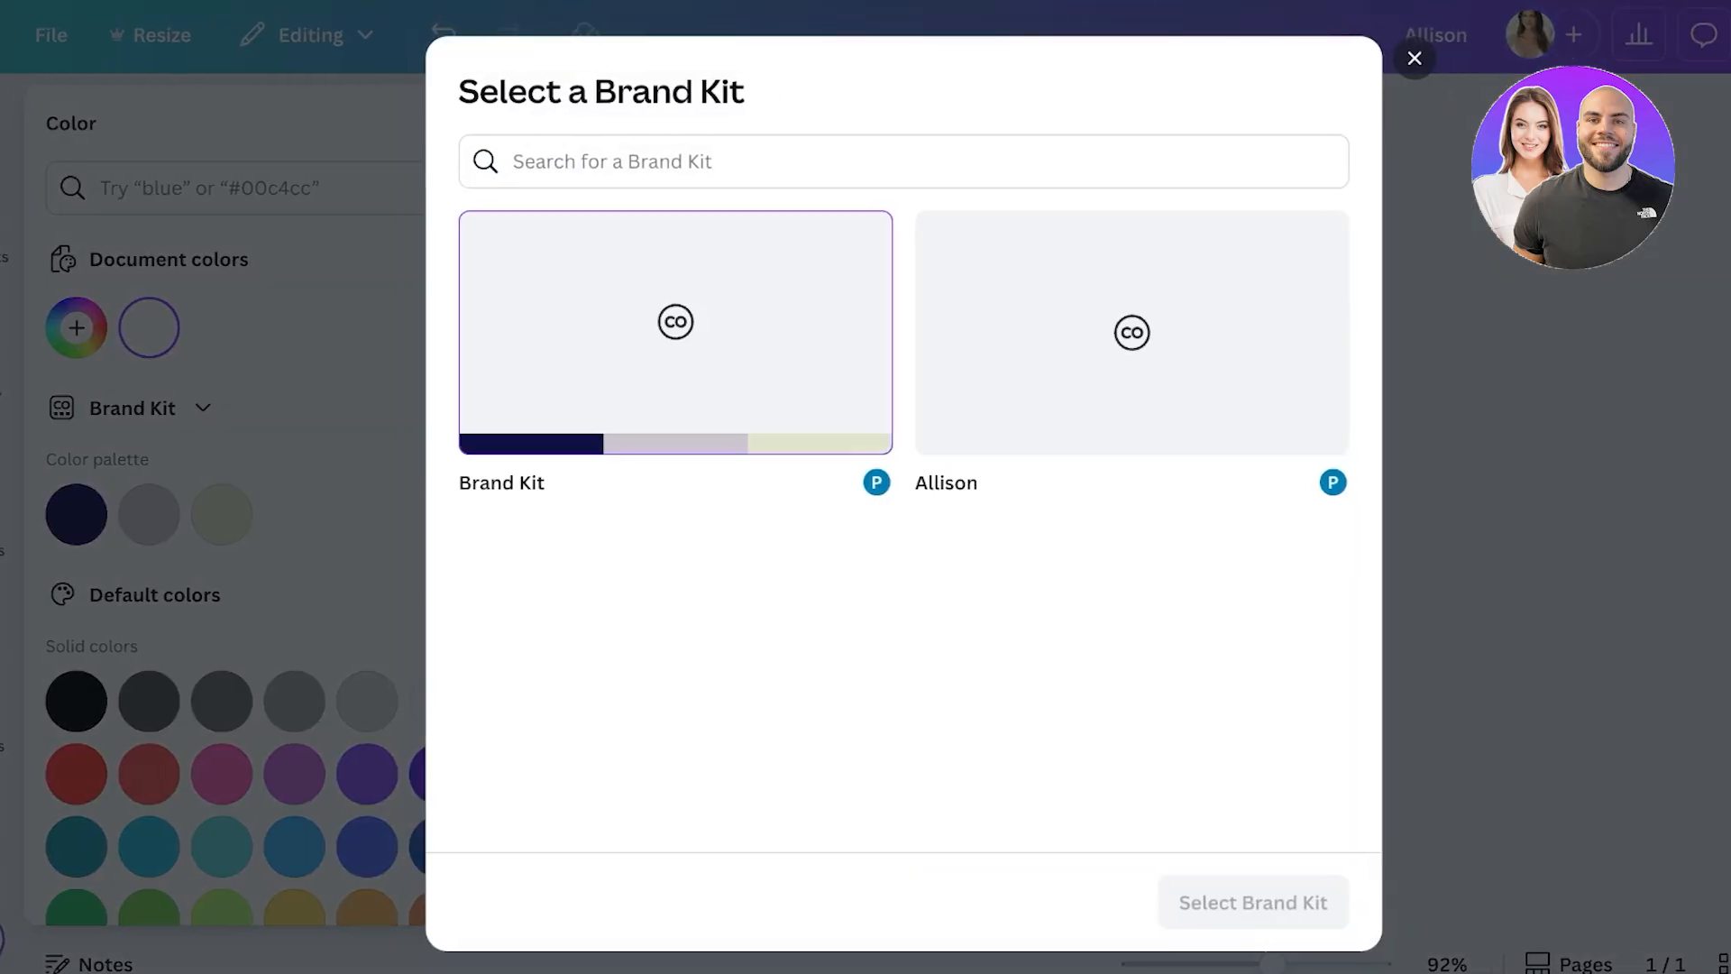
left_click(1098, 331)
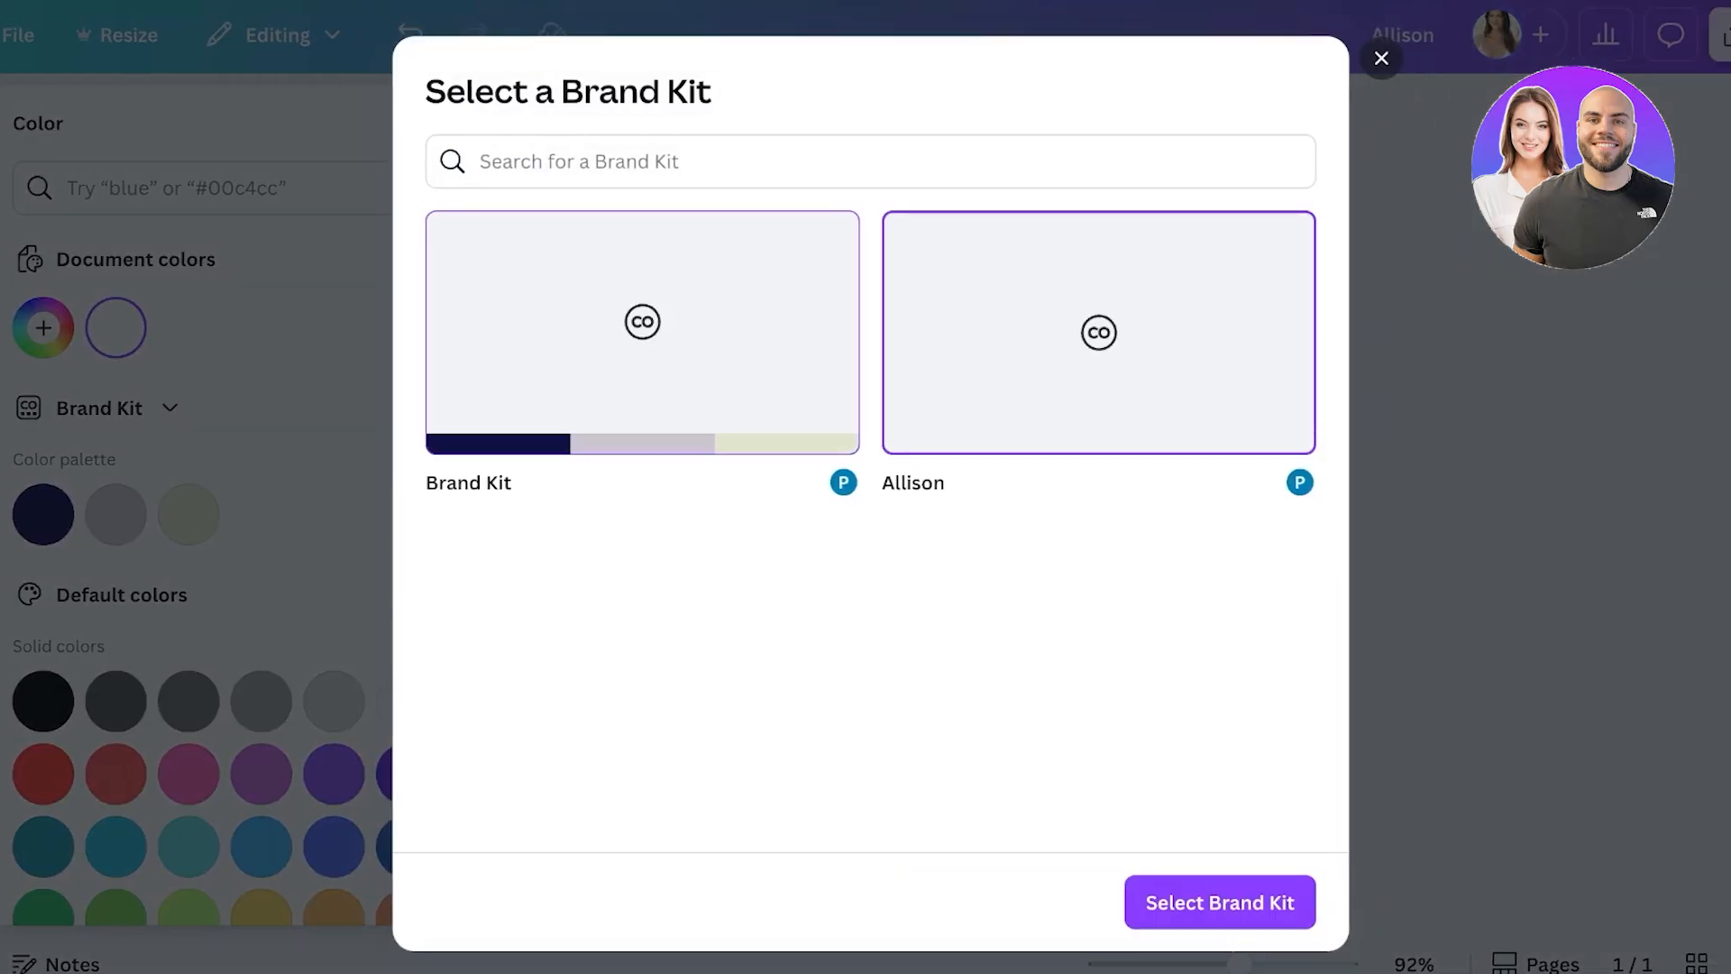
key("Escape")
scroll(226, 540, "down", 3)
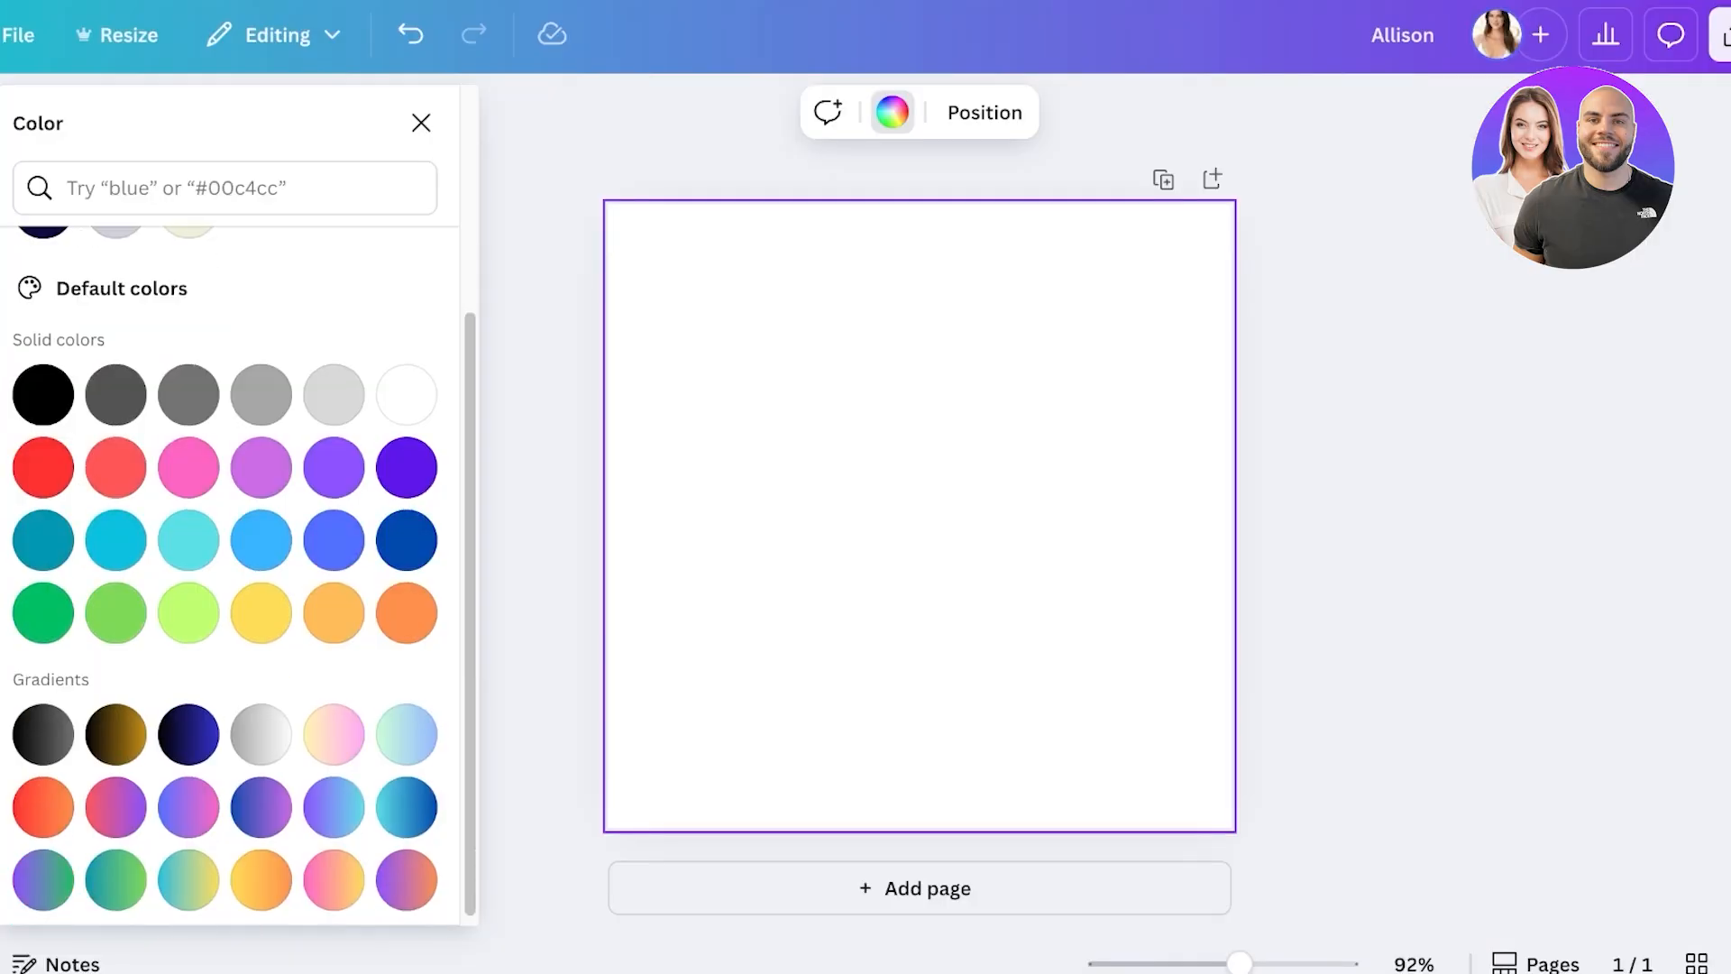
scroll(226, 541, "up", 3)
- Set the page background to a new pale pink, #D7B8CB
left_click(43, 328)
left_click_drag(36, 458, 87, 480)
left_click(369, 627)
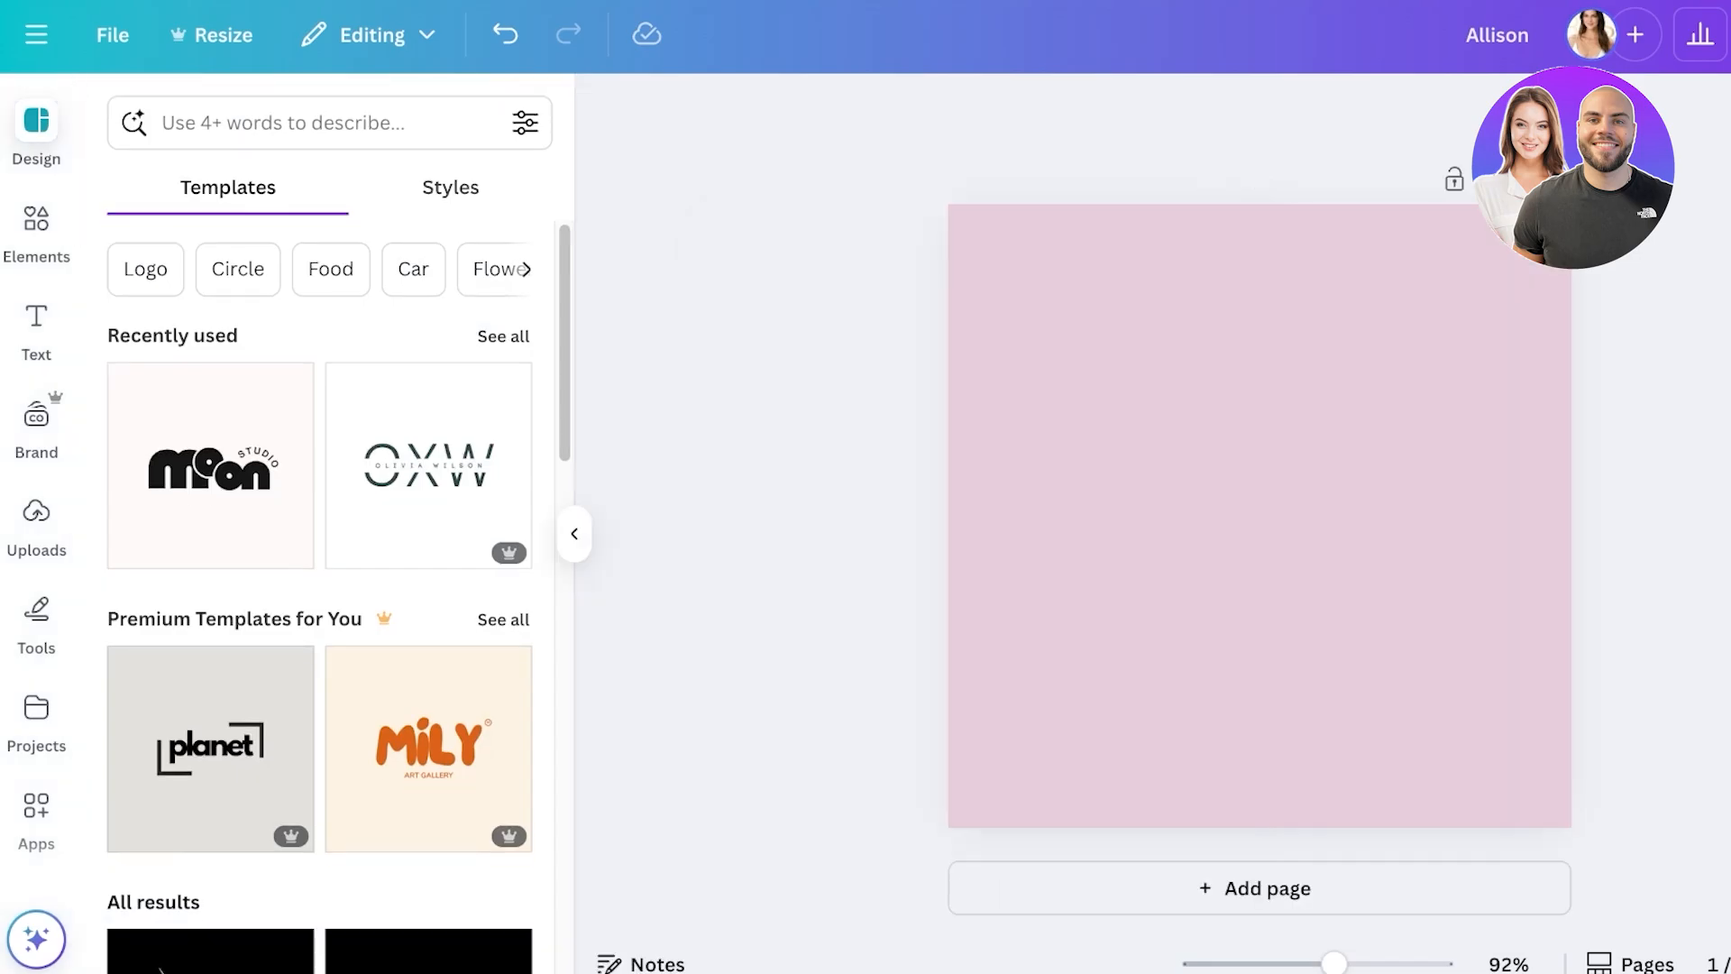
- Browse the design Styles and Templates, then bring up the Elements library
left_click(450, 187)
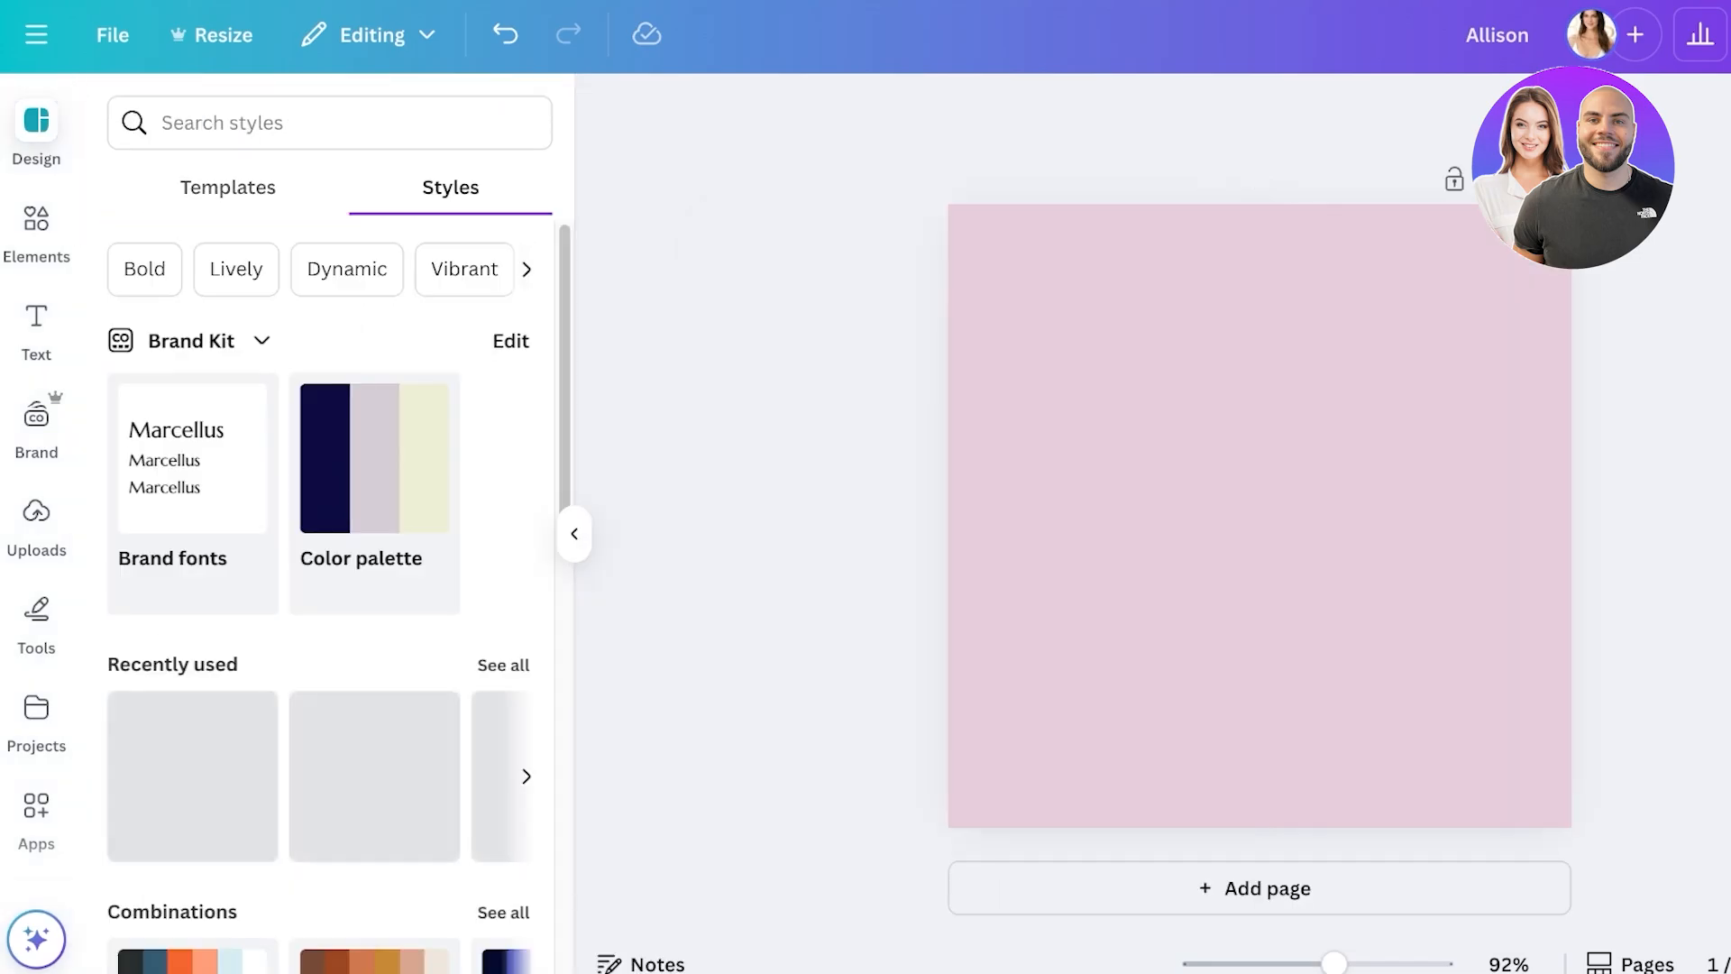
scroll(329, 595, "down", 1)
scroll(329, 586, "down", 10)
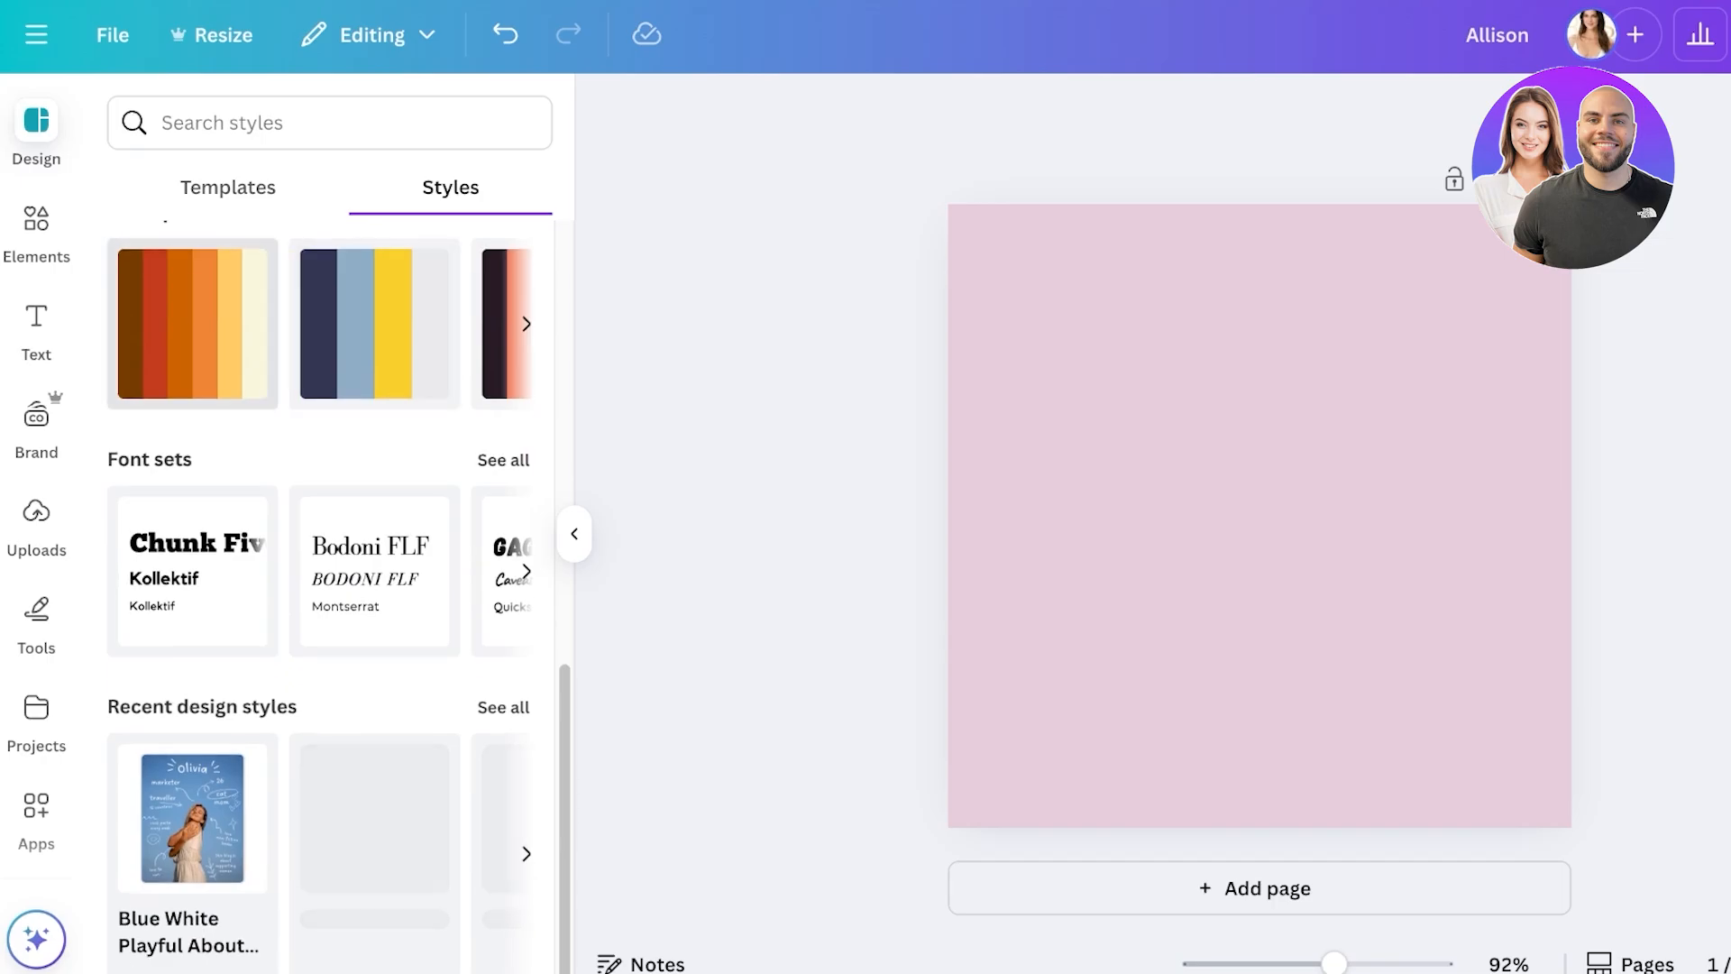
scroll(329, 586, "up", 3)
left_click(227, 187)
scroll(210, 316, "down", 3)
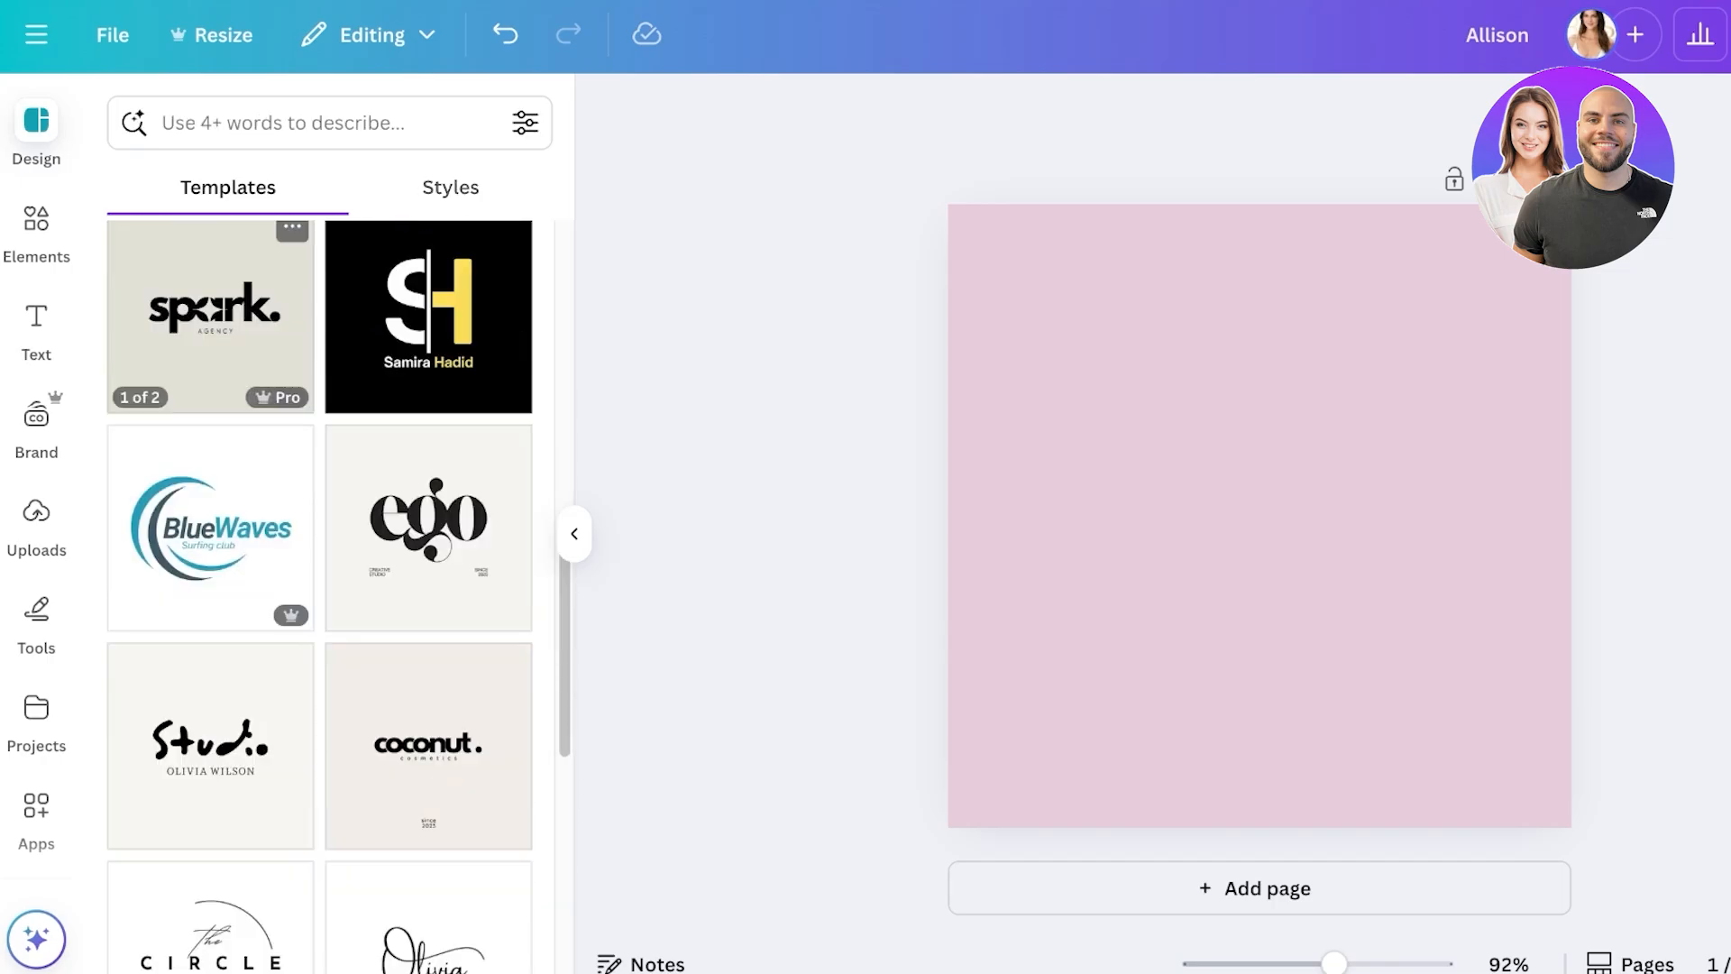
scroll(428, 451, "down", 9)
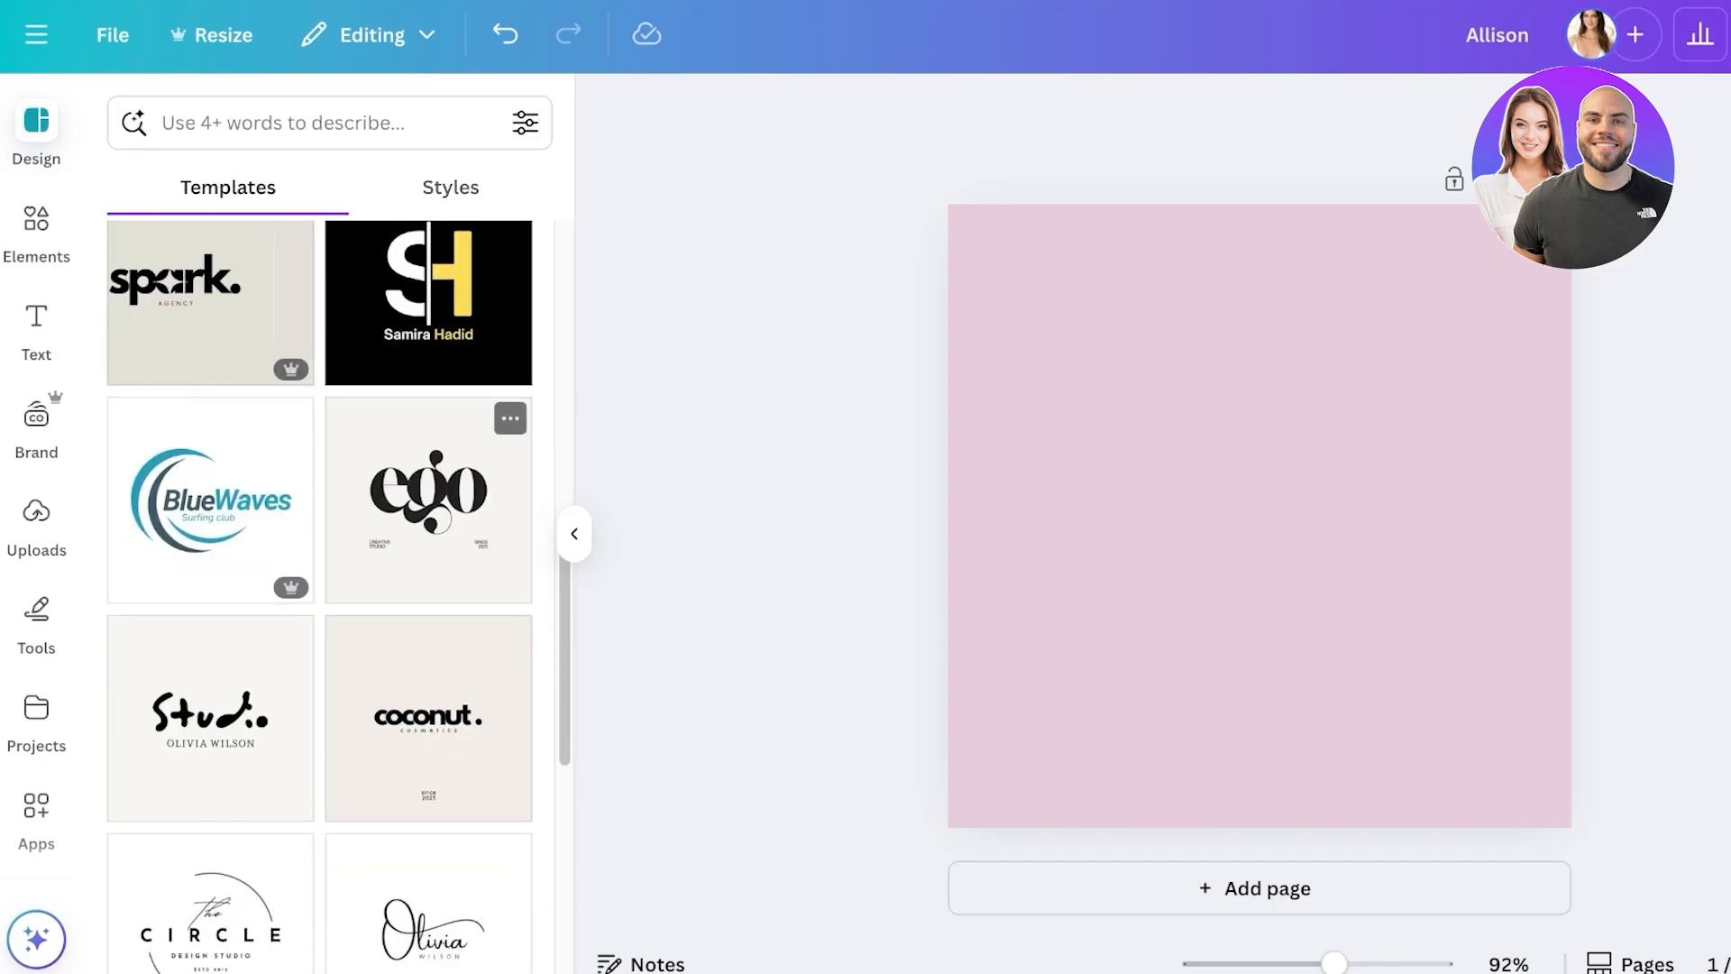
scroll(429, 456, "up", 12)
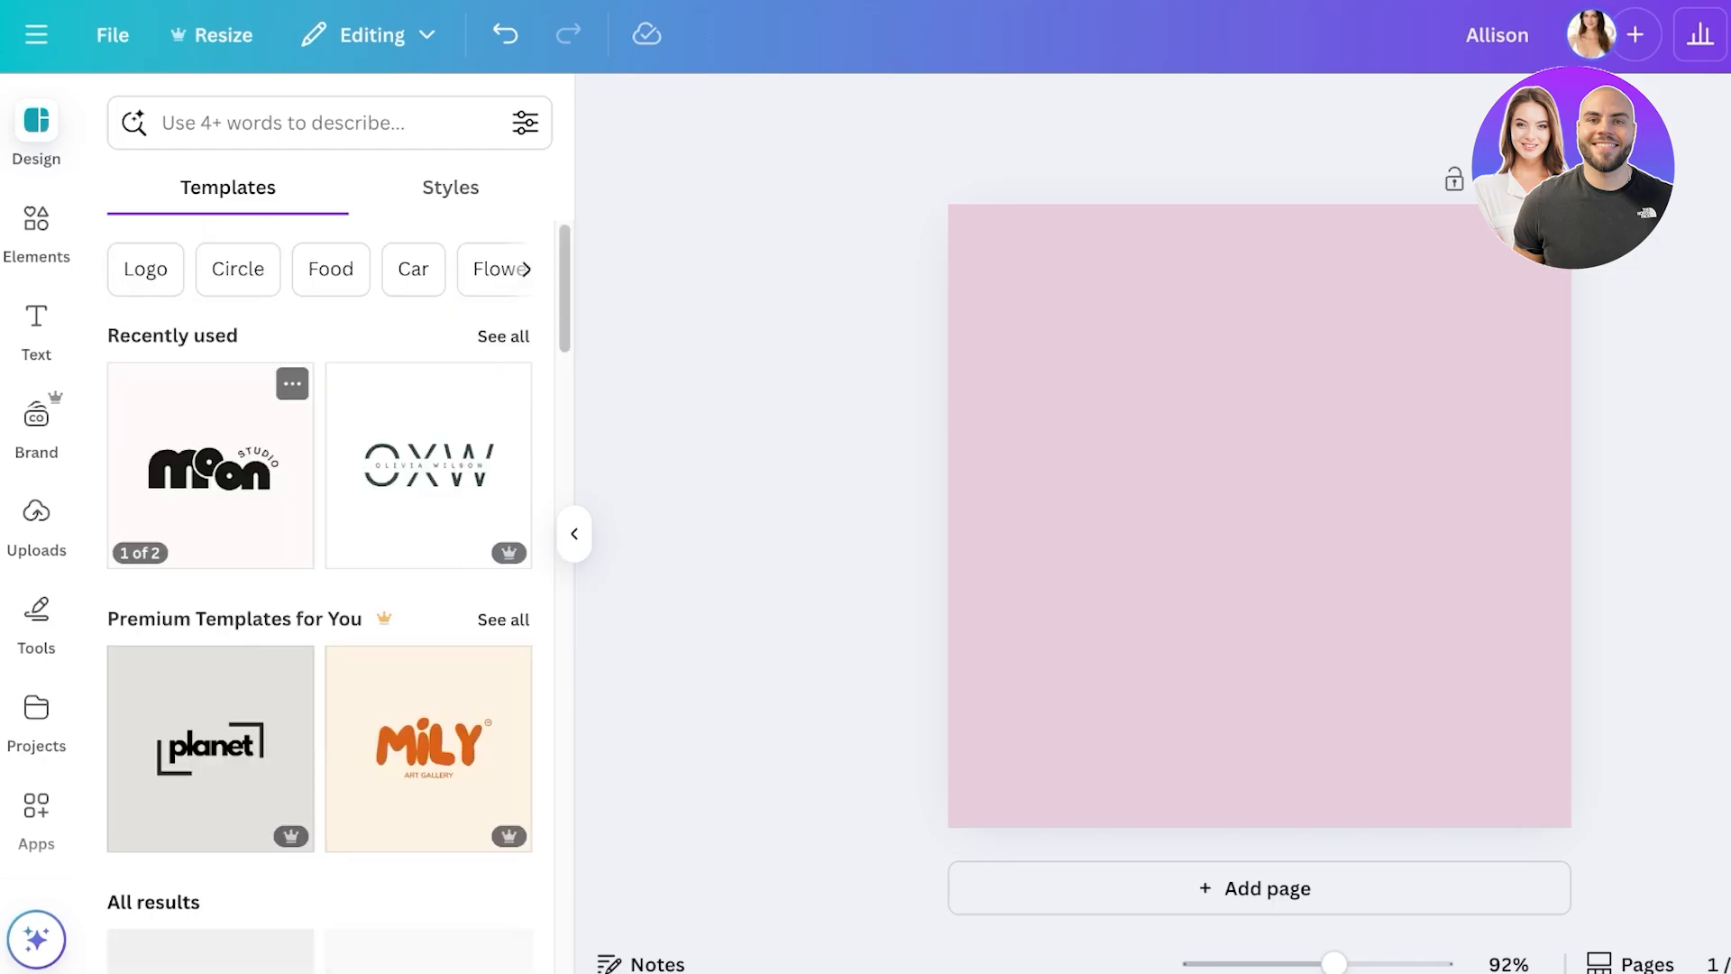
left_click(36, 218)
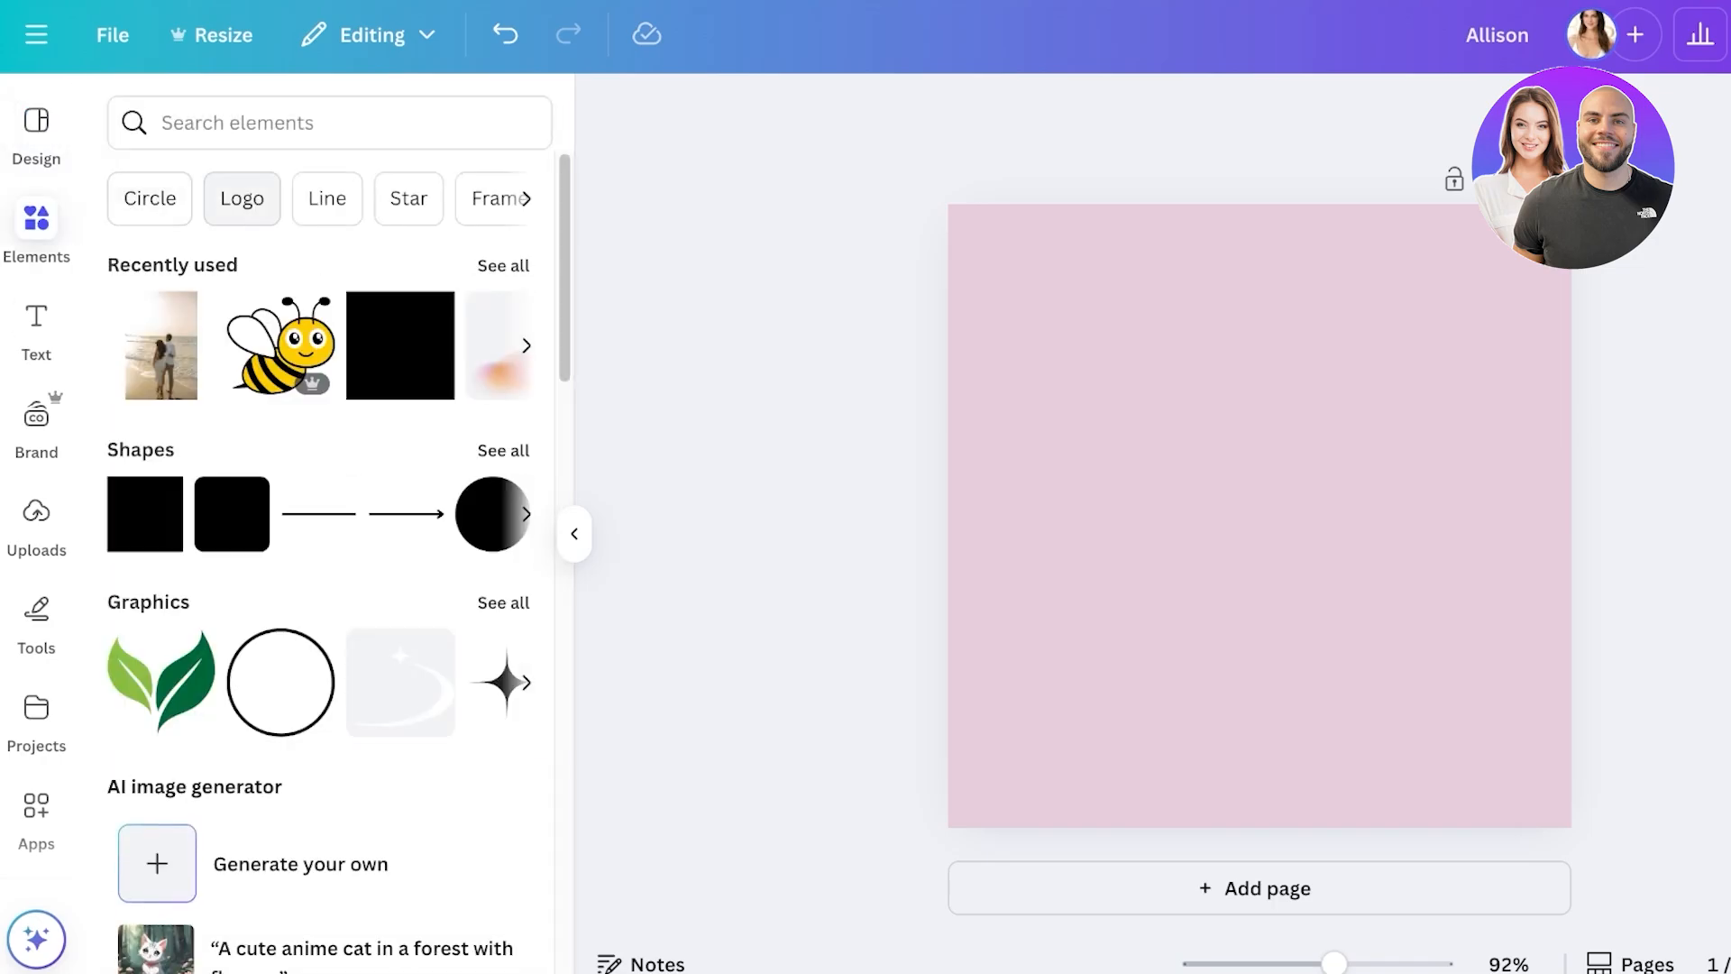
- Focus the Elements search box, then switch to the Text panel
left_click(238, 123)
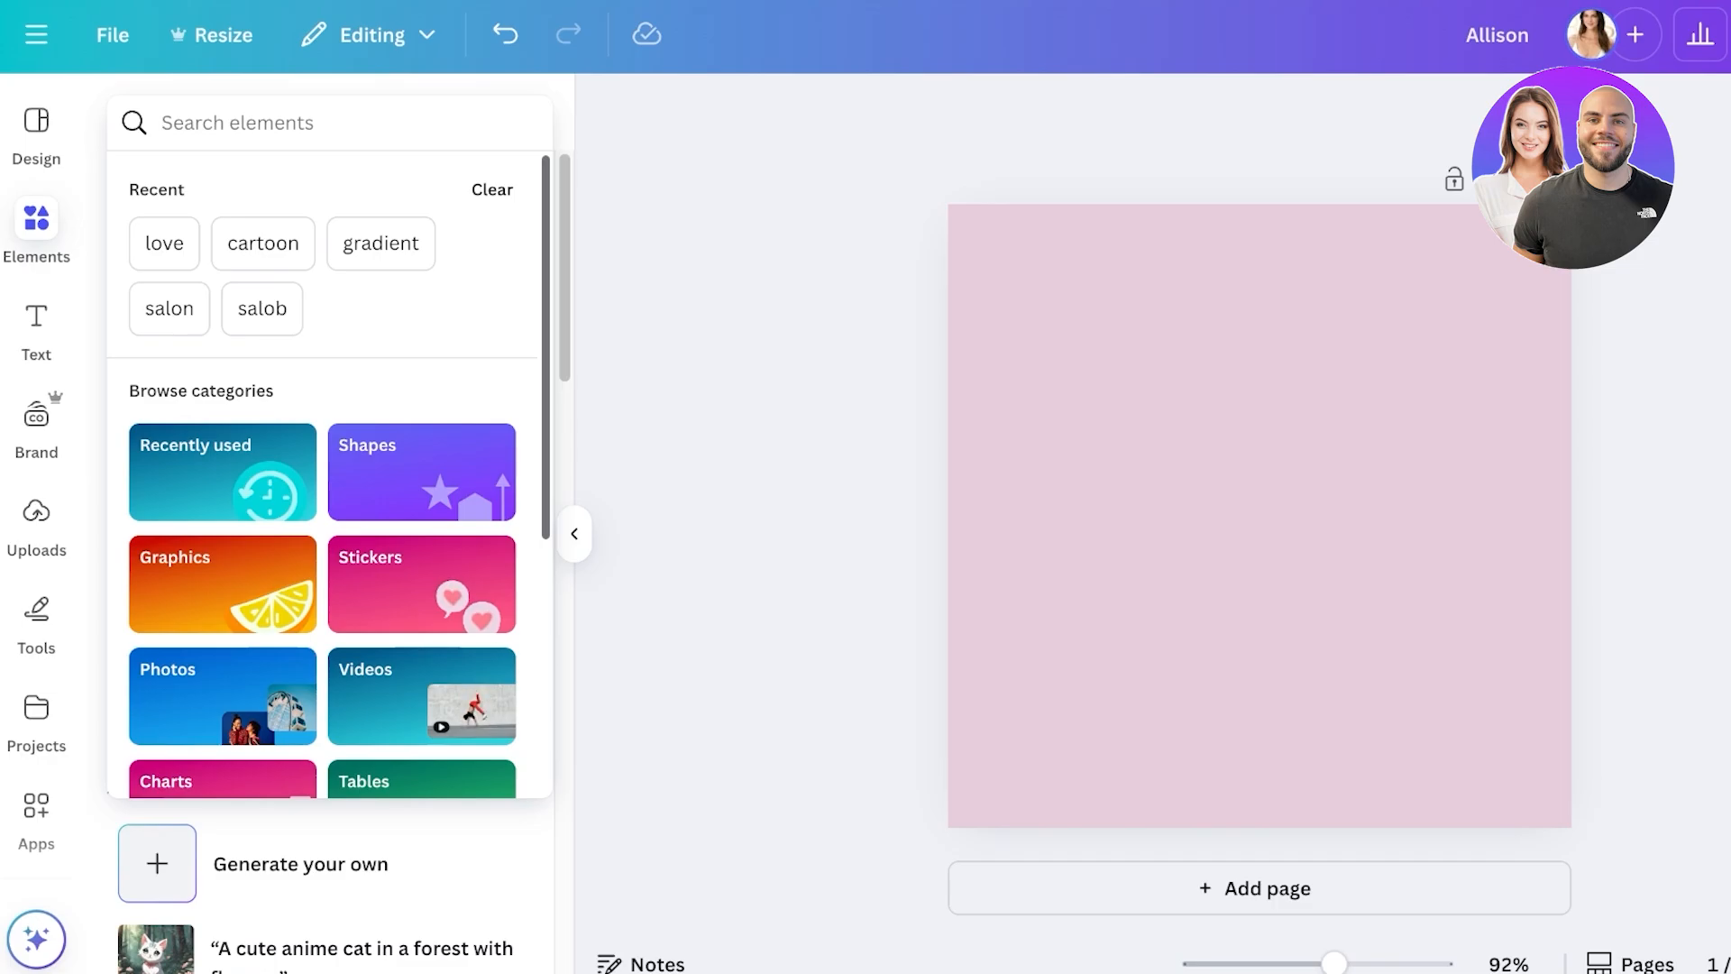
left_click(36, 330)
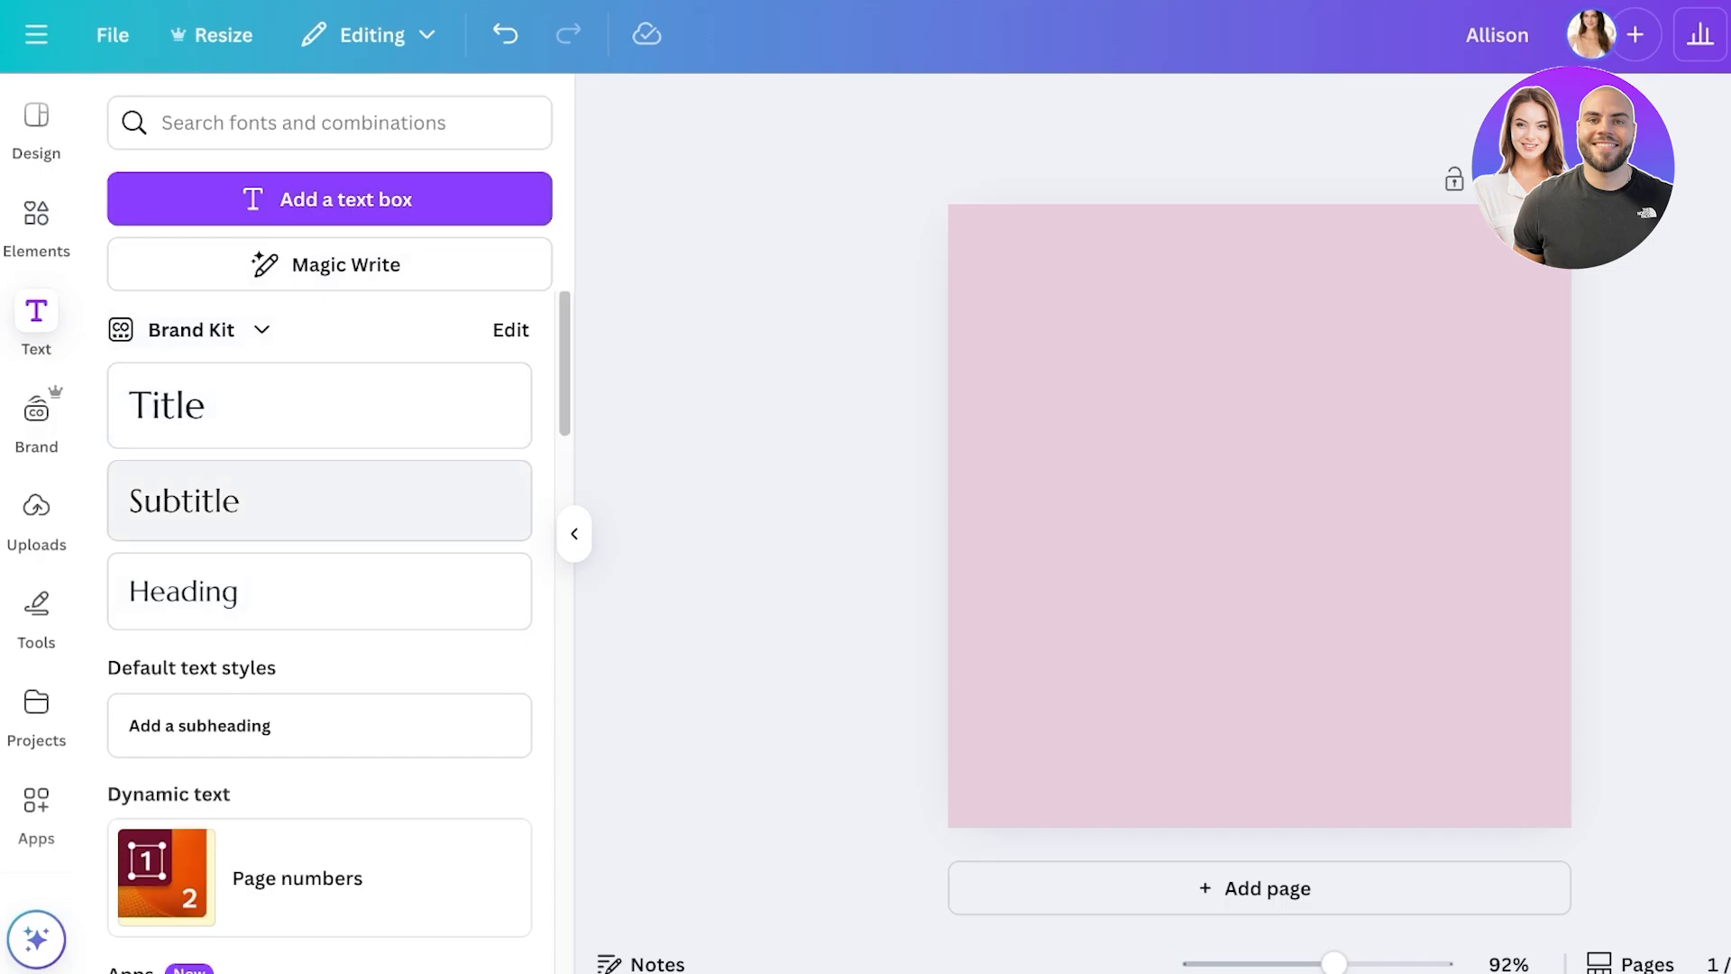
- Scroll through the Text panel's font combinations, then view Brand and the Uploads library
scroll(320, 388, "down", 7)
scroll(320, 541, "down", 2)
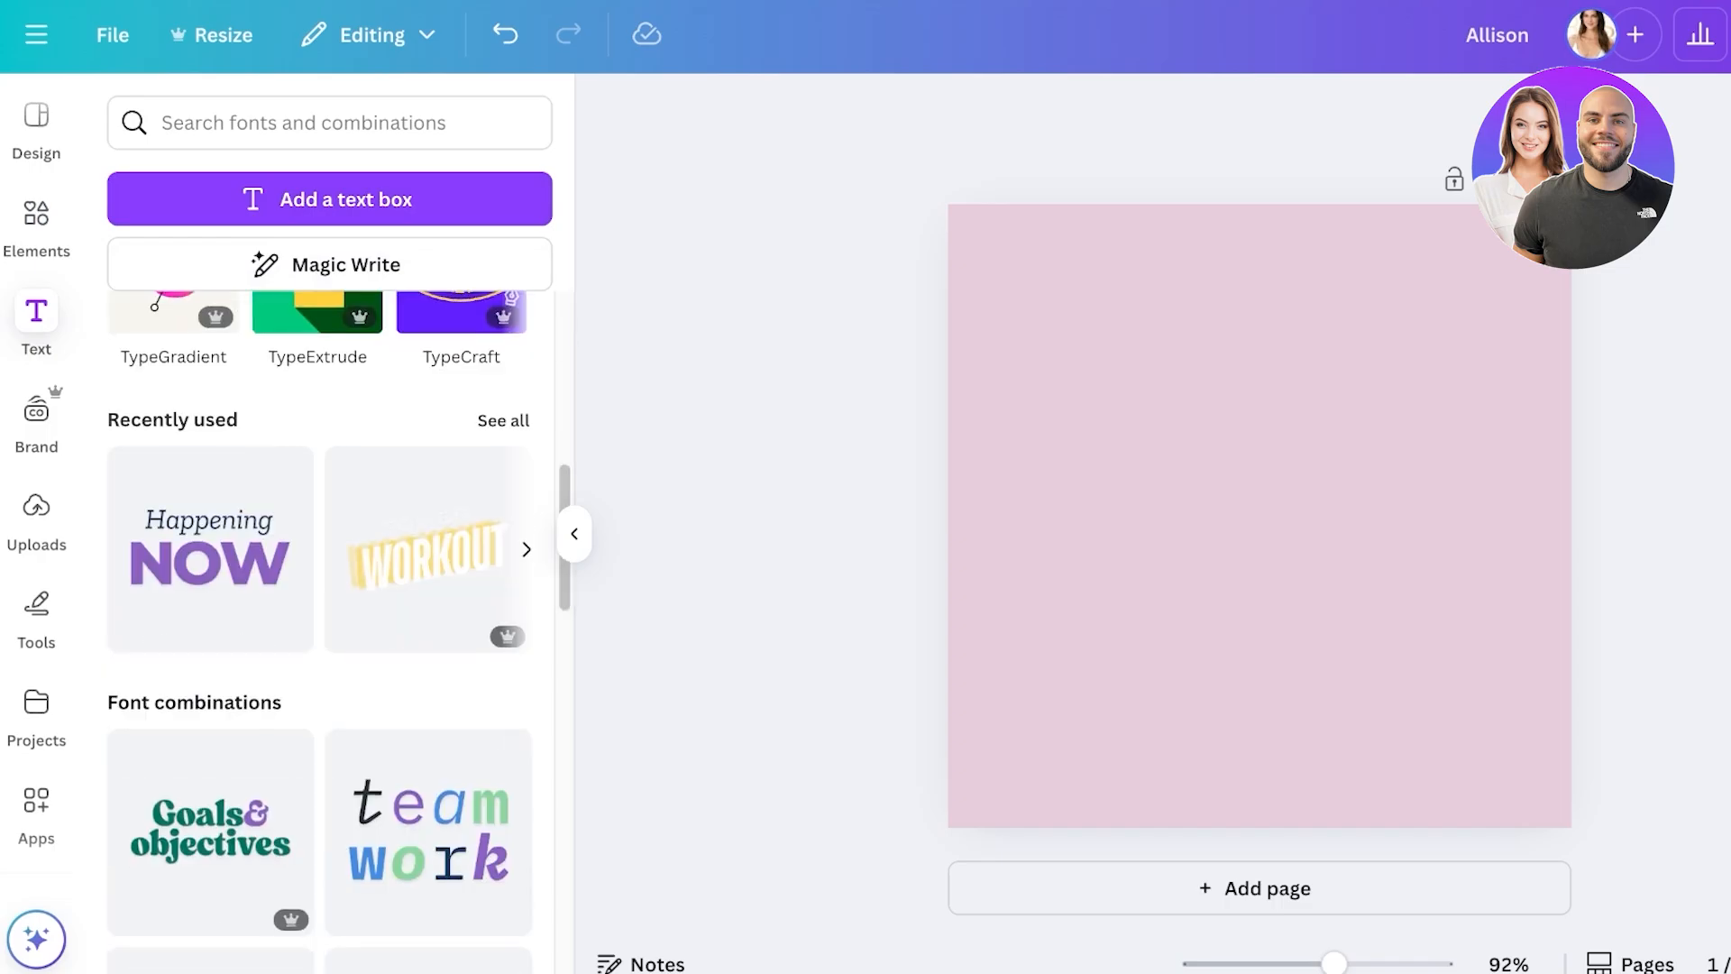
scroll(320, 541, "down", 4)
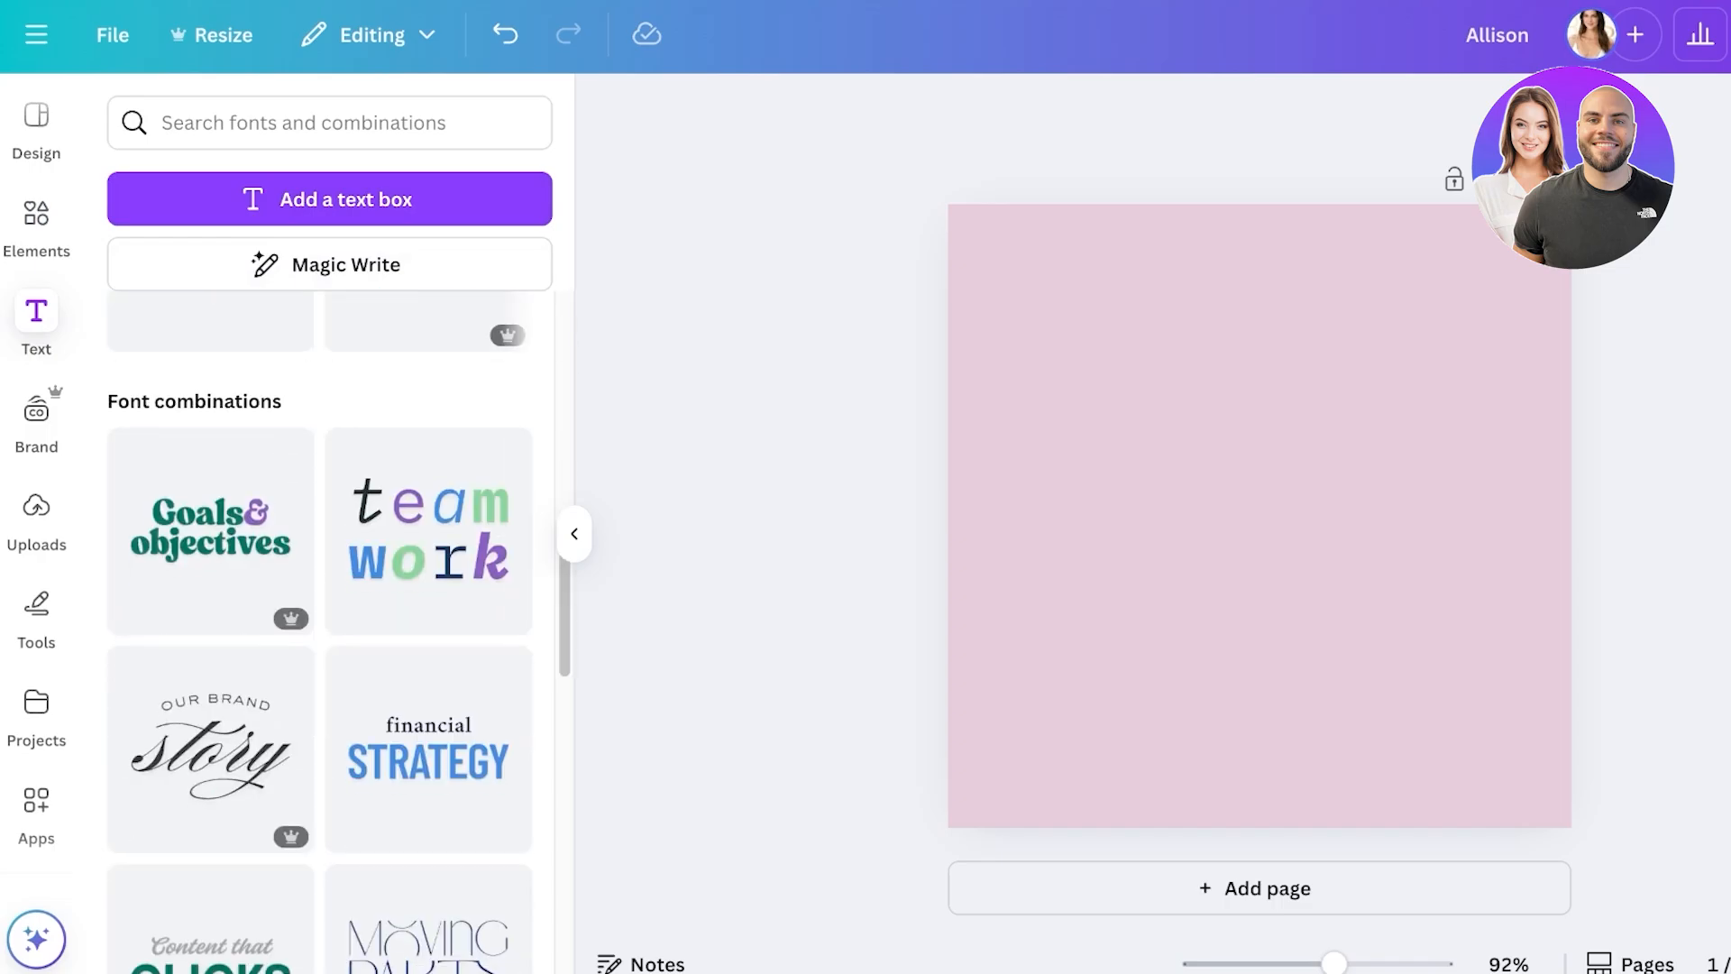
scroll(320, 541, "down", 2)
scroll(320, 540, "down", 5)
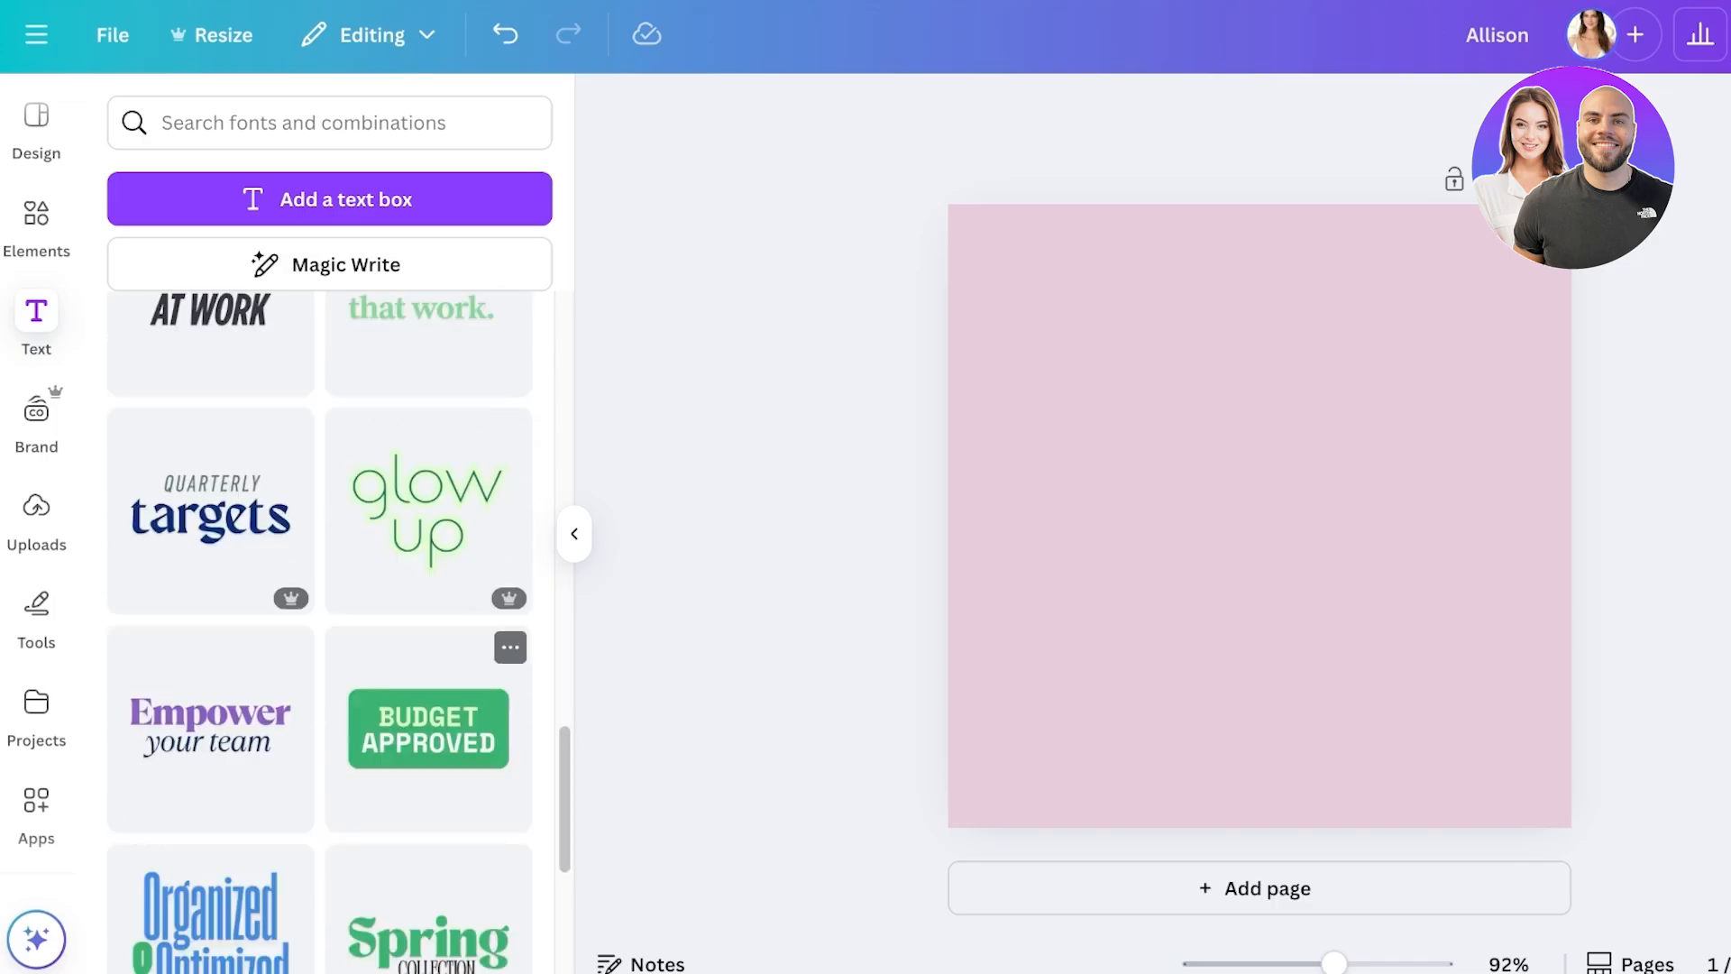
scroll(428, 631, "down", 18)
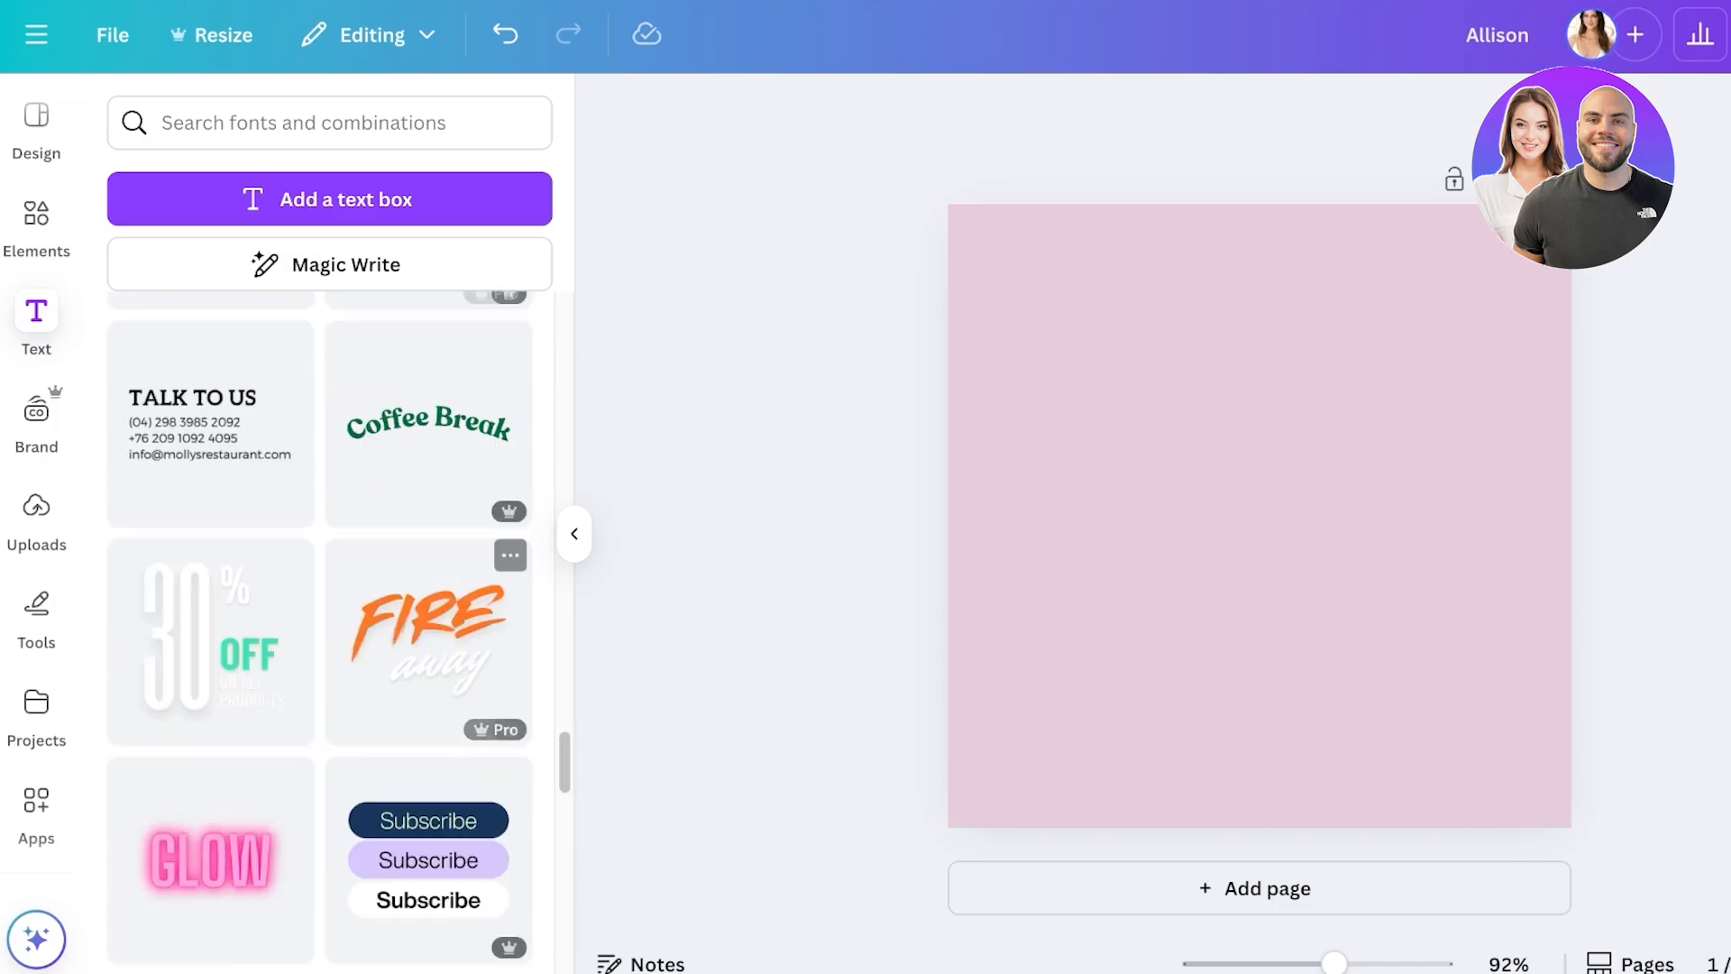
scroll(320, 631, "down", 10)
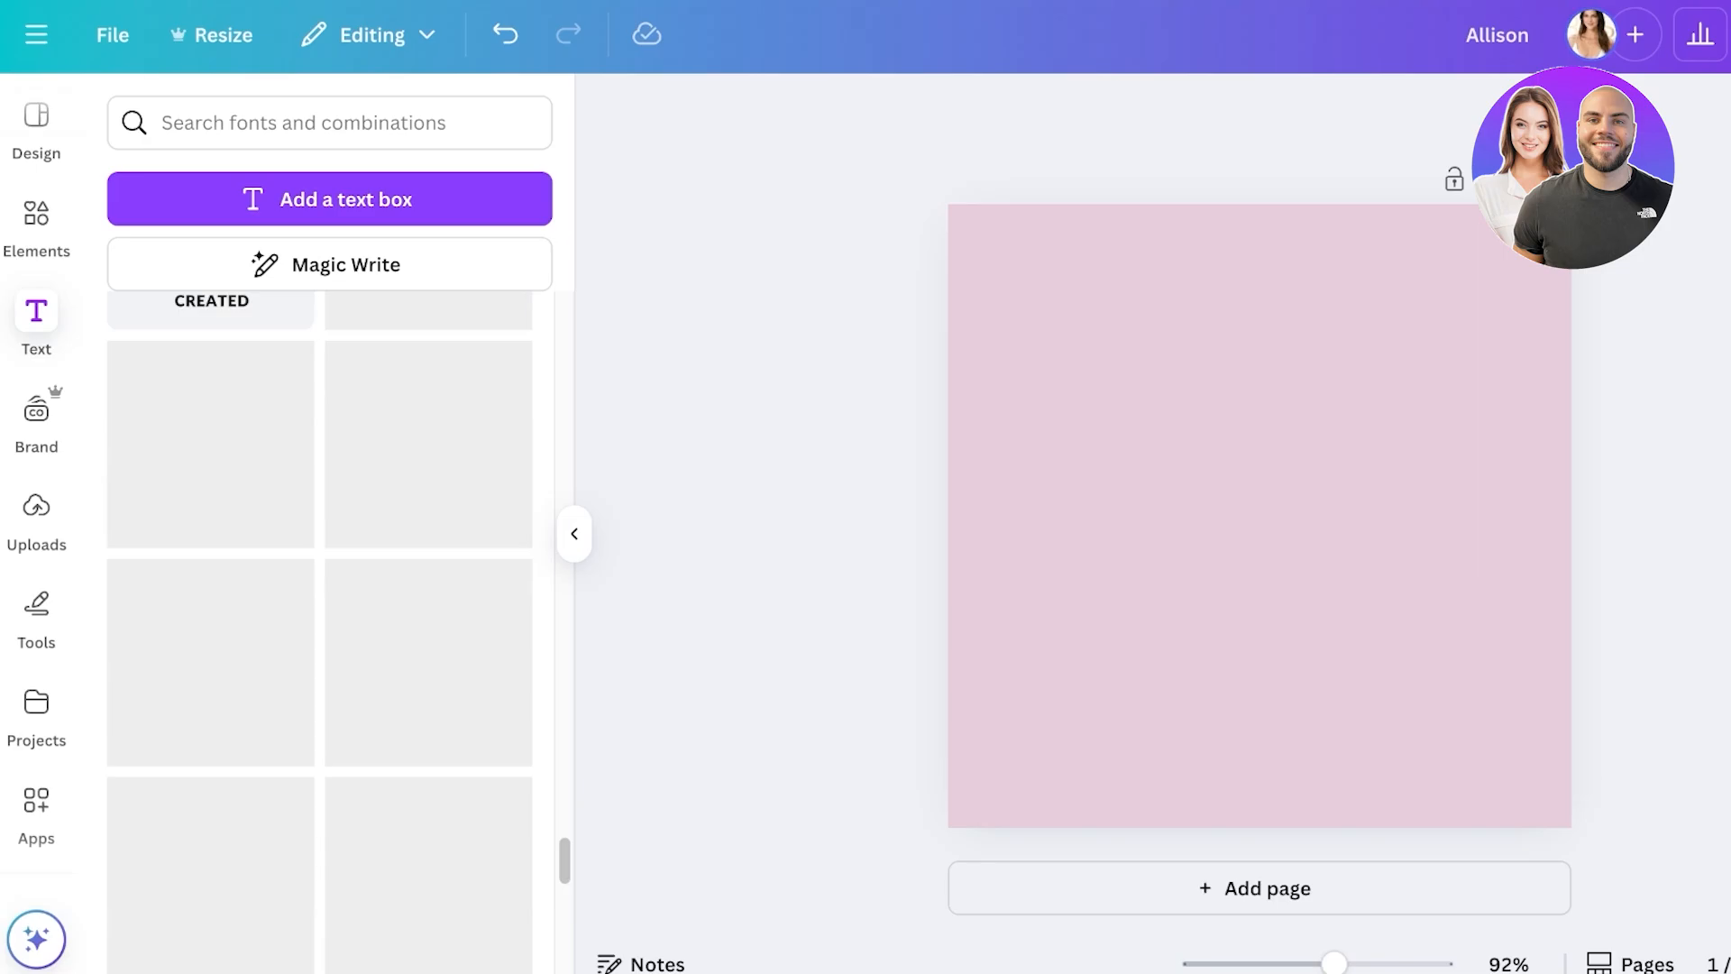
scroll(428, 541, "down", 15)
scroll(429, 541, "up", 10)
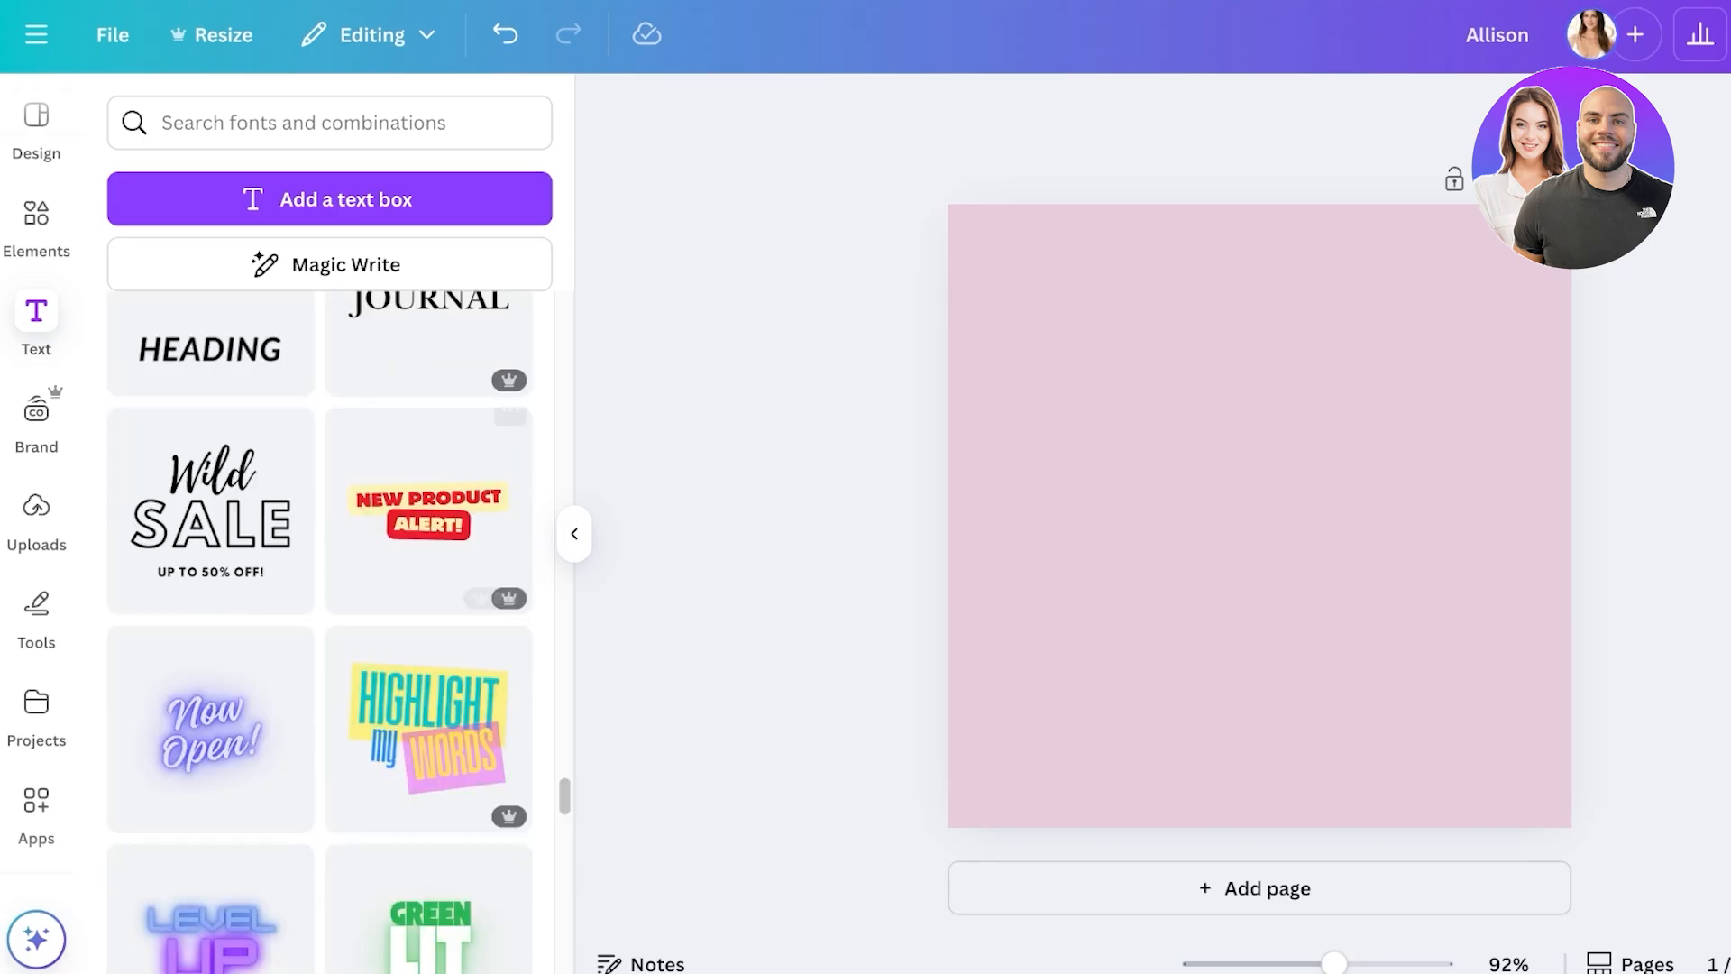
scroll(320, 631, "up", 15)
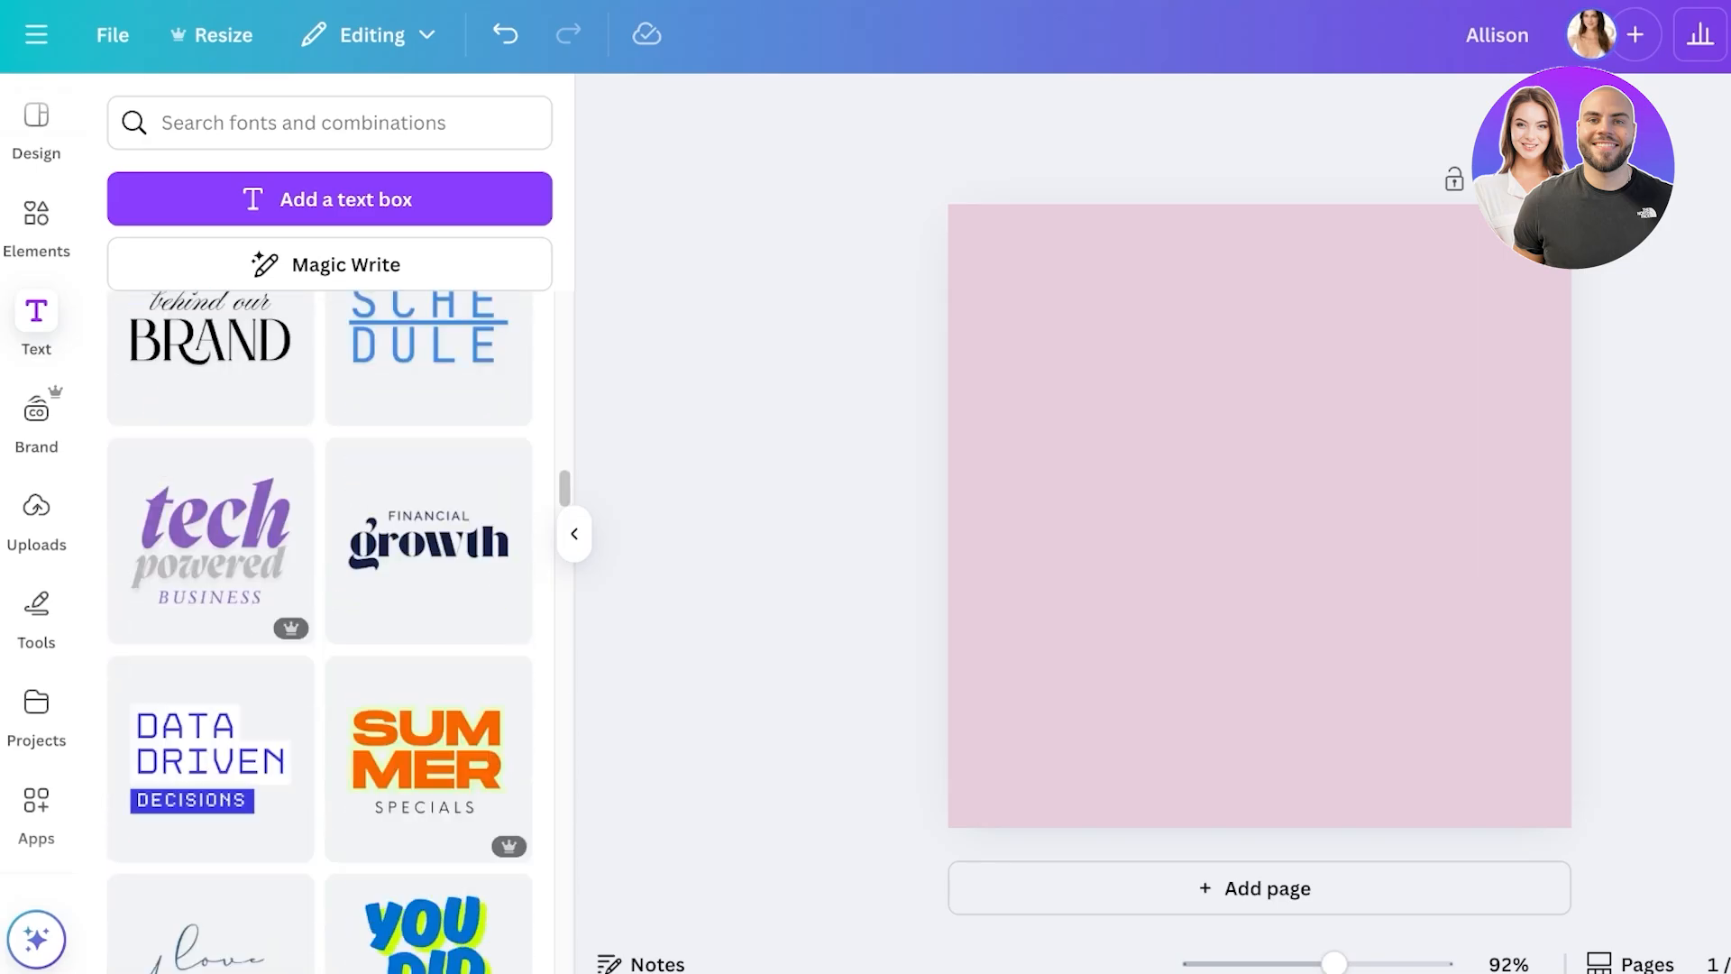
scroll(320, 631, "up", 5)
scroll(320, 631, "up", 4)
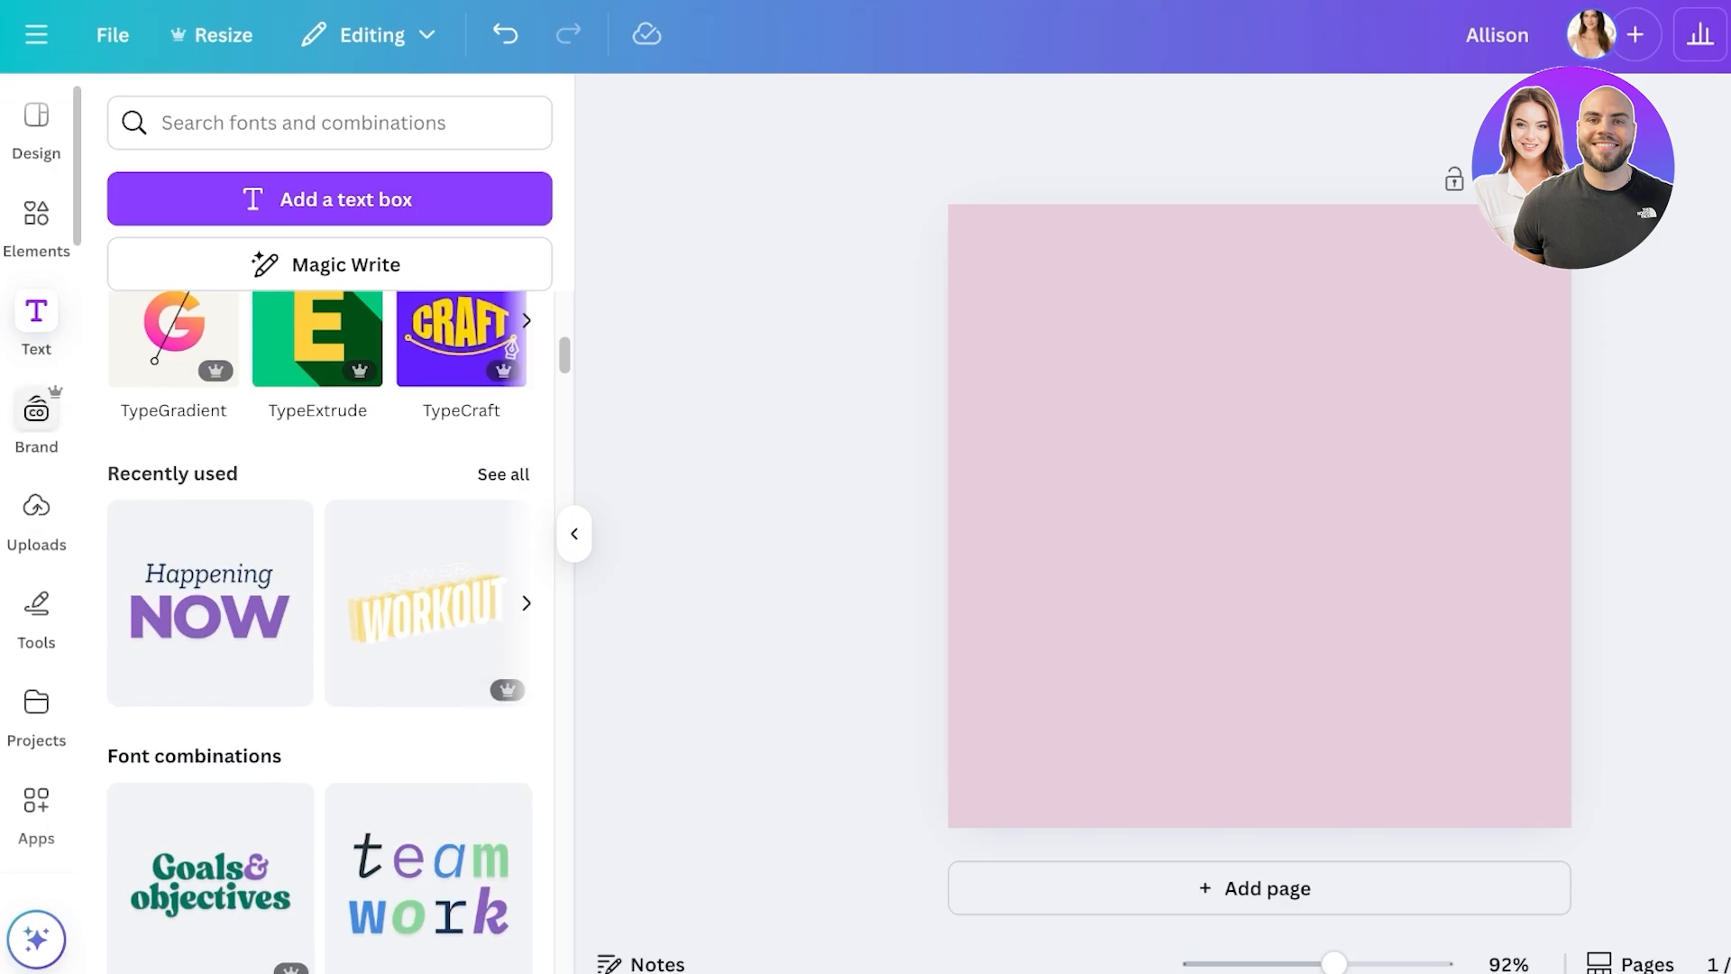
left_click(36, 423)
left_click(37, 521)
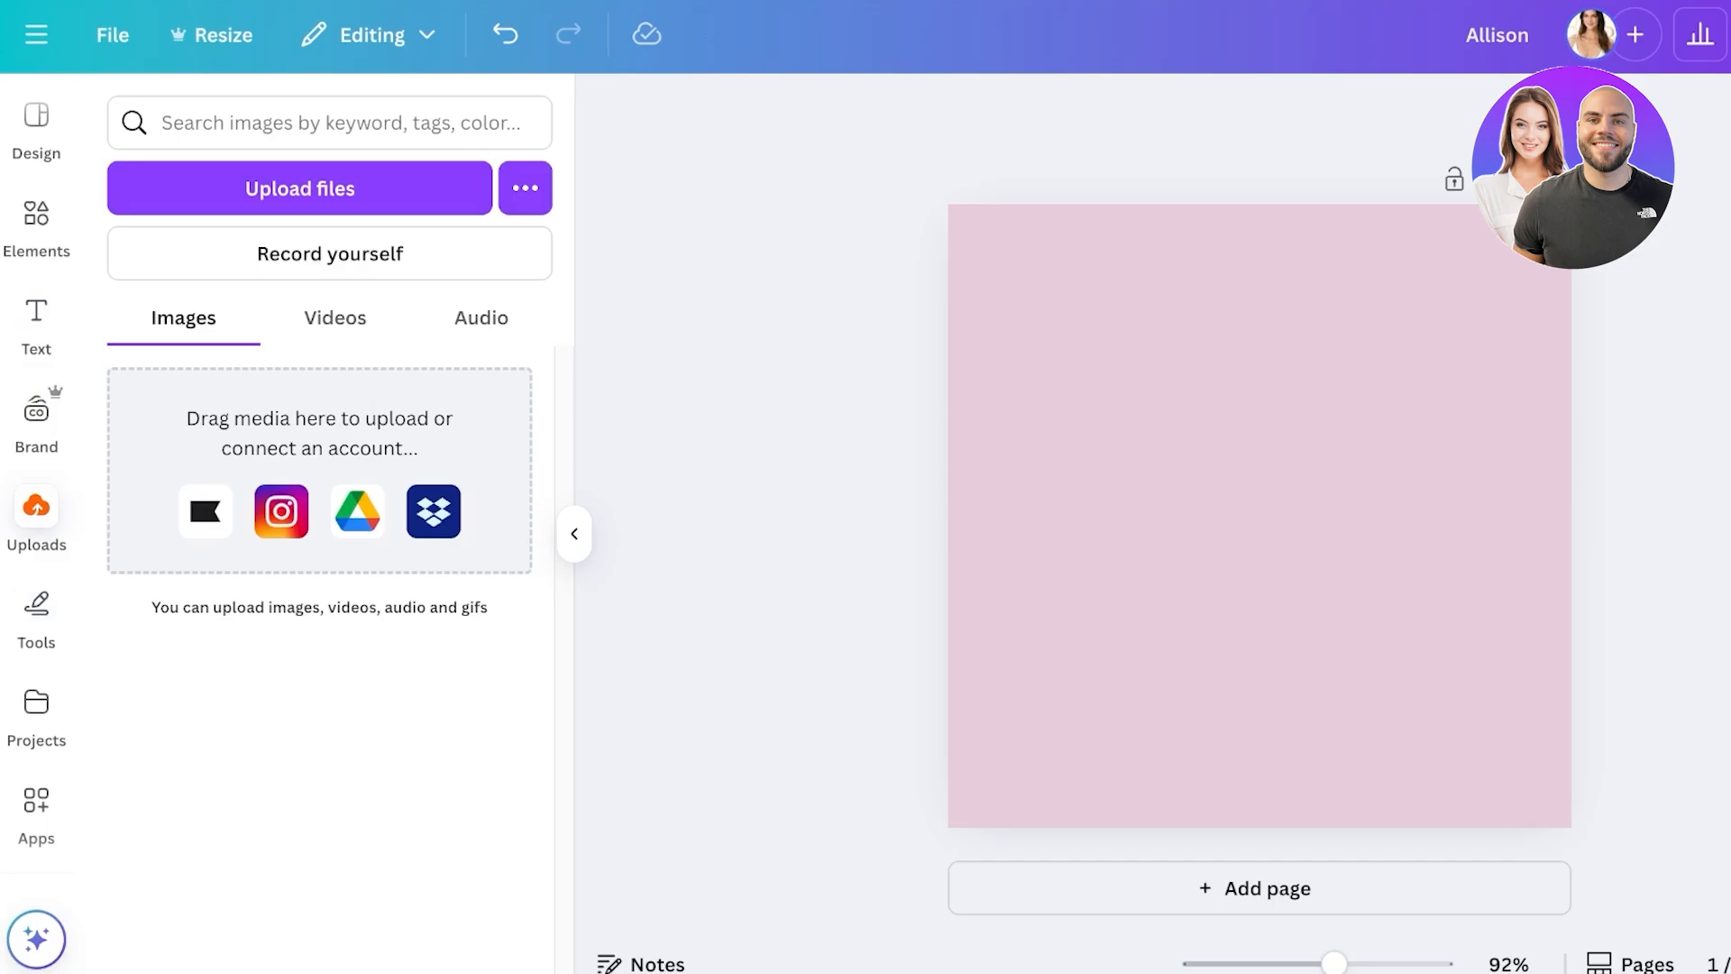
- Browse the uploaded videos, images and audio, ending on images
left_click(335, 318)
left_click(183, 317)
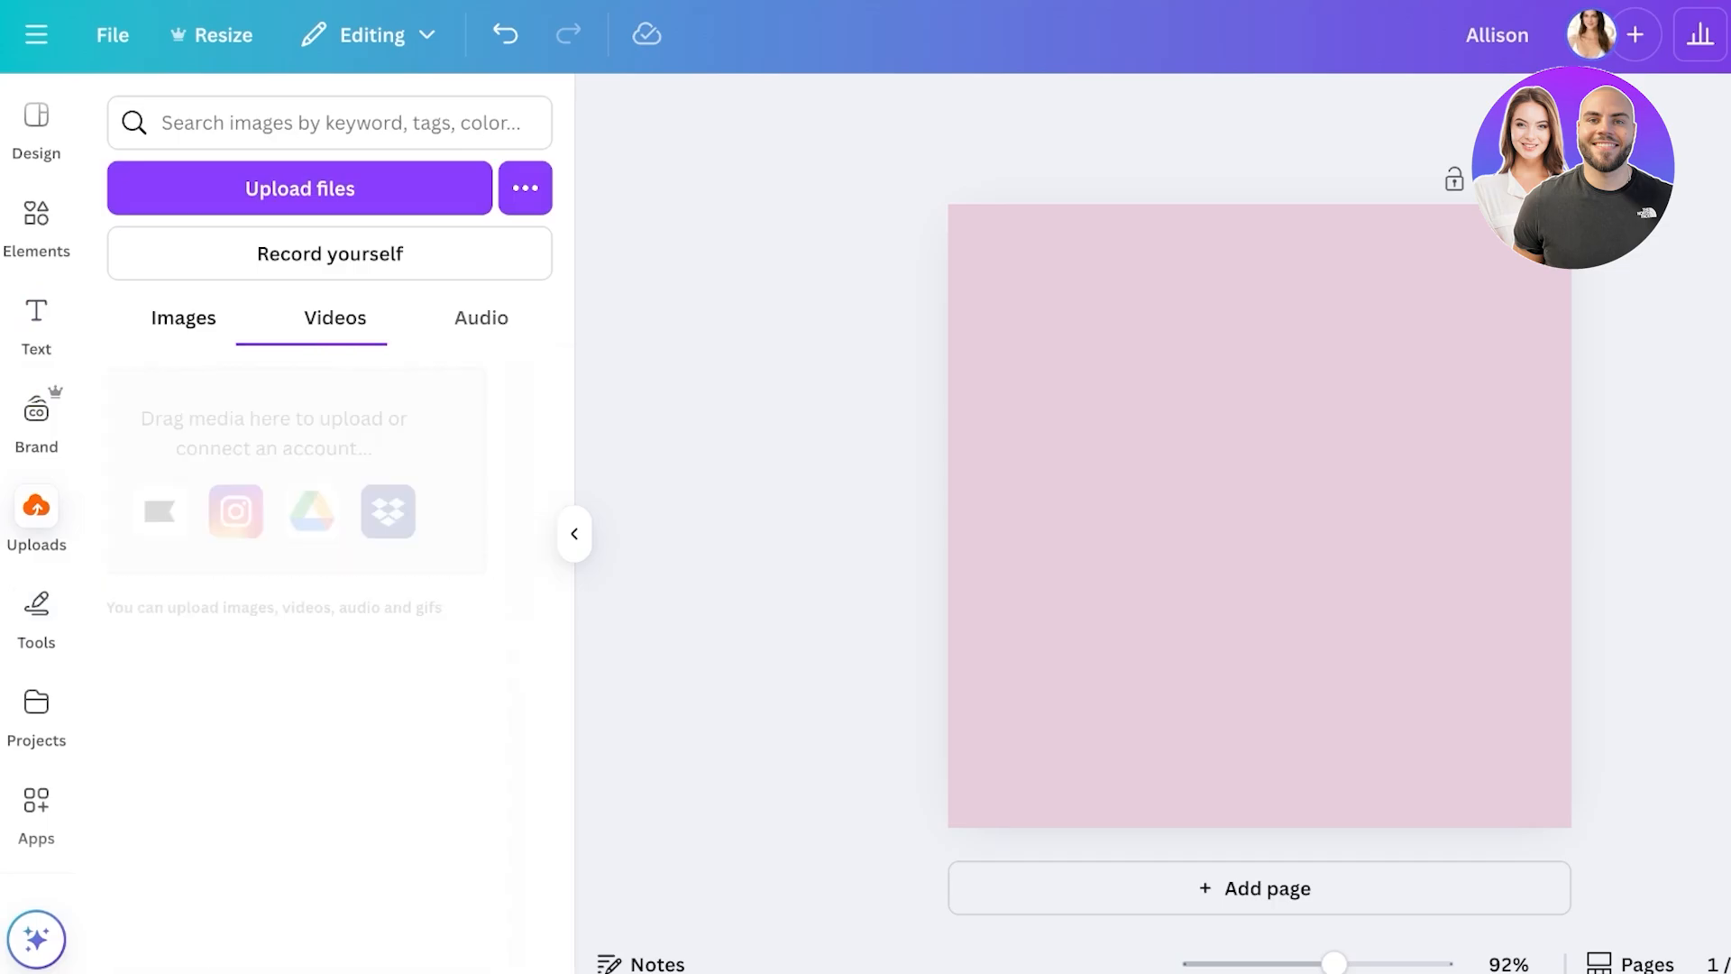
left_click(480, 318)
left_click(183, 317)
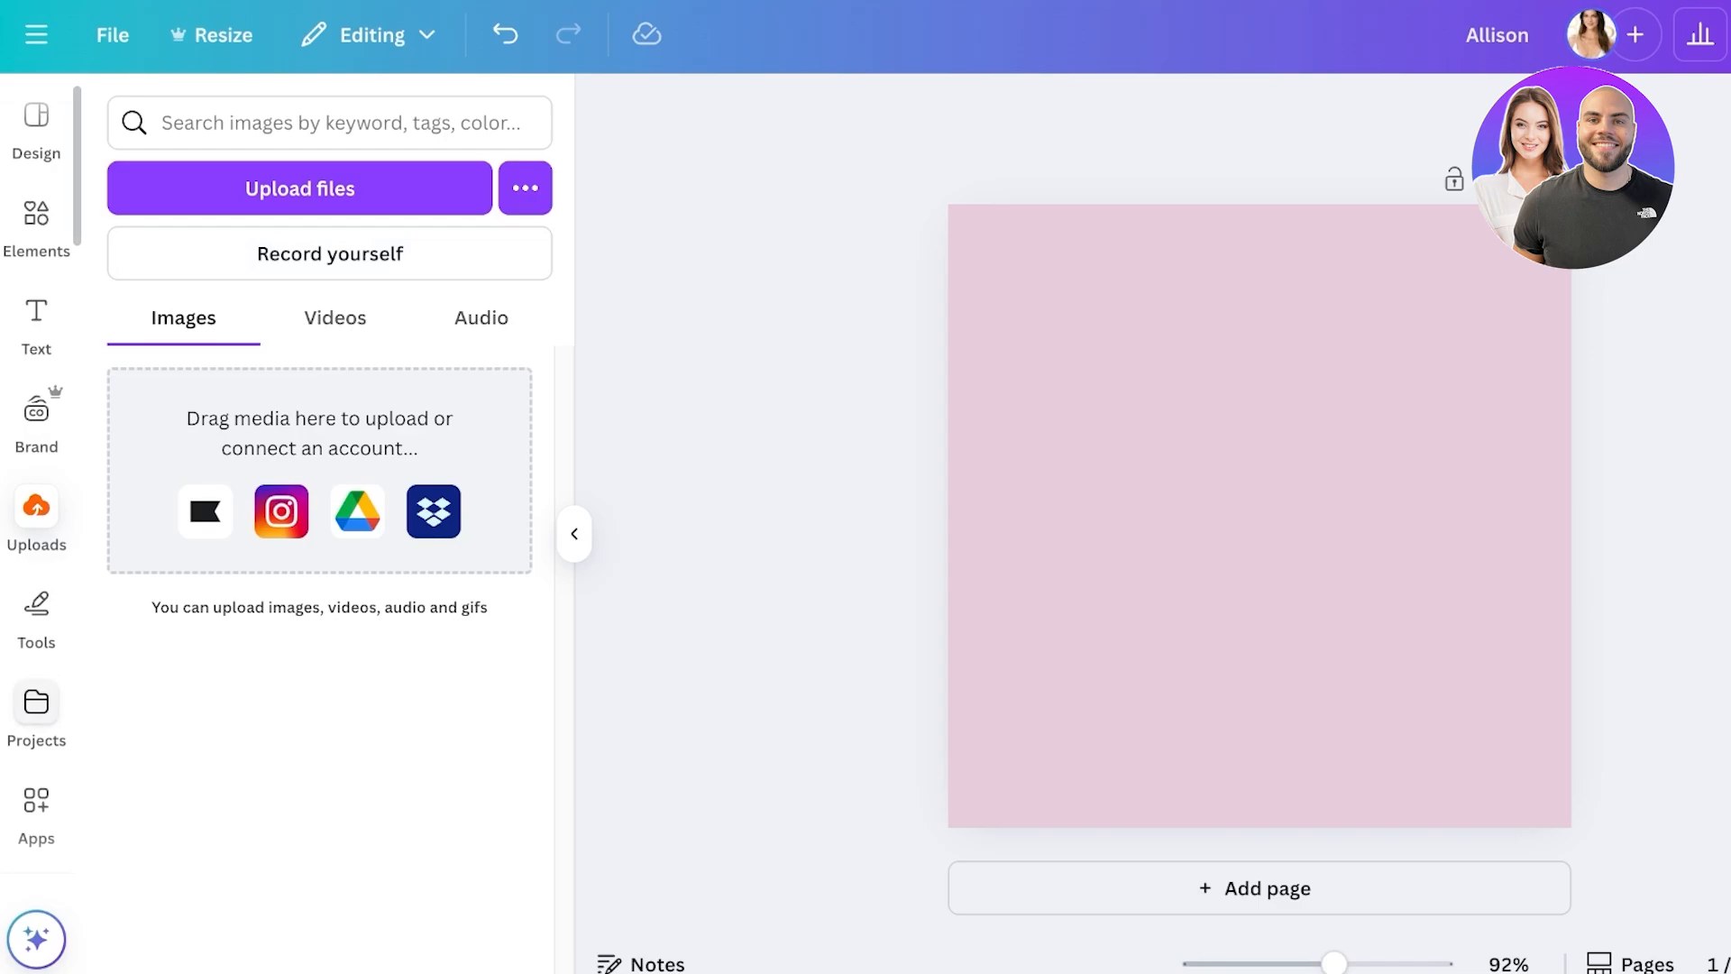
- Try the freehand Draw tools, view Projects and Apps, then return to Elements
left_click(36, 613)
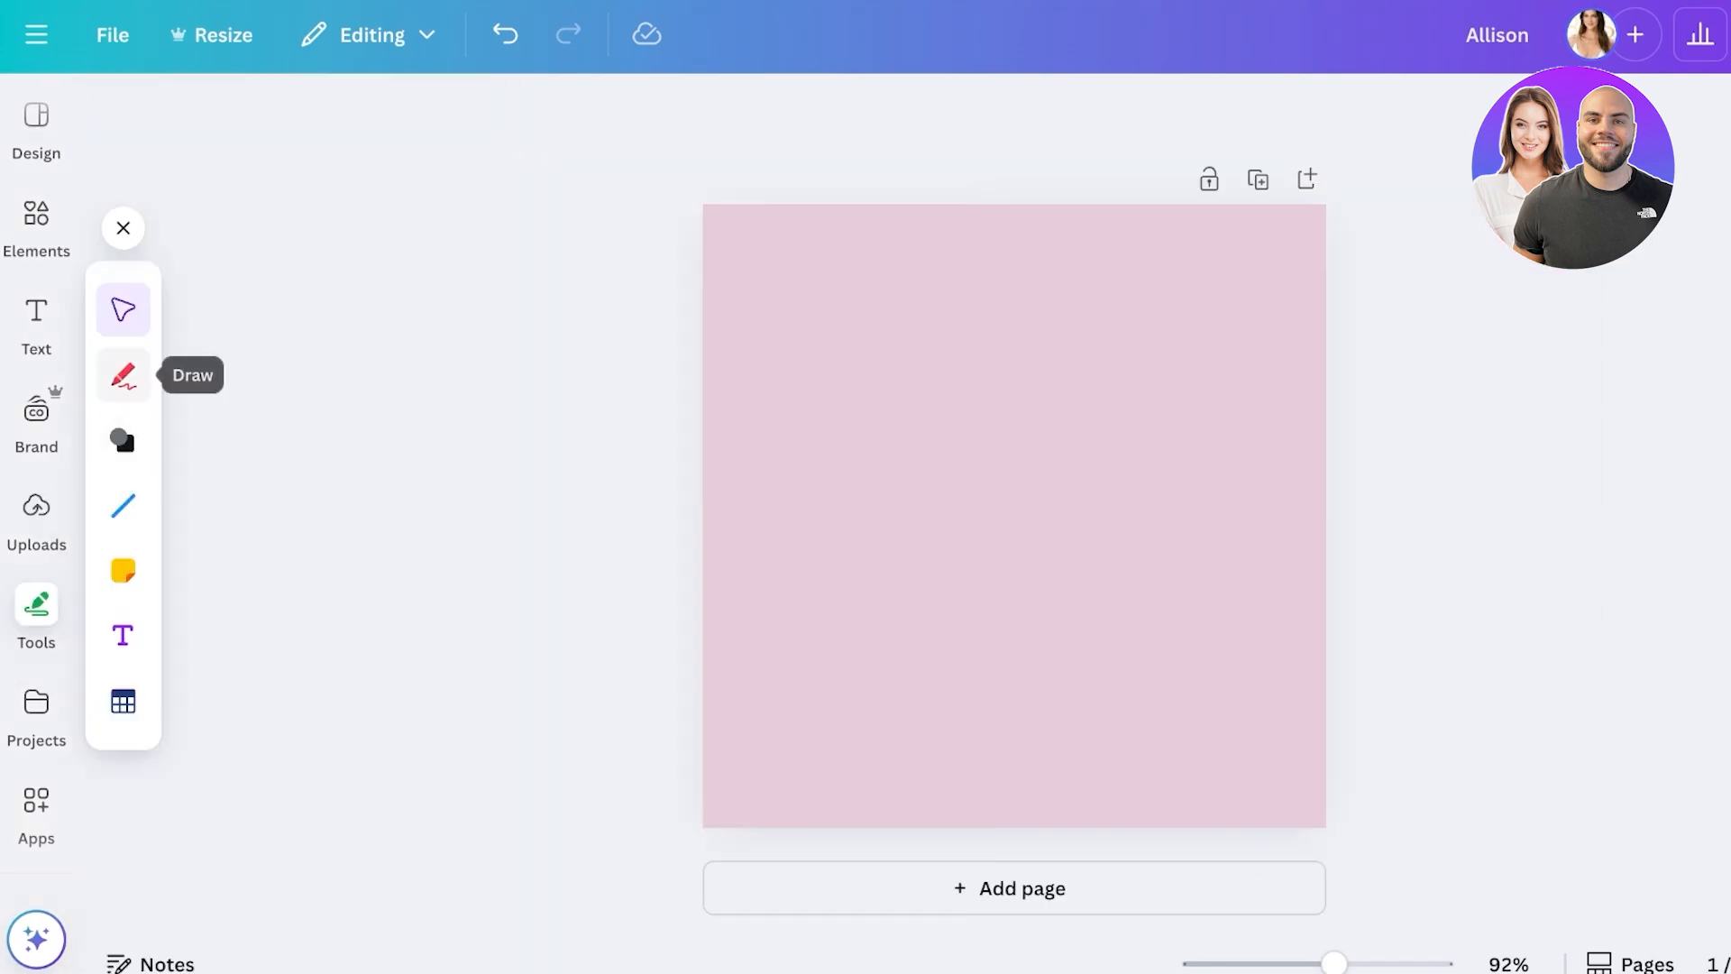
left_click(123, 375)
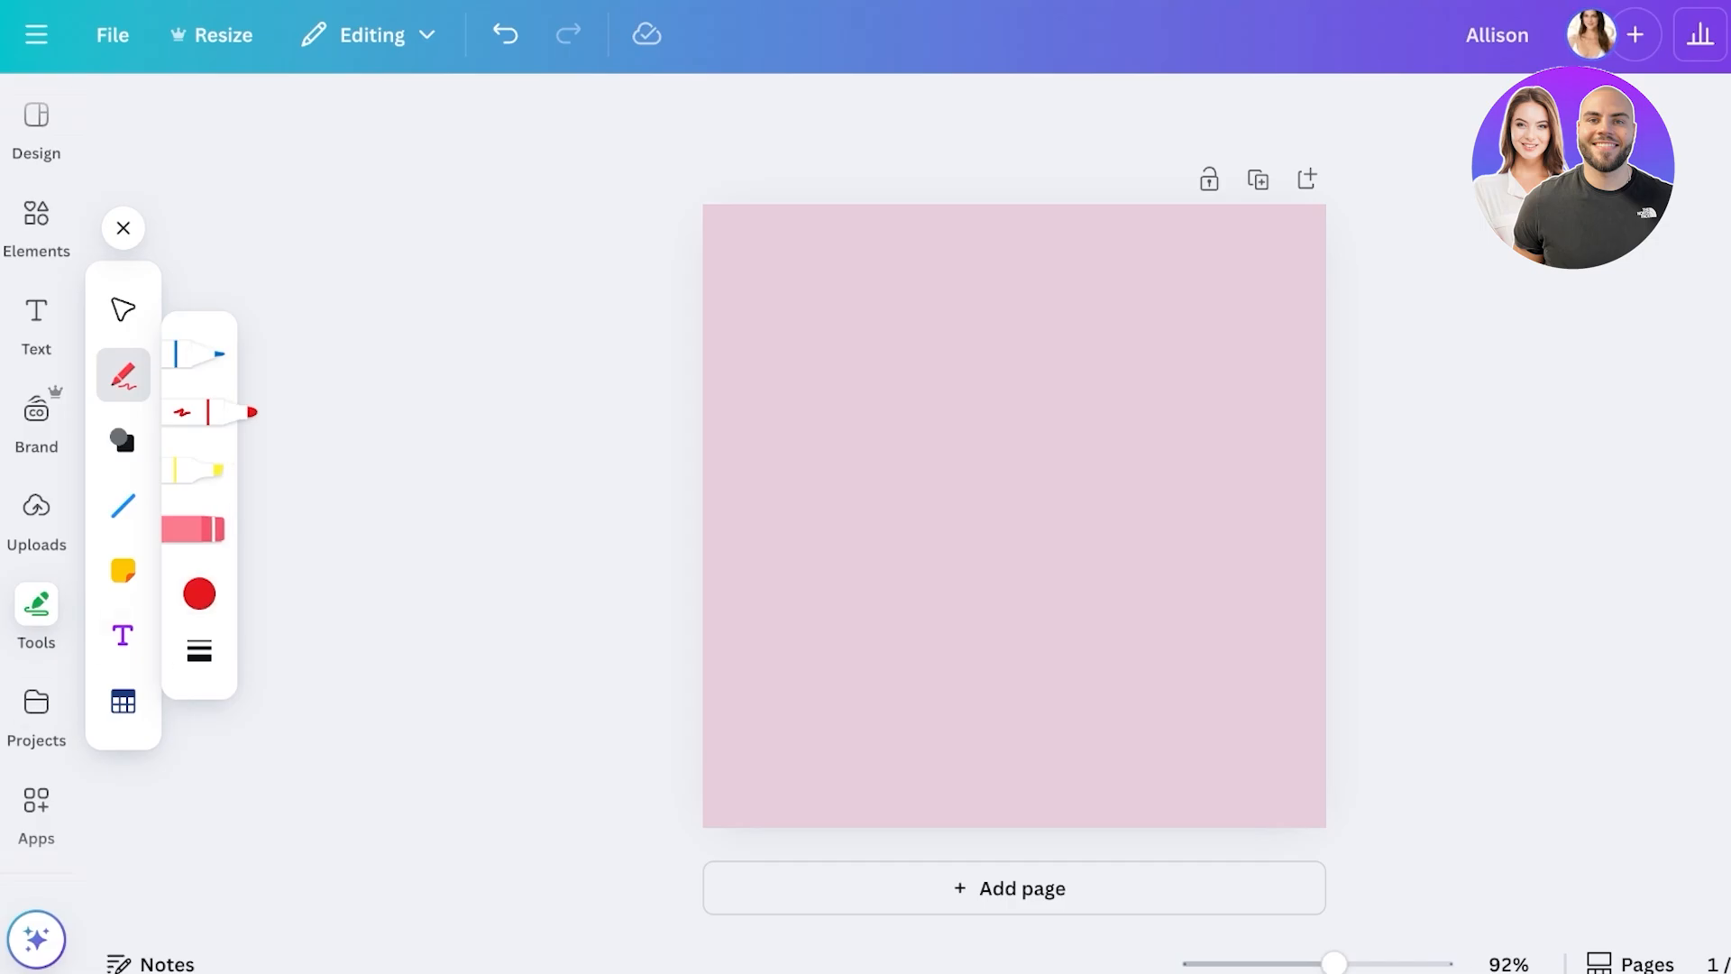
left_click(36, 703)
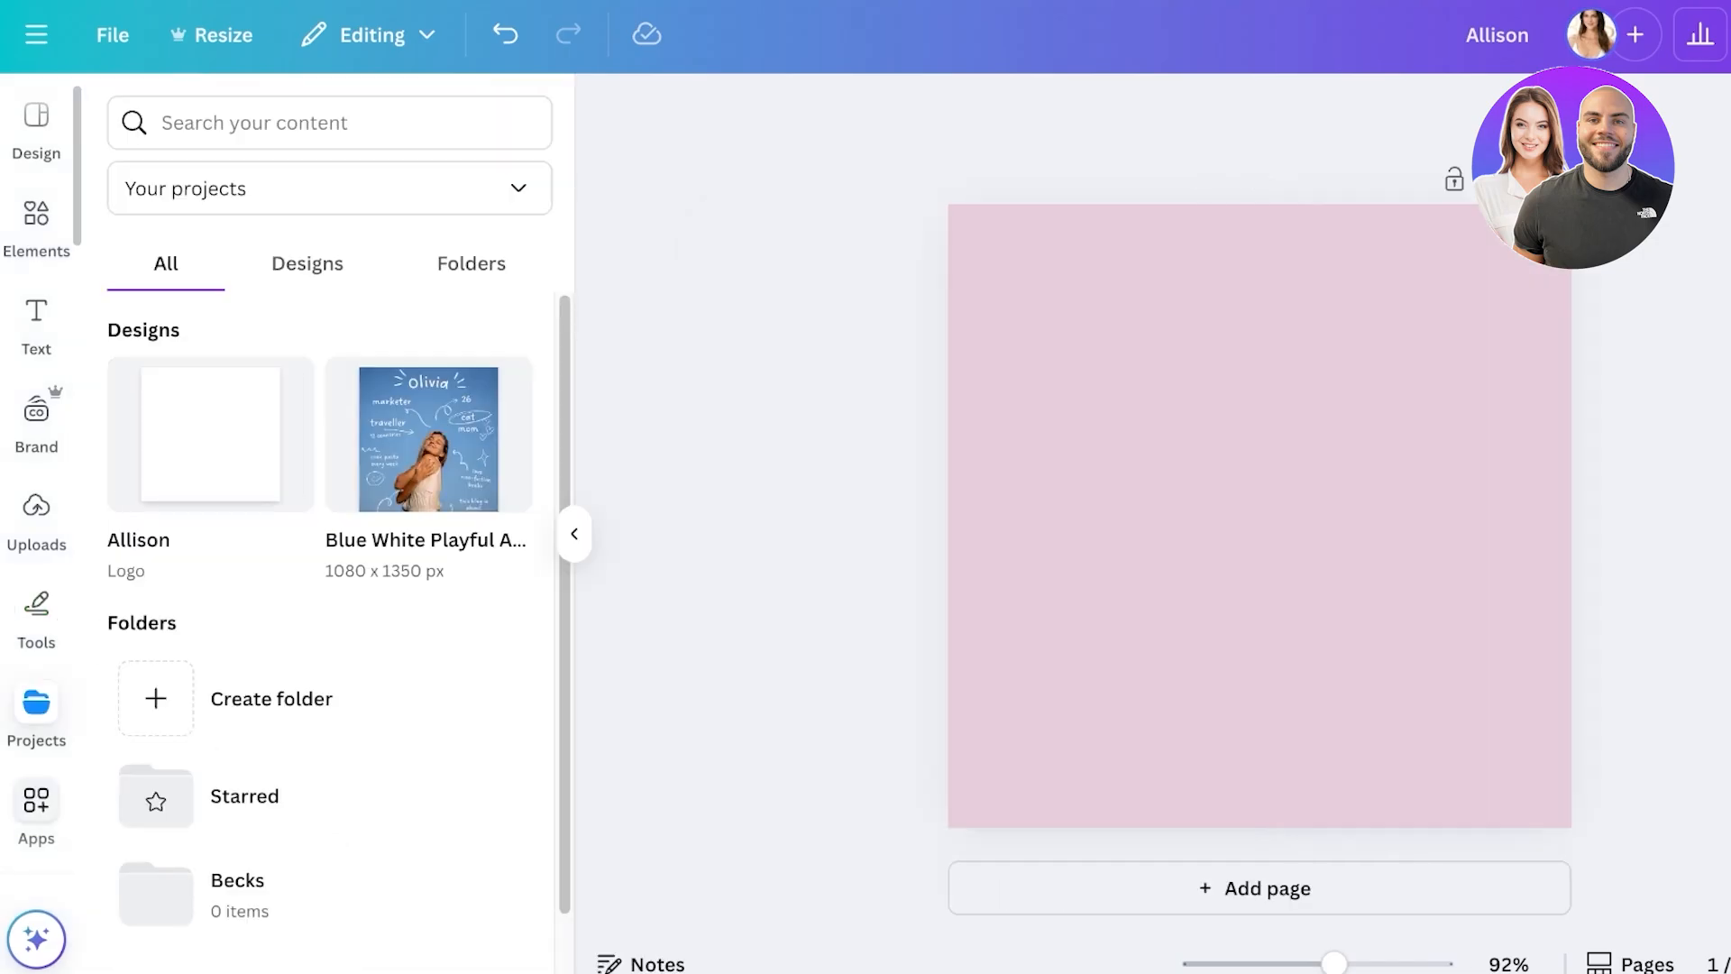
left_click(36, 800)
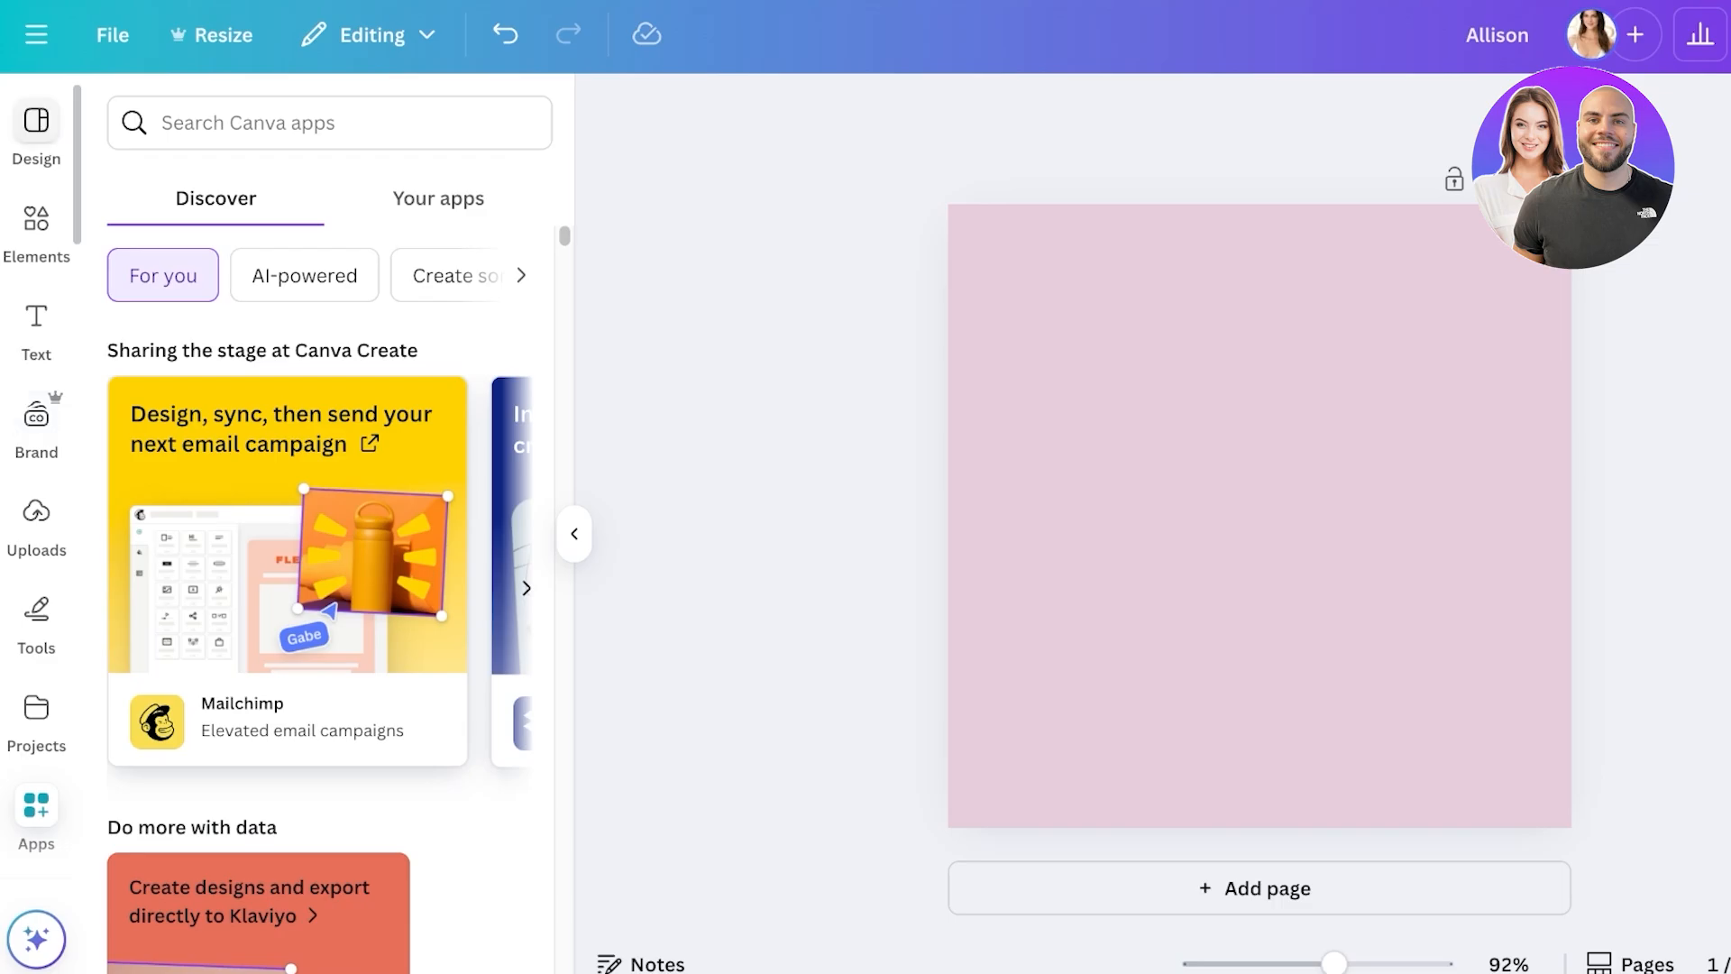
left_click(36, 231)
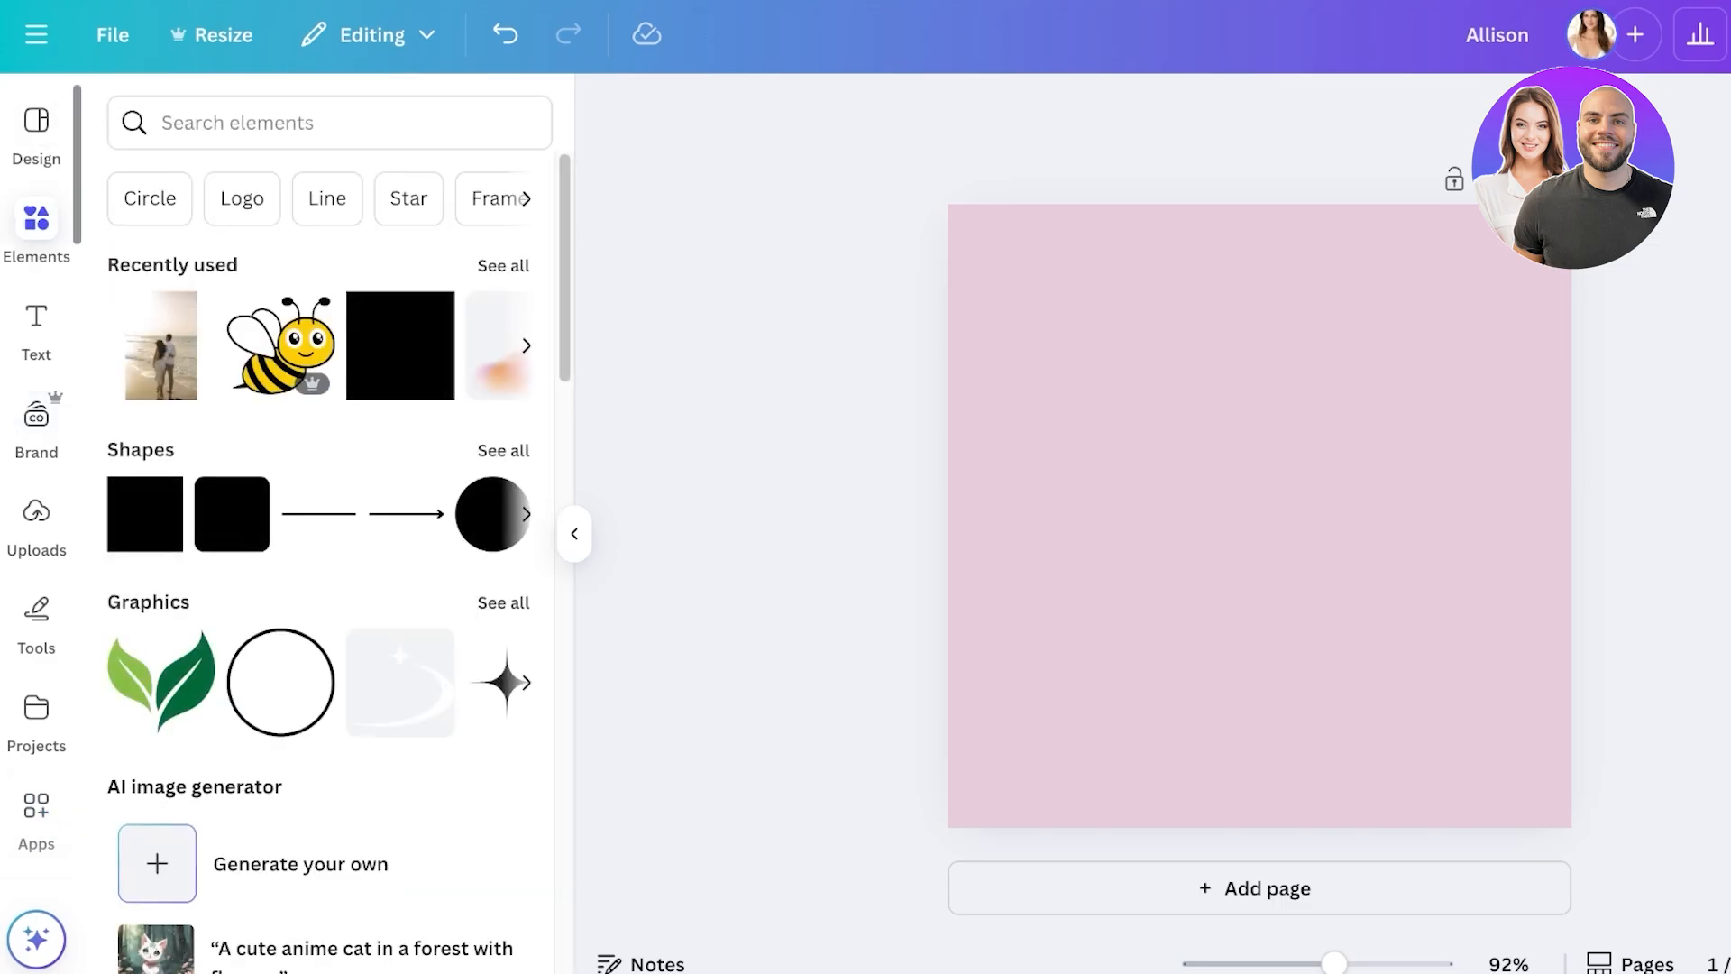
- Add the scissors graphic with a dashed cut line to the page
left_click(237, 123)
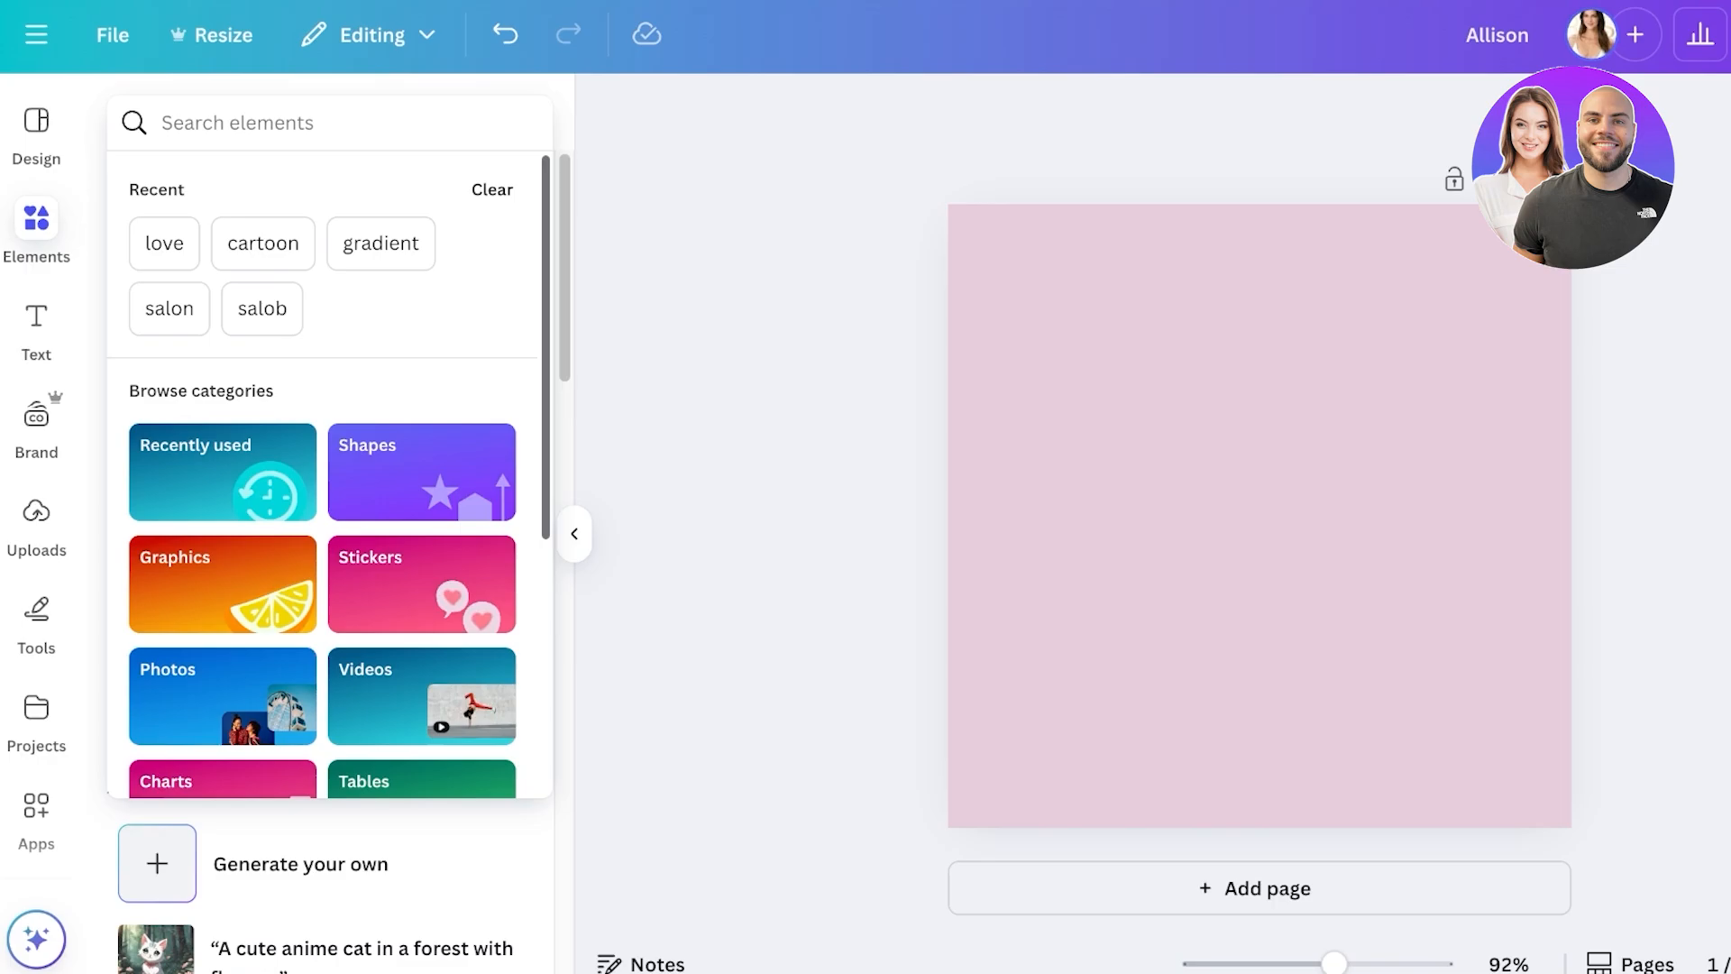
type("sicc")
left_click(208, 287)
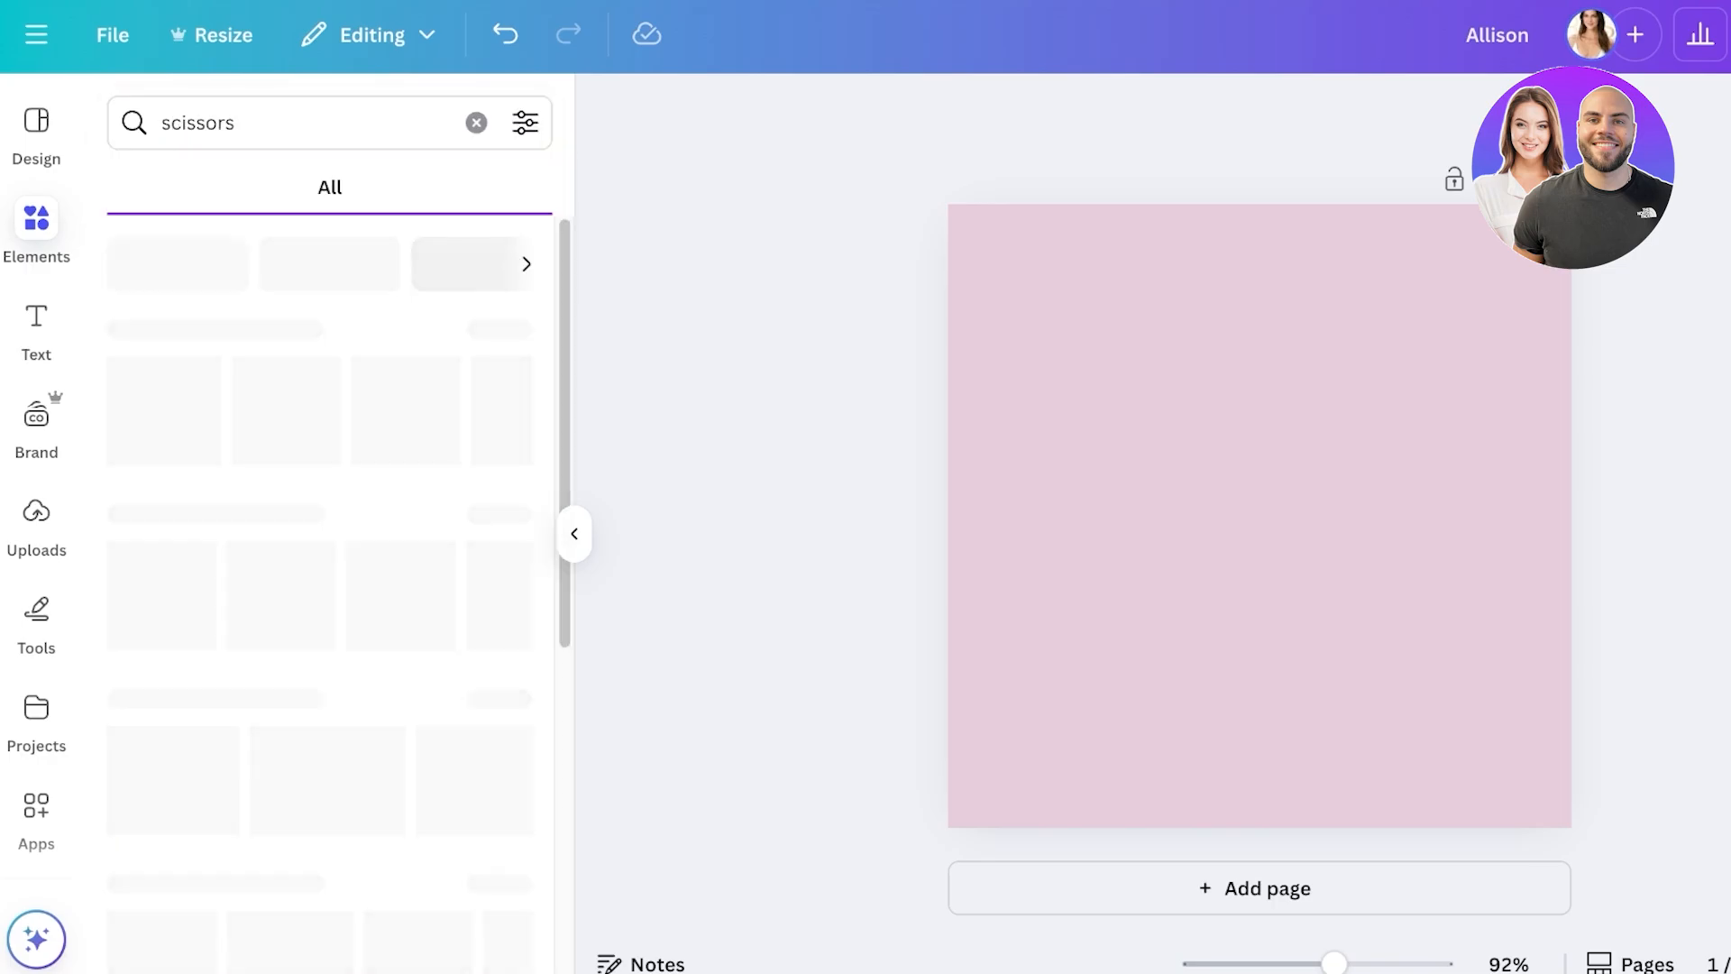
left_click(205, 188)
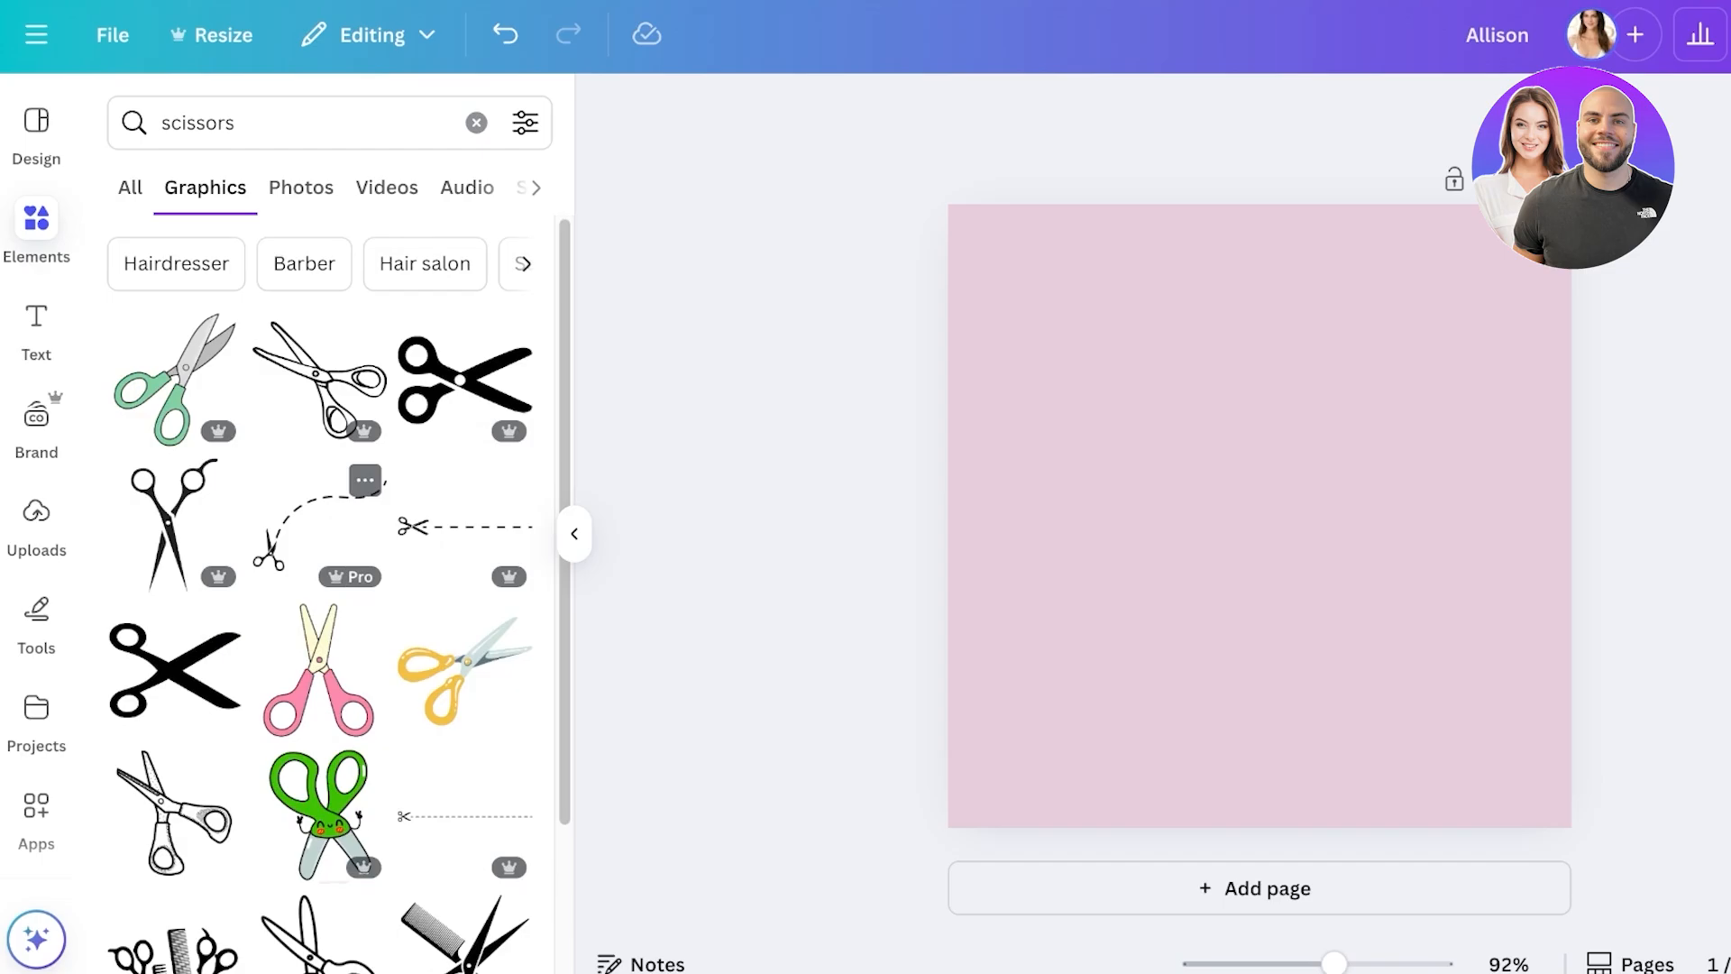
left_click(464, 525)
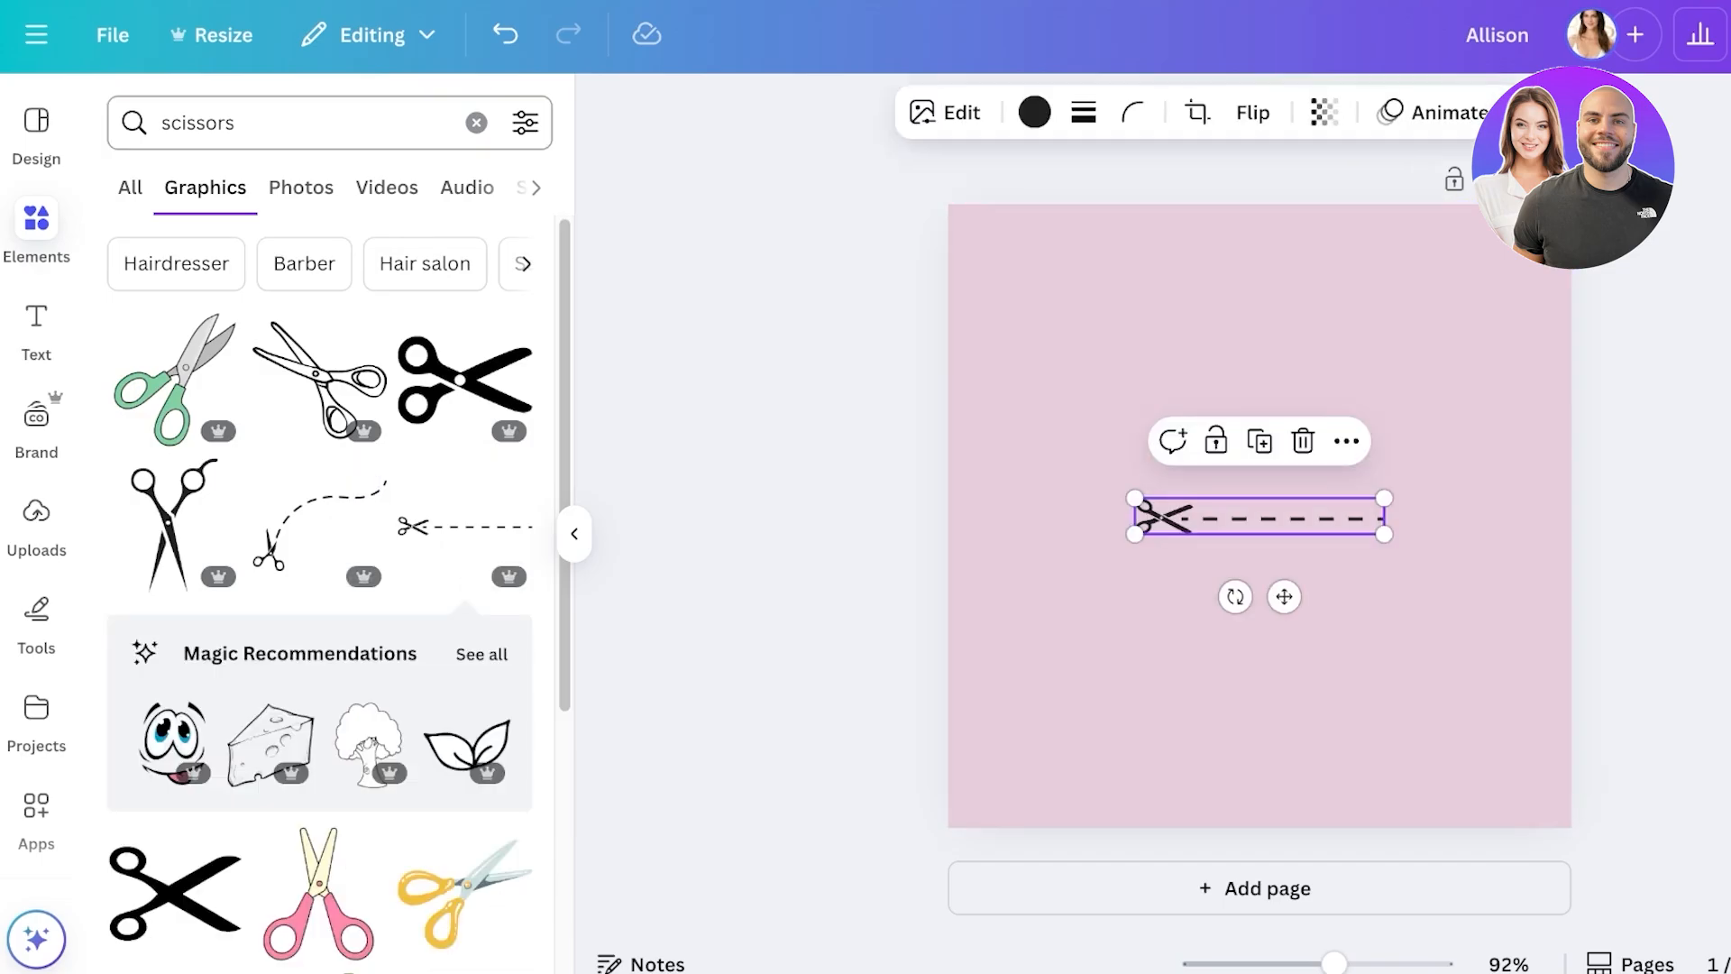
- Add a black gown graphic beside the scissors, delete it, then bring up Text styles
left_click(476, 122)
type("dress")
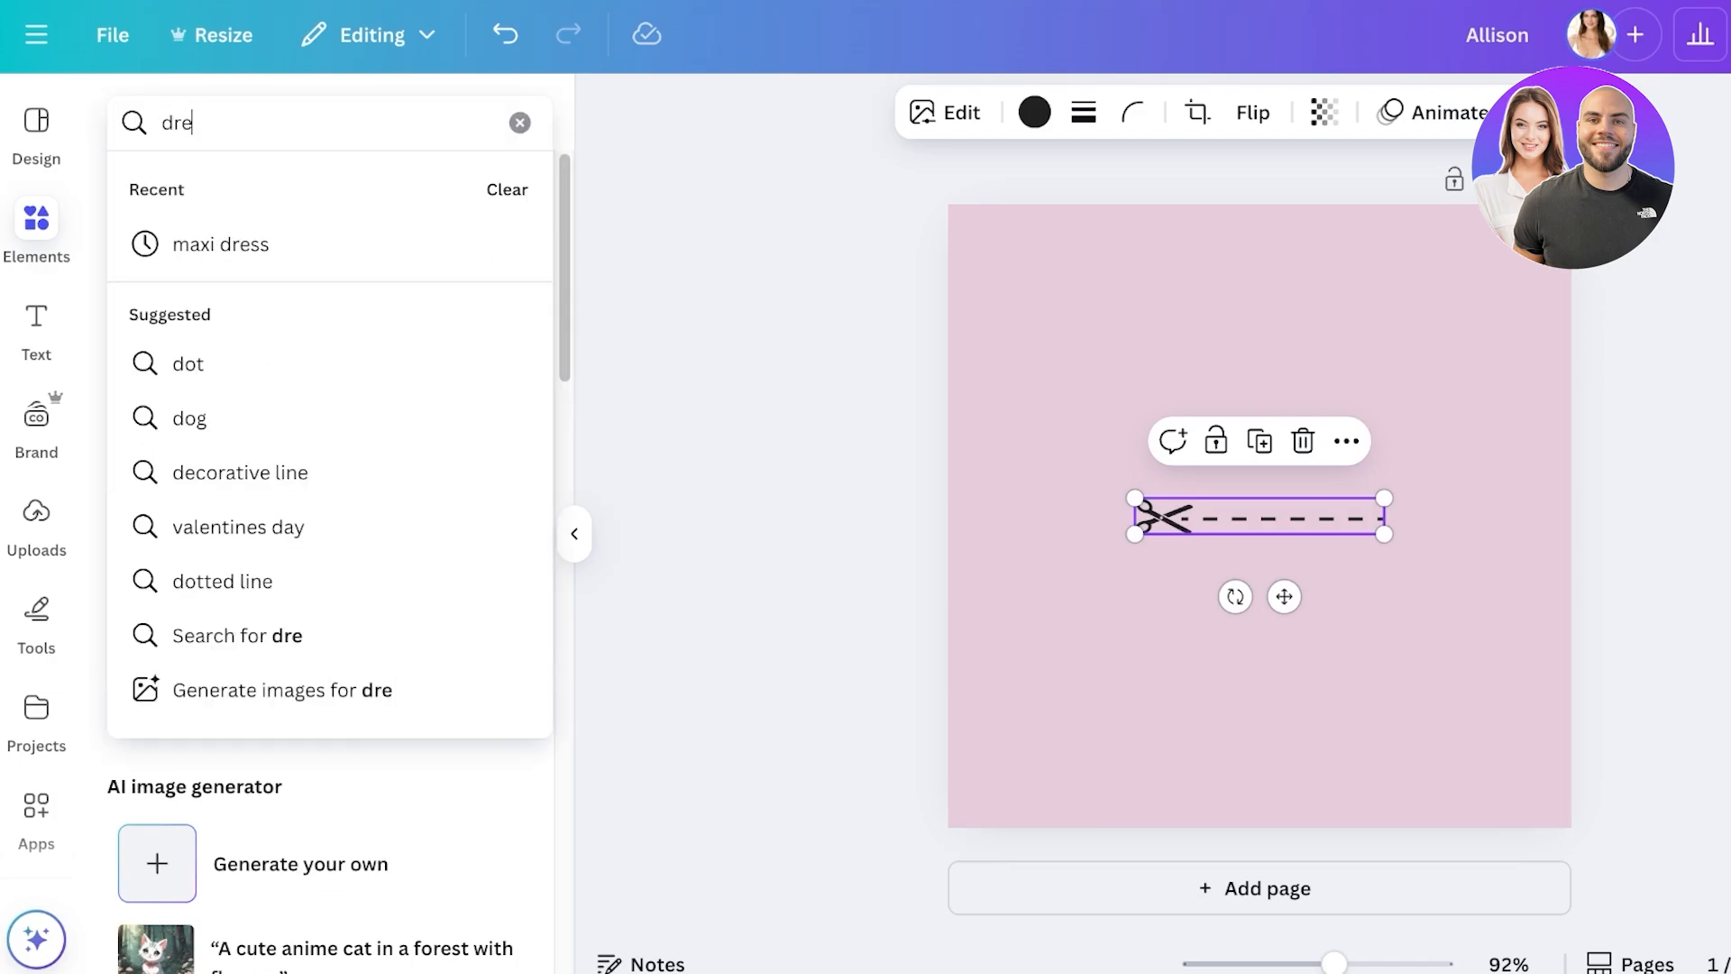
key("Return")
left_click(503, 330)
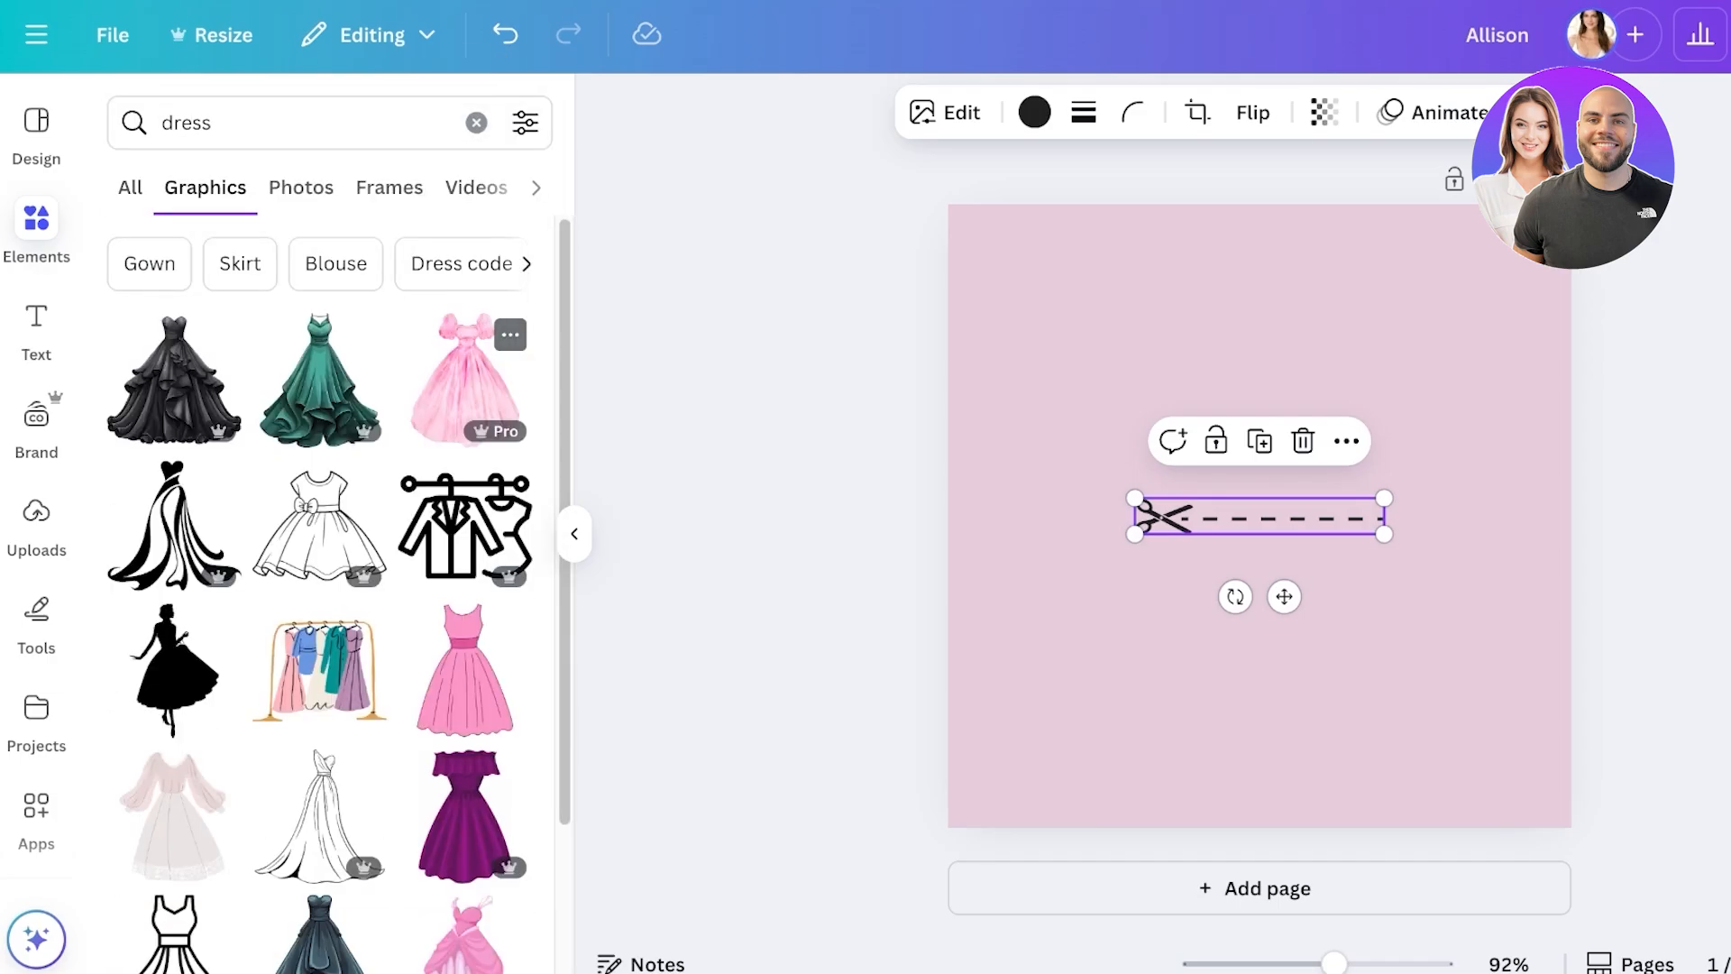
left_click(172, 519)
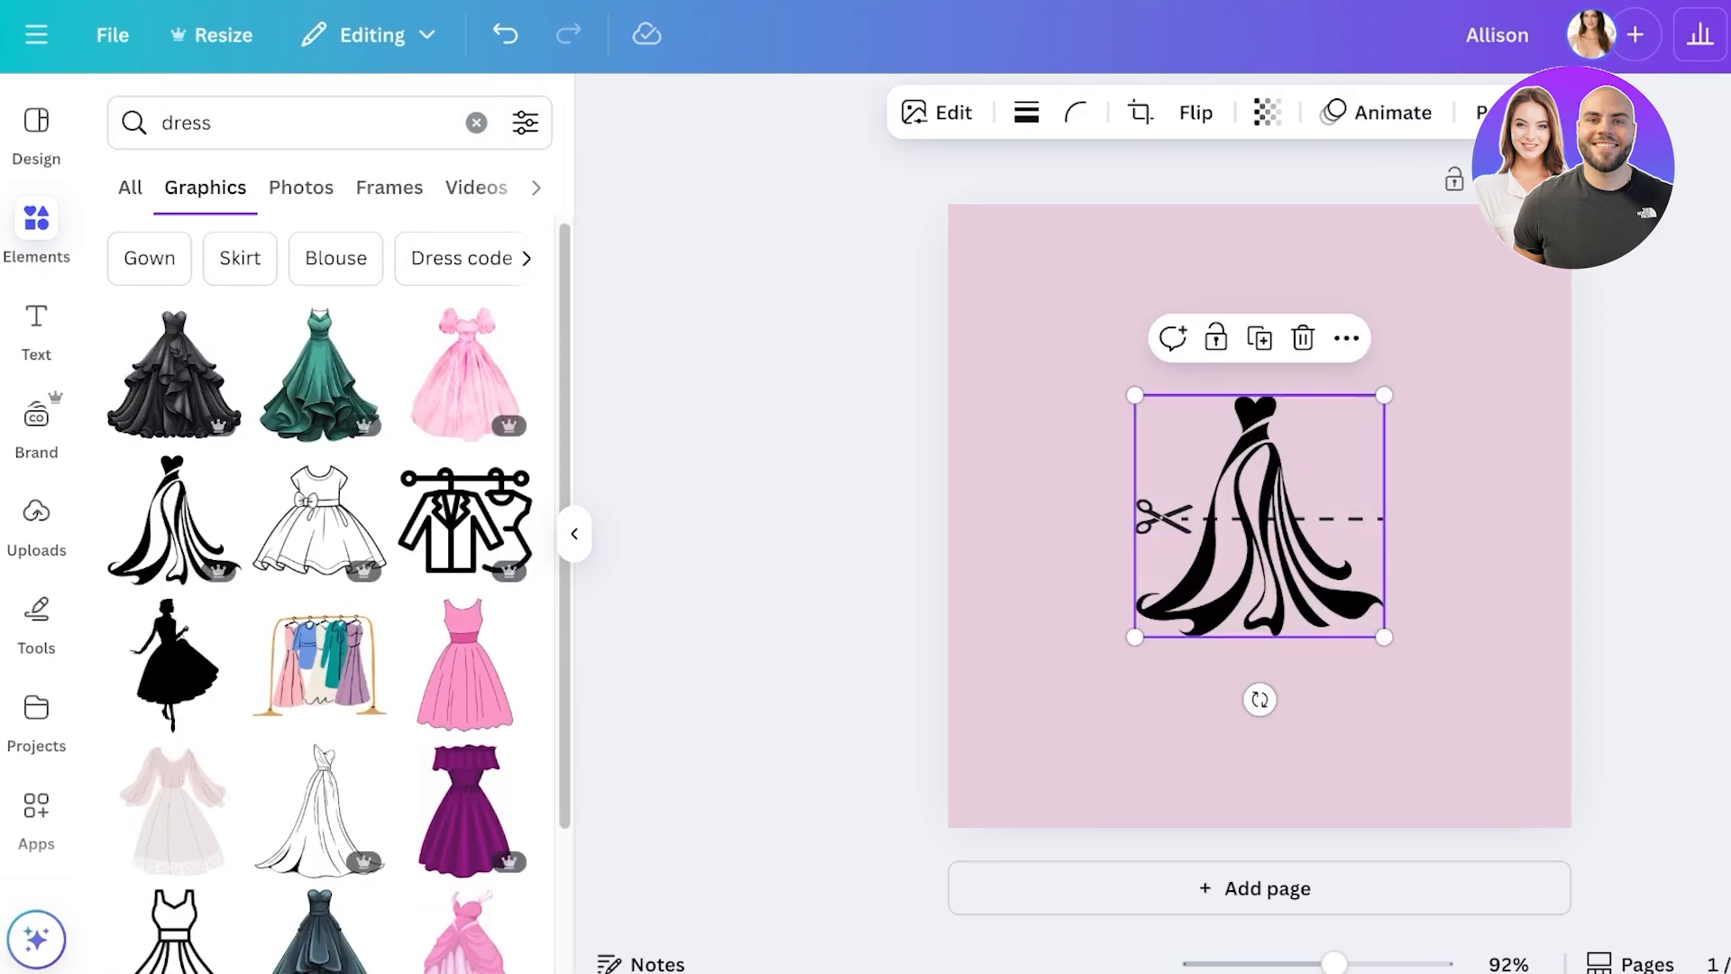
left_click_drag(1257, 512, 1436, 516)
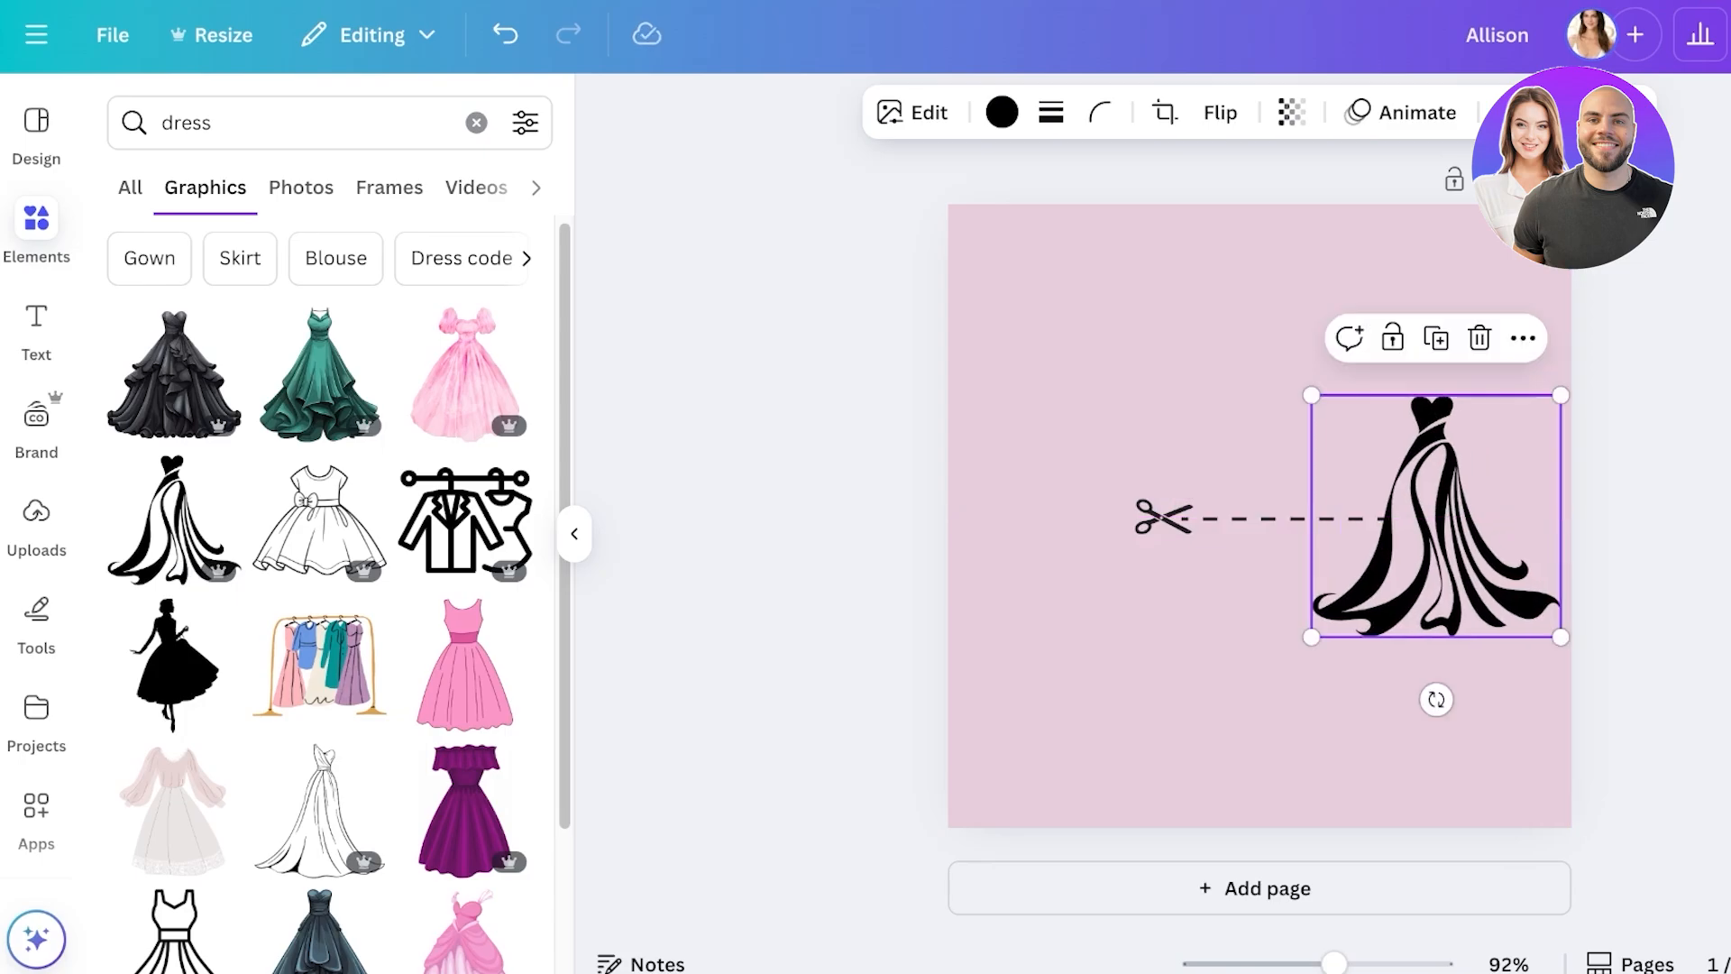
key("Delete")
scroll(464, 554, "down", 8)
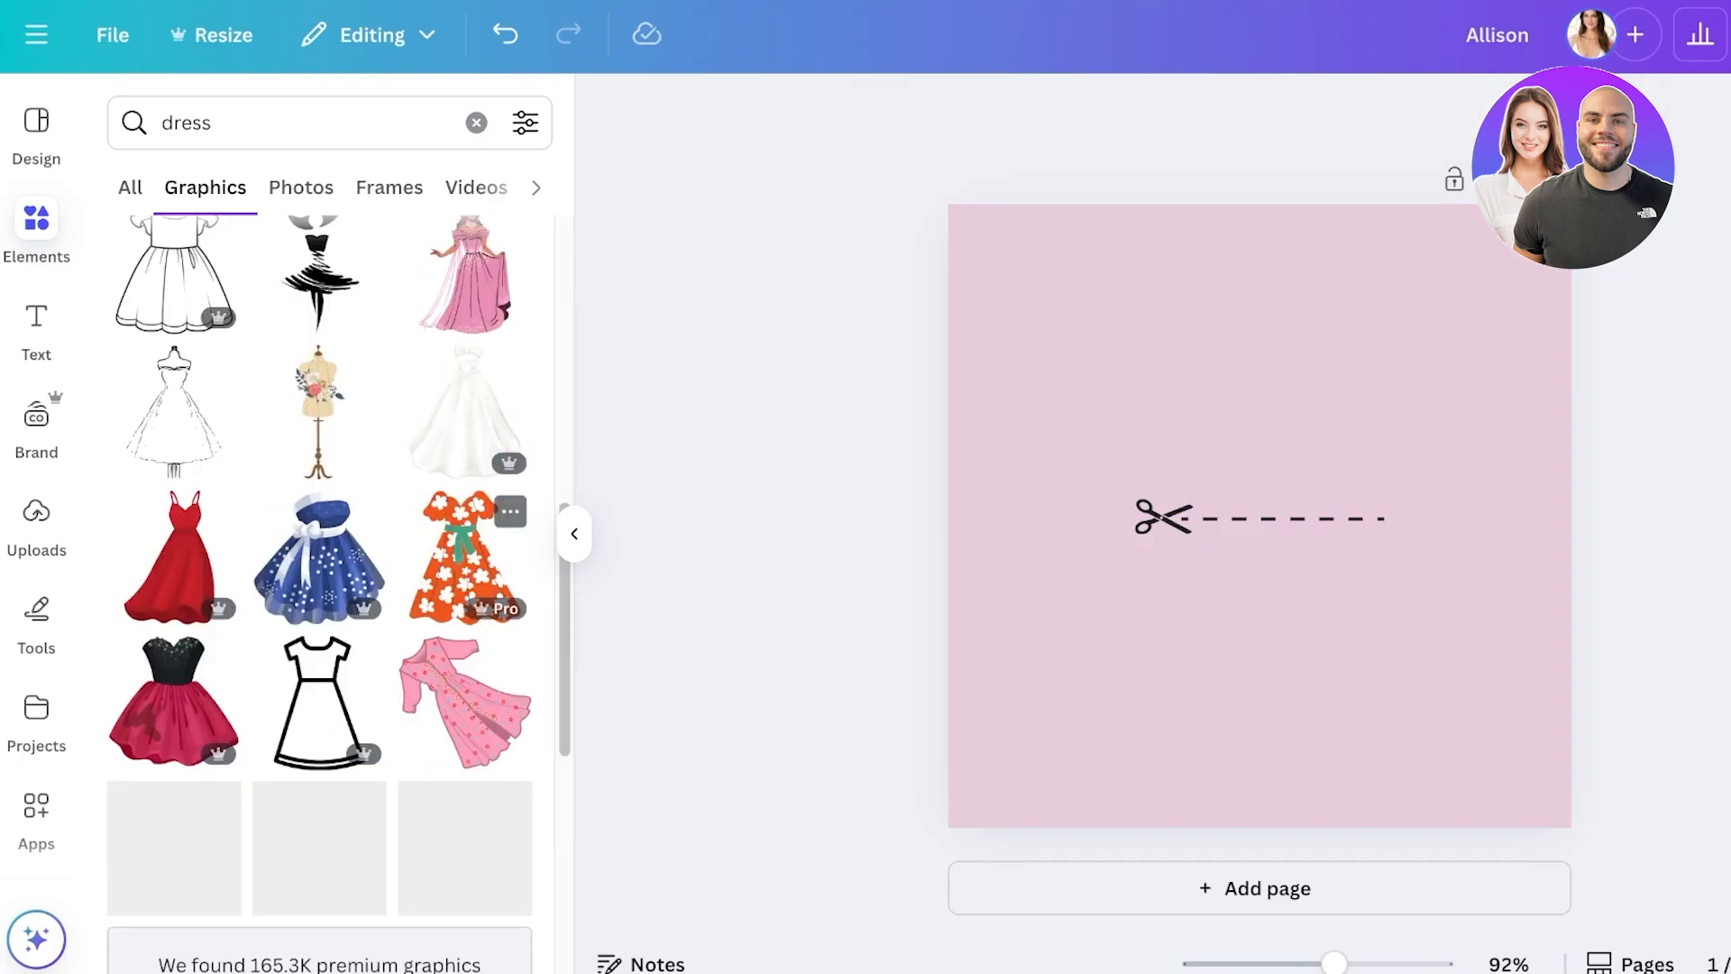
left_click(36, 324)
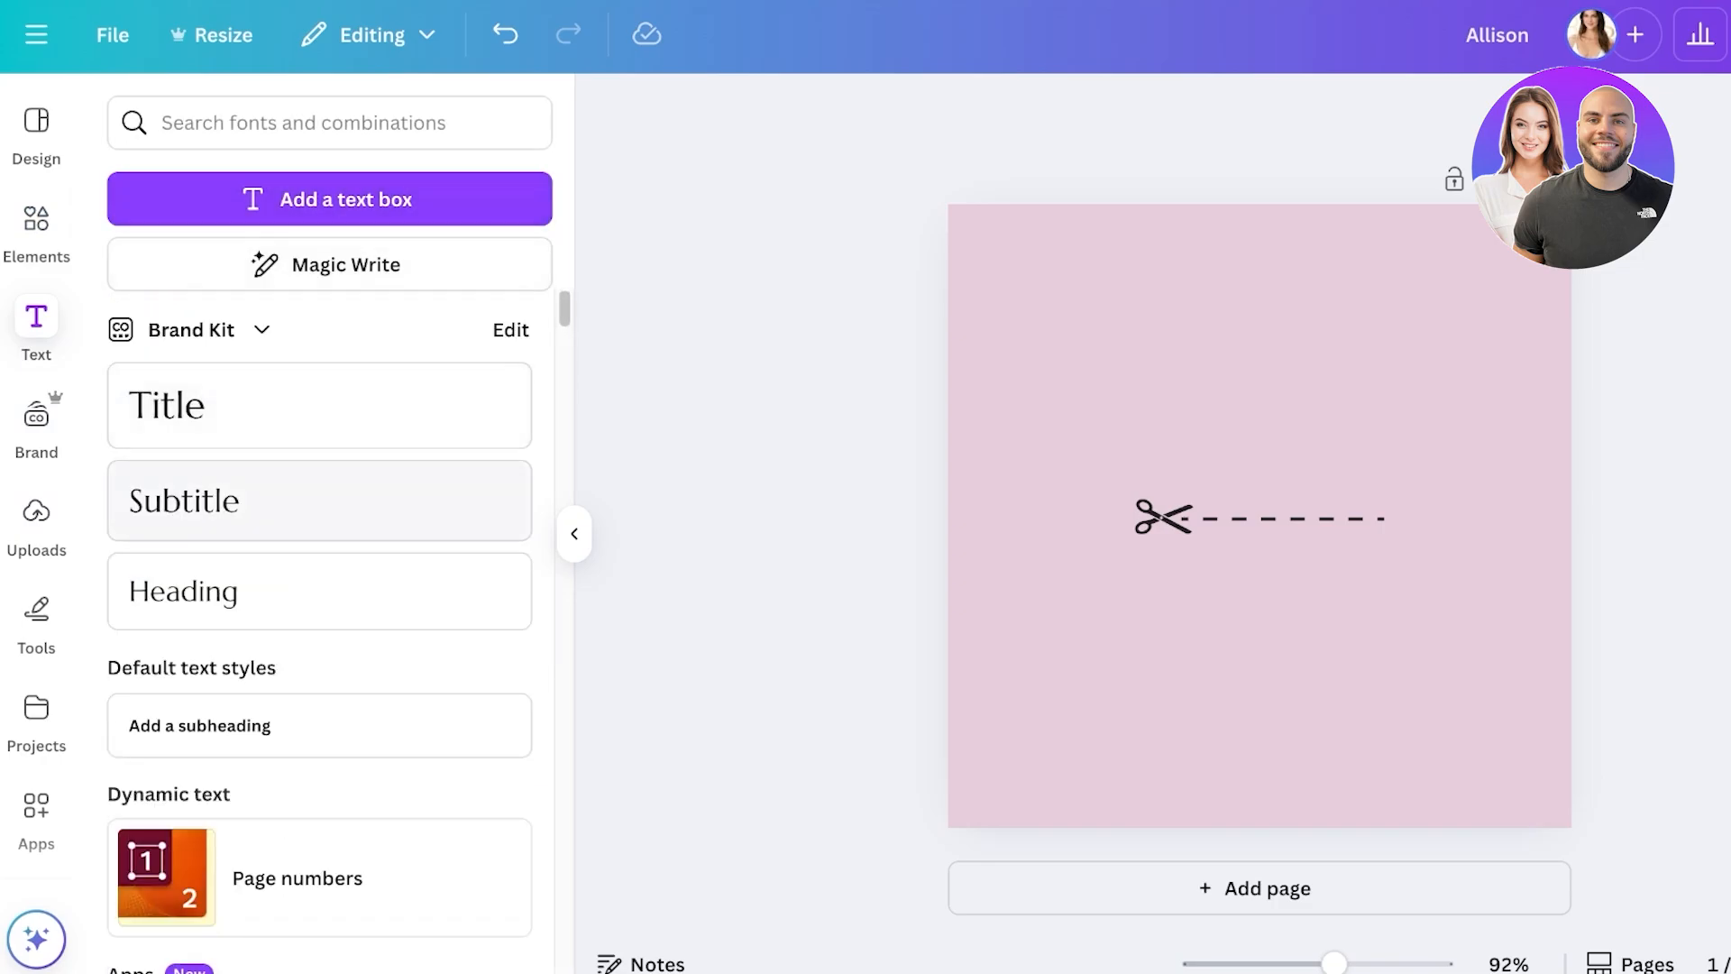
scroll(319, 540, "down", 10)
scroll(210, 541, "up", 8)
scroll(210, 541, "down", 6)
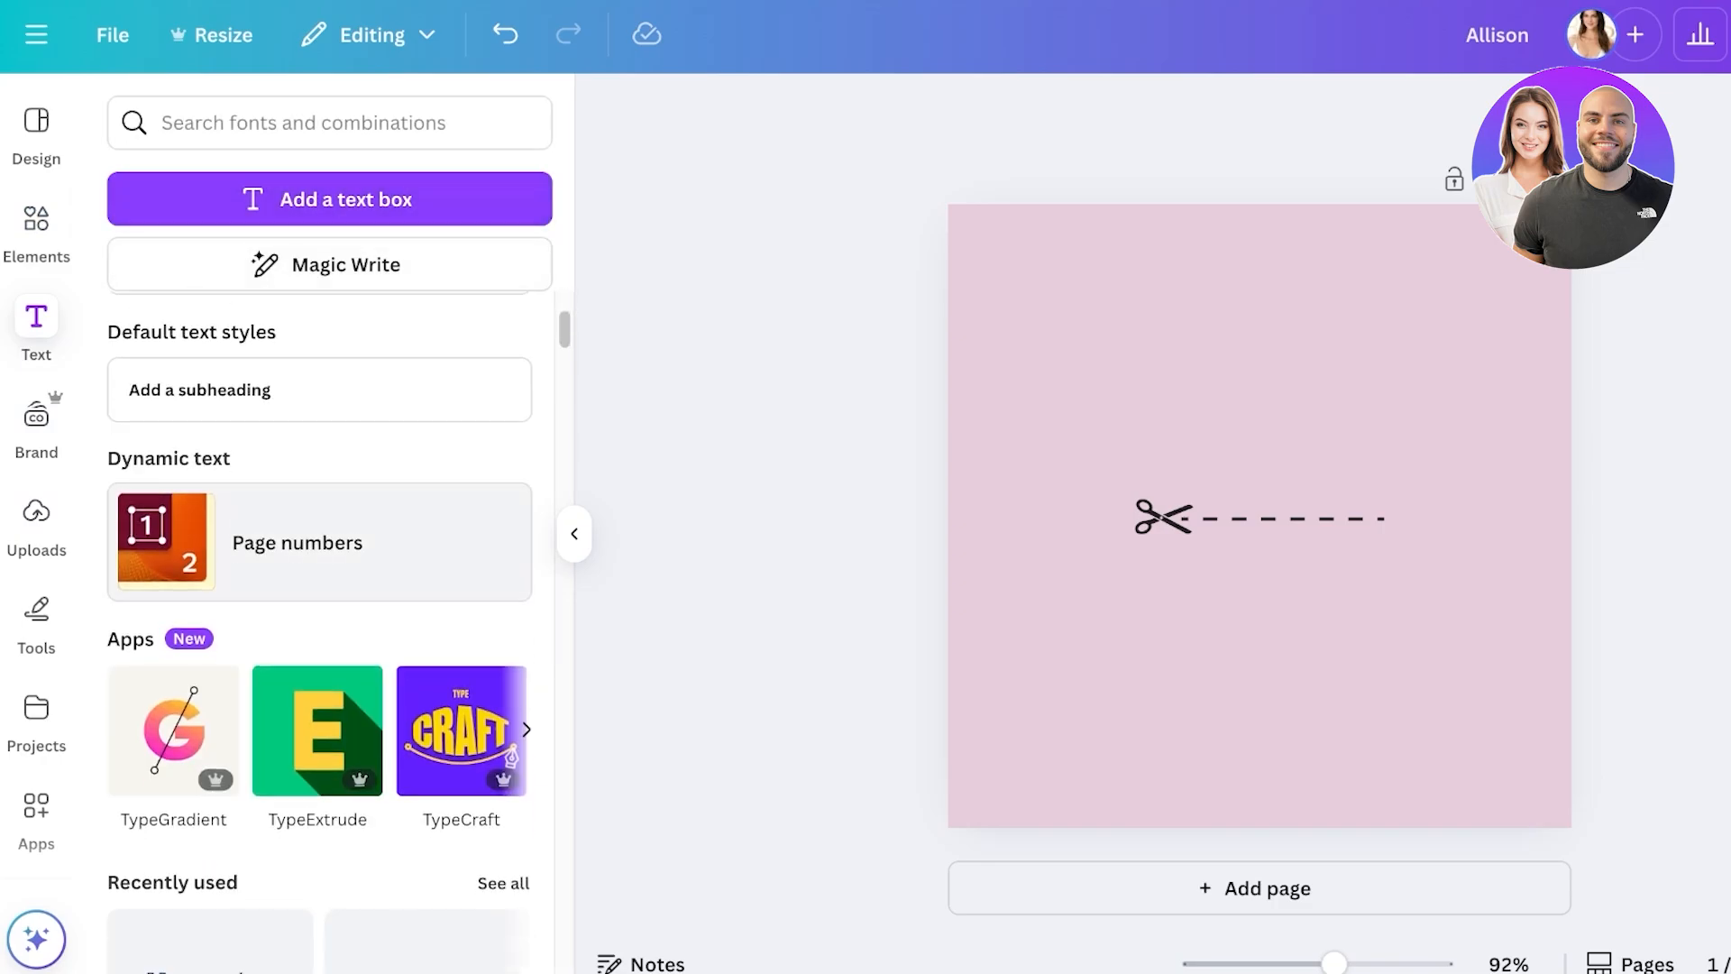
scroll(210, 541, "up", 3)
left_click(527, 487)
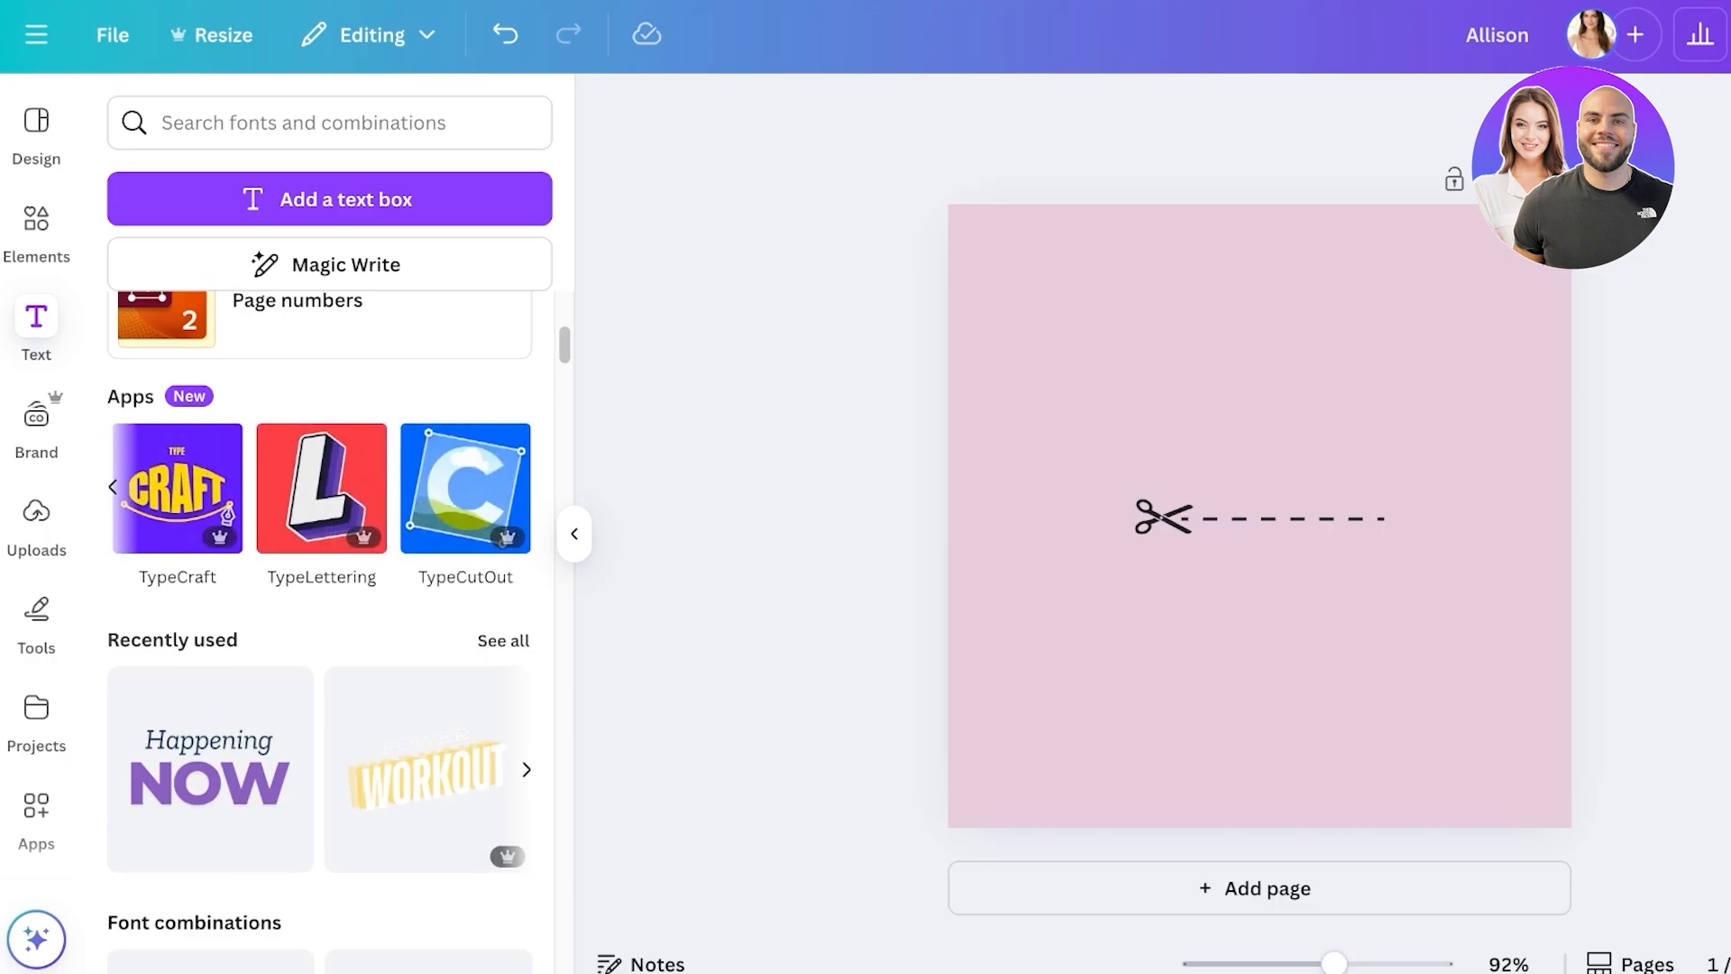
scroll(210, 541, "down", 6)
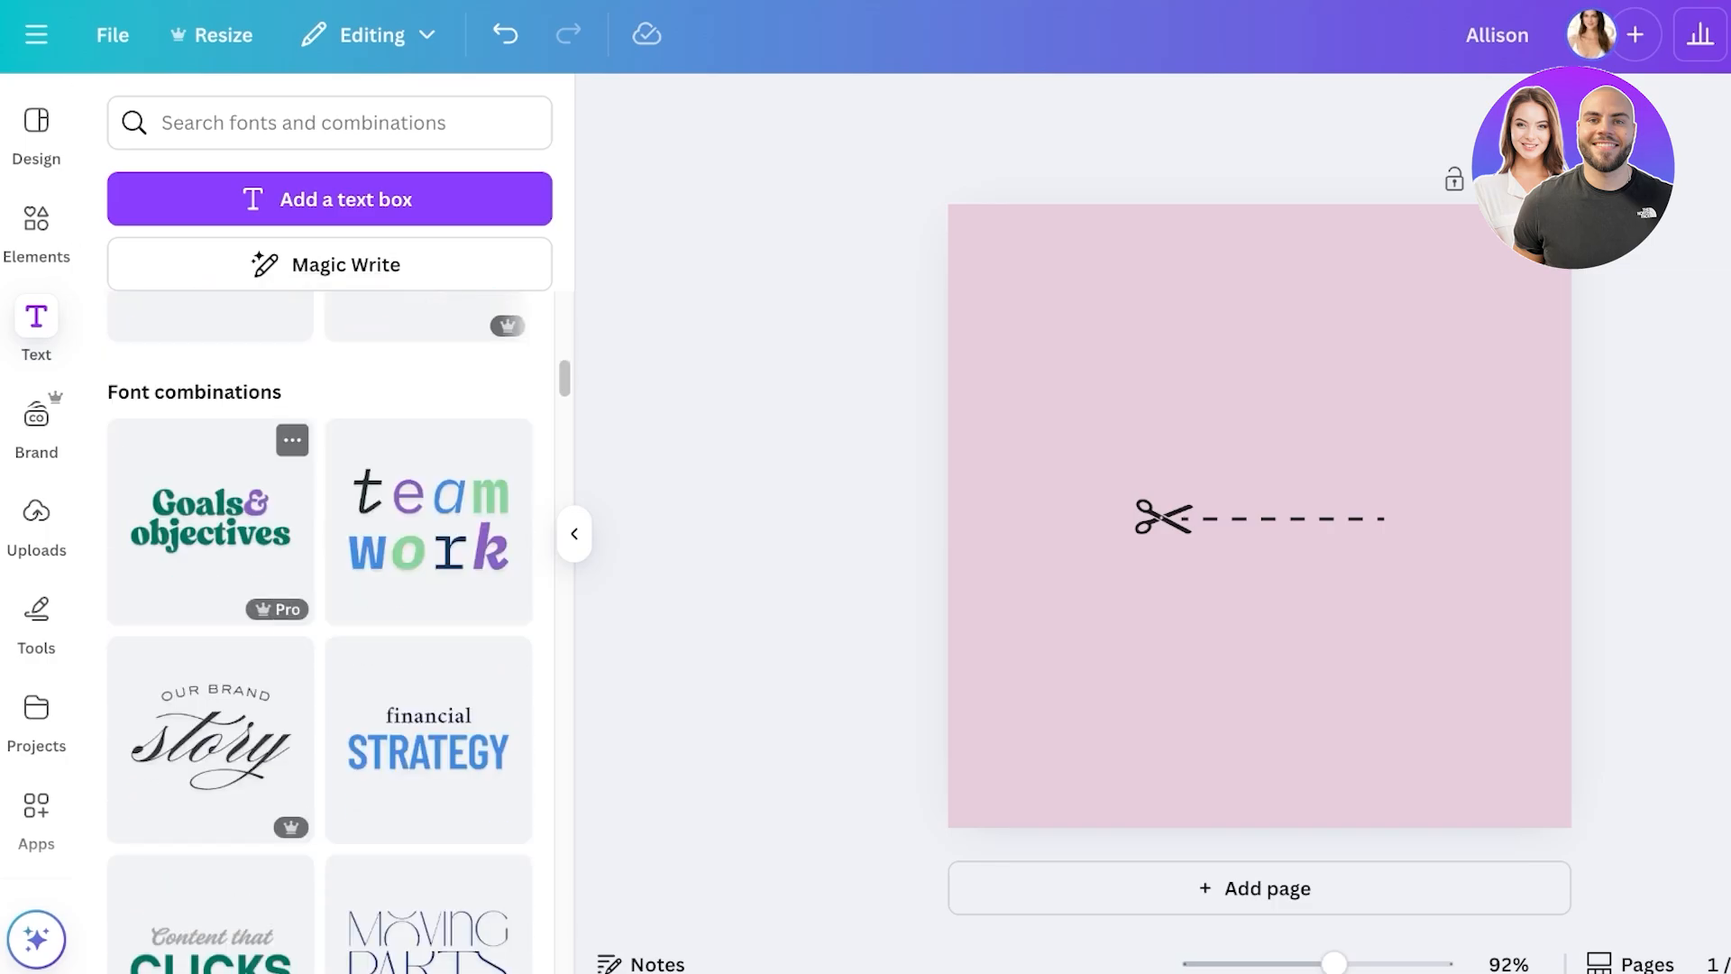
- Add the OUR BRAND story font combination, replace 'story' with the brand's first name, and shrink it
scroll(210, 541, "down", 2)
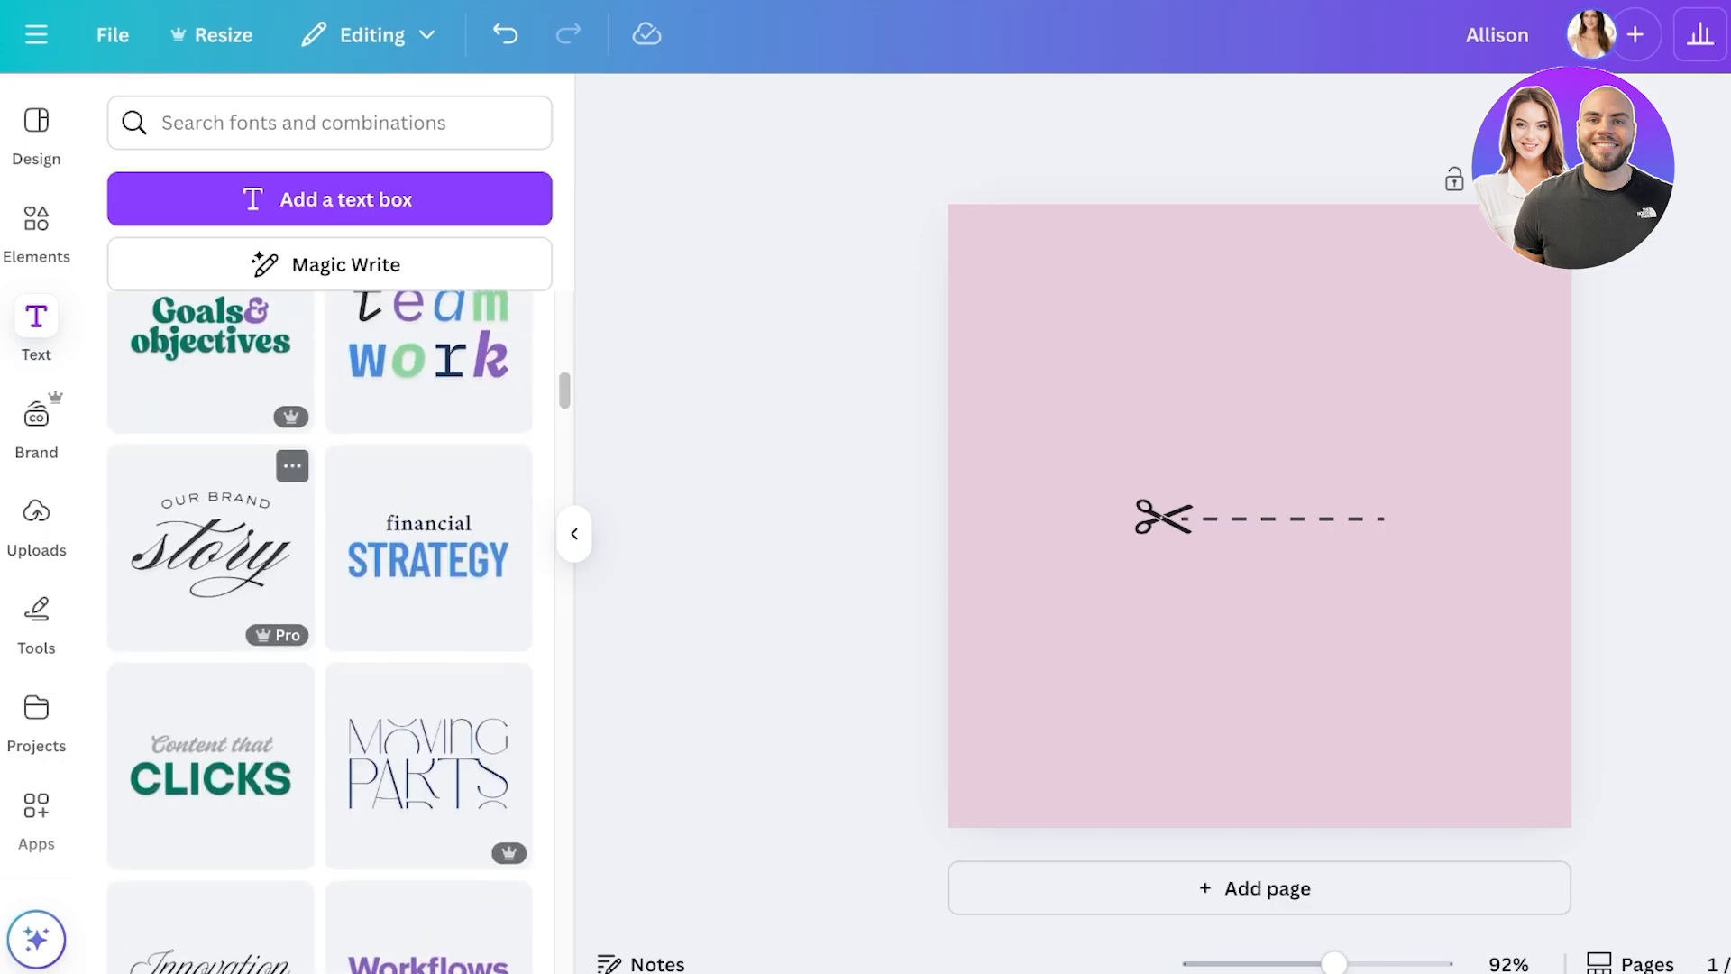
left_click(210, 546)
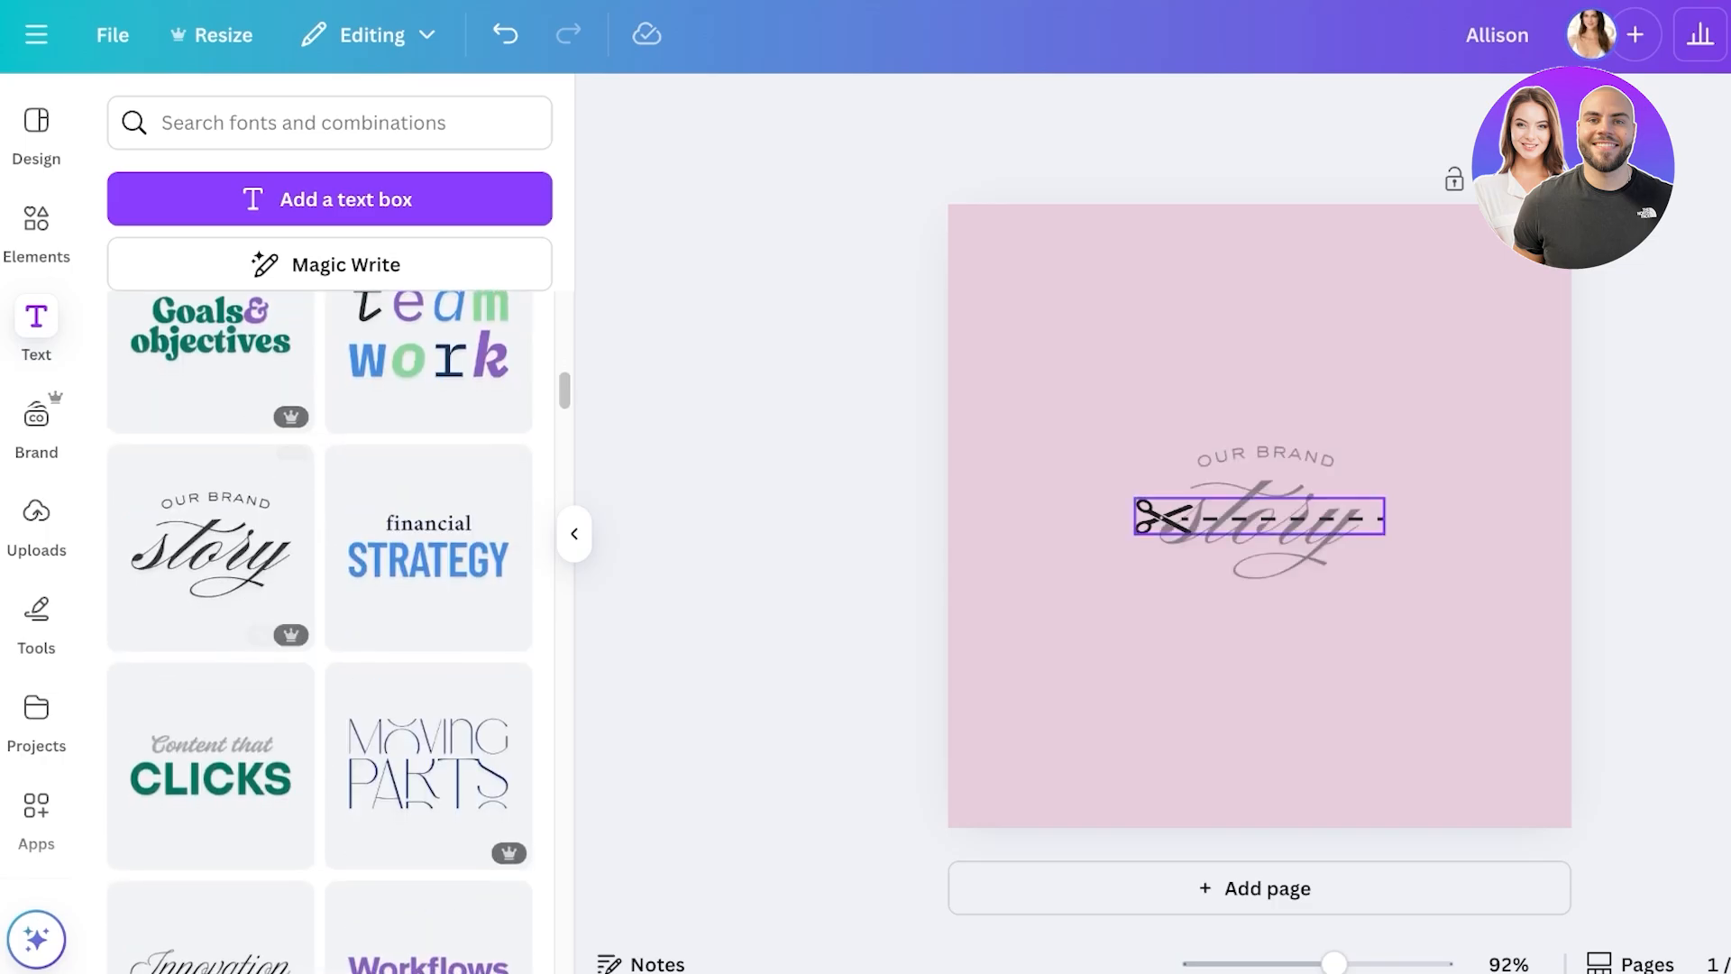
left_click_drag(1212, 515, 1230, 375)
double_click(1228, 387)
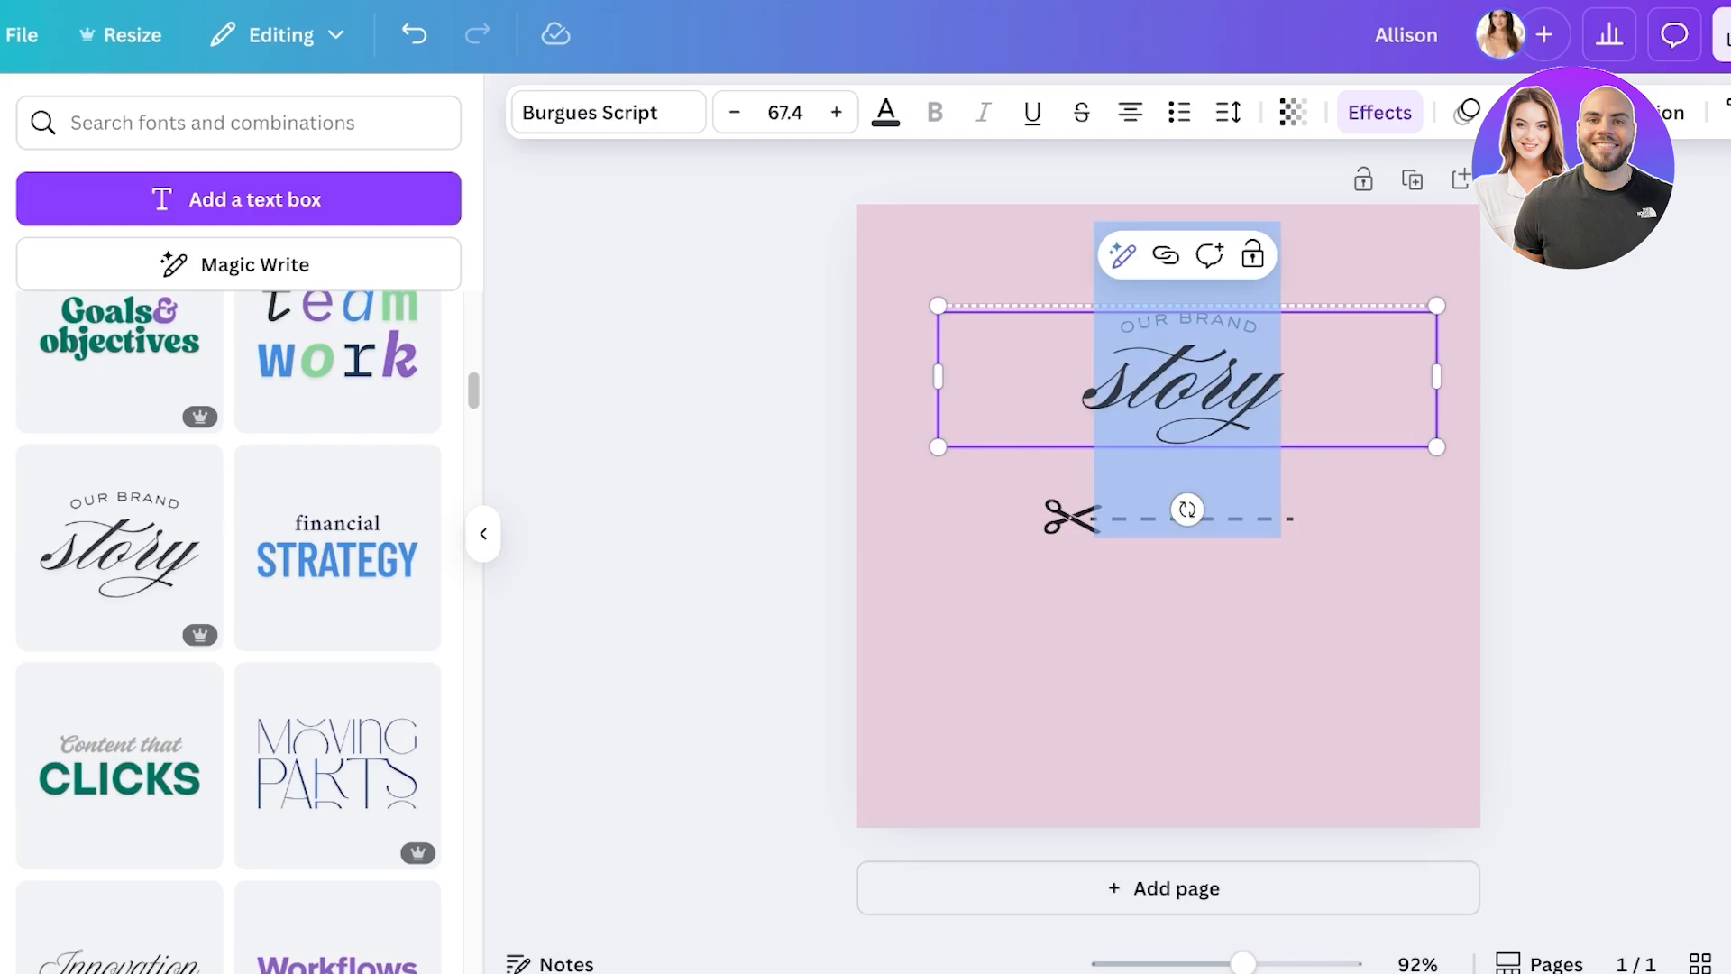
type("Allison")
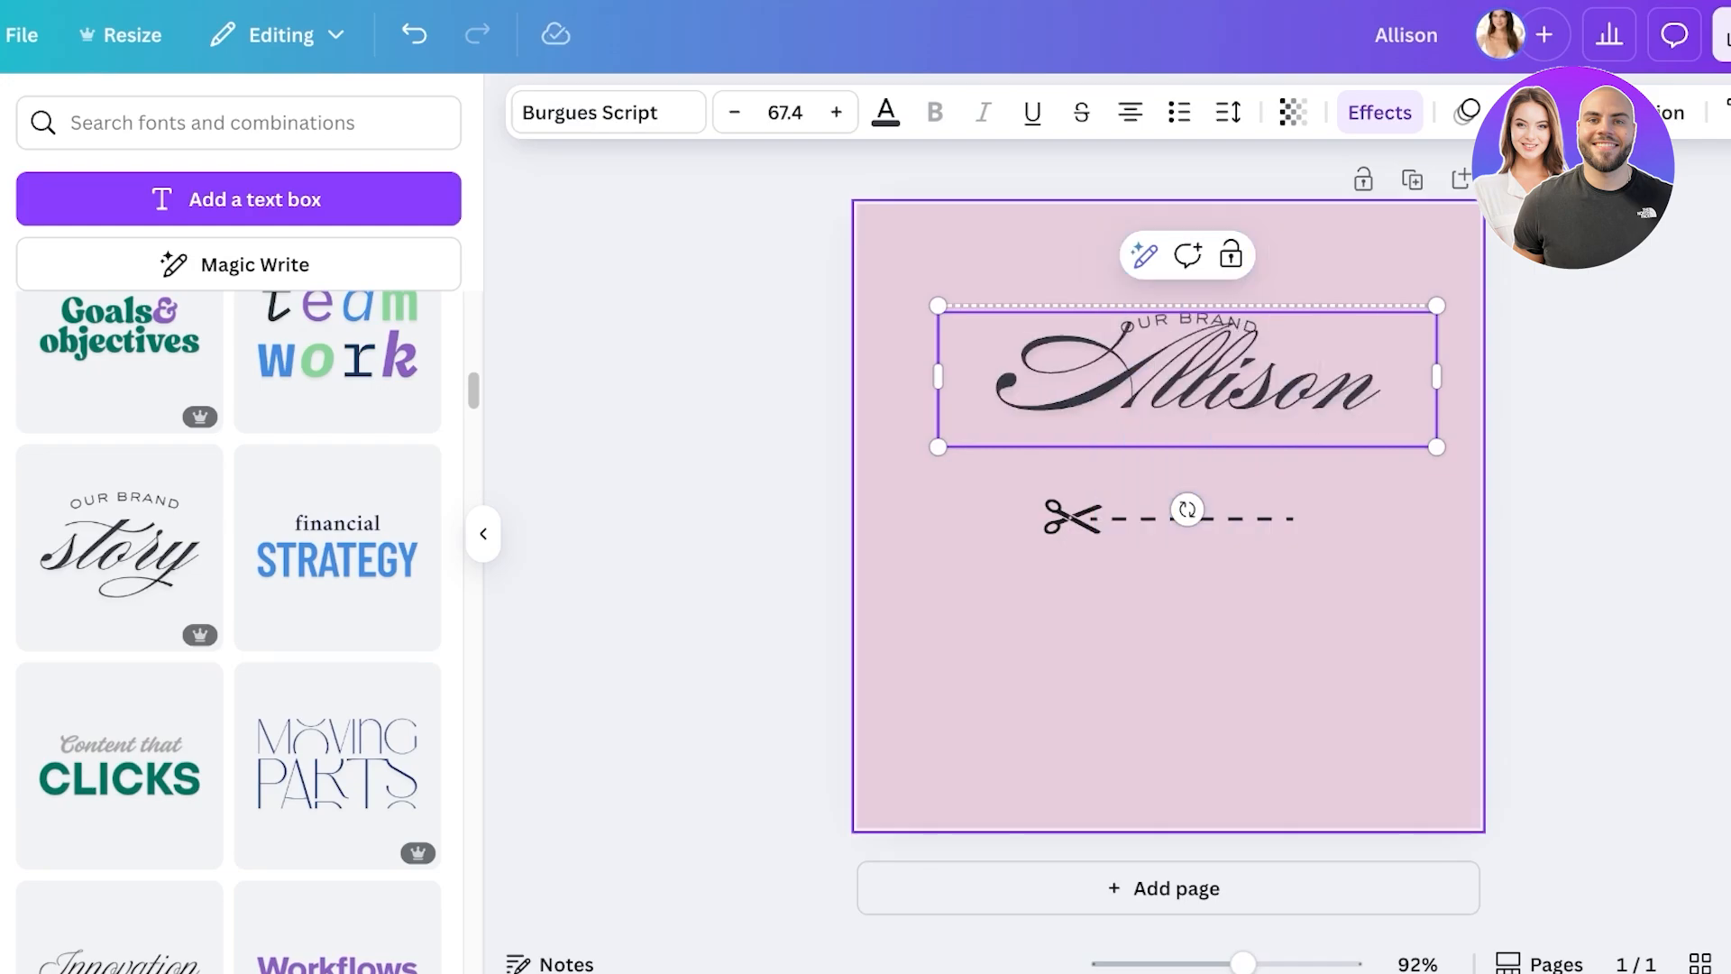
left_click_drag(1436, 446, 1360, 425)
left_click(1392, 451)
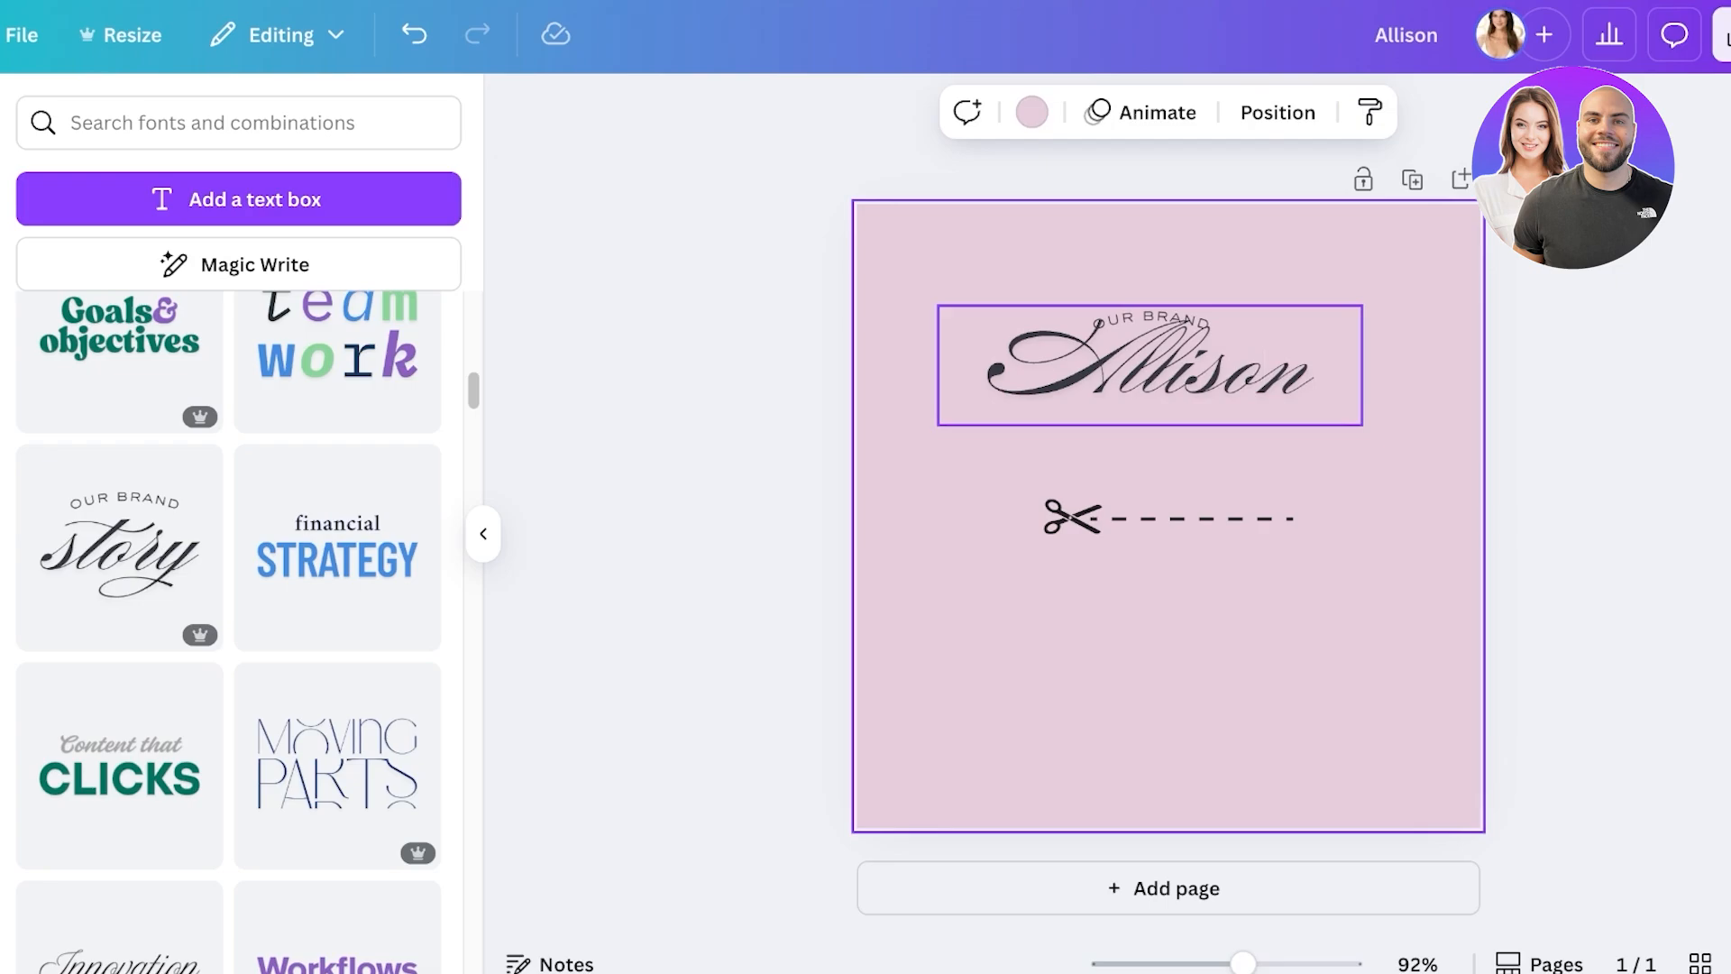
- Ungroup and delete the curved OUR BRAND caption, then place the name just above the scissors line
left_click(1150, 320)
left_click(1107, 249)
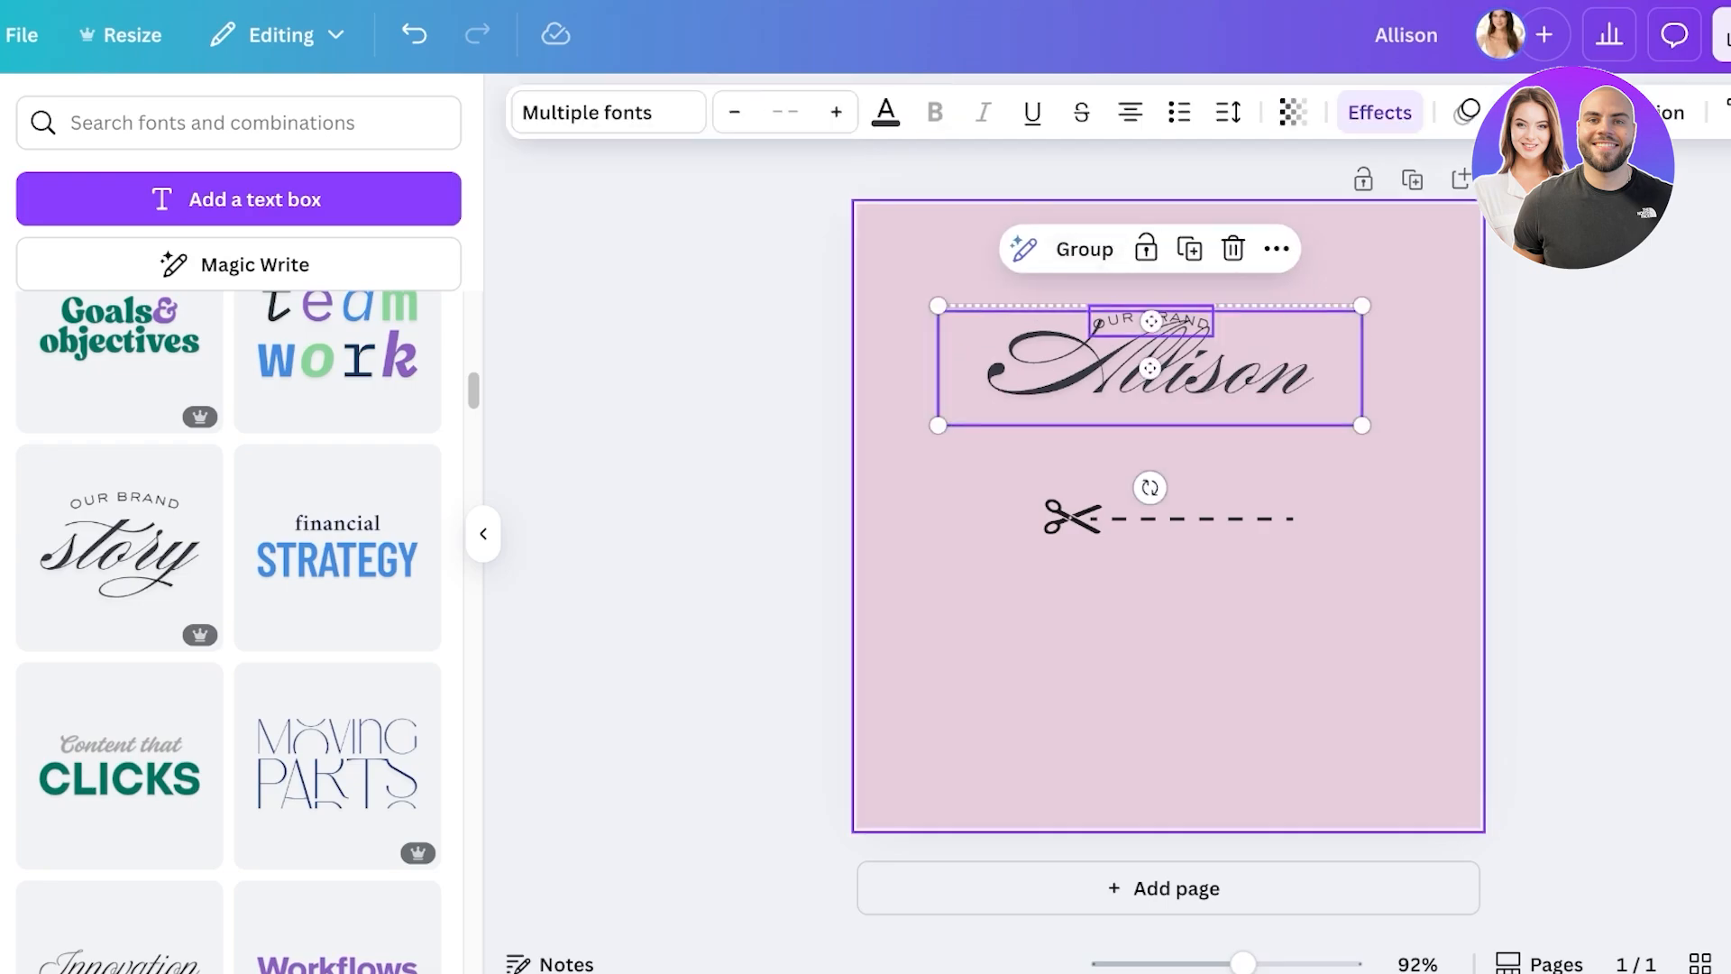
left_click(1393, 451)
left_click_drag(1150, 320, 1150, 280)
left_click(1393, 451)
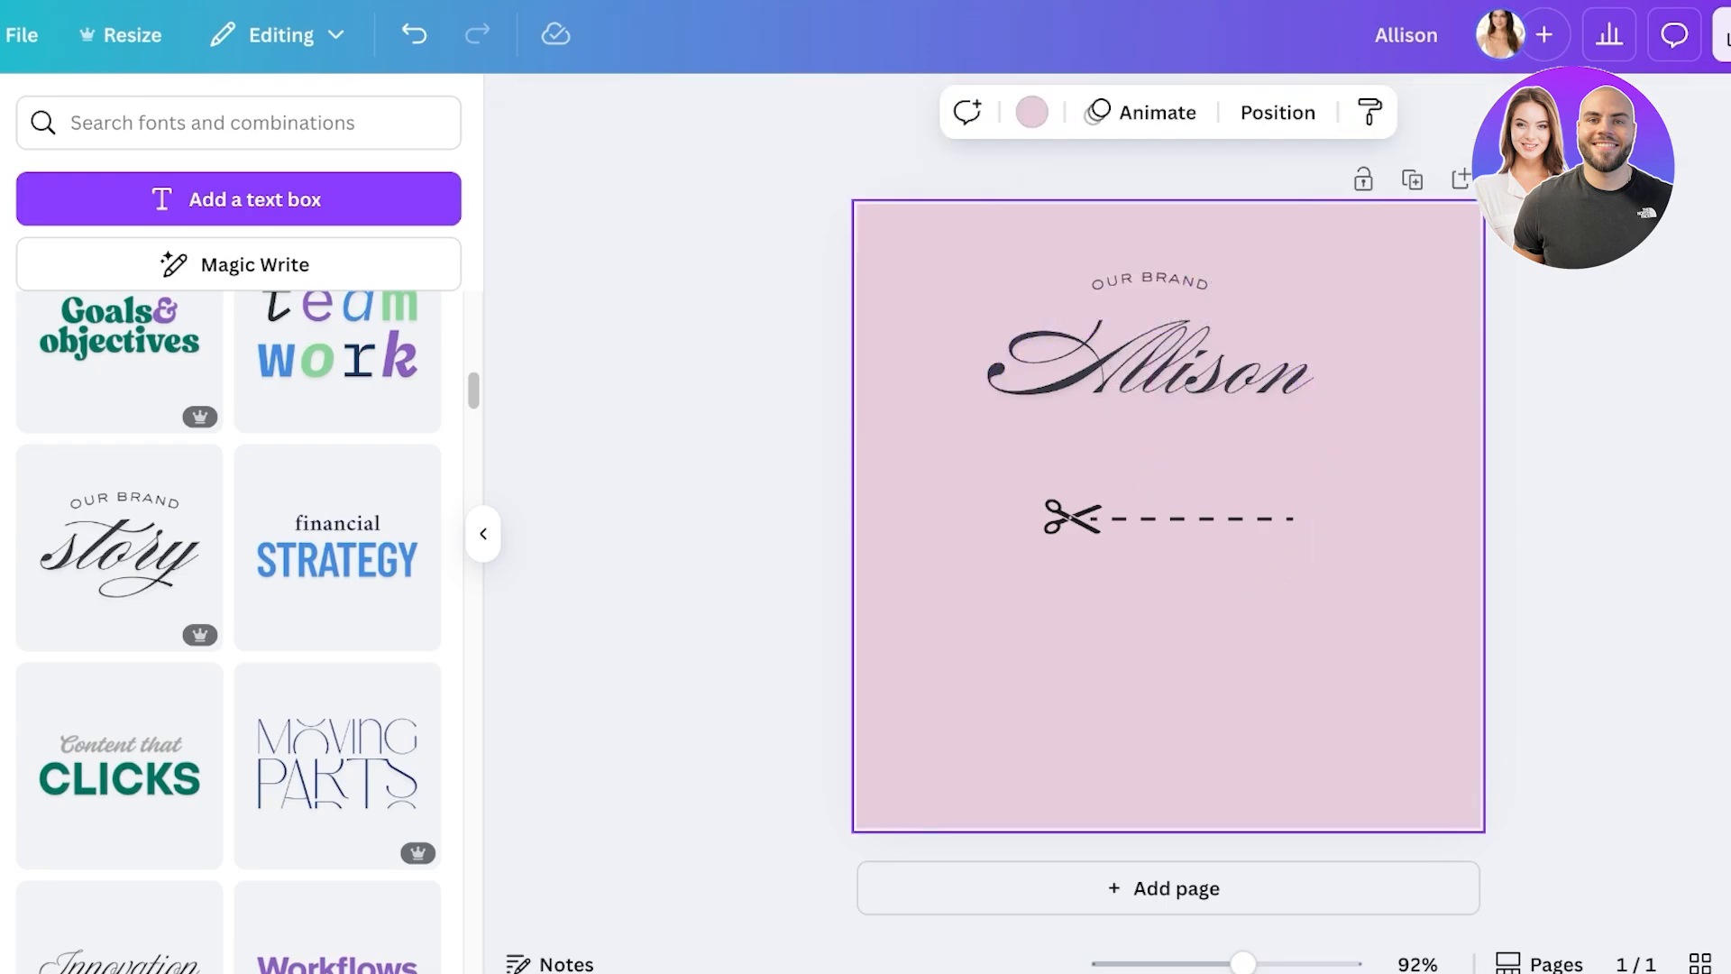
left_click(1150, 282)
key("Delete")
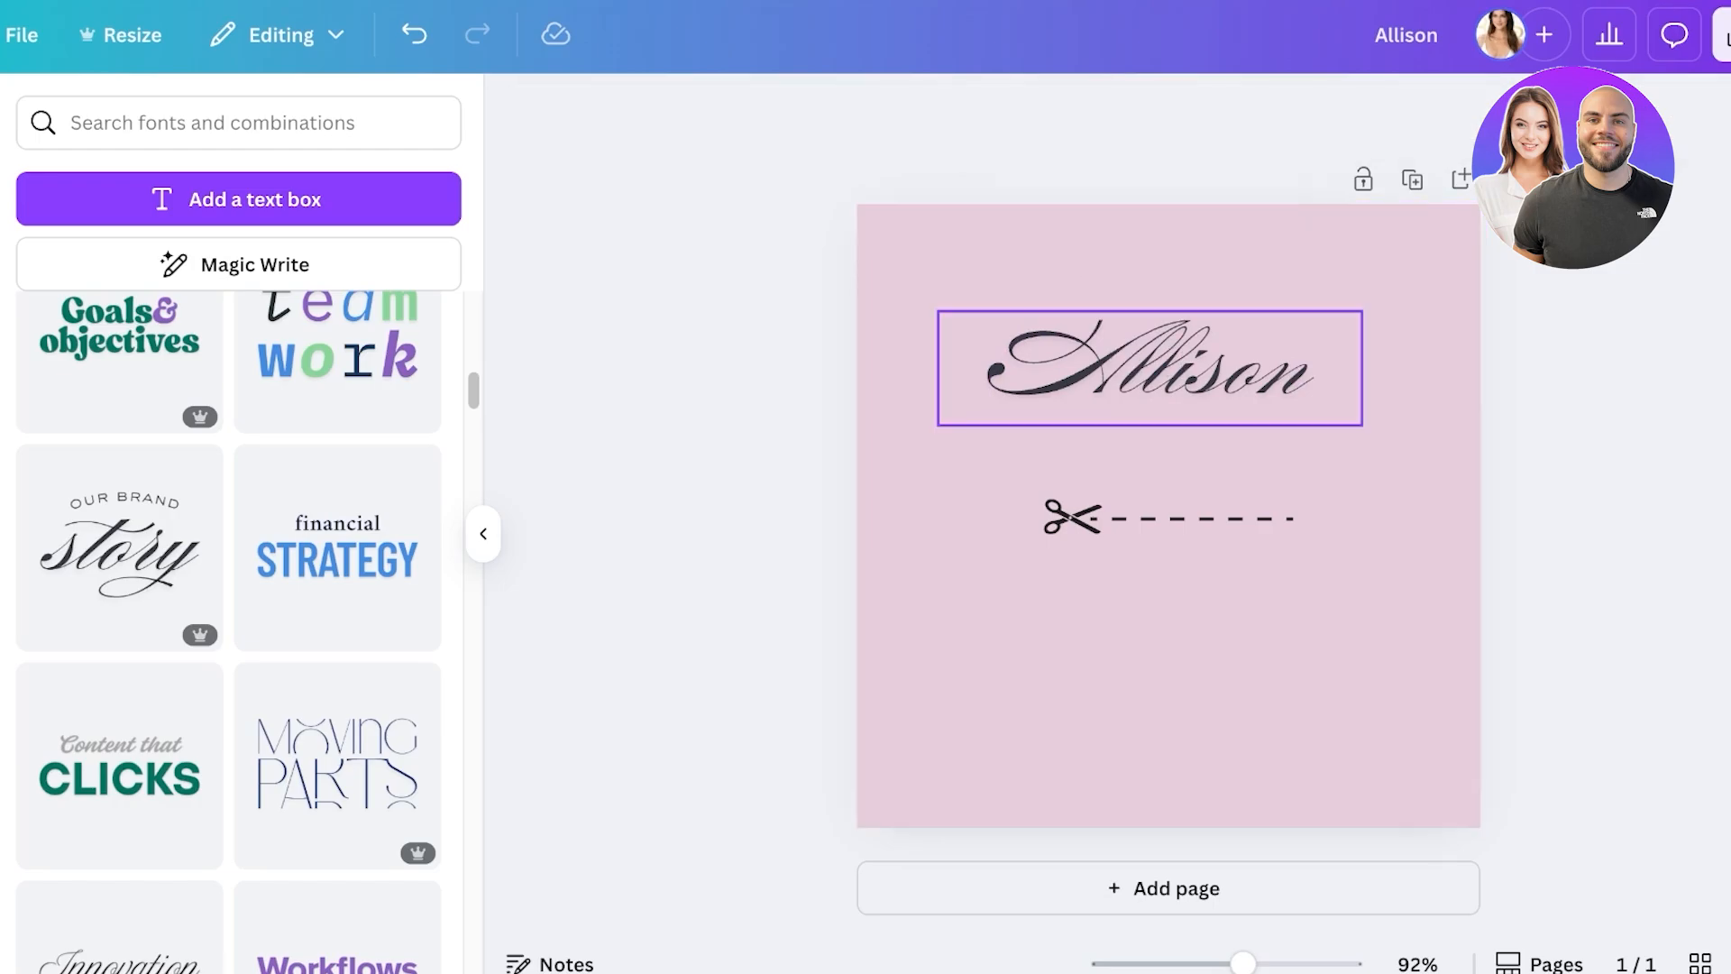
left_click_drag(1149, 368, 1169, 670)
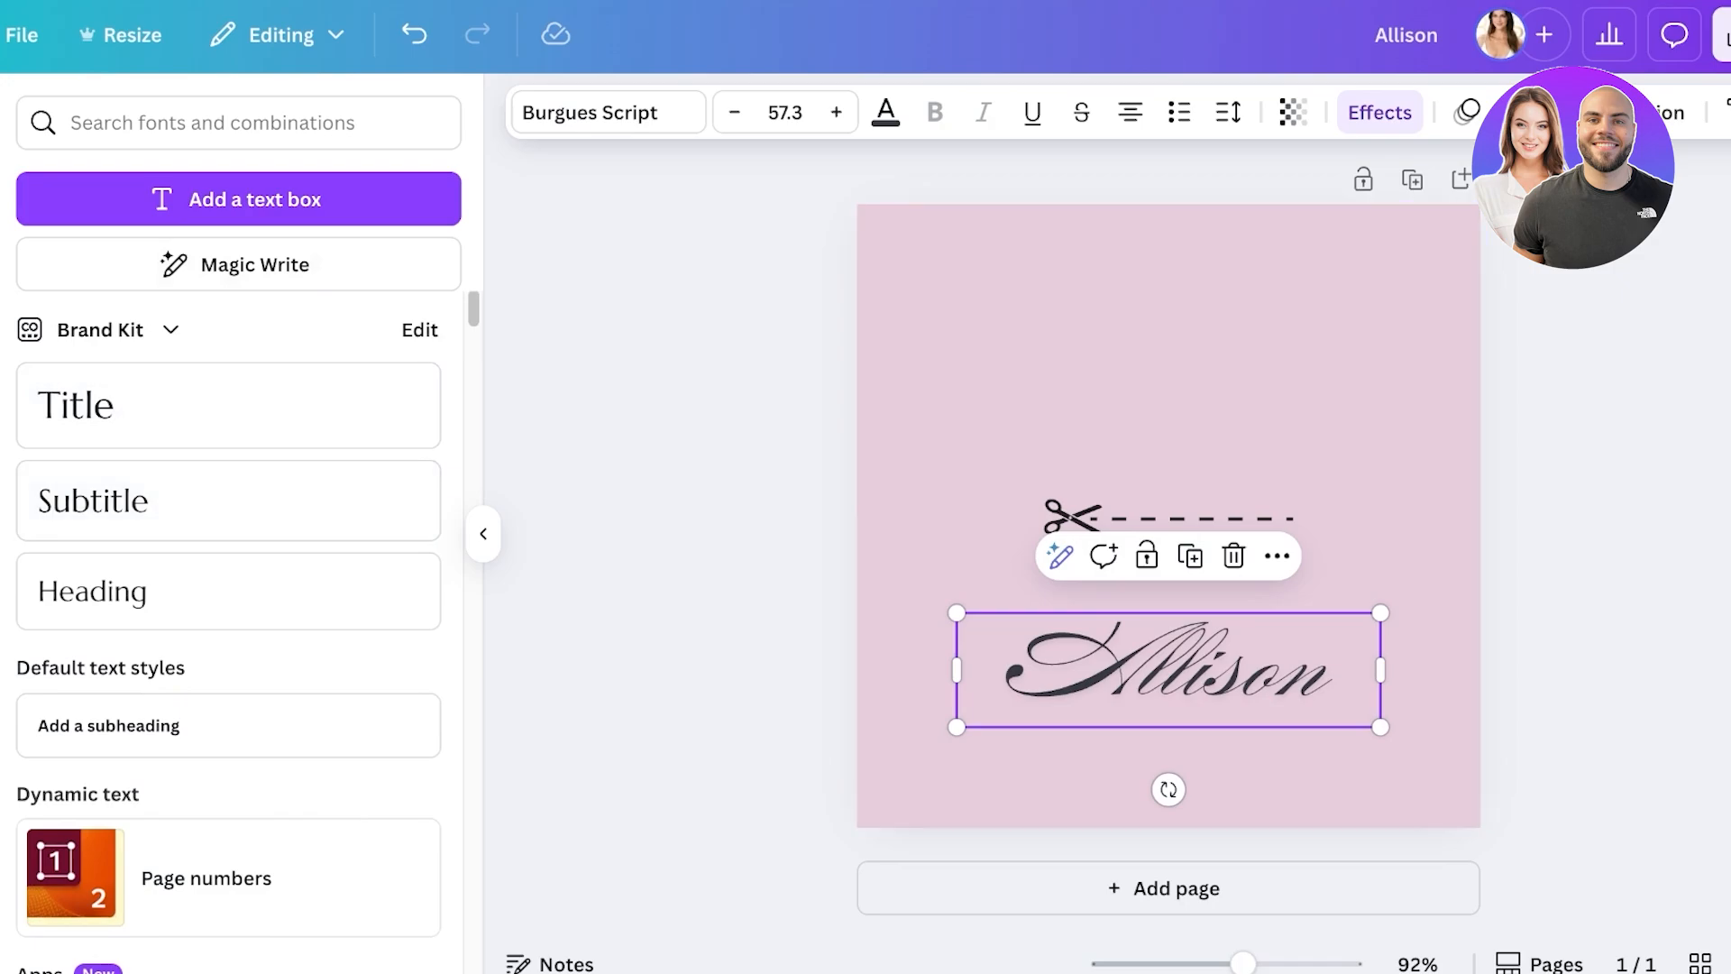
left_click_drag(1168, 670, 1168, 430)
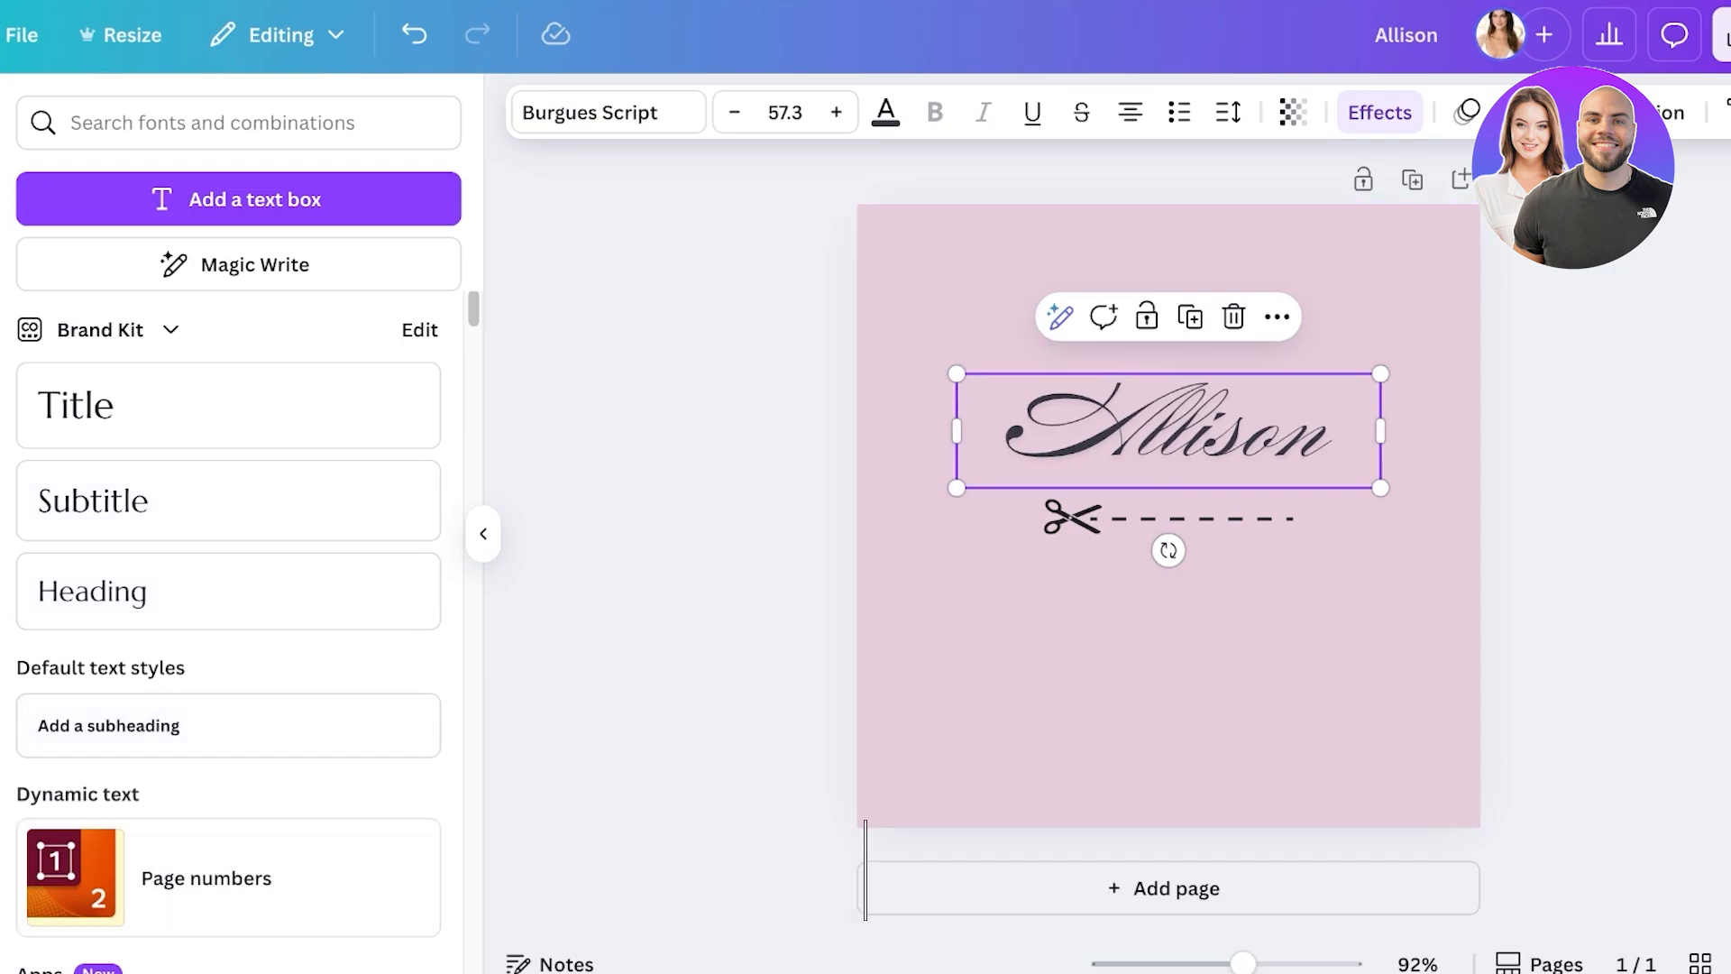
- Add a subheading reading 'Est 2020' and move it lower on the page
left_click(228, 725)
left_click(1168, 613)
double_click(1168, 511)
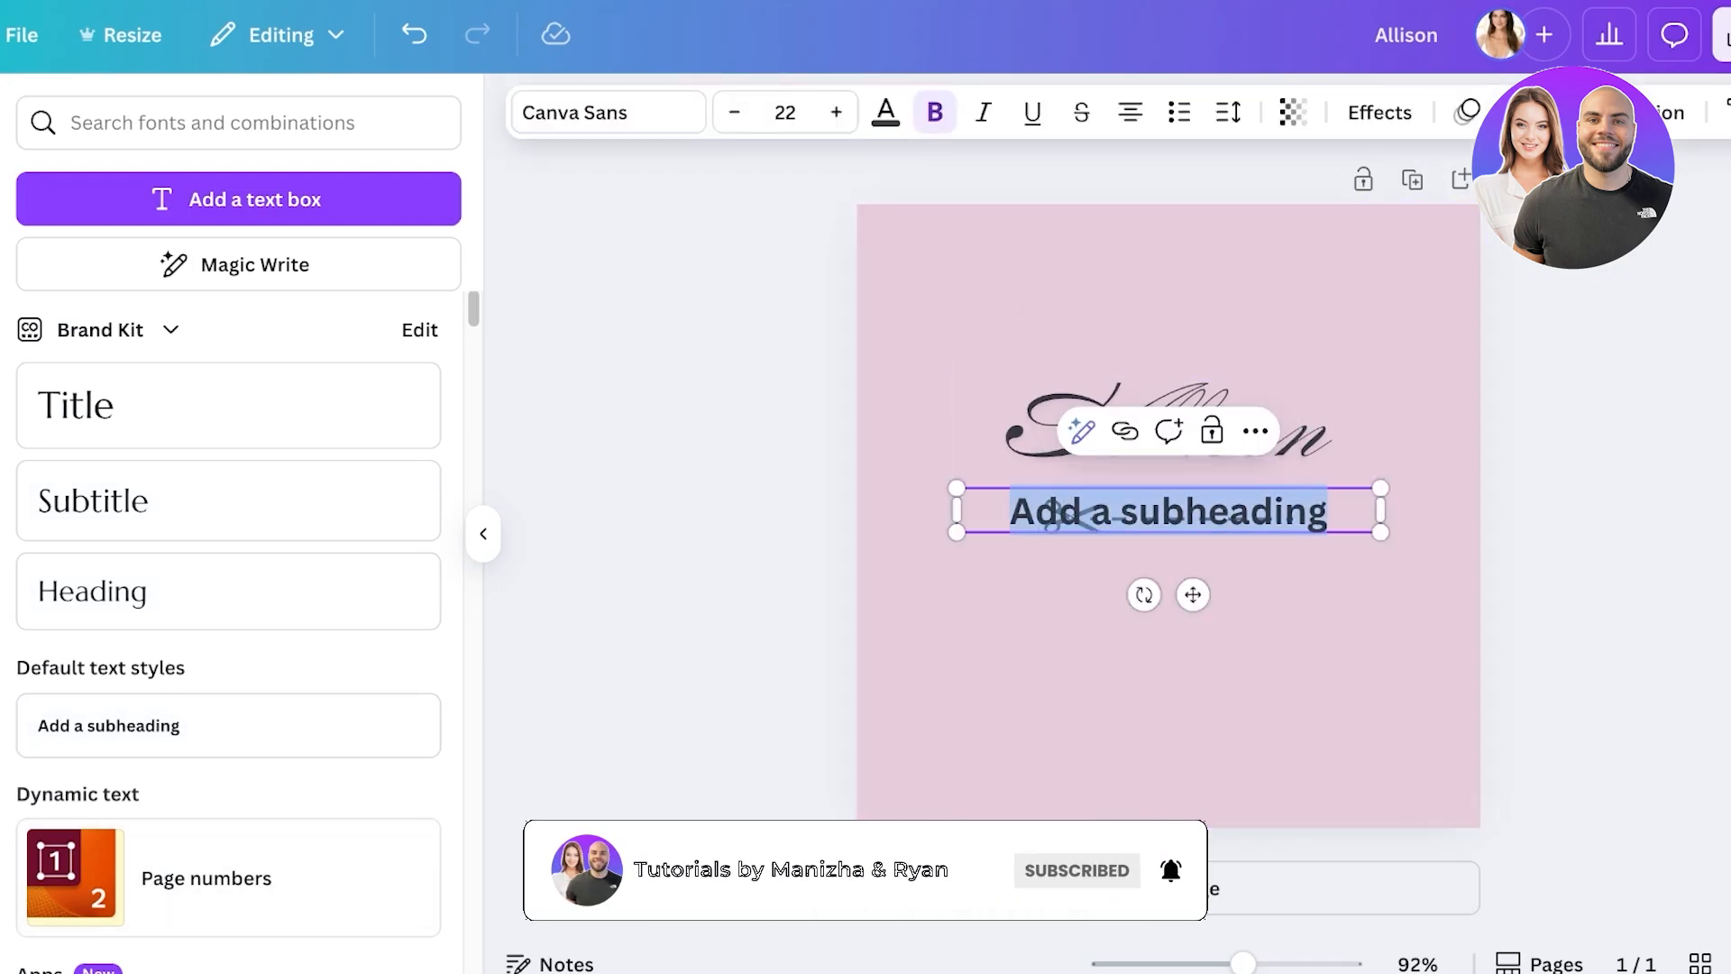
key("ctrl+v")
type("House")
key("BackSpace")
key("BackSpace")
key("BackSpace")
key("BackSpace")
key("BackSpace")
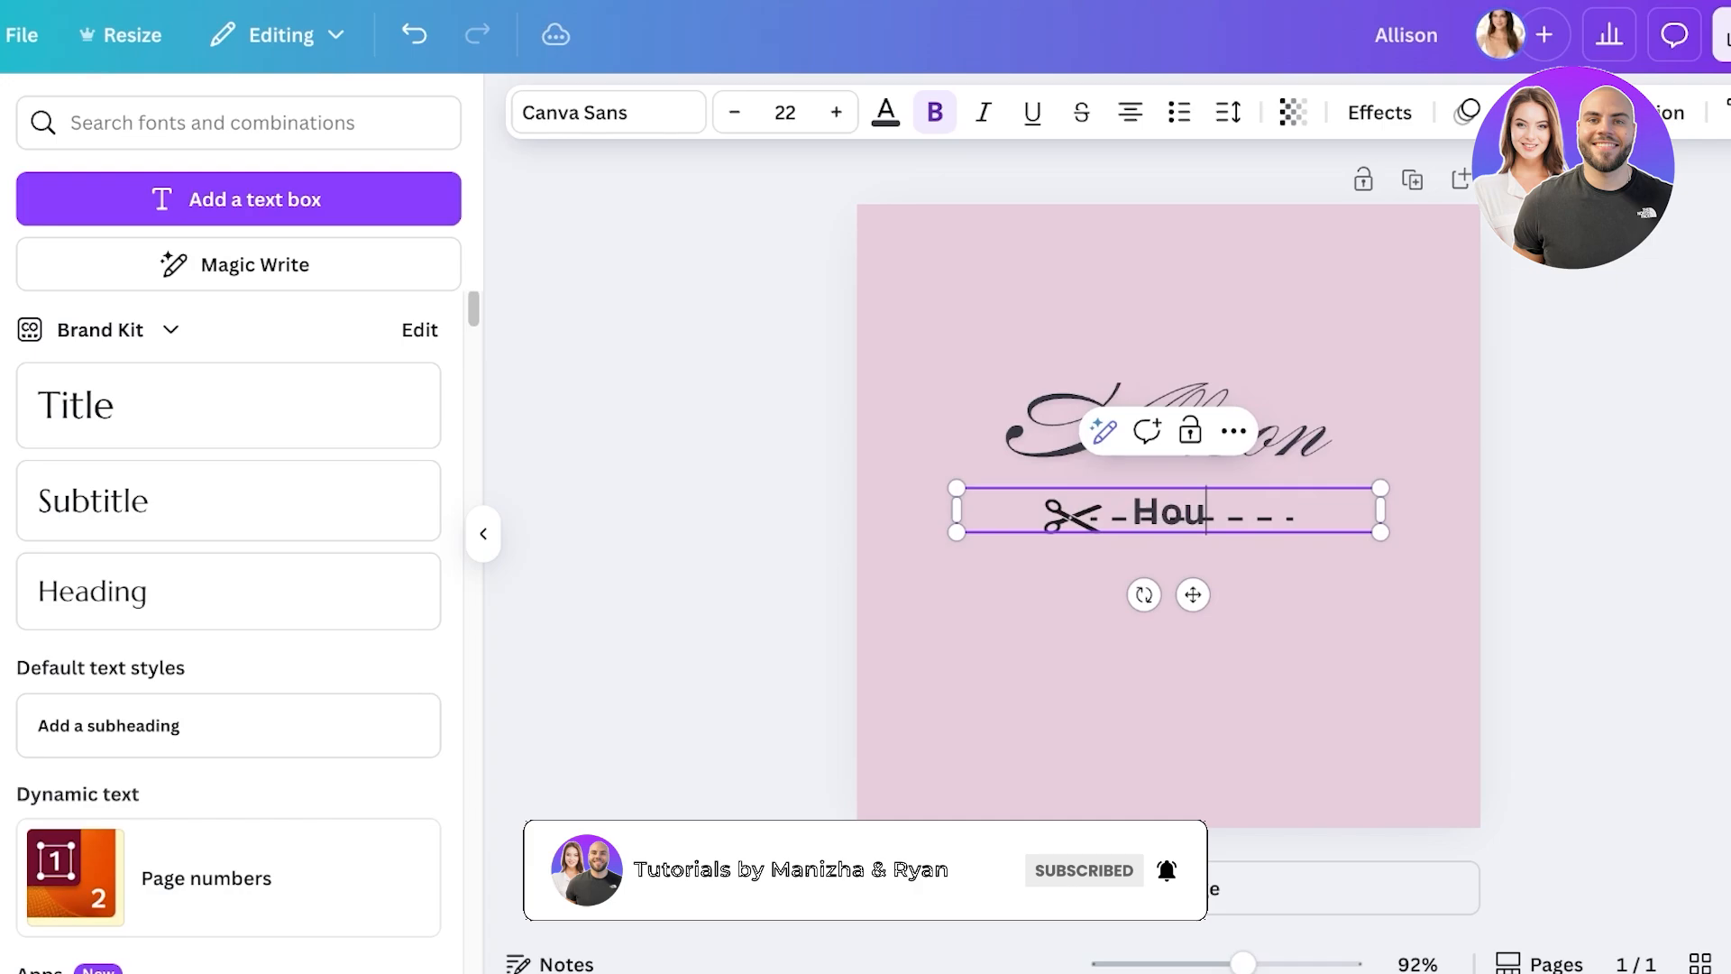
type("Est 20")
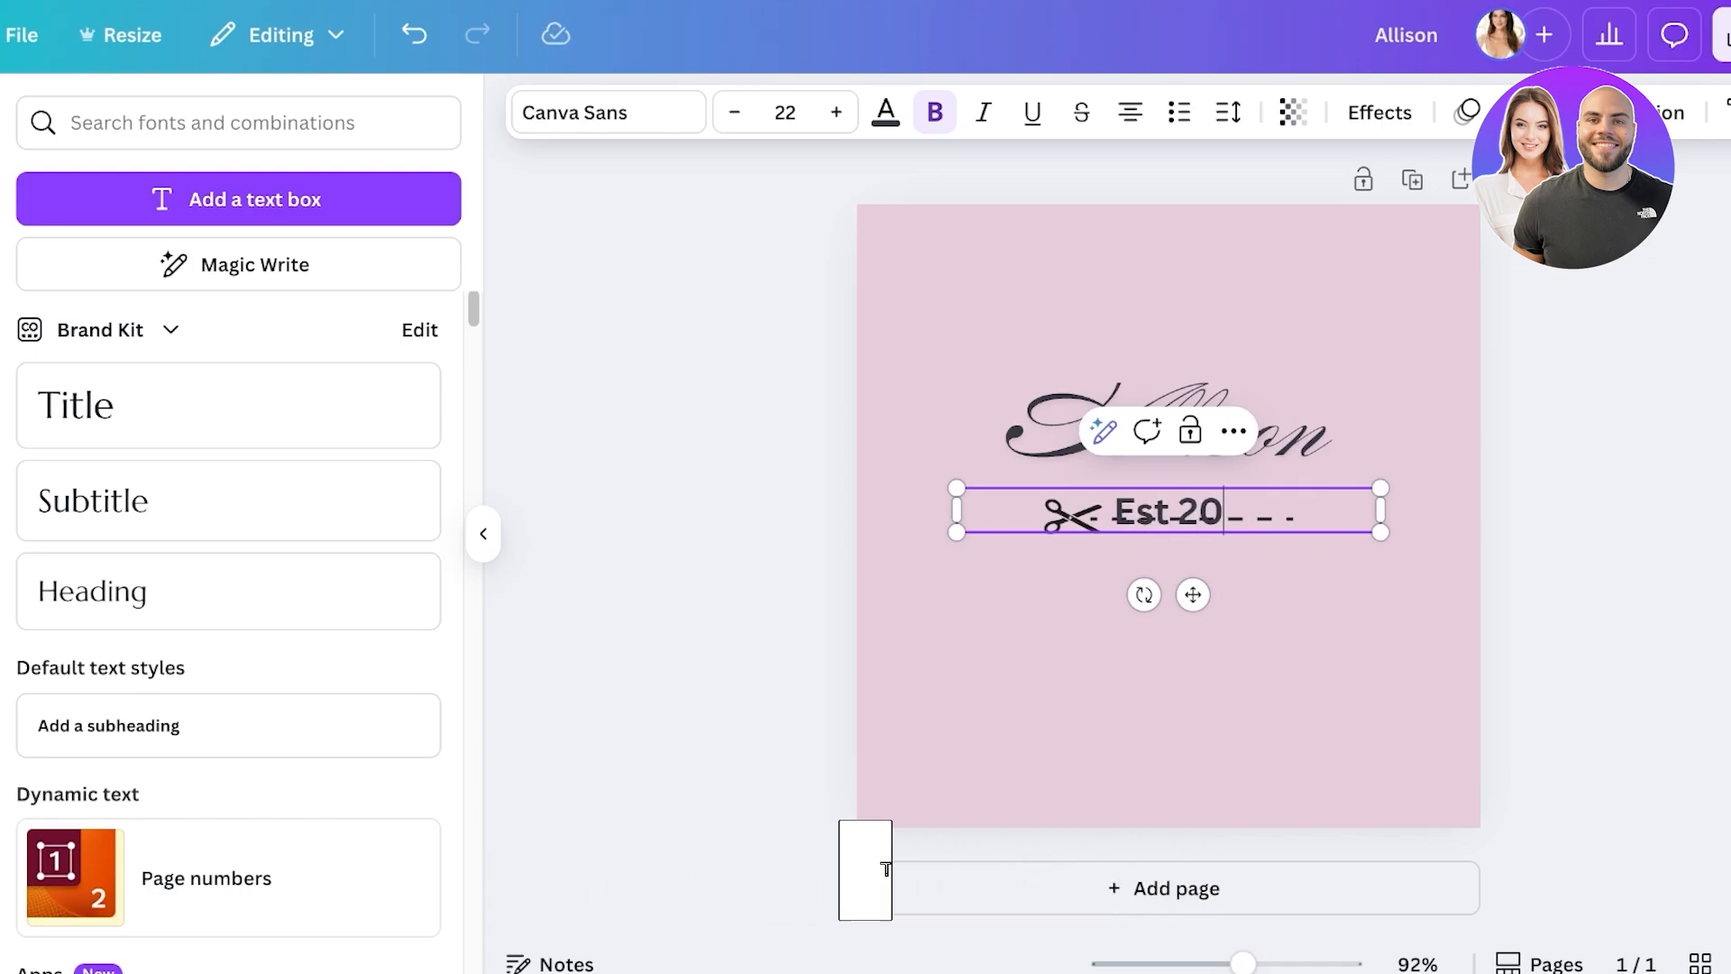
type("20")
left_click(1168, 649)
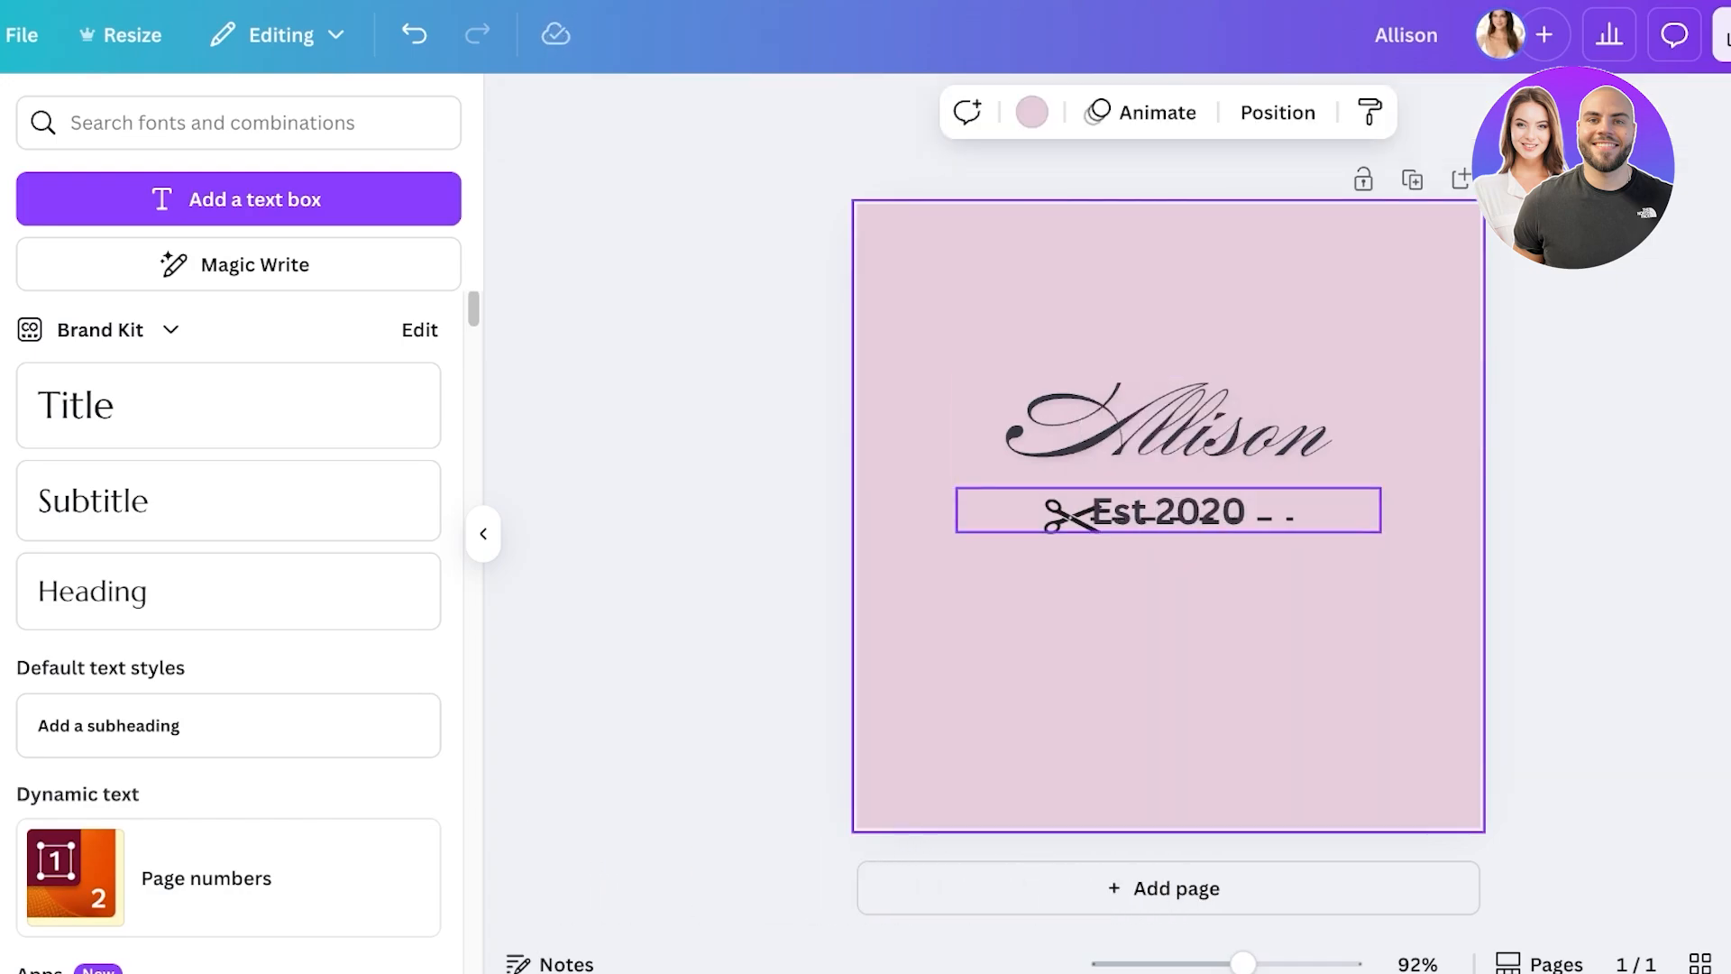
left_click(1169, 511)
left_click_drag(1193, 594, 1193, 622)
left_click_drag(1193, 541, 1192, 603)
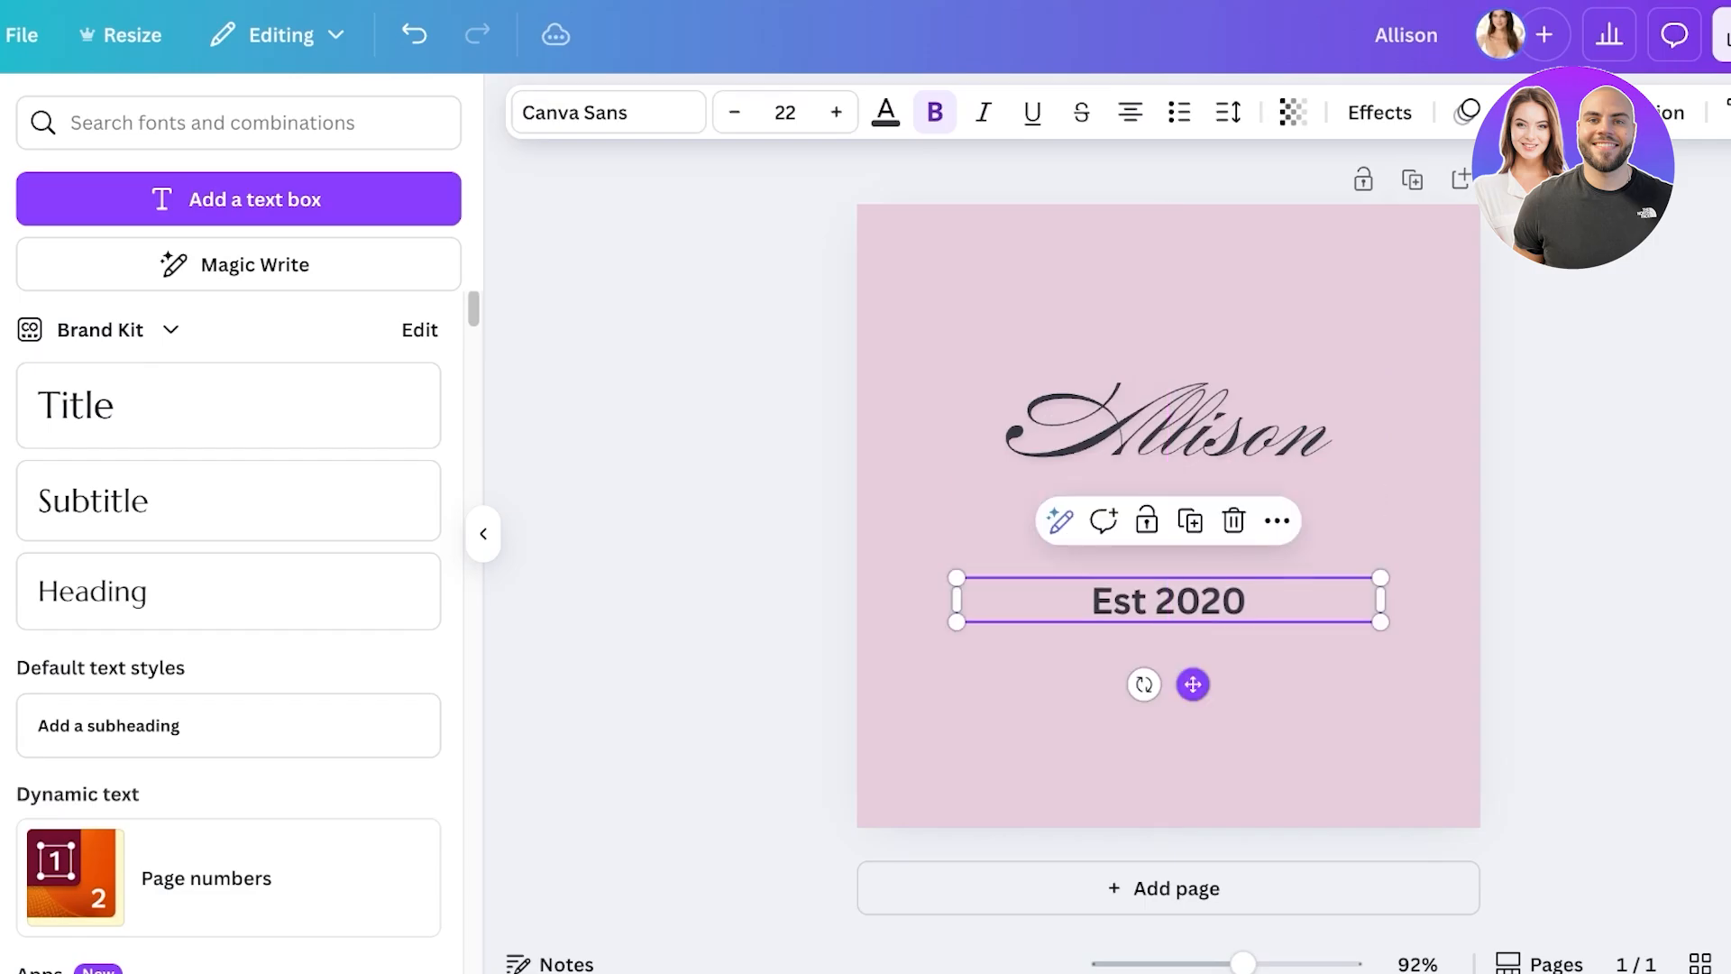
- Apply the Curve effect to Est 2020, set it to 67, and place it above the name
left_click(1387, 111)
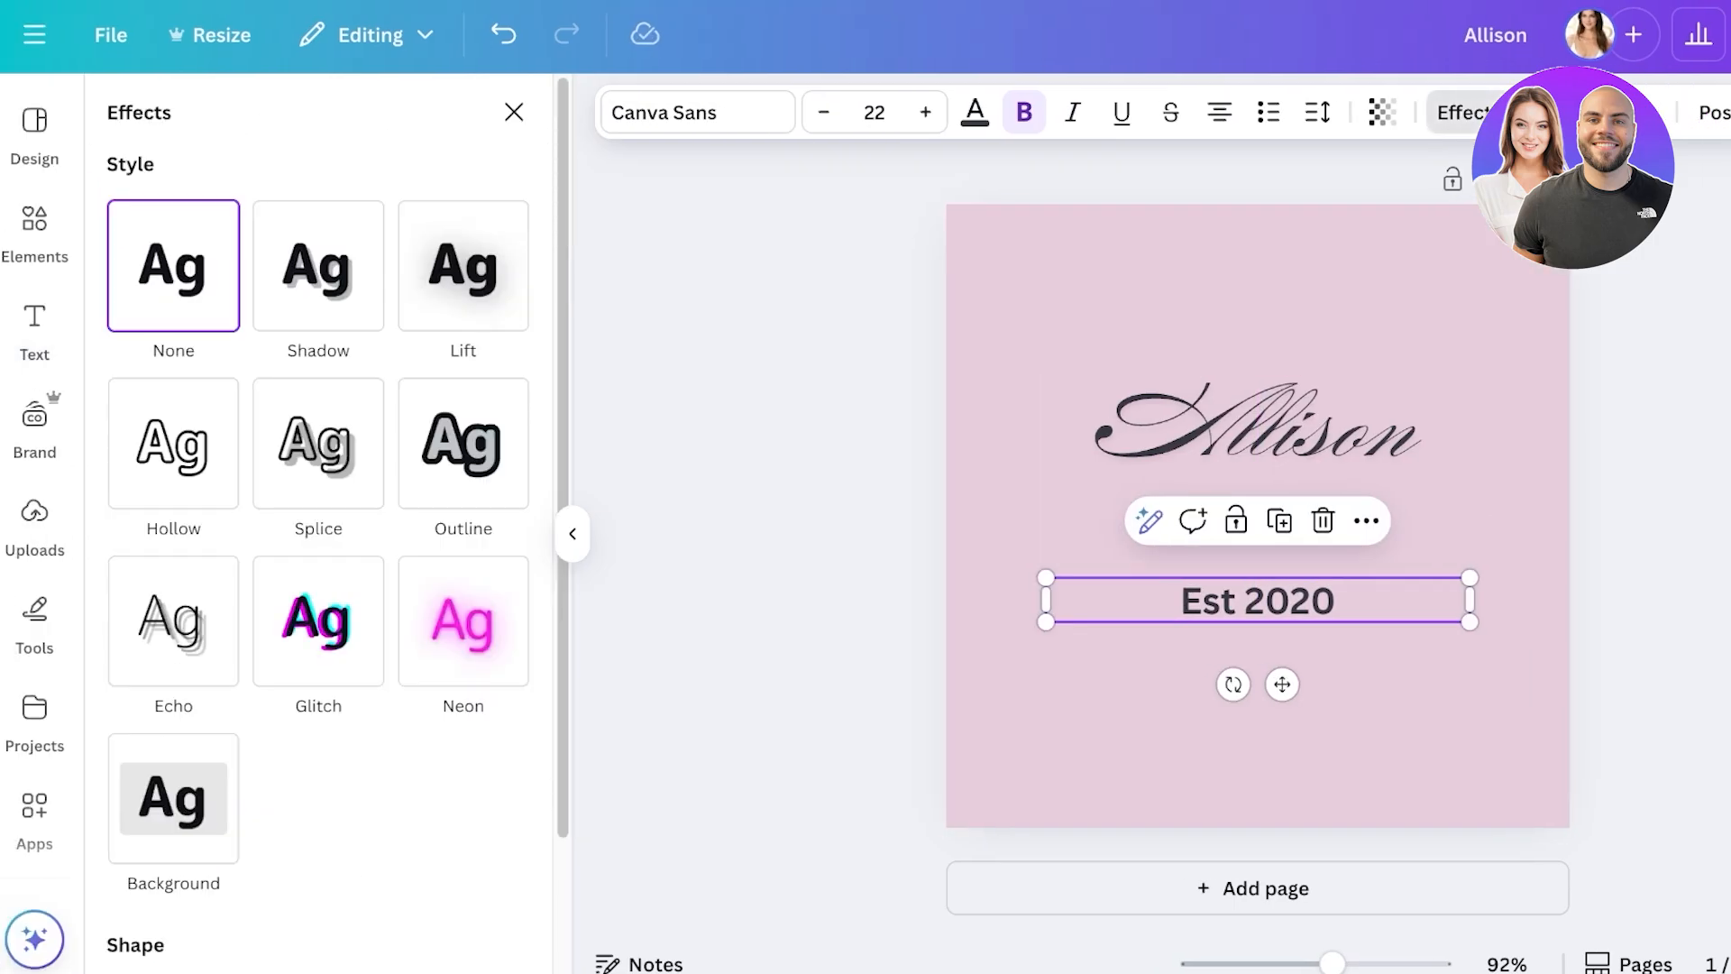
scroll(325, 541, "down", 2)
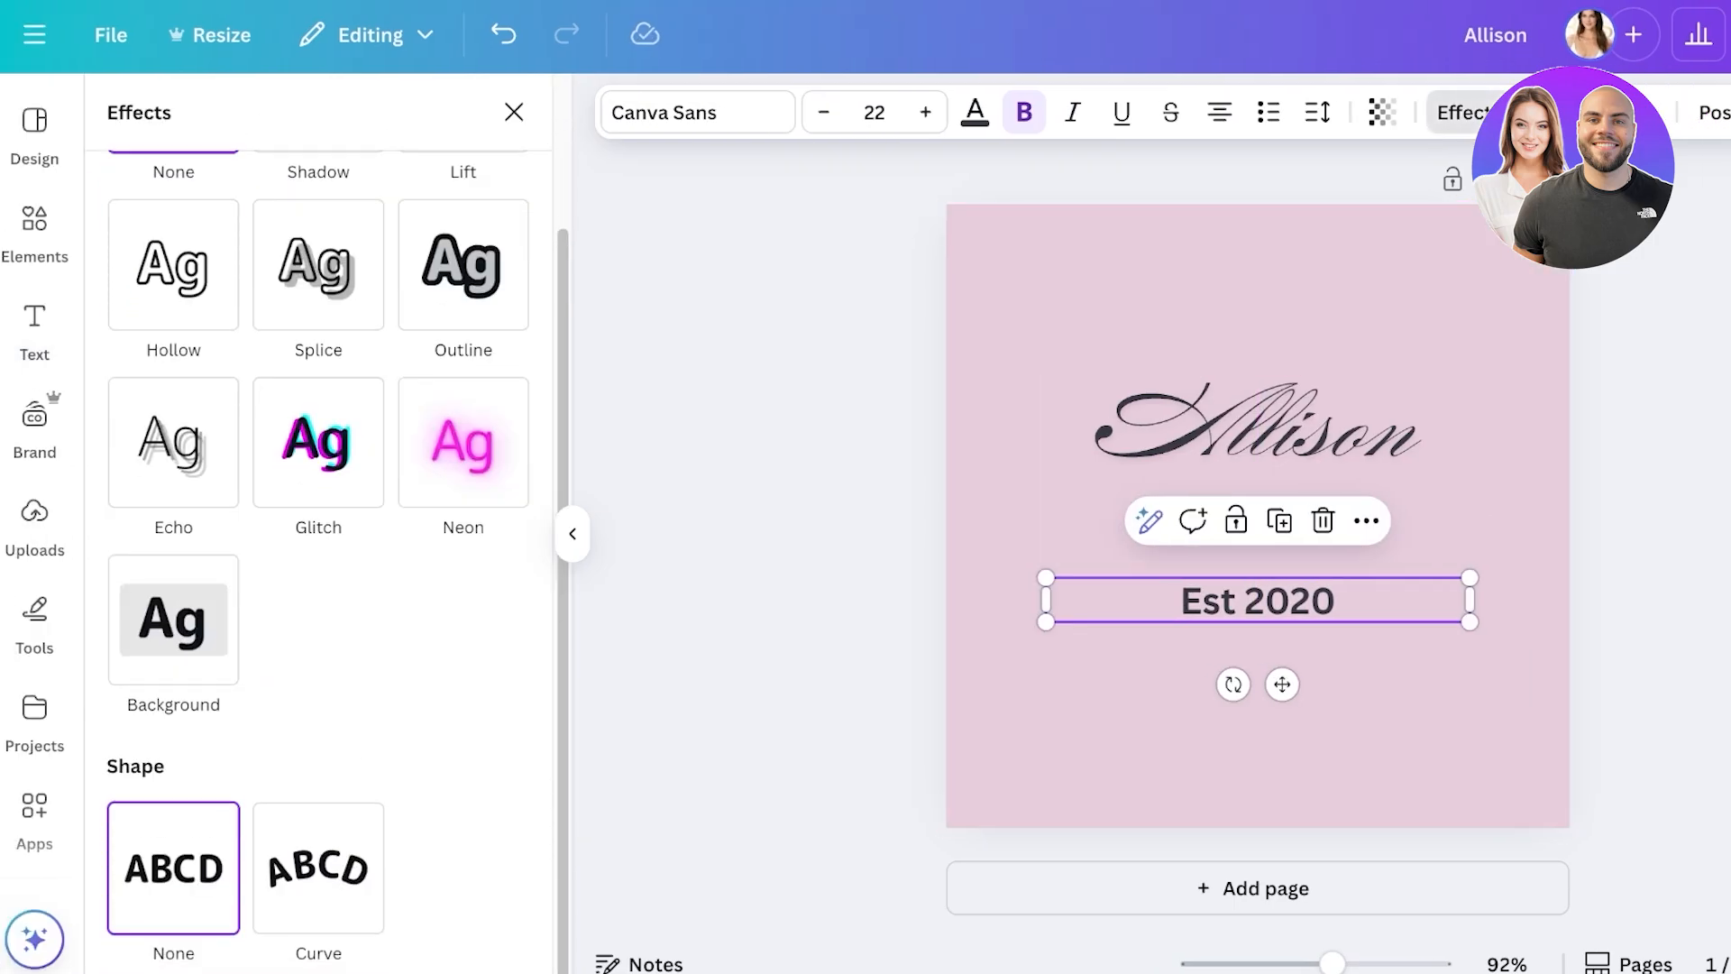
left_click(318, 867)
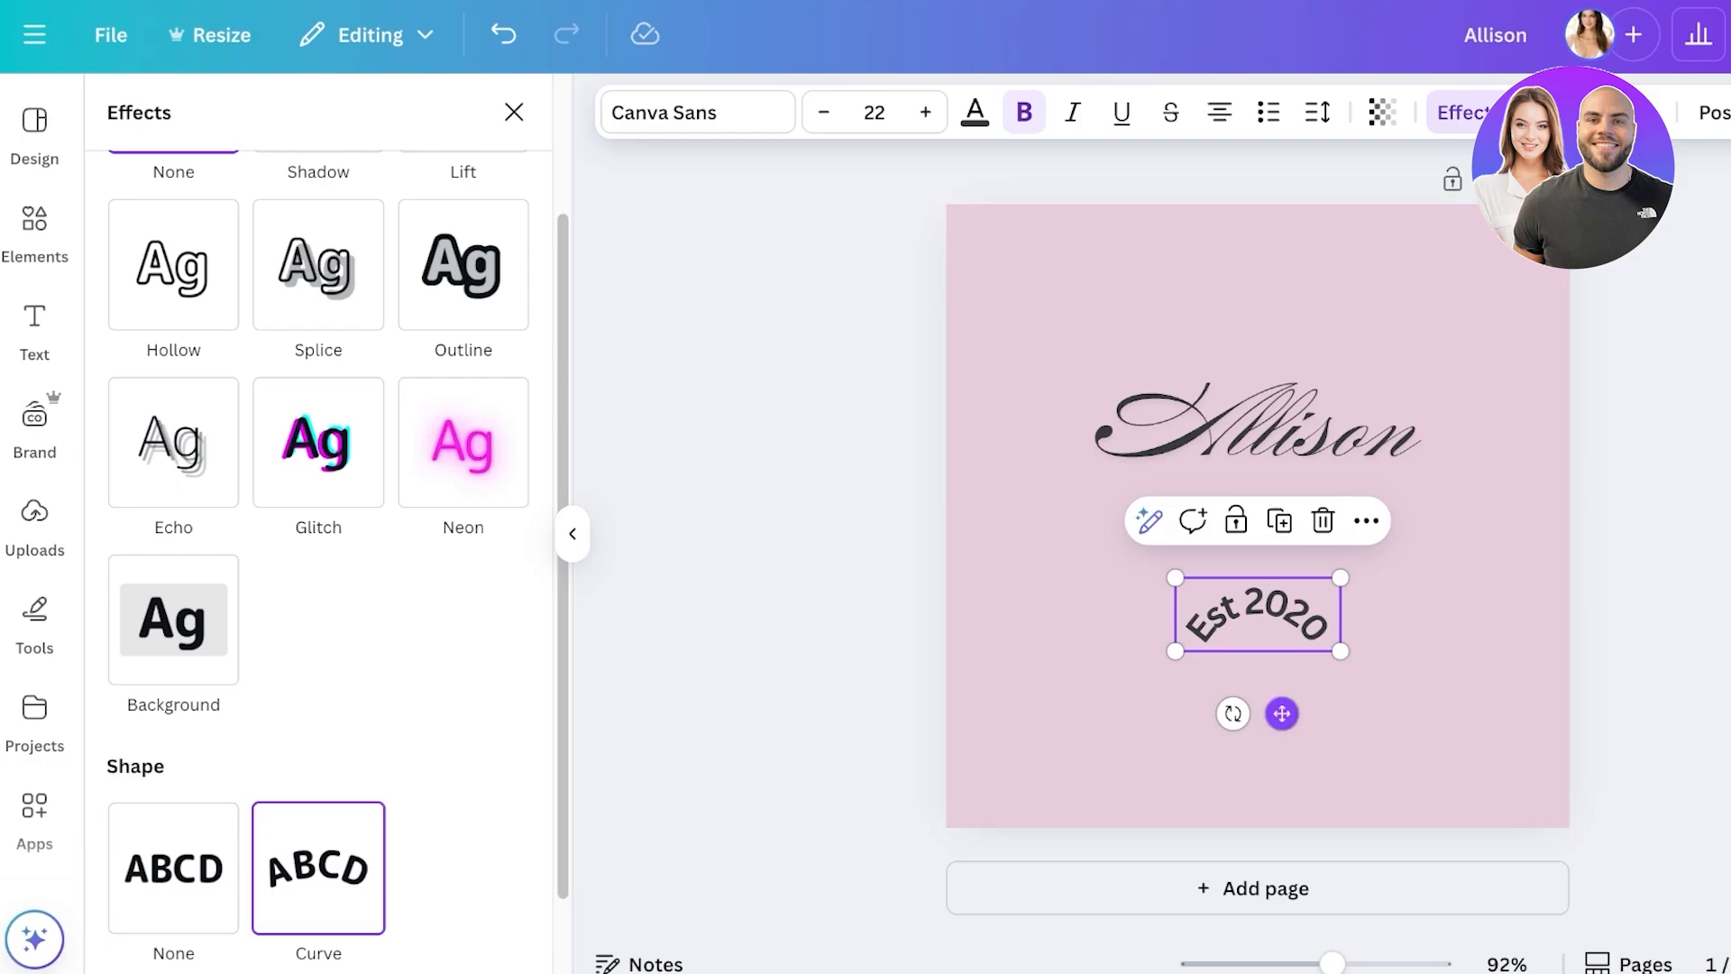
left_click_drag(1282, 715, 1281, 425)
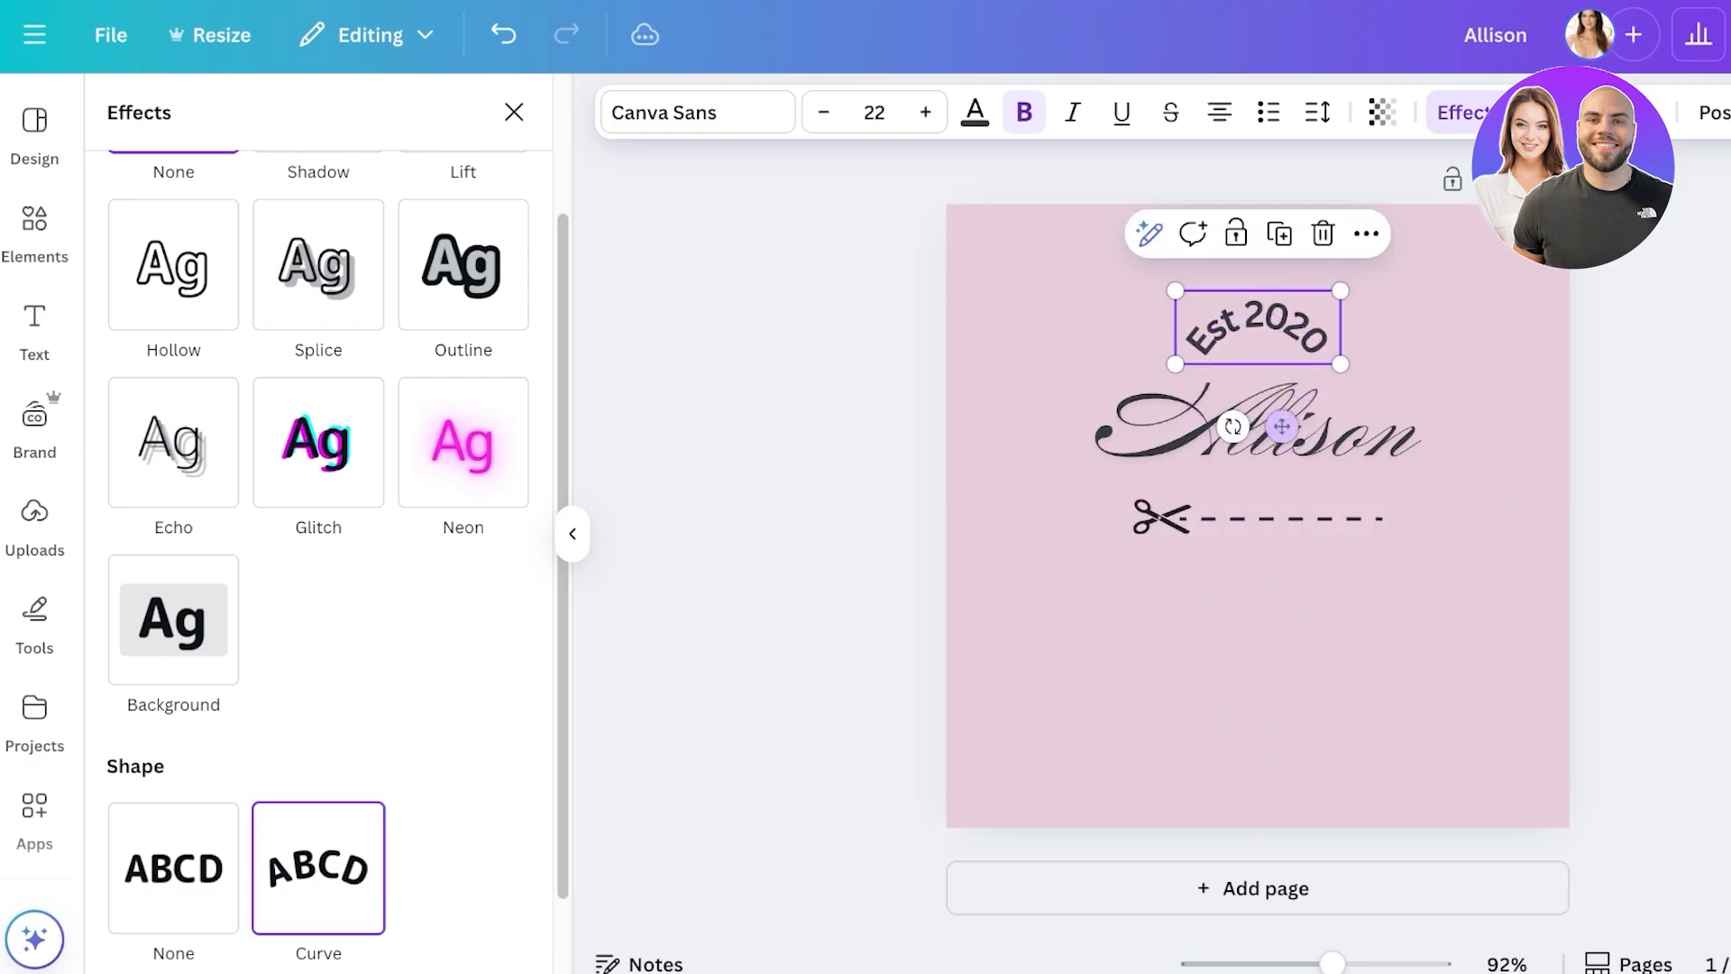
scroll(318, 559, "down", 1)
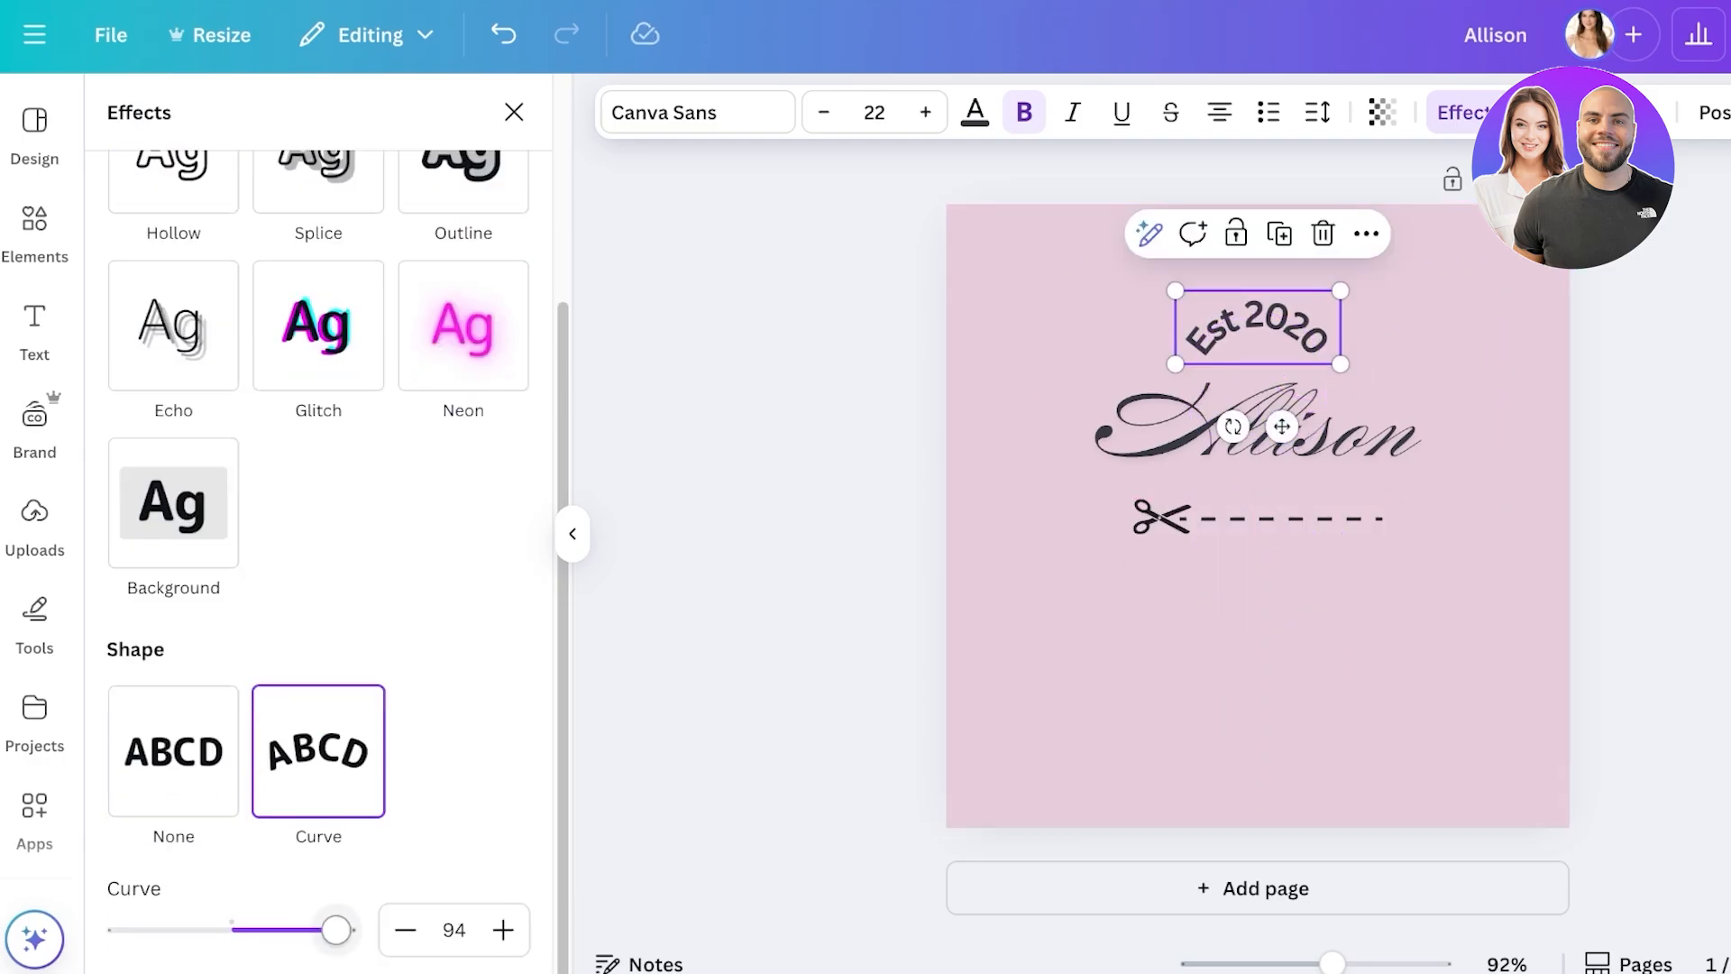
mouse_move(335, 929)
left_mouse_down()
mouse_move(110, 929)
mouse_move(307, 929)
left_mouse_up()
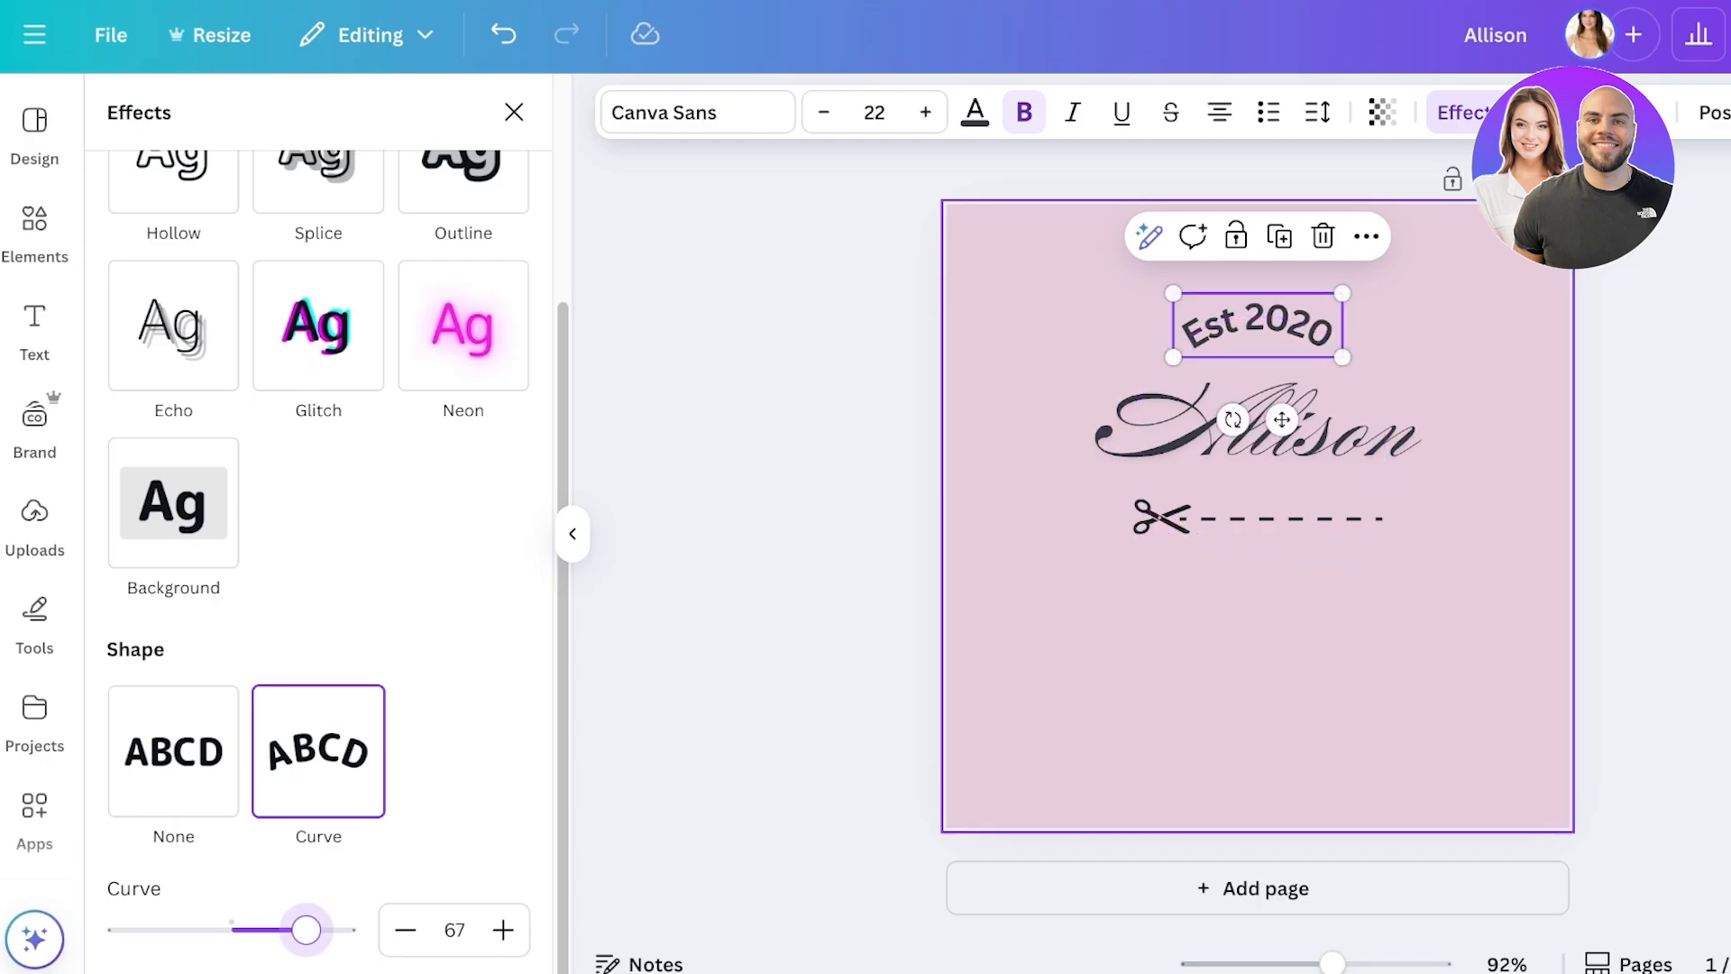
- Try Burgues Script, Bricolage Grotesque, Cooper Hewitt and 'simple'-search fonts on Est 2020
left_click(698, 112)
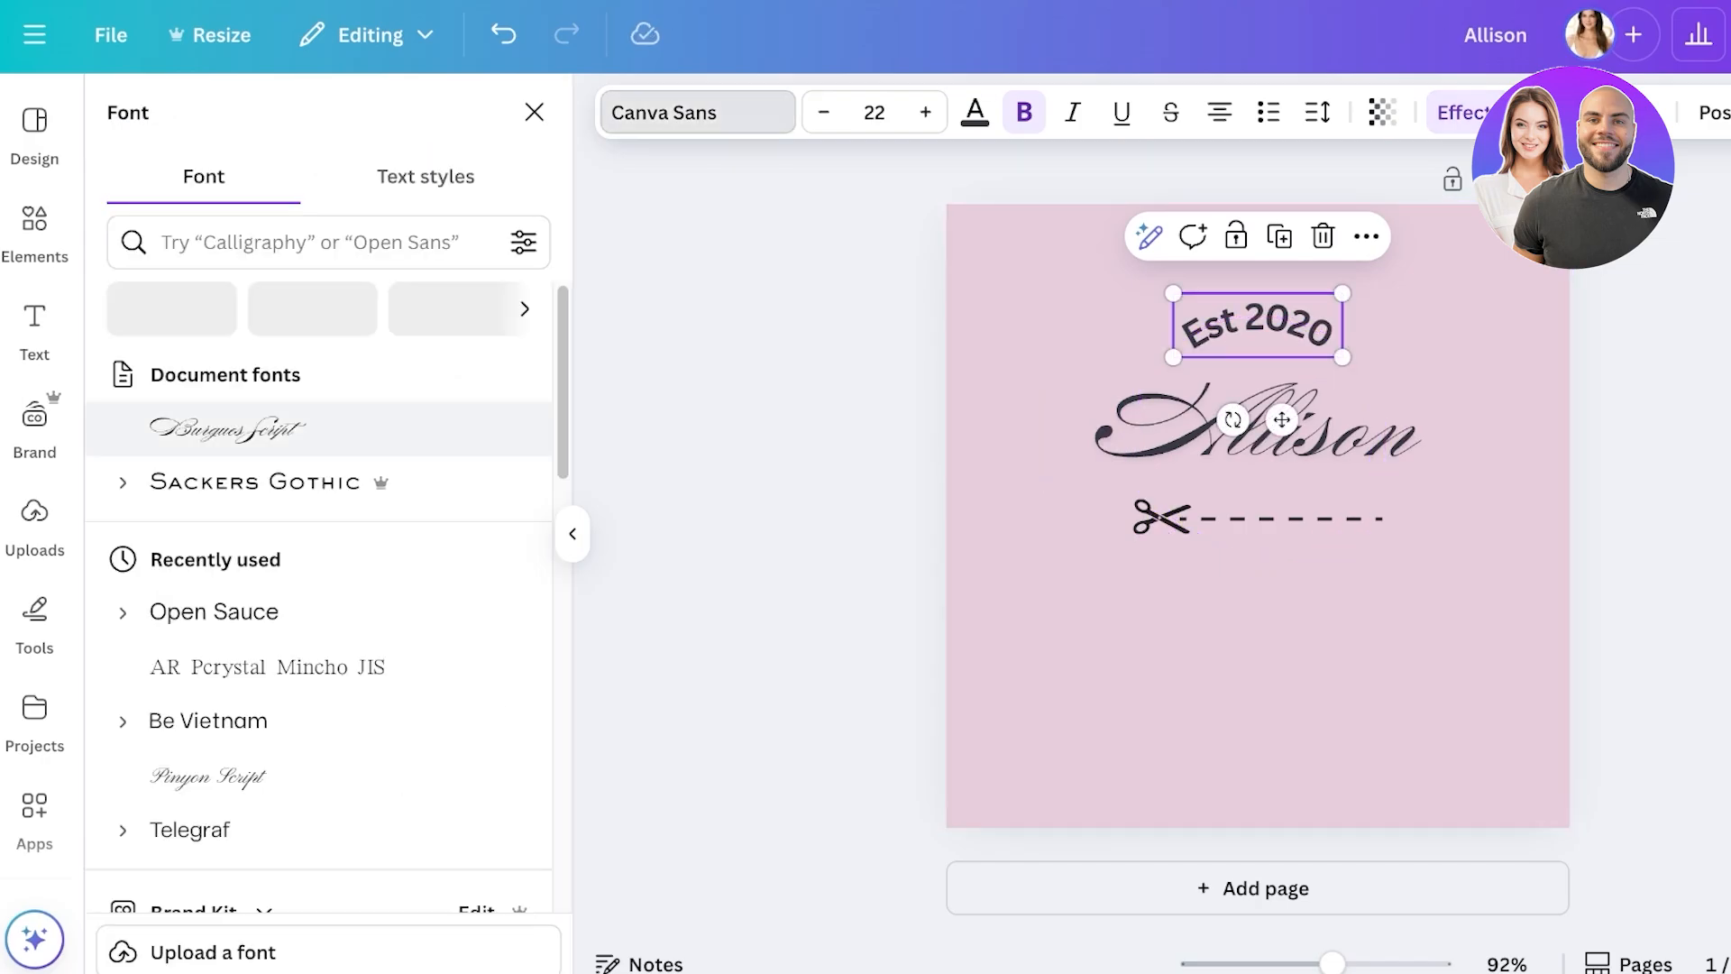
left_click(227, 428)
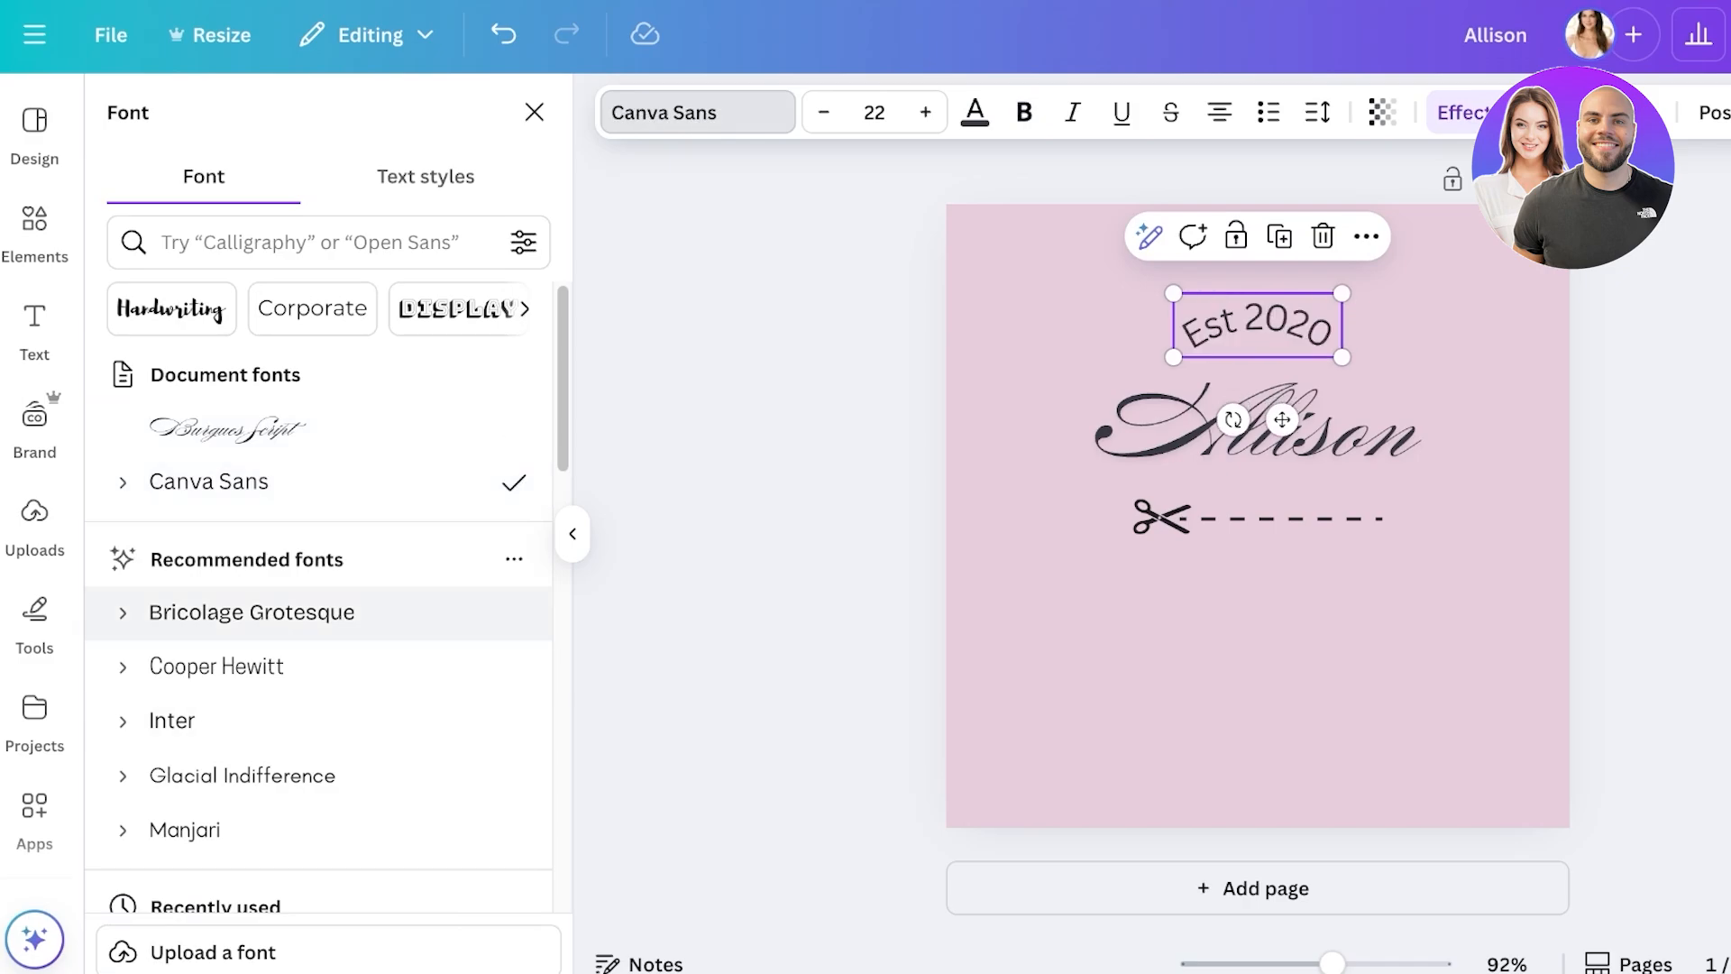
left_click(252, 612)
left_click(216, 666)
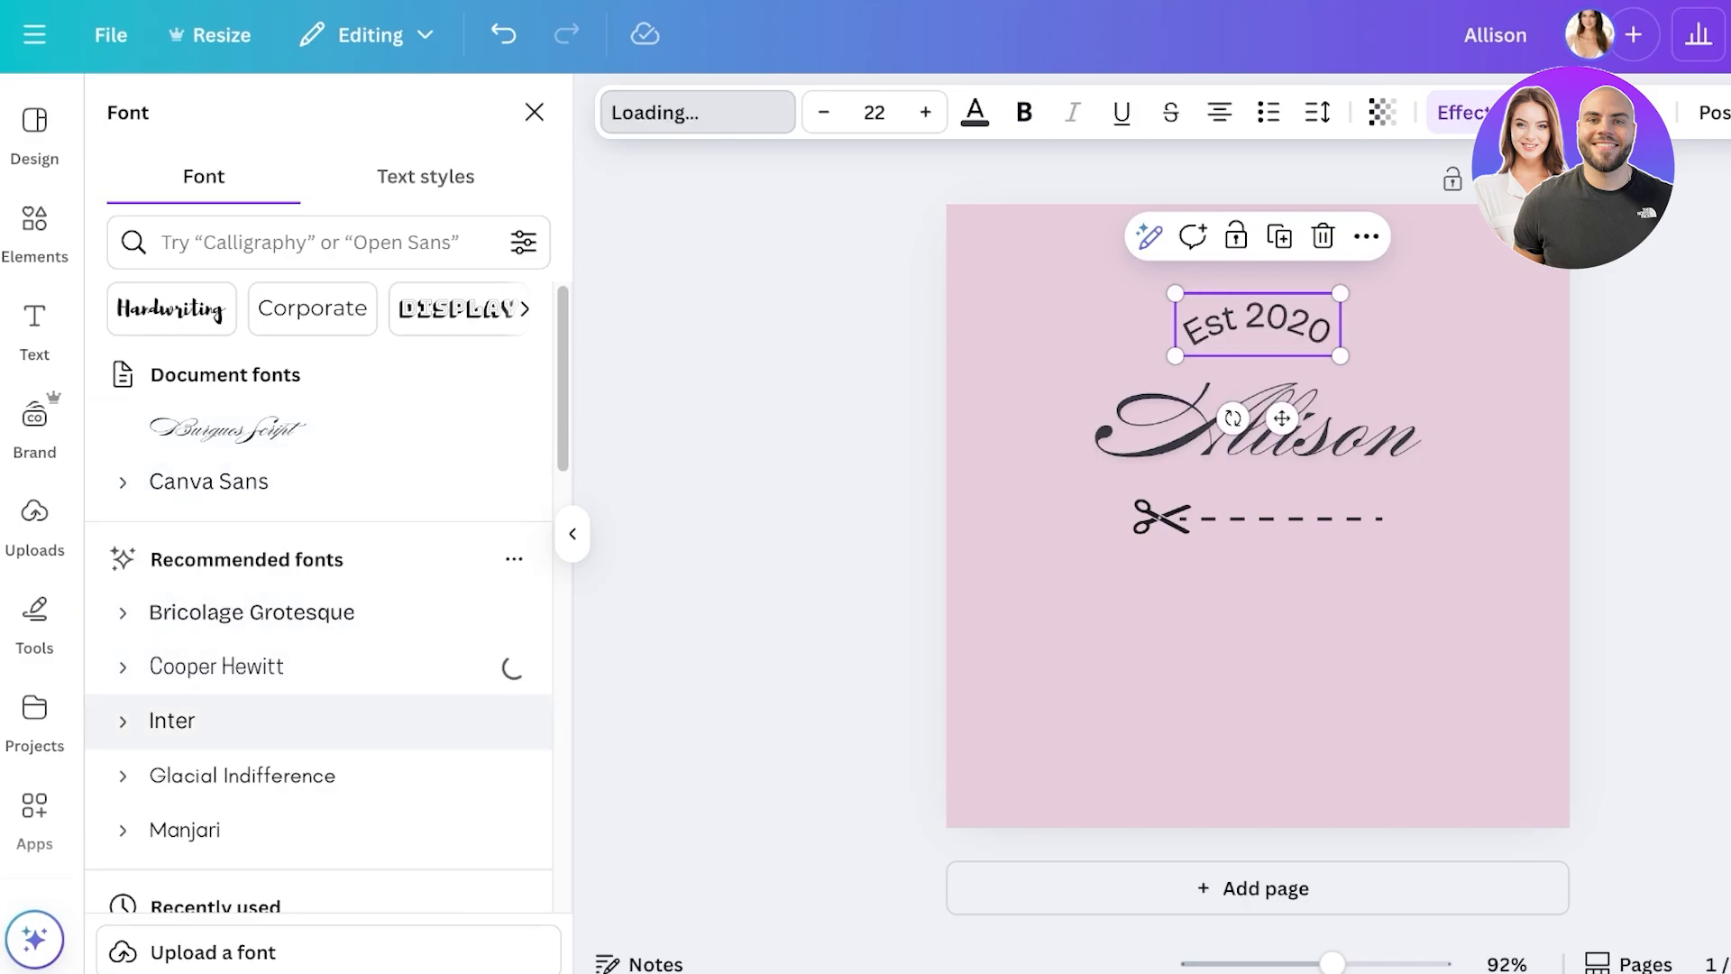
left_click(309, 242)
type("simple")
key("Return")
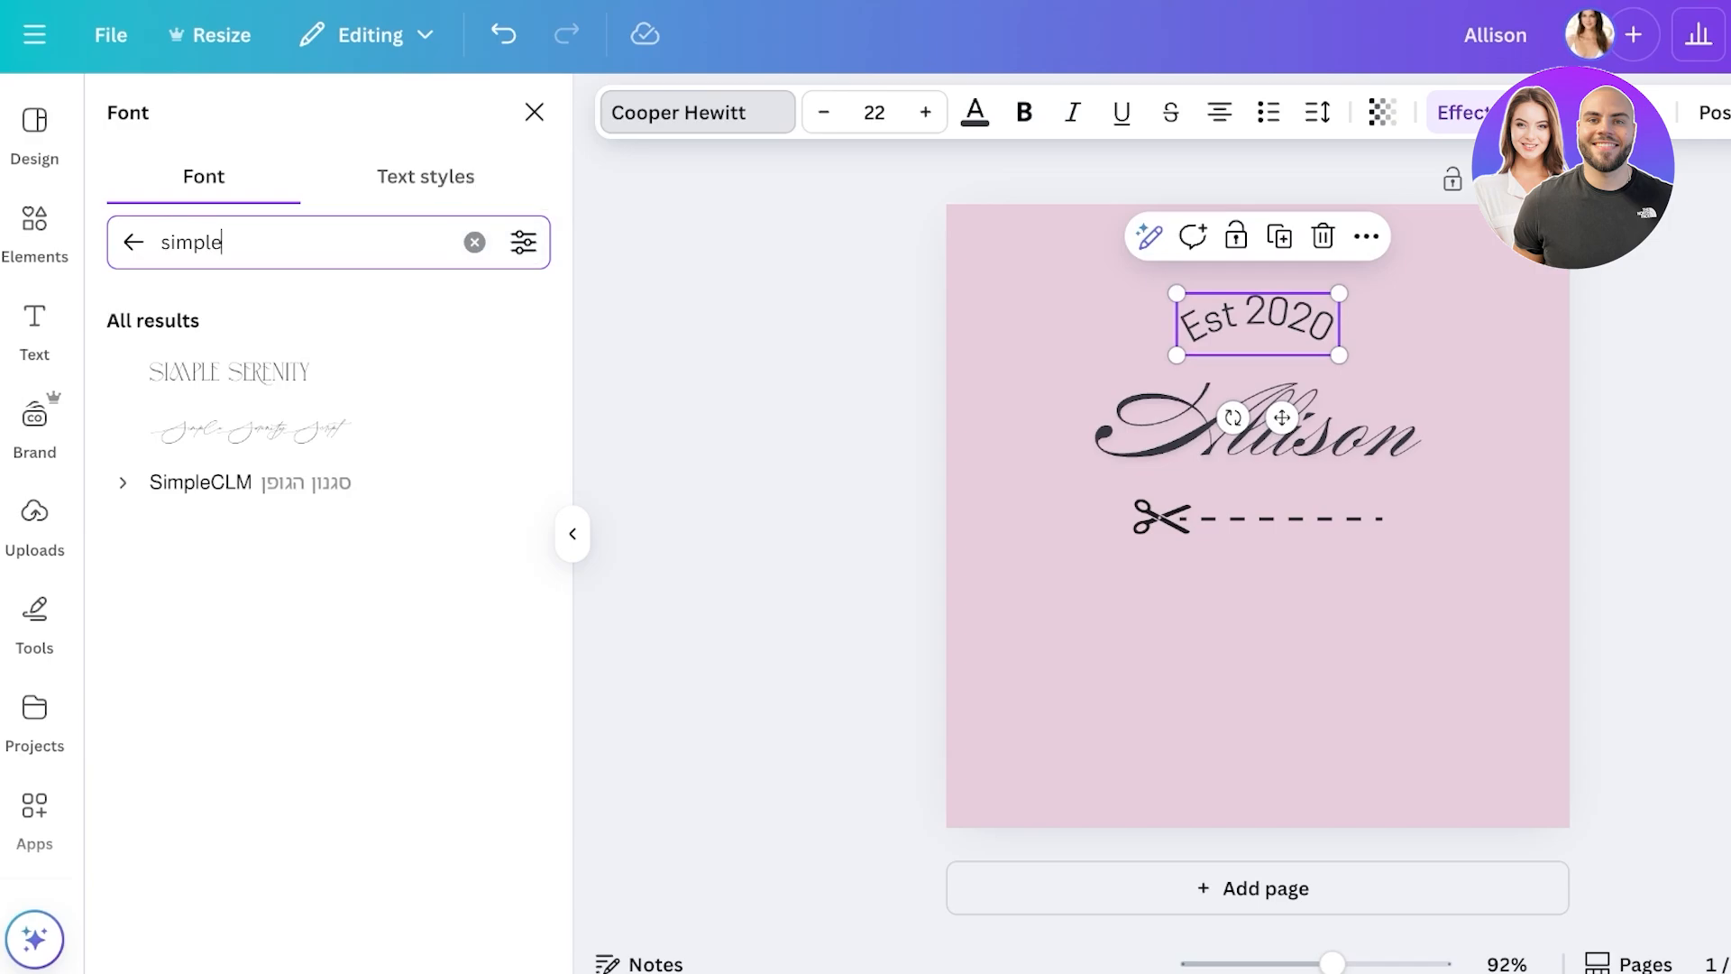
left_click(230, 372)
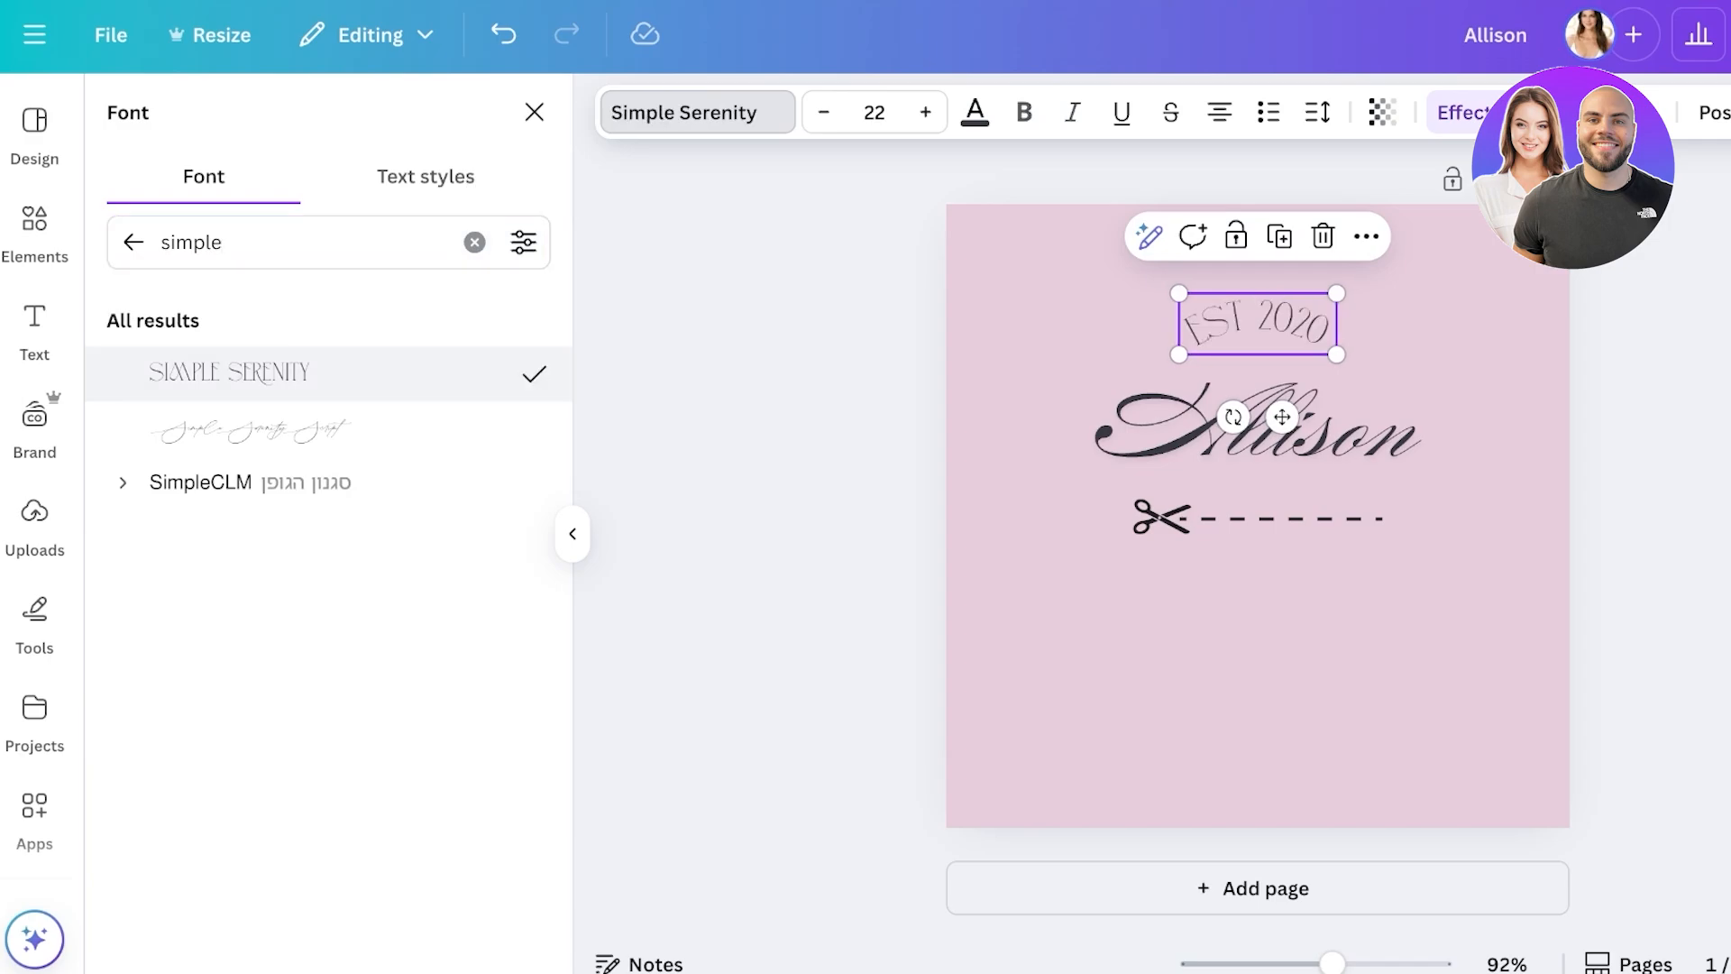
left_click(248, 429)
left_click(200, 482)
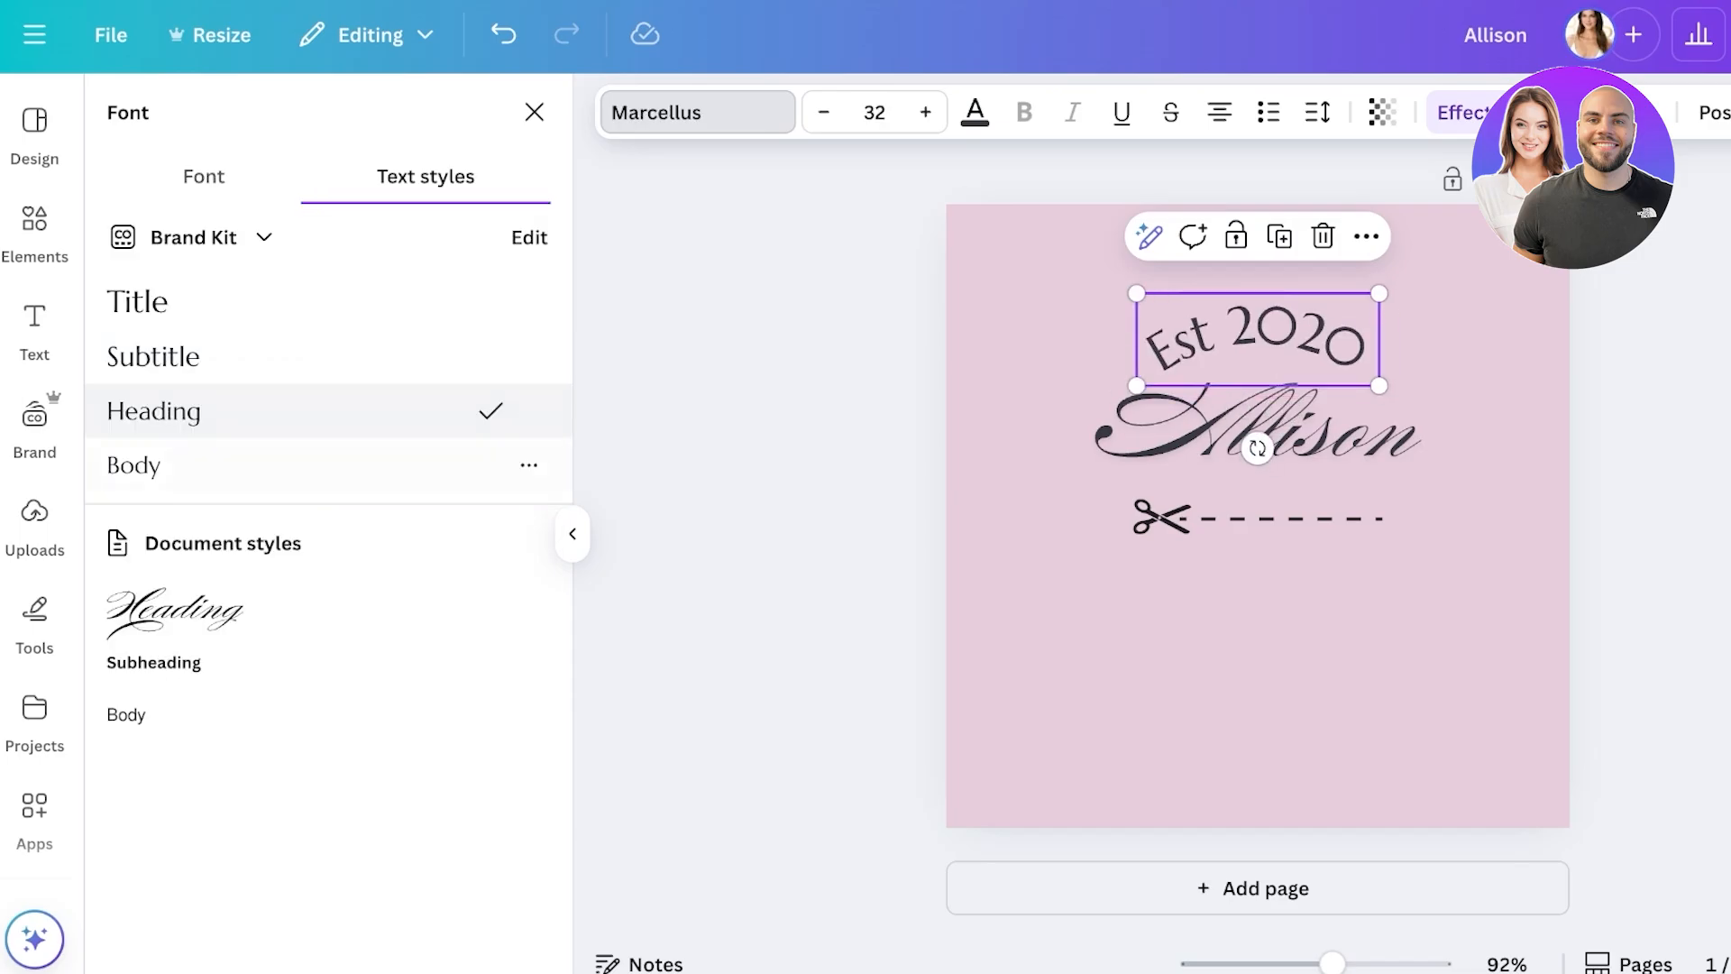
left_click(133, 465)
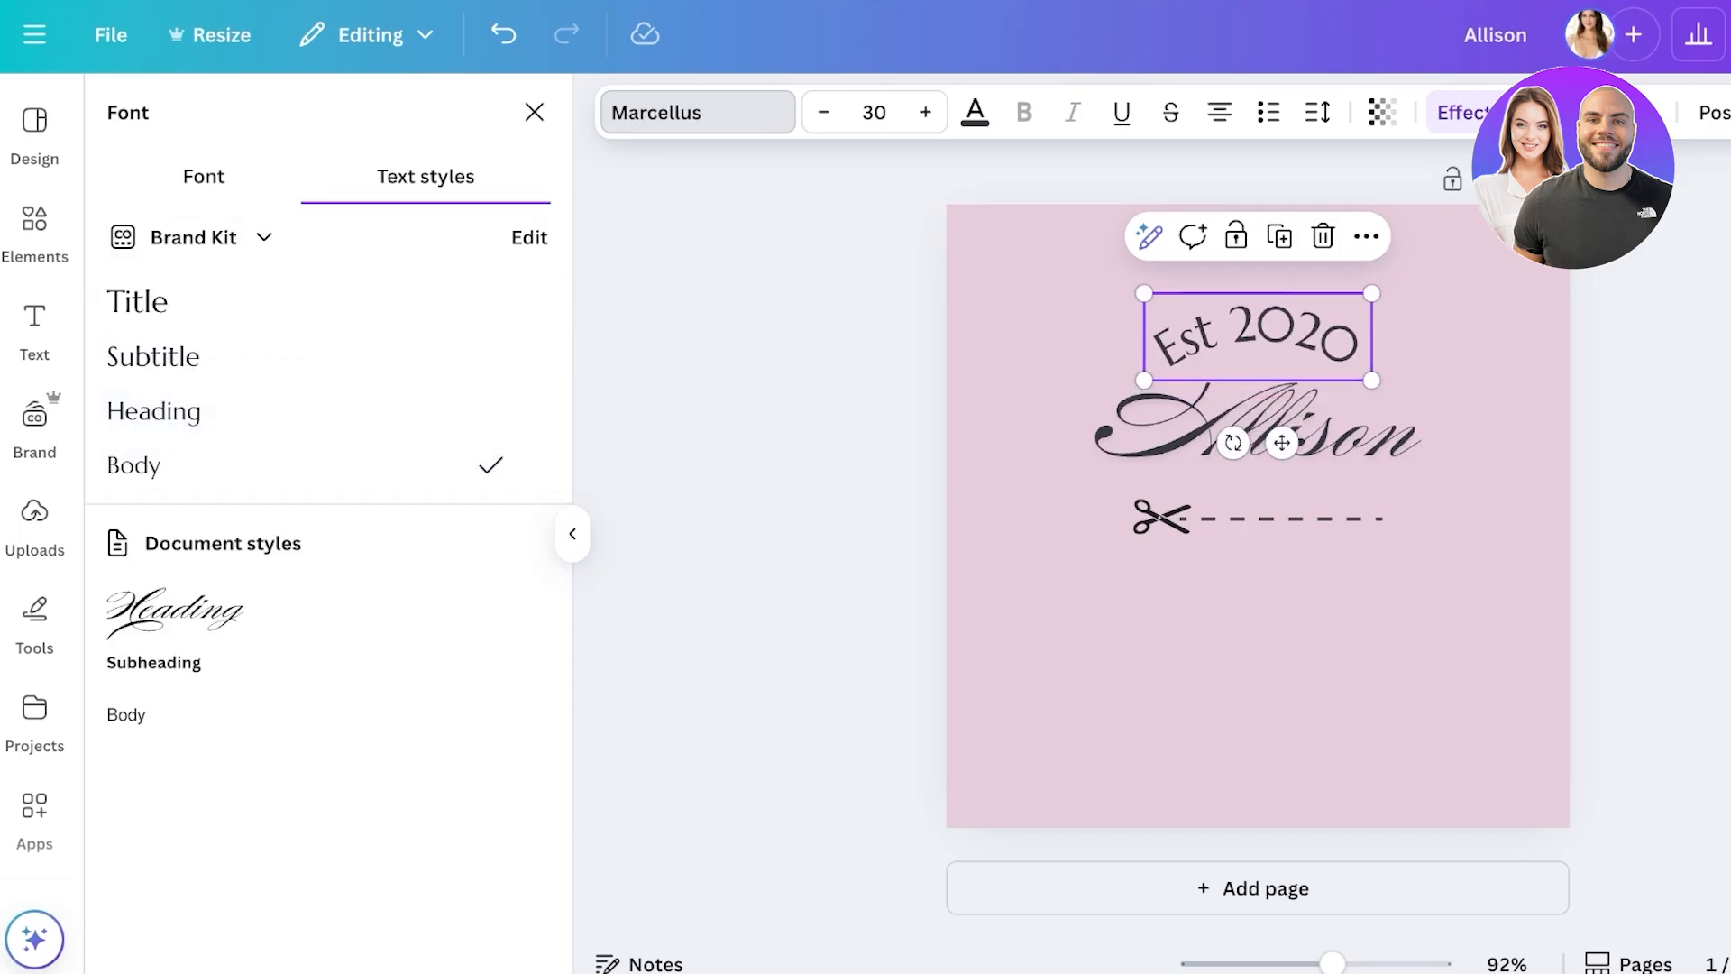
- Browse the full font list, trying Times New Roman and Lora before applying The Seasons
left_click(203, 177)
scroll(316, 559, "down", 1)
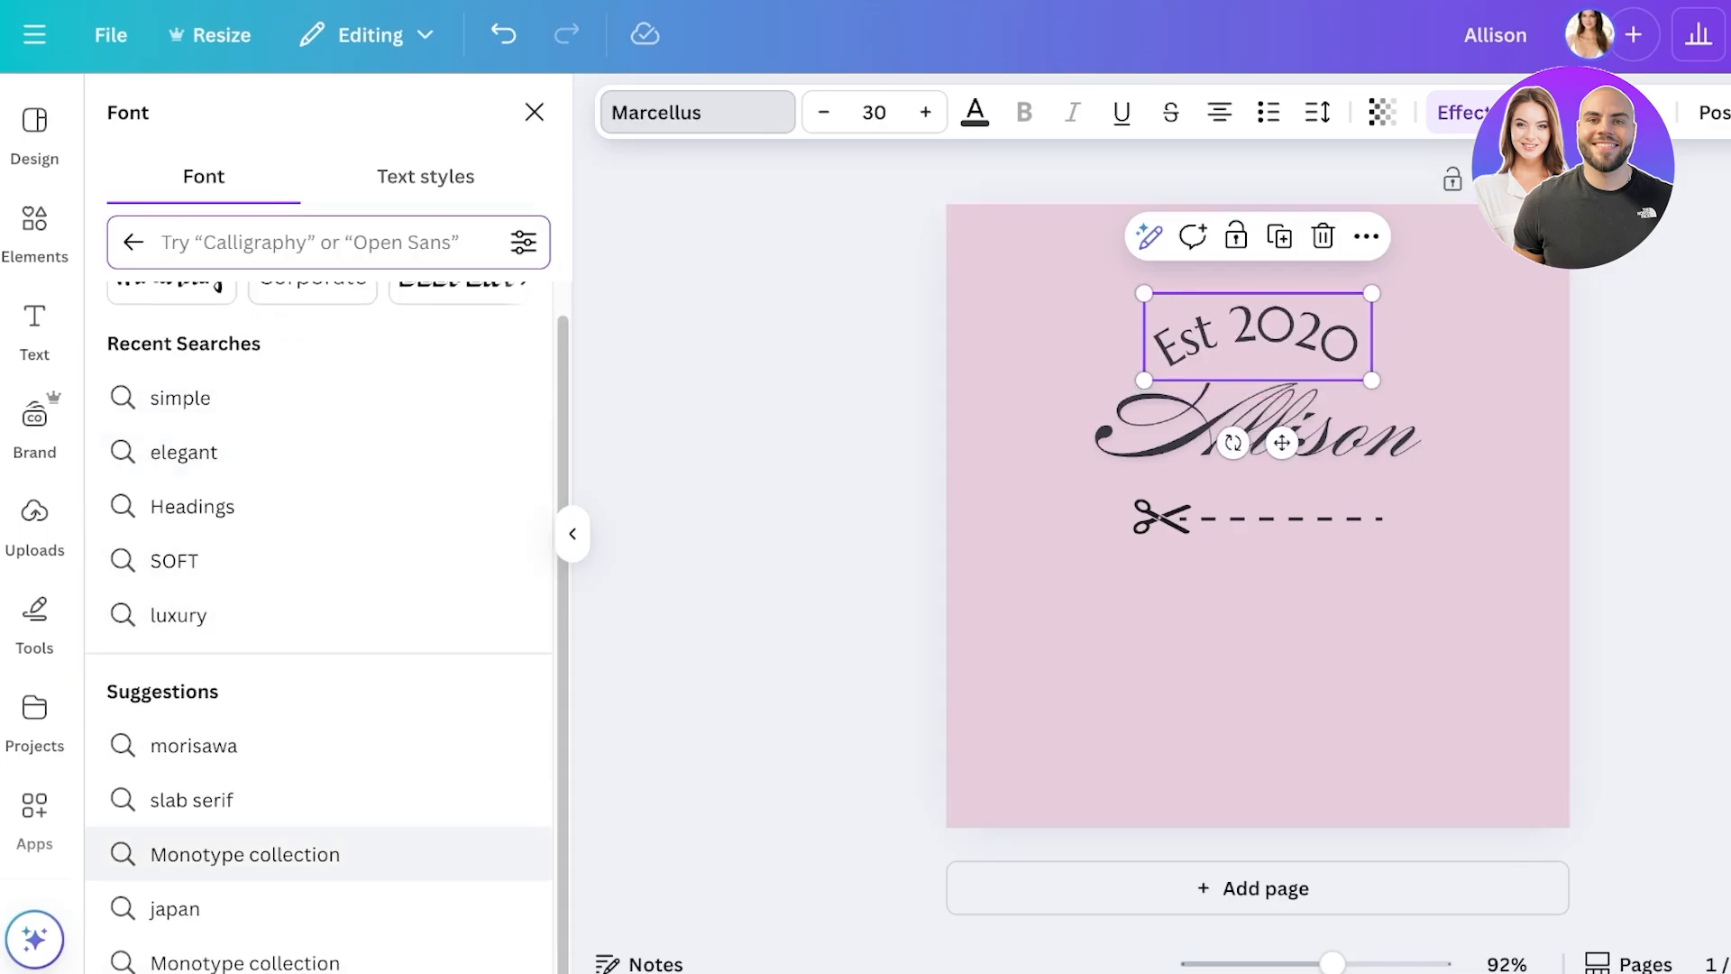
scroll(316, 559, "up", 1)
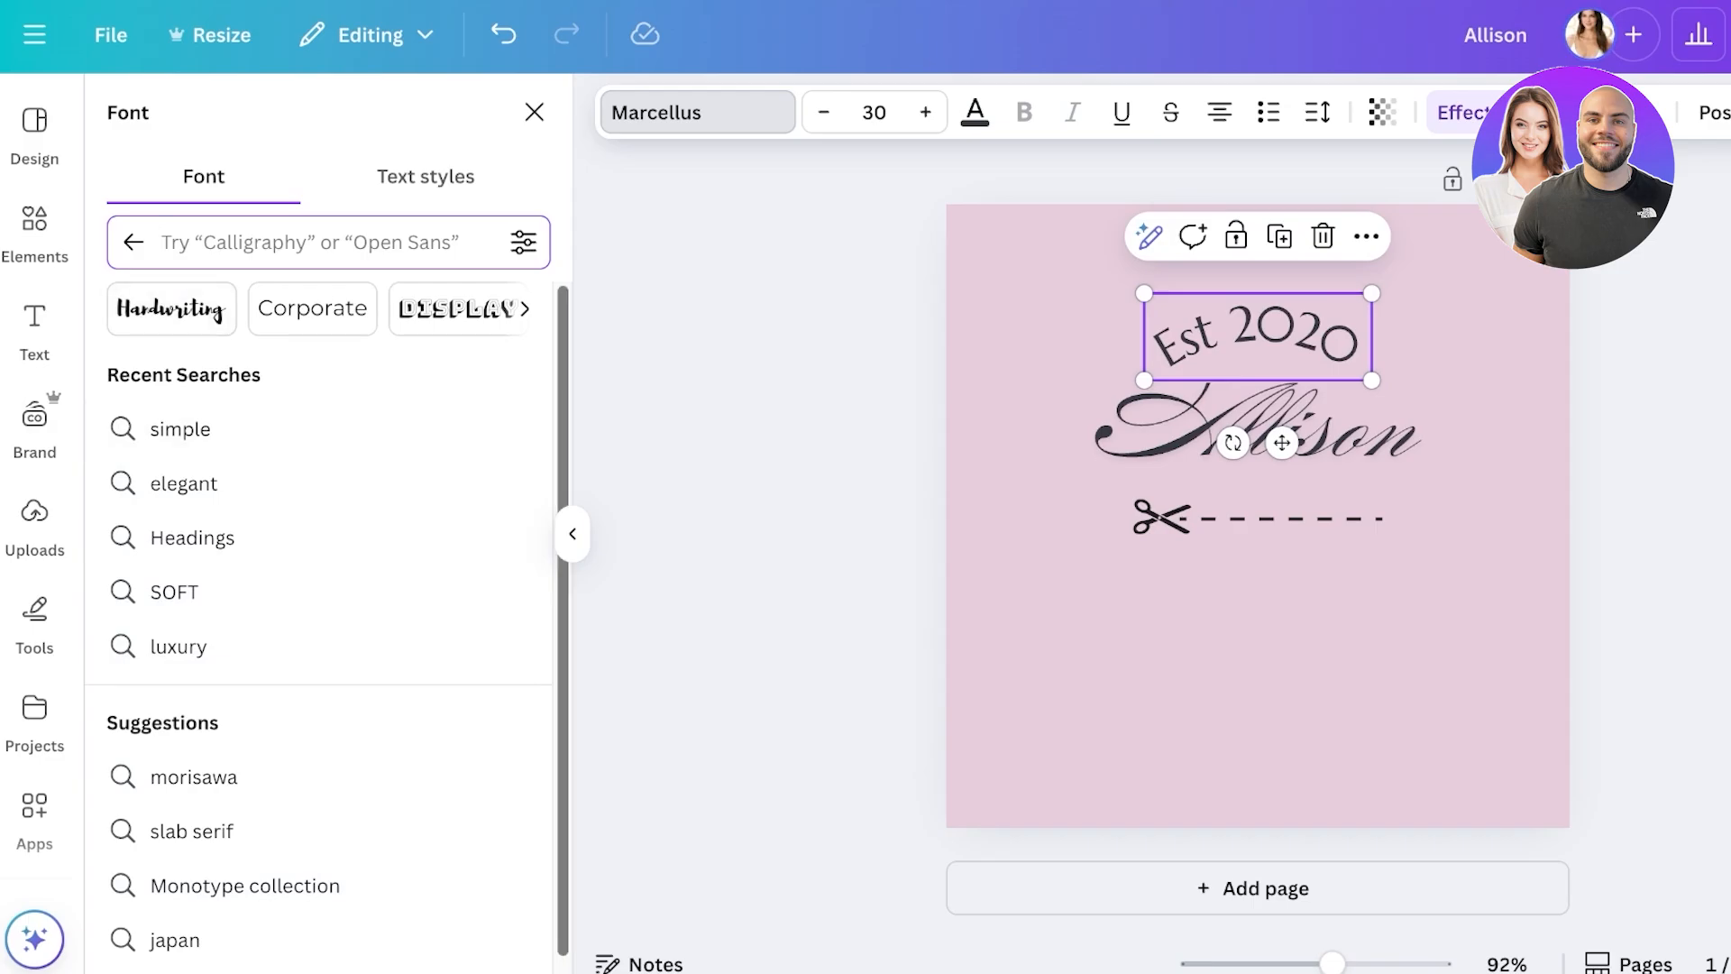
scroll(316, 613, "down", 1)
key("Escape")
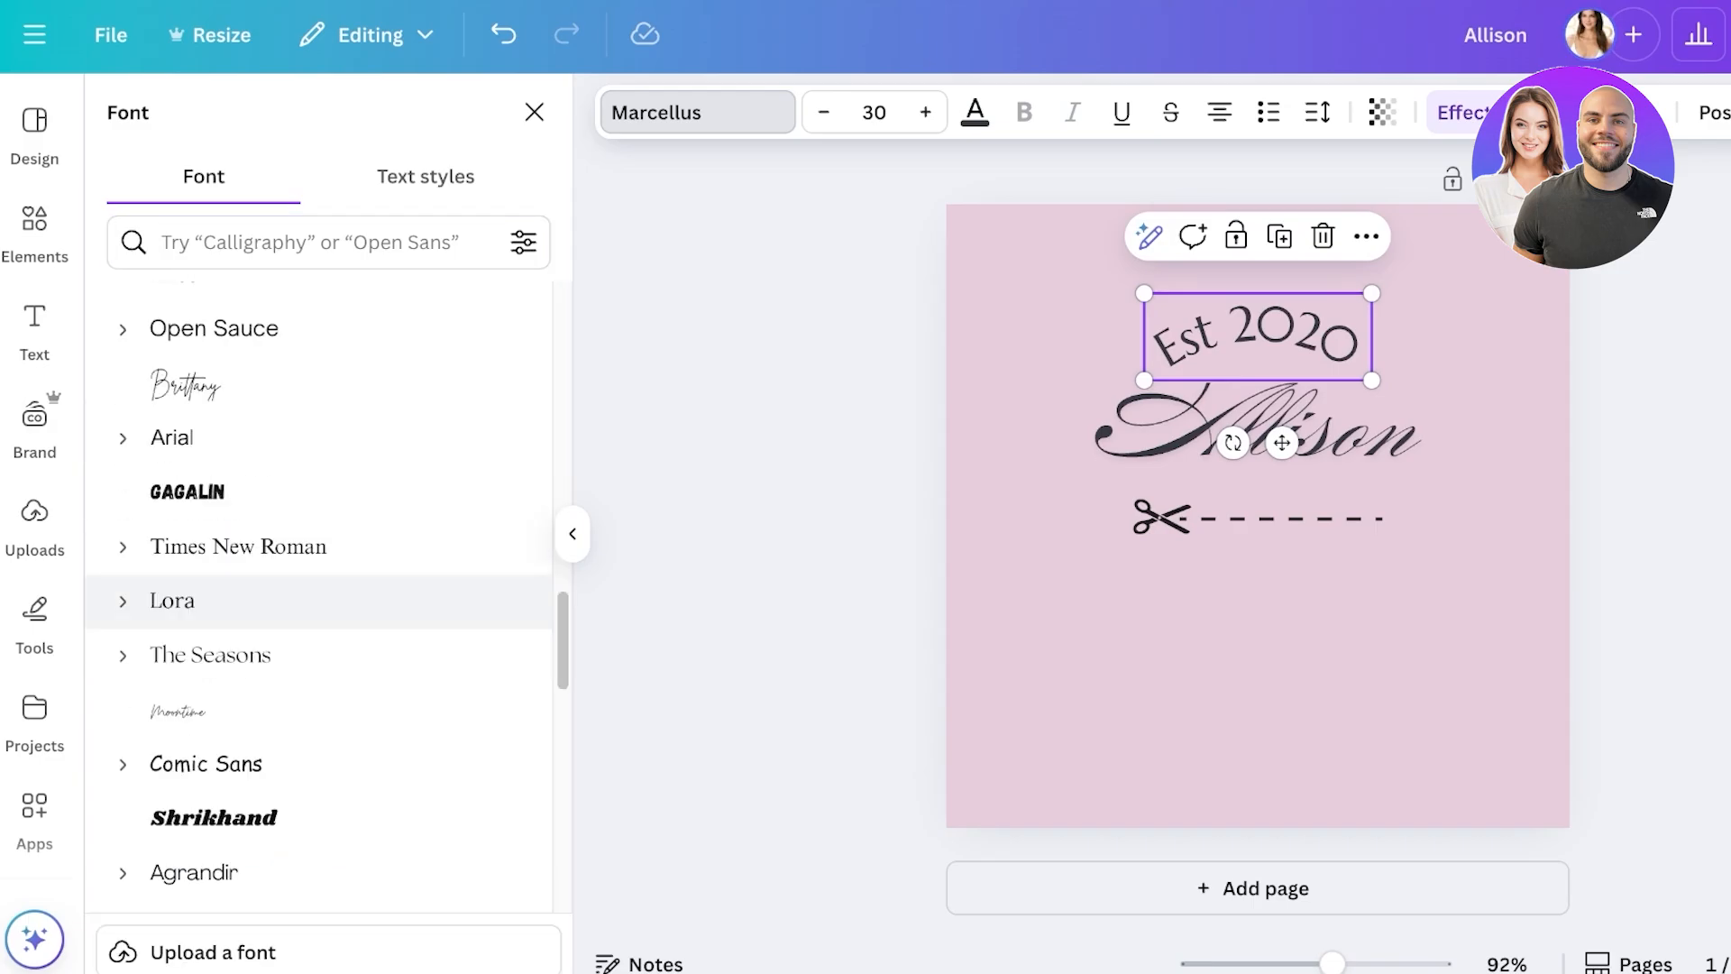
left_click(238, 546)
left_click(171, 601)
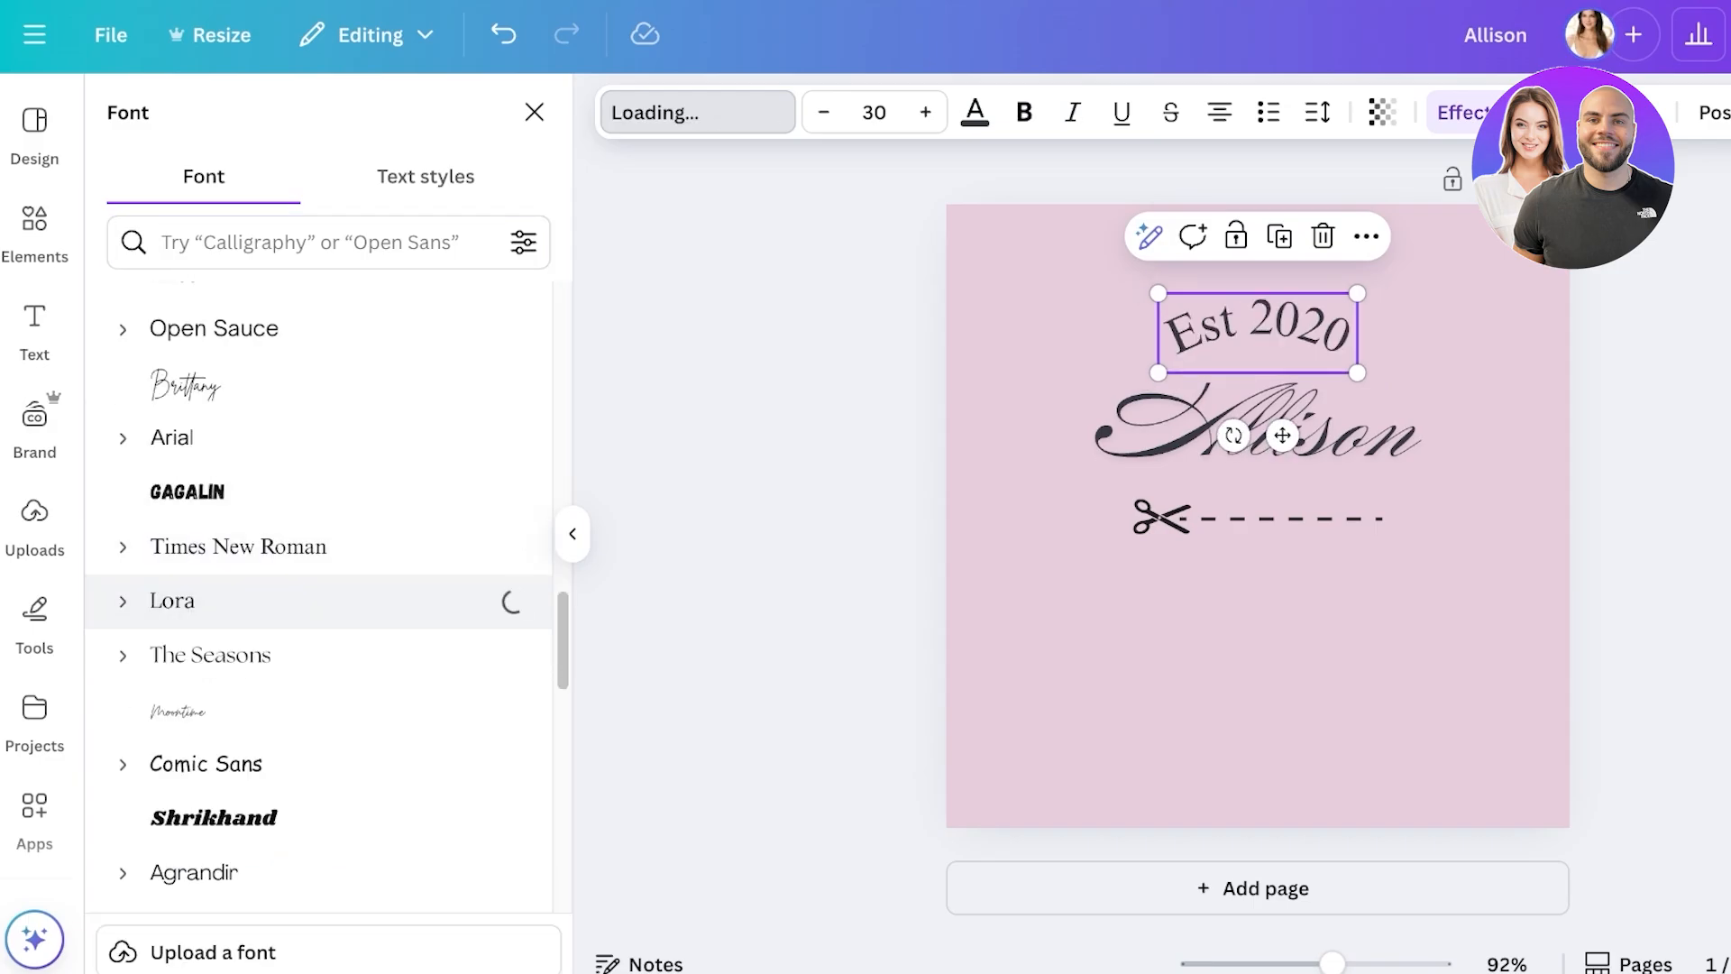
left_click(210, 654)
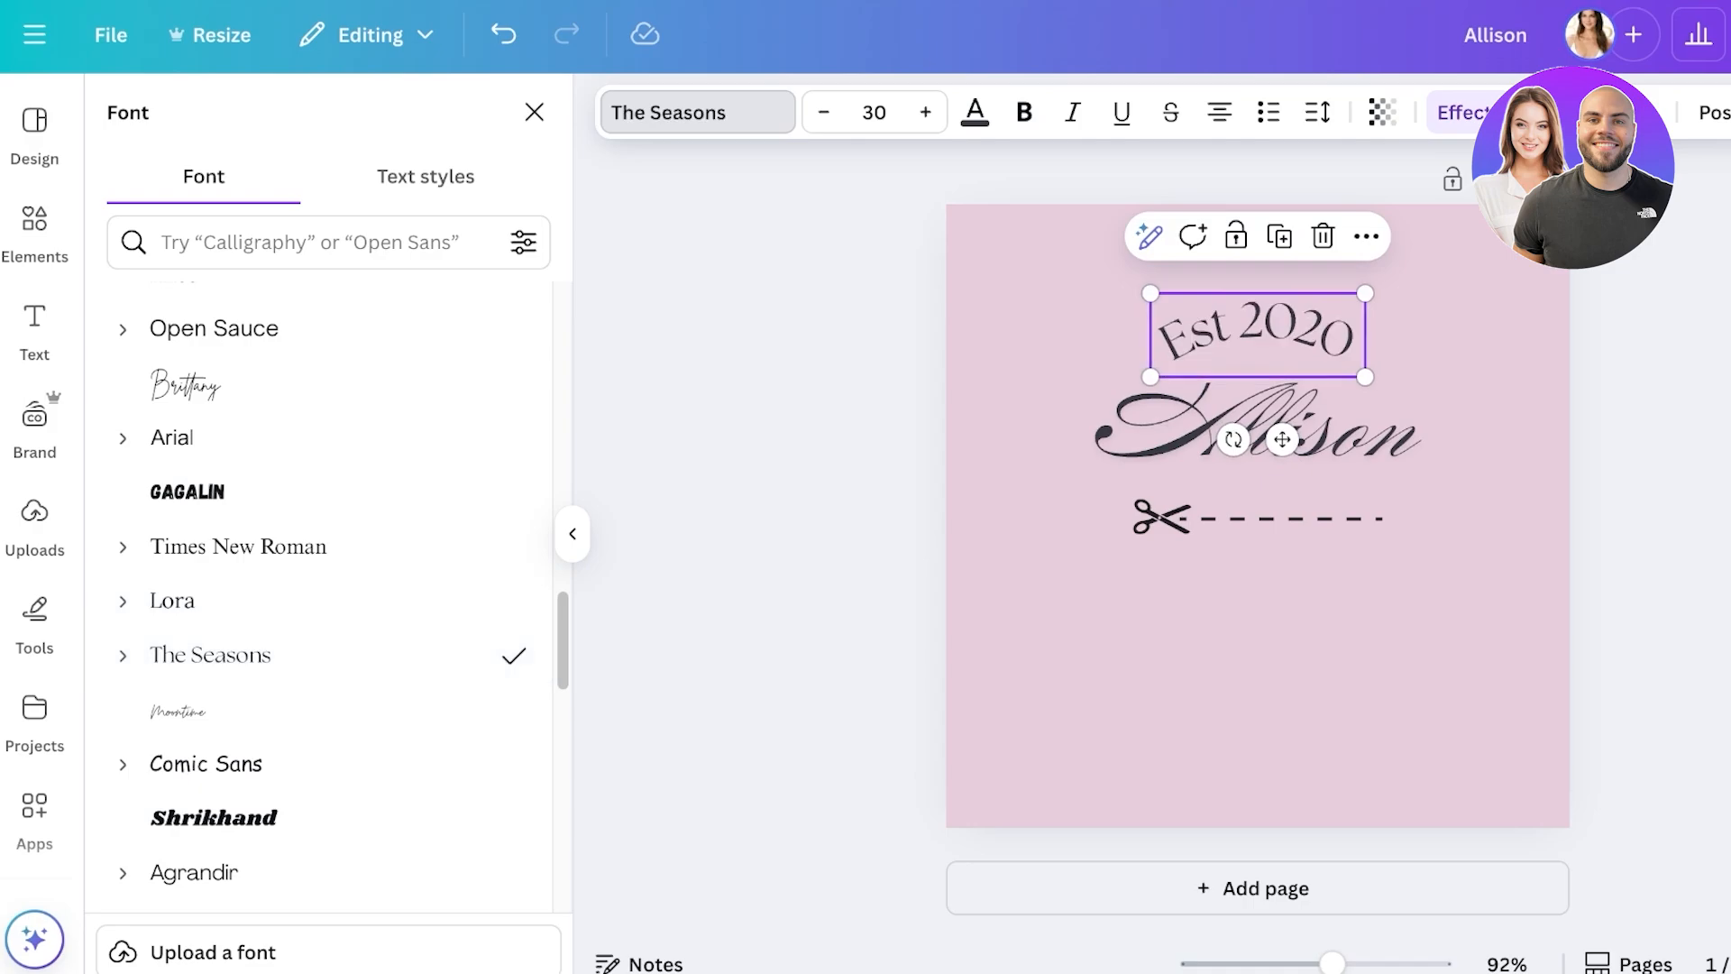
- Reduce Est 2020 to size 14, set it just above the name, and apply Cinzel Decorative
left_click(822, 112)
left_click(822, 111)
left_click(822, 111)
left_click(822, 112)
left_click(822, 112)
left_click(822, 112)
left_click(822, 112)
left_click(822, 112)
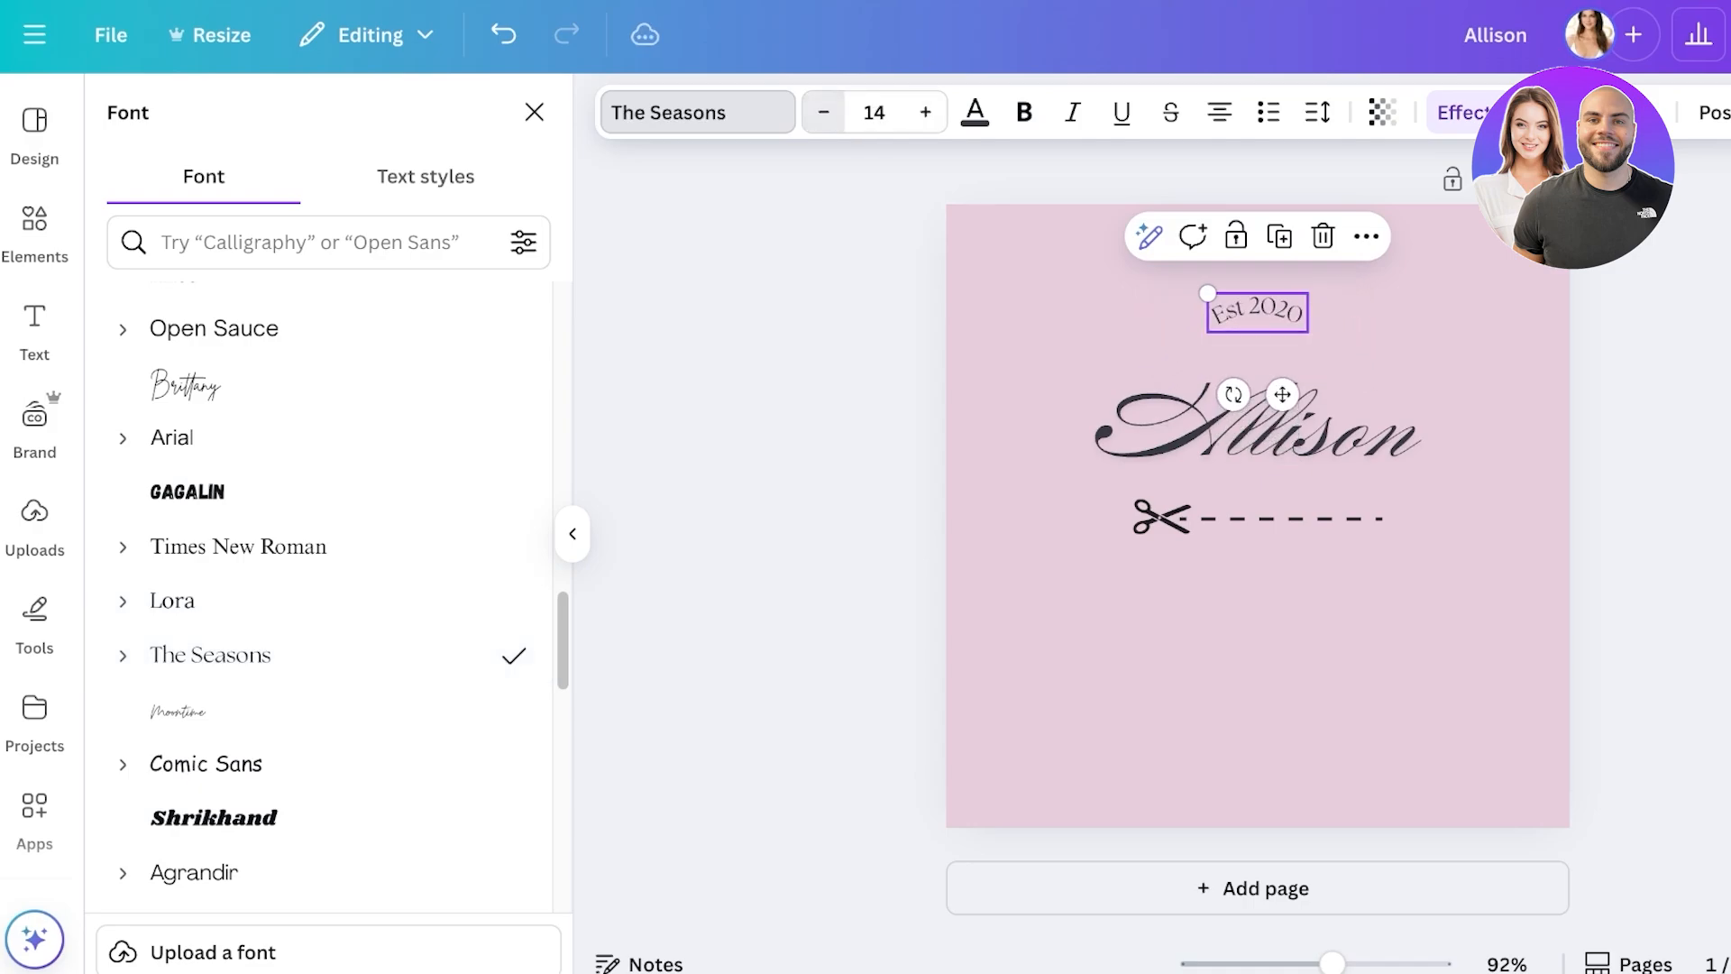
left_click_drag(1282, 394, 1282, 425)
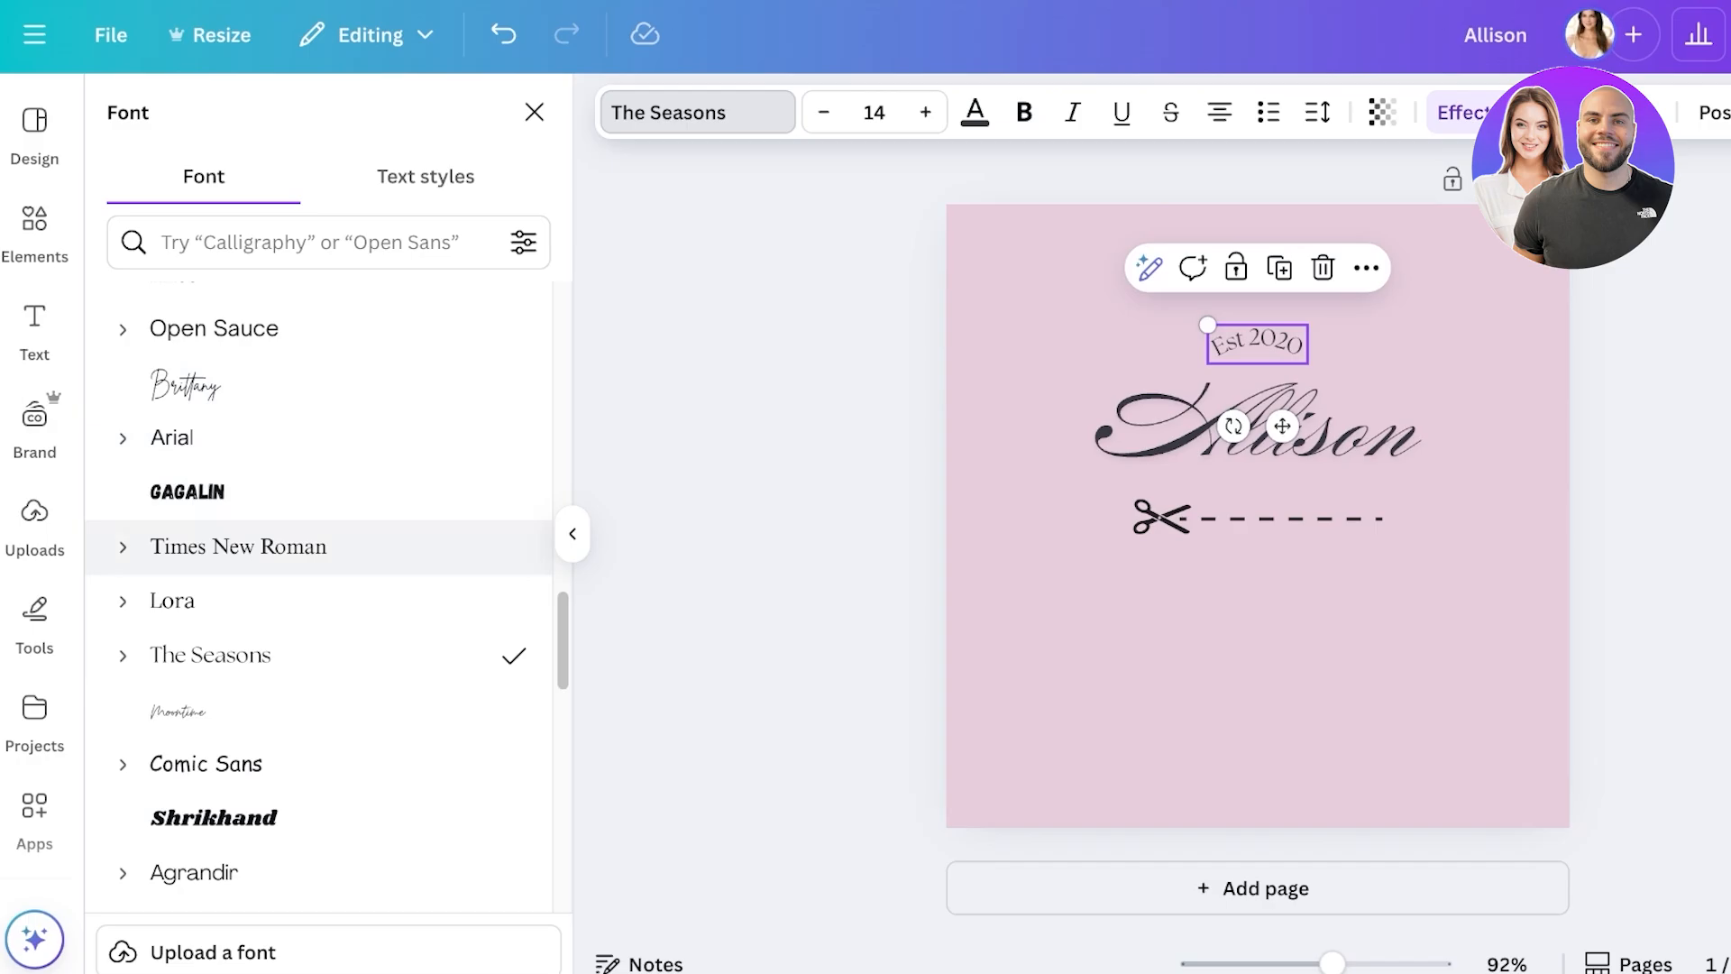
scroll(315, 709, "down", 1)
scroll(316, 709, "down", 4)
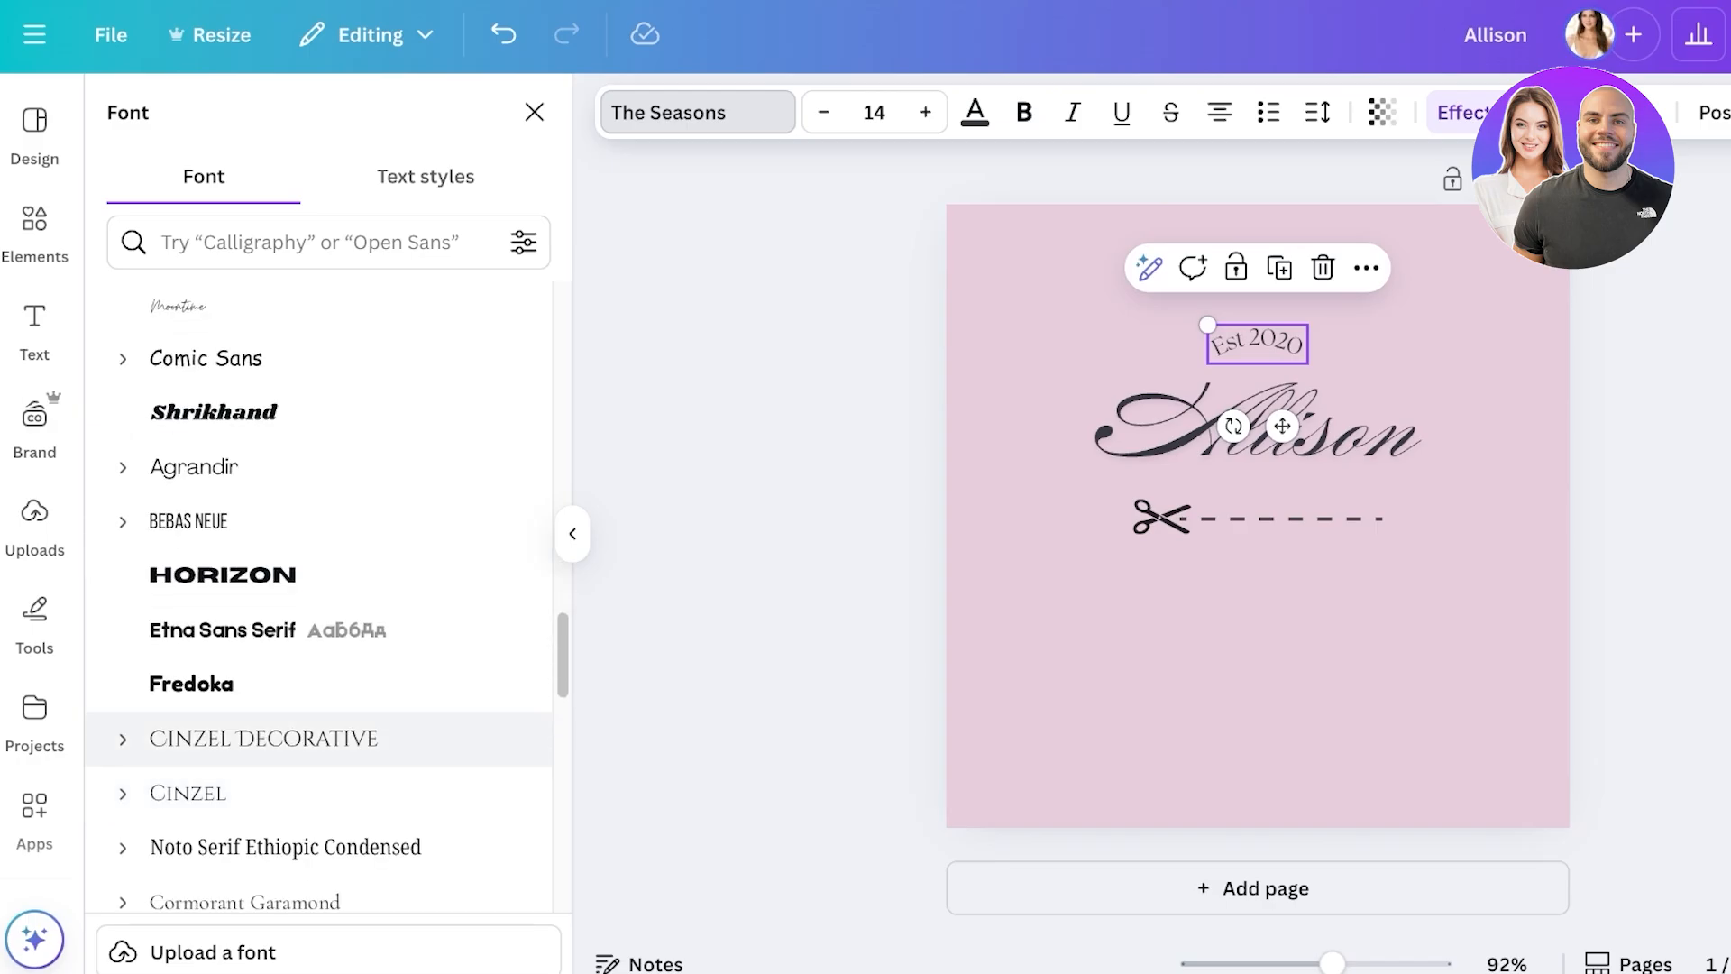
left_click(270, 739)
left_click(1256, 658)
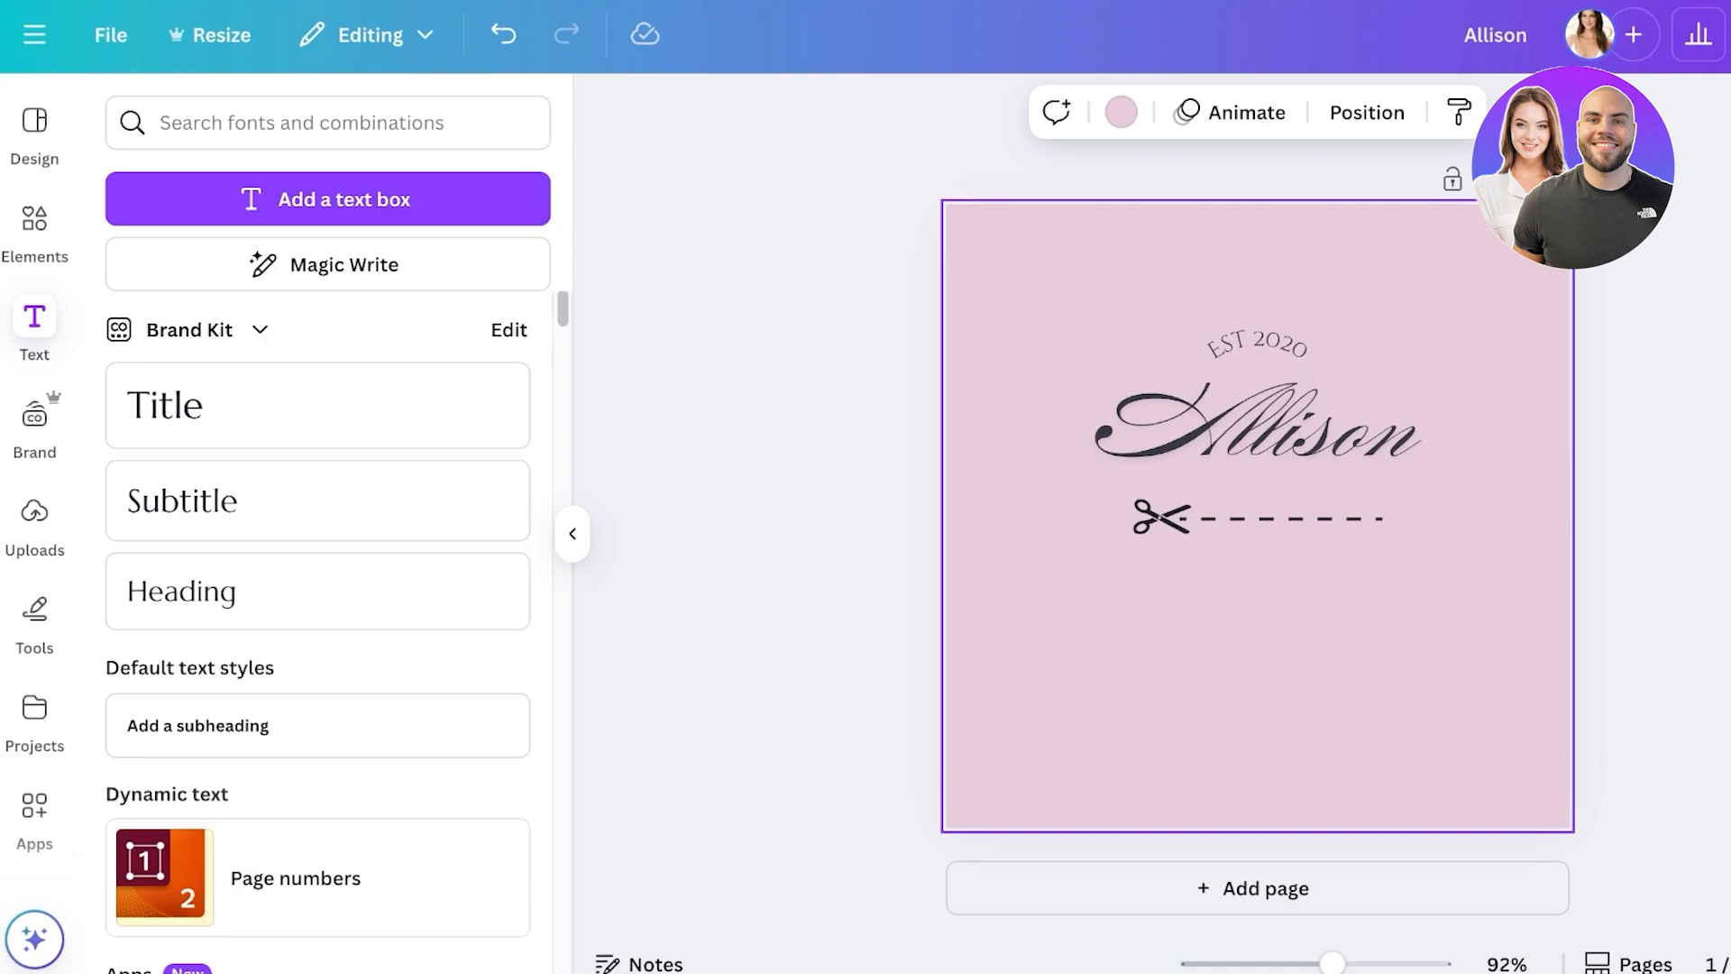
- Centre the script name horizontally and group it with EST 2020
left_click(1256, 346)
left_click_drag(1256, 345, 1256, 343)
left_click_drag(1257, 431, 1258, 431)
left_click(1257, 658)
key("Escape")
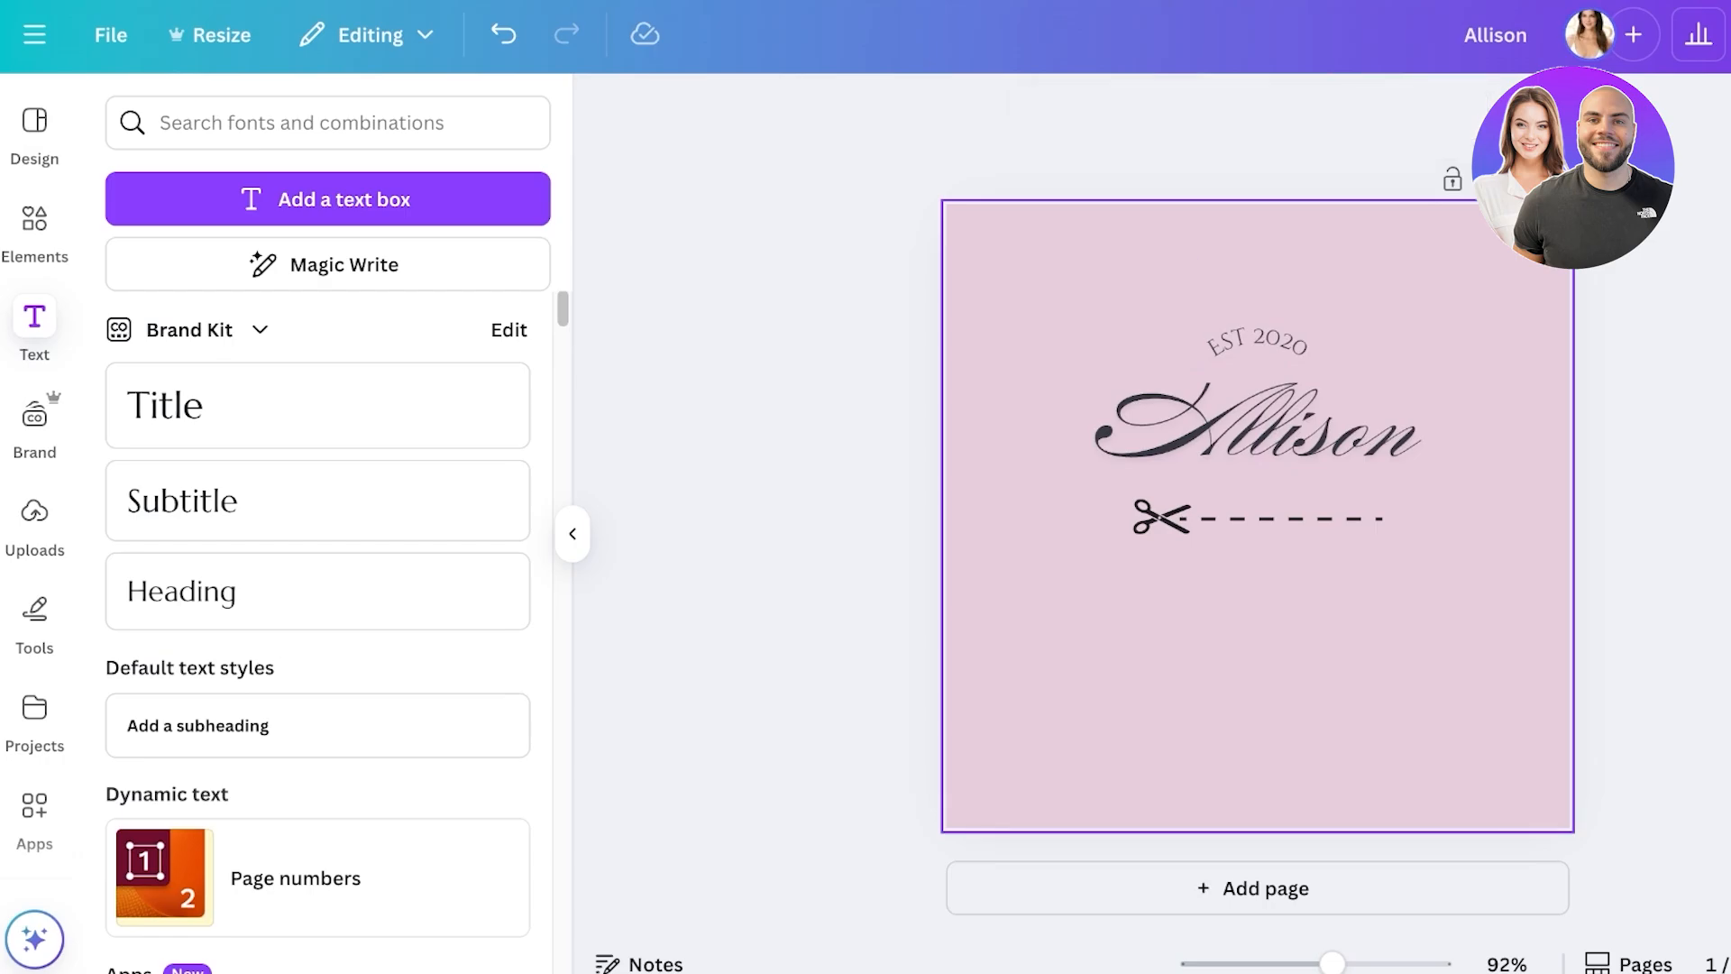
left_click_drag(1201, 267, 1298, 371)
left_click(1384, 265)
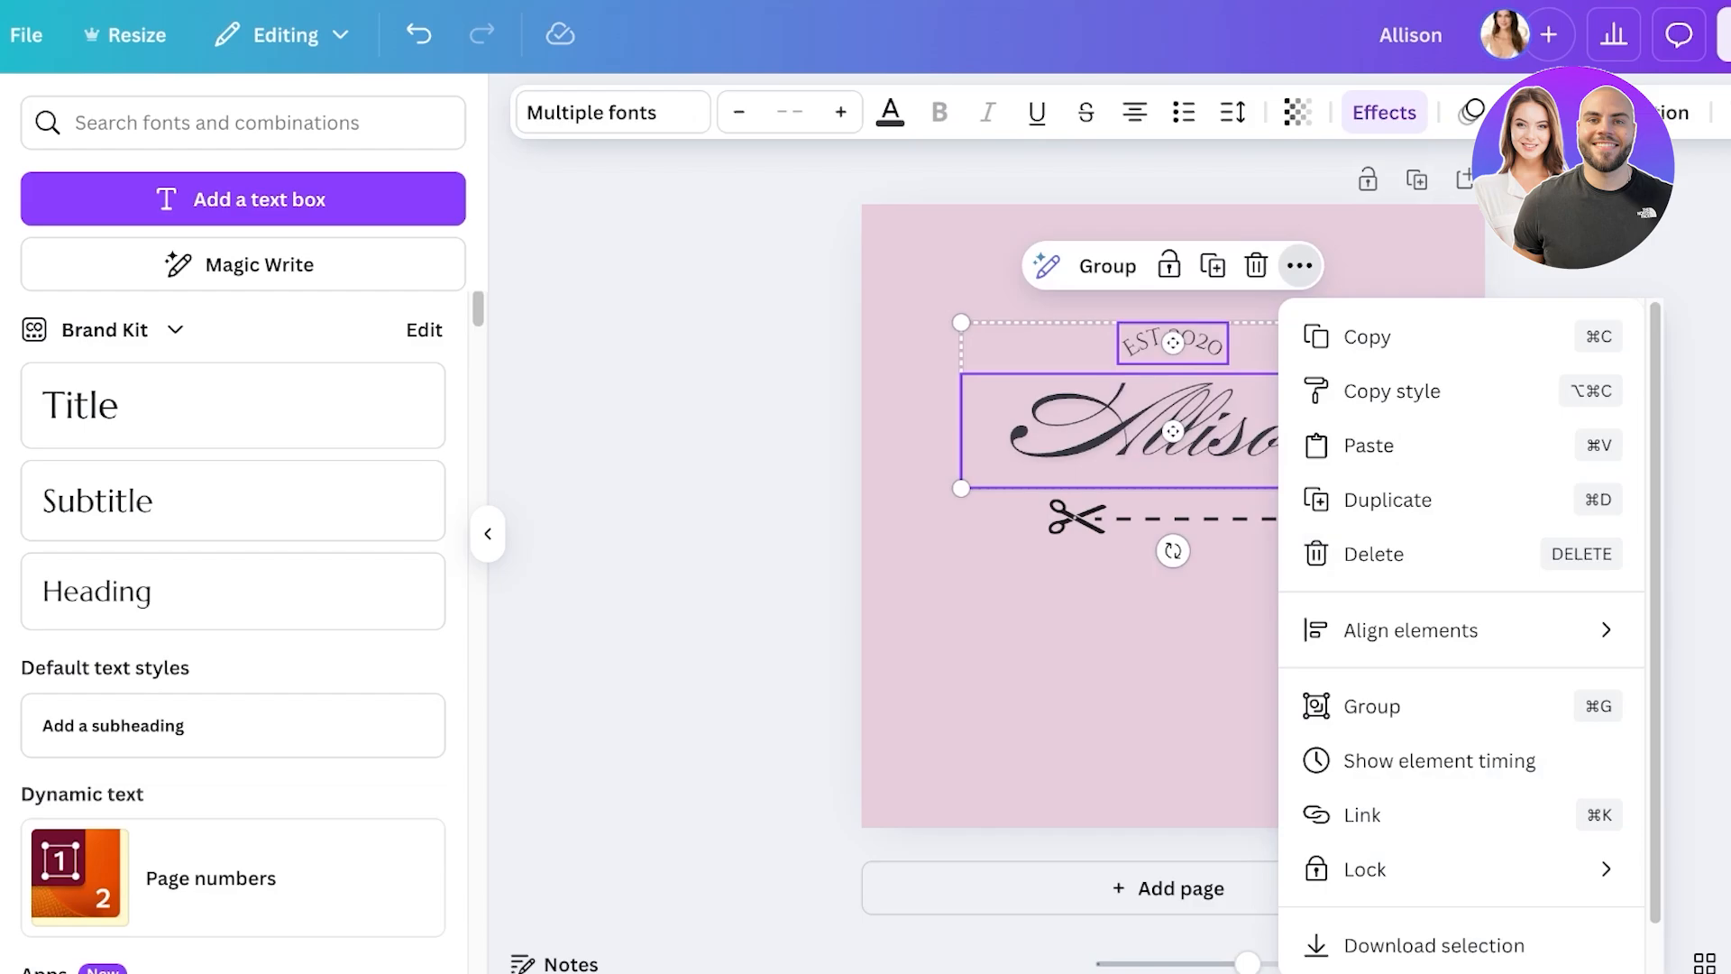
scroll(1460, 631, "down", 1)
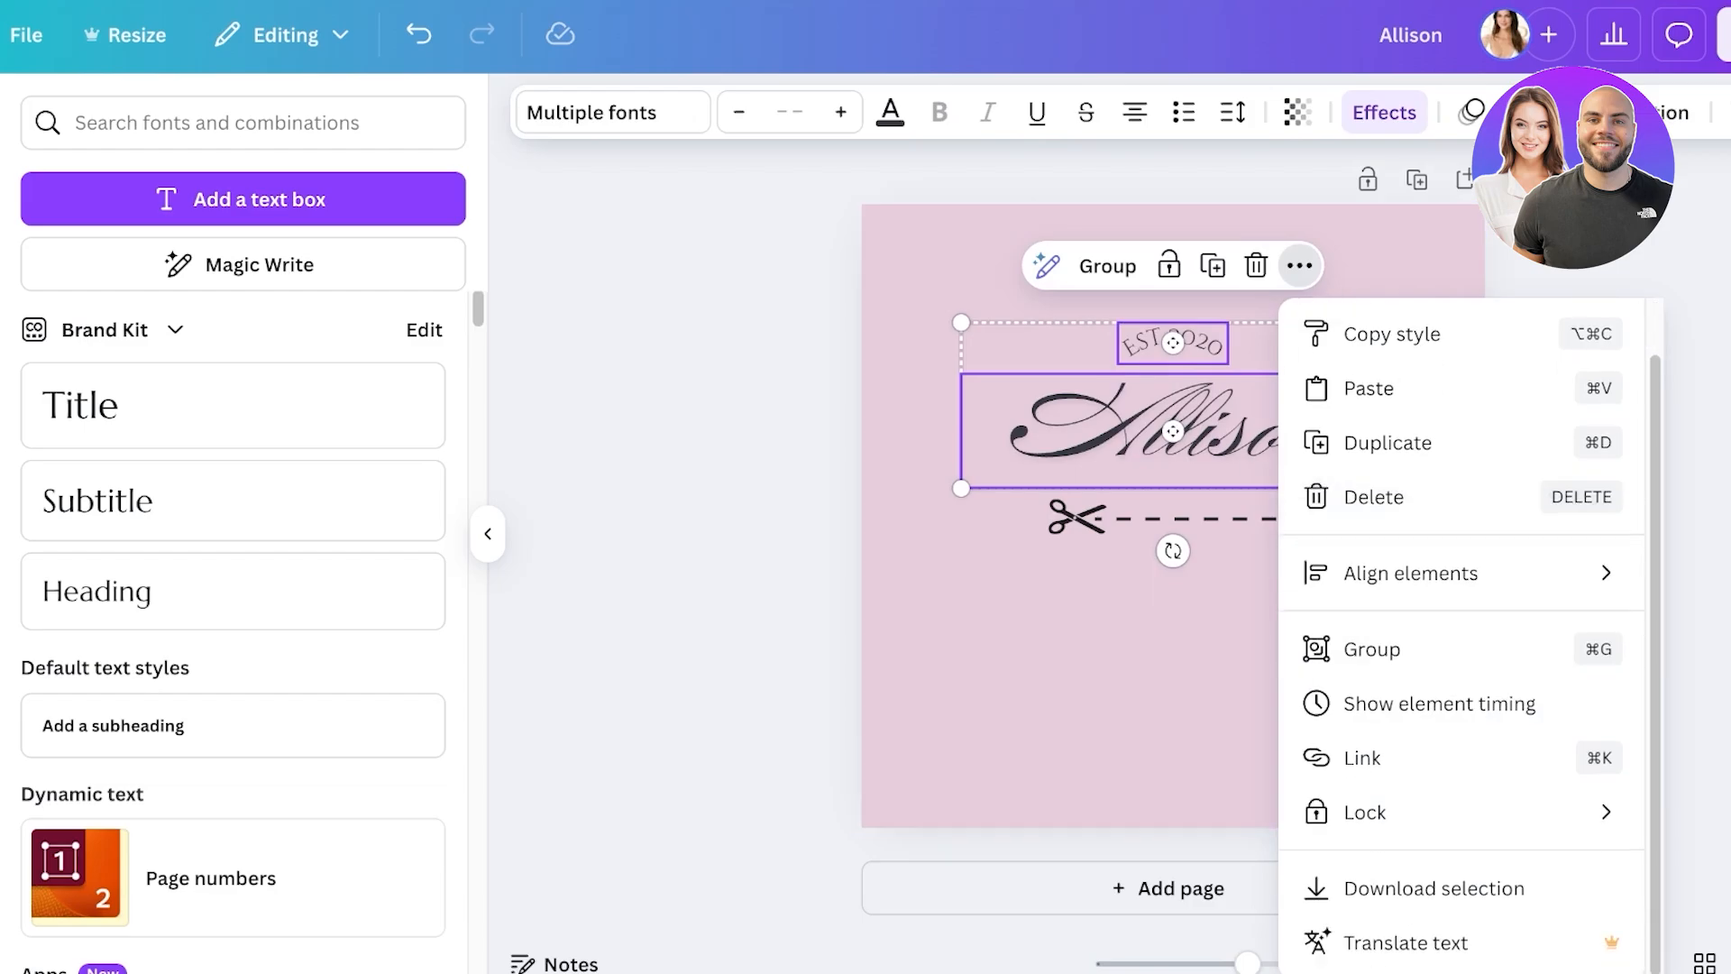
left_click(1371, 649)
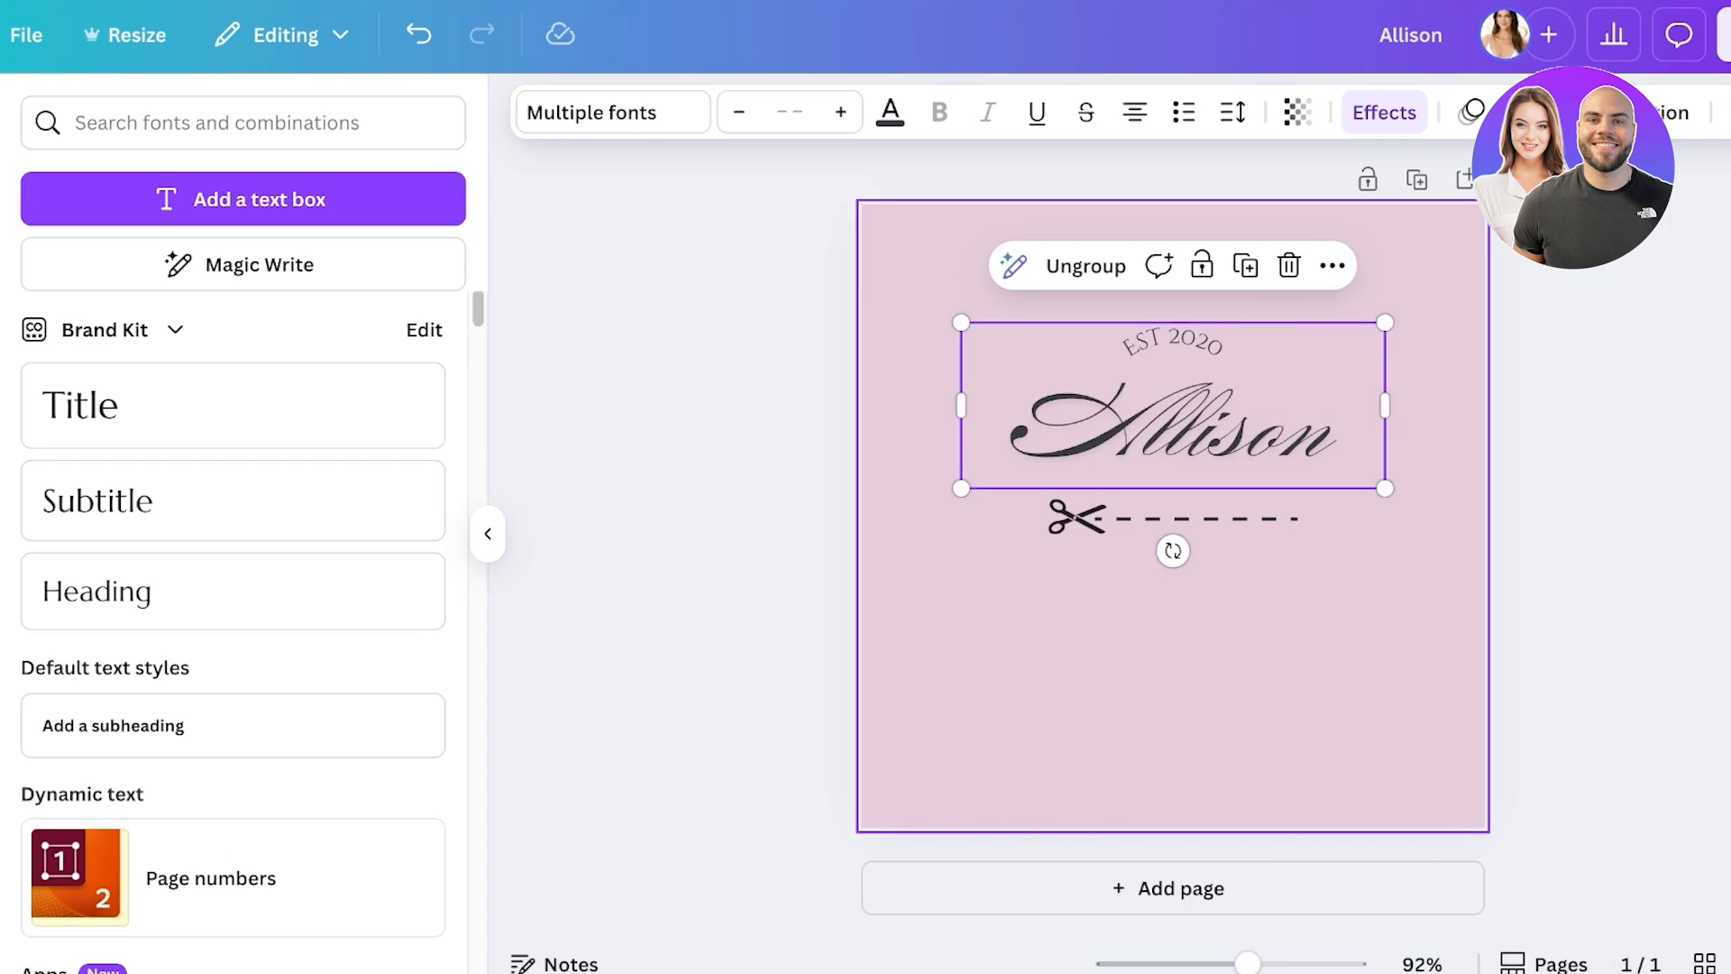
- Reposition the grouped logo centred on the page with the scissors line lower beneath it
left_click_drag(1172, 424, 1242, 517)
mouse_move(1071, 514)
left_mouse_down()
mouse_move(1093, 505)
mouse_move(1024, 507)
mouse_move(1059, 513)
left_mouse_up()
left_click_drag(1173, 523, 1078, 674)
left_click_drag(1210, 383, 1172, 503)
left_click(1014, 676)
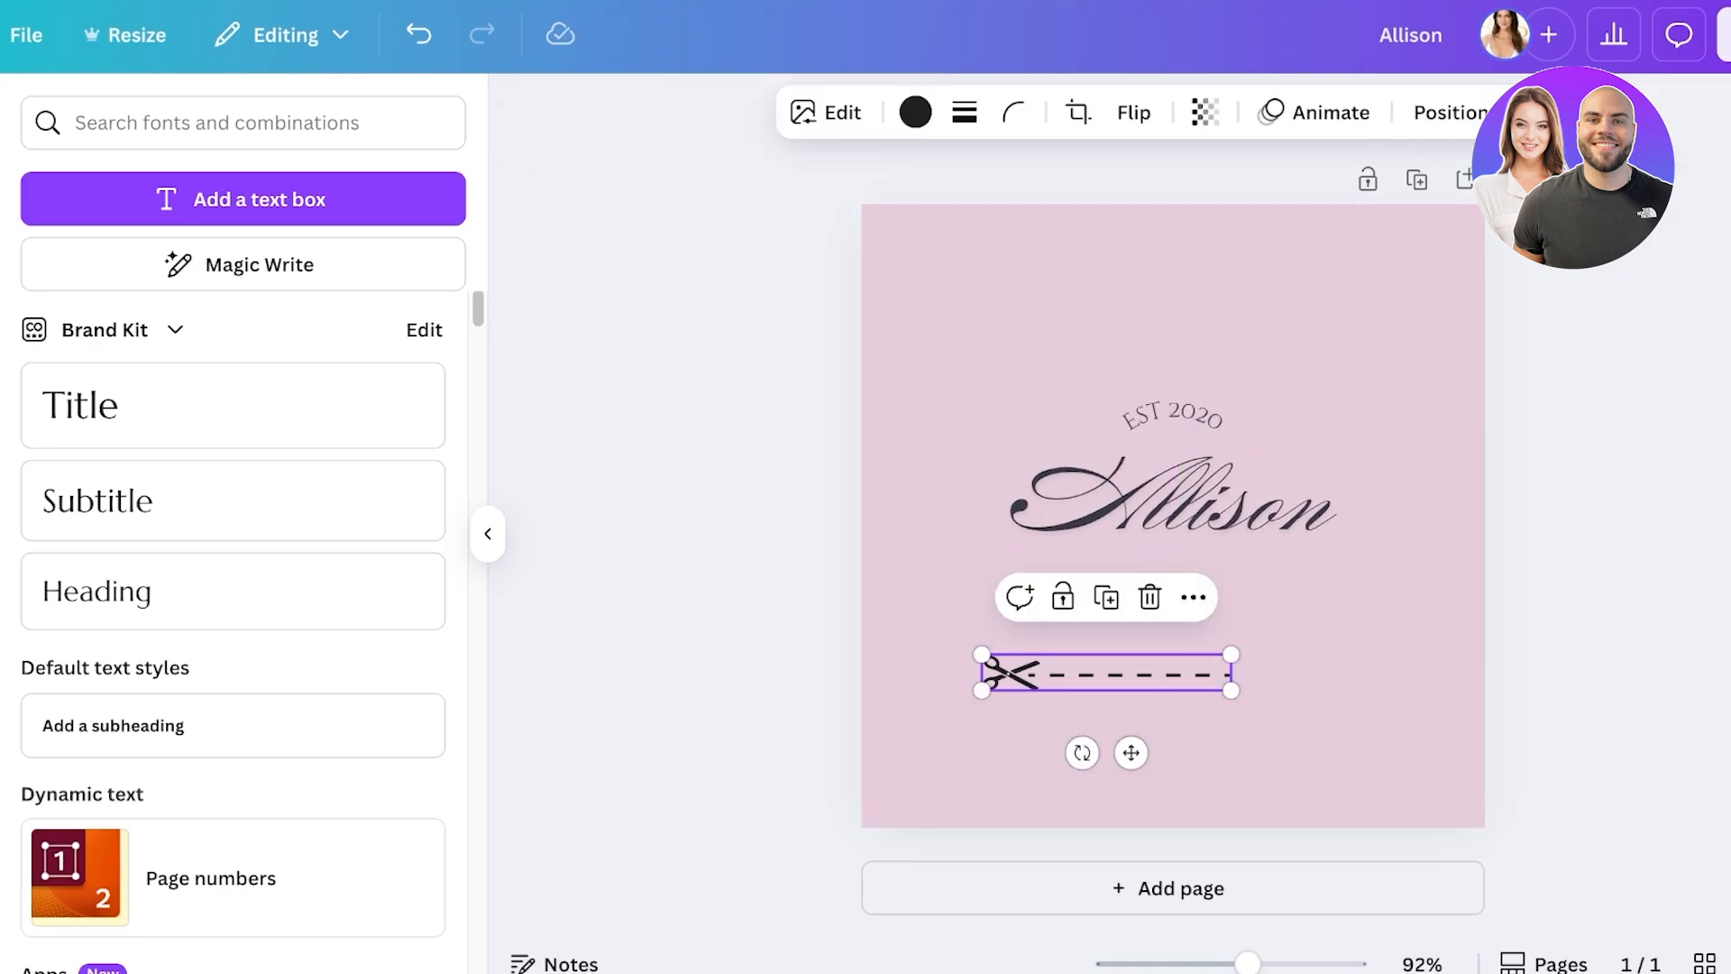
- Make the scissors line white, stretch it across the name, and bring it one layer forward
left_click_drag(1014, 676, 1060, 519)
left_click(915, 112)
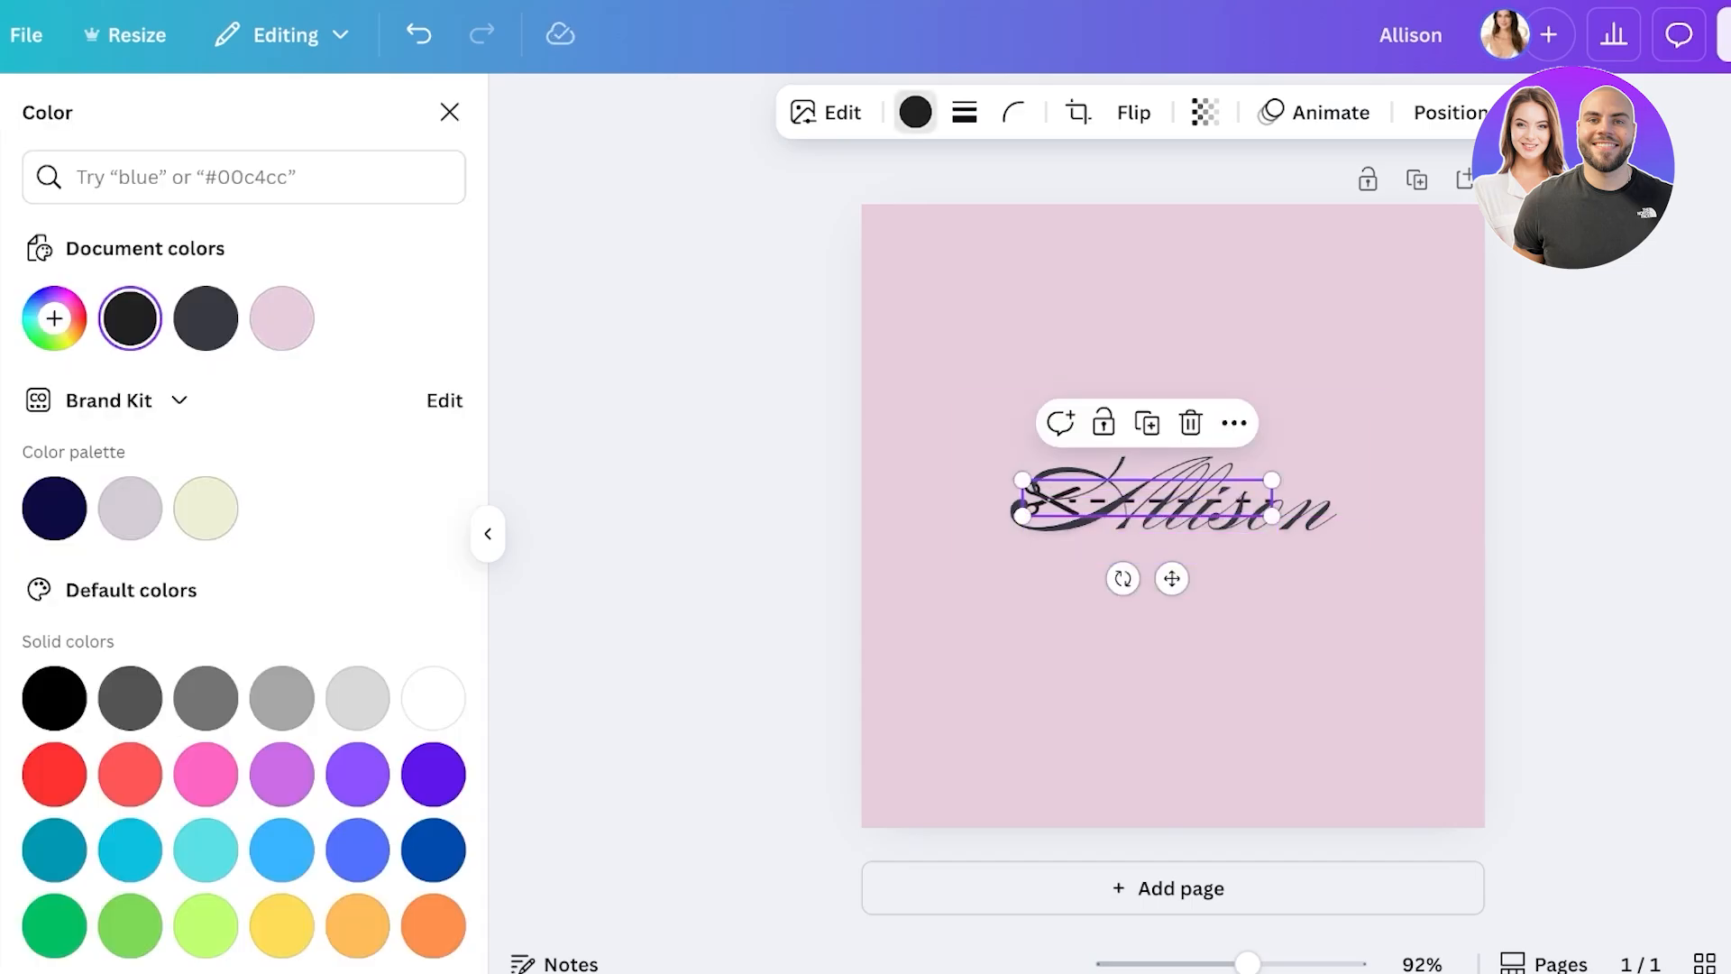
left_click(432, 697)
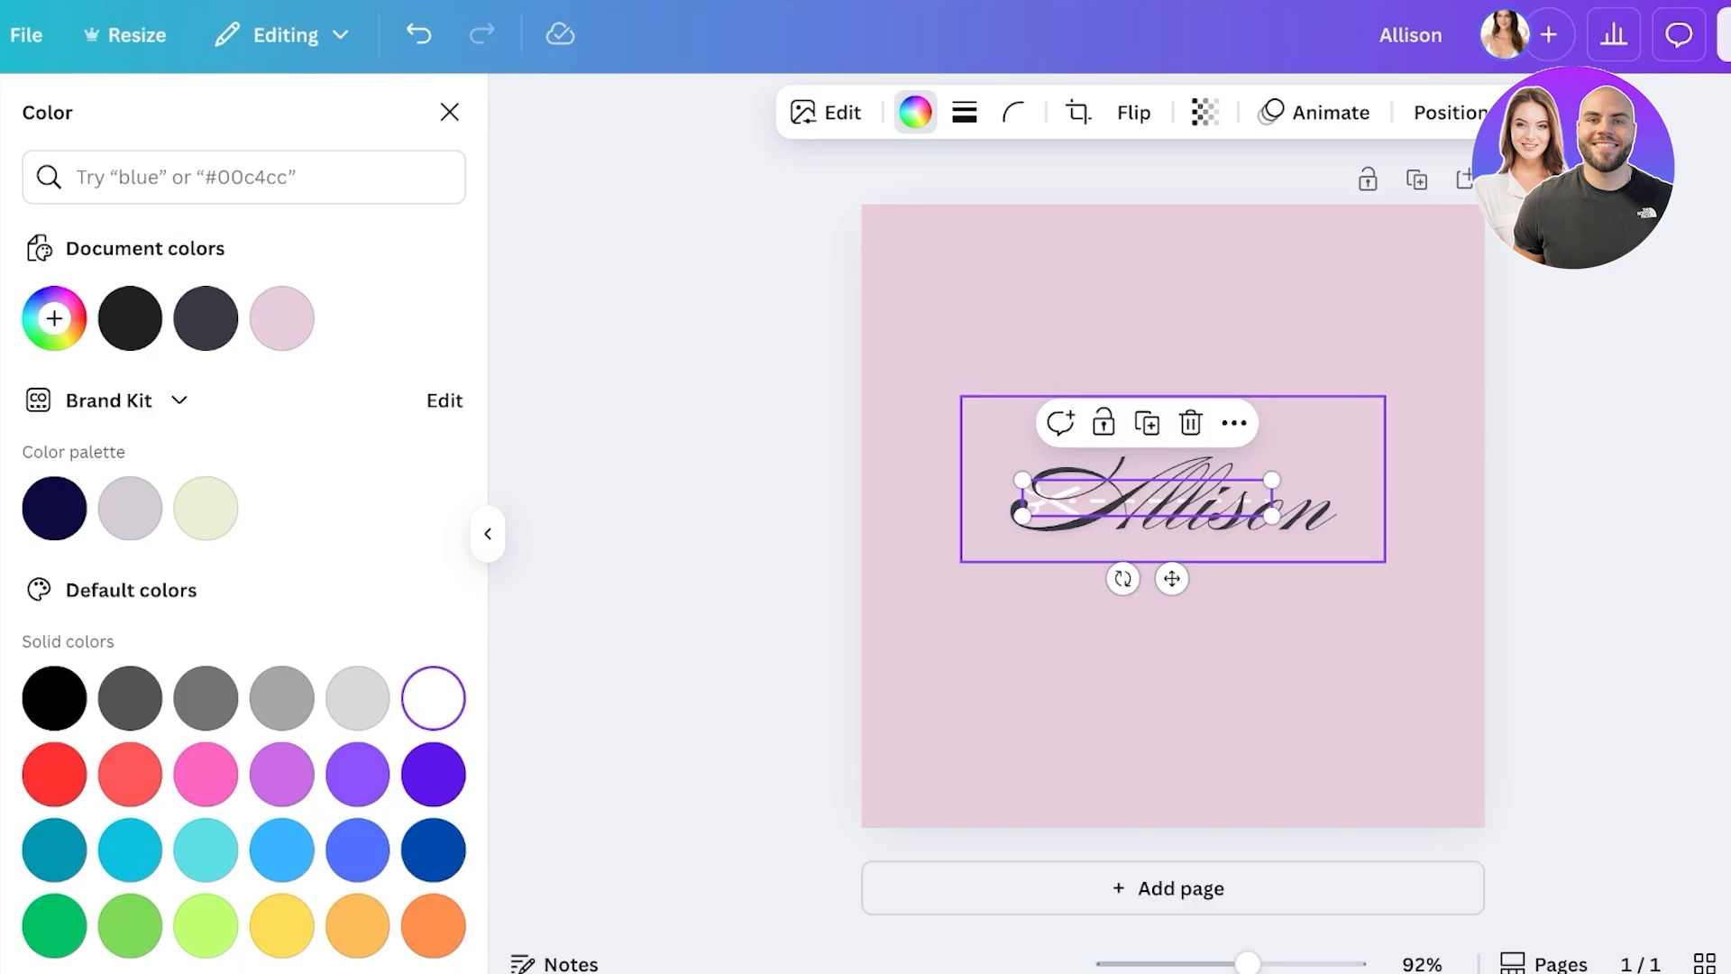
left_click_drag(1022, 515, 908, 532)
left_click_drag(1089, 506, 1163, 506)
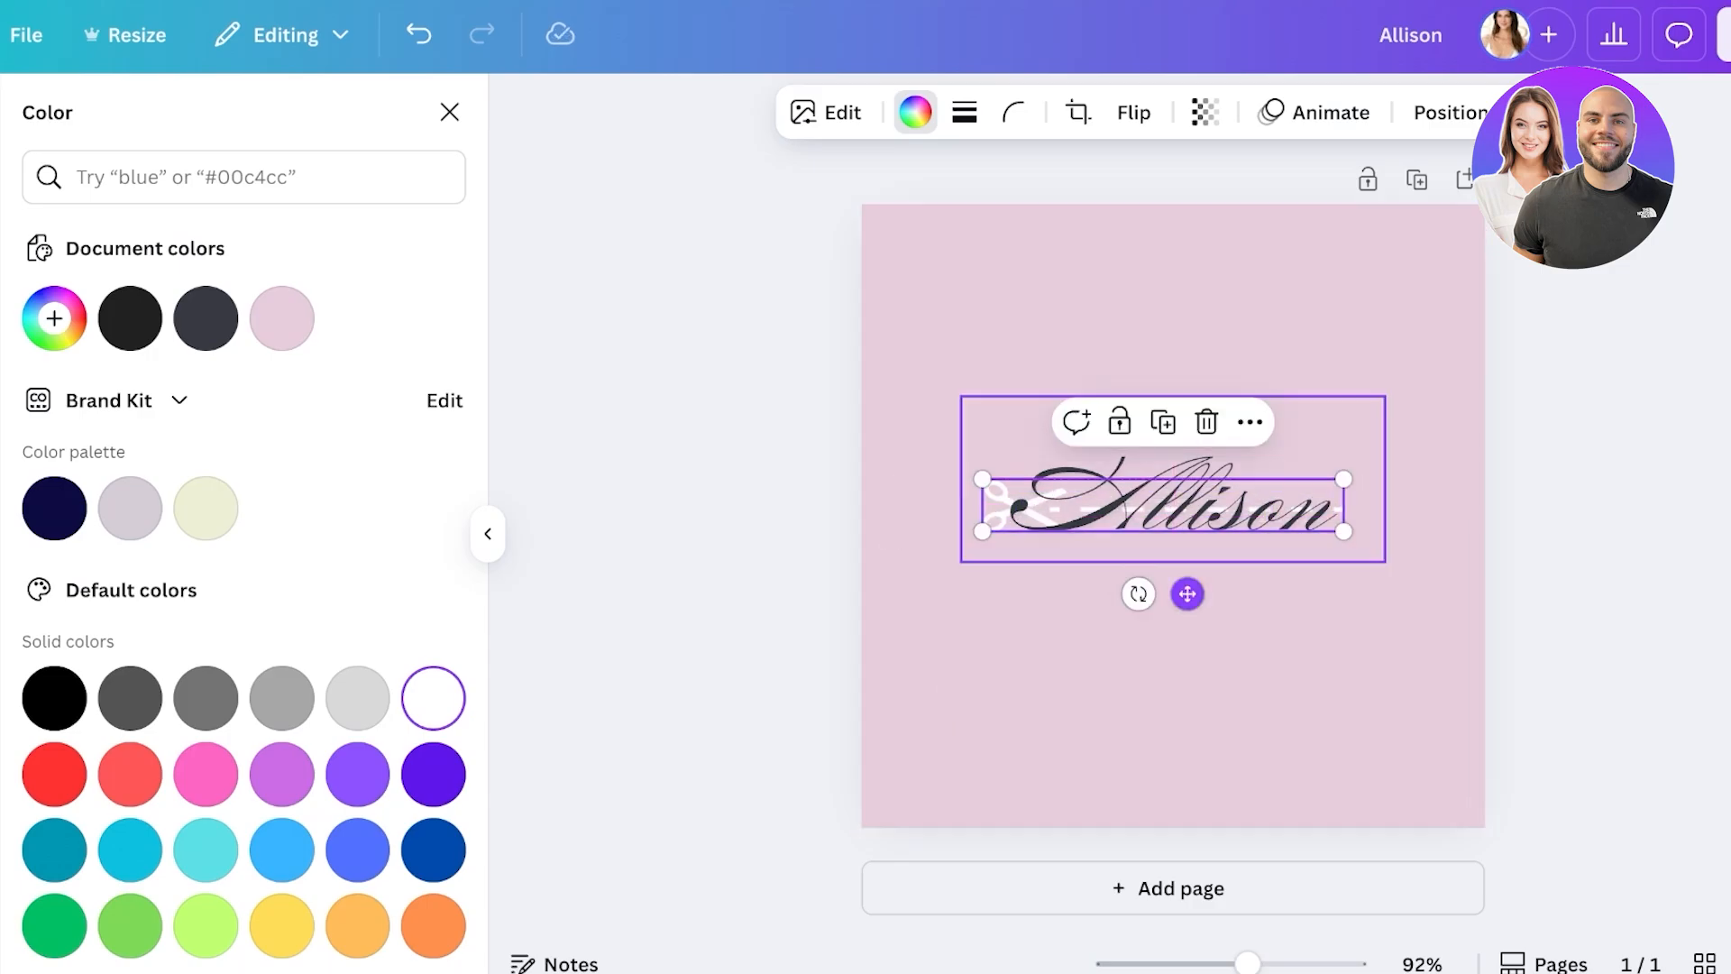
left_click(1249, 422)
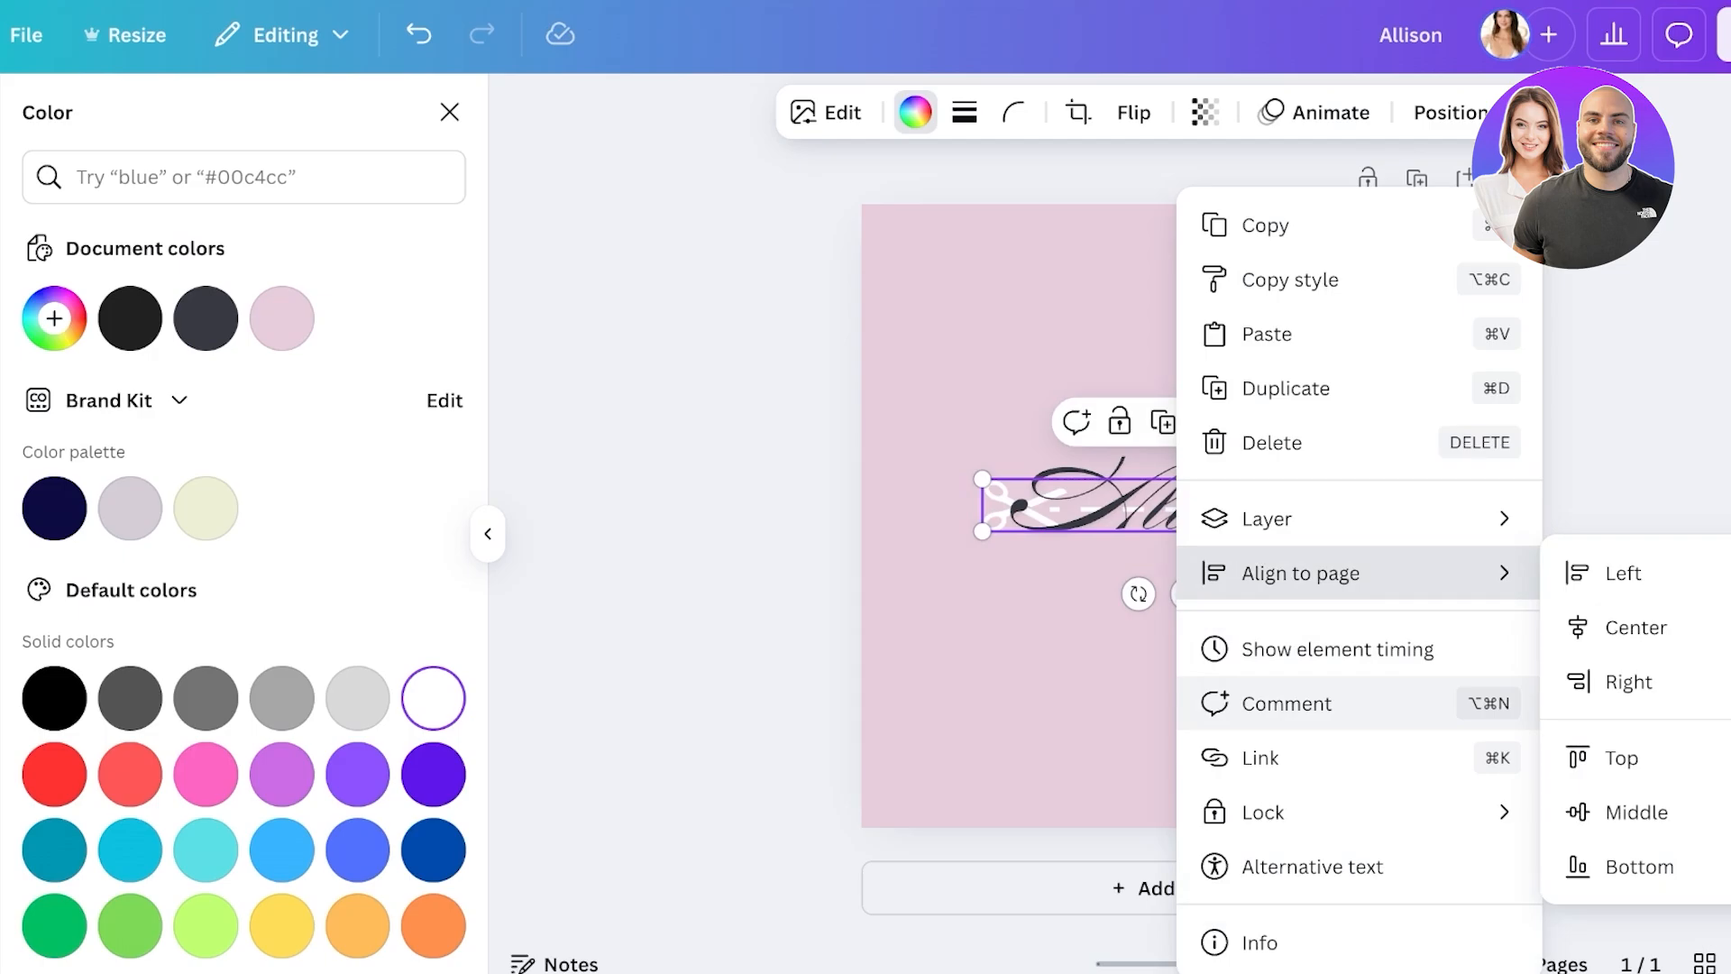
mouse_move(1307, 518)
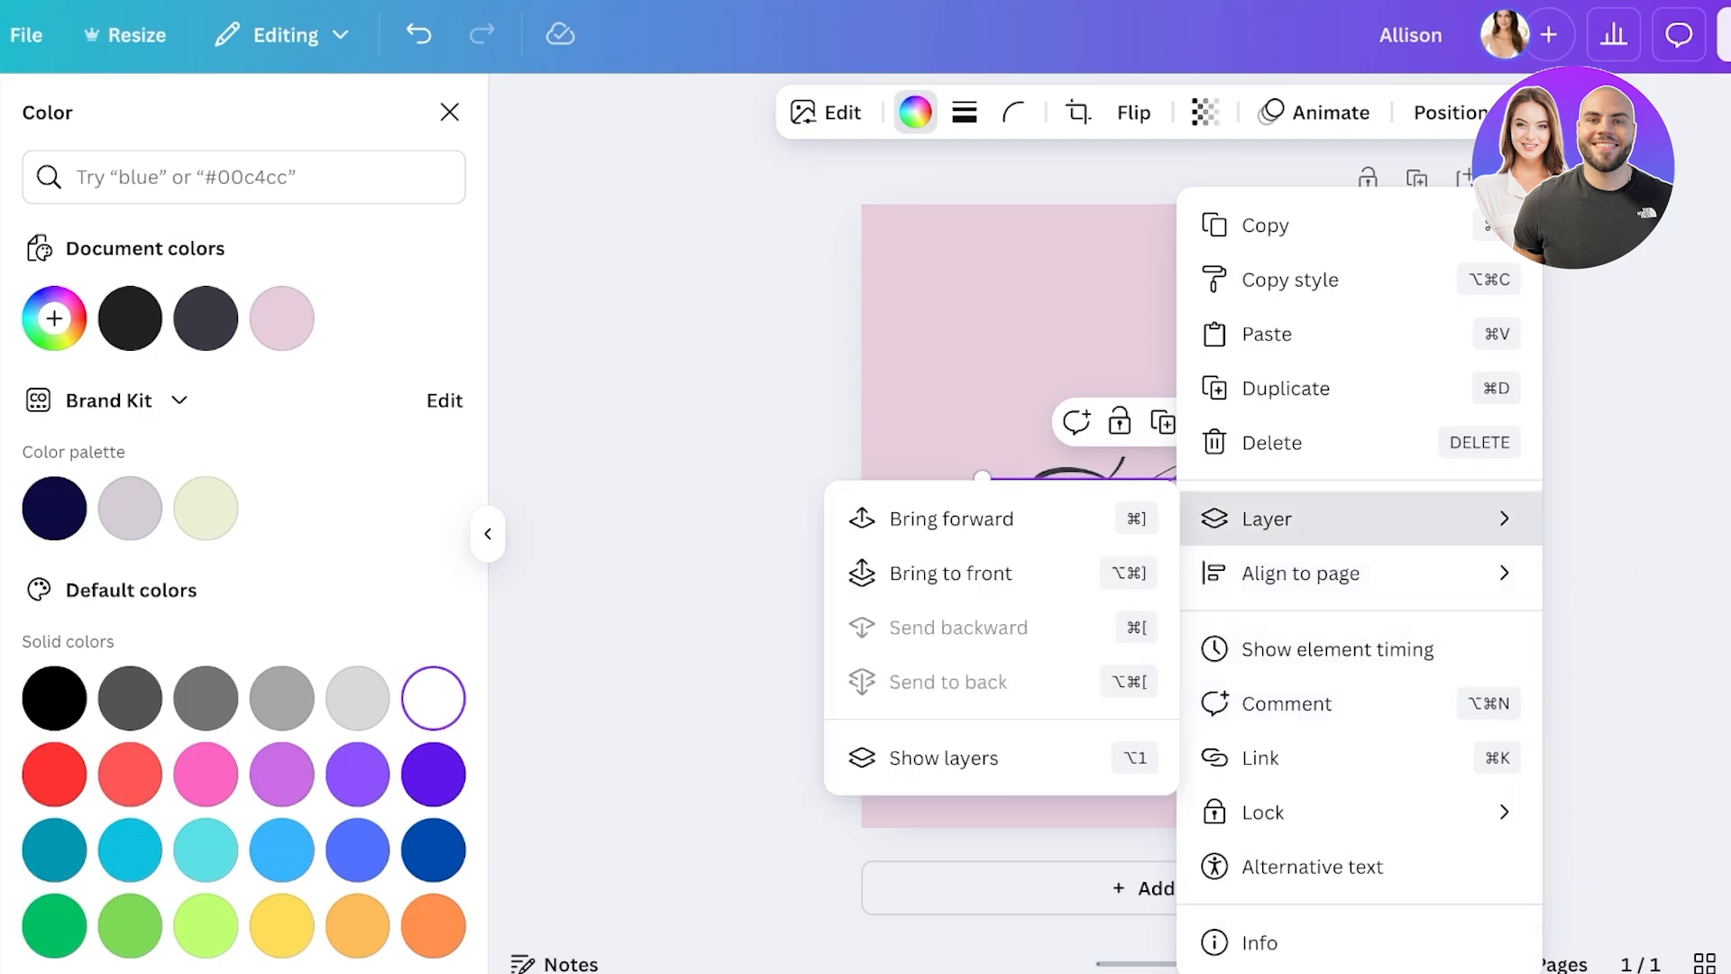
left_click(902, 518)
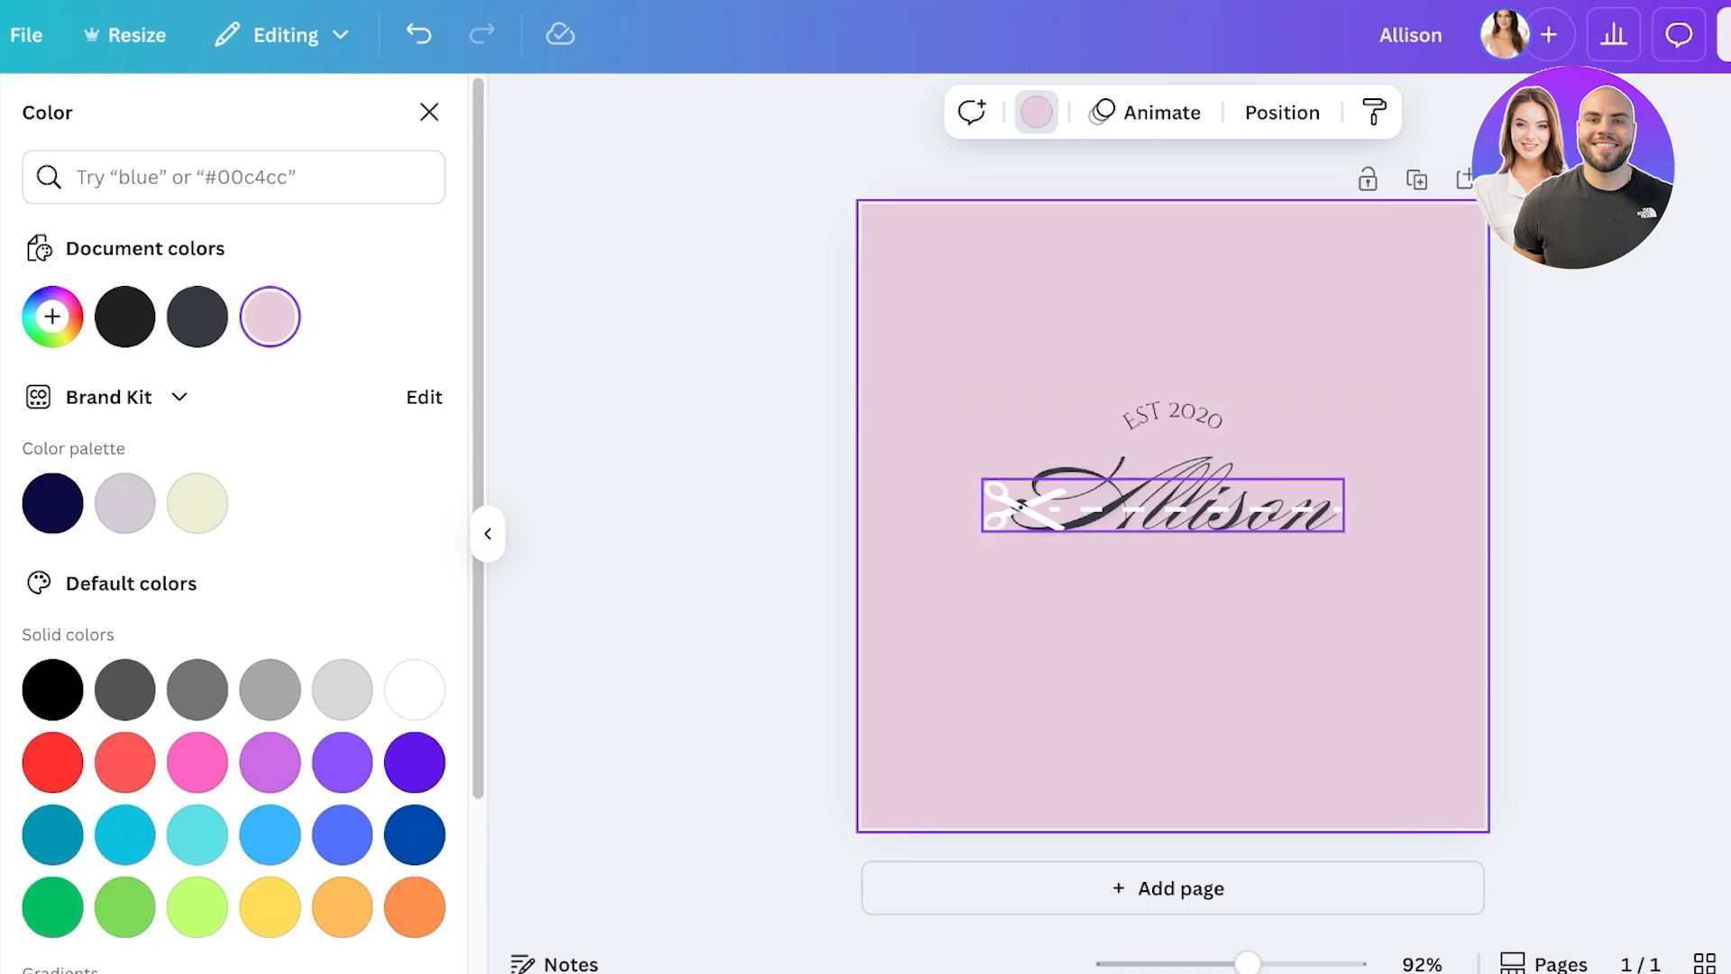
- Ungroup the logo and narrow the script name text box to 296 wide, selecting all its text
left_click(1172, 469)
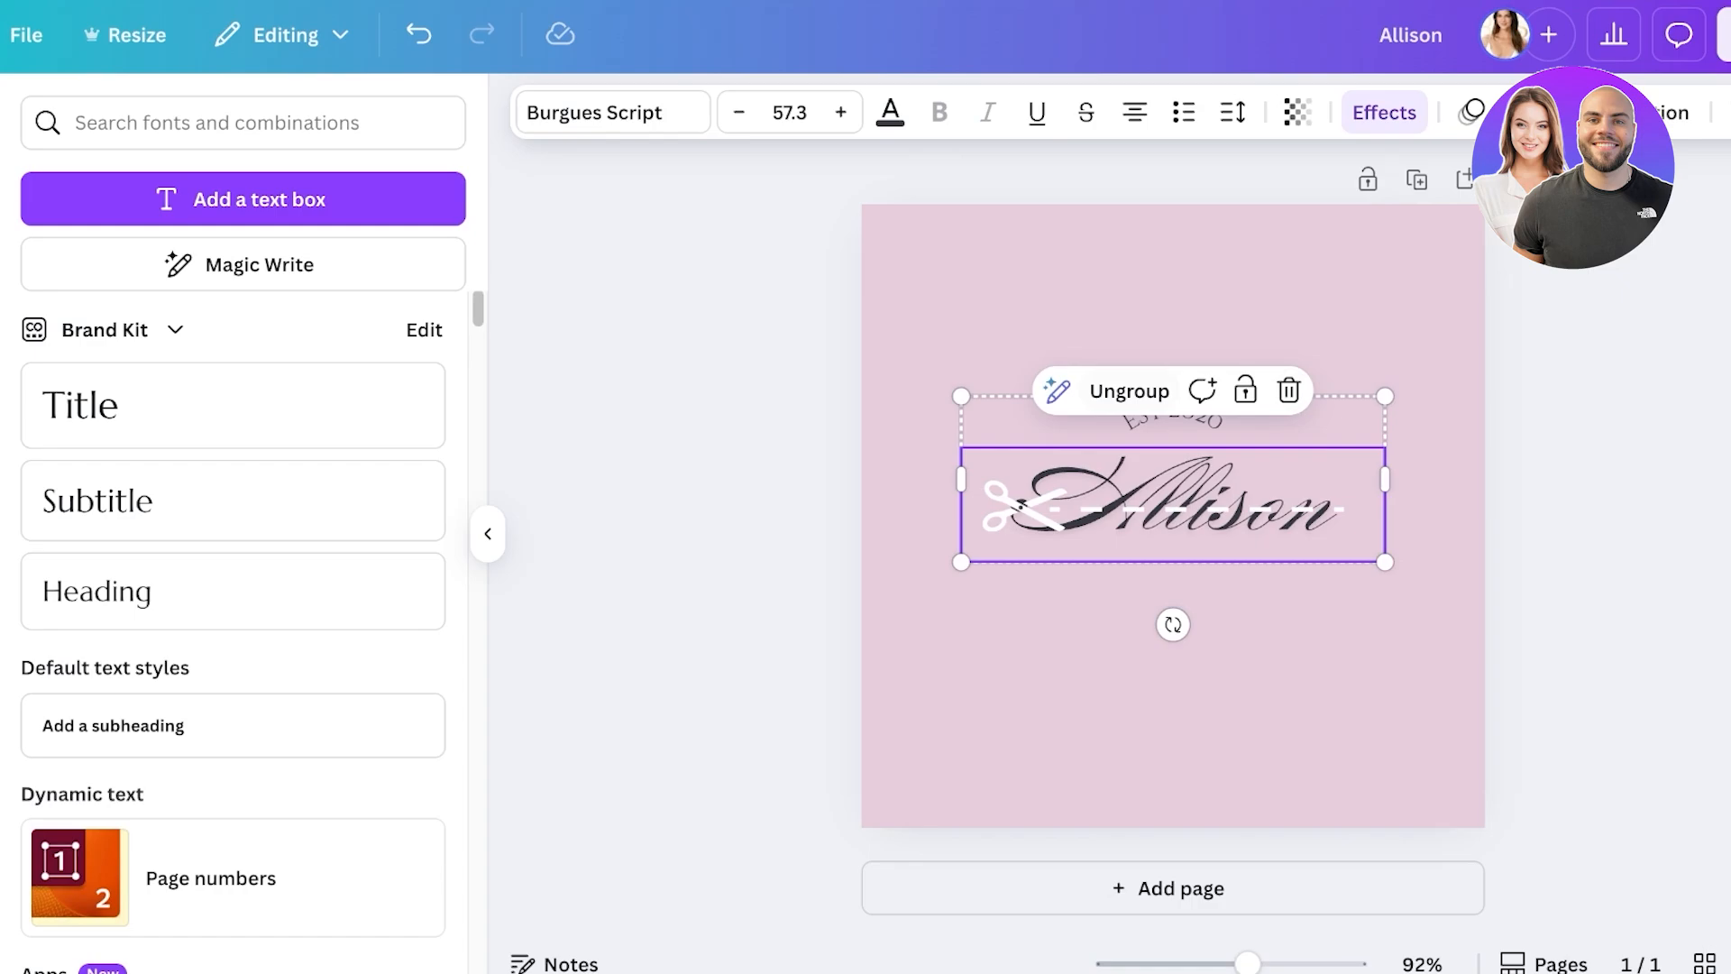
left_click(1128, 390)
left_click(1172, 500)
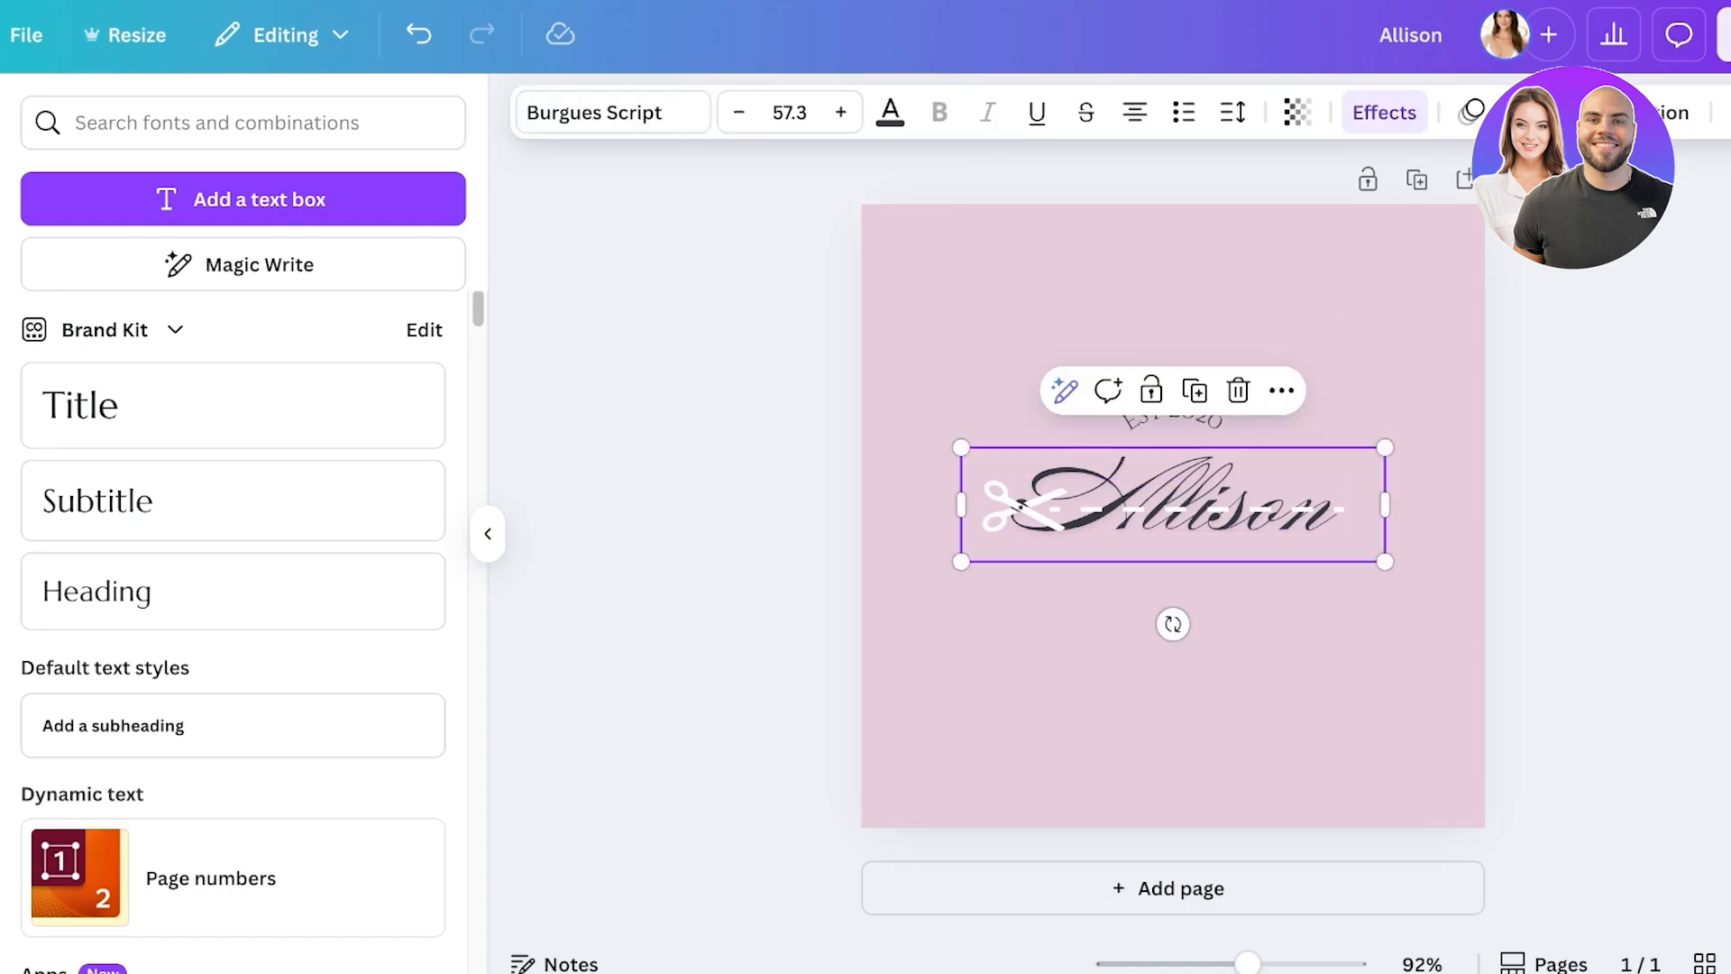
left_click_drag(1017, 504, 961, 504)
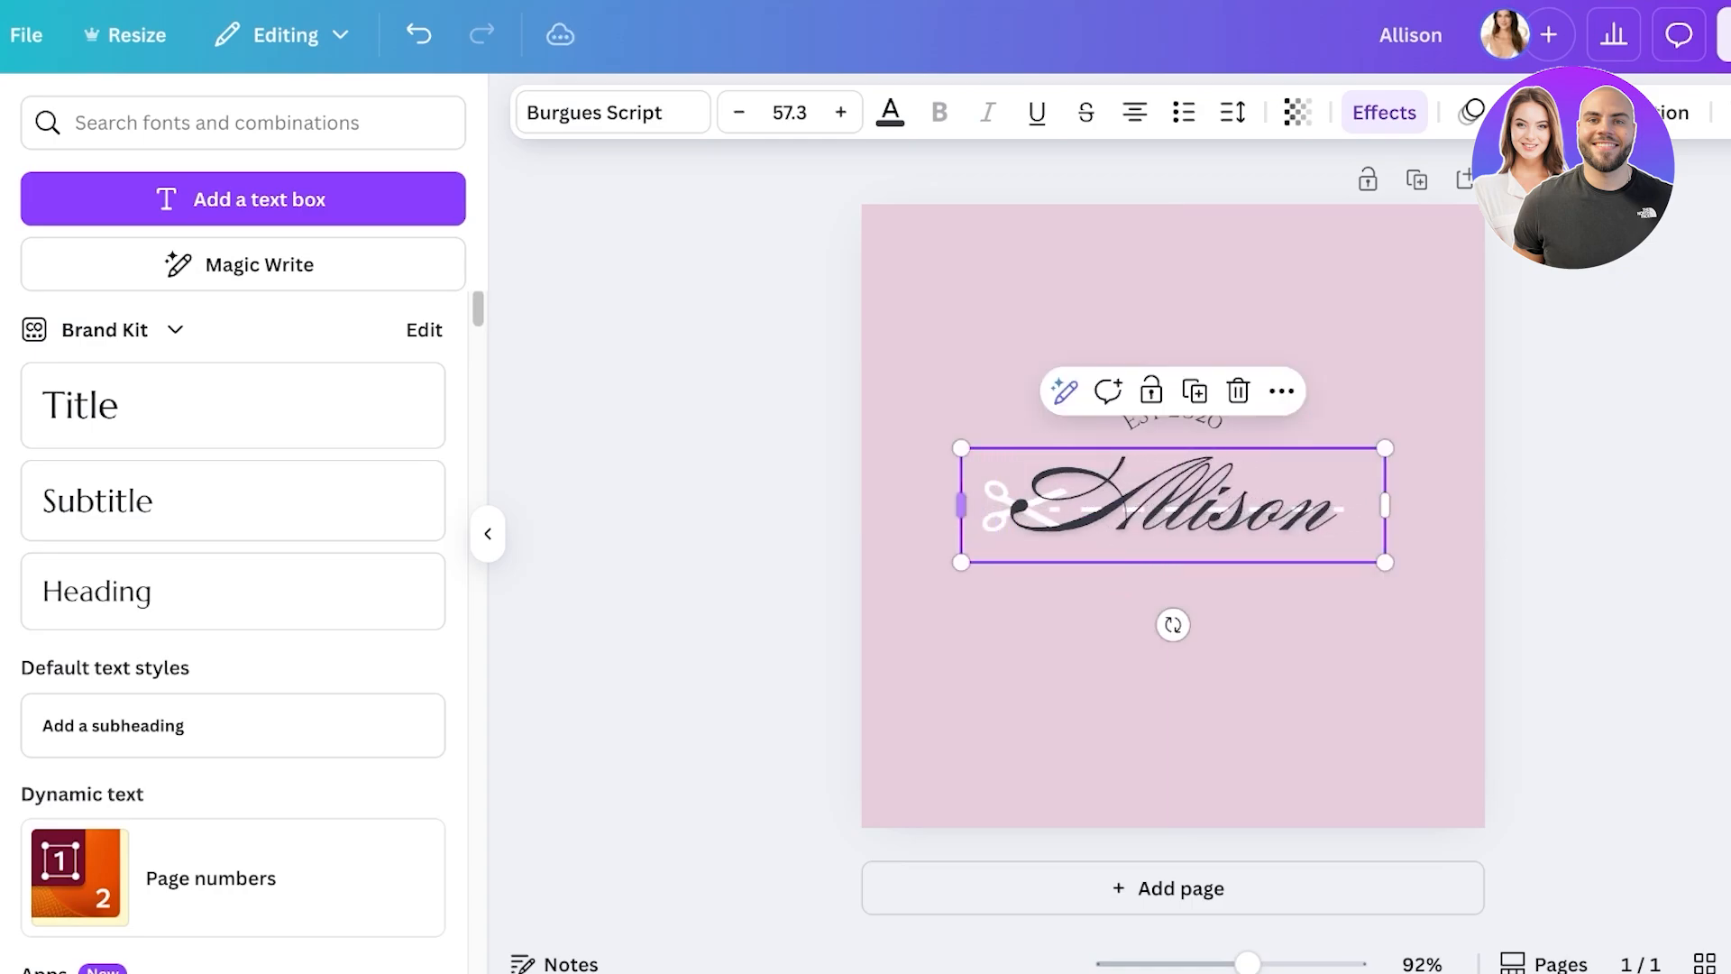
left_click(1194, 540)
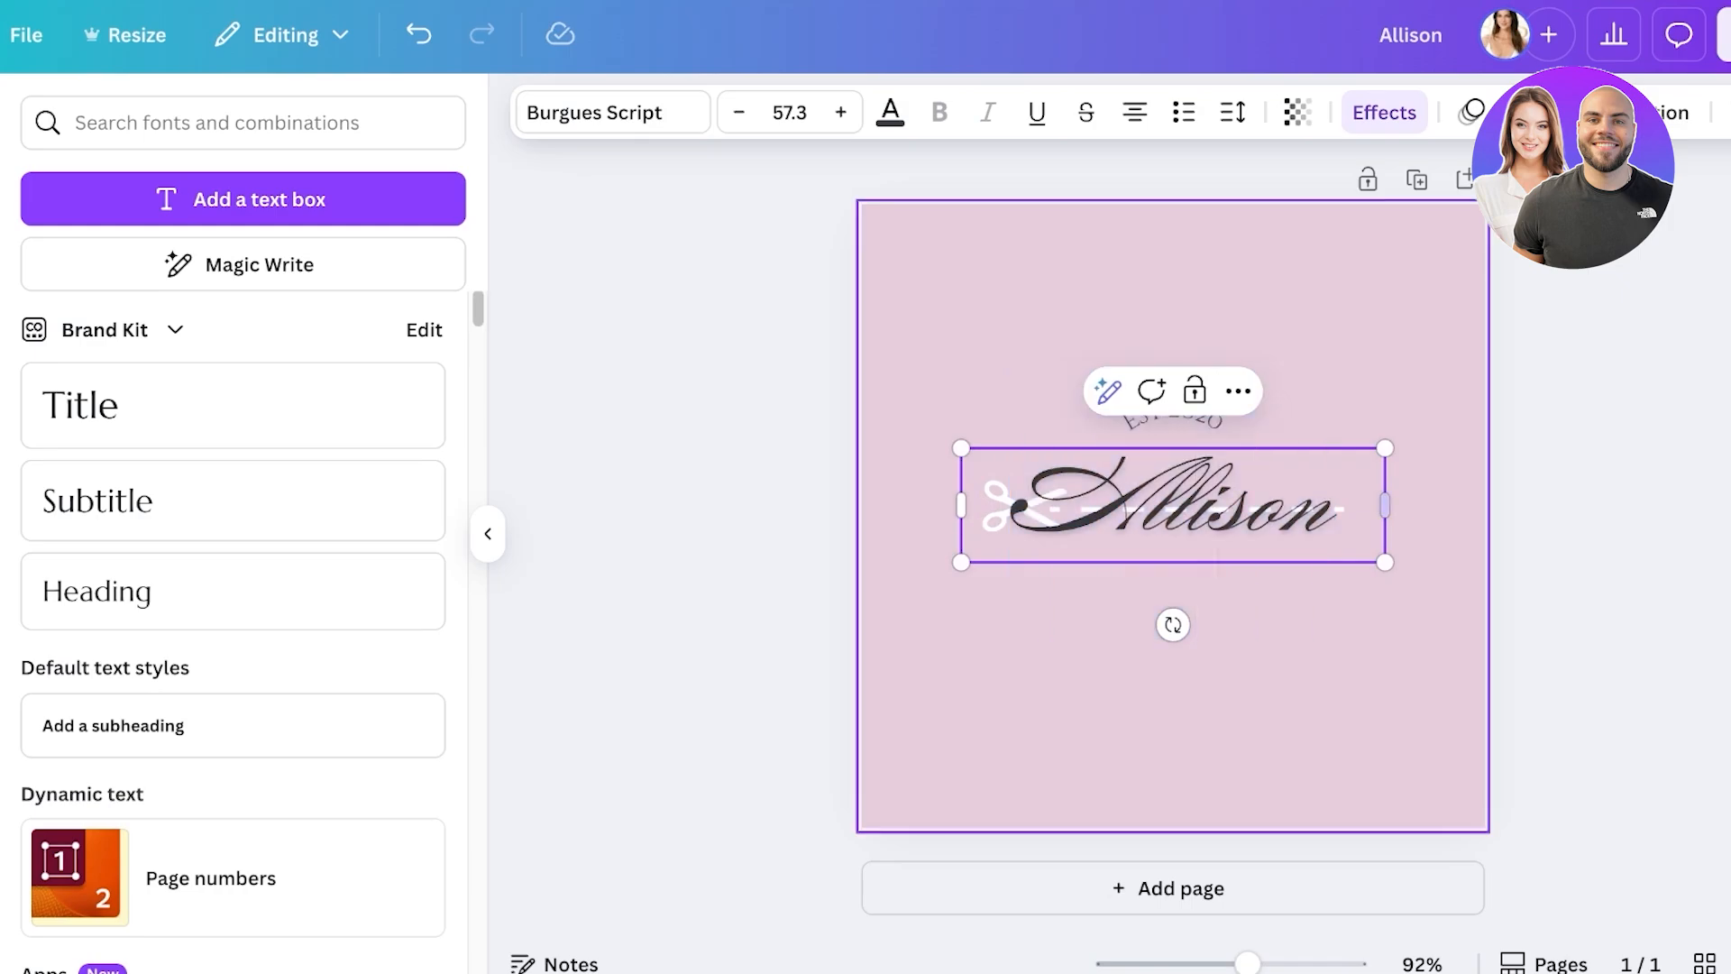
left_click(1429, 541)
left_click(1195, 504)
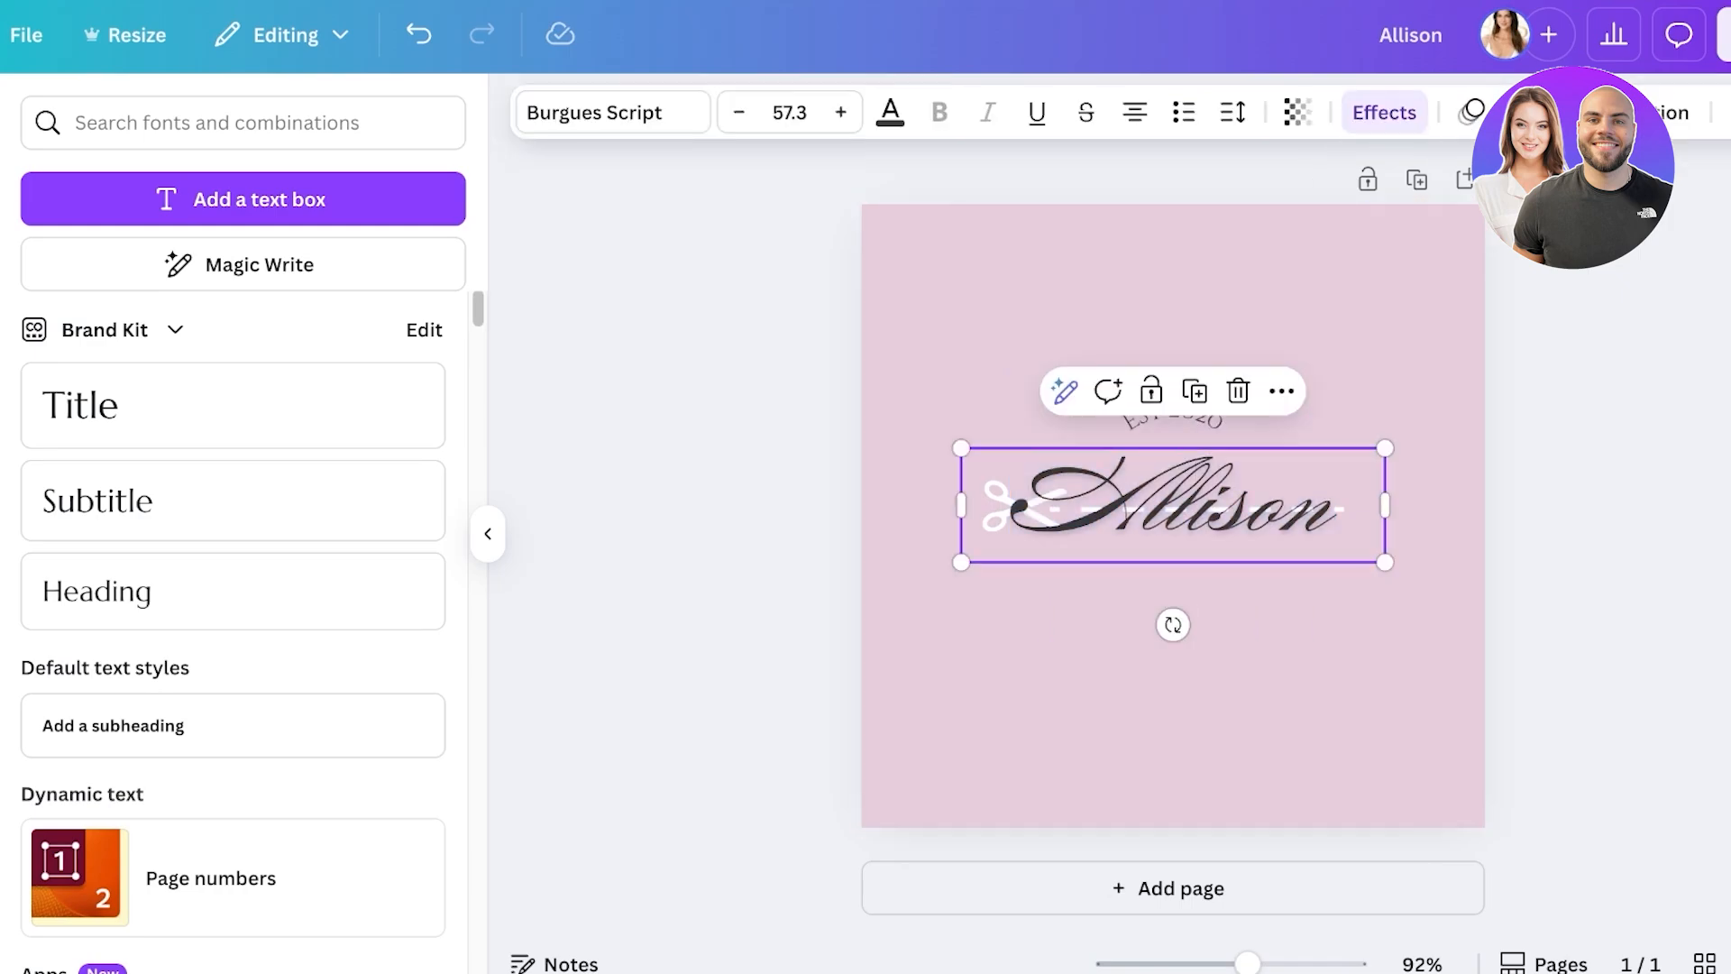
mouse_move(1172, 504)
left_mouse_down()
mouse_move(1162, 537)
mouse_move(1153, 505)
mouse_move(1172, 505)
left_mouse_up()
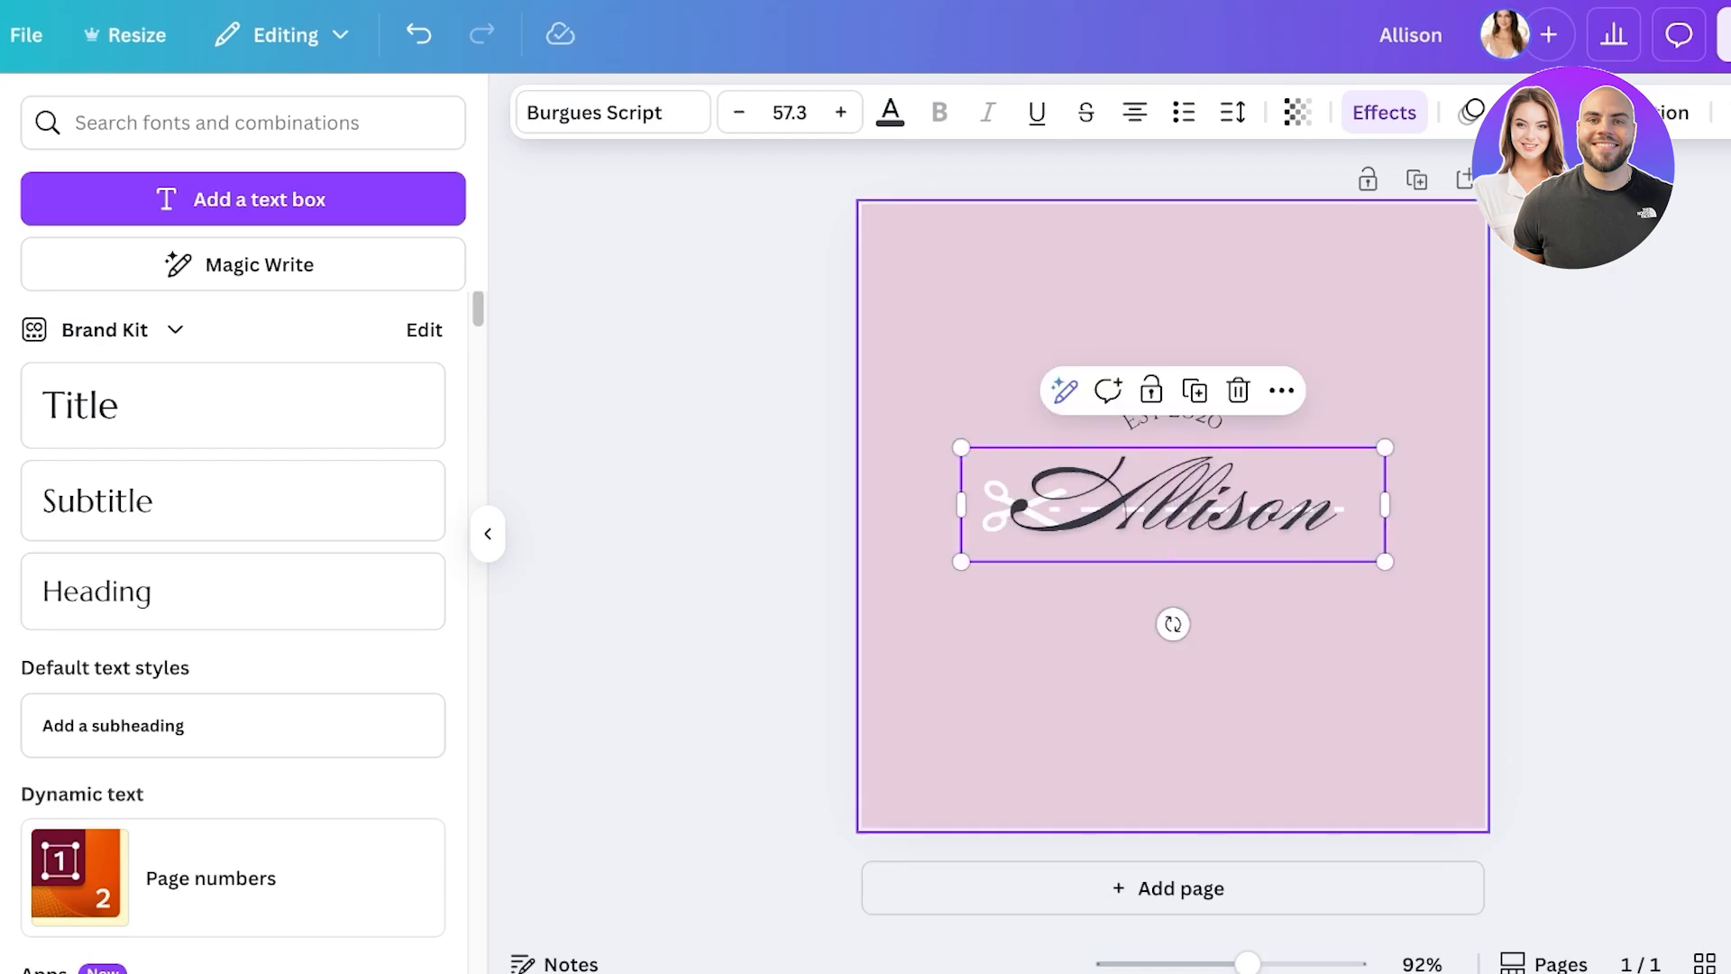
mouse_move(1384, 505)
left_mouse_down()
mouse_move(1330, 504)
mouse_move(1385, 505)
left_mouse_up()
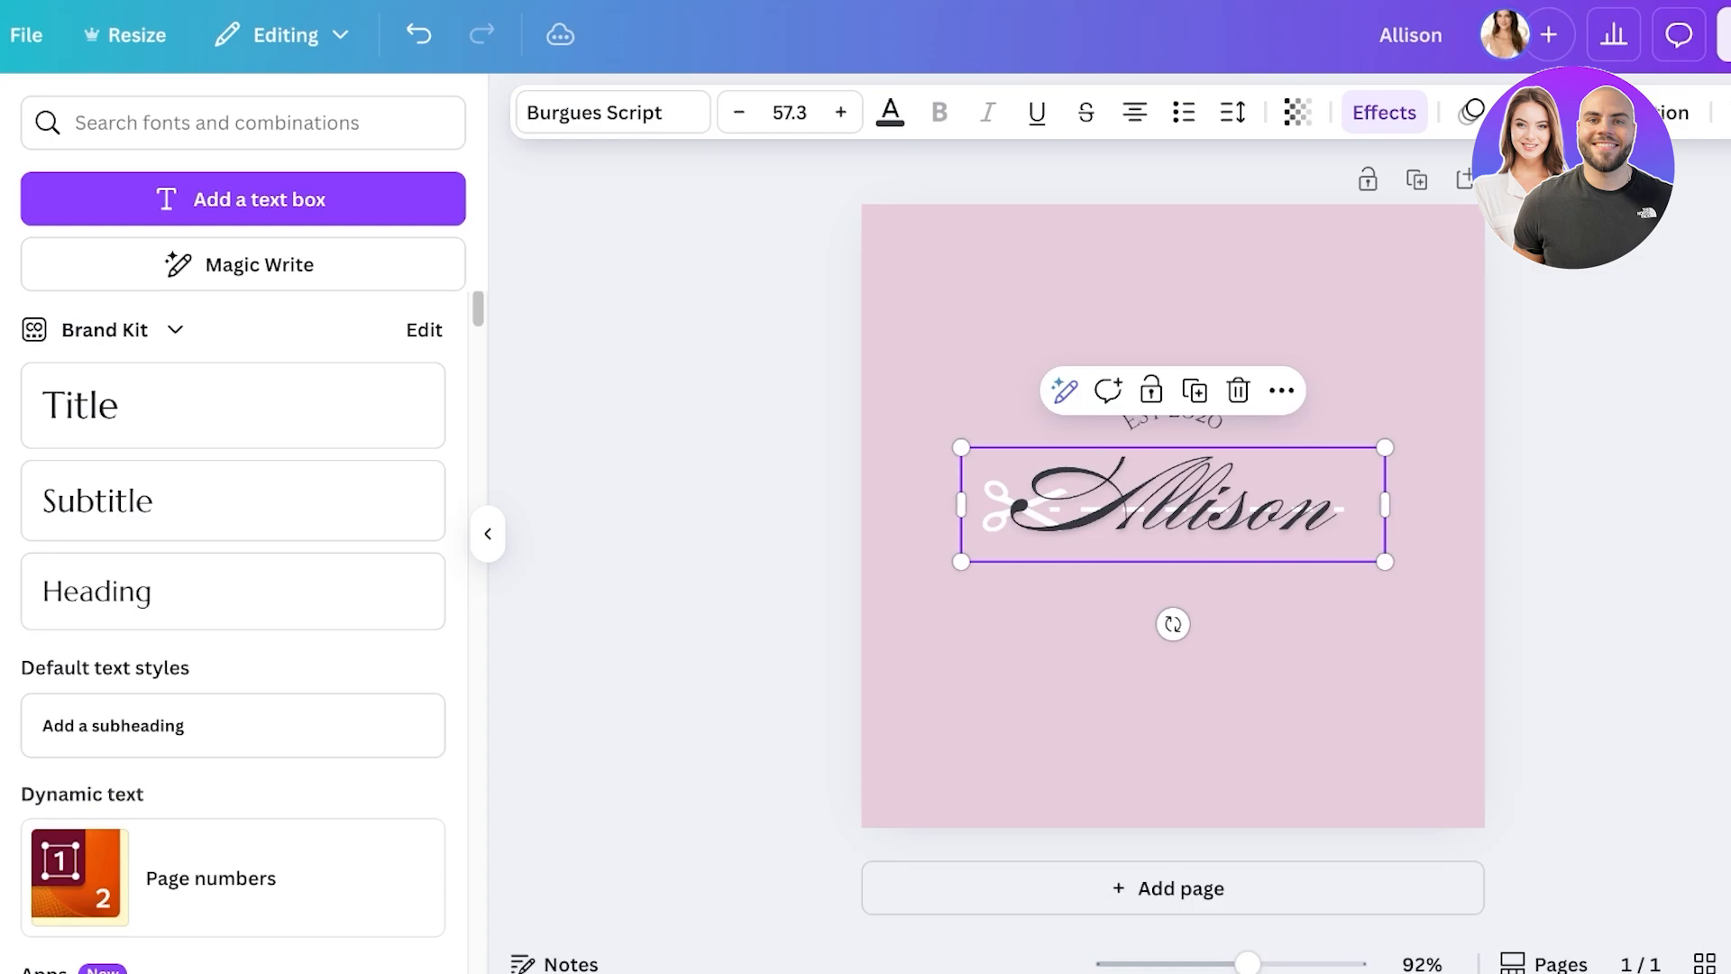
double_click(1172, 505)
left_click(1334, 504)
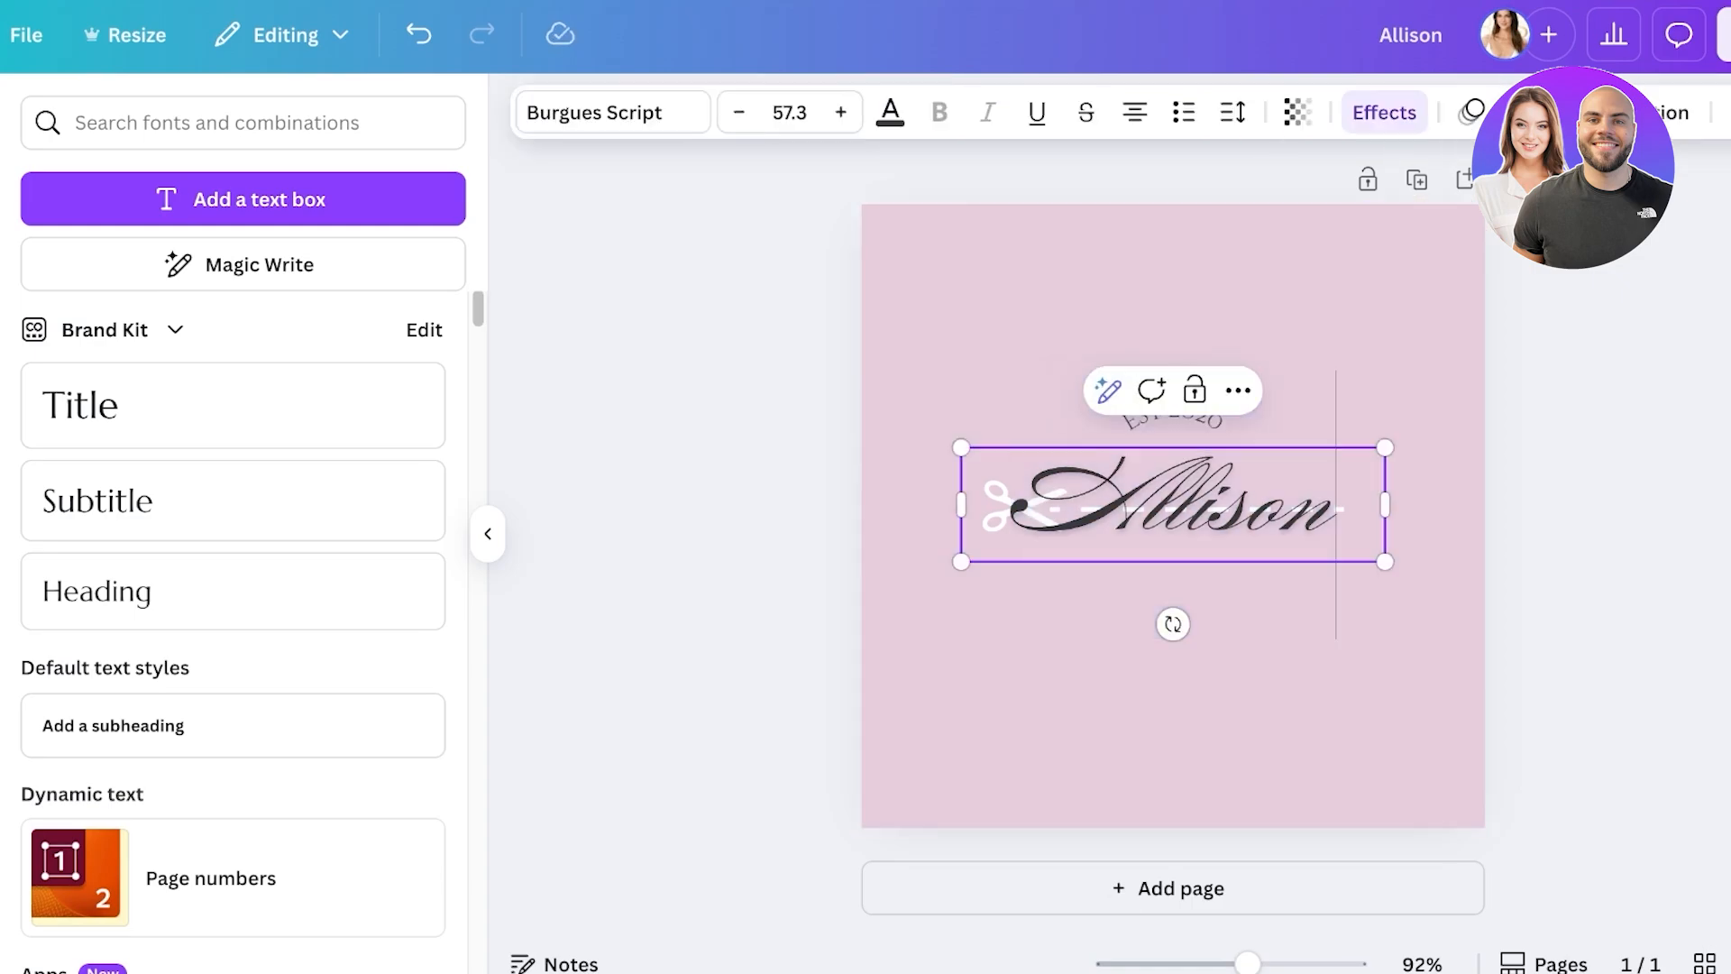
left_click(1011, 505)
key("ctrl+a")
- Using Show layers, delete the leading A from the top name copy and shift it about 41 px right
right_click(1385, 561)
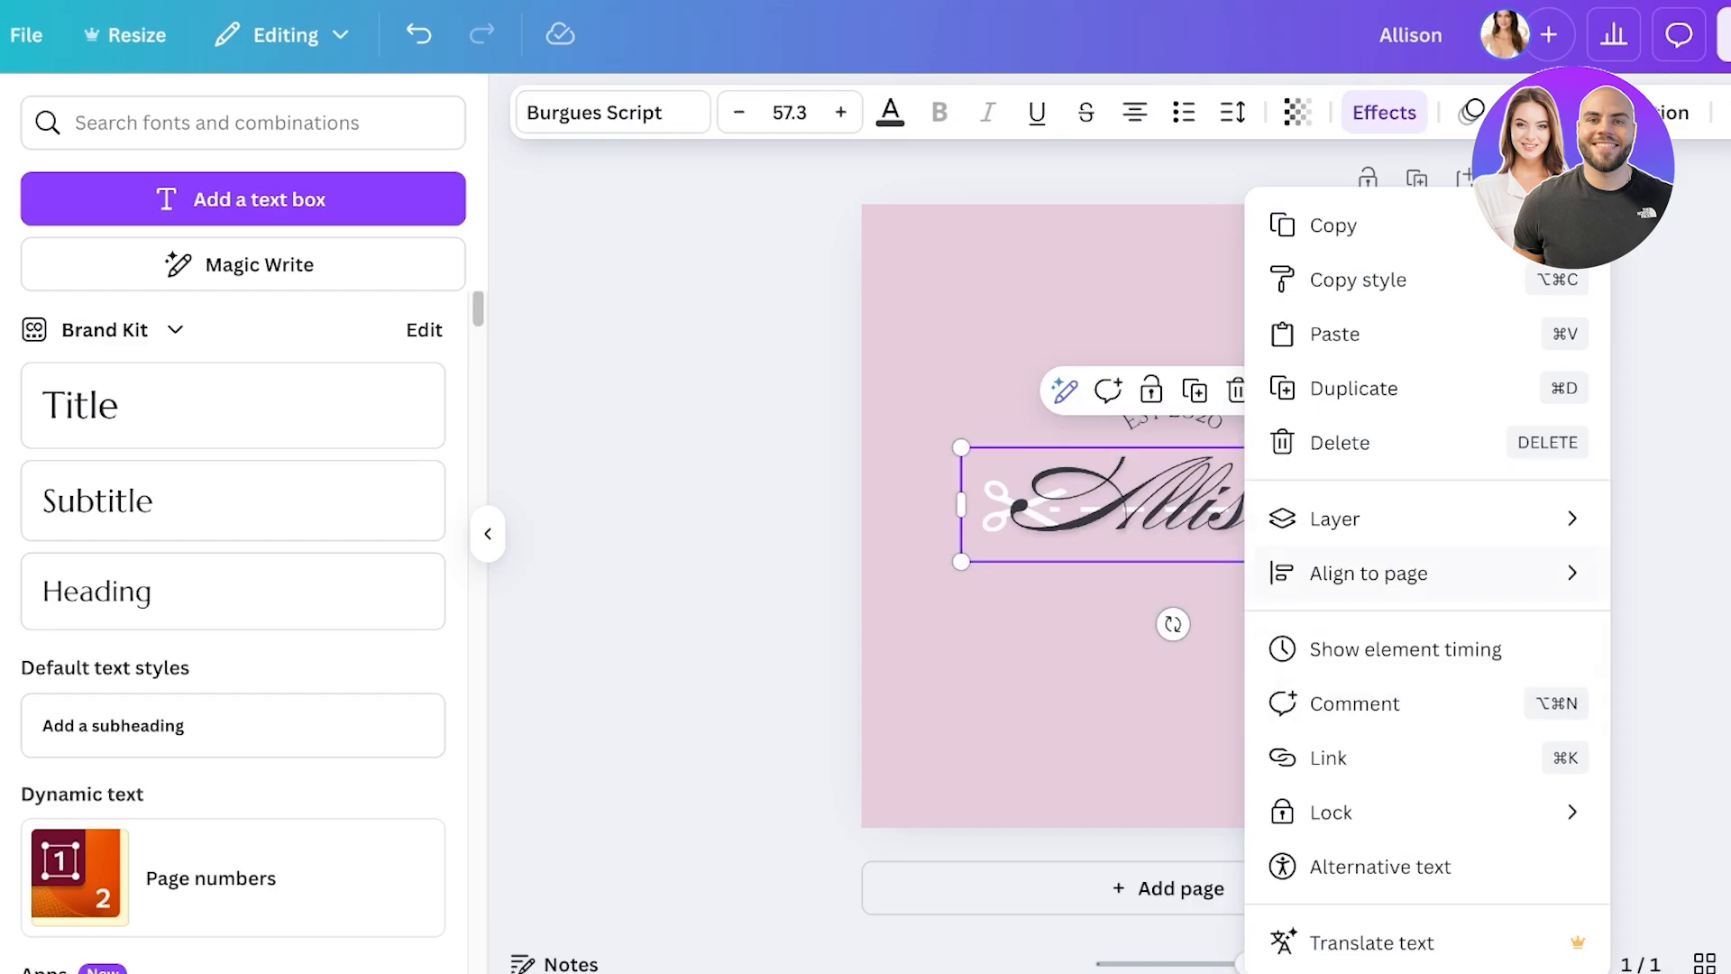
left_click(1334, 518)
left_click(1012, 757)
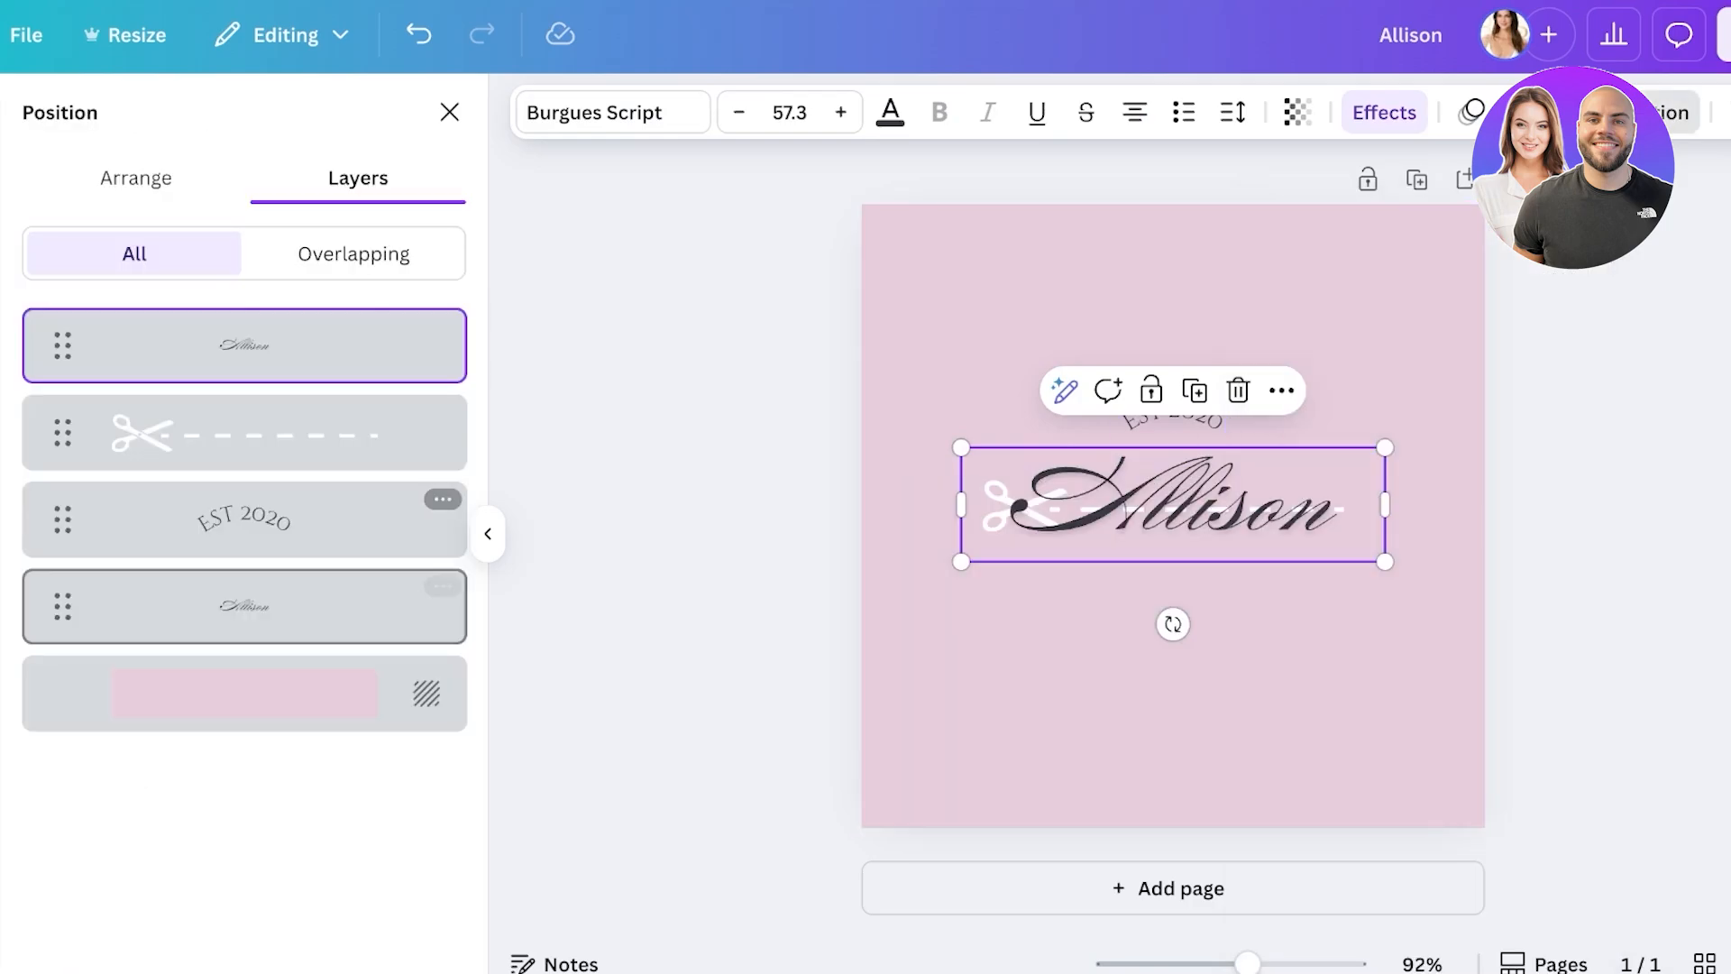
left_click(243, 606)
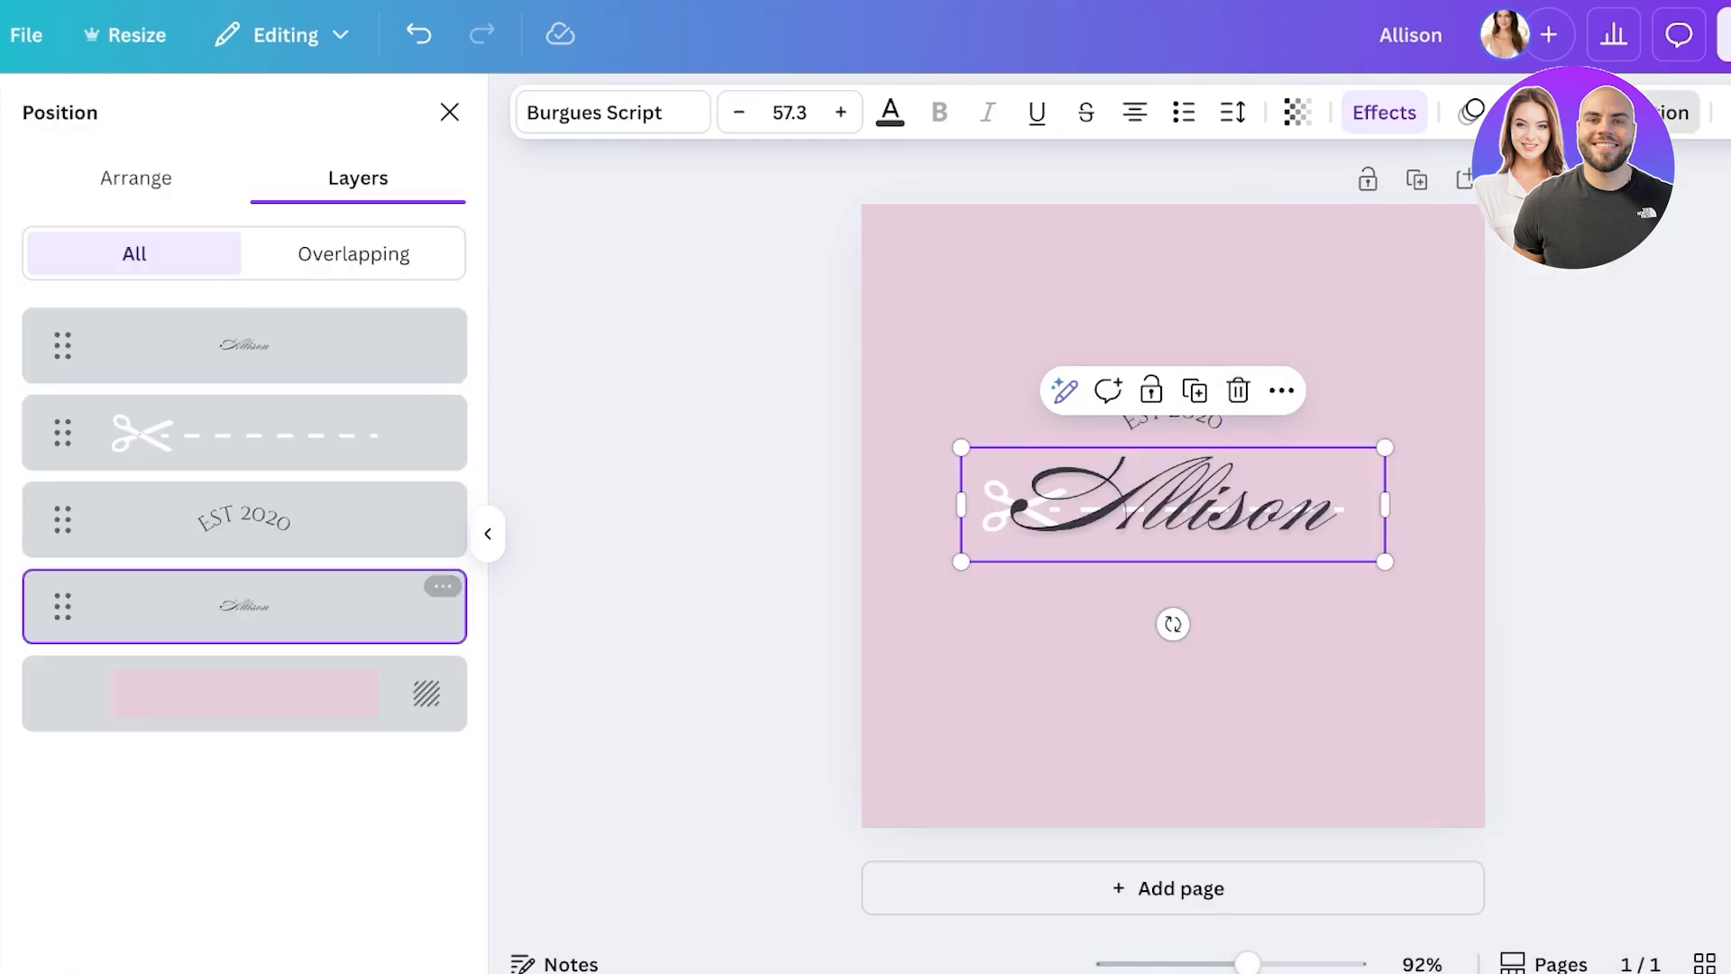
left_click(1262, 505)
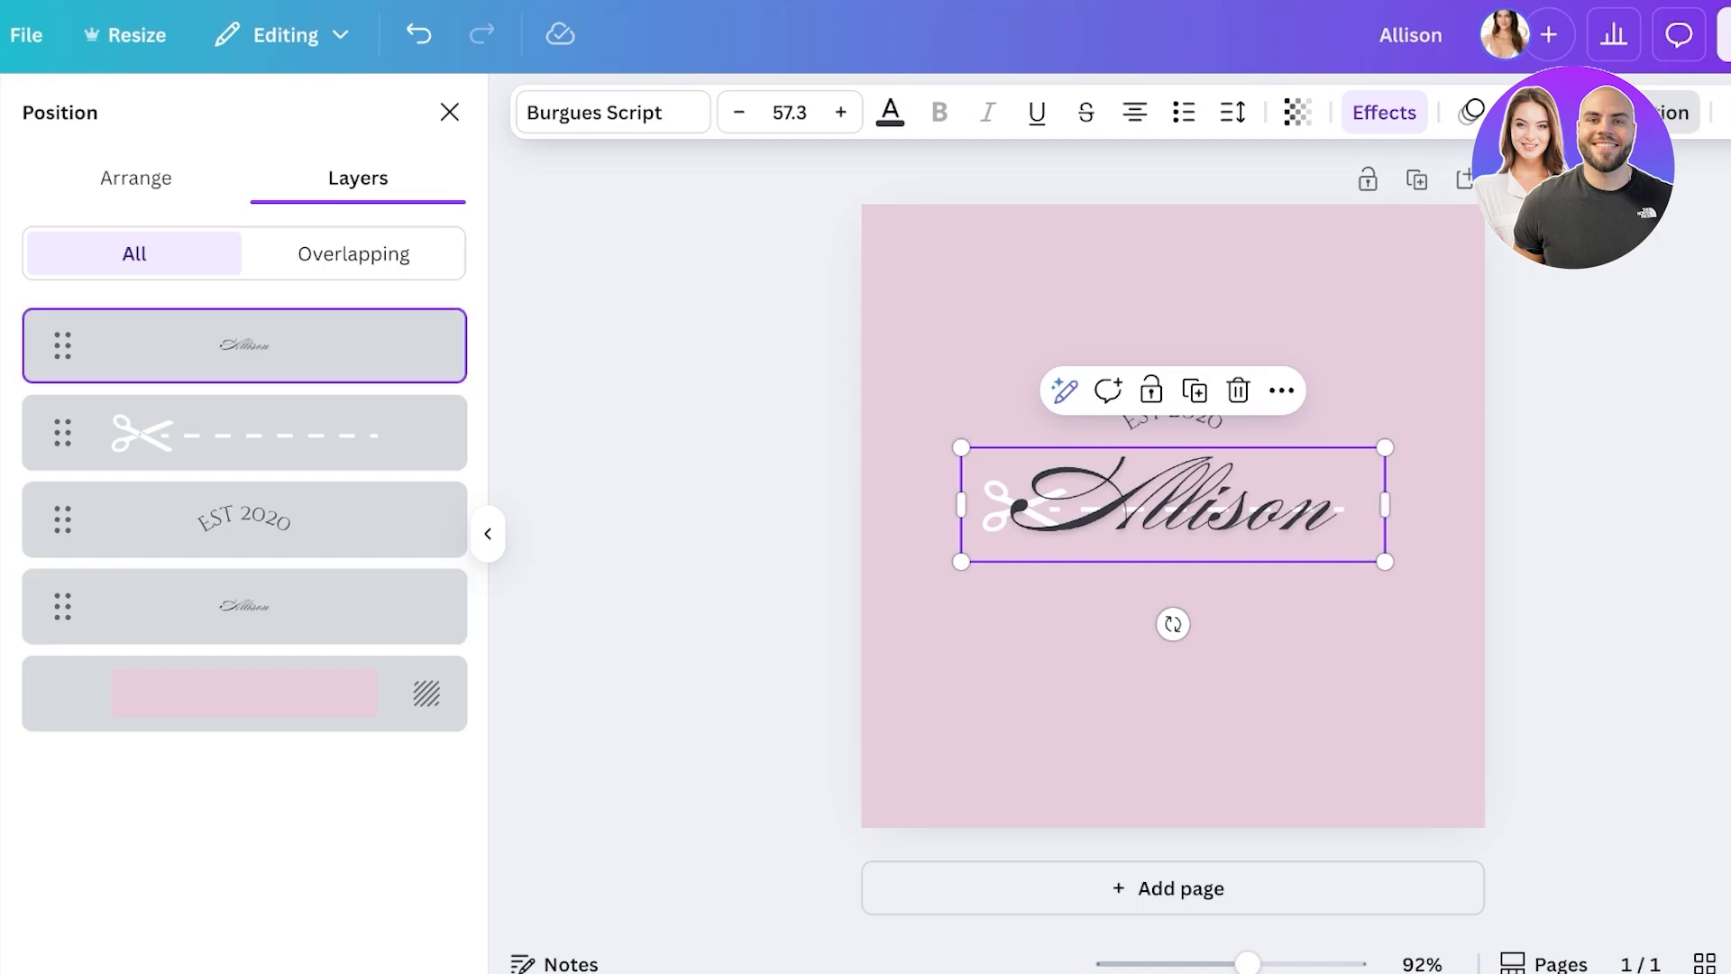
left_click(243, 606)
left_click(1149, 505)
left_click(1149, 505)
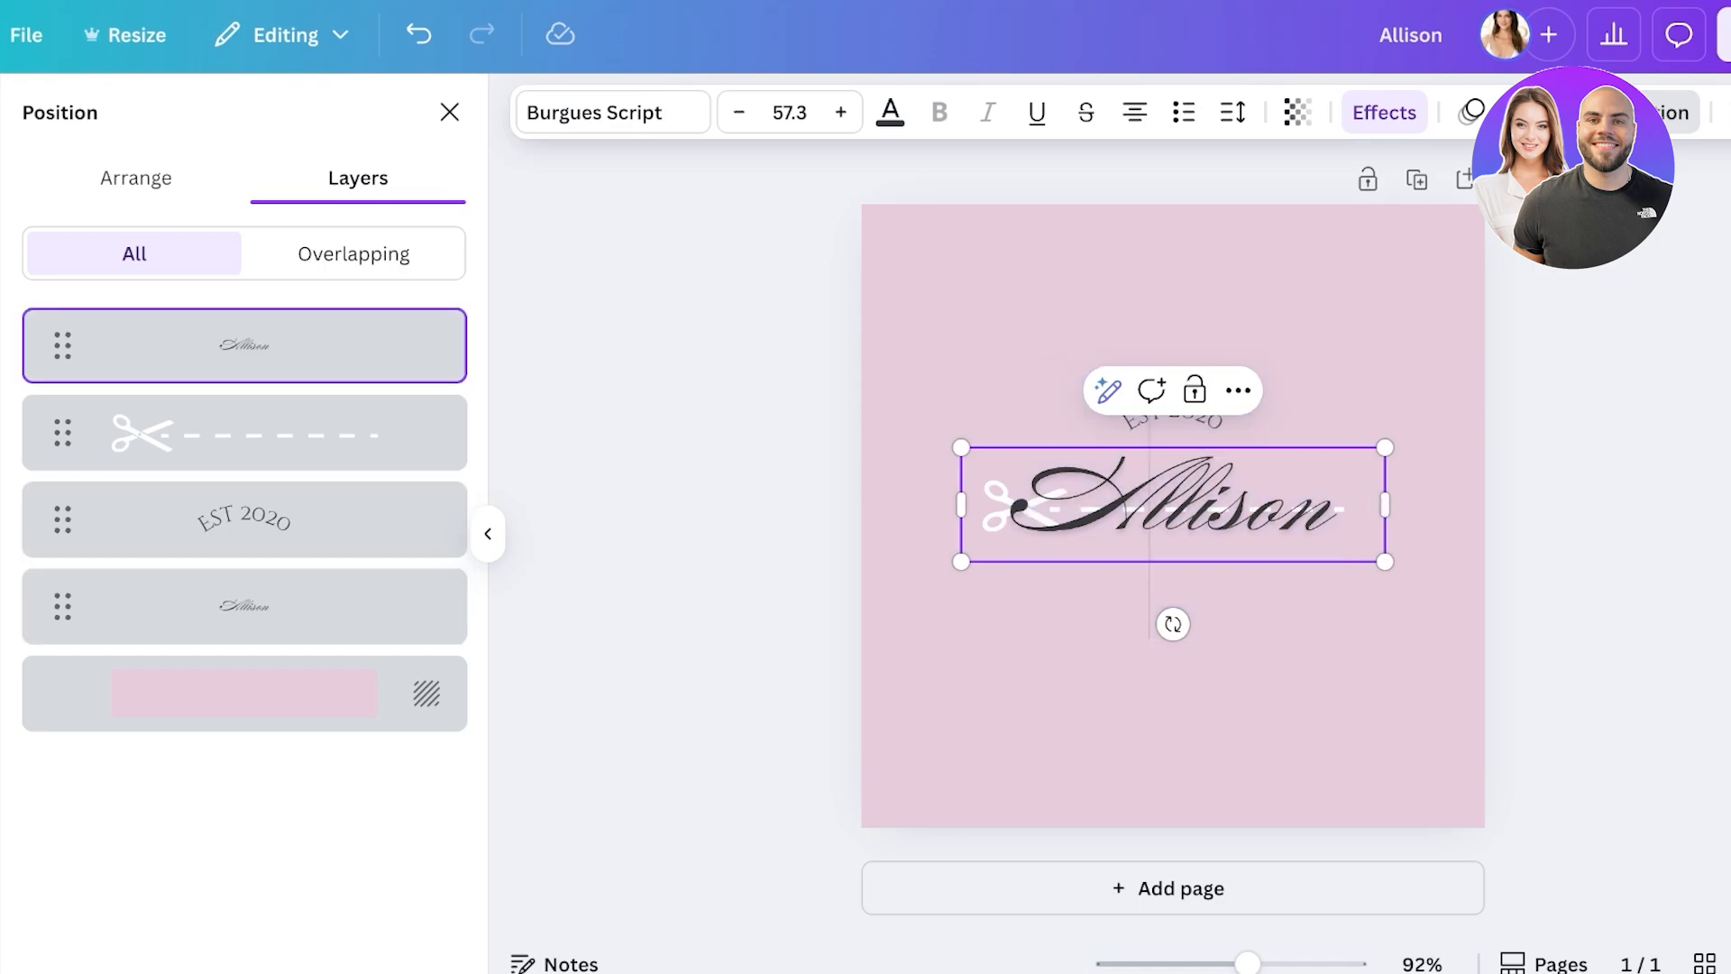
key("BackSpace")
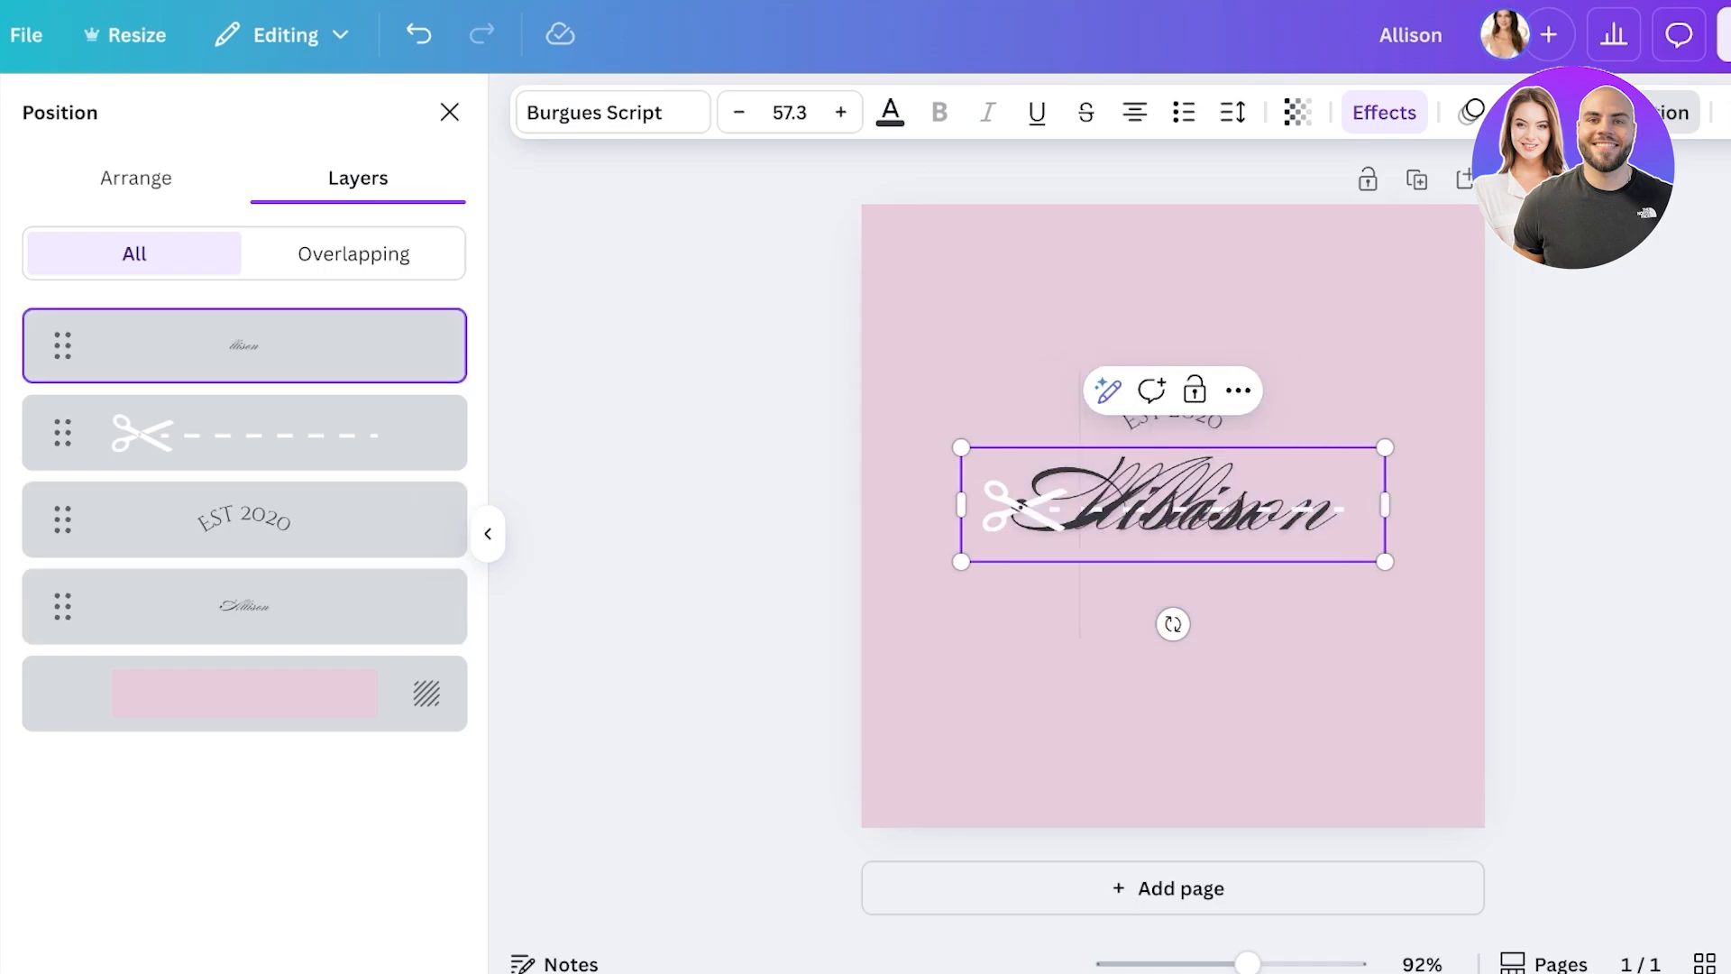
left_click(1172, 685)
left_click_drag(1199, 505, 1269, 505)
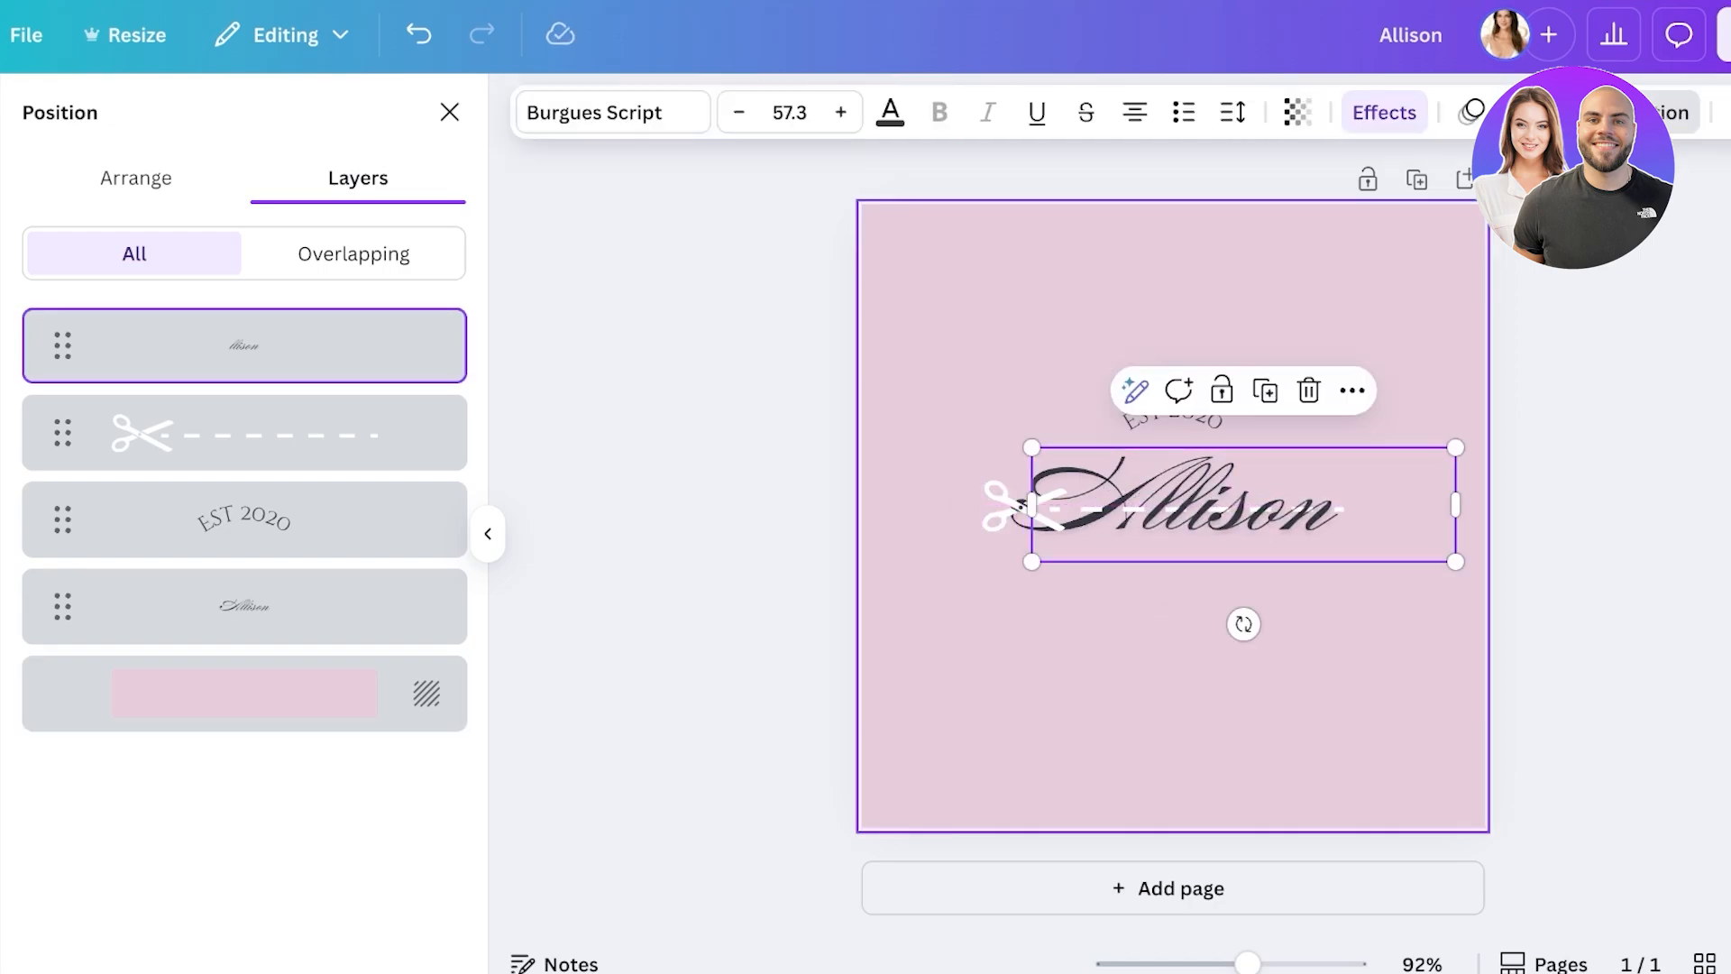
- Delete the scissors dashed-line graphic from the page
left_click(1172, 685)
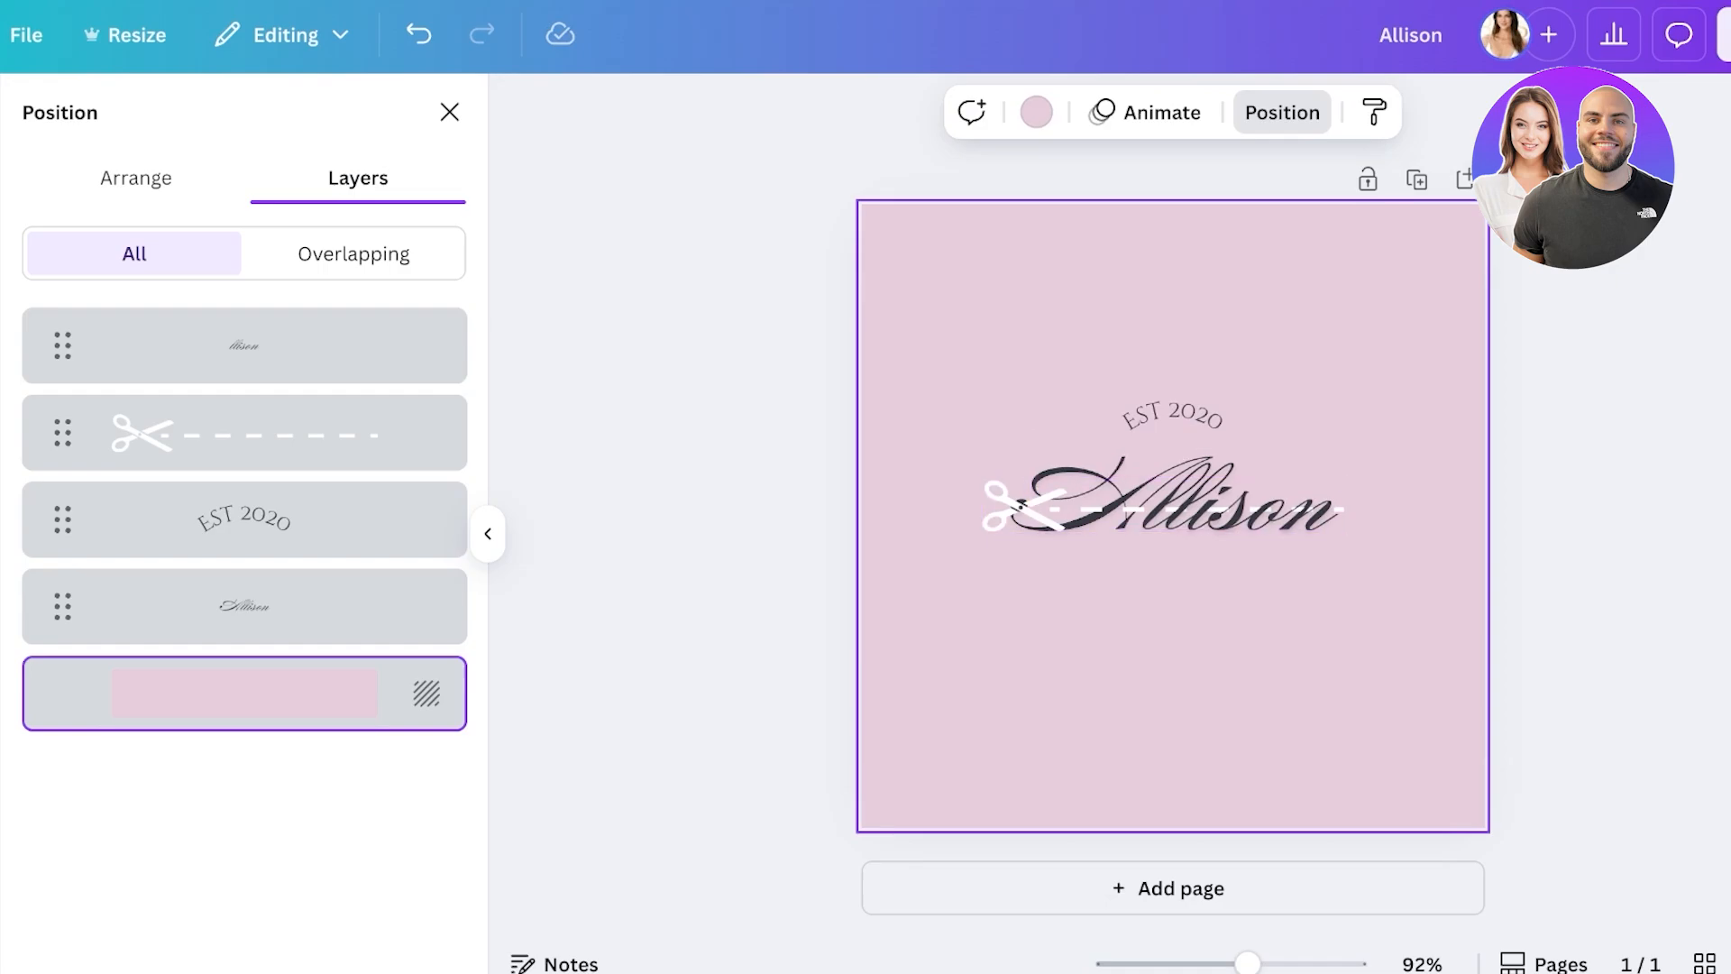
left_click(1003, 505)
key("Delete")
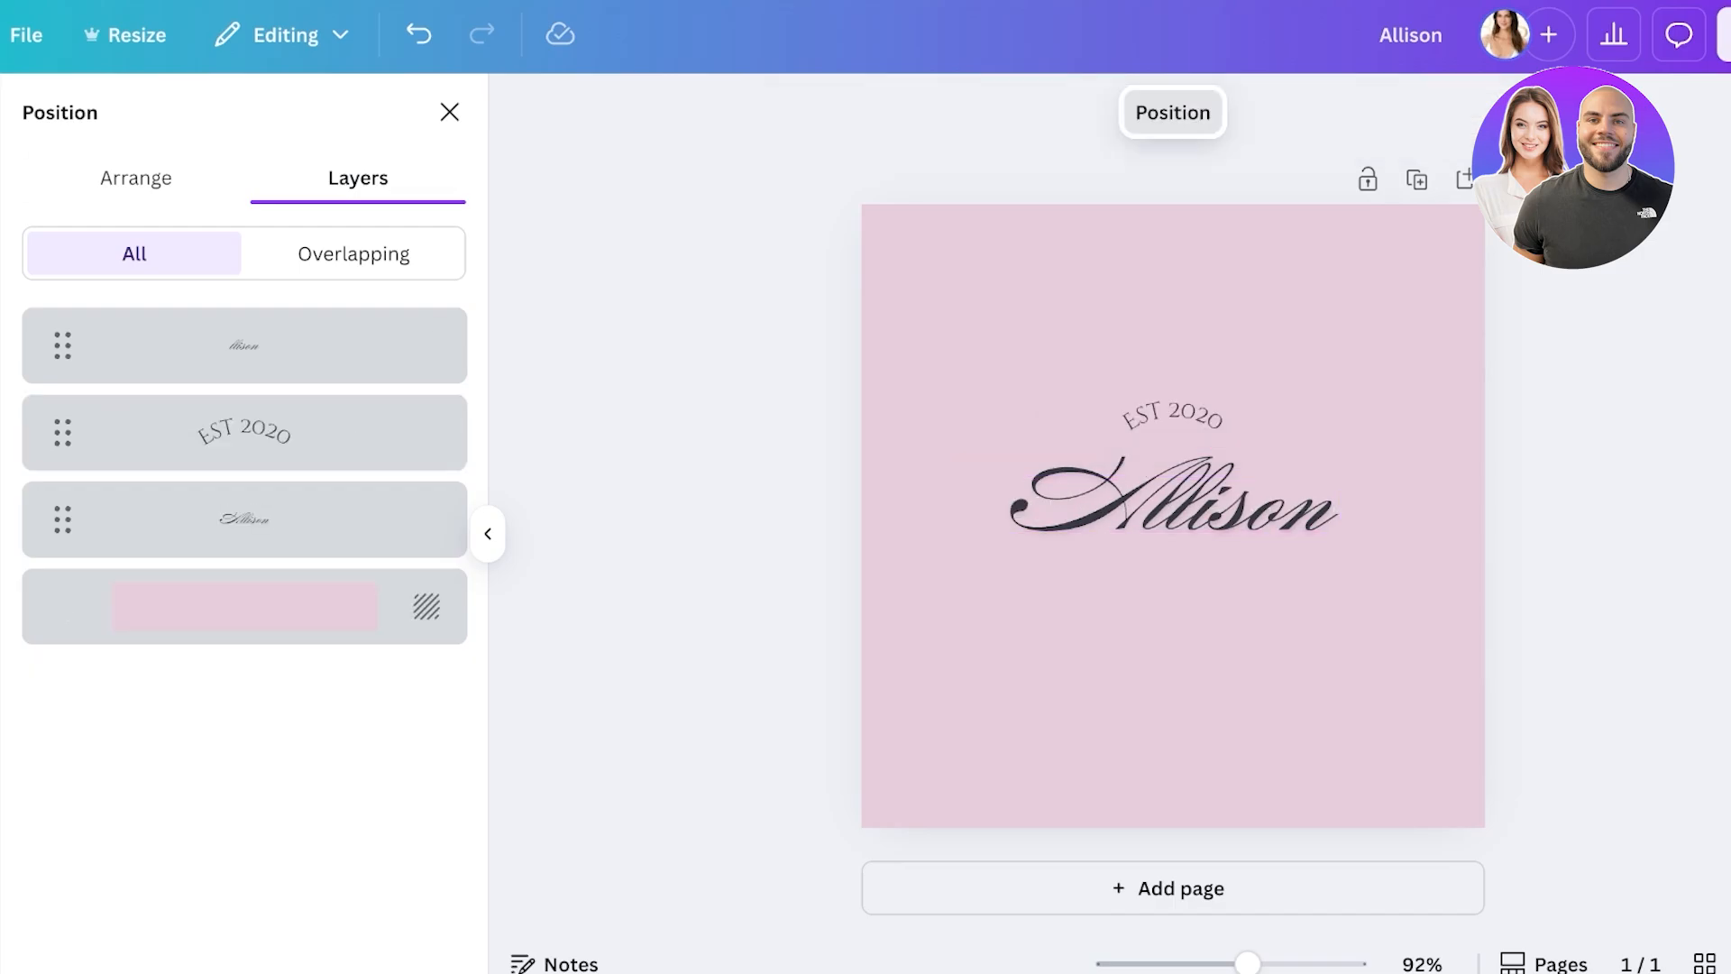
- Search graphics for 'A' and add the pink balloon letter A to the page
key("Escape")
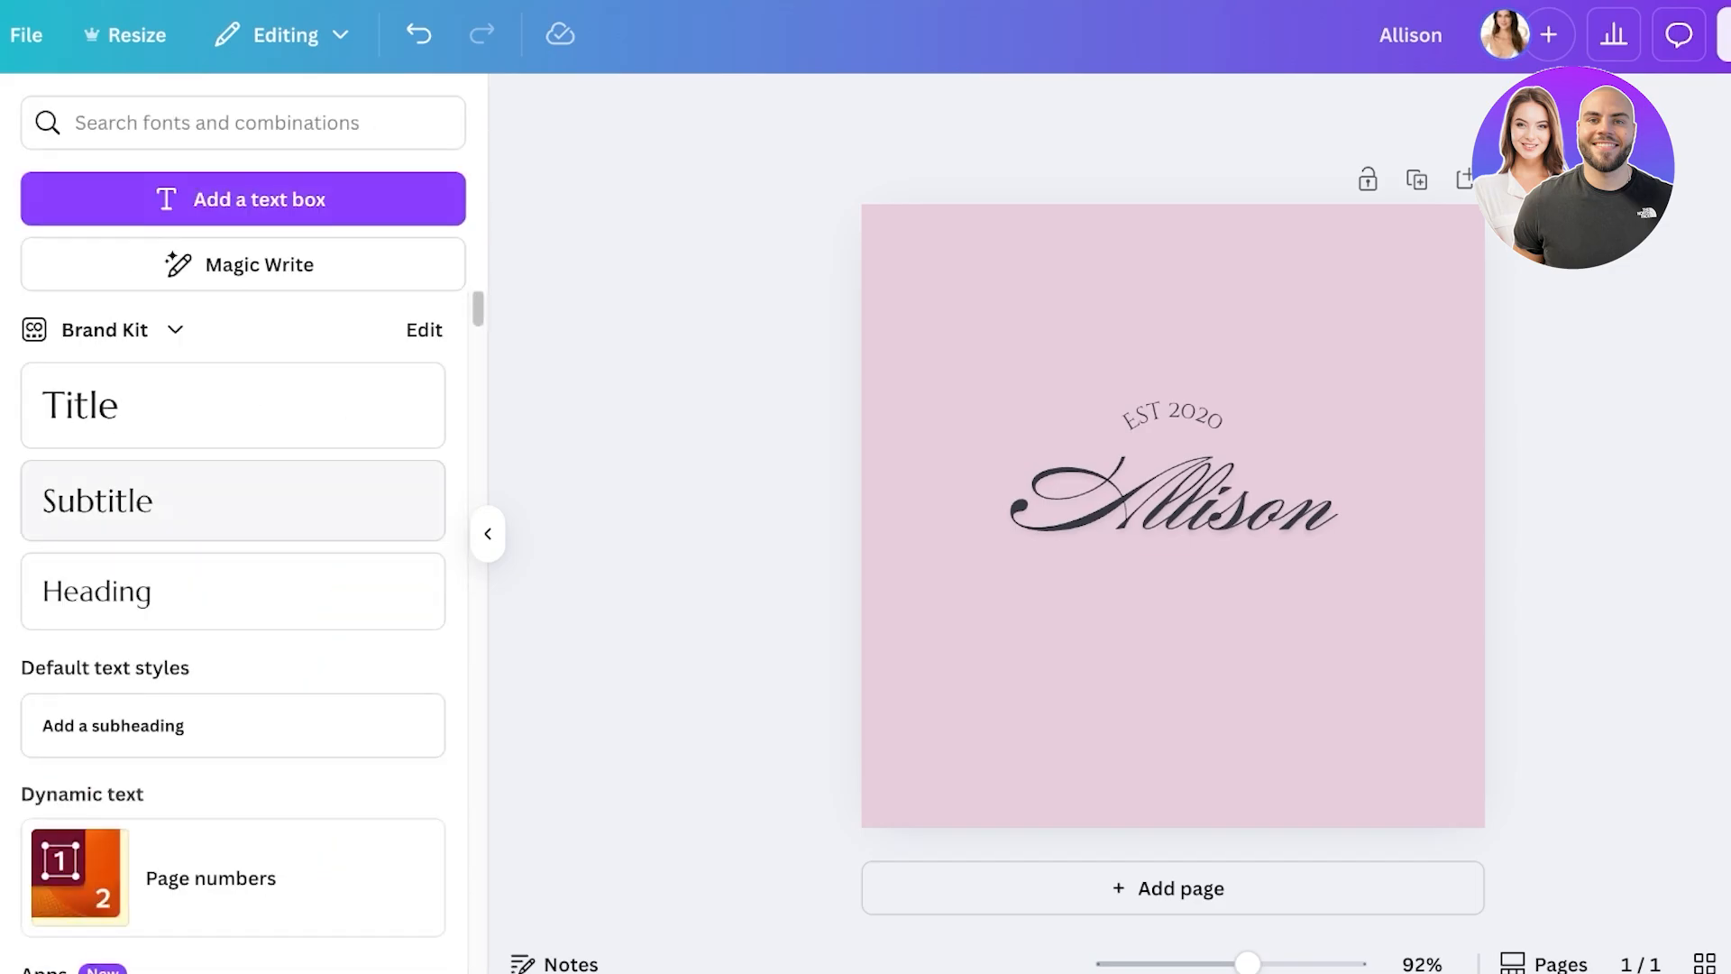
scroll(233, 541, "down", 5)
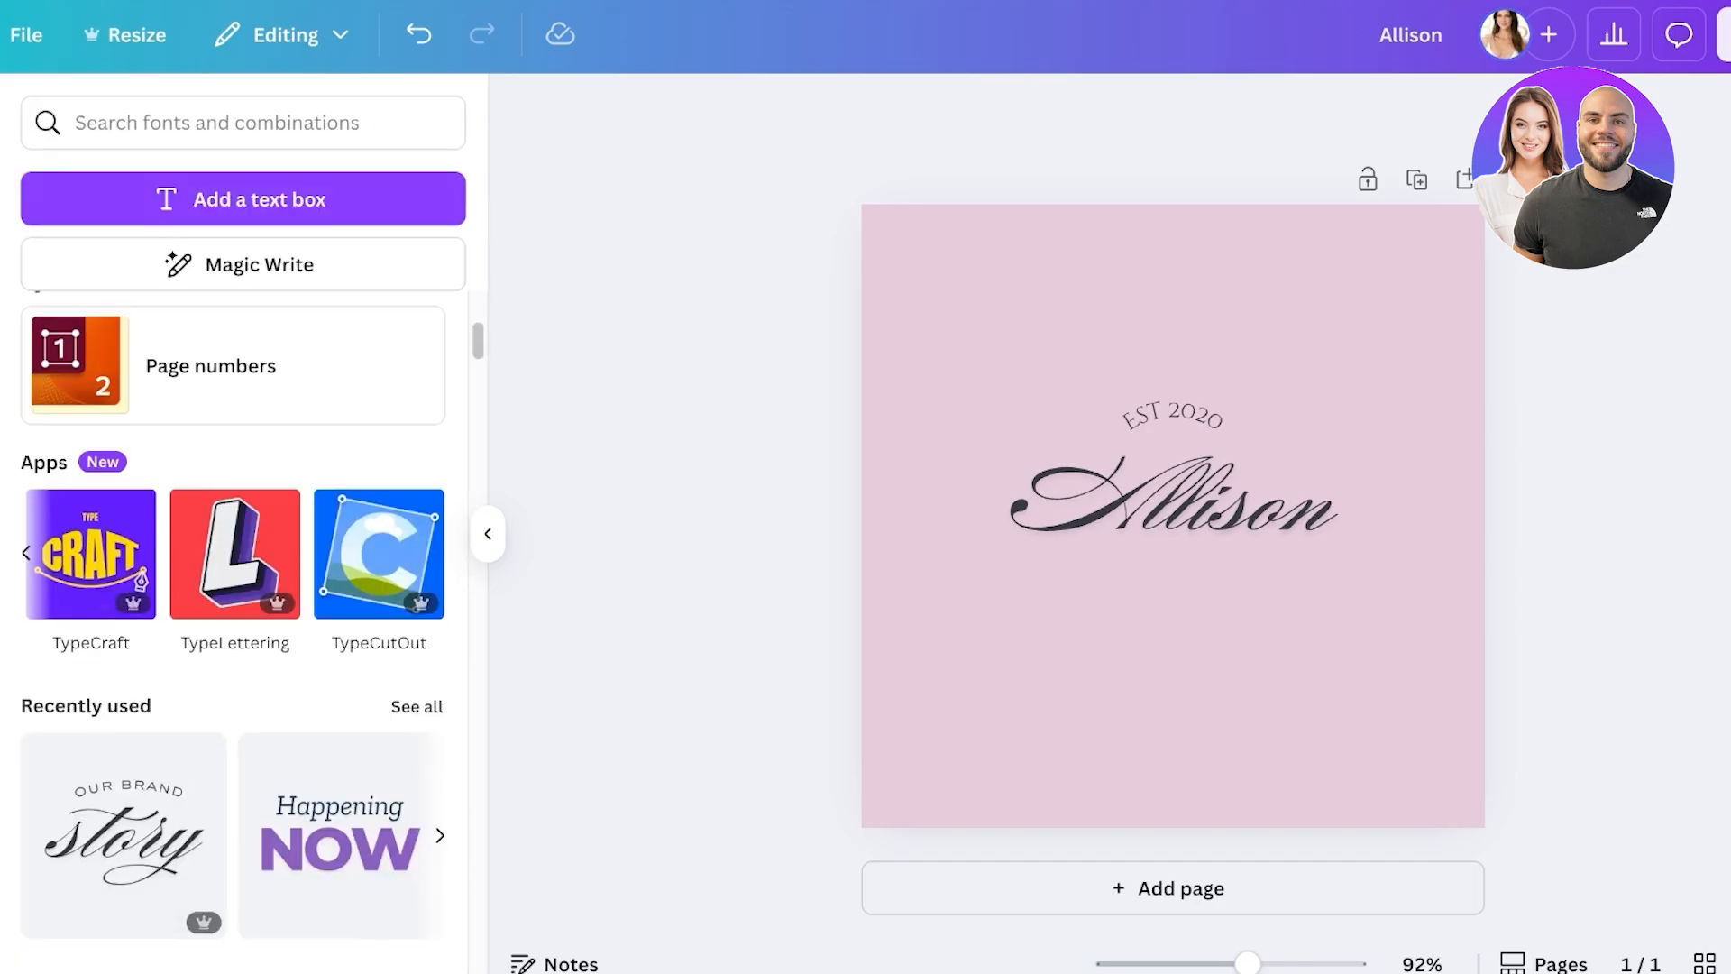
scroll(232, 554, "left", 3)
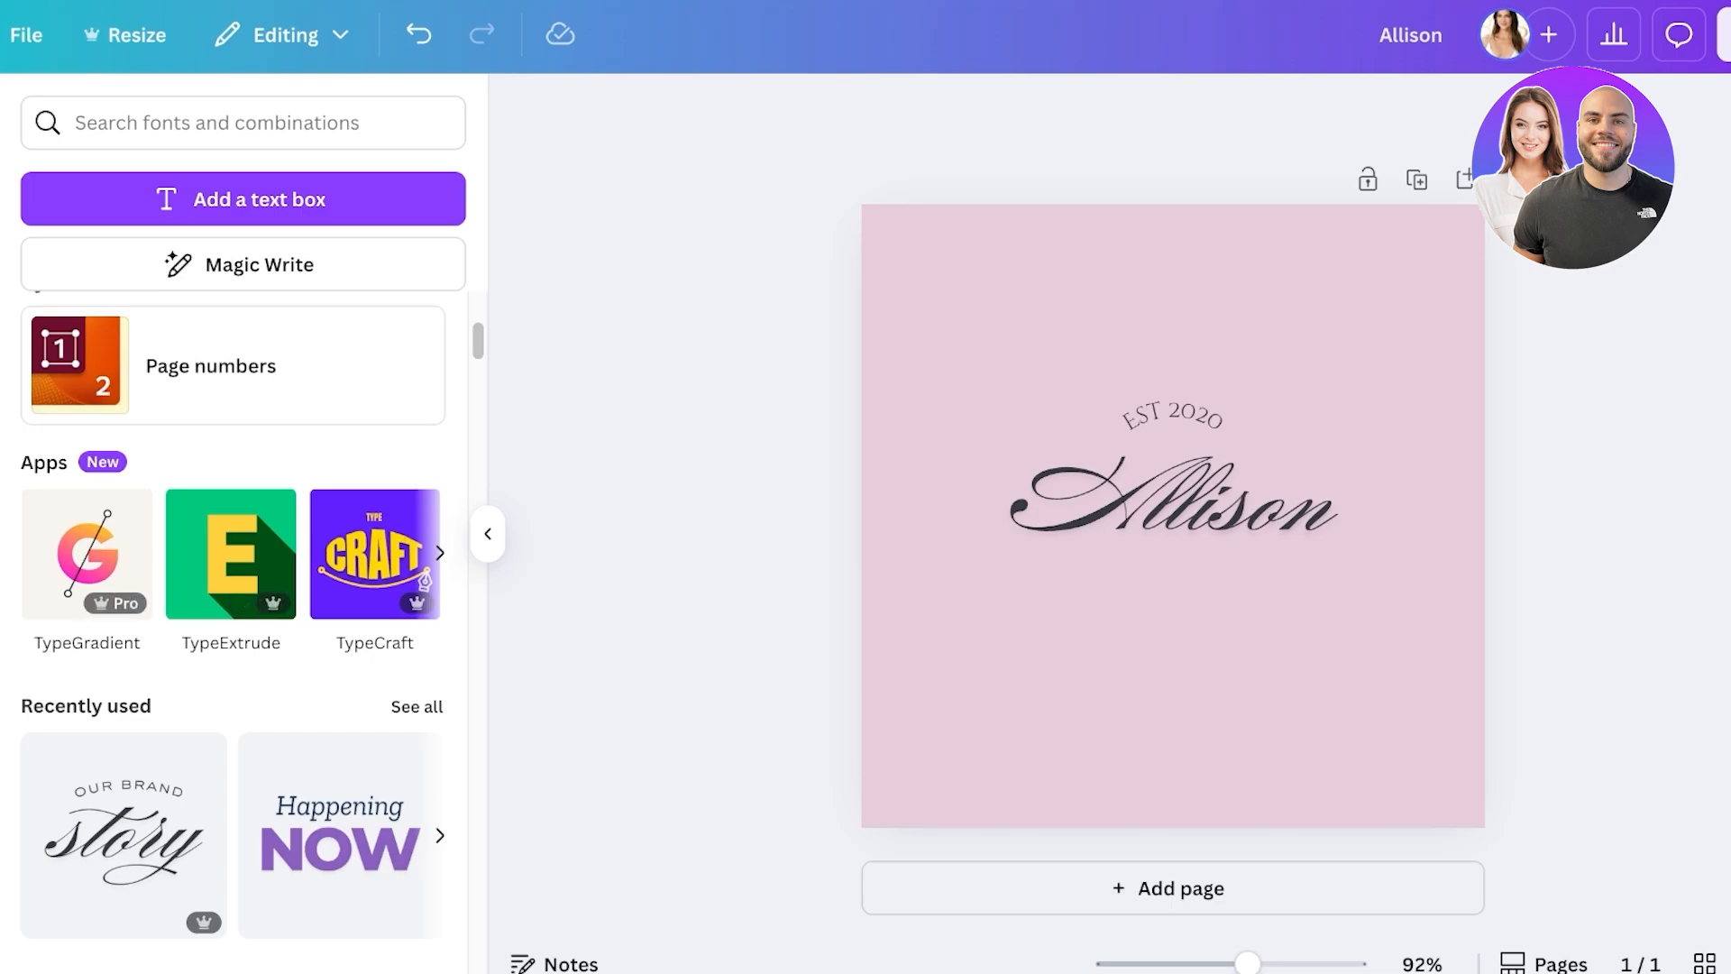
left_click(440, 552)
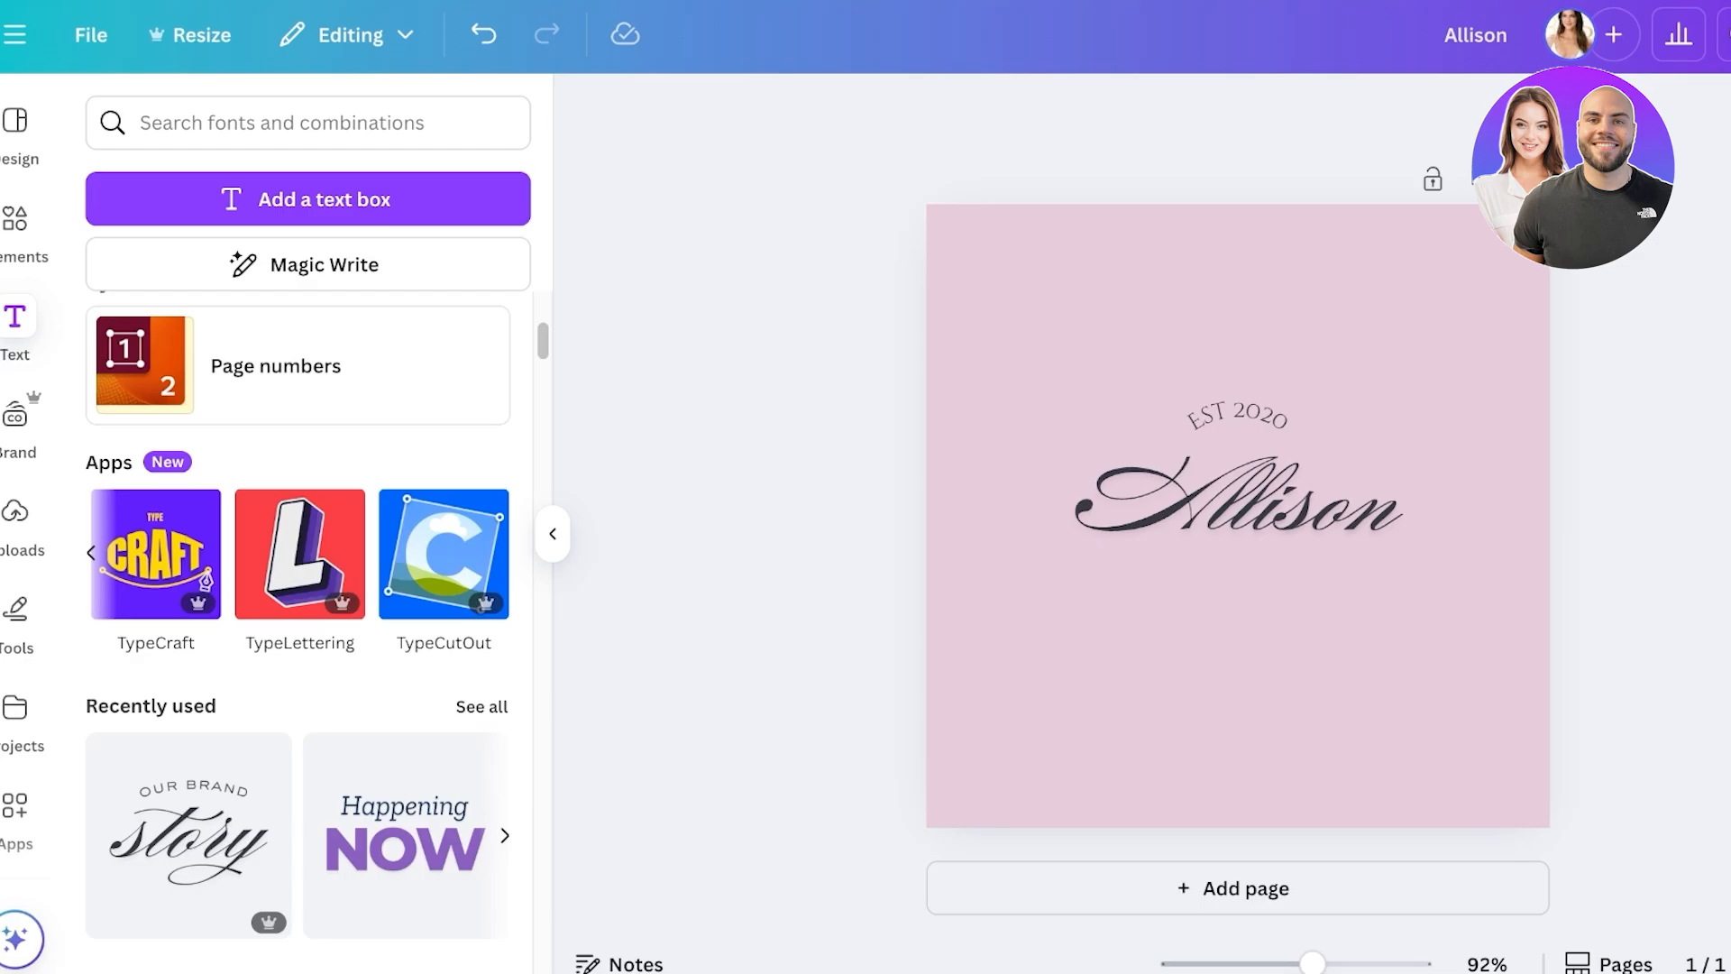
left_click(36, 231)
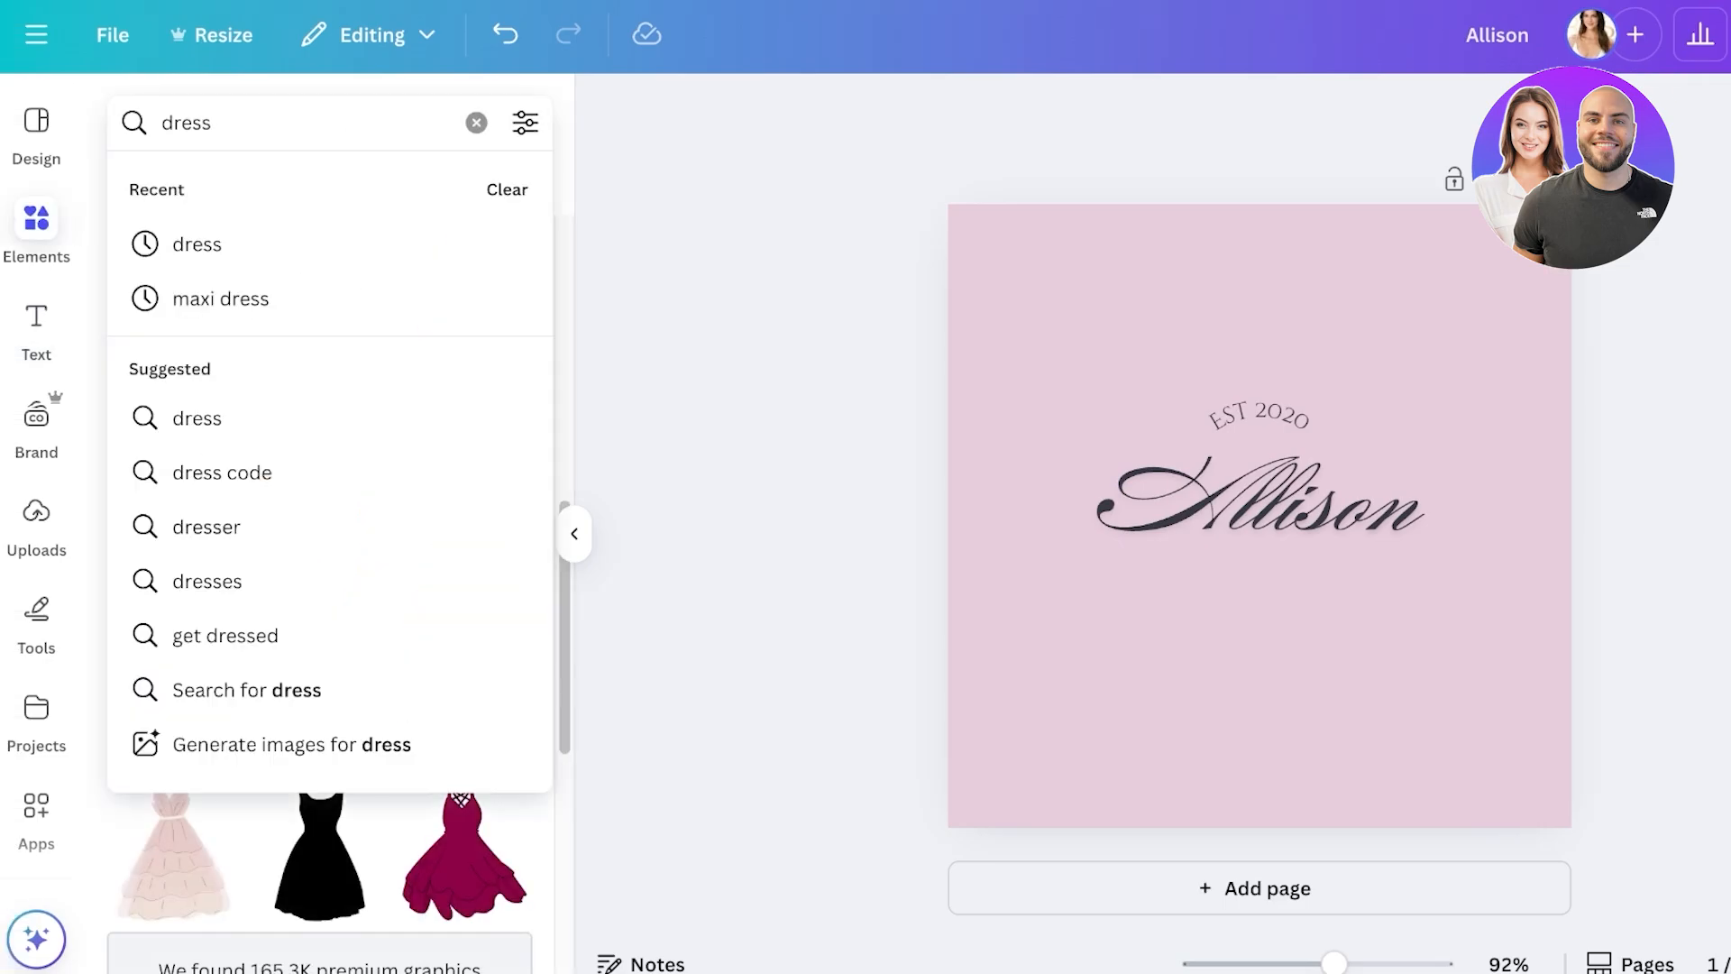
left_click(476, 122)
type("A")
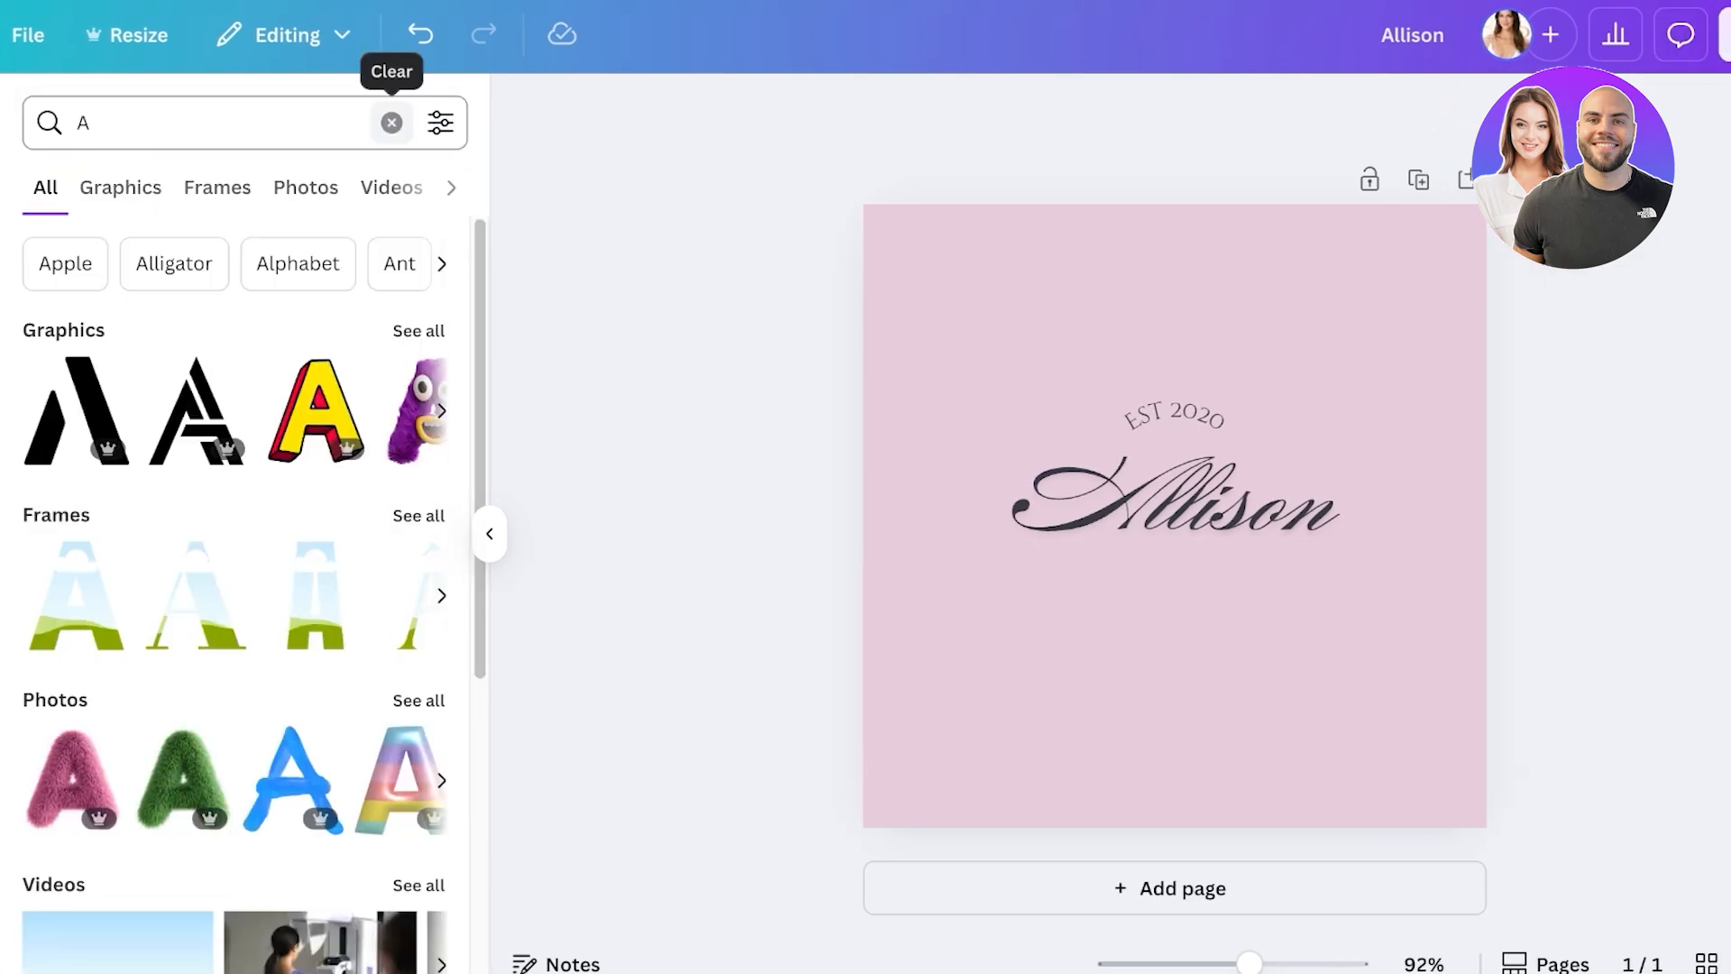
left_click(418, 330)
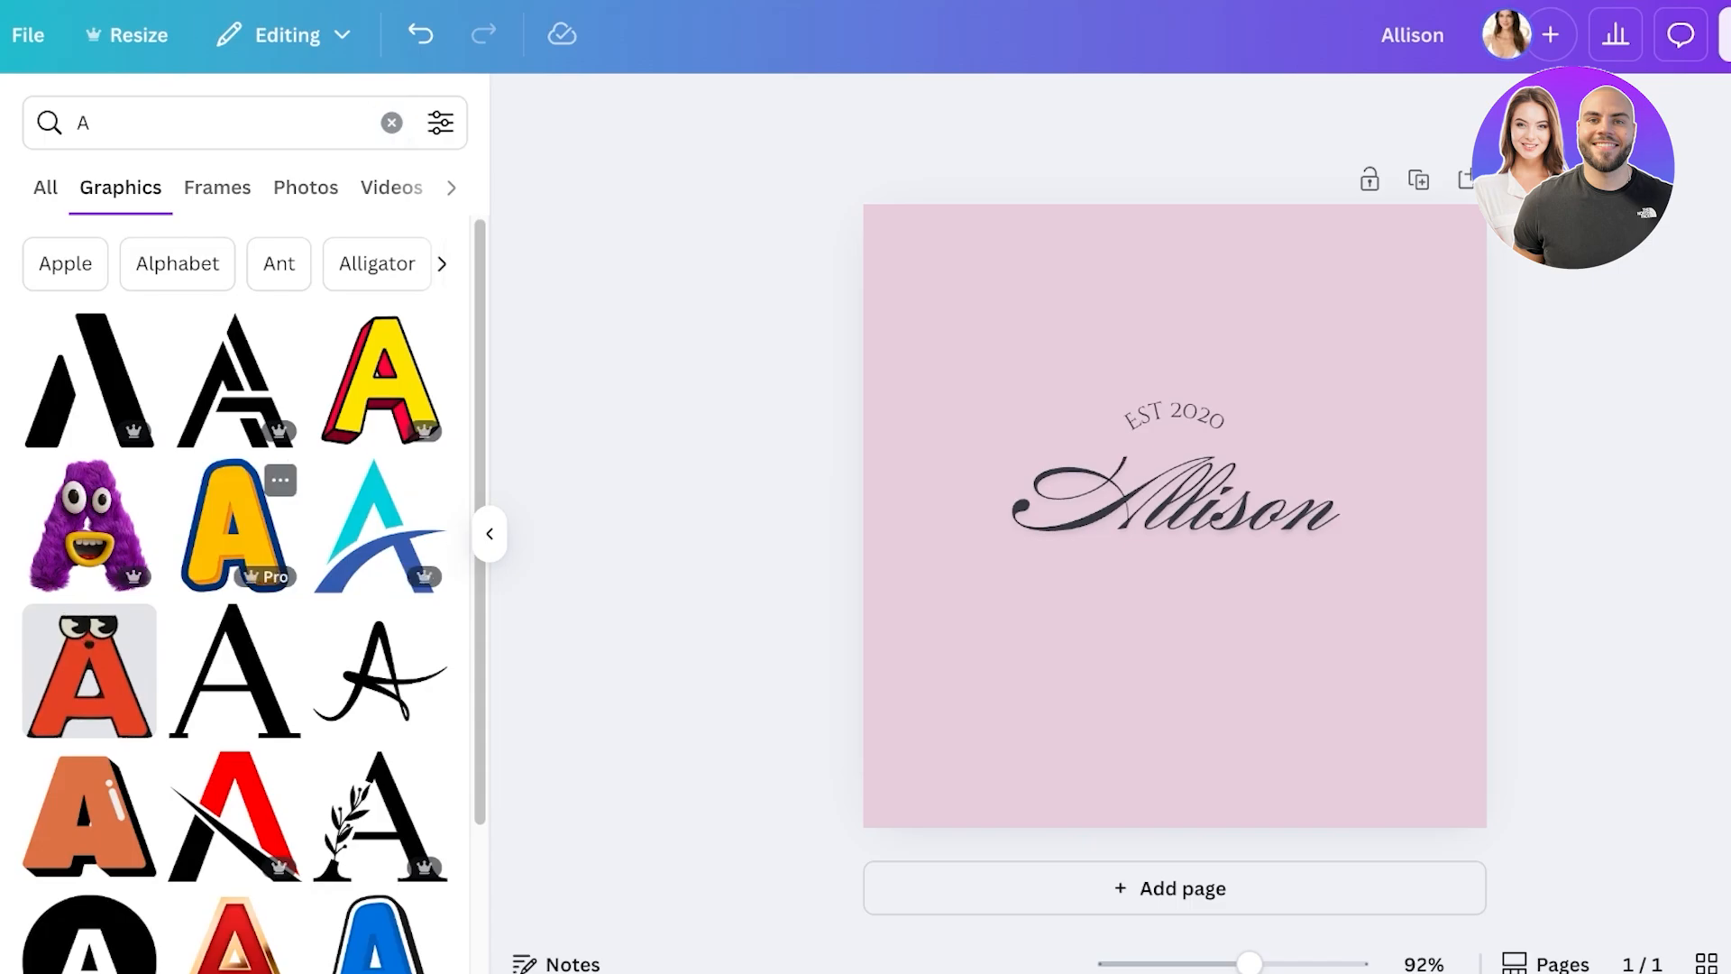
scroll(234, 523, "down", 6)
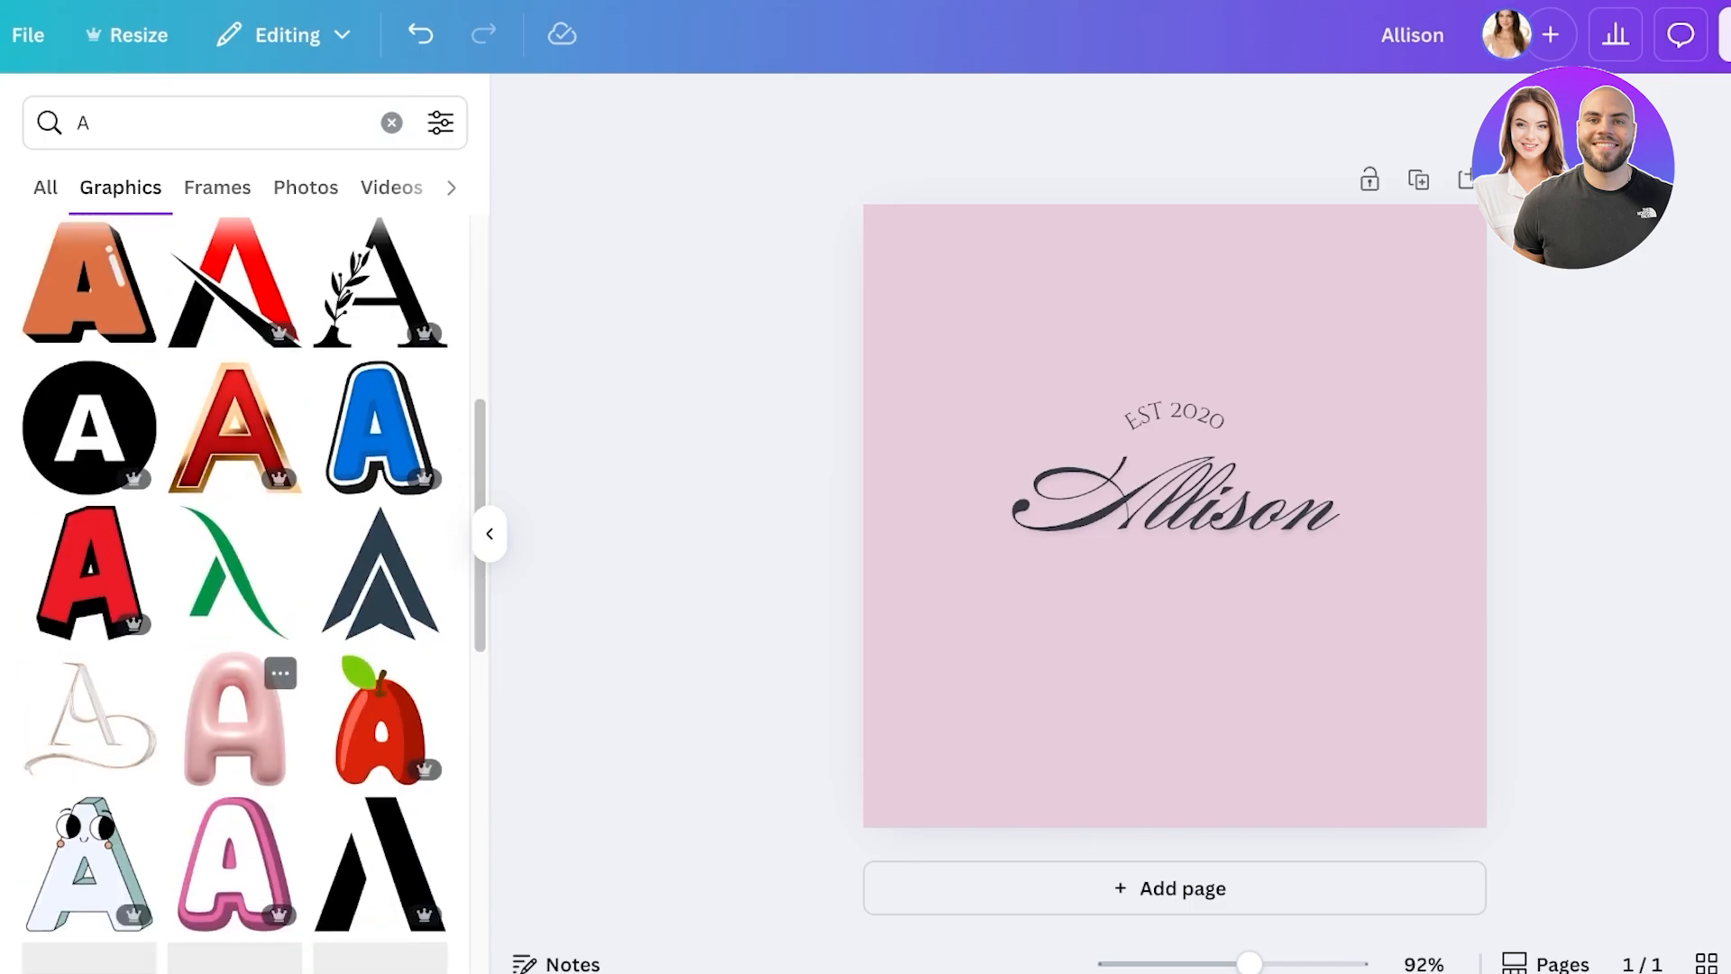
left_click(234, 718)
- Browse similar balloon letters, then move the balloon A and stretch it taller
scroll(230, 719, "down", 2)
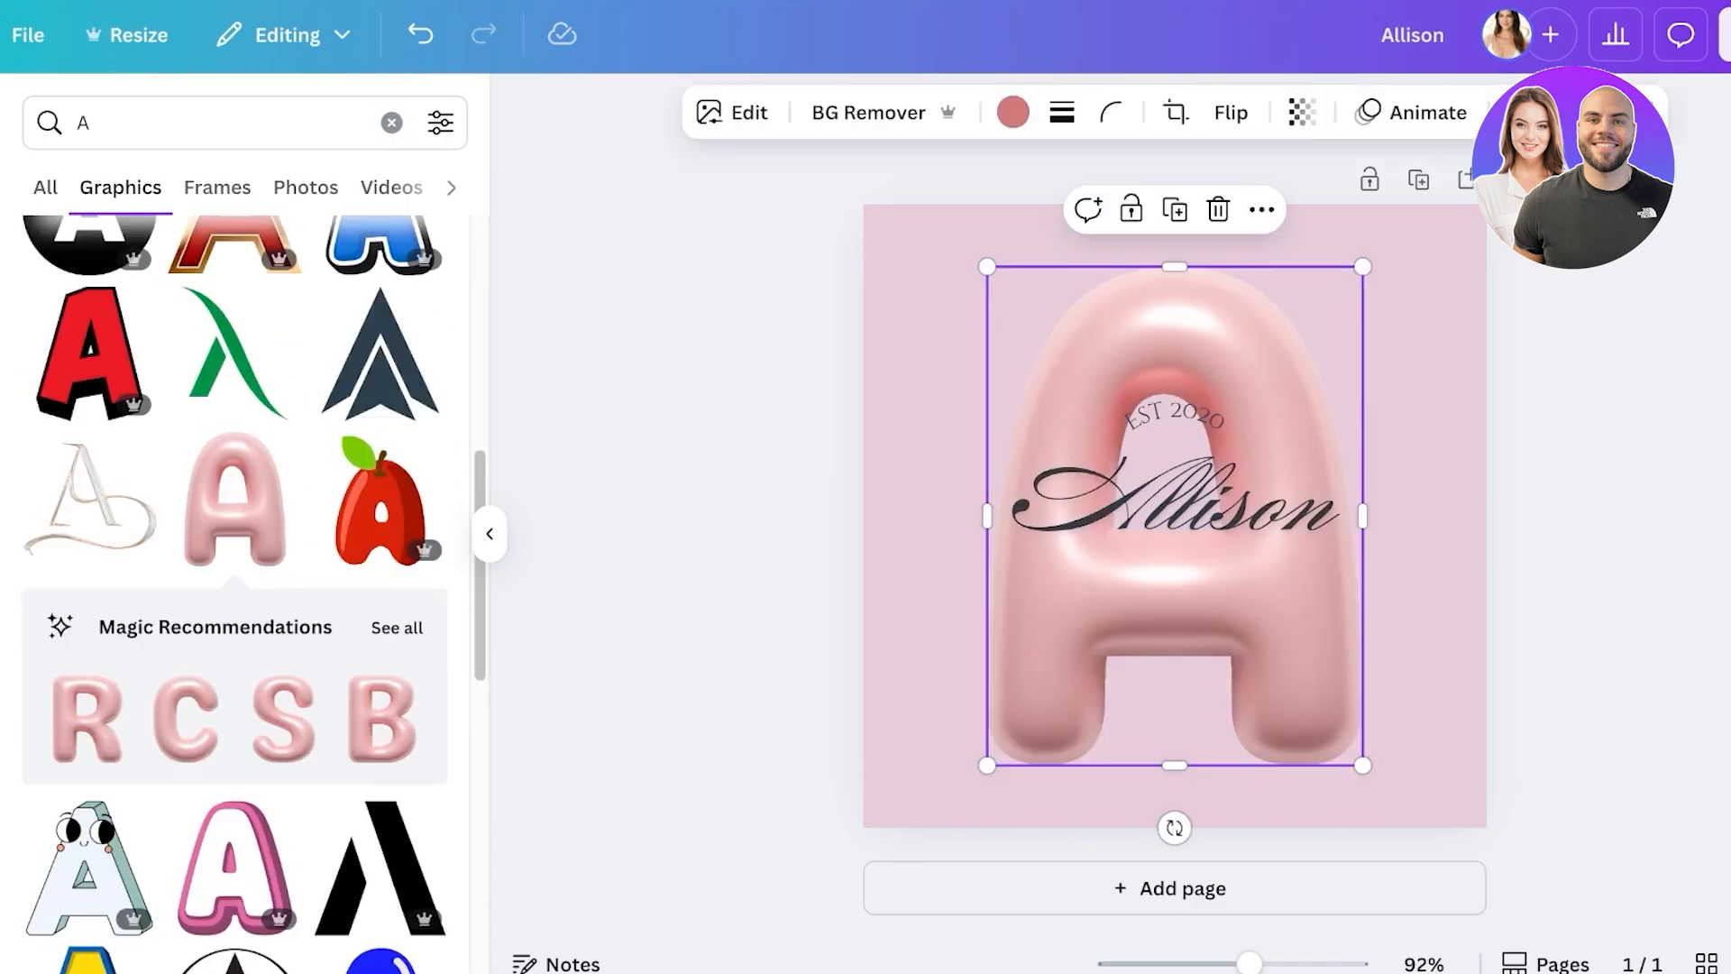
left_click(396, 625)
scroll(91, 433, "down", 10)
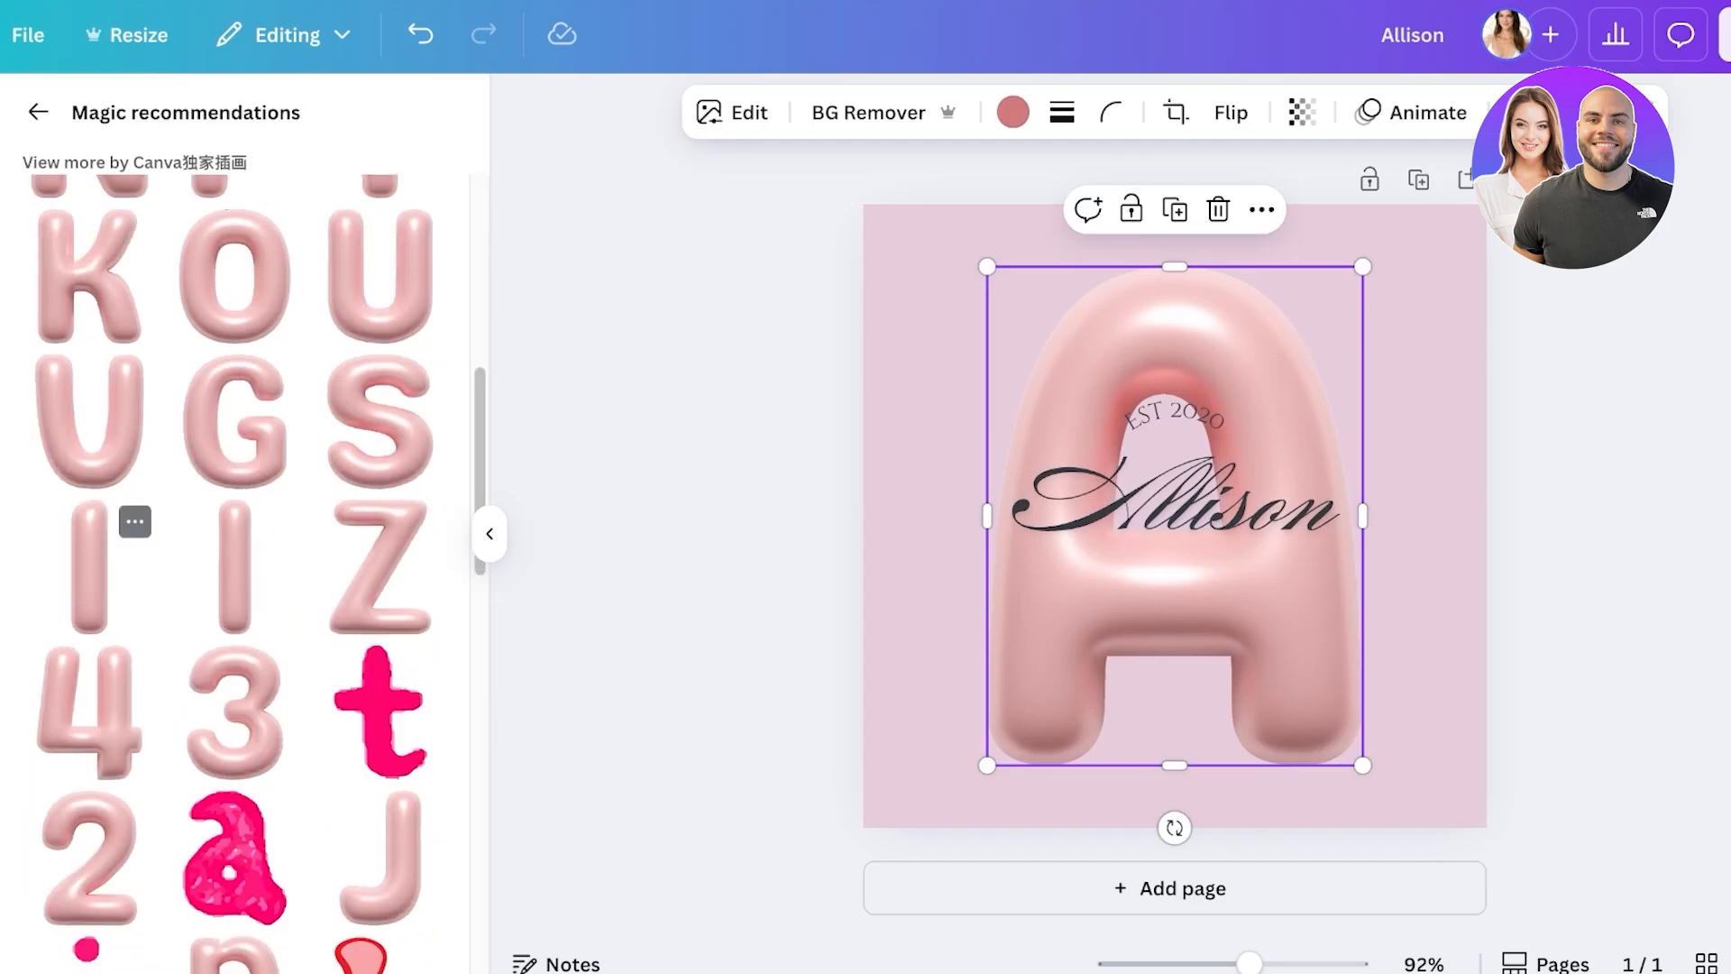
scroll(90, 442, "down", 4)
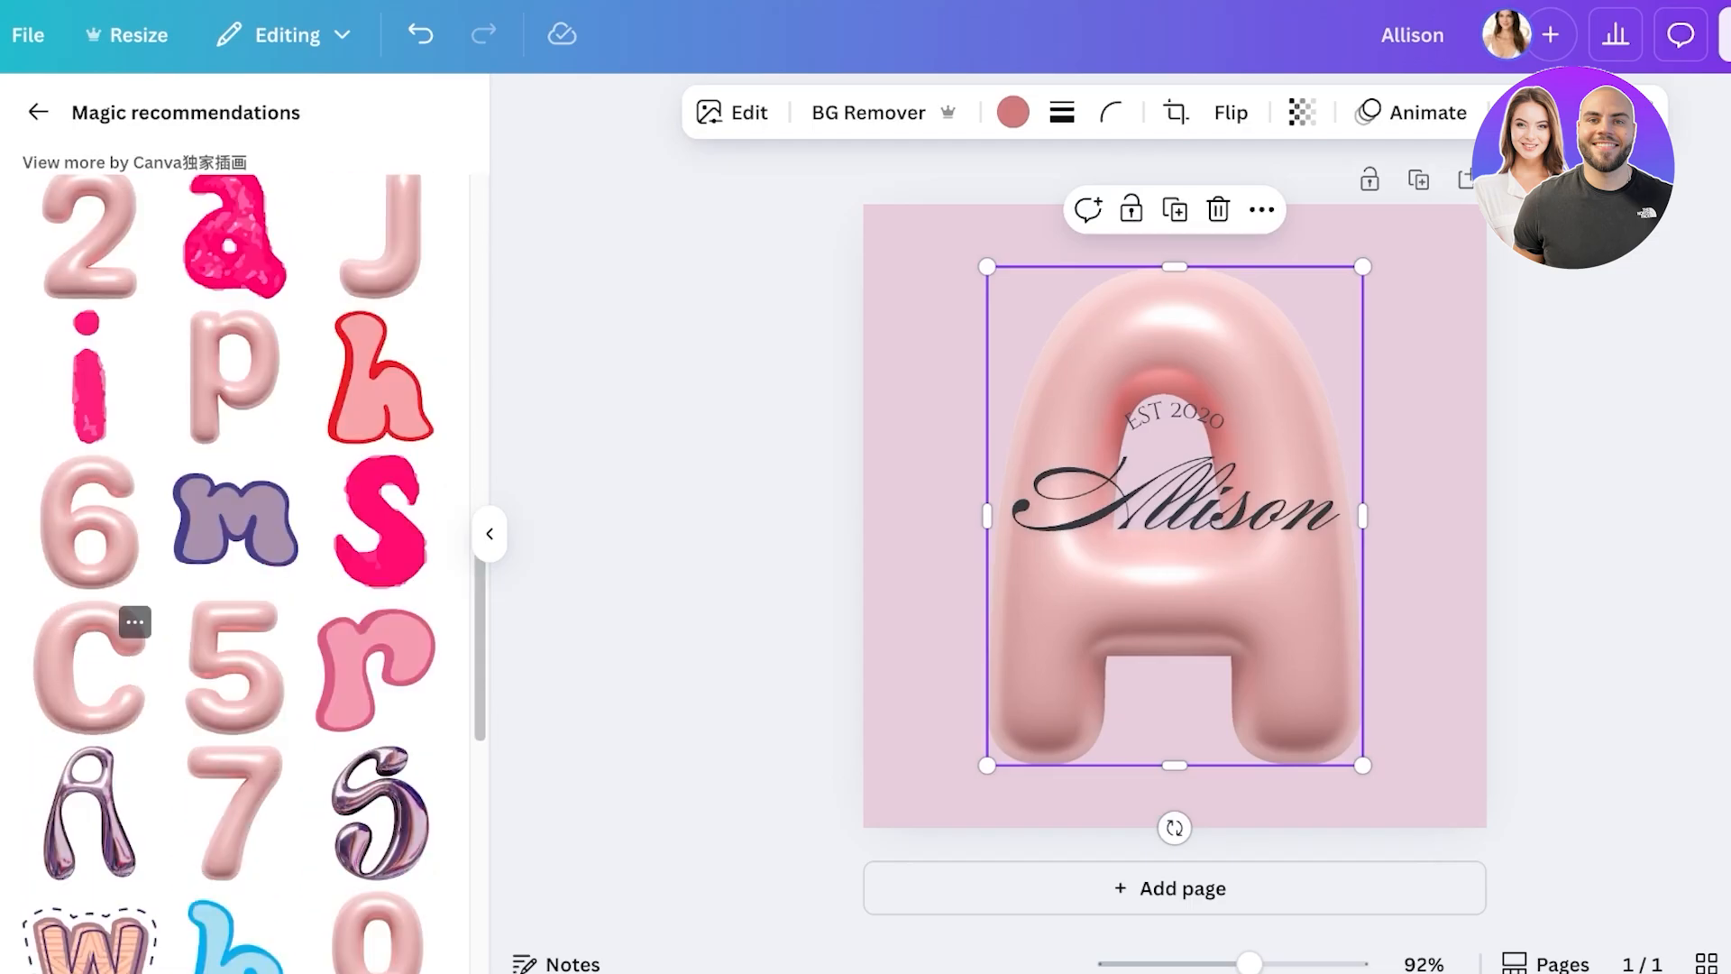
scroll(90, 631, "up", 3)
left_click_drag(1172, 595, 968, 526)
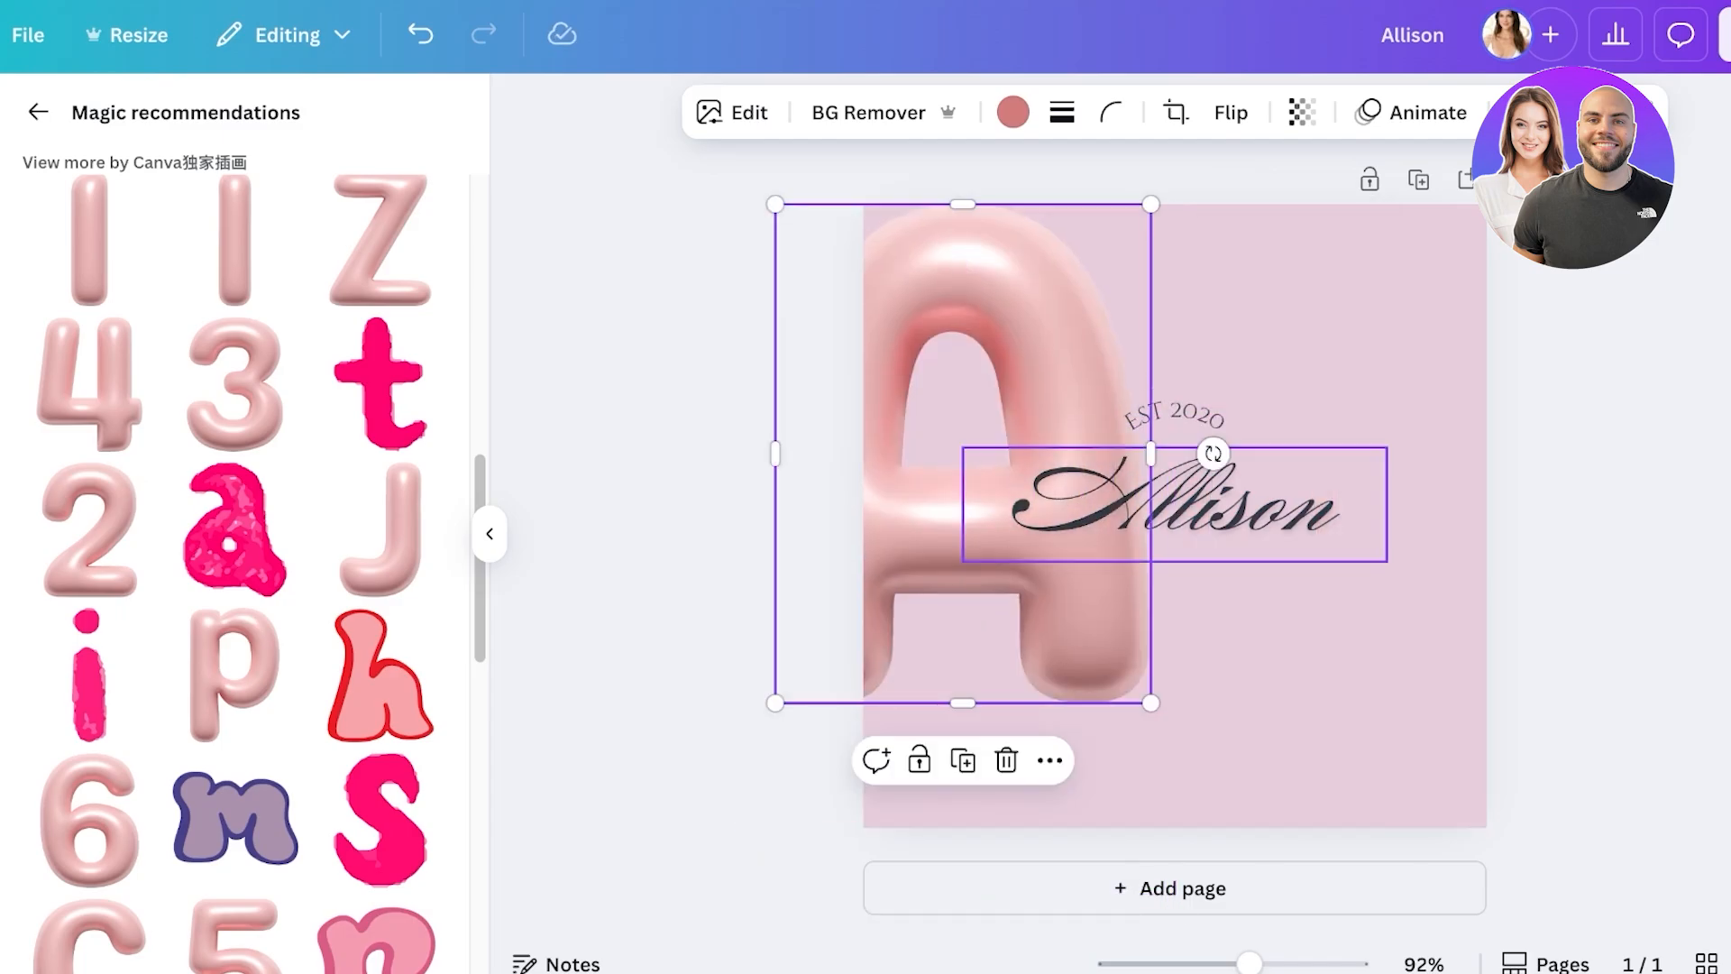
left_click_drag(962, 702, 962, 722)
- Delete the balloon A and select both EST 2020 and the name
left_click(1262, 676)
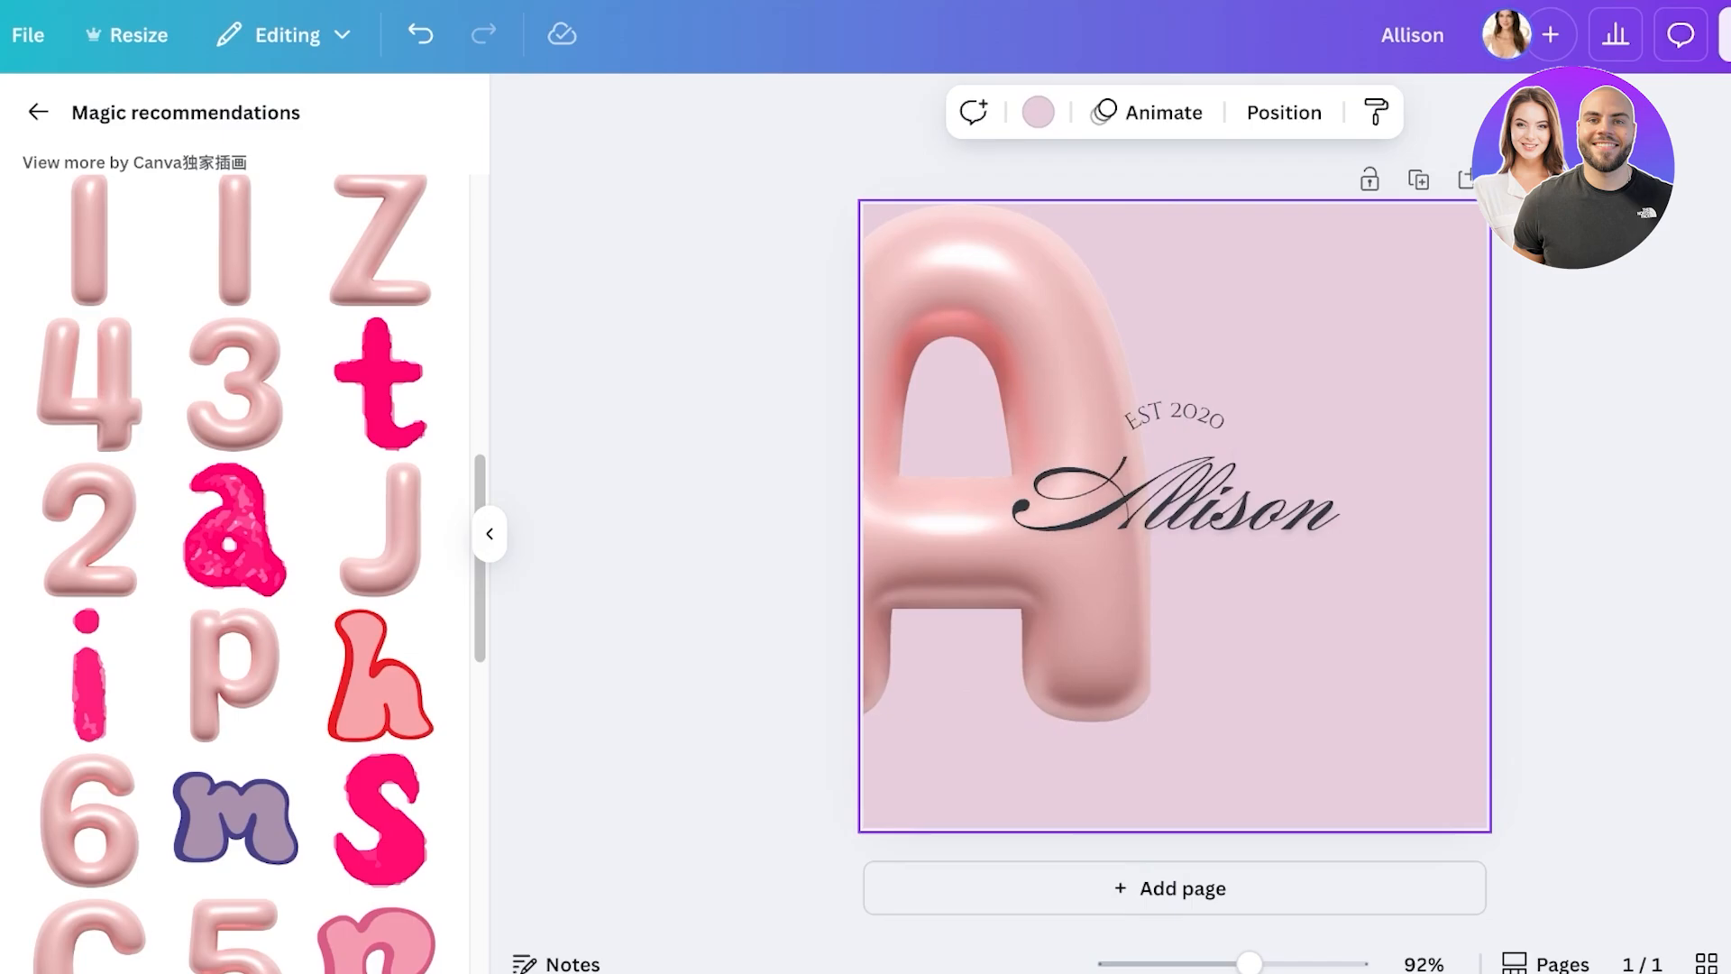
left_click(991, 631)
key("Delete")
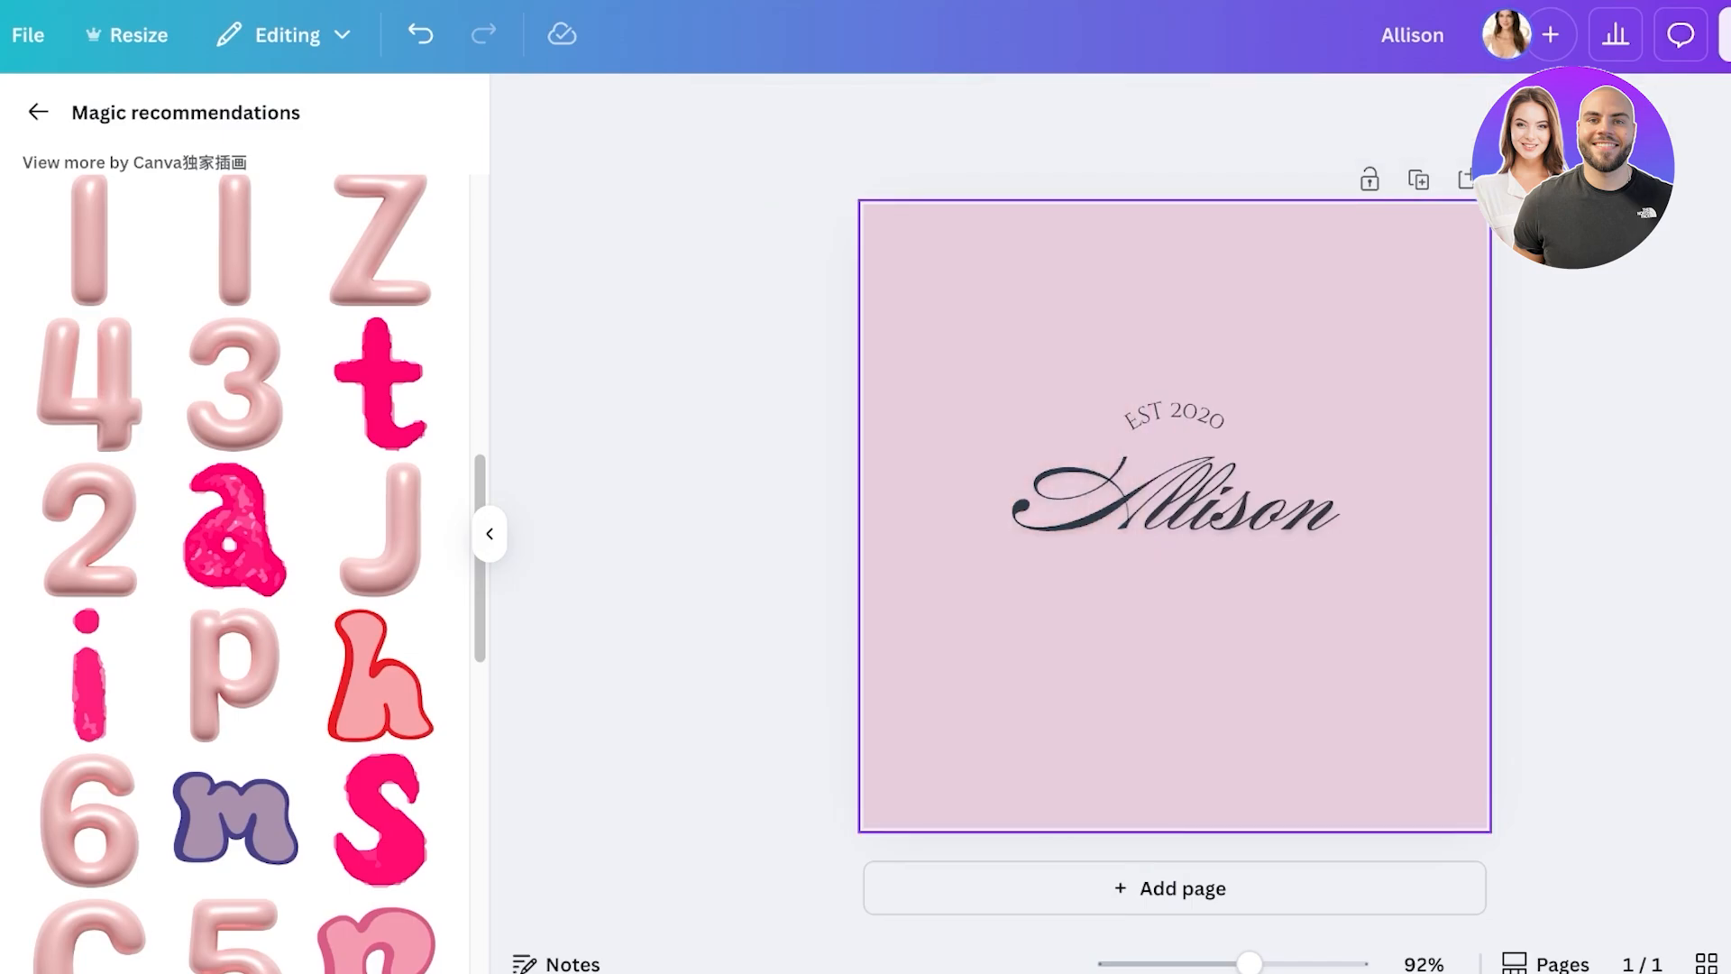
key("ctrl+a")
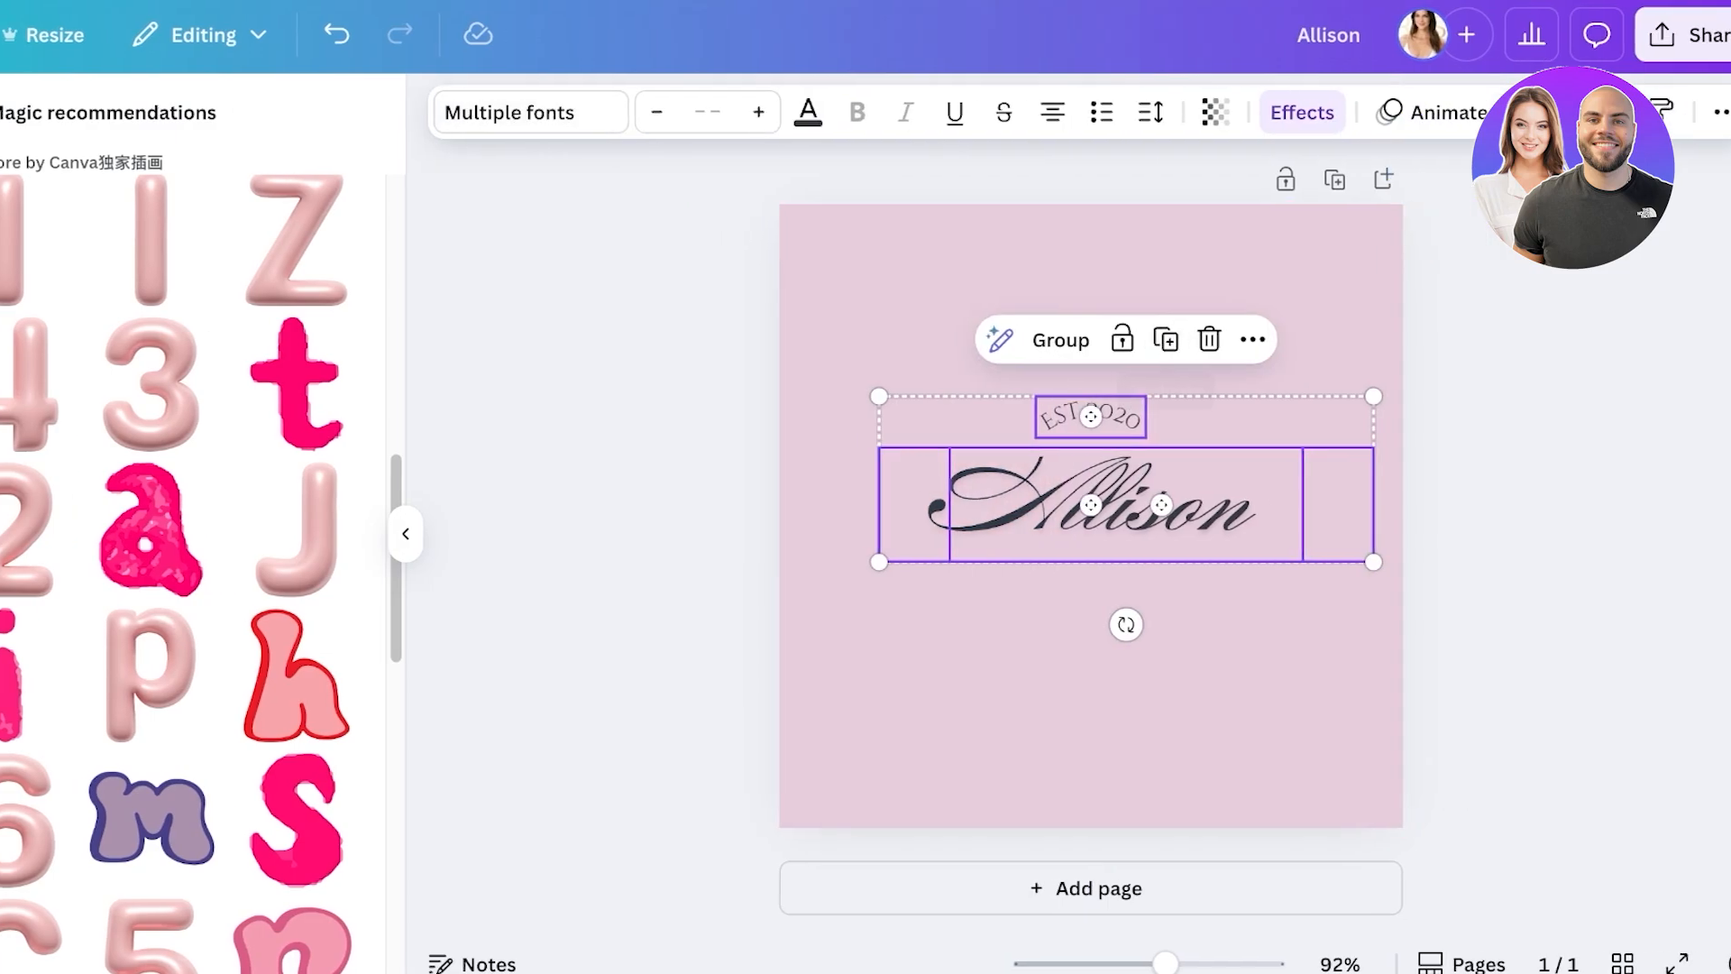
- Set up the 500×500 logo download from Share with PNG kept as the file type
left_click(1091, 685)
left_click(1661, 36)
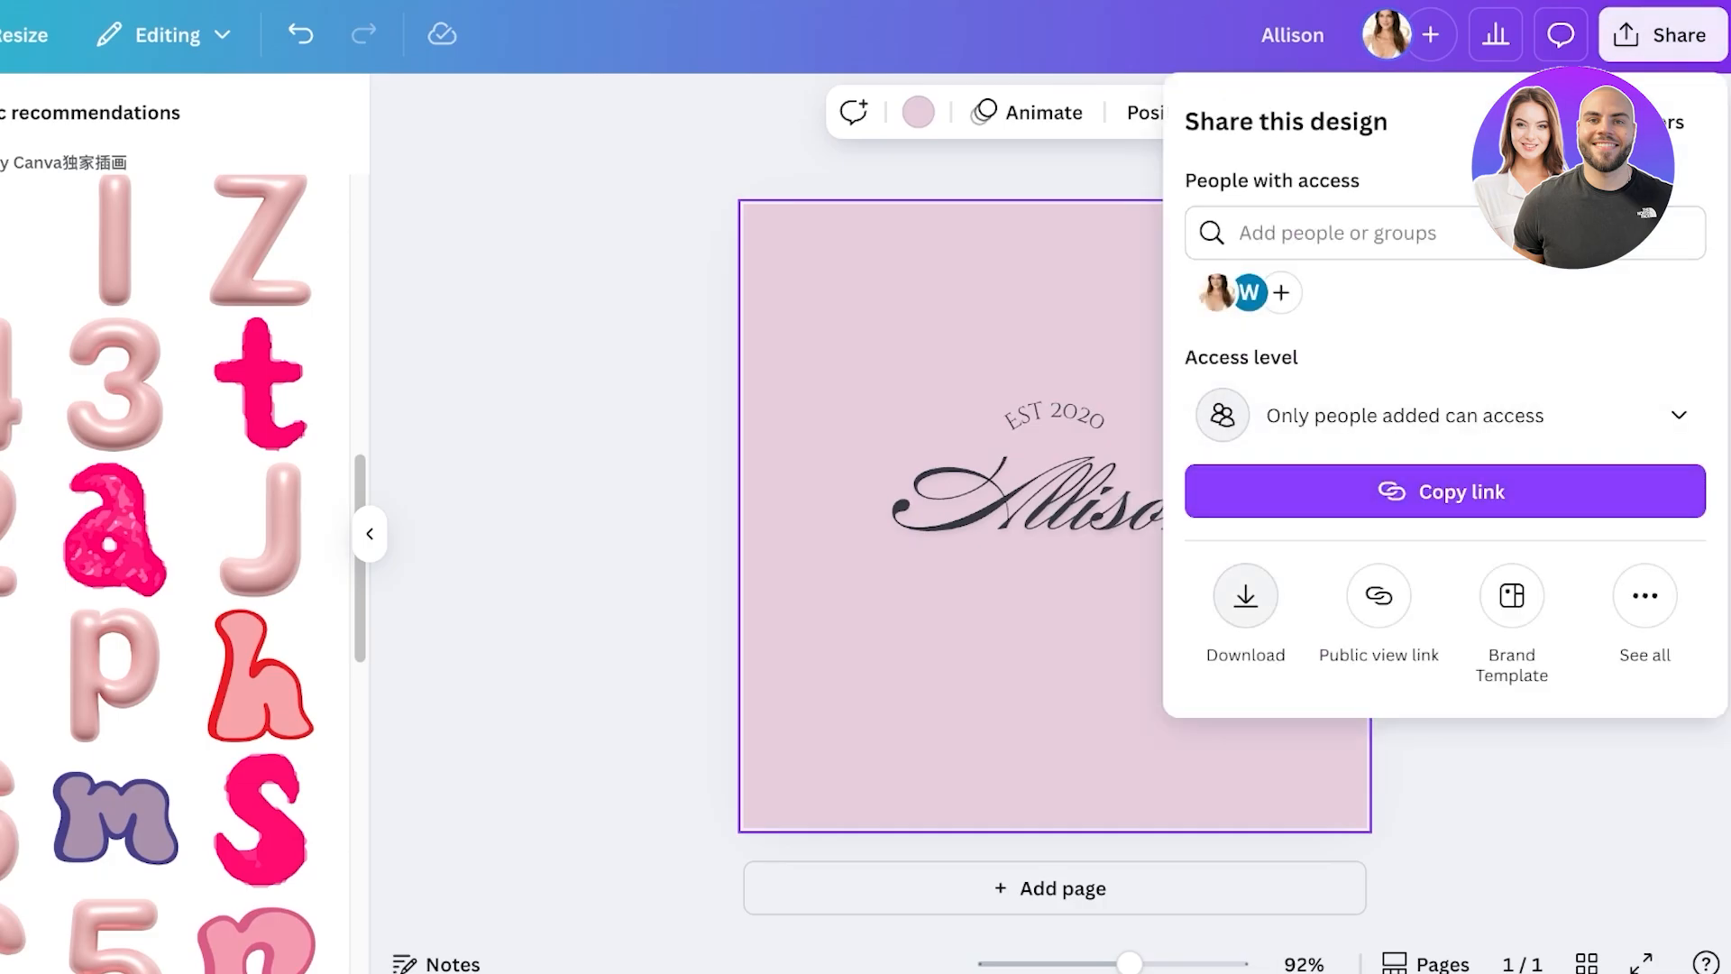
left_click(1245, 595)
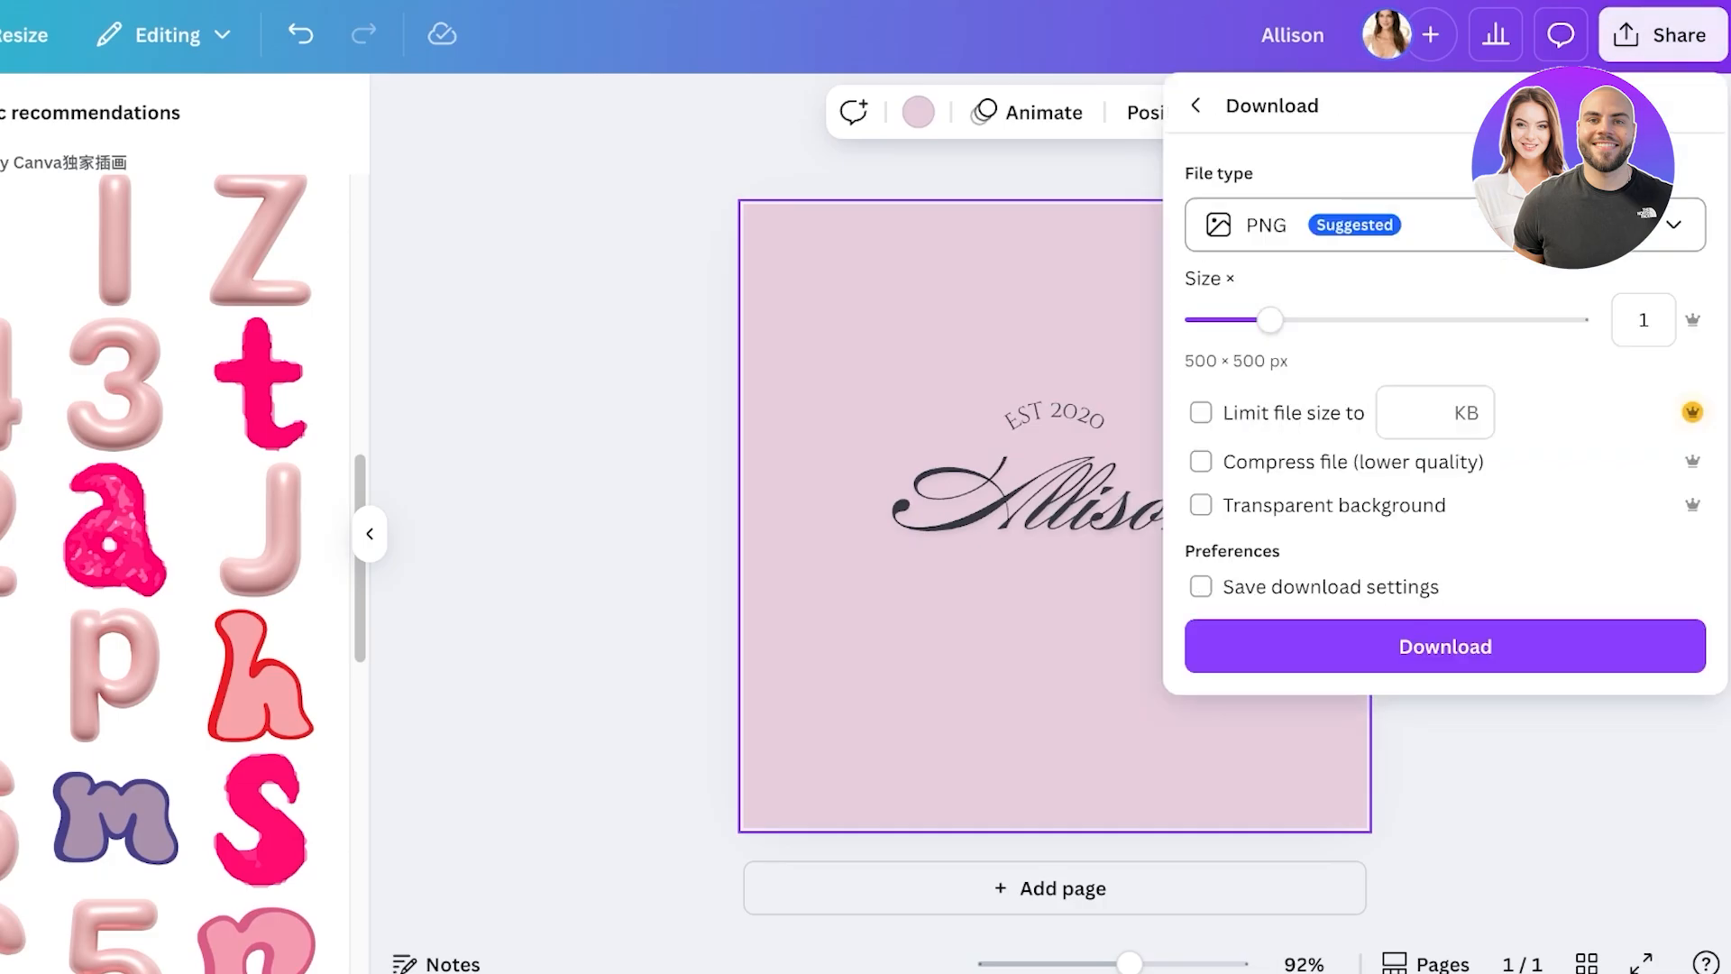
left_click(1443, 225)
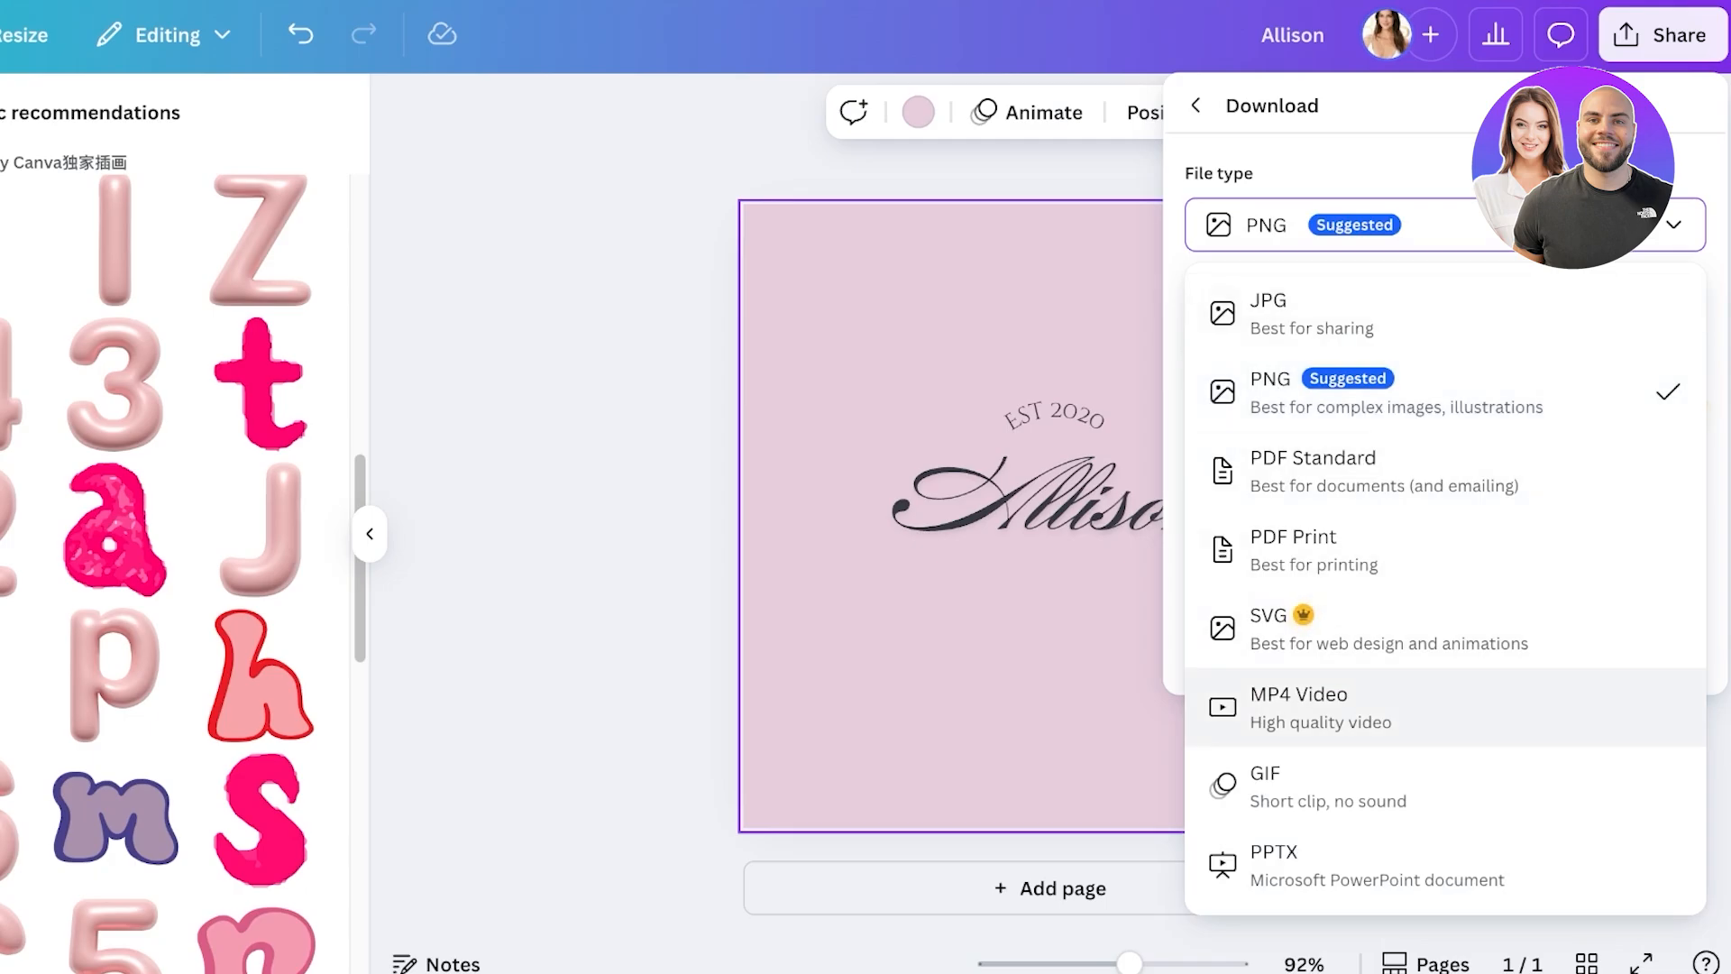
key("Escape")
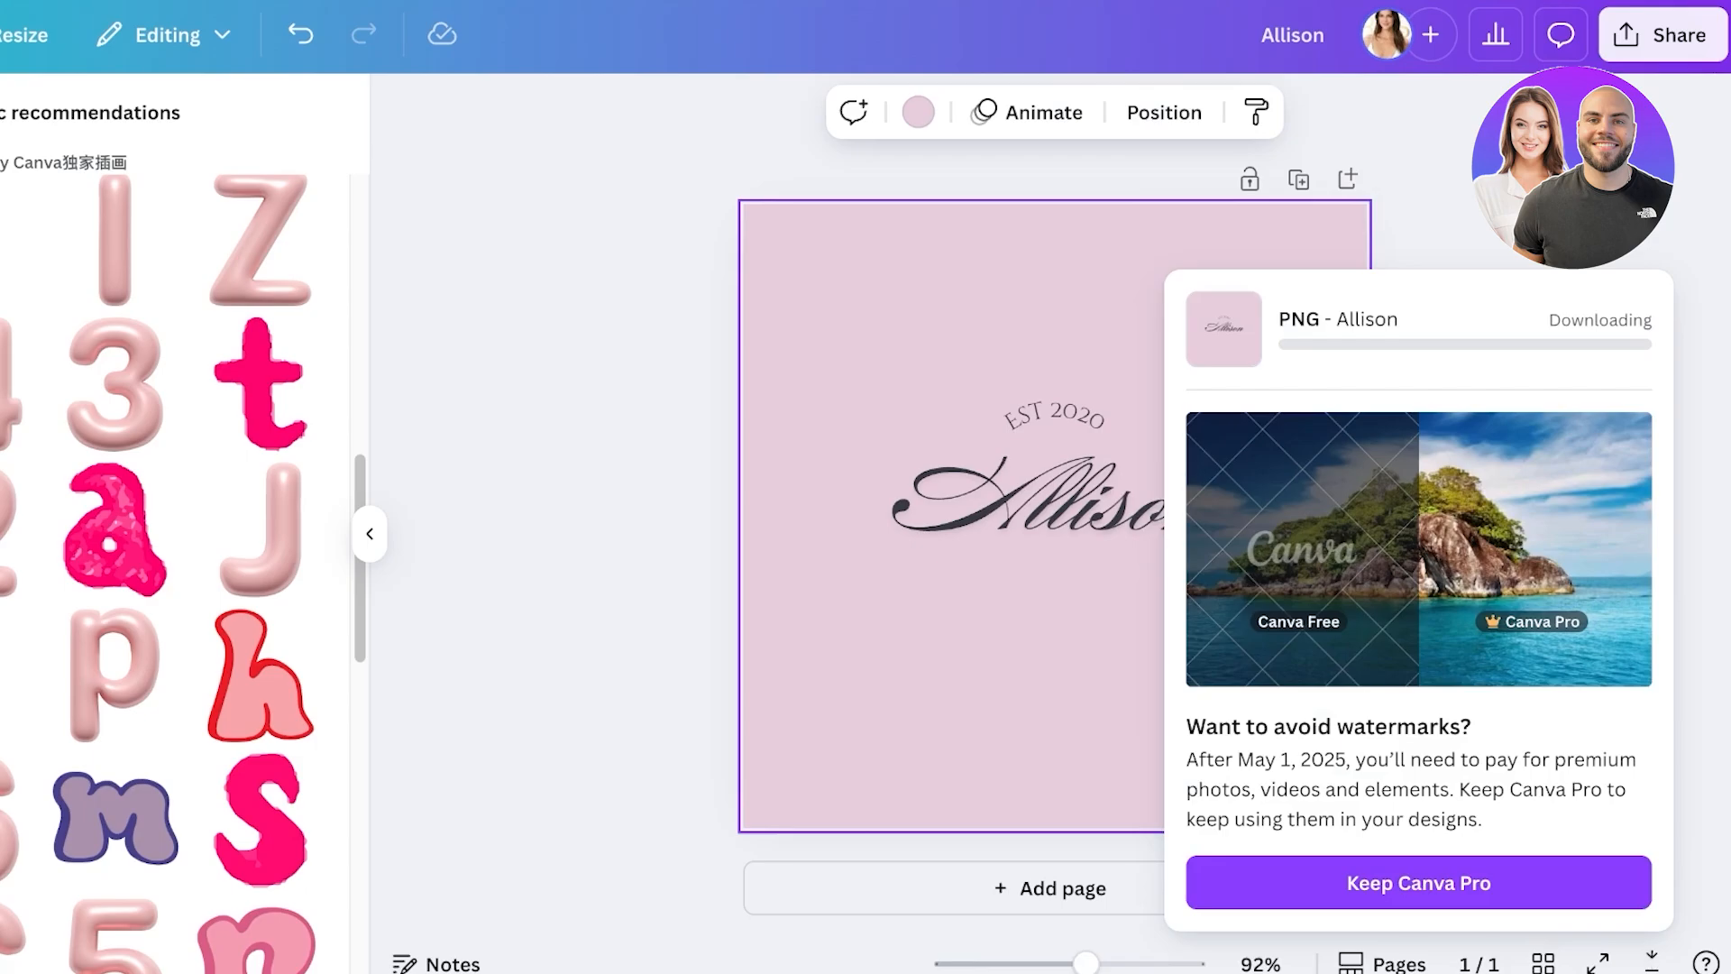
- Search templates for 'presentation' and start a design from the pink Creative Portfolio template
key("Escape")
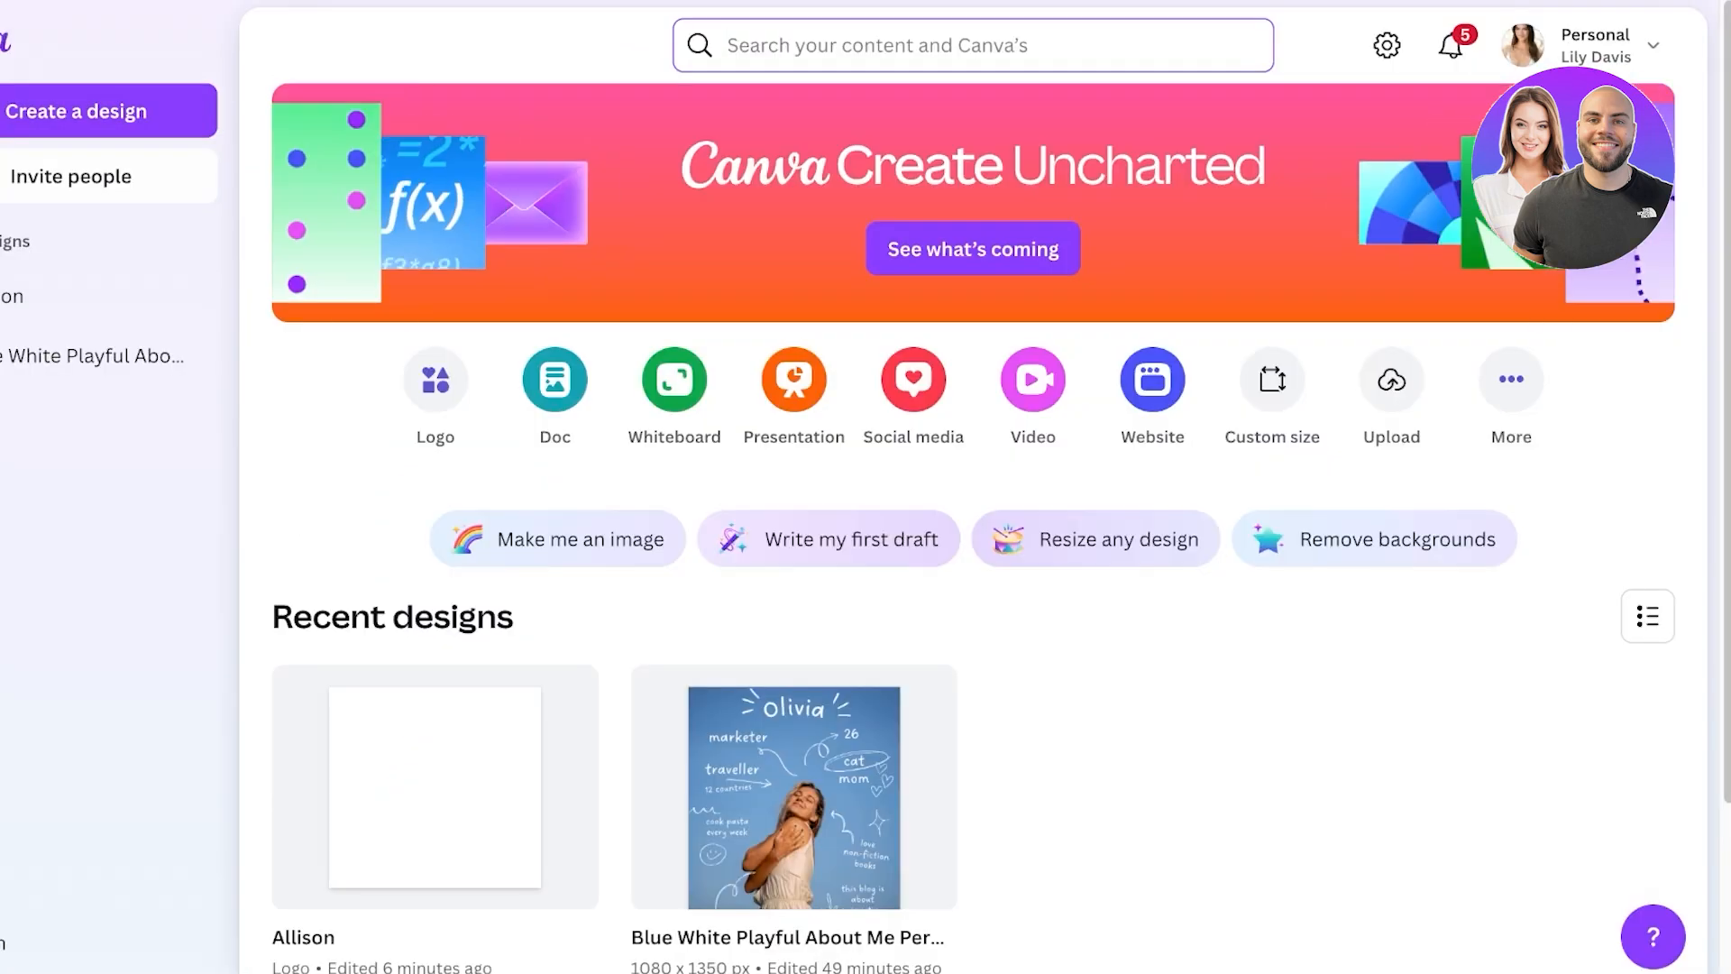
scroll(432, 558, "down", 2)
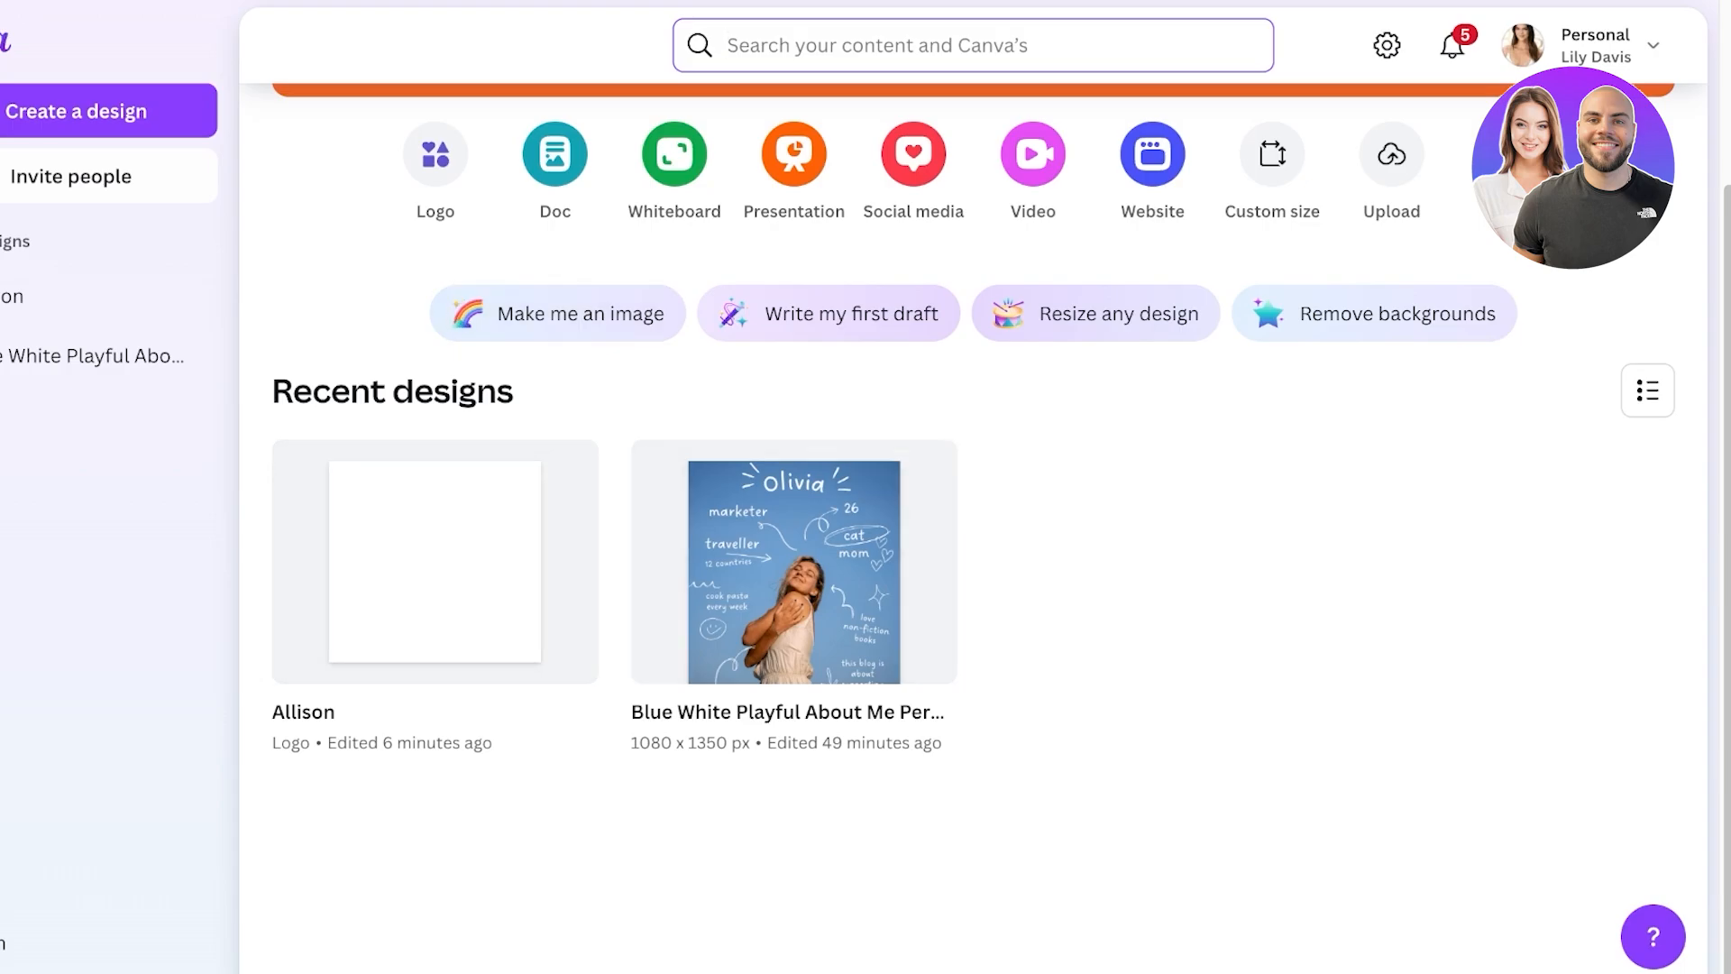
scroll(973, 487, "up", 3)
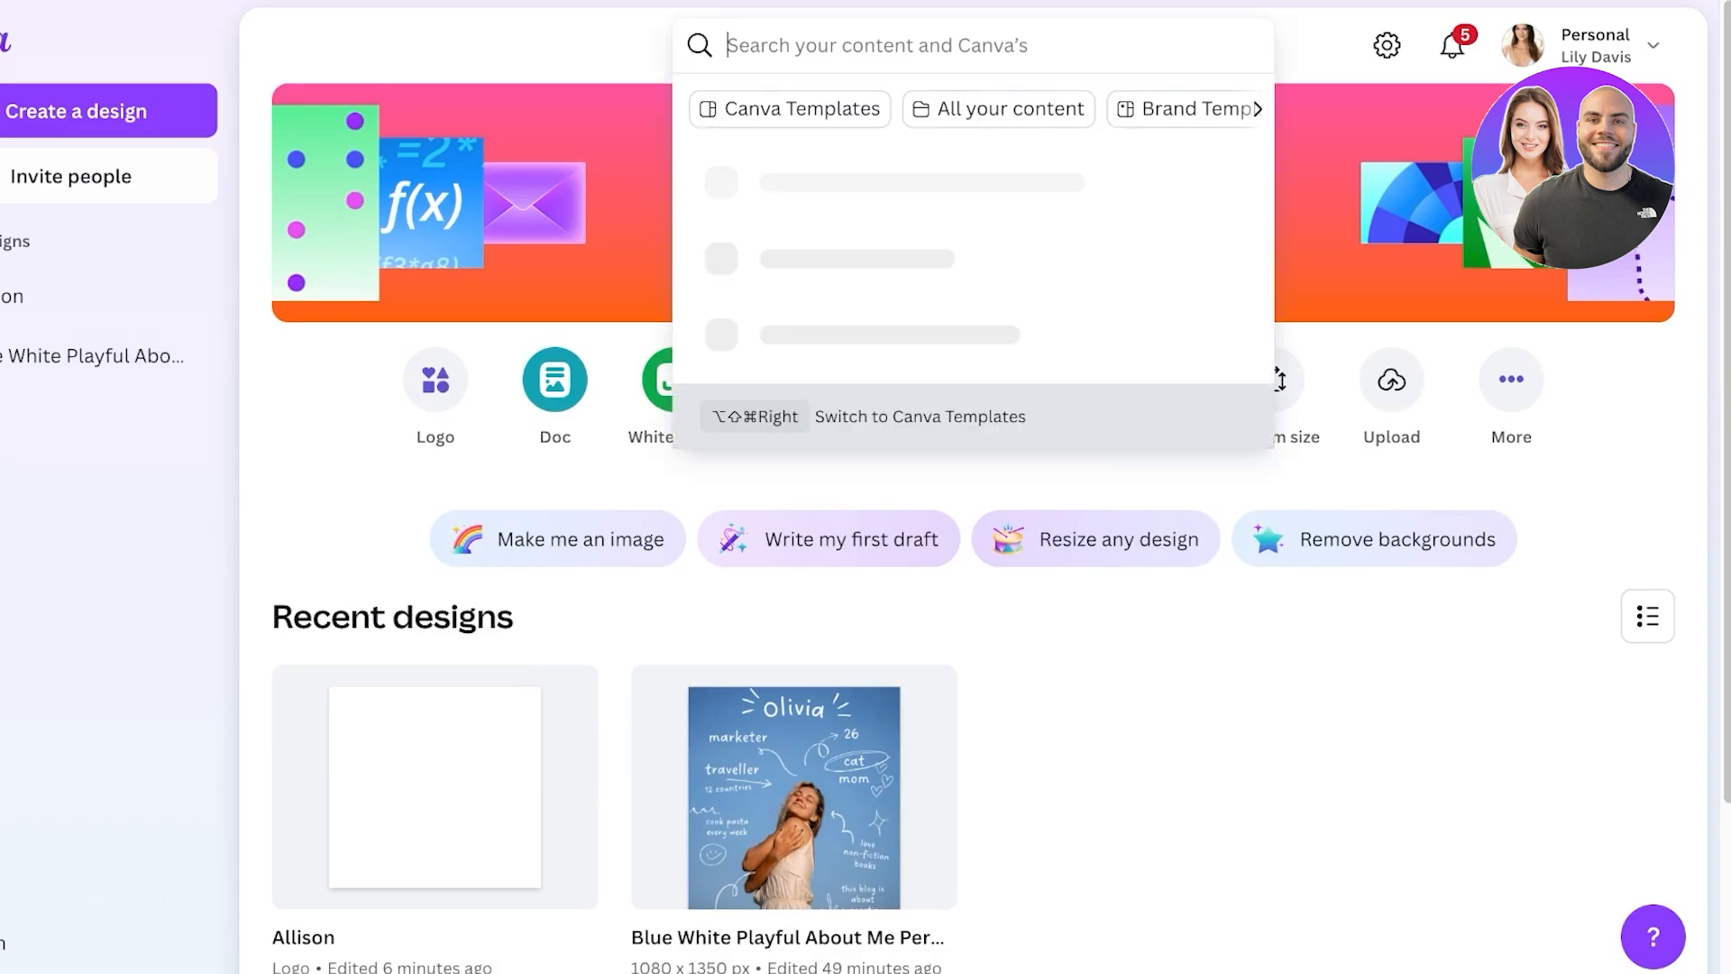
type("presentatiom")
key("Return")
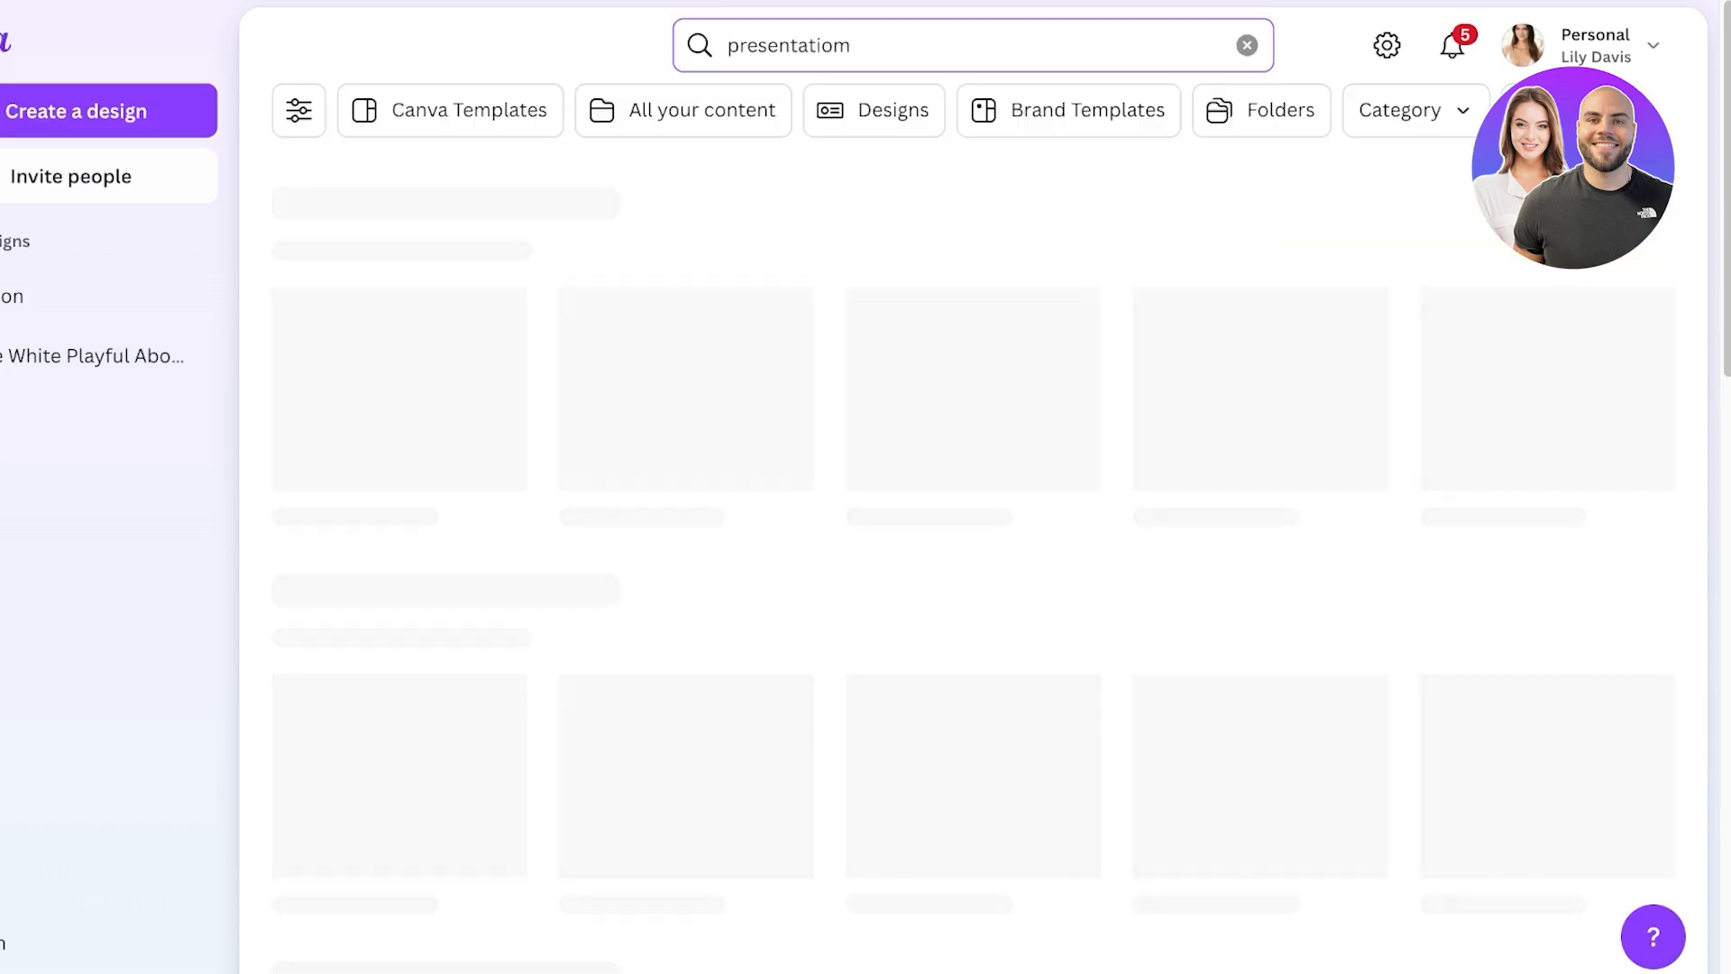
scroll(974, 487, "down", 1)
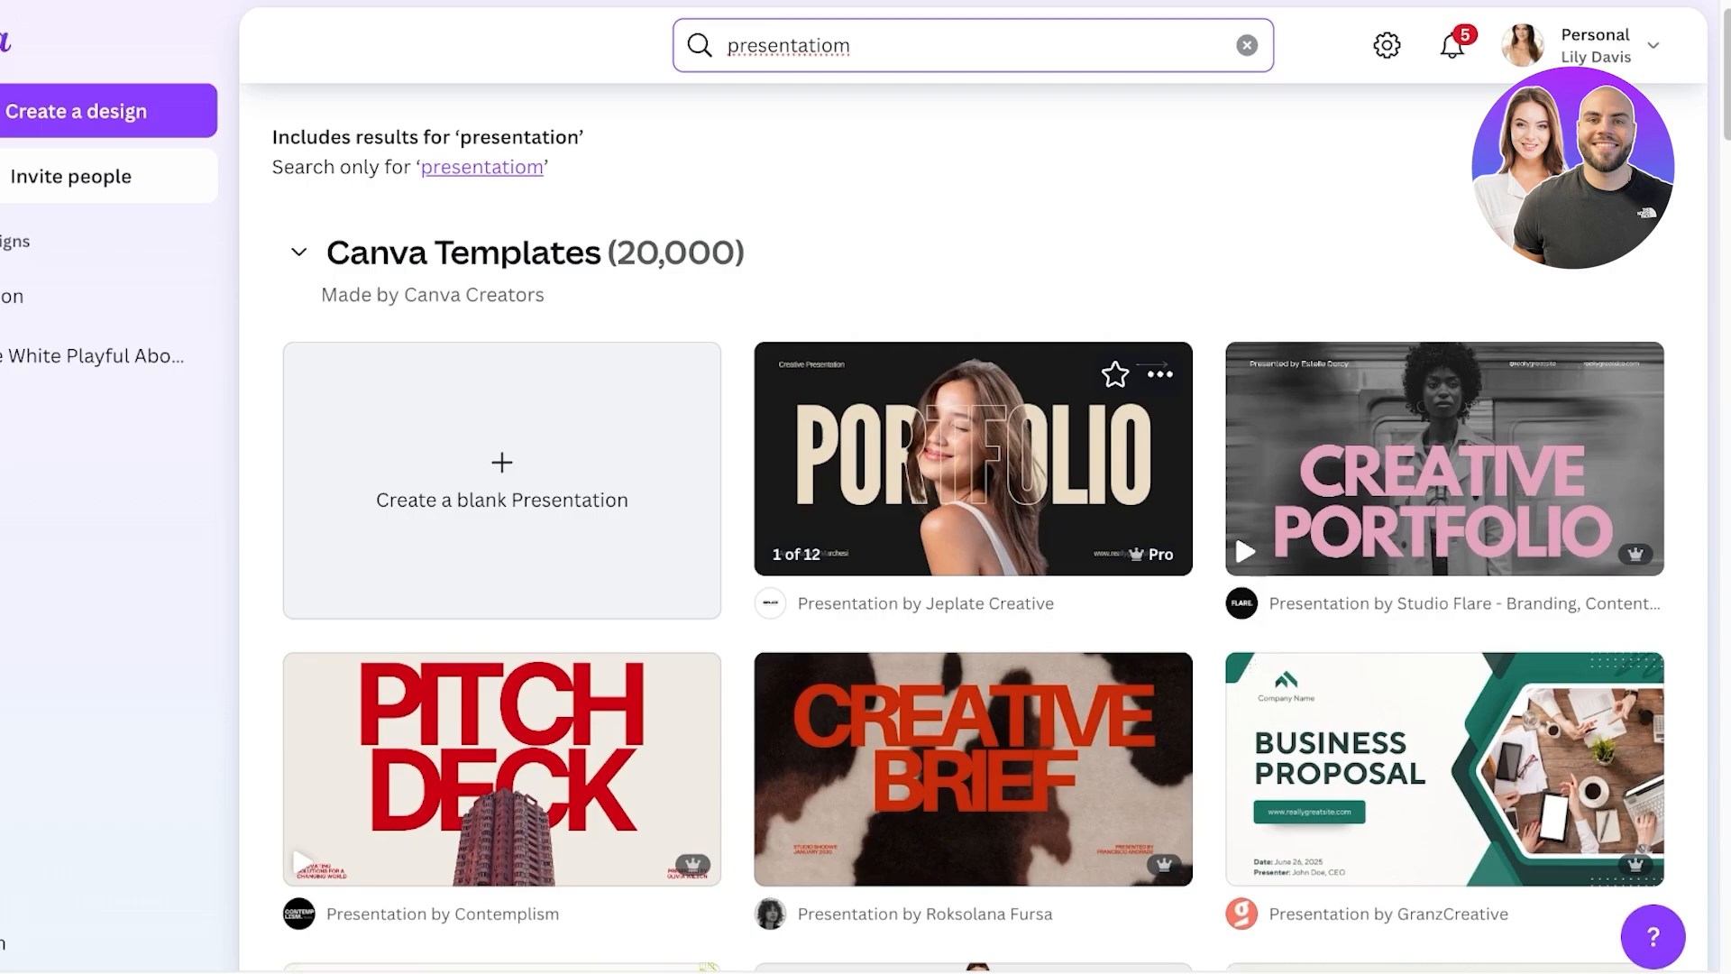
scroll(974, 631, "down", 1)
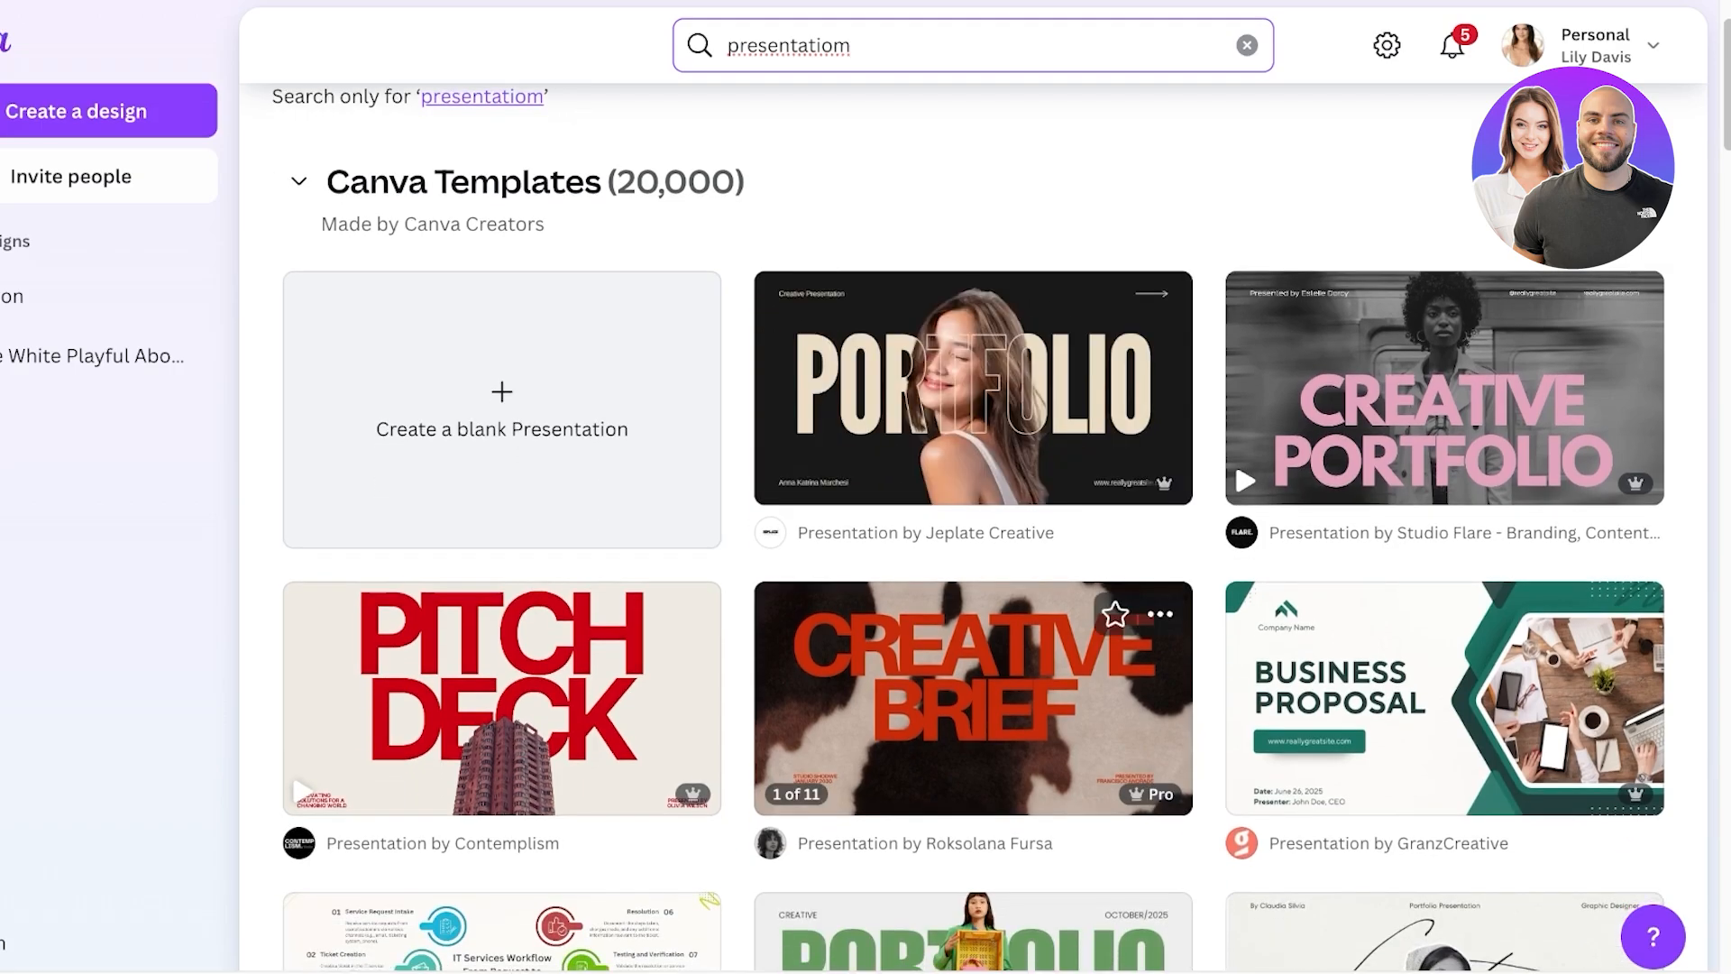
scroll(973, 699, "down", 5)
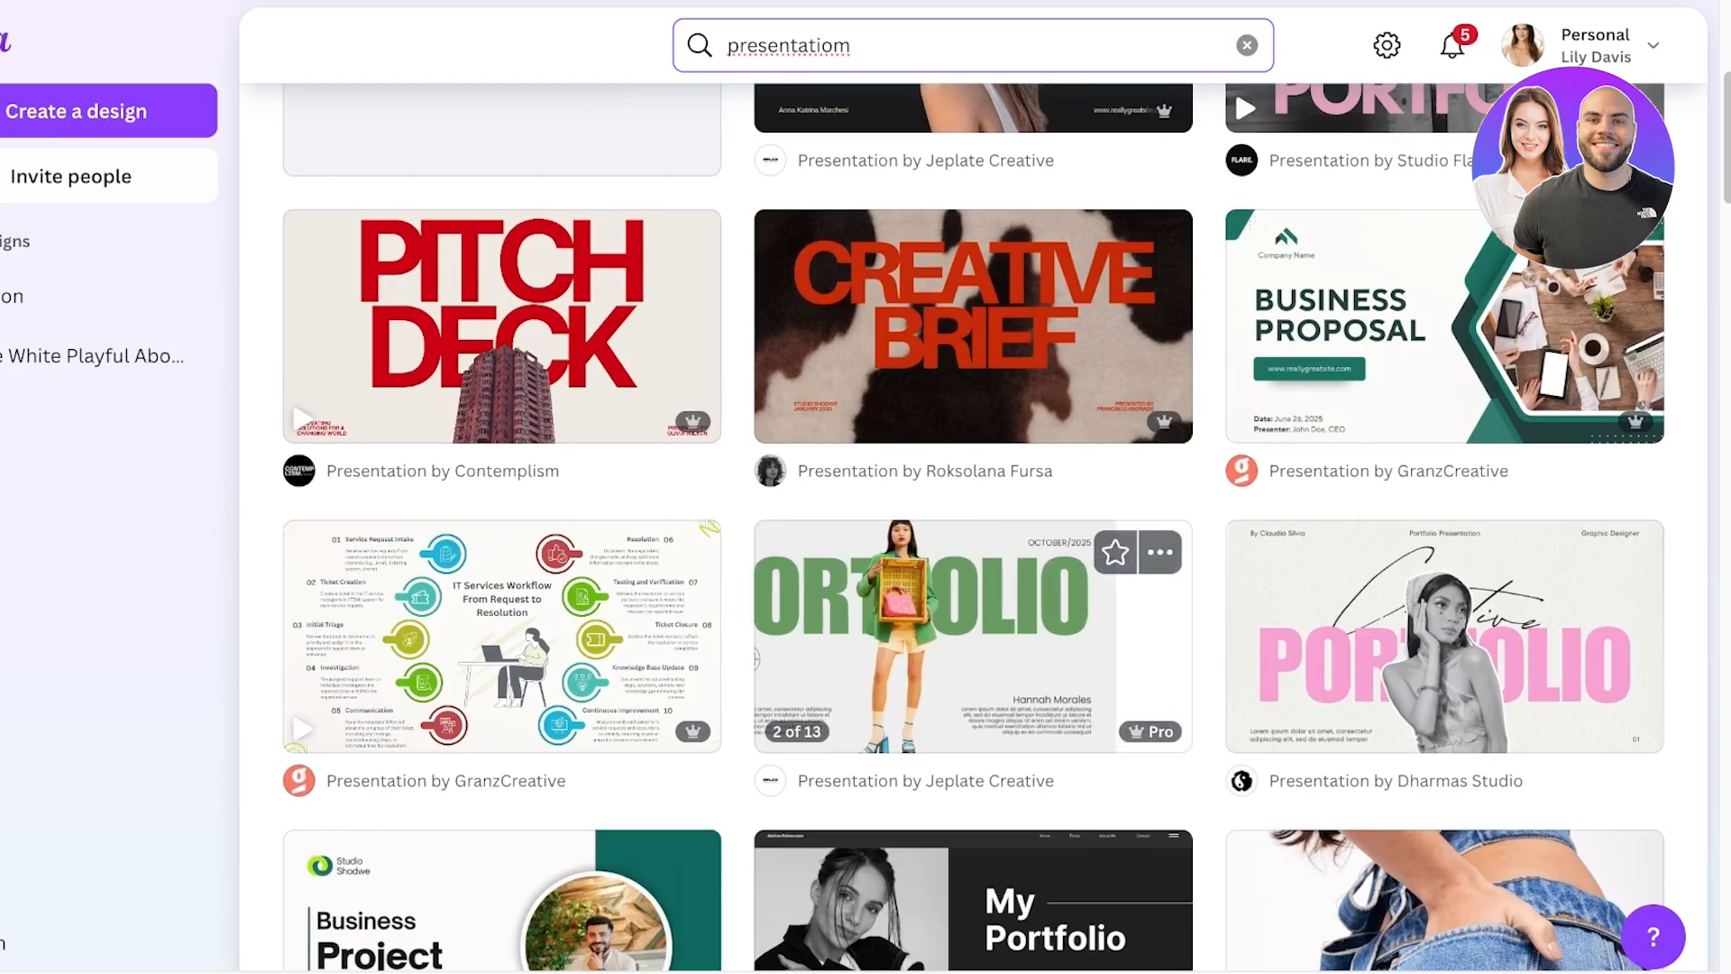
left_click(1443, 635)
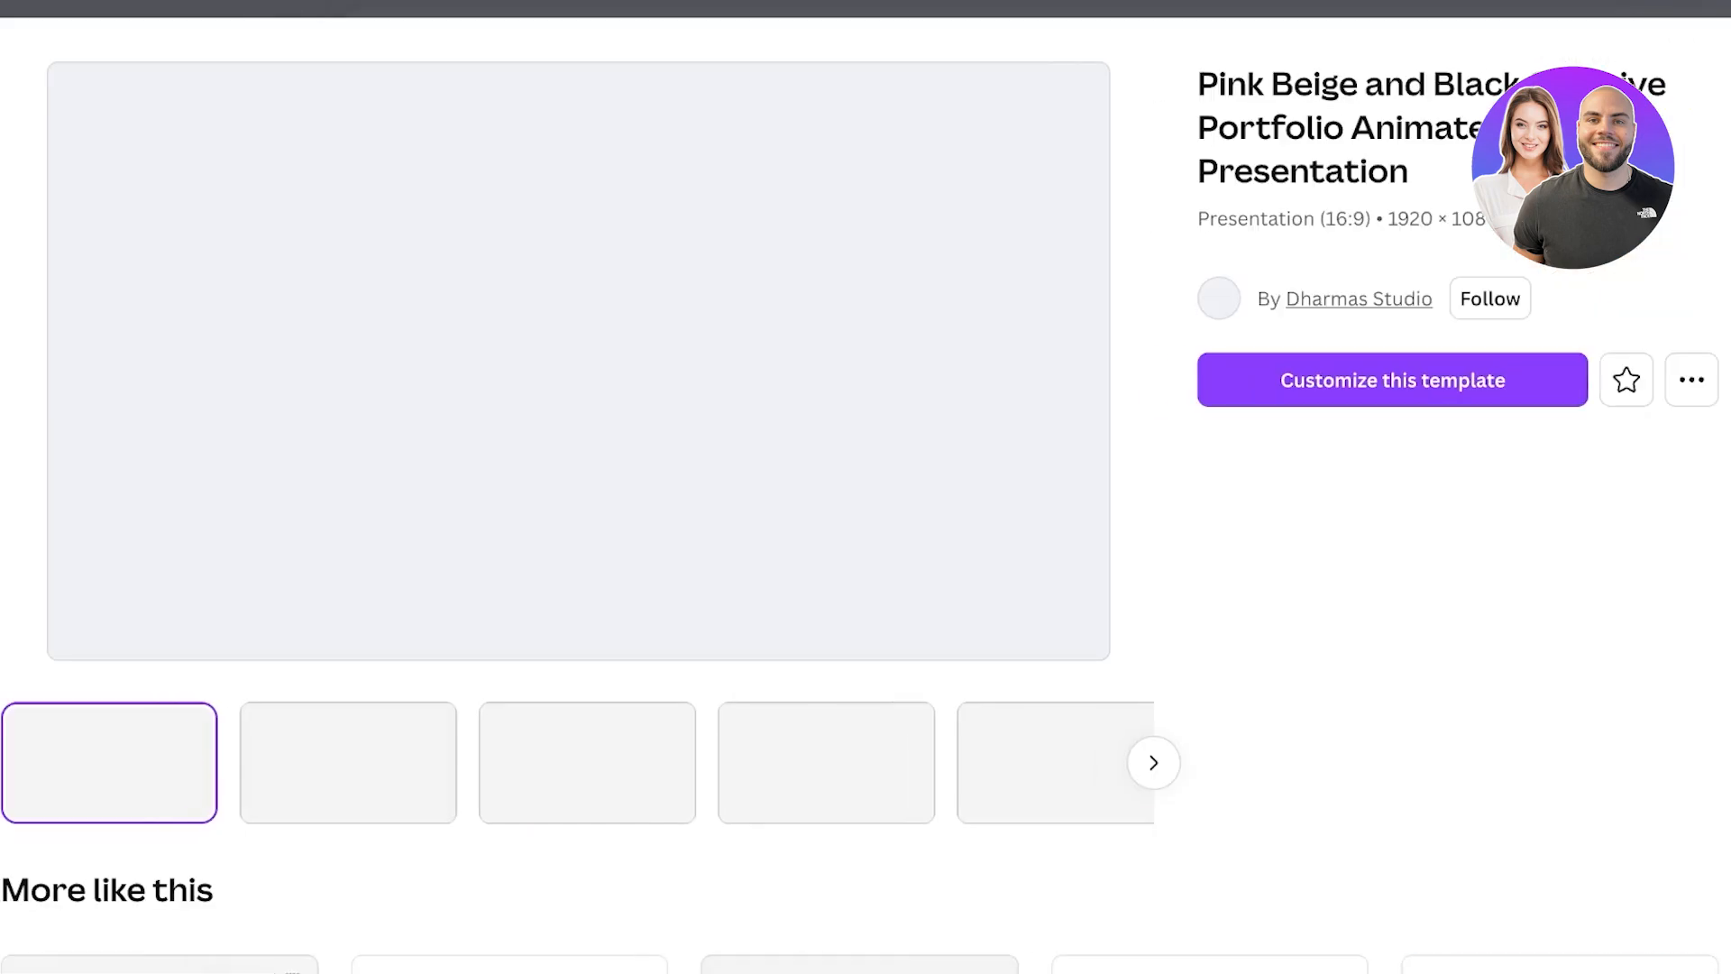
left_click(1391, 379)
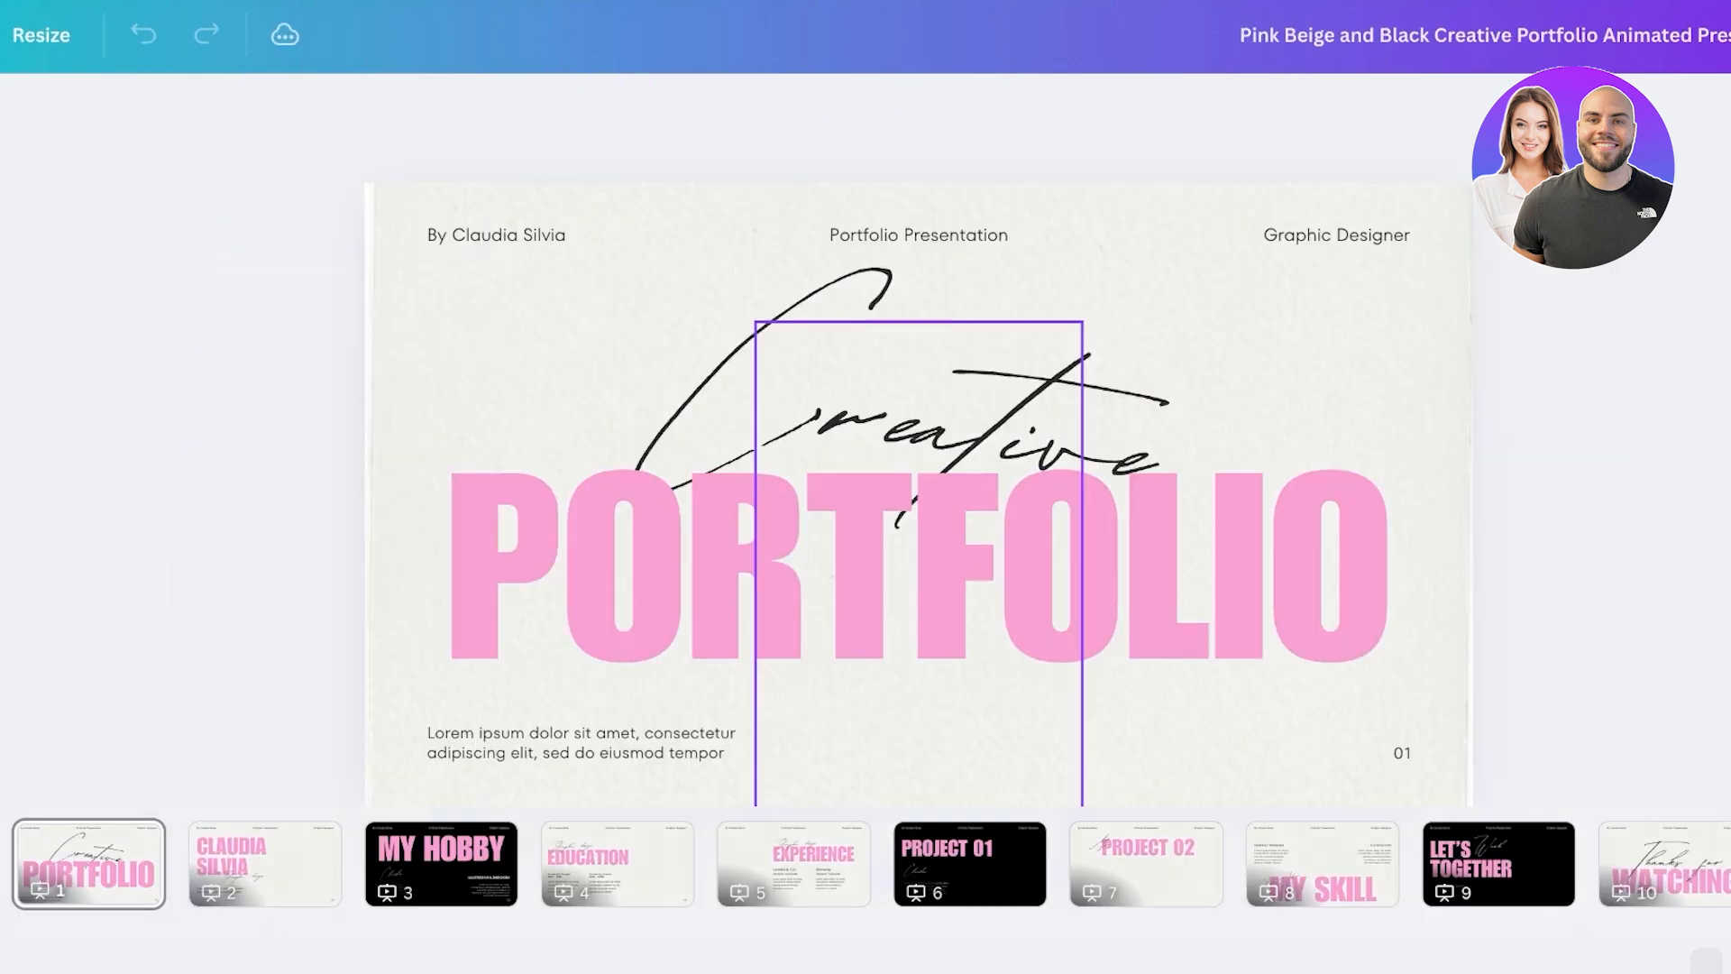
- On slide 2, delete the model photo and the SILVIA text
left_click(265, 863)
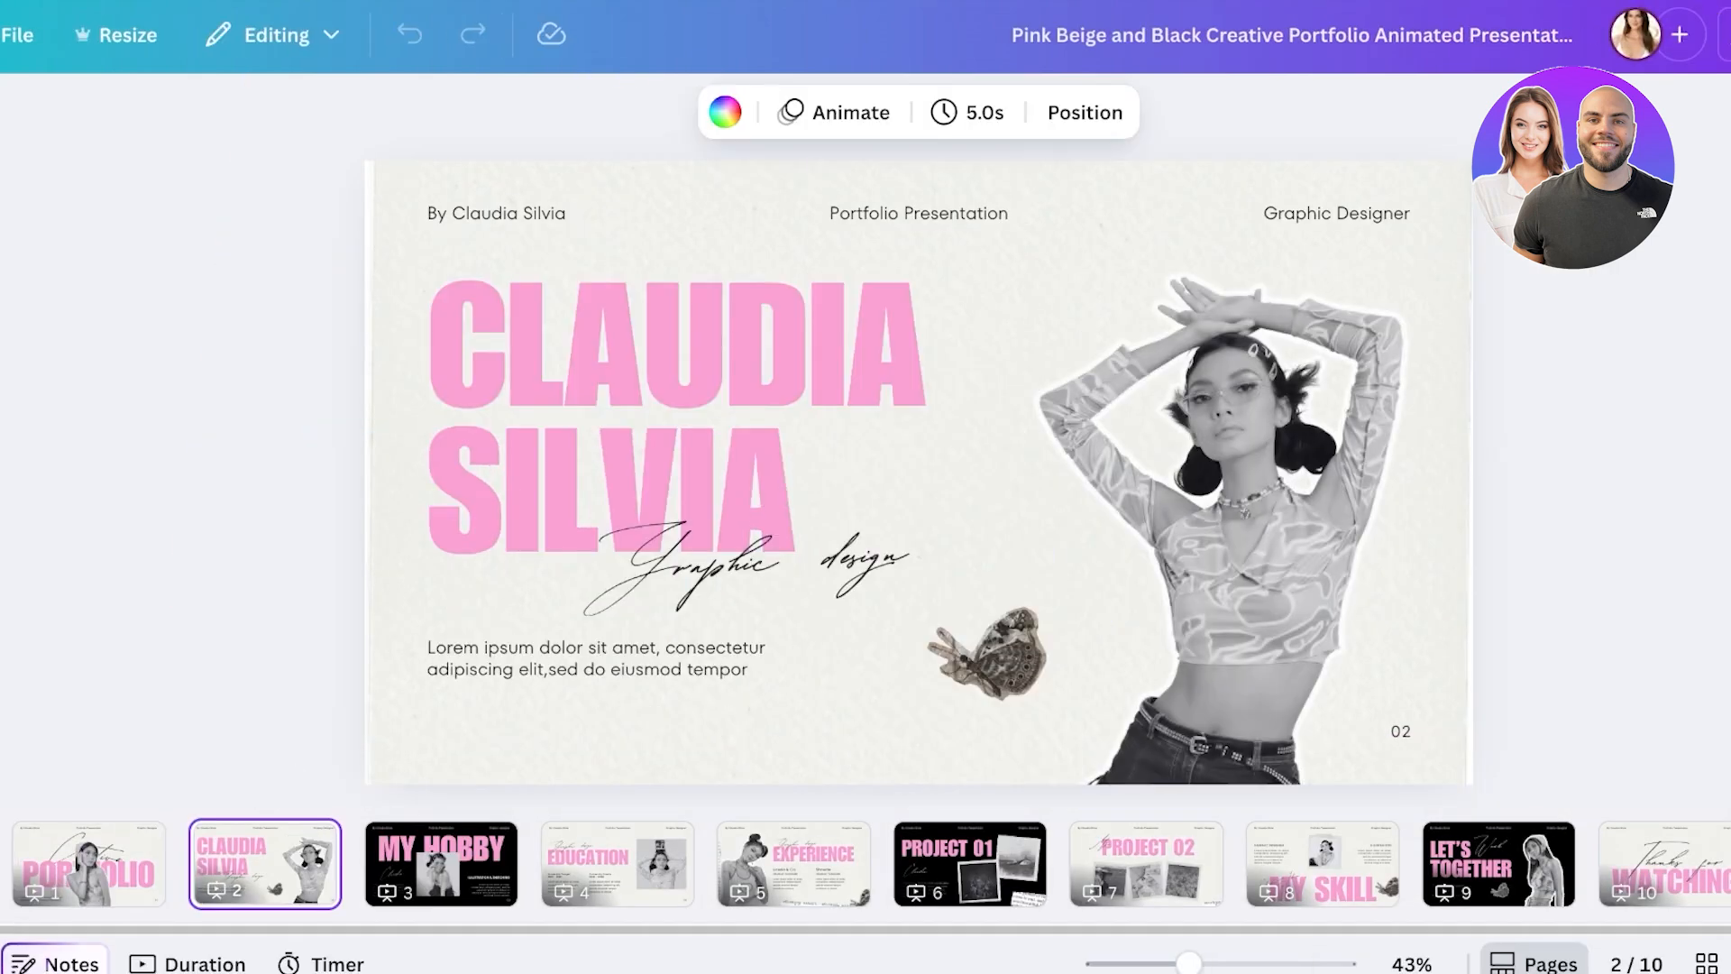
left_click(1255, 358)
key("Delete")
left_click(611, 491)
key("Delete")
key("Delete")
key("Delete")
key("Delete")
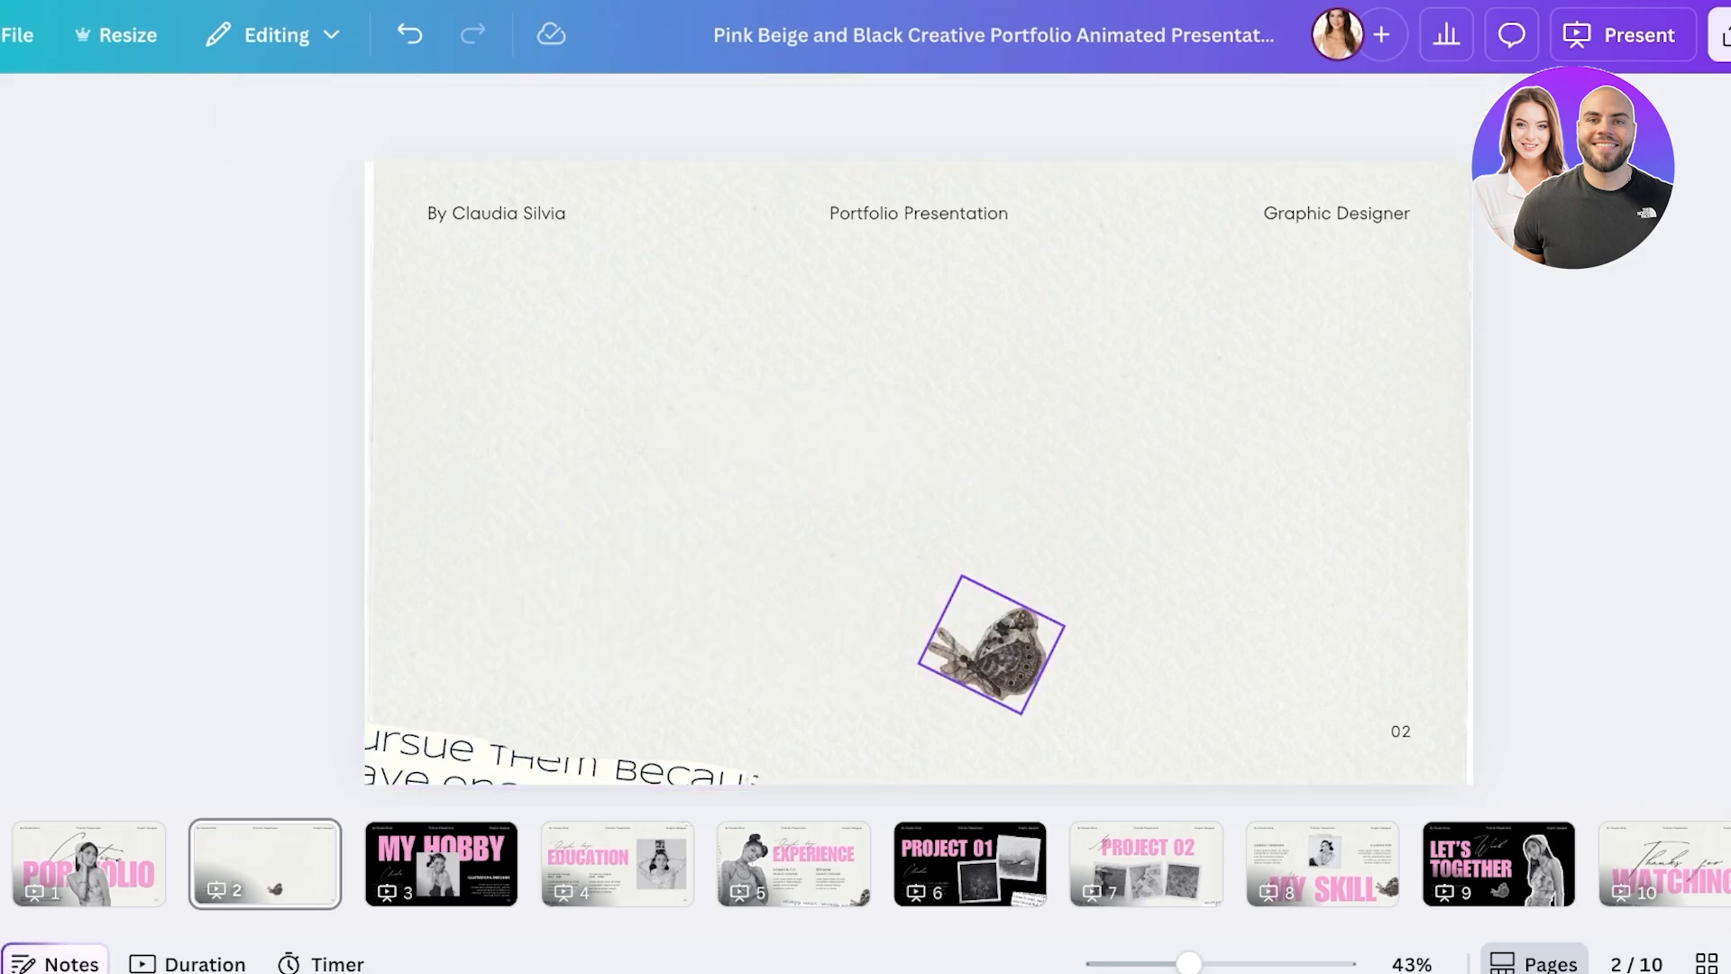
- Delete the By Claudia Silvia, Portfolio Presentation and Graphic Designer headers from slide 2
left_click(496, 213)
key("Delete")
left_click(917, 213)
key("Delete")
left_click(1336, 213)
key("Delete")
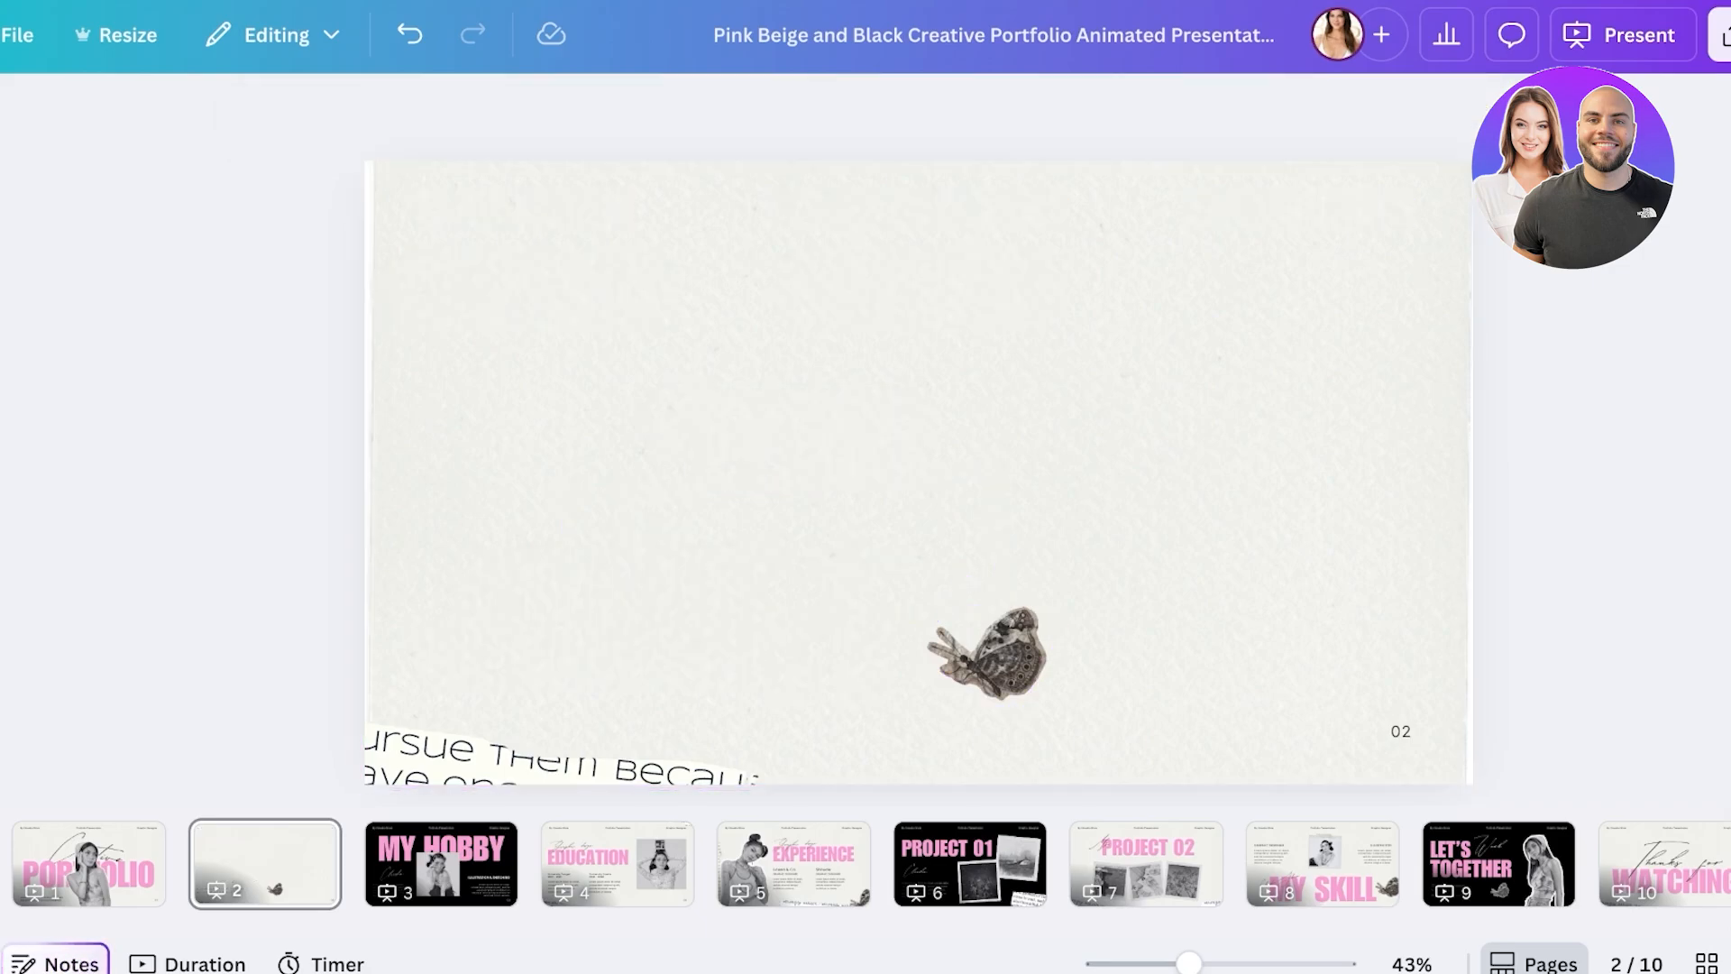
- Add a navy square from Elements > Shapes to the slide
left_click(30, 218)
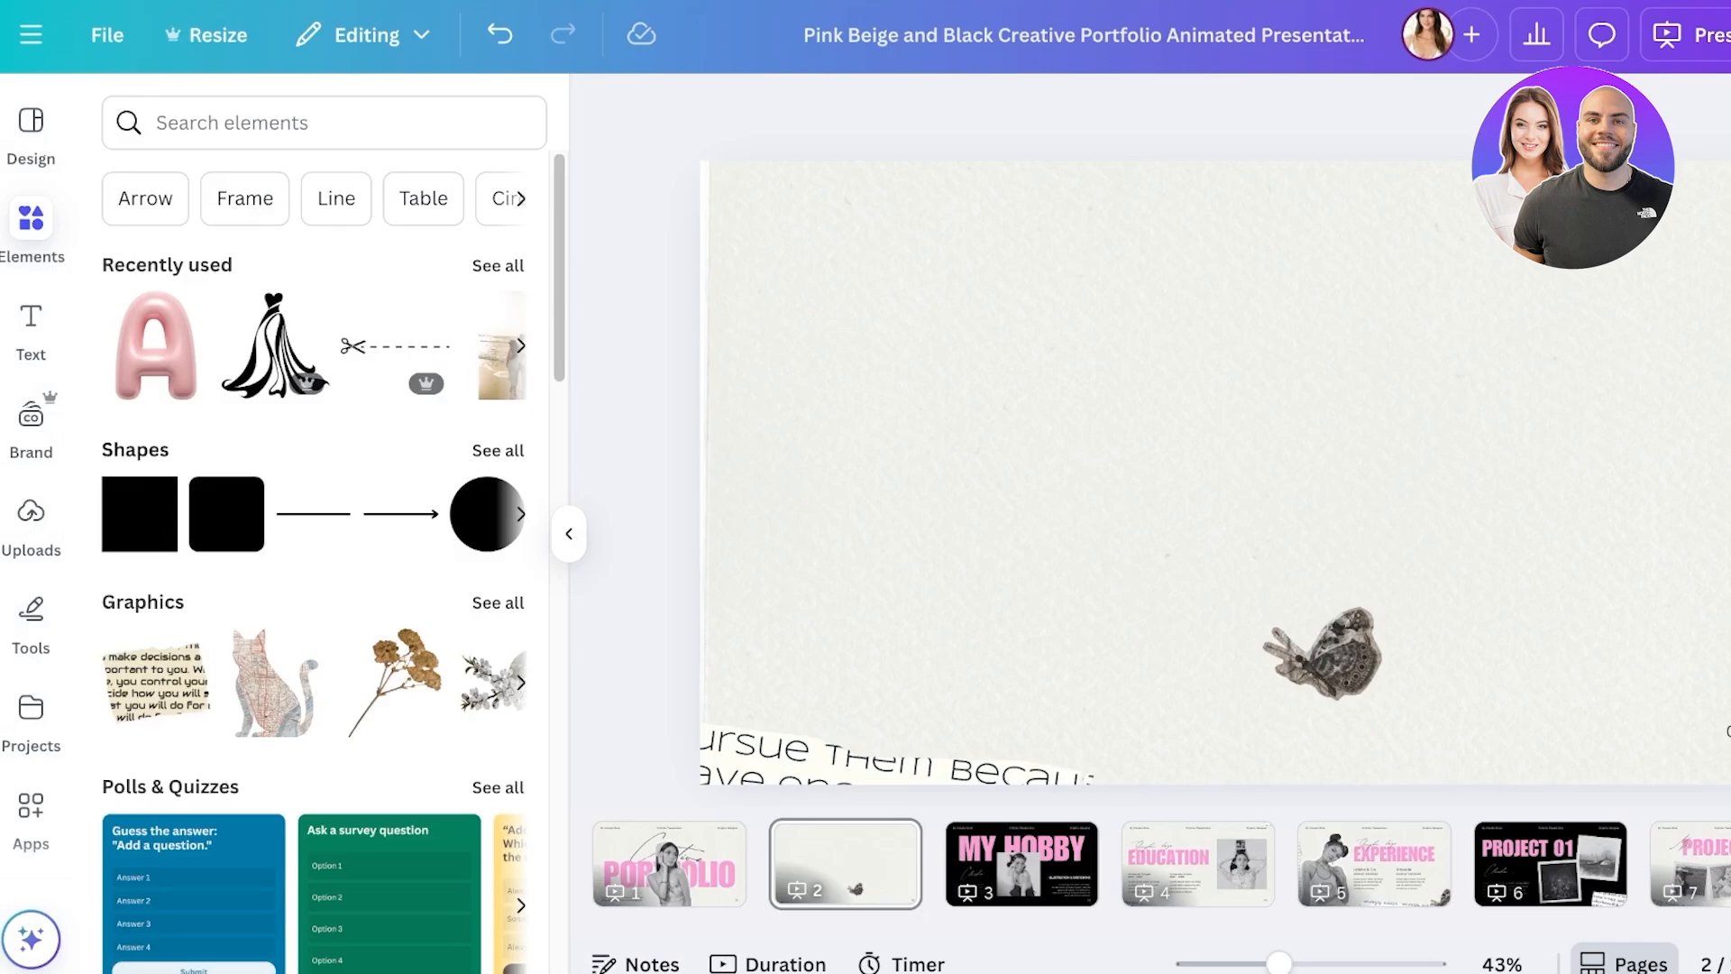
left_click(496, 449)
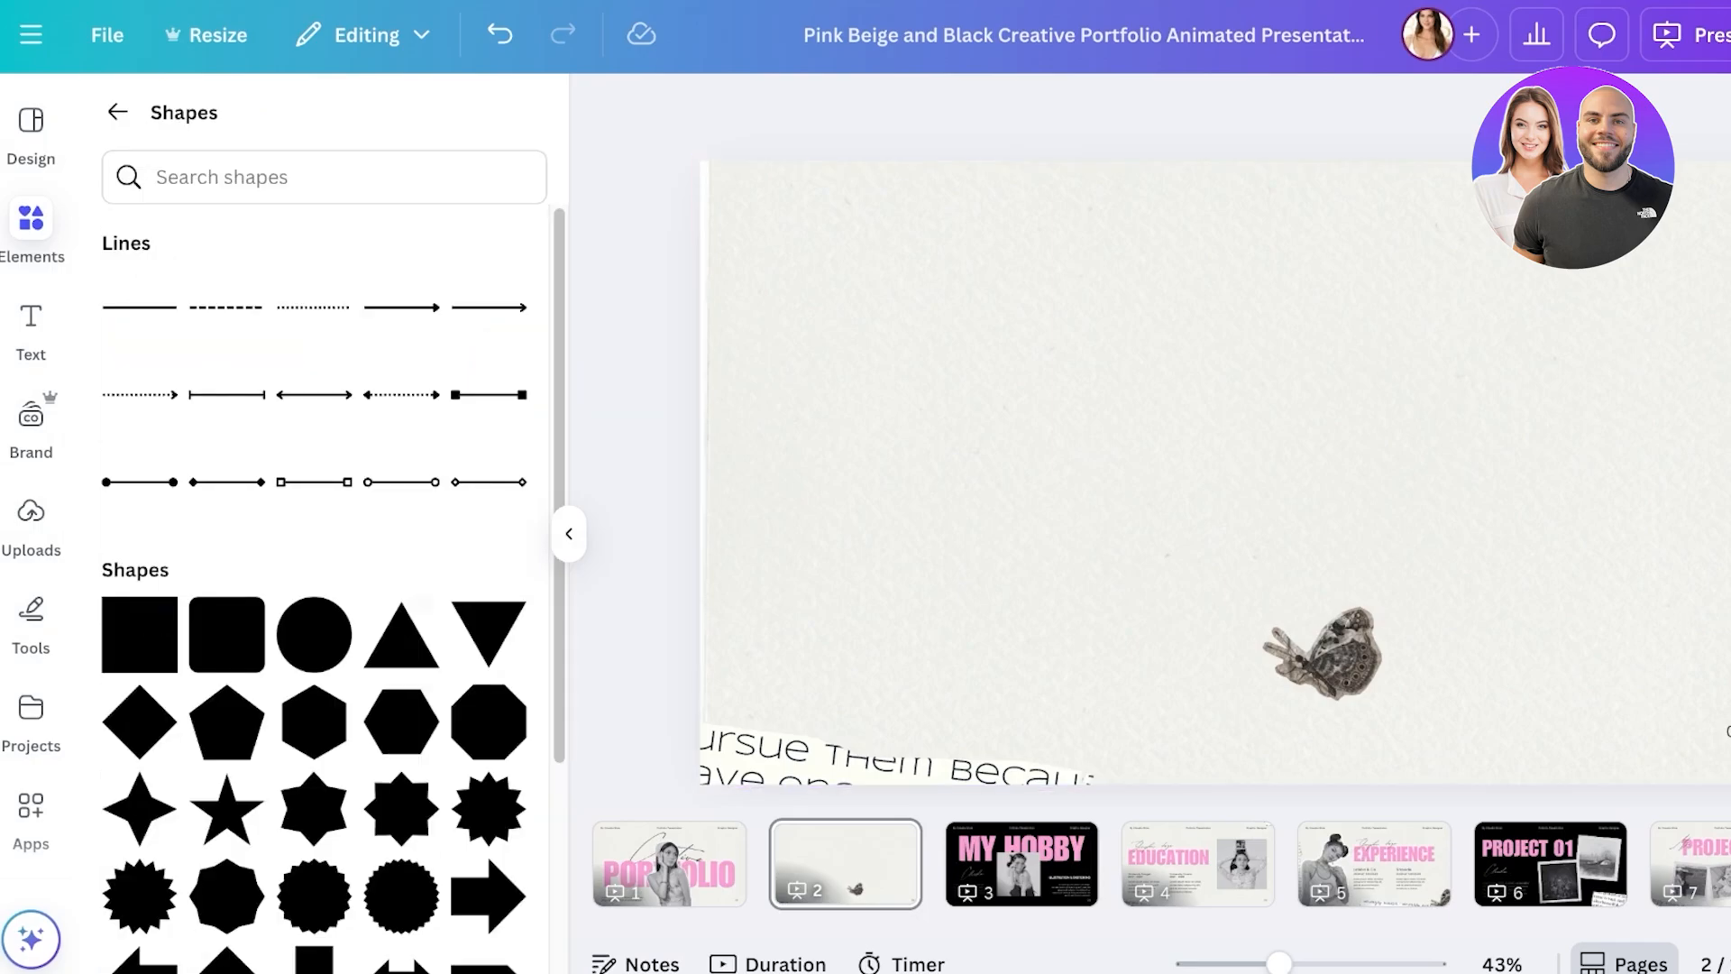
left_click(139, 634)
left_click(118, 112)
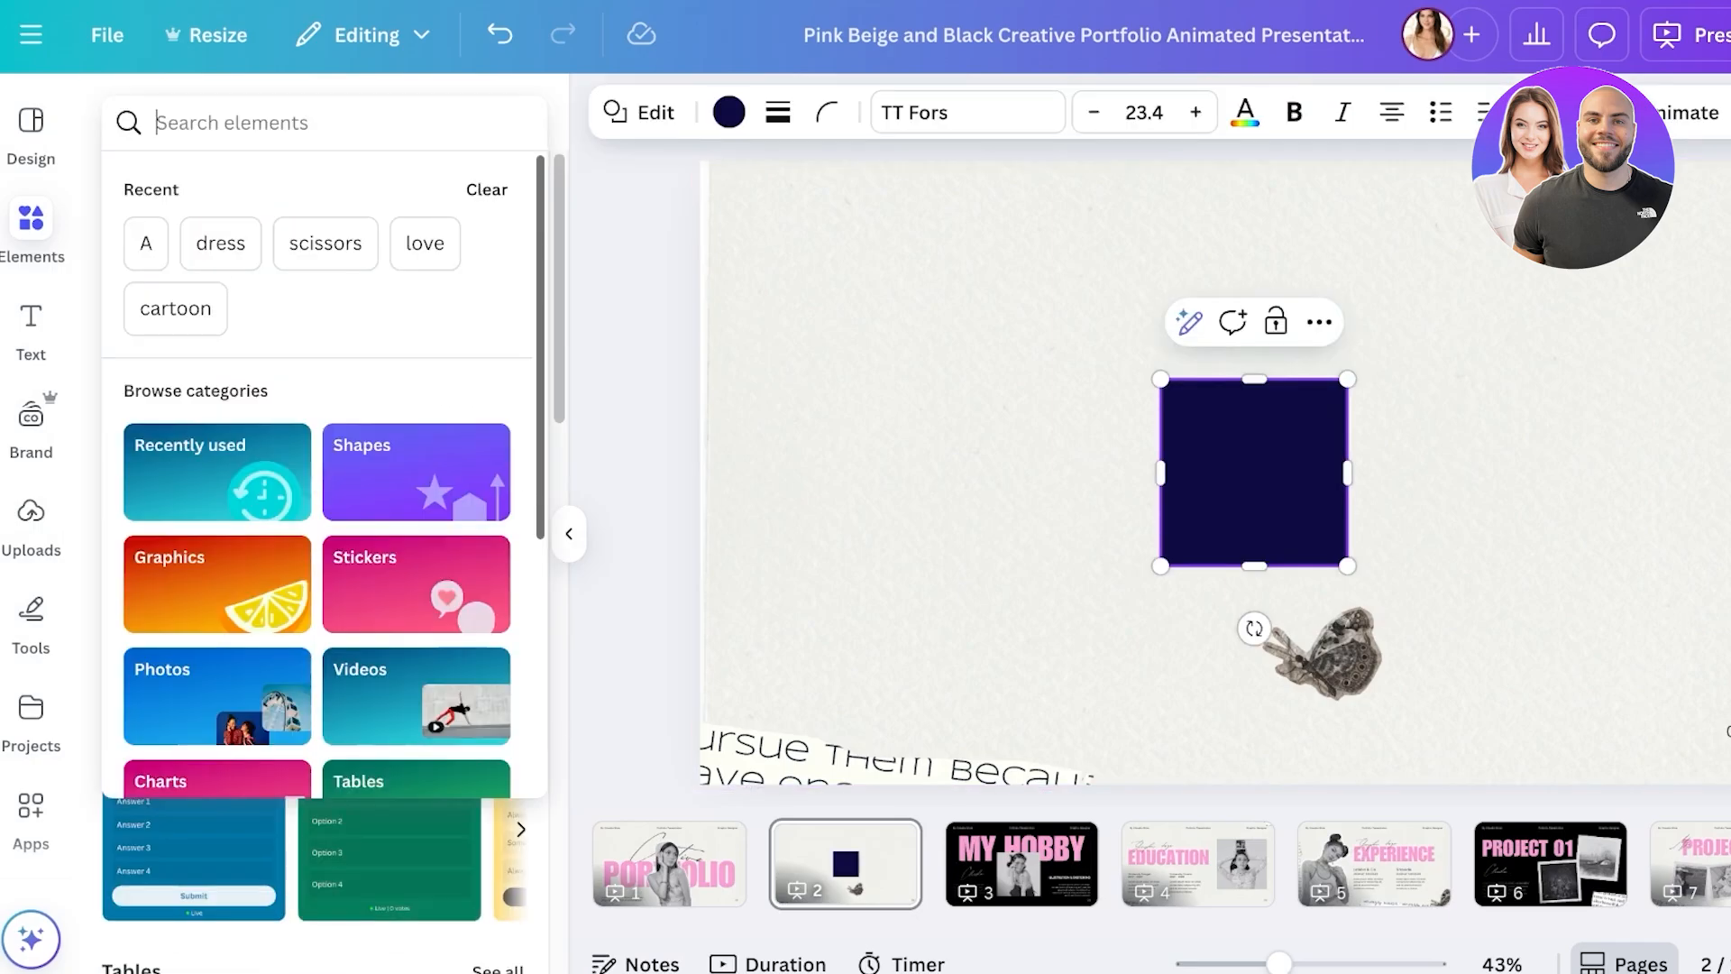
- Add a torn-paper graphic from a 'paper' search, shrink it top-left, and move the square onto it
type("paper")
key("Return")
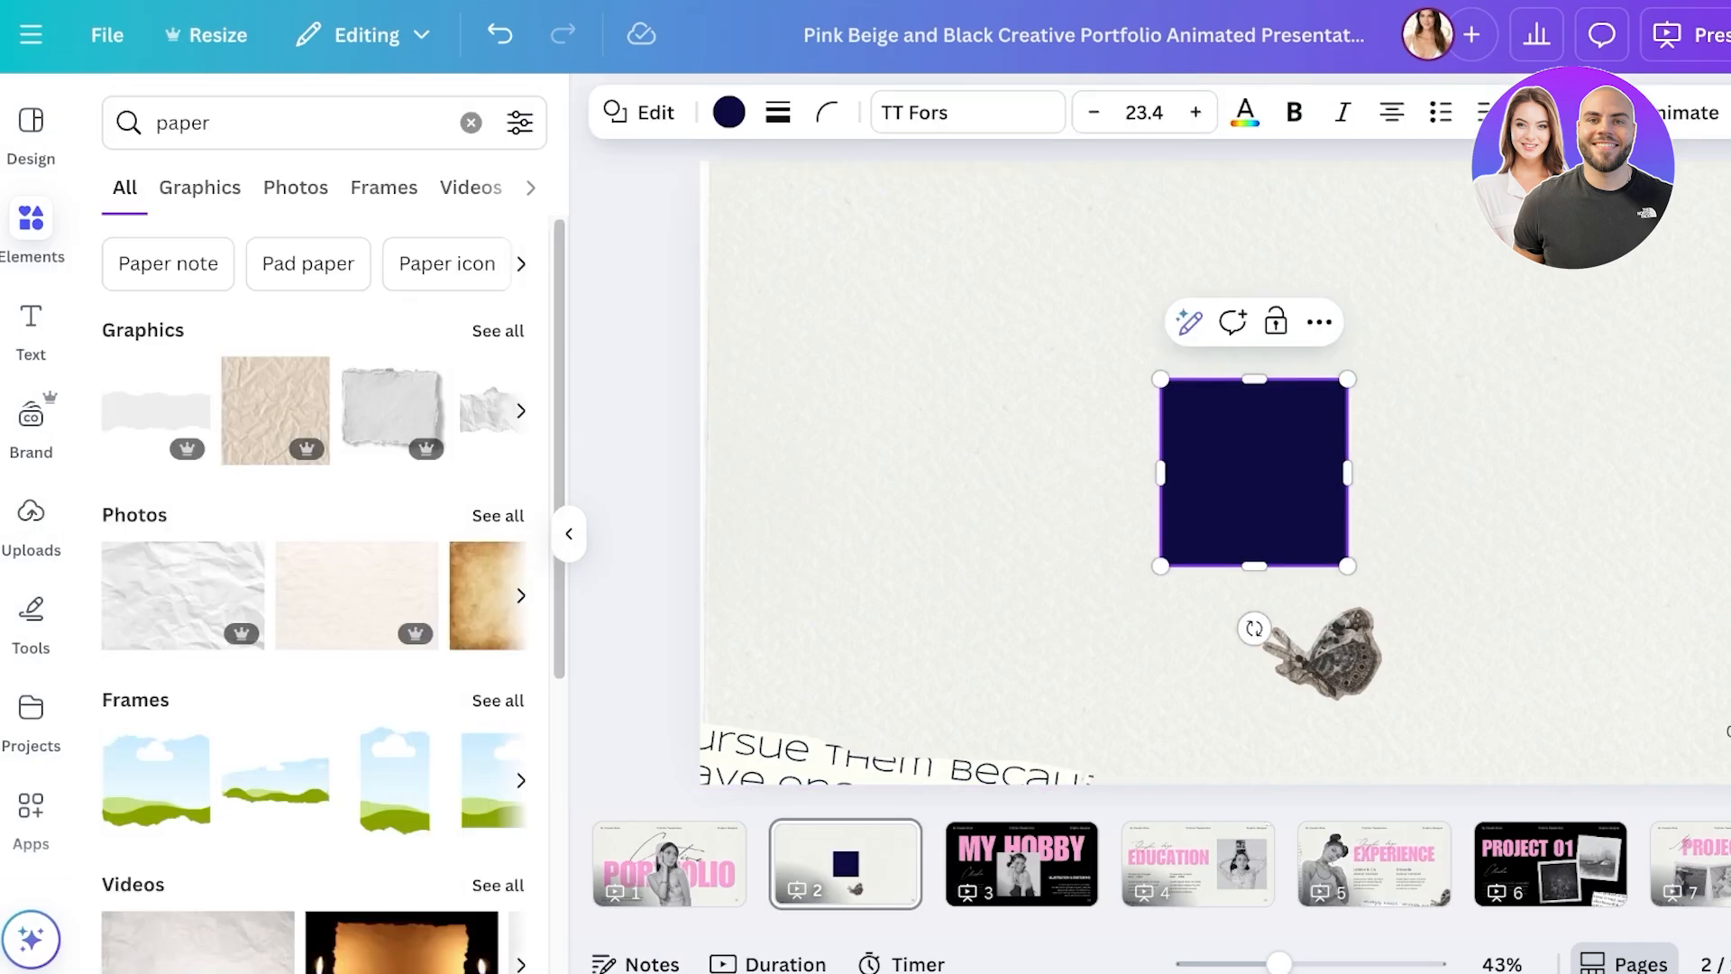
left_click(495, 329)
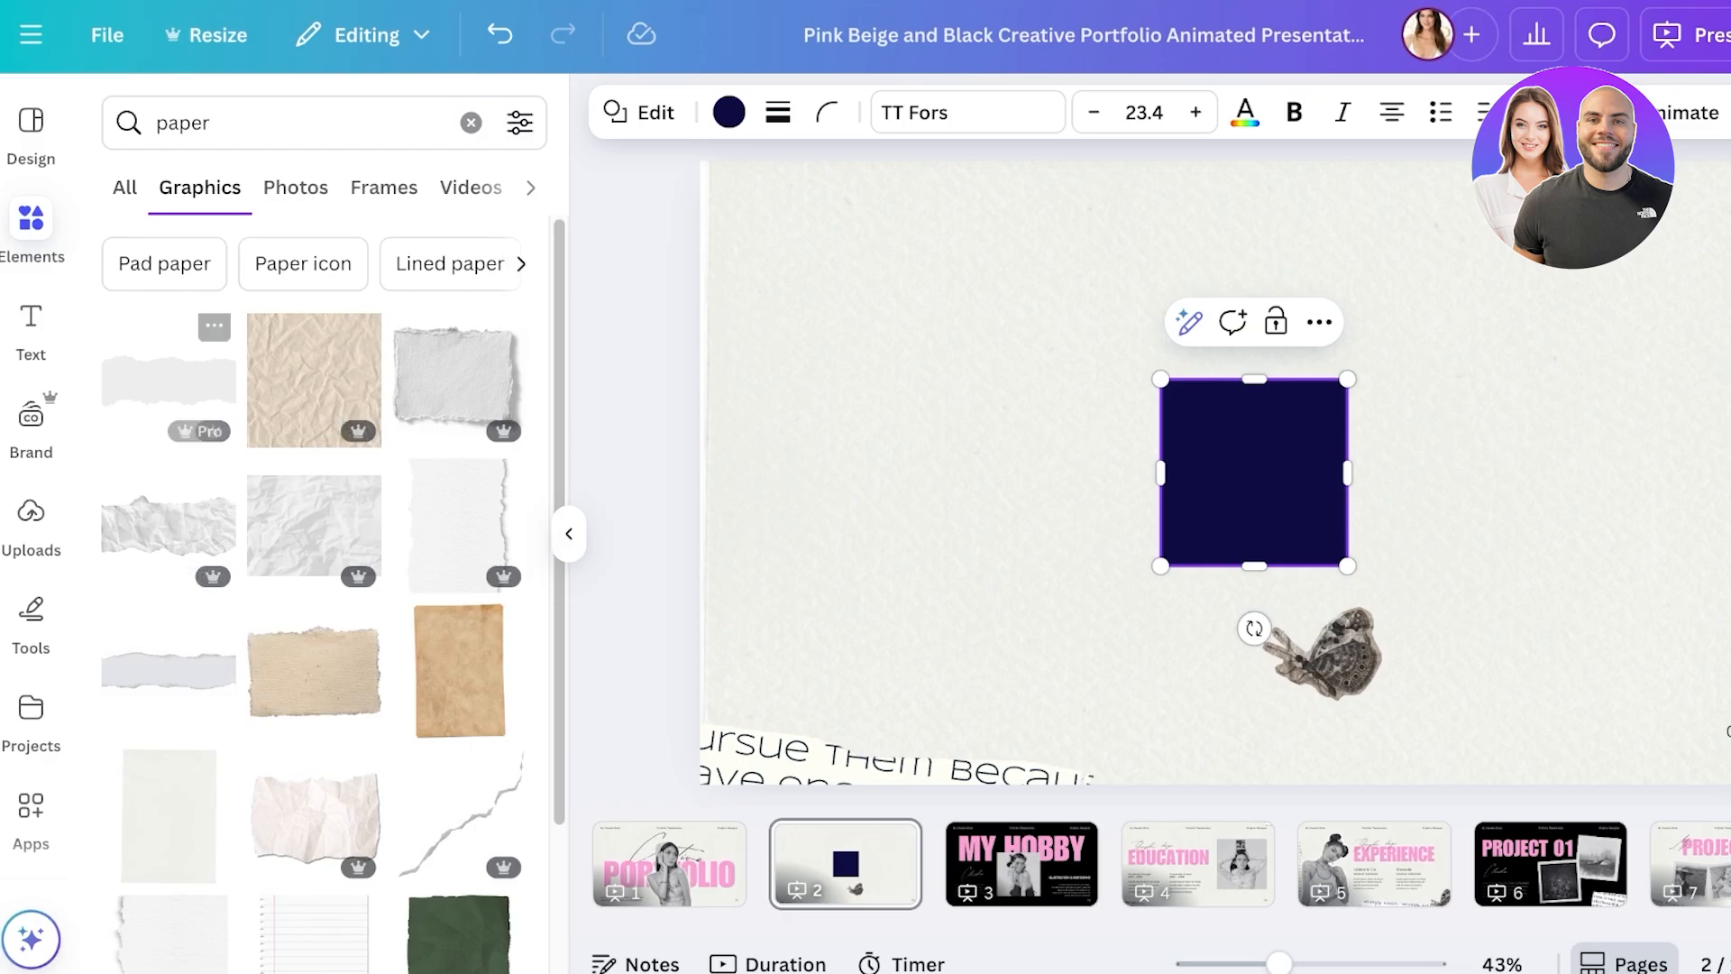
left_click(456, 379)
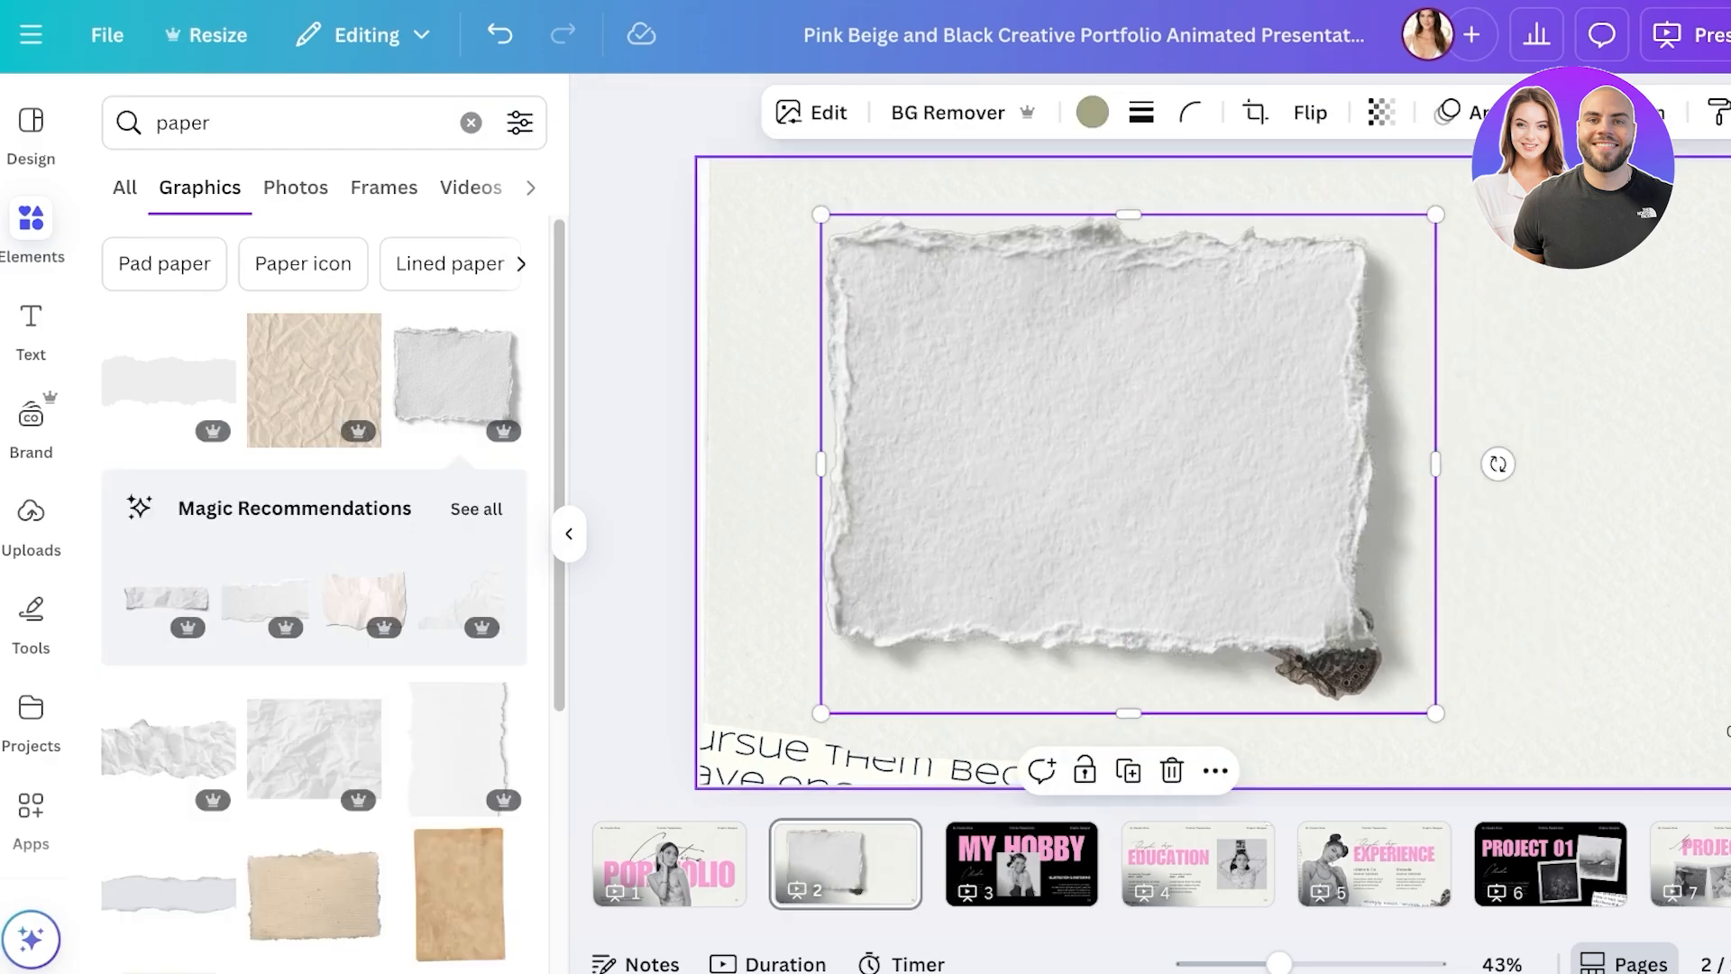
left_click_drag(1410, 659, 1081, 390)
left_click_drag(1253, 468, 940, 262)
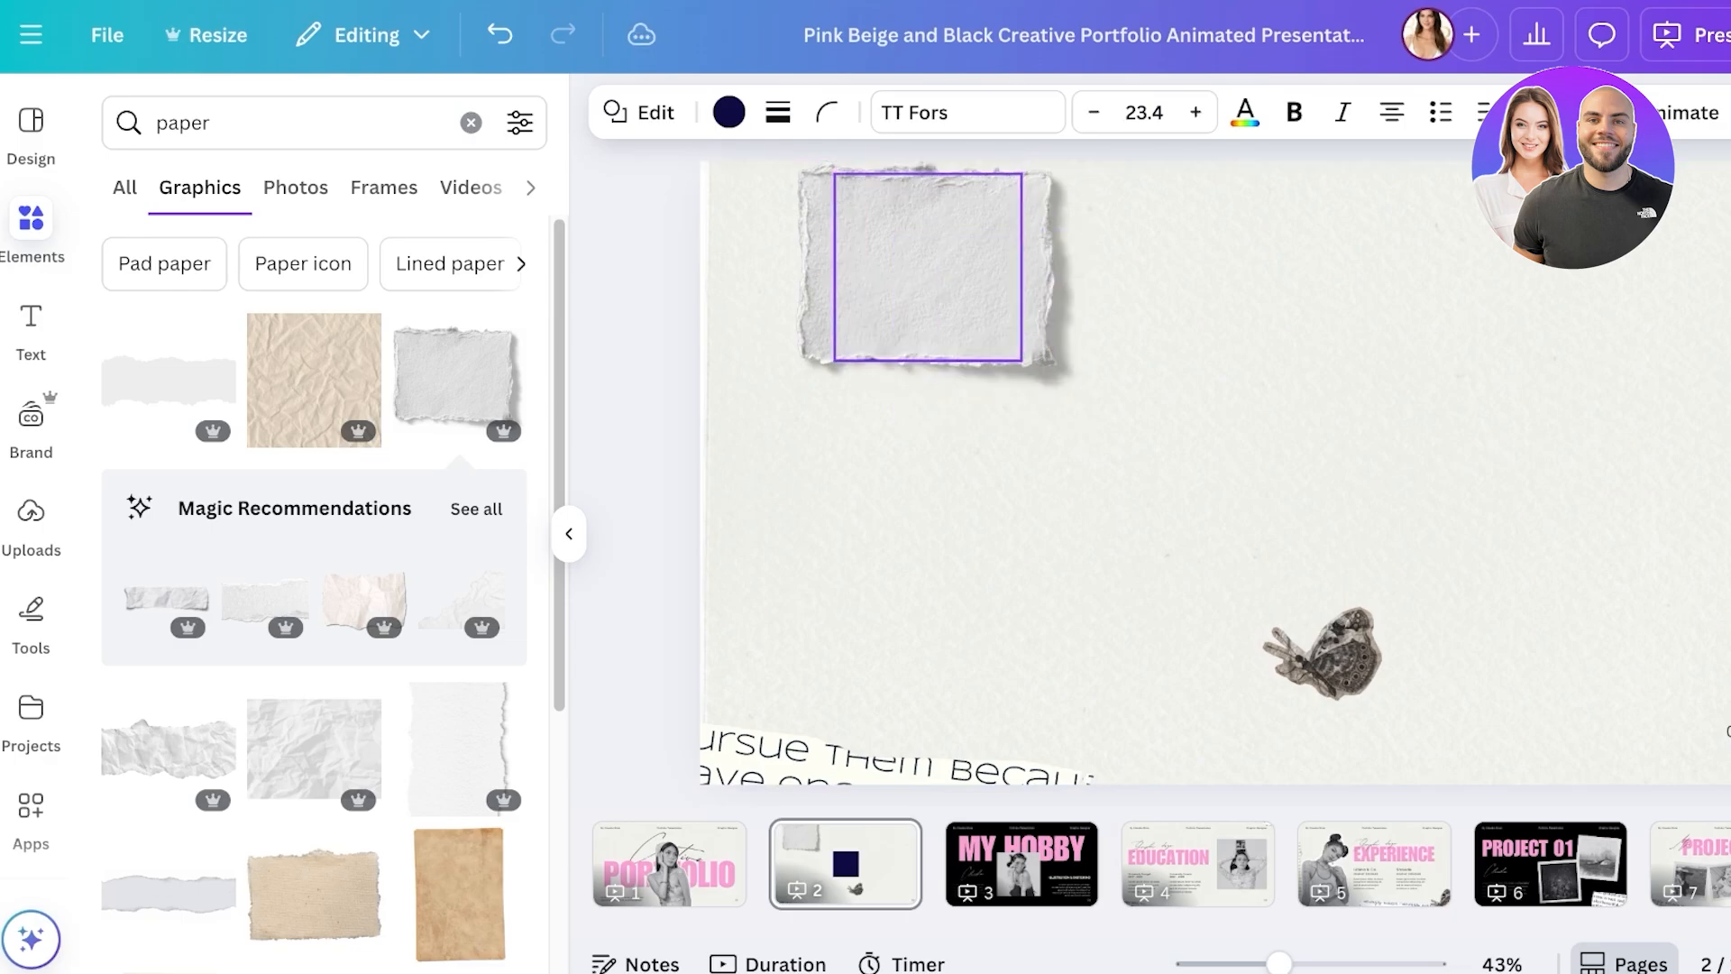
- Bring the square in front of the paper, reshape it into a smaller rectangle and colour it pink
right_click(892, 192)
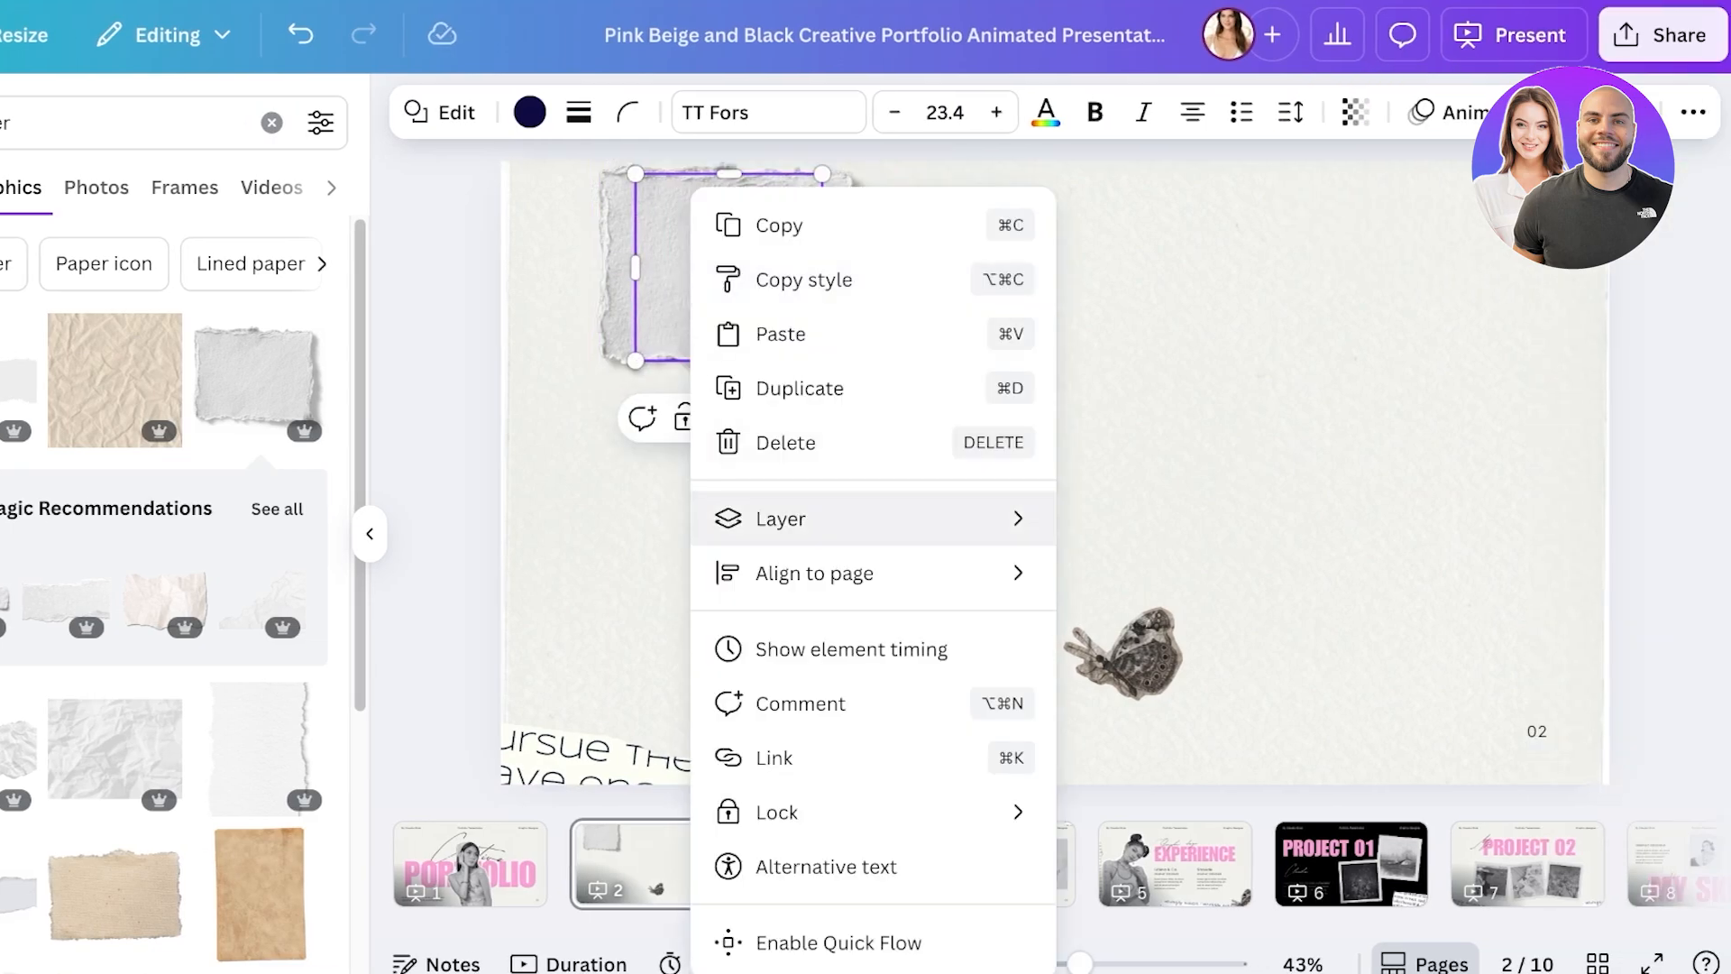
mouse_move(901, 518)
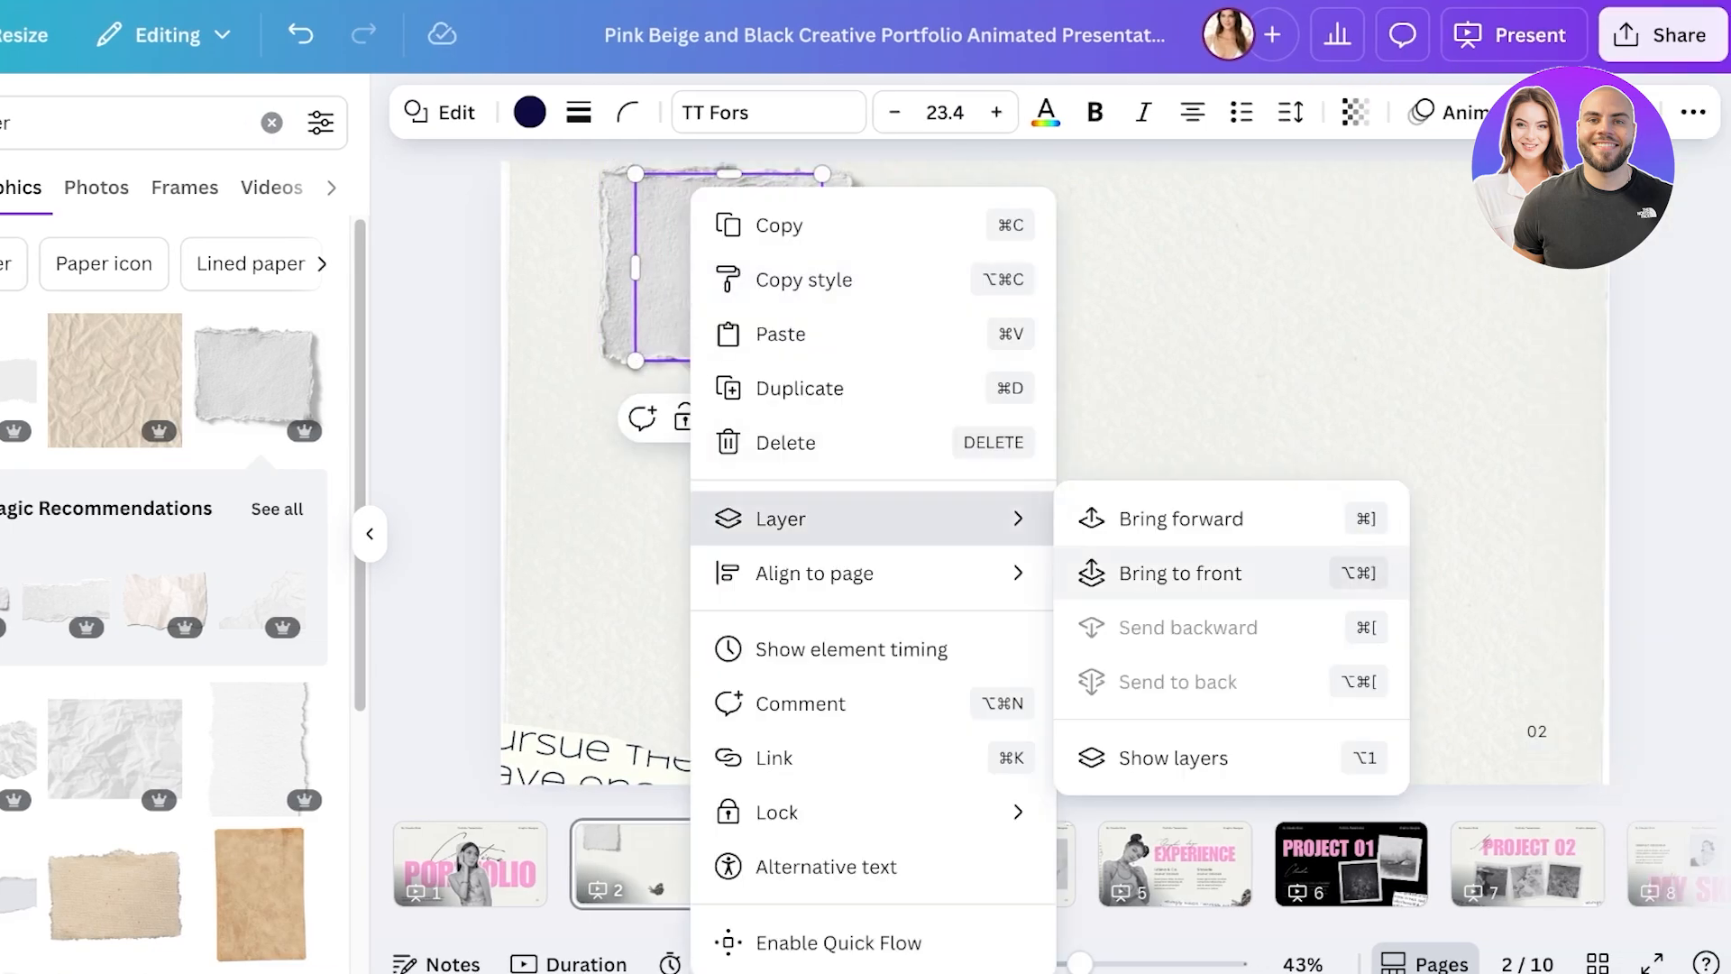
left_click(1151, 572)
left_click_drag(821, 360, 753, 290)
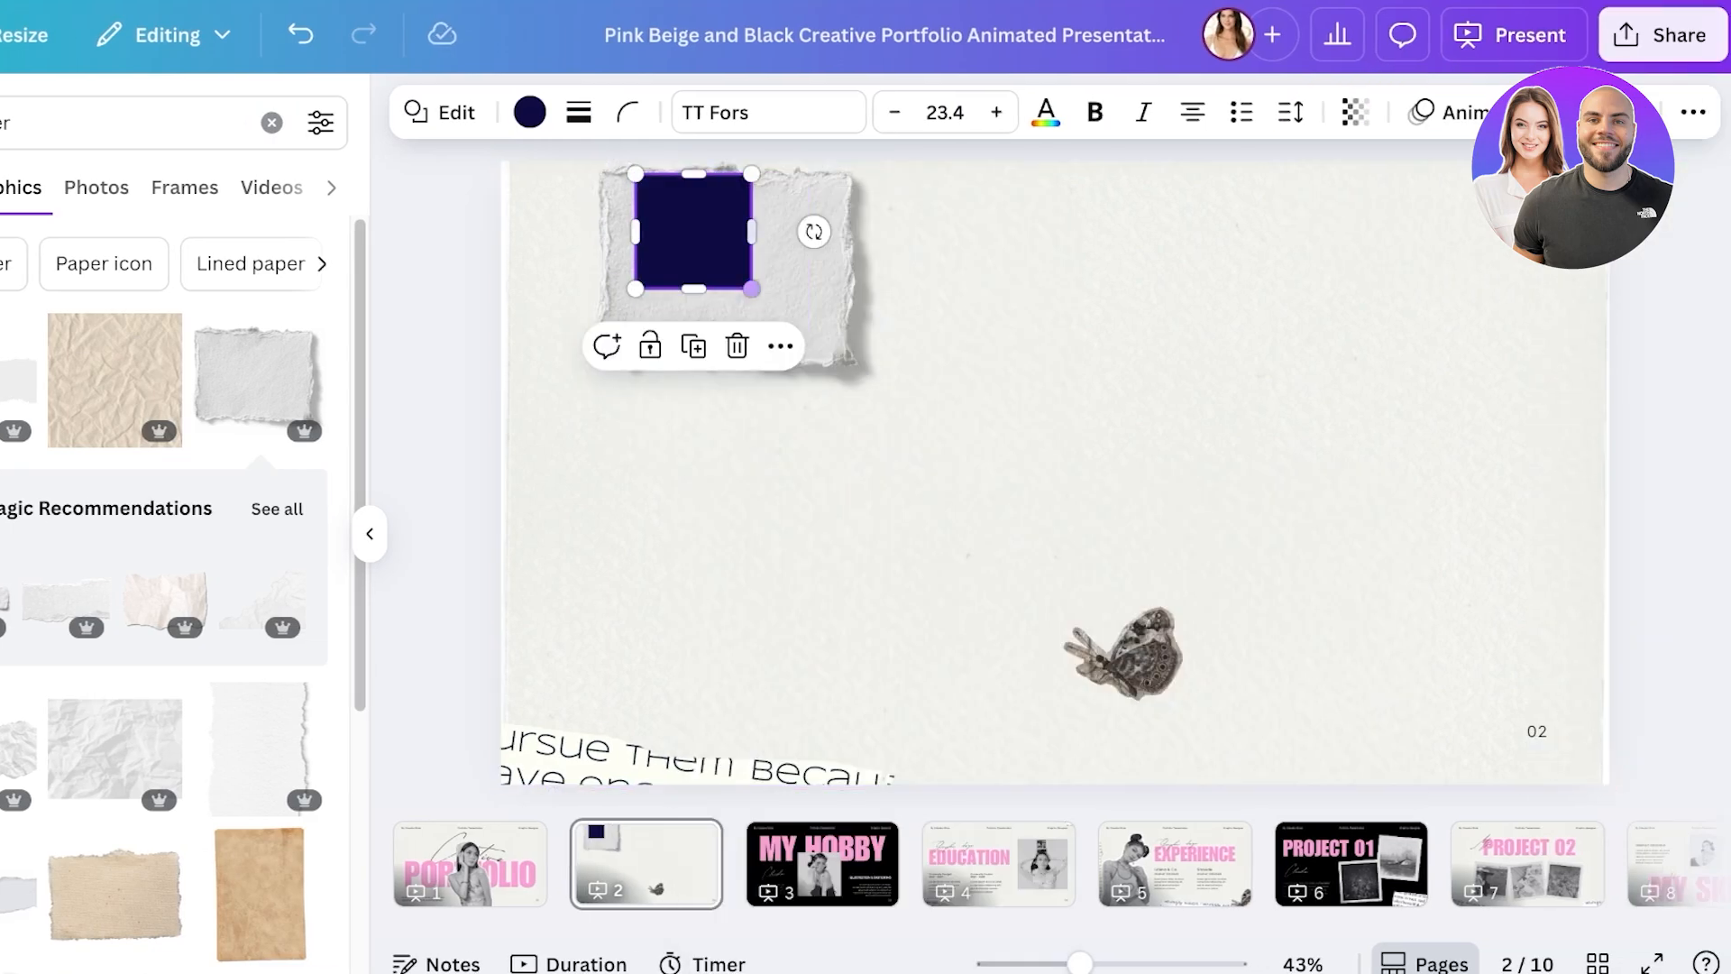
left_click_drag(694, 232, 693, 257)
mouse_move(752, 257)
left_mouse_down()
mouse_move(823, 257)
mouse_move(725, 259)
left_mouse_up()
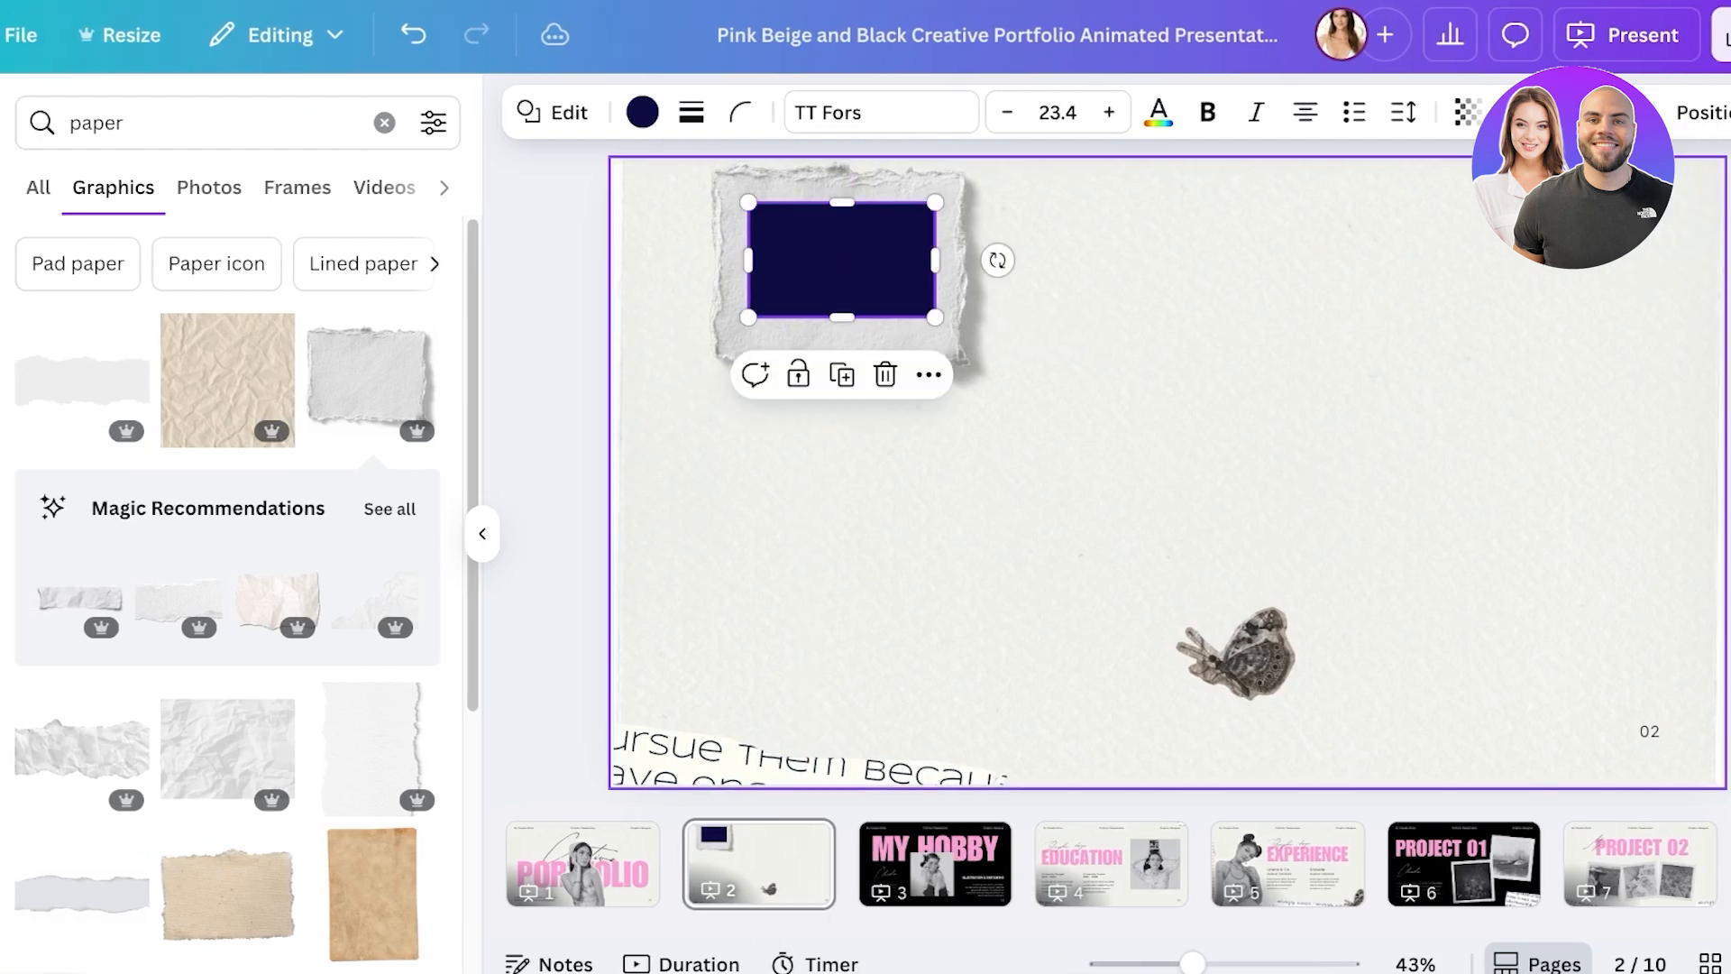
left_click(1045, 112)
left_click(408, 389)
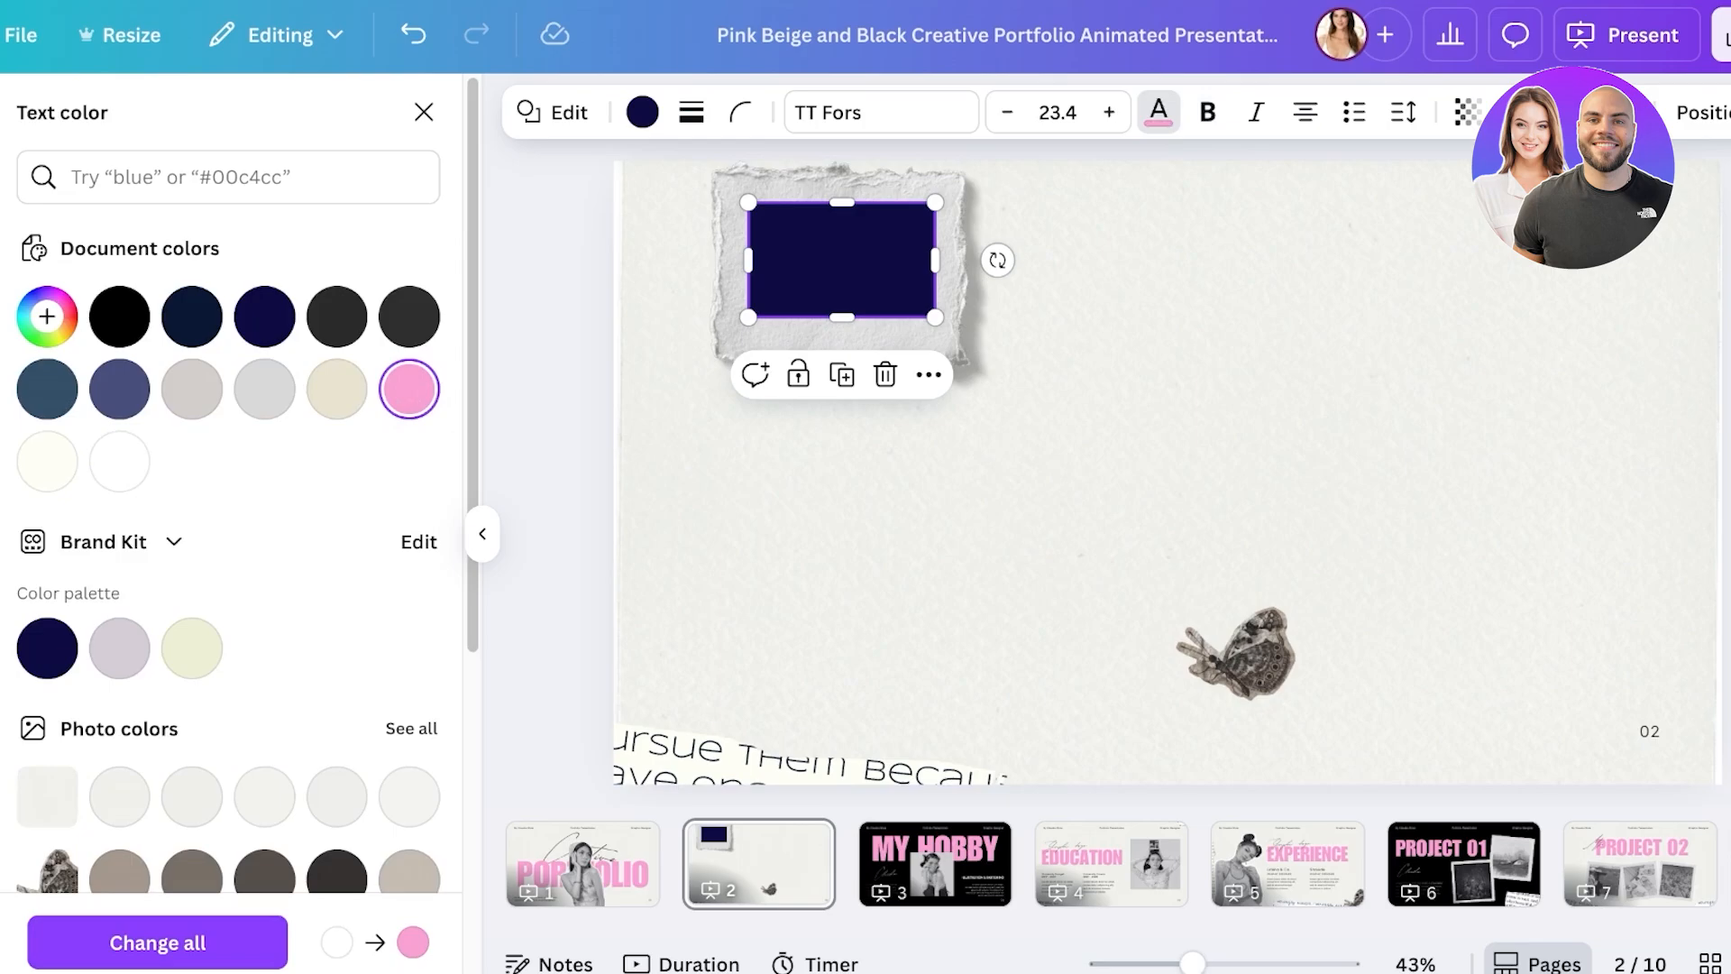
- Select the paper and pink rectangle together and group them
scroll(231, 540, "down", 3)
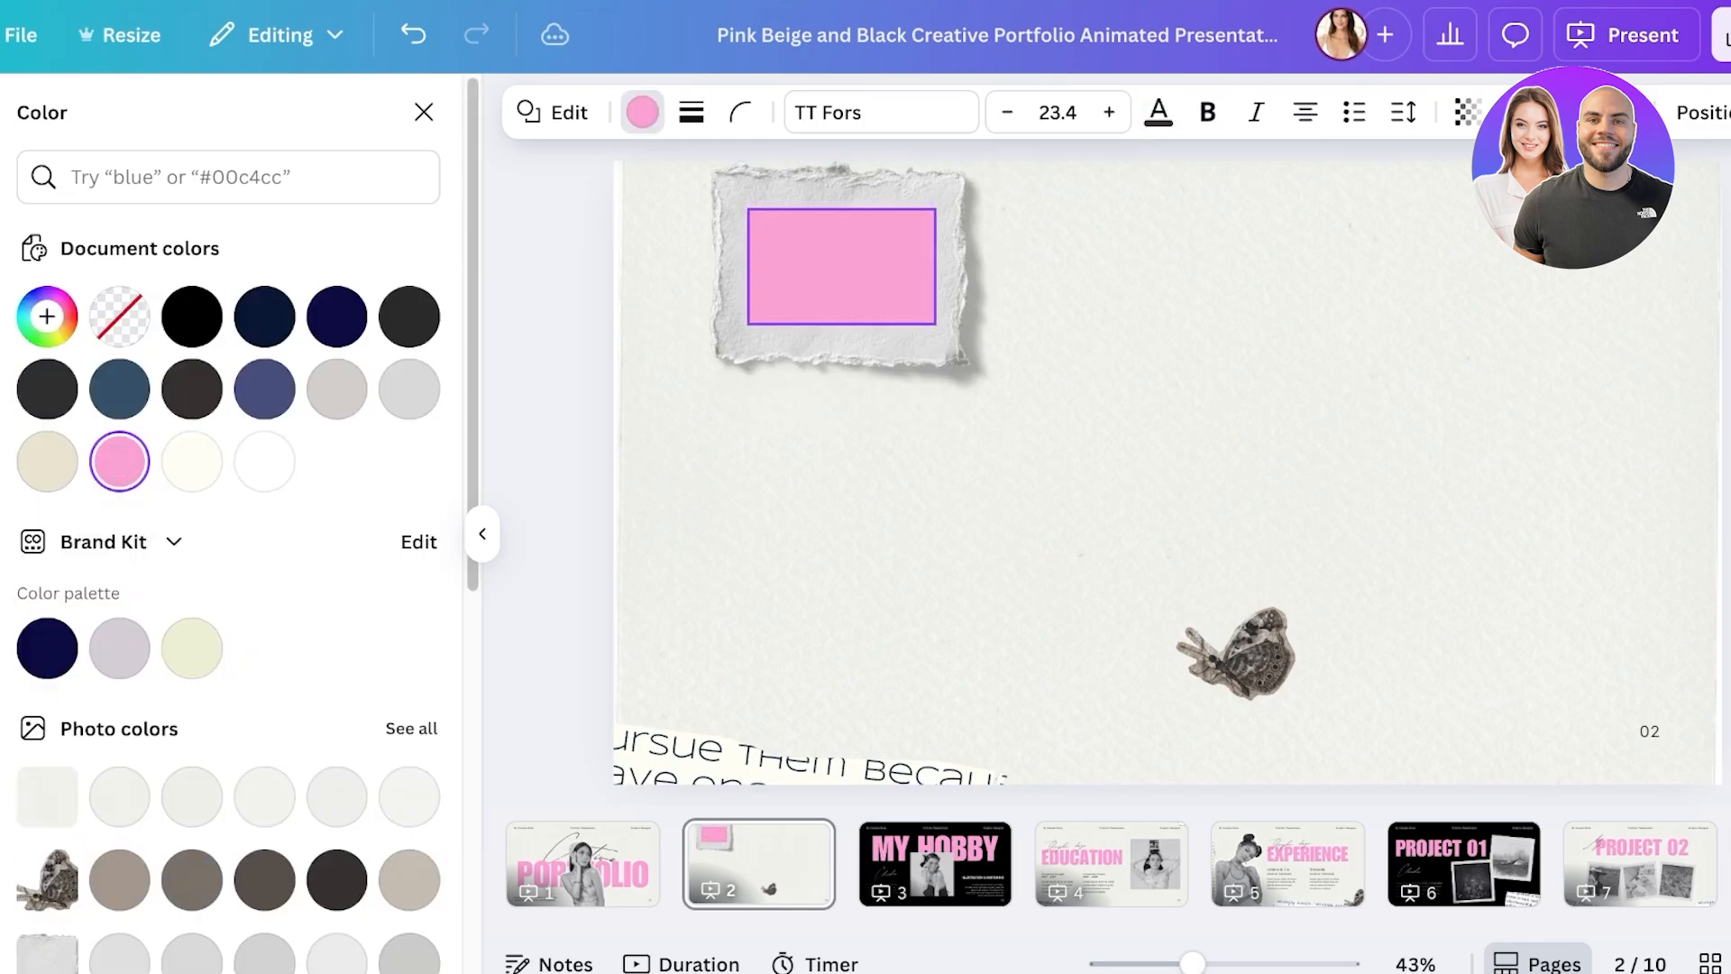
left_click_drag(1151, 398, 797, 317)
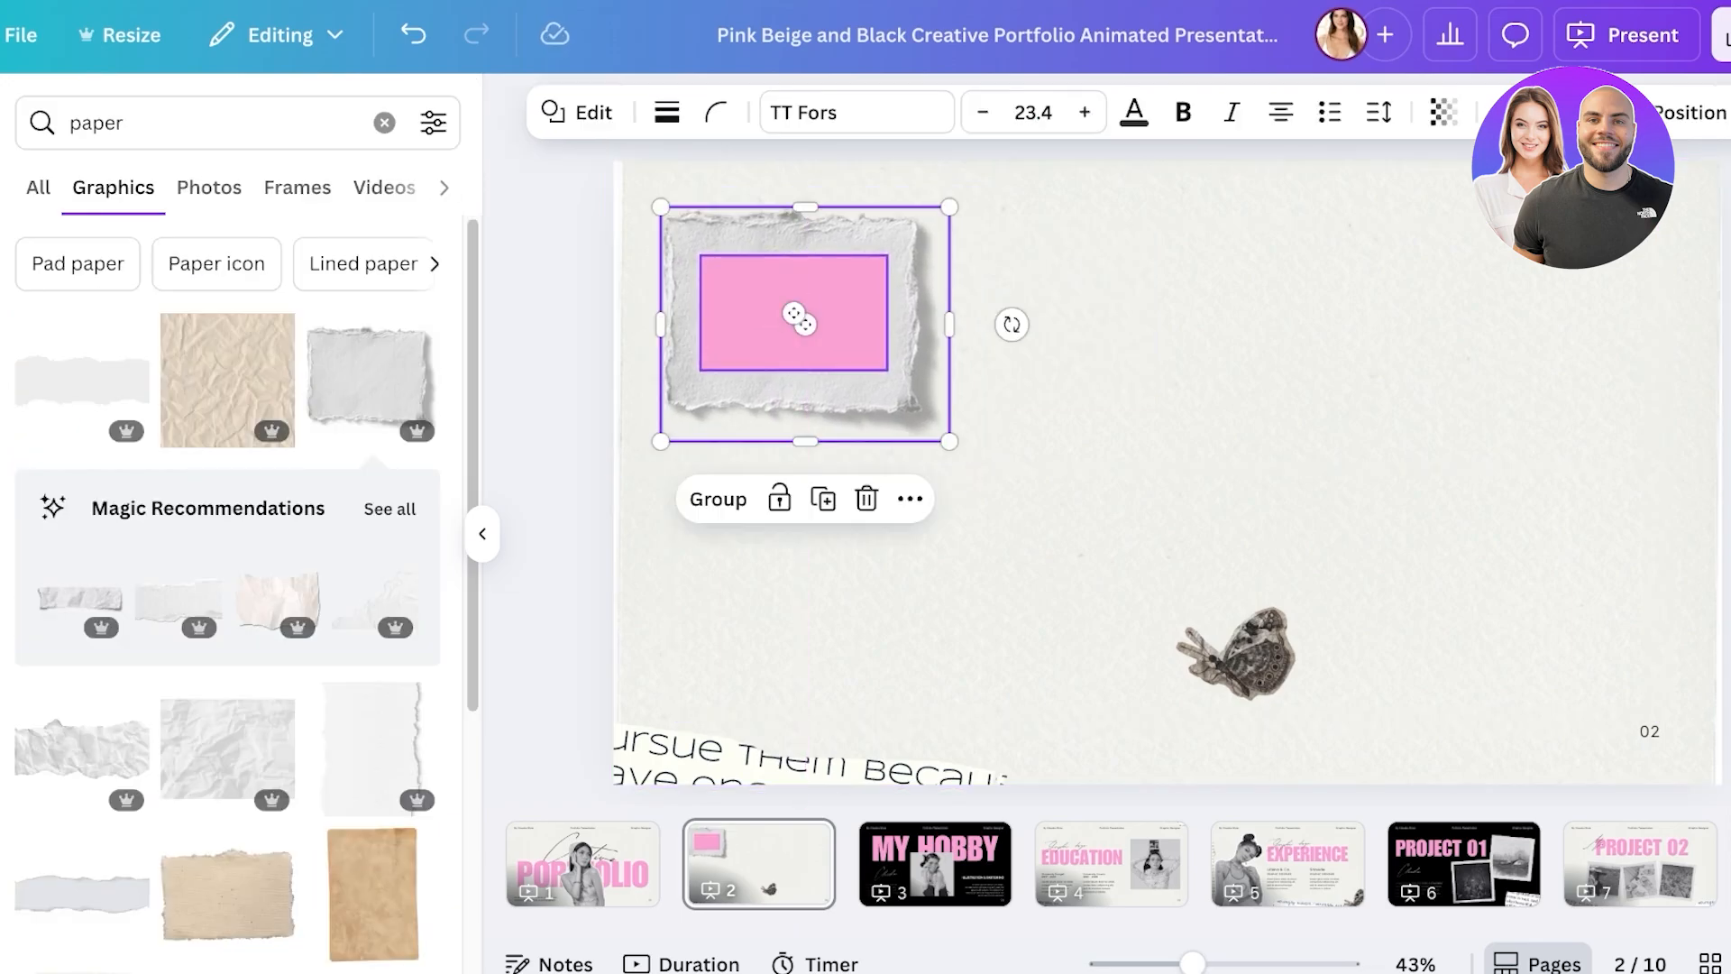
left_click(718, 499)
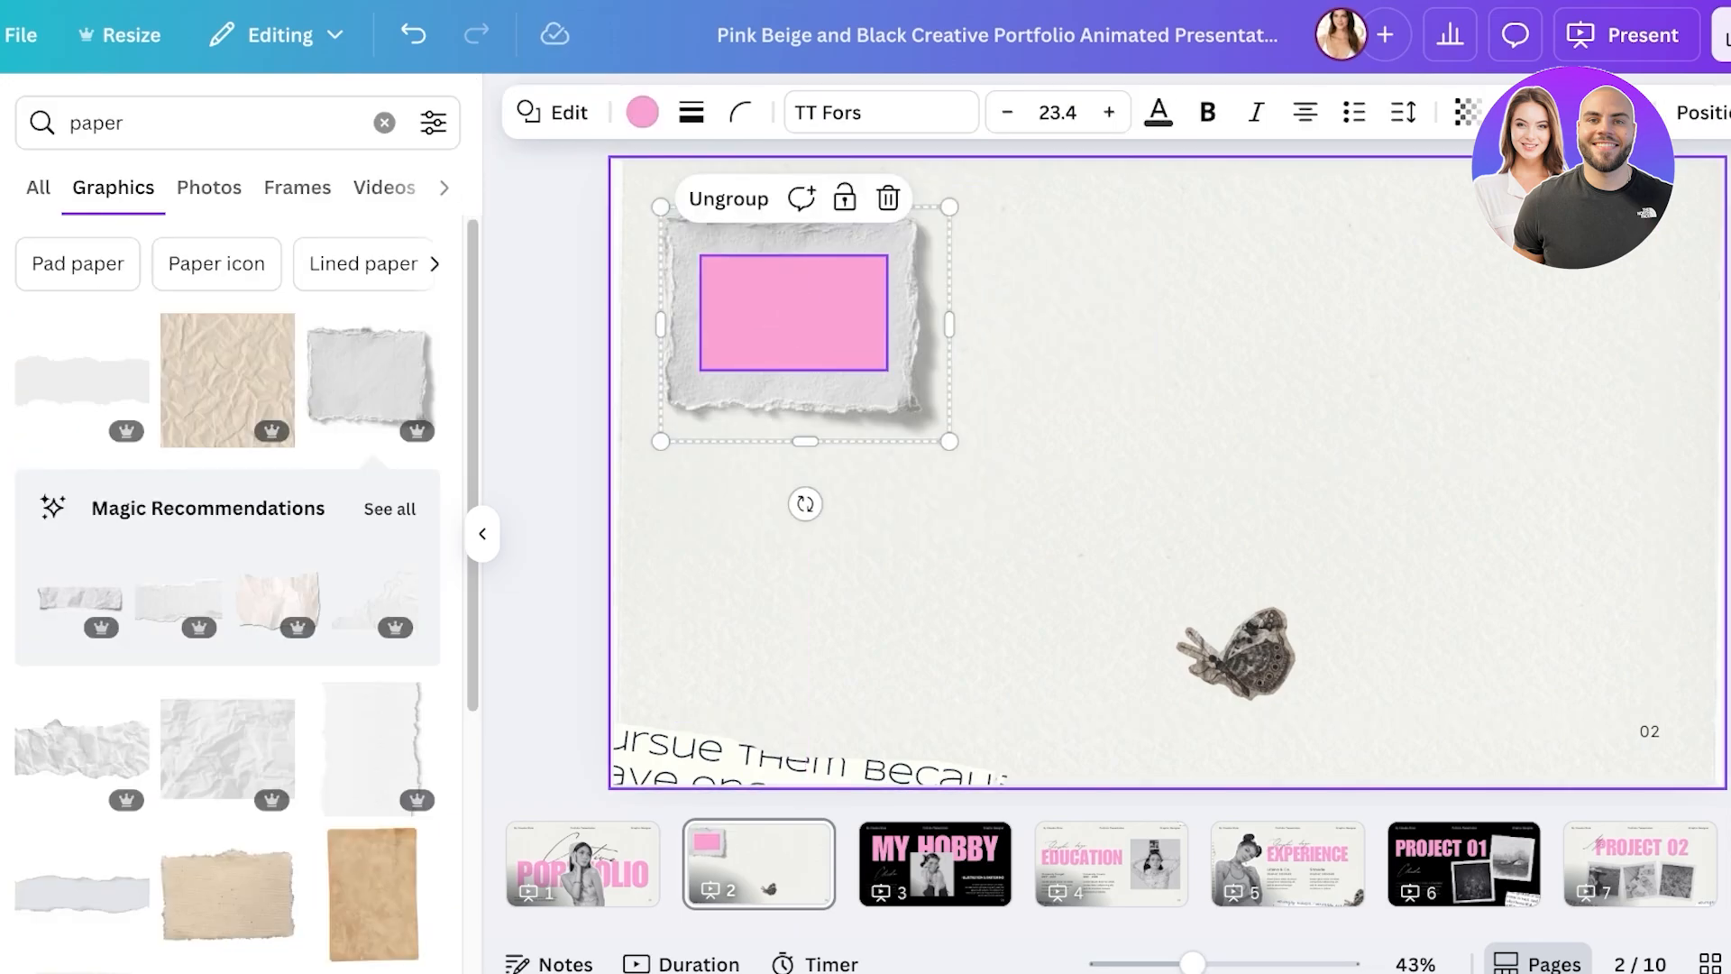
- Duplicate the paper-and-rectangle group into a row of four frames along the top
key("ctrl+d")
left_click_drag(814, 333, 1095, 340)
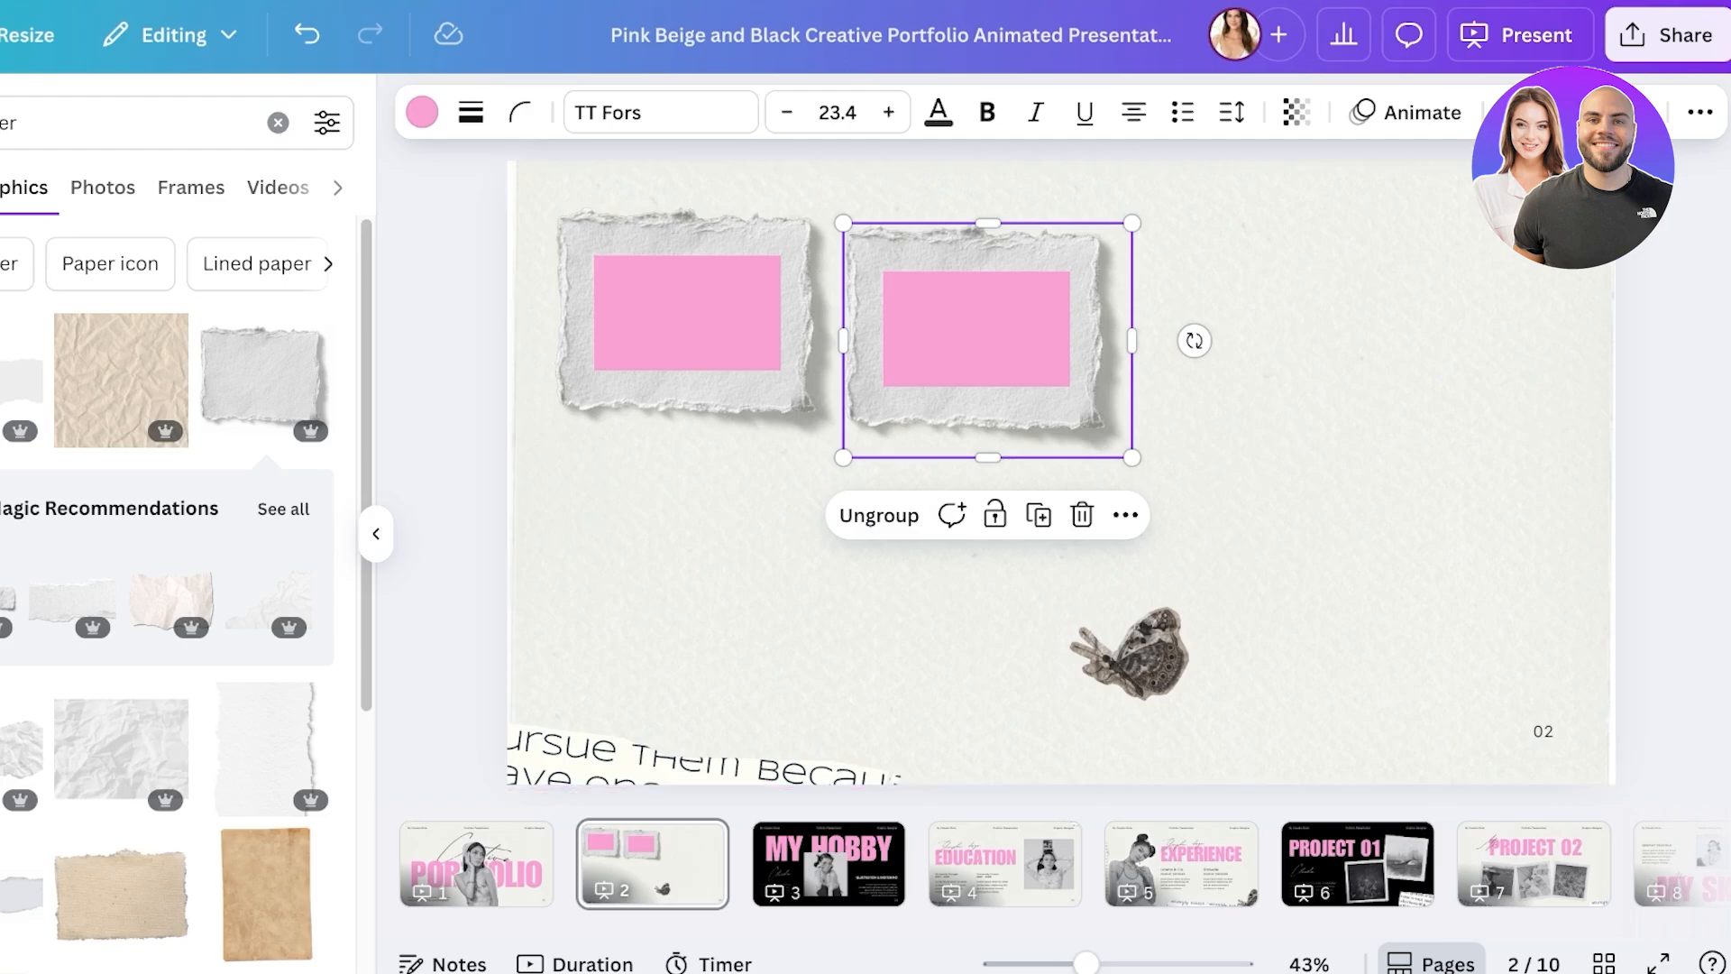
left_click_drag(976, 328, 1195, 313, "alt")
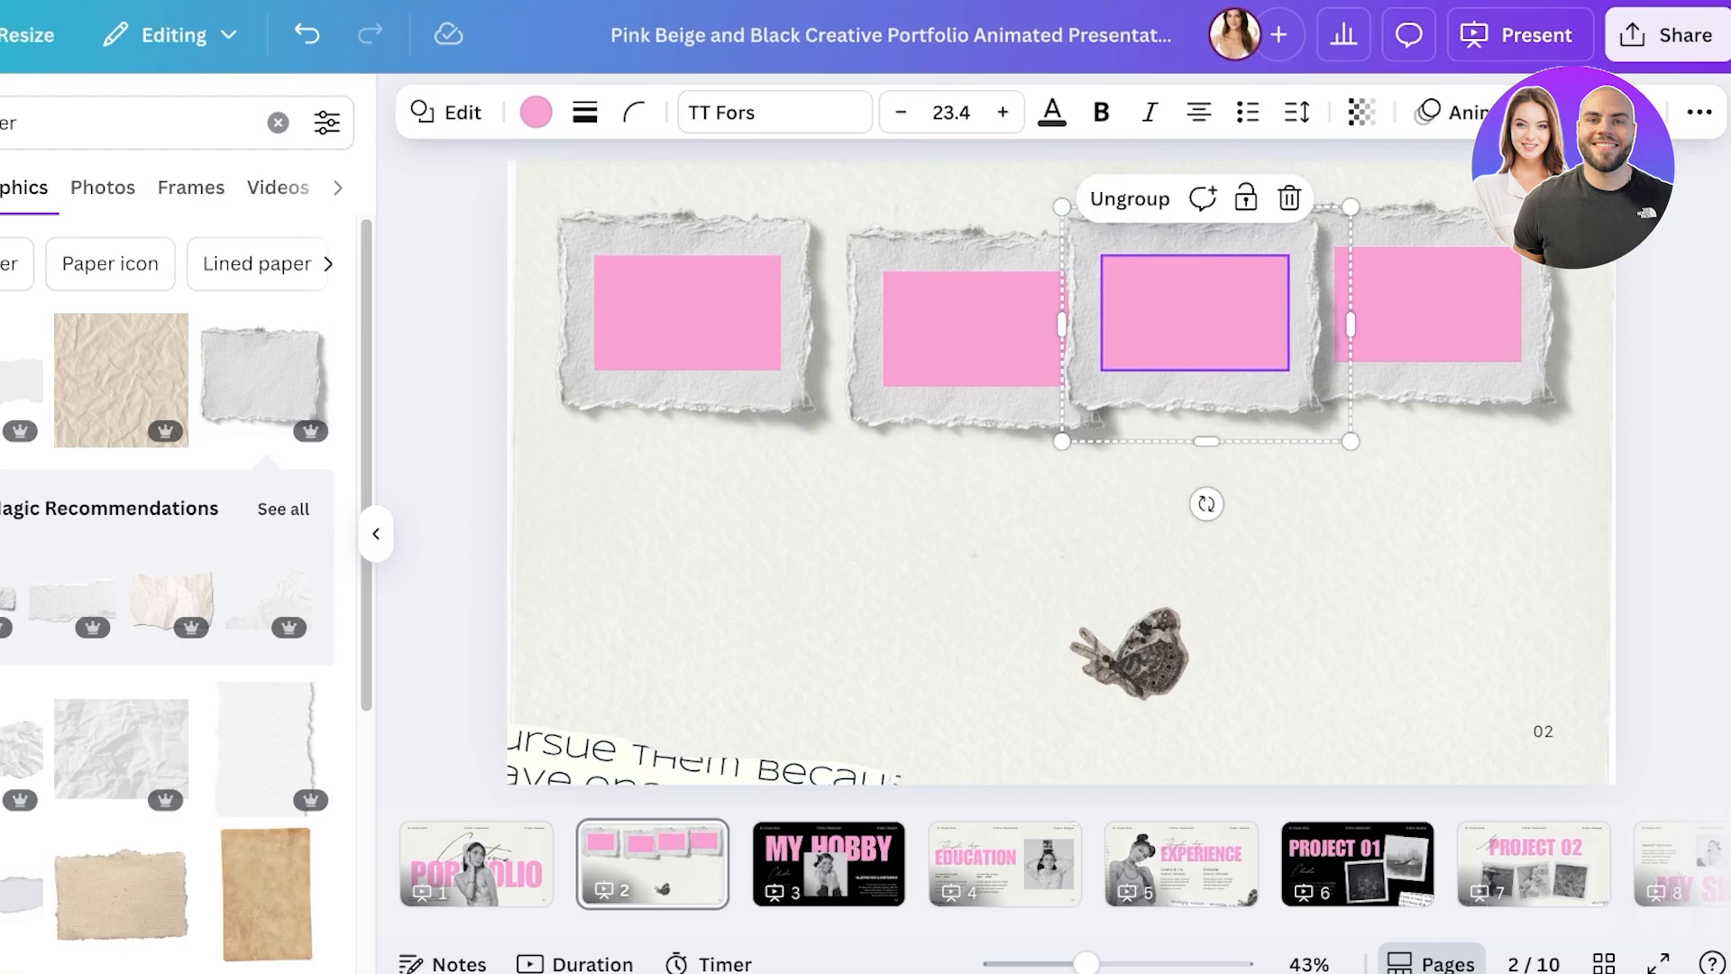
- Shrink the four frames to fit across the slide and nudge the third and fourth frames right
left_click_drag(1658, 220, 369, 338)
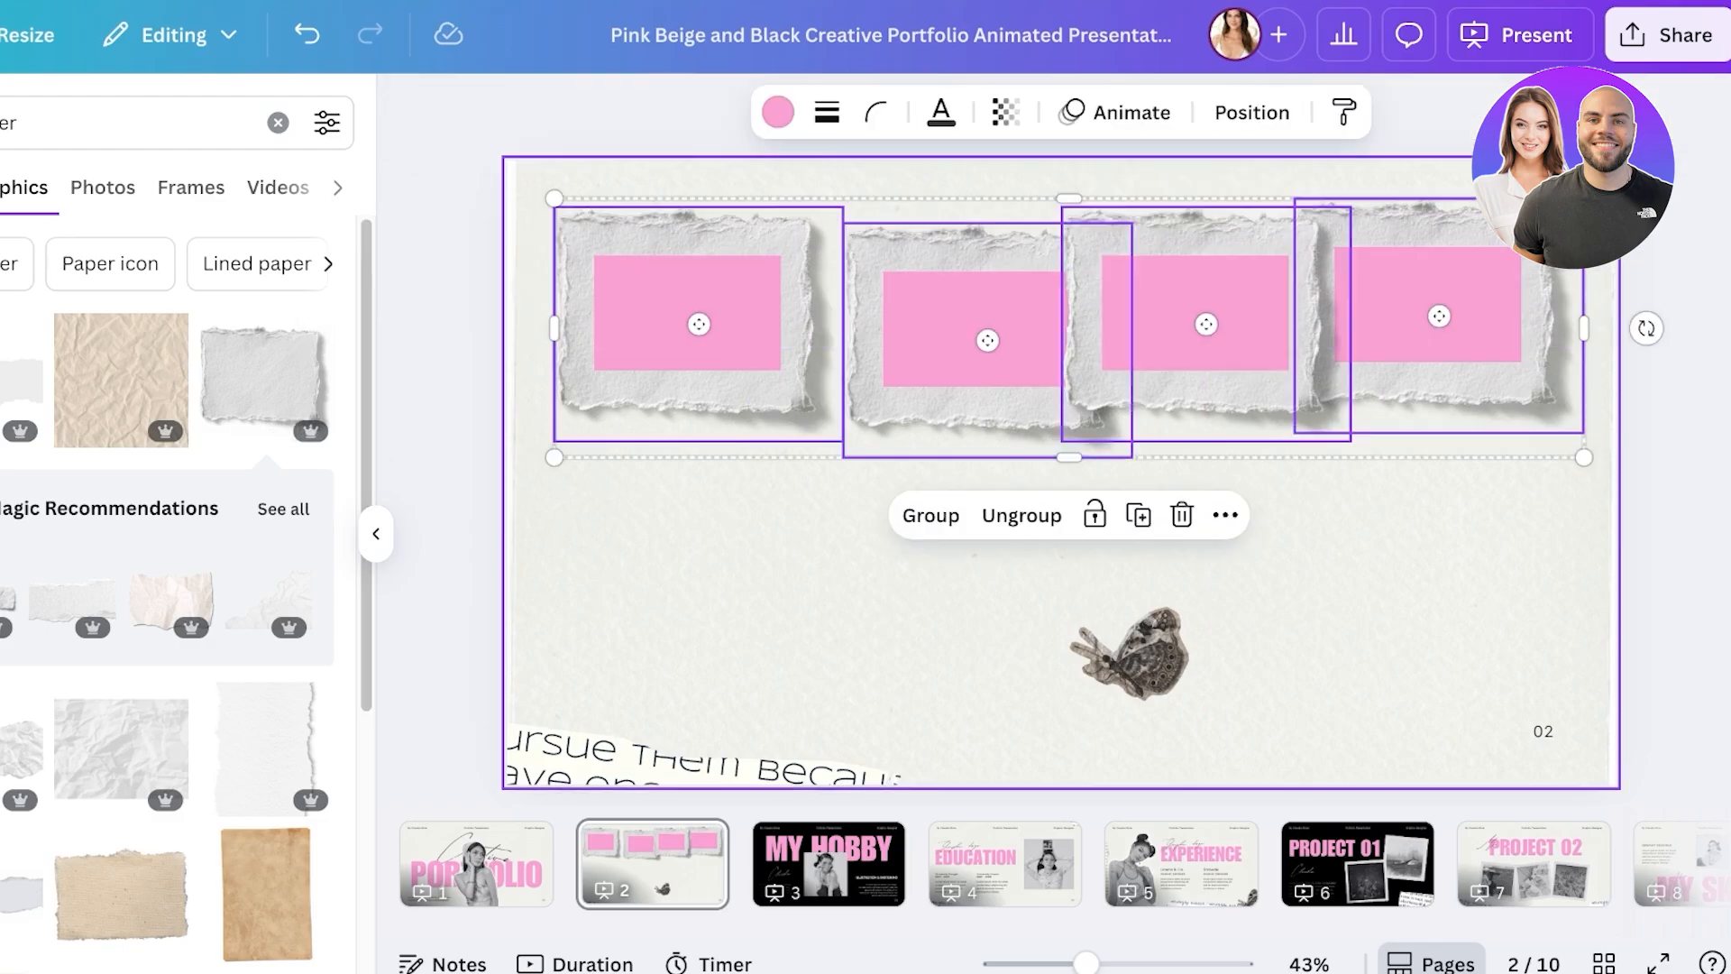
left_click_drag(1584, 457, 1468, 429)
left_click(1458, 487)
left_click_drag(1328, 298, 1427, 300)
left_click_drag(1133, 304, 1197, 305)
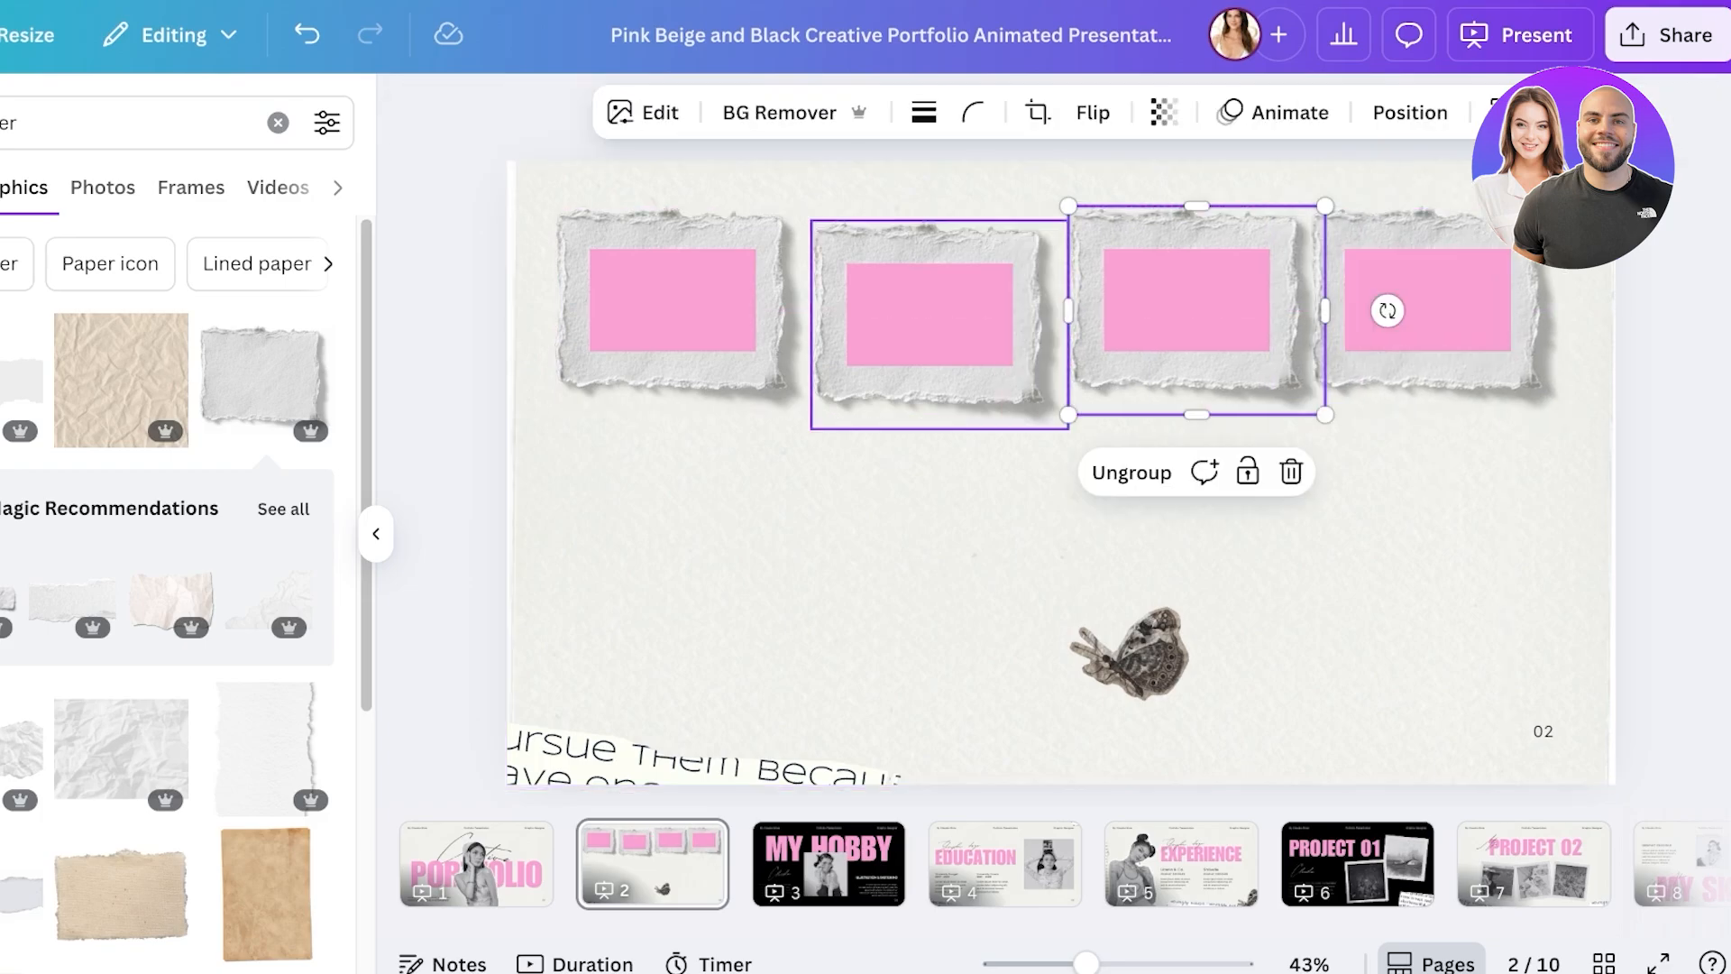
left_click_drag(1726, 522, 631, 324)
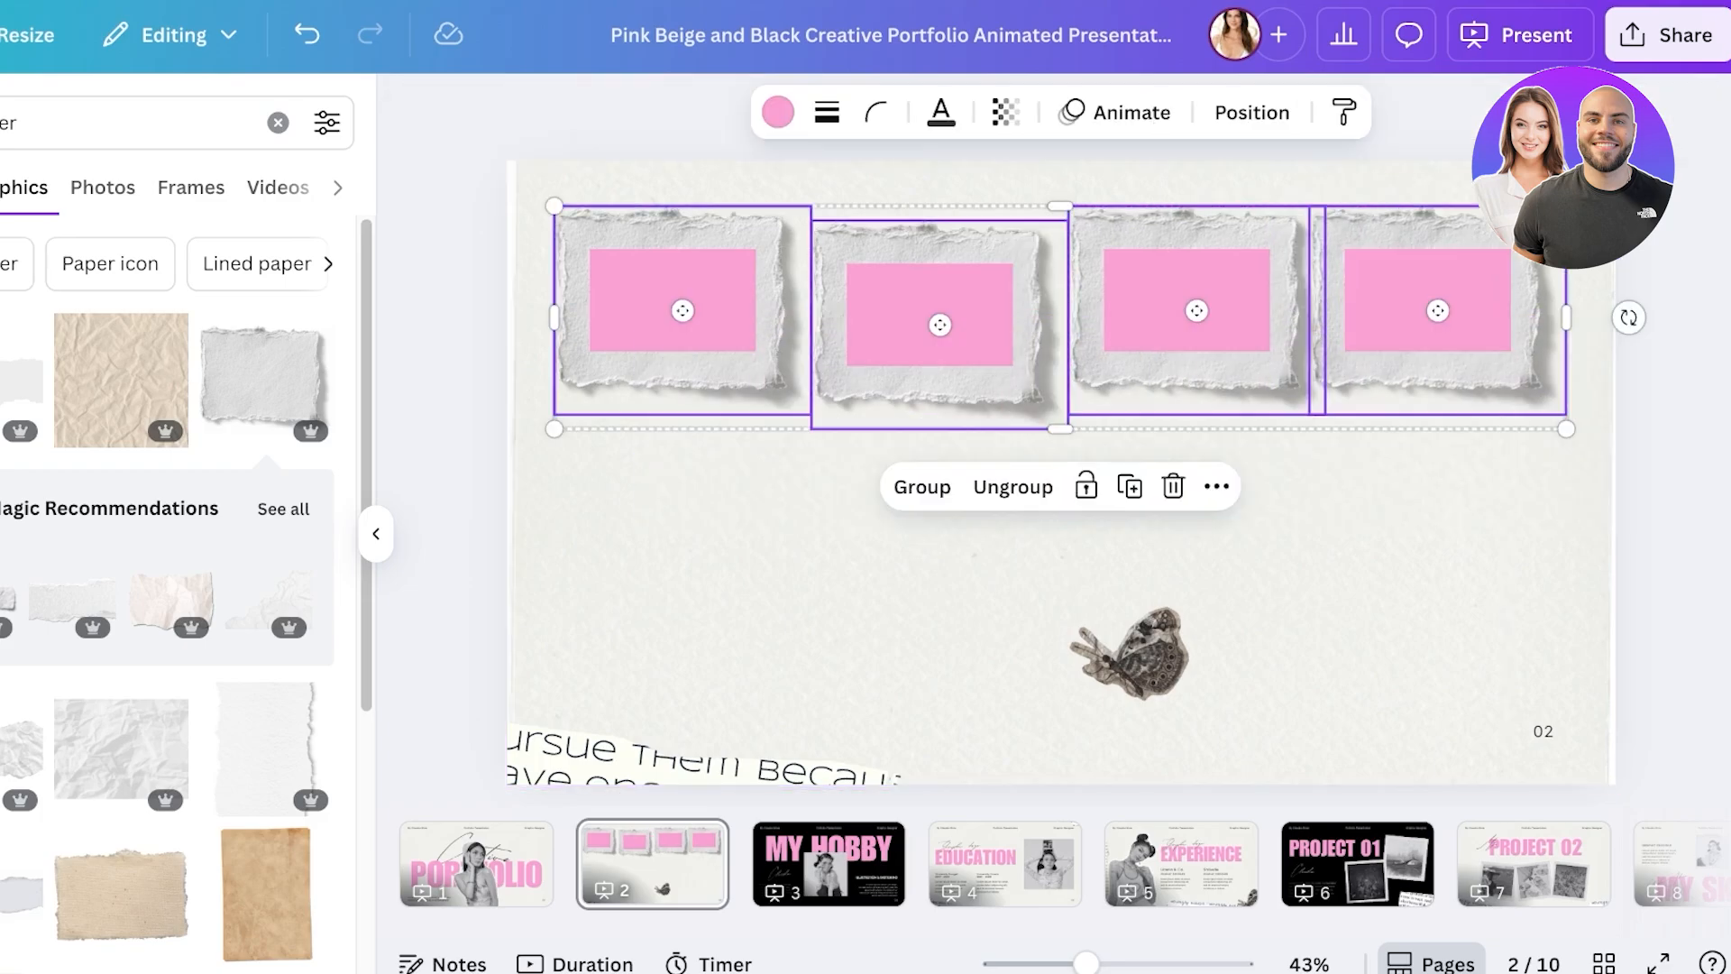
key("Delete")
key("ctrl+z")
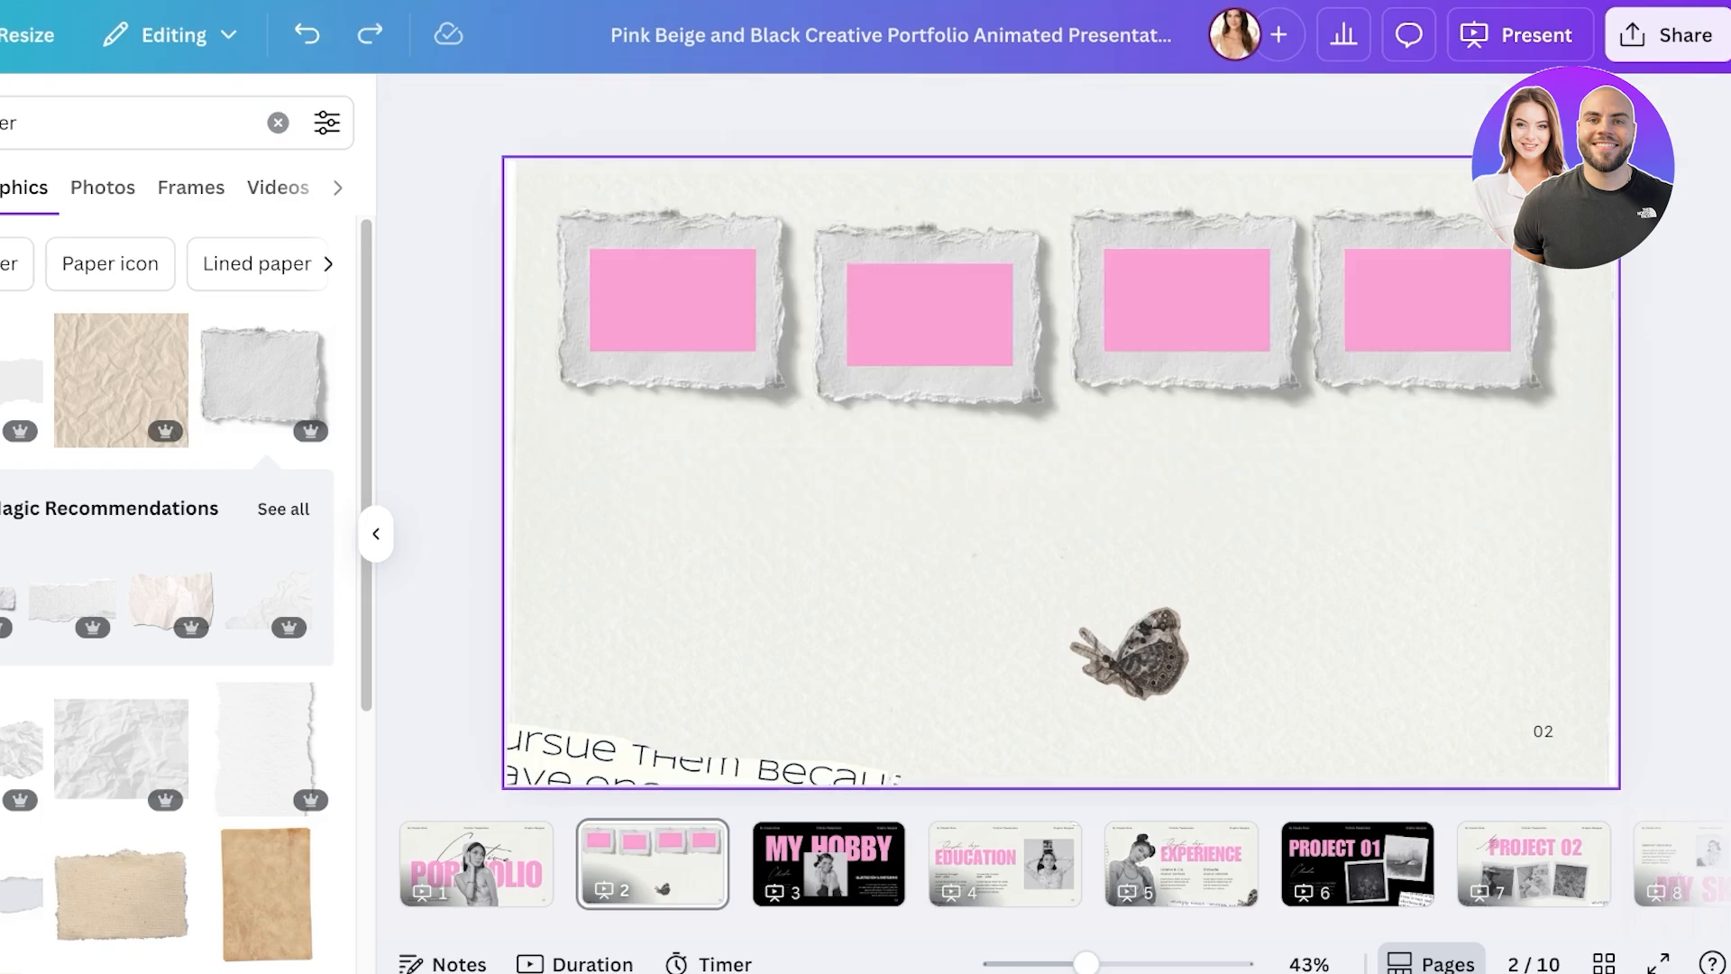
- Space the four frames evenly and move the butterfly to the bottom-right corner
left_click(1216, 486)
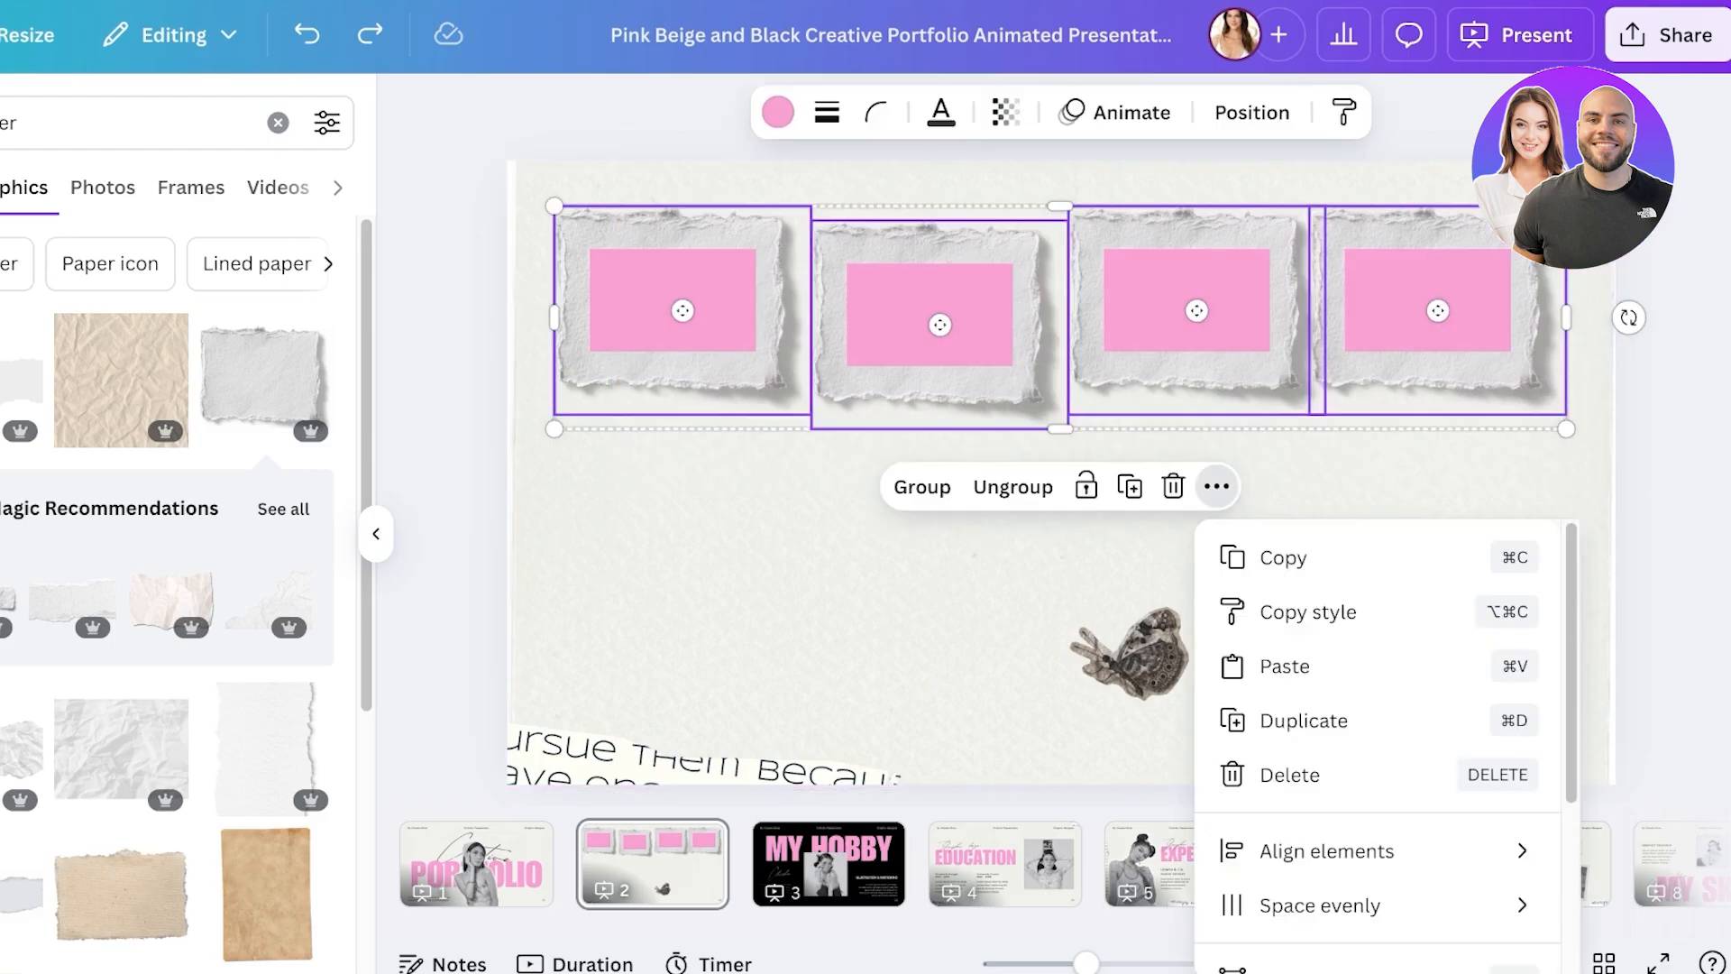
mouse_move(1318, 904)
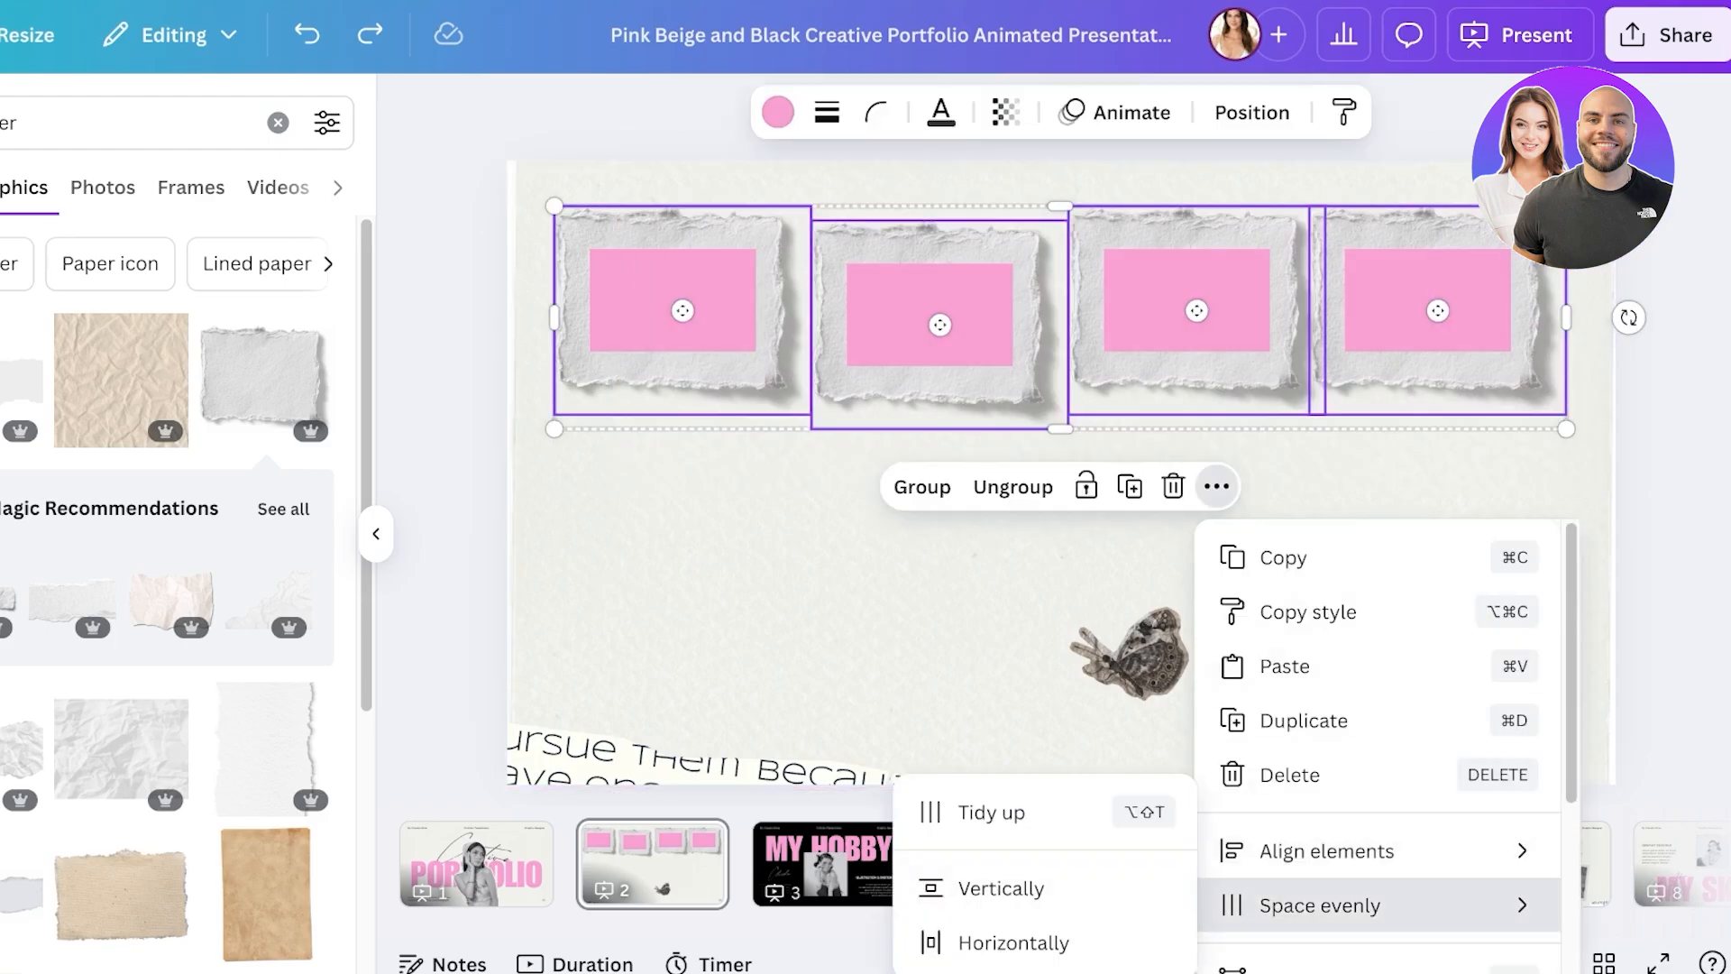
left_click(992, 812)
left_click(1352, 541)
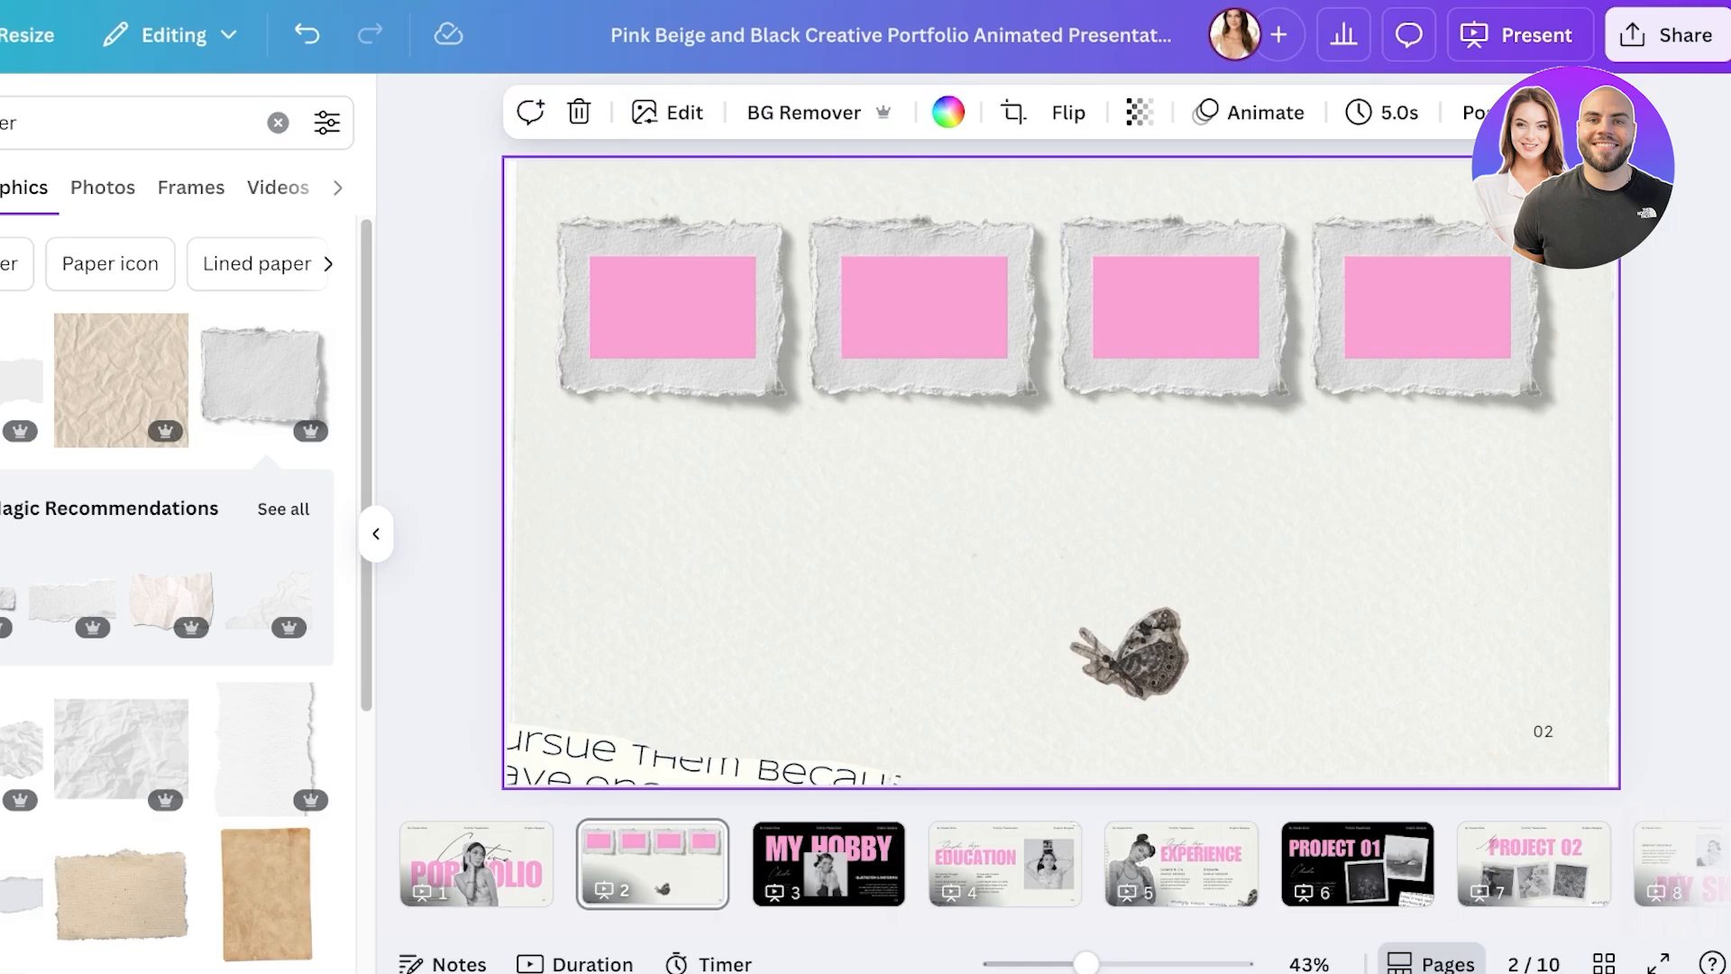
left_click_drag(1133, 644, 1529, 696)
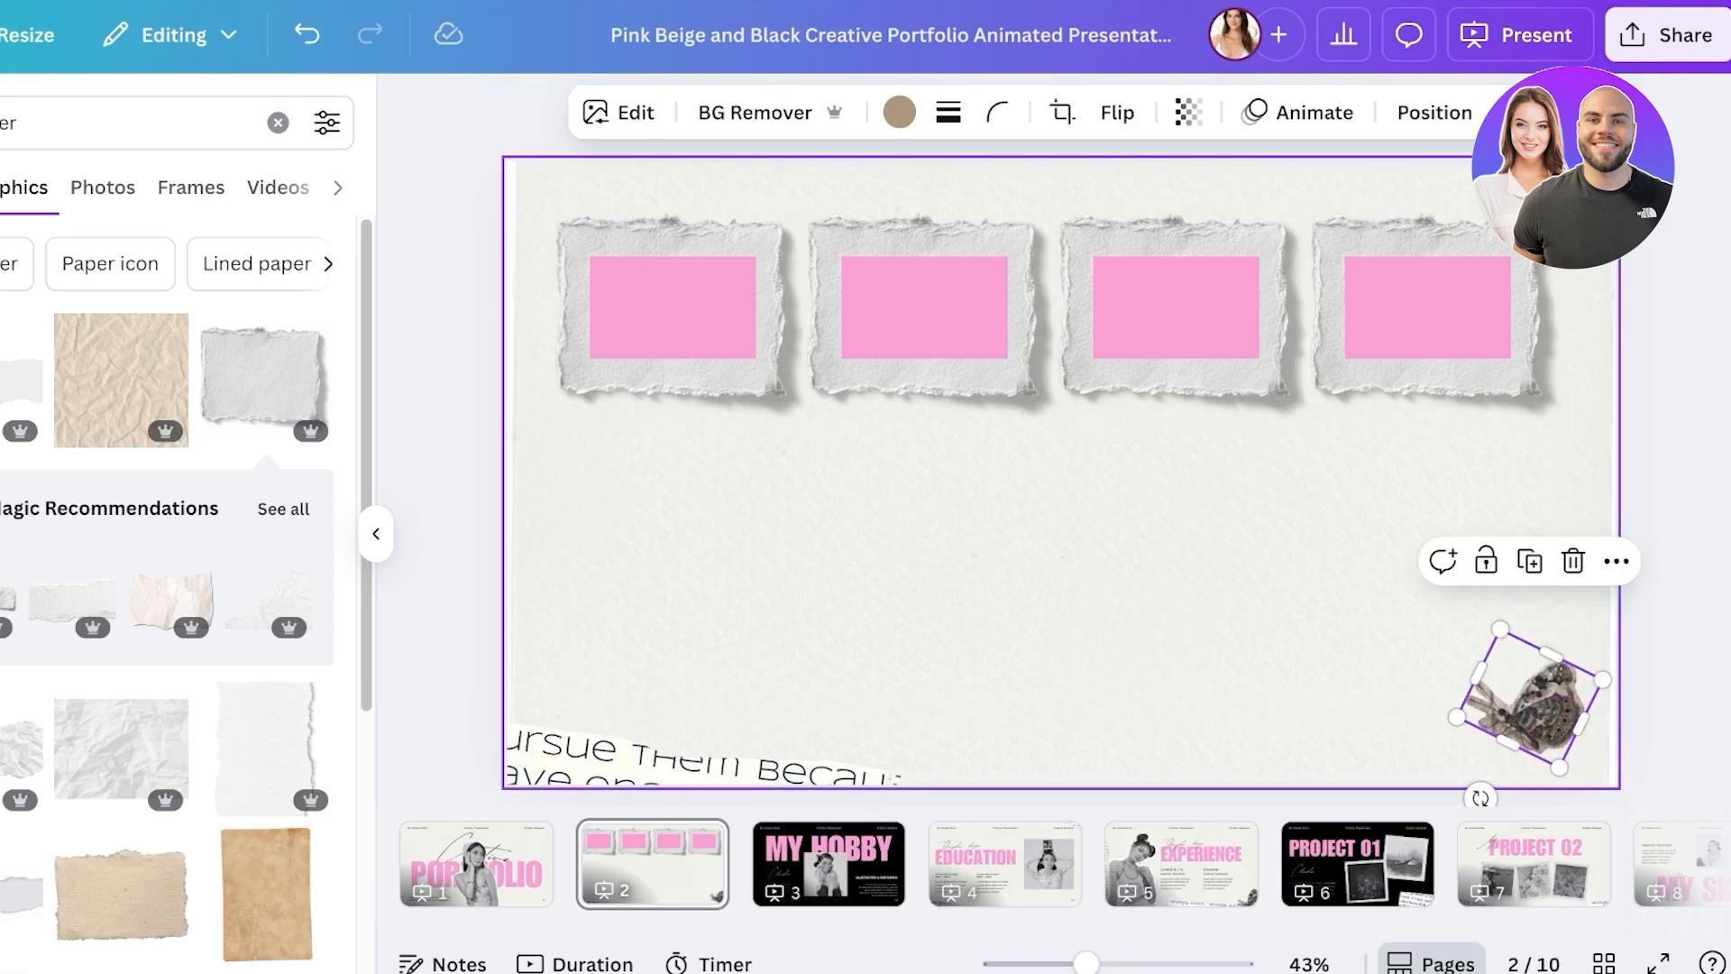
left_click(1061, 541)
- Group the four frames into one element, after undoing an accidental centre-alignment
left_click_drag(684, 500, 1566, 213)
left_click(1216, 479)
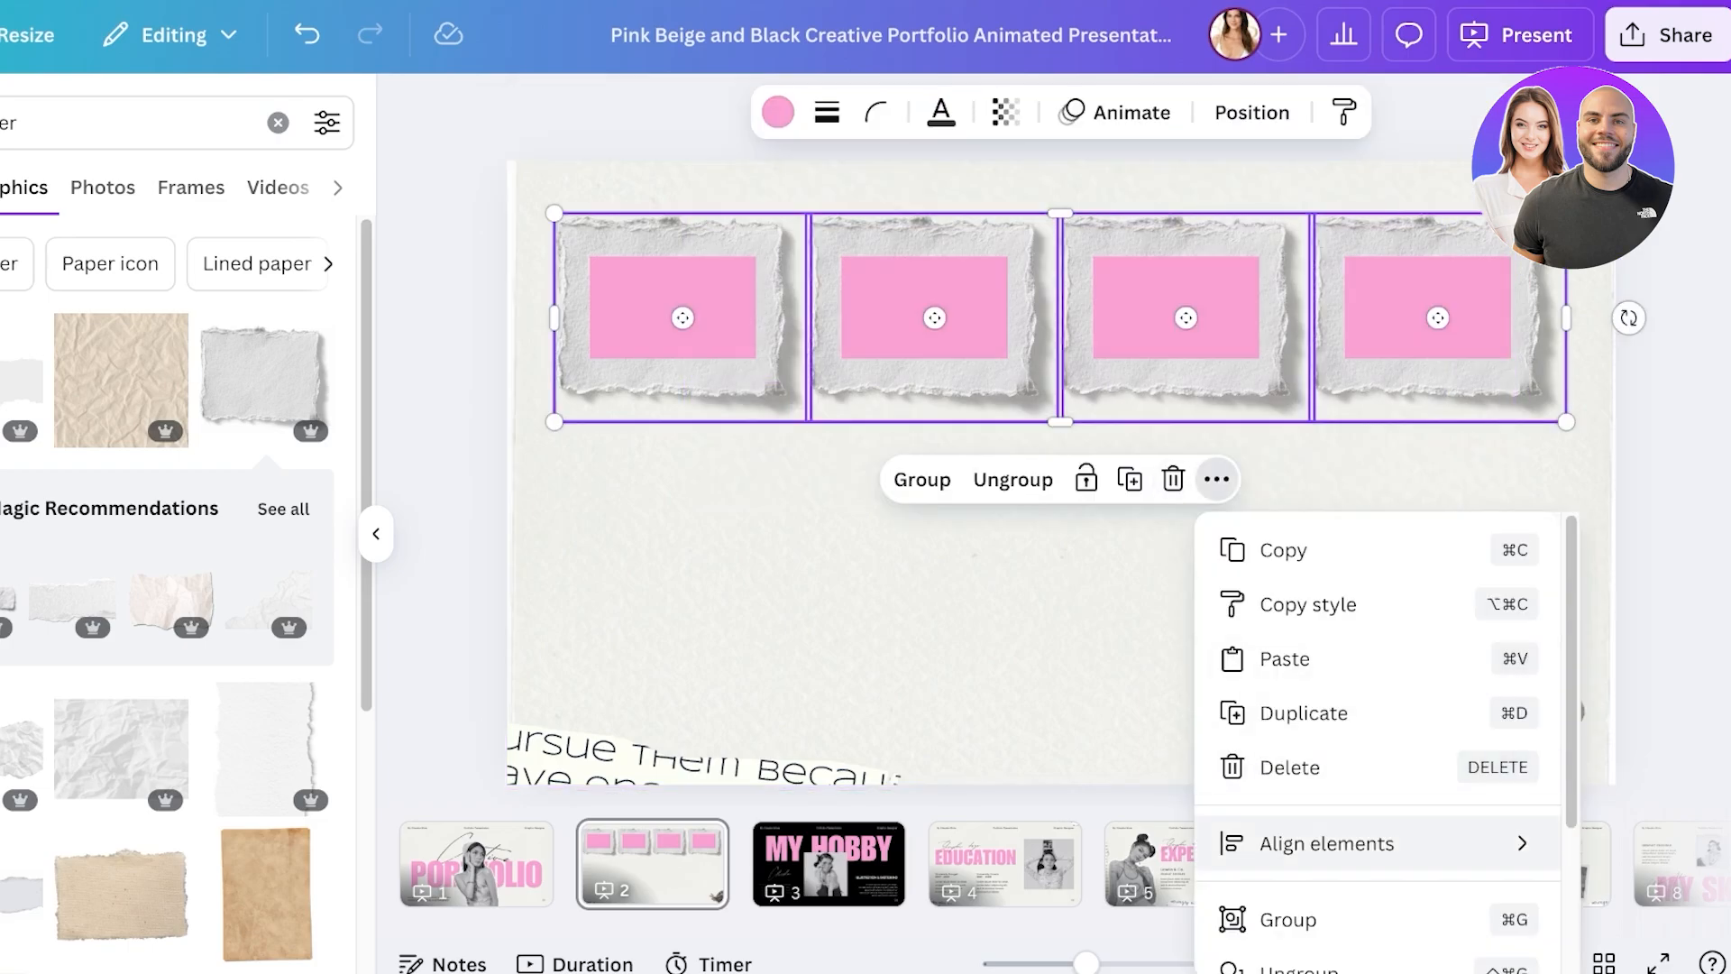
mouse_move(1326, 843)
left_click(1046, 703)
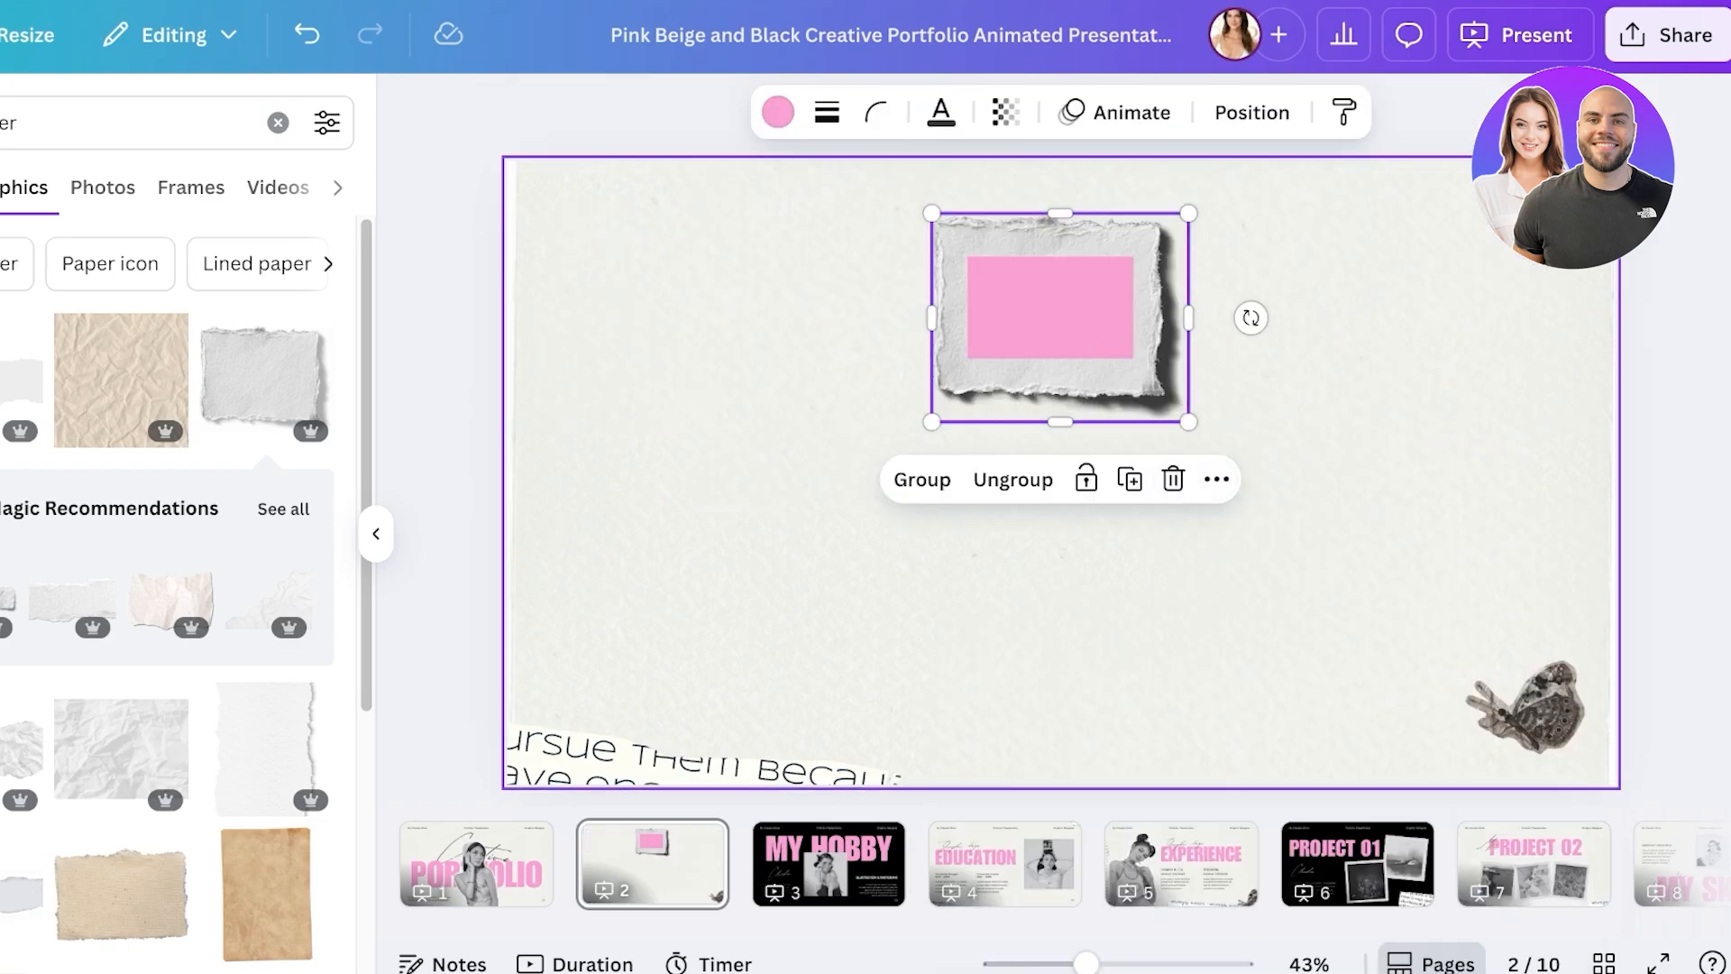
left_click(1216, 479)
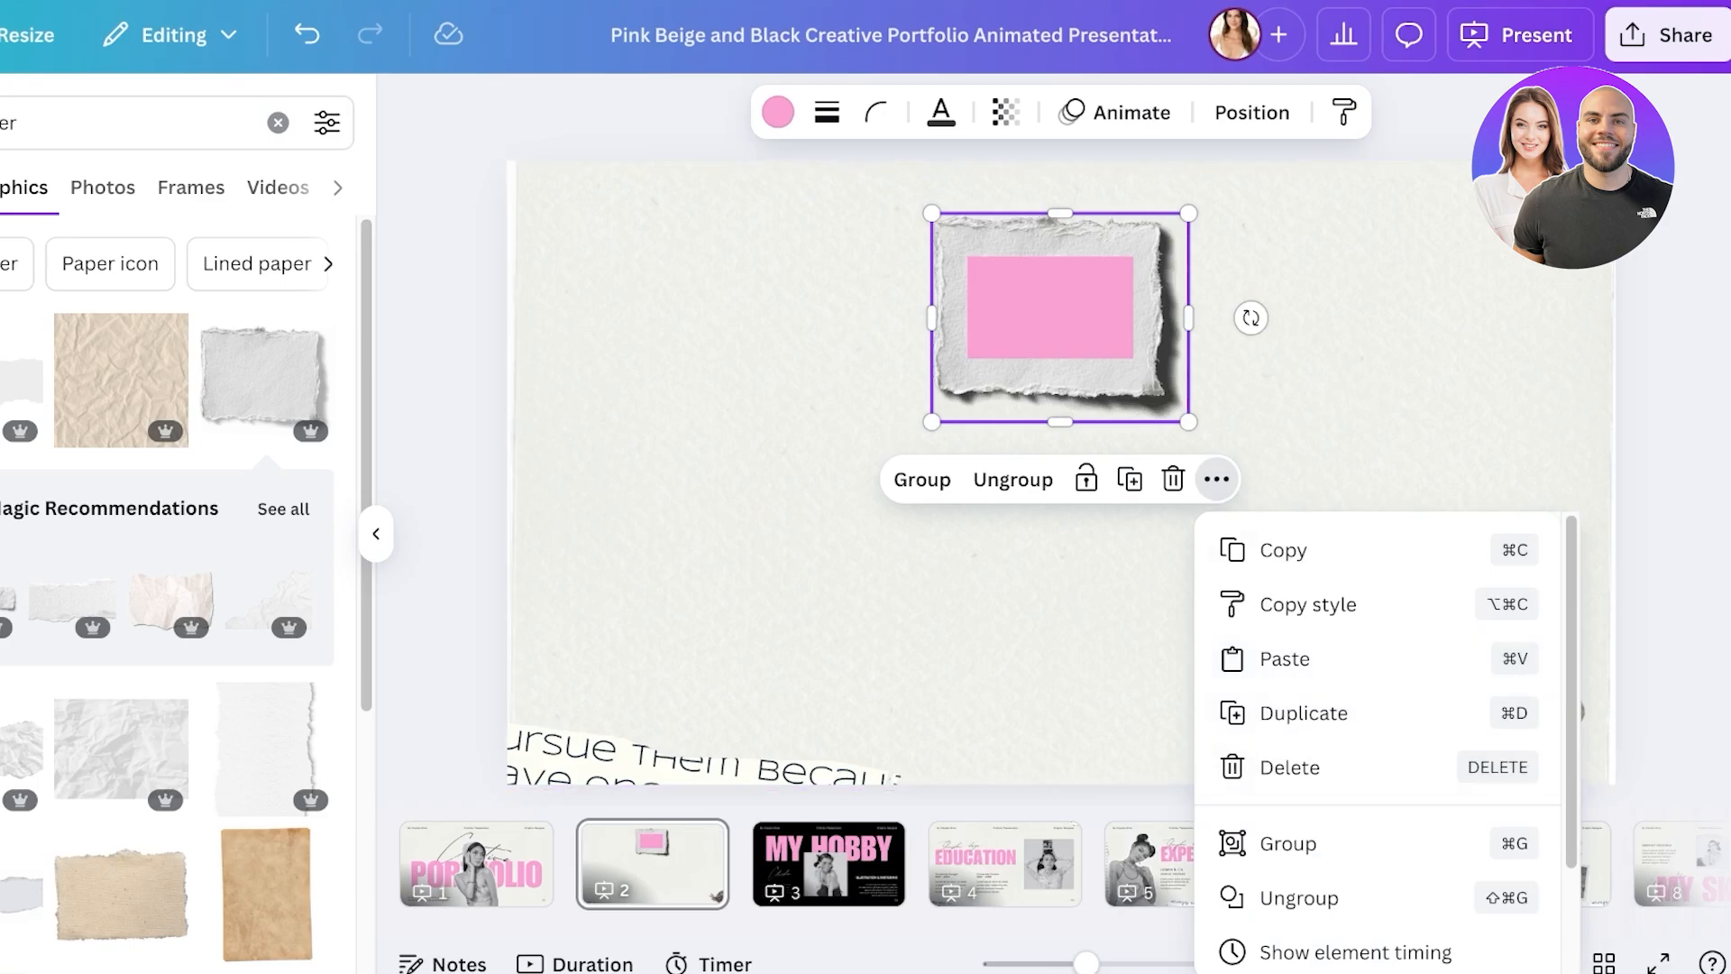
key("super+z")
left_click(1060, 586)
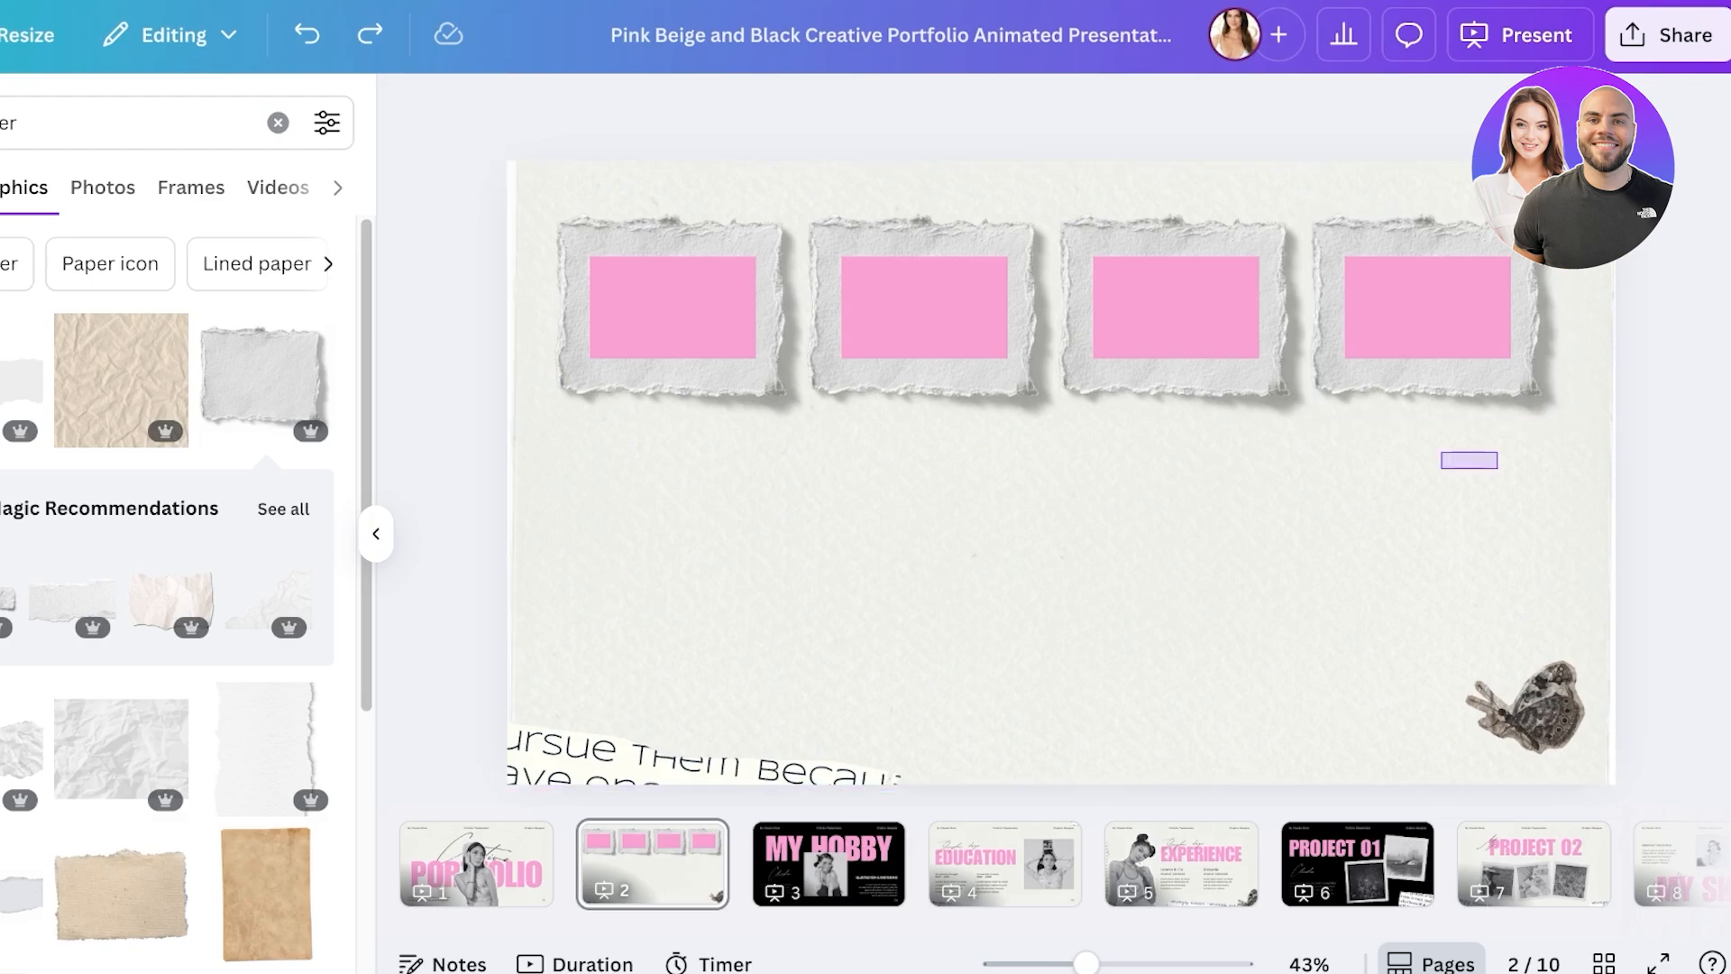
left_click_drag(1569, 471, 541, 203)
left_click(1216, 479)
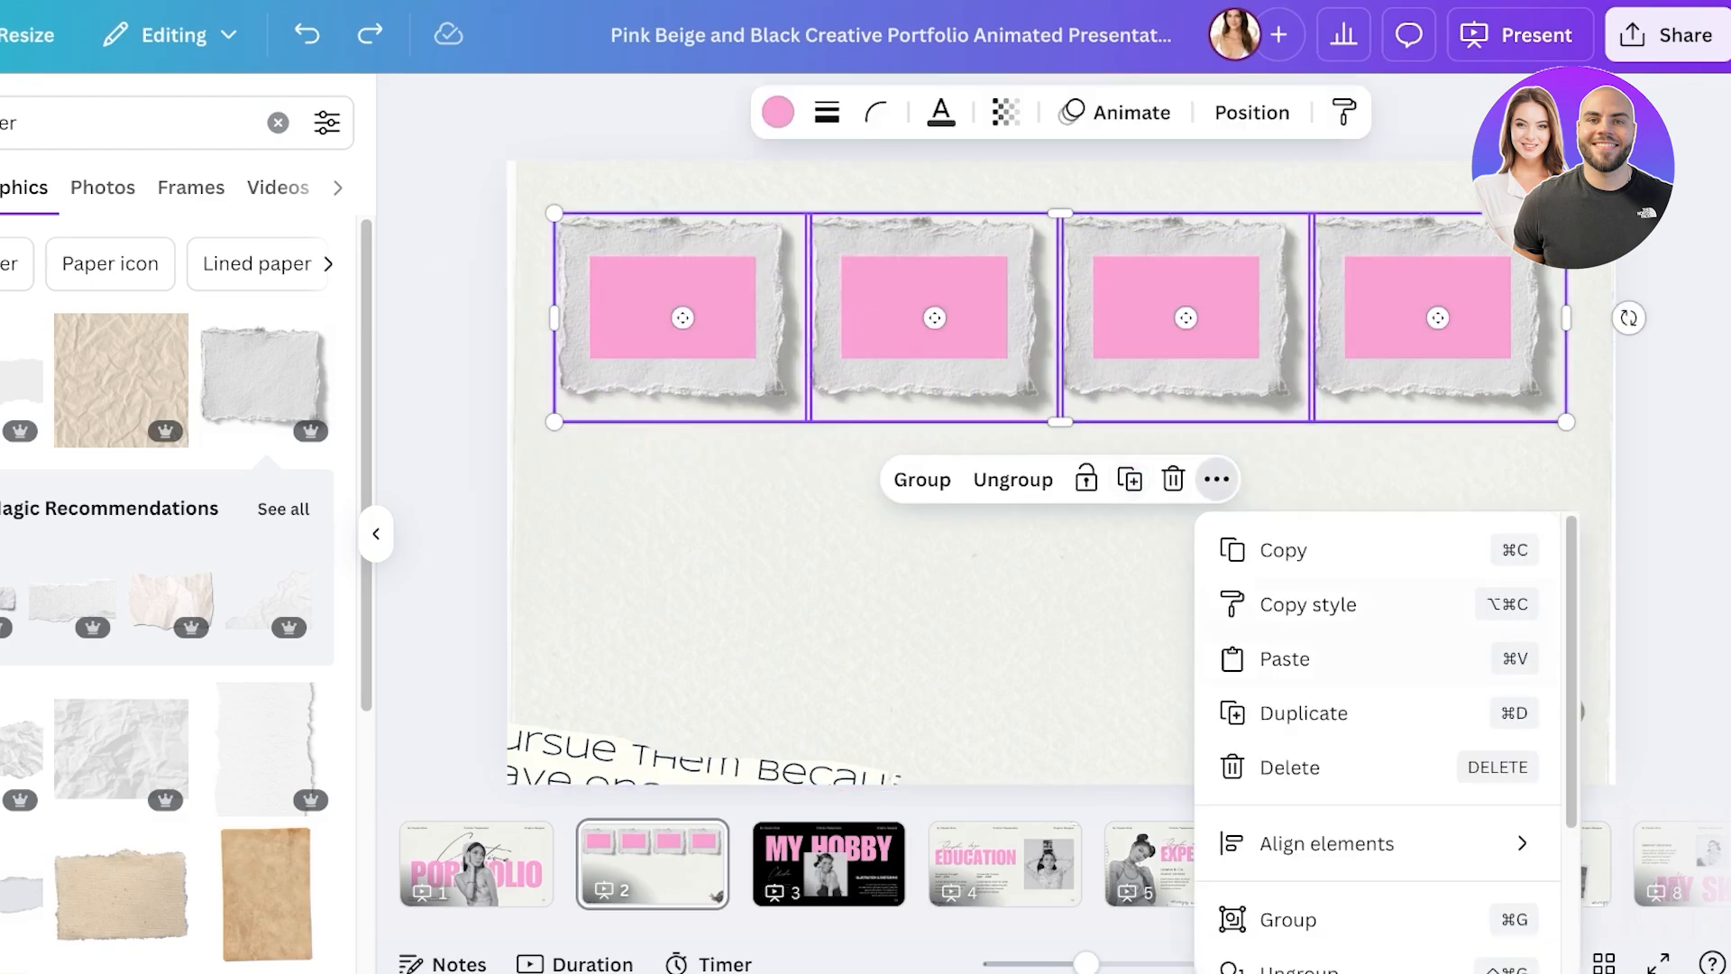
scroll(1352, 812, "down", 3)
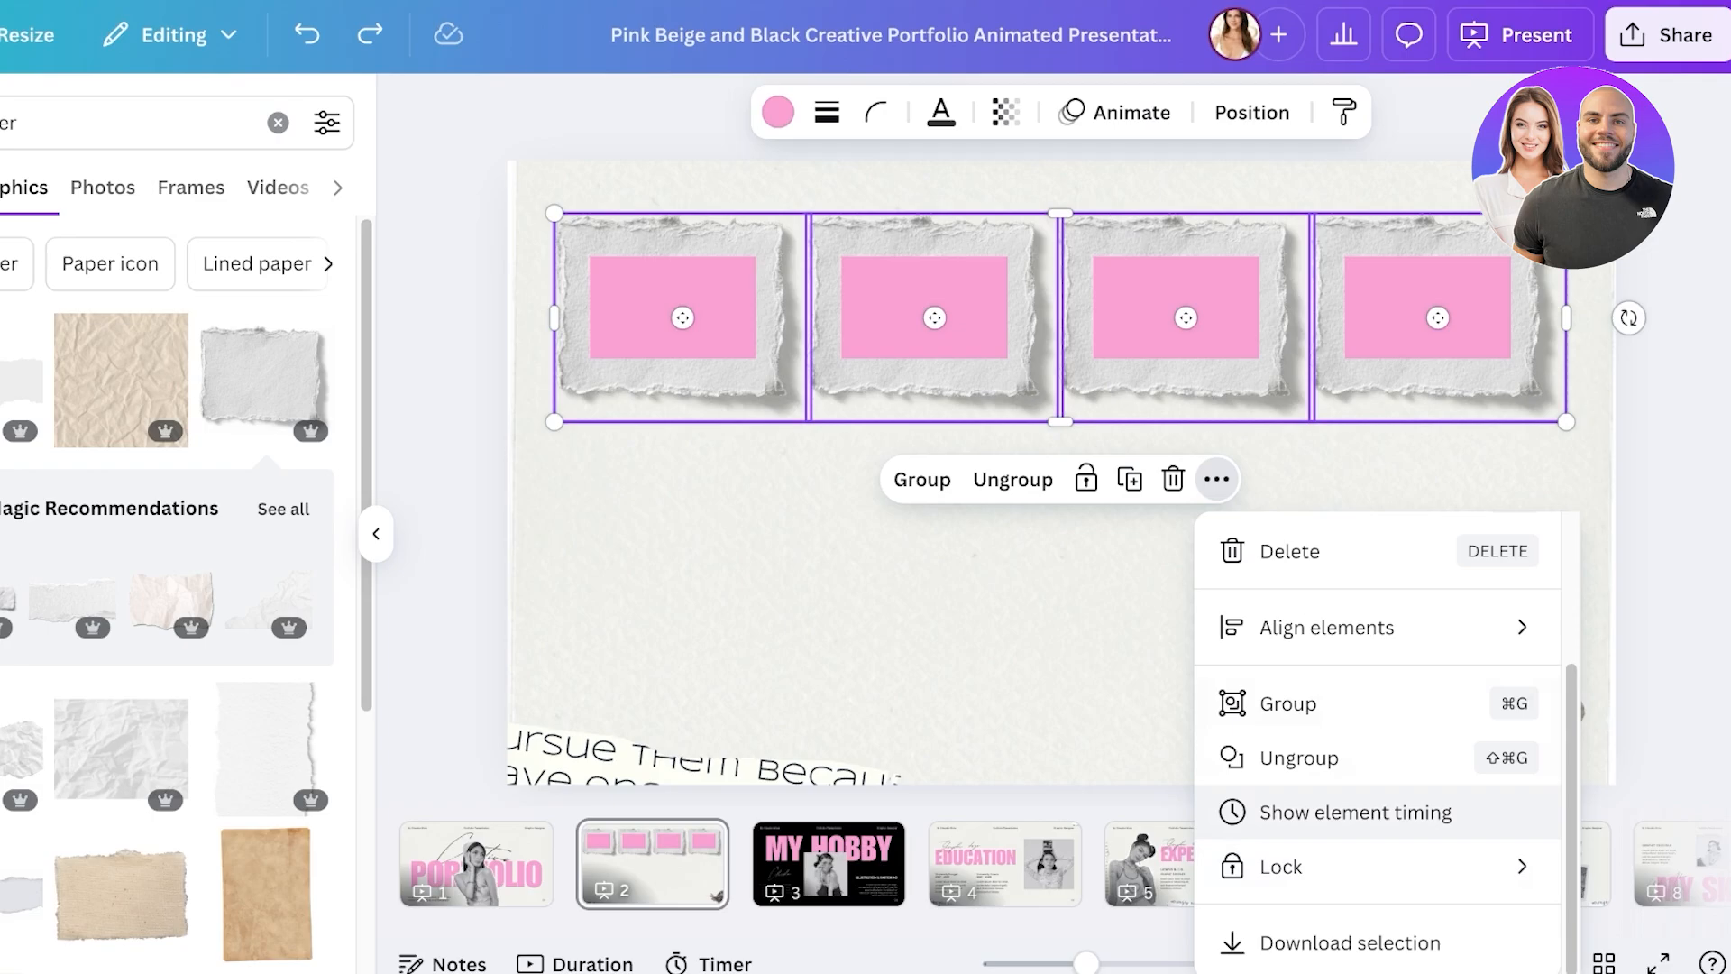
left_click(1287, 703)
- Centre the frame group horizontally and vertically on the slide
right_click(1441, 298)
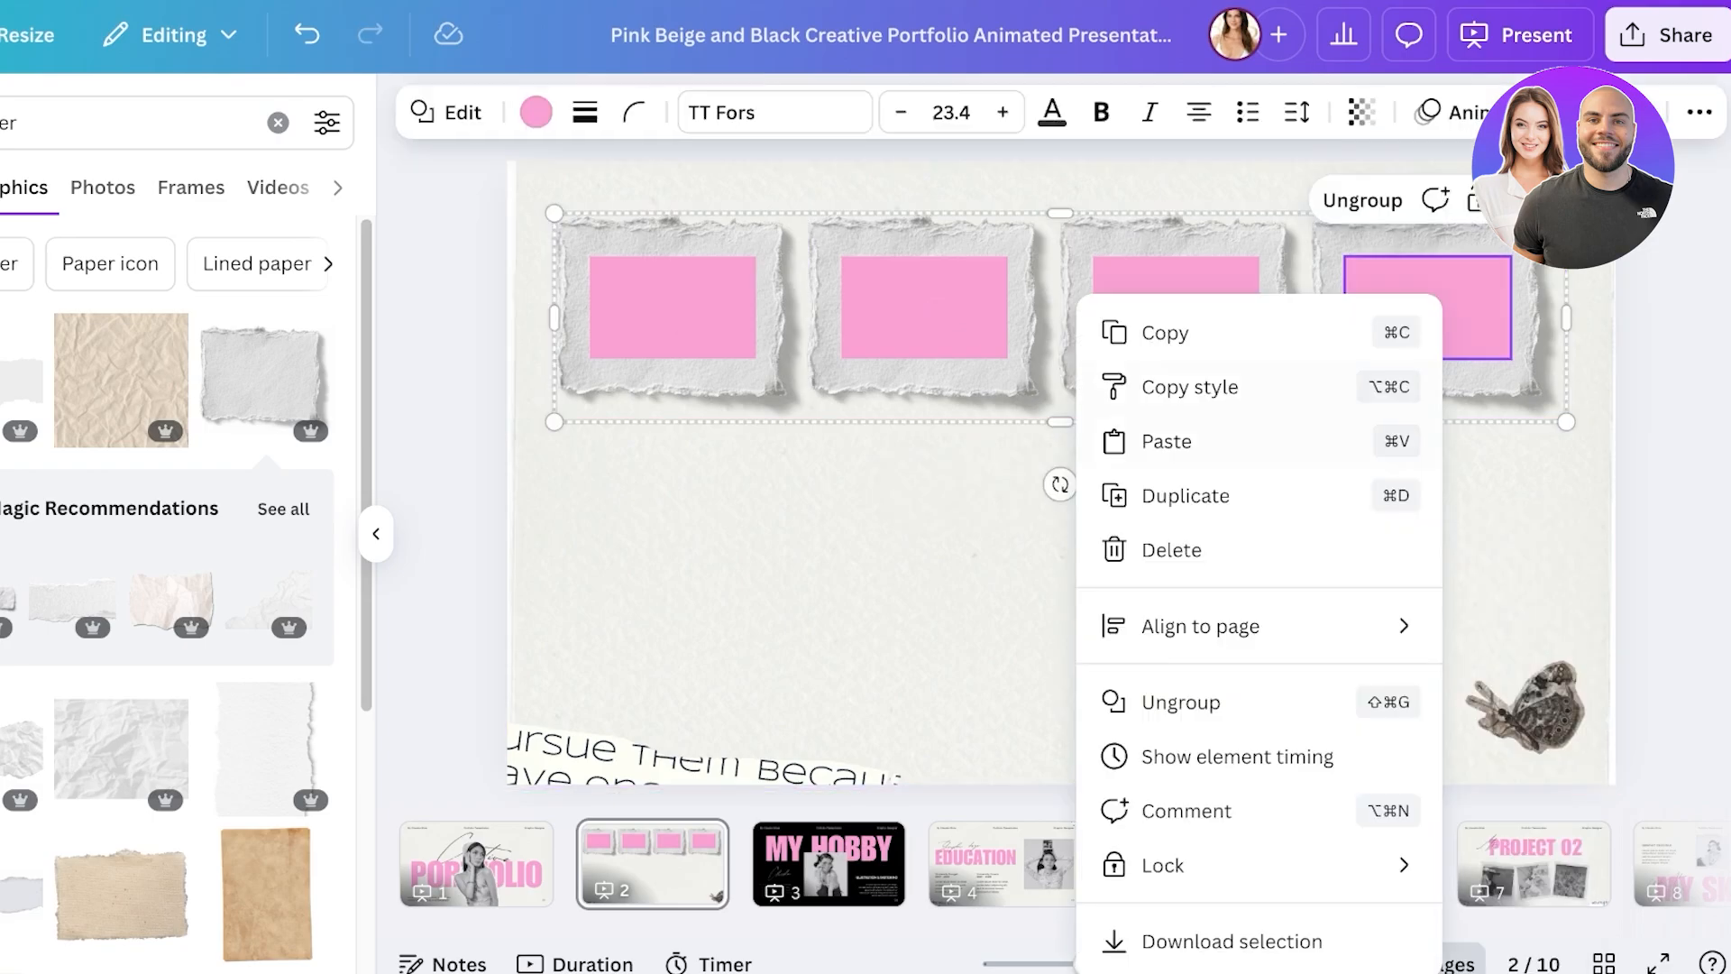
mouse_move(1262, 625)
left_click(1535, 680)
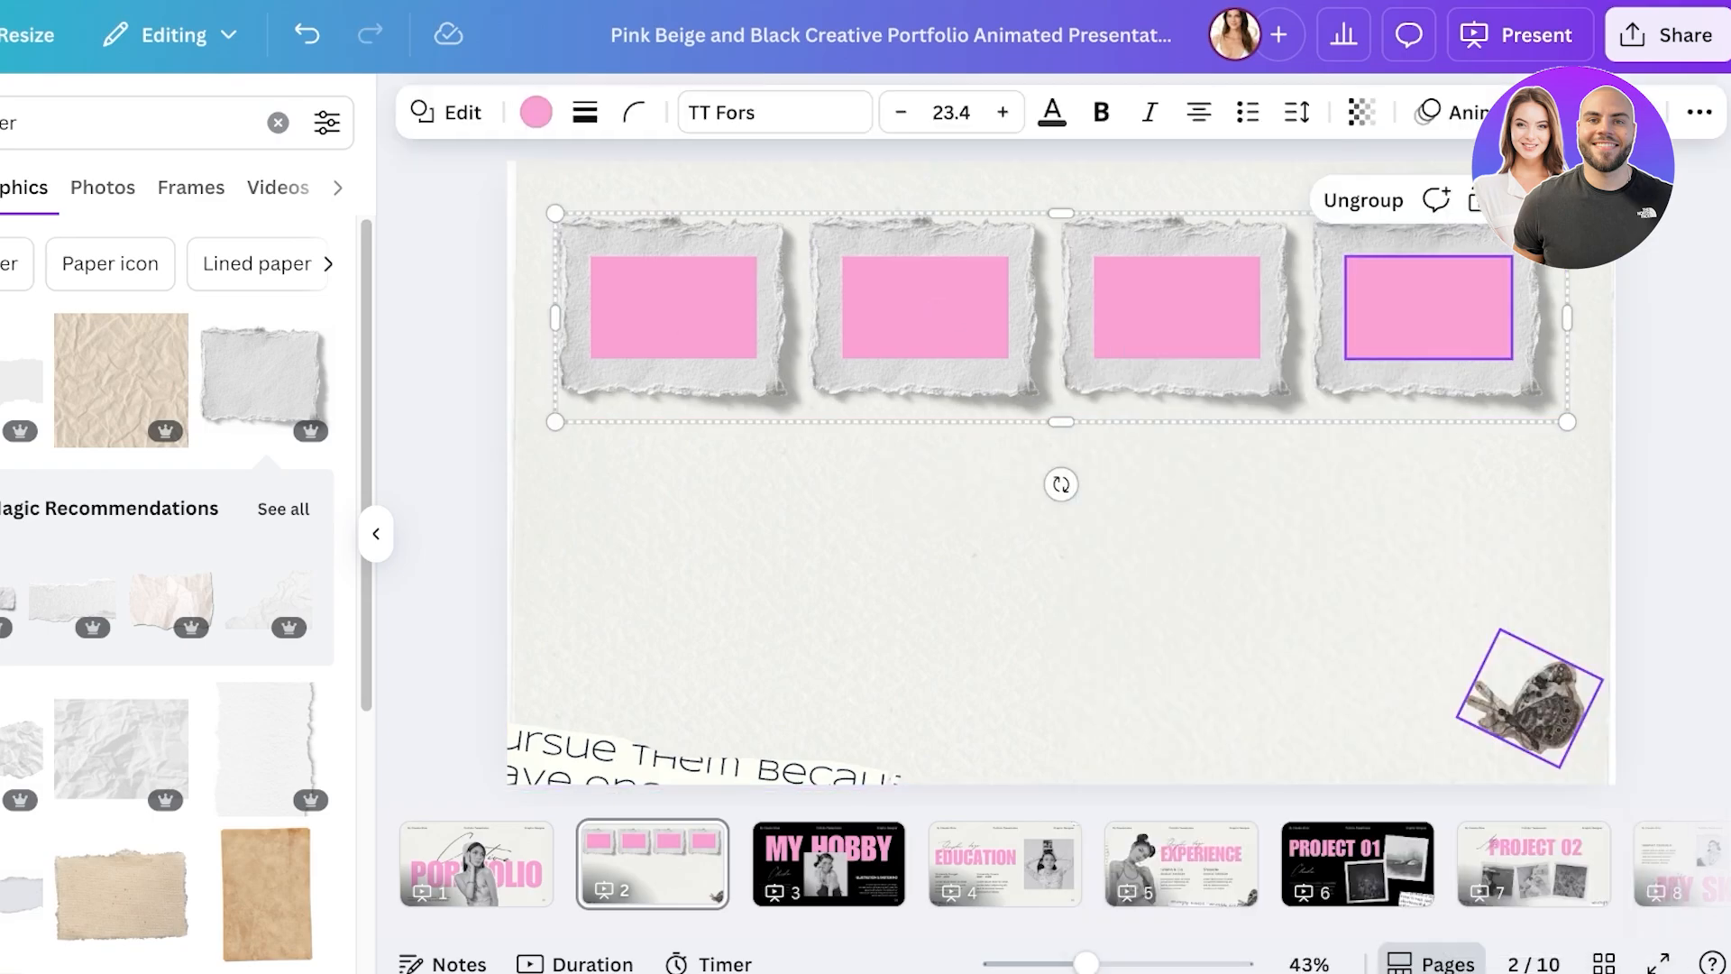
left_click(1061, 550)
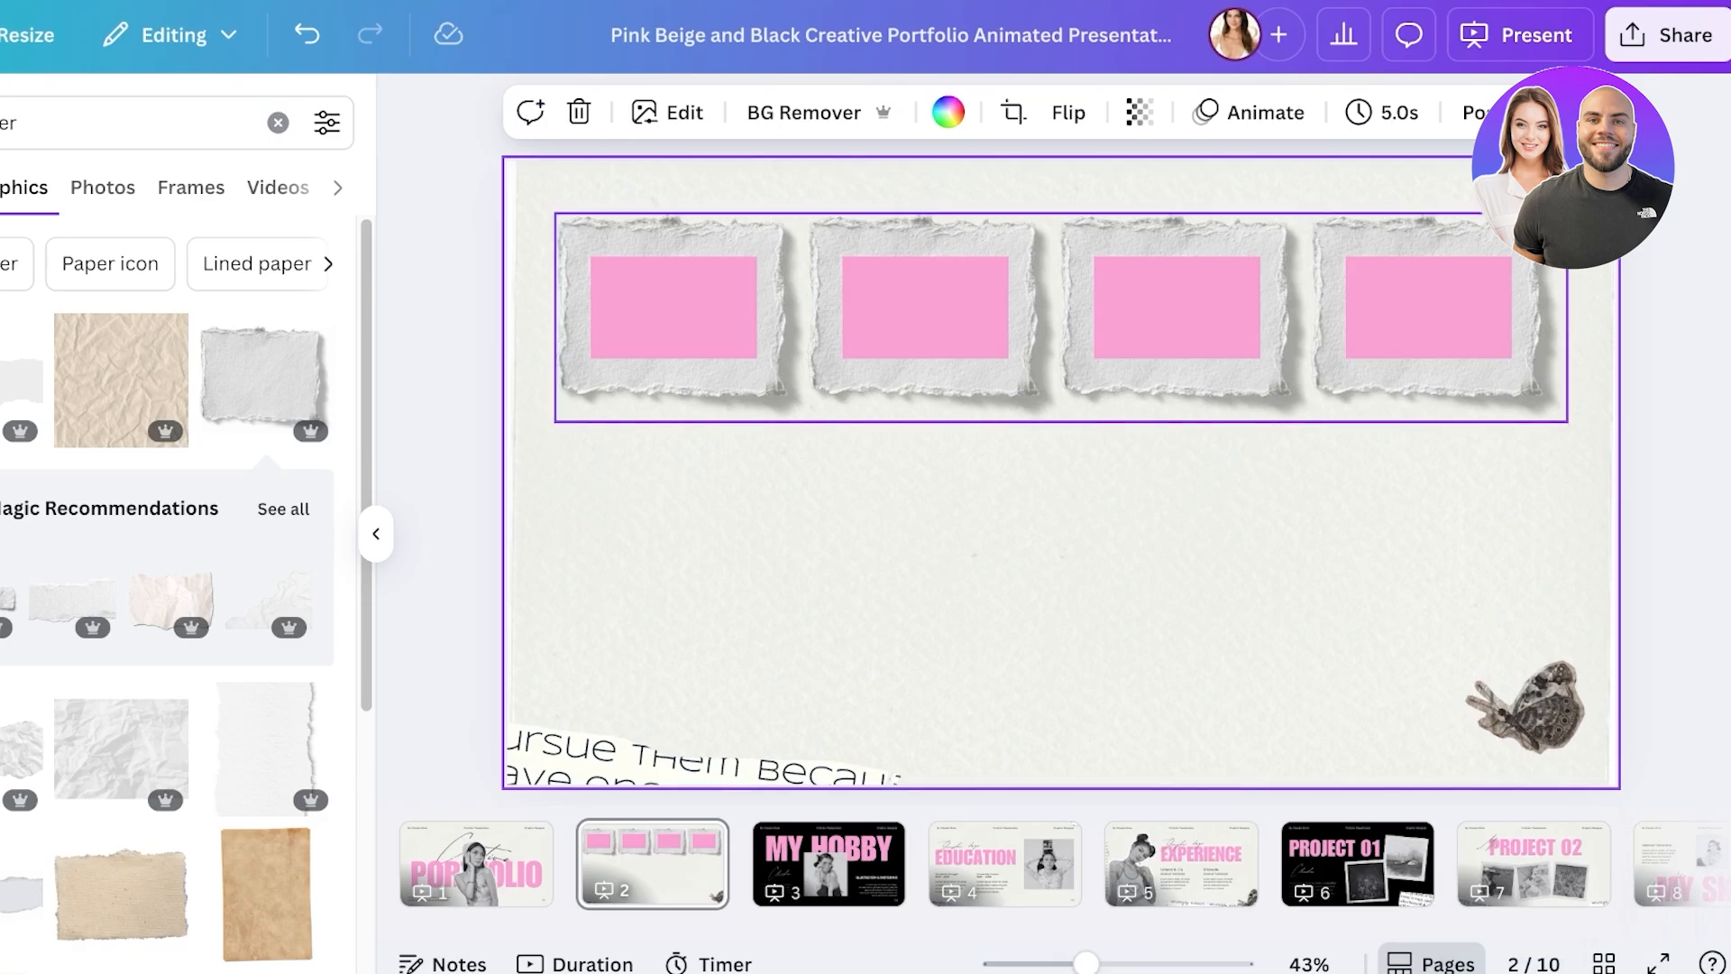
left_click(1061, 379)
left_click(1197, 478)
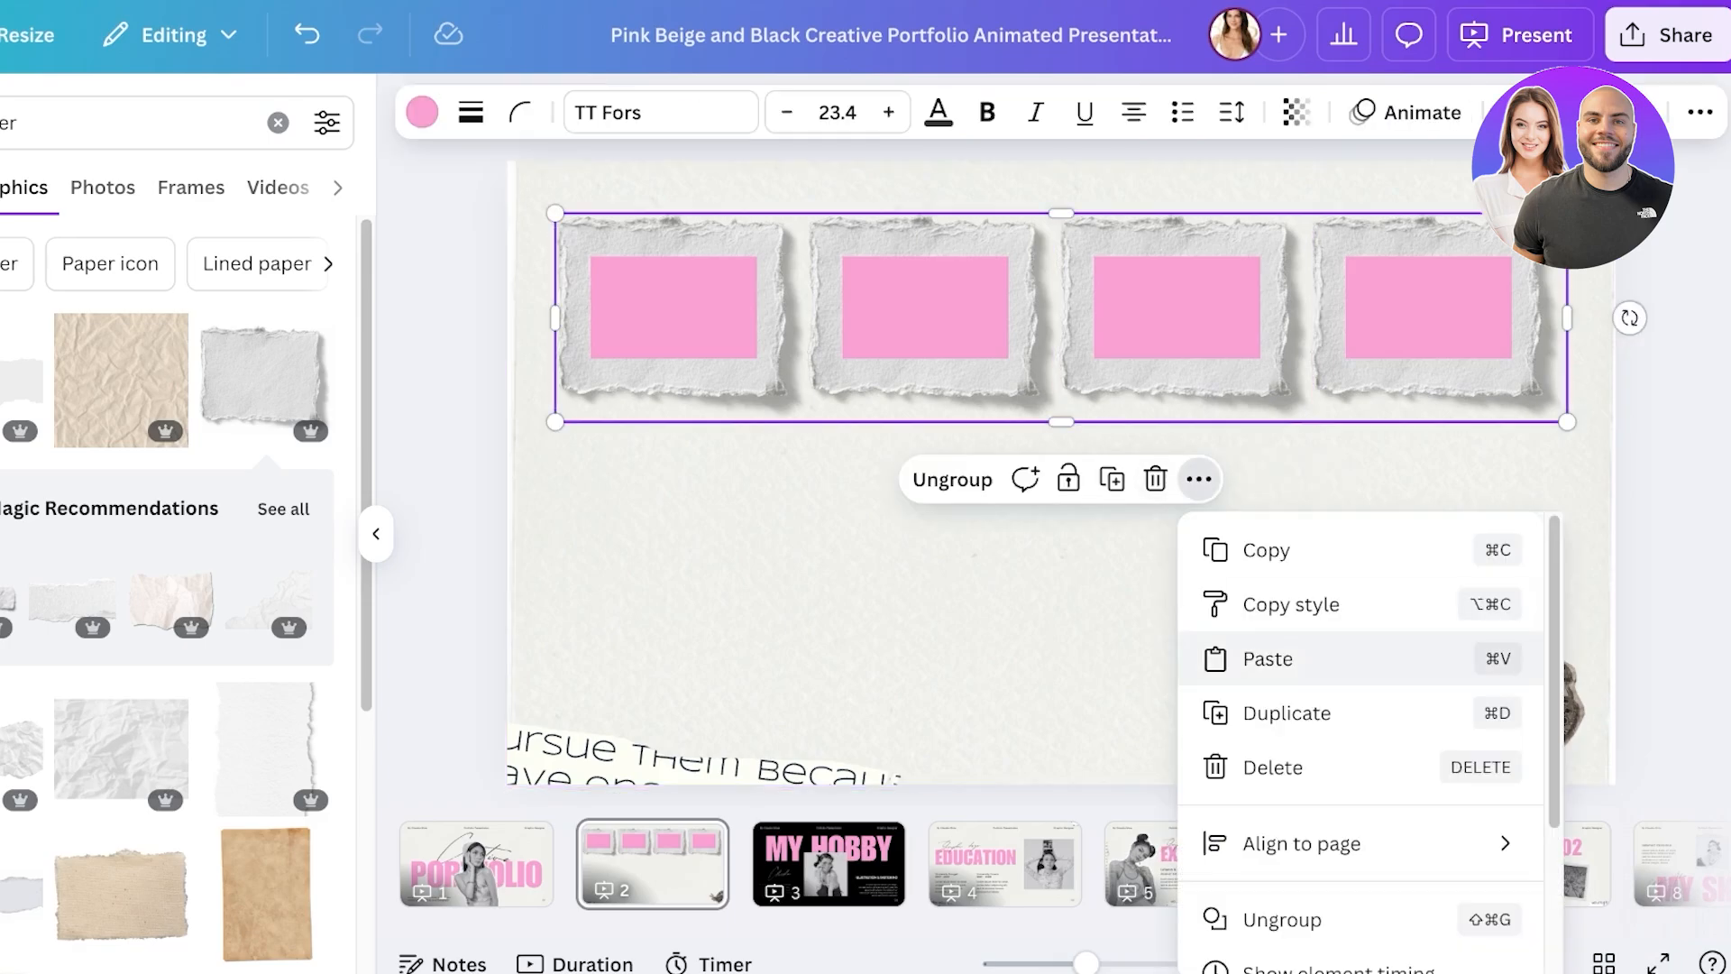
mouse_move(1298, 843)
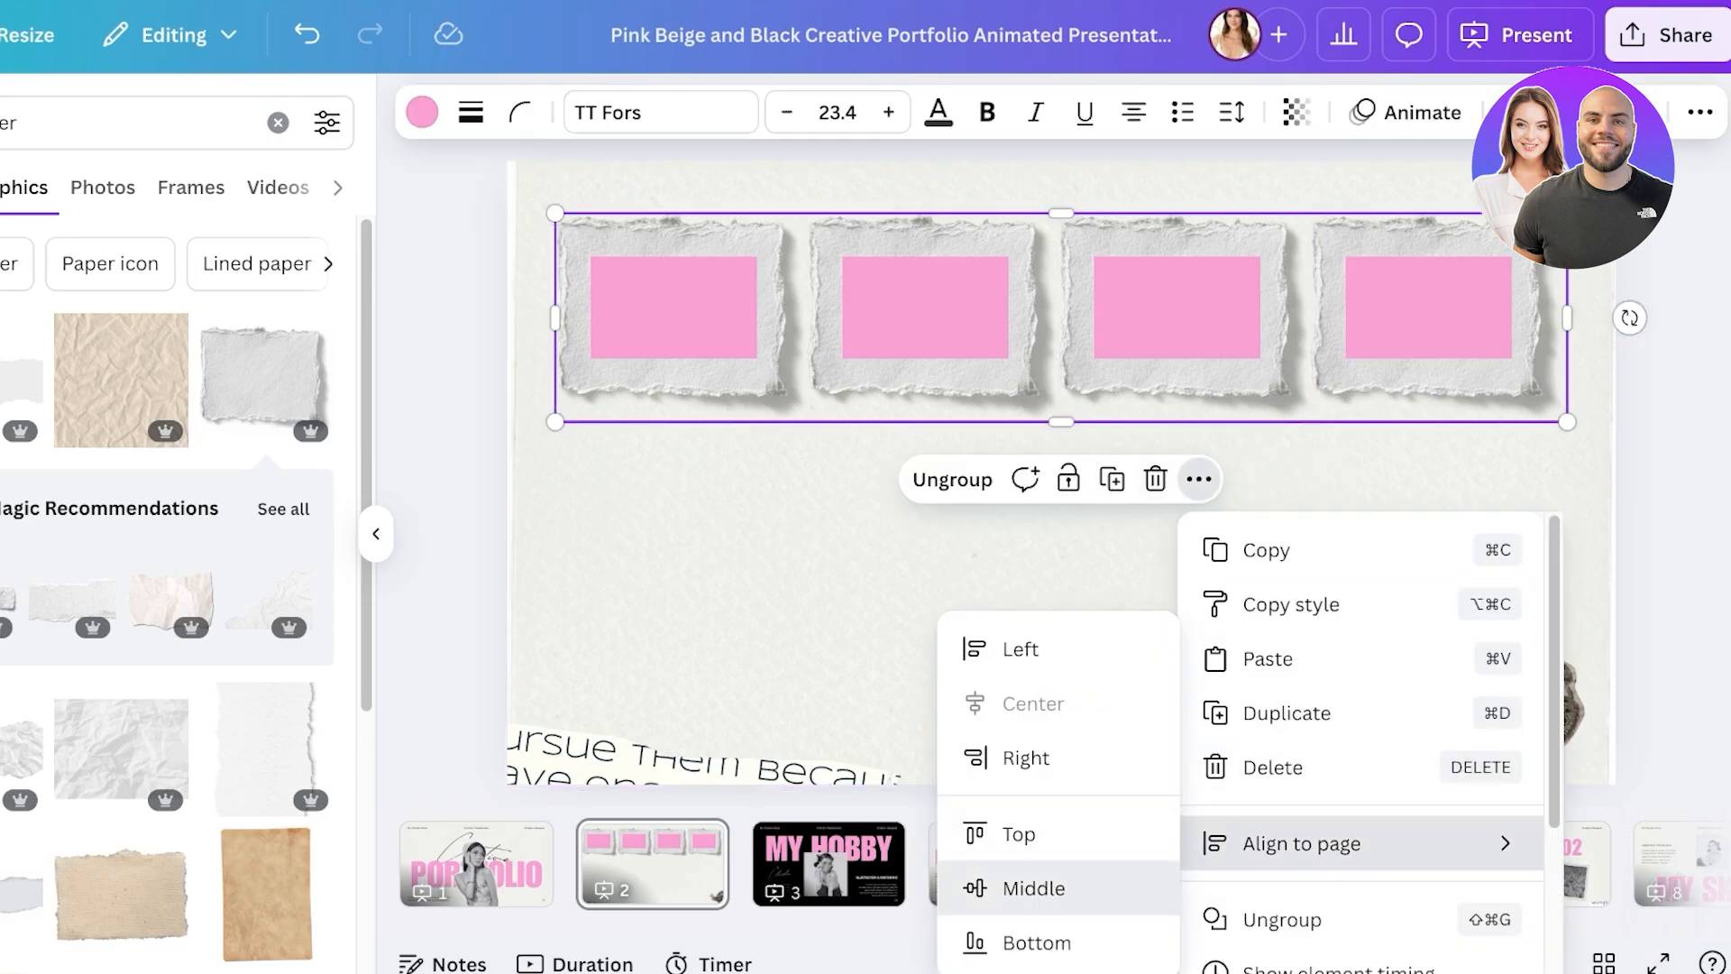
left_click(1034, 887)
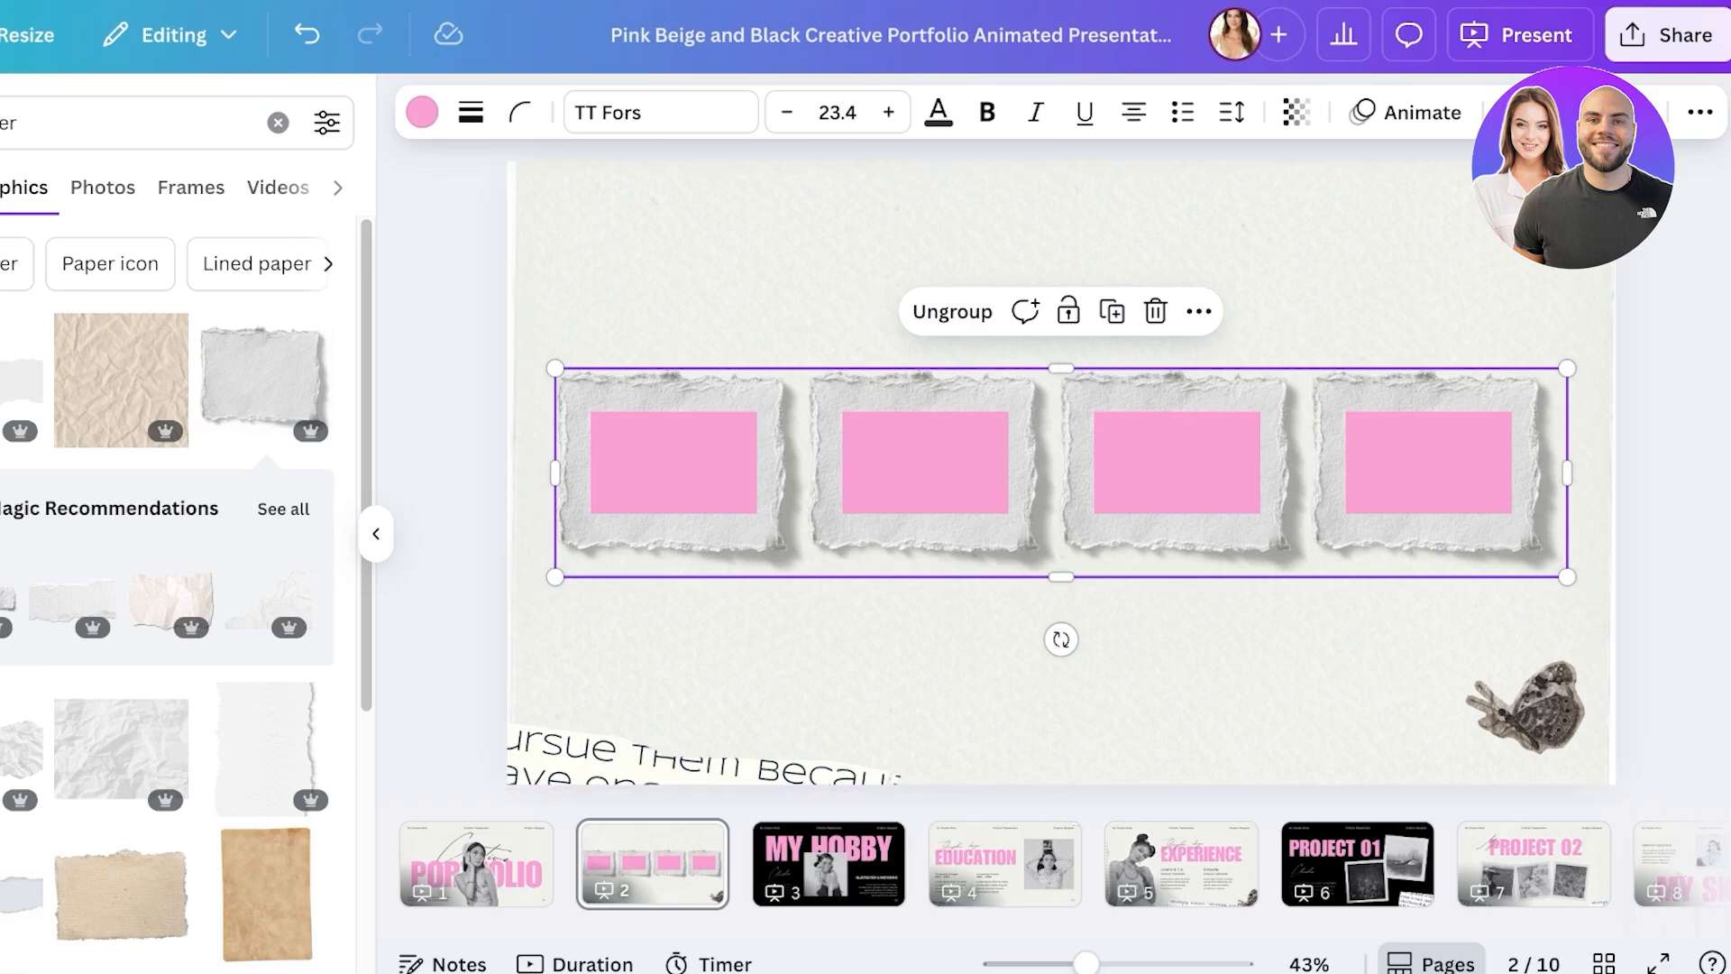
left_click(1060, 686)
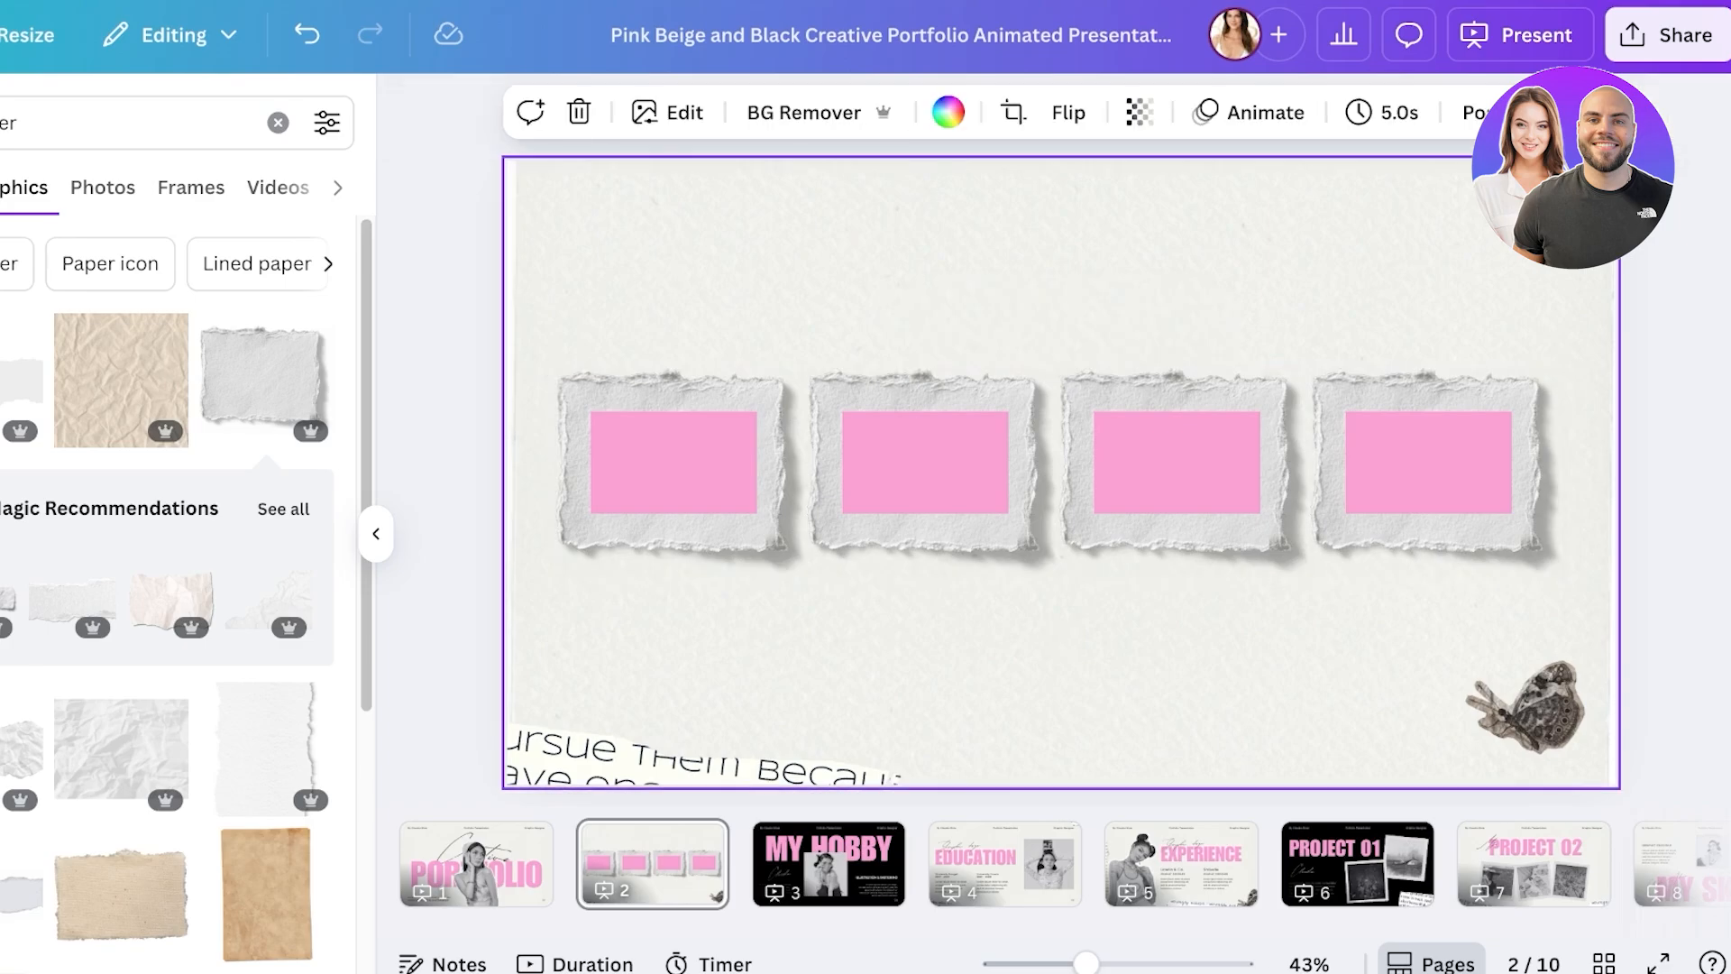
- Open the slide 1 to slide 2 transition options, undoing an accidentally added blank page
left_click(478, 861)
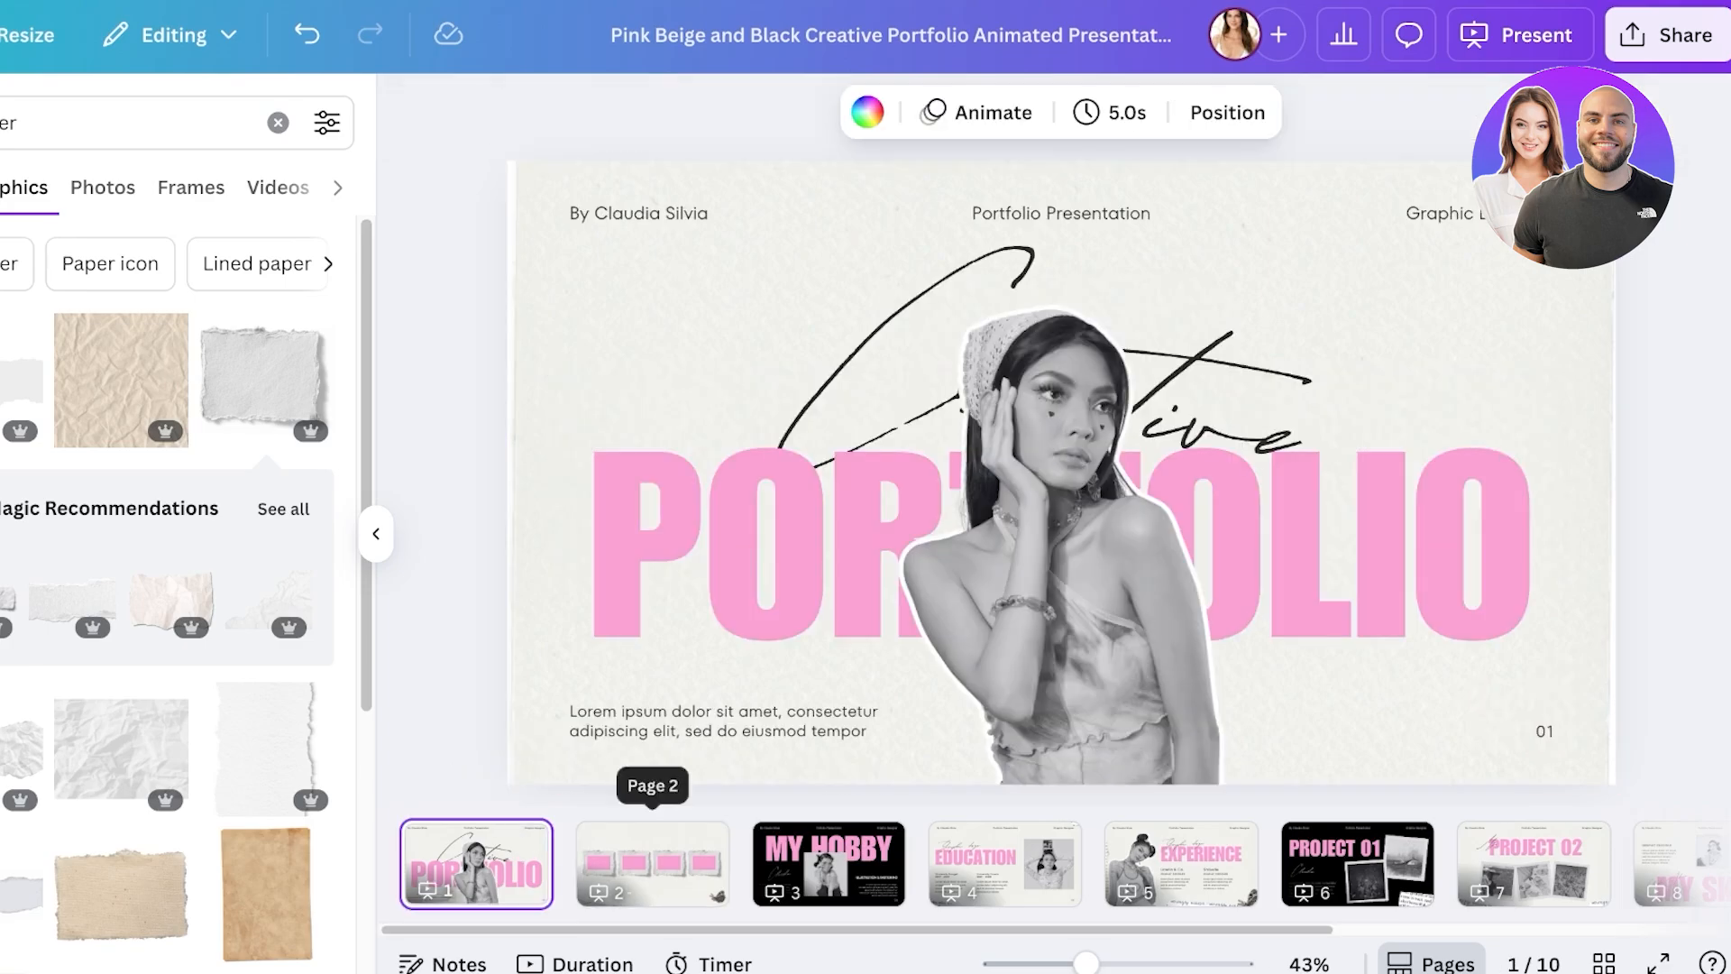
mouse_move(581, 841)
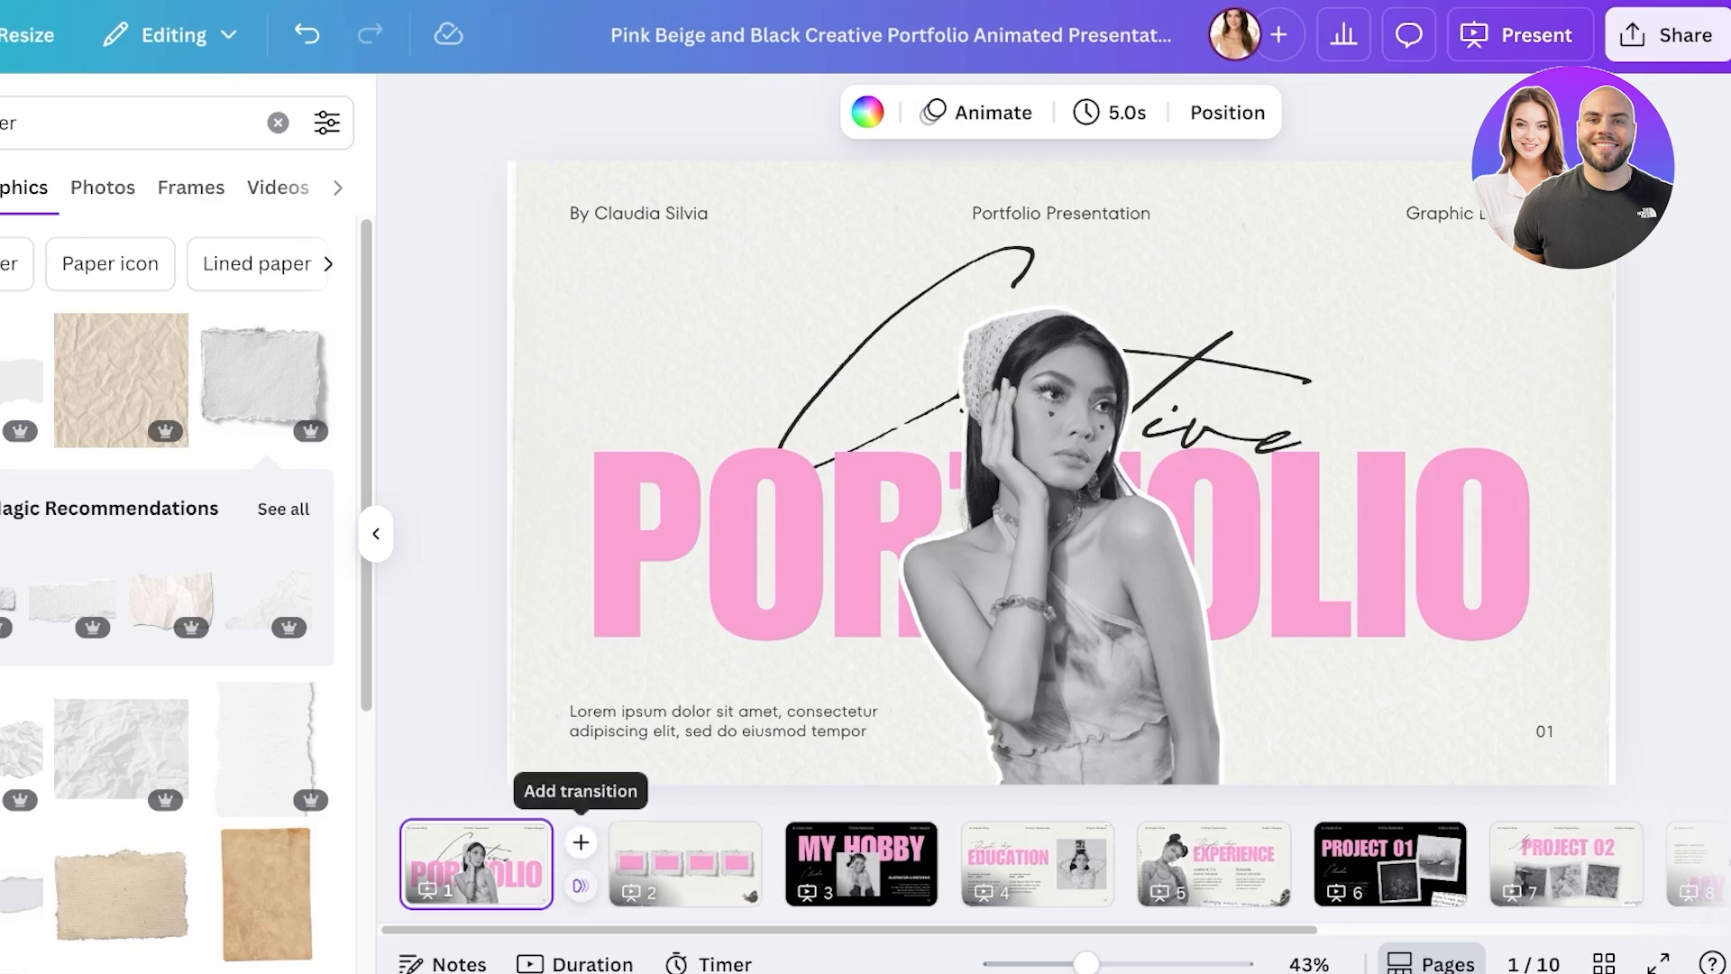
left_click(580, 842)
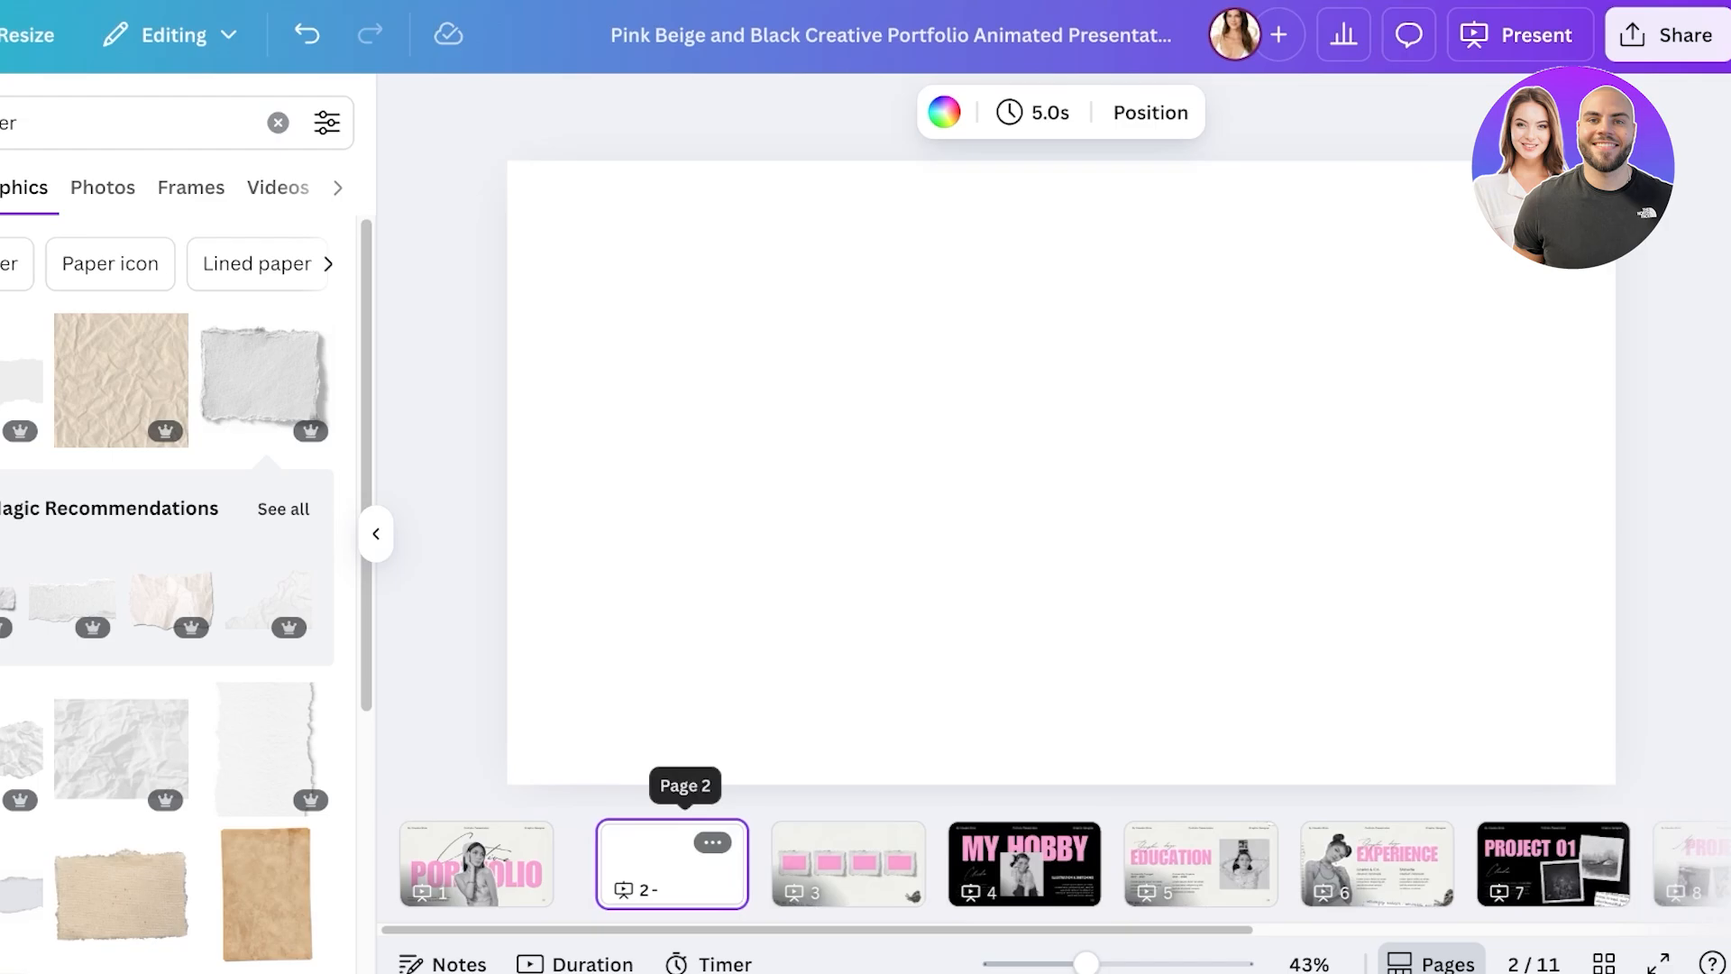
key("ctrl+z")
left_click(581, 885)
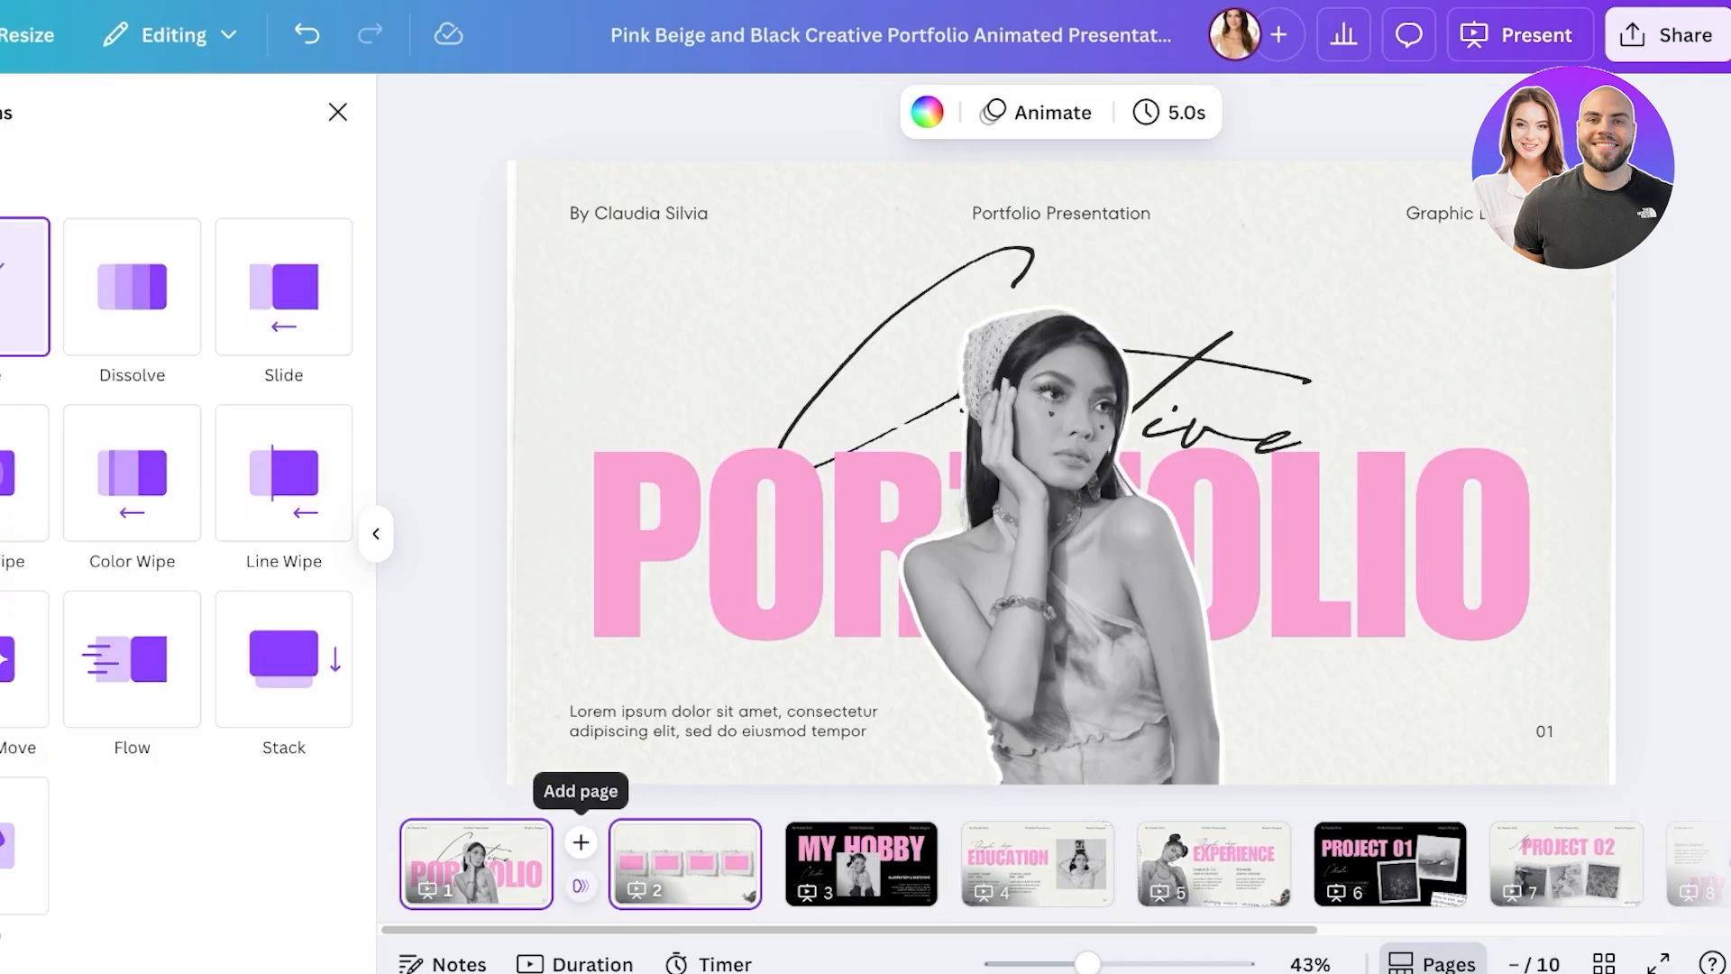
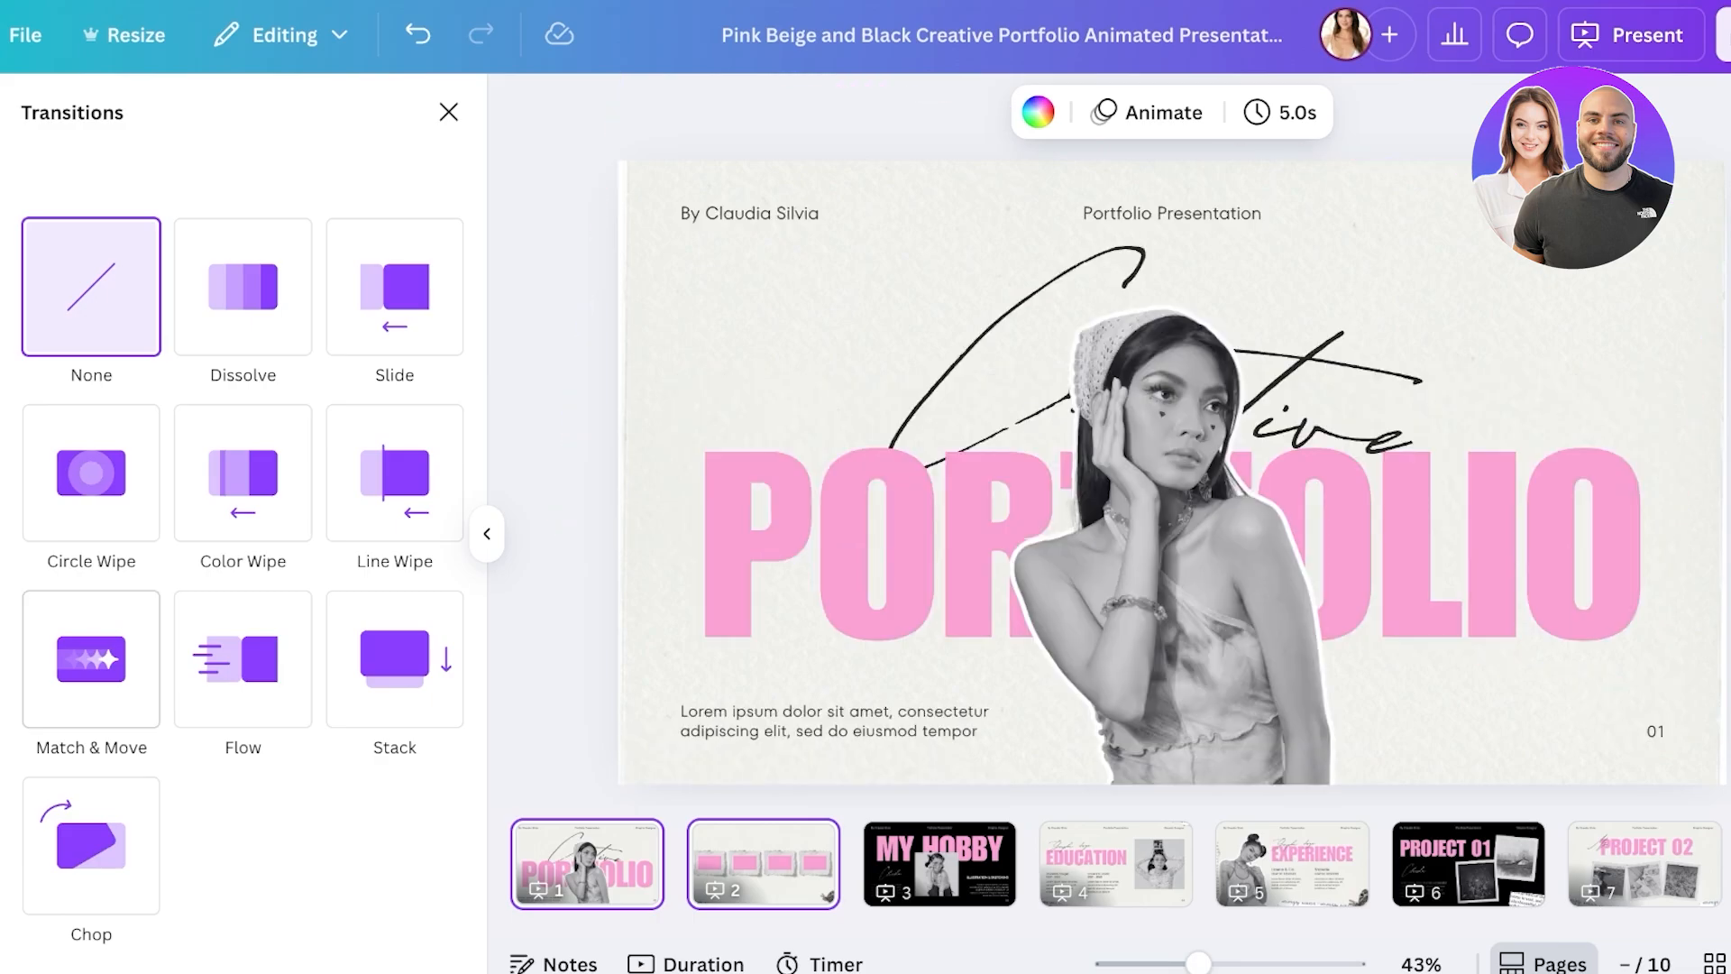
- From the MY HOBBY page, apply a 0.3-second Match & Move transition between all pages, then return to page 1
left_click(940, 863)
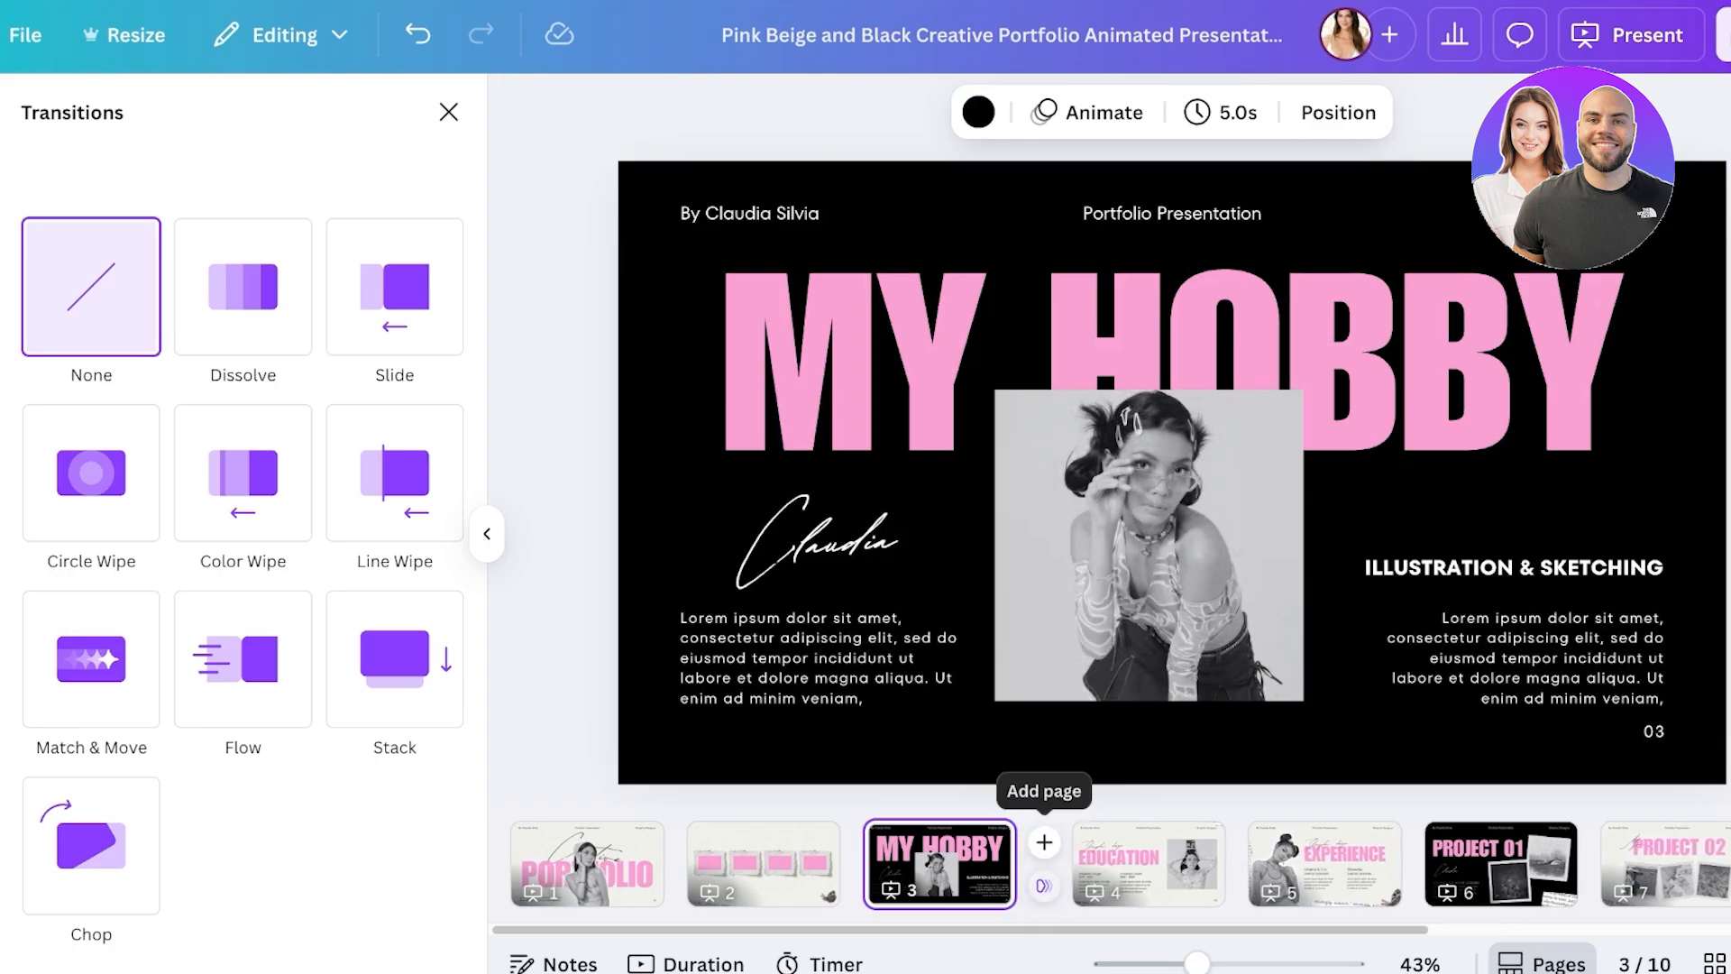
left_click(91, 658)
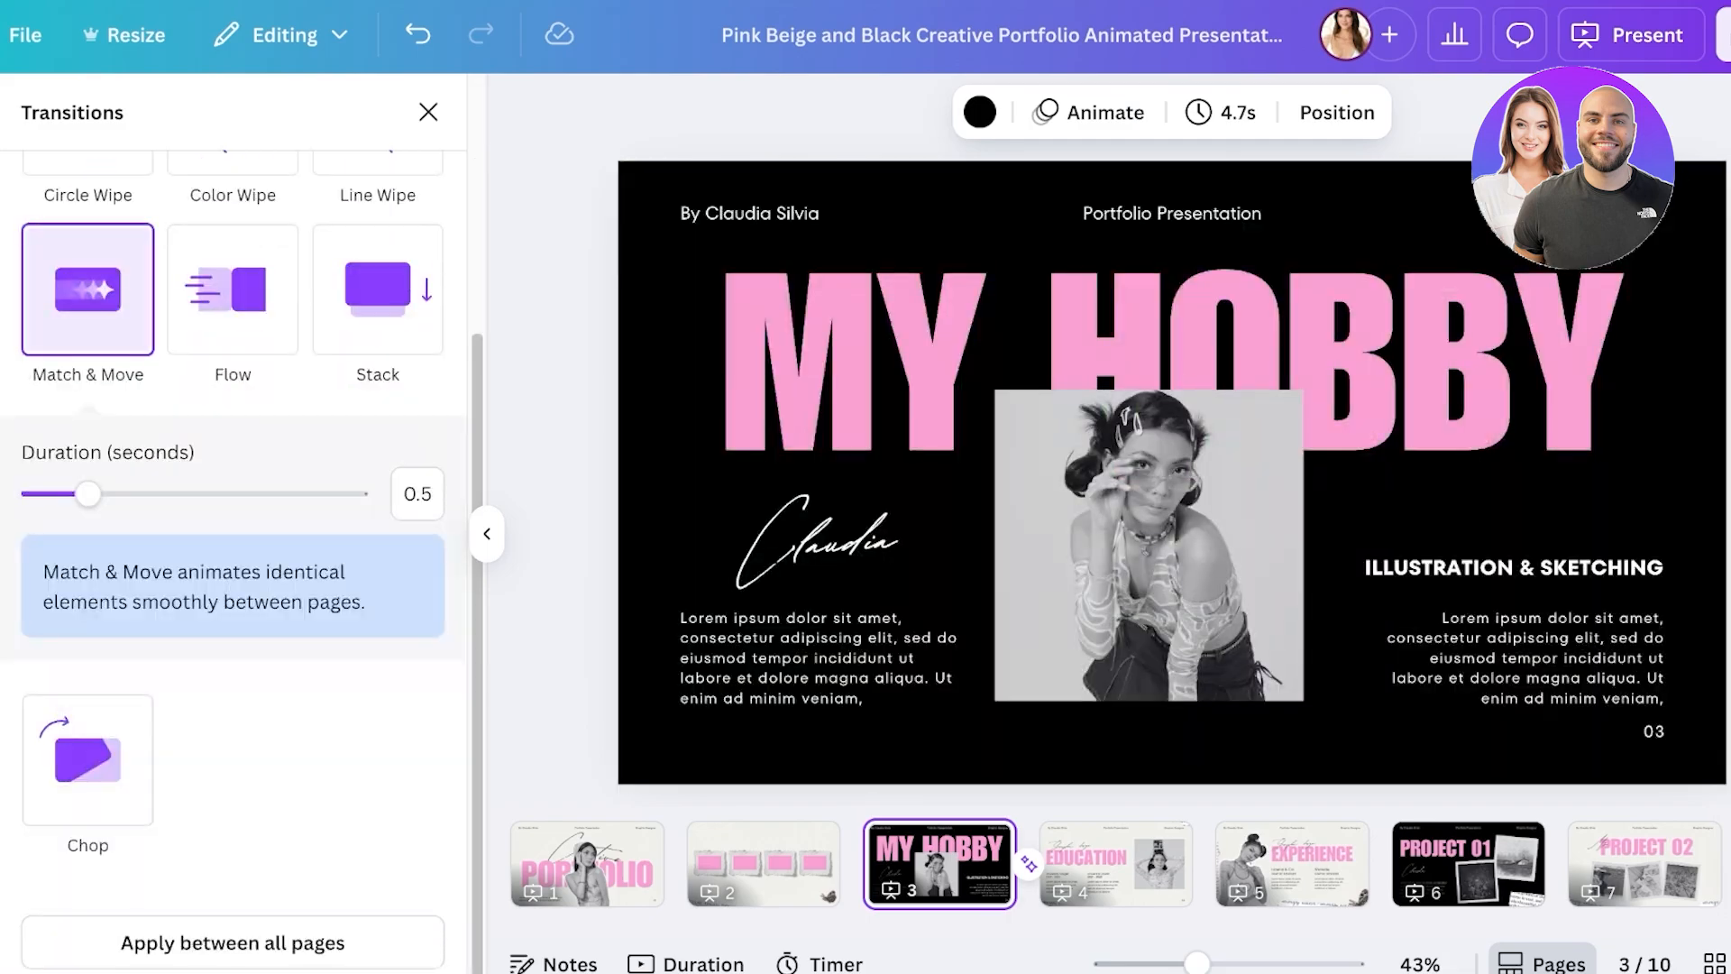
left_click_drag(88, 493, 60, 493)
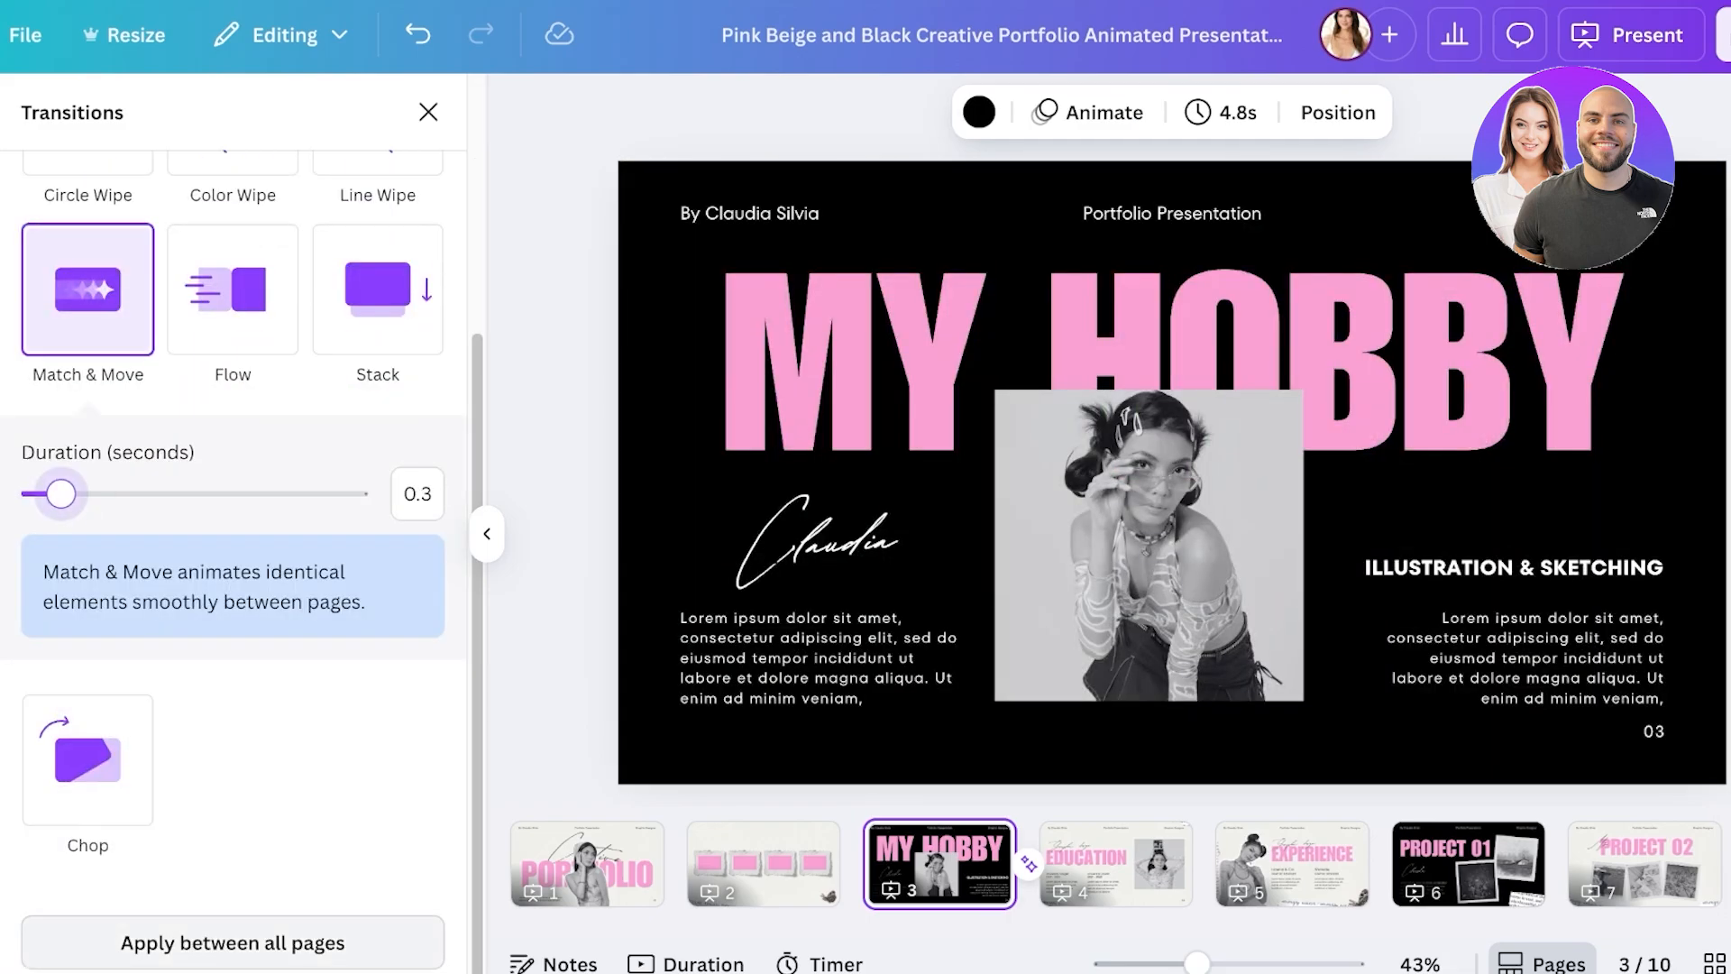
left_click(233, 942)
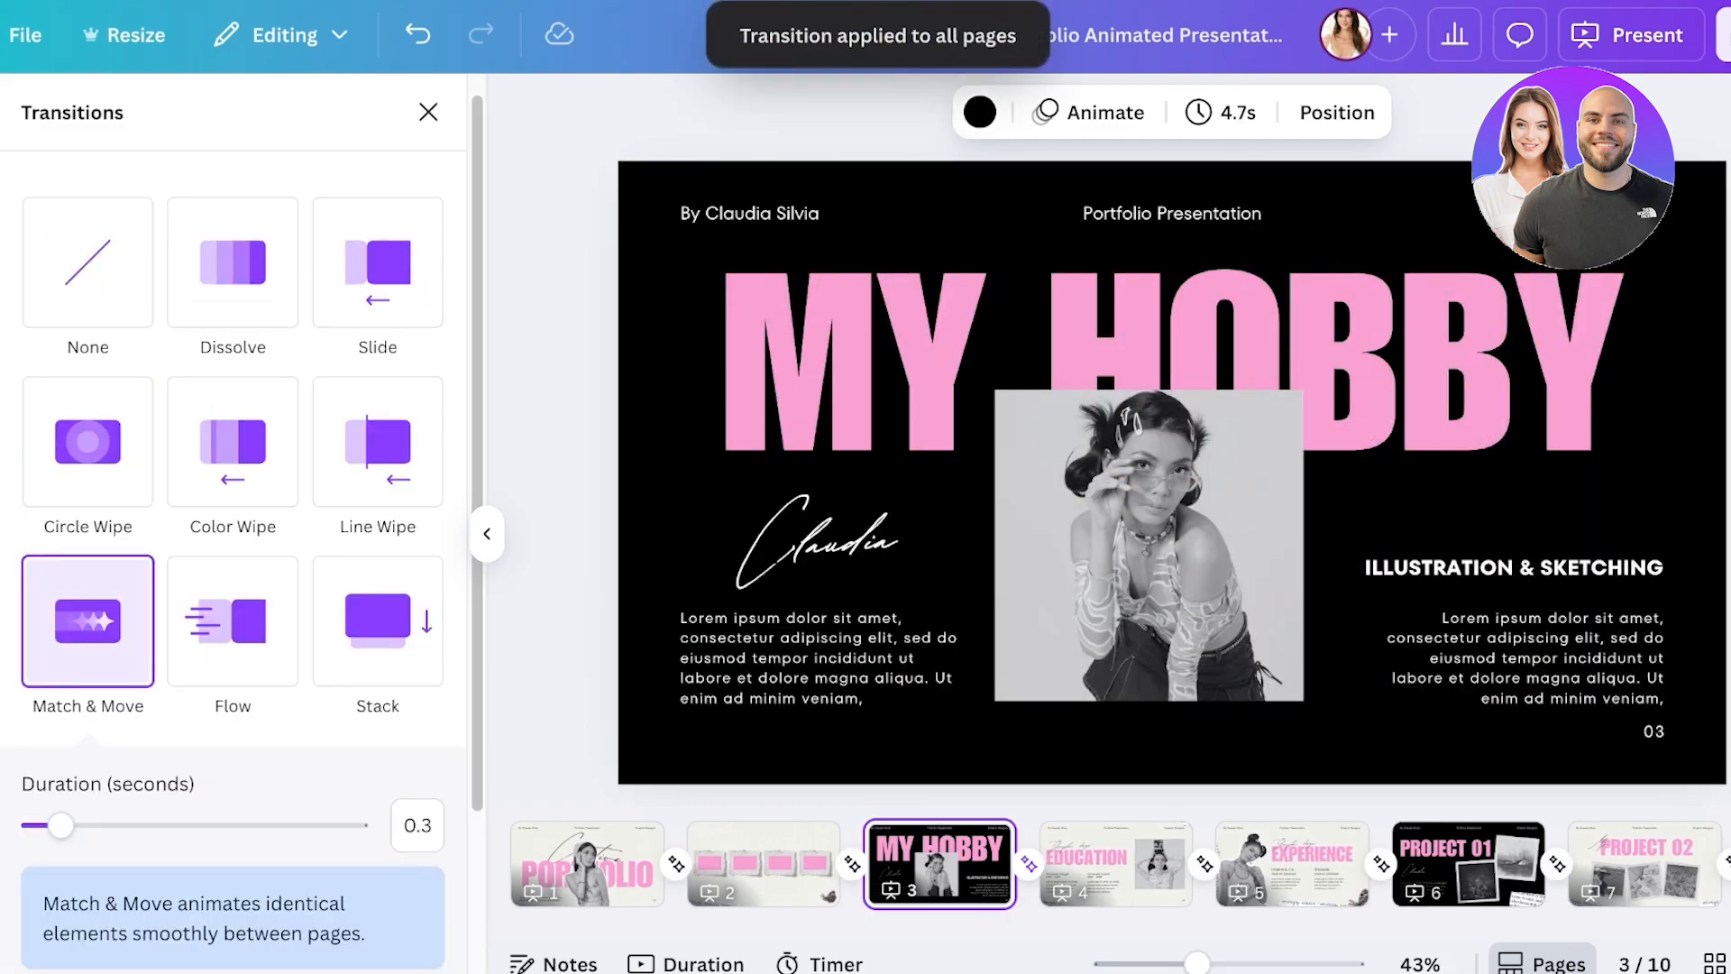
left_click(586, 863)
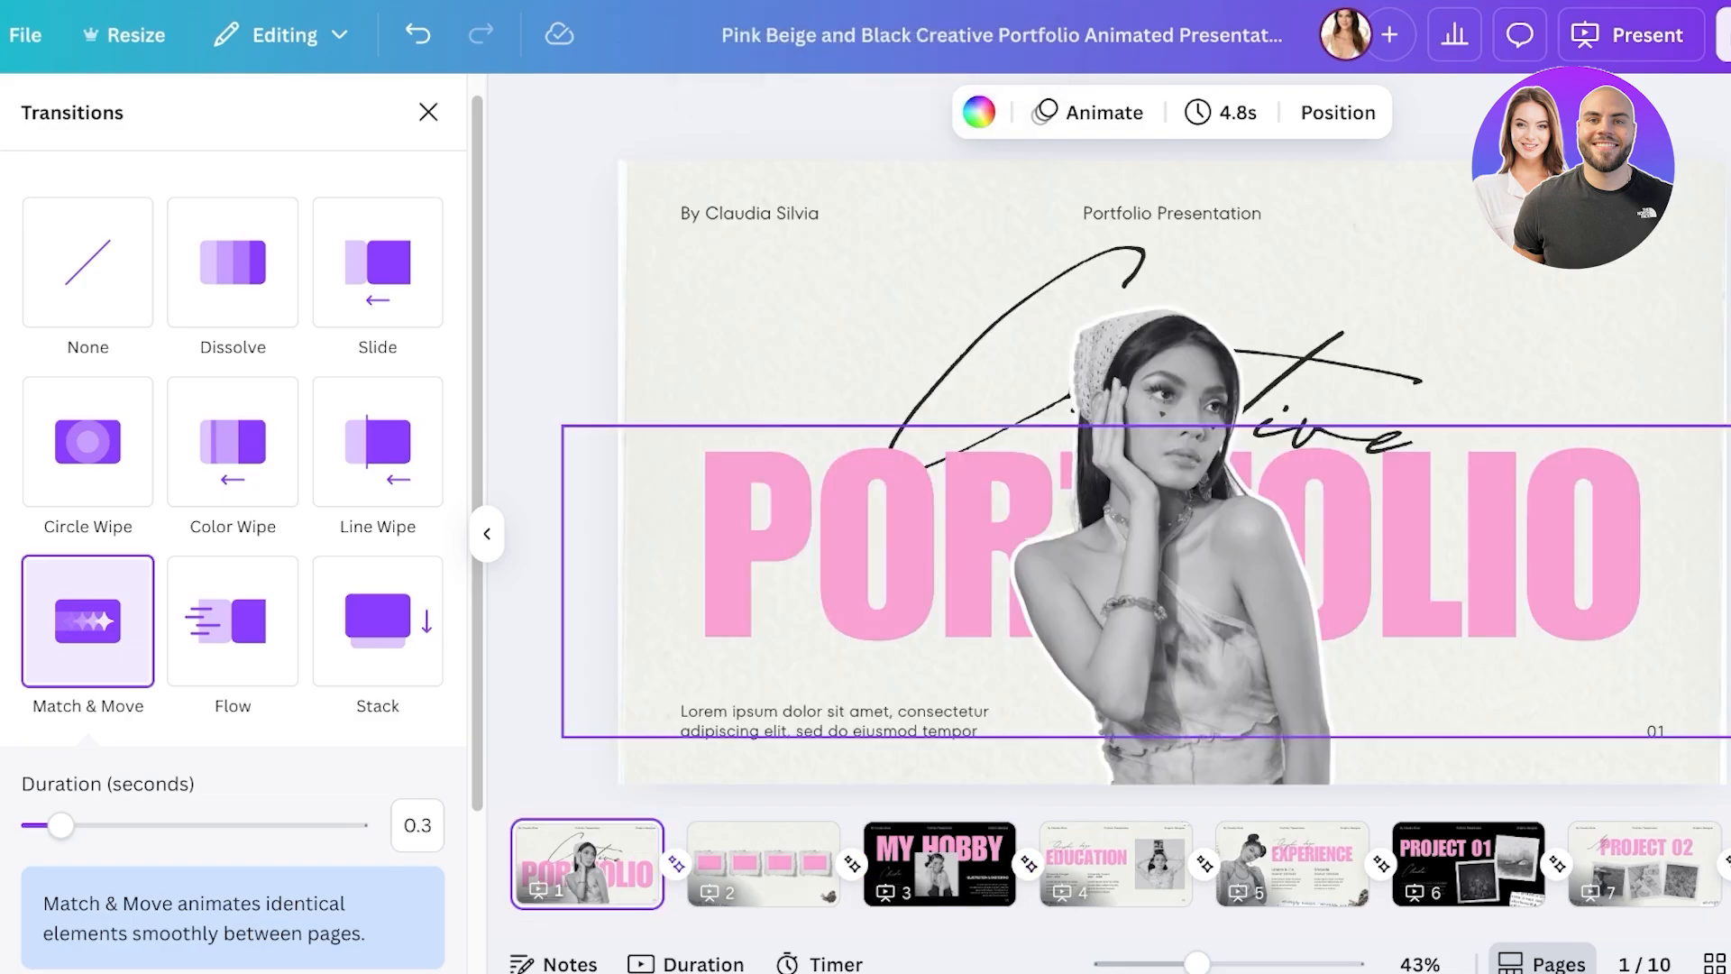
- Shorten the first page's display timing to 3.0 seconds
left_click(1226, 112)
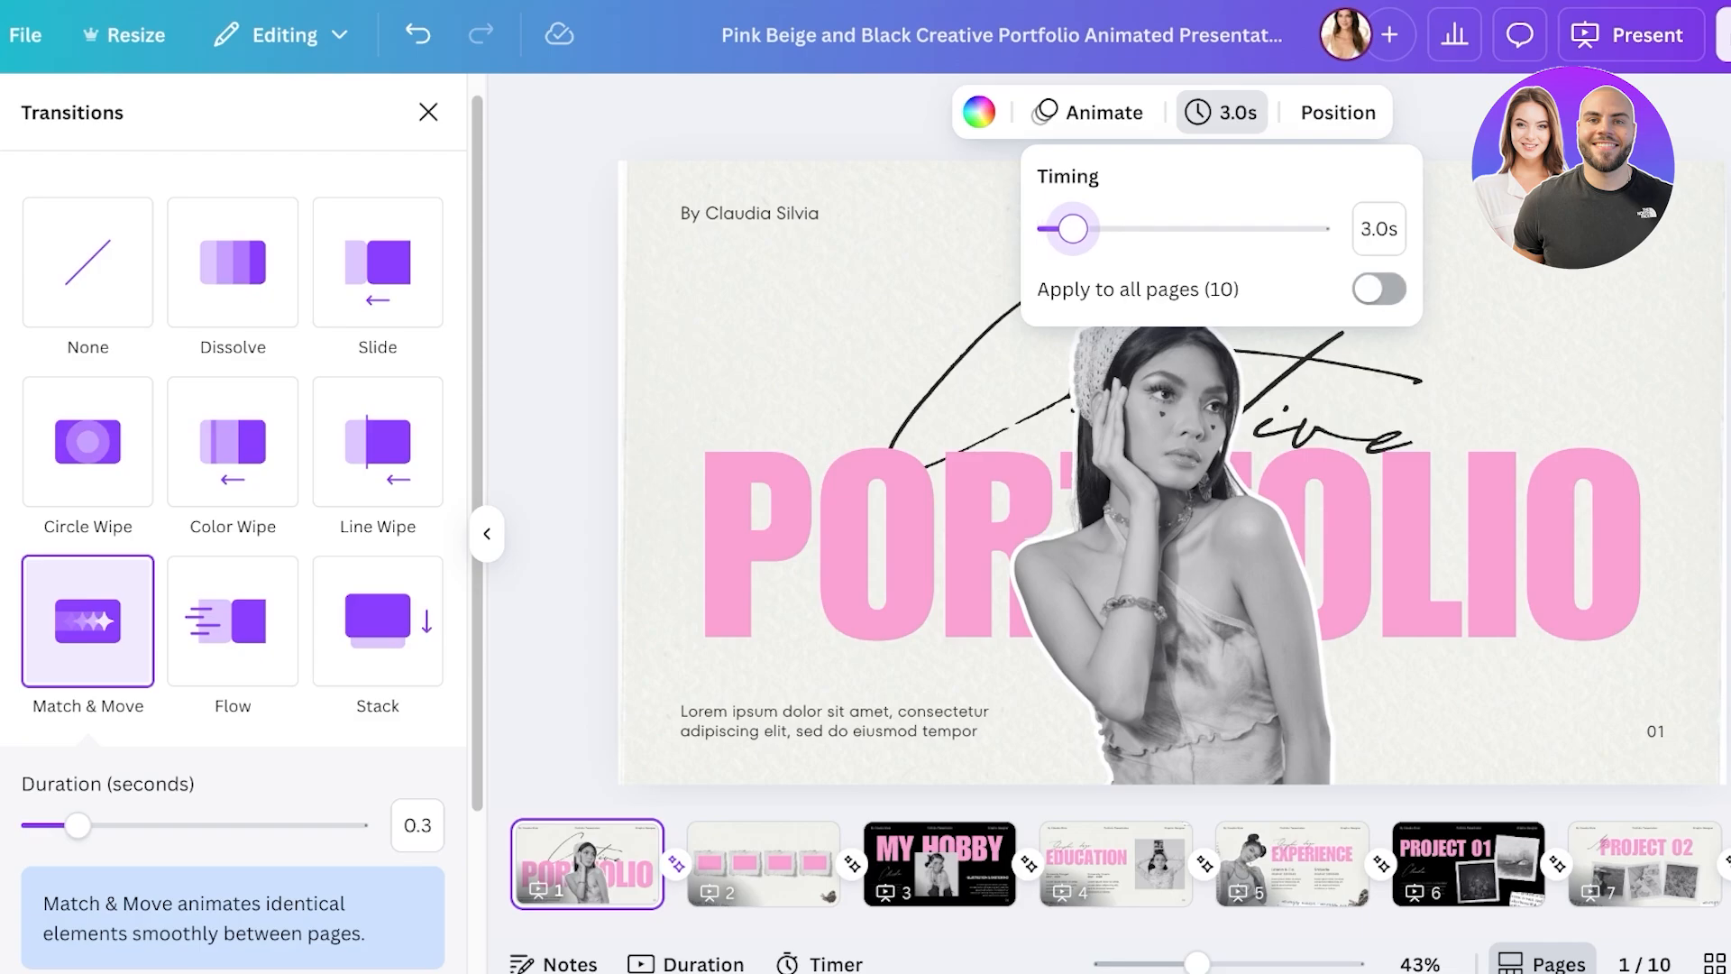
key("Escape")
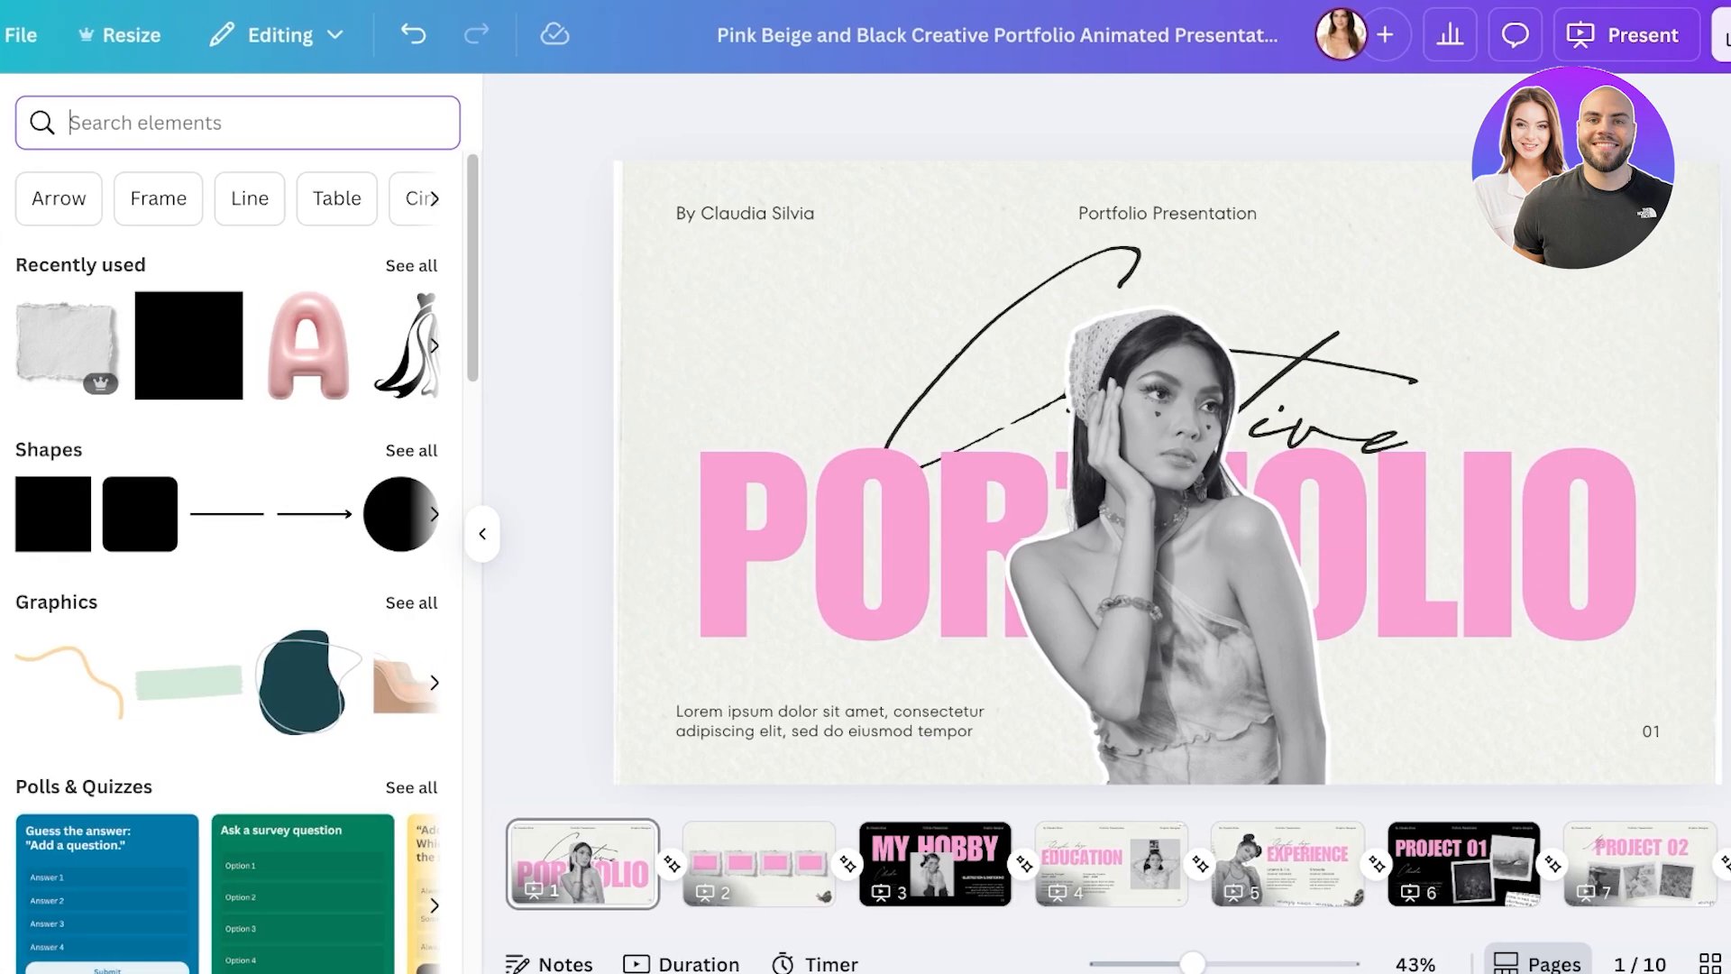
- Search elements for 'creative' and add the Creativity video to the first page
type("creative")
key("Return")
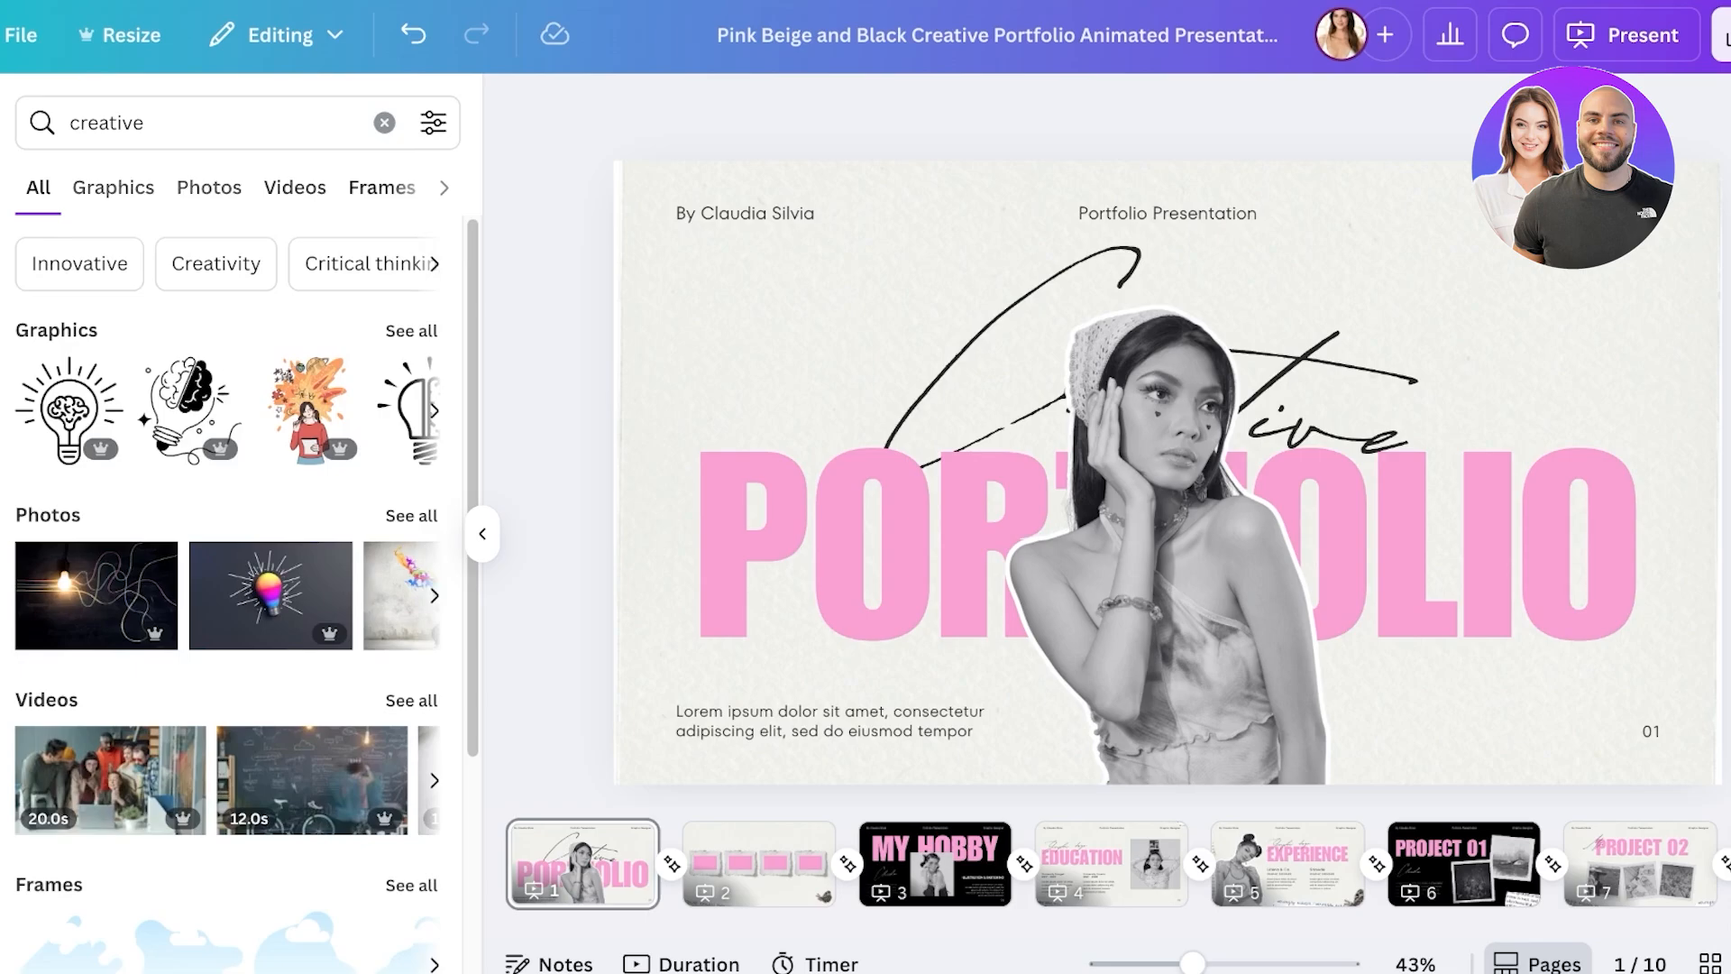
left_click(294, 187)
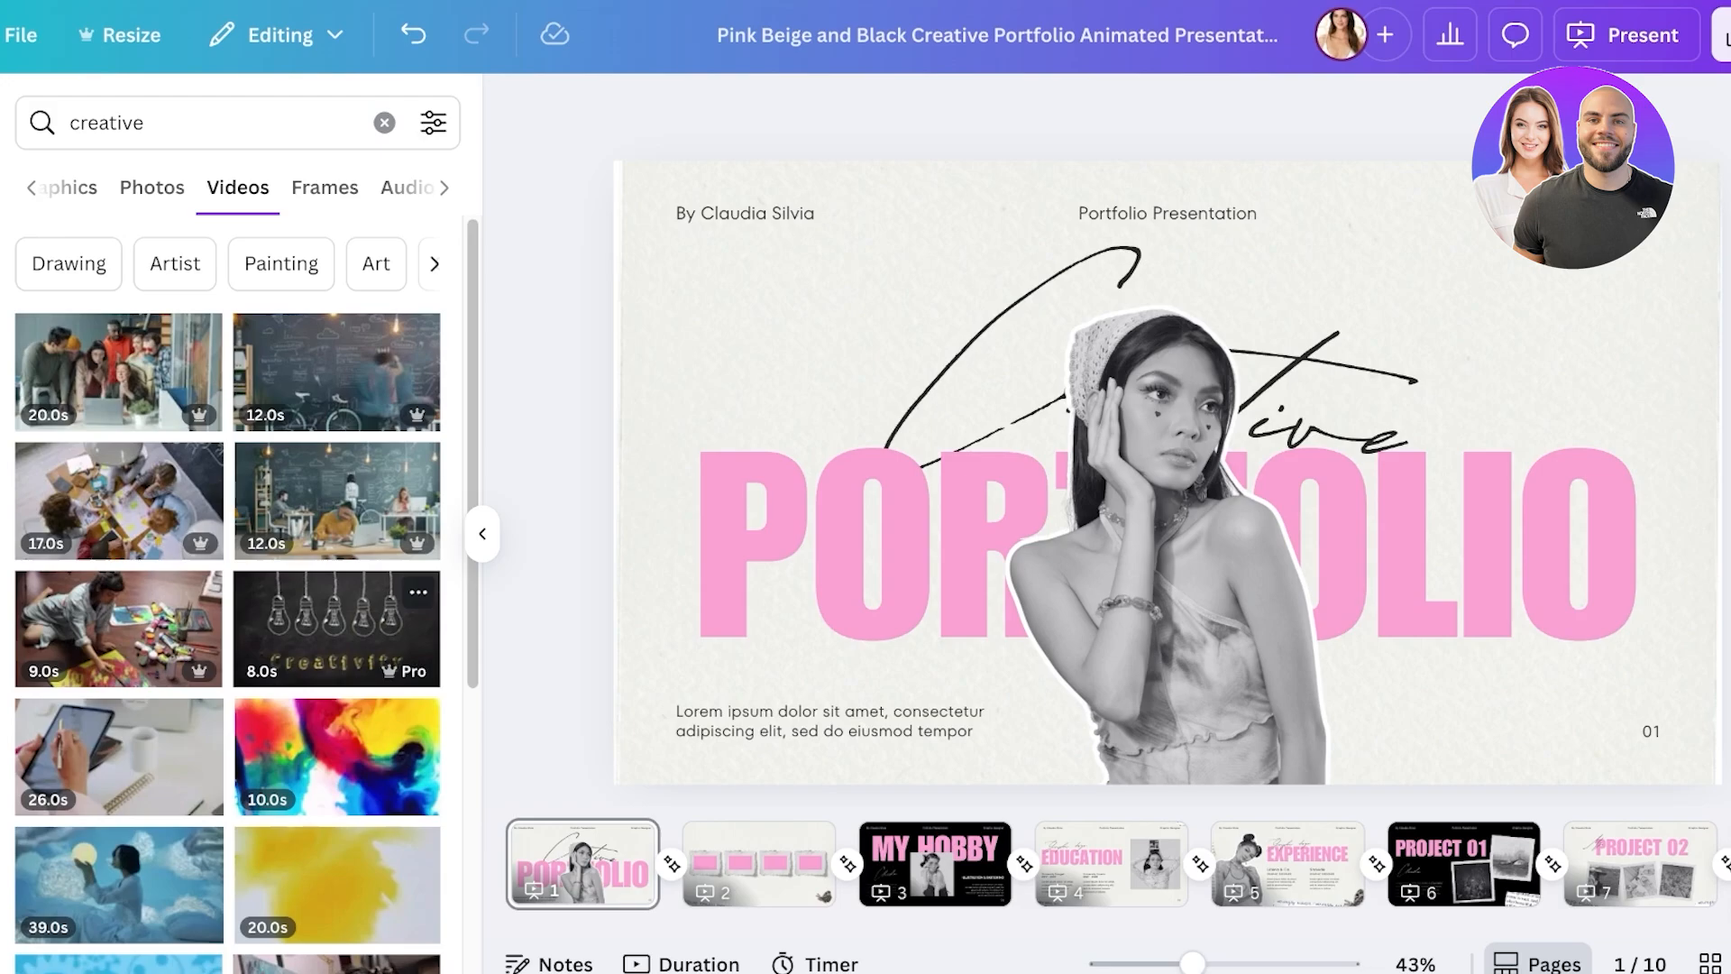
left_click(336, 628)
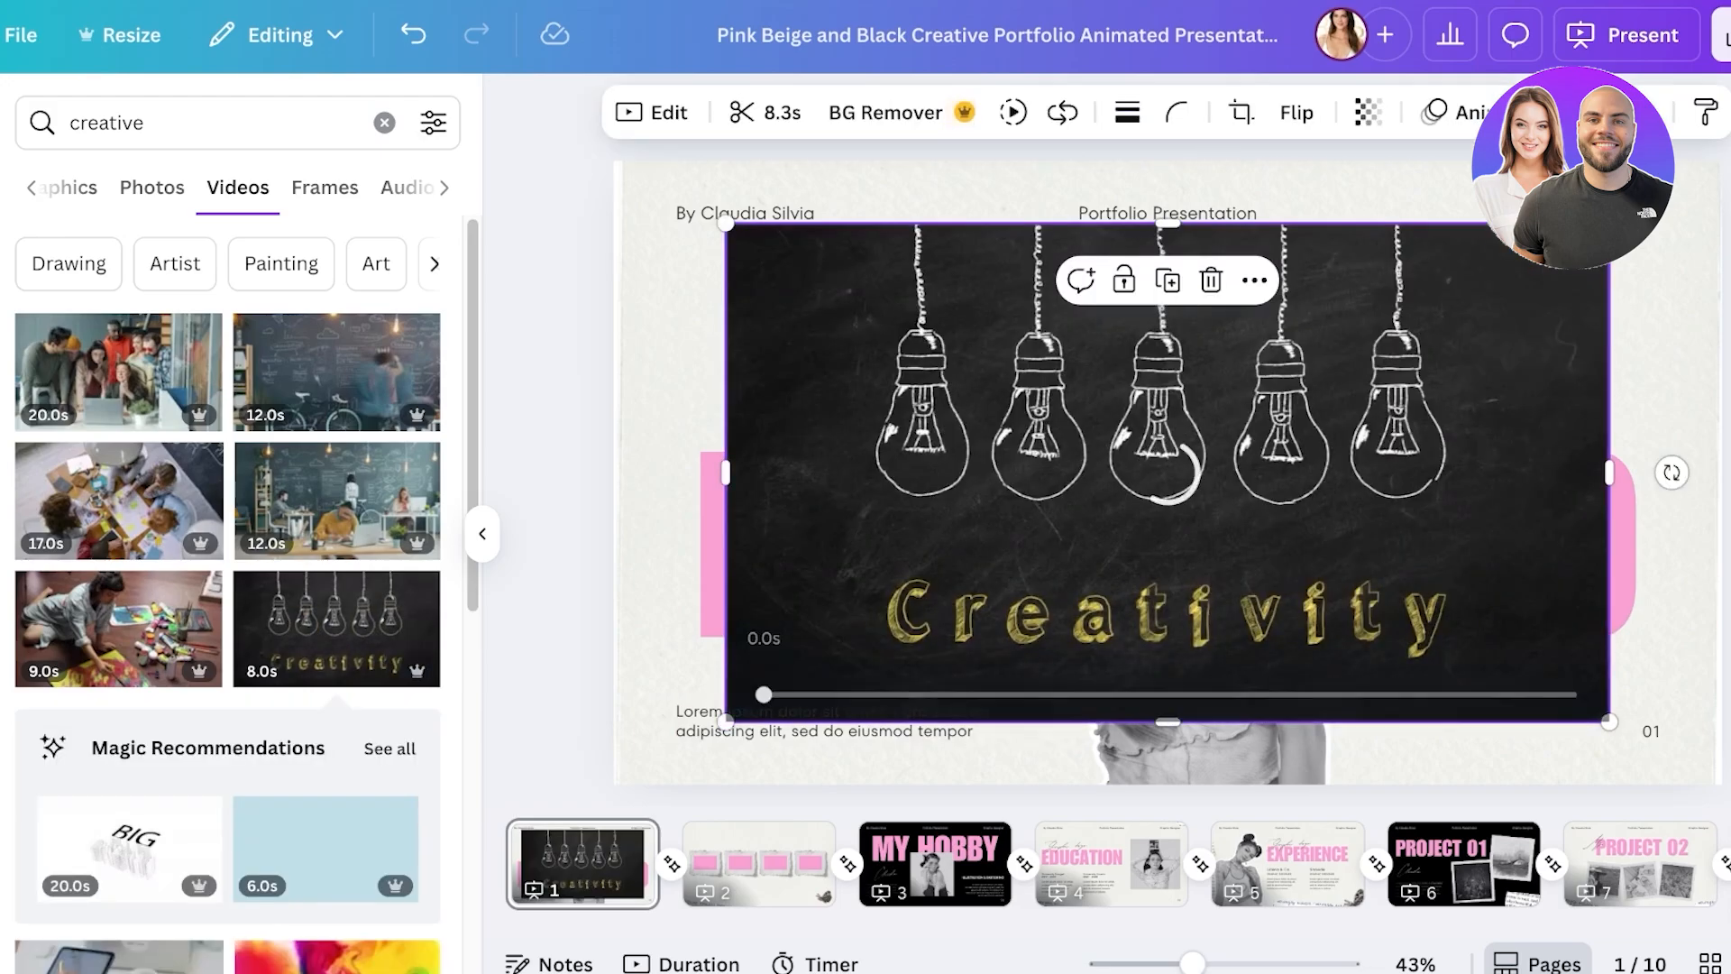
- Preview, shrink and move the Creativity video top-right, check its speed and playback, then delete it
left_click(1301, 396)
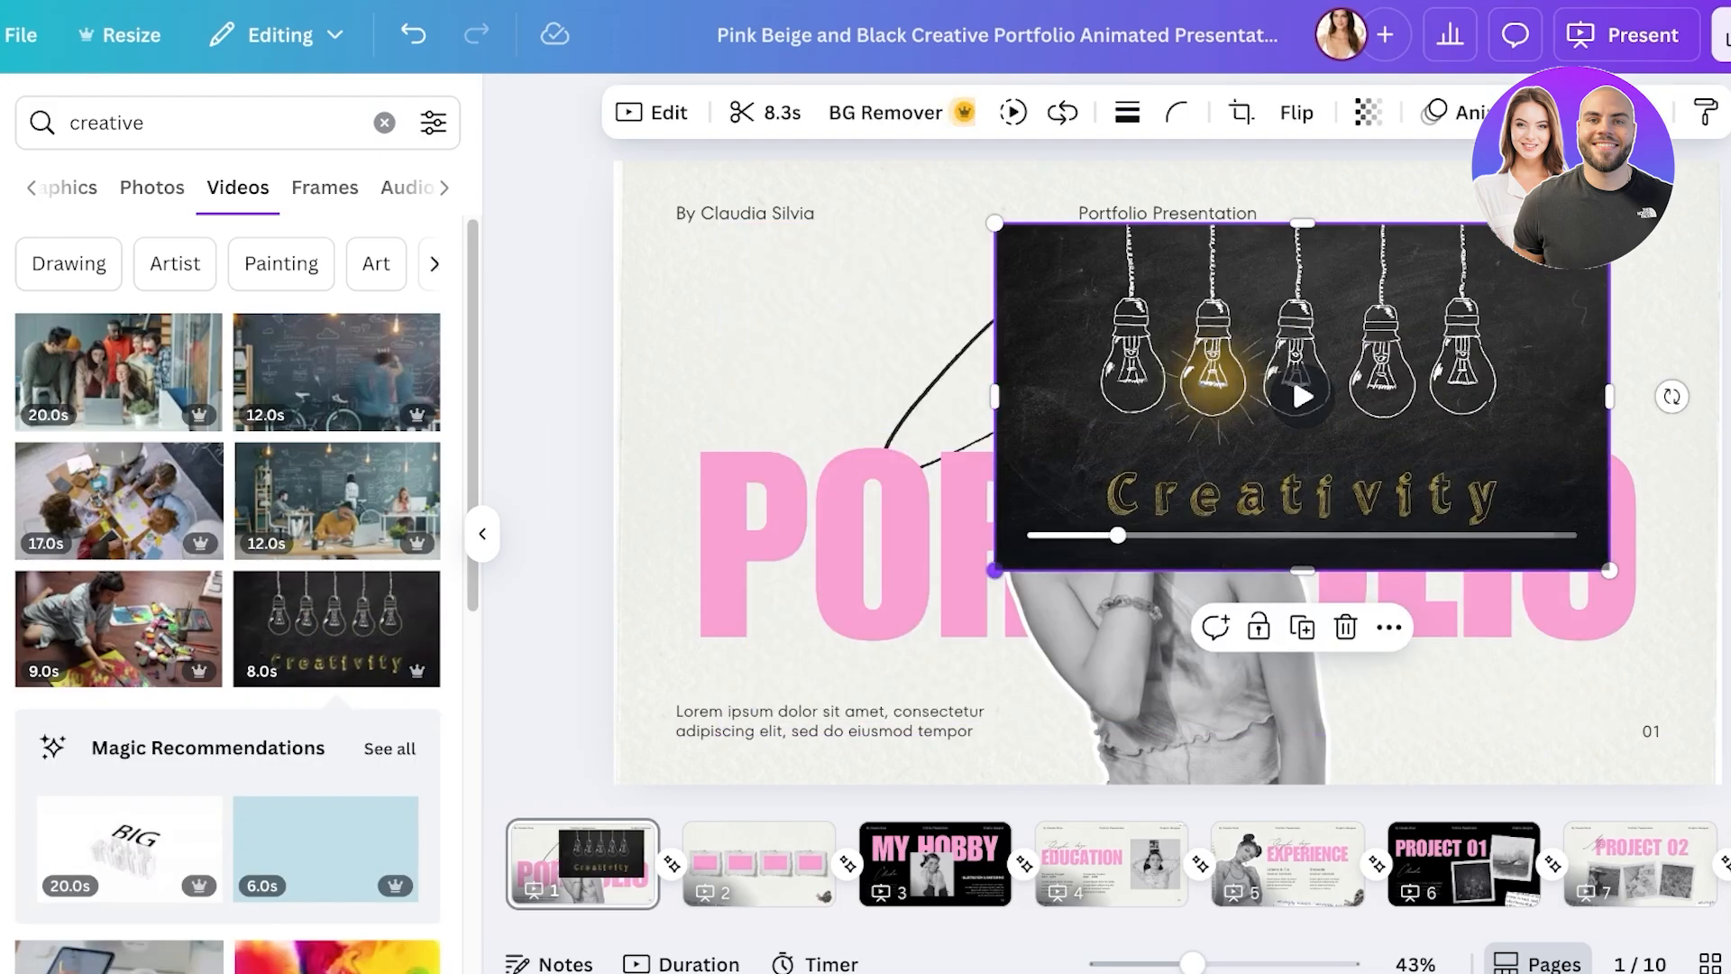
left_click(1079, 535)
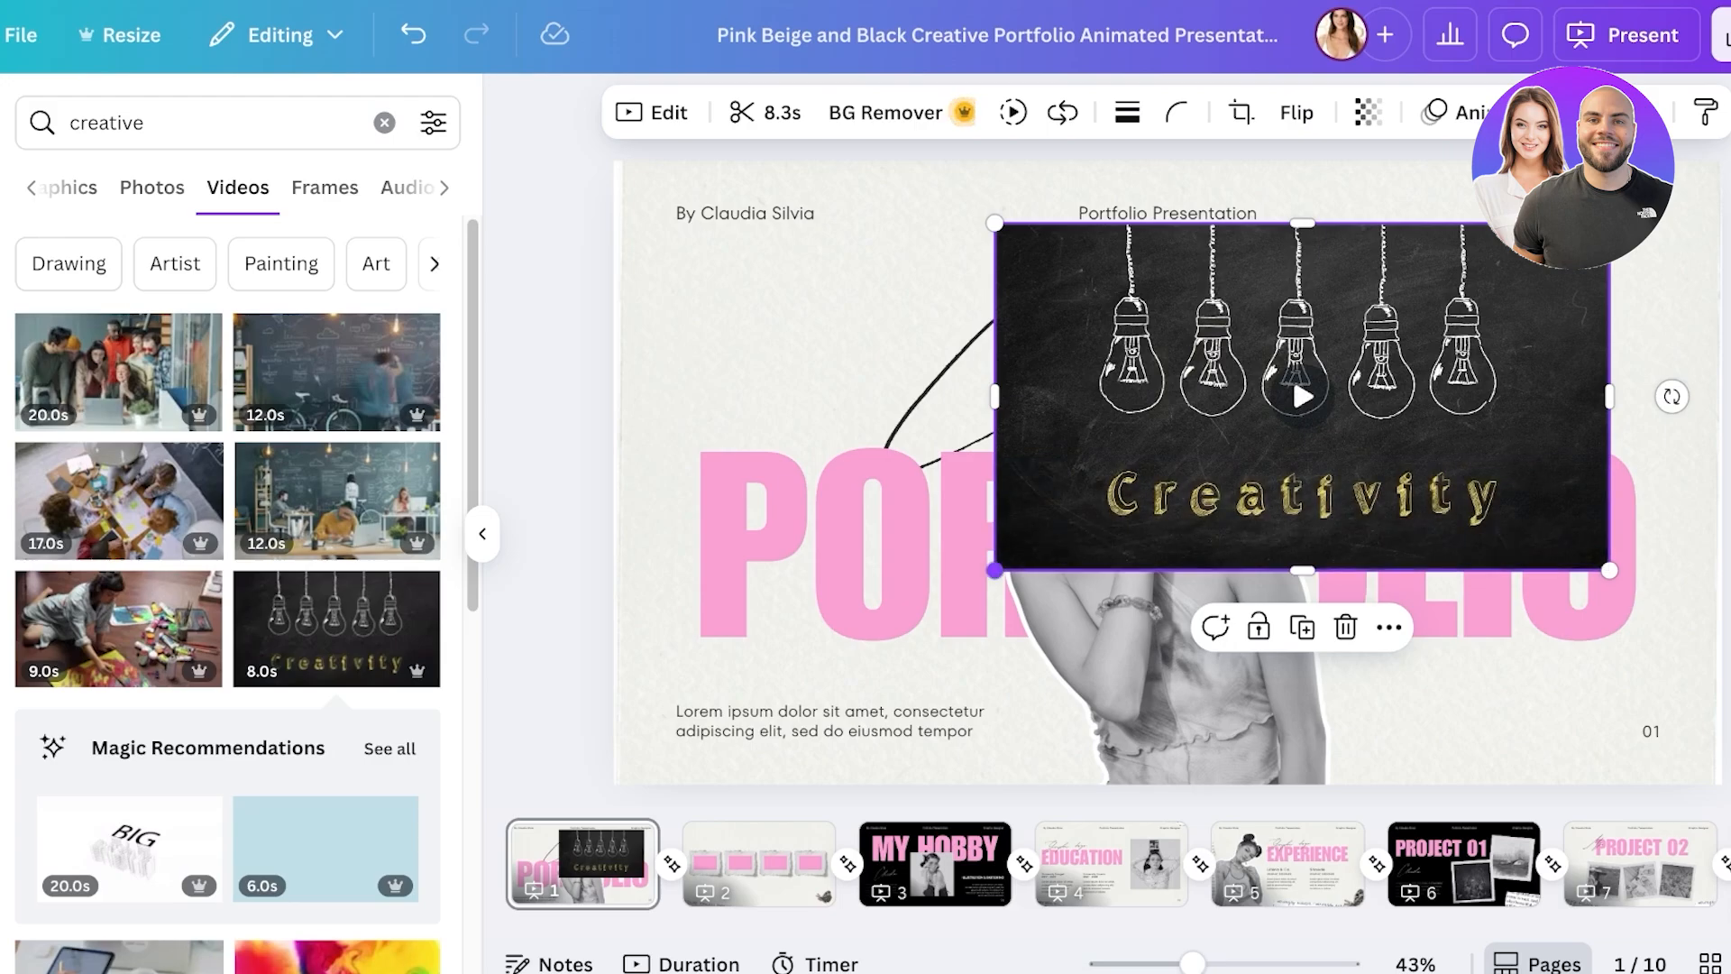
left_click_drag(994, 570, 1248, 425)
left_click_drag(1429, 324, 1510, 265)
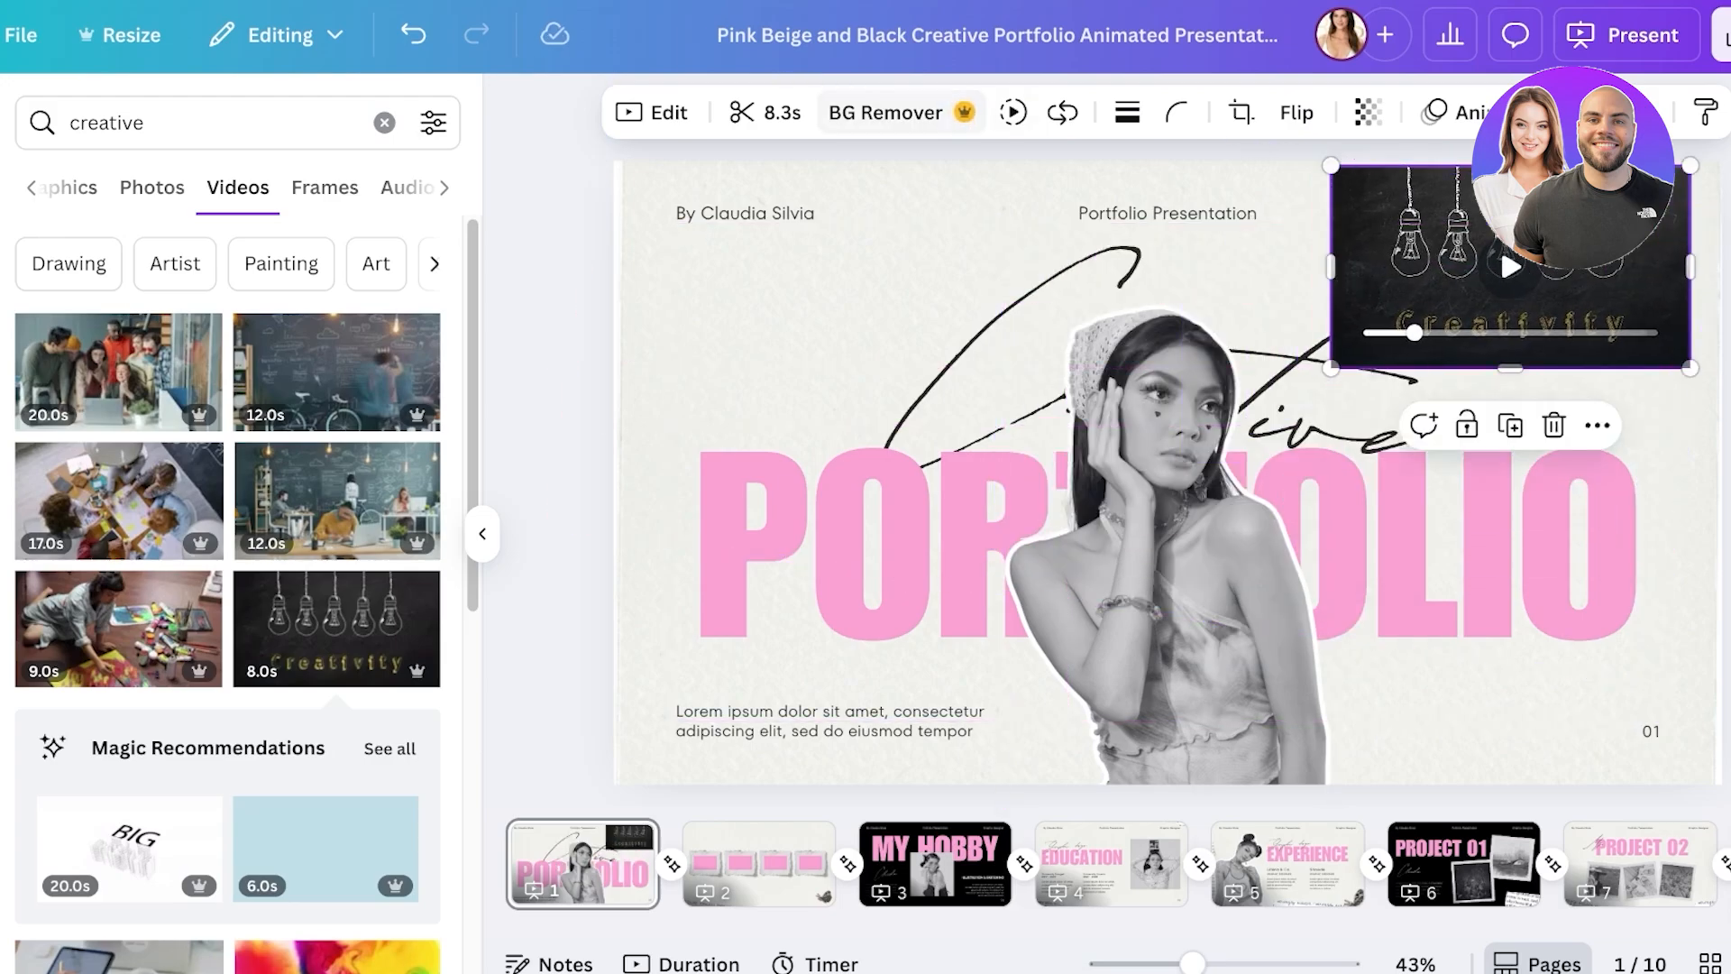
left_click(1012, 112)
left_click(1062, 111)
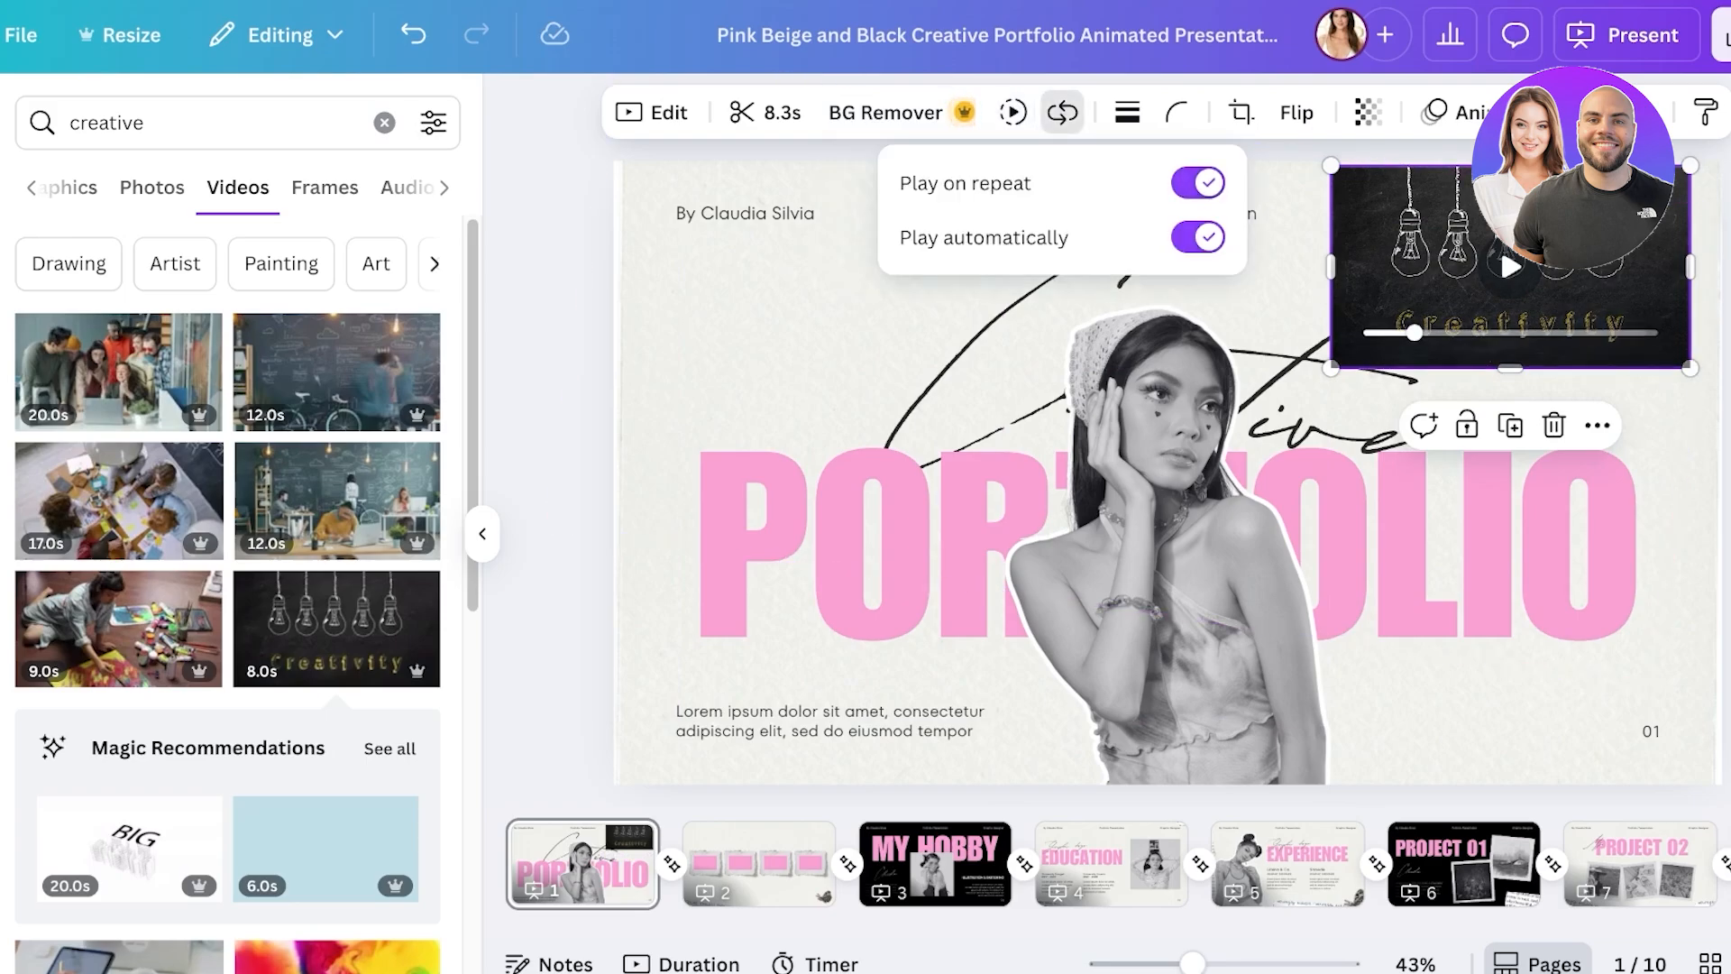
left_click_drag(1510, 243, 1510, 257)
key("Delete")
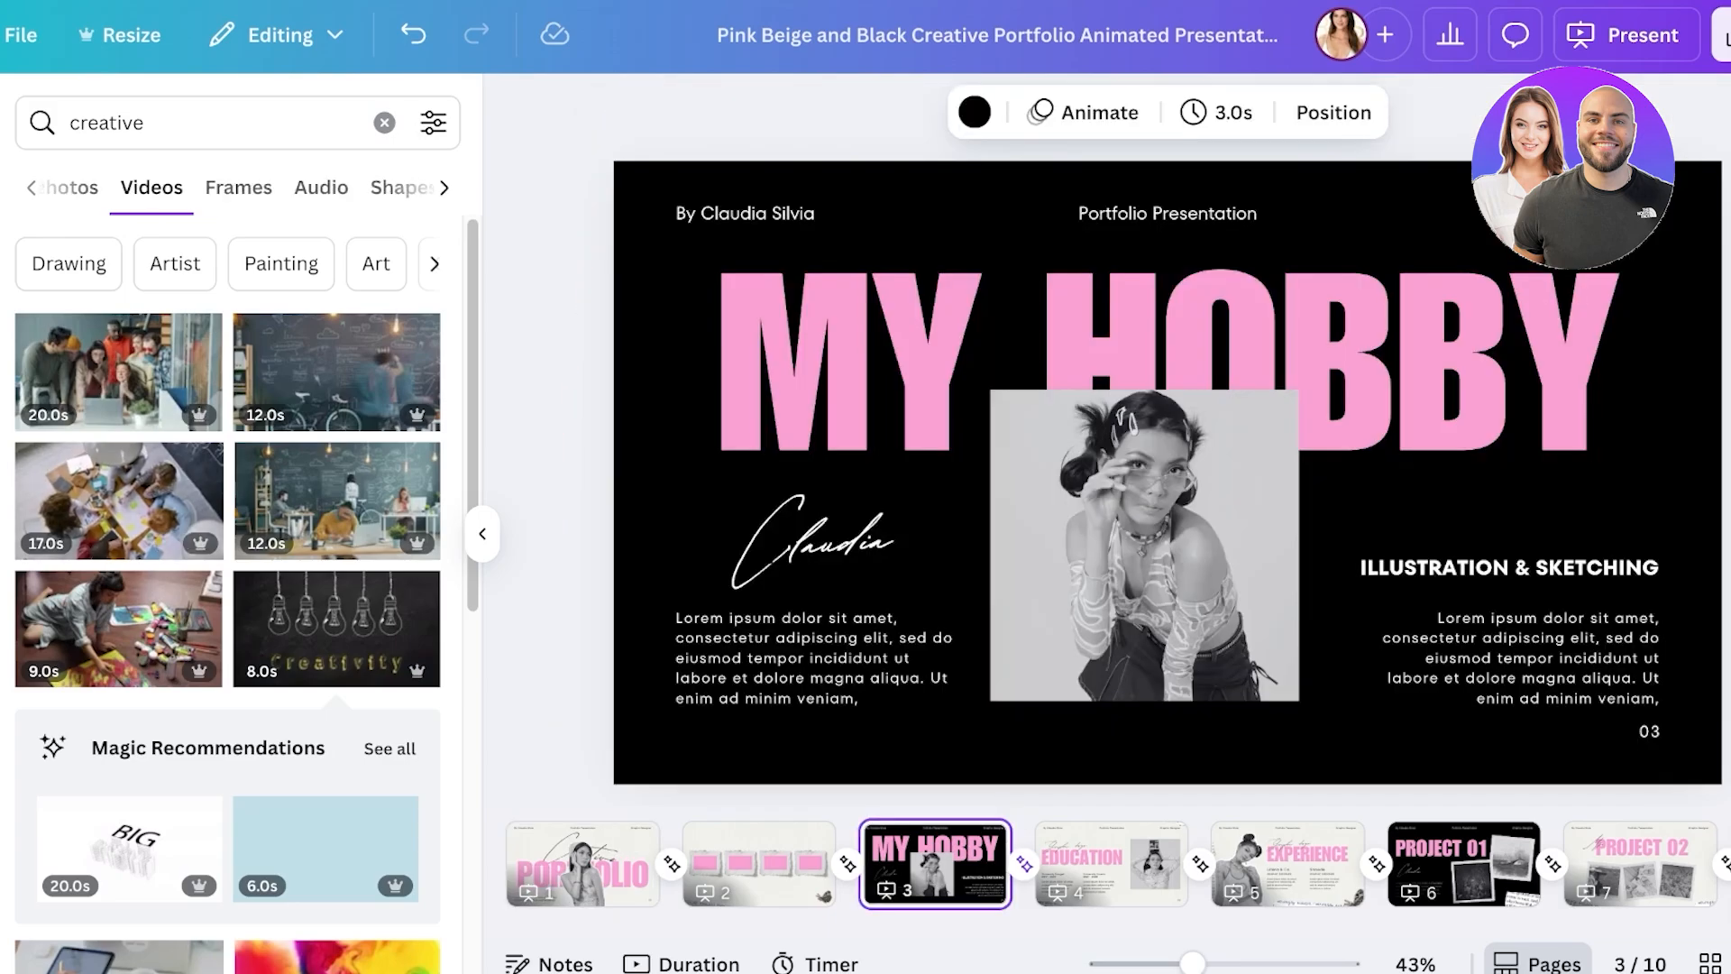
- Browse the 'creative' result categories and shift the MY HOBBY photo to the right
left_click(237, 188)
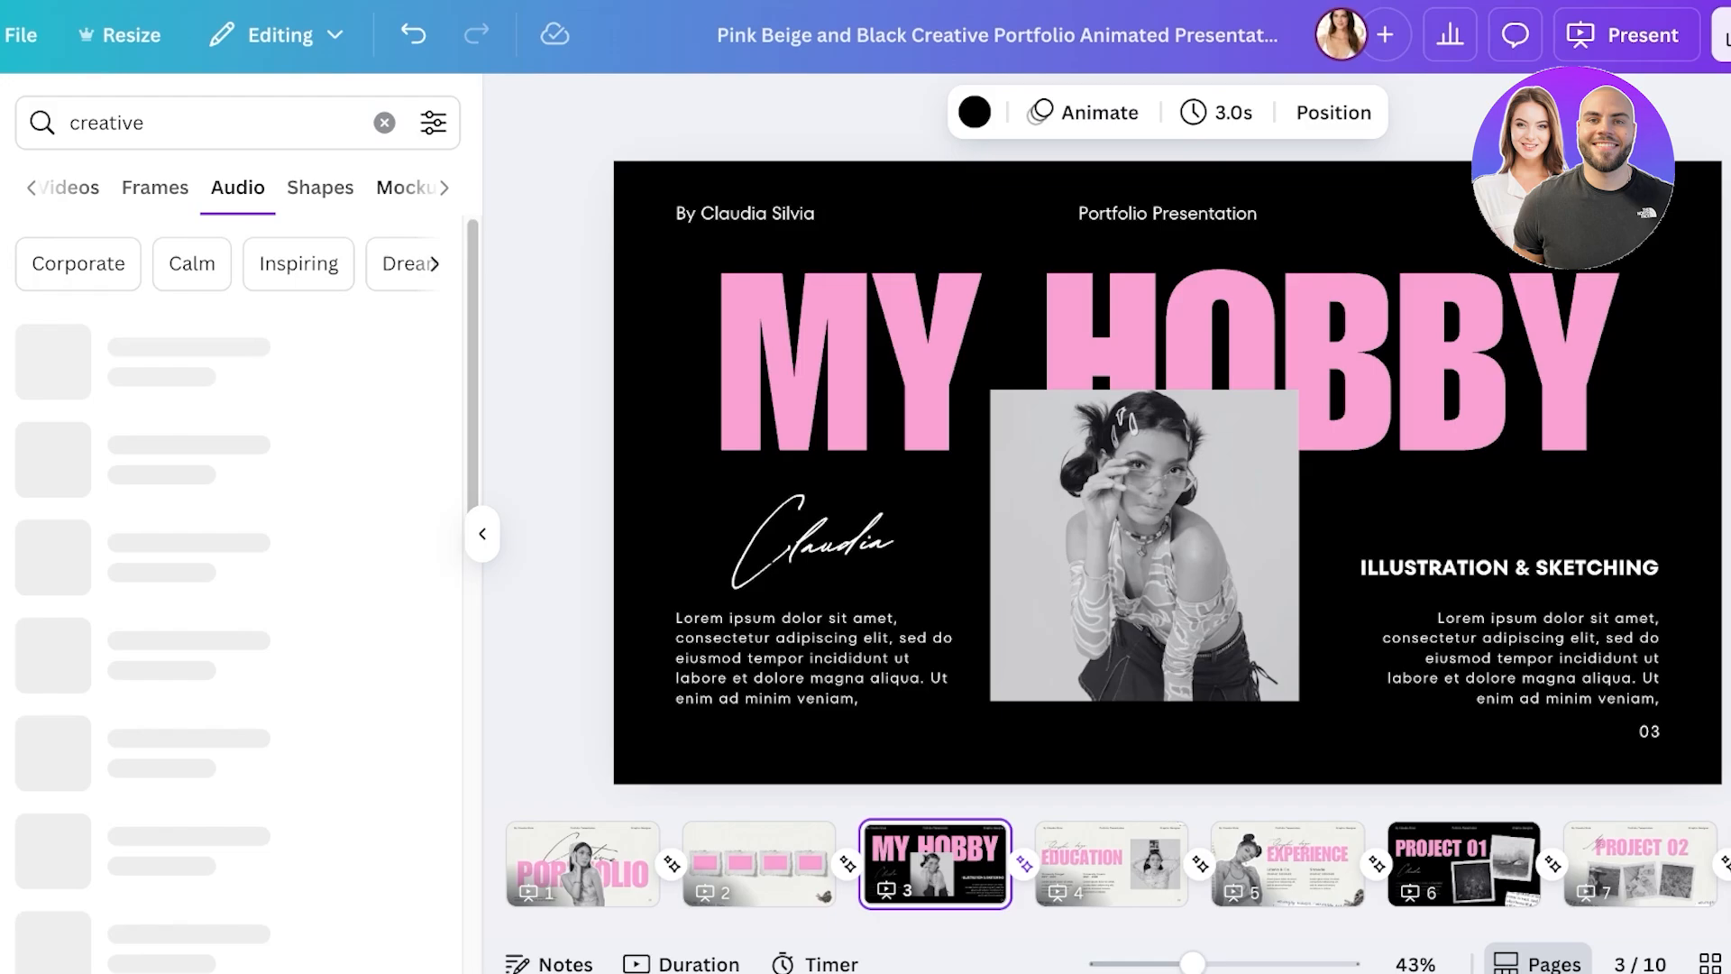
left_click(320, 187)
left_click(326, 188)
left_click(410, 188)
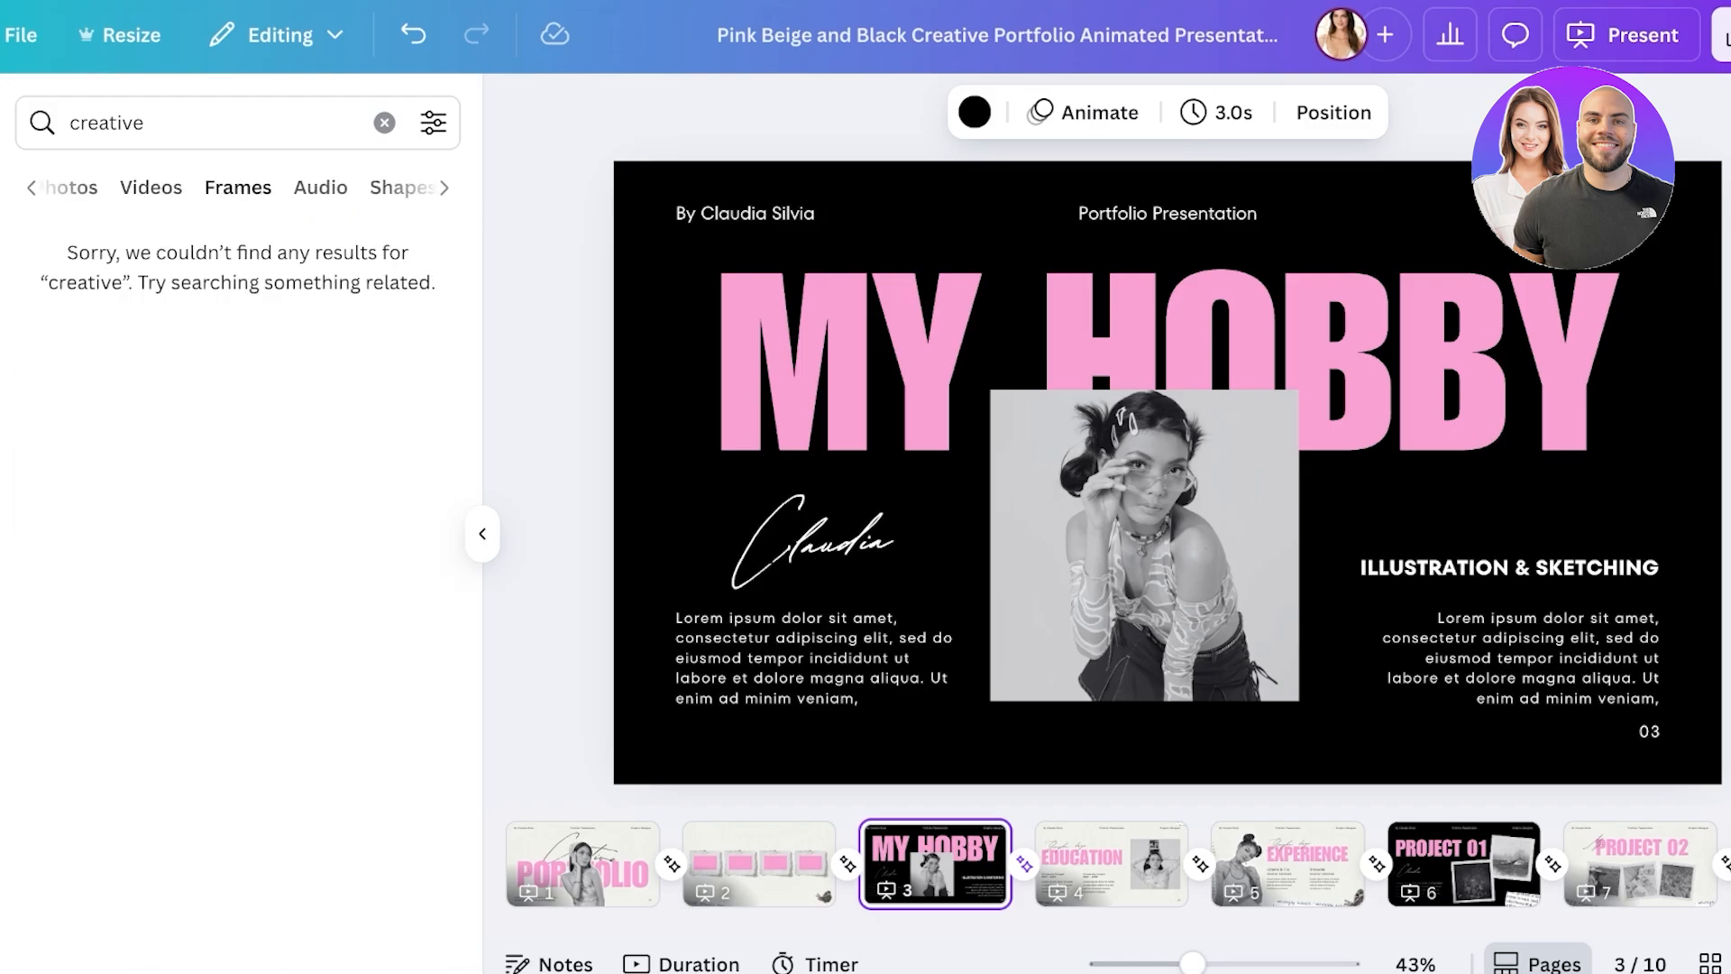
left_click(237, 187)
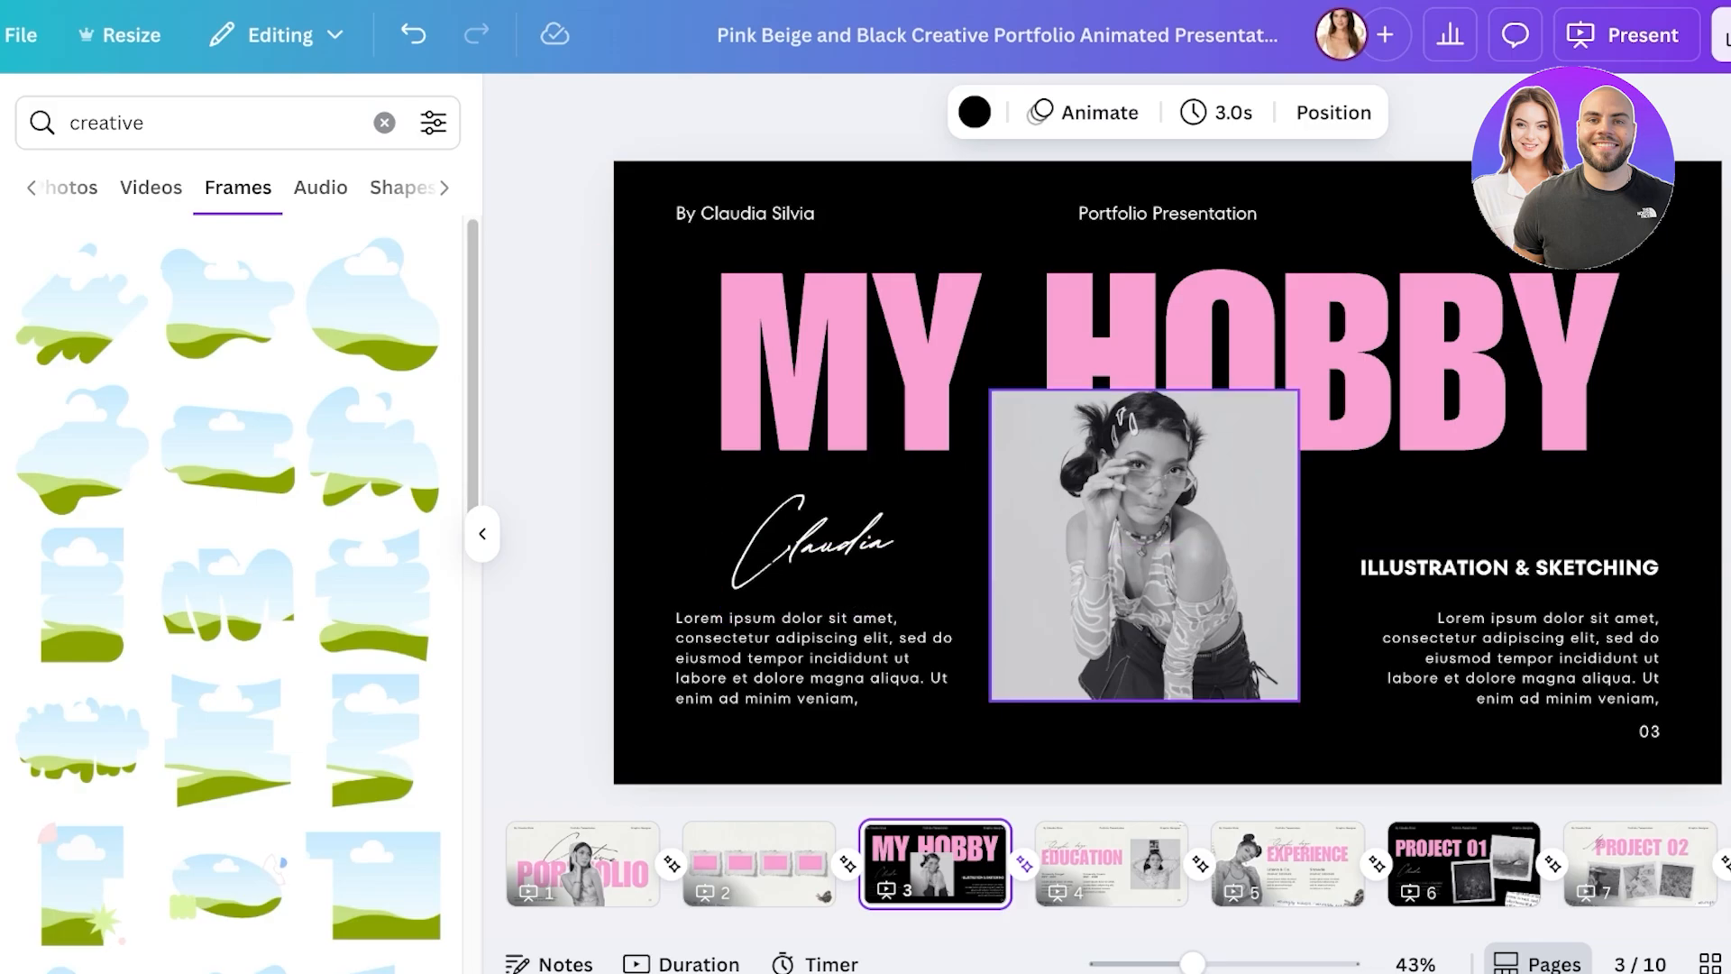
left_click_drag(1144, 544, 1288, 474)
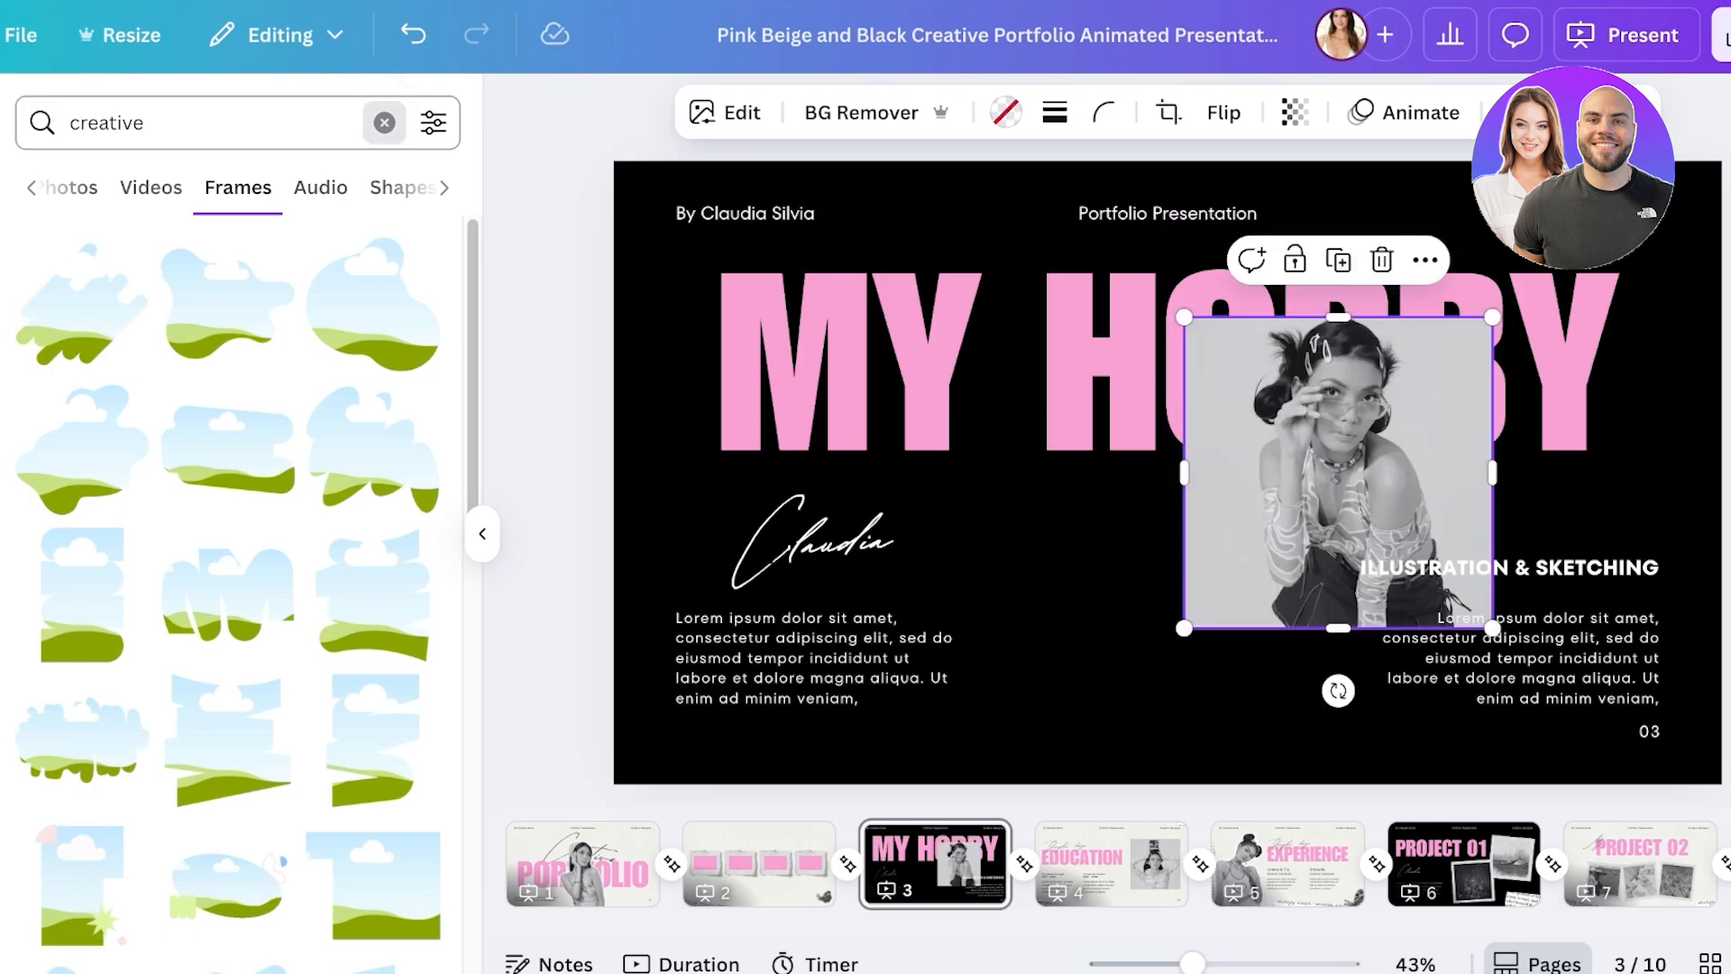
- Search elements for 'blob' and scroll through the blob-shaped frame results
left_click(384, 122)
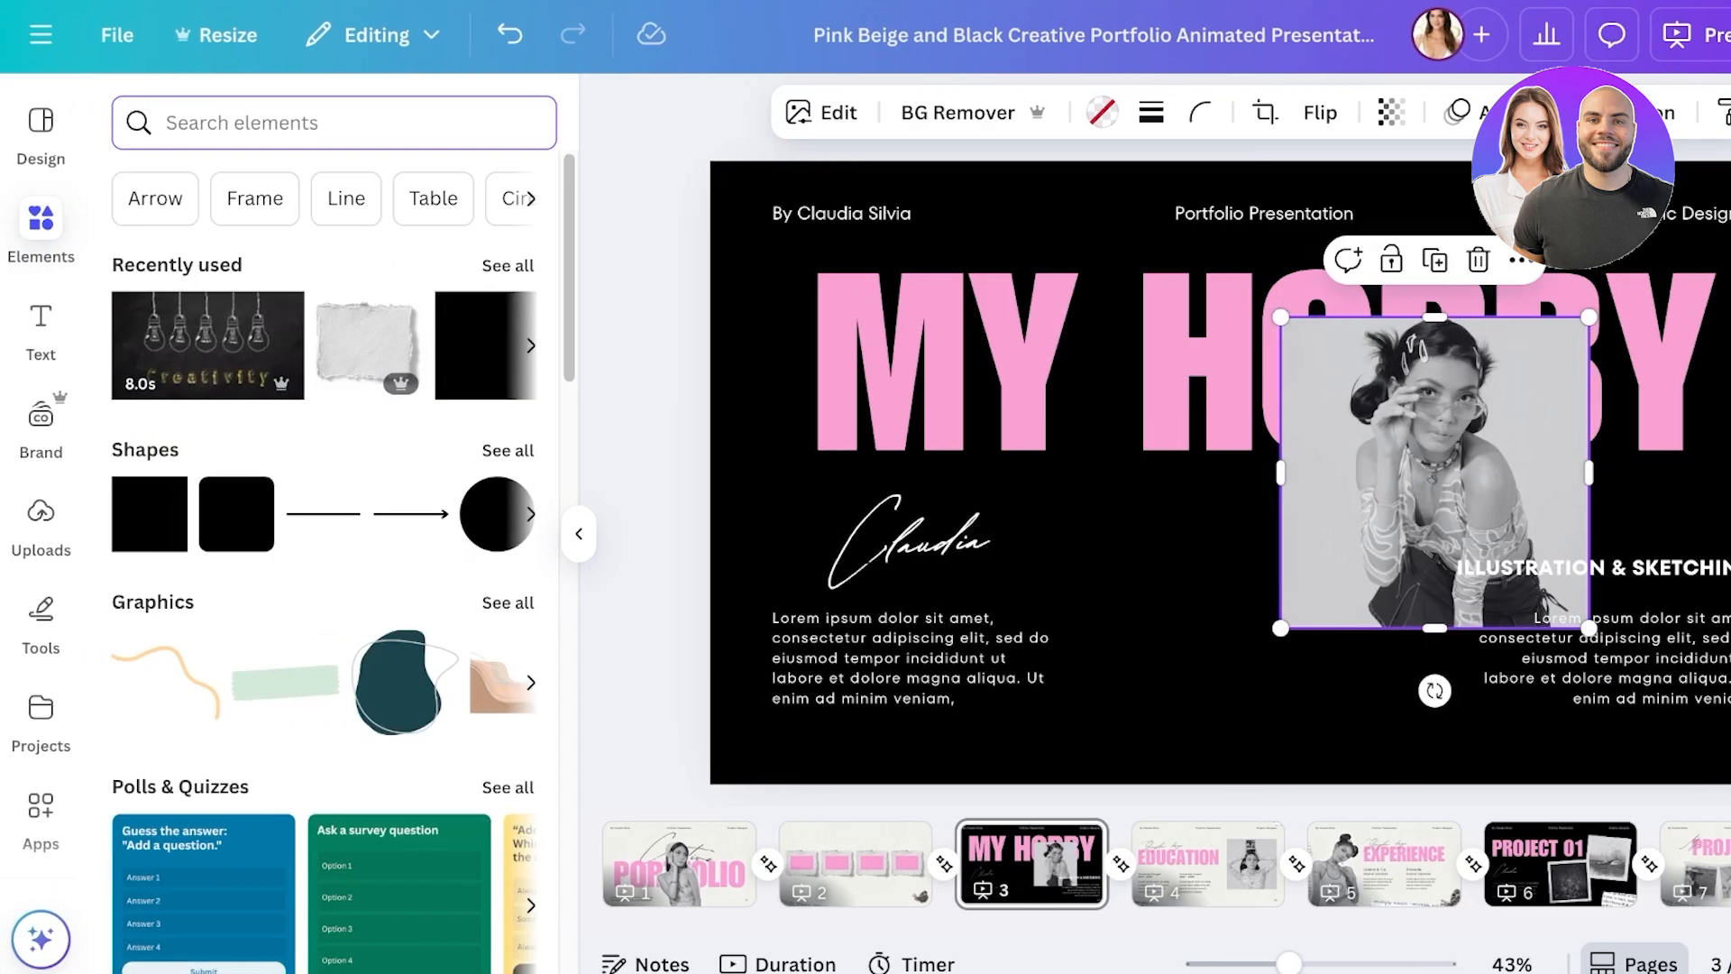
type("blob")
key("Return")
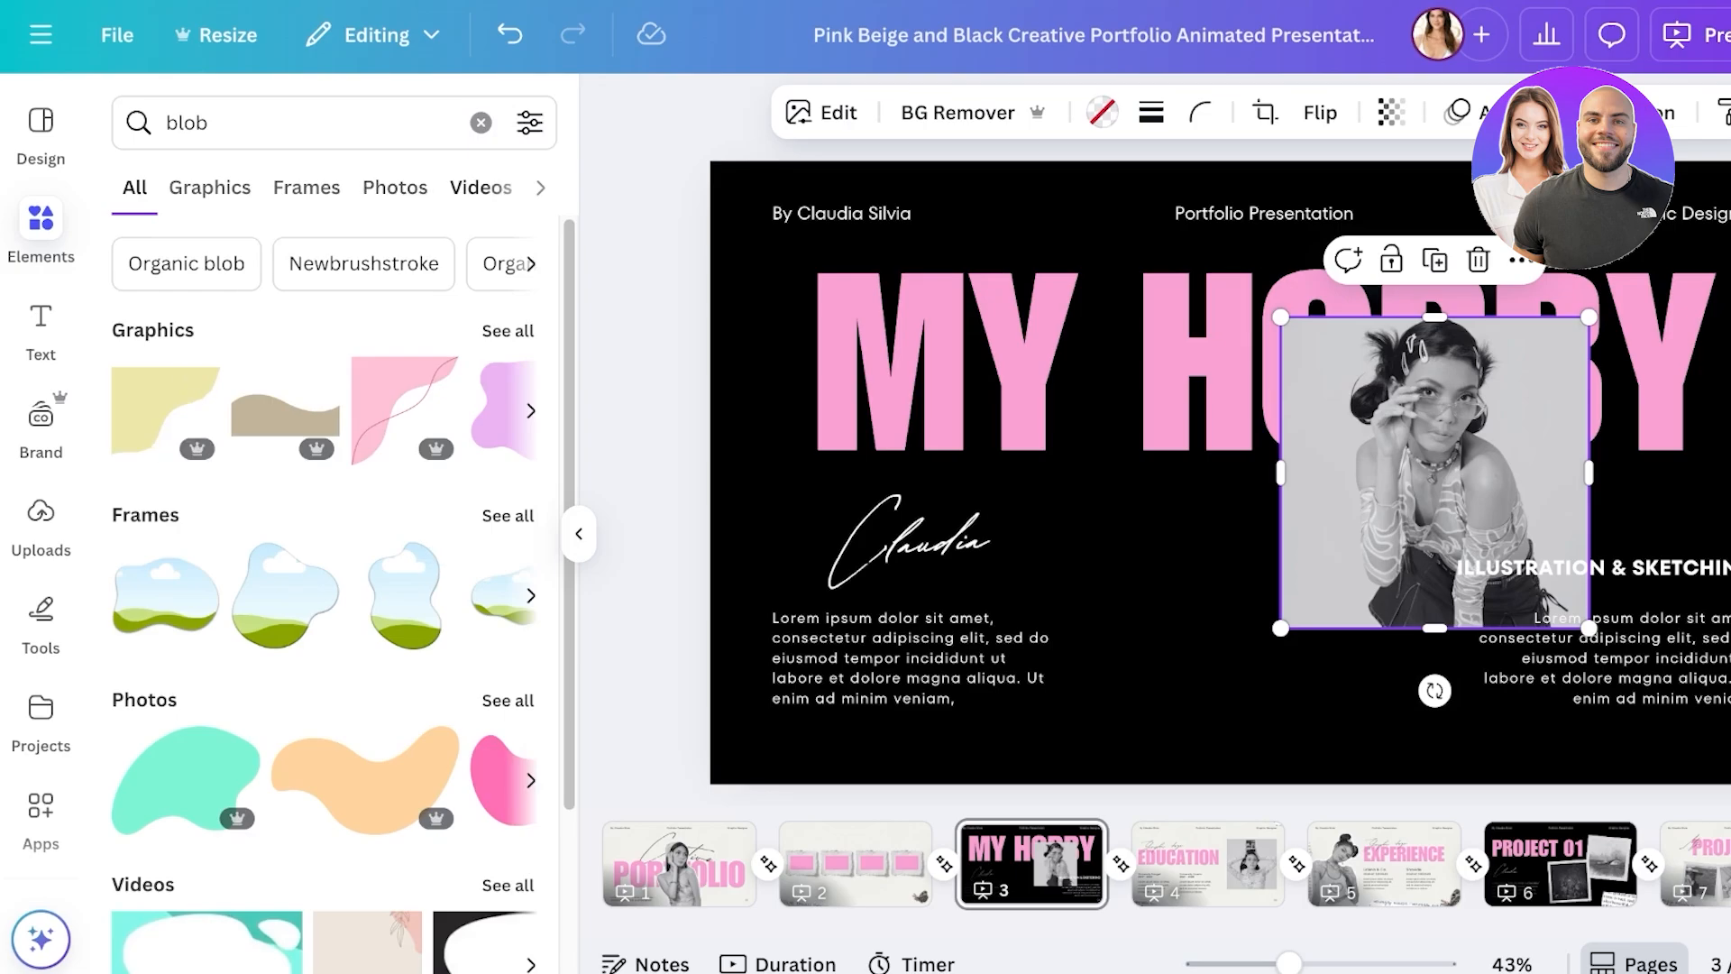
left_click(306, 187)
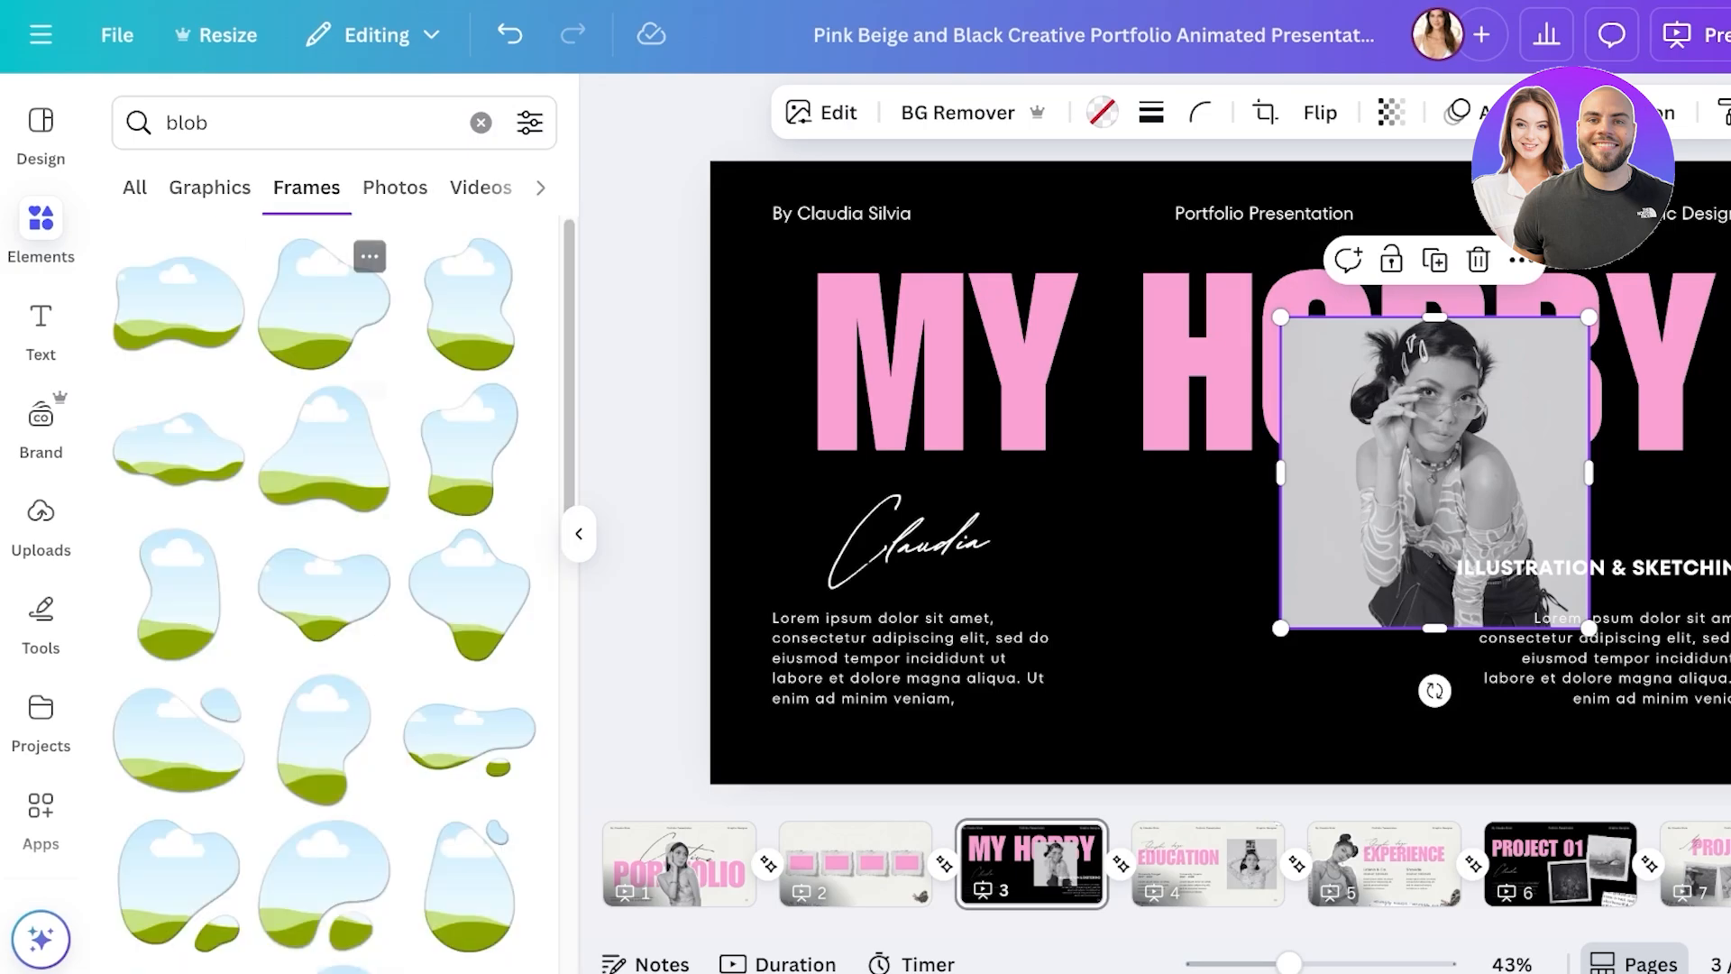
scroll(469, 532, "down", 7)
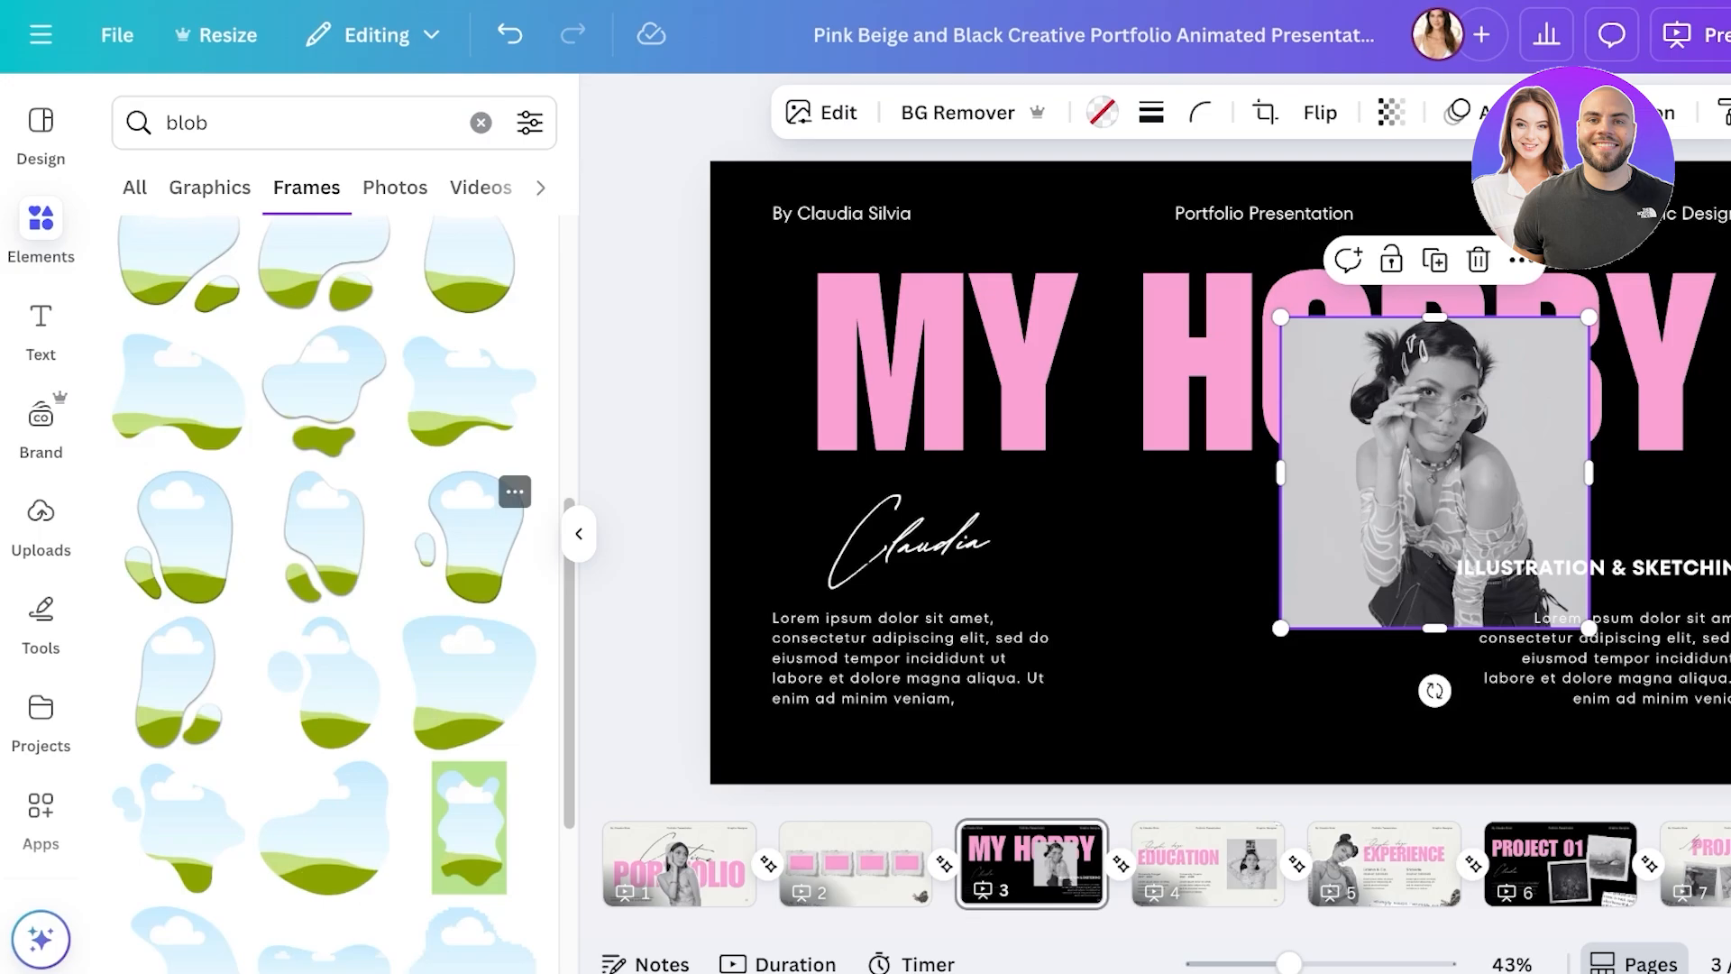
scroll(469, 531, "down", 8)
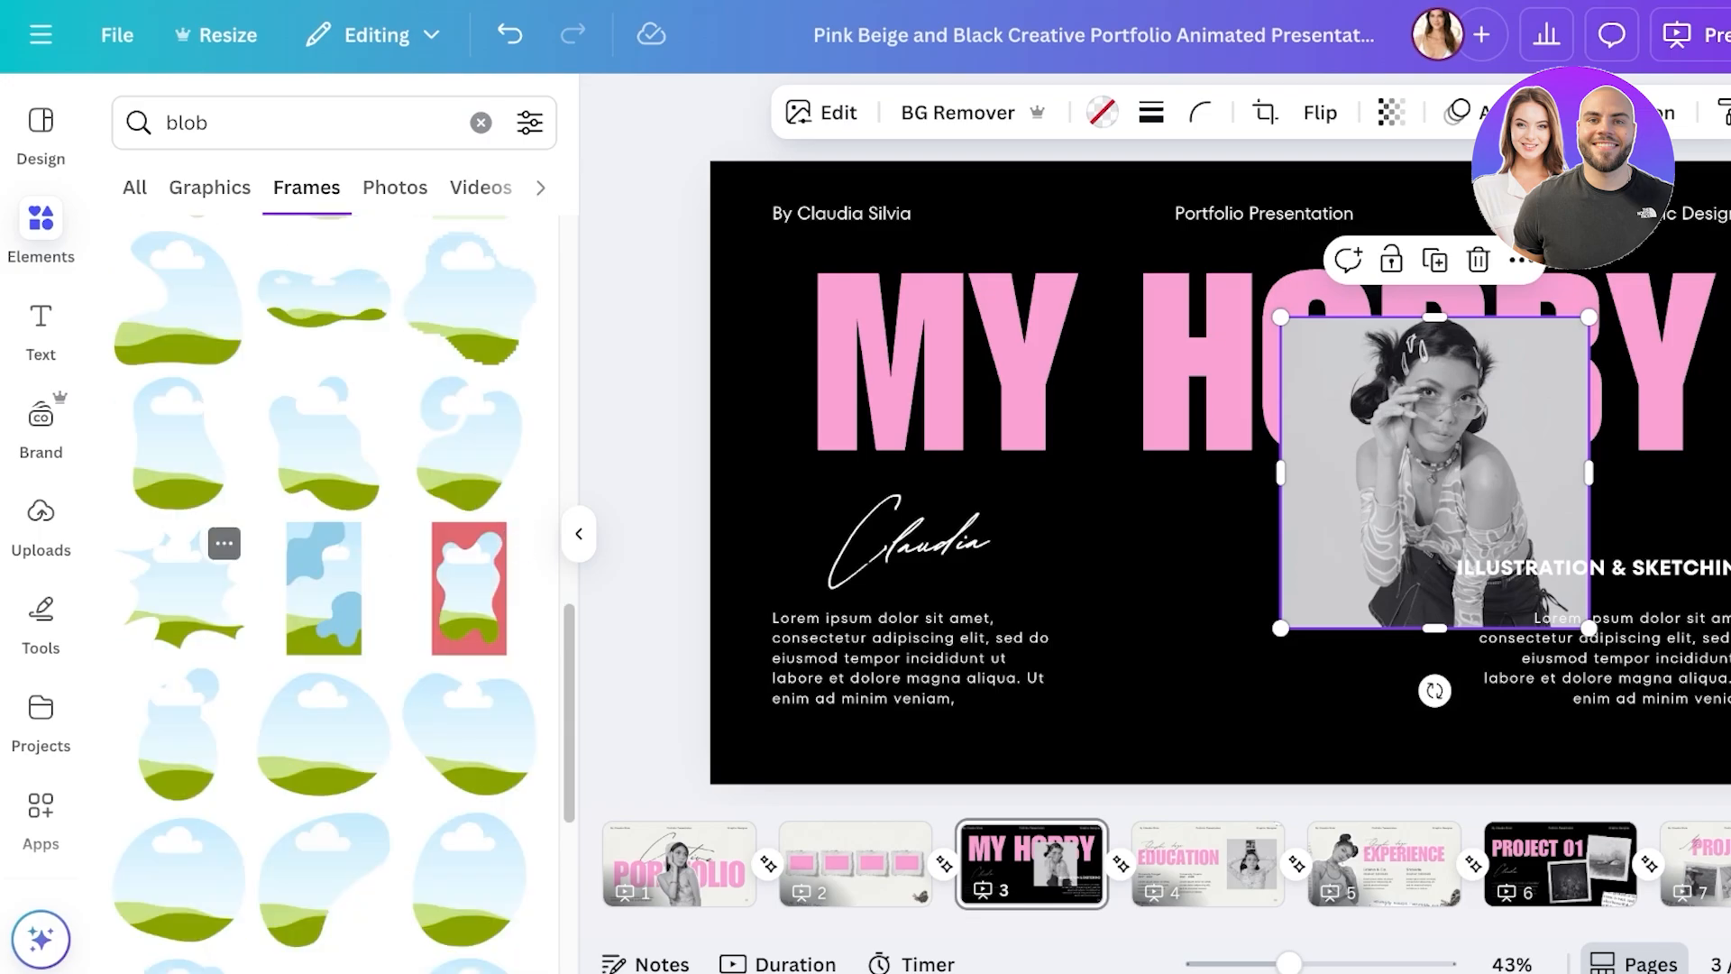
scroll(180, 586, "down", 5)
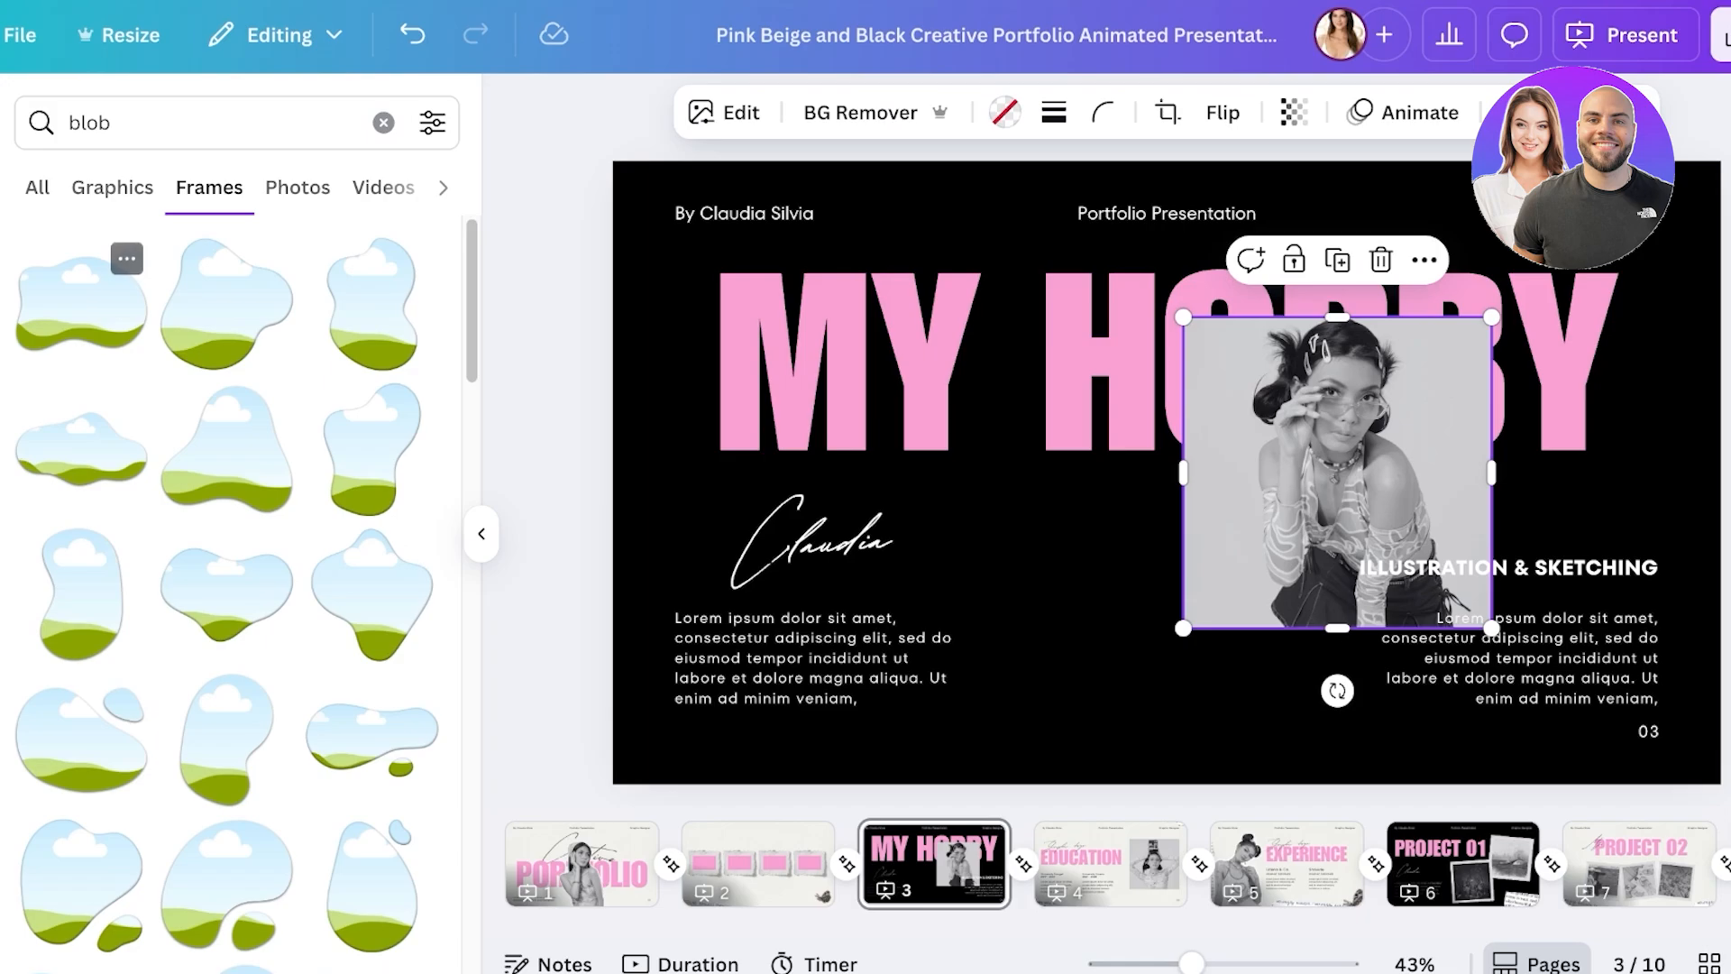
- Add a blob frame to the MY HOBBY page, move it lower, and shift the photo aside
left_click_drag(81, 297, 1167, 464)
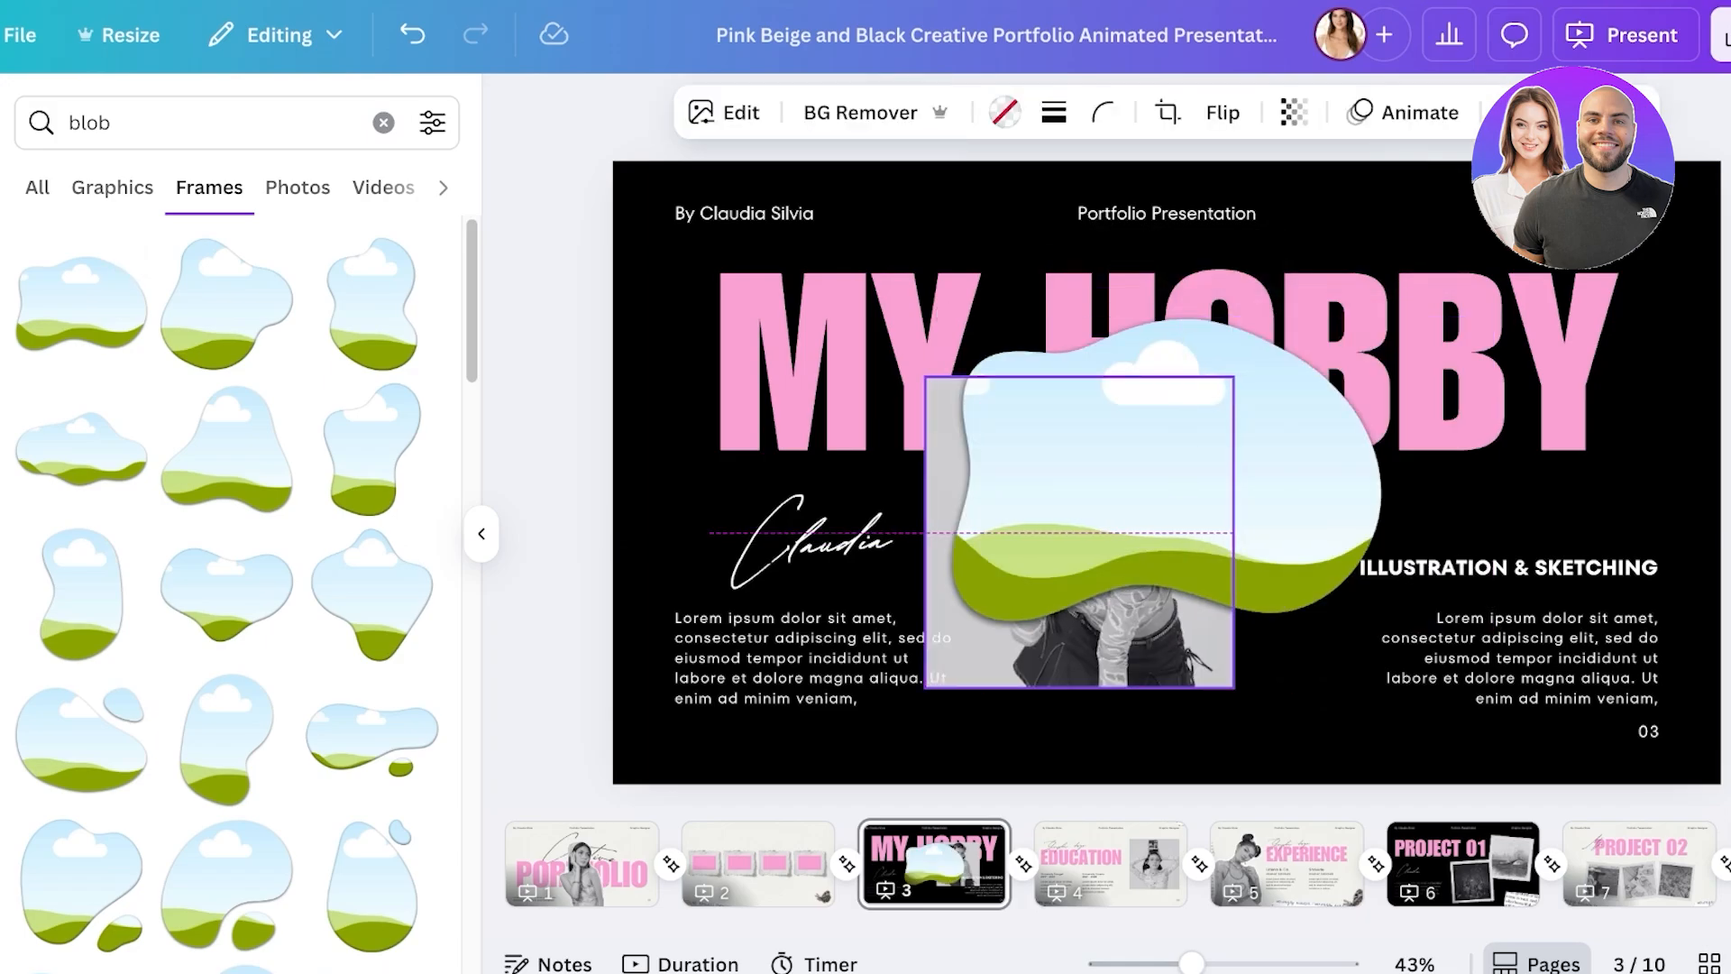
left_click_drag(1079, 531, 1543, 550)
left_click_drag(1167, 469, 1184, 577)
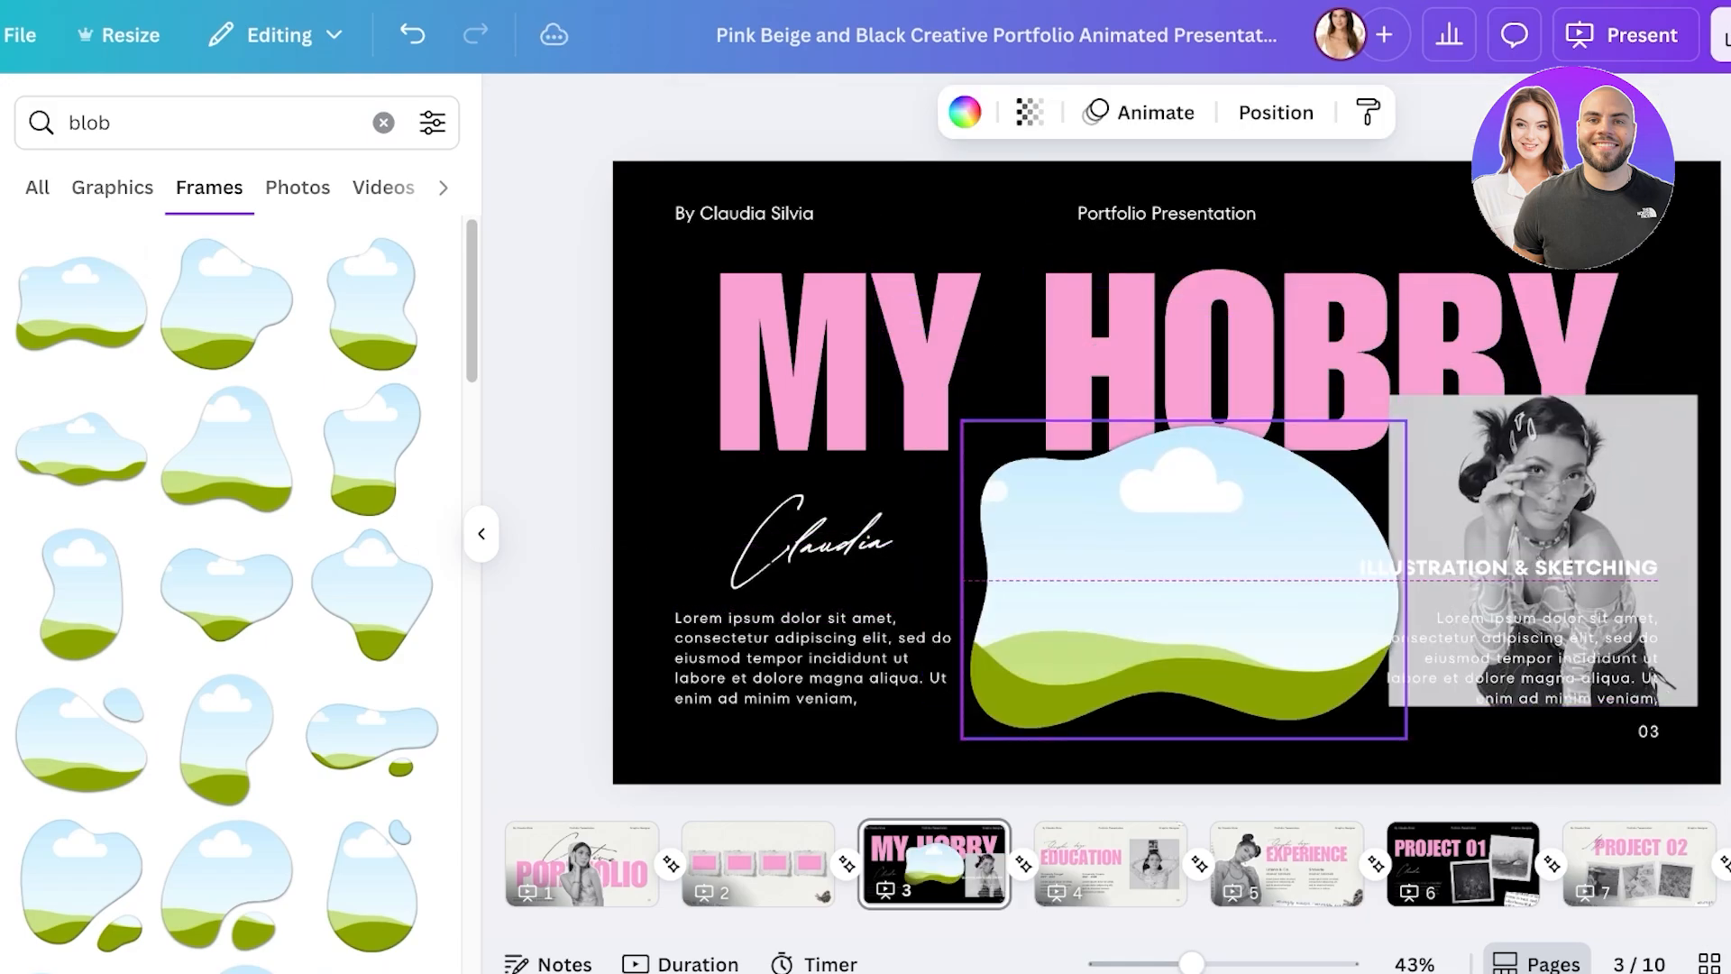
left_click_drag(1543, 550, 1513, 466)
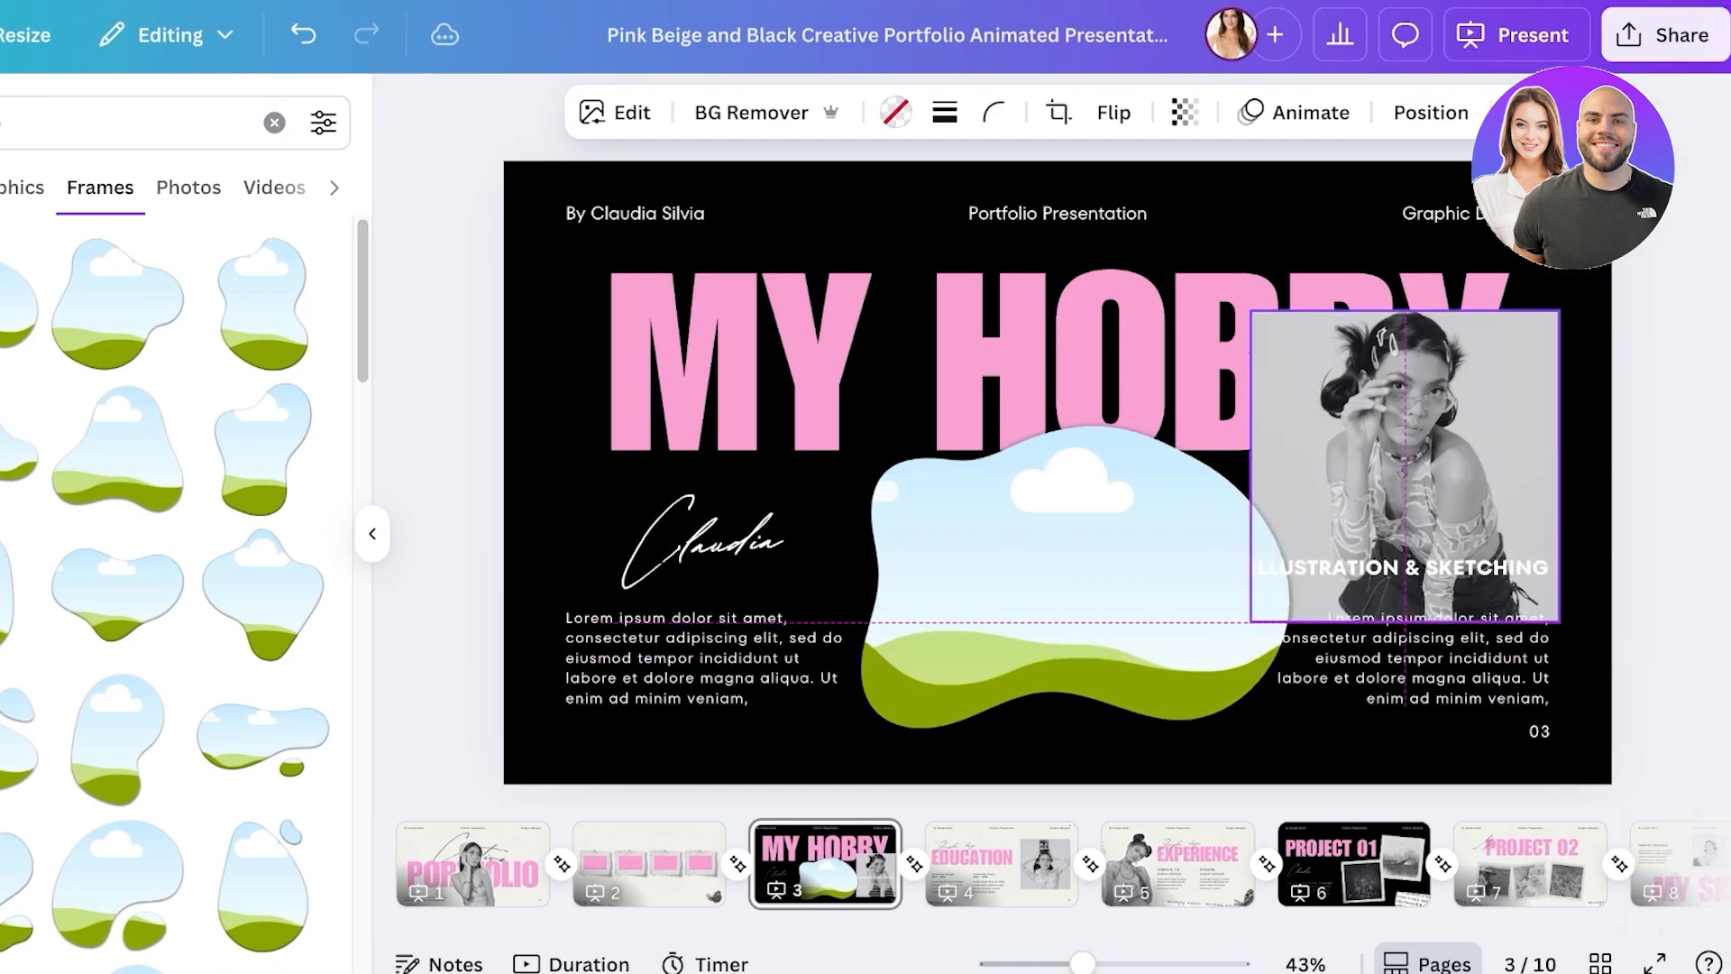
- Bring the photo to the front over the blob frame, then delete it with its old square frame
right_click(1514, 414)
mouse_move(1514, 410)
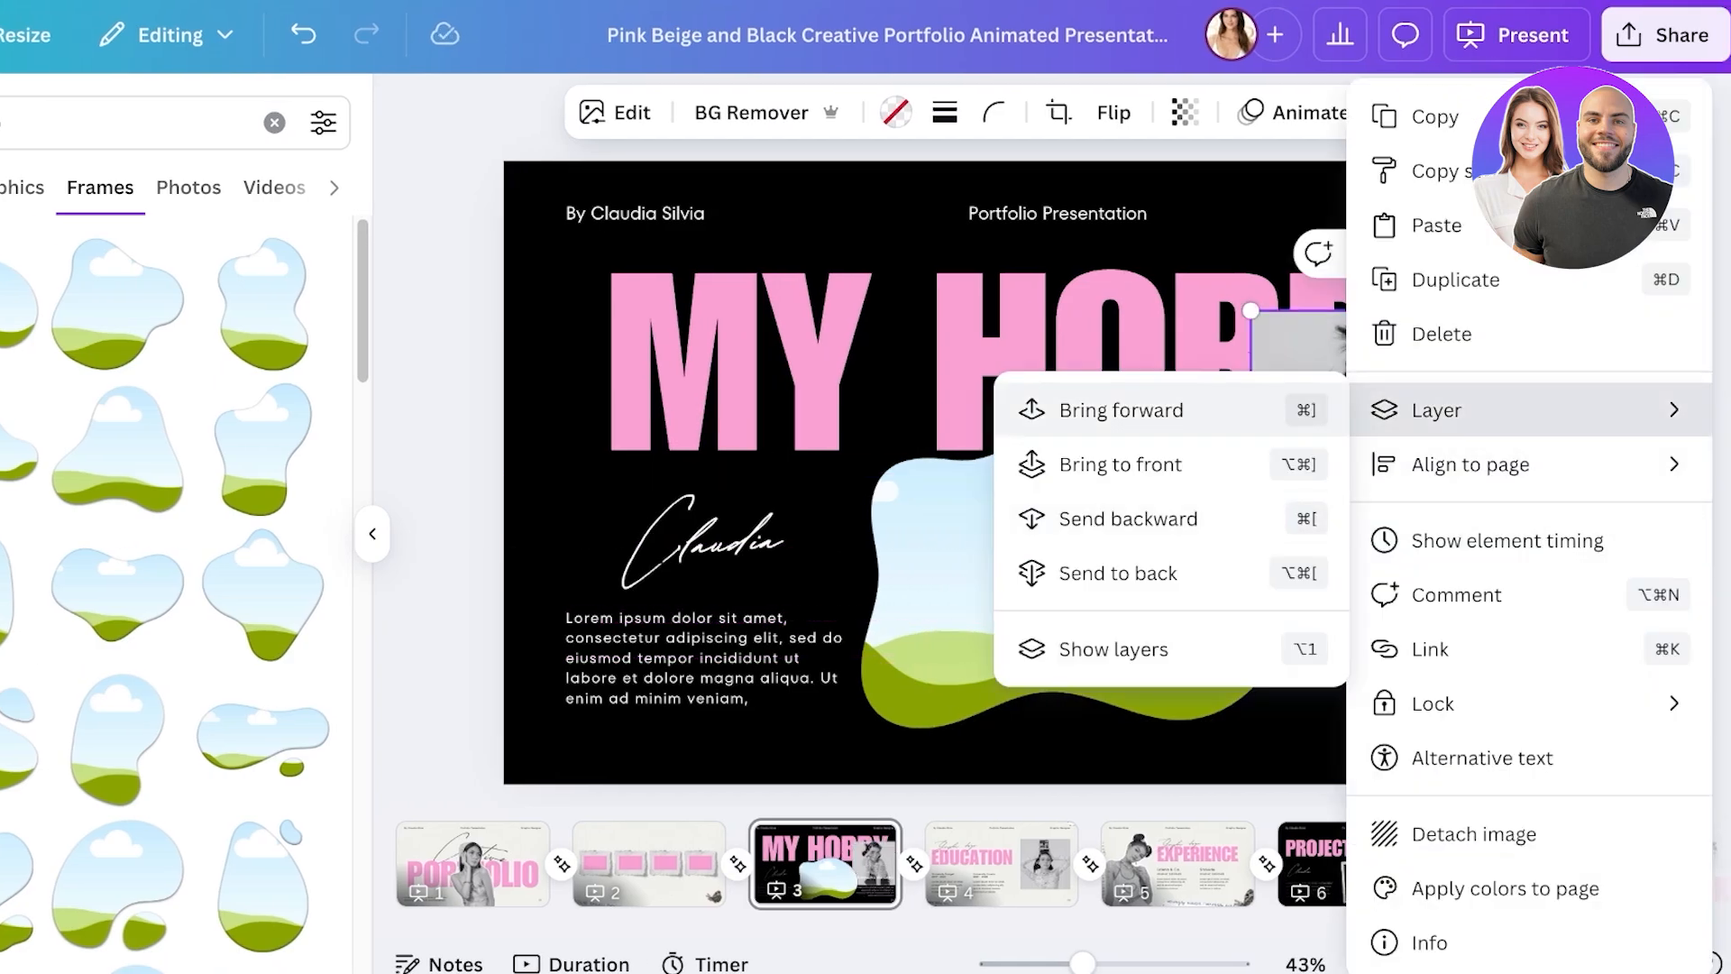
left_click(1120, 464)
left_click_drag(1406, 464, 1217, 577)
key("Delete")
key("Delete")
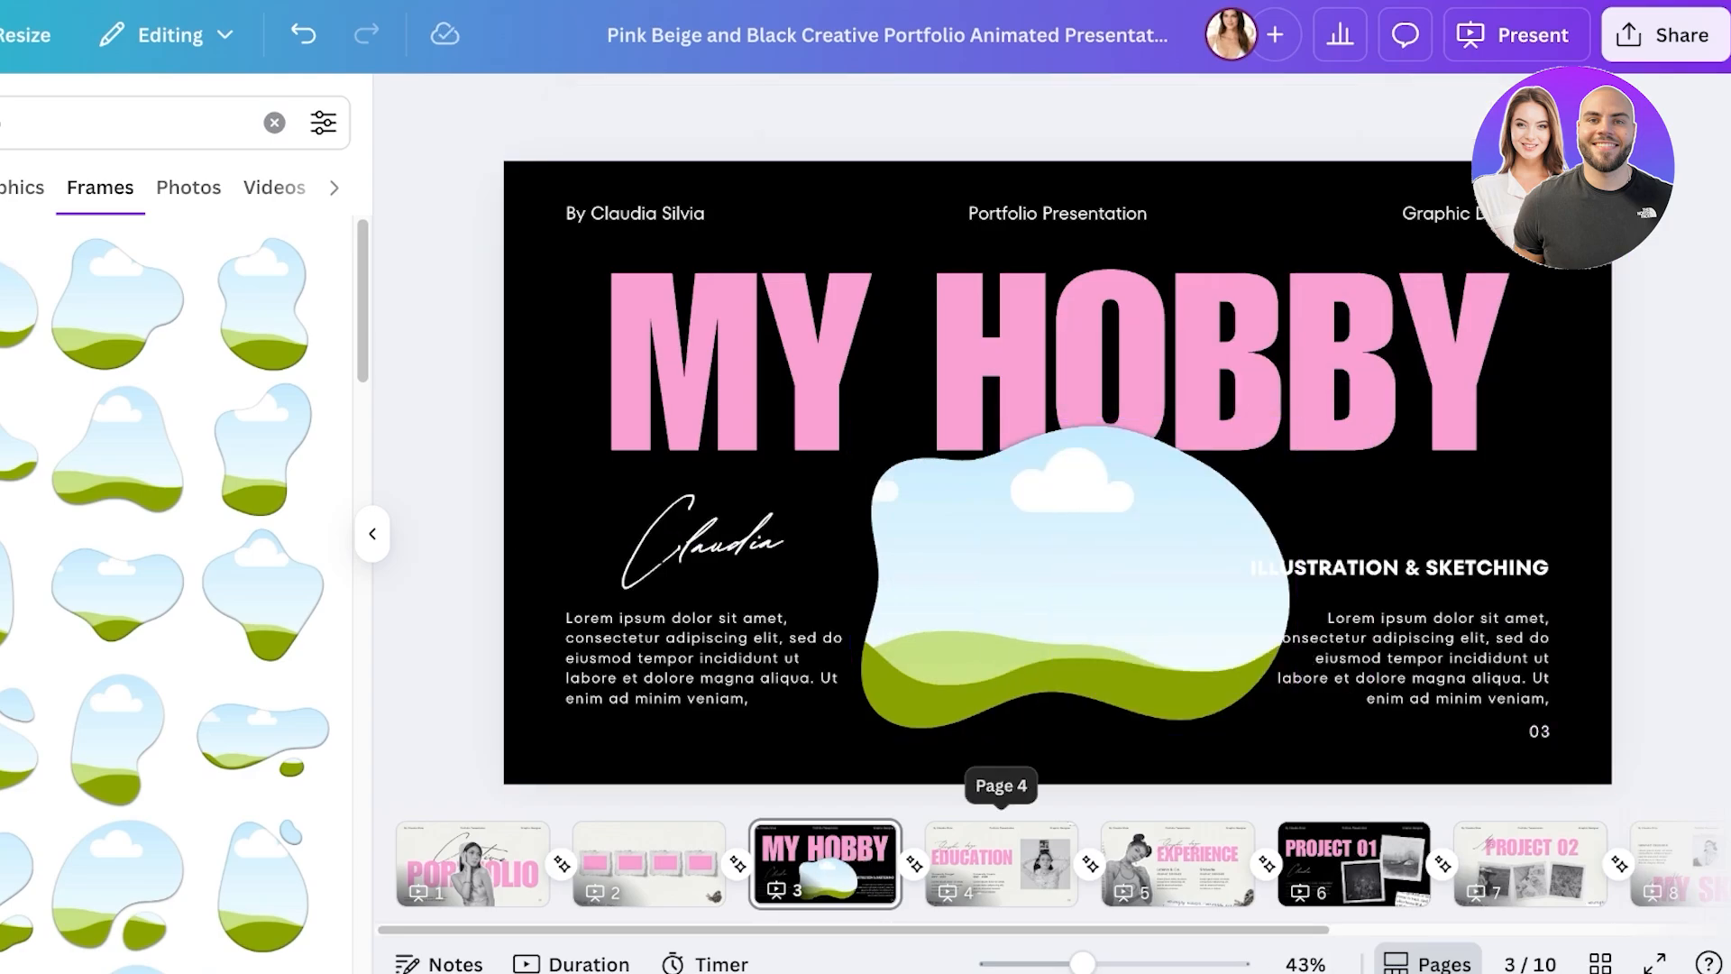
- Move the blob frame down-left beneath the MY HOBBY title
left_click(1000, 856)
left_click(825, 857)
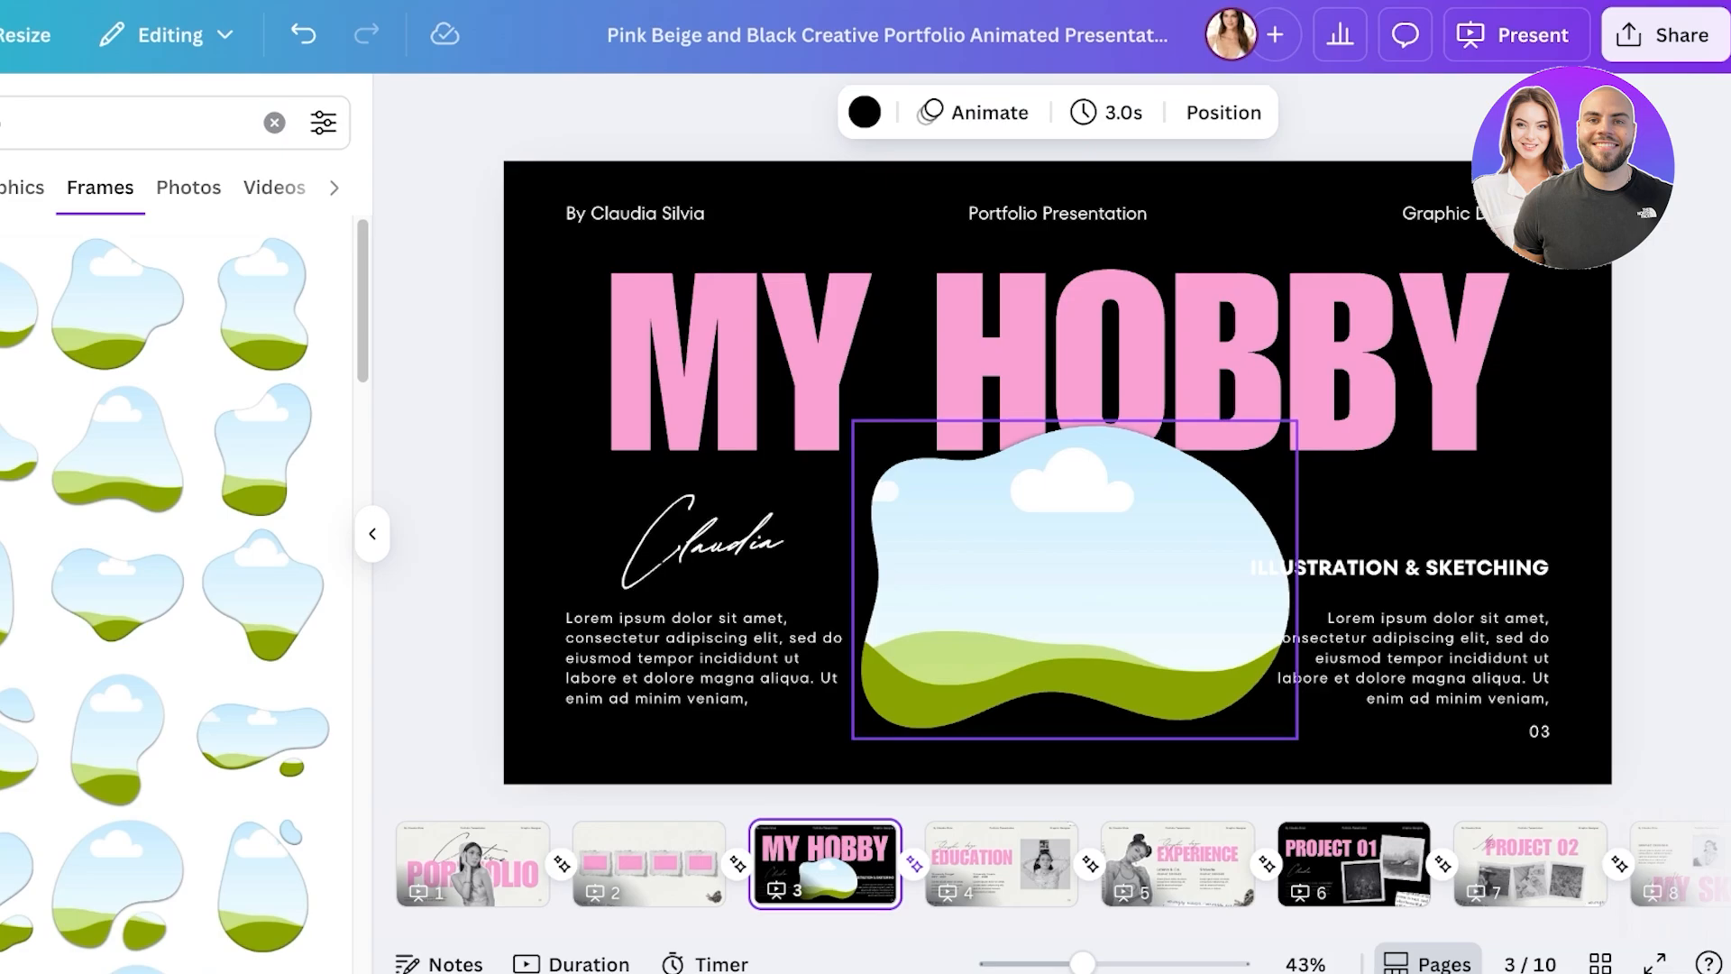
left_click_drag(1073, 578, 1039, 609)
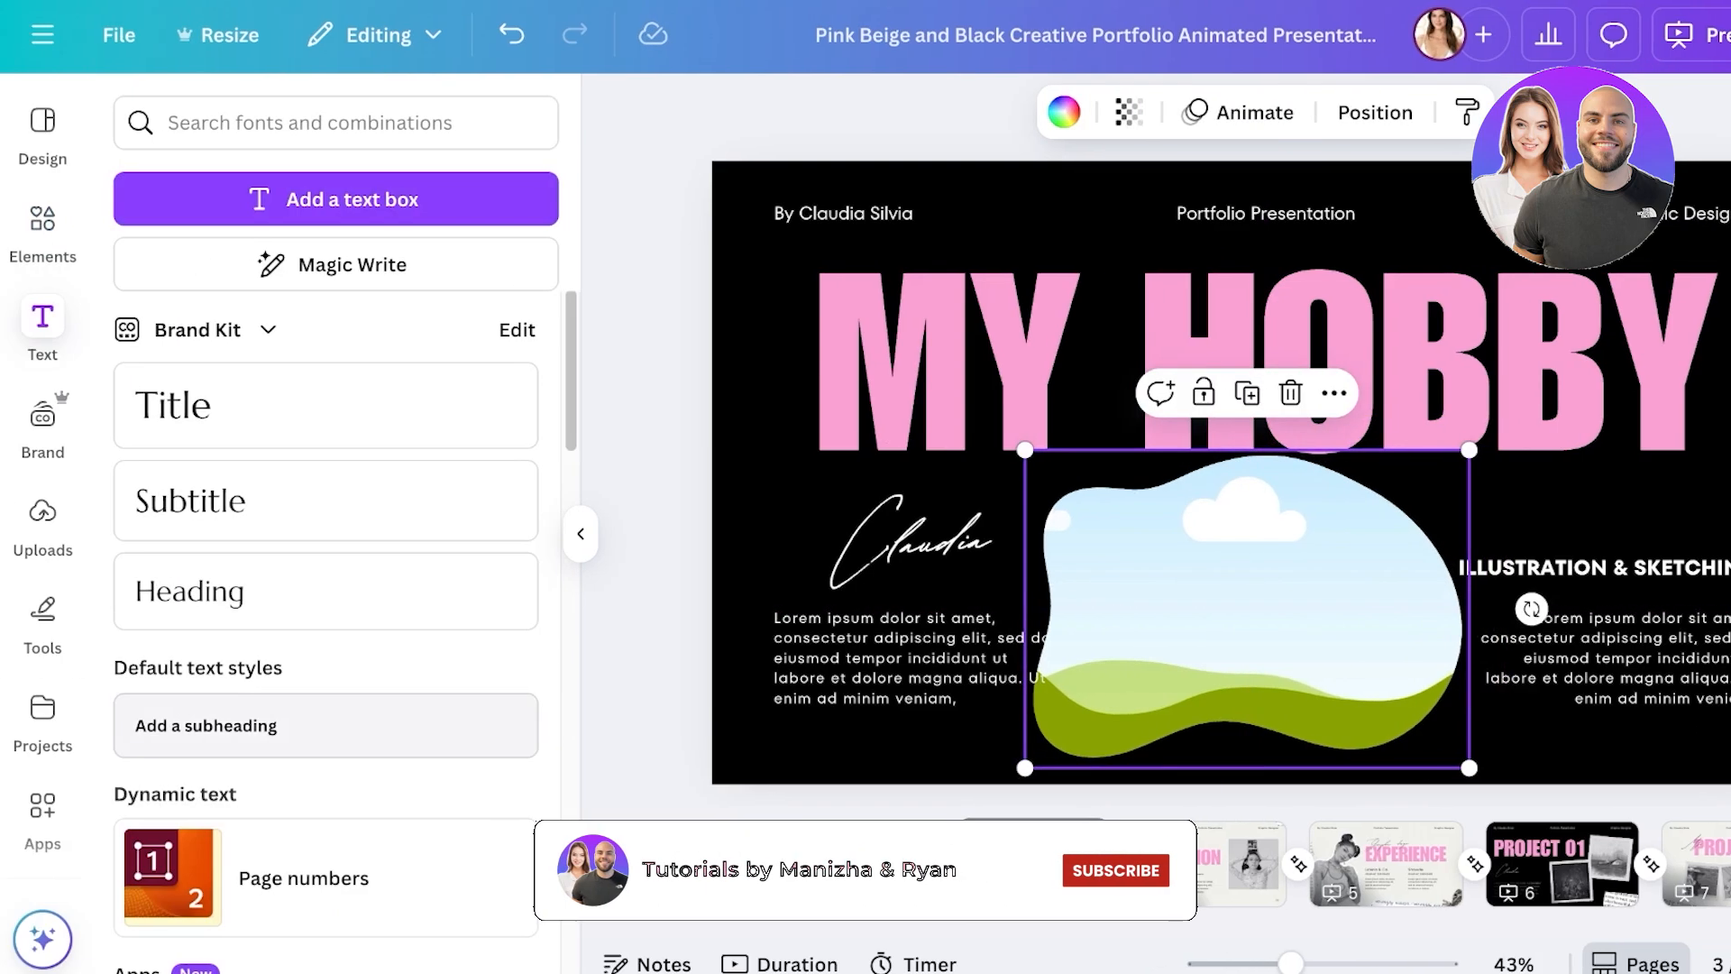
- Search elements for 'woman style' and browse the photo results
left_click(315, 123)
left_click(482, 122)
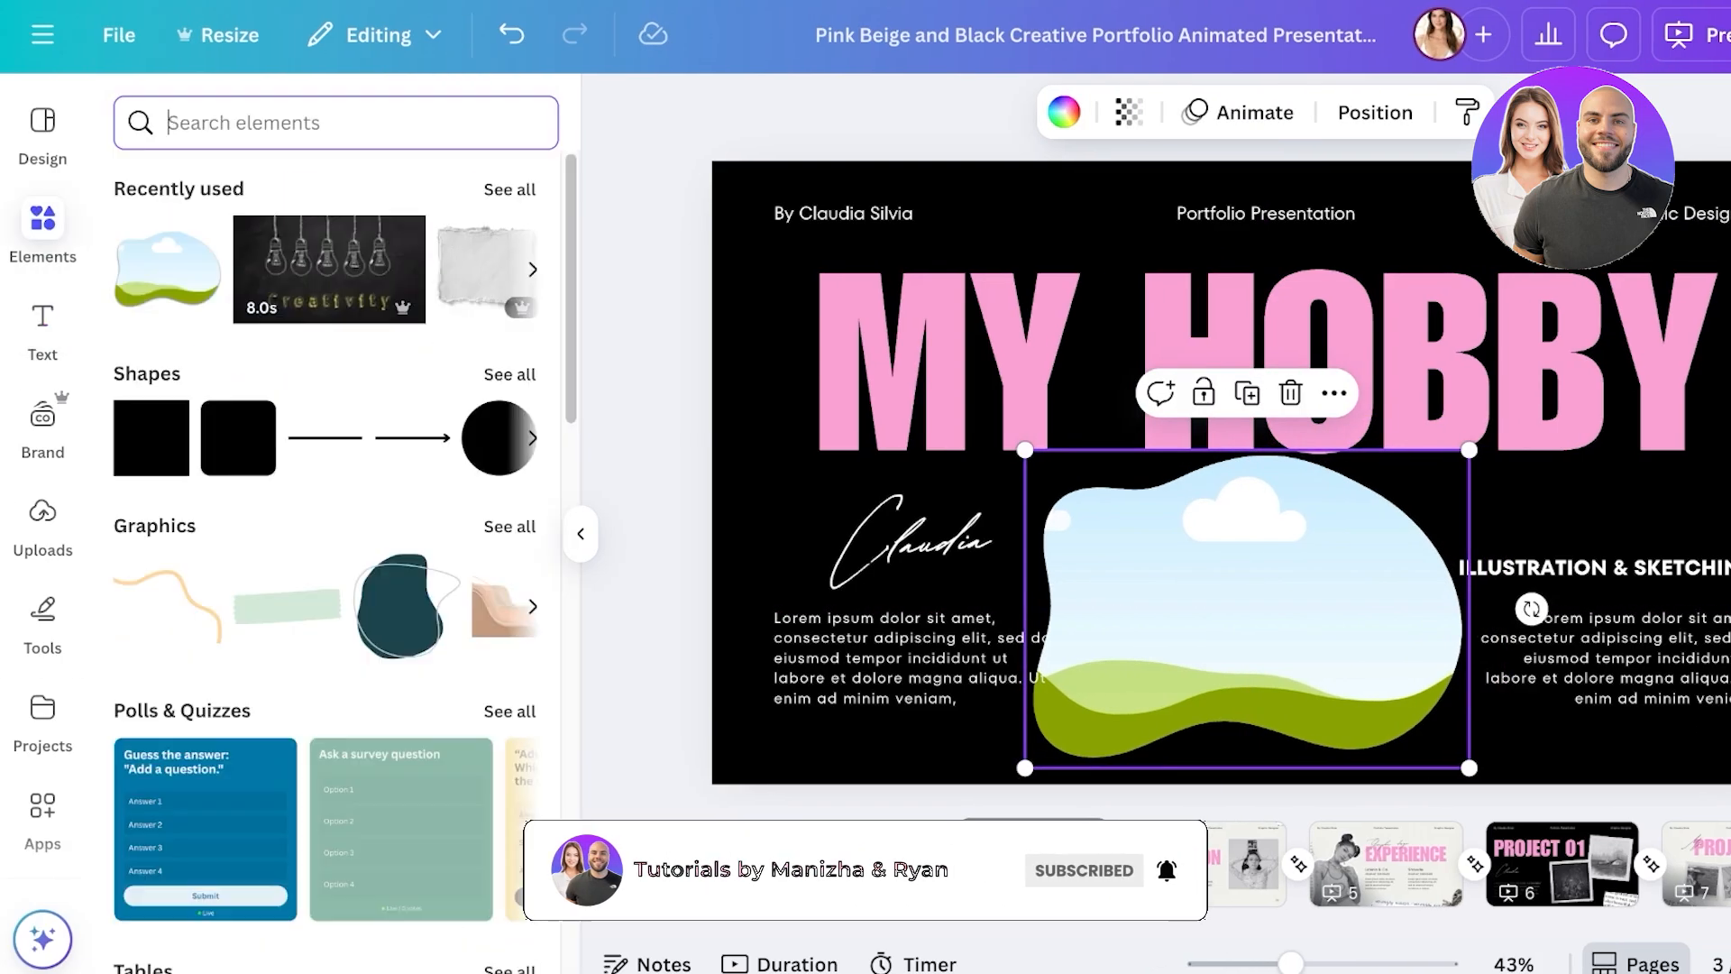
type("woman")
key("Return")
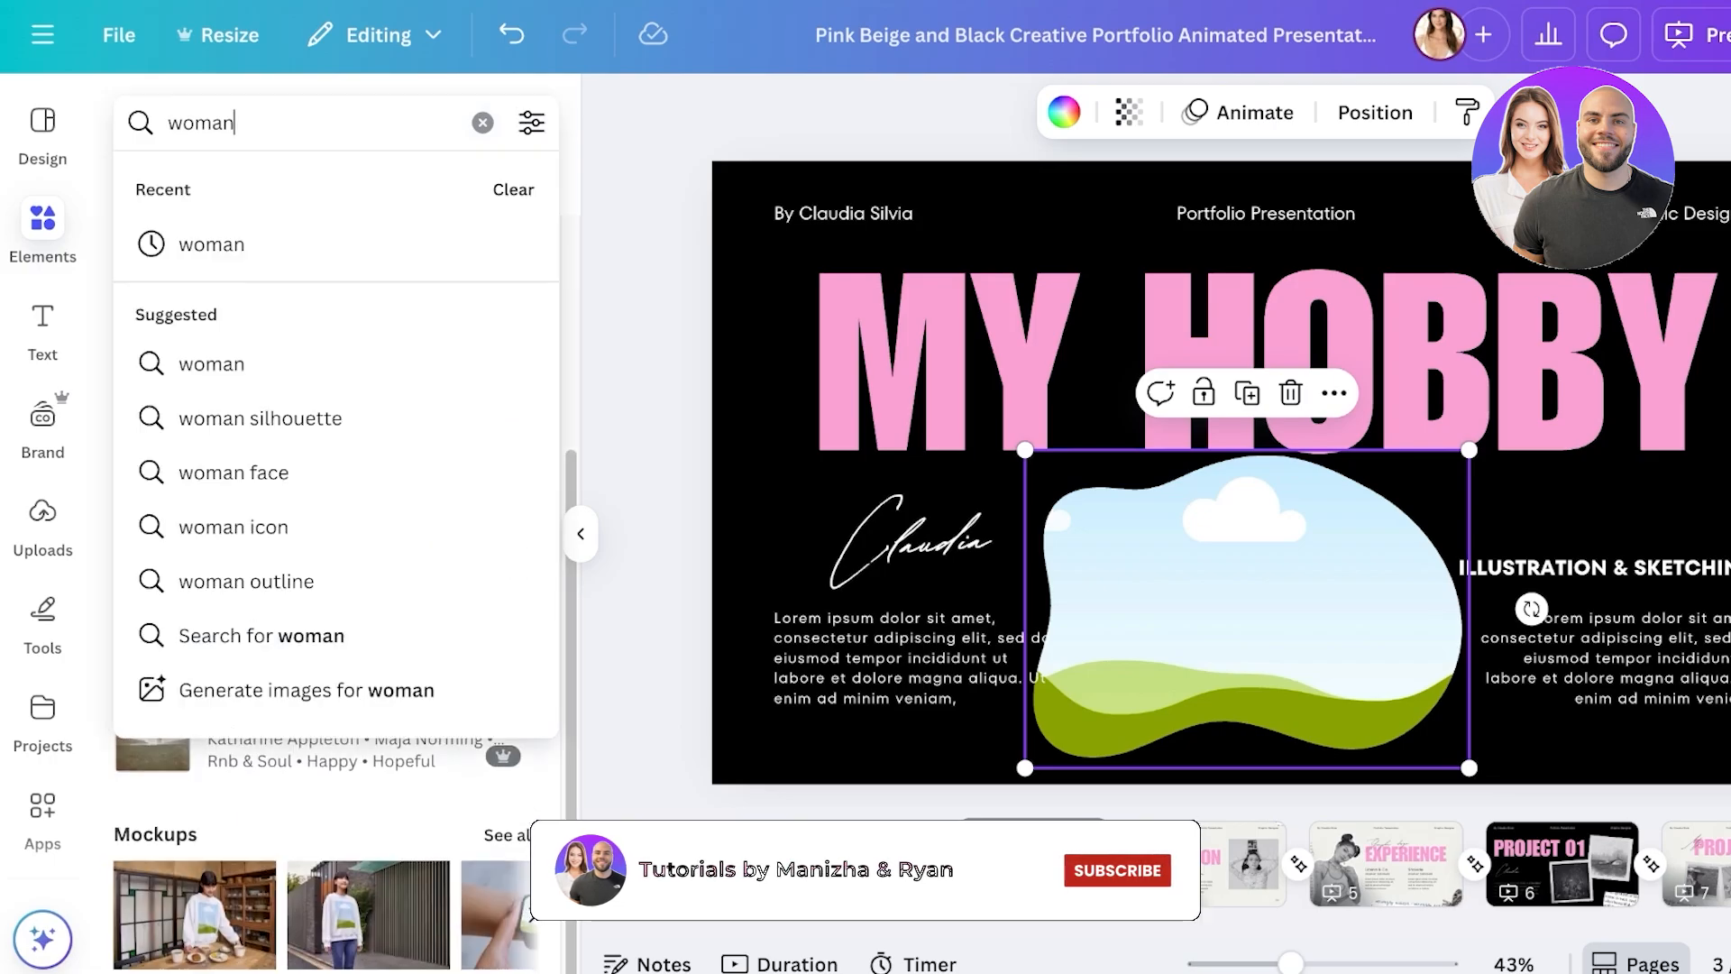
type("style")
key("Return")
left_click(203, 187)
scroll(335, 577, "down", 10)
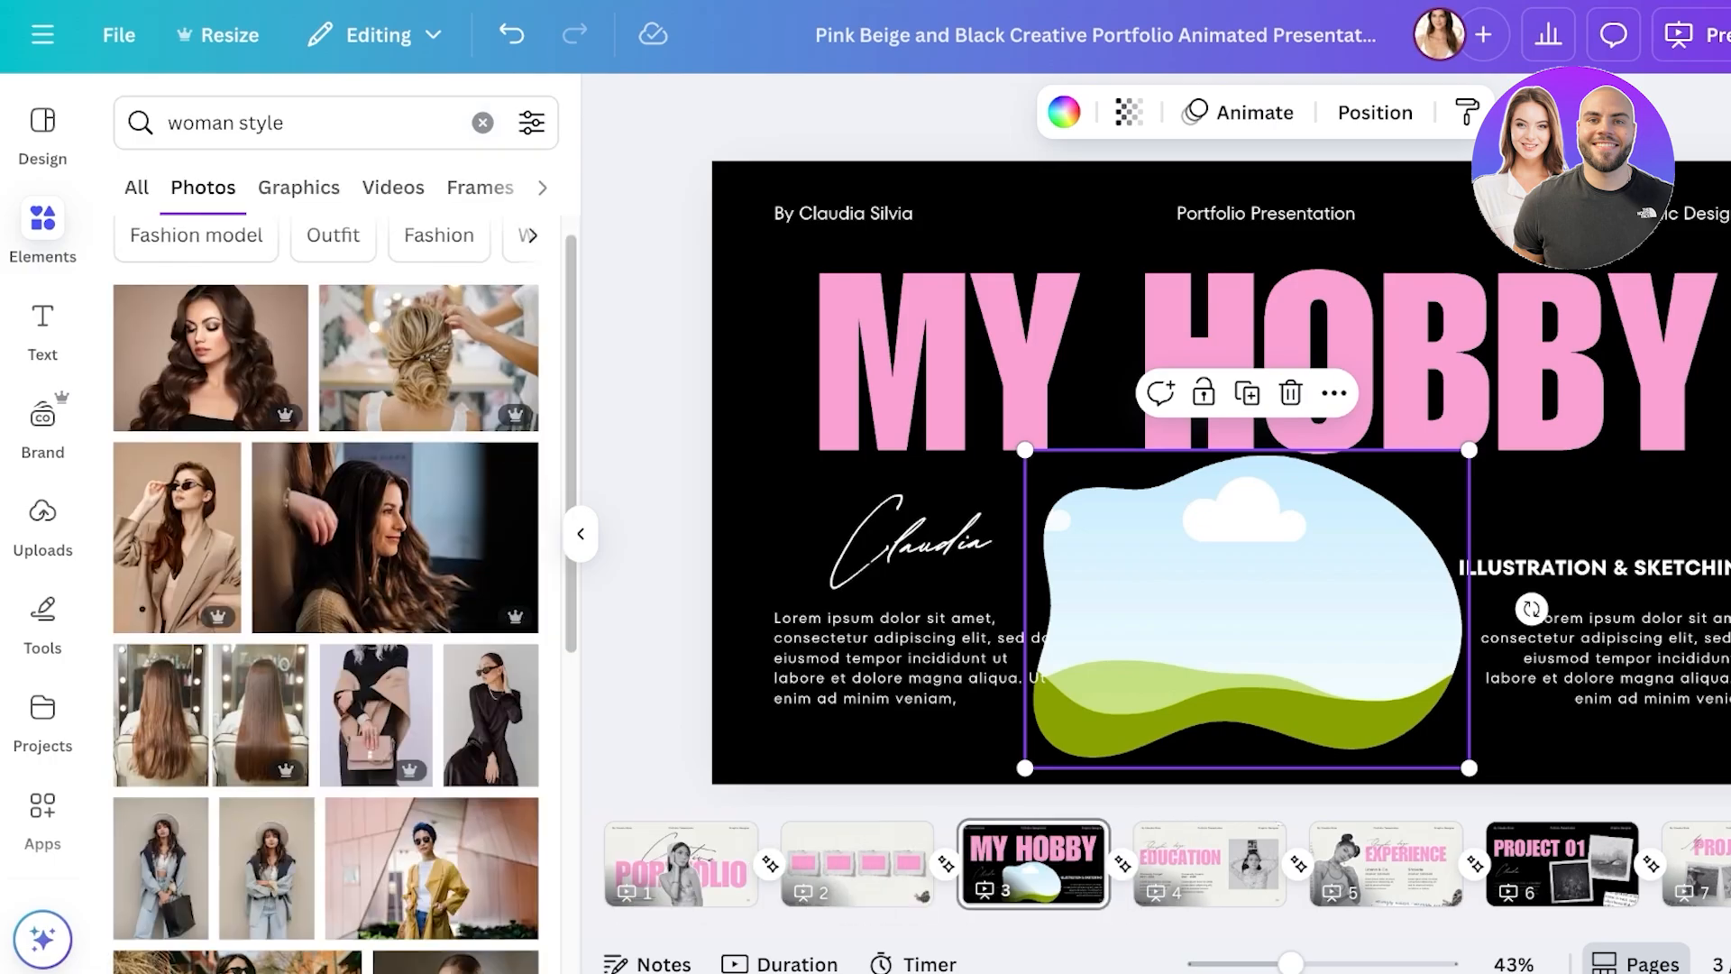
scroll(336, 577, "down", 4)
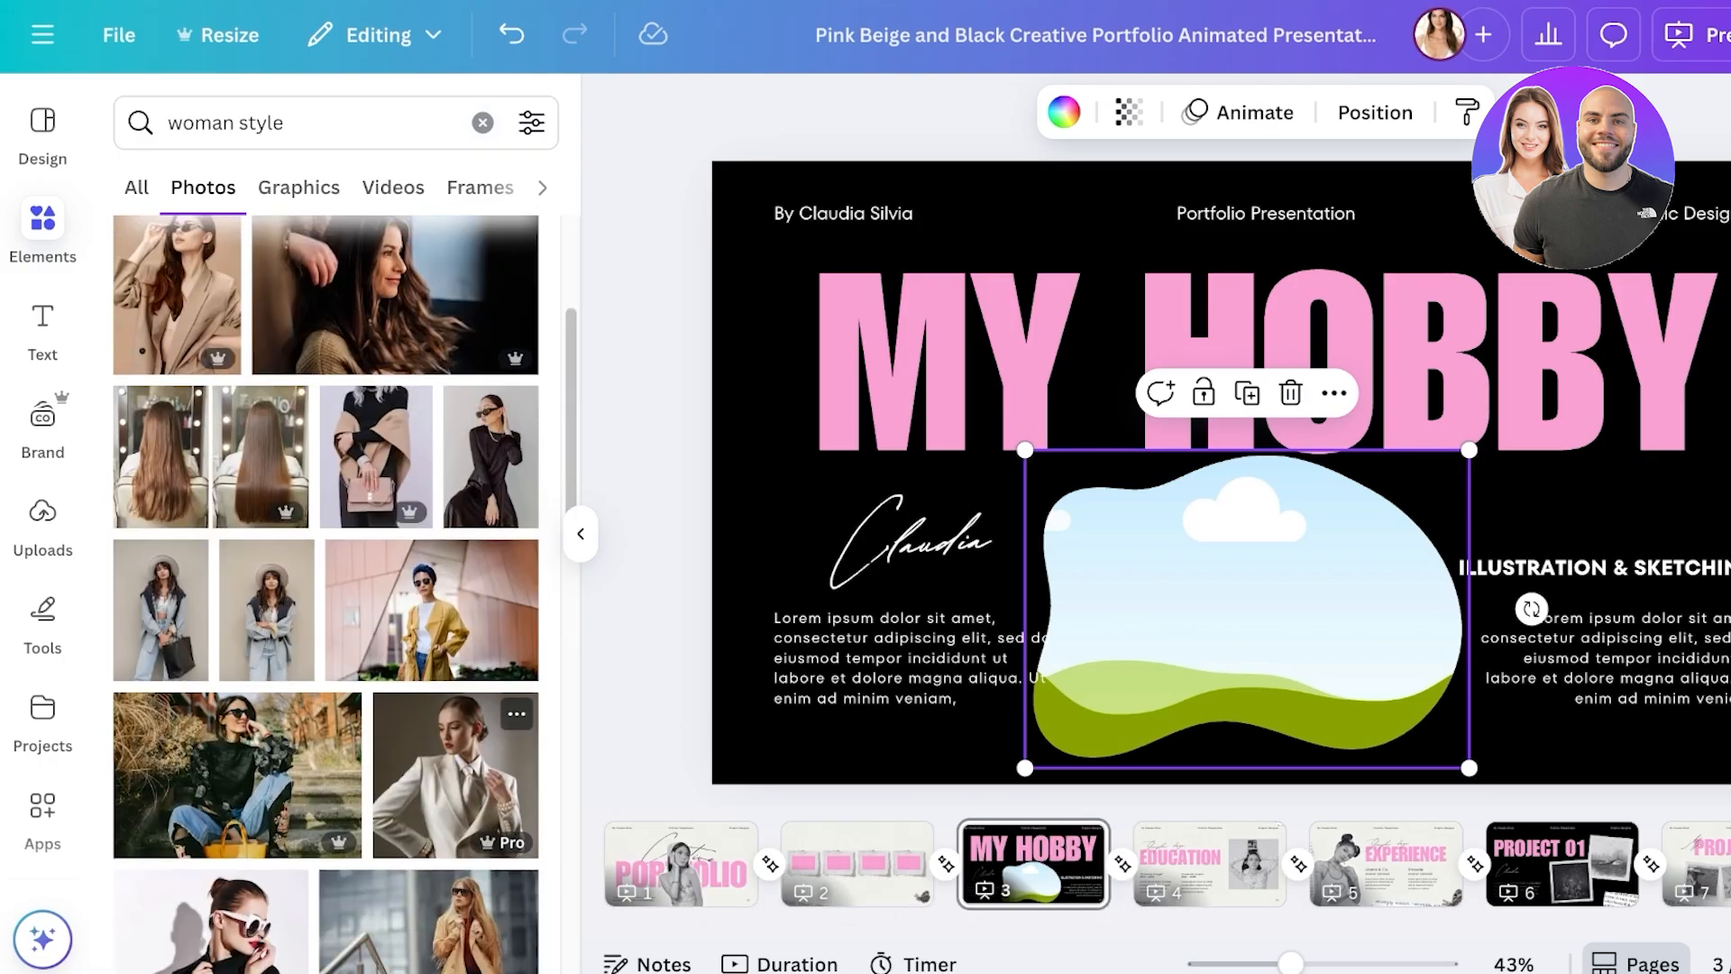
- Drop the woman-in-white-sunglasses photo into the blob frame and shift it down within the crop
left_click_drag(380, 737, 1172, 690)
double_click(1171, 622)
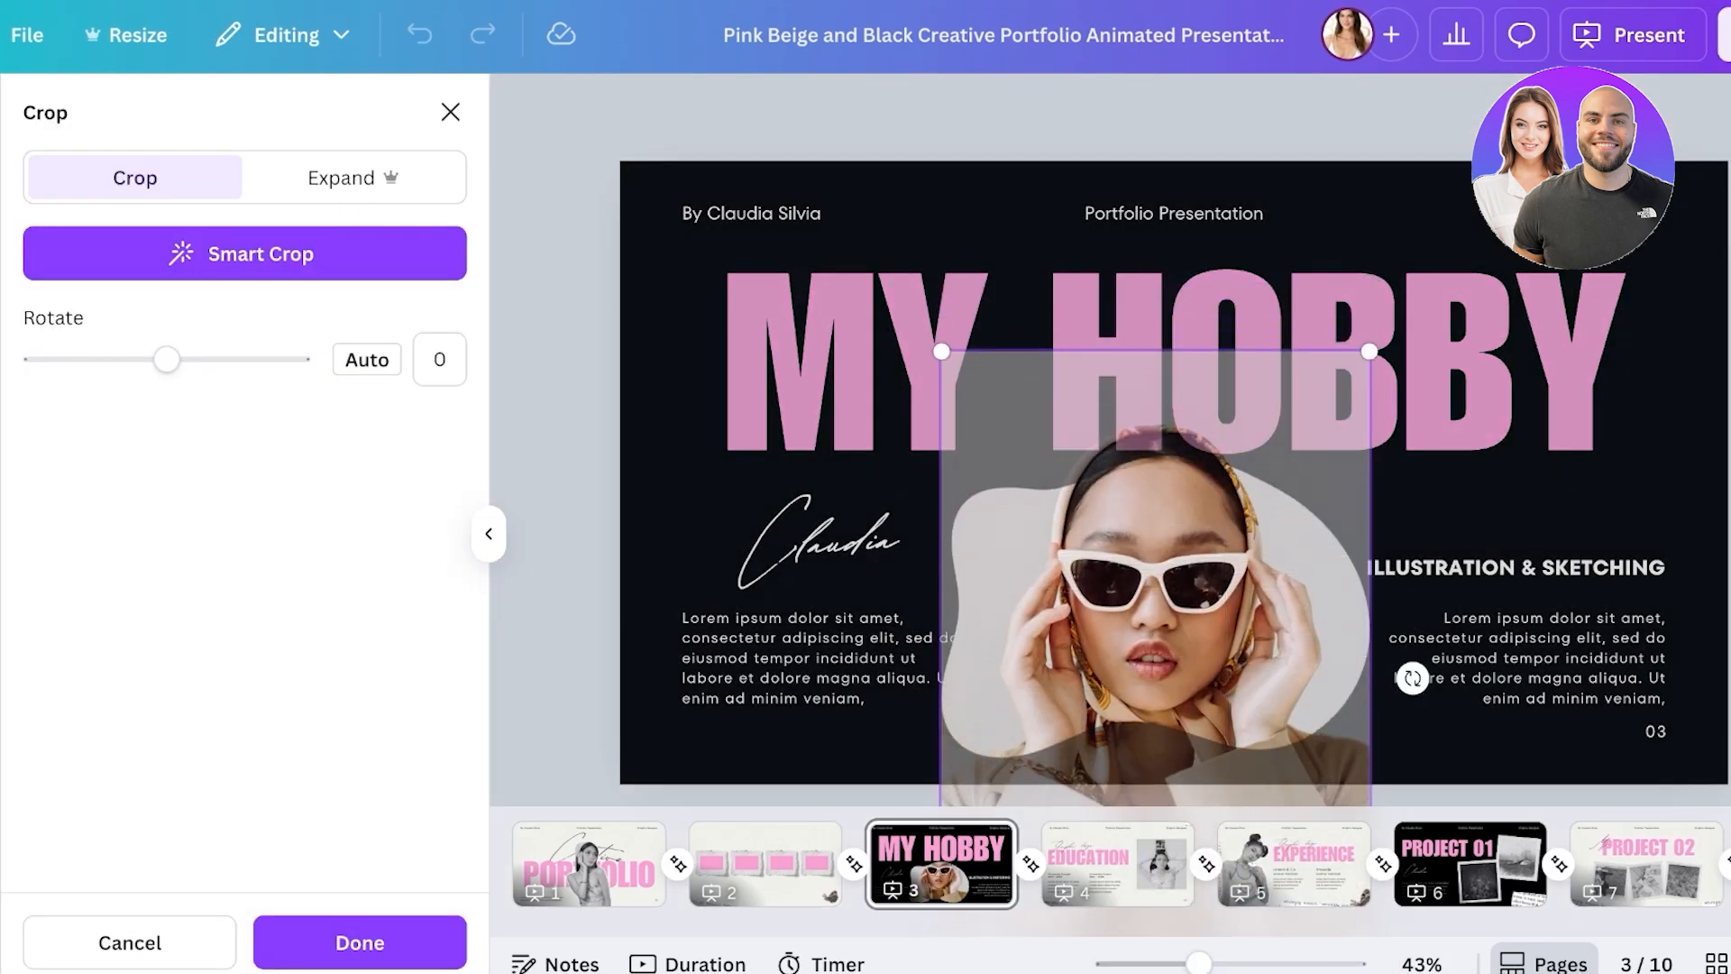
left_click(1172, 311)
double_click(1172, 622)
left_click_drag(1172, 622, 1172, 573)
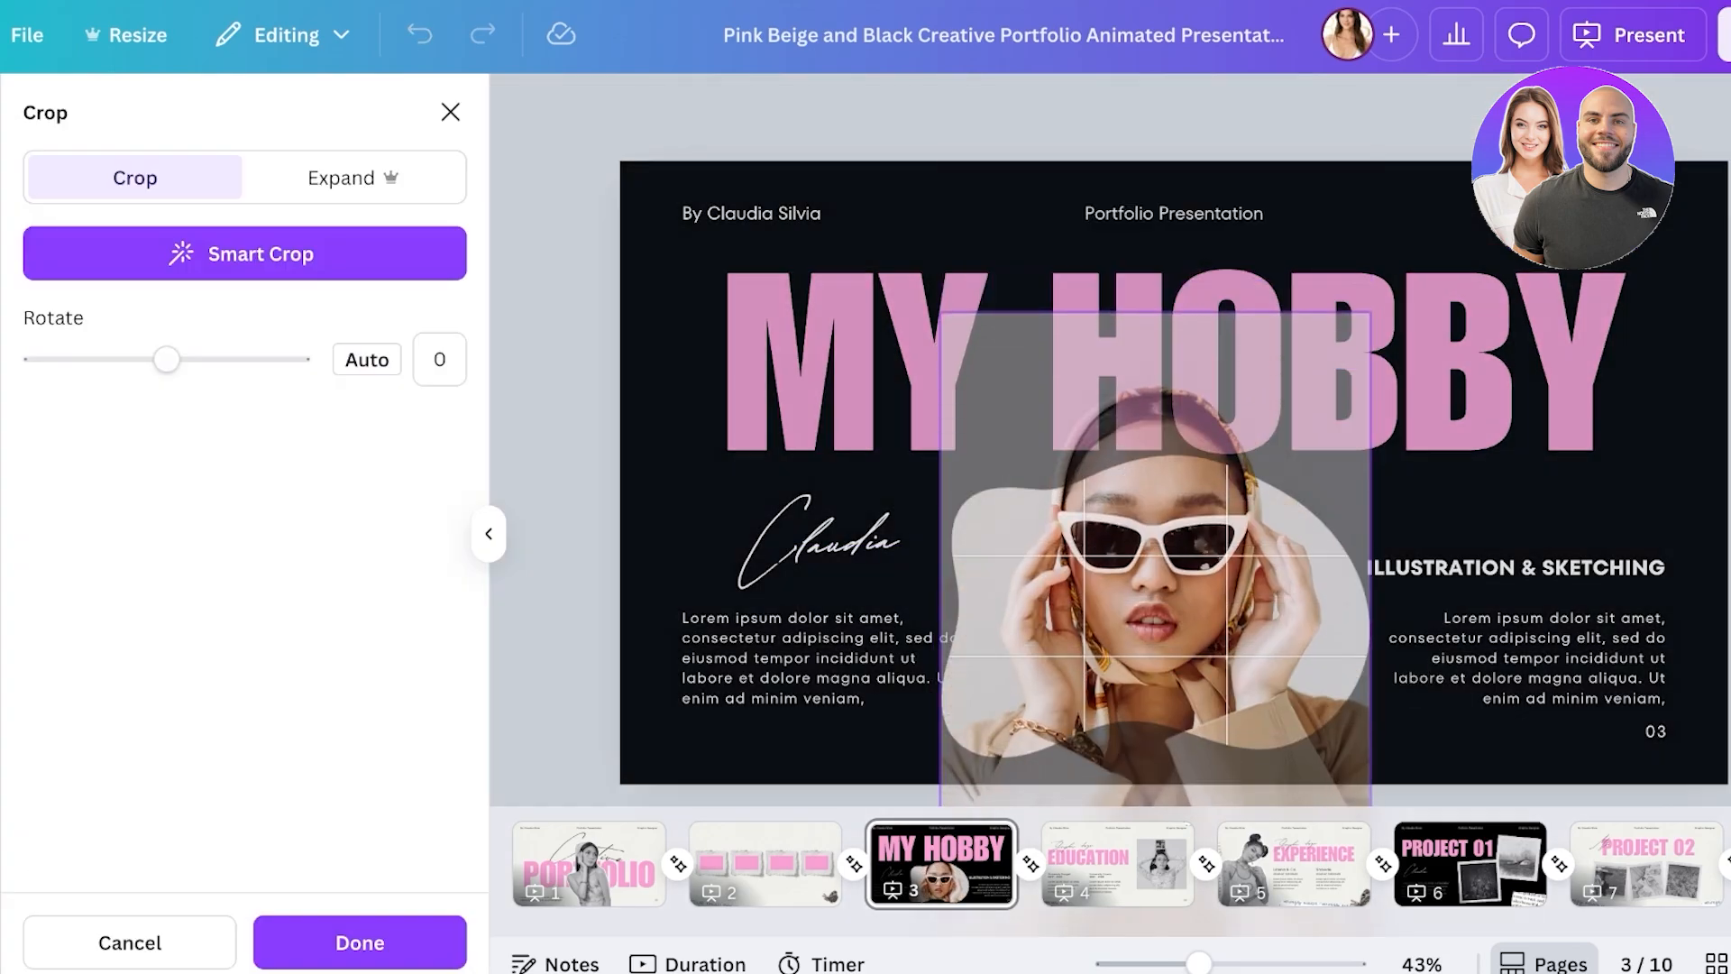
key("Return")
- Resize the photo frame smaller beneath MY HOBBY, then go to the EDUCATION page
left_click_drag(1379, 452, 1555, 322)
left_click_drag(1244, 541, 1172, 635)
double_click(1172, 558)
left_click(1543, 543)
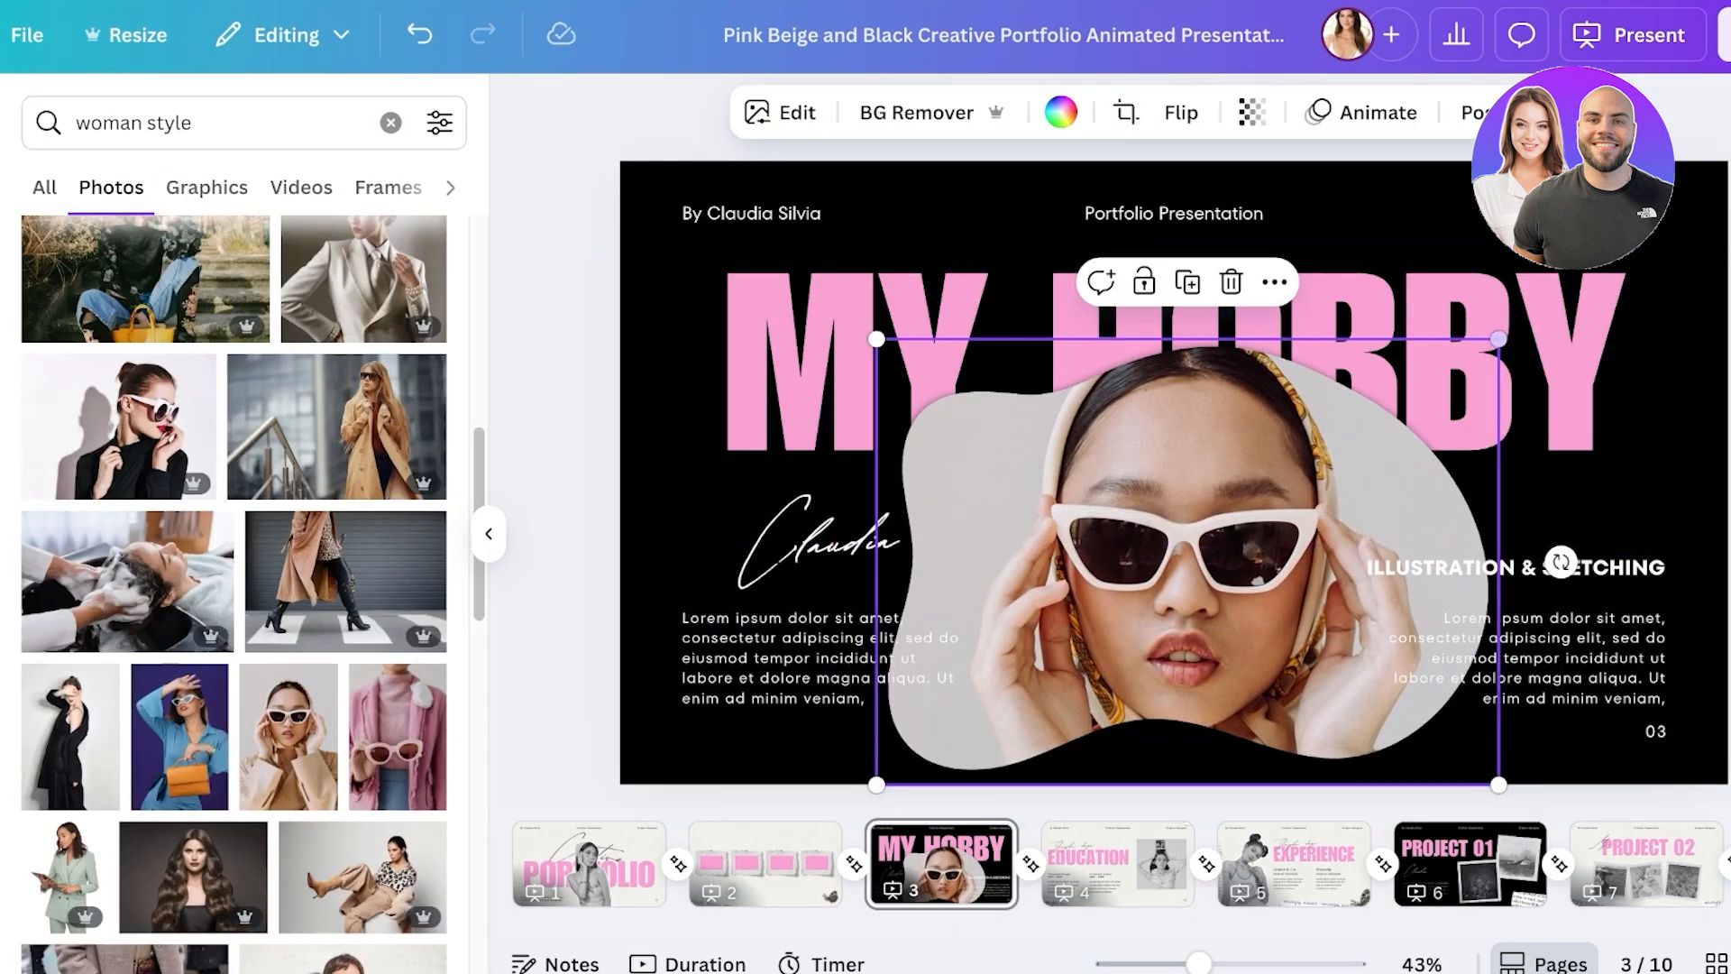
left_click_drag(1499, 339, 1274, 500)
left_click_drag(1075, 642, 1191, 628)
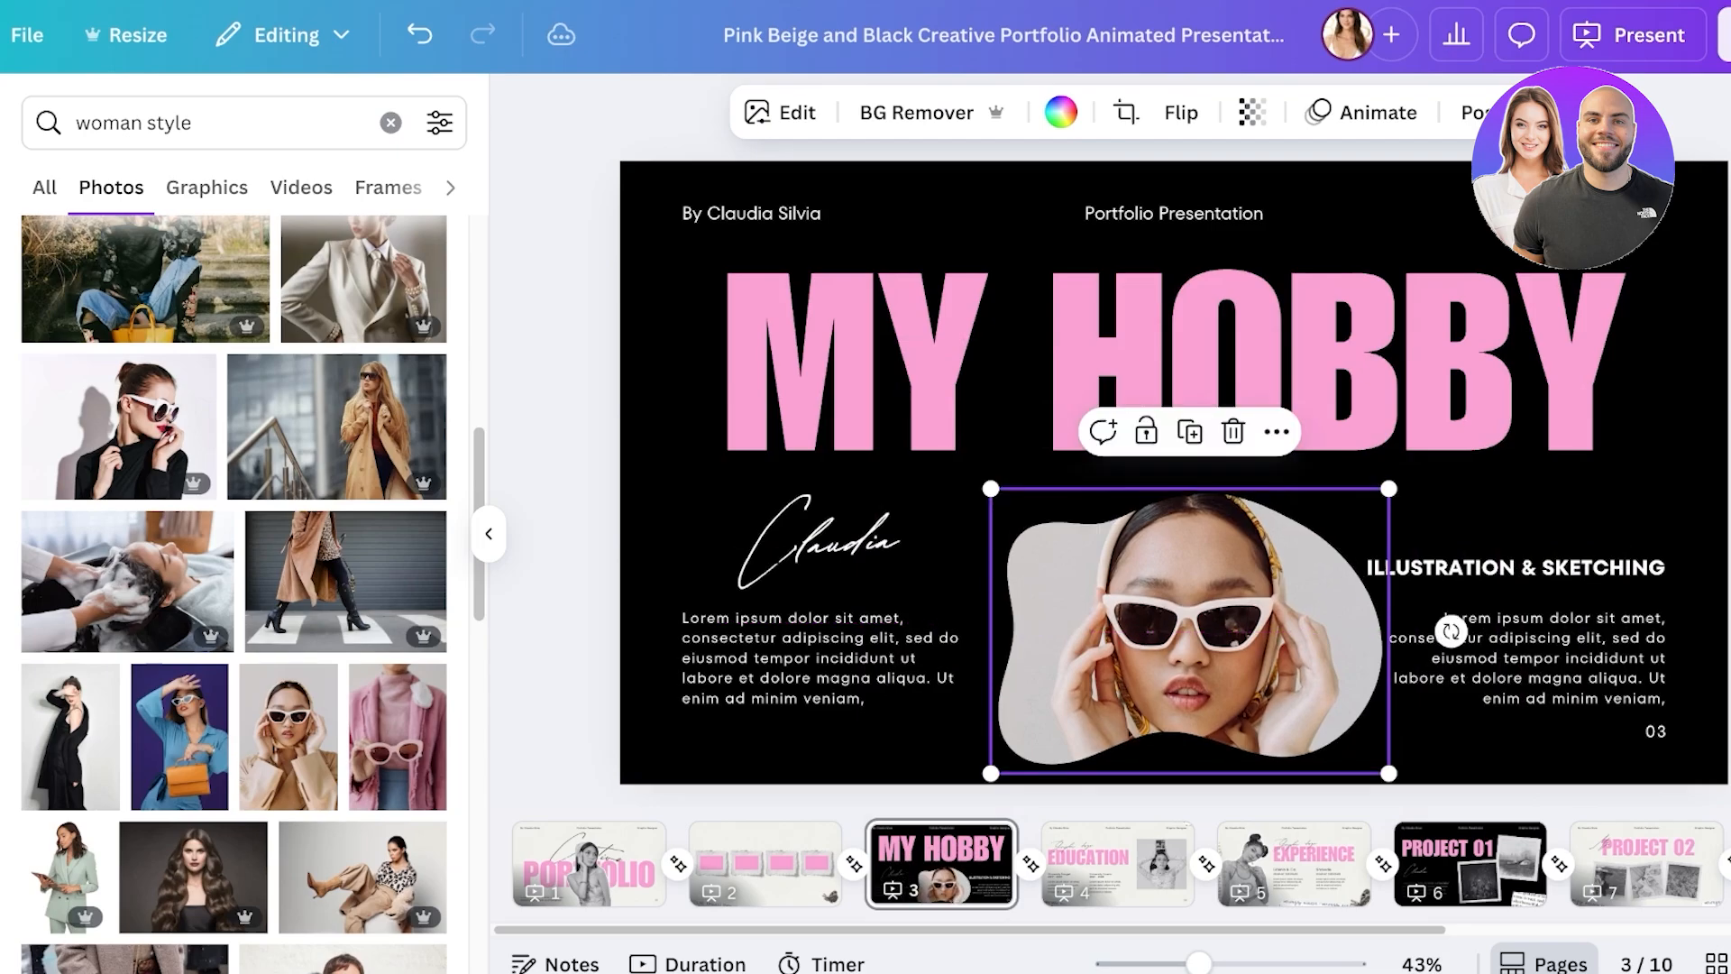
left_click(1118, 862)
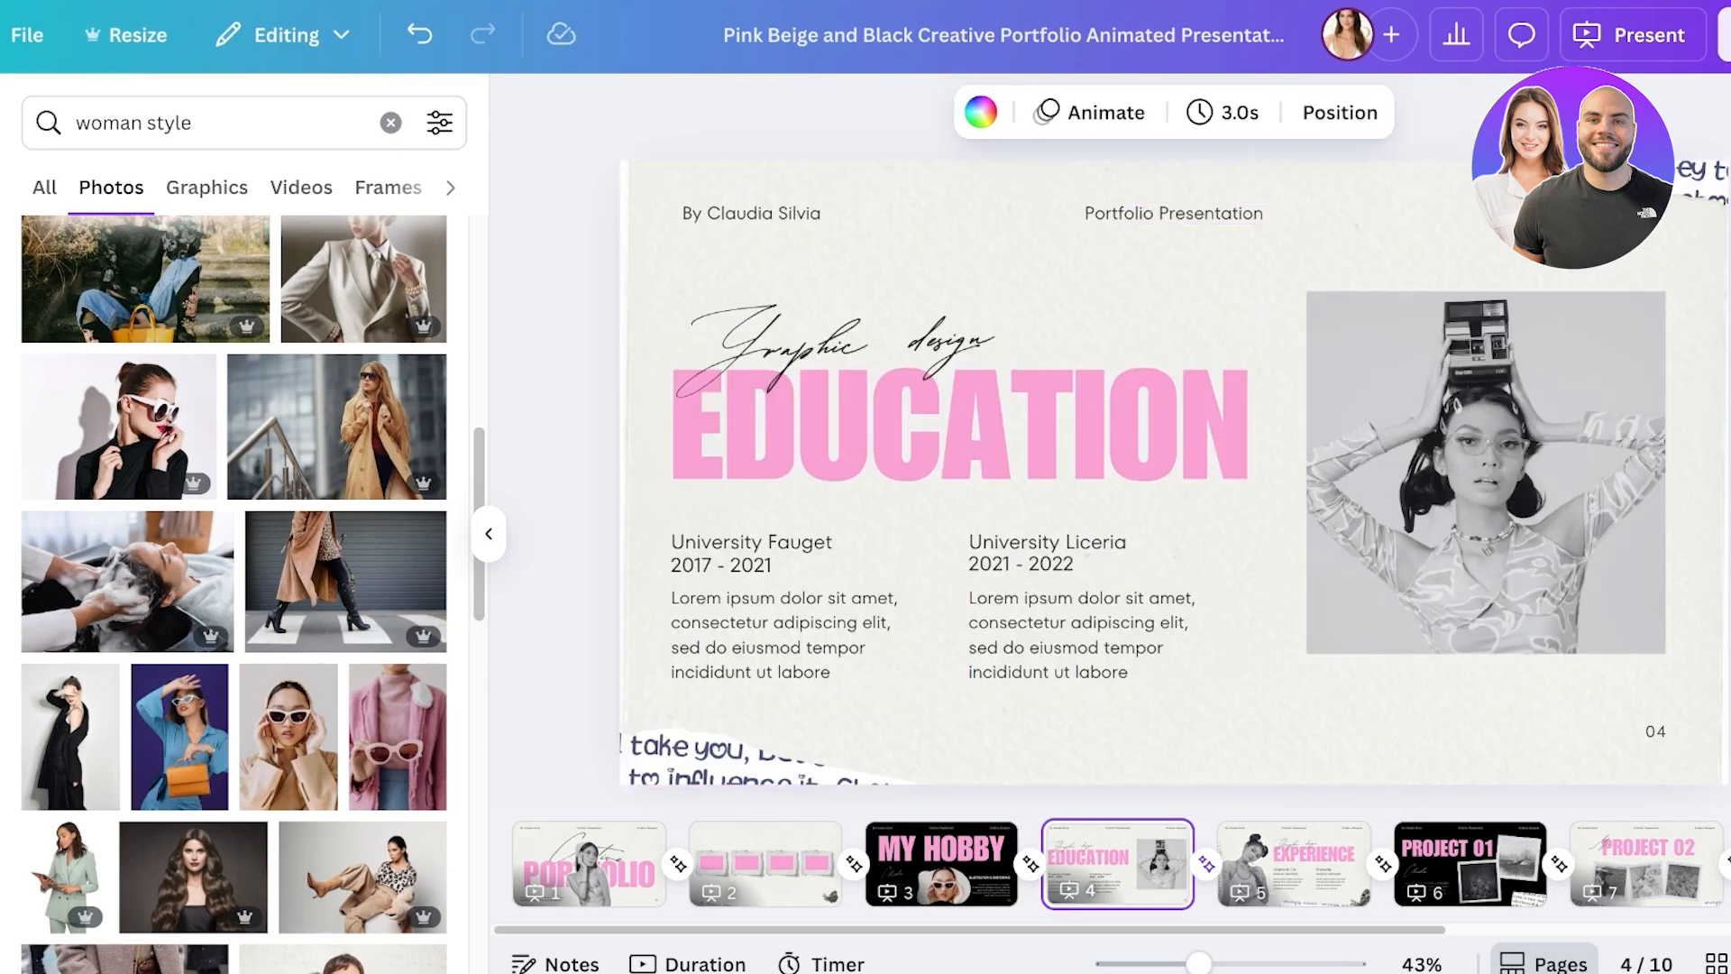
- On the EXPERIENCE page, nudge the butterfly image up and left and hide the side panel
left_click(1293, 863)
key("ctrl+v")
mouse_move(1659, 706)
left_mouse_down()
mouse_move(1573, 692)
mouse_move(1630, 529)
mouse_move(1716, 730)
mouse_move(1667, 718)
left_mouse_up()
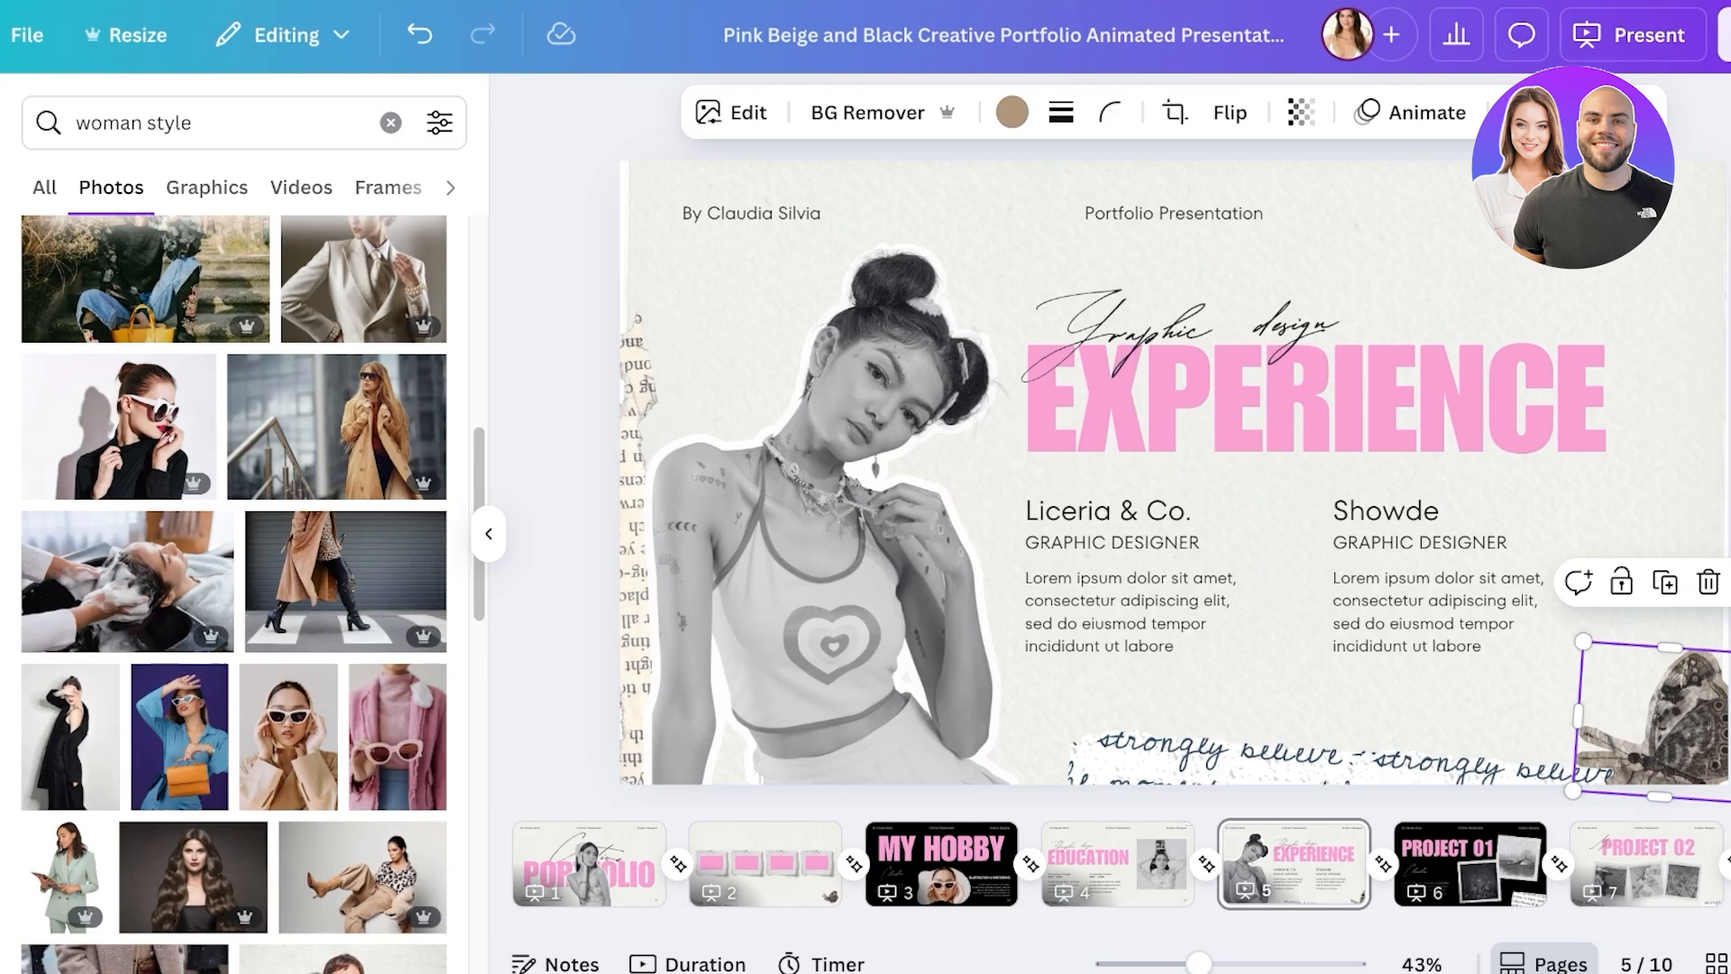
left_click_drag(1668, 718, 1638, 688)
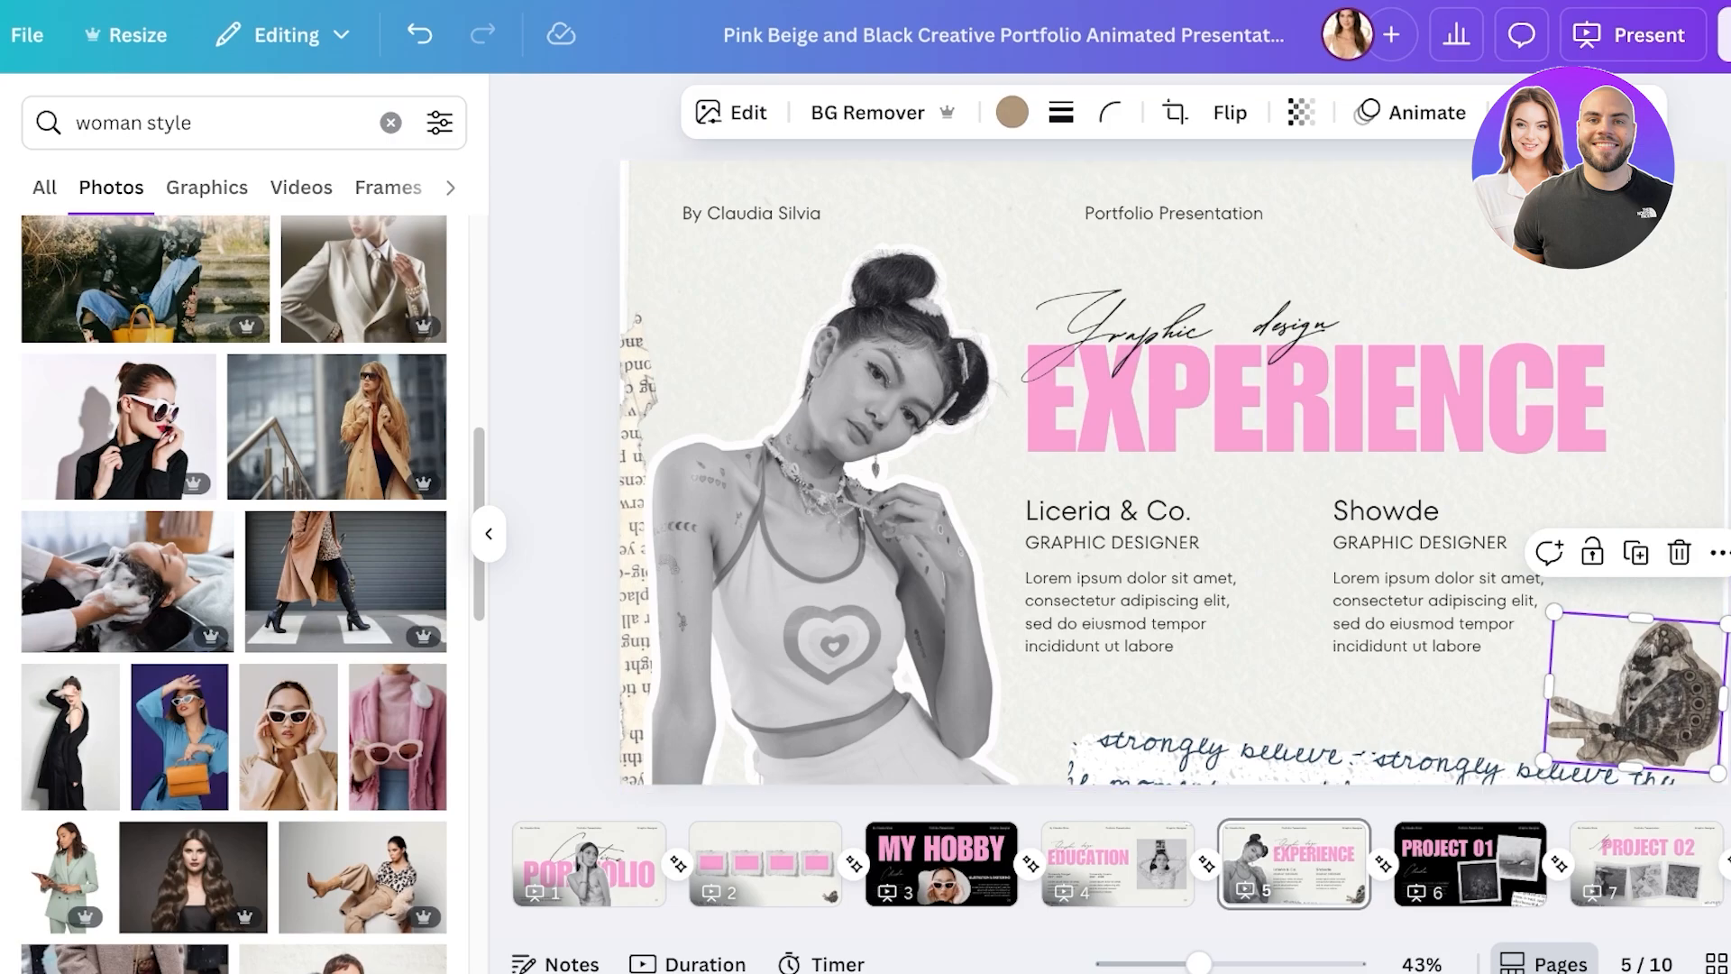
key("ctrl+/")
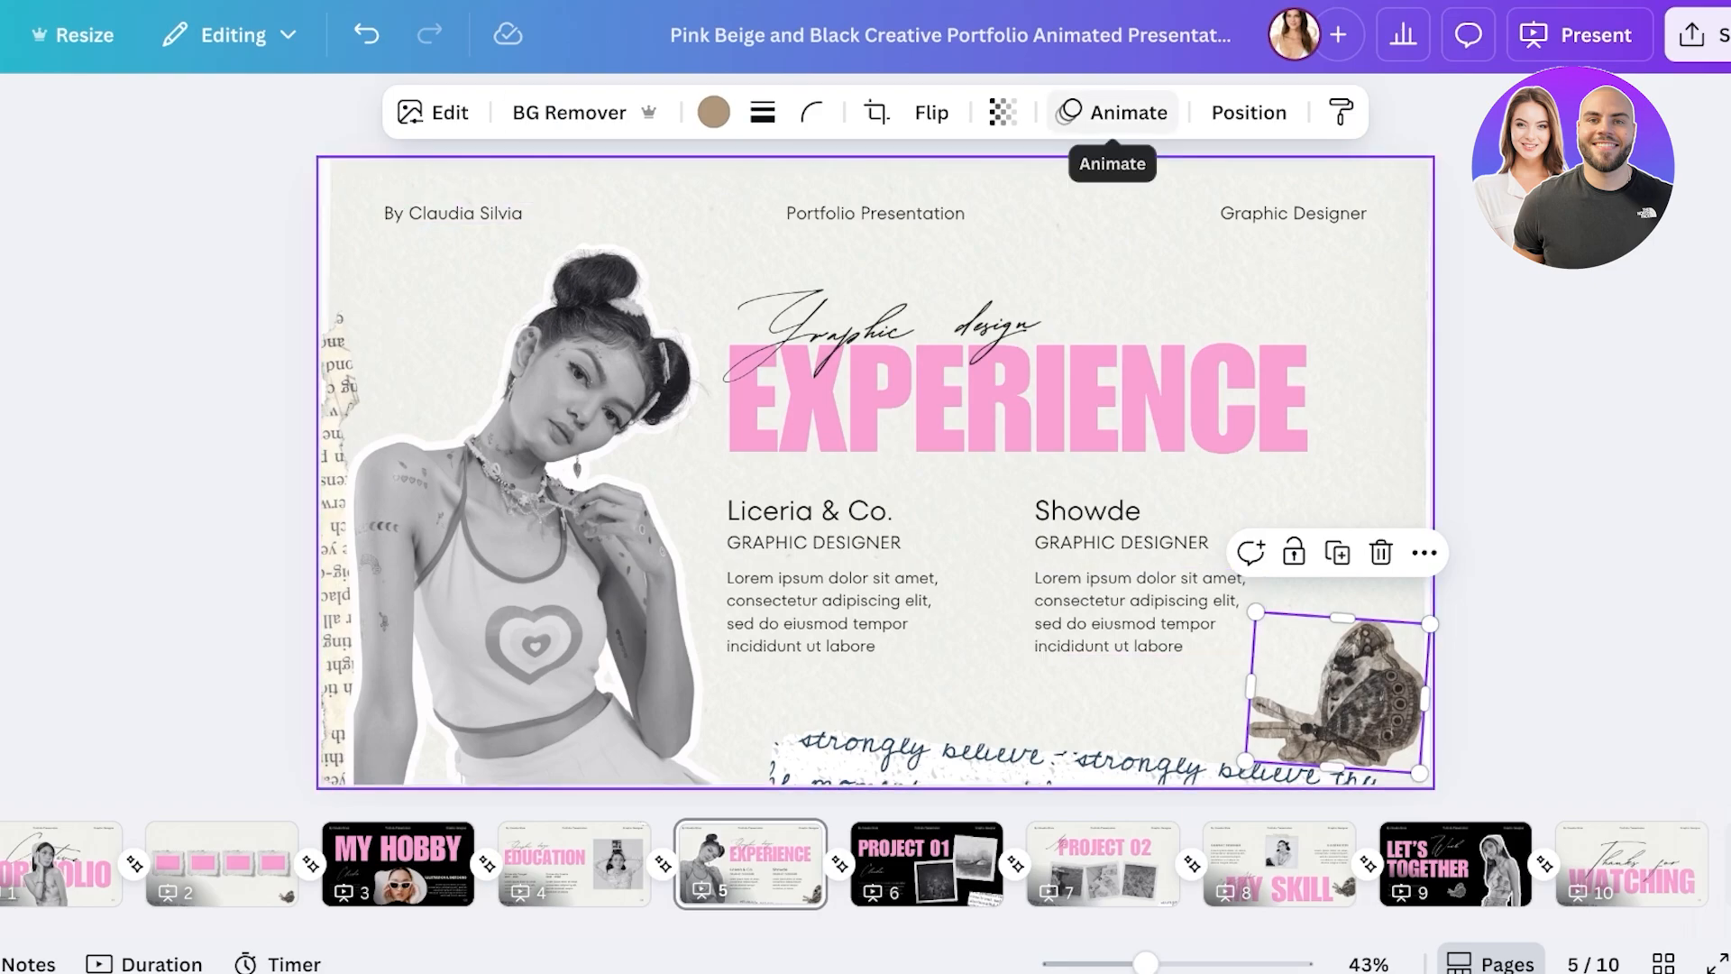
- Open the butterfly's Animate options and look through the page animation presets
left_click(1424, 552)
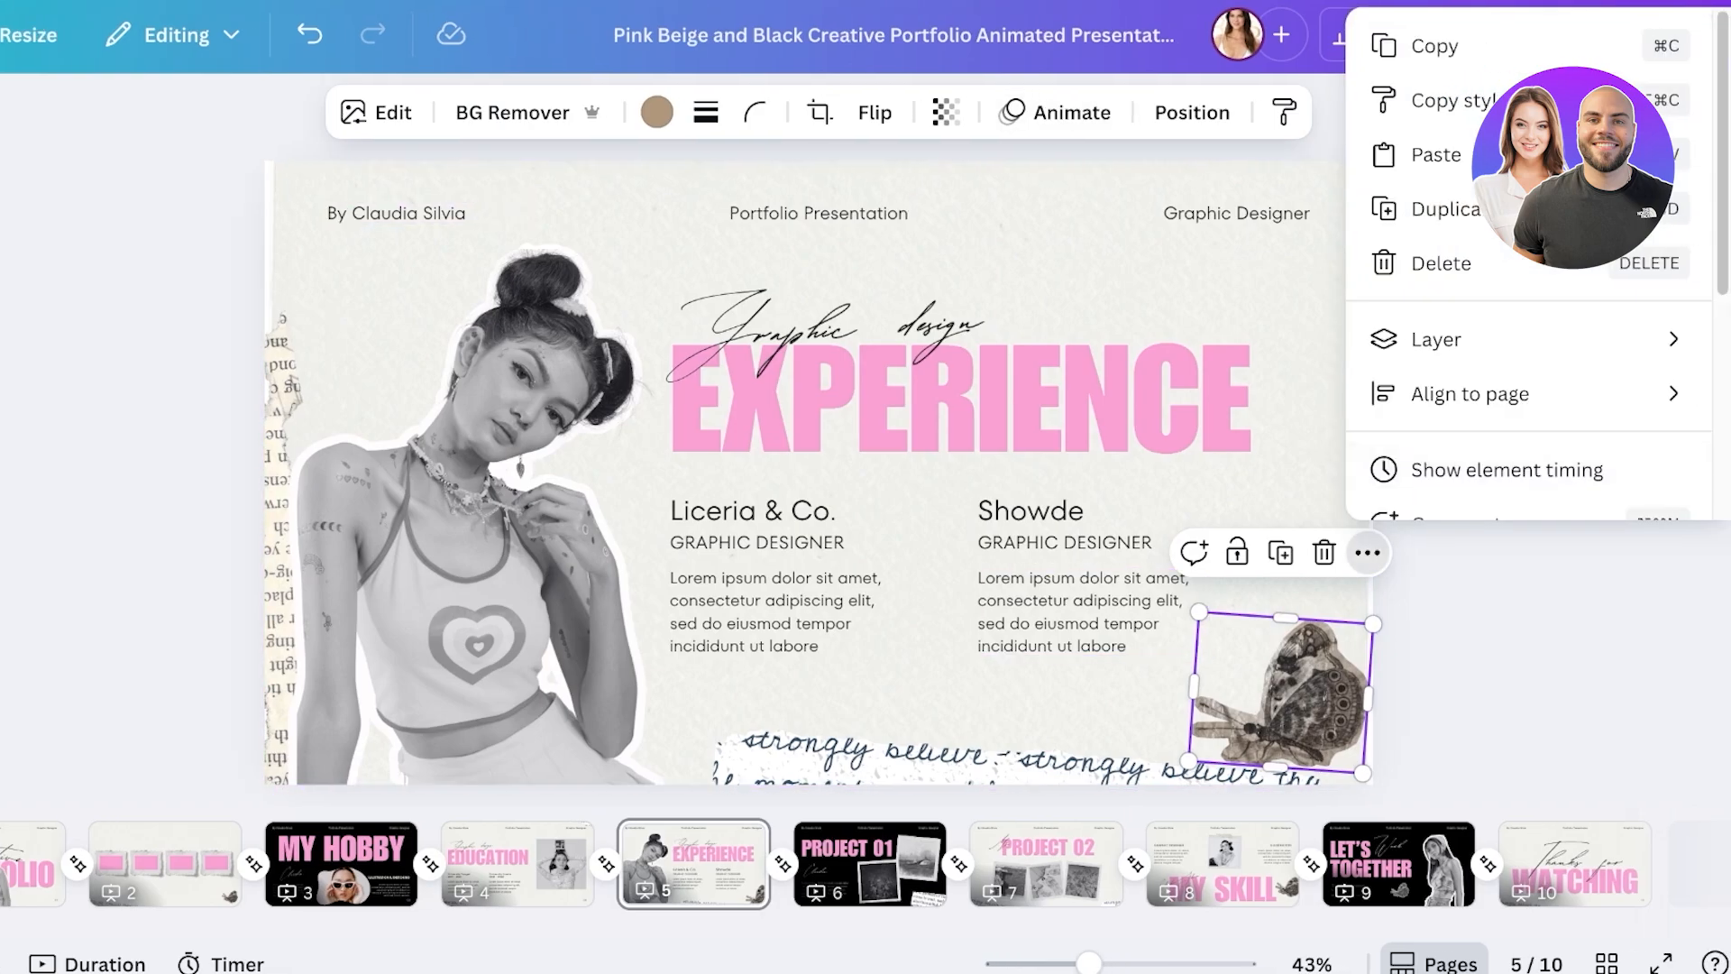
scroll(1587, 297, "down", 3)
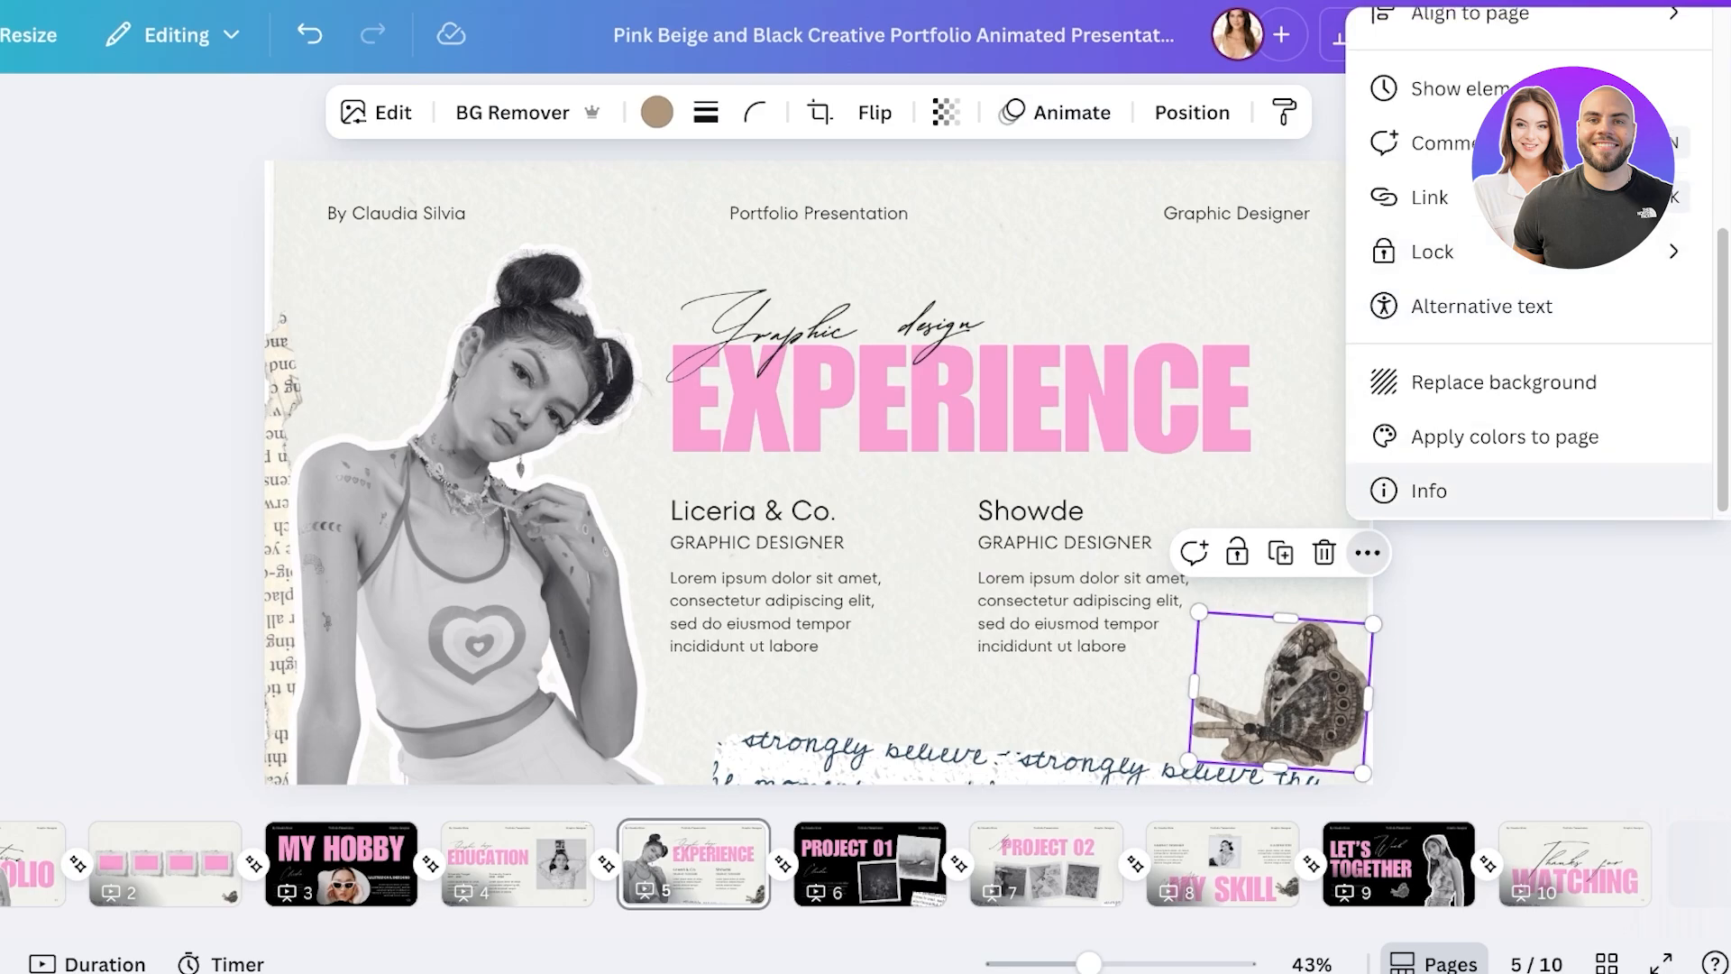
scroll(1532, 361, "up", 3)
left_click(1072, 112)
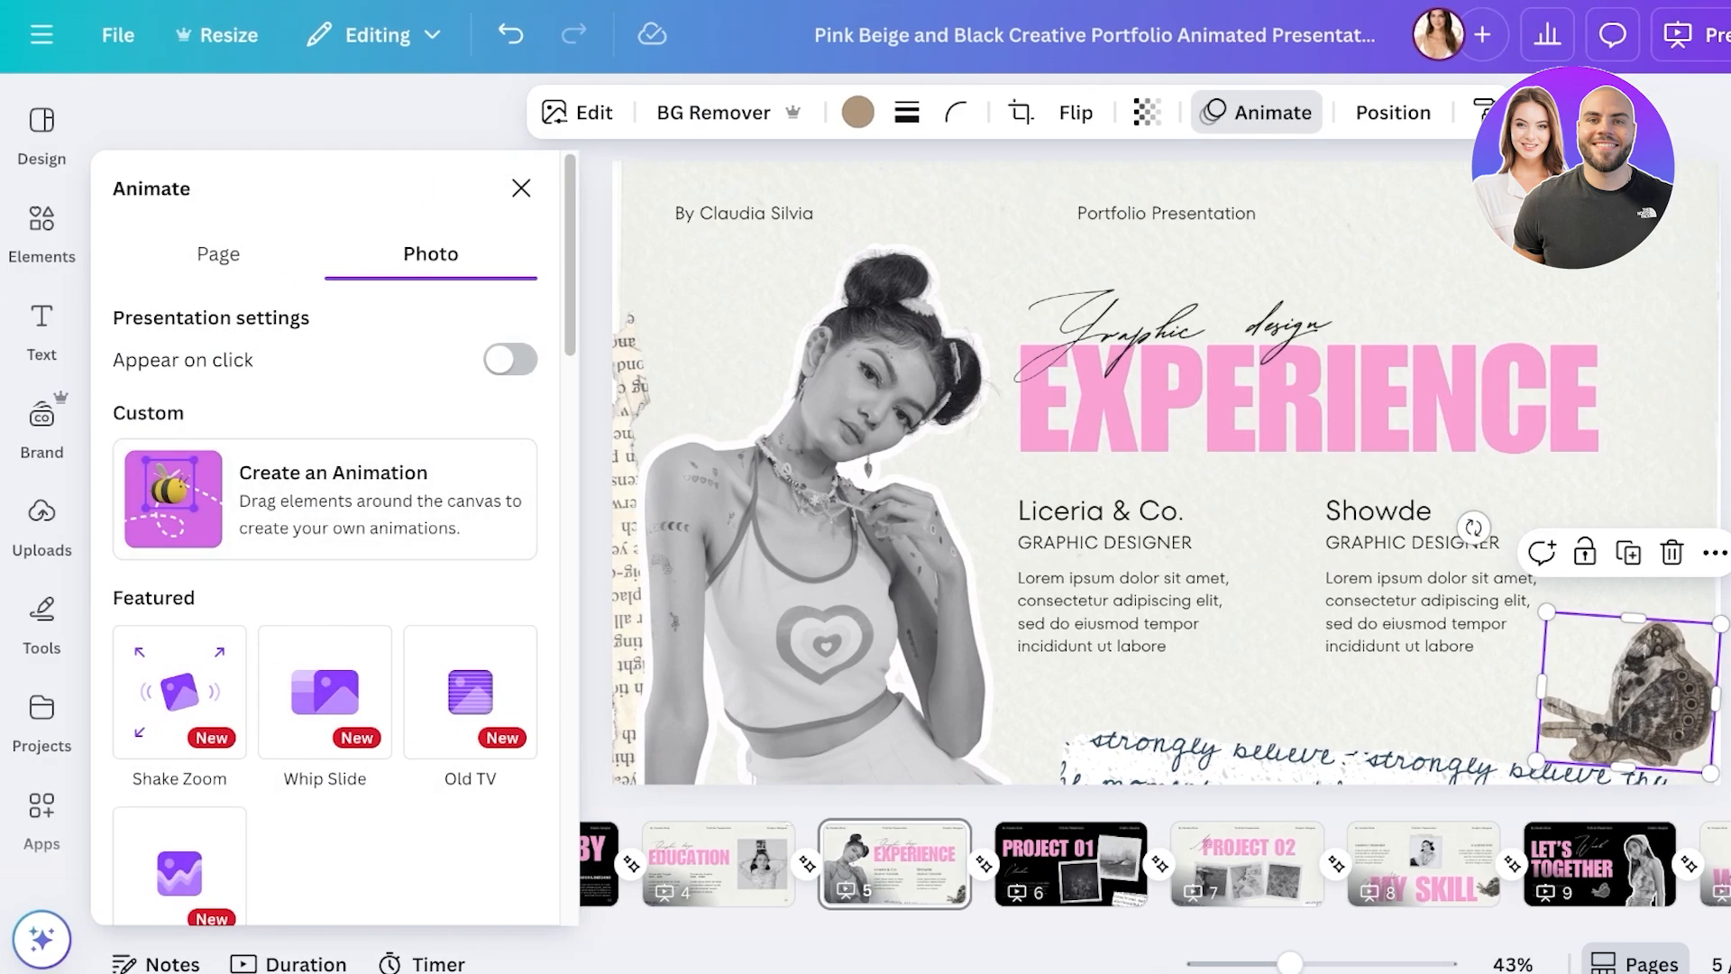
left_click(217, 254)
scroll(324, 316, "down", 3)
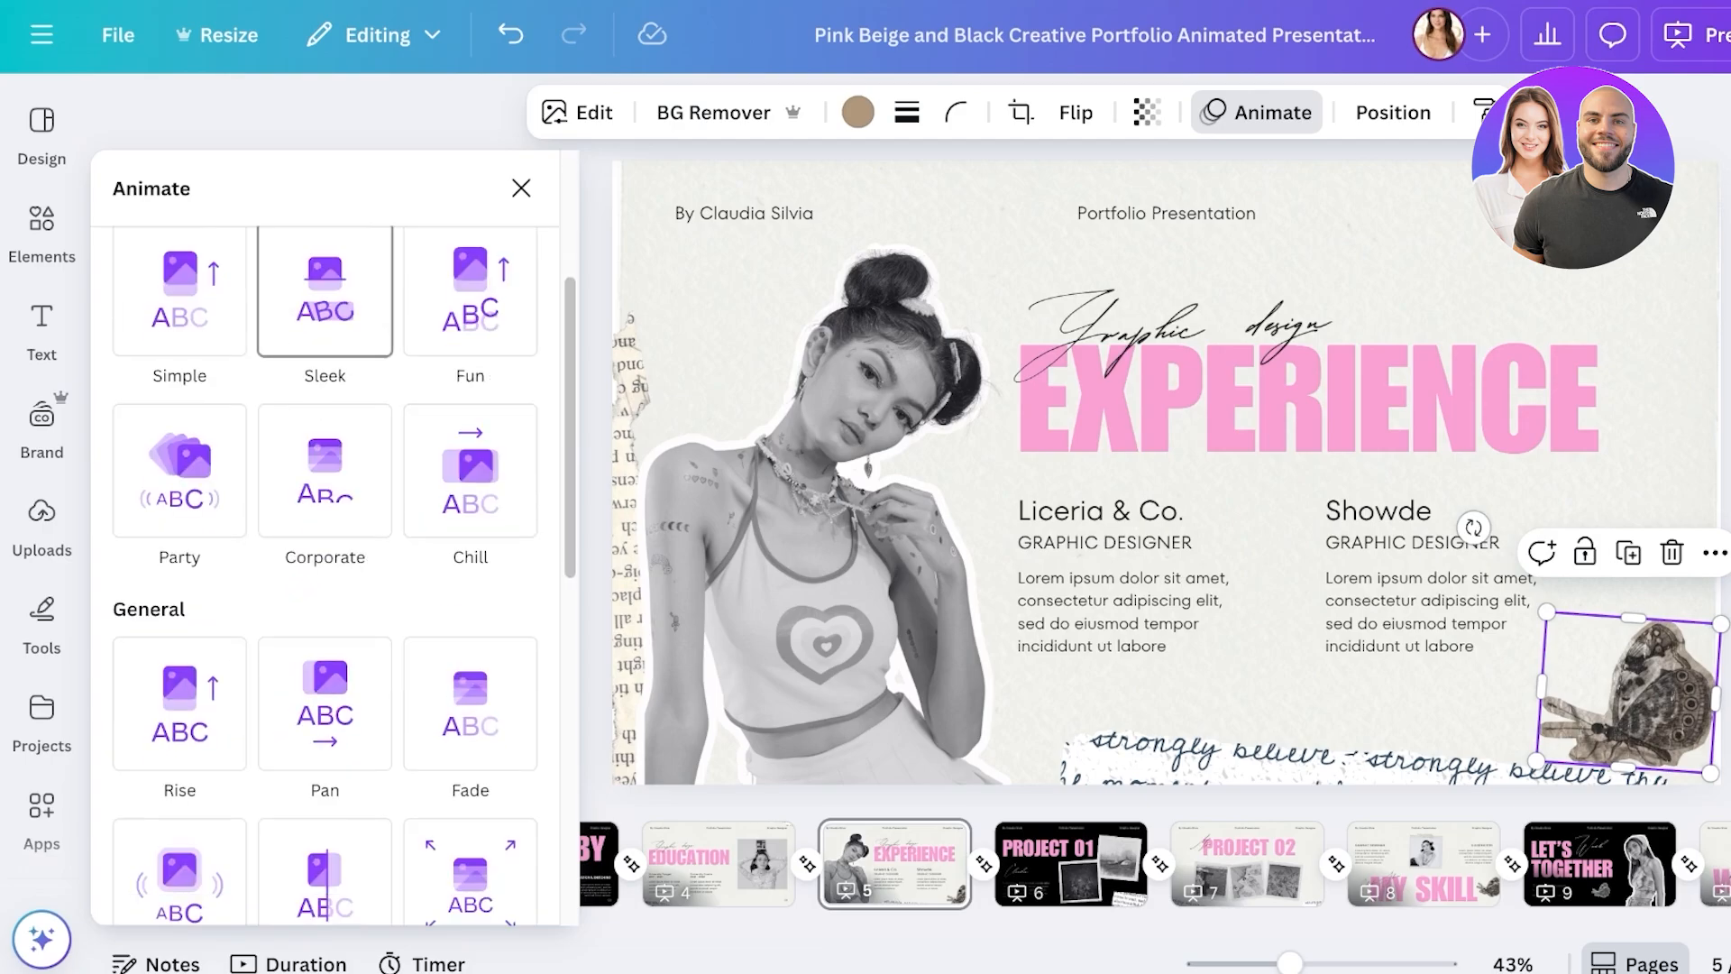
scroll(325, 315, "up", 3)
- Browse the photo animation presets and preview the Rotate effect on the butterfly
left_click(430, 254)
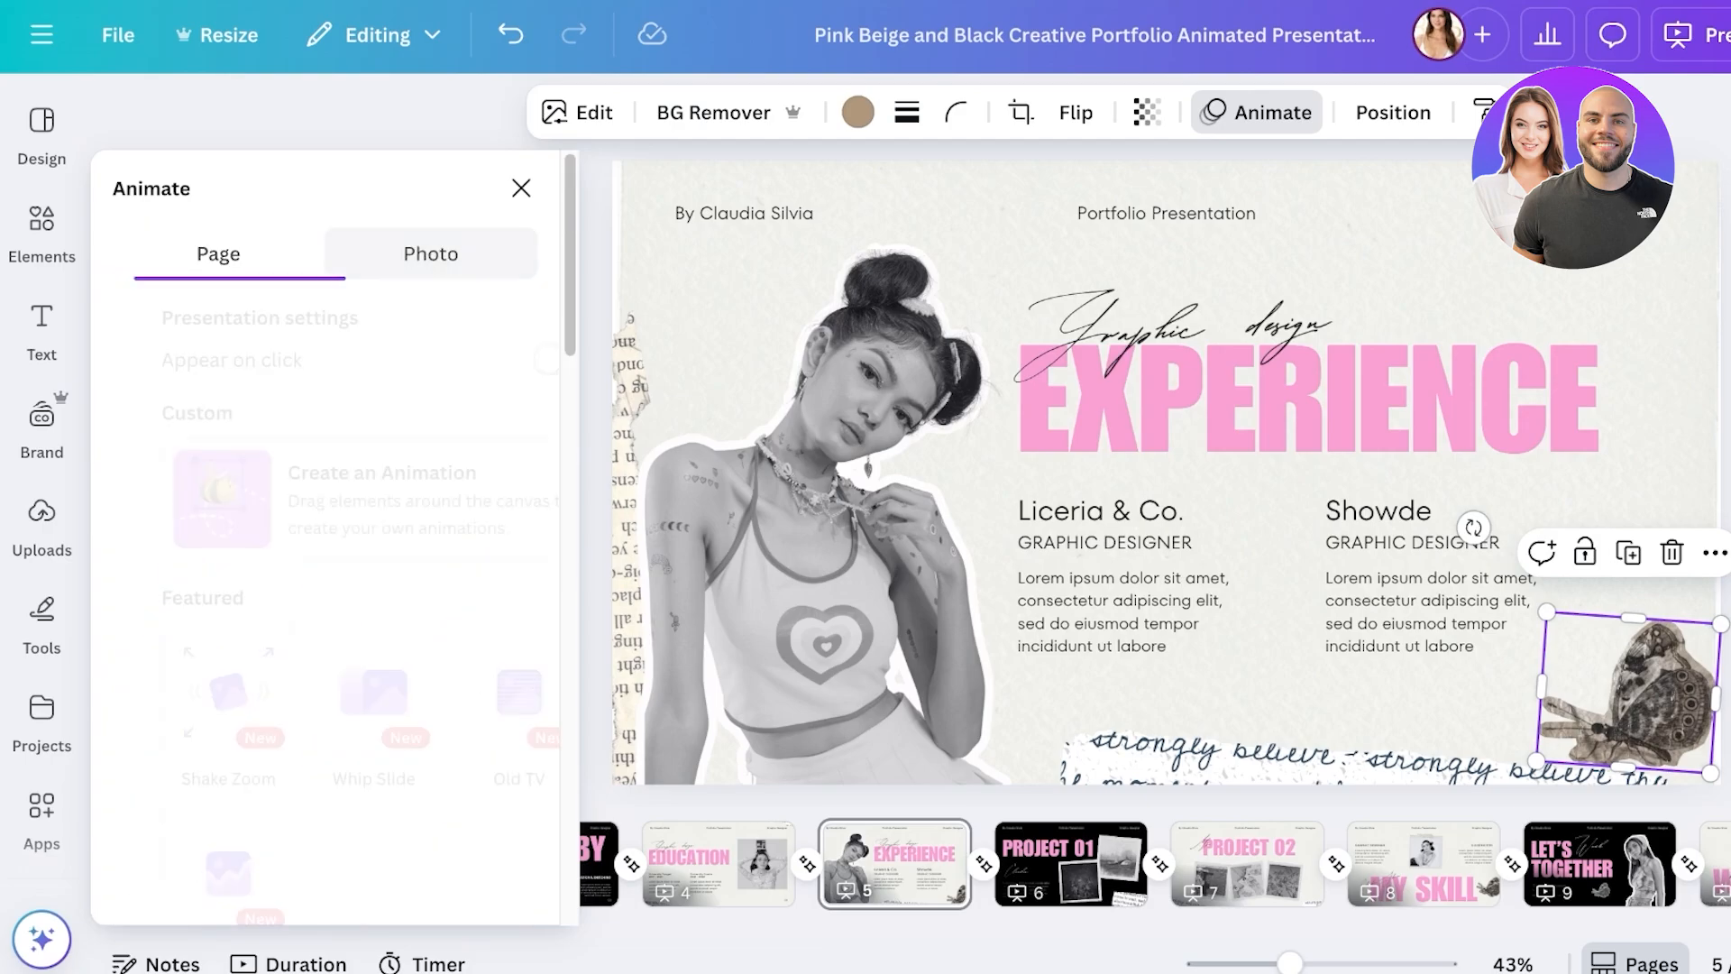
scroll(325, 631, "down", 1)
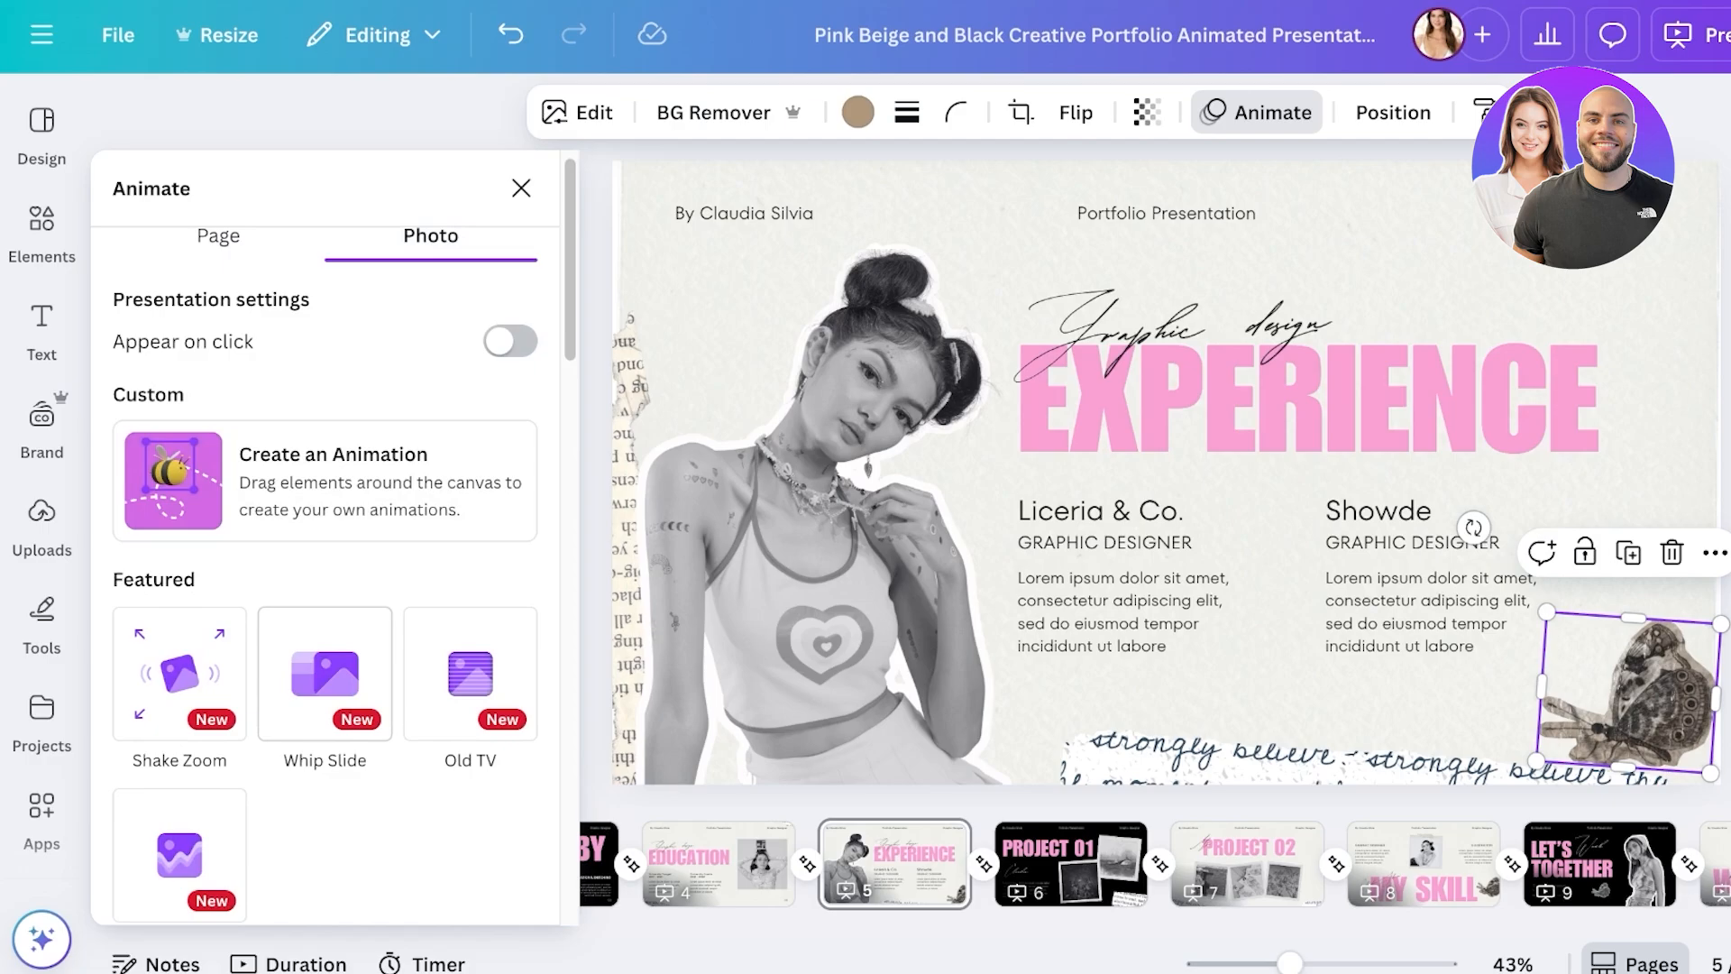
scroll(325, 631, "up", 1)
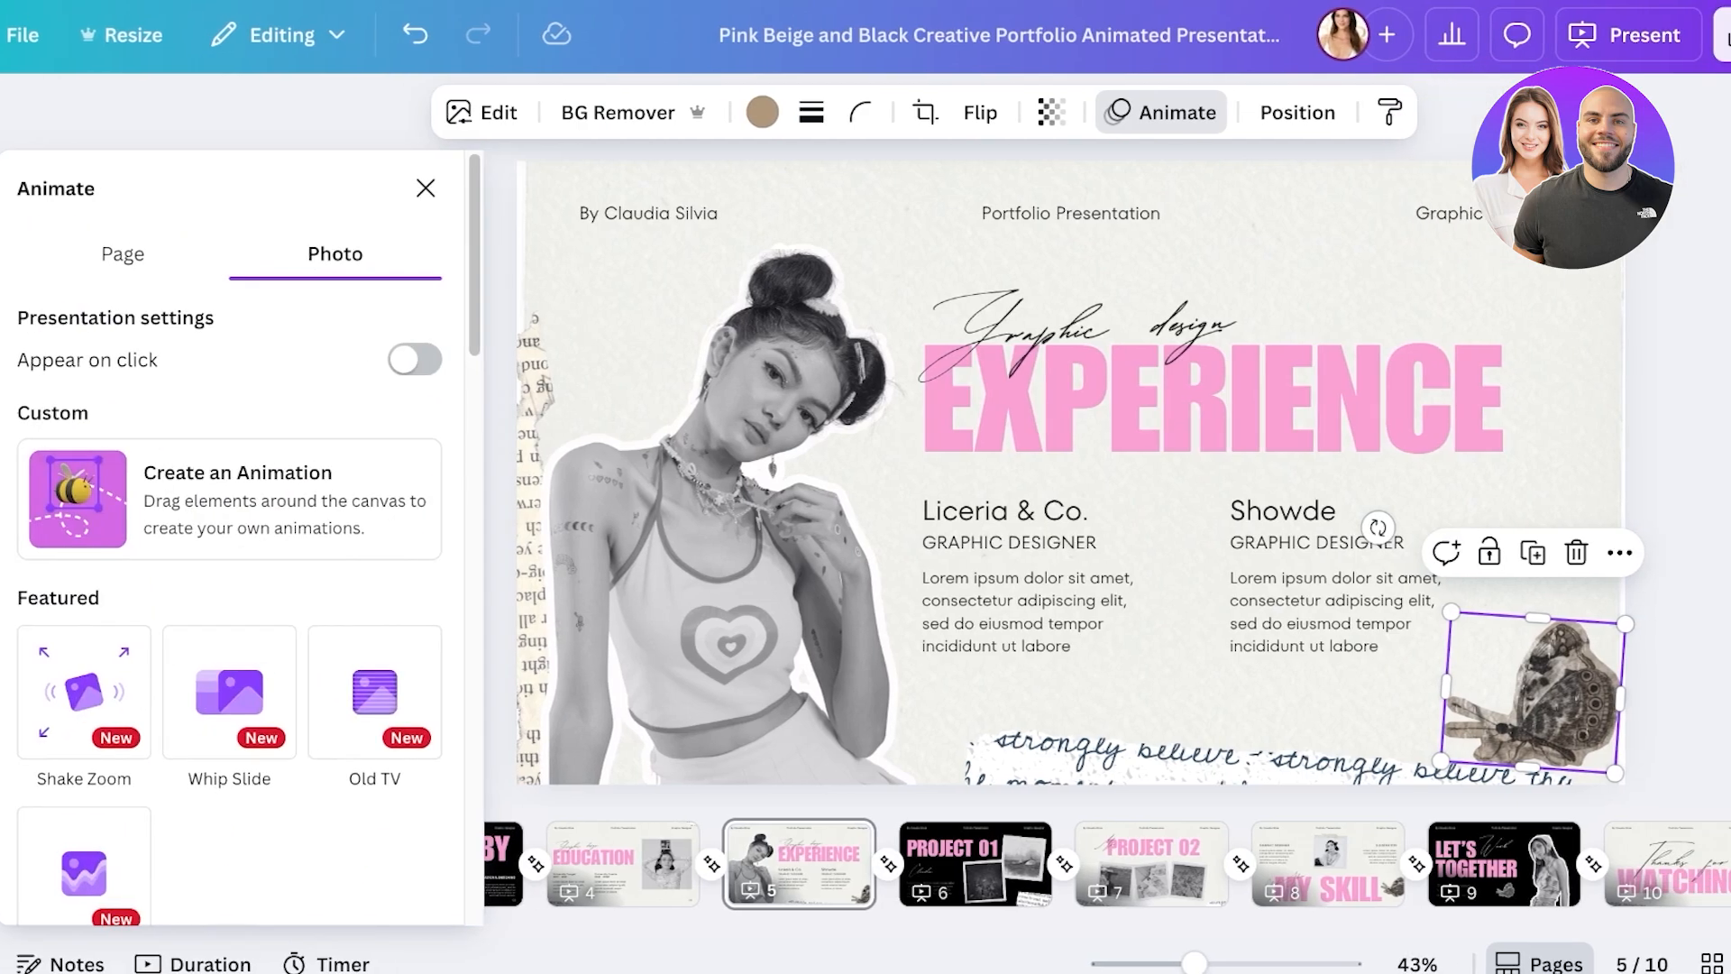
scroll(229, 586, "down", 10)
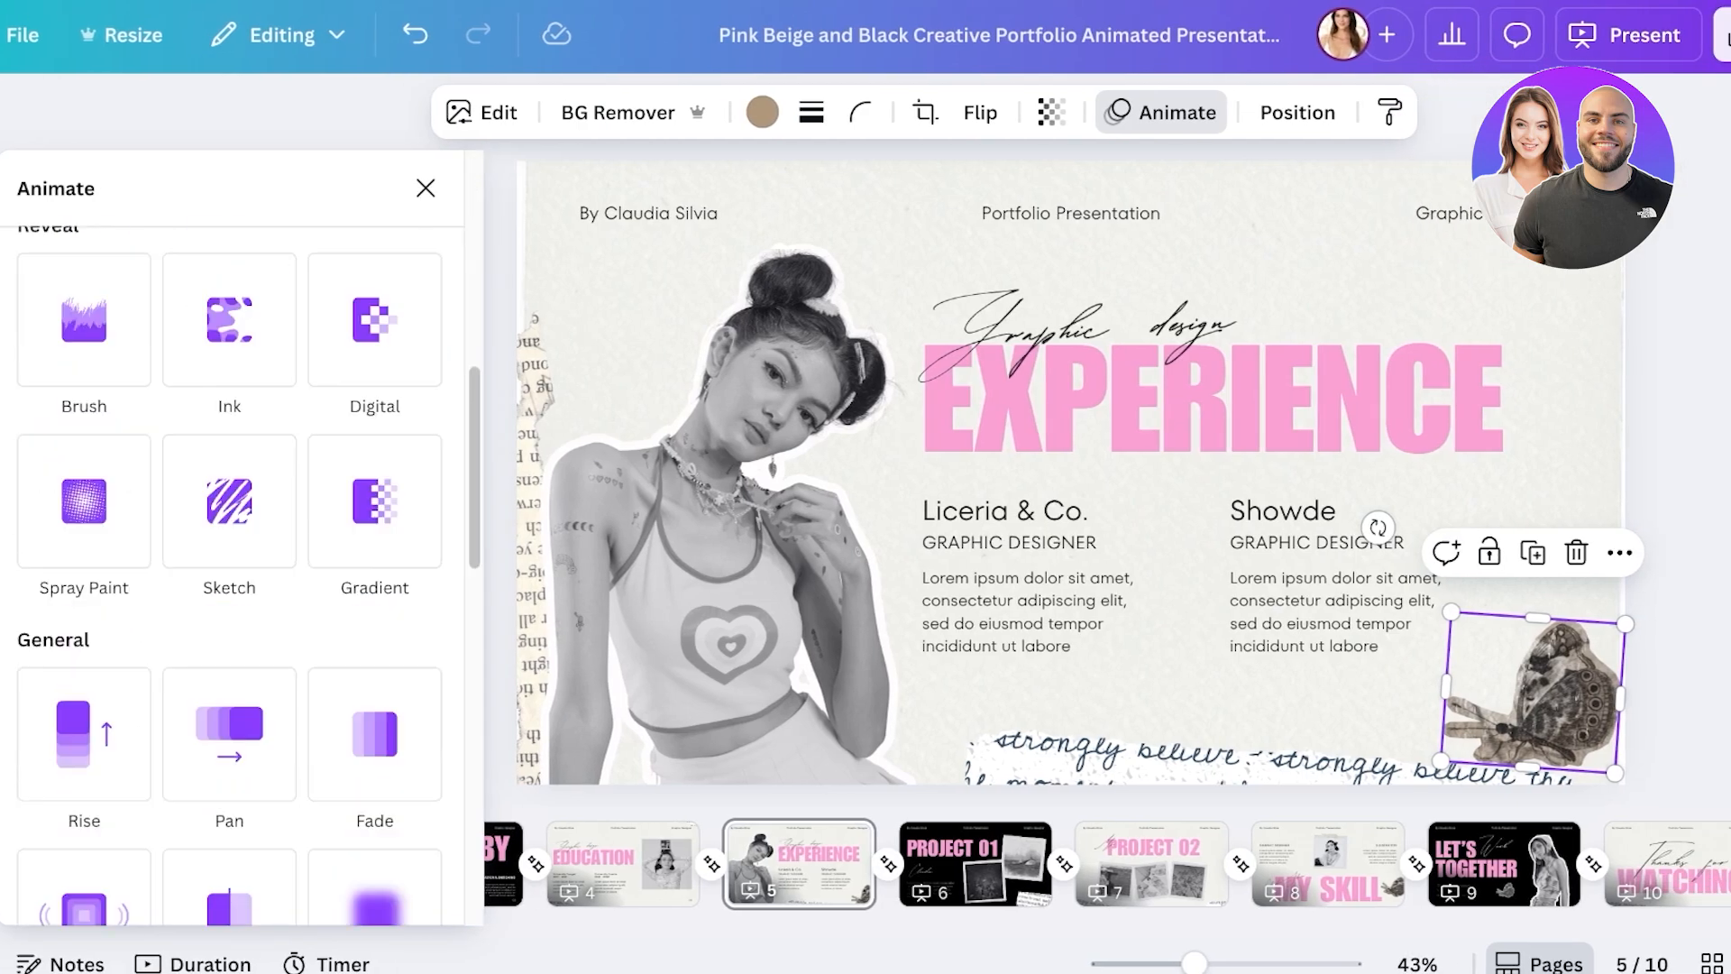
scroll(229, 586, "down", 5)
left_click(84, 620)
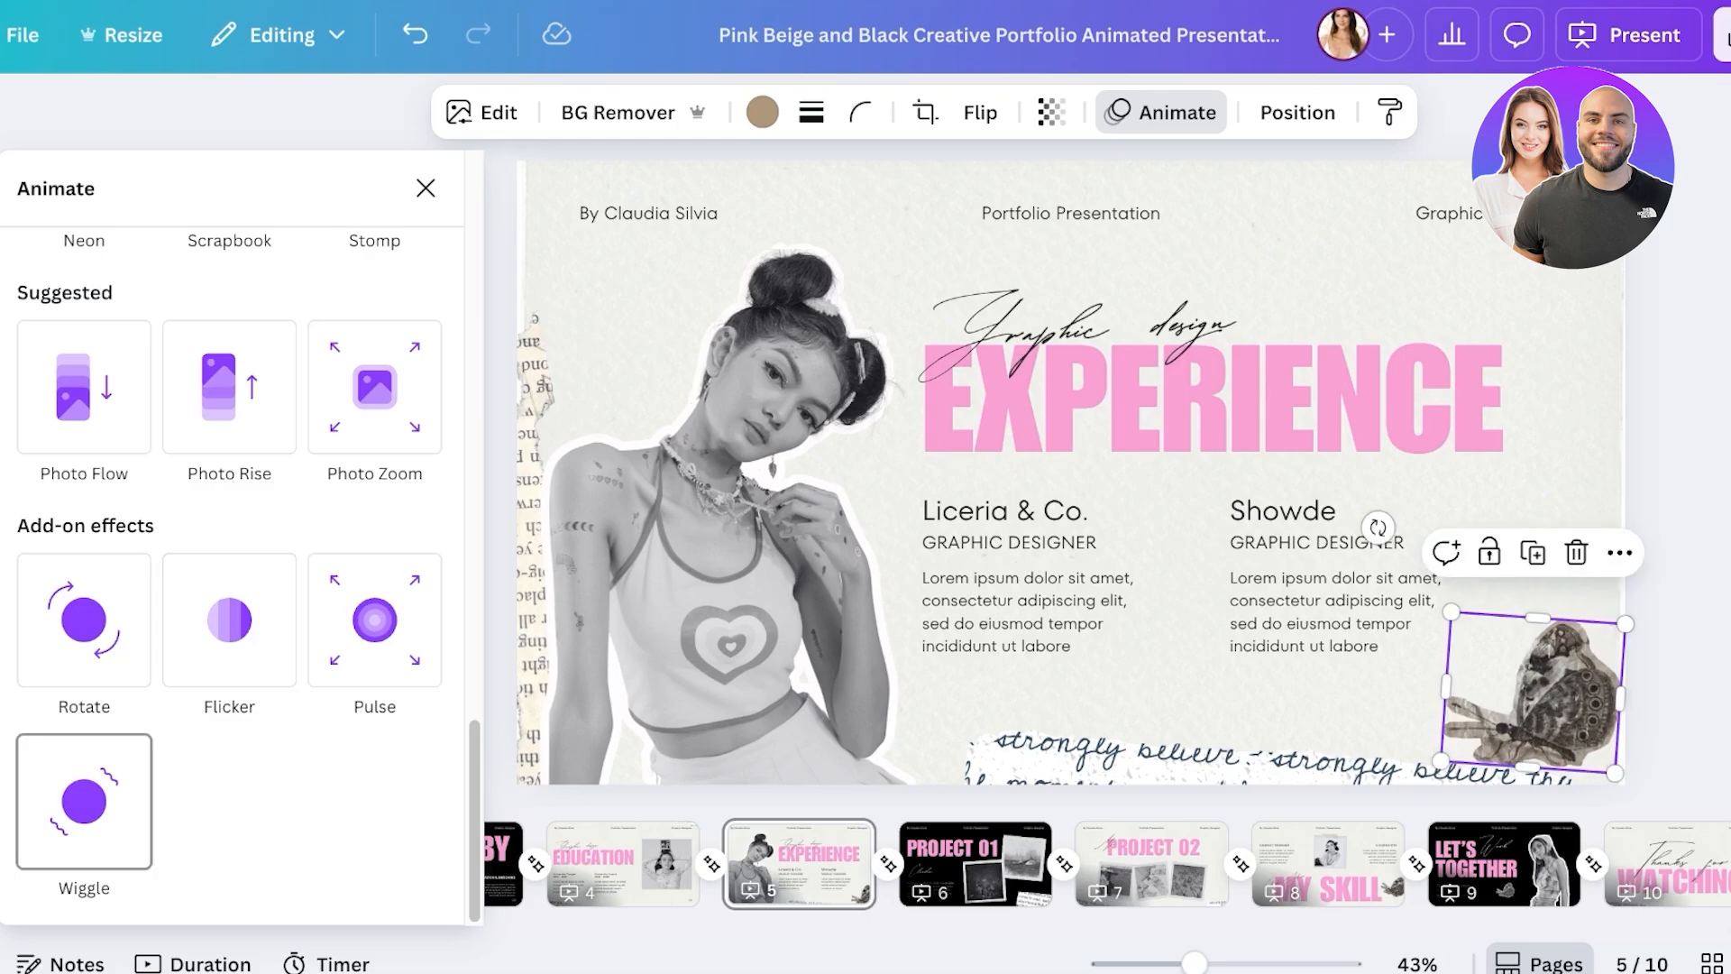
scroll(229, 541, "up", 3)
scroll(229, 686, "up", 4)
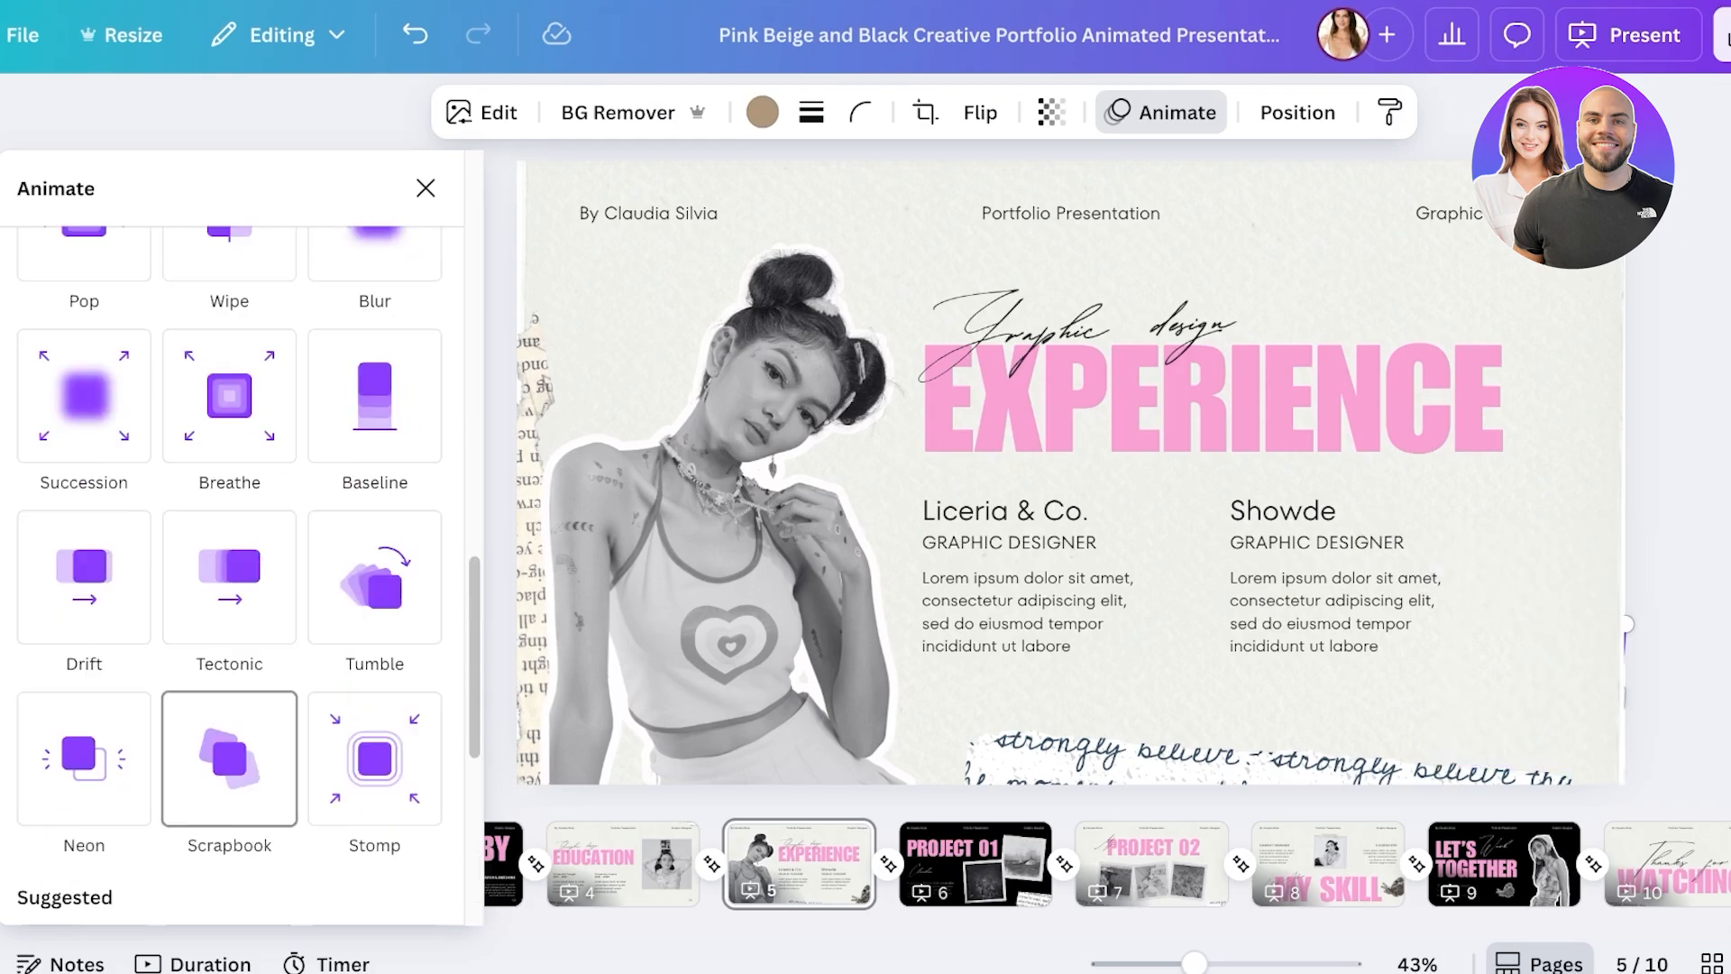
scroll(229, 540, "up", 2)
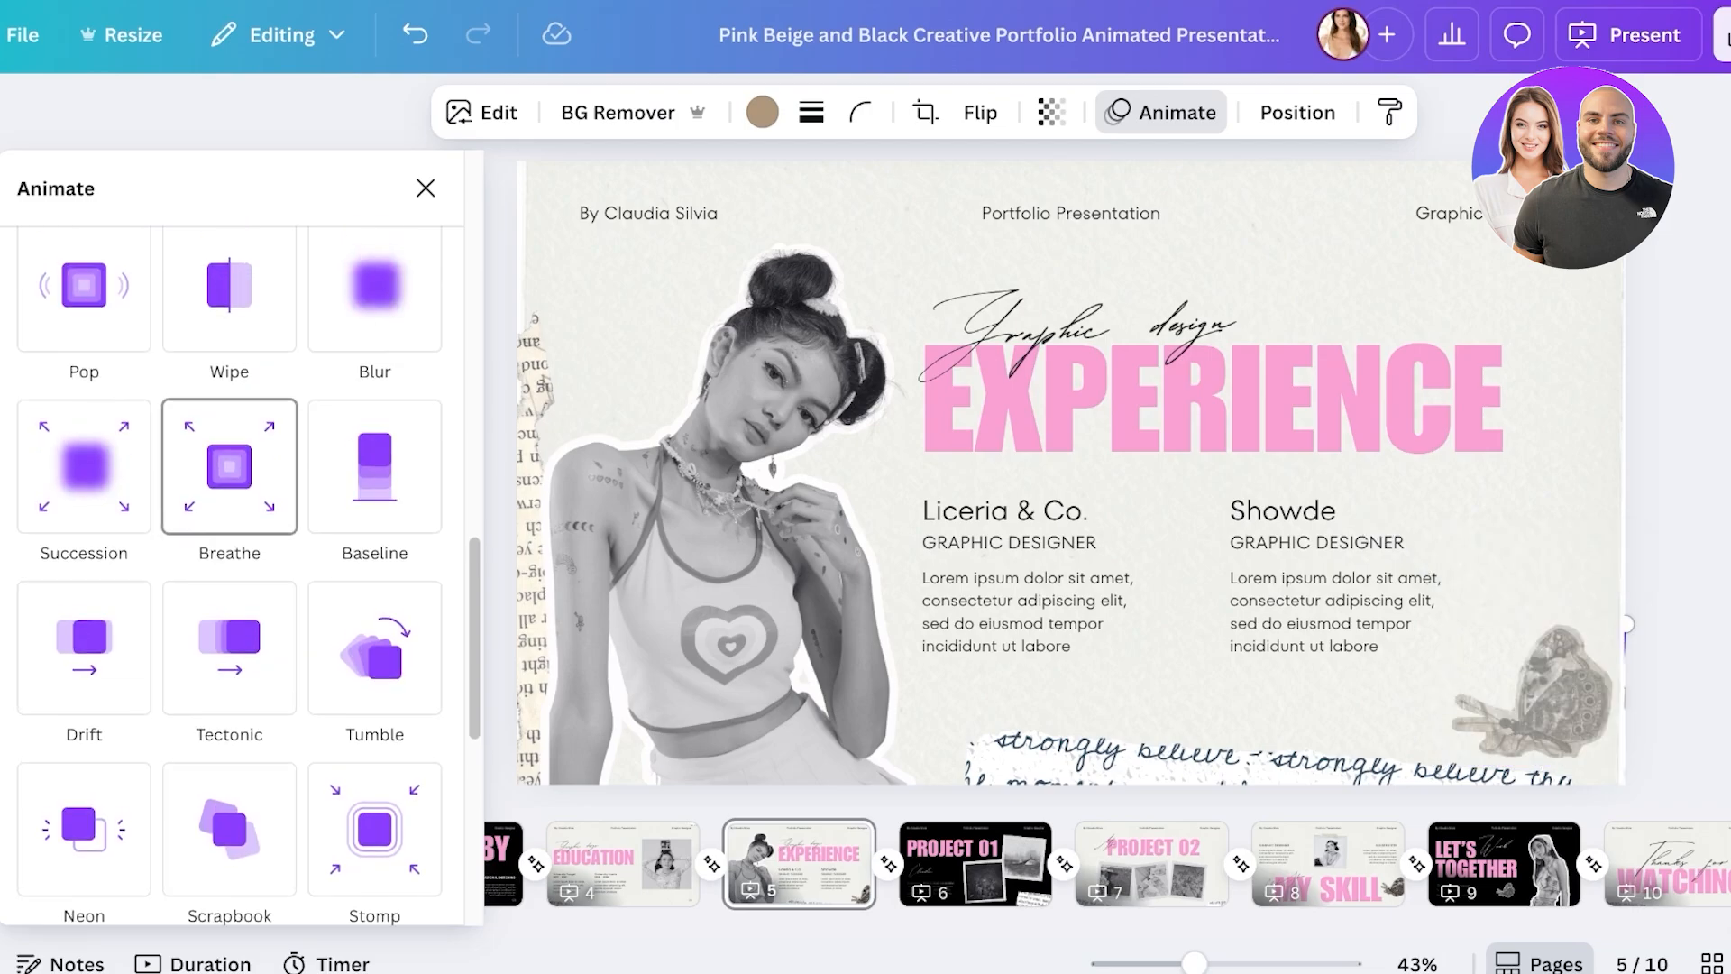
scroll(229, 541, "up", 10)
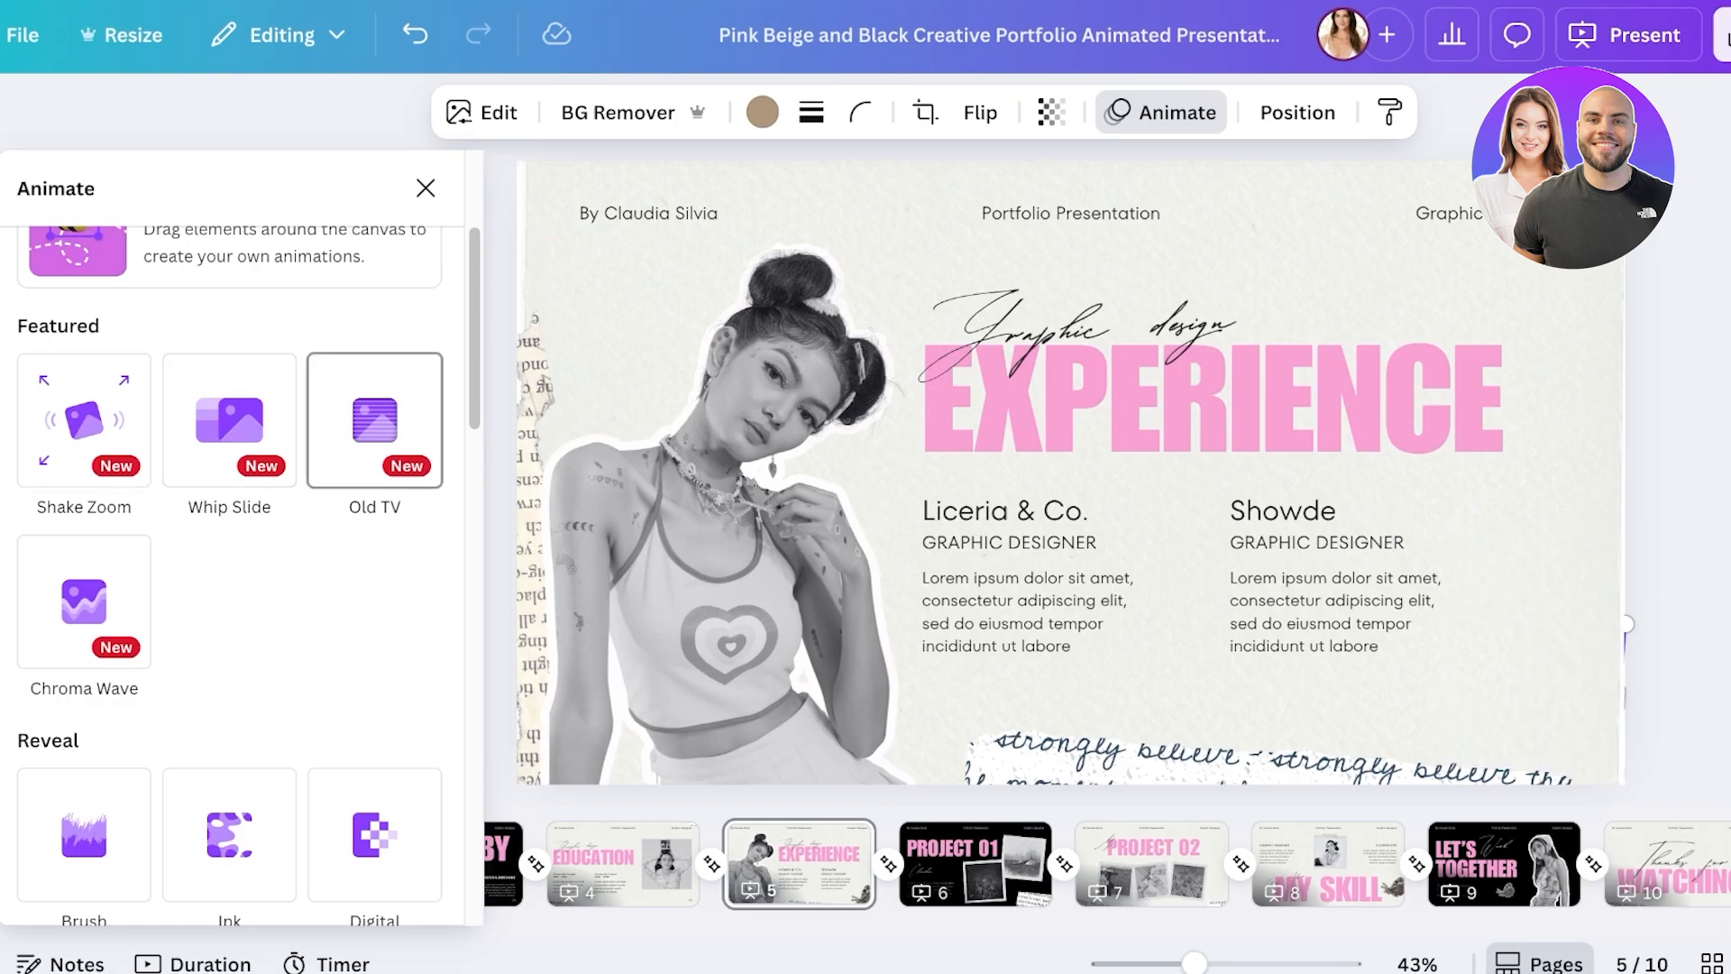
scroll(84, 601, "up", 3)
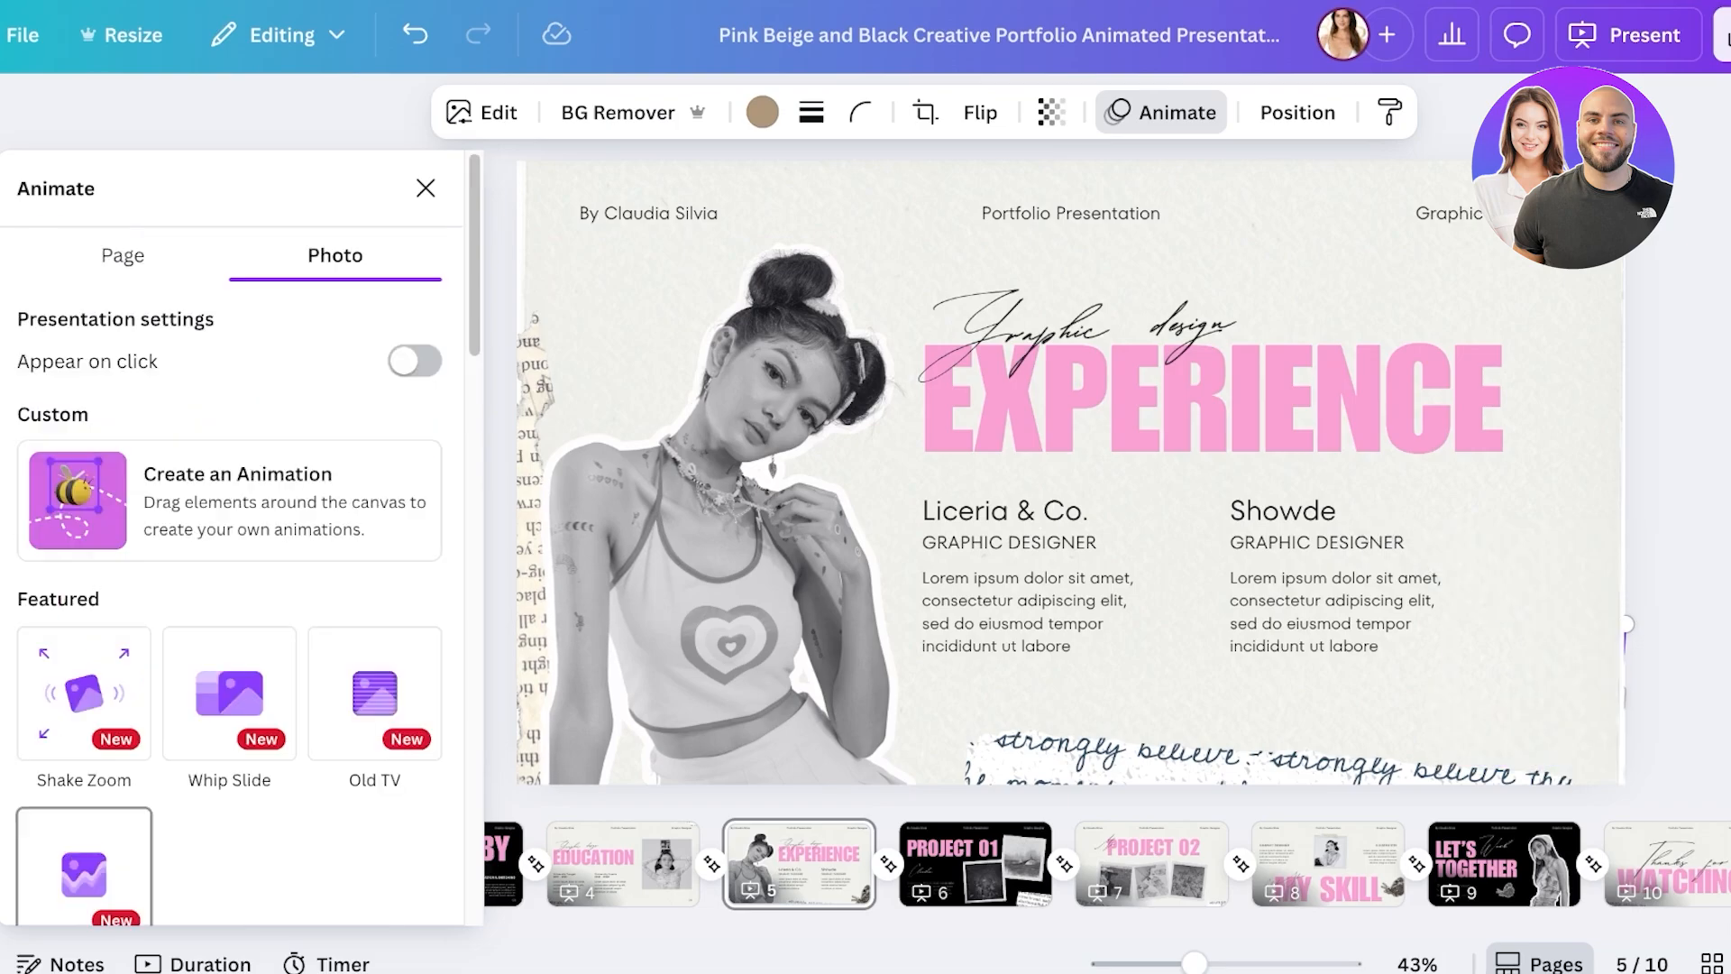
- Draw a custom motion path for the butterfly, trying Smooth then Steady movement and a faster speed
left_click(229, 499)
mouse_move(1532, 694)
left_mouse_down()
mouse_move(1498, 701)
mouse_move(1400, 622)
mouse_move(1338, 694)
mouse_move(1278, 628)
mouse_move(1370, 503)
mouse_move(738, 622)
mouse_move(798, 586)
mouse_move(658, 600)
mouse_move(721, 694)
mouse_move(978, 577)
mouse_move(937, 712)
mouse_move(928, 631)
mouse_move(1064, 735)
mouse_move(1406, 651)
left_mouse_up()
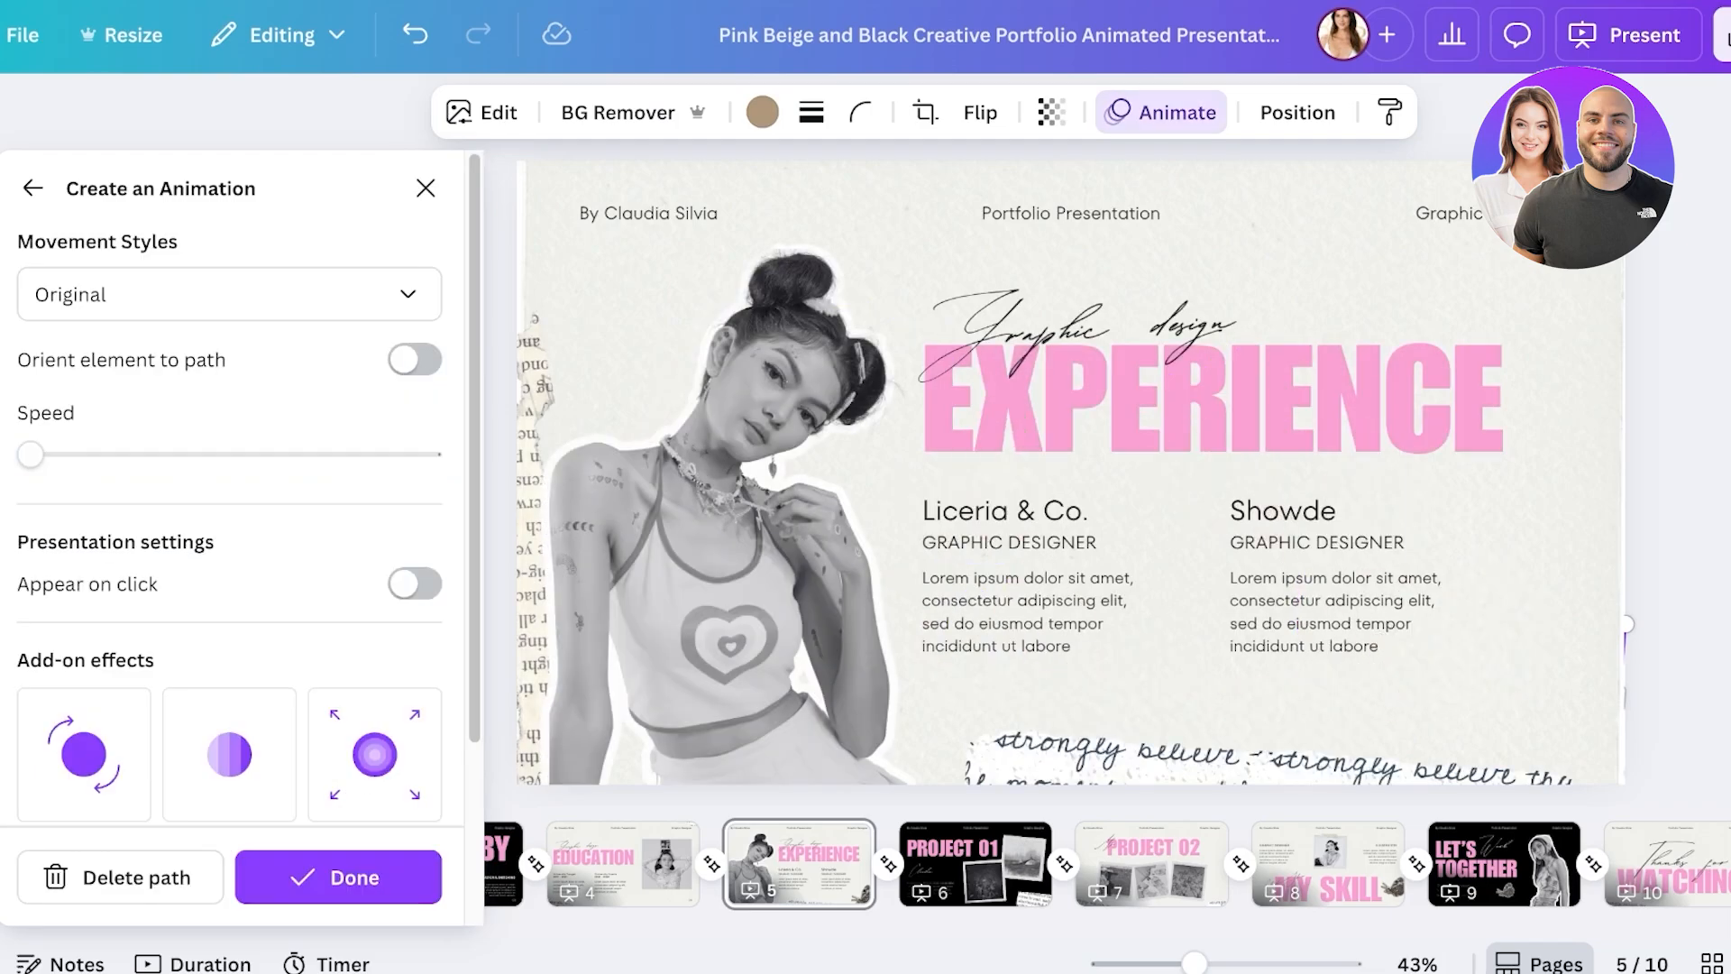
left_click(229, 293)
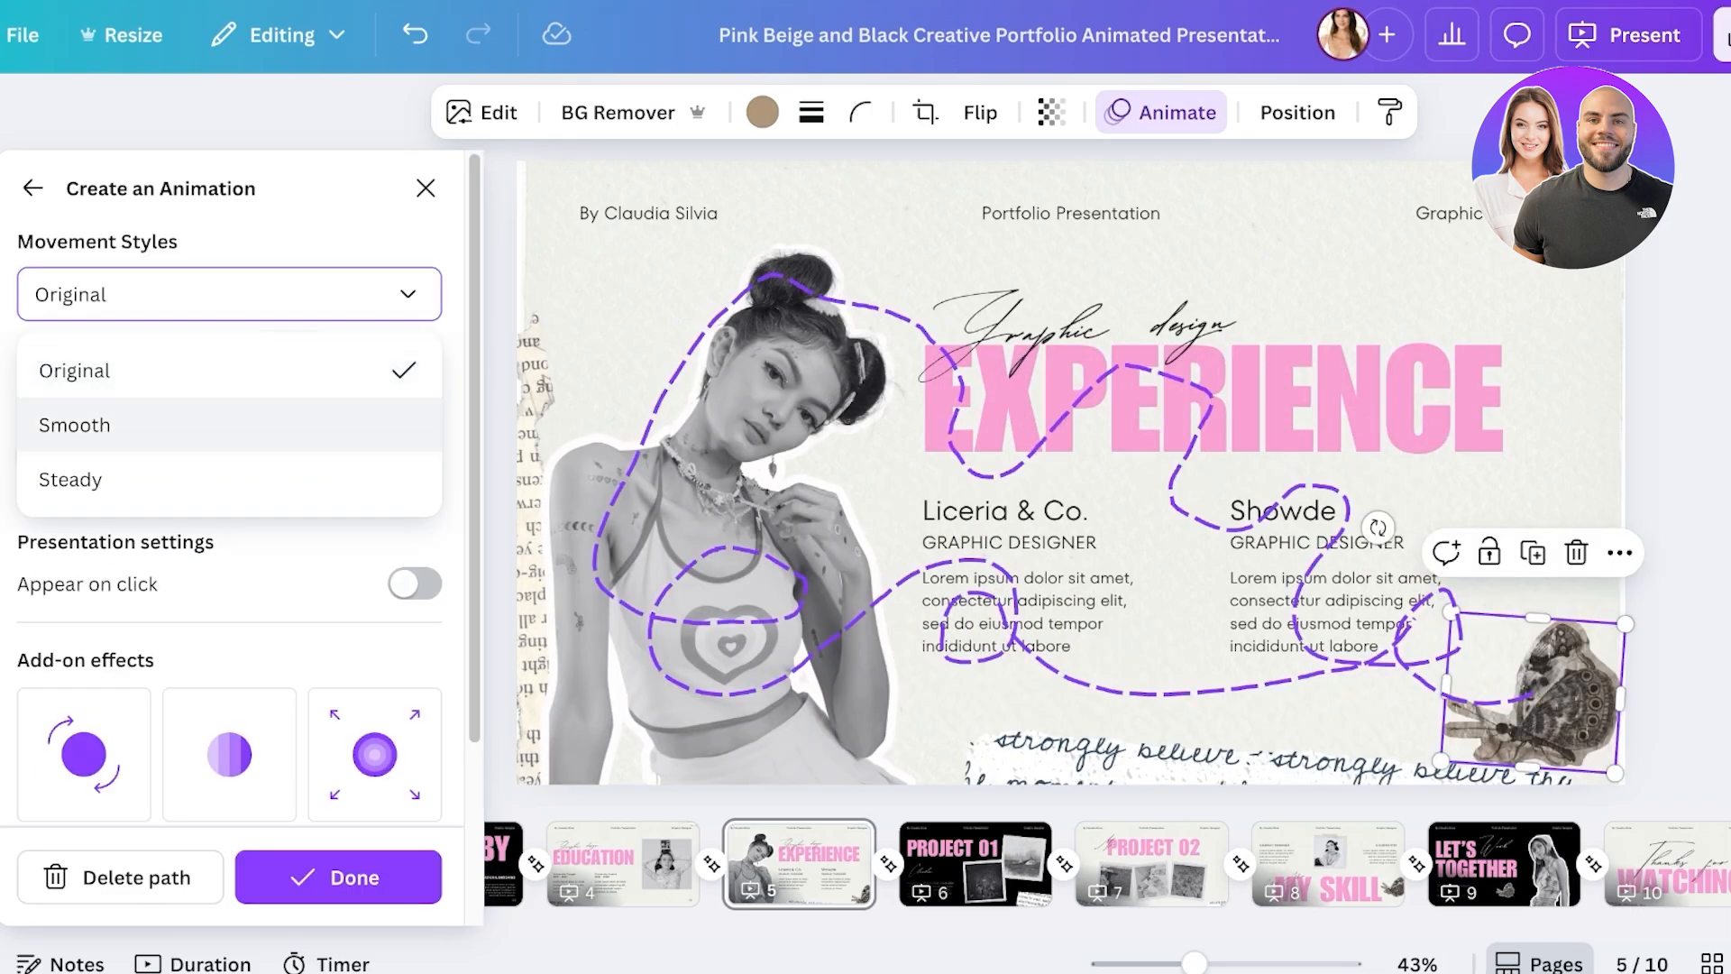
left_click(75, 423)
left_click(229, 294)
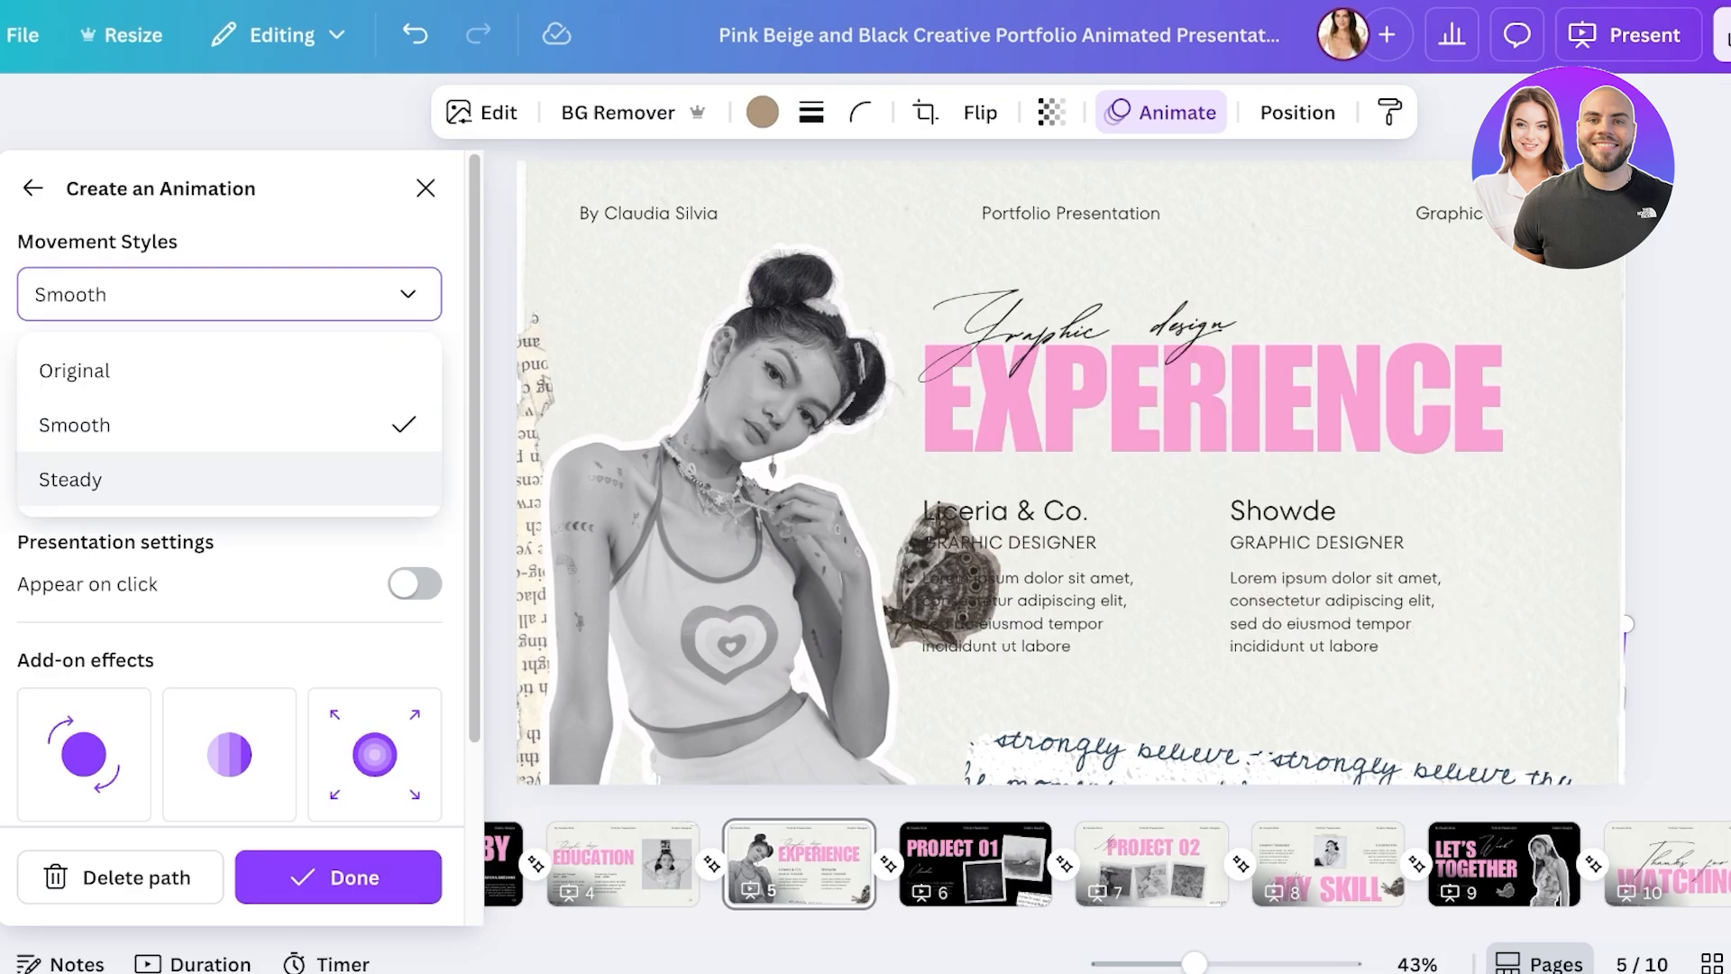
left_click(70, 479)
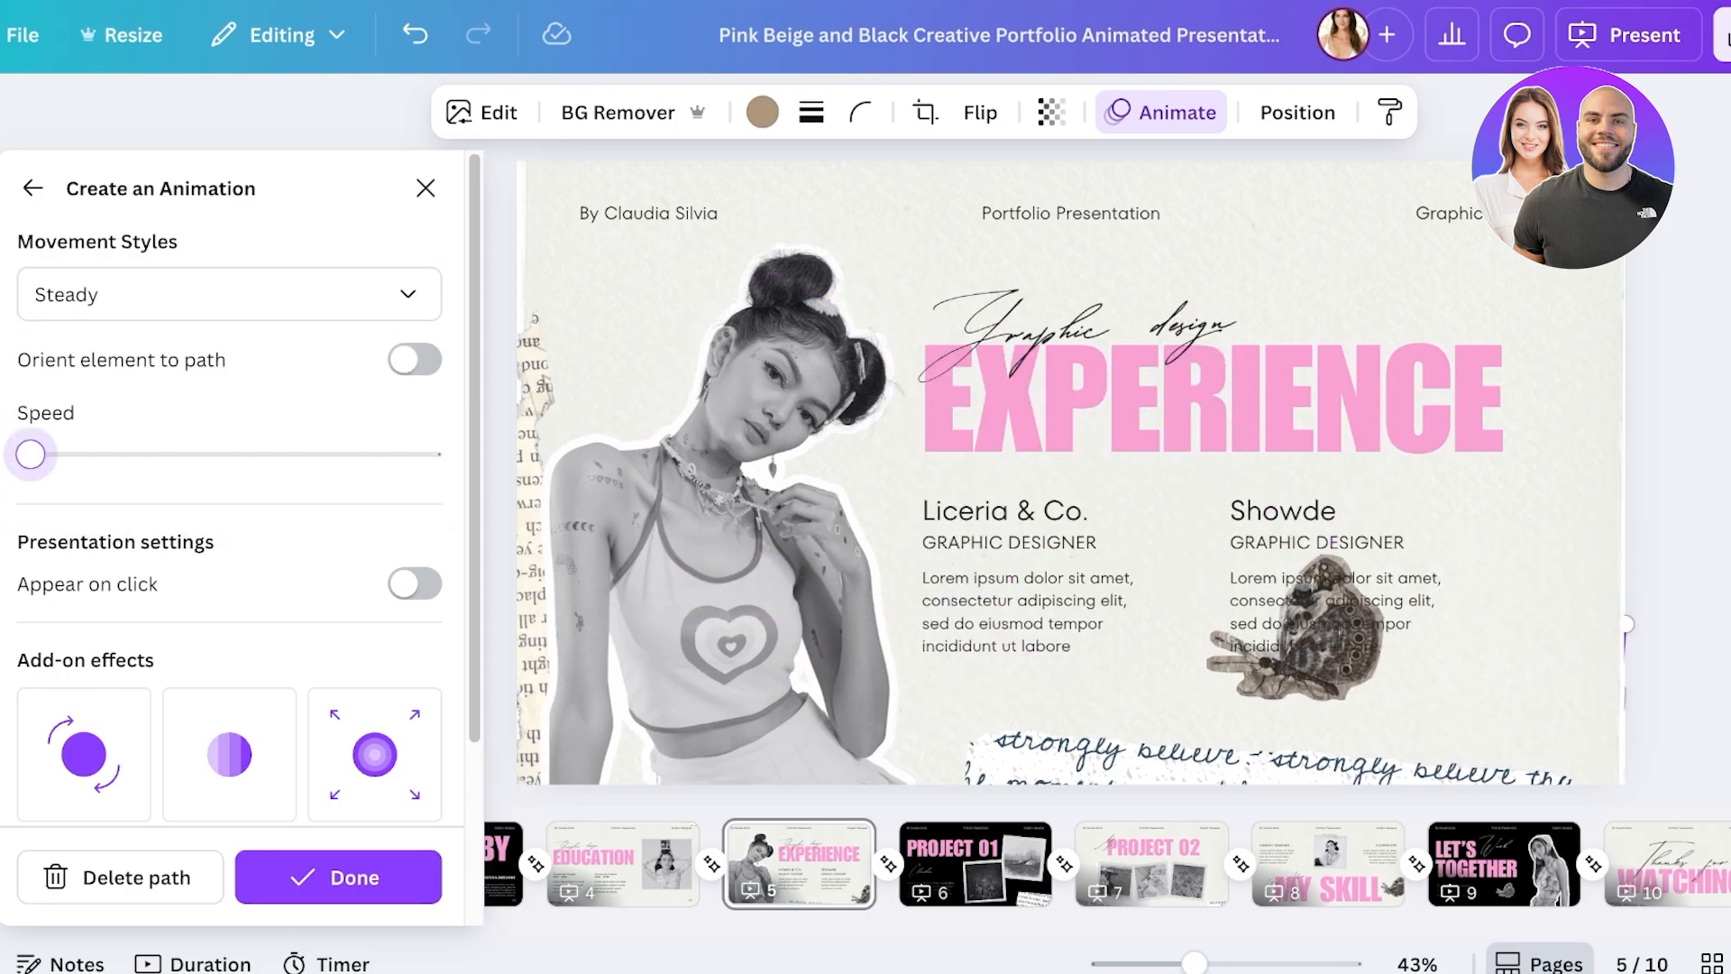
mouse_move(31, 453)
left_mouse_down()
mouse_move(135, 454)
mouse_move(31, 453)
left_mouse_up()
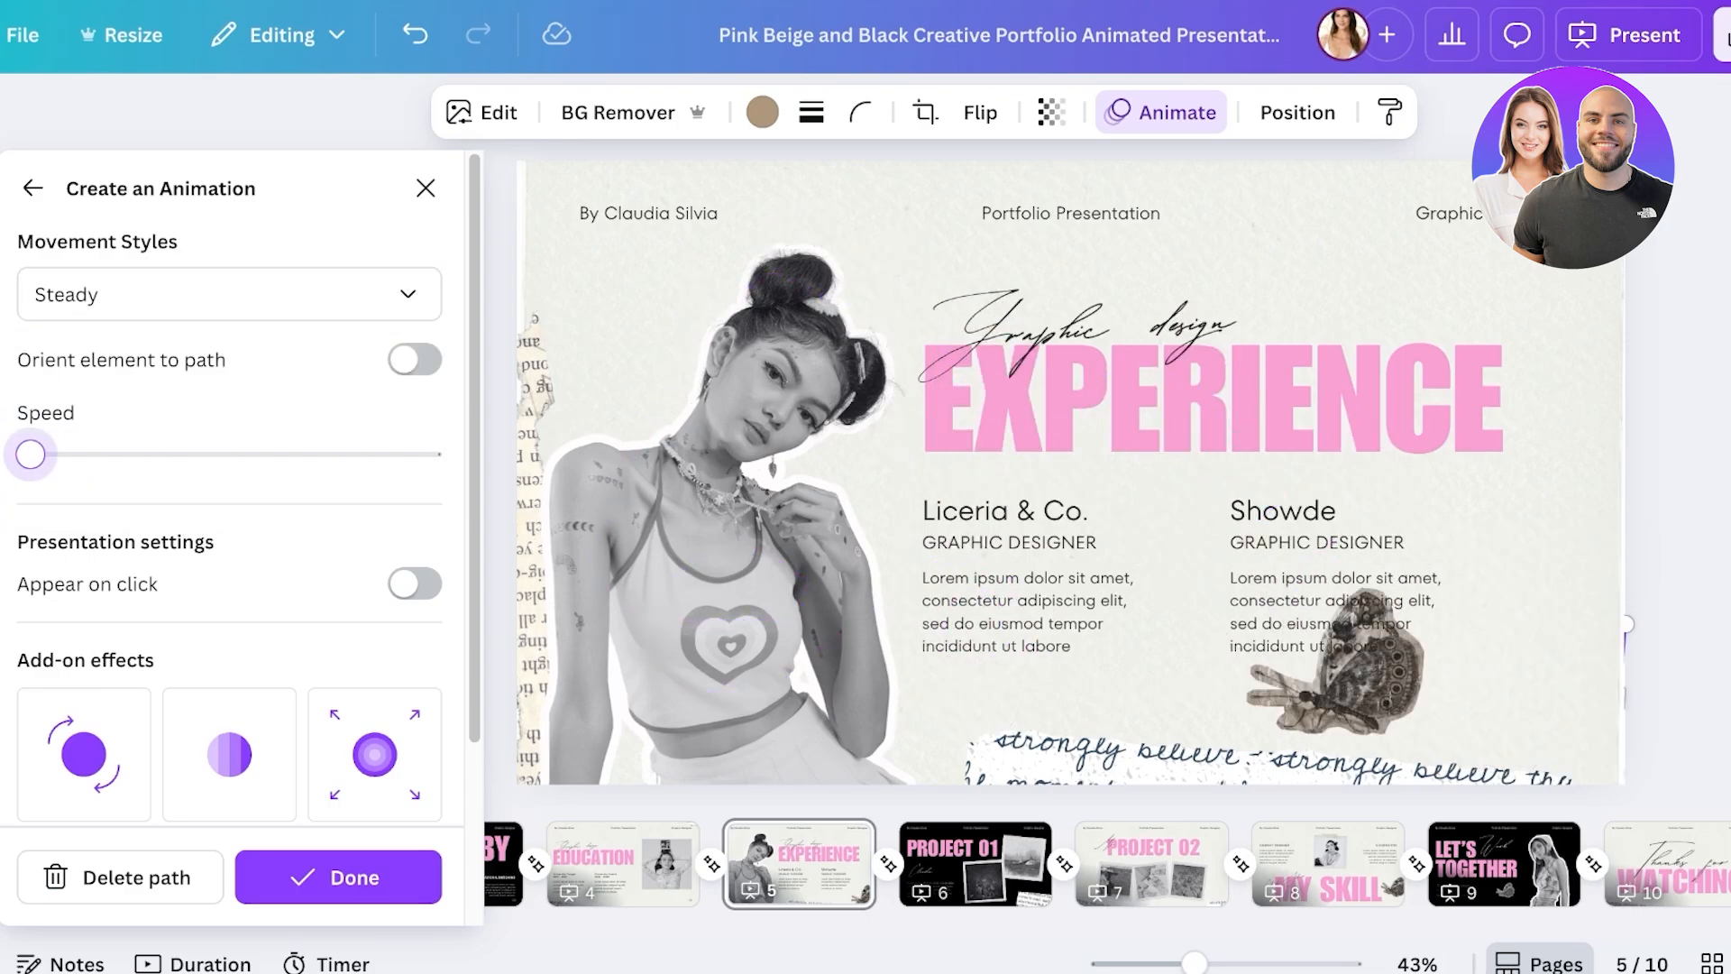
scroll(30, 453, "down", 2)
left_click(414, 401)
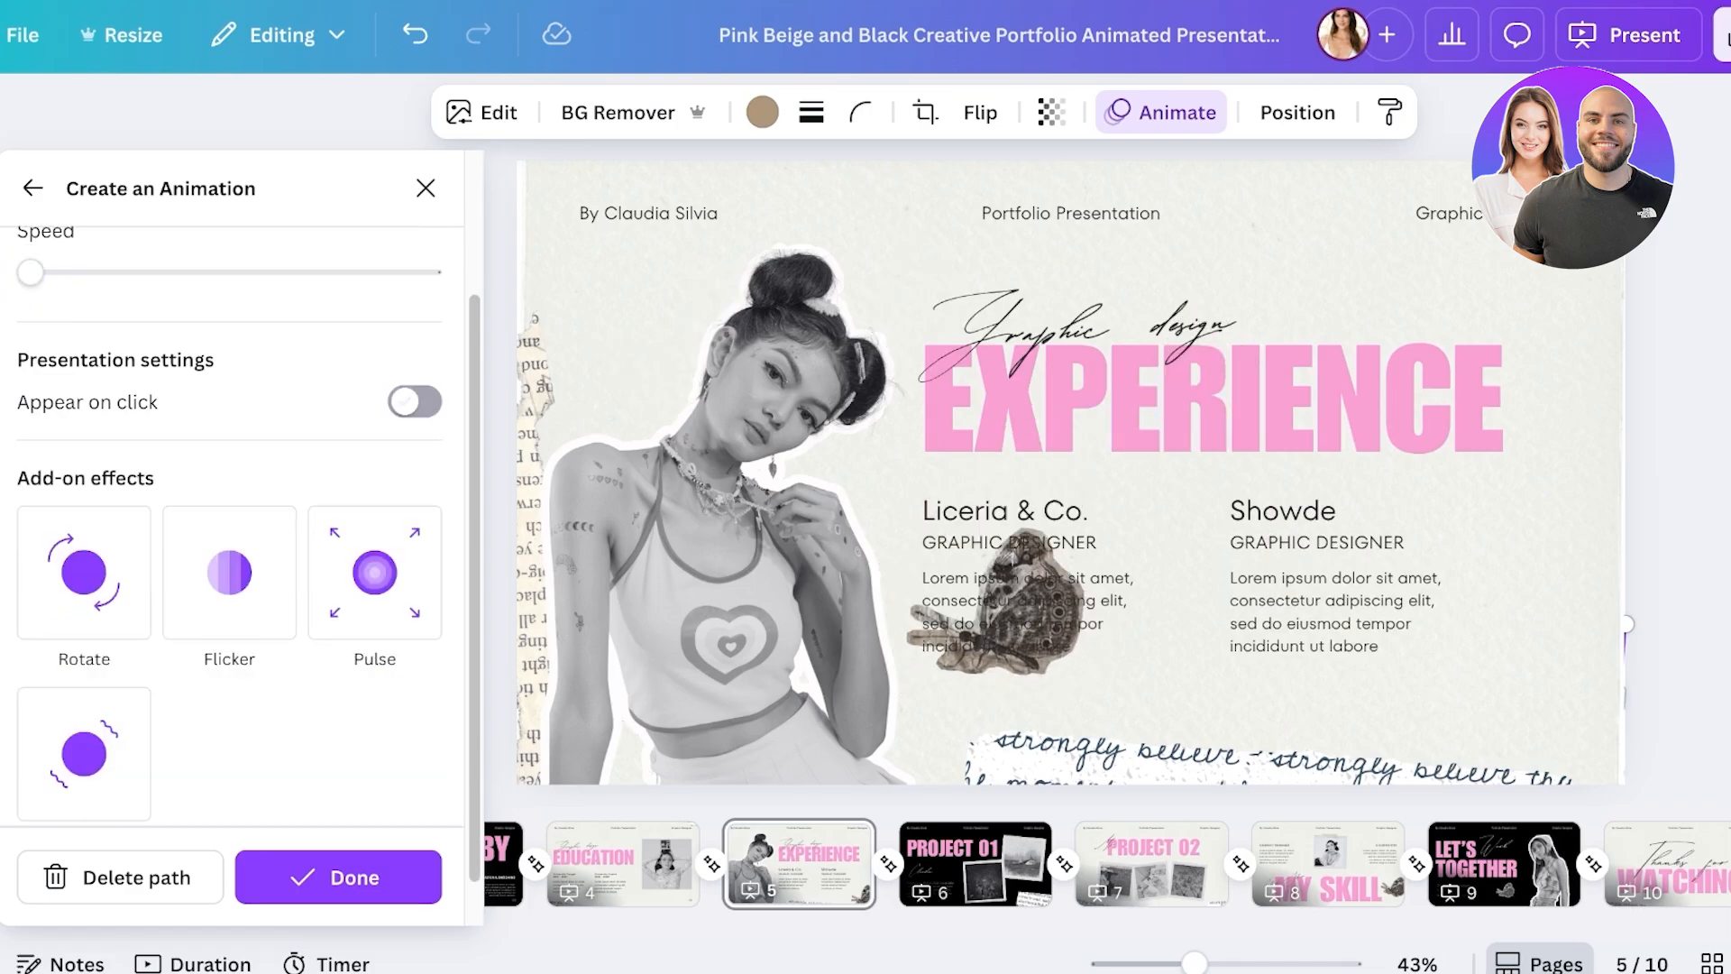
scroll(230, 525, "down", 1)
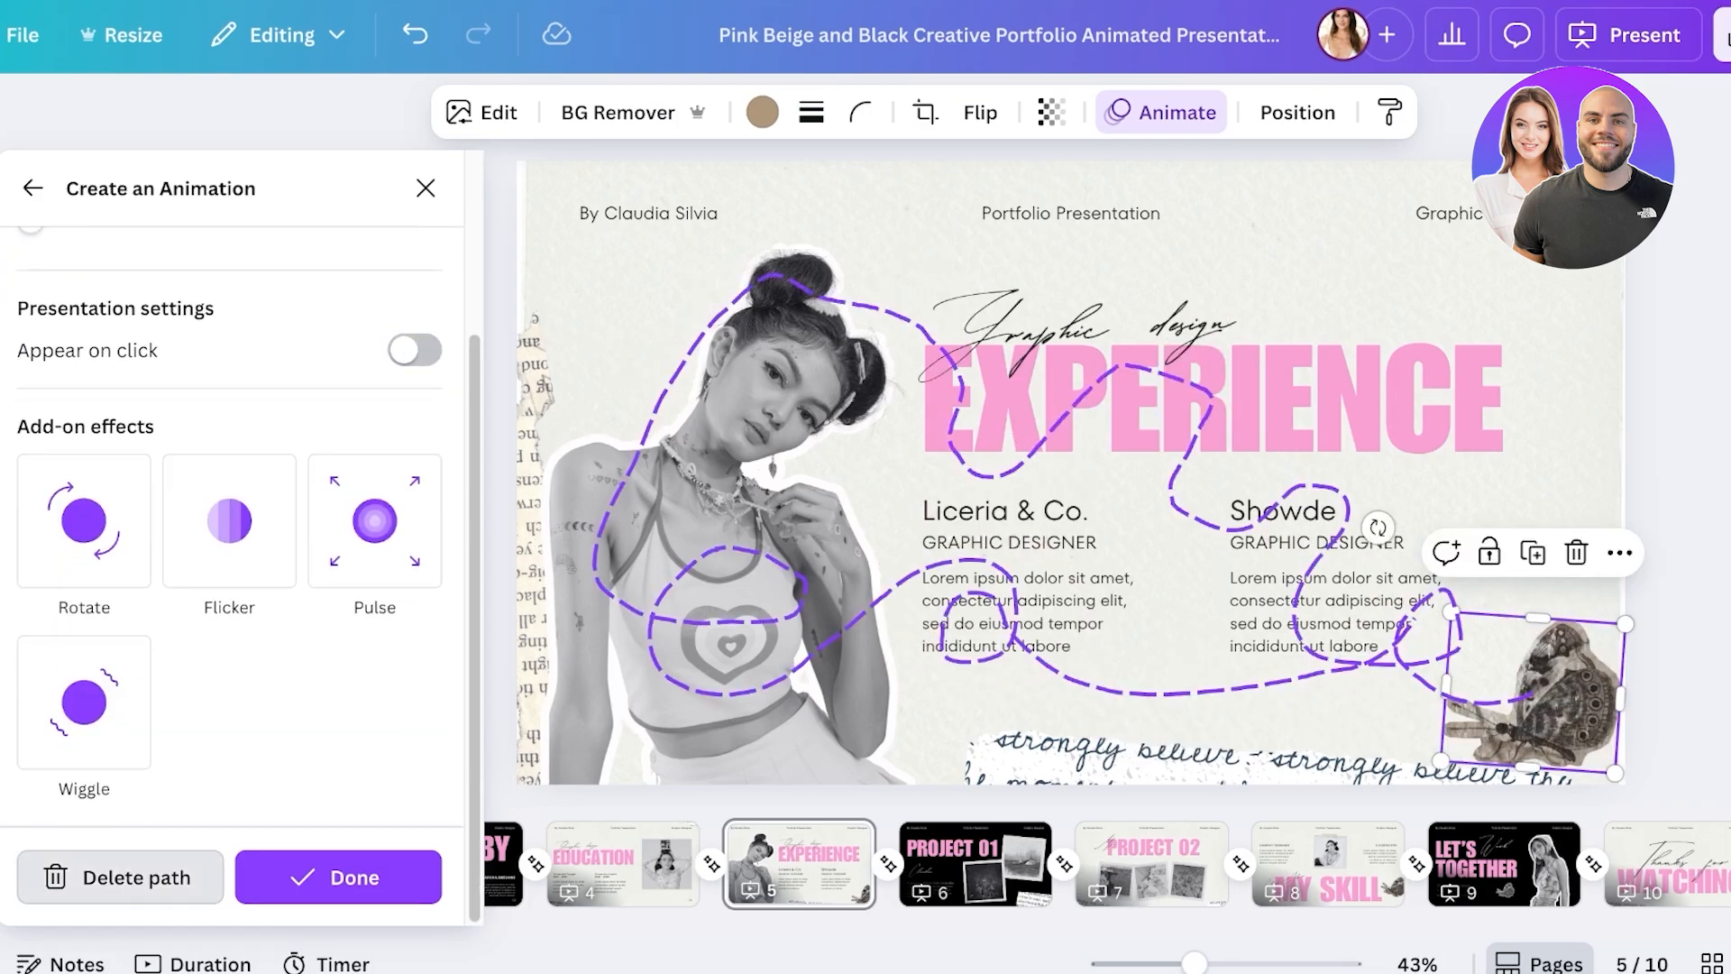
- Redraw a faster leftward path with orient-to-path and Smooth movement, then delete it and close the panel
left_click(120, 876)
mouse_move(1532, 693)
left_mouse_down()
mouse_move(1037, 703)
mouse_move(739, 678)
mouse_move(645, 694)
left_mouse_up()
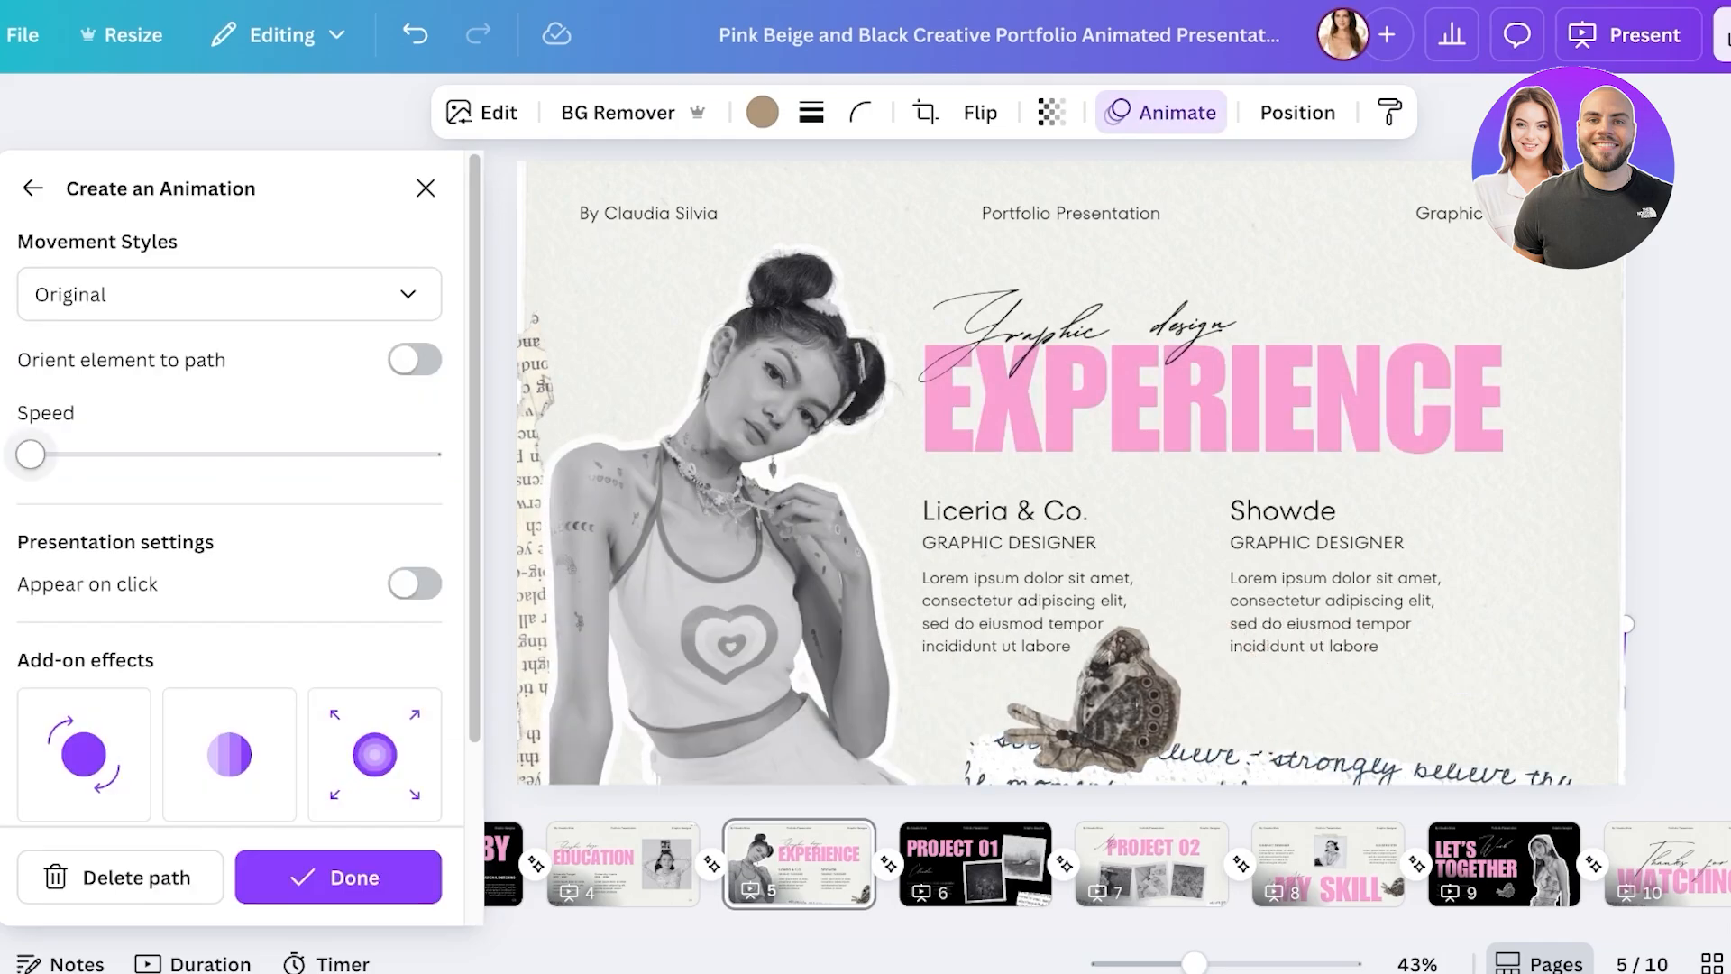
left_click_drag(31, 454, 165, 455)
left_click(229, 294)
left_click(228, 368)
left_click(414, 359)
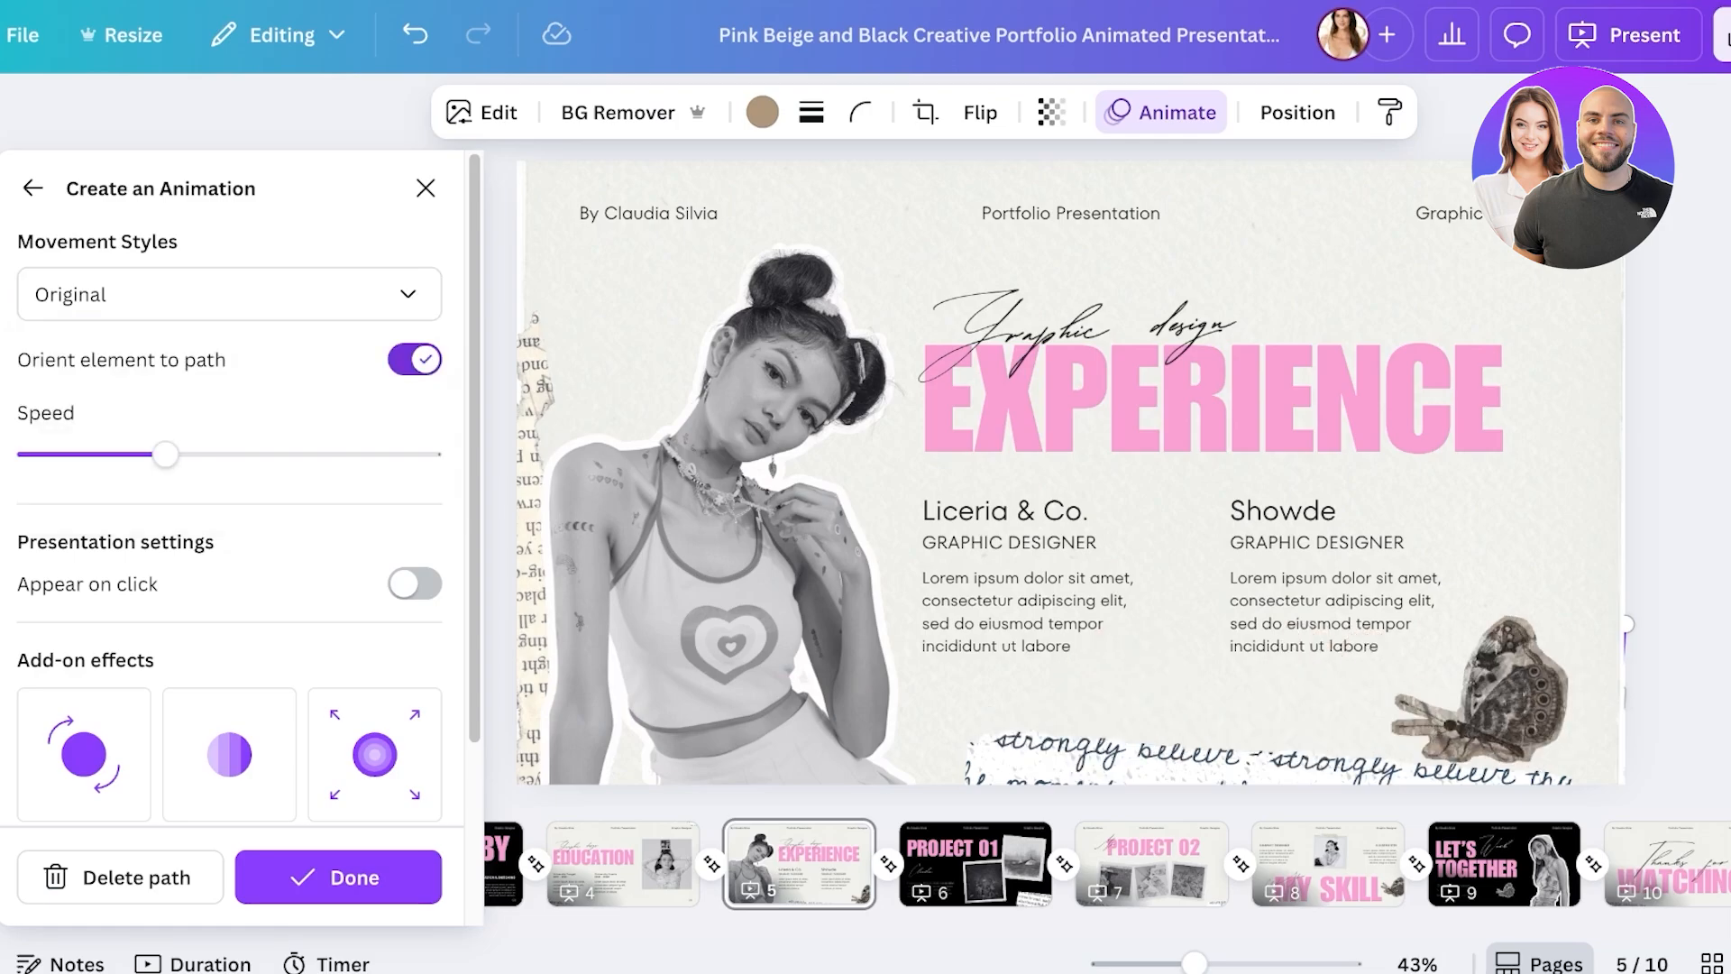
left_click(228, 294)
left_click(228, 423)
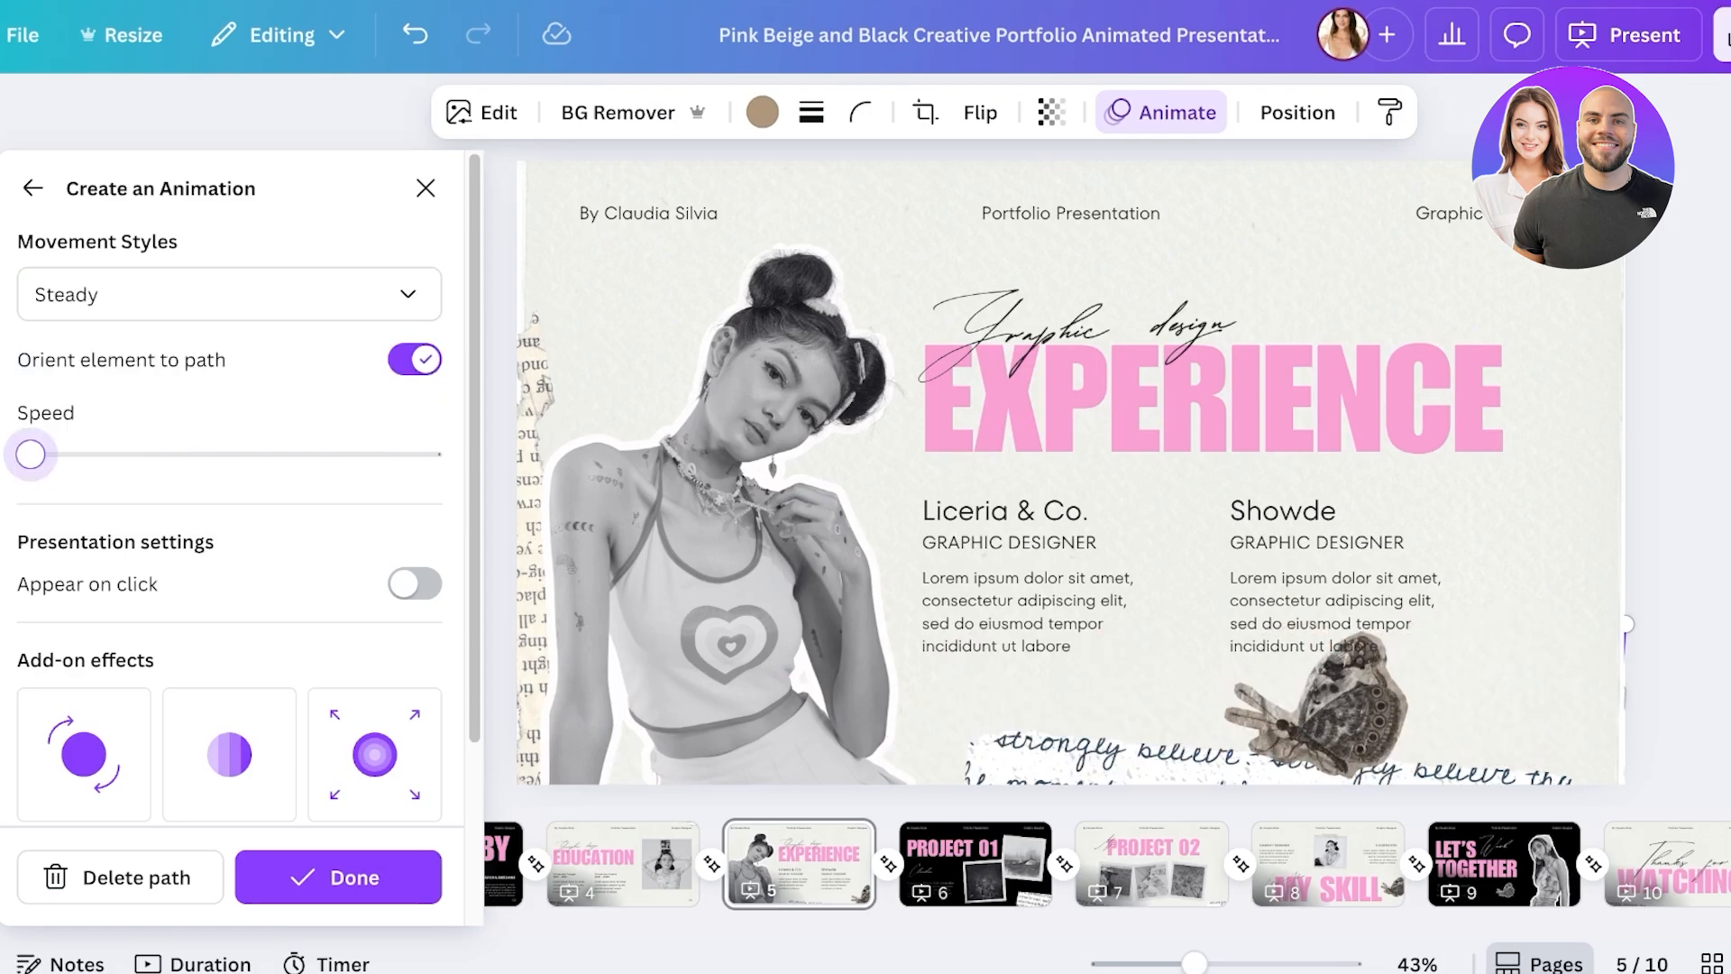
scroll(229, 495, "down", 3)
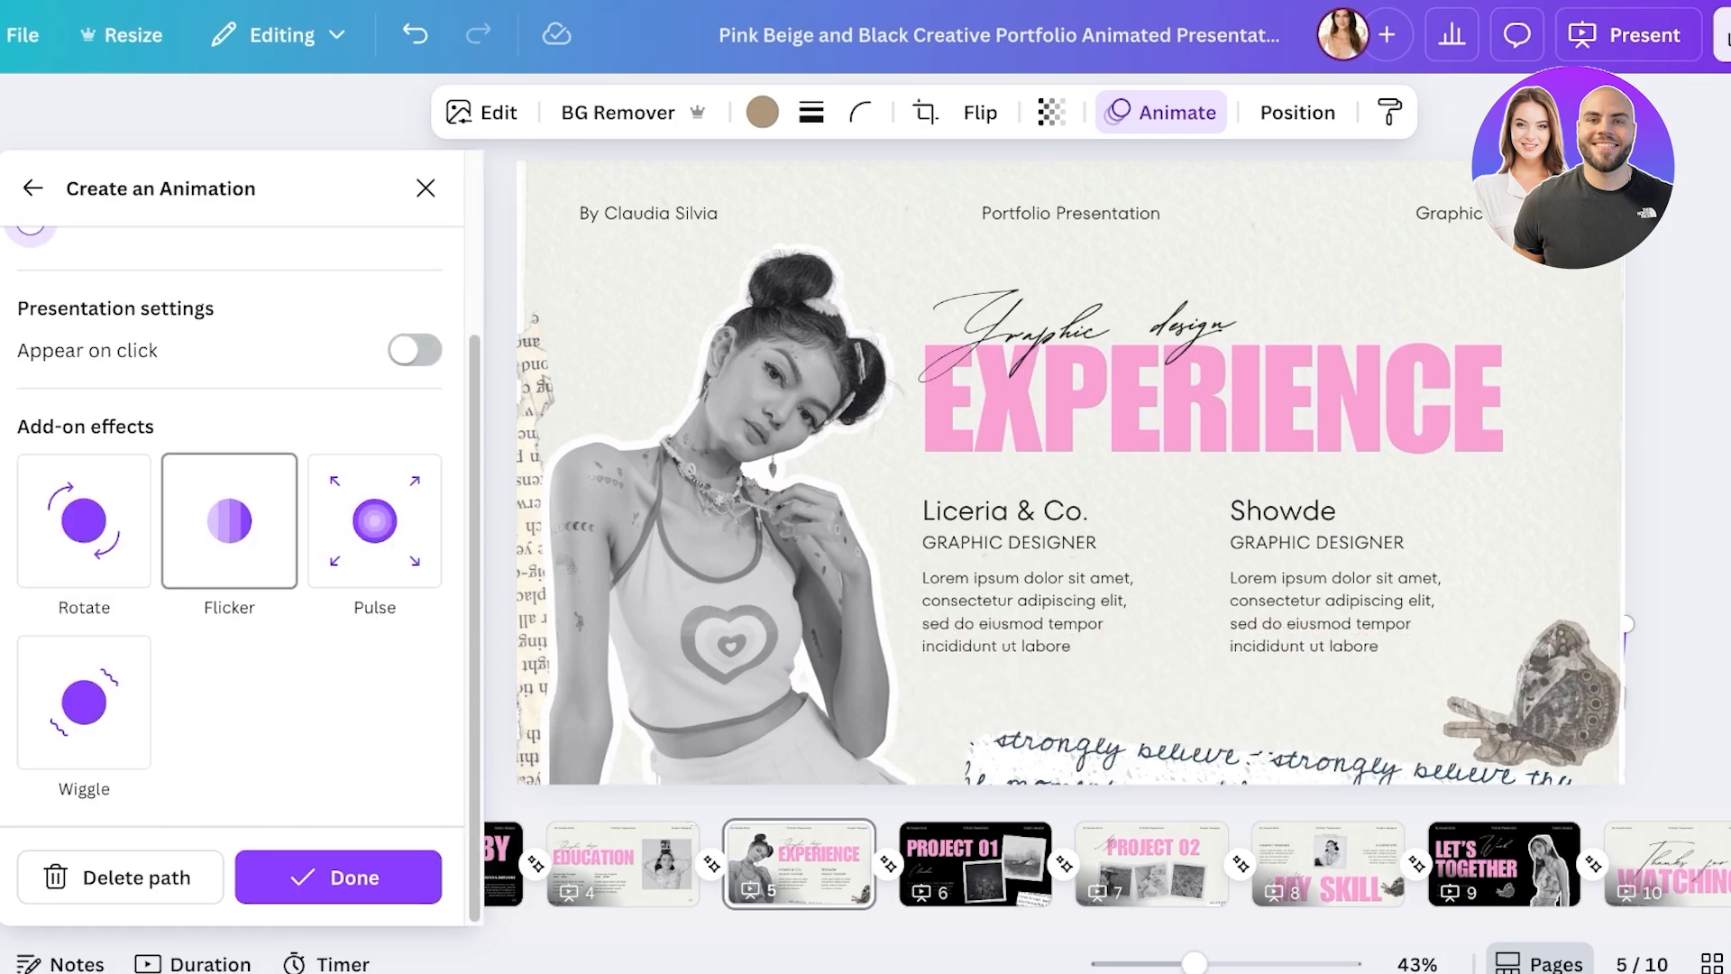
left_click(120, 878)
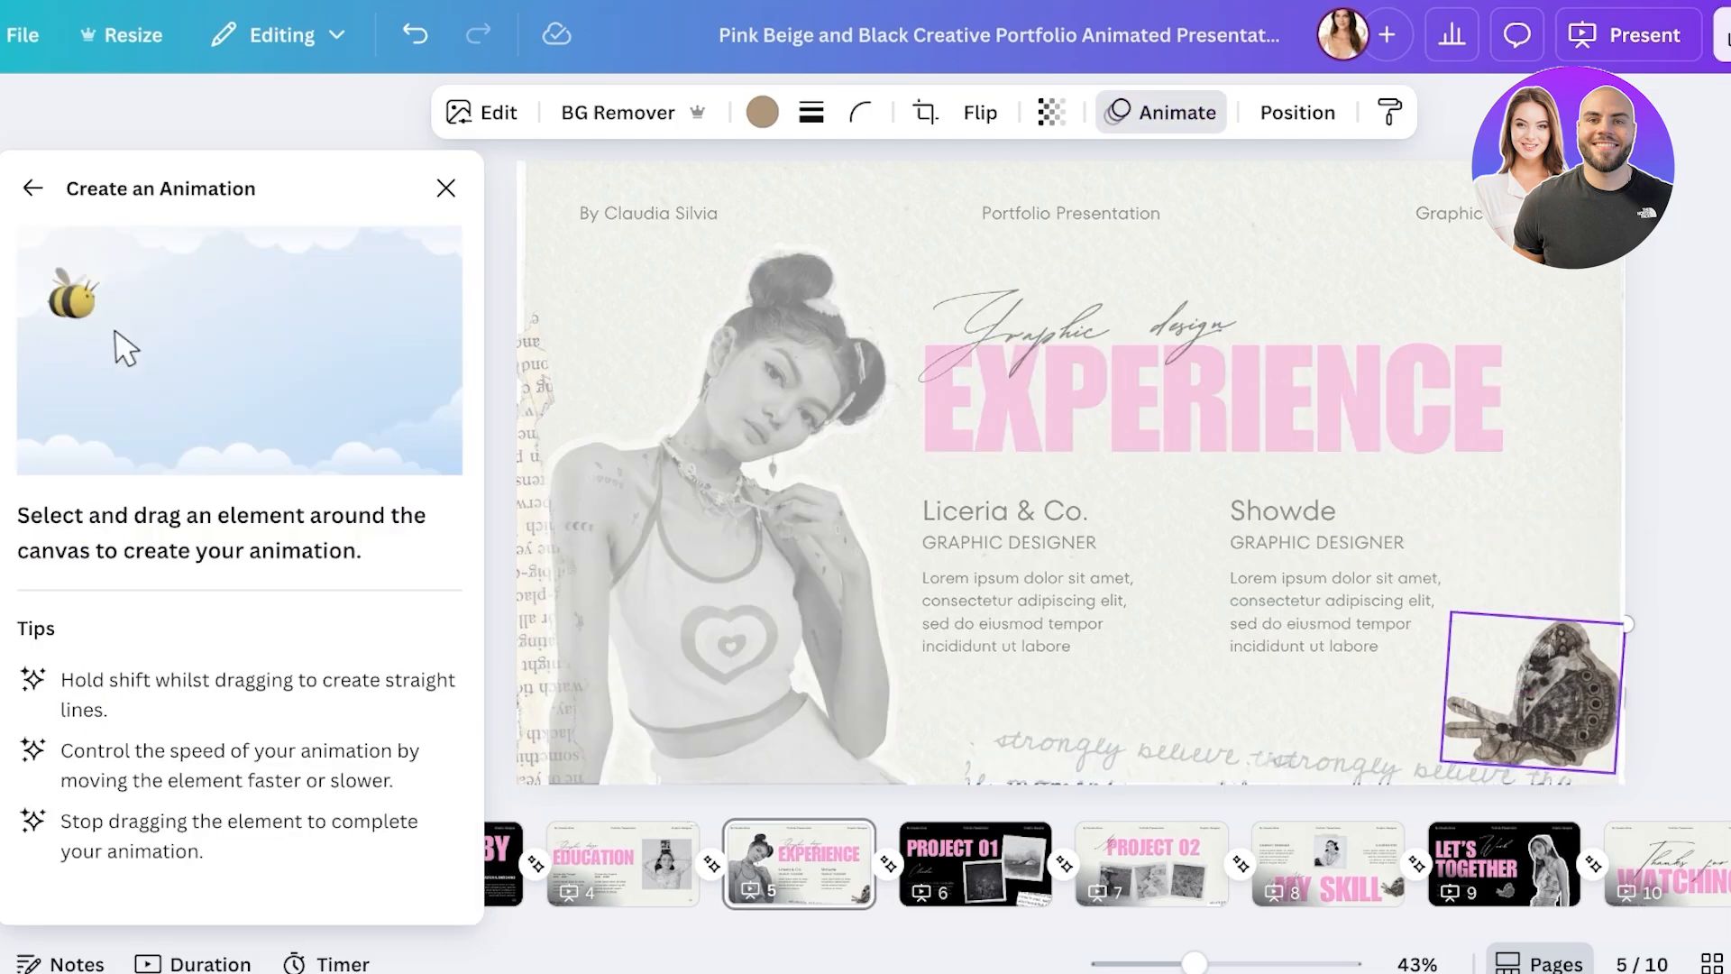
left_click(446, 187)
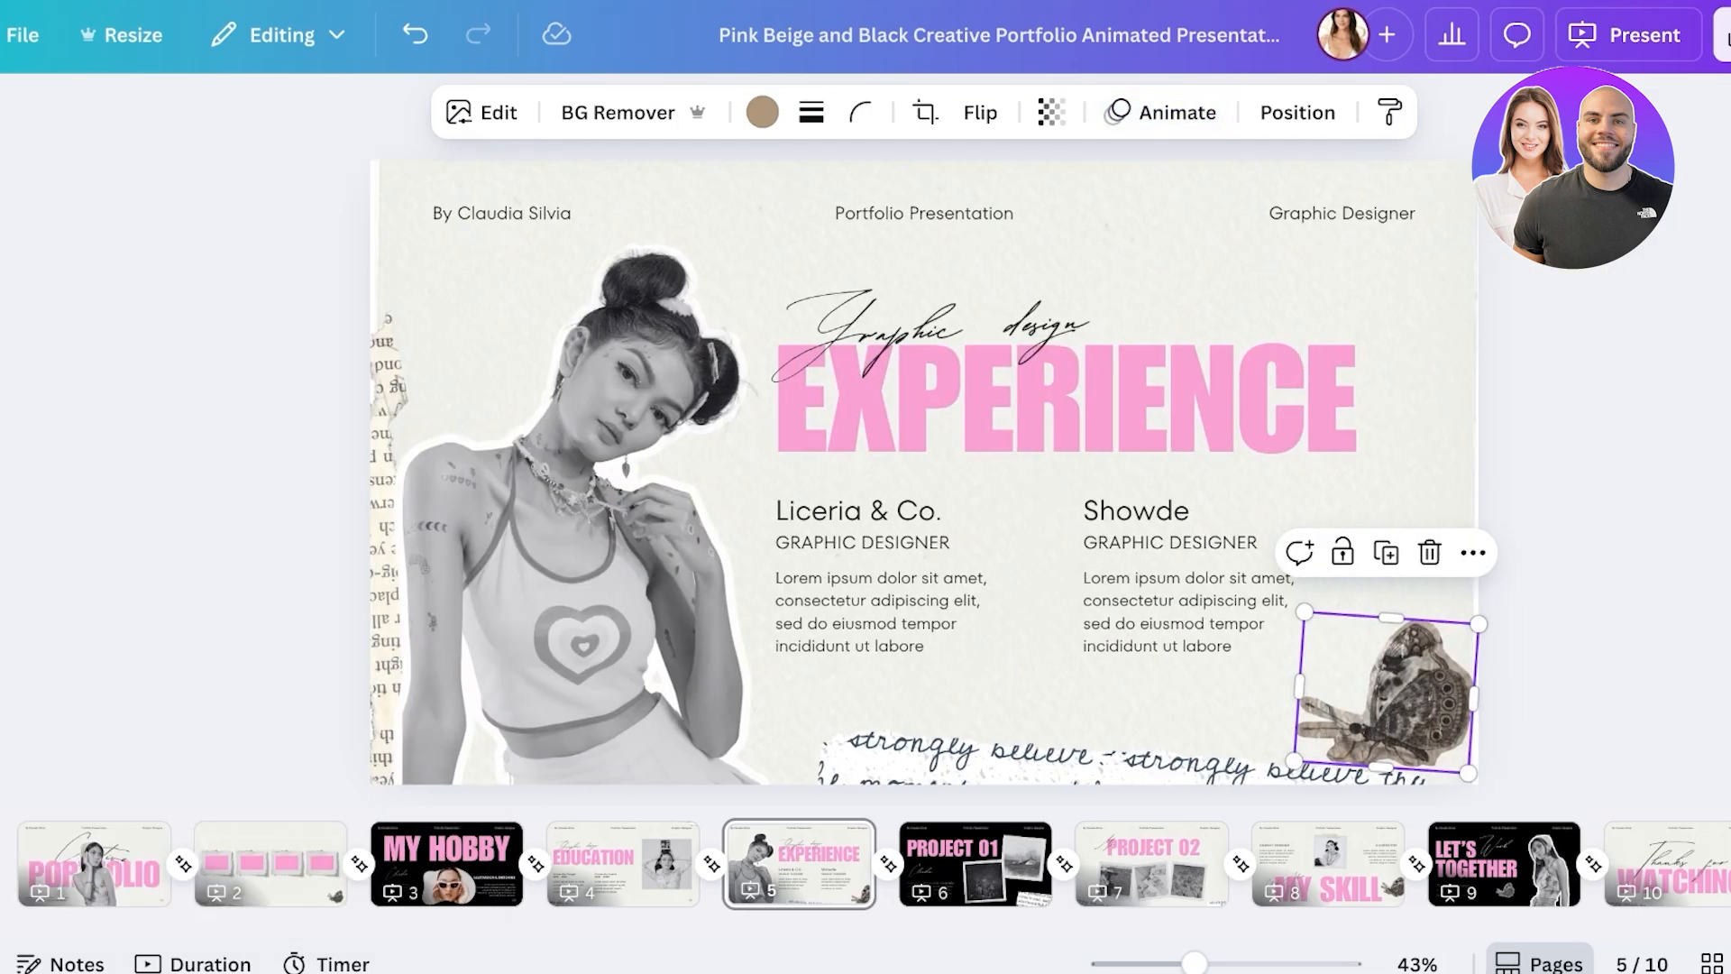
- Review the Present options, close them, deselect the butterfly and collapse the left menu
left_click(1547, 45)
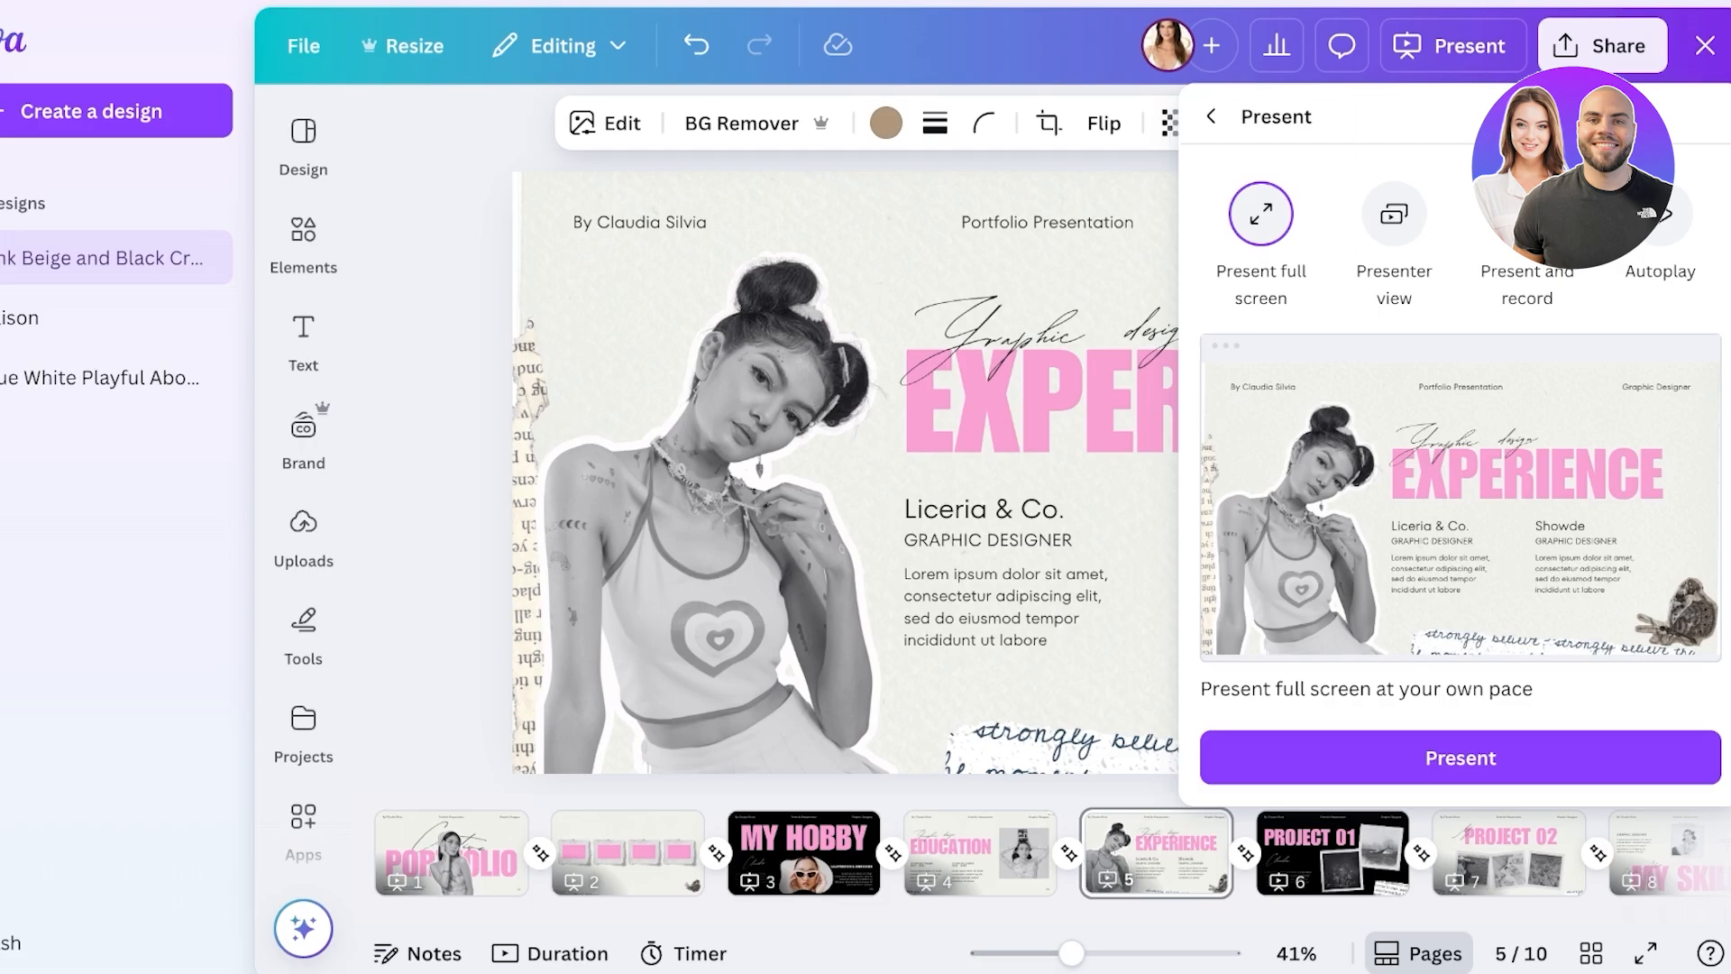
left_click(62, 377)
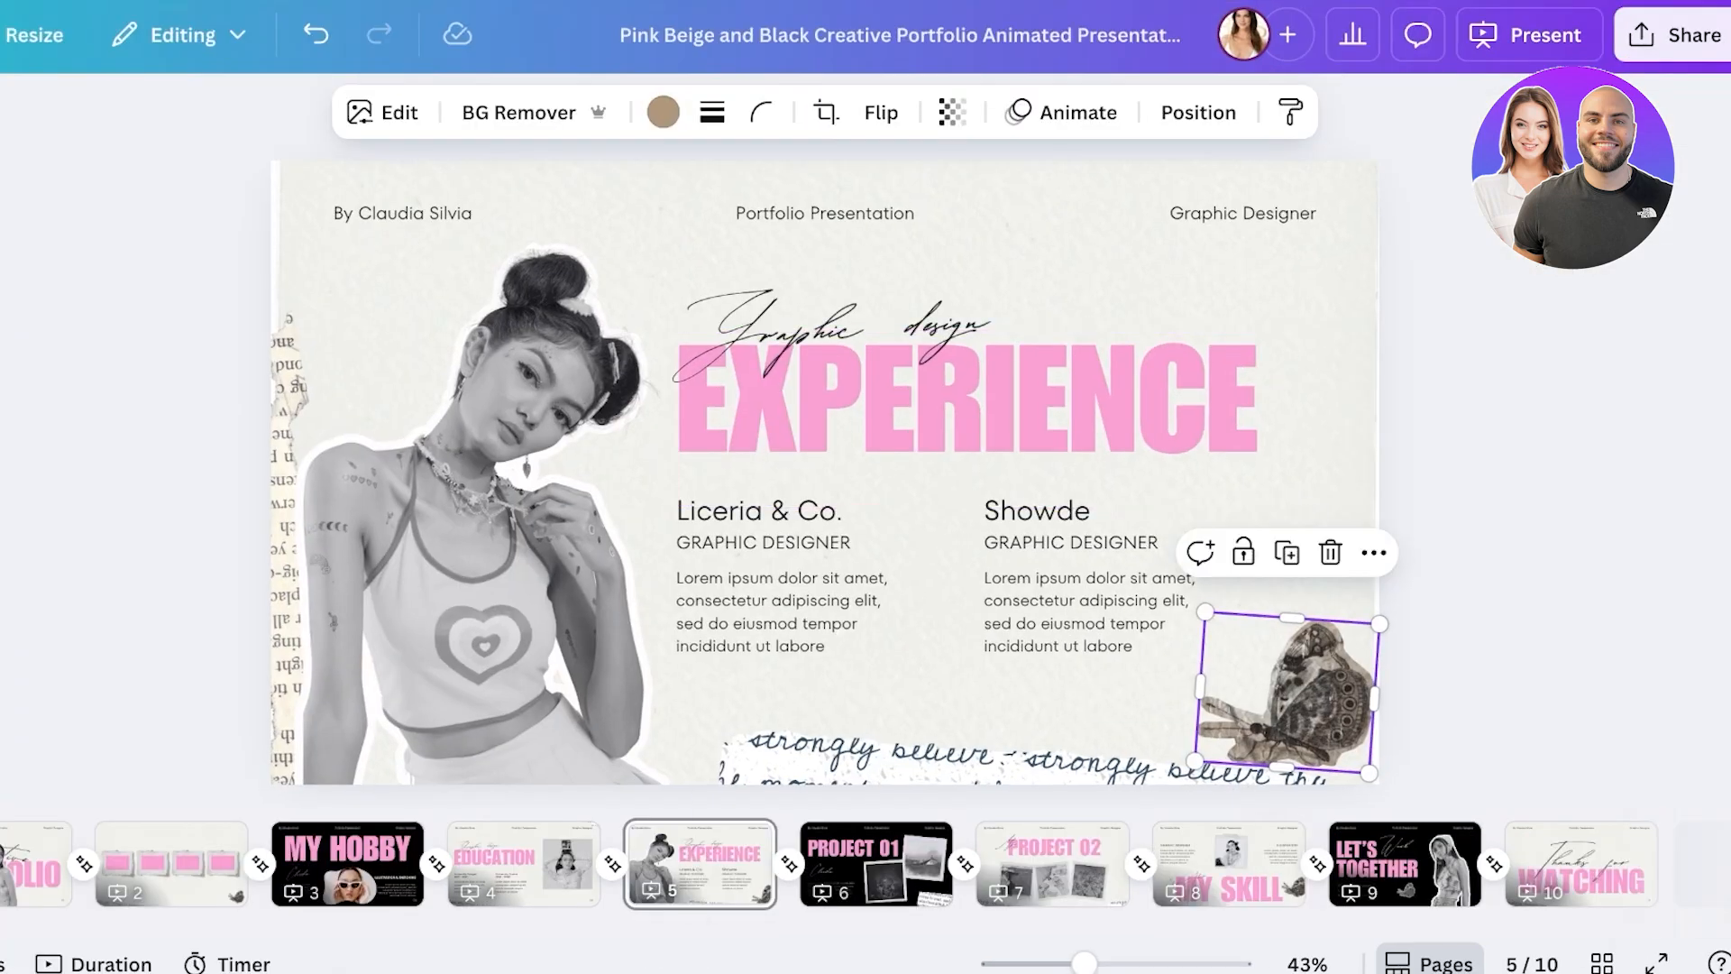
key("Escape")
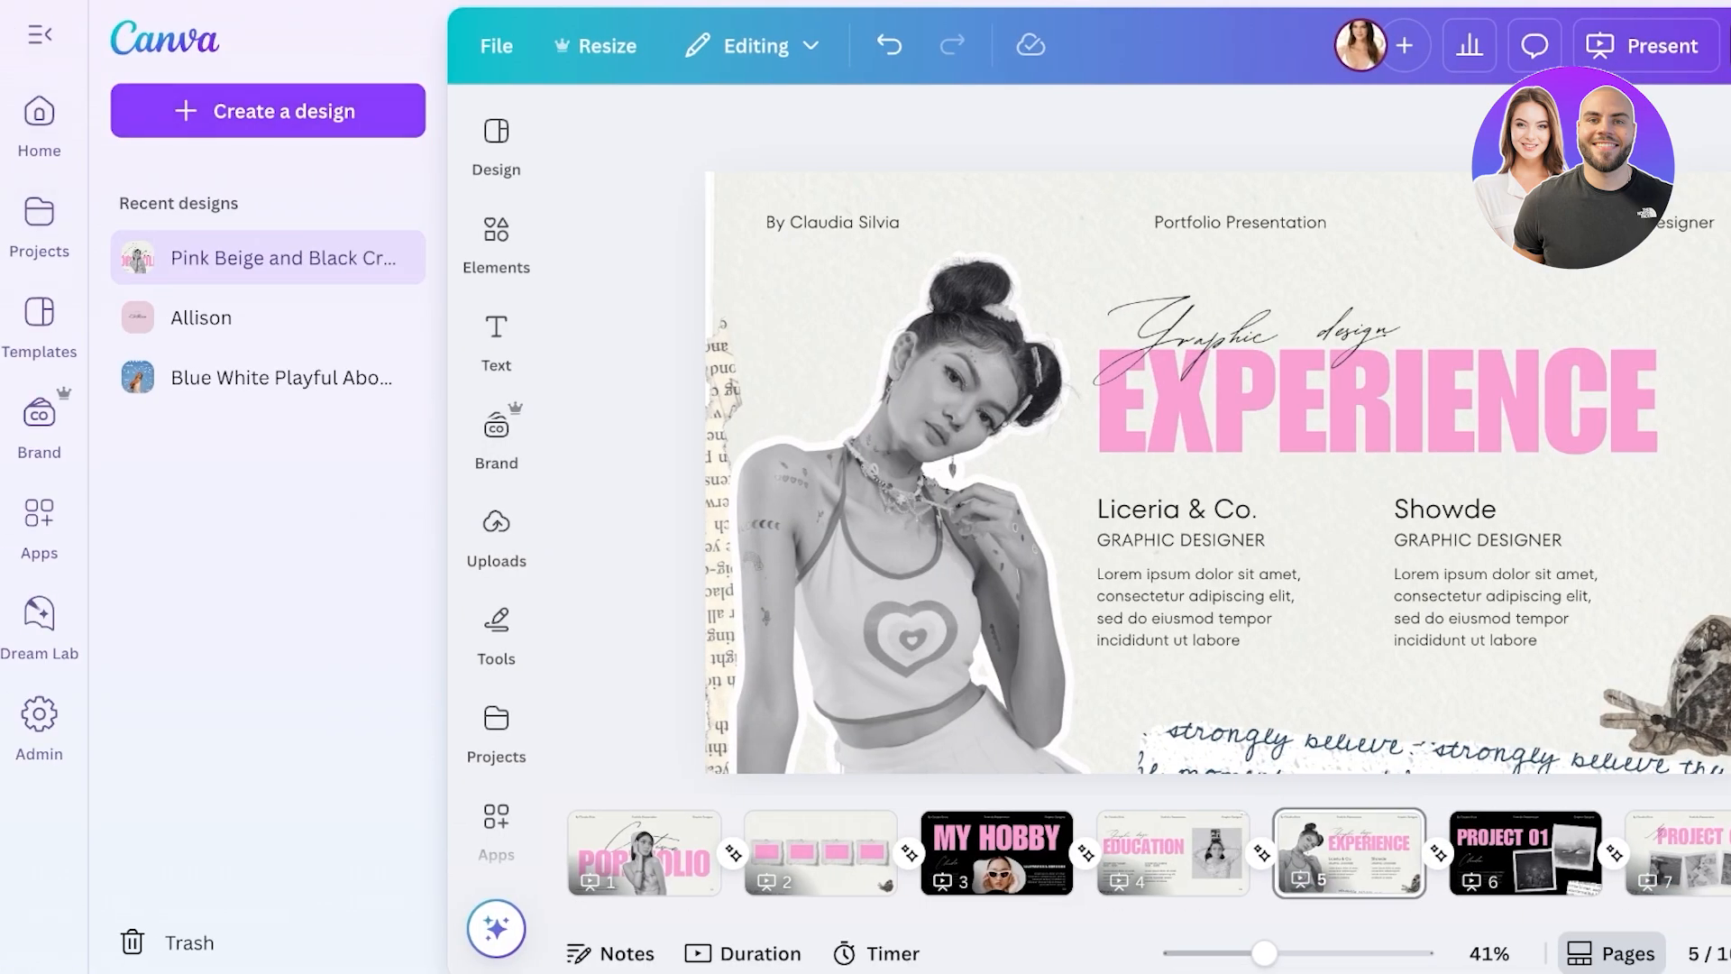
left_click(39, 34)
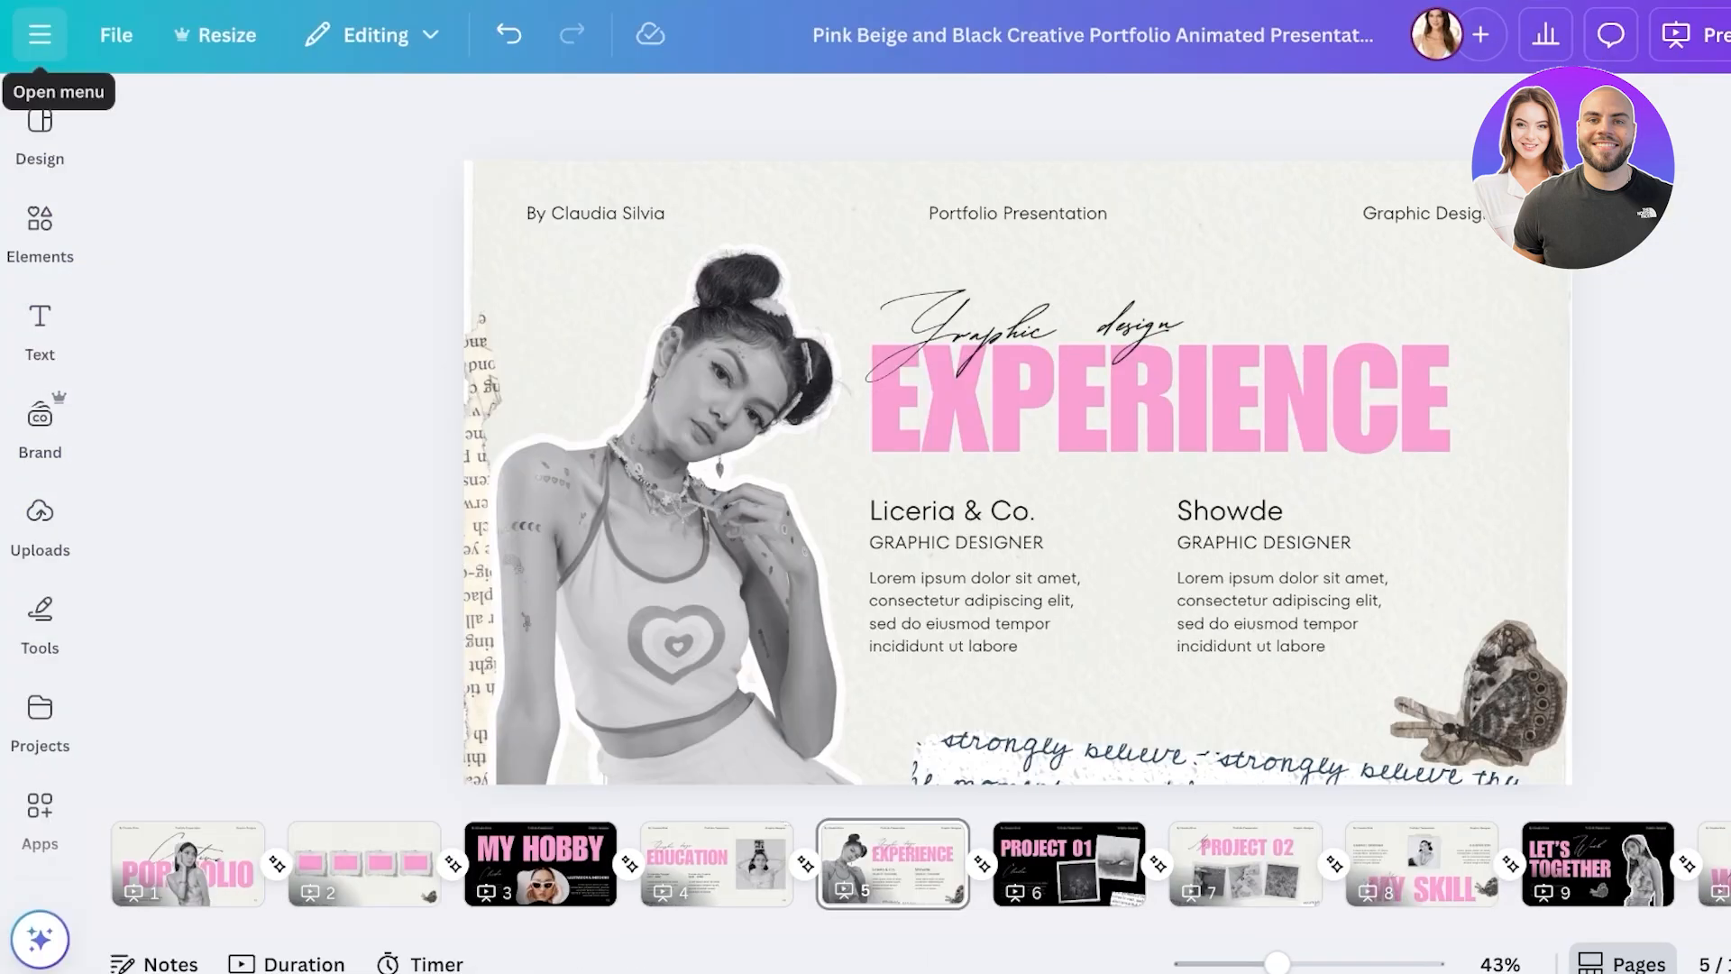
- Find and open the Magic Media app from the Apps panel
left_click(40, 35)
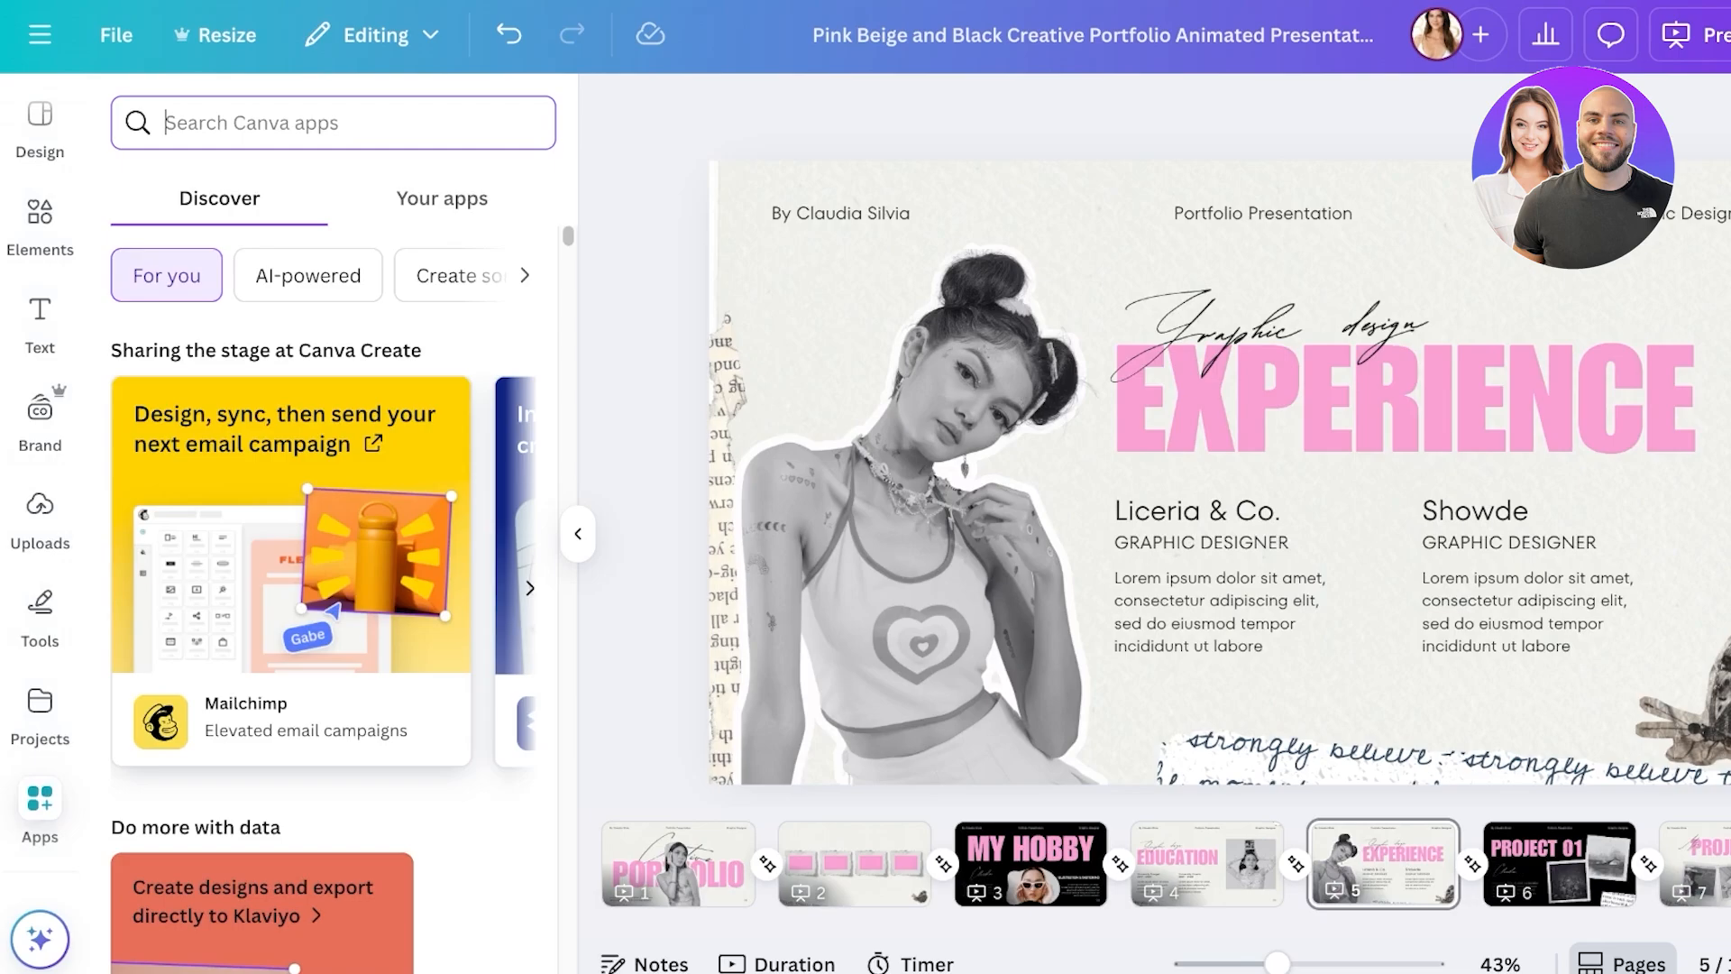
type("magic media")
key("Return")
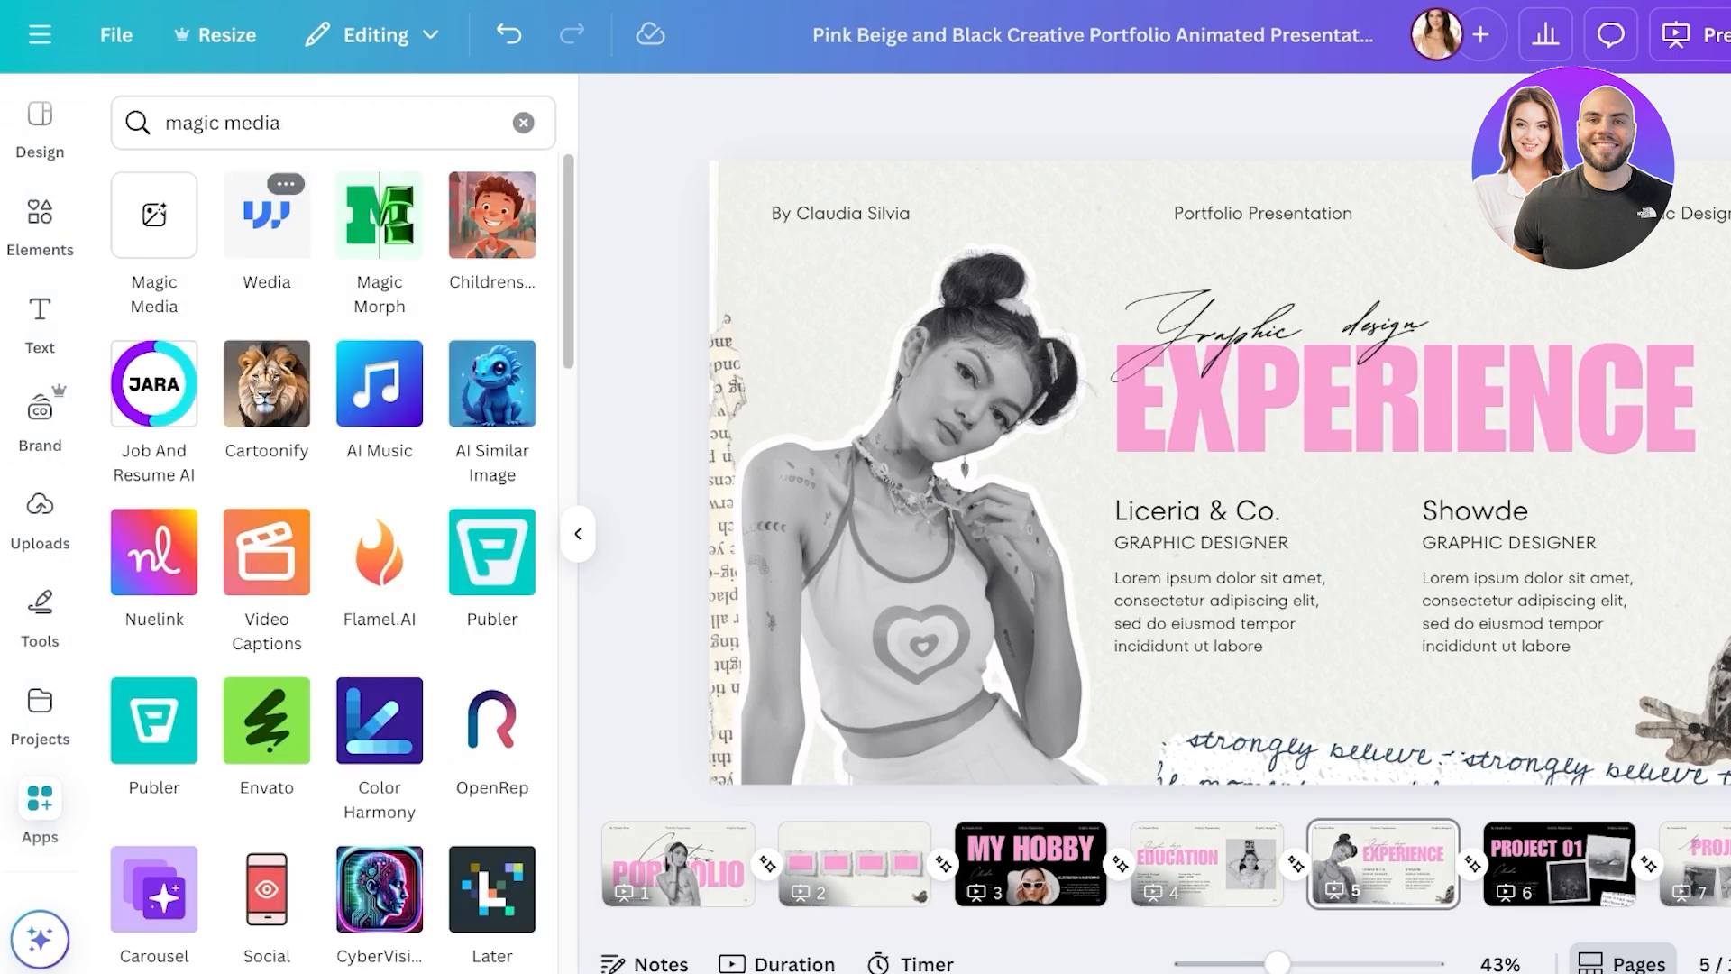
left_click(154, 214)
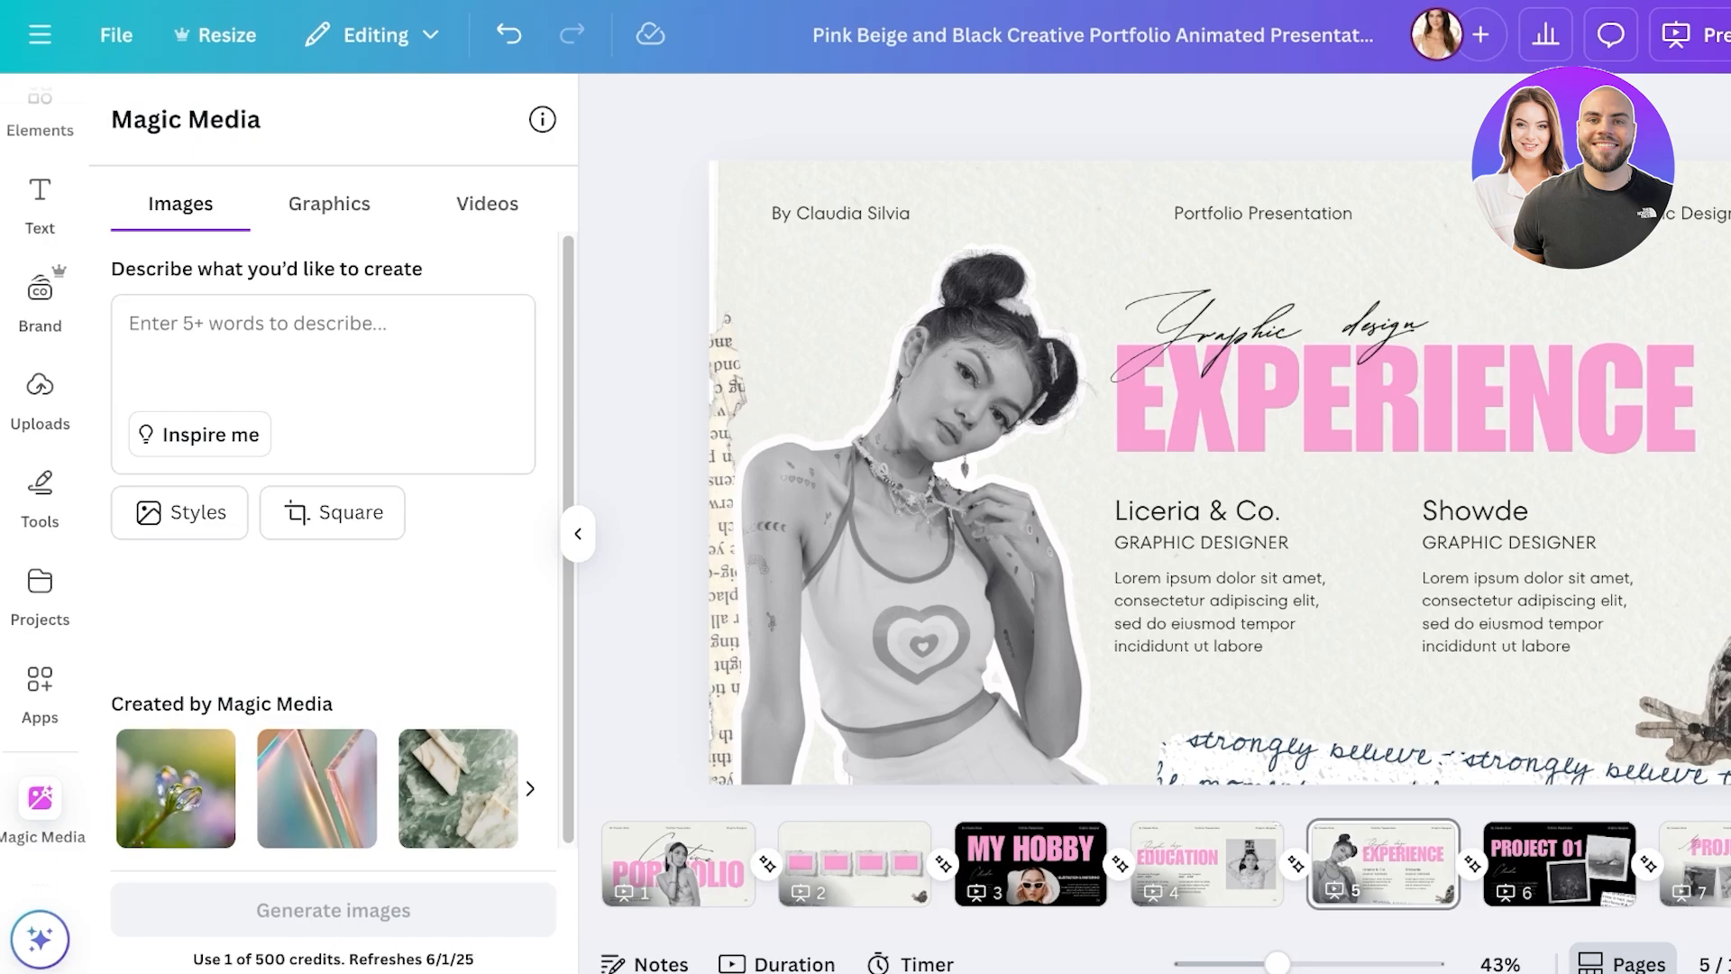
- Generate graphics in Magic Media from the prompt 'cute butterfly in a vintage color scheme'
left_click(328, 203)
left_click(487, 204)
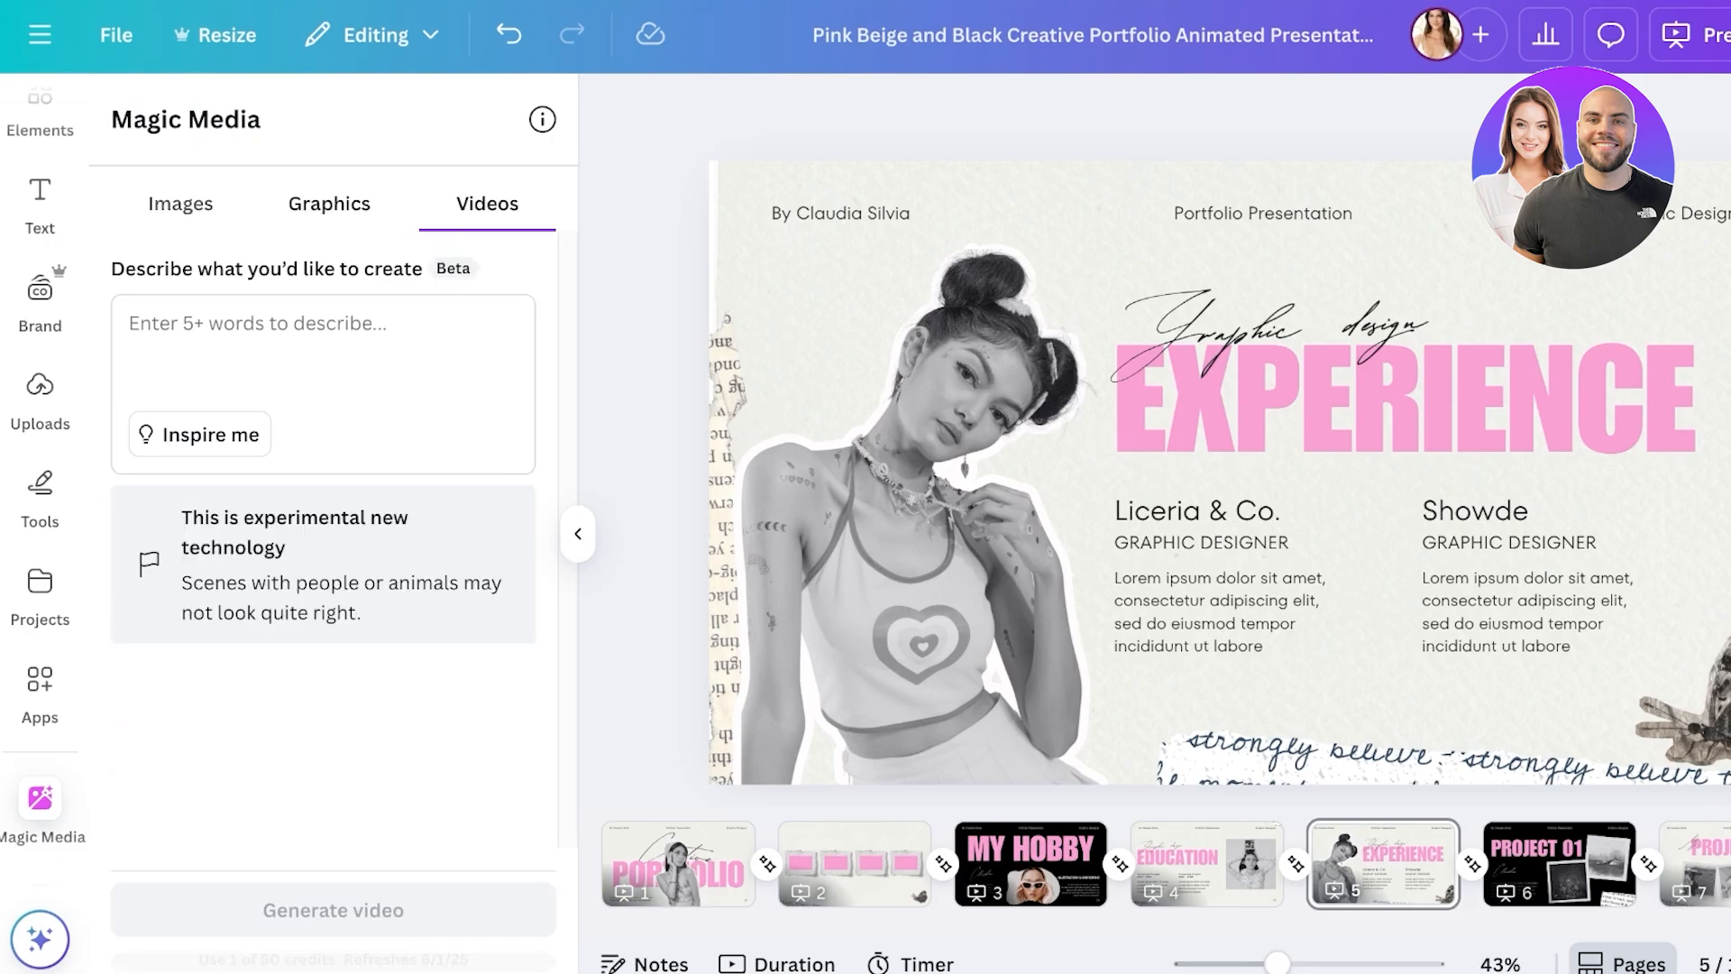
left_click(180, 204)
left_click(257, 322)
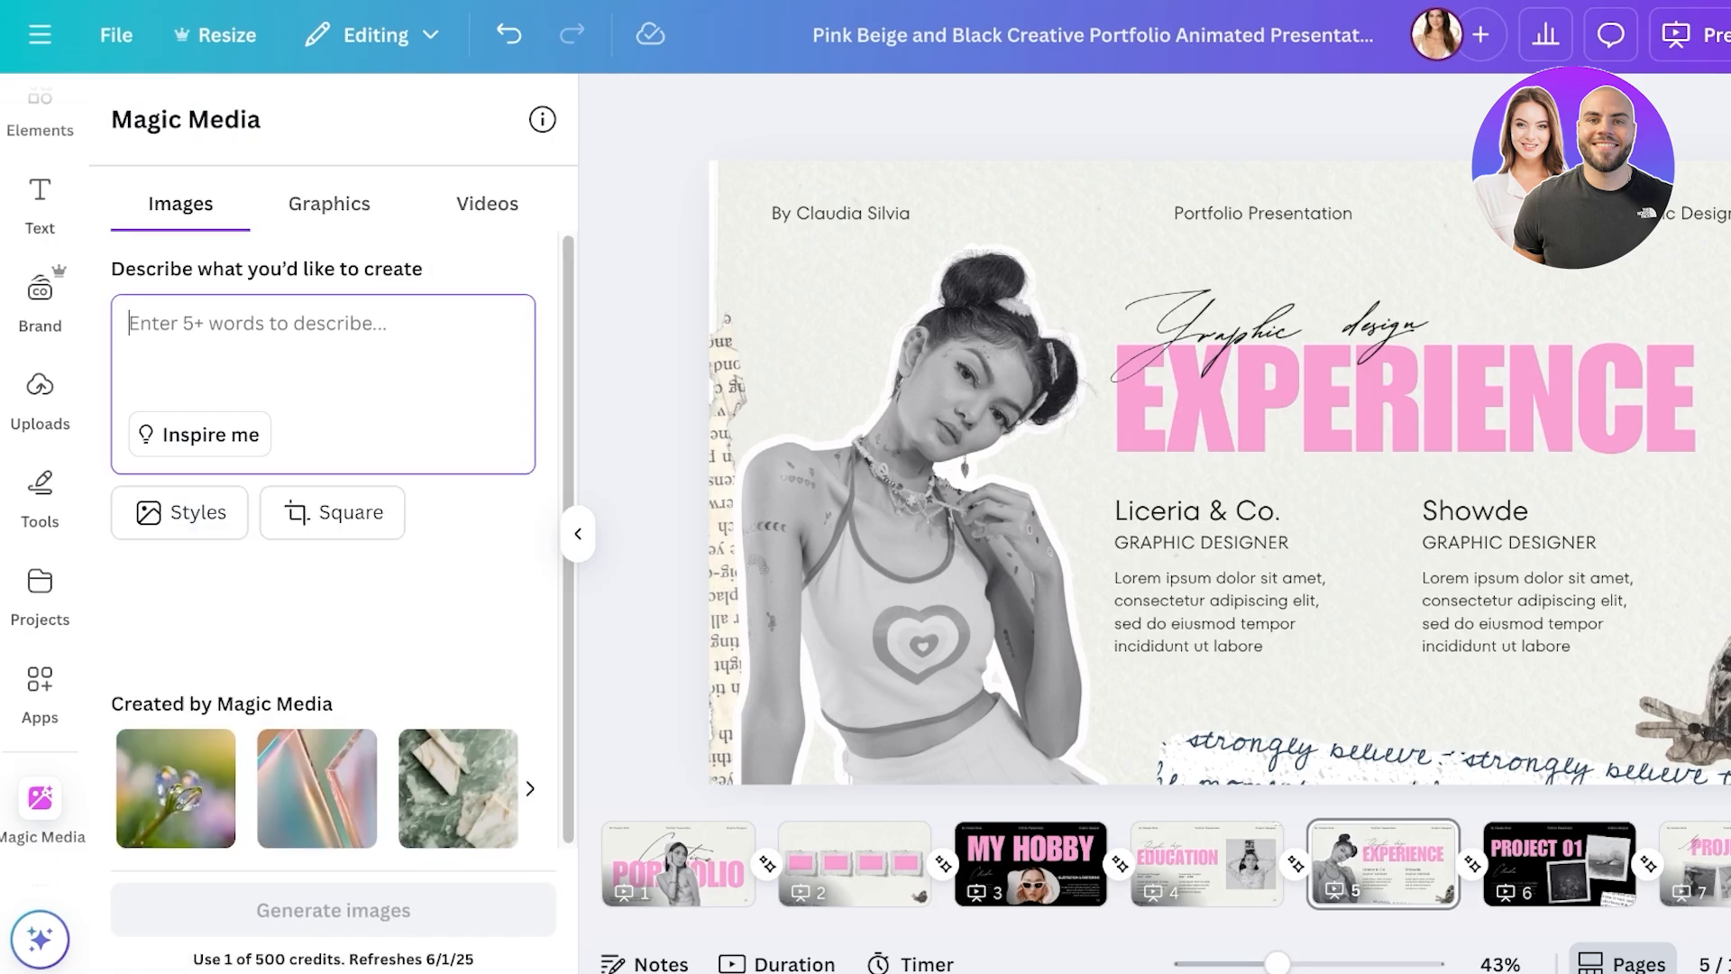
left_click(329, 203)
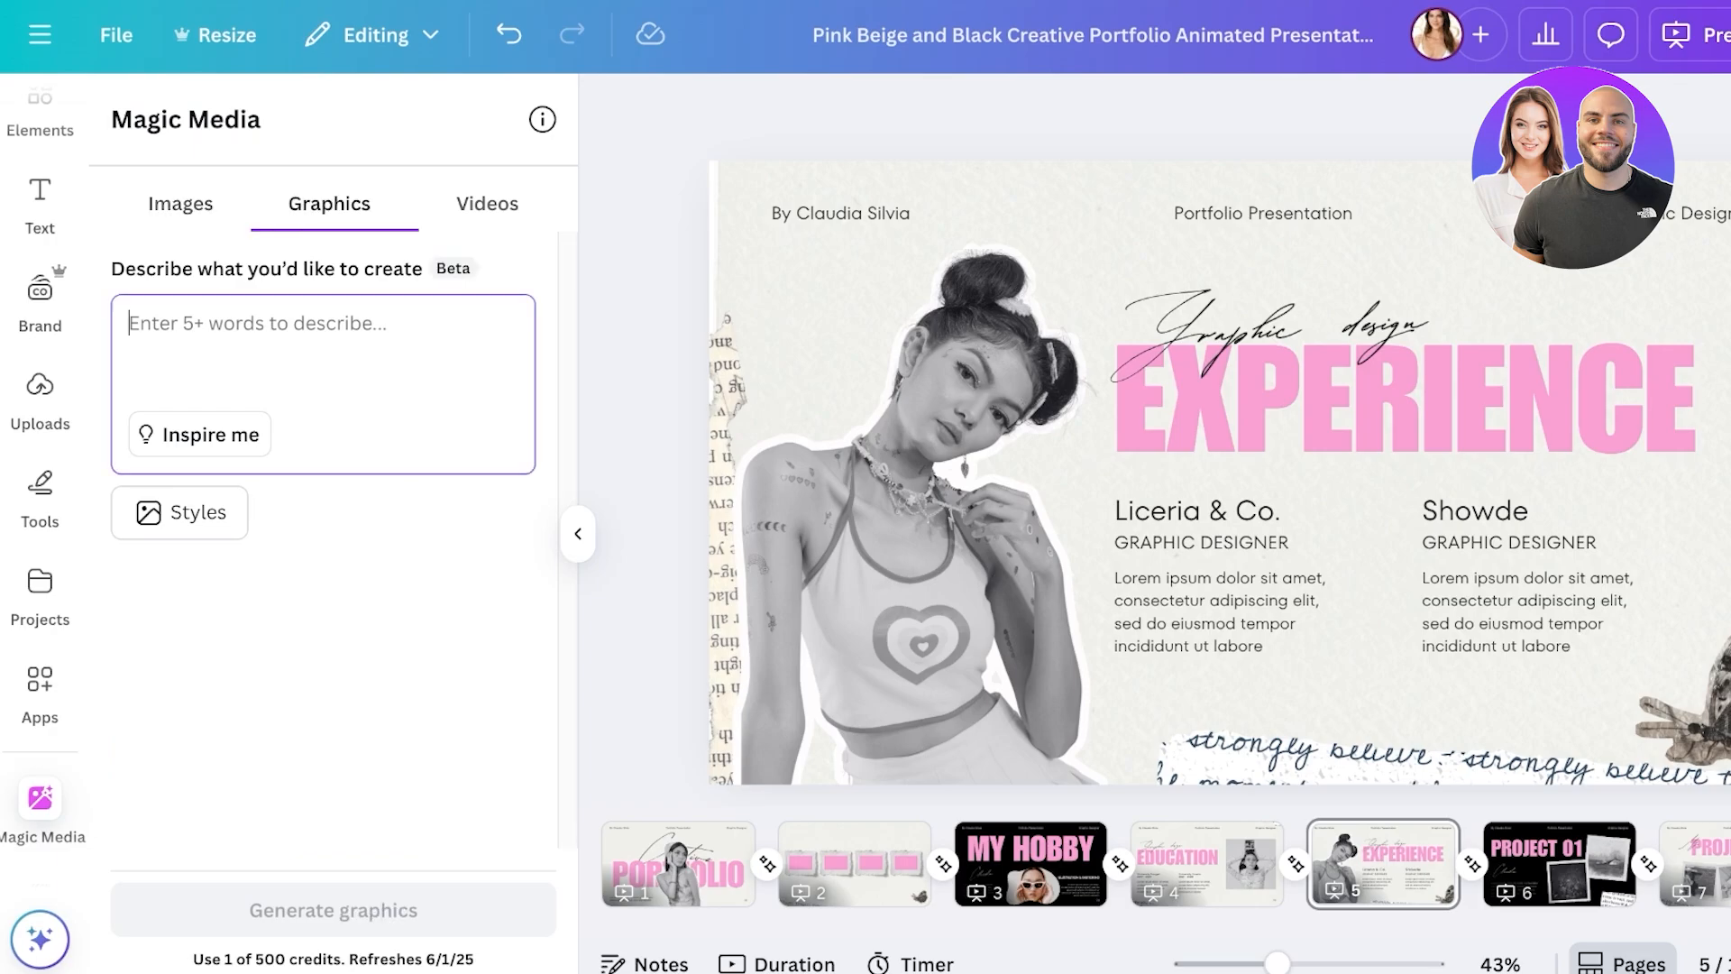
type("cute butterfly in a vintage")
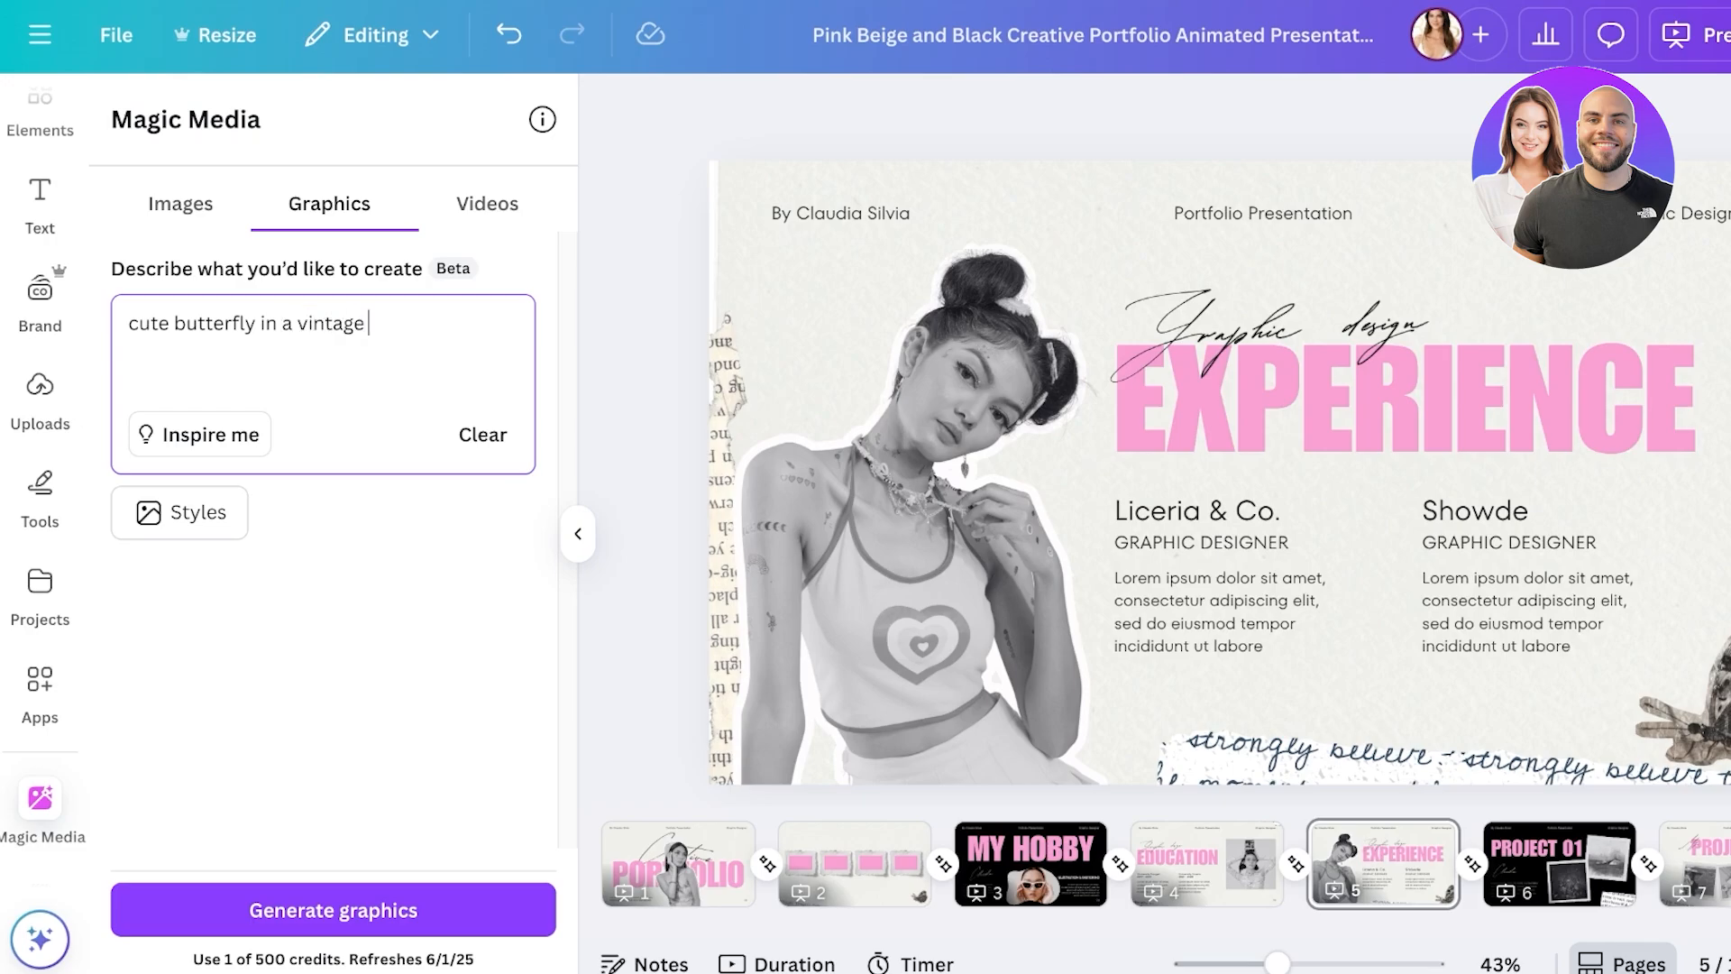
key("Return")
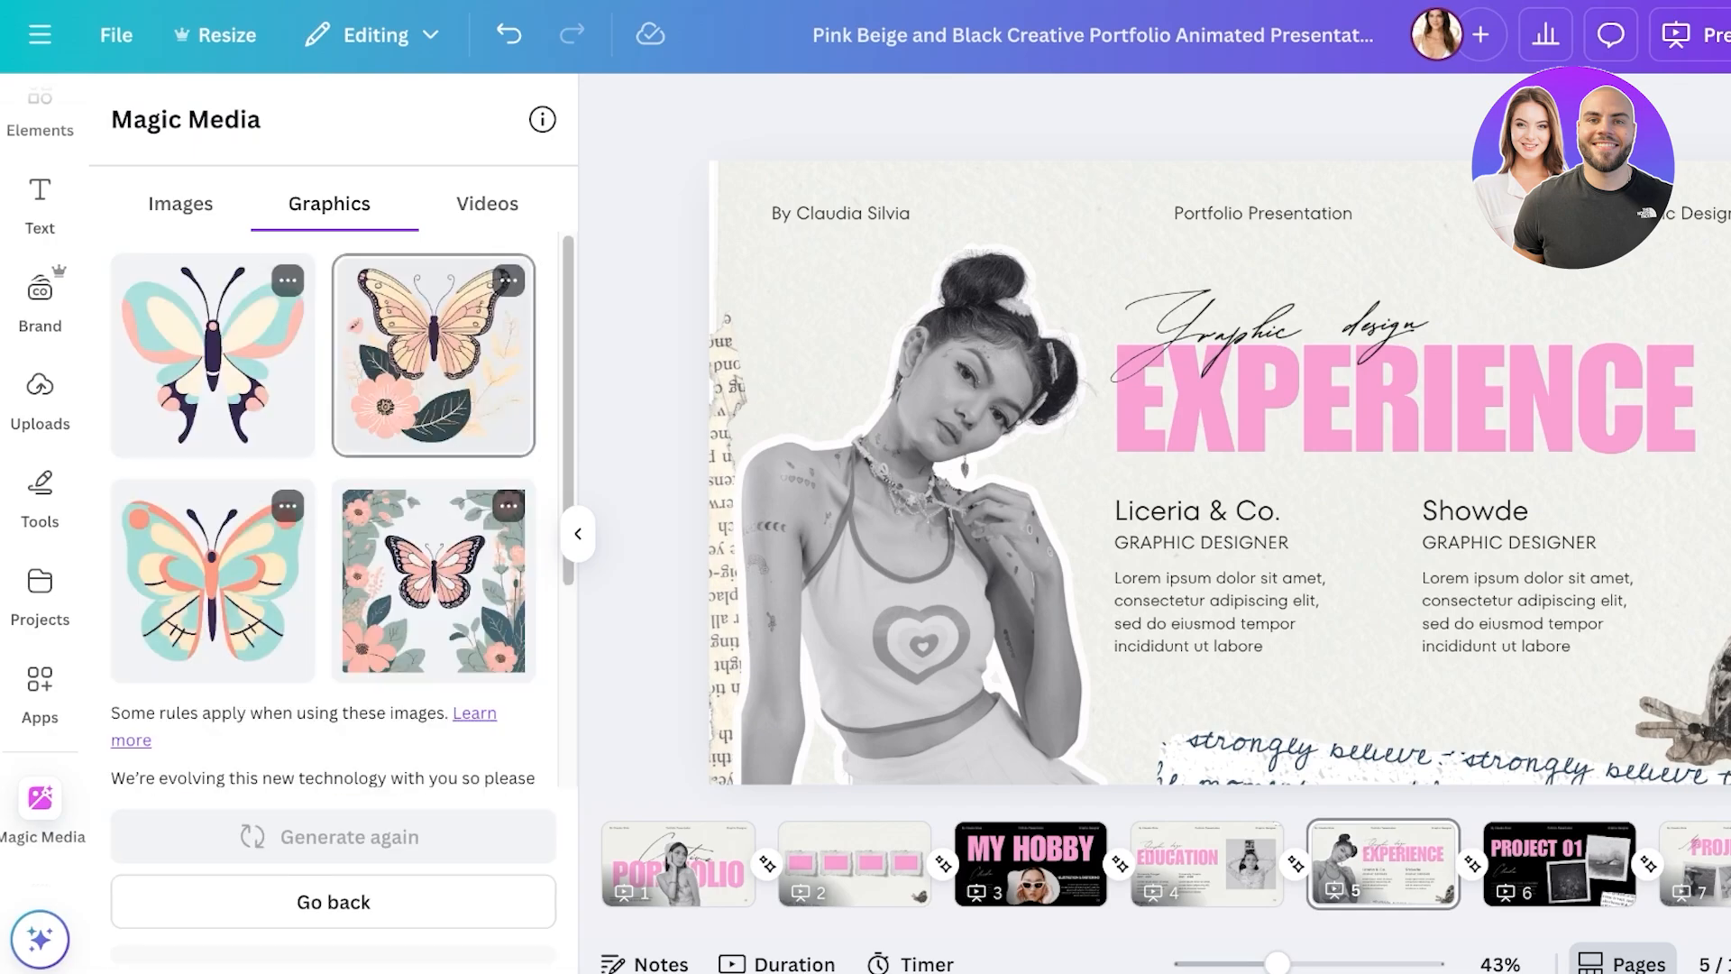
- Add the floral butterfly graphic and place it over the Showde column
left_click(433, 581)
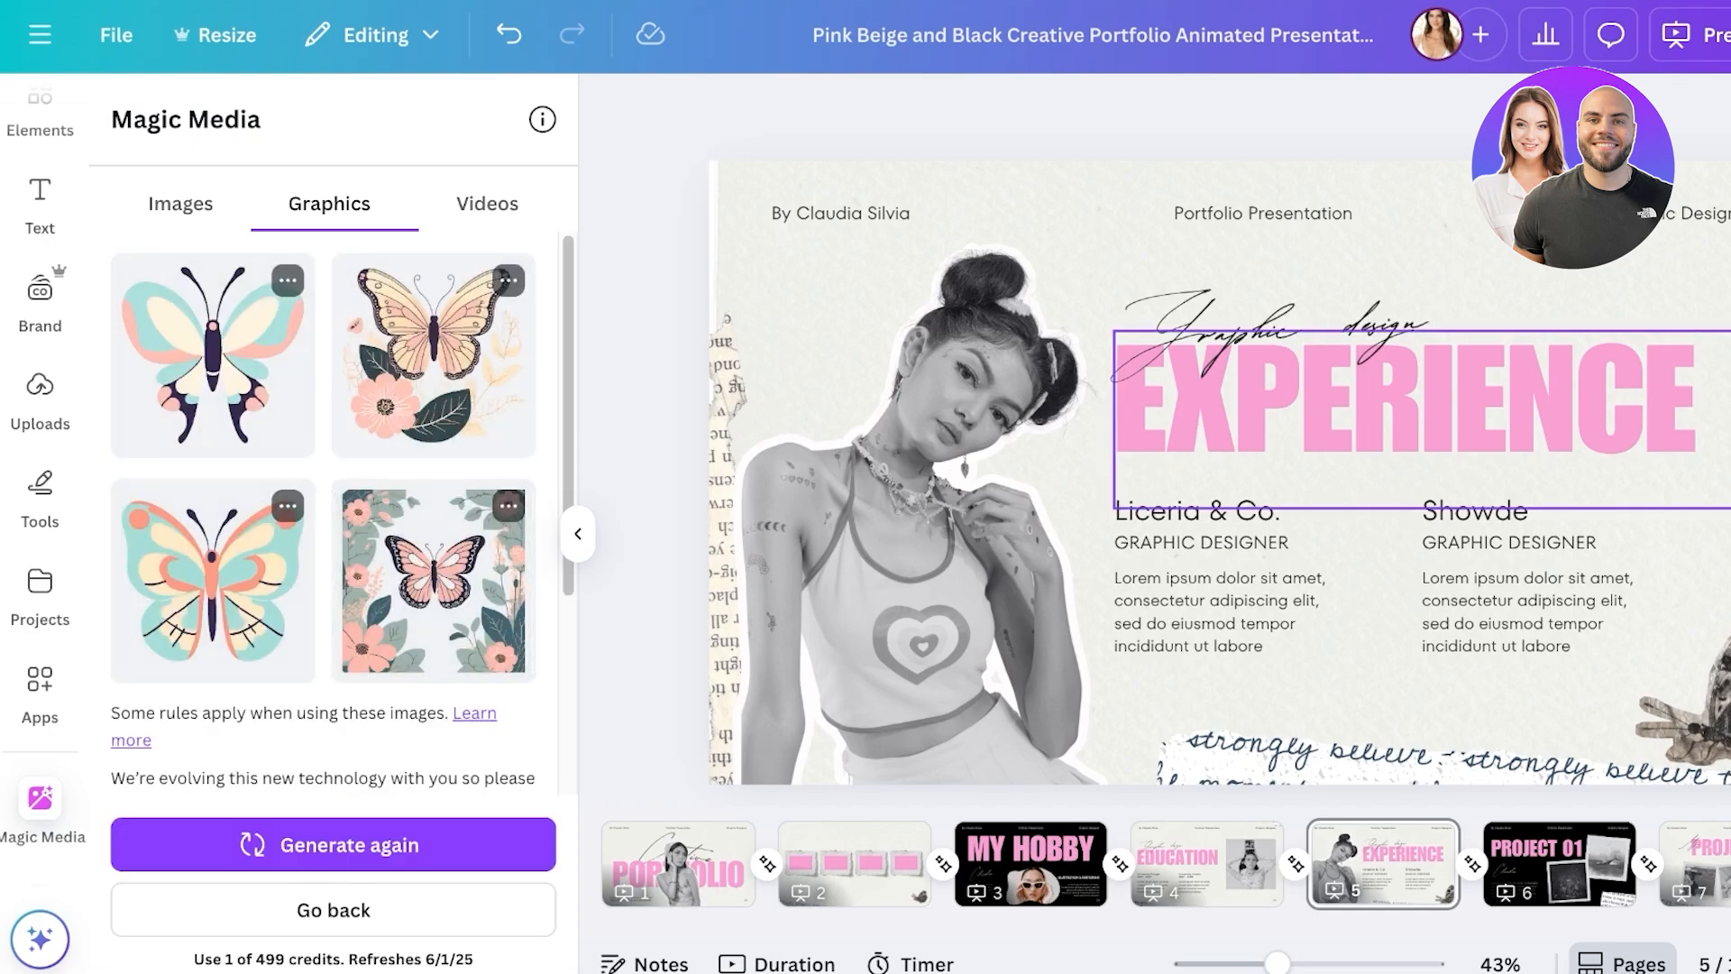
left_click_drag(1263, 471, 868, 622)
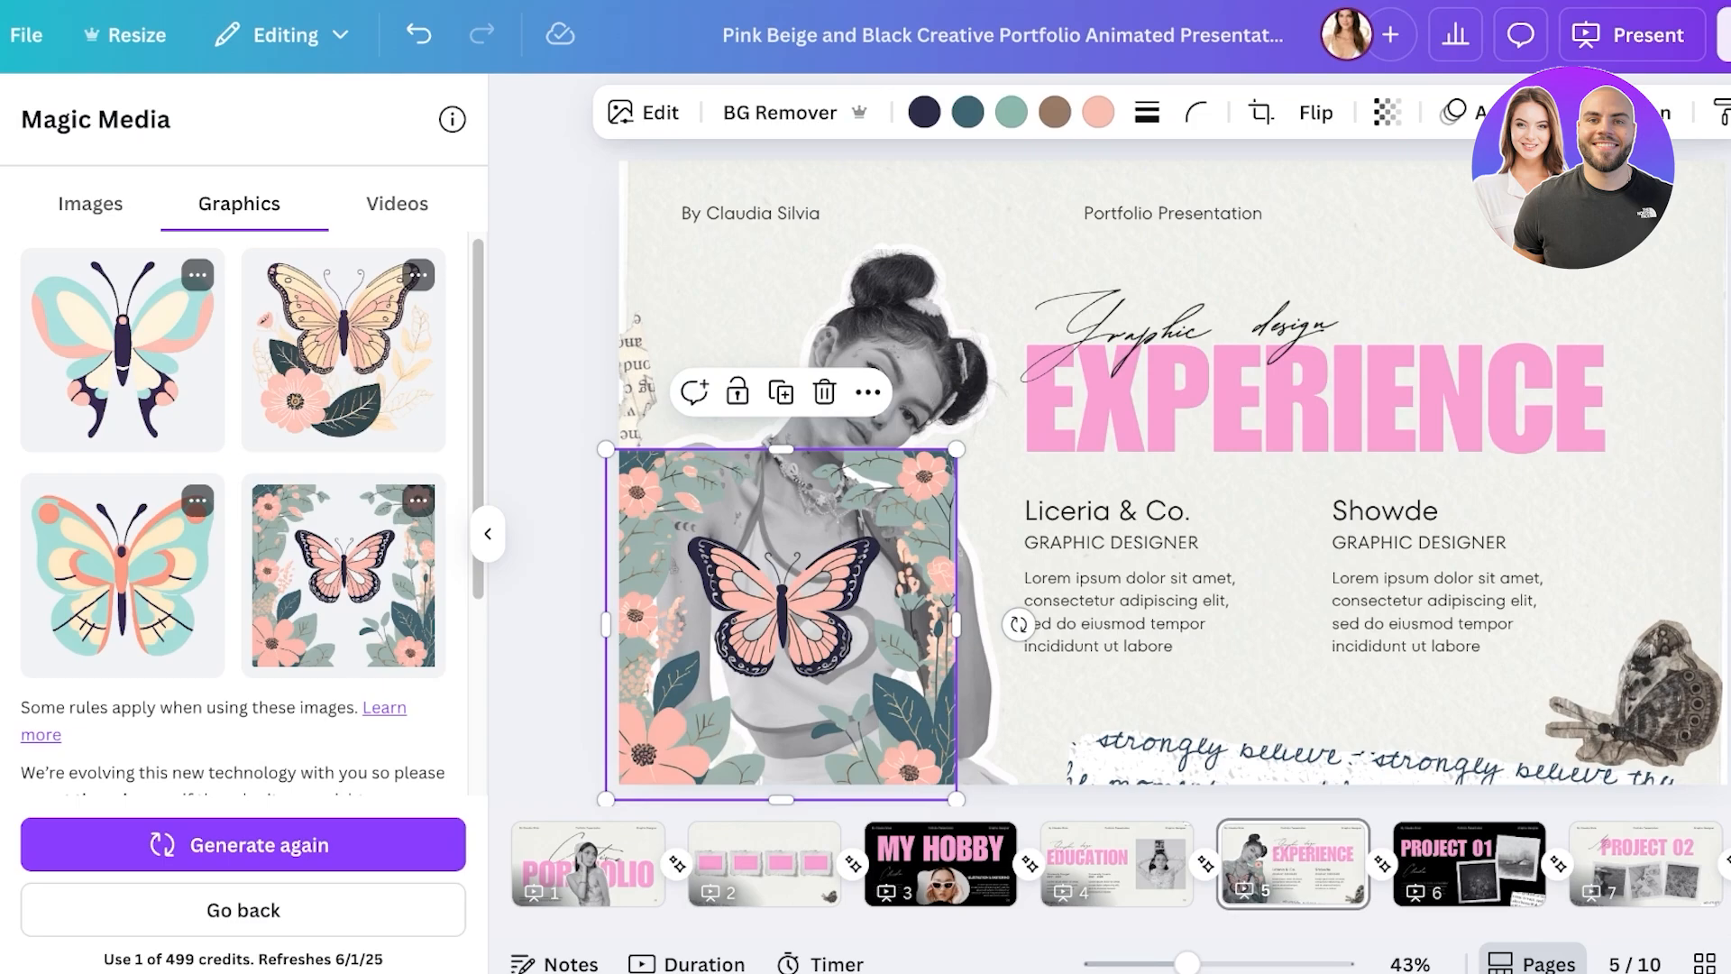
left_click_drag(780, 623, 1425, 542)
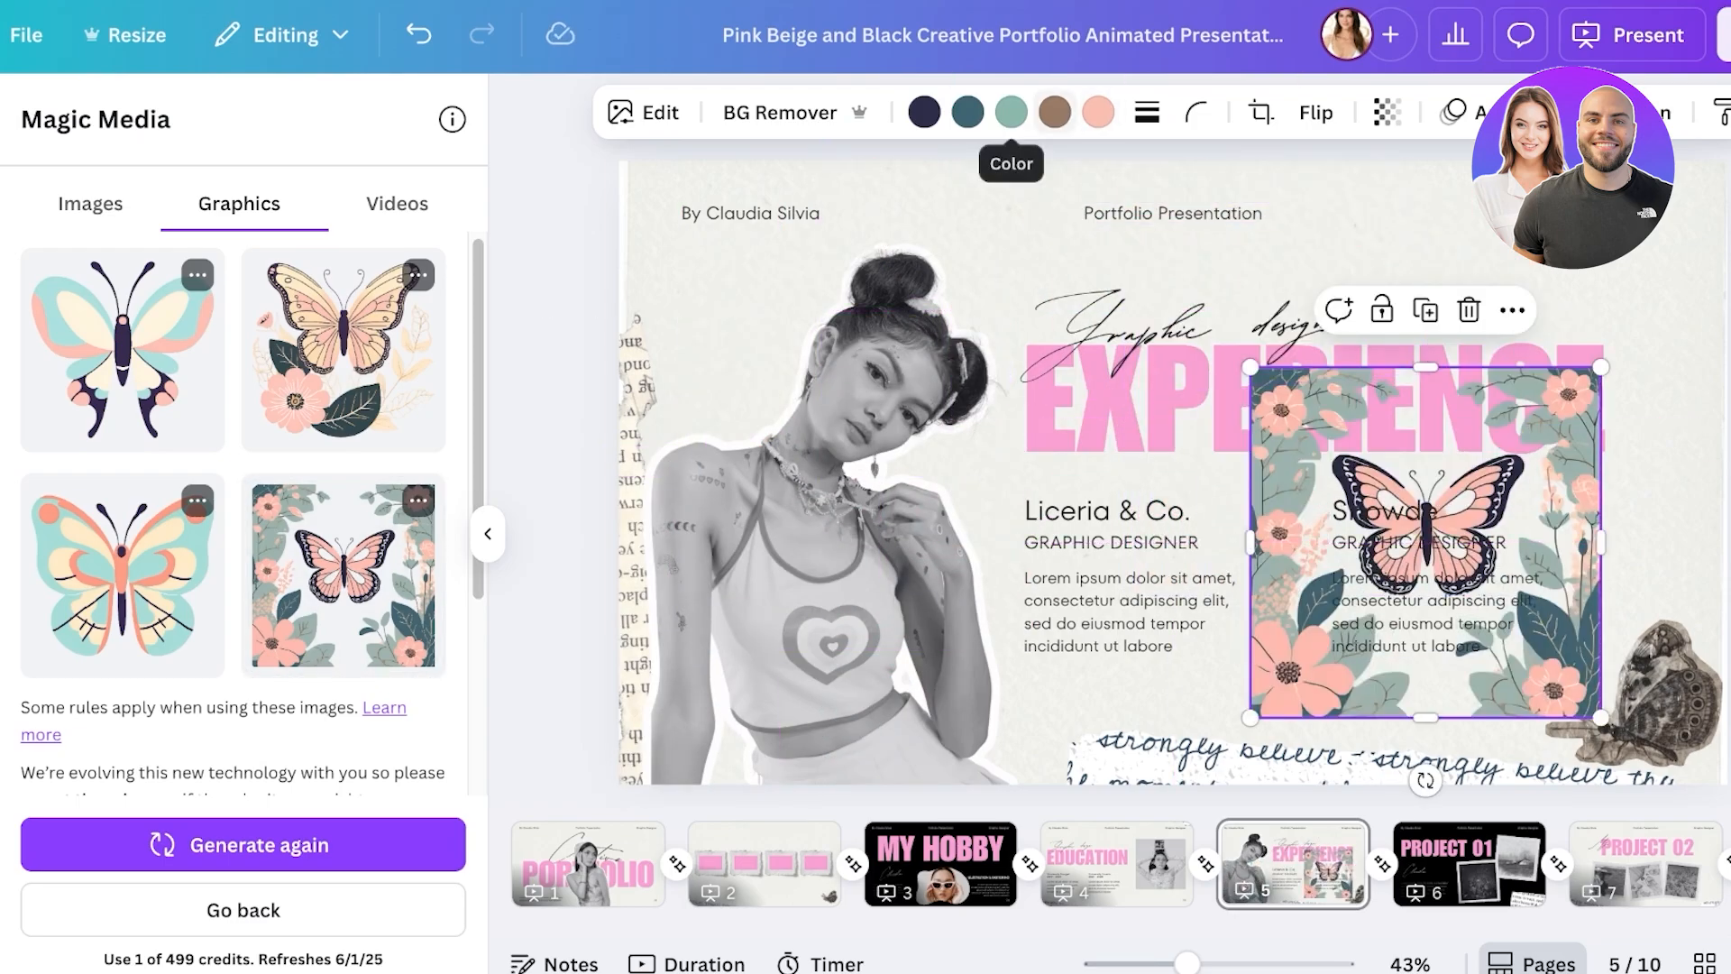
- Recolour the butterfly graphic's dark colour to a deep plum
left_click(924, 112)
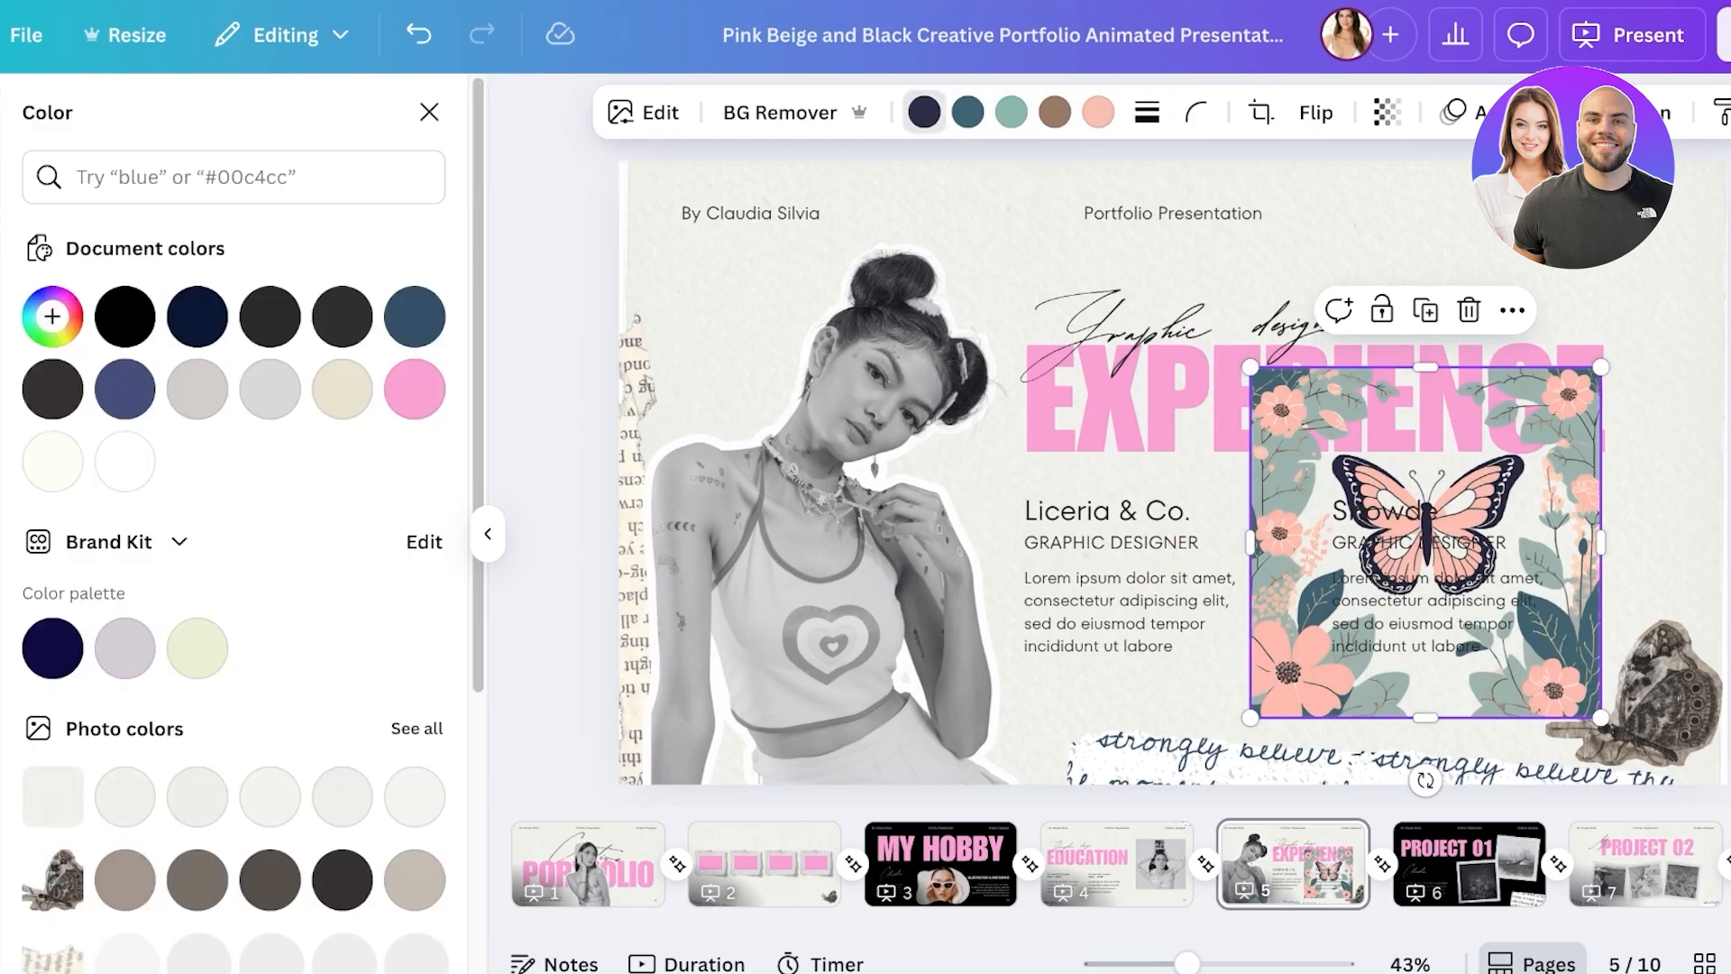
left_click(414, 388)
scroll(234, 451, "down", 3)
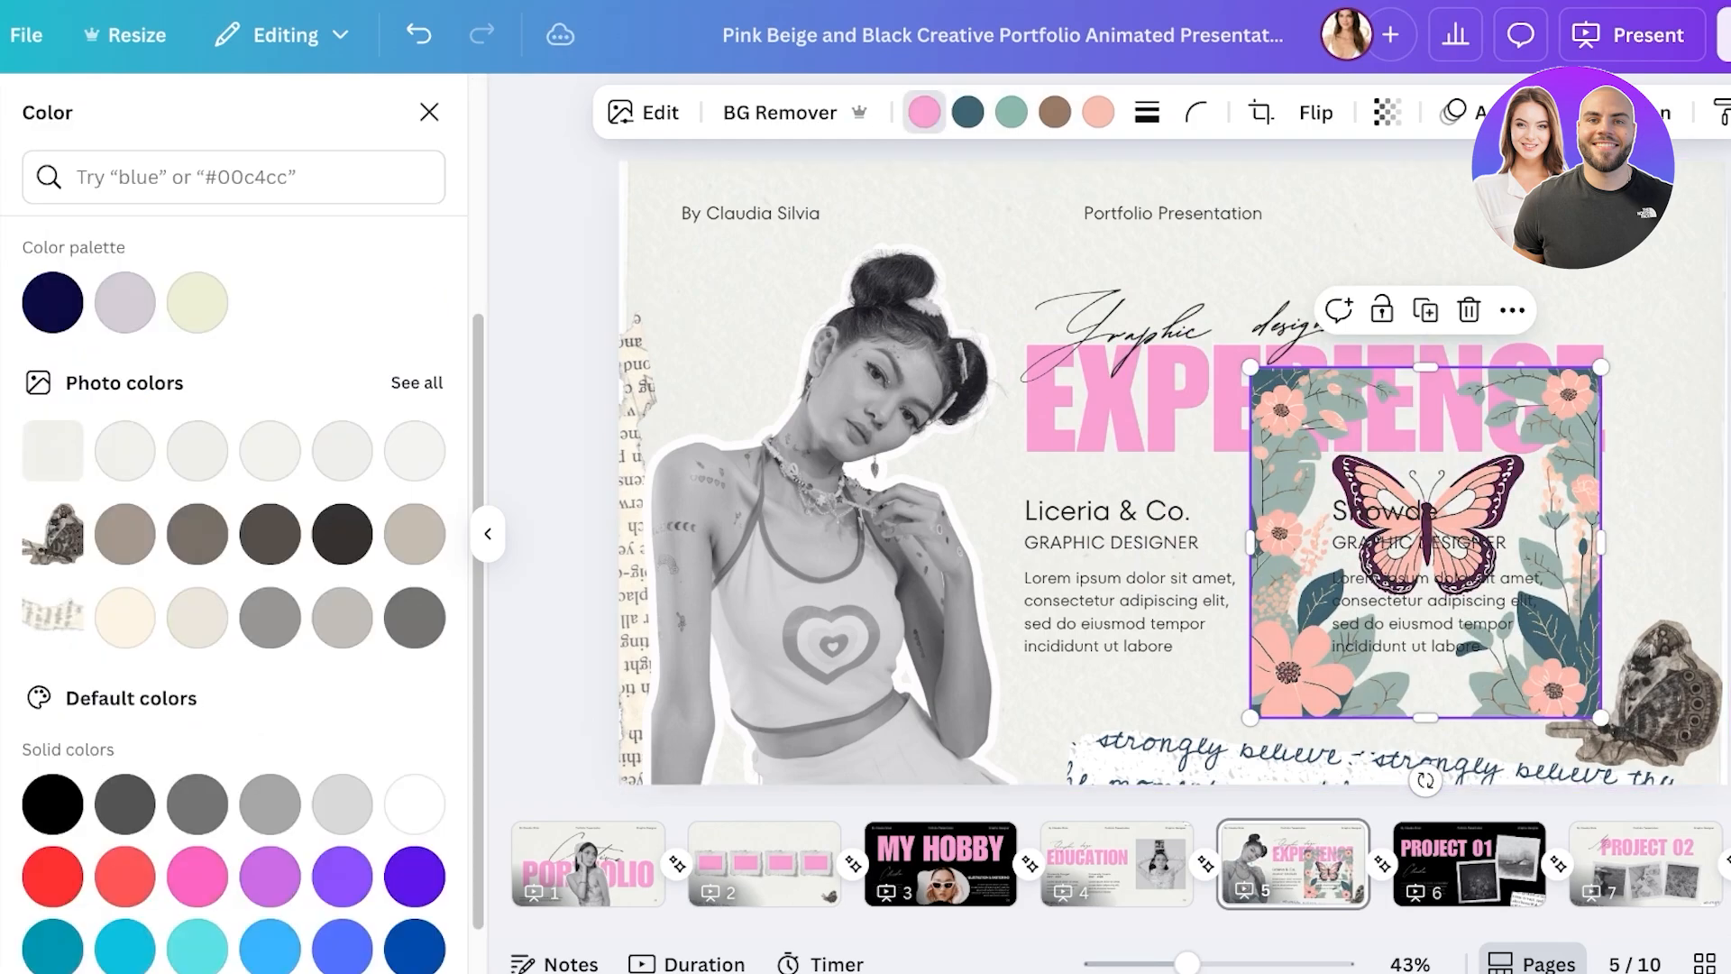
scroll(235, 451, "up", 3)
left_click(52, 315)
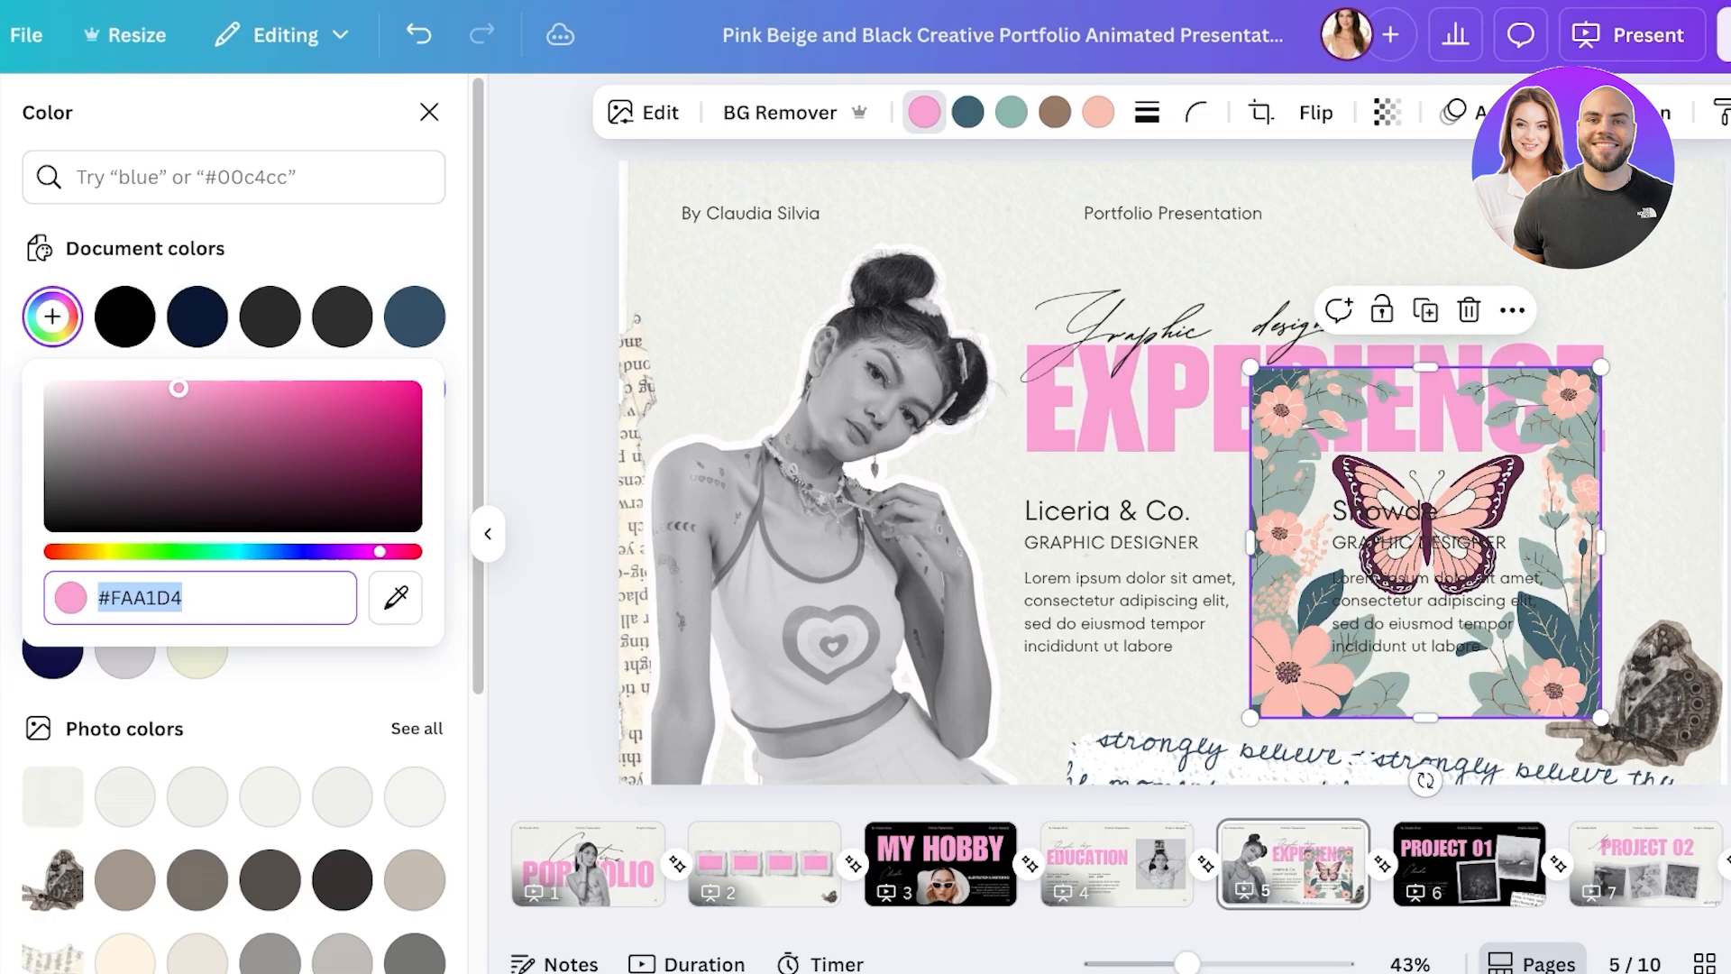
left_click_drag(178, 387, 402, 467)
left_click(967, 112)
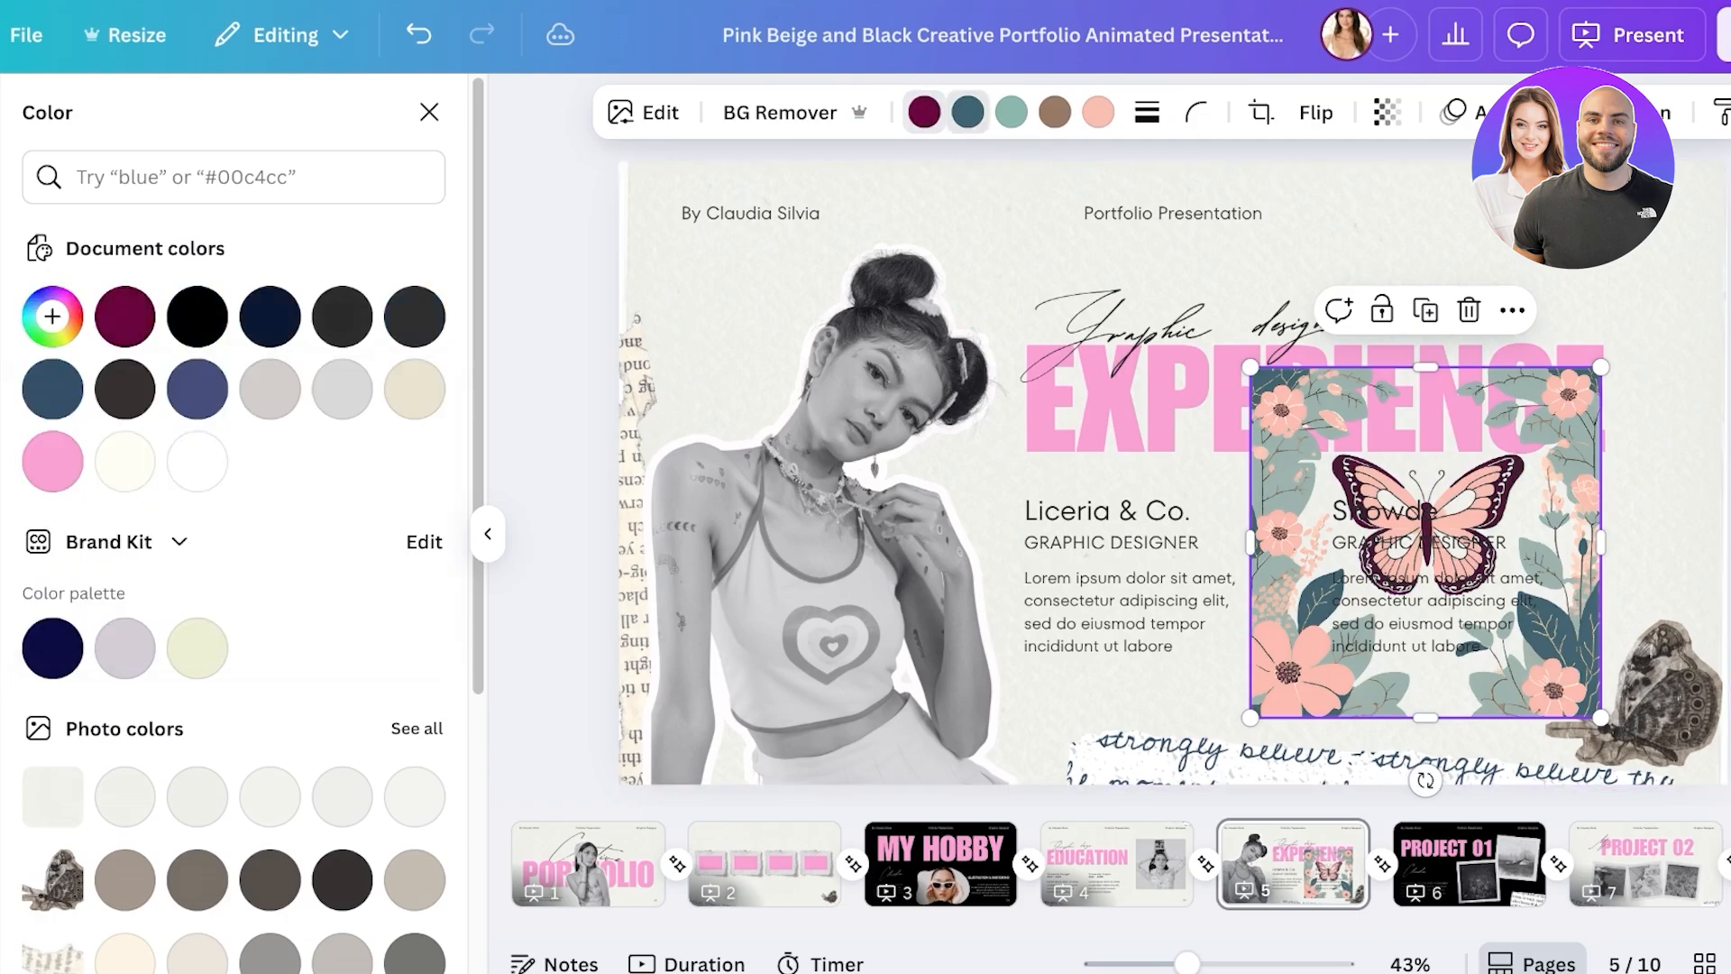
- Make the leaves a brighter plum and the teal parts bright pink #EC0589
left_click(124, 316)
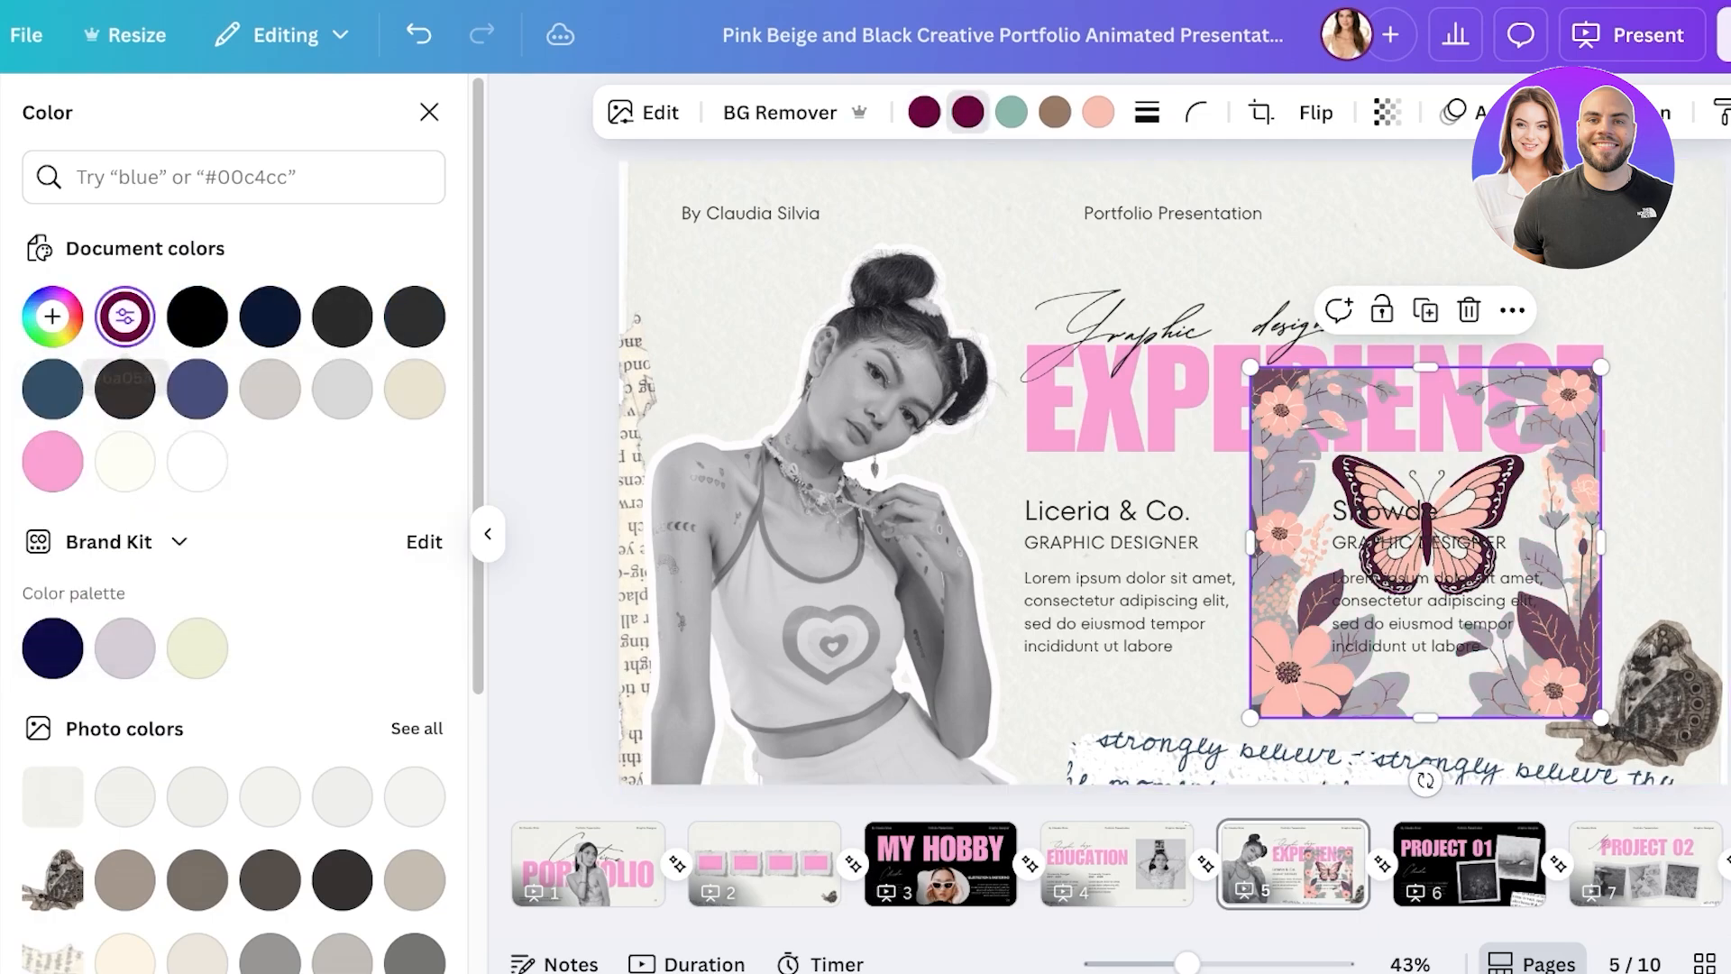
left_click(52, 315)
left_click_drag(402, 467, 405, 416)
key("Escape")
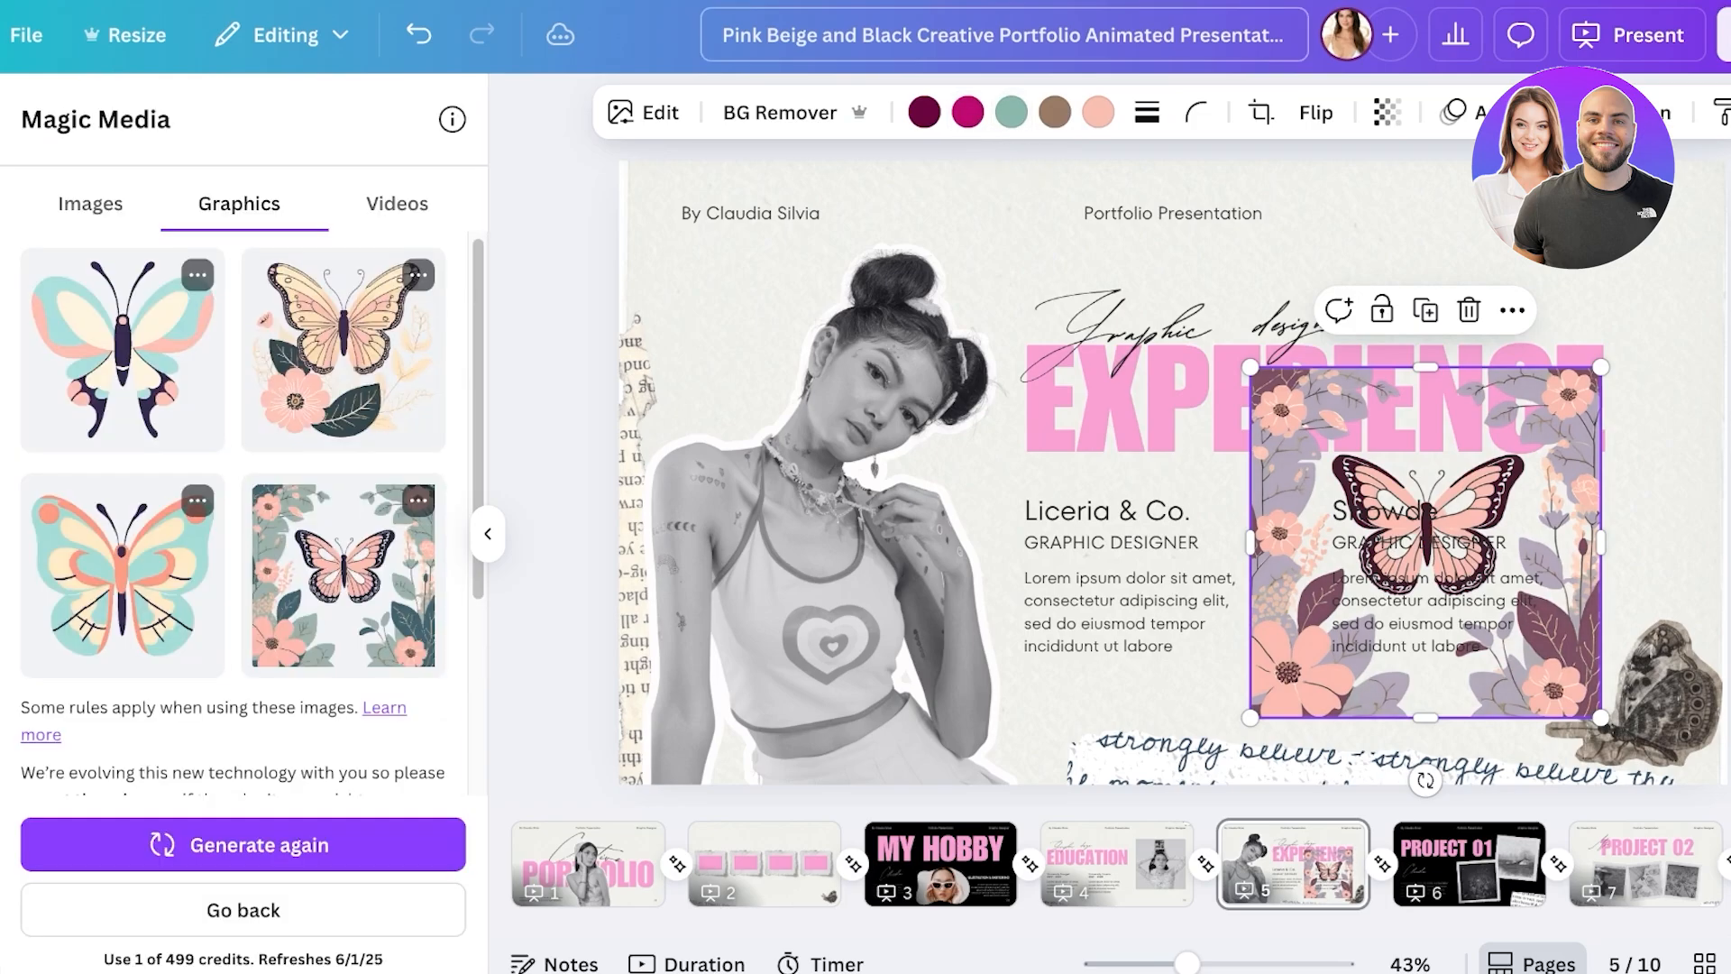
left_click(1010, 112)
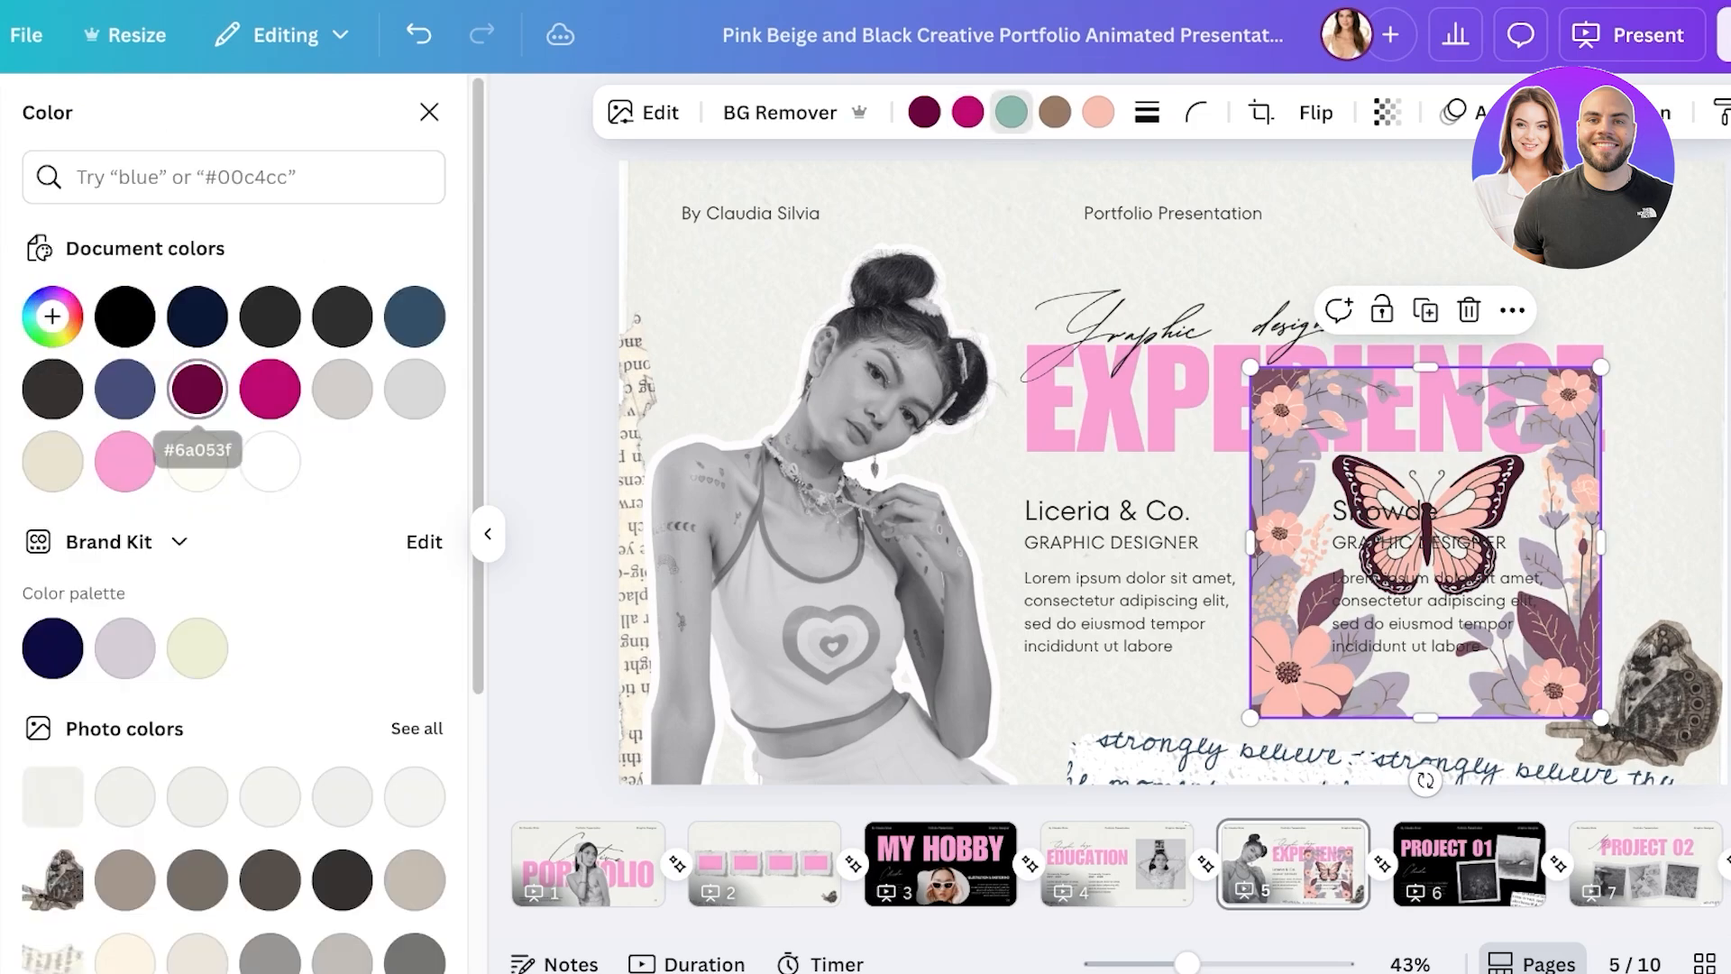
left_click(197, 388)
left_click(52, 315)
type("#EC0589")
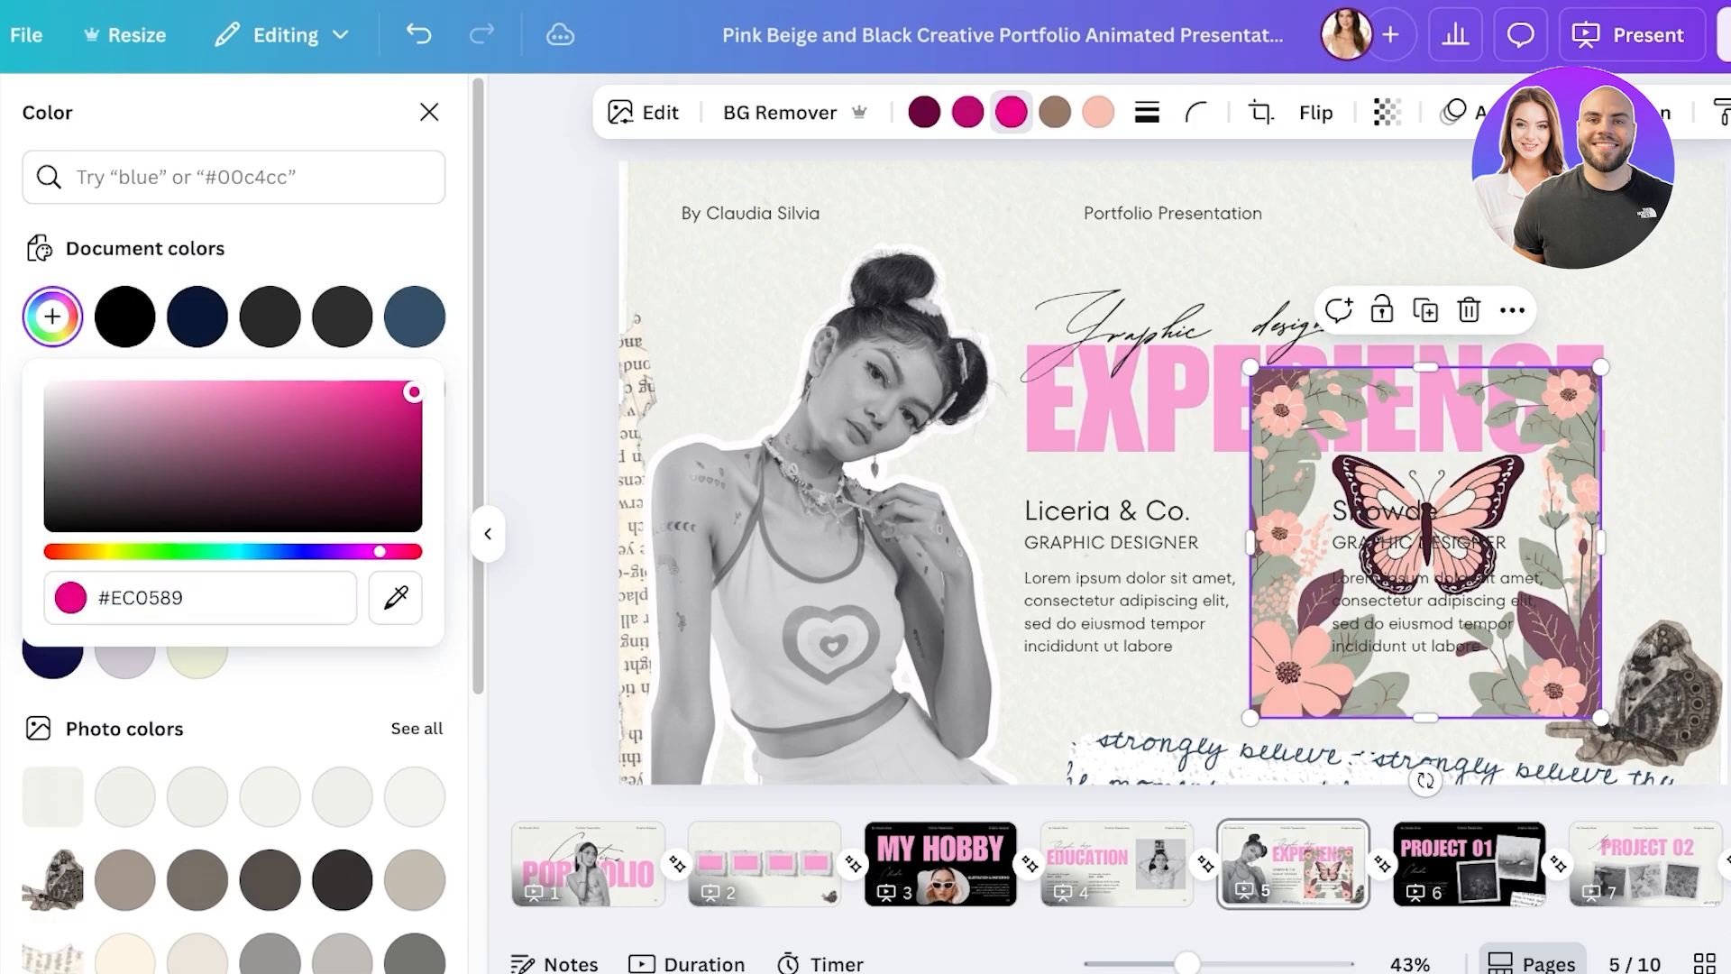
- Recolour the graphic's brown parts pink, settling on #BE5792
left_click(1054, 112)
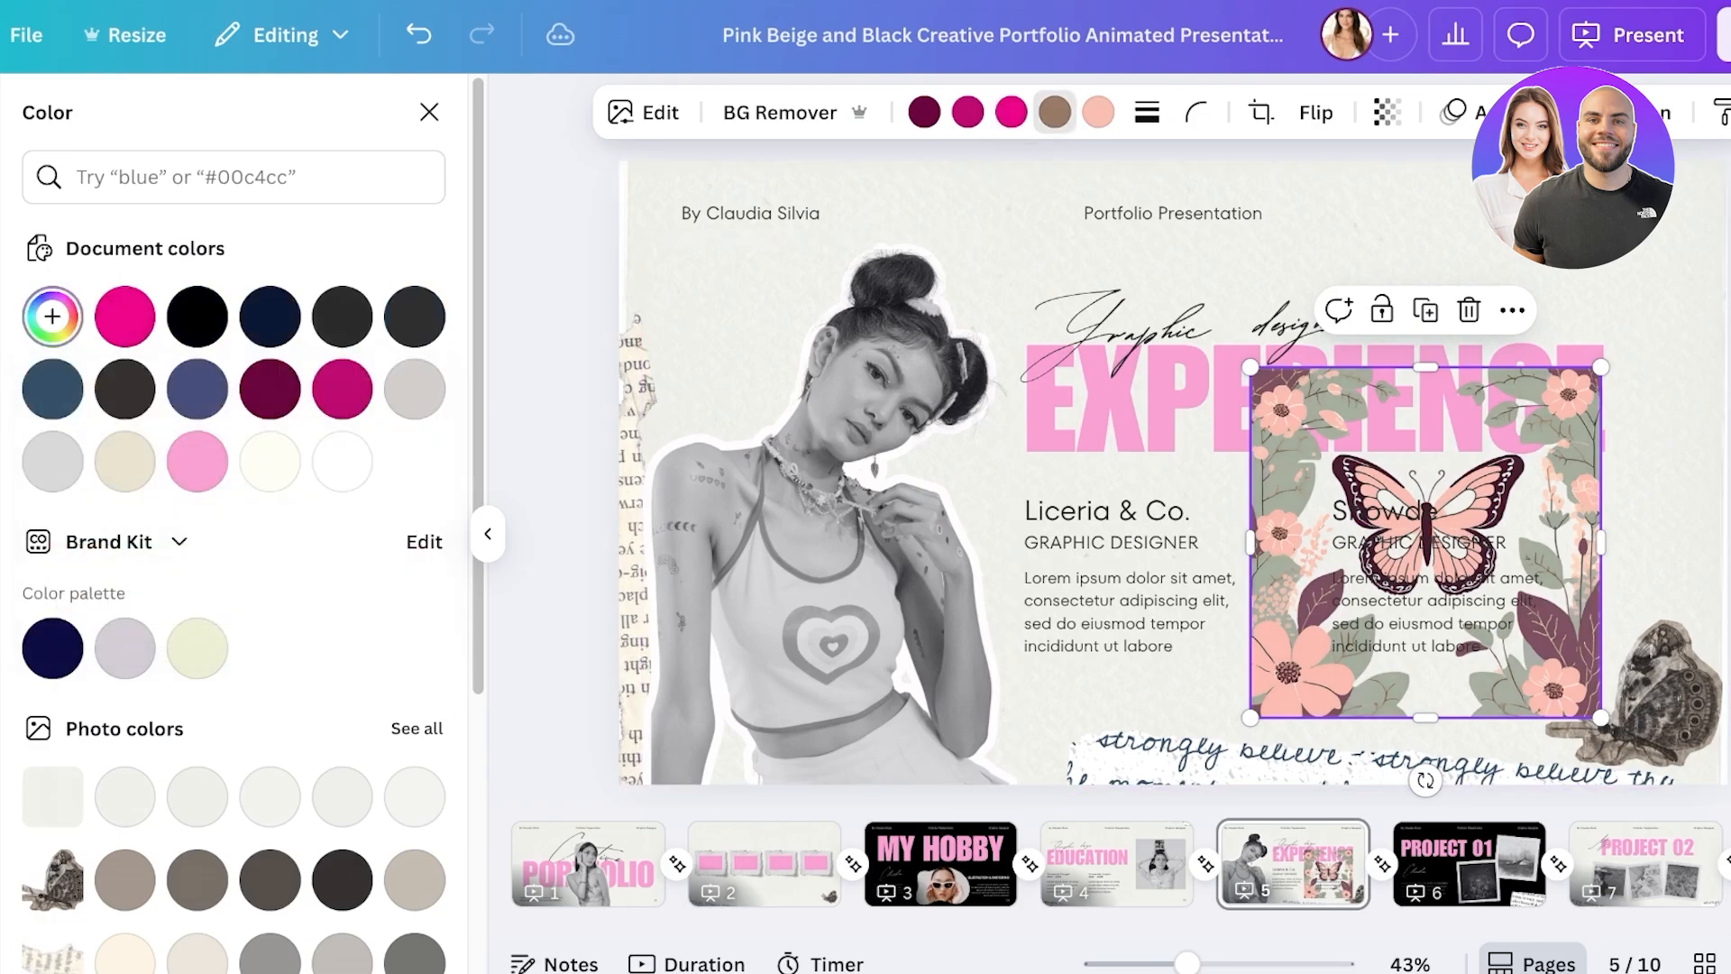
left_click(52, 316)
left_click(125, 316)
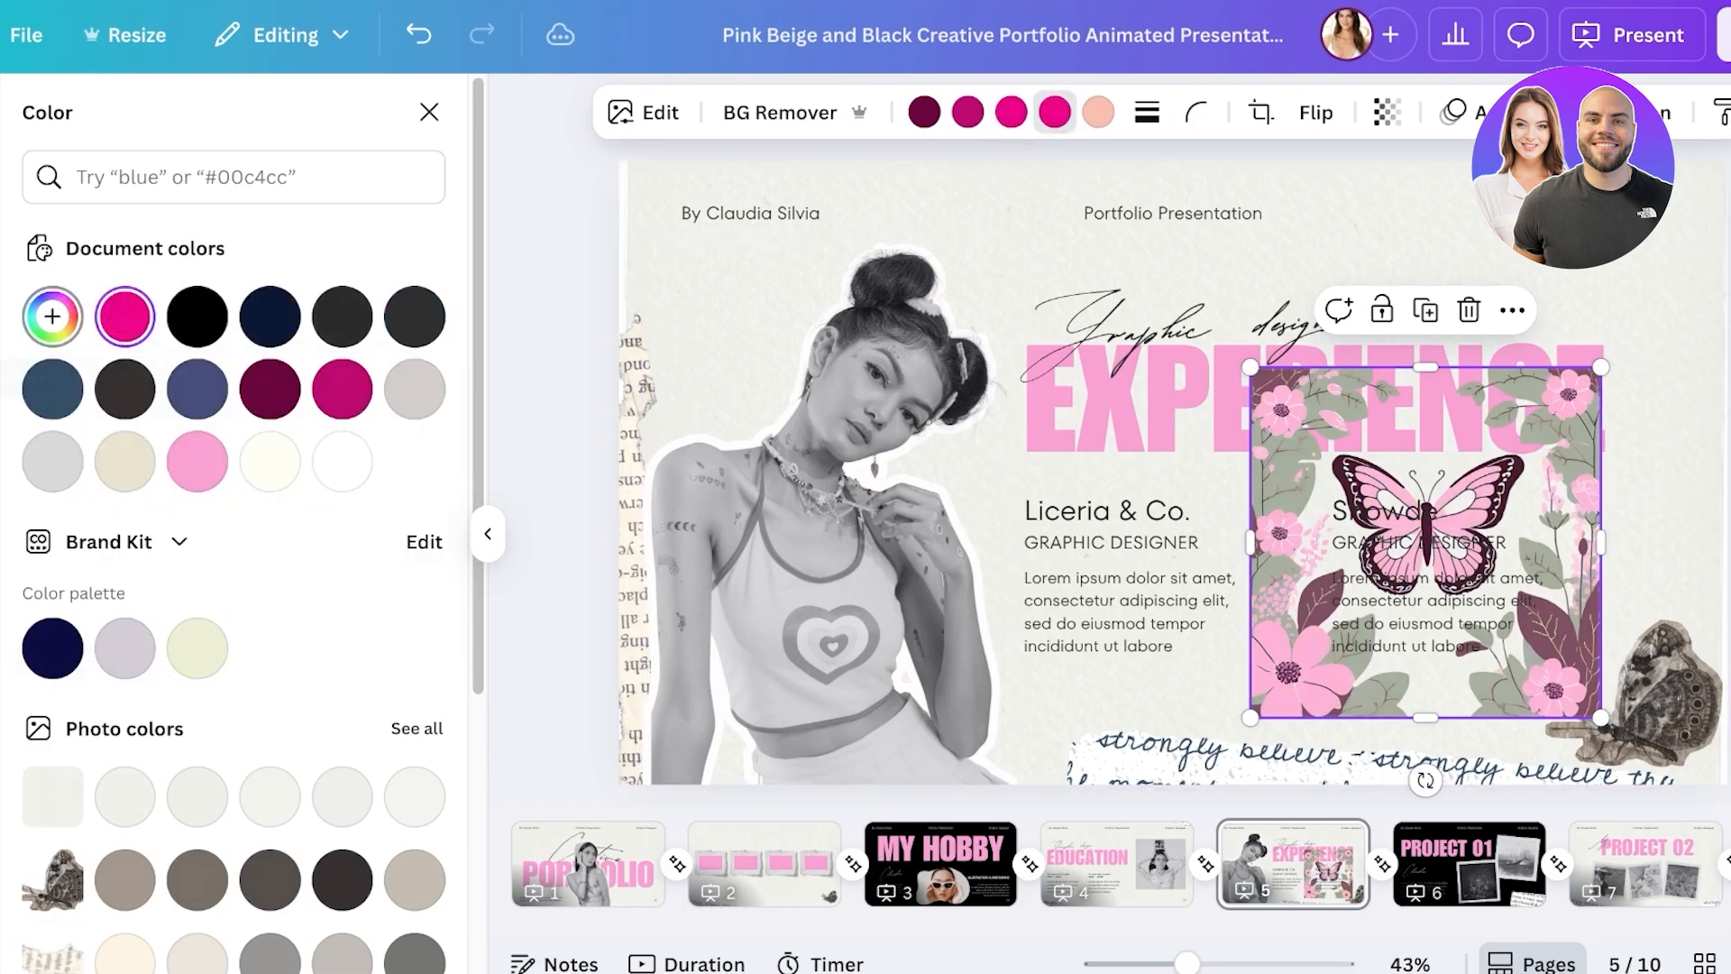
left_click(52, 316)
left_click(260, 388)
left_click_drag(260, 387, 249, 418)
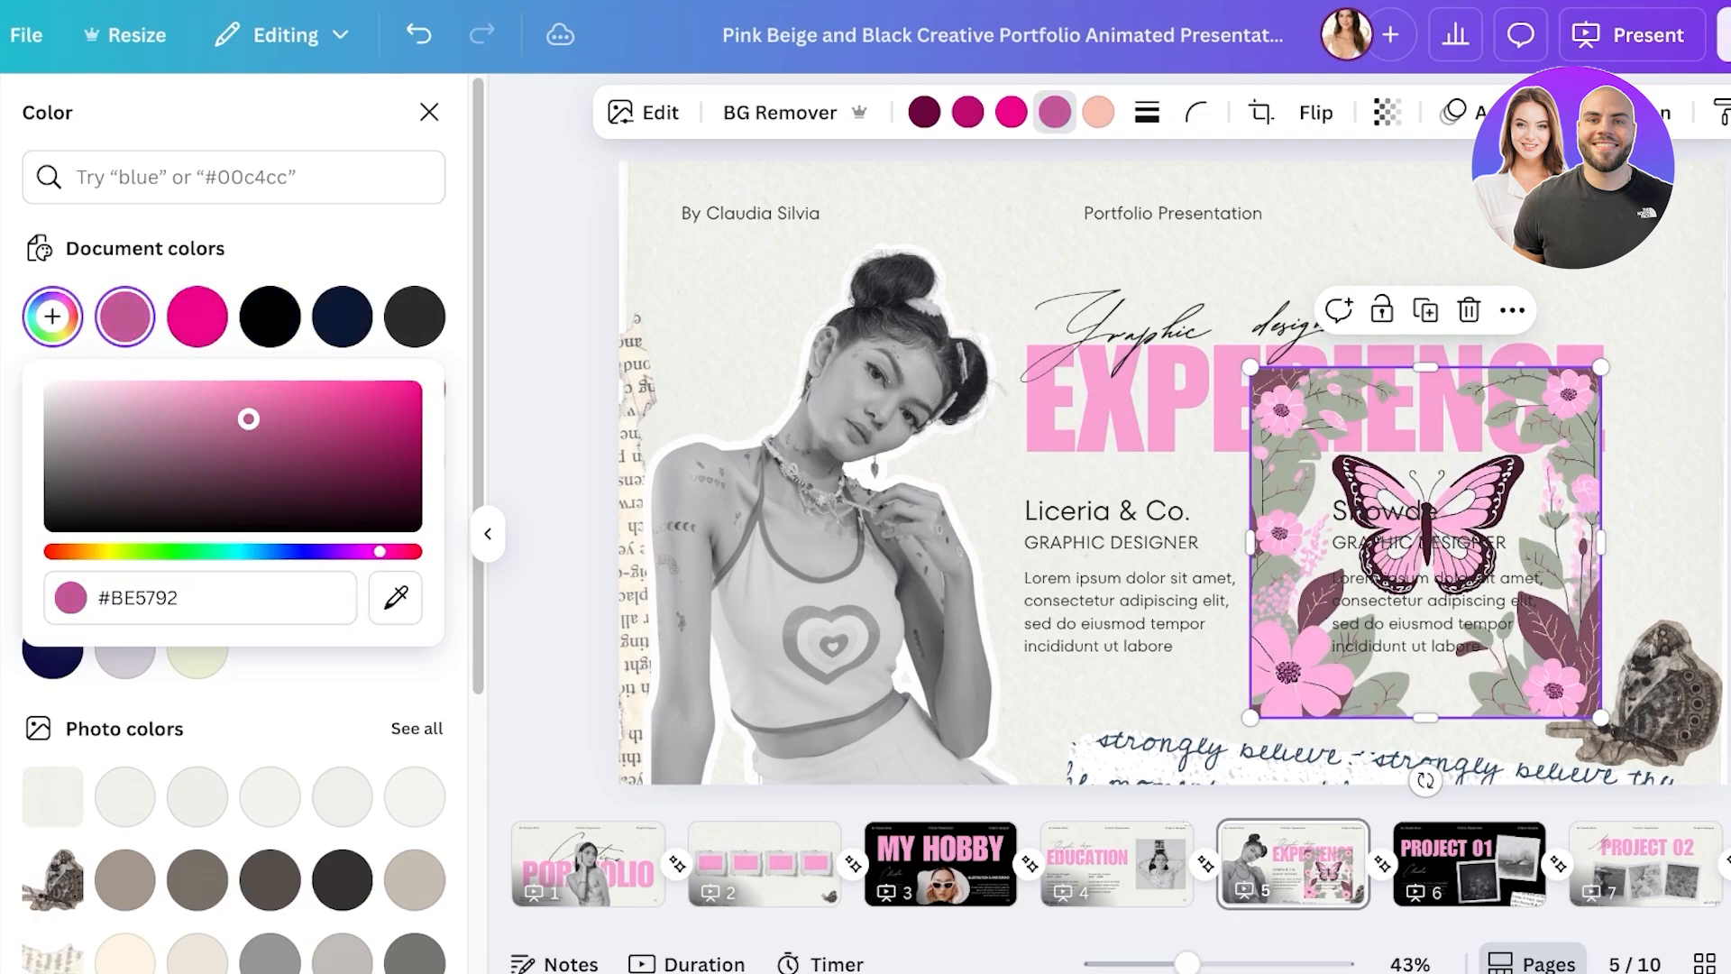
- Change the graphic's peach flowers to pale pink #FEE5F3
left_click(1097, 111)
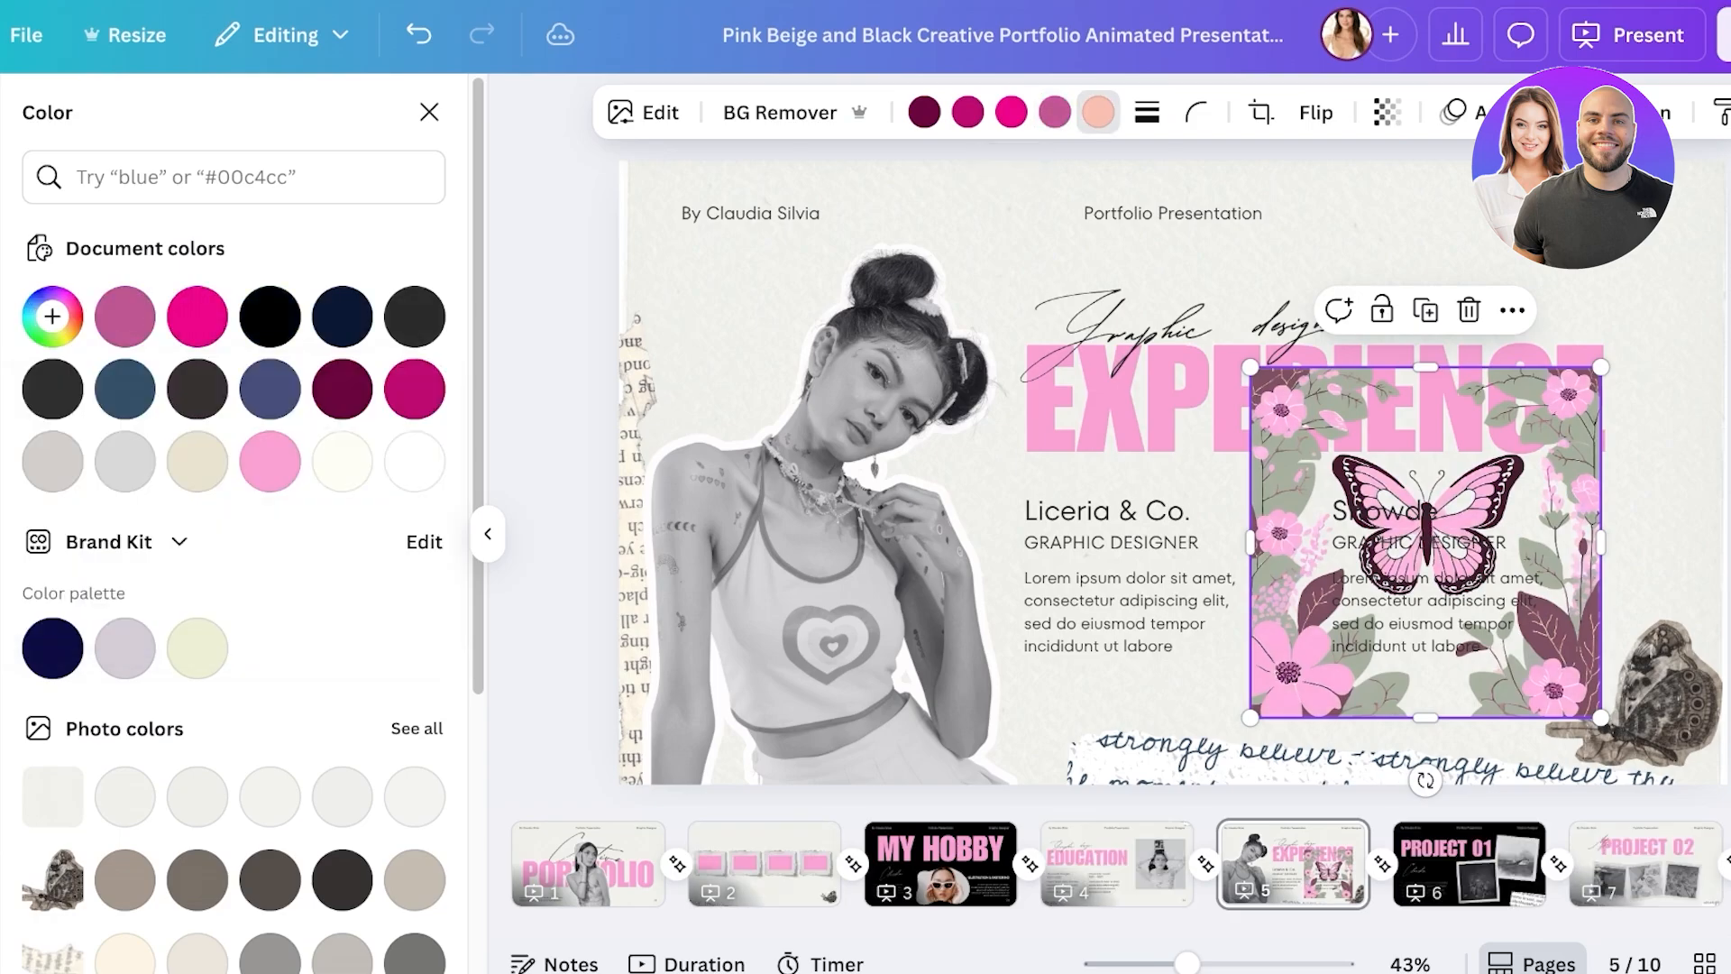
left_click(53, 315)
left_click(198, 315)
left_click(52, 315)
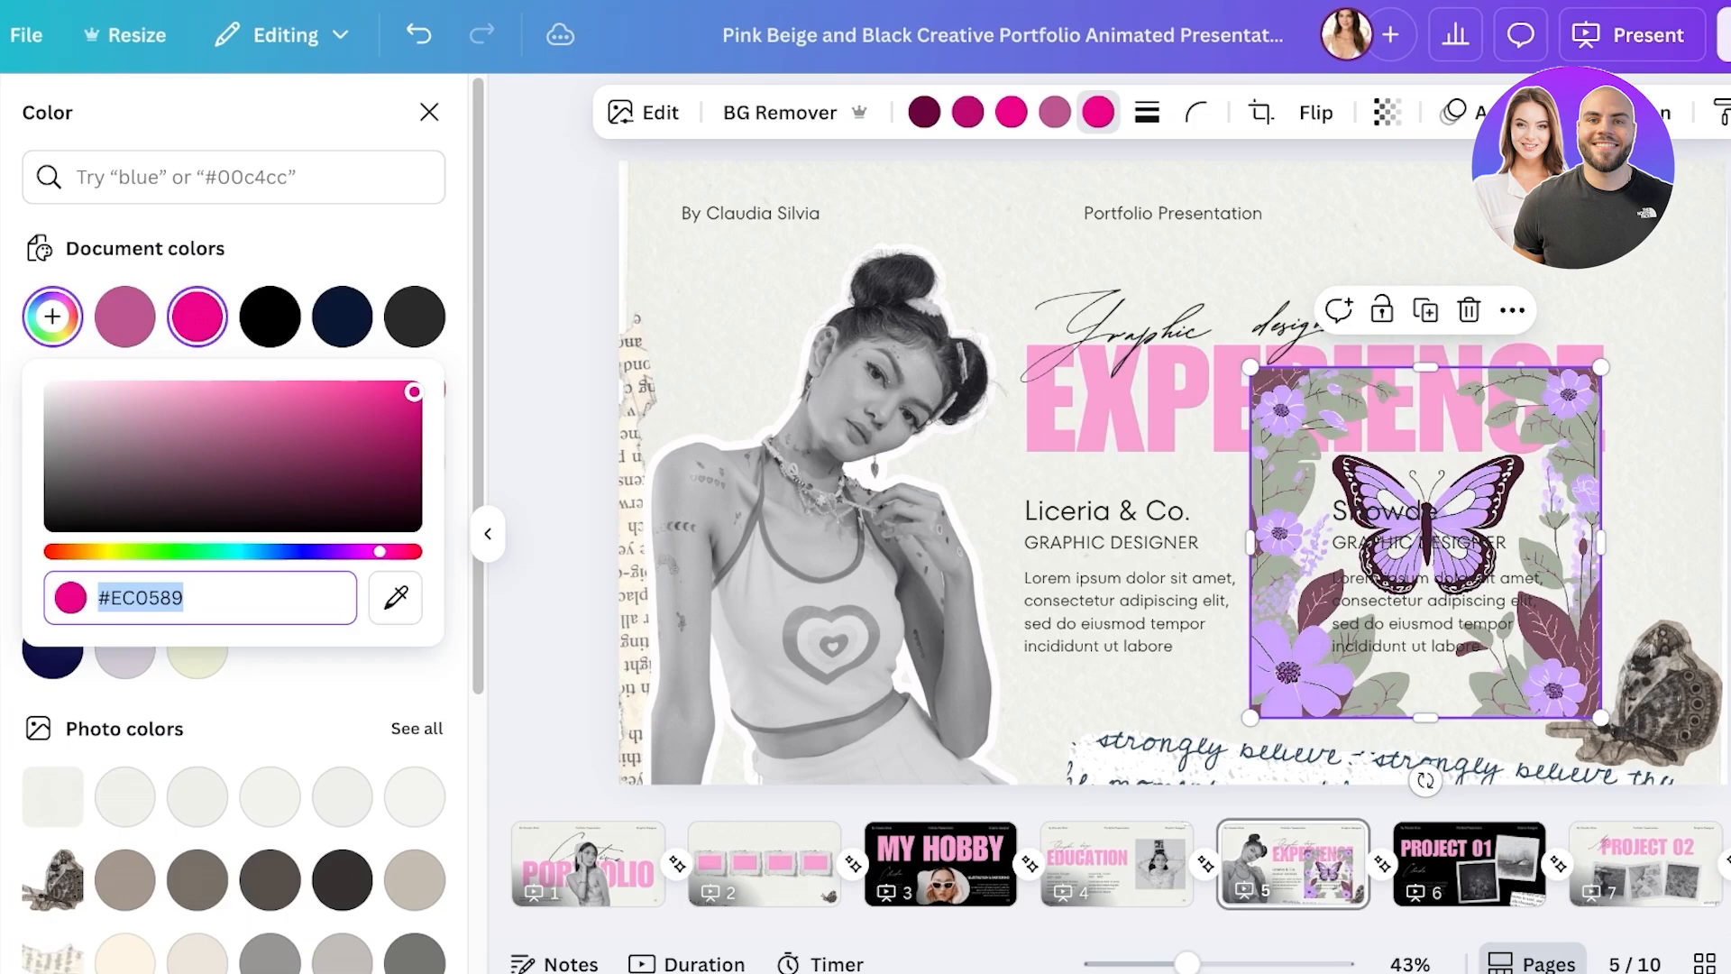
left_click_drag(413, 391, 80, 388)
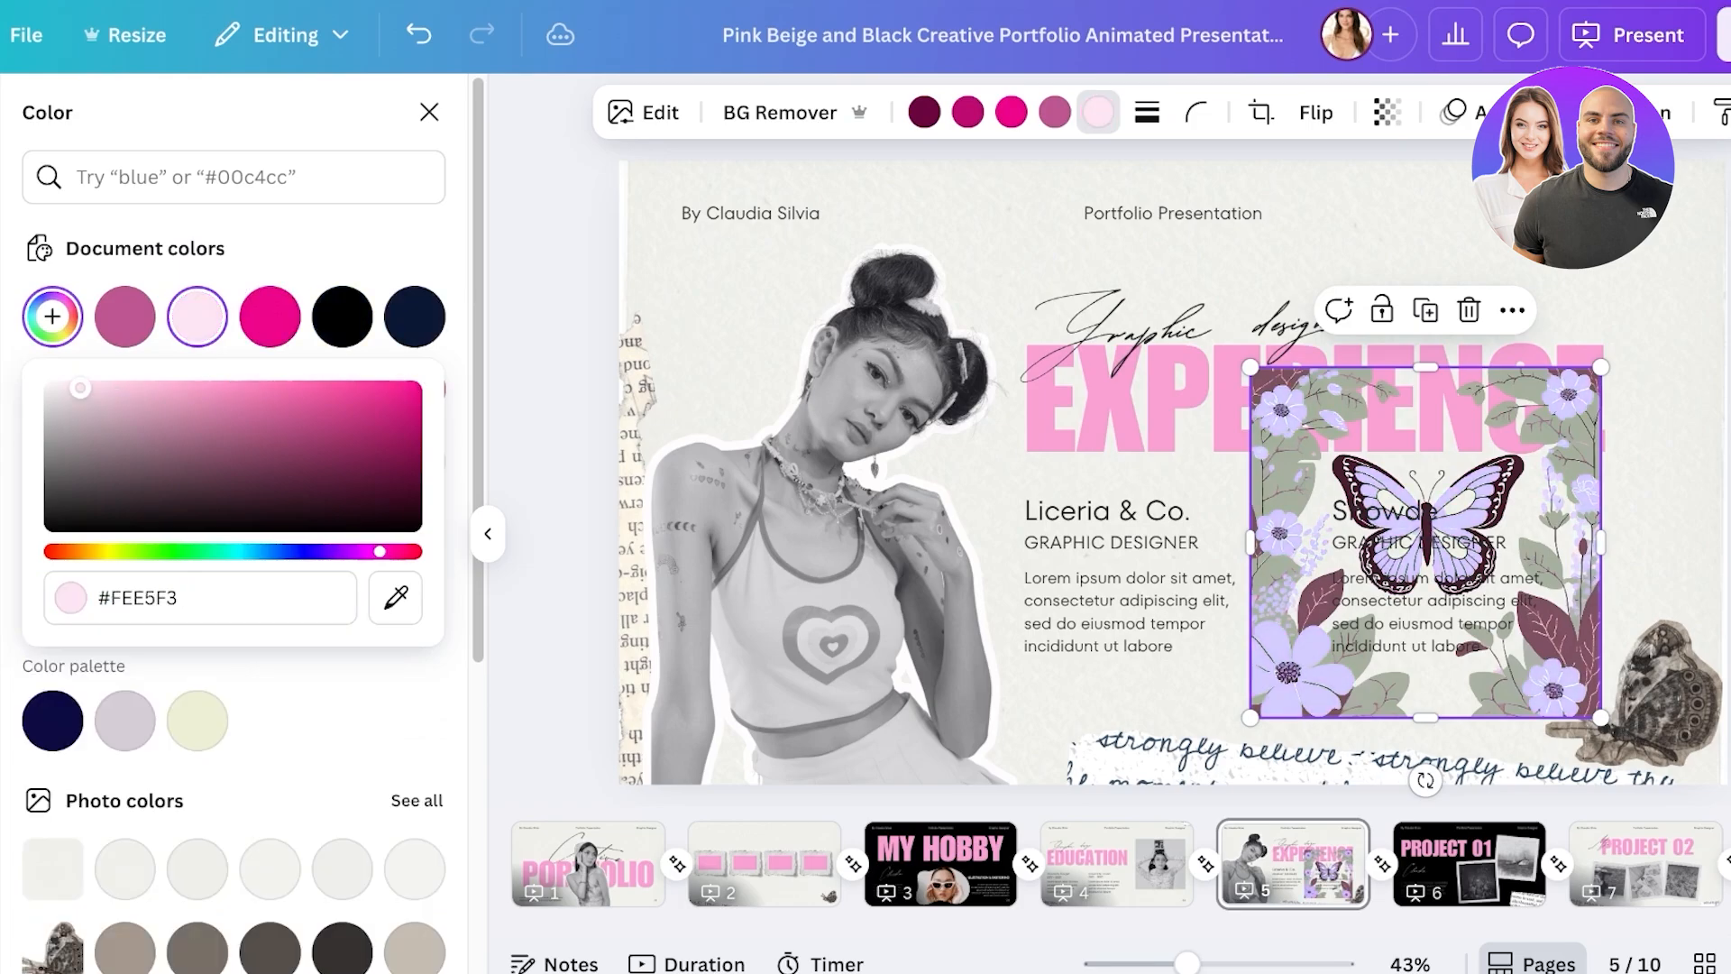
left_click(1172, 320)
- Move GRAPHIC DESIGNER above Liceria & Co. and delete the butterfly graphic
left_click(1426, 523)
left_click_drag(1466, 542, 1033, 484)
left_click_drag(1425, 541, 775, 609)
key("Delete")
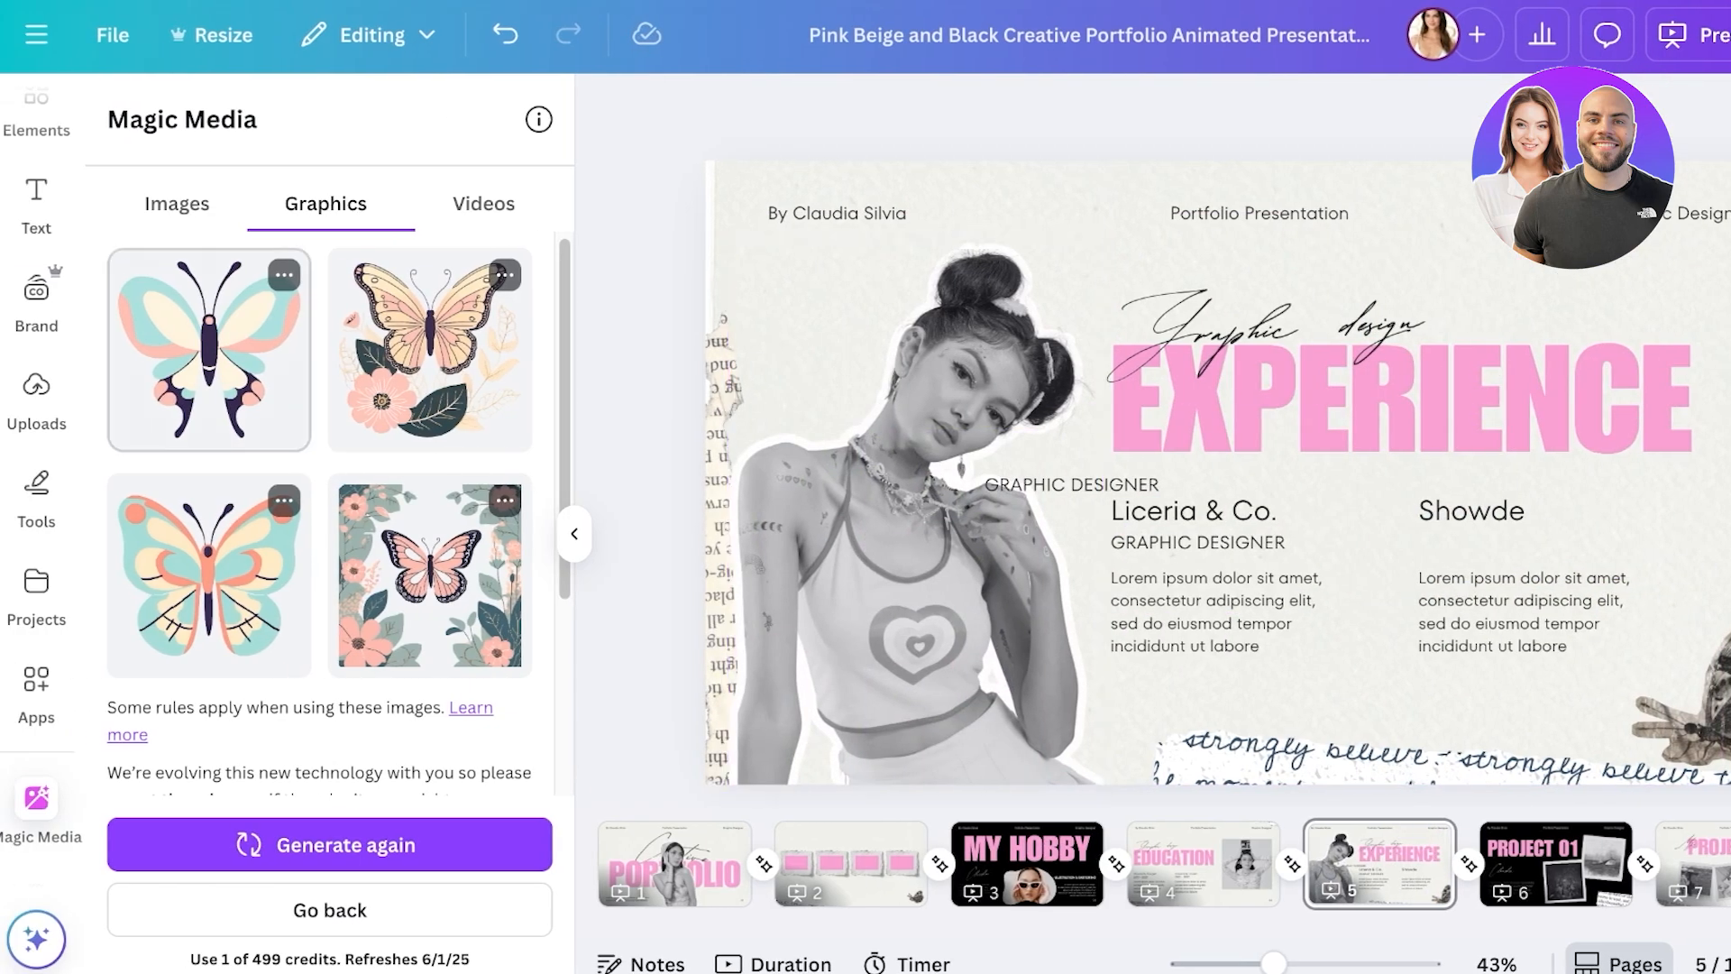
- Return to Canva home and reopen the Pink Beige and Black portfolio from Recent designs
left_click(36, 34)
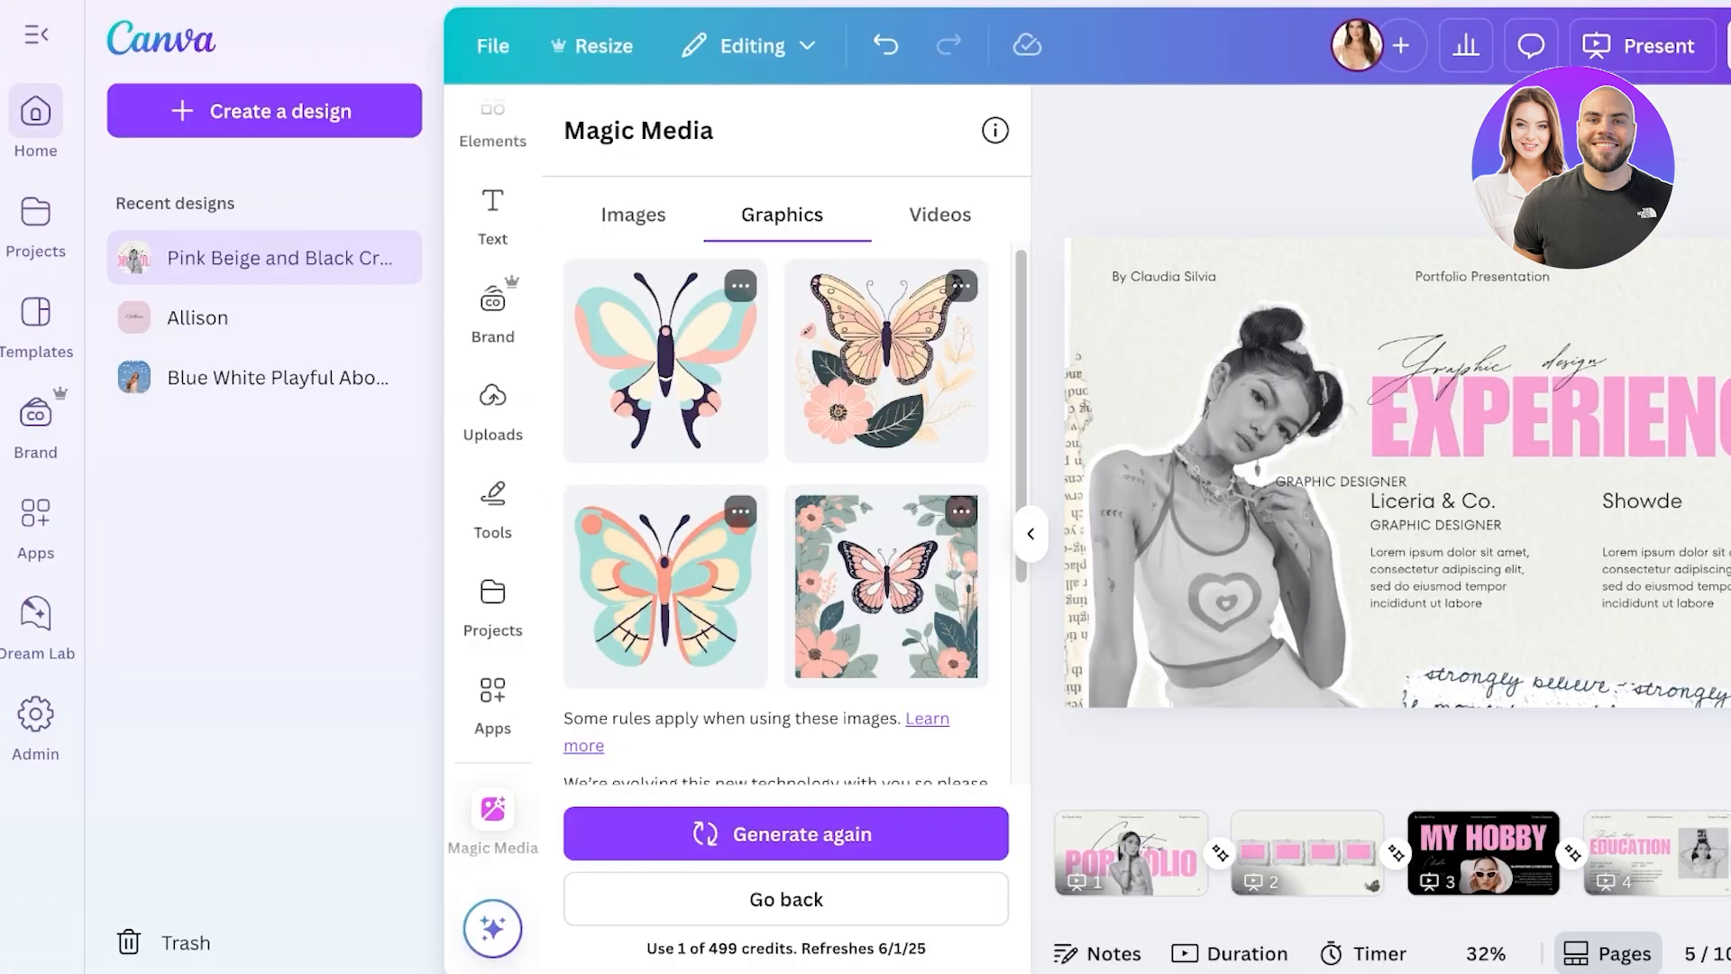
left_click(36, 112)
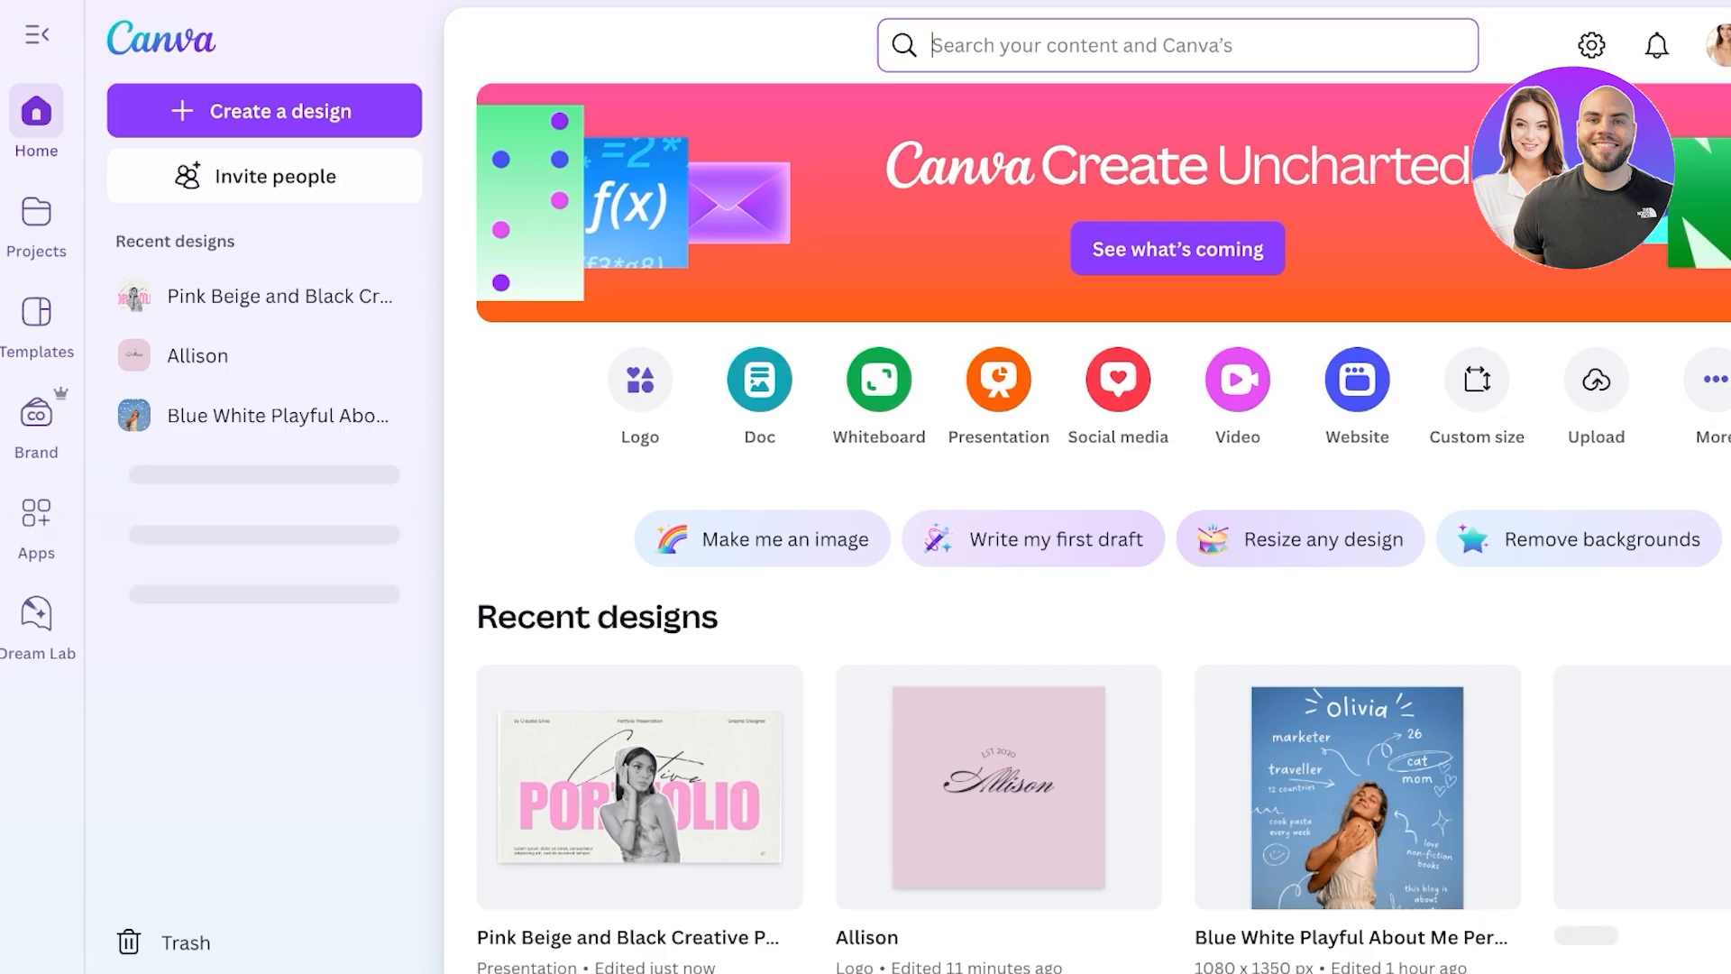
left_click(640, 784)
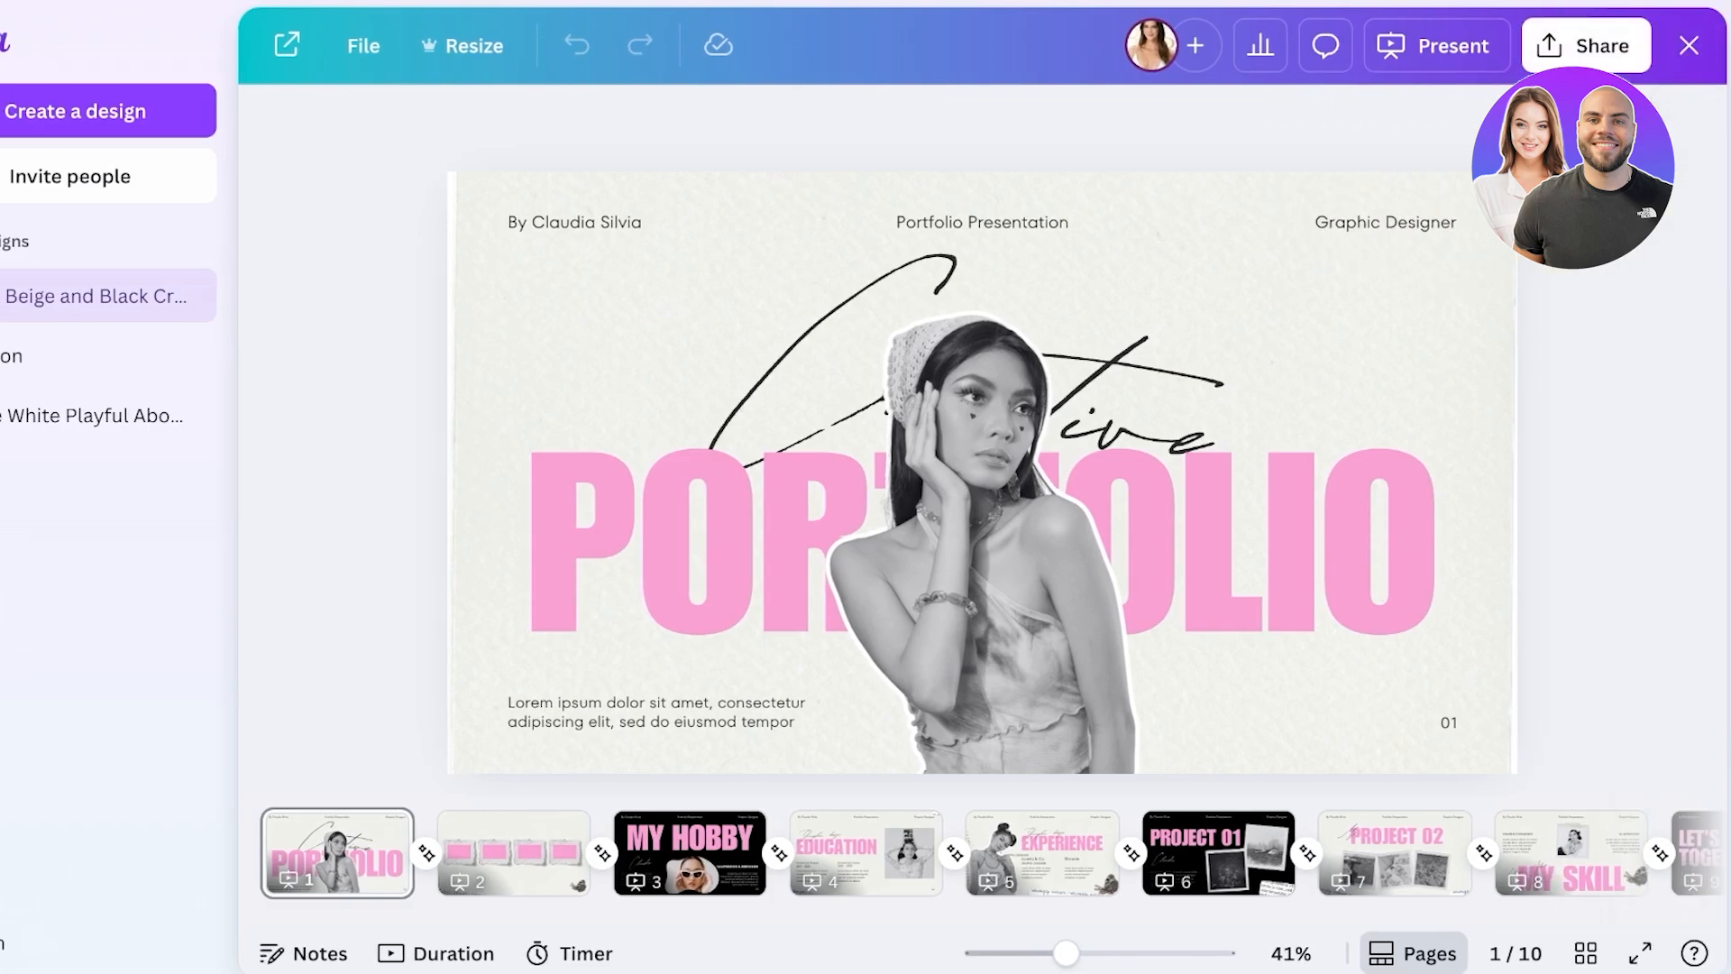
- Open the Share panel and look at the public view link option
left_click(1586, 45)
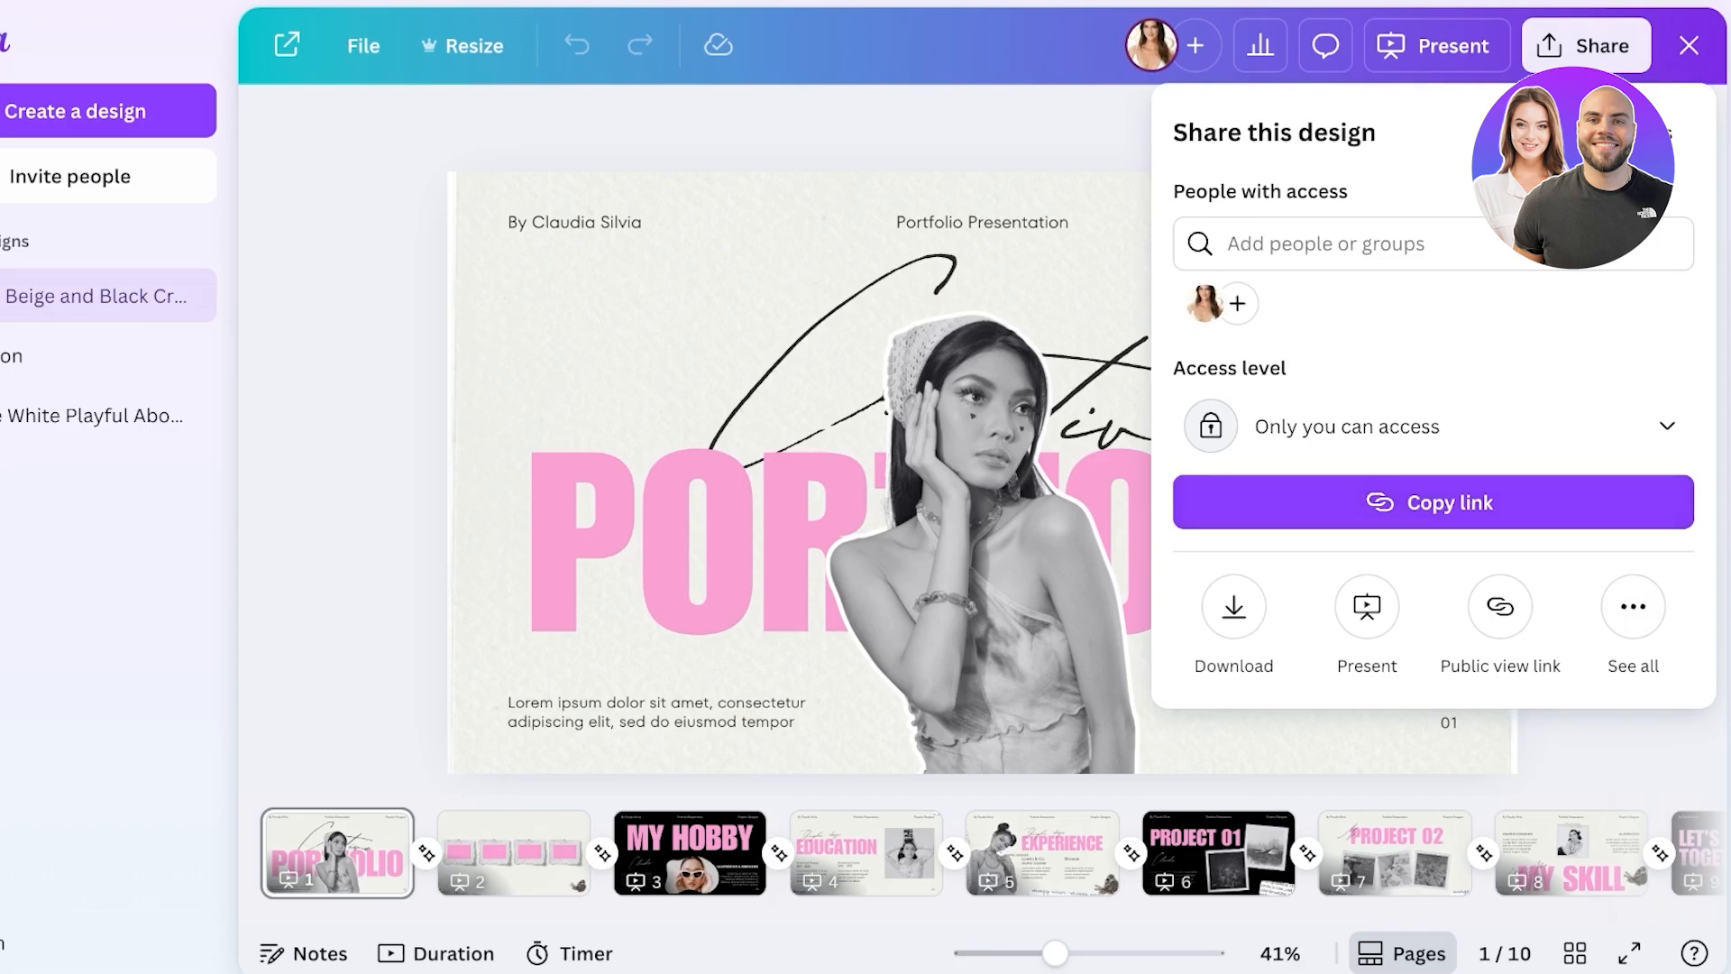
left_click(1499, 606)
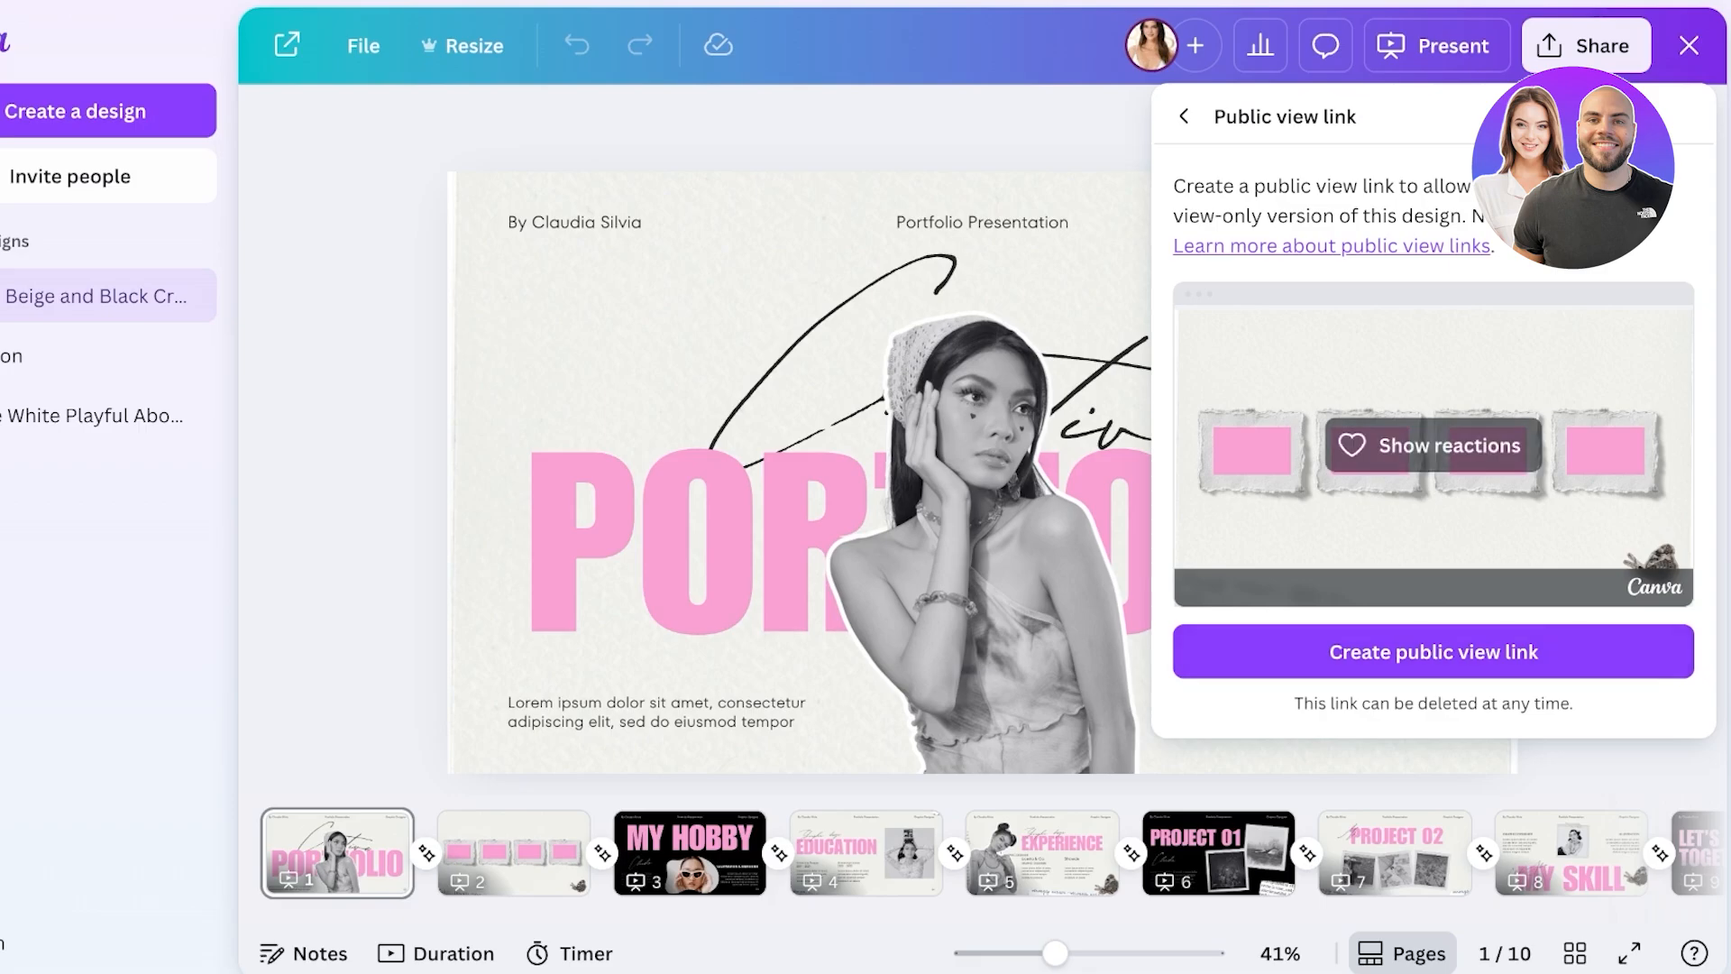
left_click(1184, 116)
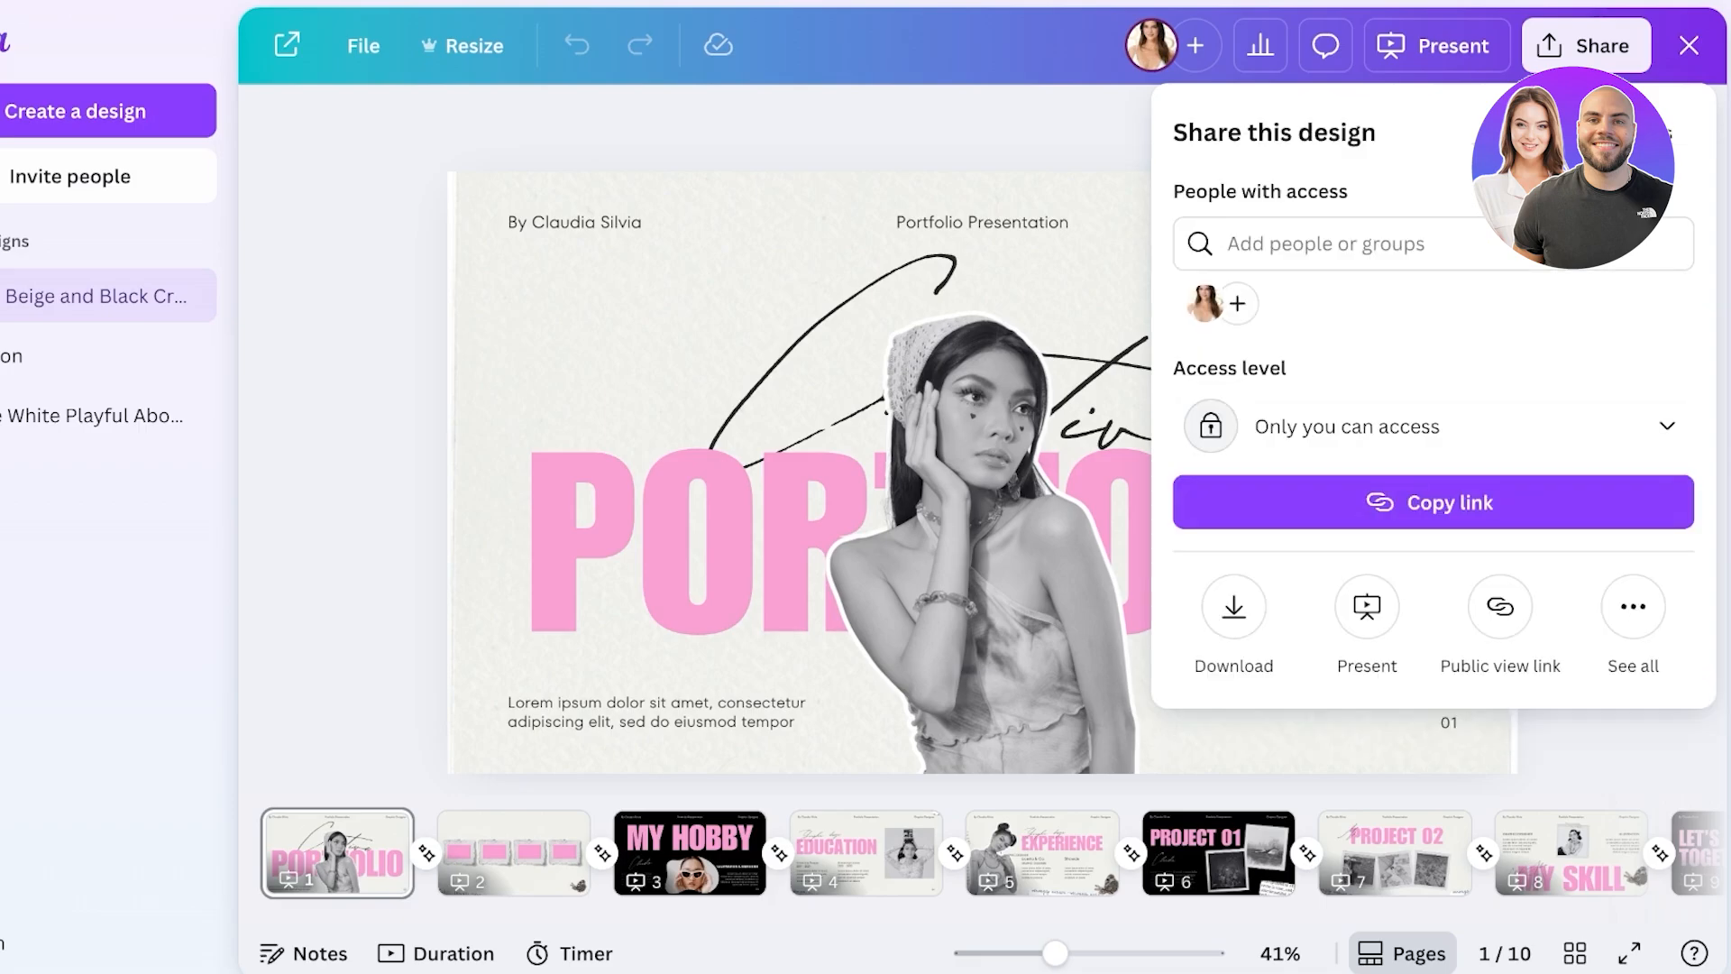
- Set link access to Anyone with the link, Can view, and copy the link
left_click(1433, 425)
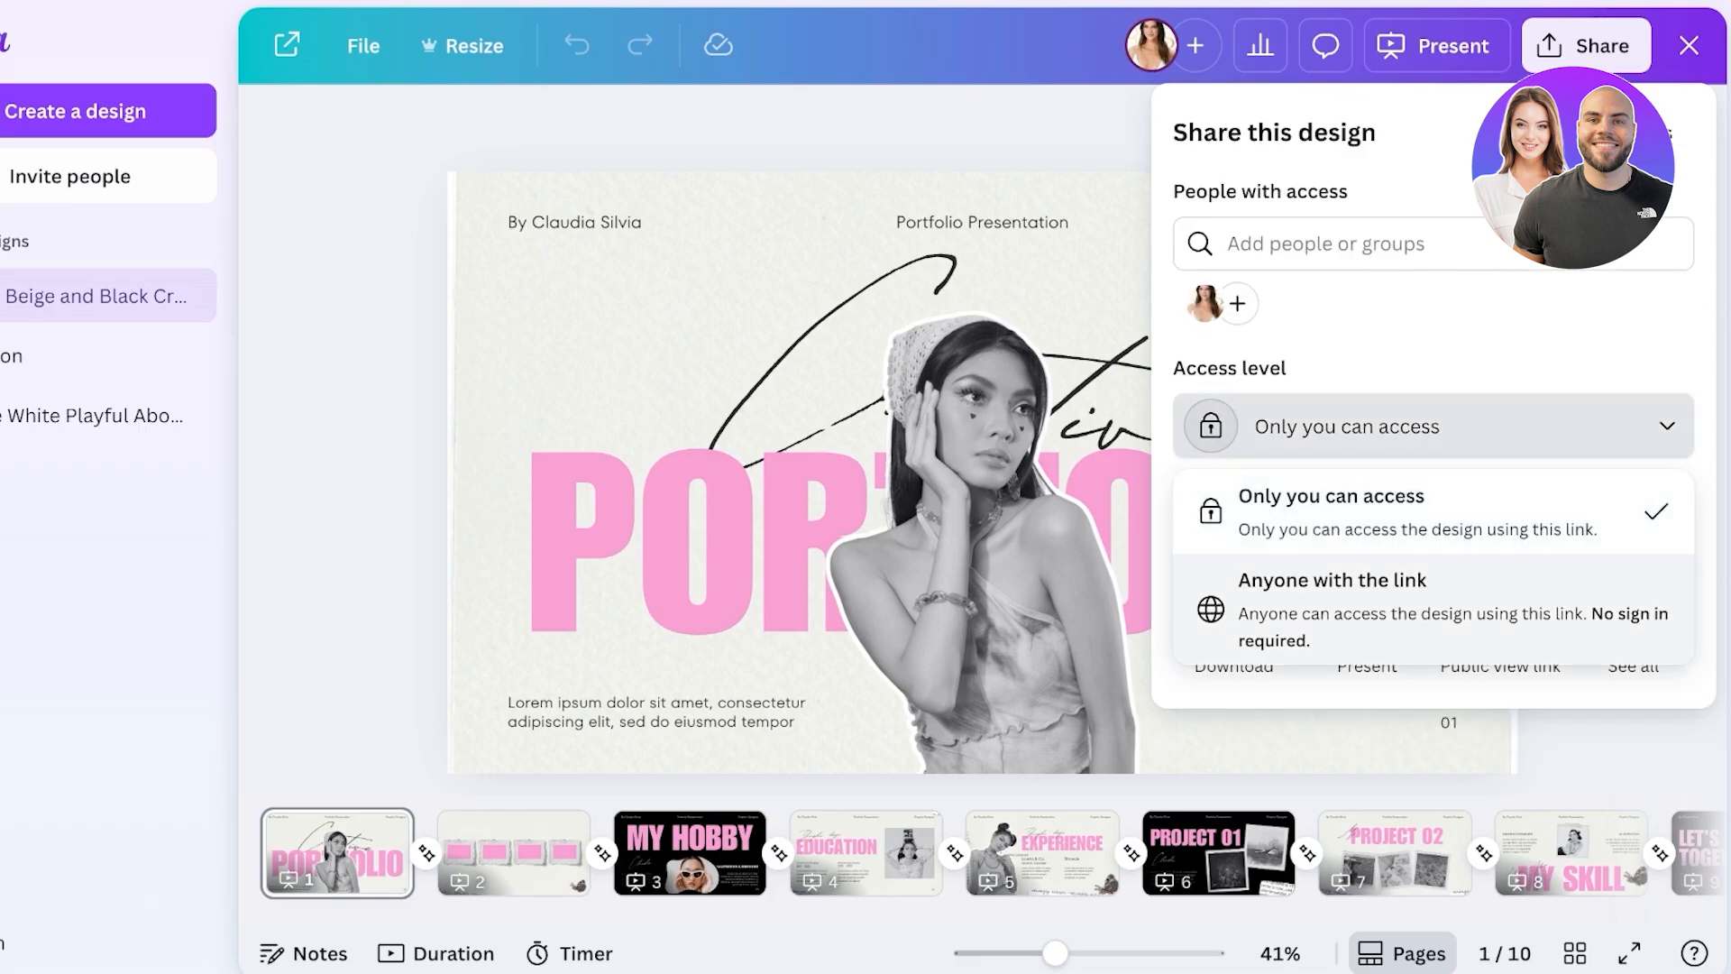
left_click(1333, 595)
left_click(1350, 426)
left_click(1613, 427)
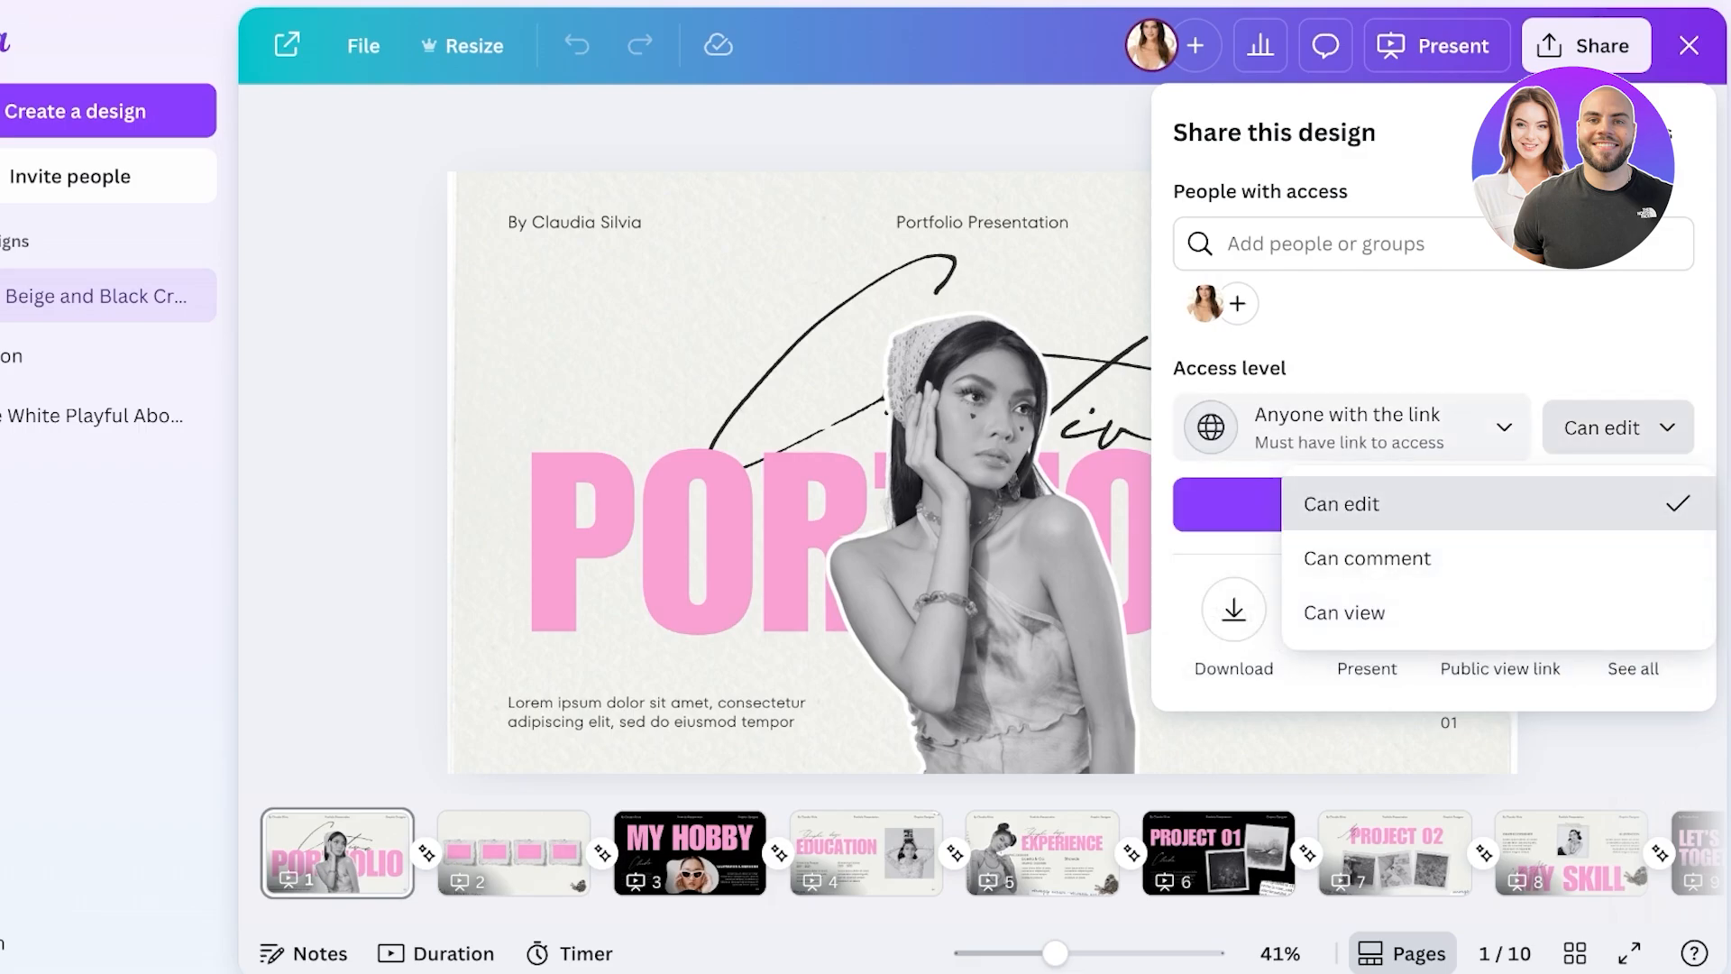
left_click(1343, 612)
left_click(1614, 428)
left_click(1366, 558)
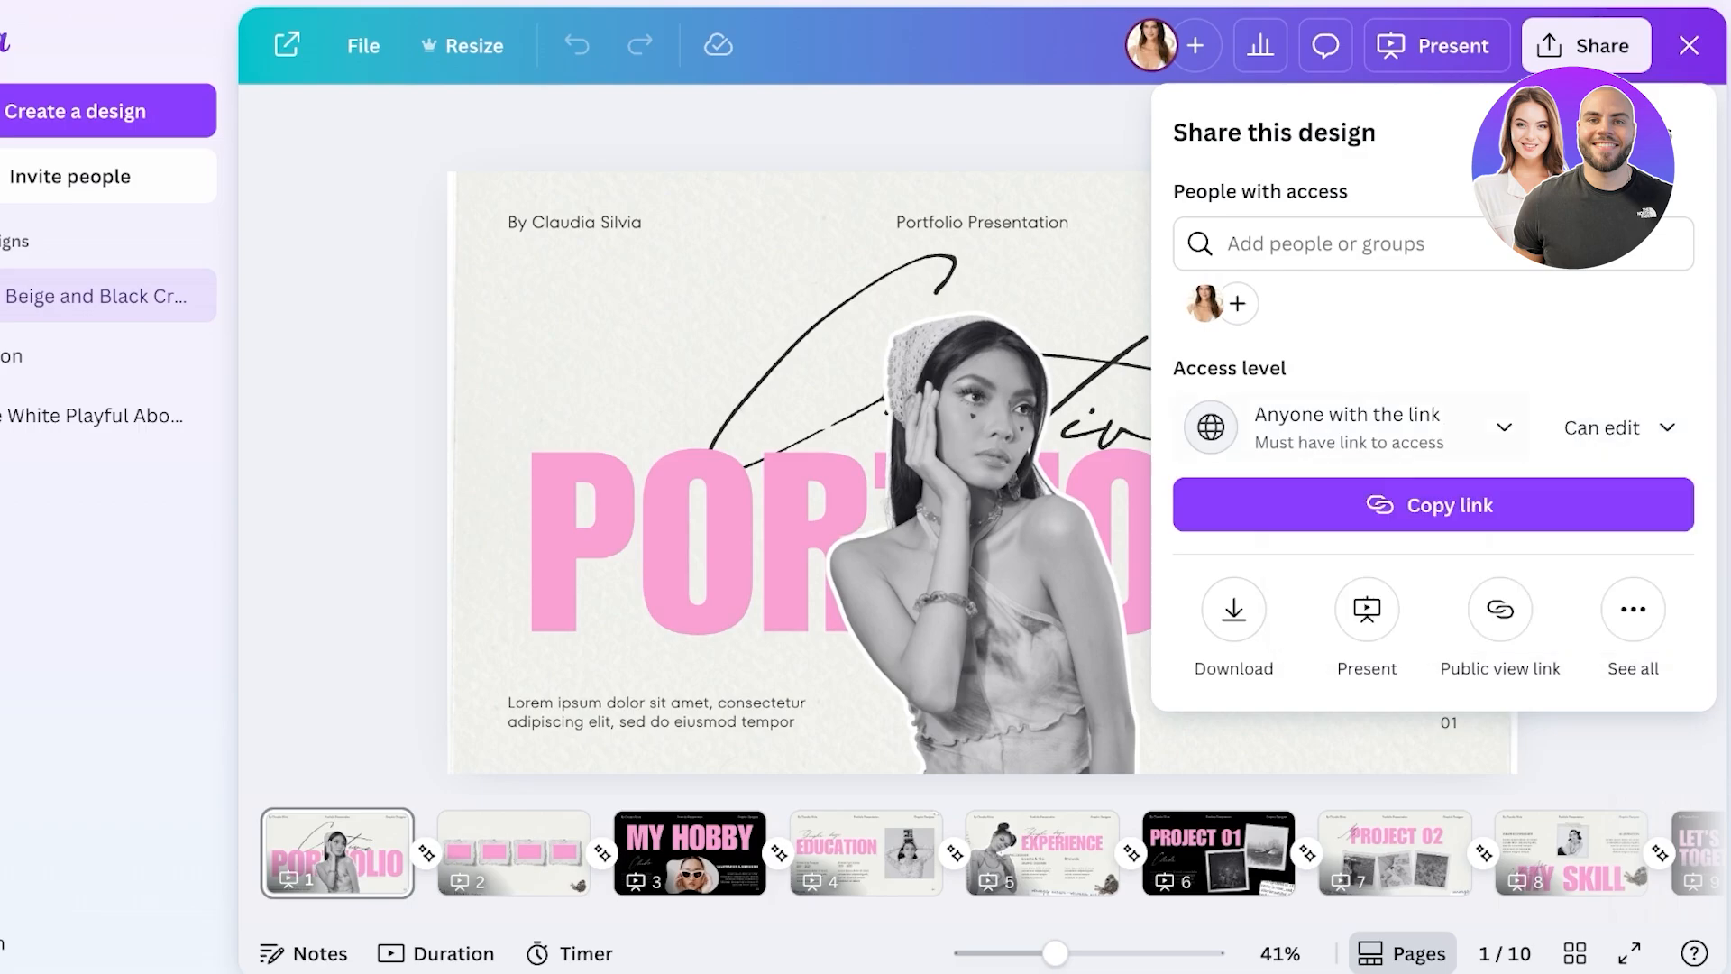
left_click(1346, 428)
left_click(1333, 510)
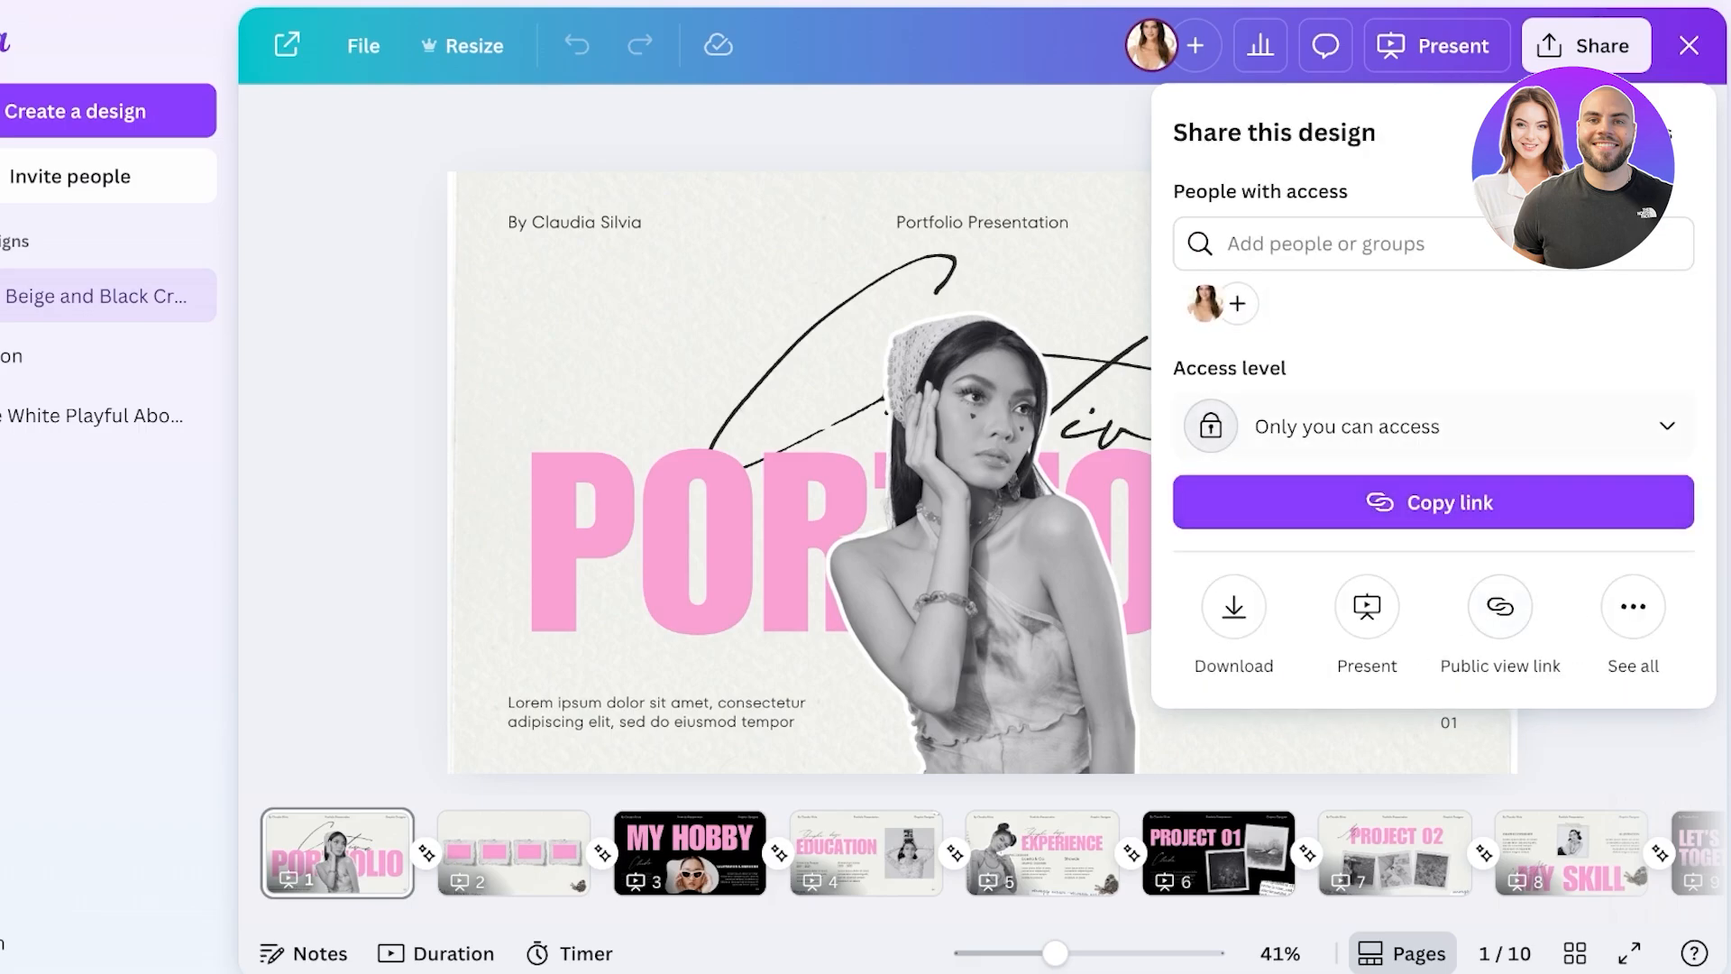
left_click(1347, 426)
left_click(1346, 594)
left_click(1616, 428)
left_click(1343, 612)
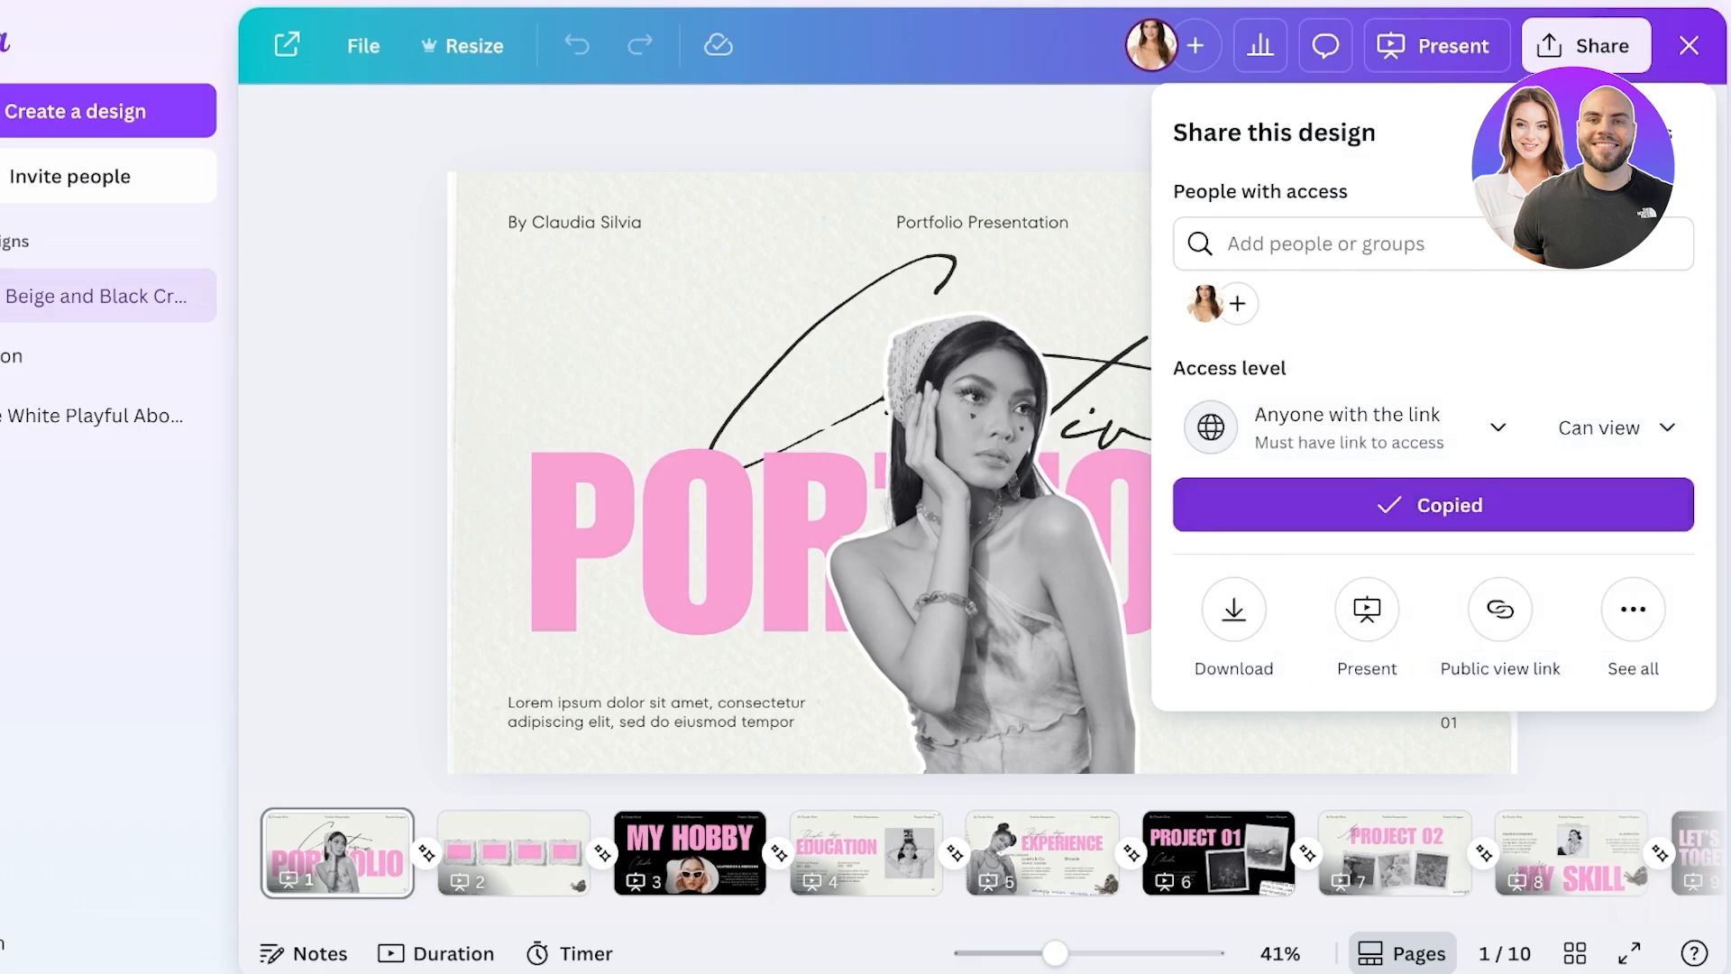
- Browse the full list of sharing and publishing options
left_click(1633, 609)
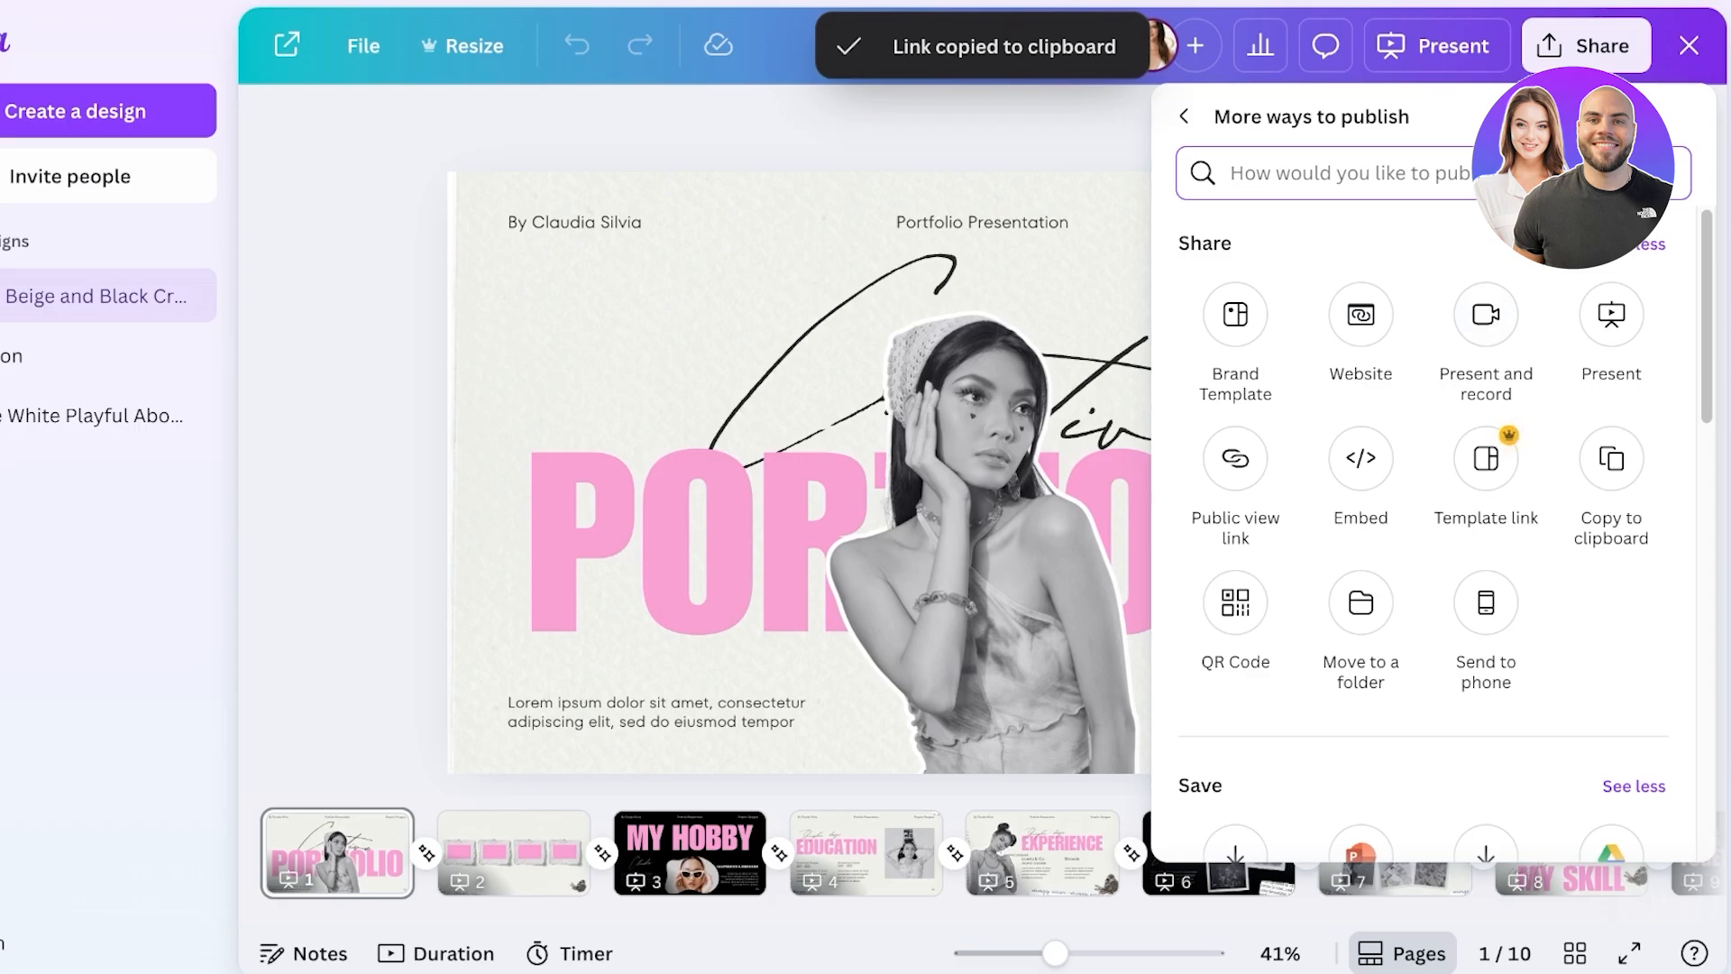
scroll(1433, 540, "down", 5)
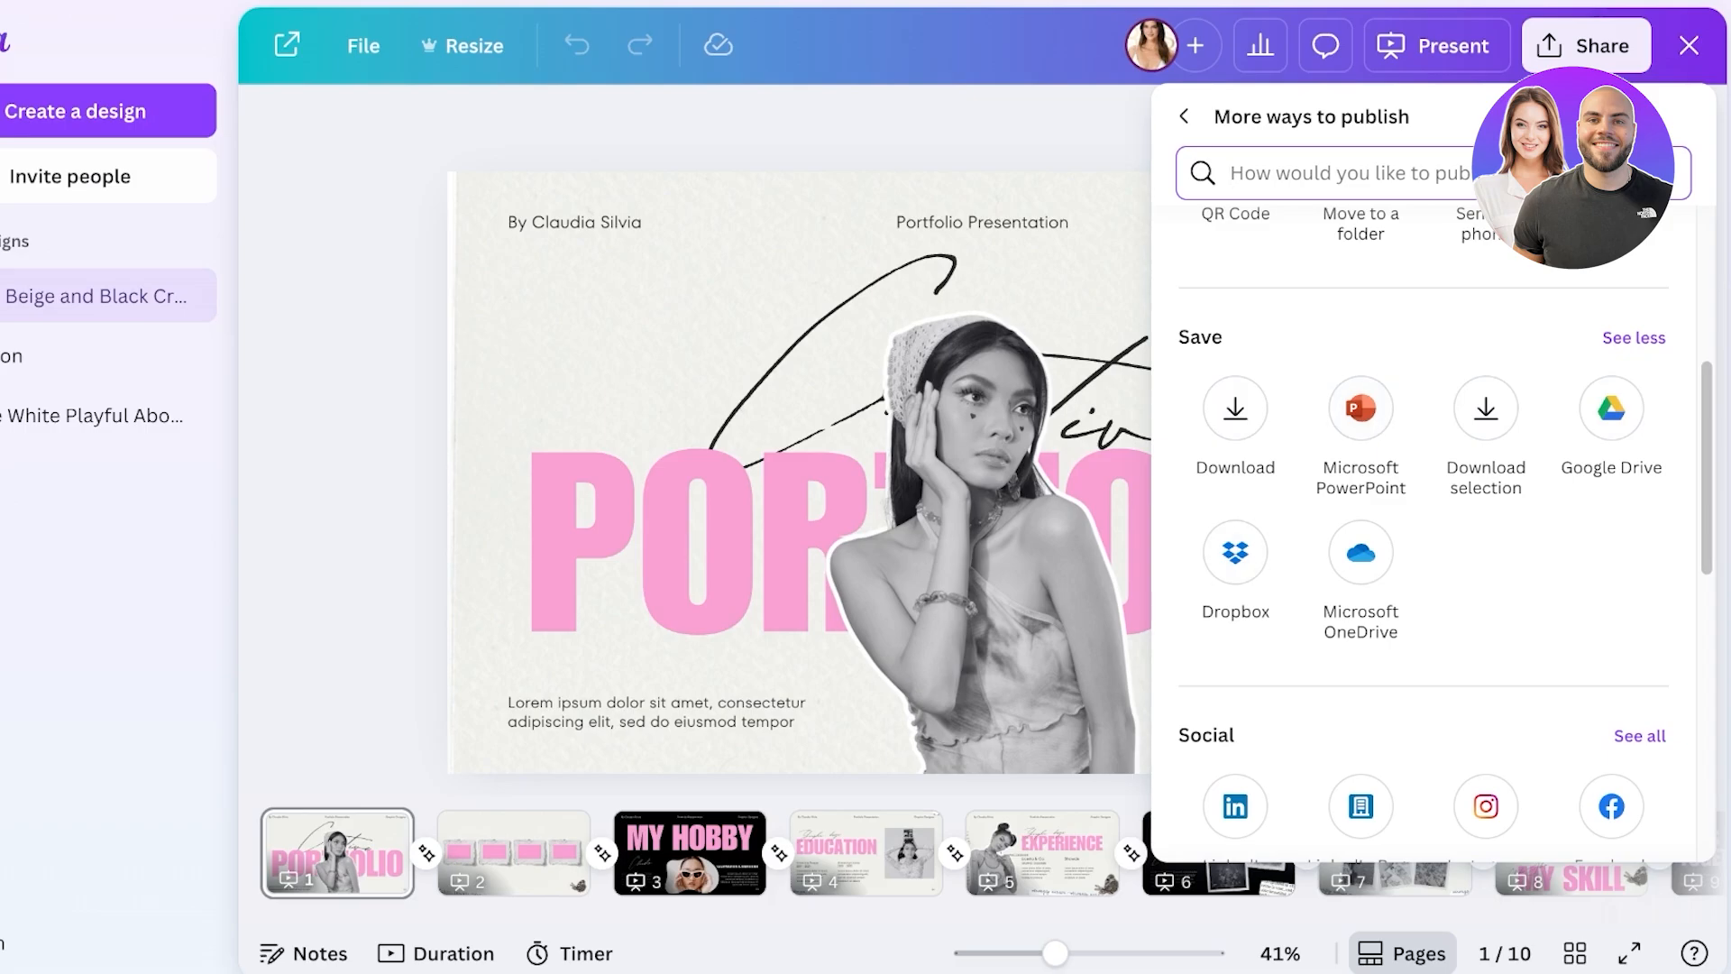
scroll(1434, 541, "down", 4)
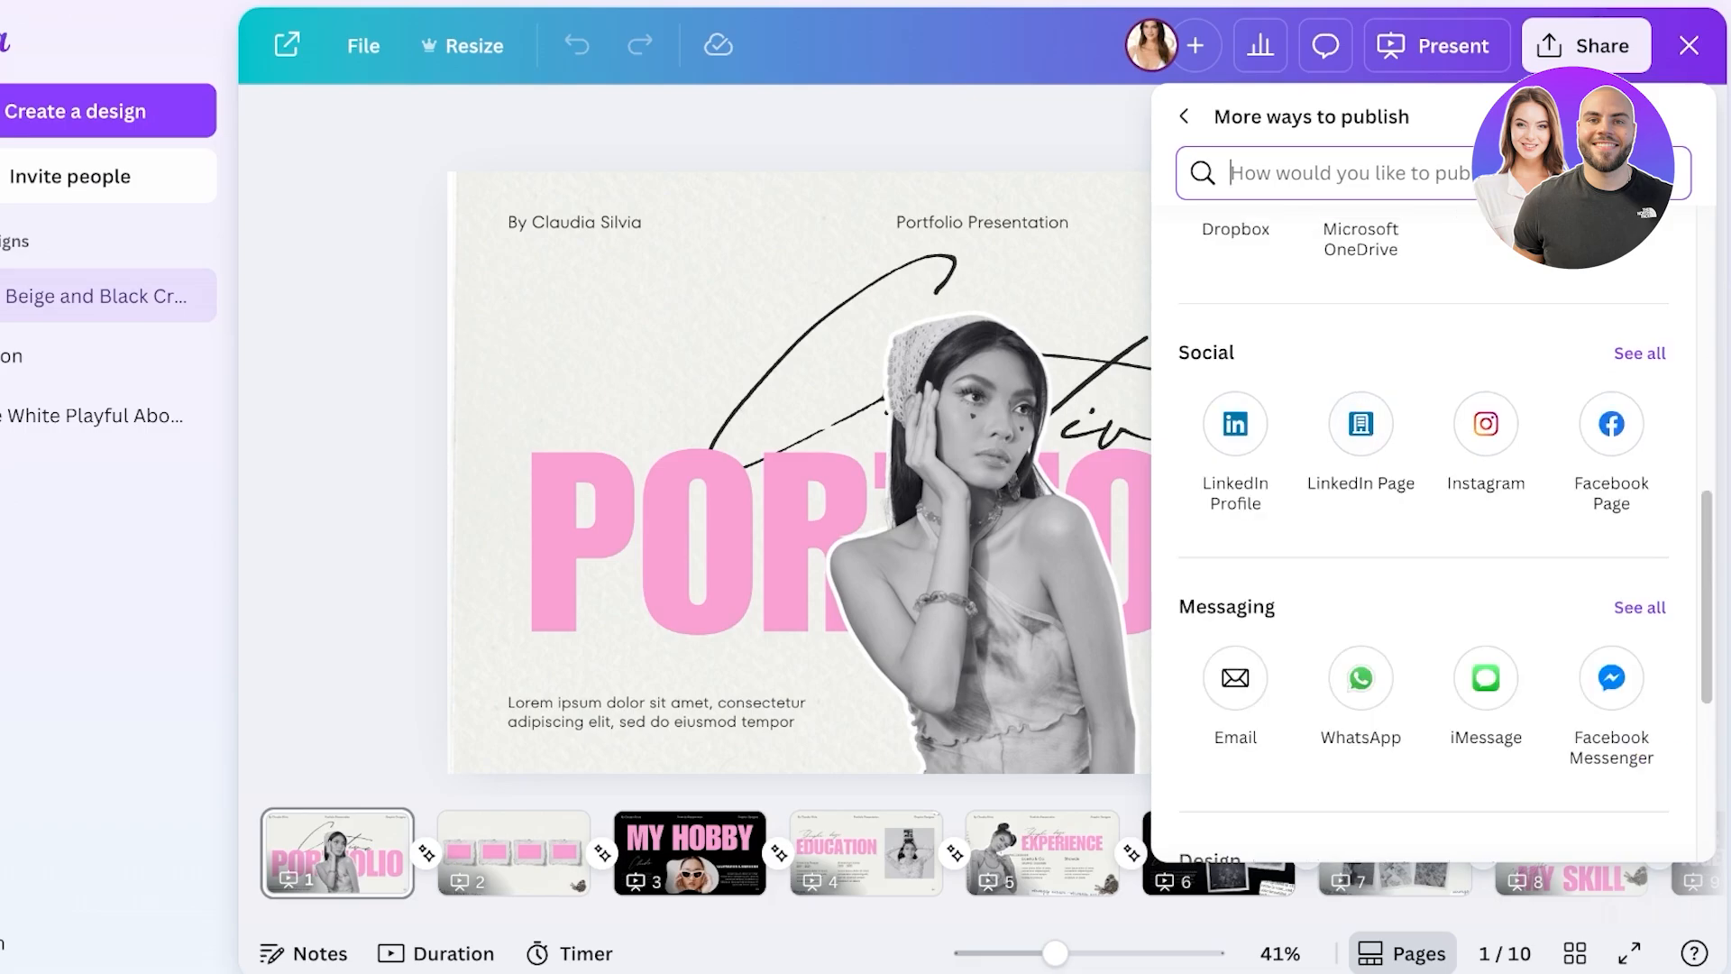
scroll(1433, 541, "down", 3)
scroll(1434, 541, "up", 3)
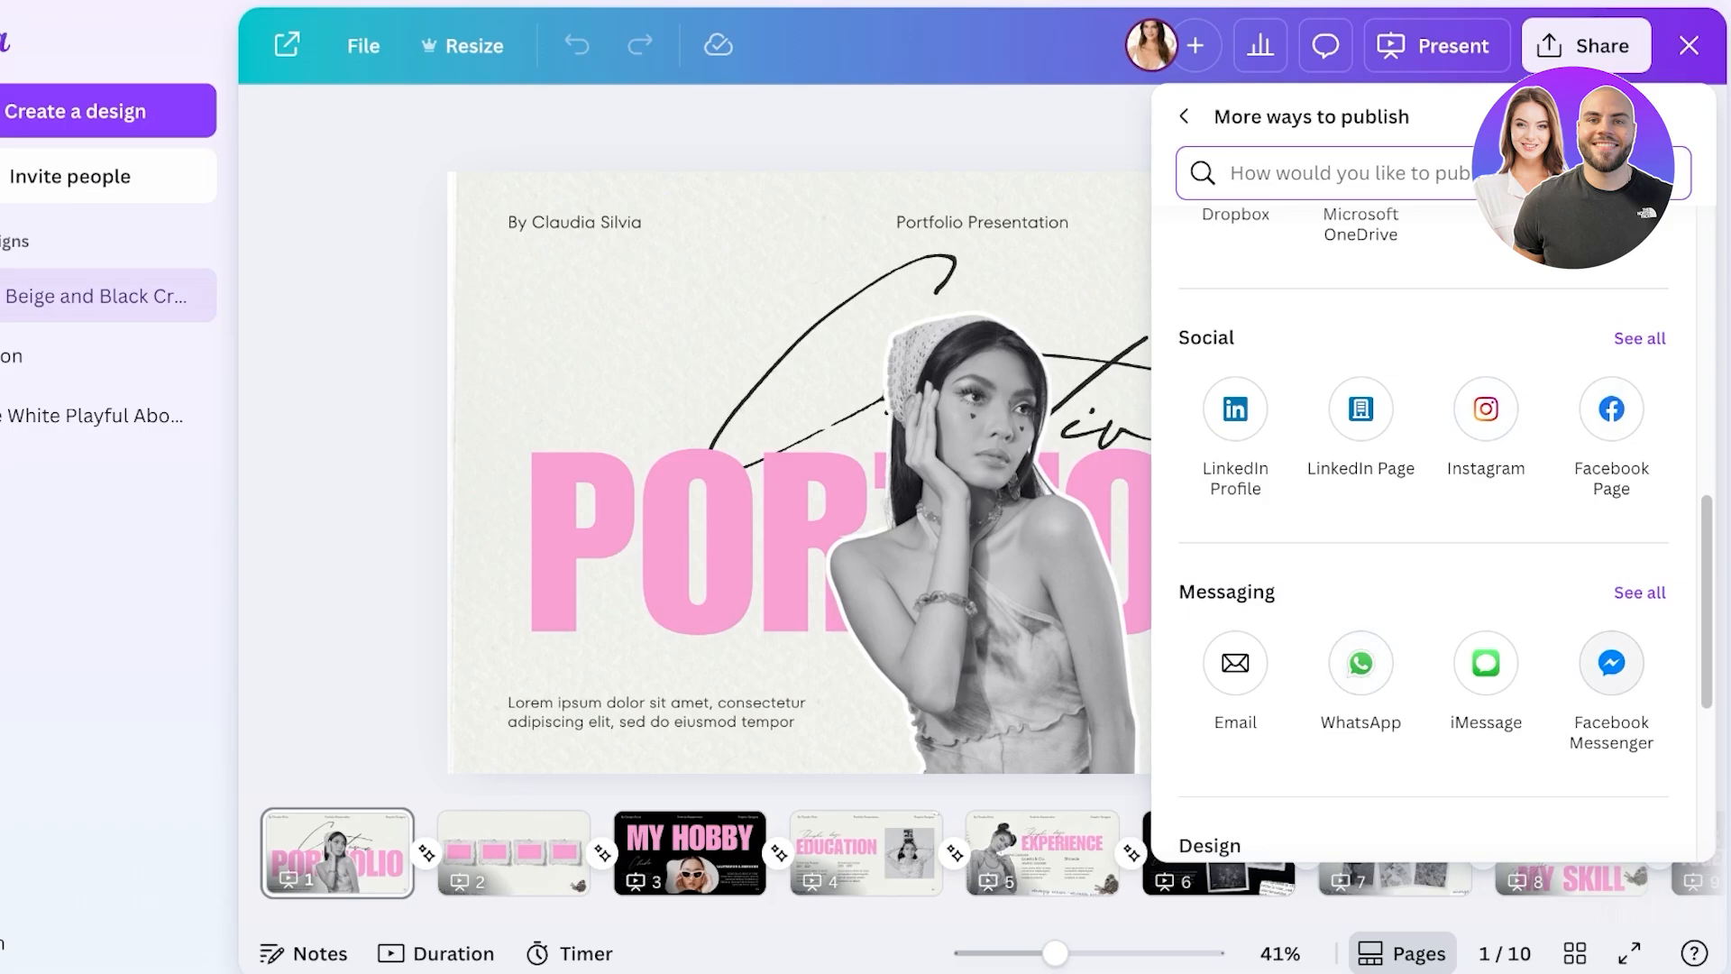
scroll(1611, 662, "down", 5)
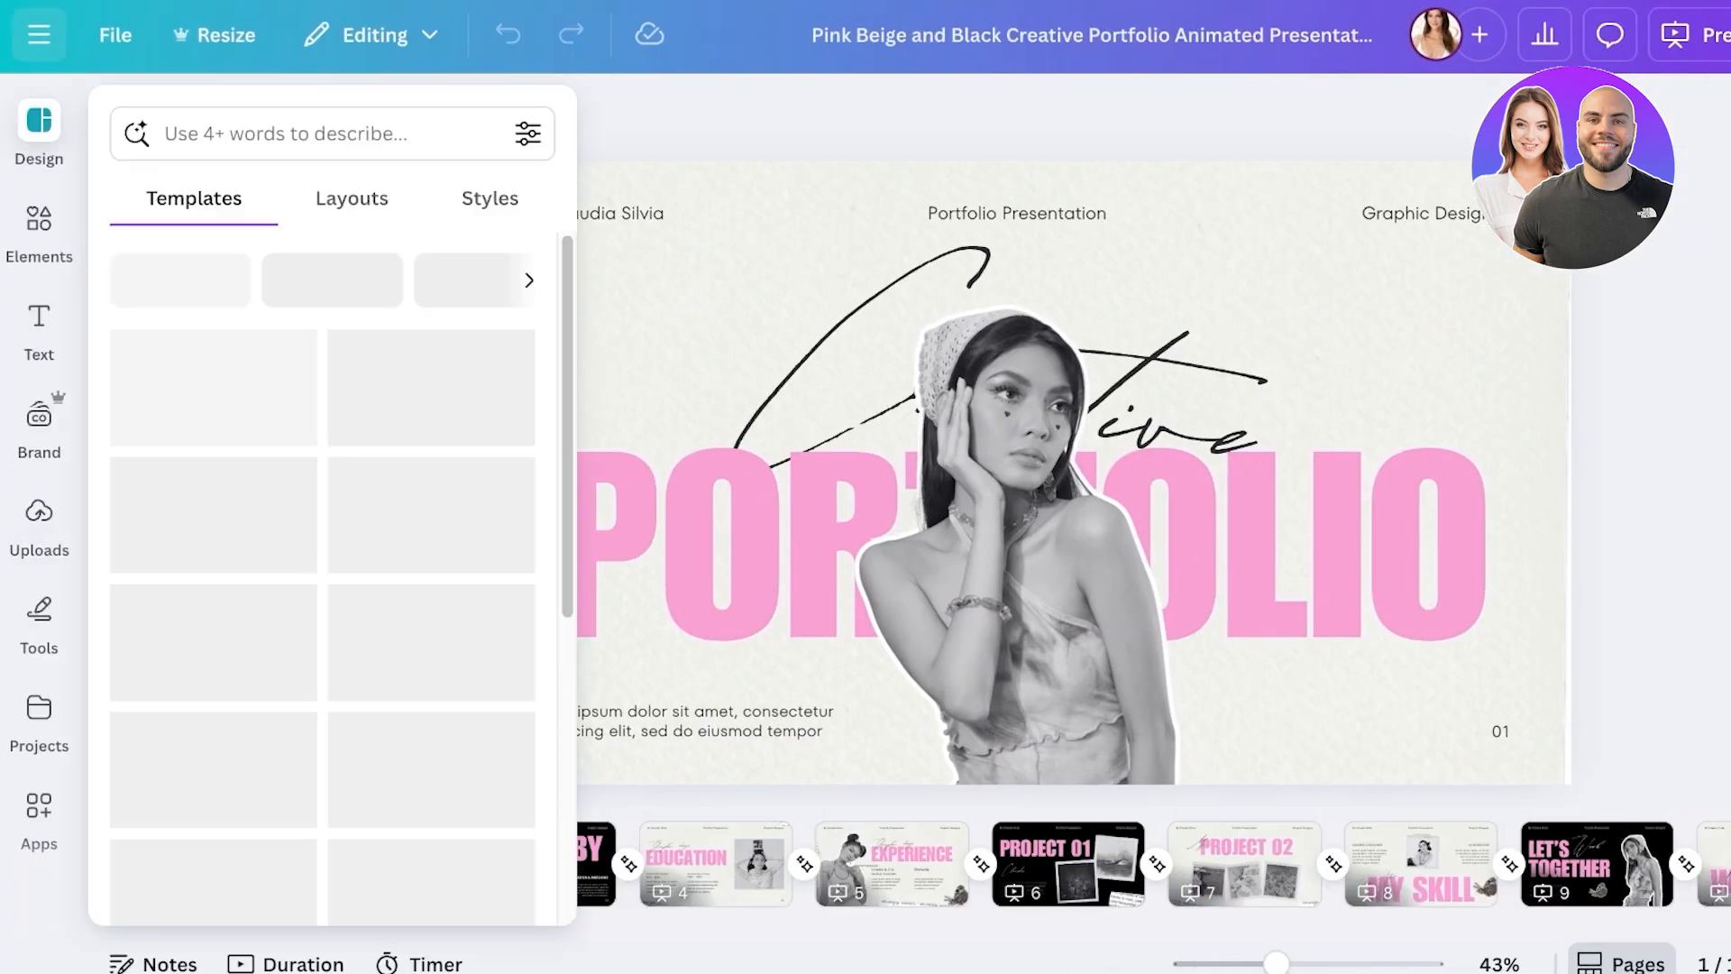
- Return to Canva home and create a new blank Website design
left_click(39, 34)
left_click(39, 111)
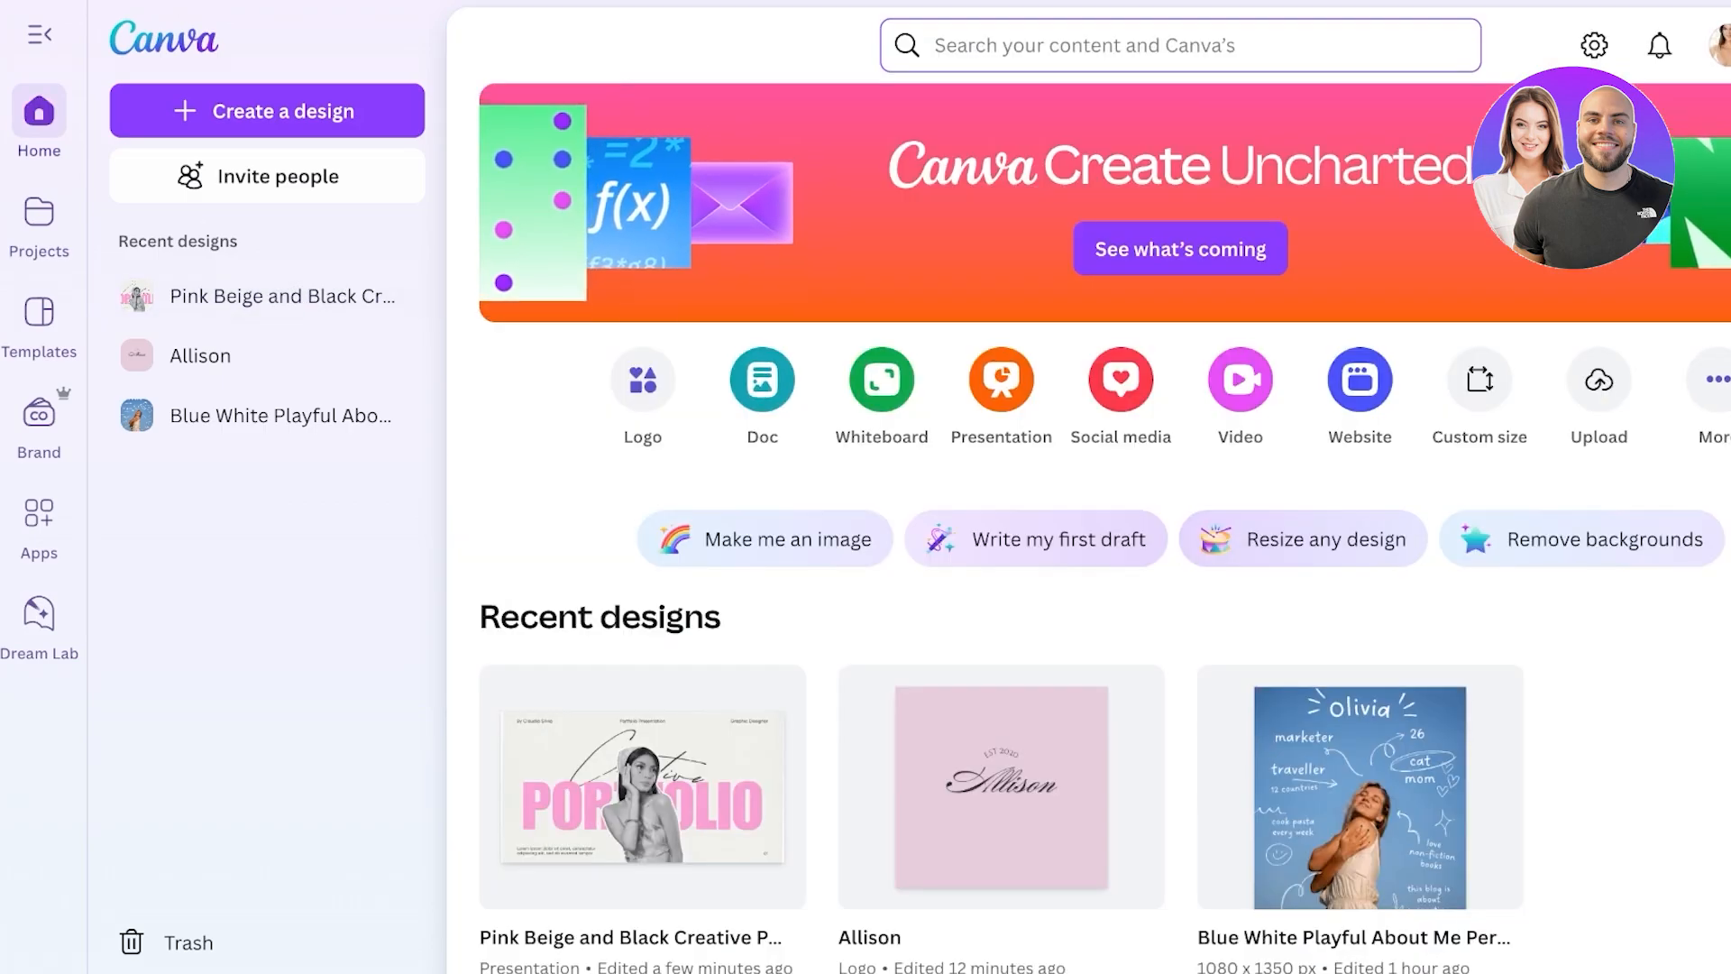
scroll(1104, 541, "down", 3)
scroll(1104, 541, "up", 3)
left_click(1360, 379)
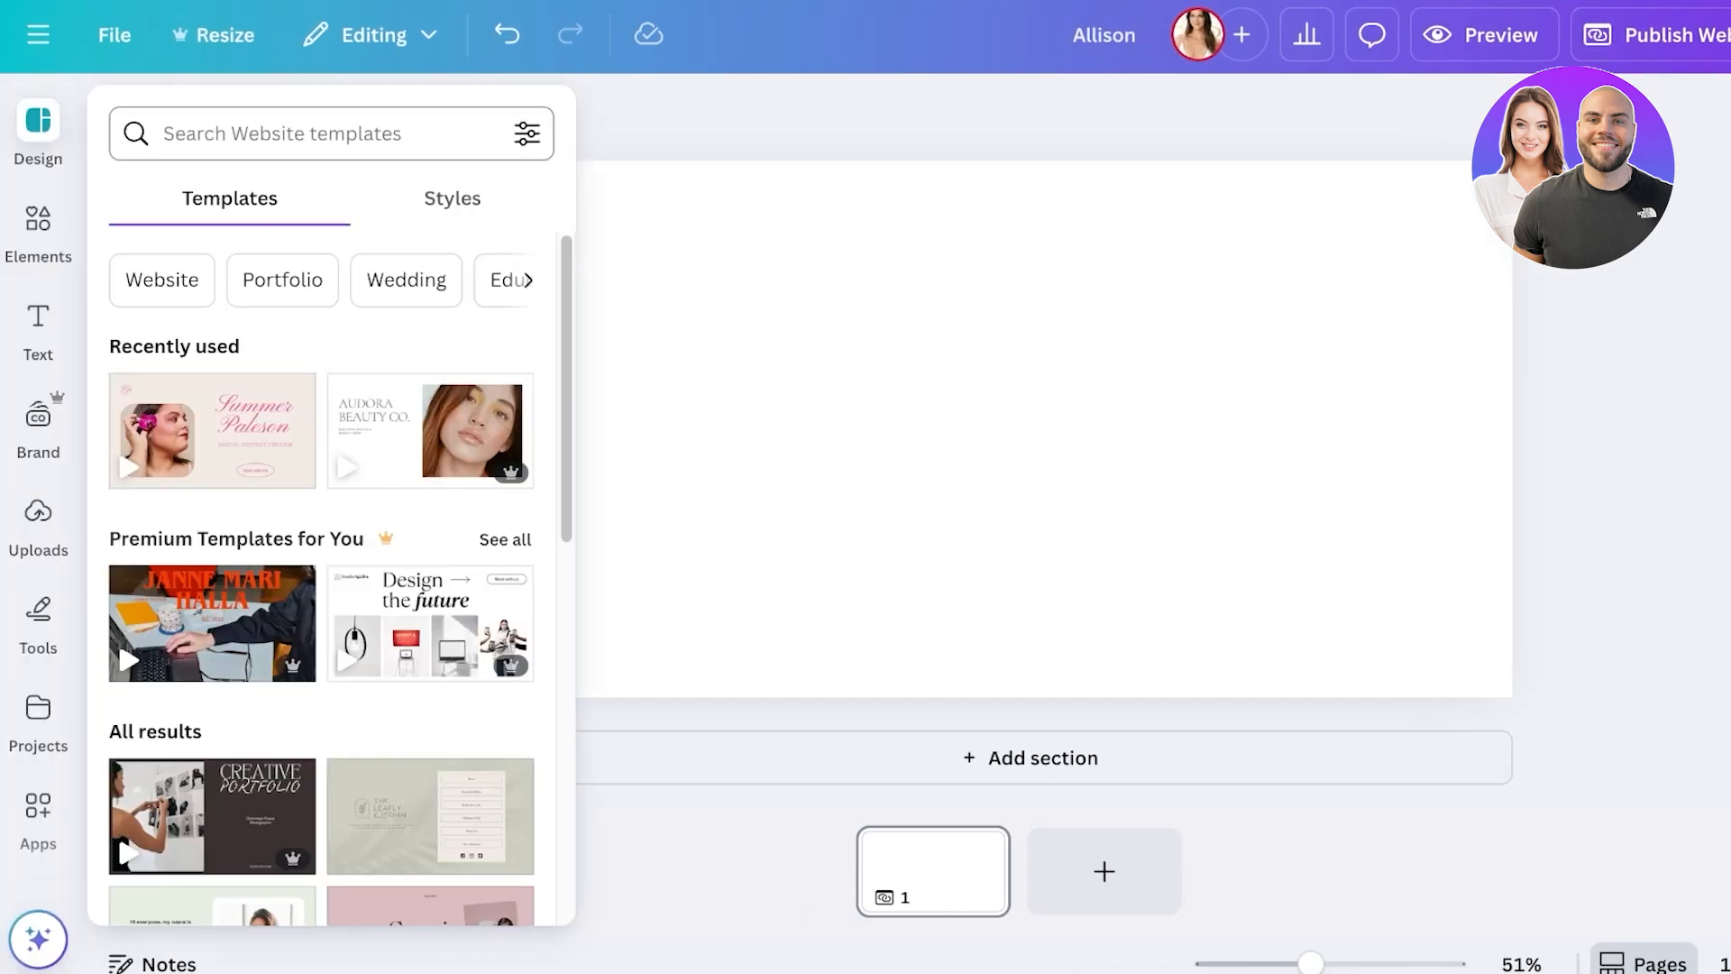
- Search the website templates for 'portfolio' and scroll through the results
left_click(331, 134)
left_click(721, 360)
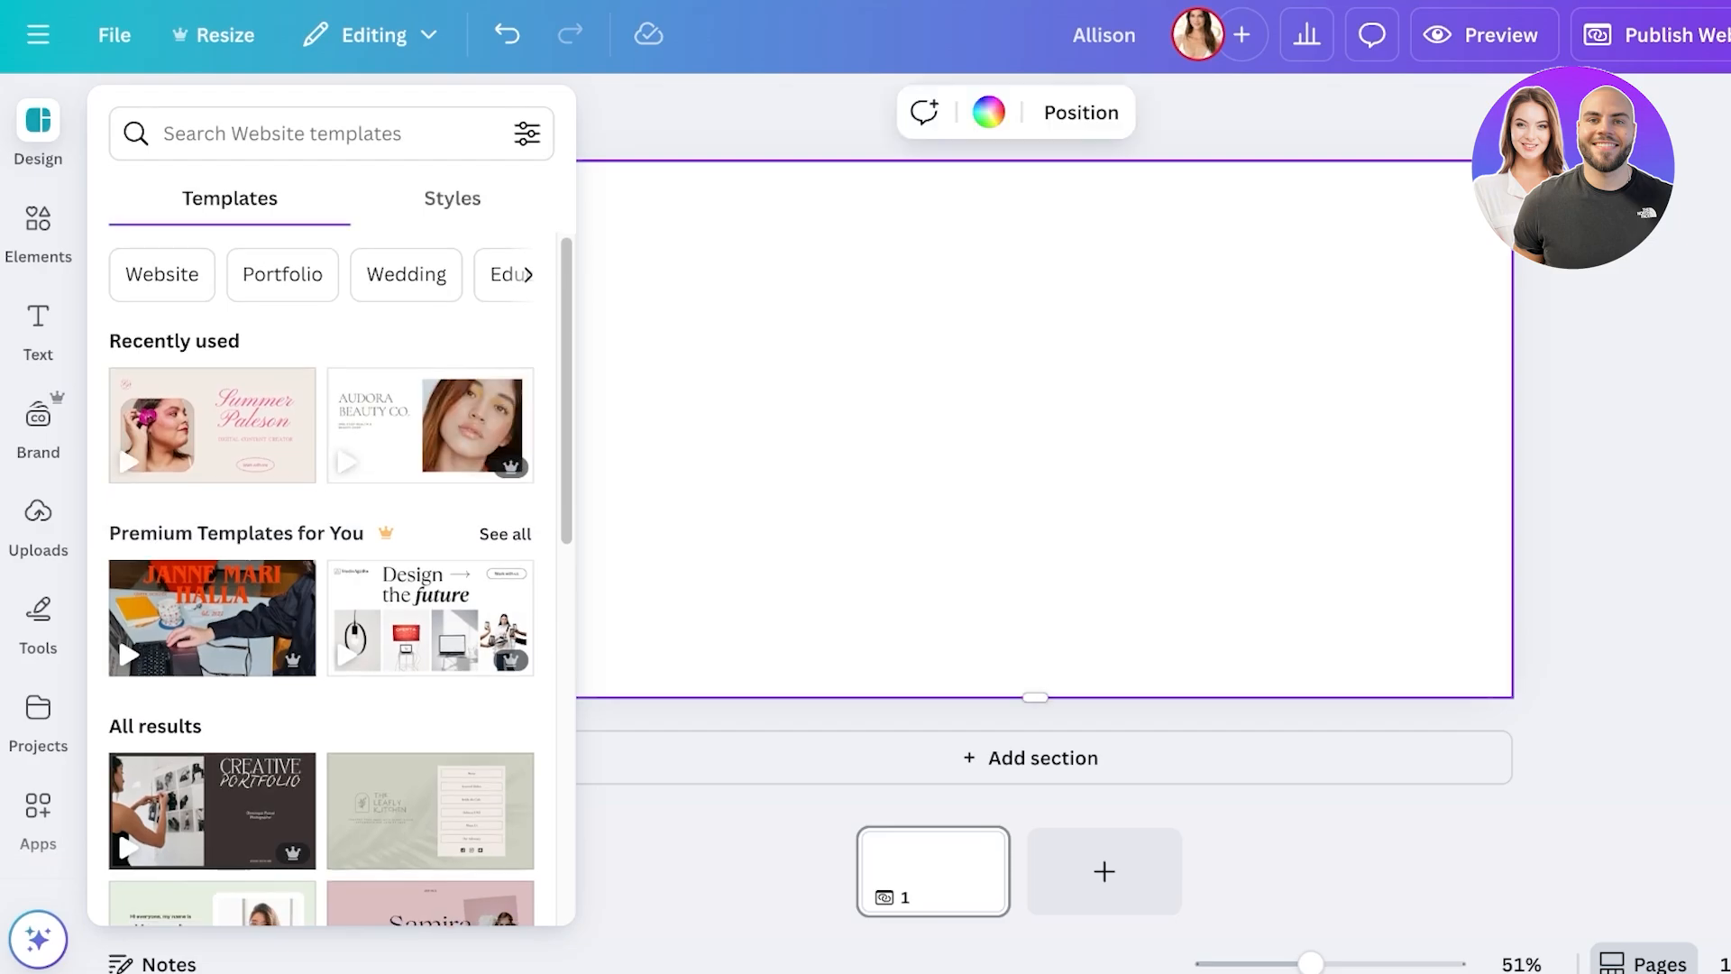
scroll(334, 577, "down", 3)
scroll(334, 577, "up", 1)
scroll(430, 424, "down", 1)
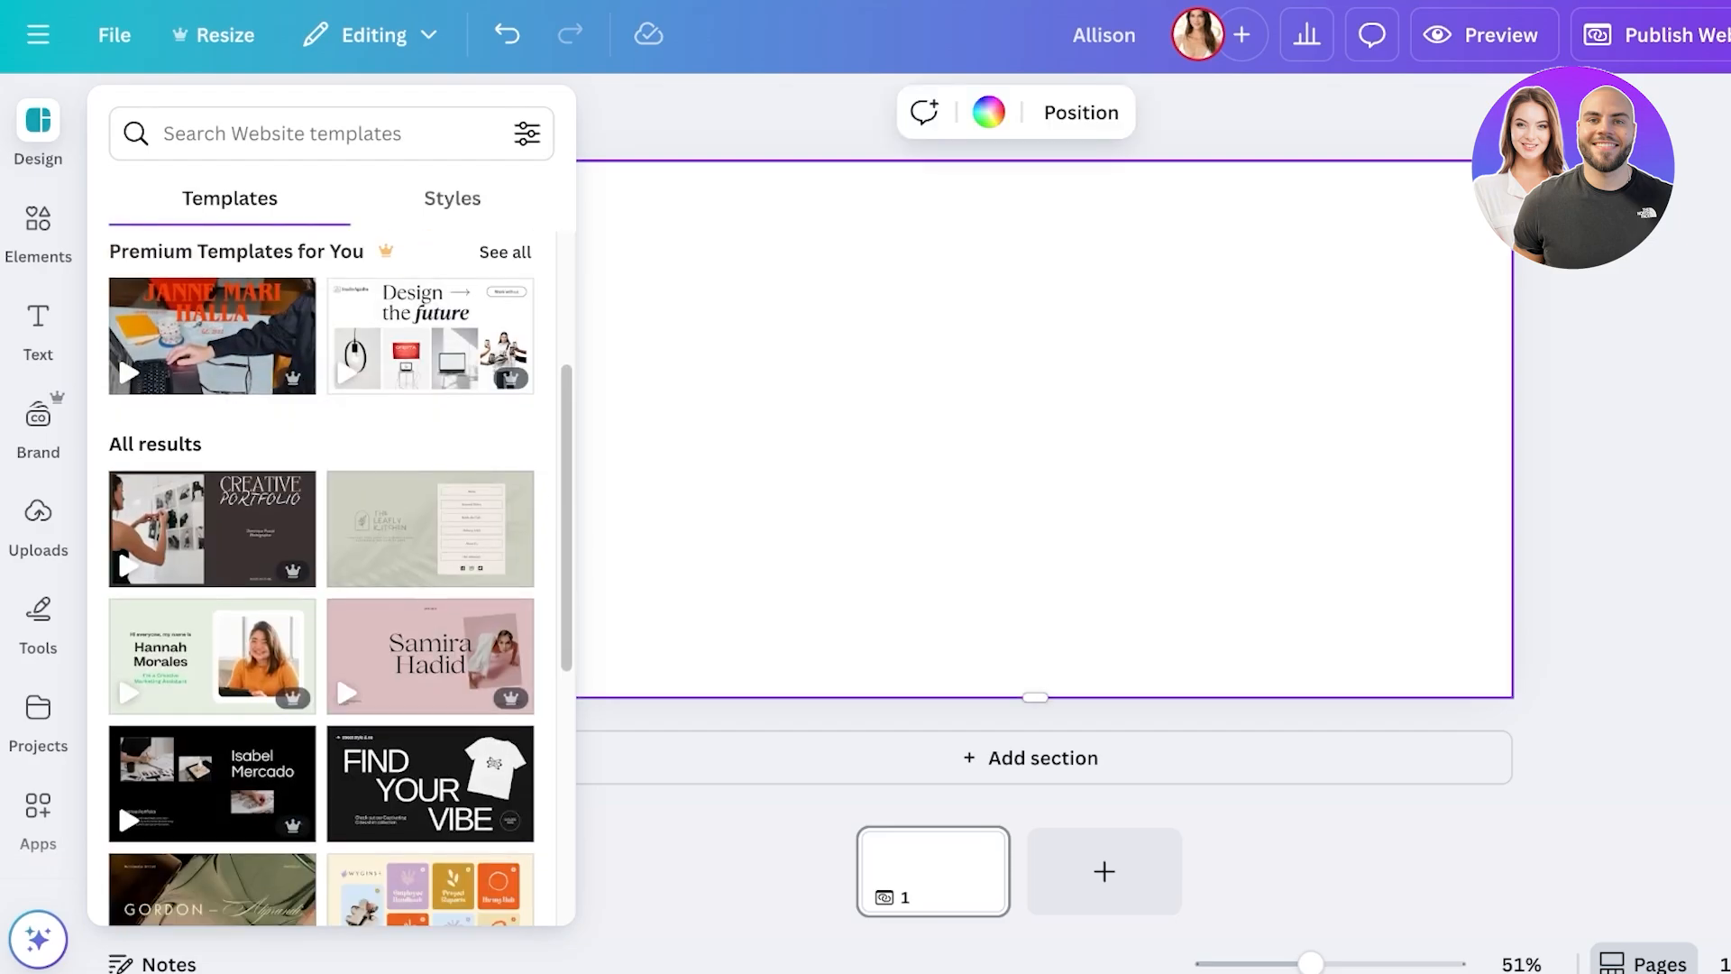
left_click(331, 134)
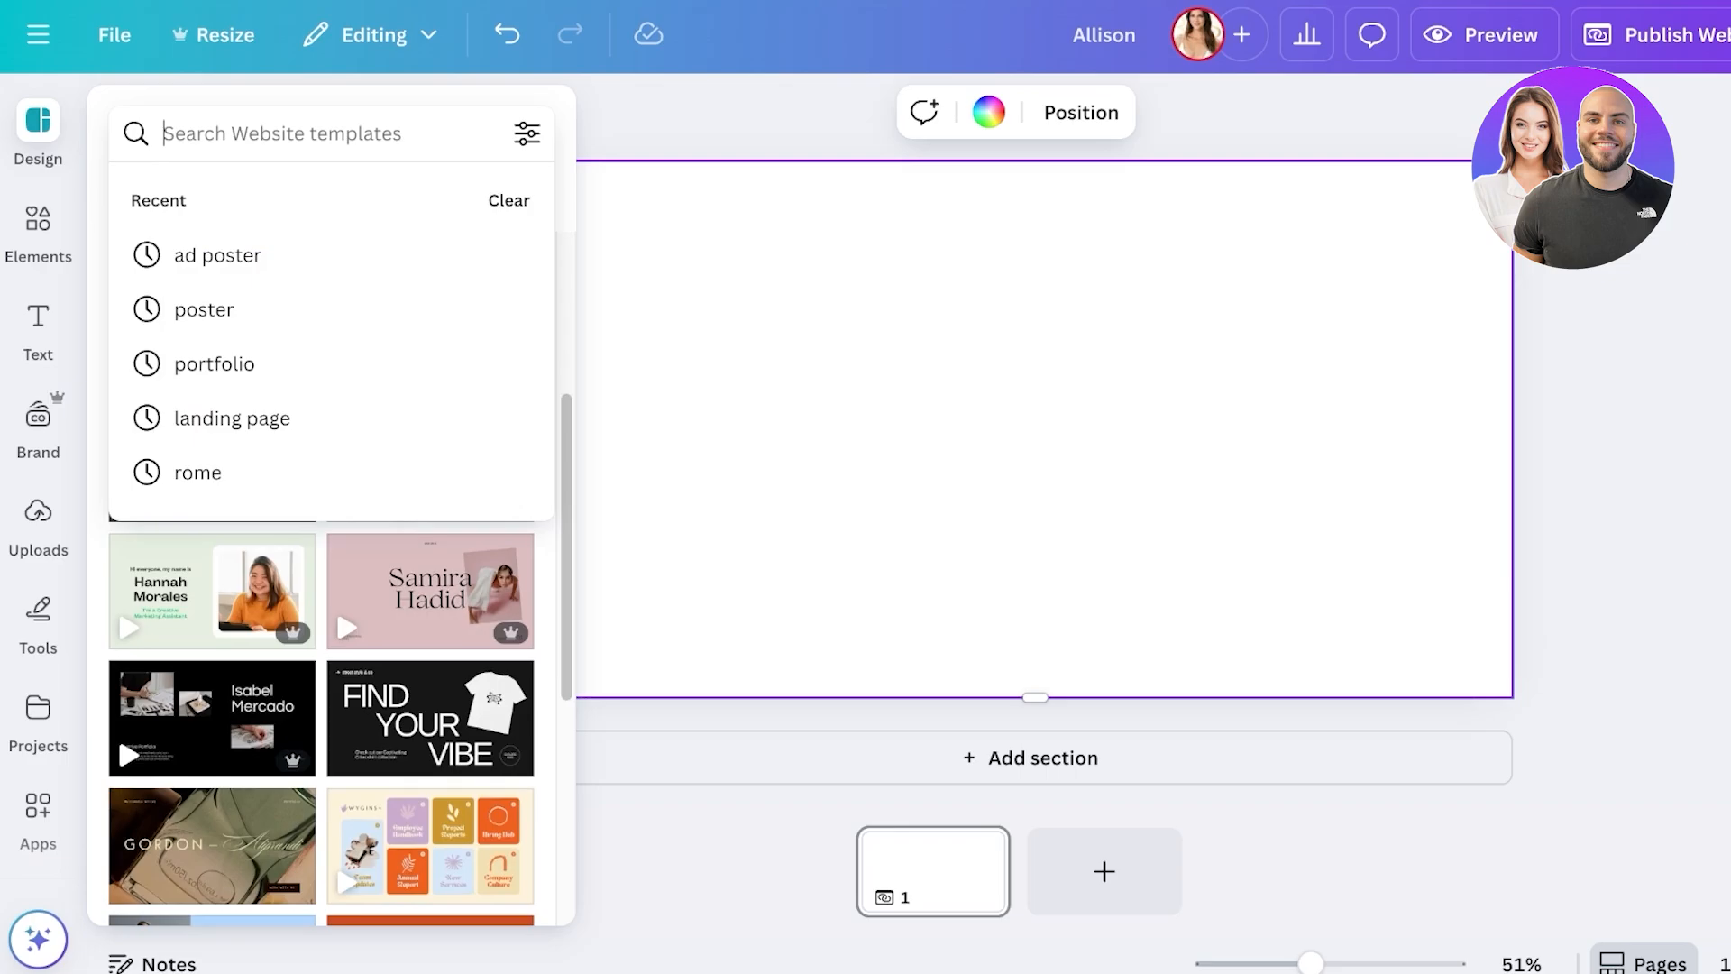
type("portfolio")
key("Return")
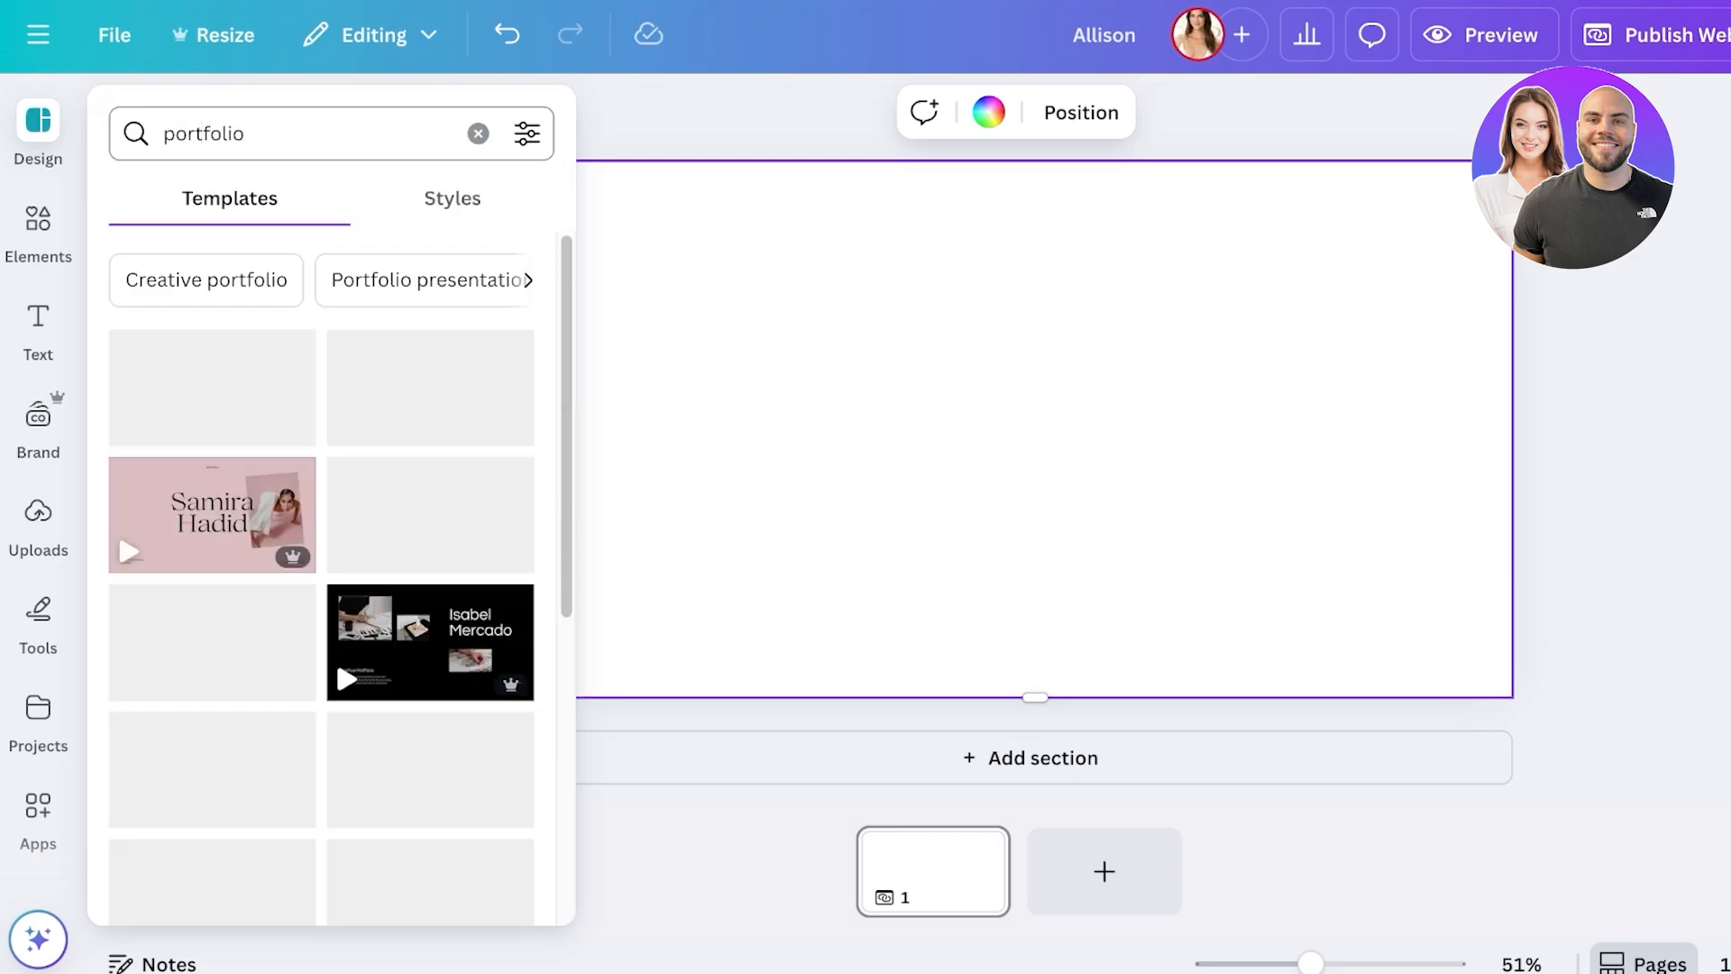
scroll(321, 577, "down", 7)
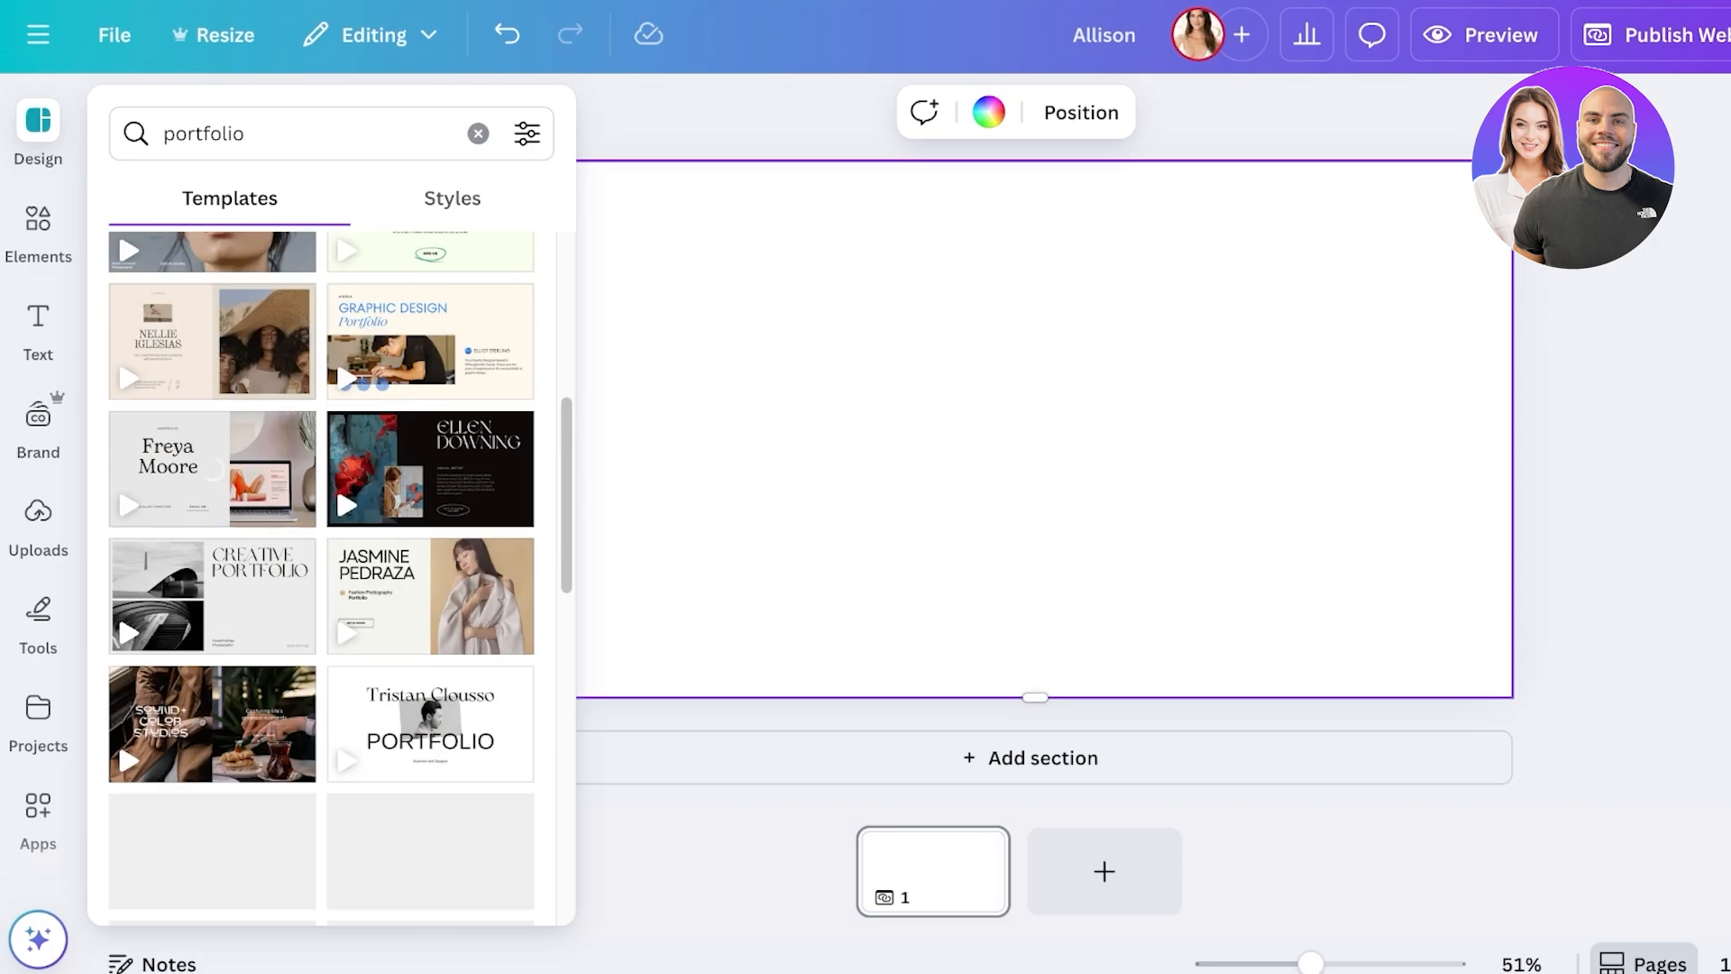
scroll(322, 577, "down", 10)
- Search for 'business' templates and browse the style combinations and colour palettes
left_click(477, 133)
type("business")
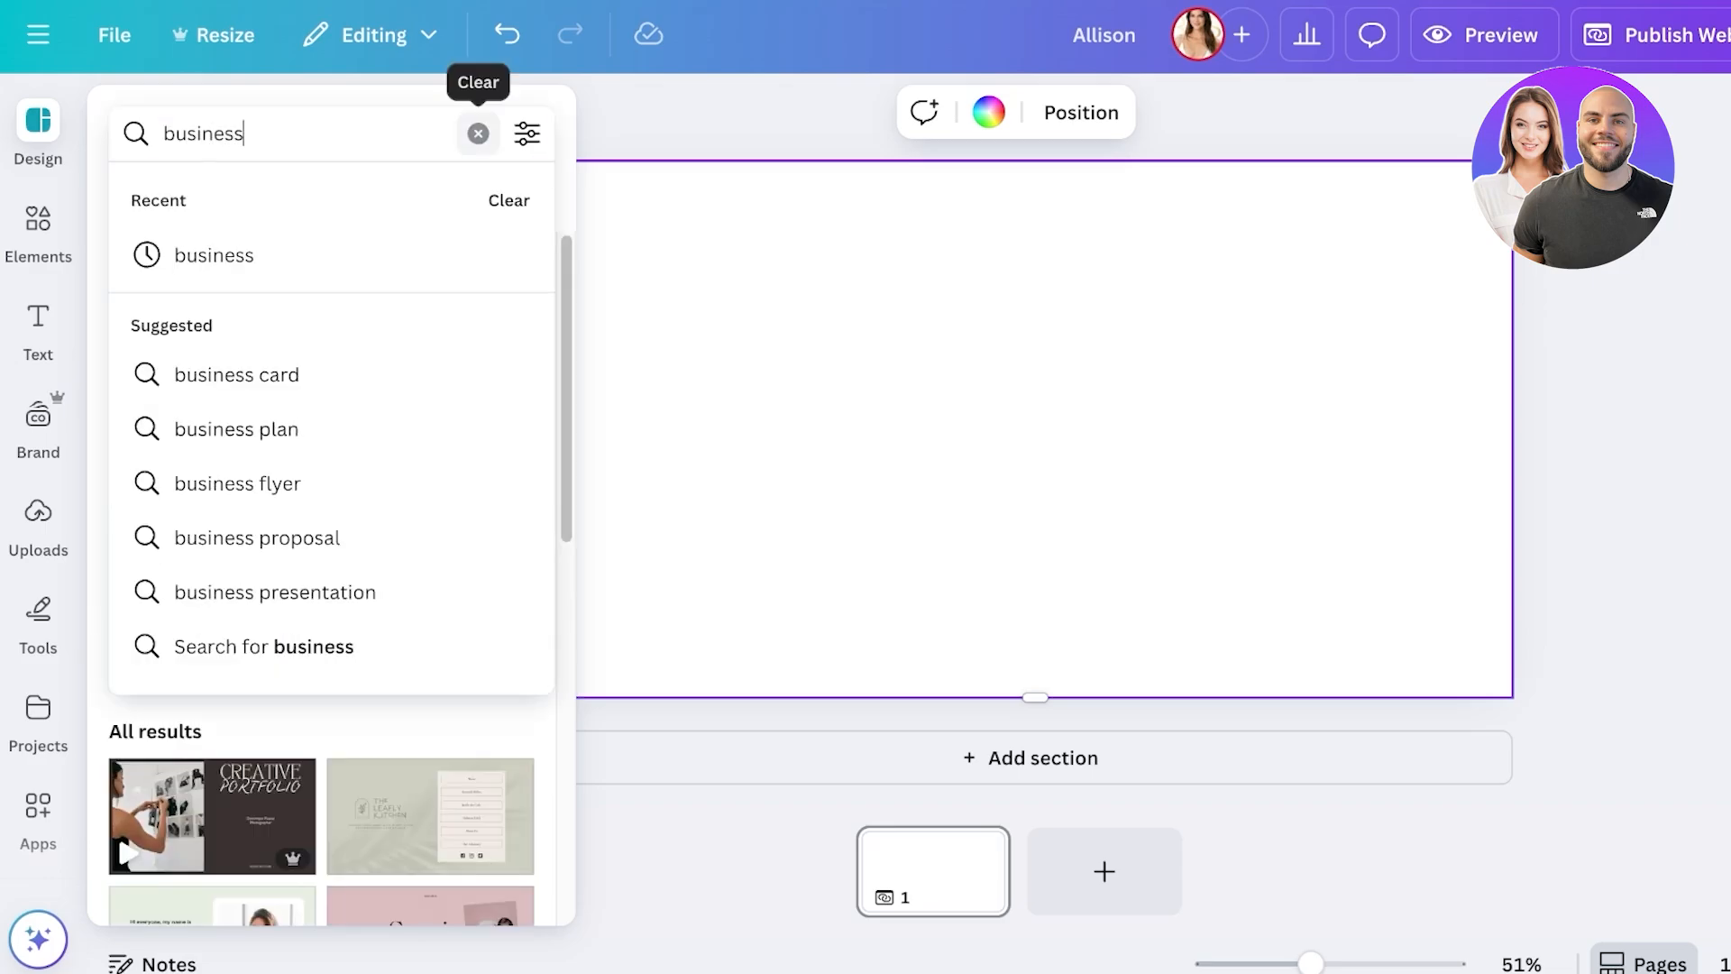
key("Return")
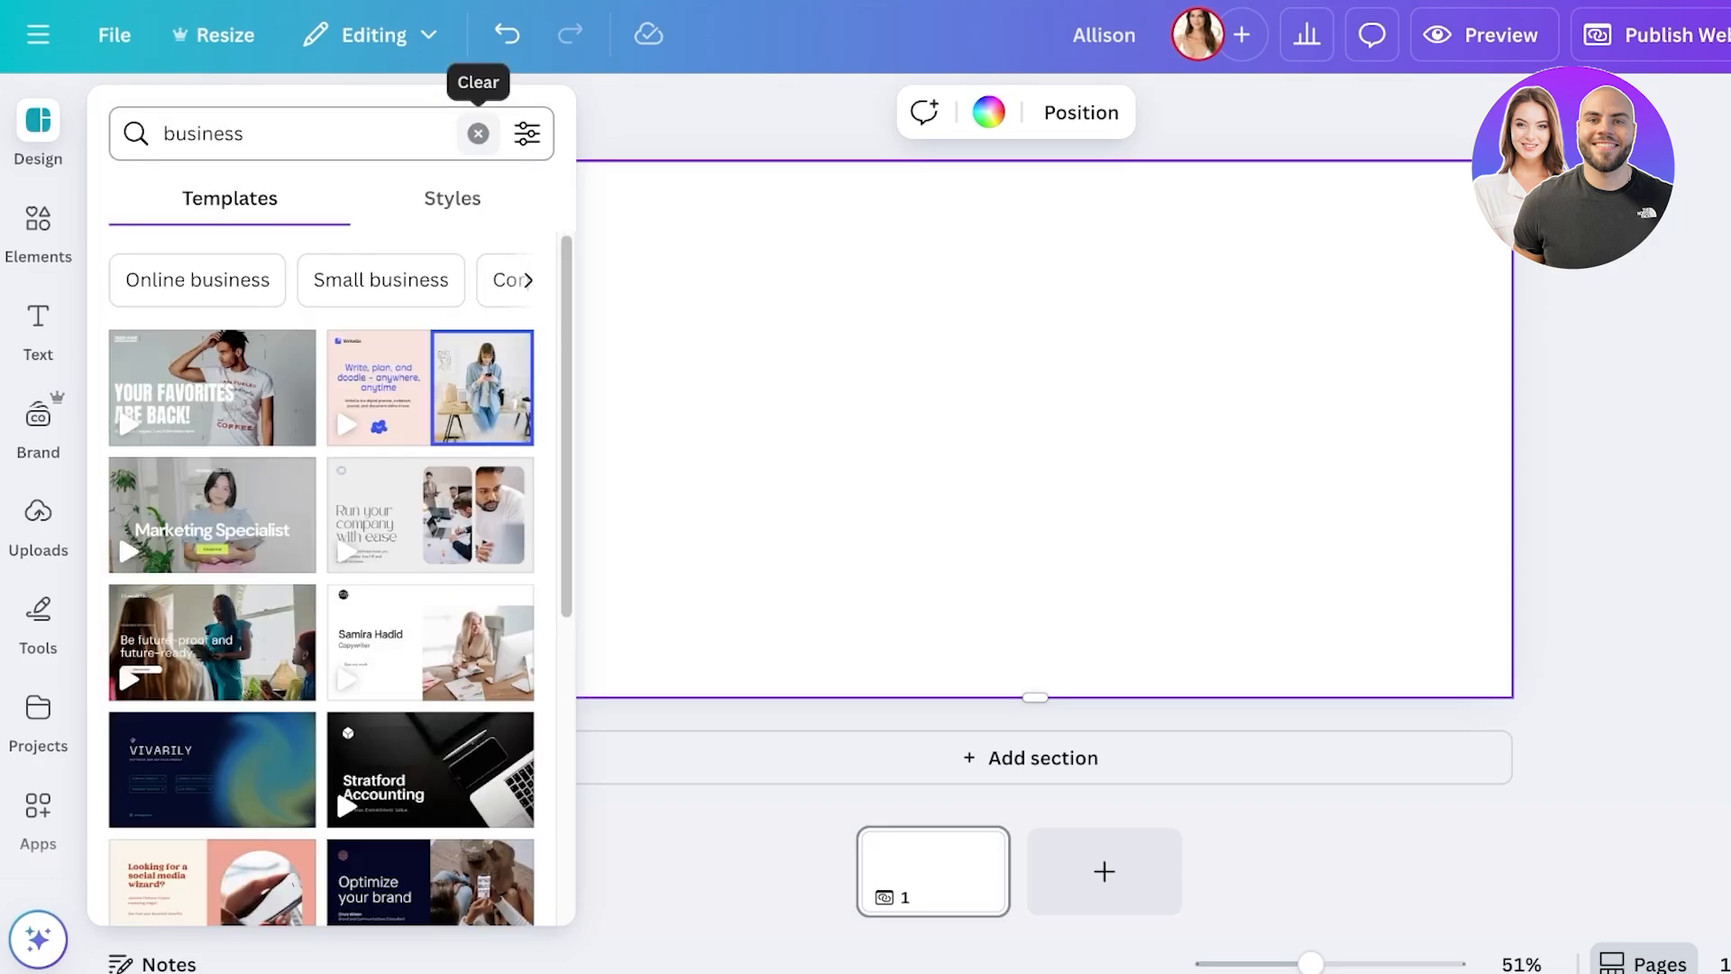
scroll(212, 406, "down", 15)
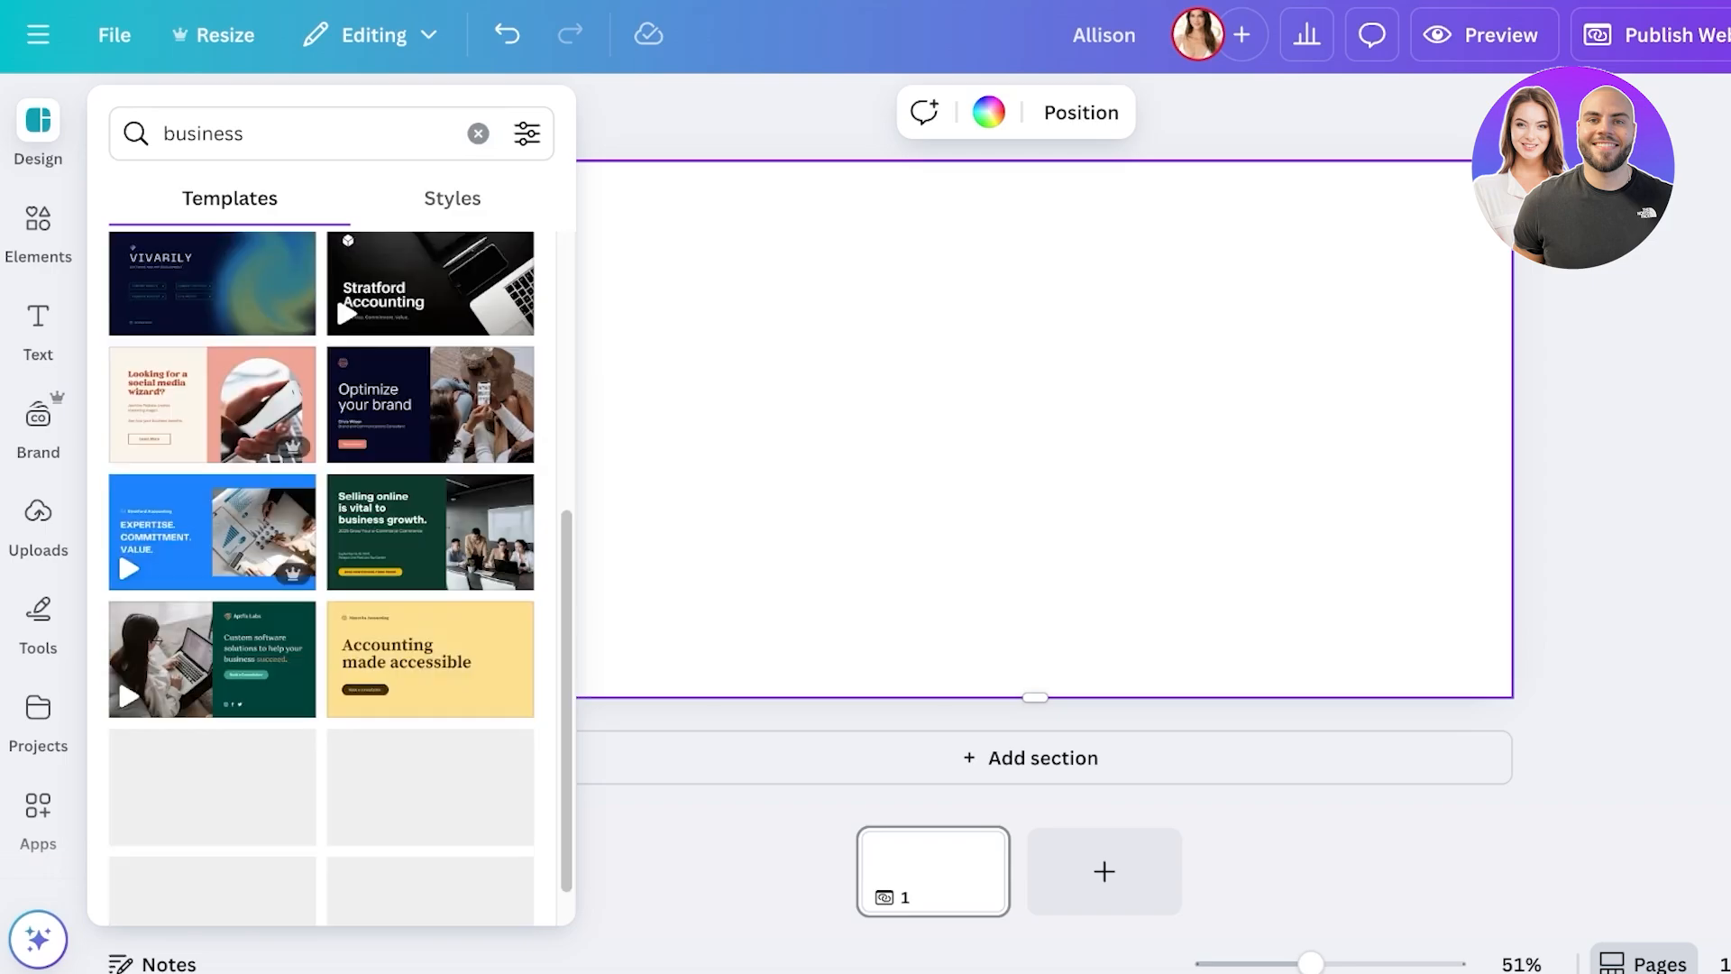
scroll(212, 410, "up", 15)
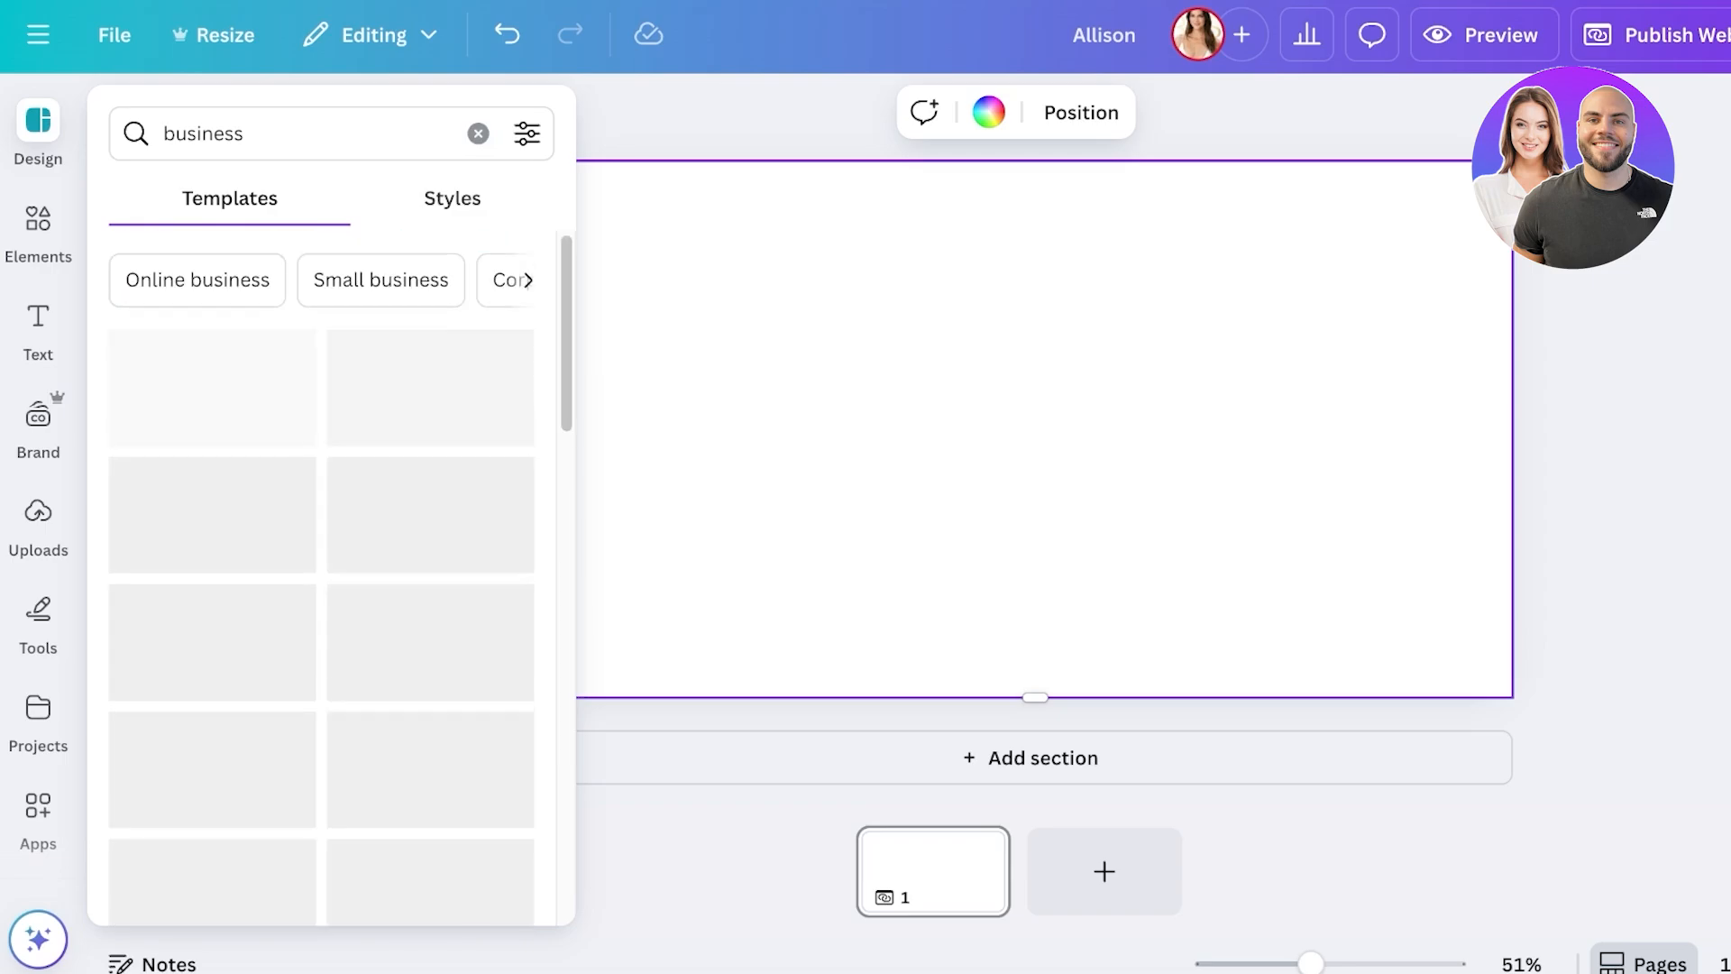
left_click(452, 197)
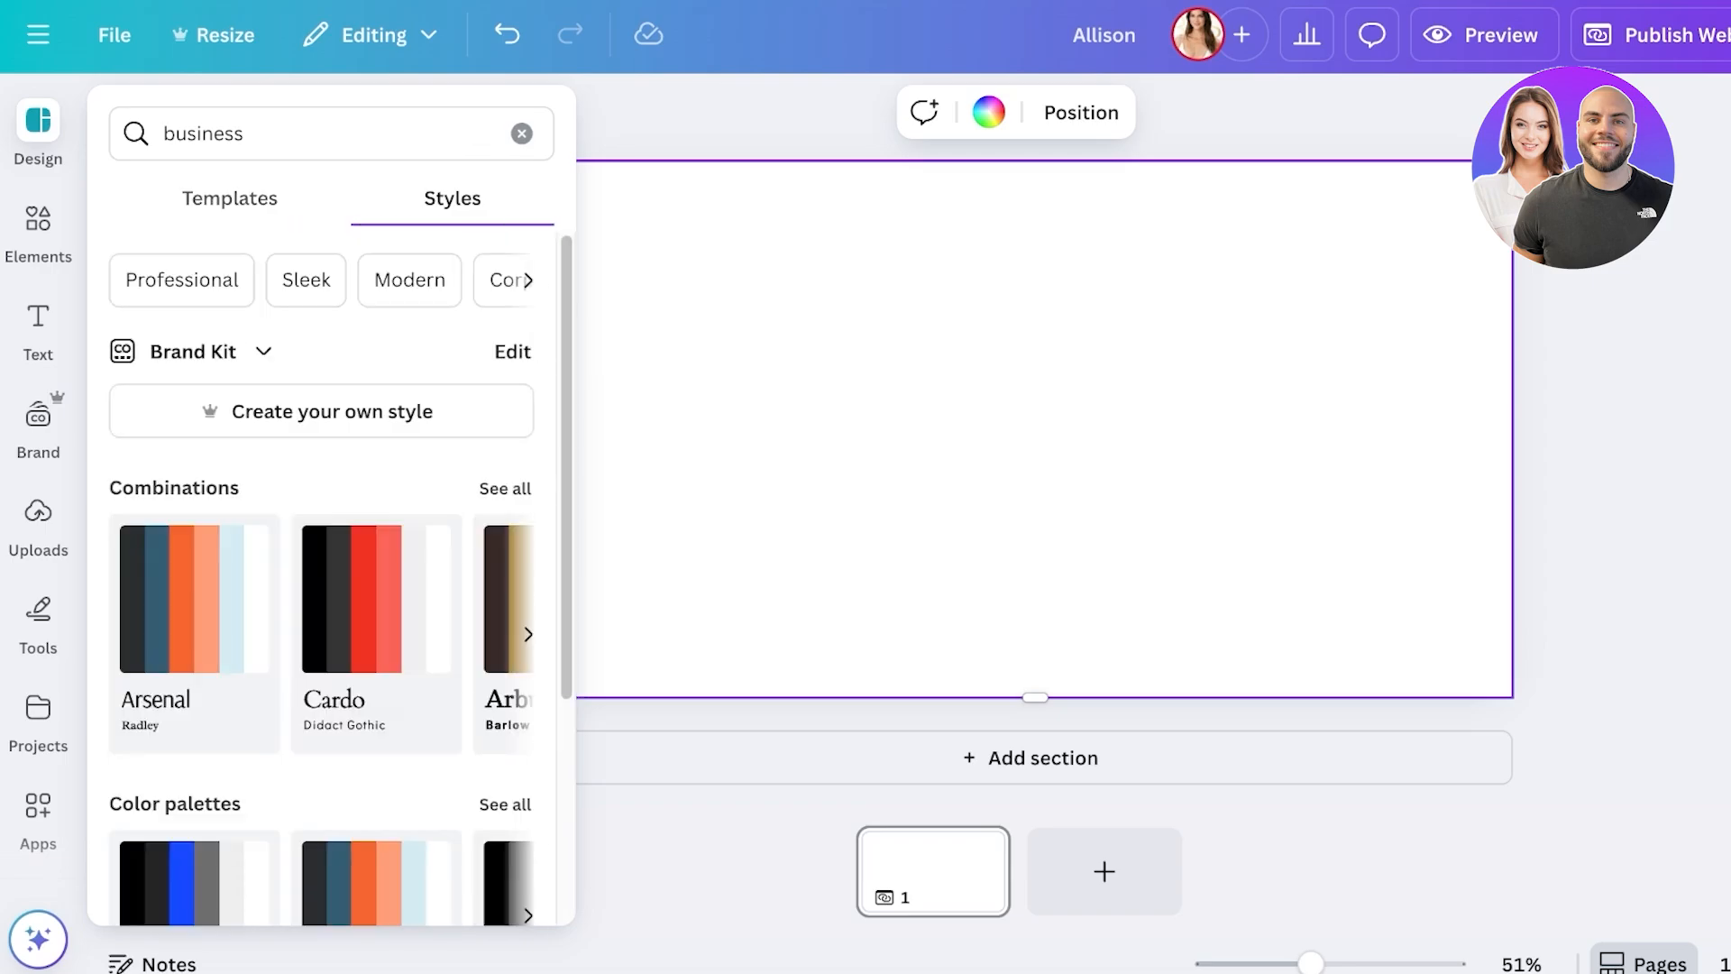
scroll(325, 576, "down", 3)
scroll(375, 360, "up", 3)
left_click(229, 197)
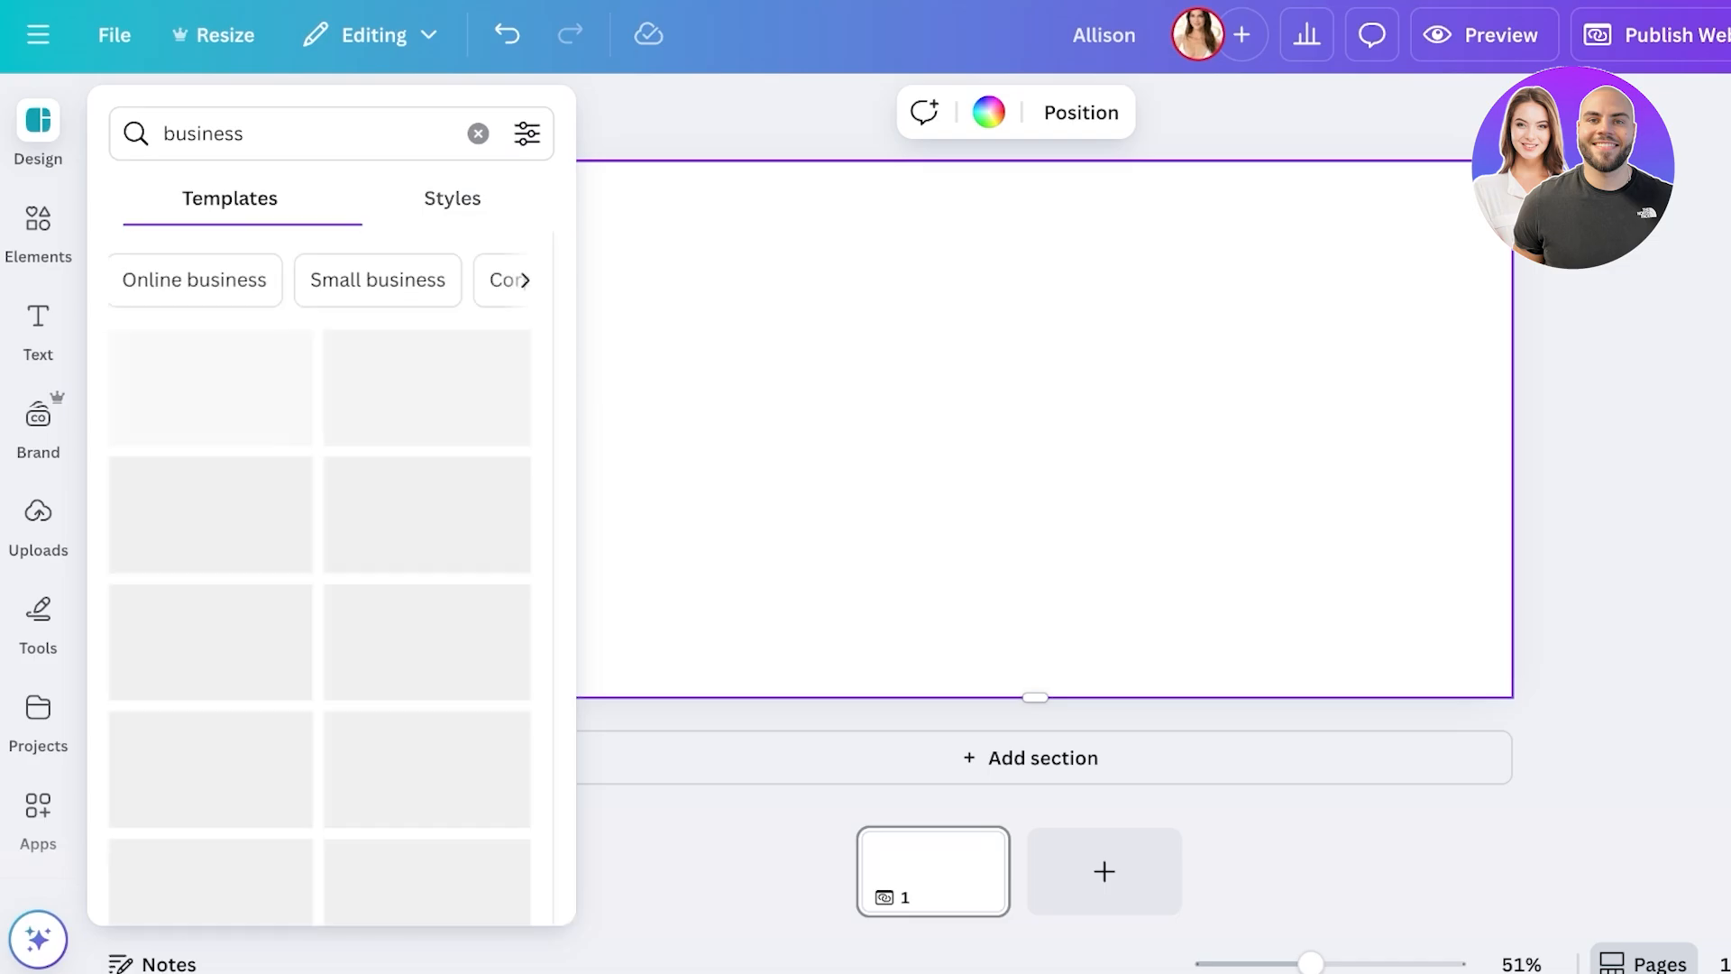
- Search 'portofolio creative' and apply the interior photography portfolio template
left_click(479, 133)
scroll(212, 451, "down", 2)
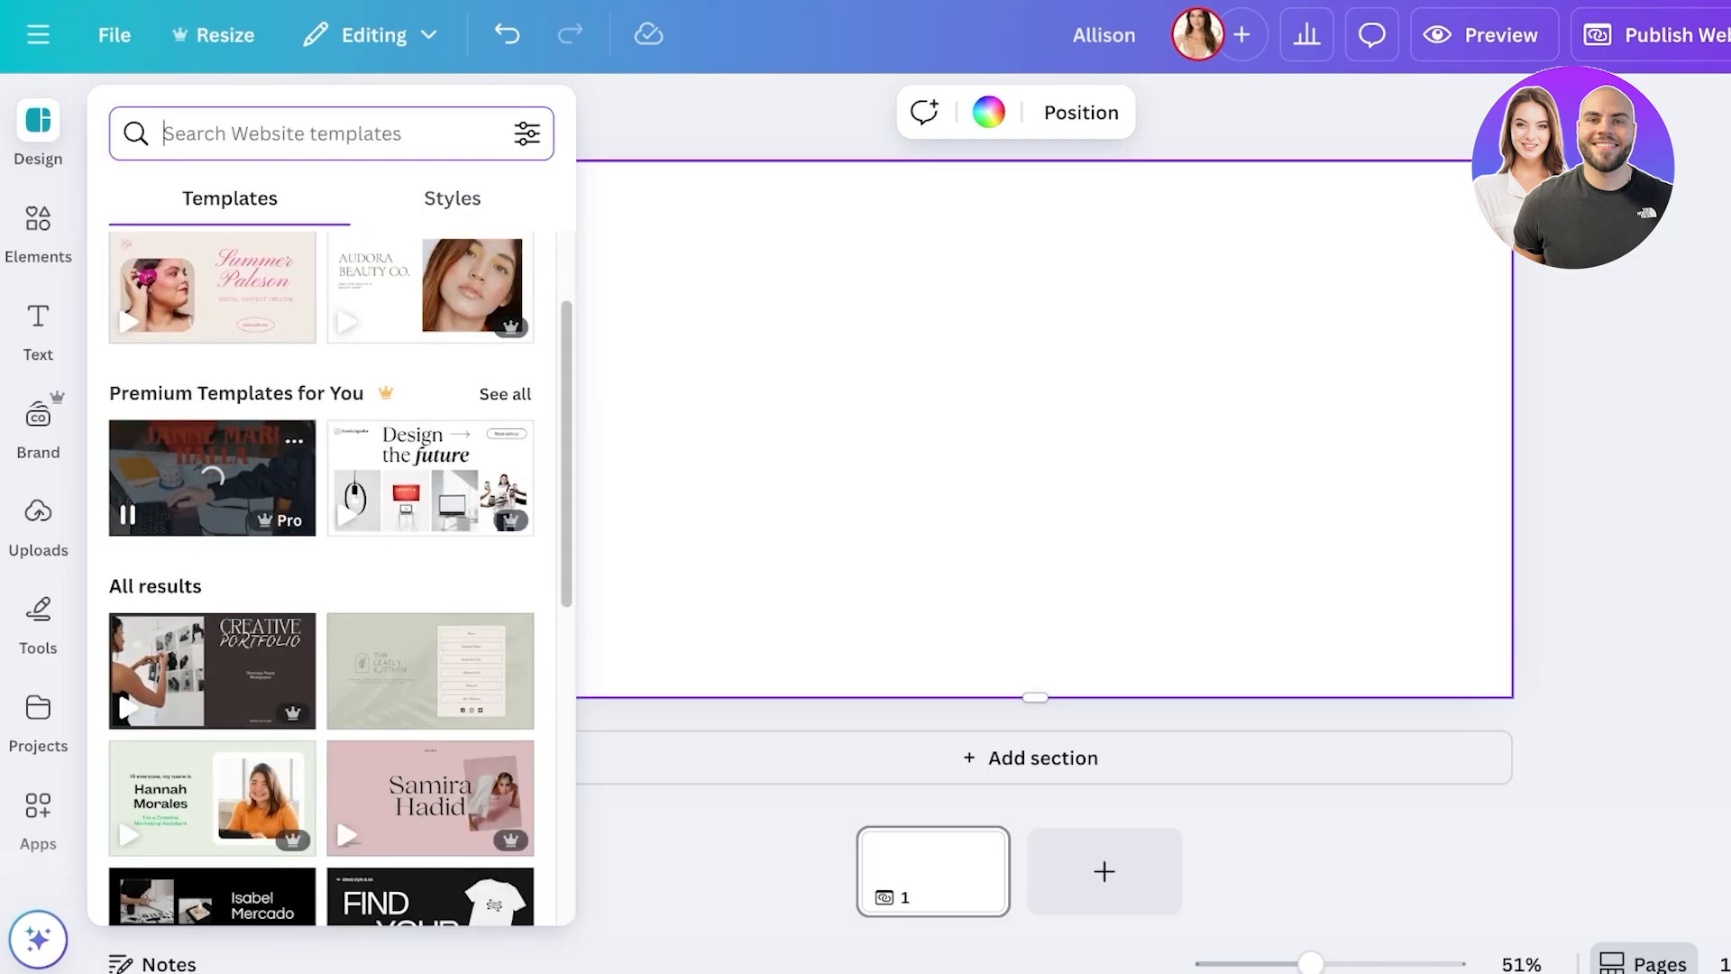
scroll(212, 451, "up", 2)
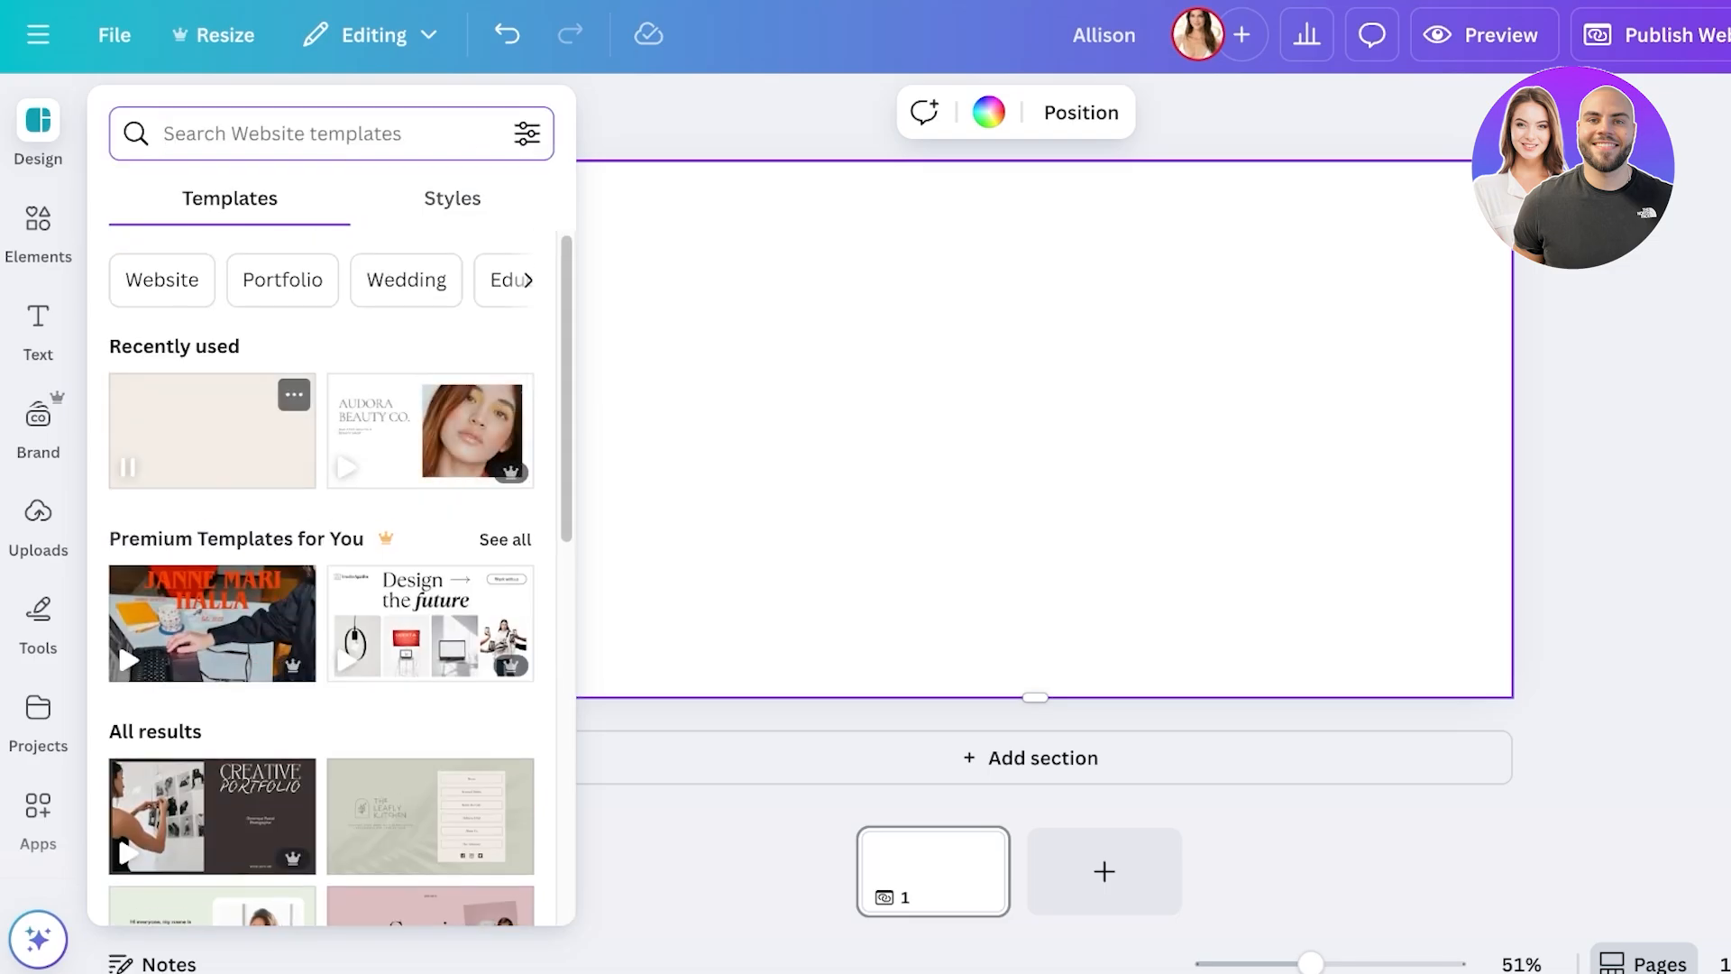
scroll(212, 430, "down", 6)
scroll(430, 472, "down", 1)
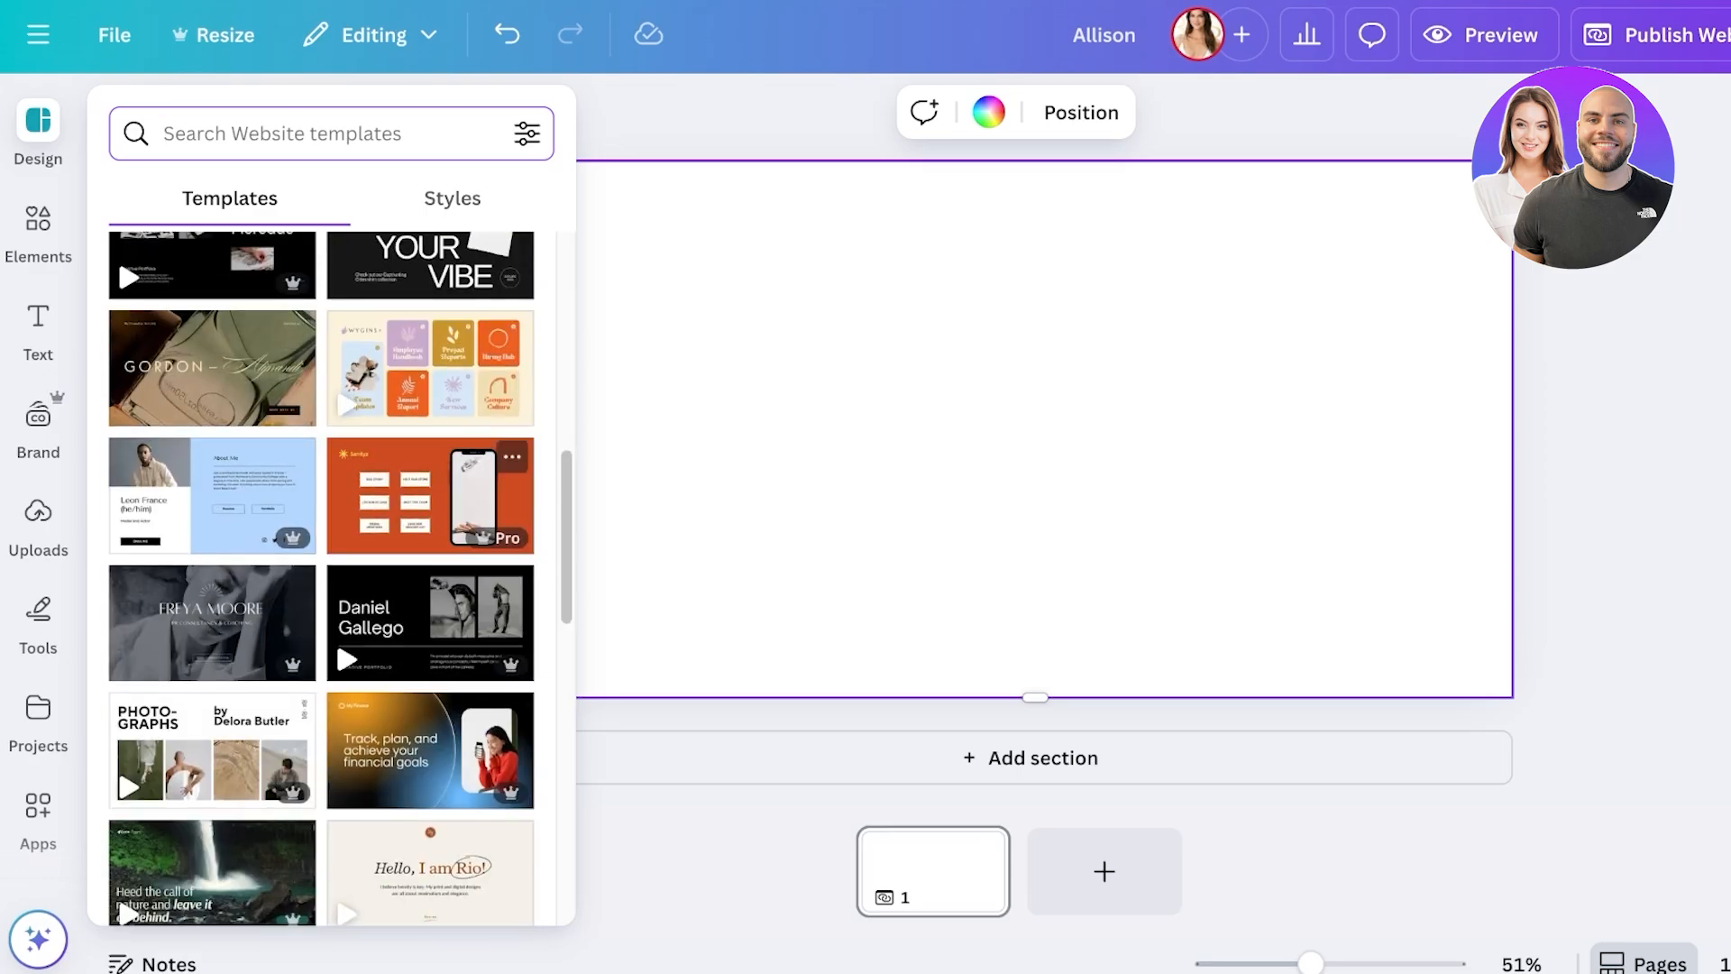
scroll(430, 450, "down", 1)
scroll(430, 451, "up", 10)
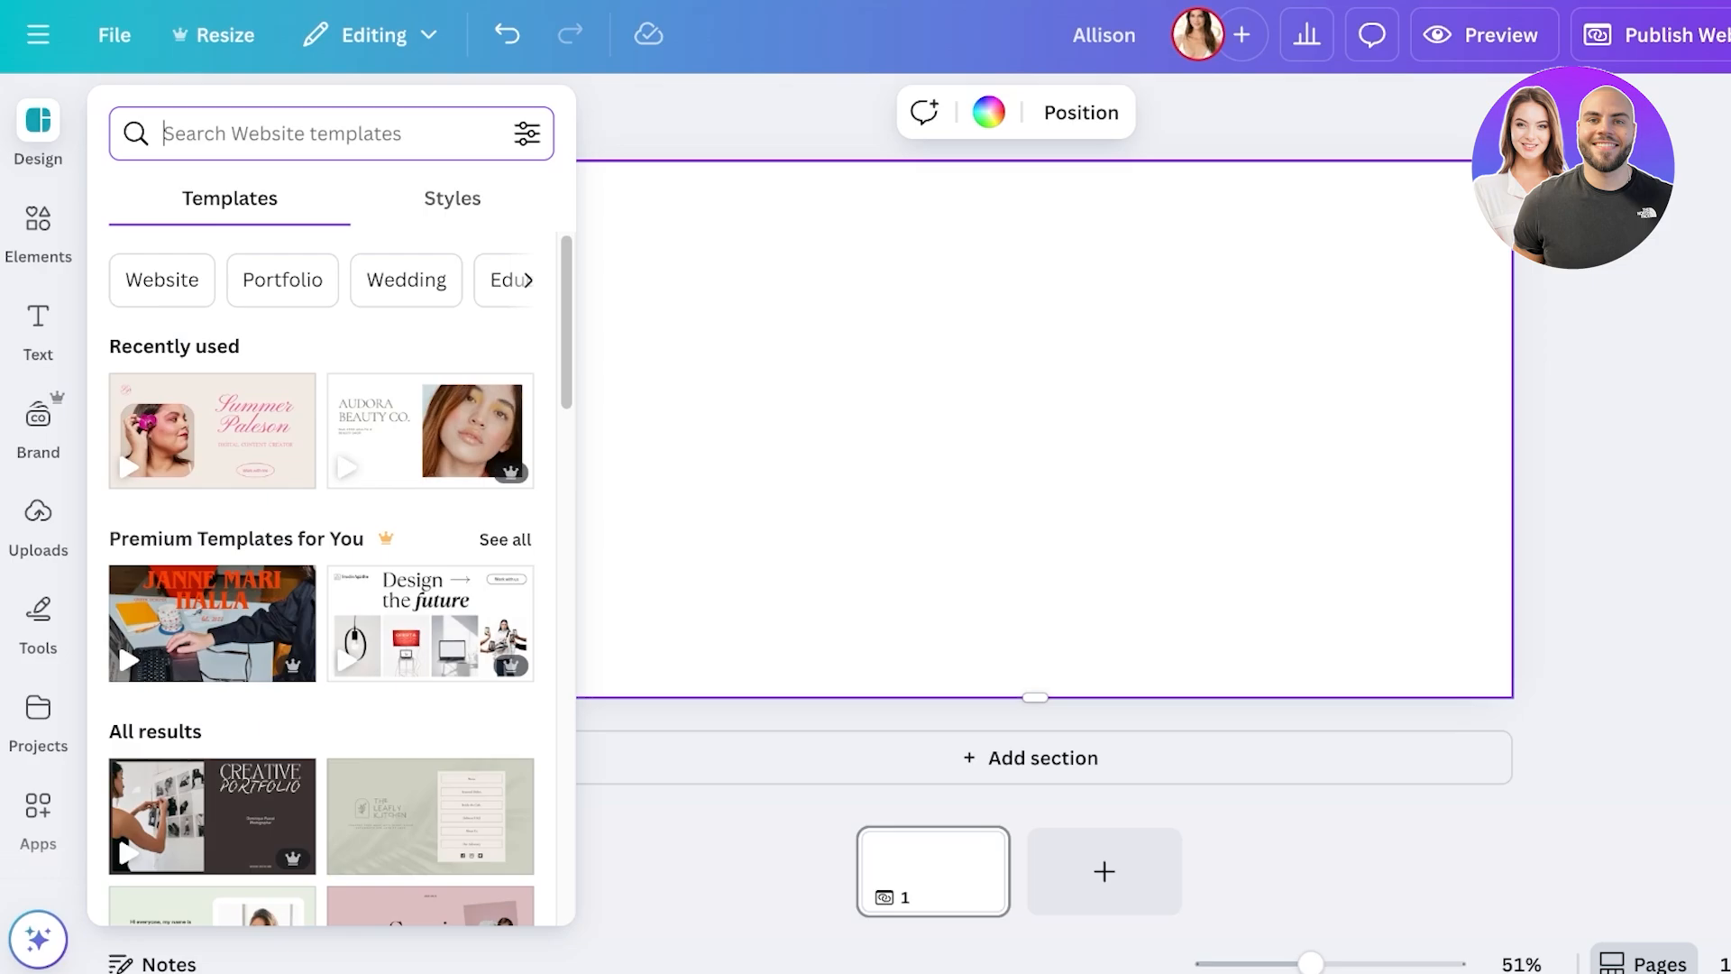
type("portofolio creative")
left_click(351, 251)
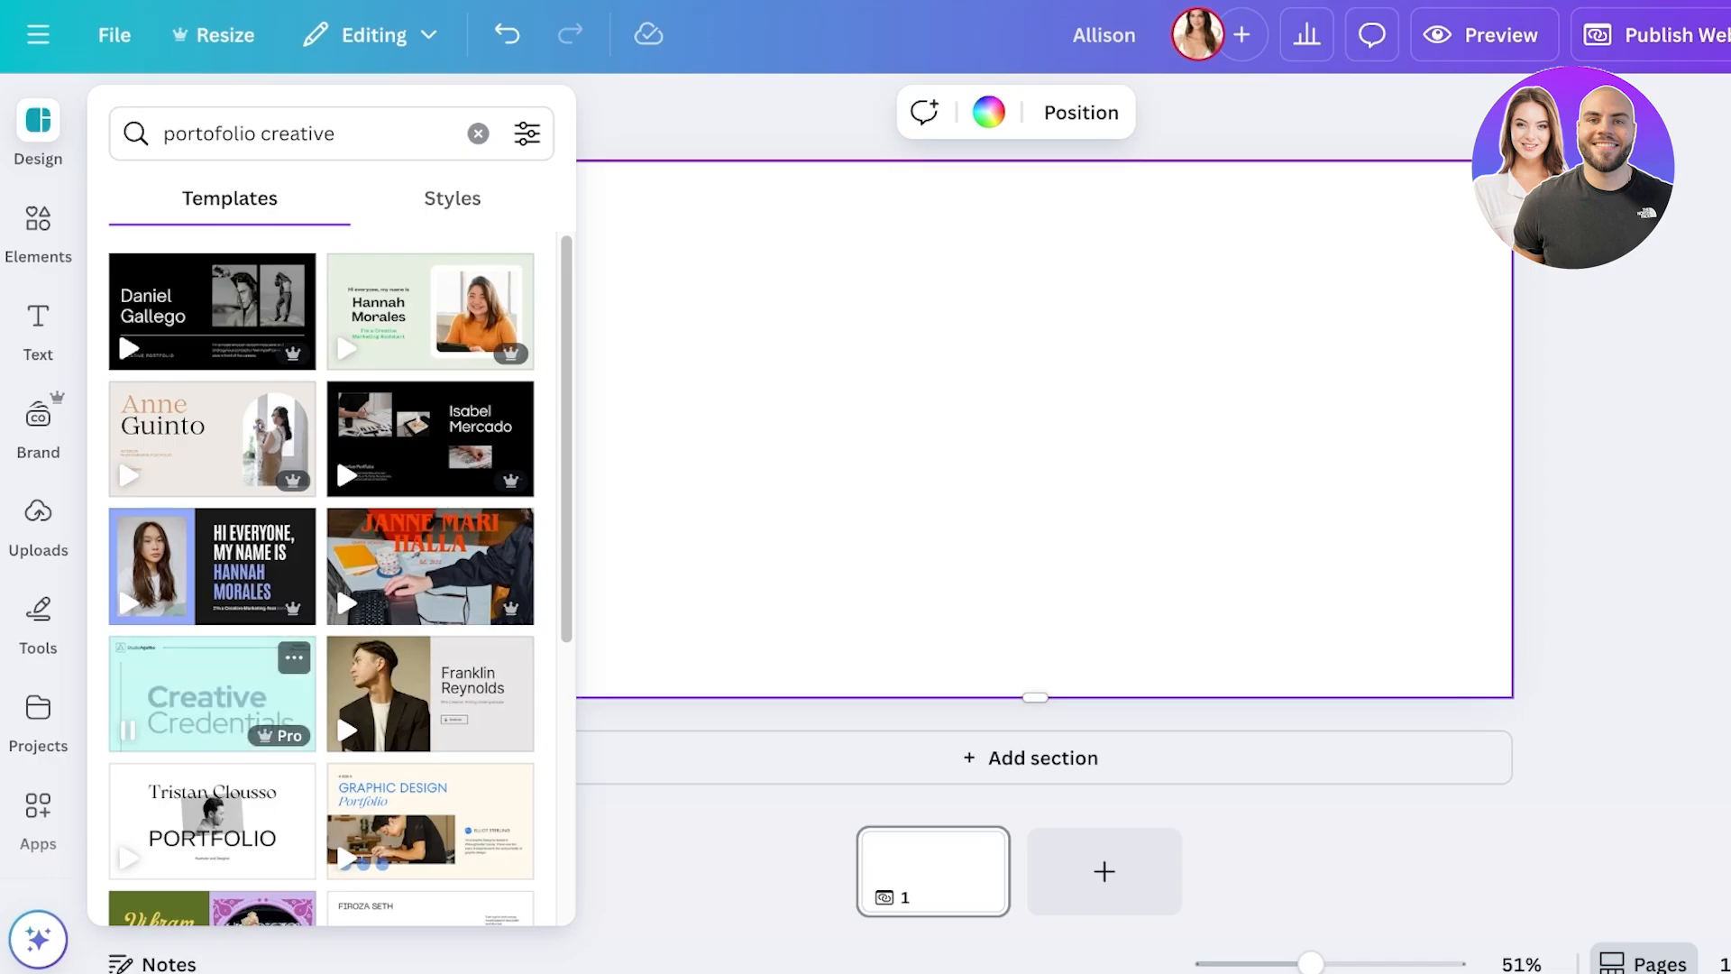
left_click(213, 423)
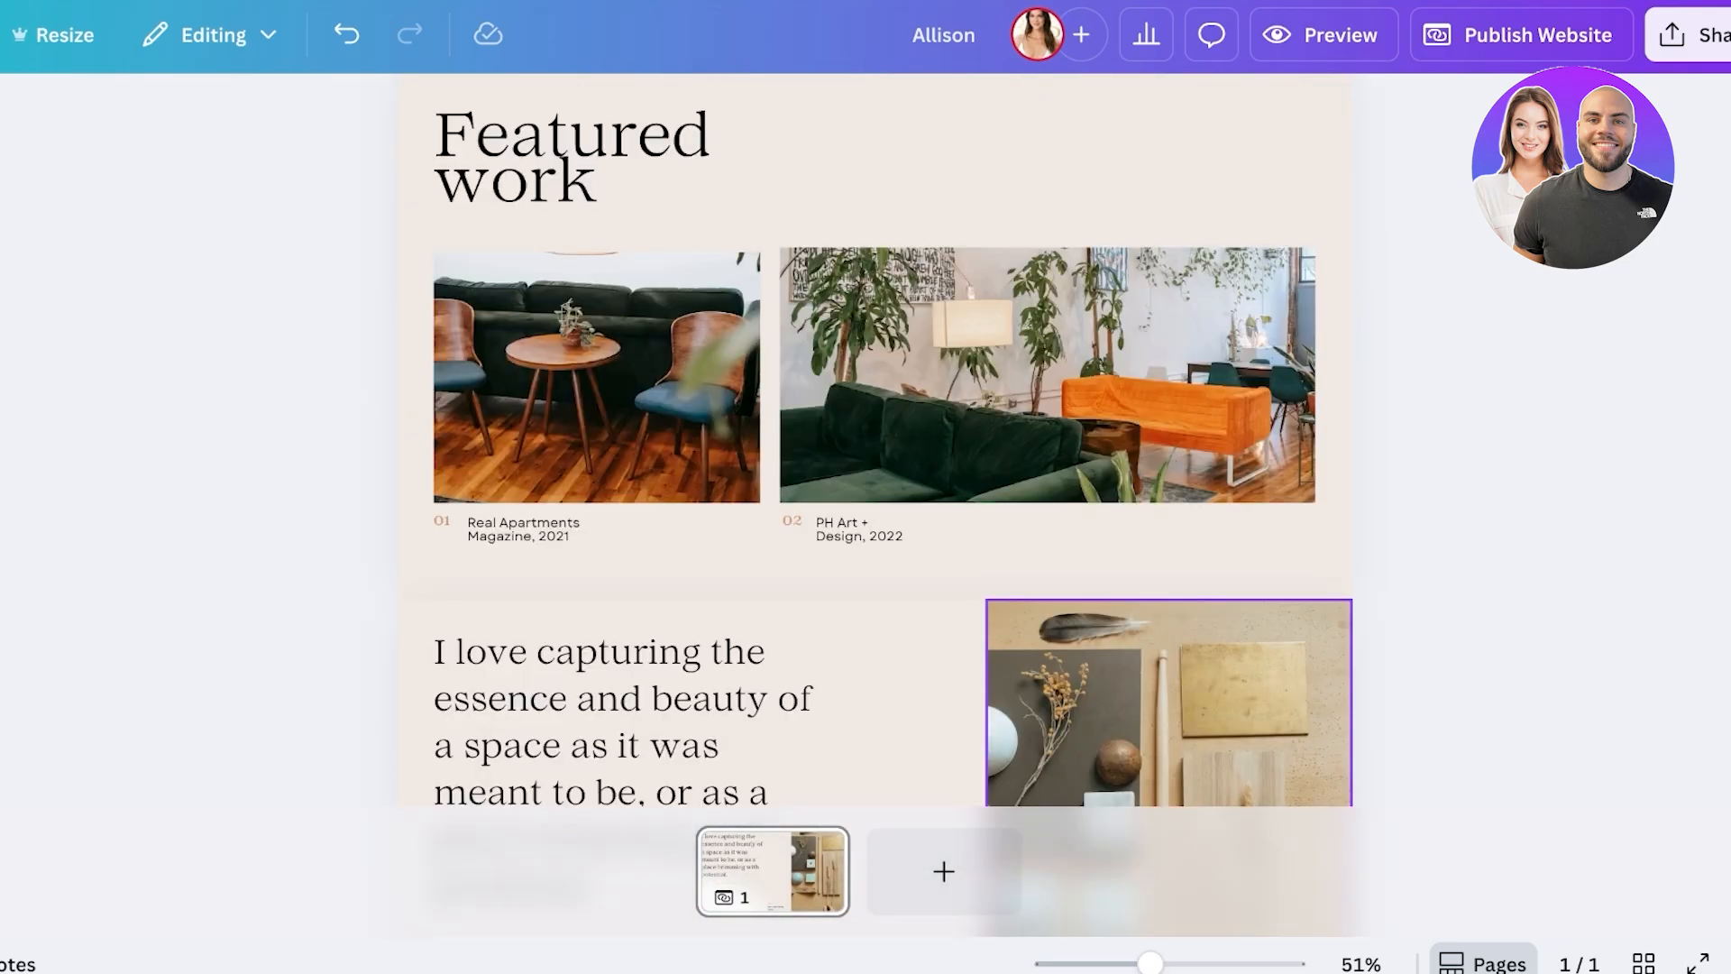
scroll(872, 440, "up", 4)
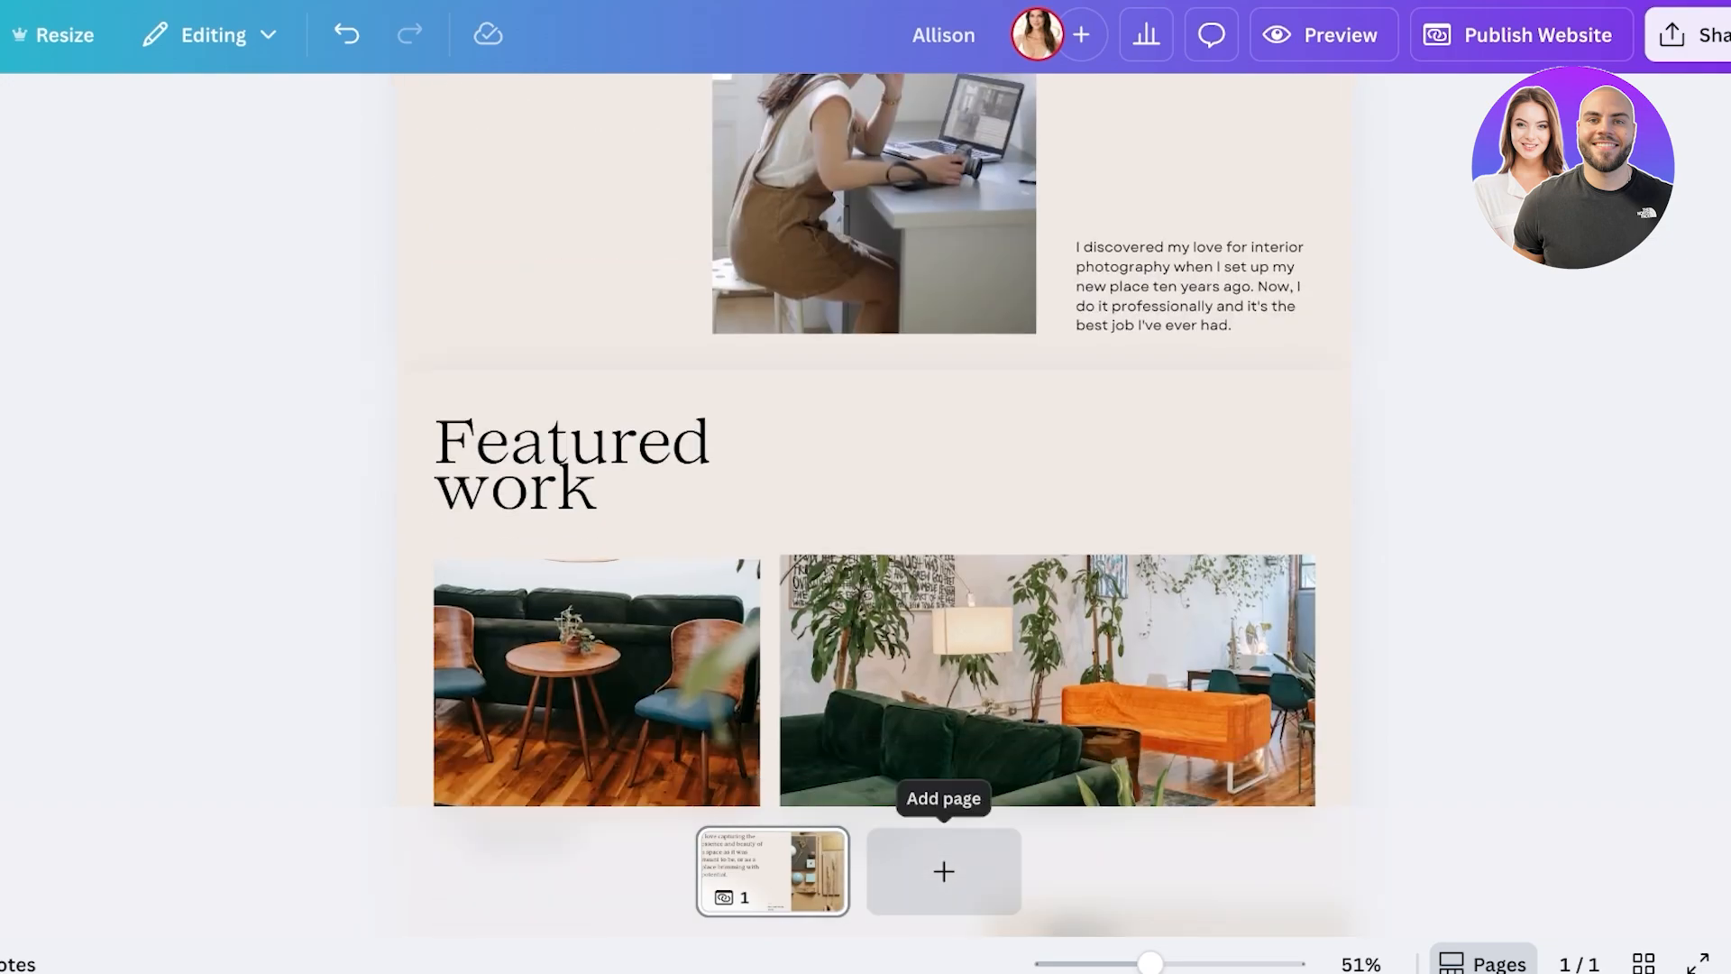
- Add a second page, paste the Featured work elements onto it, and add two empty sections
left_click(944, 871)
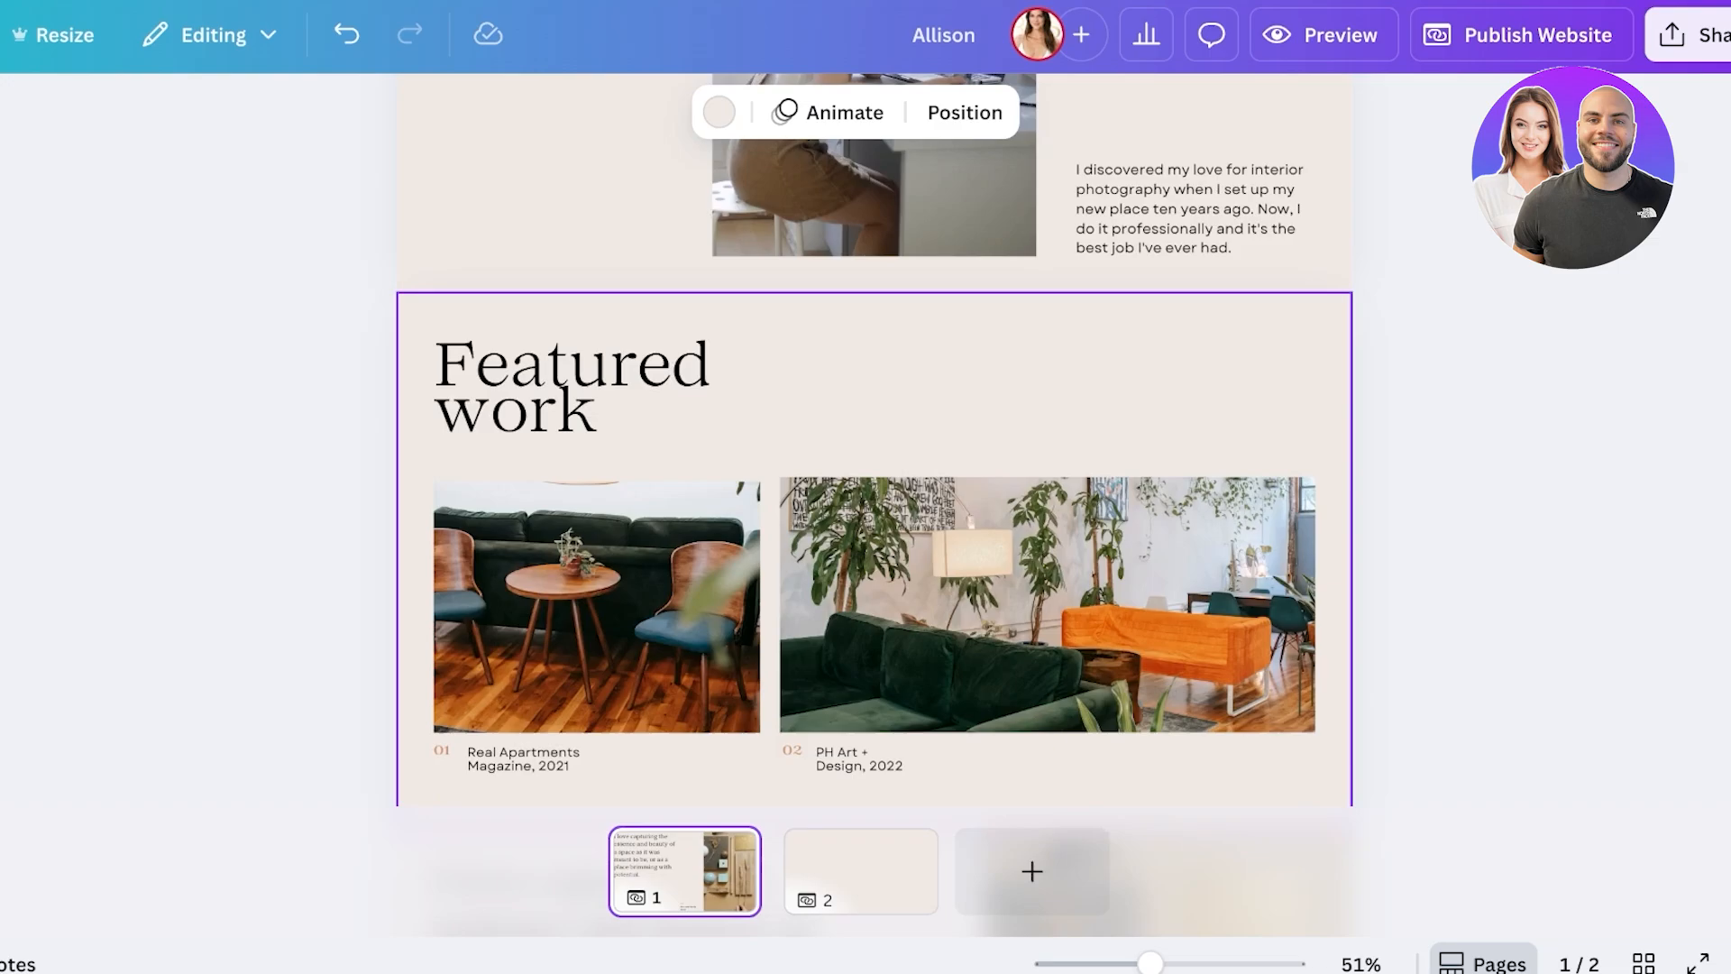
scroll(692, 541, "down", 10)
left_click_drag(430, 339, 1186, 688)
scroll(726, 541, "up", 7)
scroll(981, 564, "down", 1)
scroll(1187, 685, "down", 8)
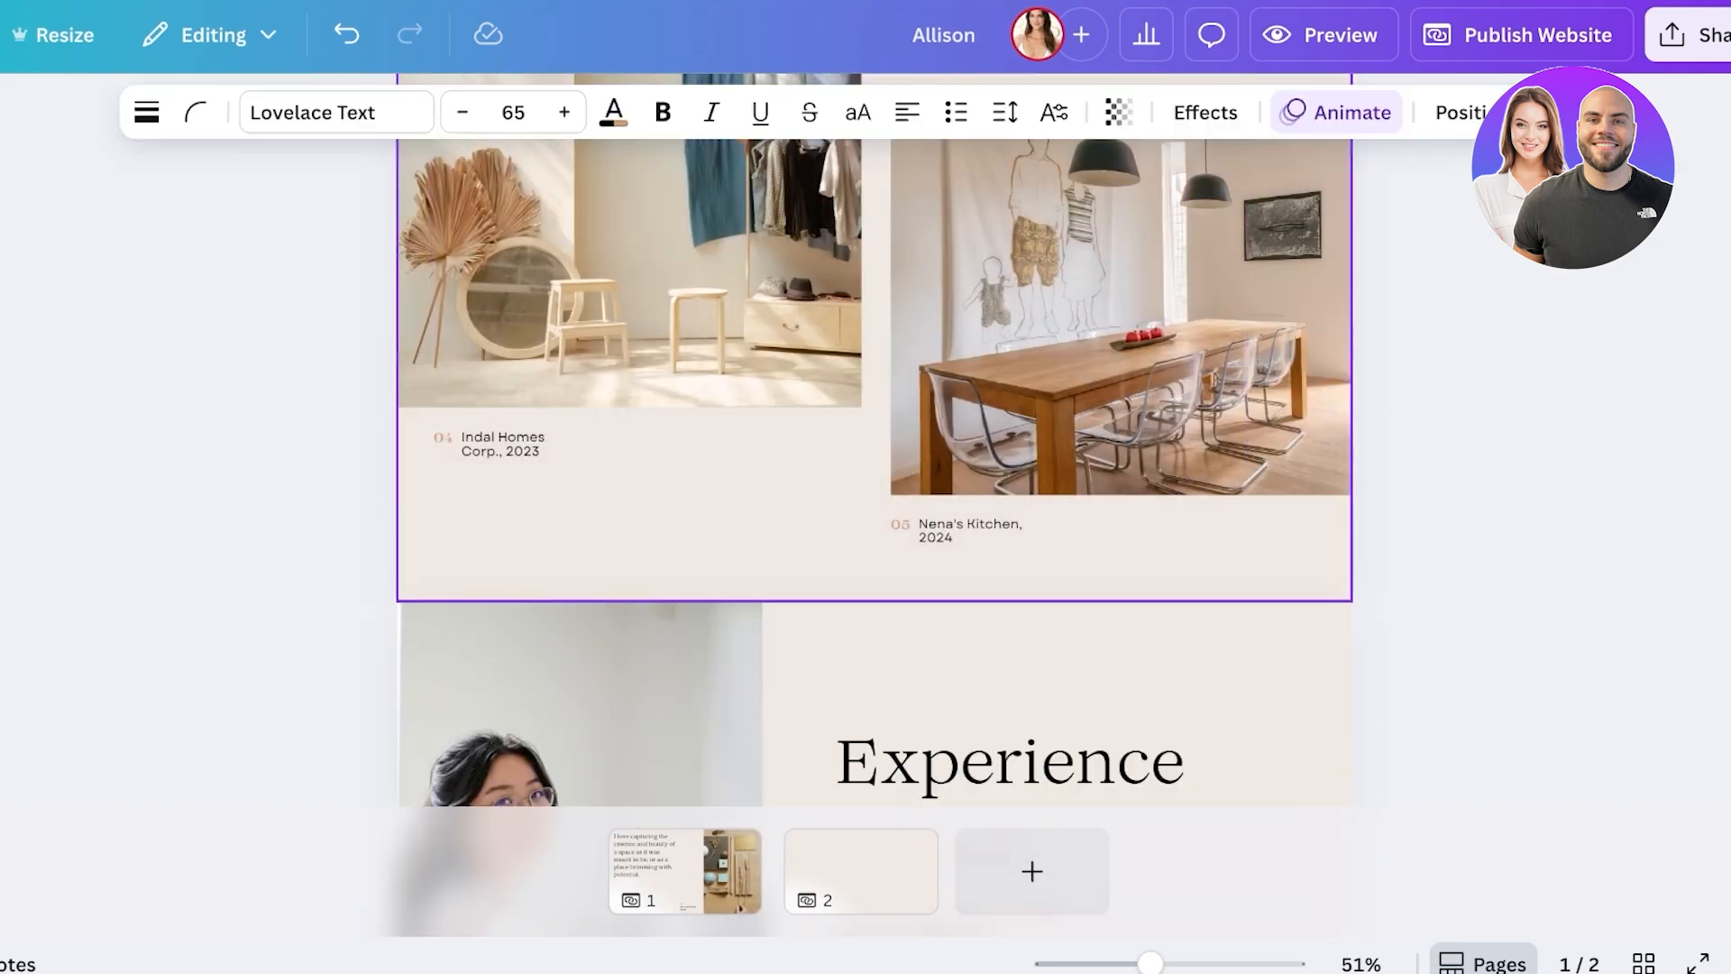
left_click(861, 871)
key("ctrl+v")
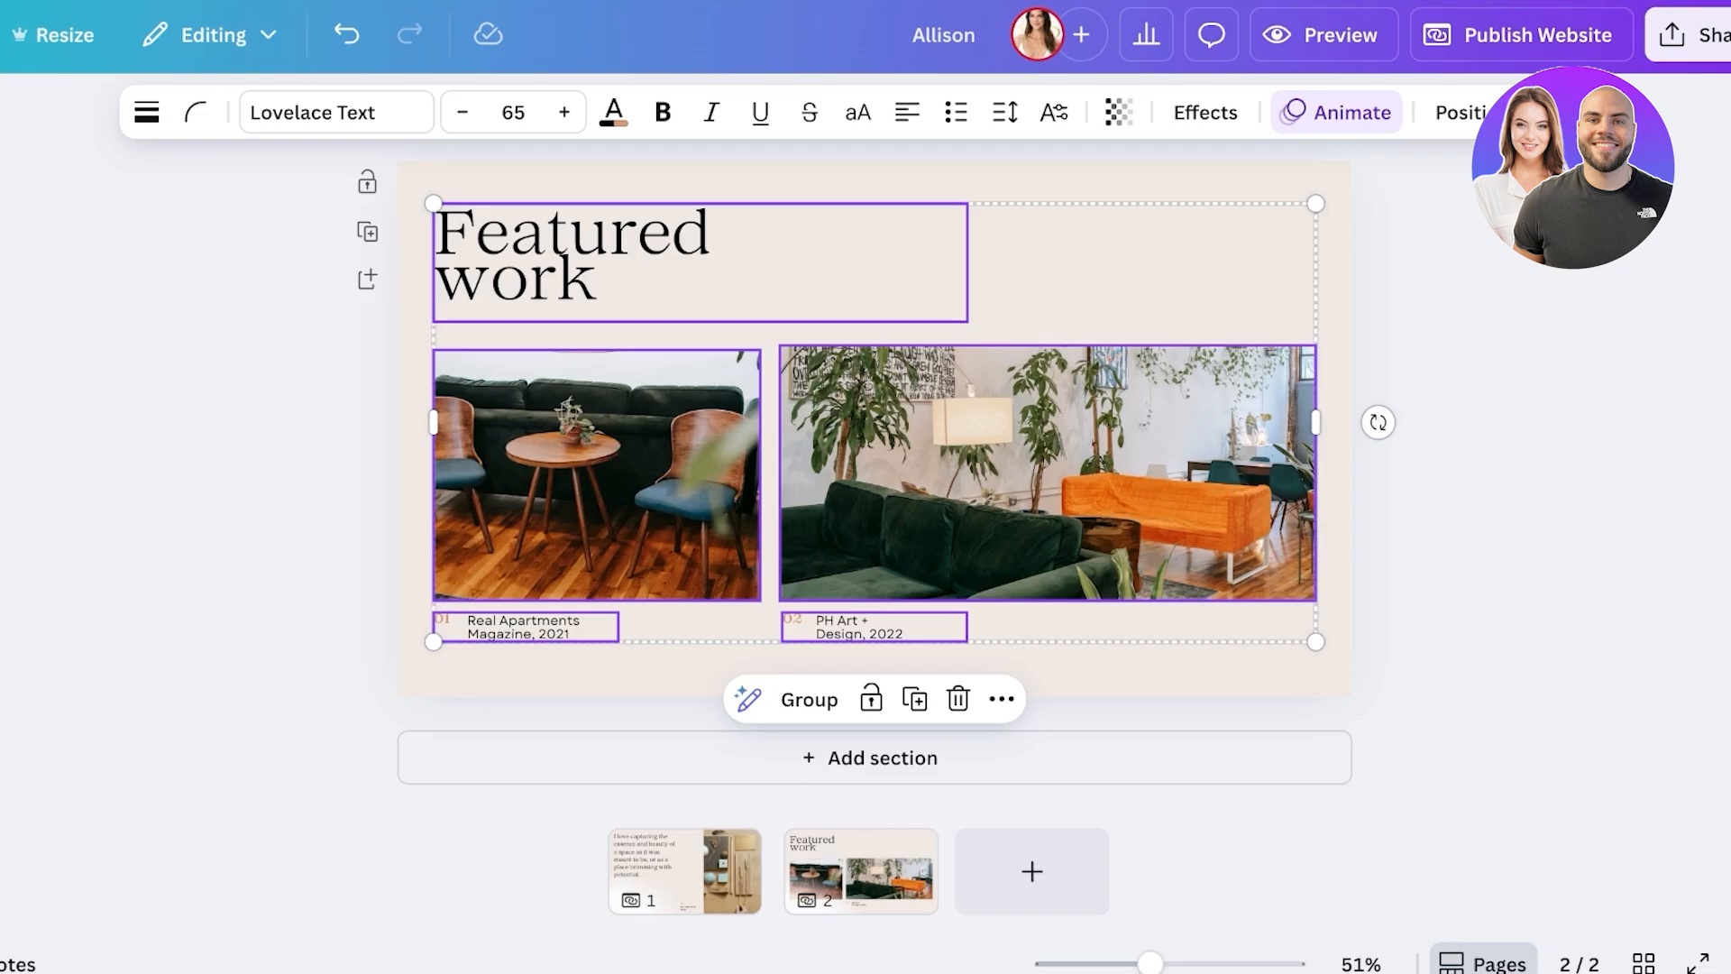
left_click(873, 757)
left_click(872, 757)
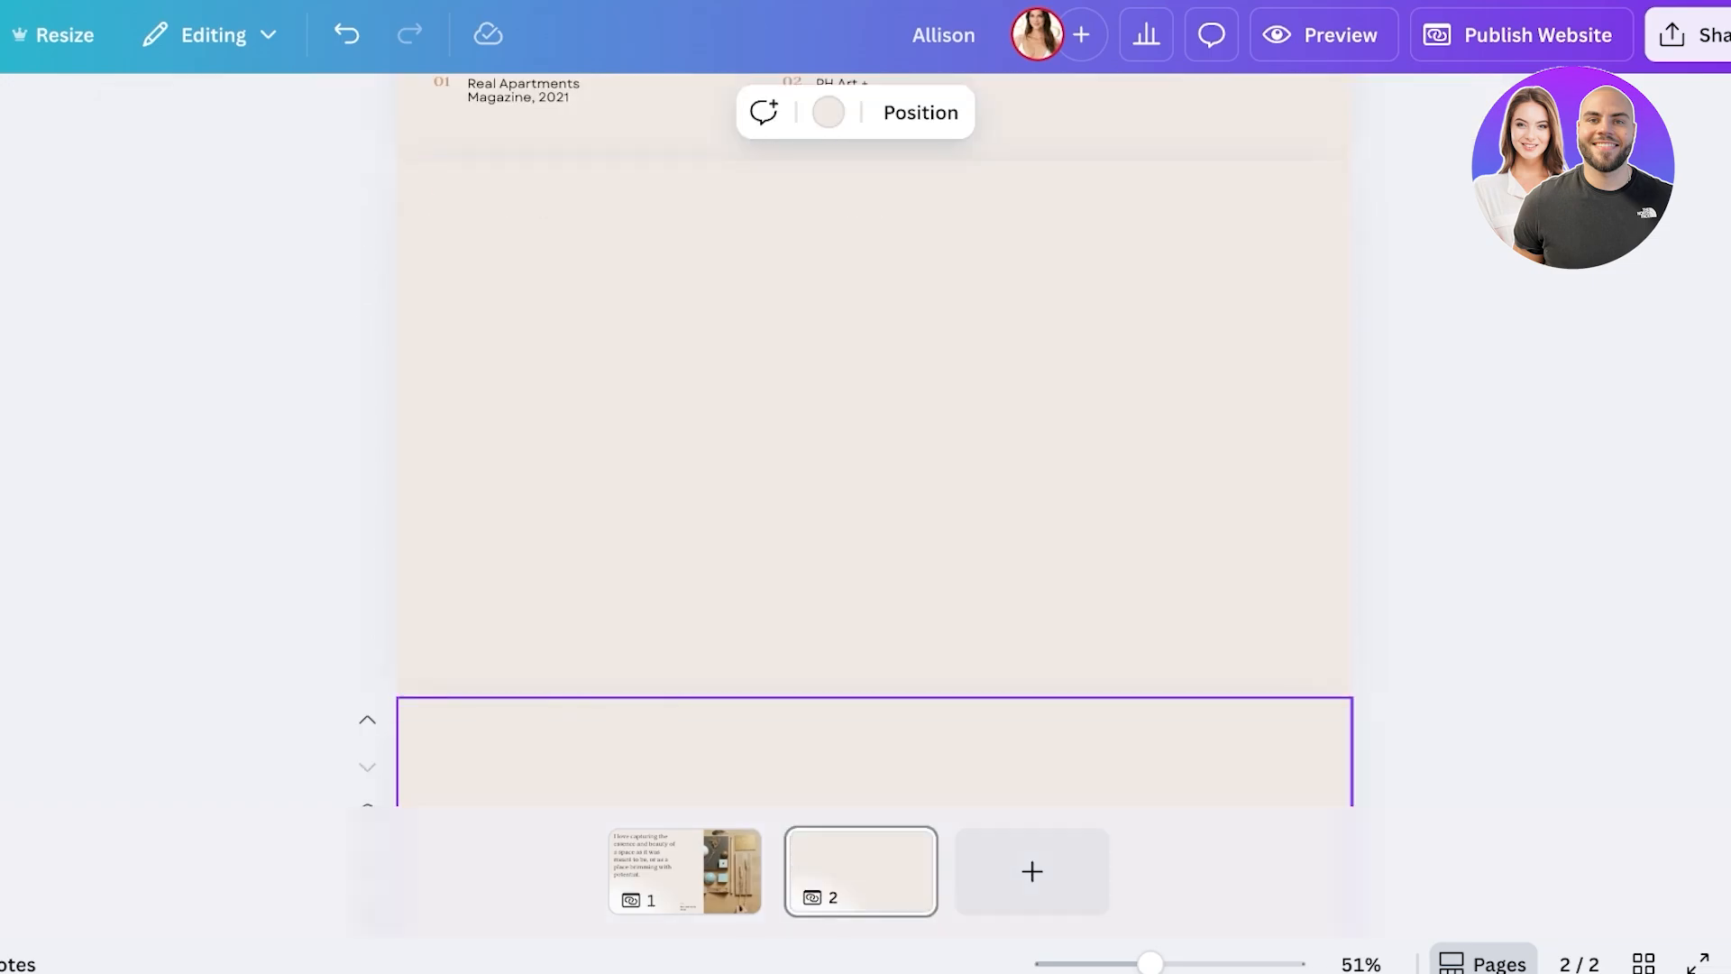
- Copy the quote, its caption and photo from page 1 onto page 2
left_click(684, 871)
scroll(872, 440, "down", 15)
scroll(872, 440, "up", 7)
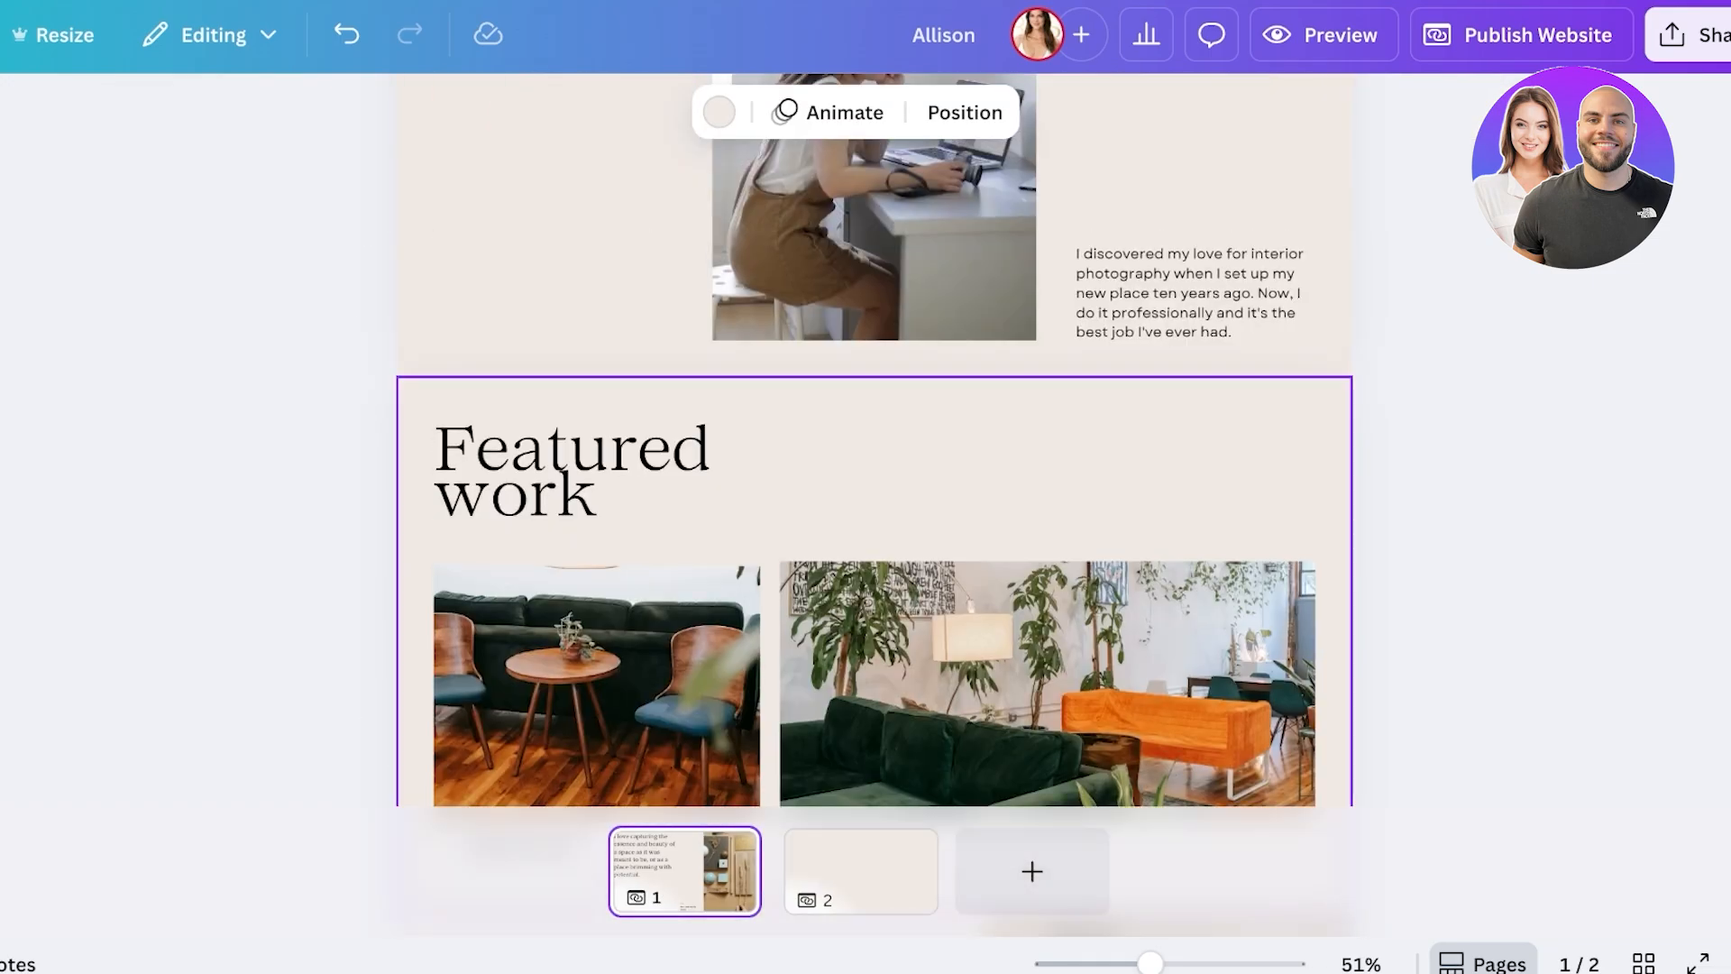
scroll(873, 440, "down", 7)
left_click_drag(429, 256, 1337, 748)
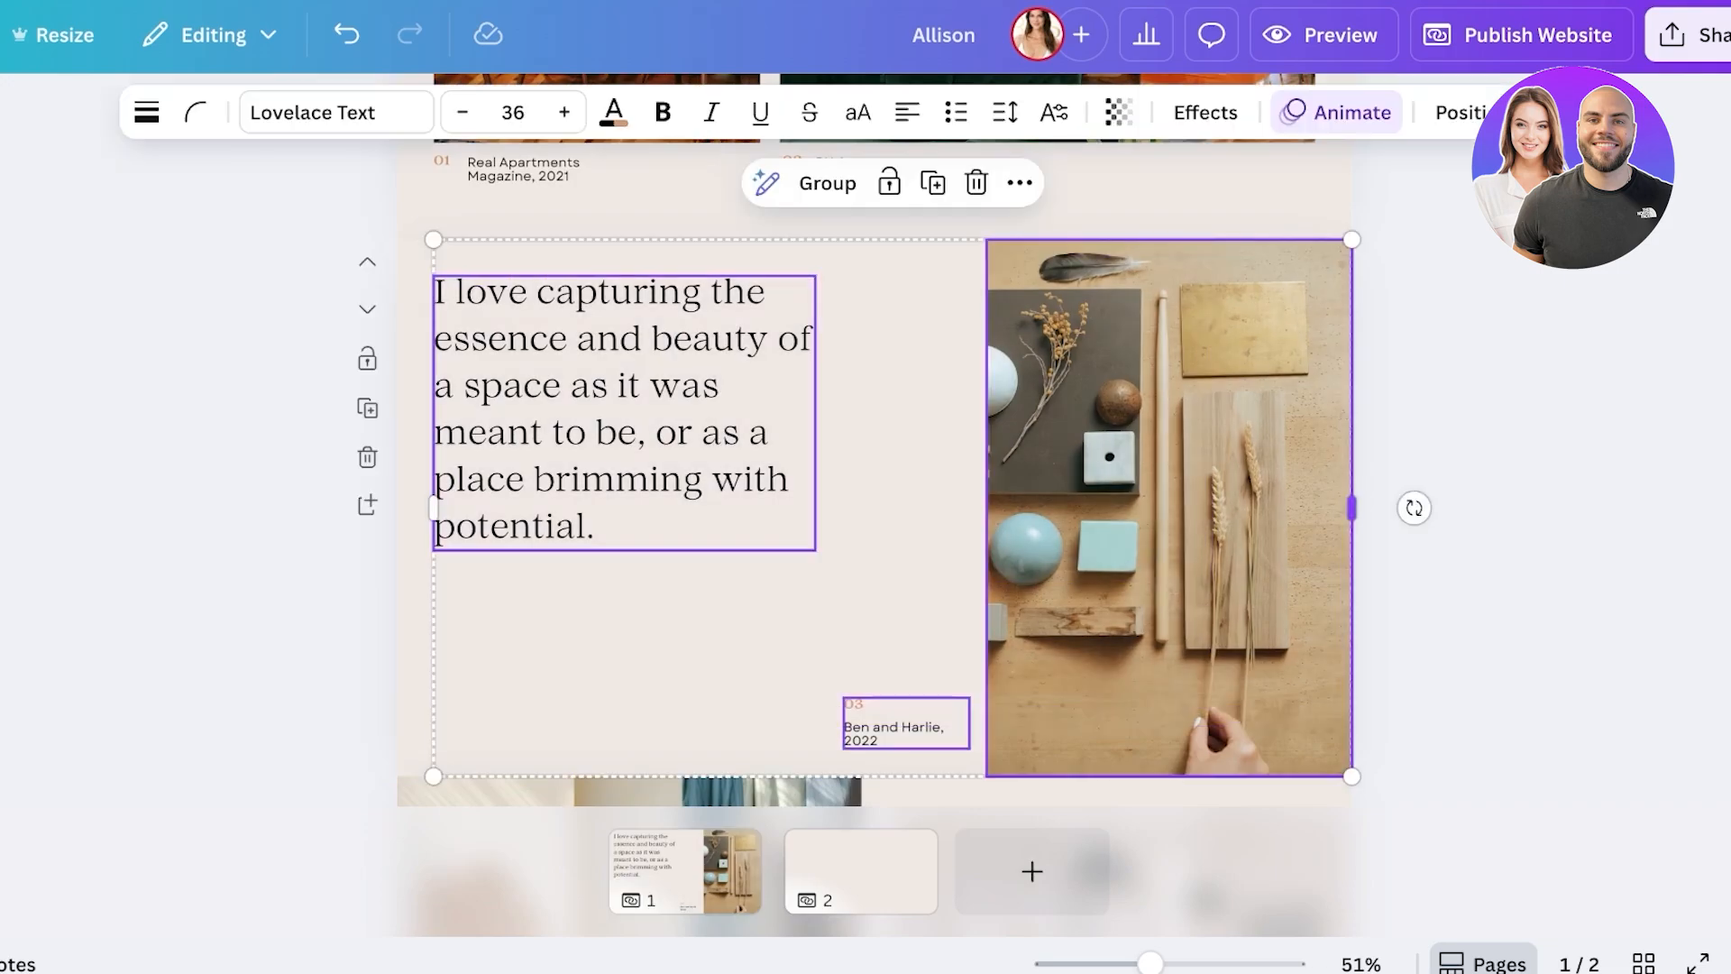
left_click(860, 871)
scroll(872, 440, "up", 10)
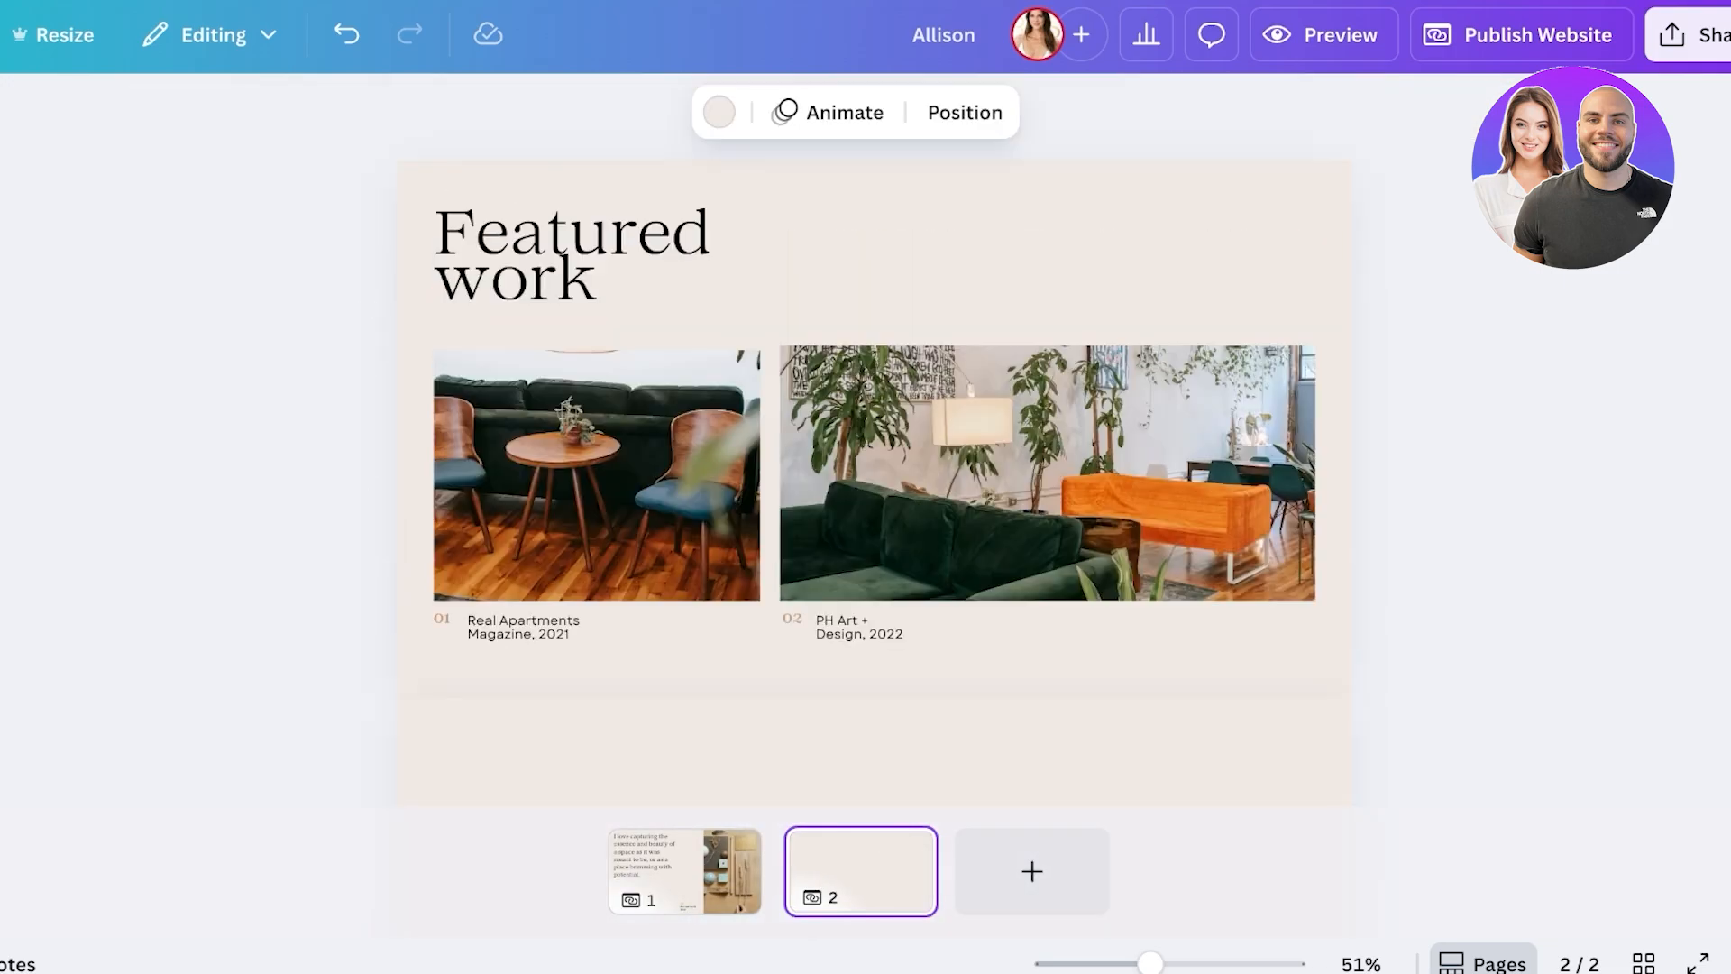
scroll(872, 440, "down", 10)
scroll(873, 440, "up", 7)
scroll(872, 440, "down", 3)
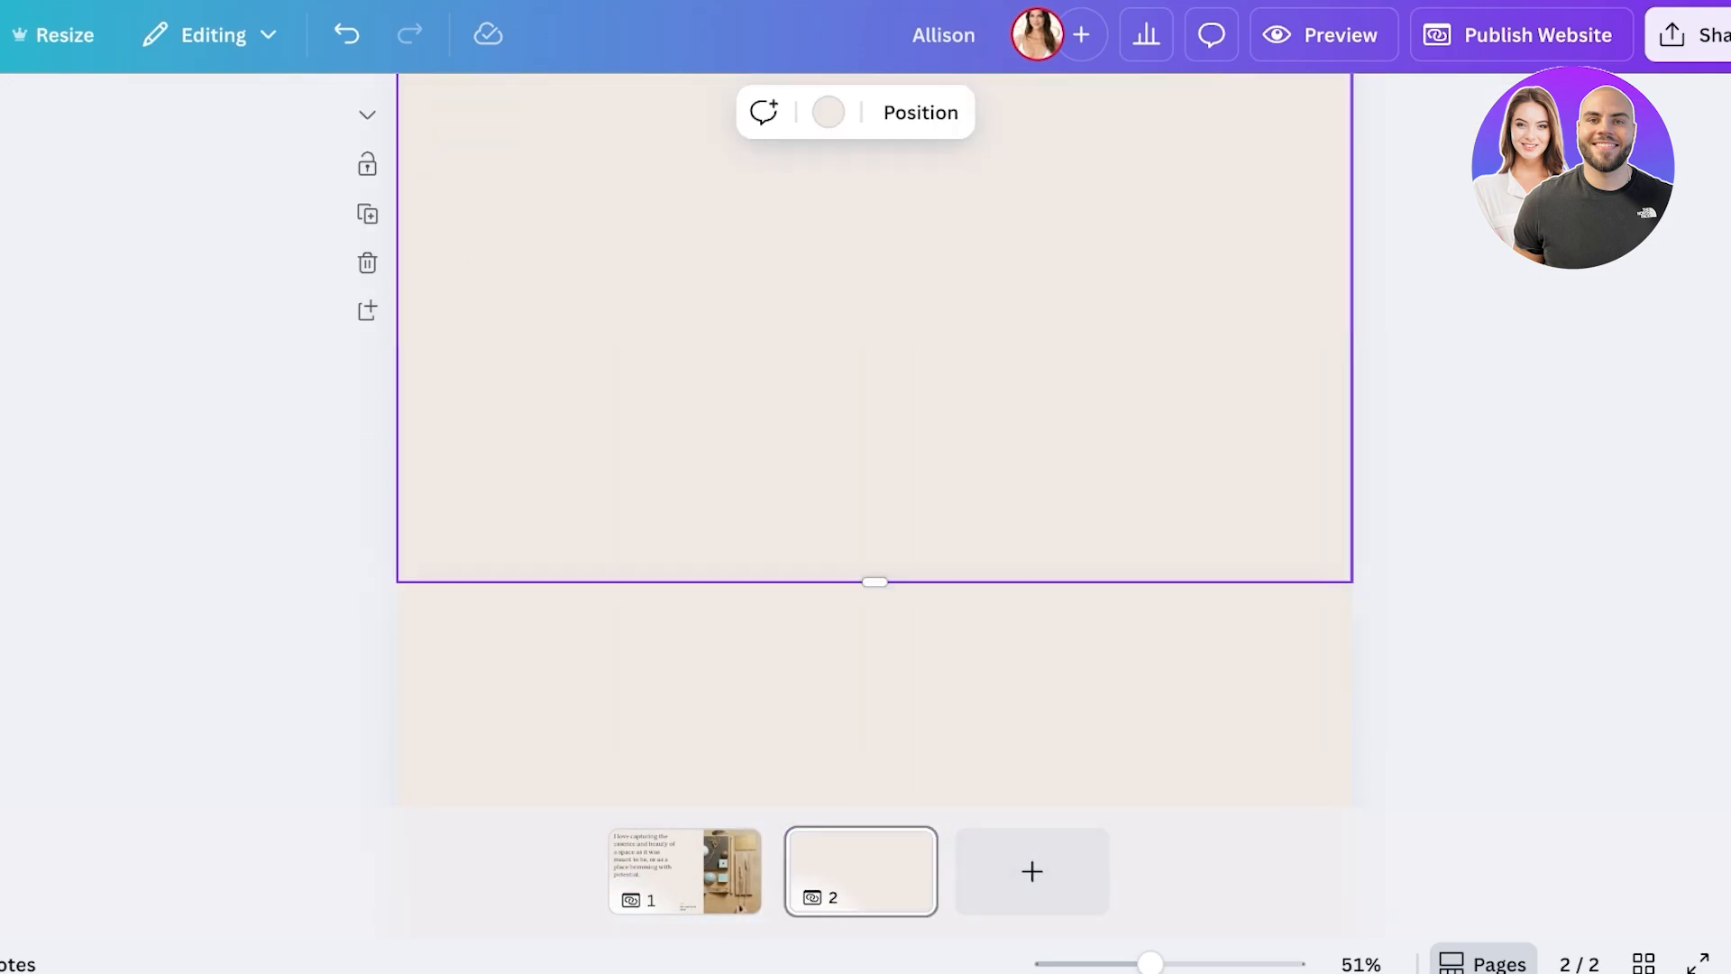
key("ctrl+v")
key("Escape")
- Delete the Featured work, quote, Indal Homes/Nena's Kitchen and Experience sections from page 1
left_click(685, 871)
scroll(872, 577, "up", 10)
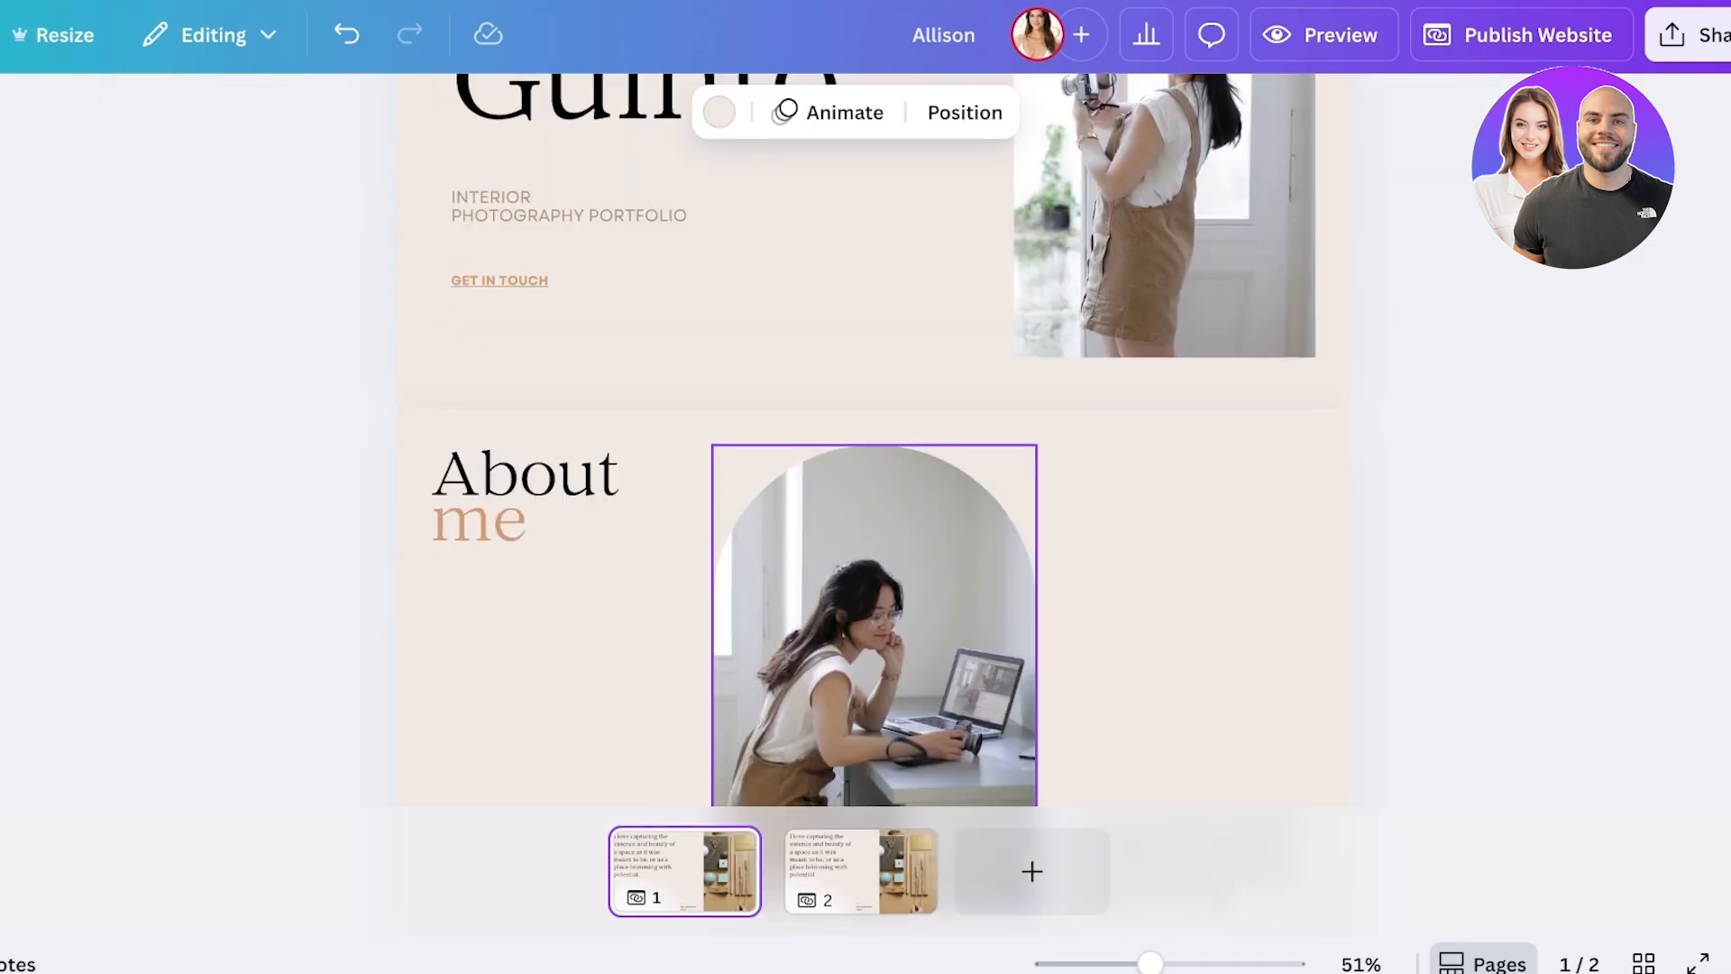
scroll(873, 577, "down", 10)
scroll(872, 505, "up", 3)
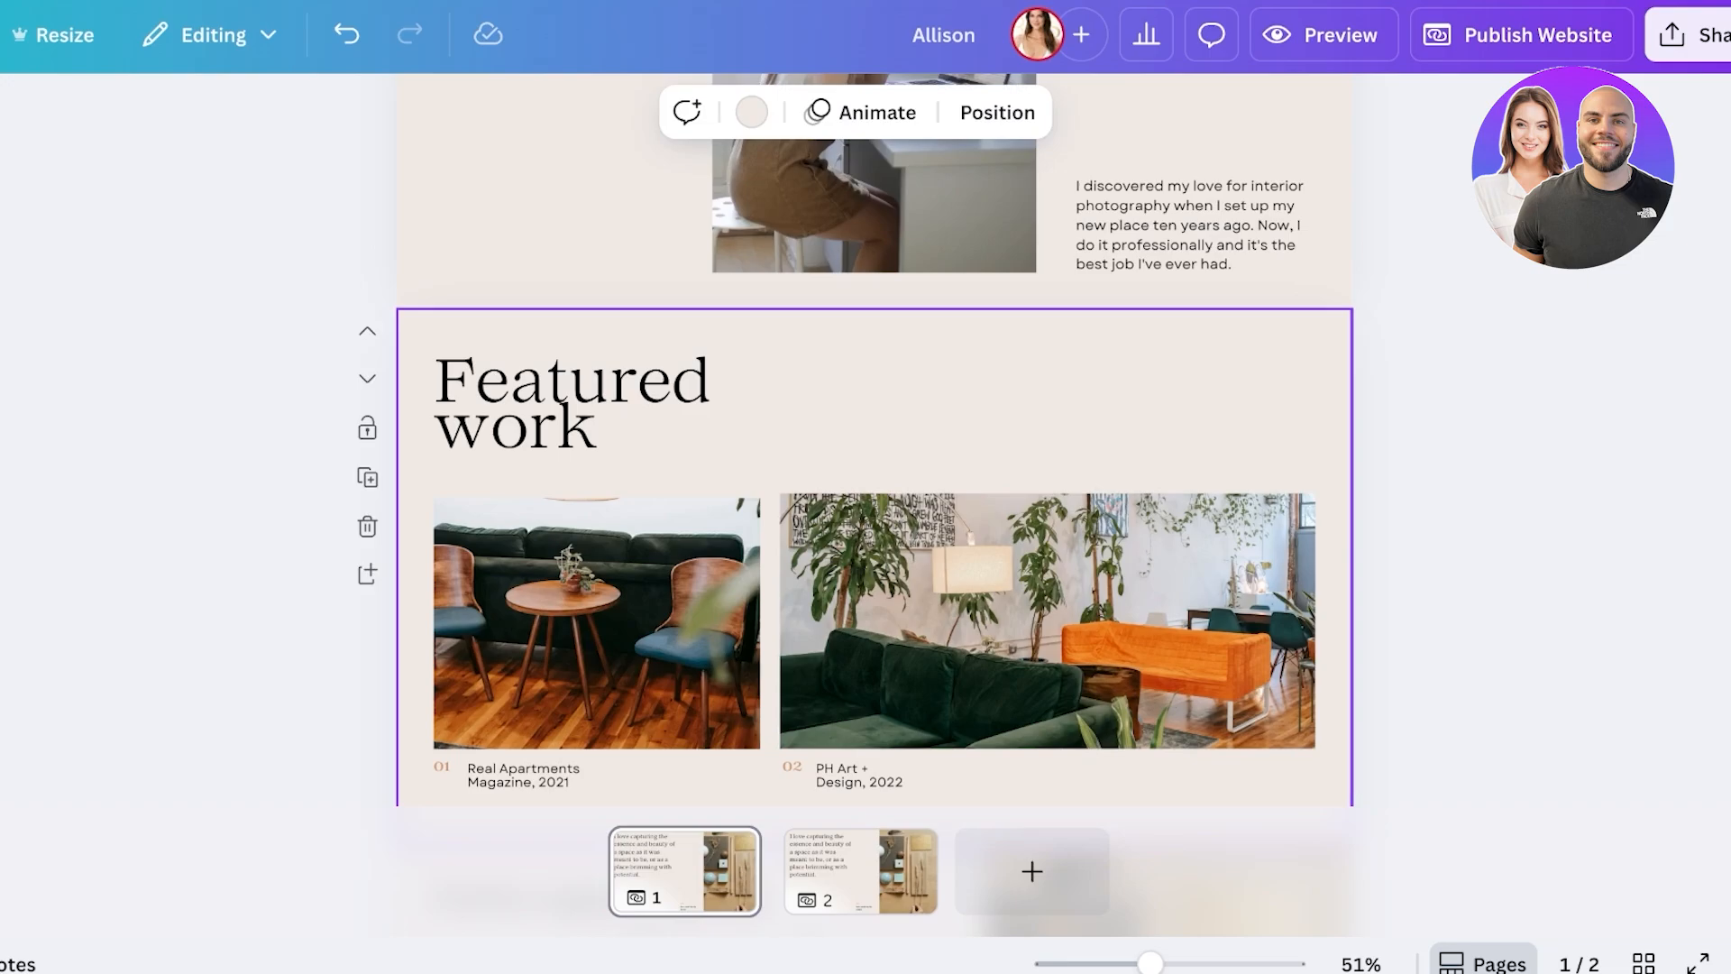
left_click(367, 527)
left_click(367, 527)
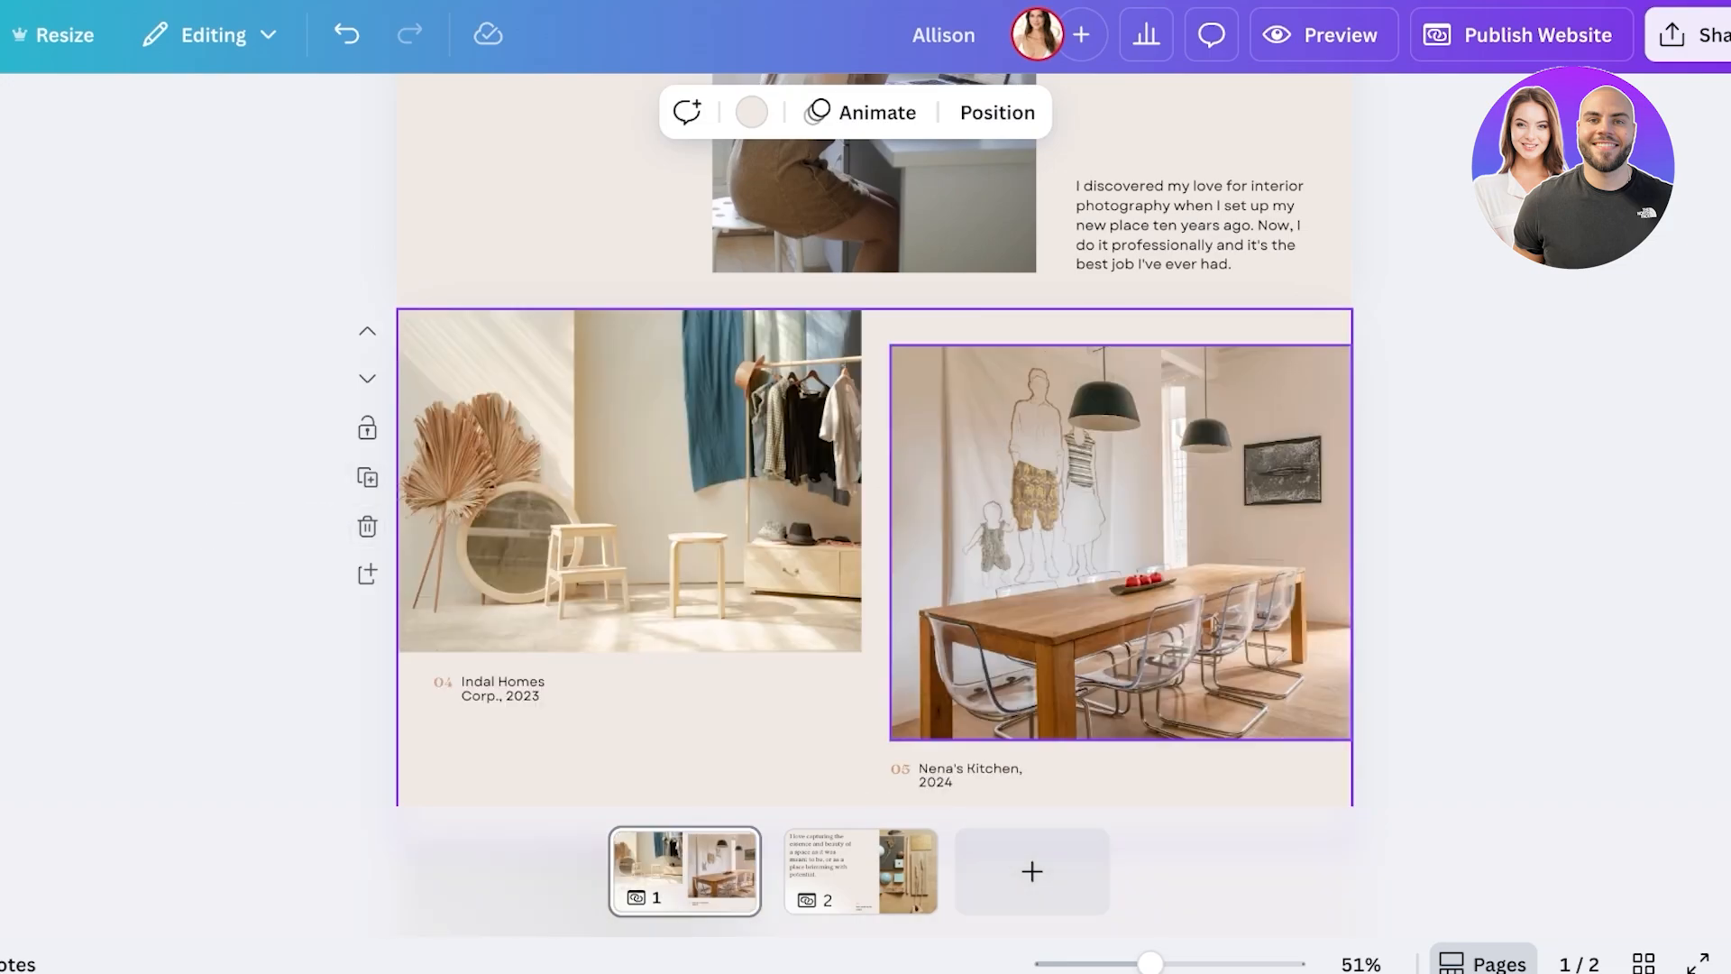
scroll(873, 451, "down", 2)
left_click(367, 341)
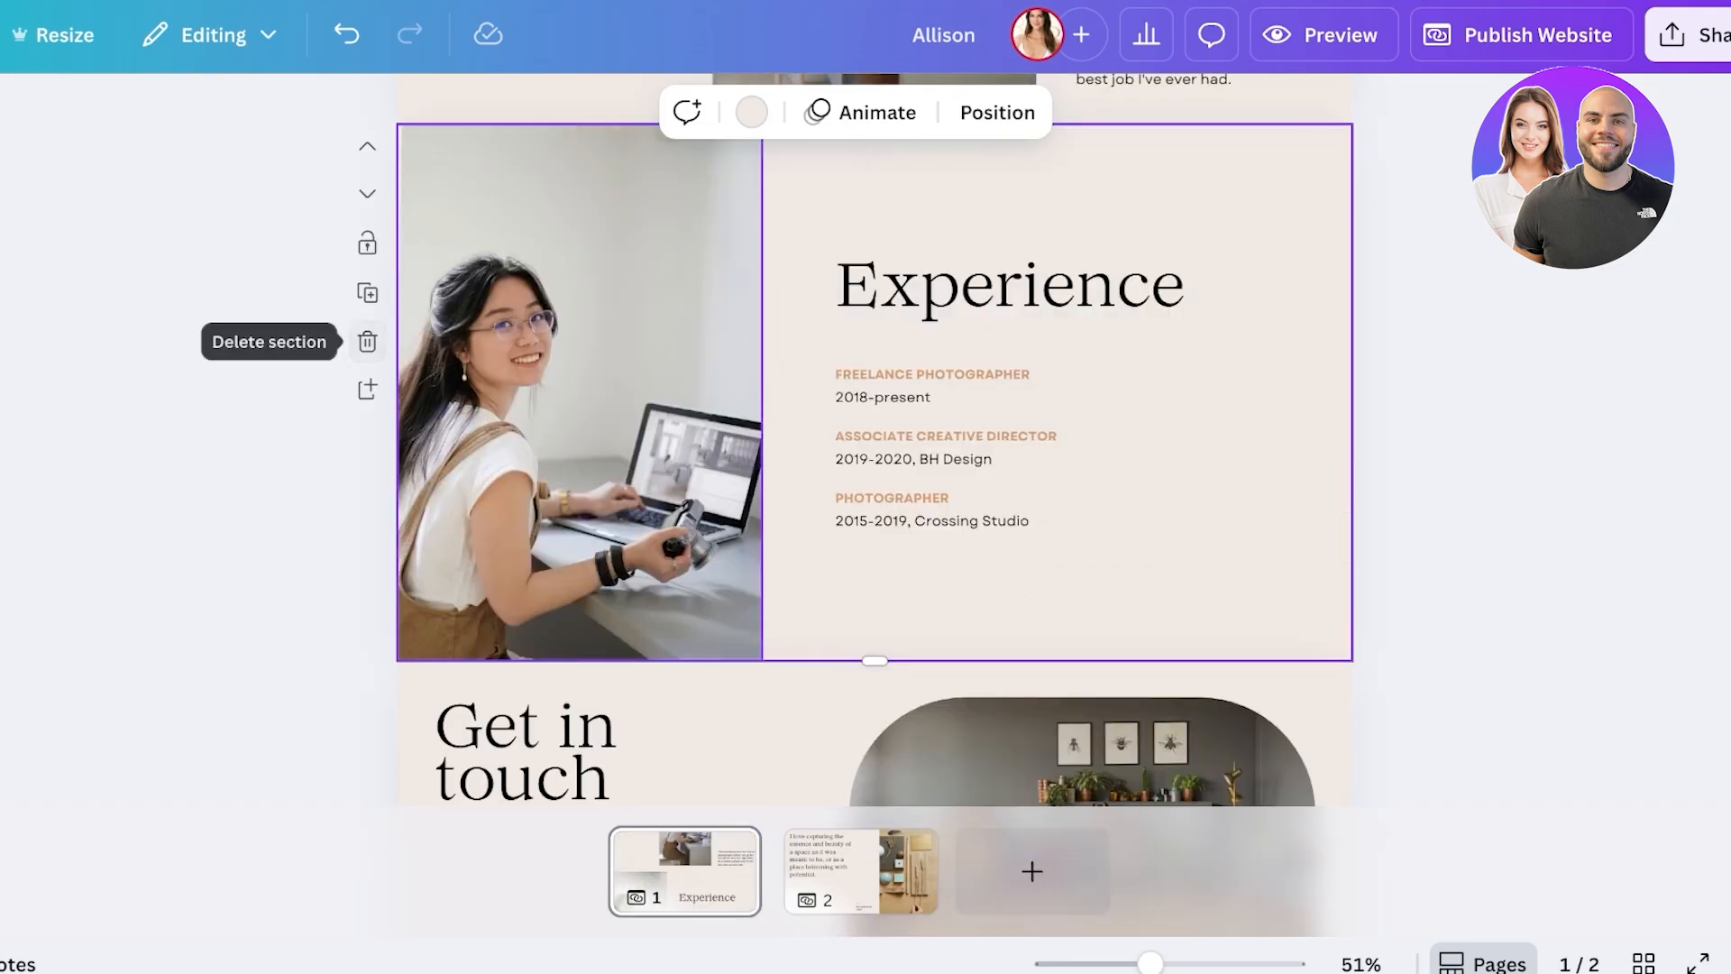
left_click_drag(1277, 174, 465, 603)
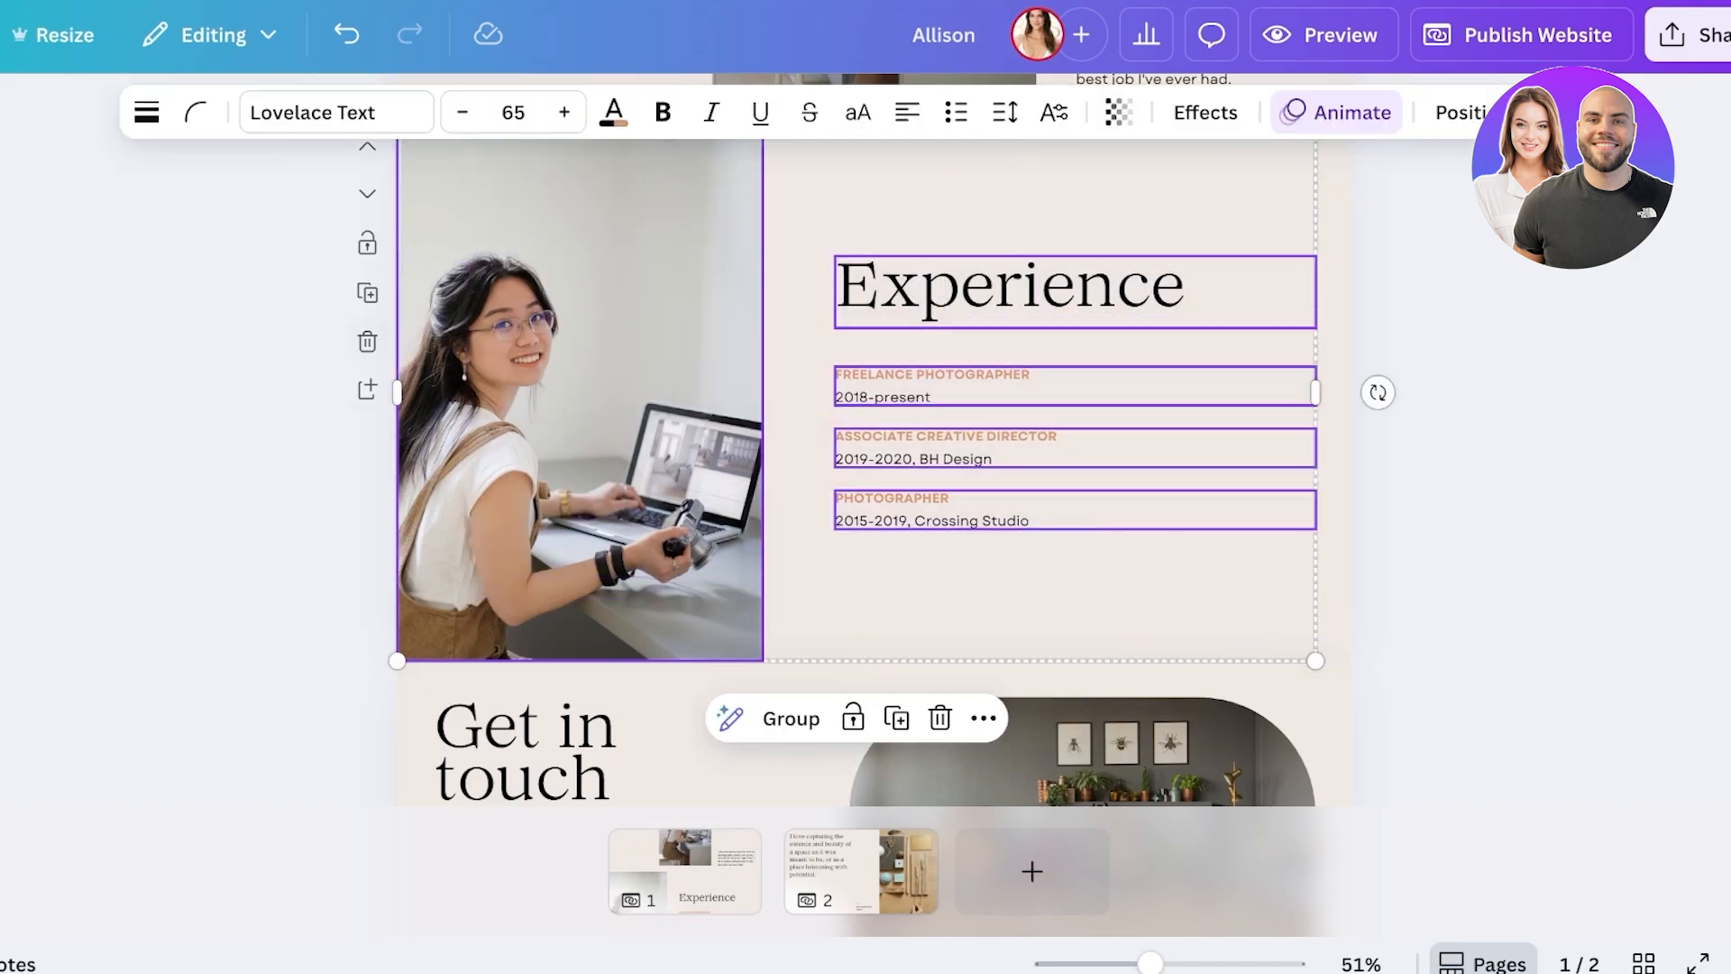
left_click(367, 341)
- Add a blank third page and paste the Experience photo and text onto it
left_click(1031, 871)
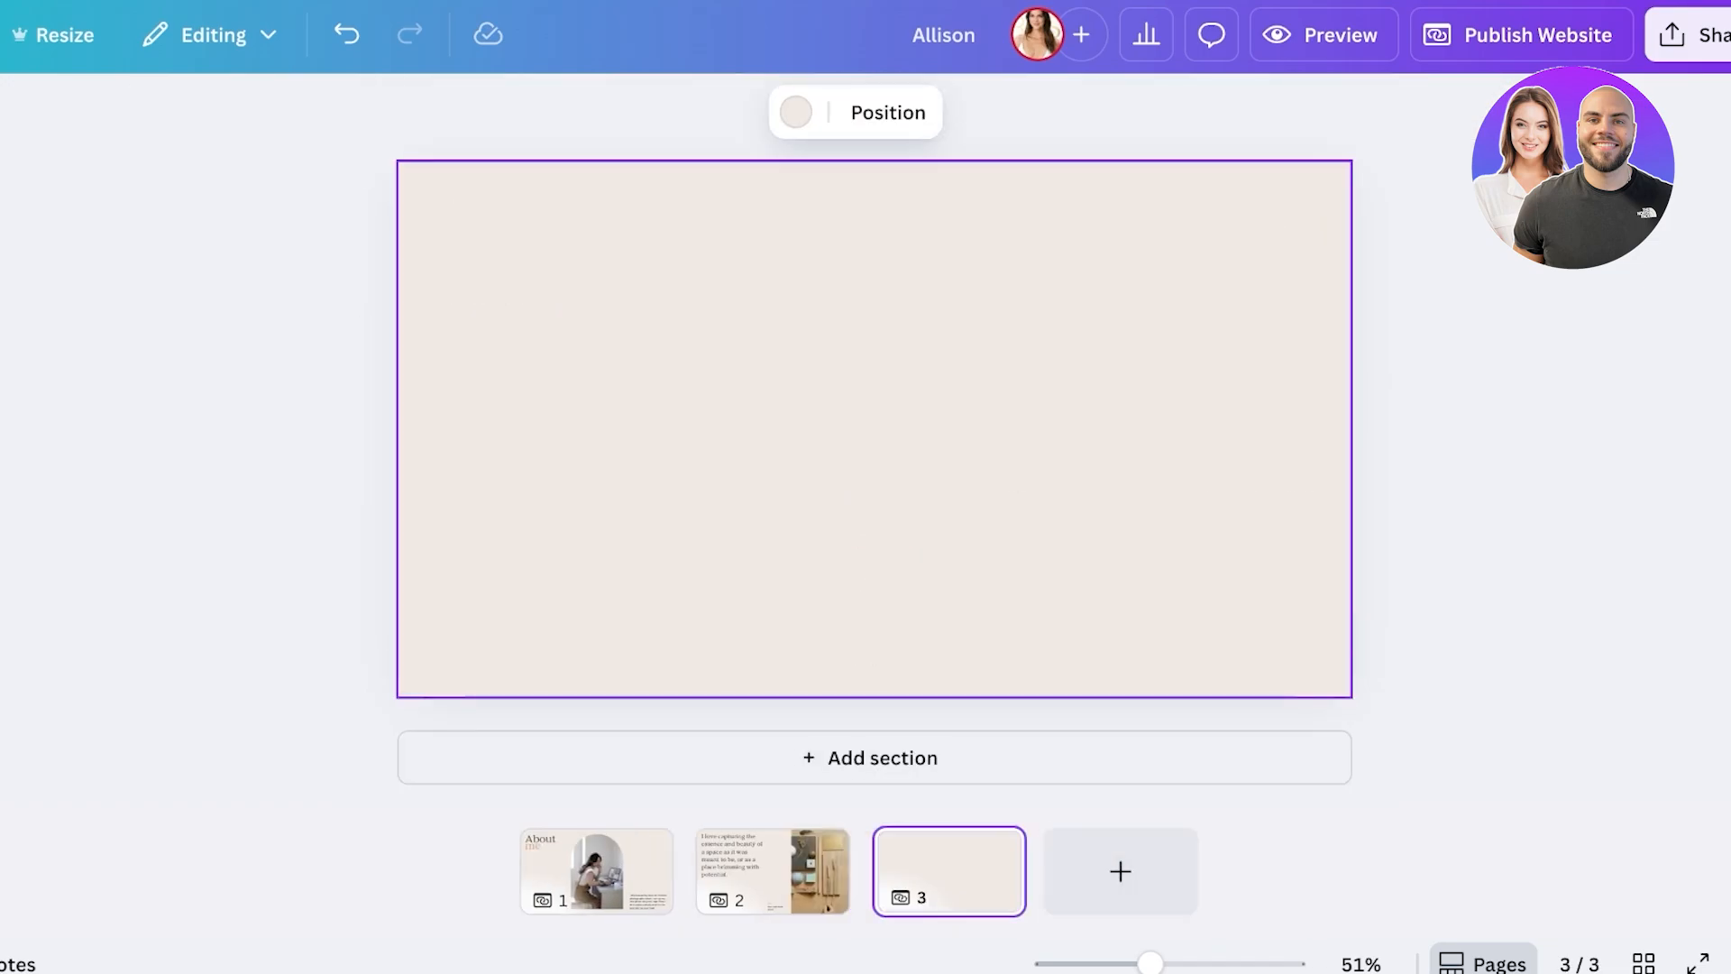
left_click(873, 428)
key("ctrl+v")
- Review pages 1, 2 and 3 of the website, ending back on page 1
left_click(596, 870)
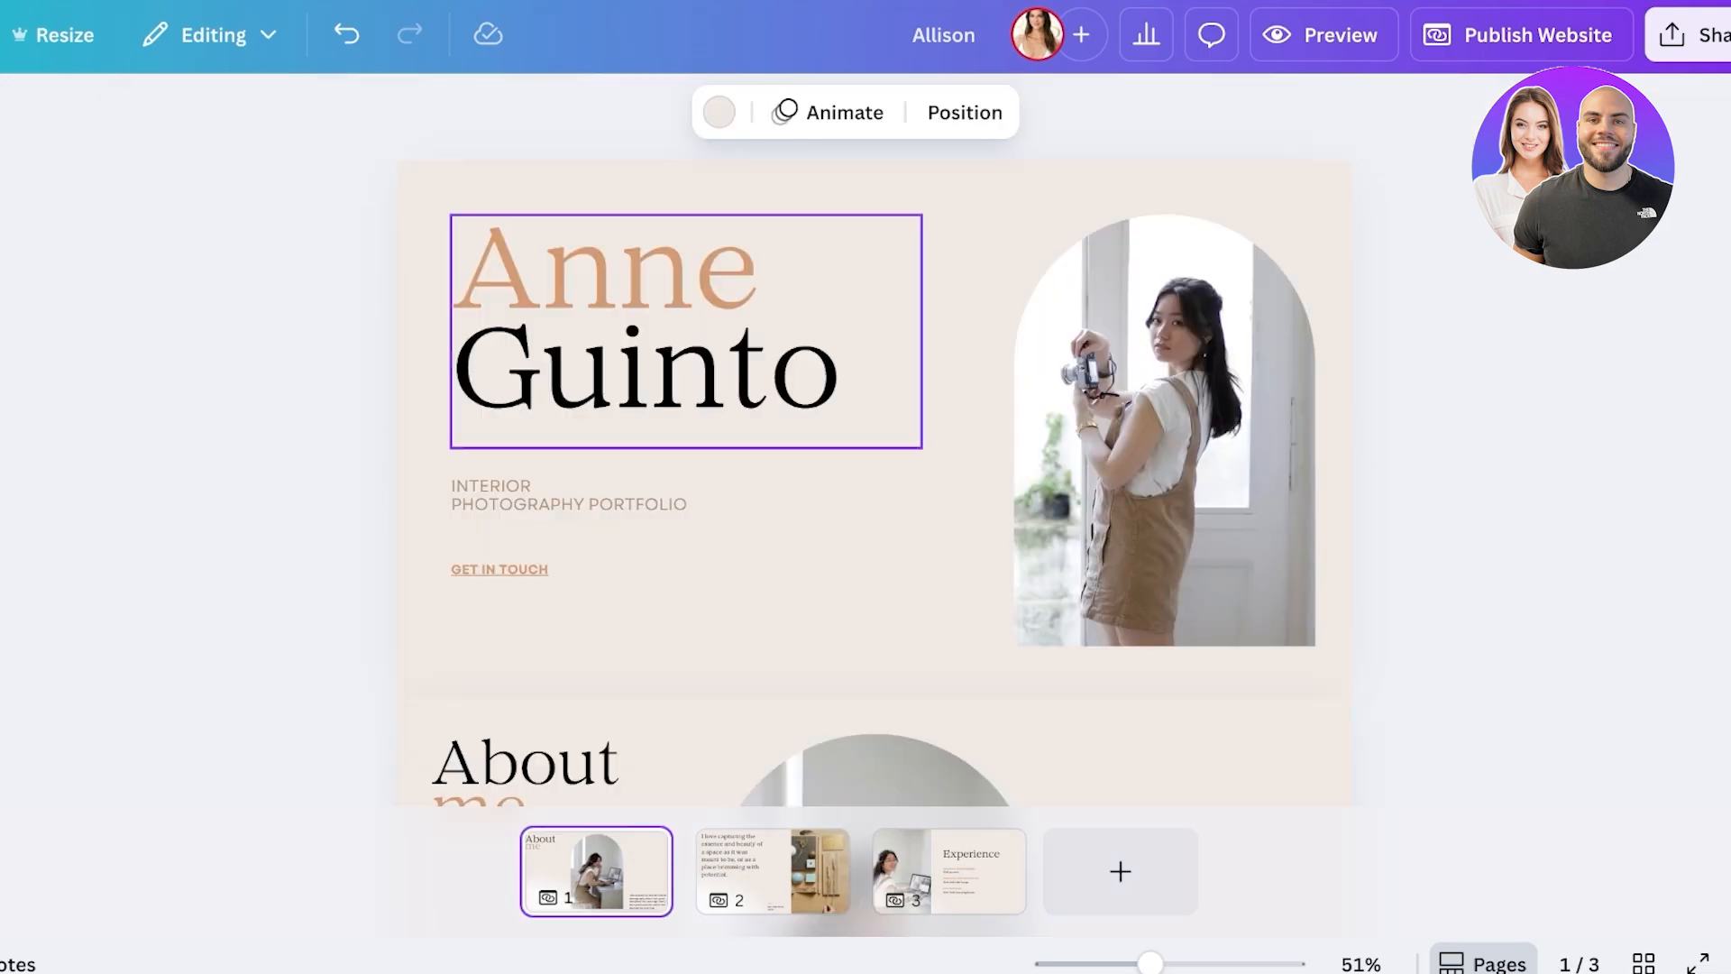
scroll(874, 484, "down", 7)
scroll(873, 484, "up", 4)
scroll(874, 485, "down", 5)
scroll(873, 484, "up", 8)
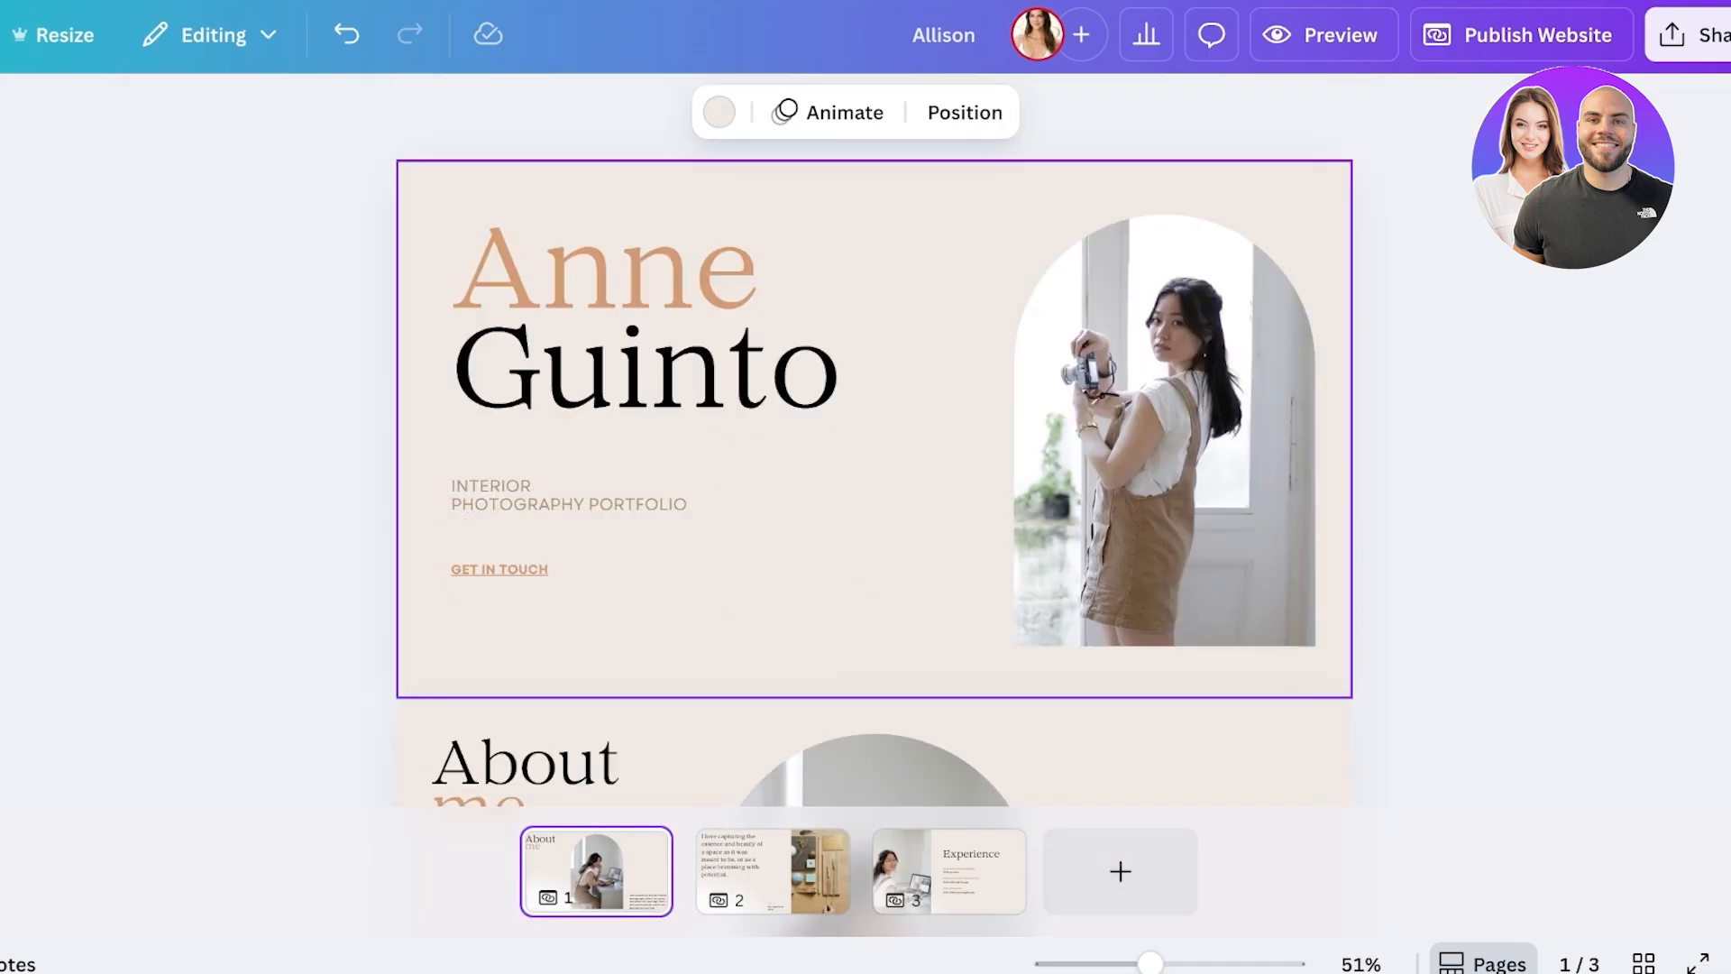
left_click(773, 867)
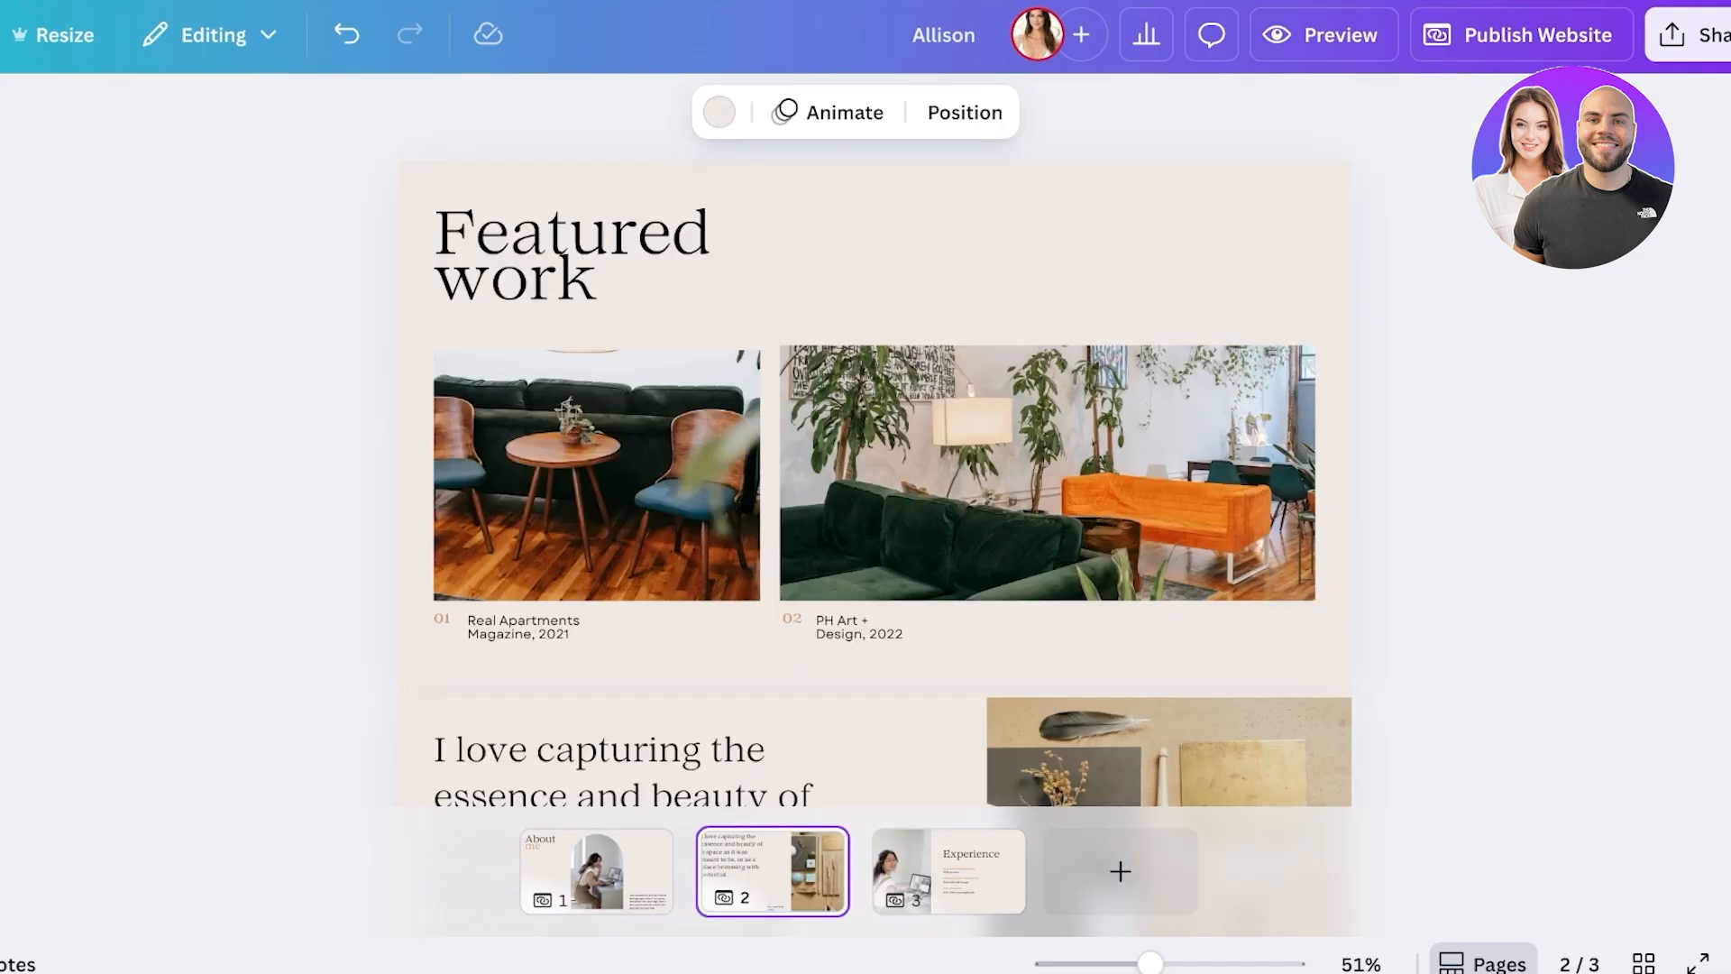
left_click(596, 871)
left_click(648, 849)
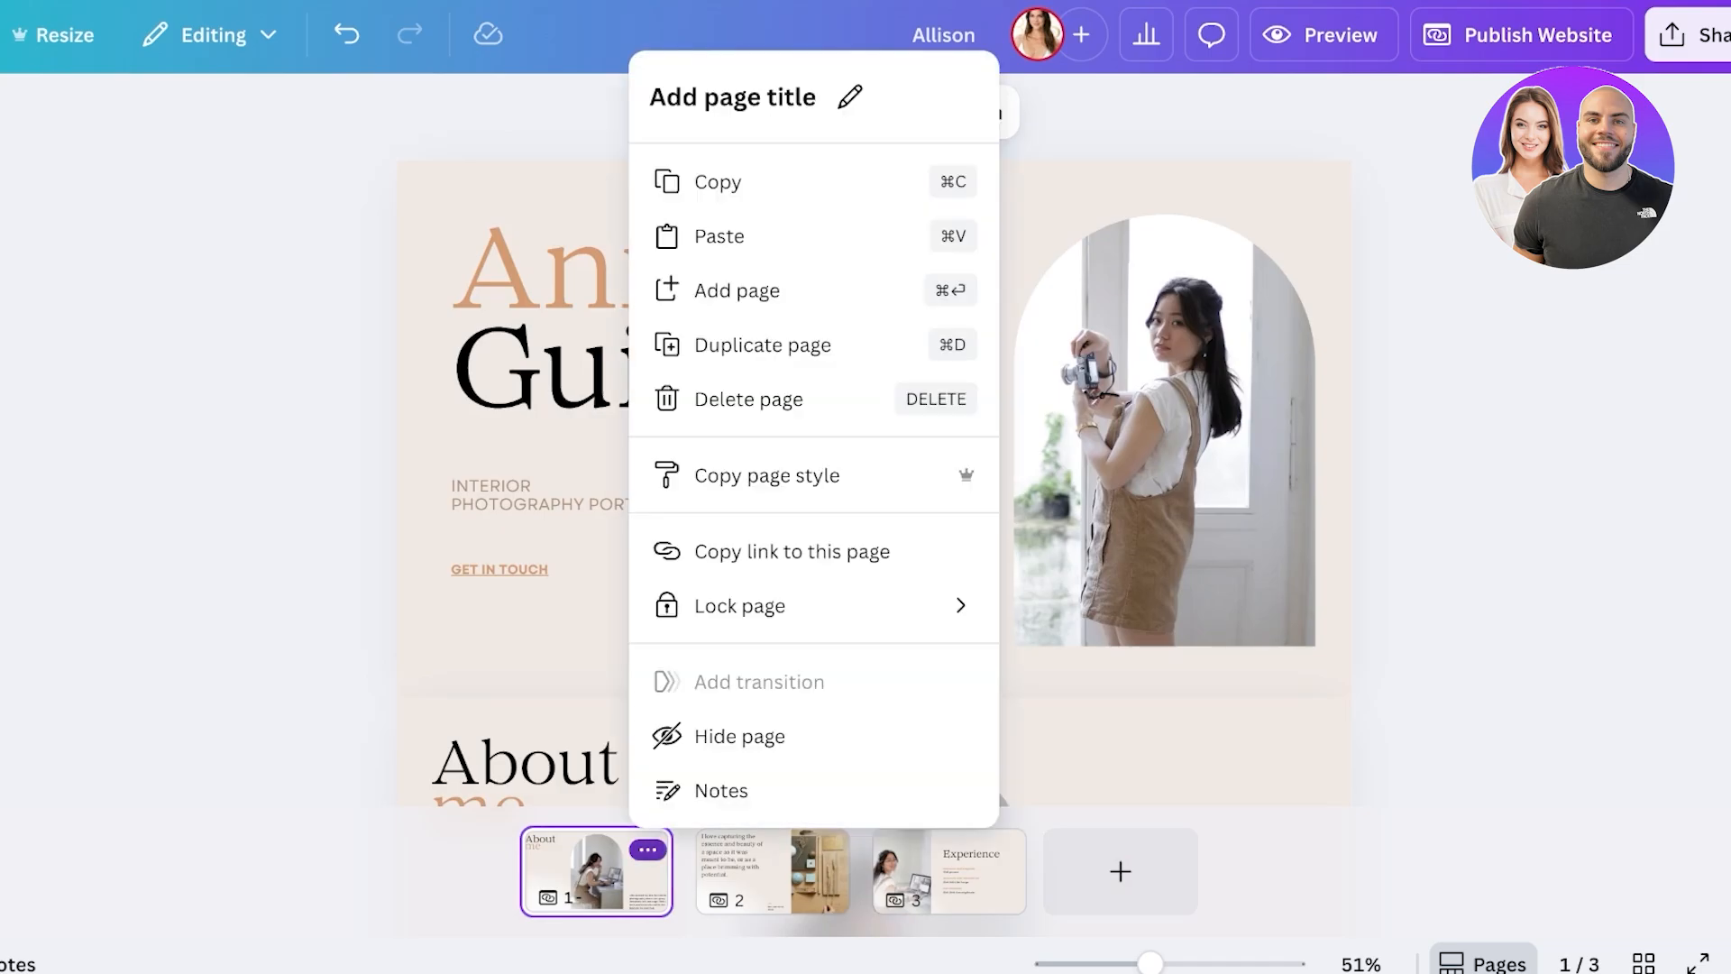
left_click(773, 871)
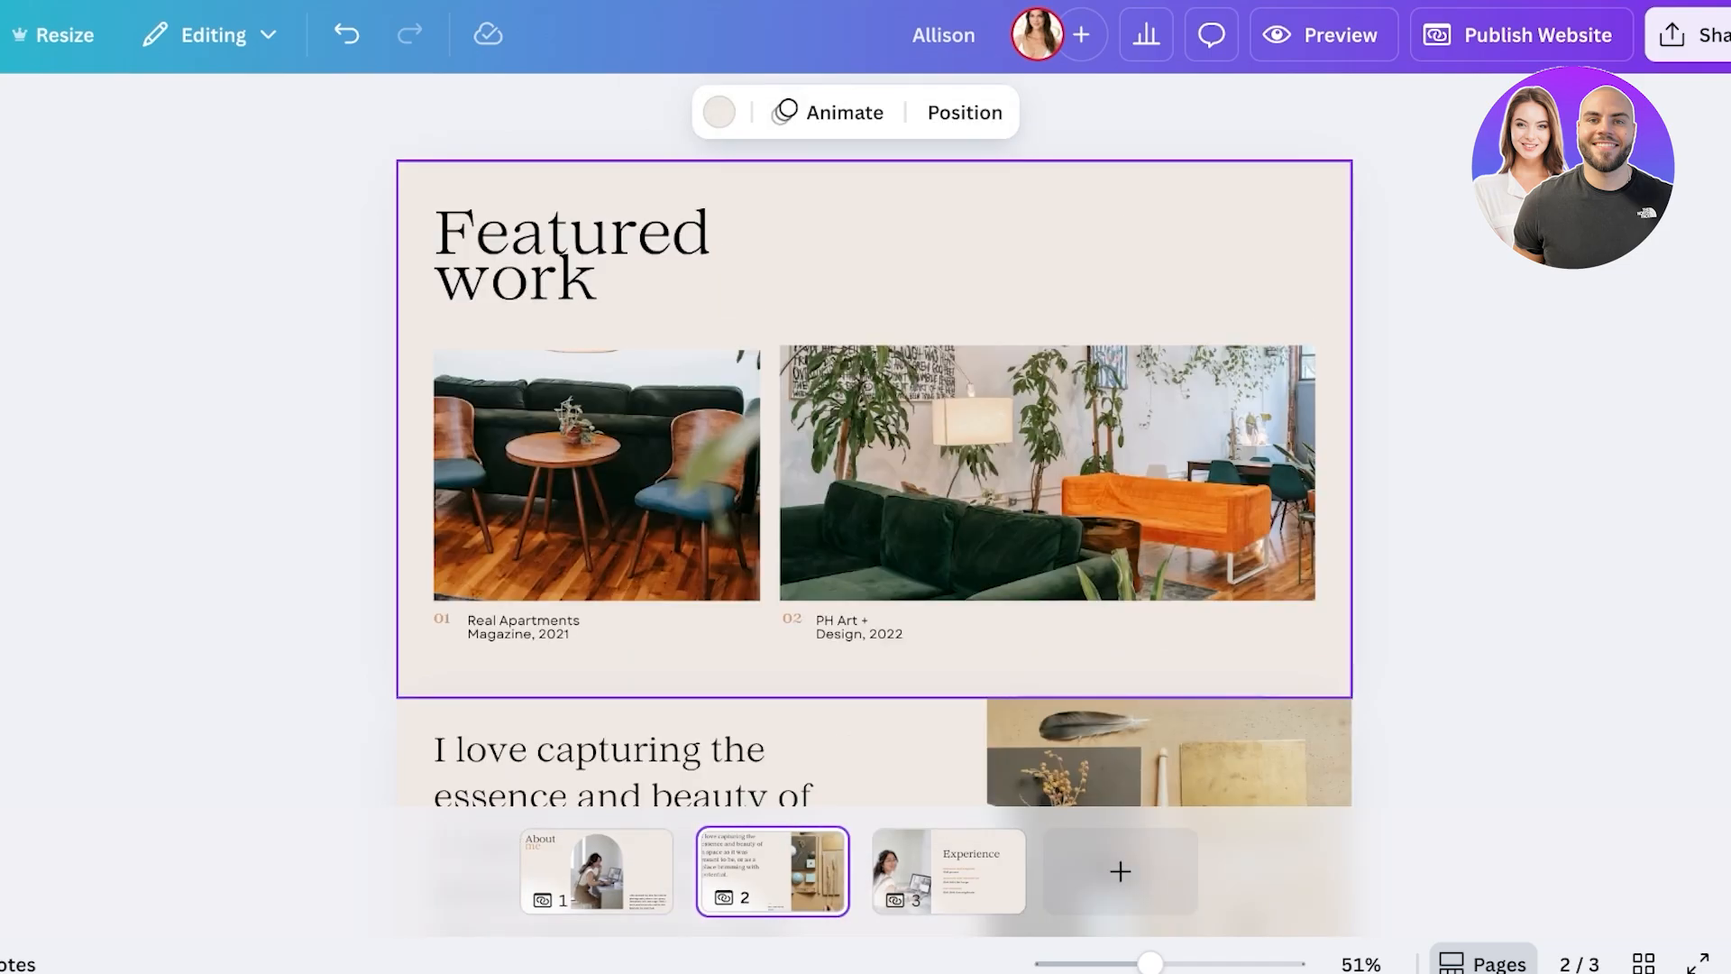
left_click(947, 871)
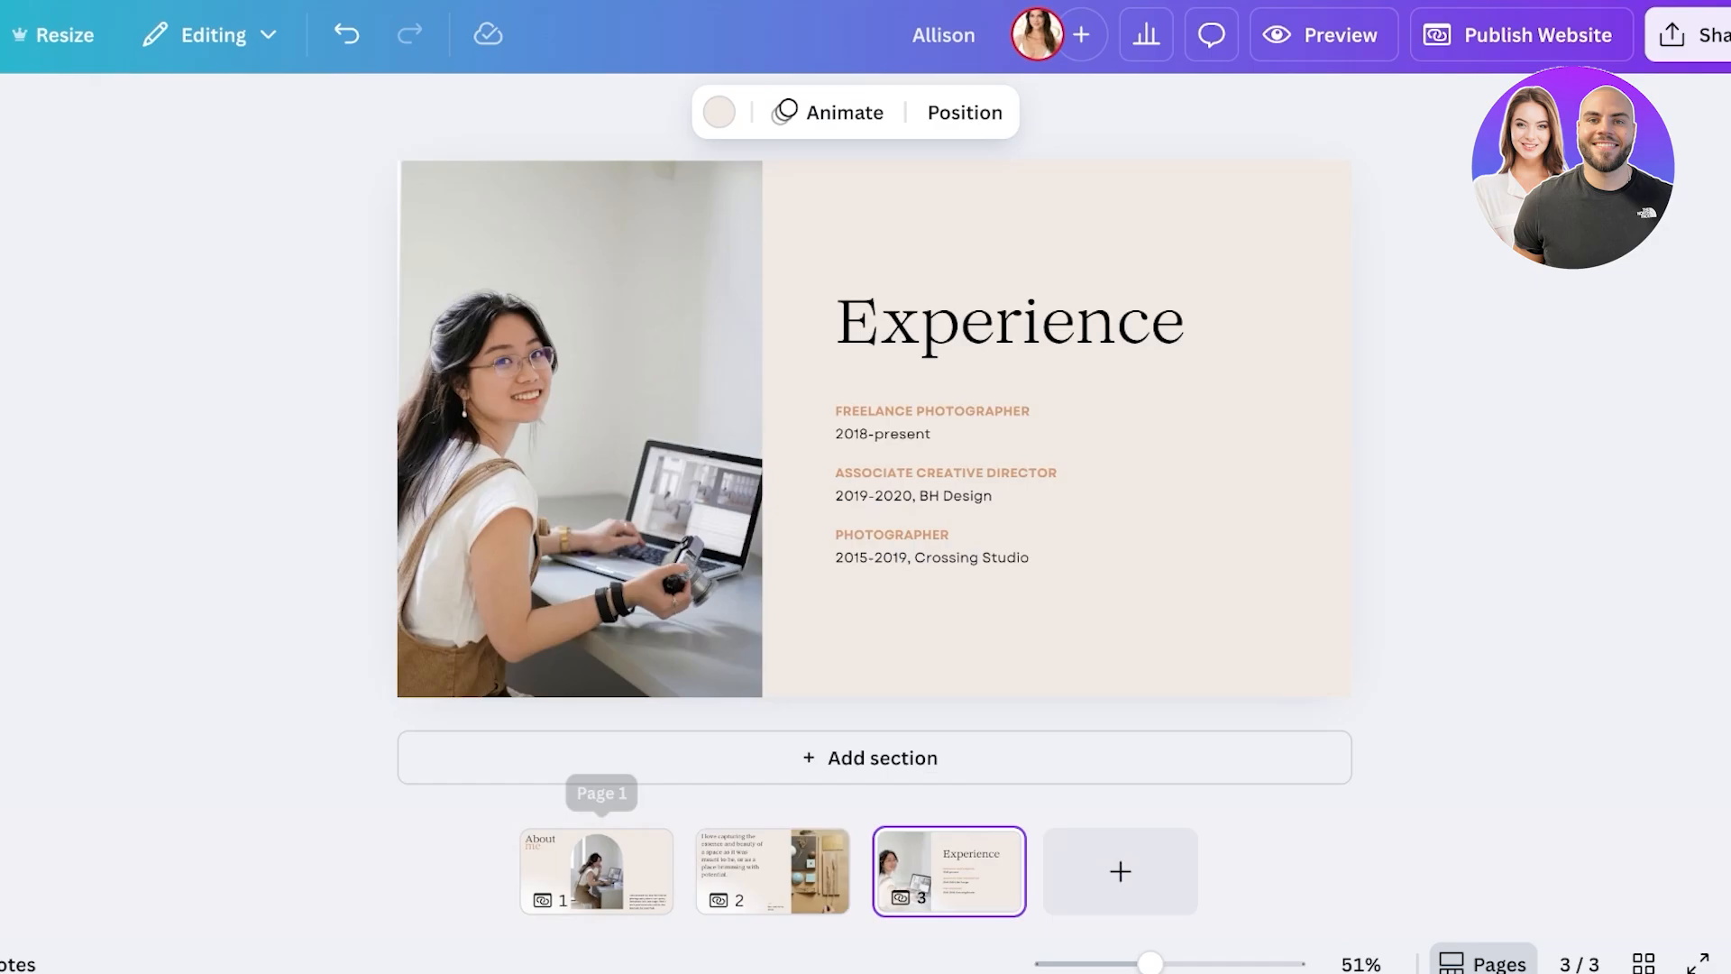
left_click(595, 871)
left_click(1481, 34)
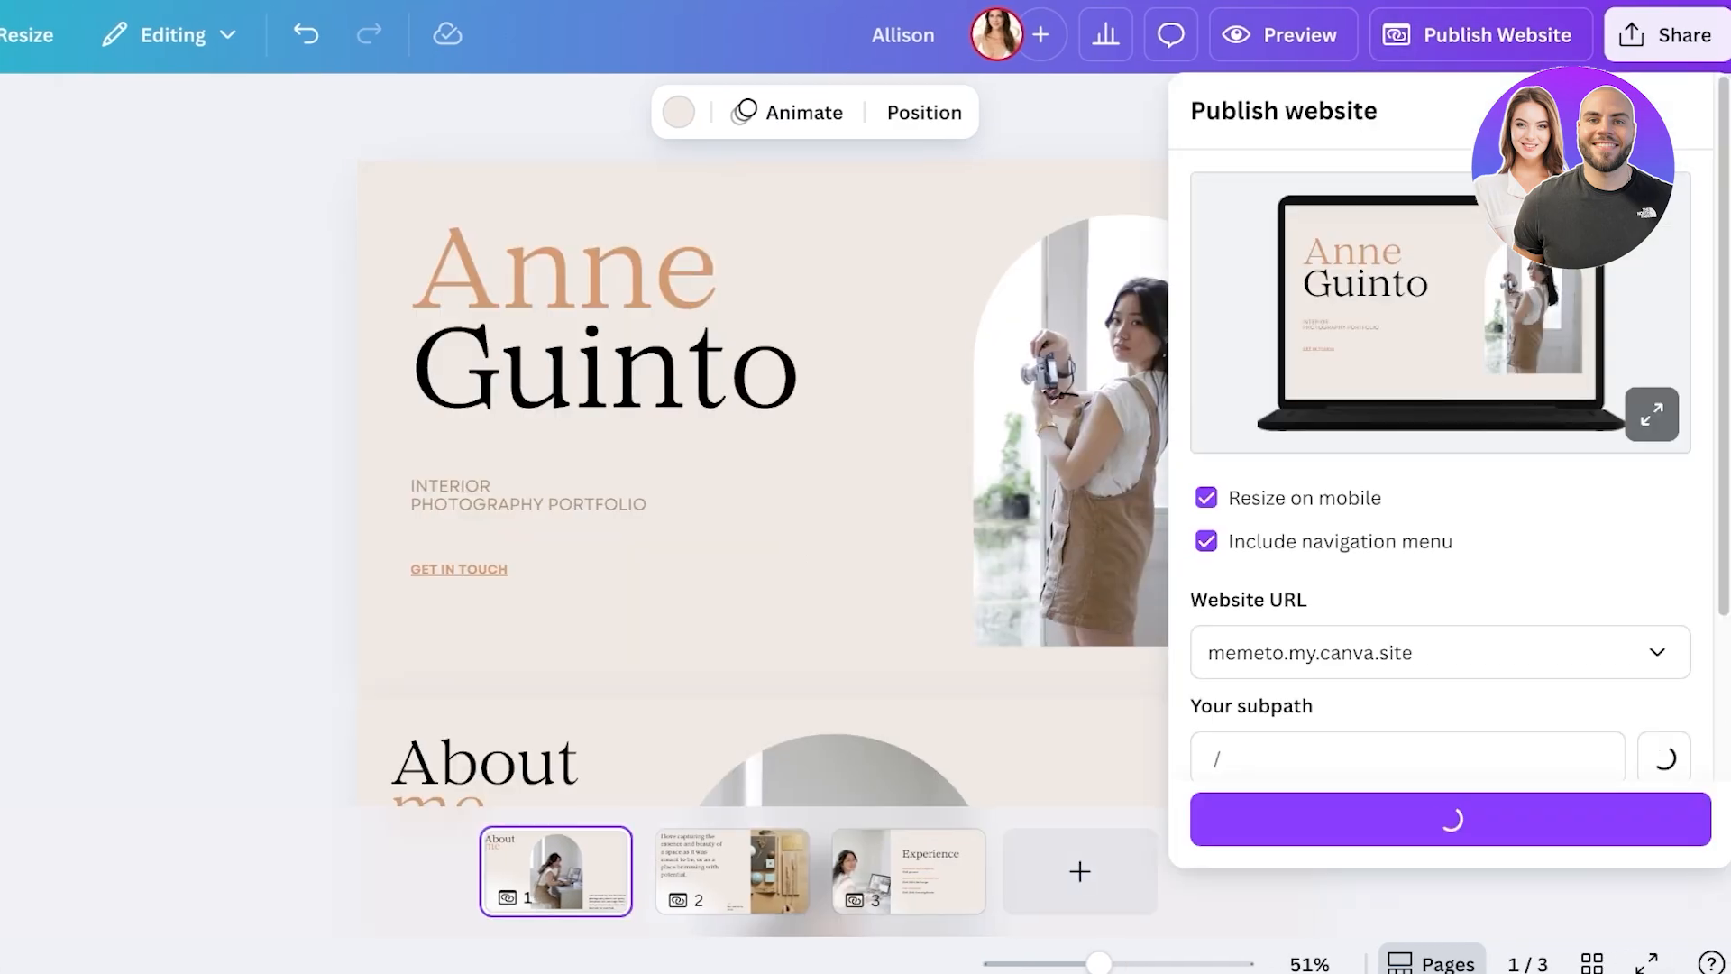
- Close the publishing settings and delete the hero's name heading text
scroll(1439, 469, "down", 3)
key("Escape")
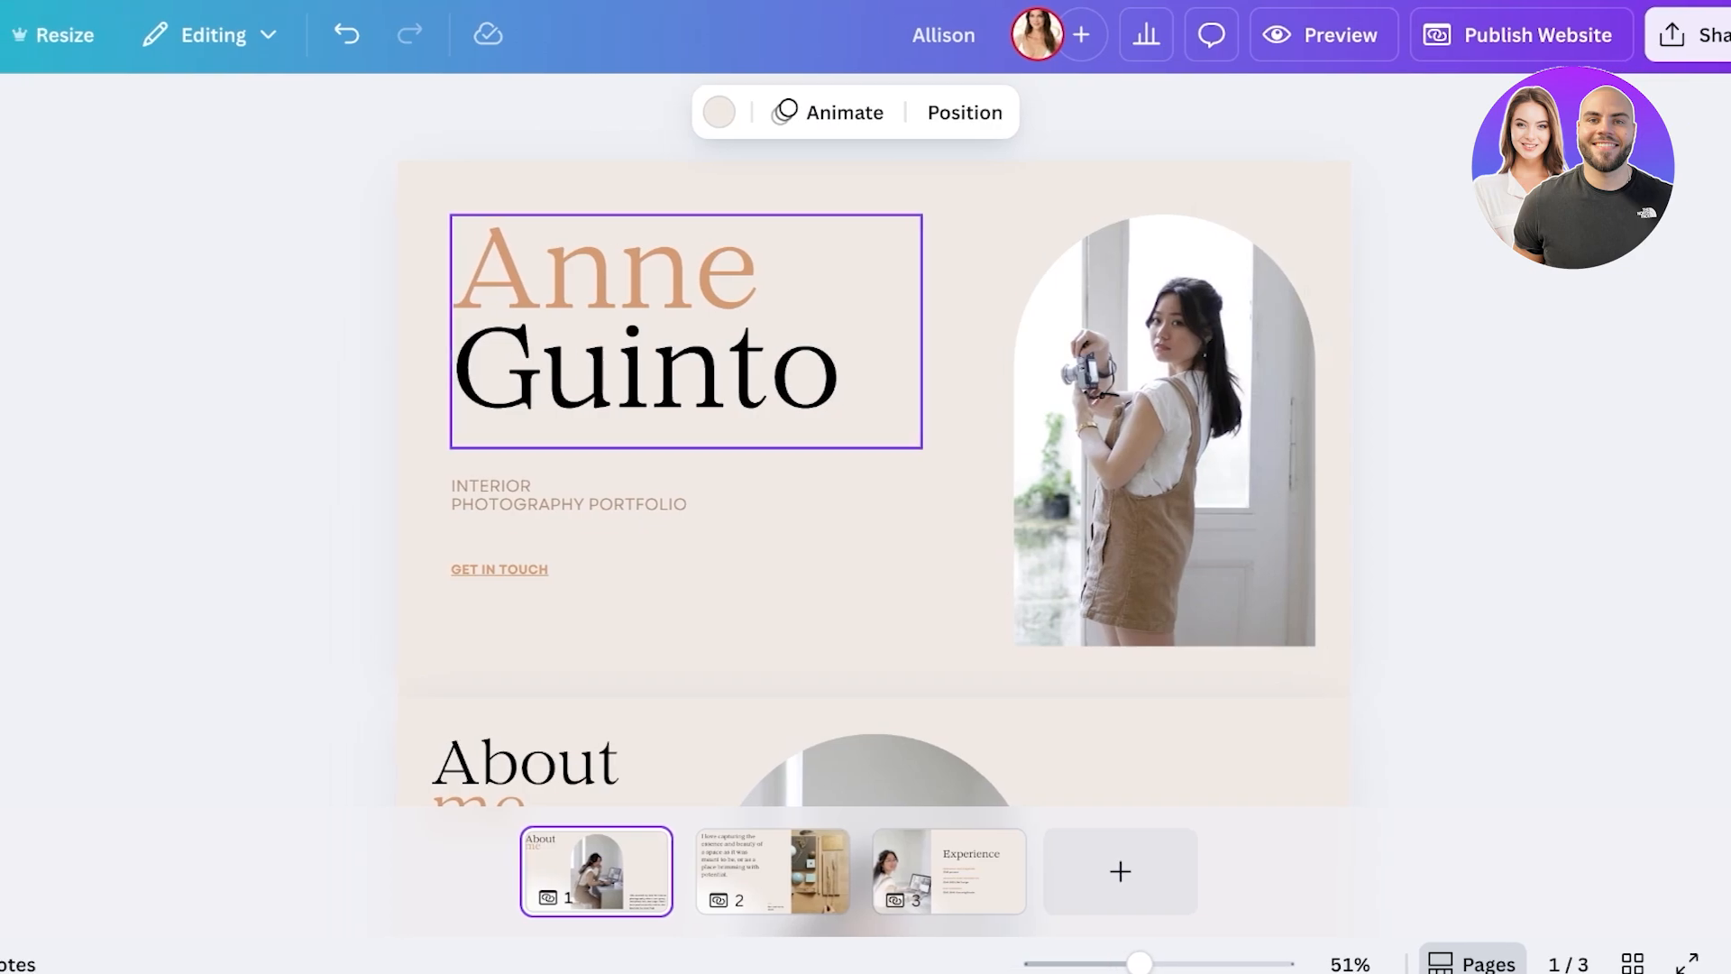
double_click(604, 331)
type("W")
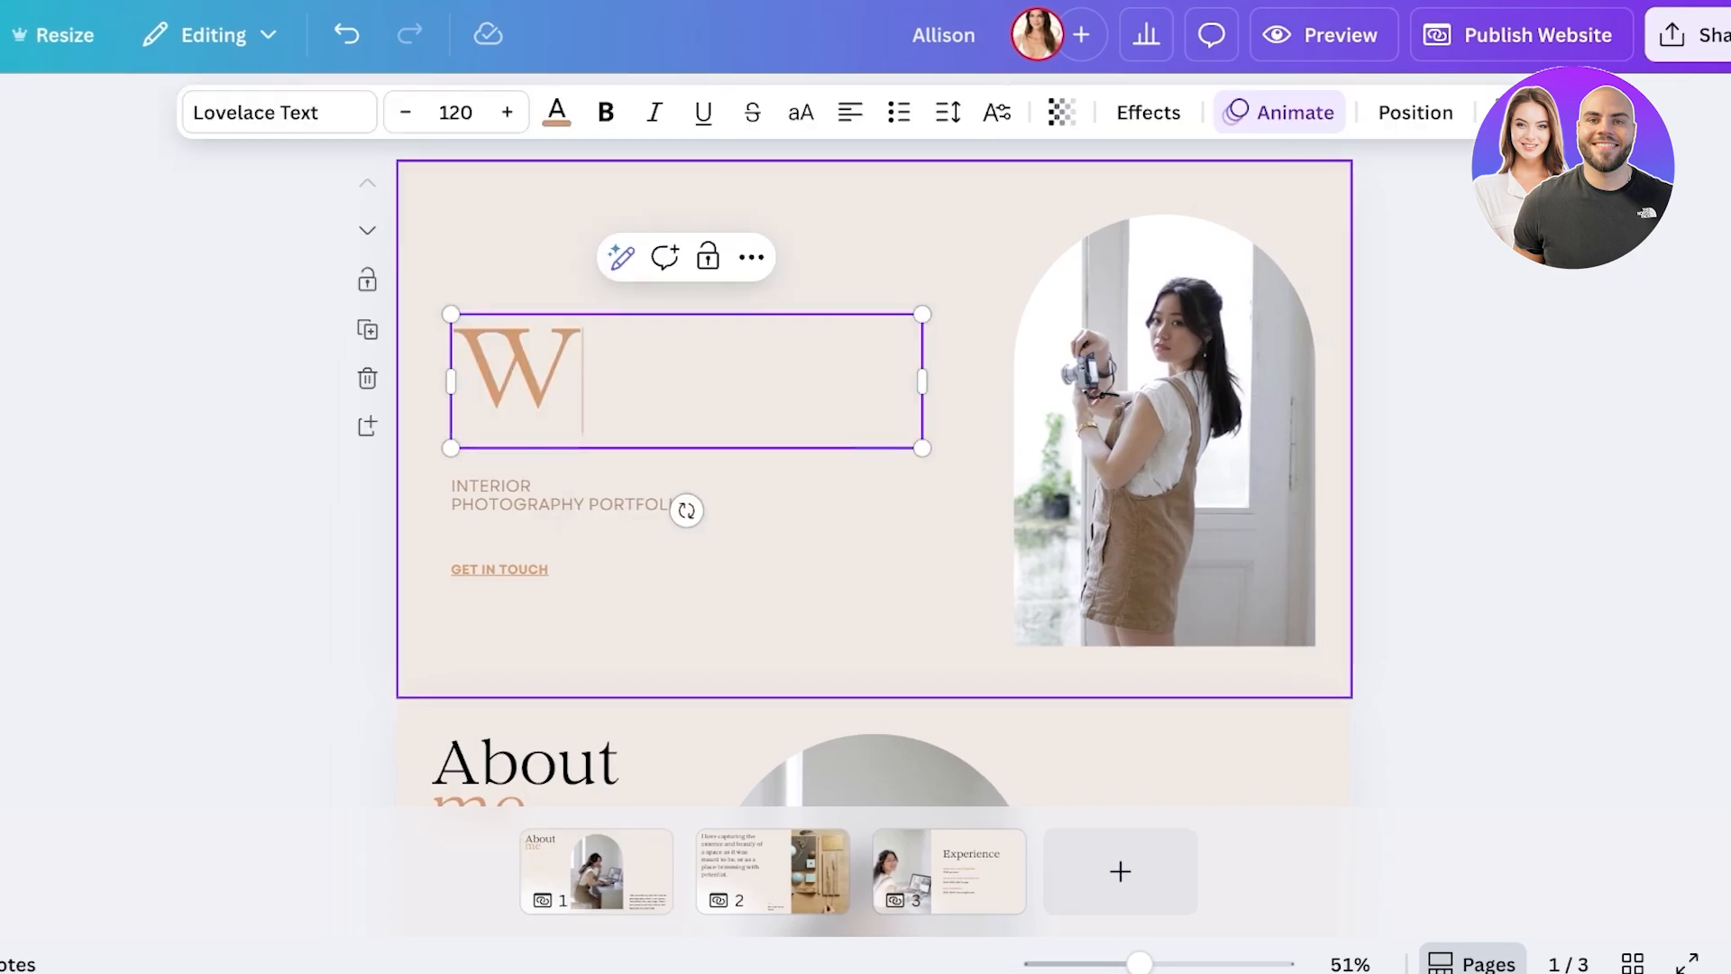
key("BackSpace")
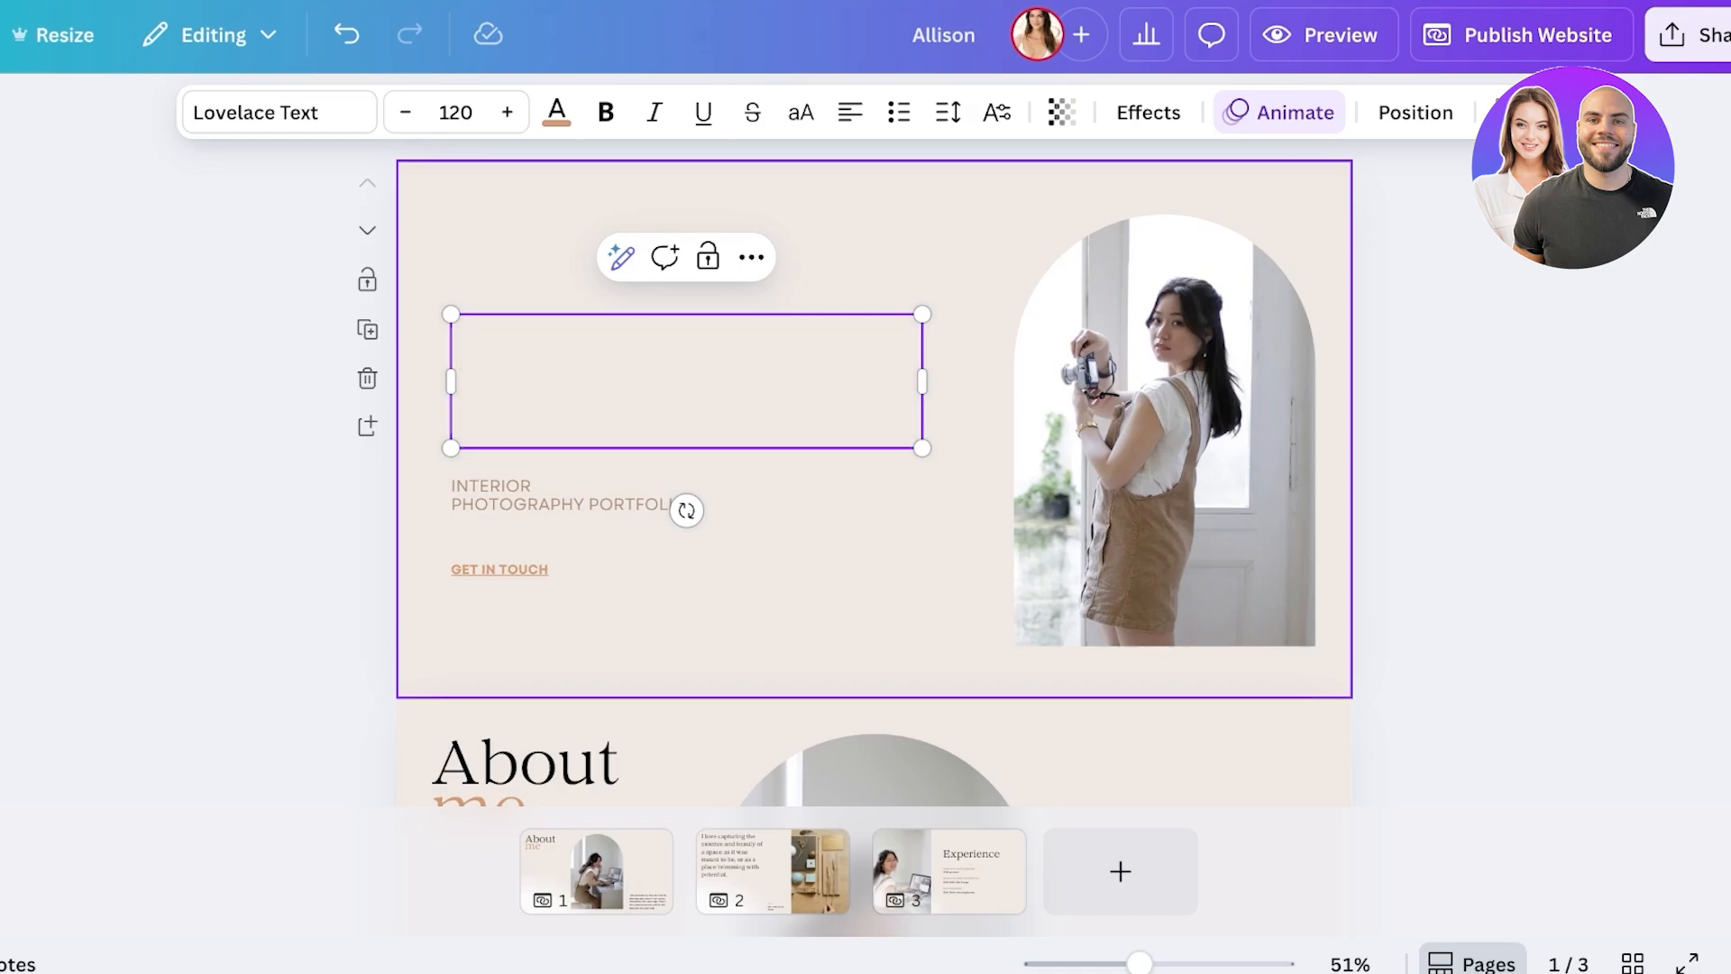
- Remove the arched photo and then its empty arch frame from the hero
scroll(1163, 424, "down", 1)
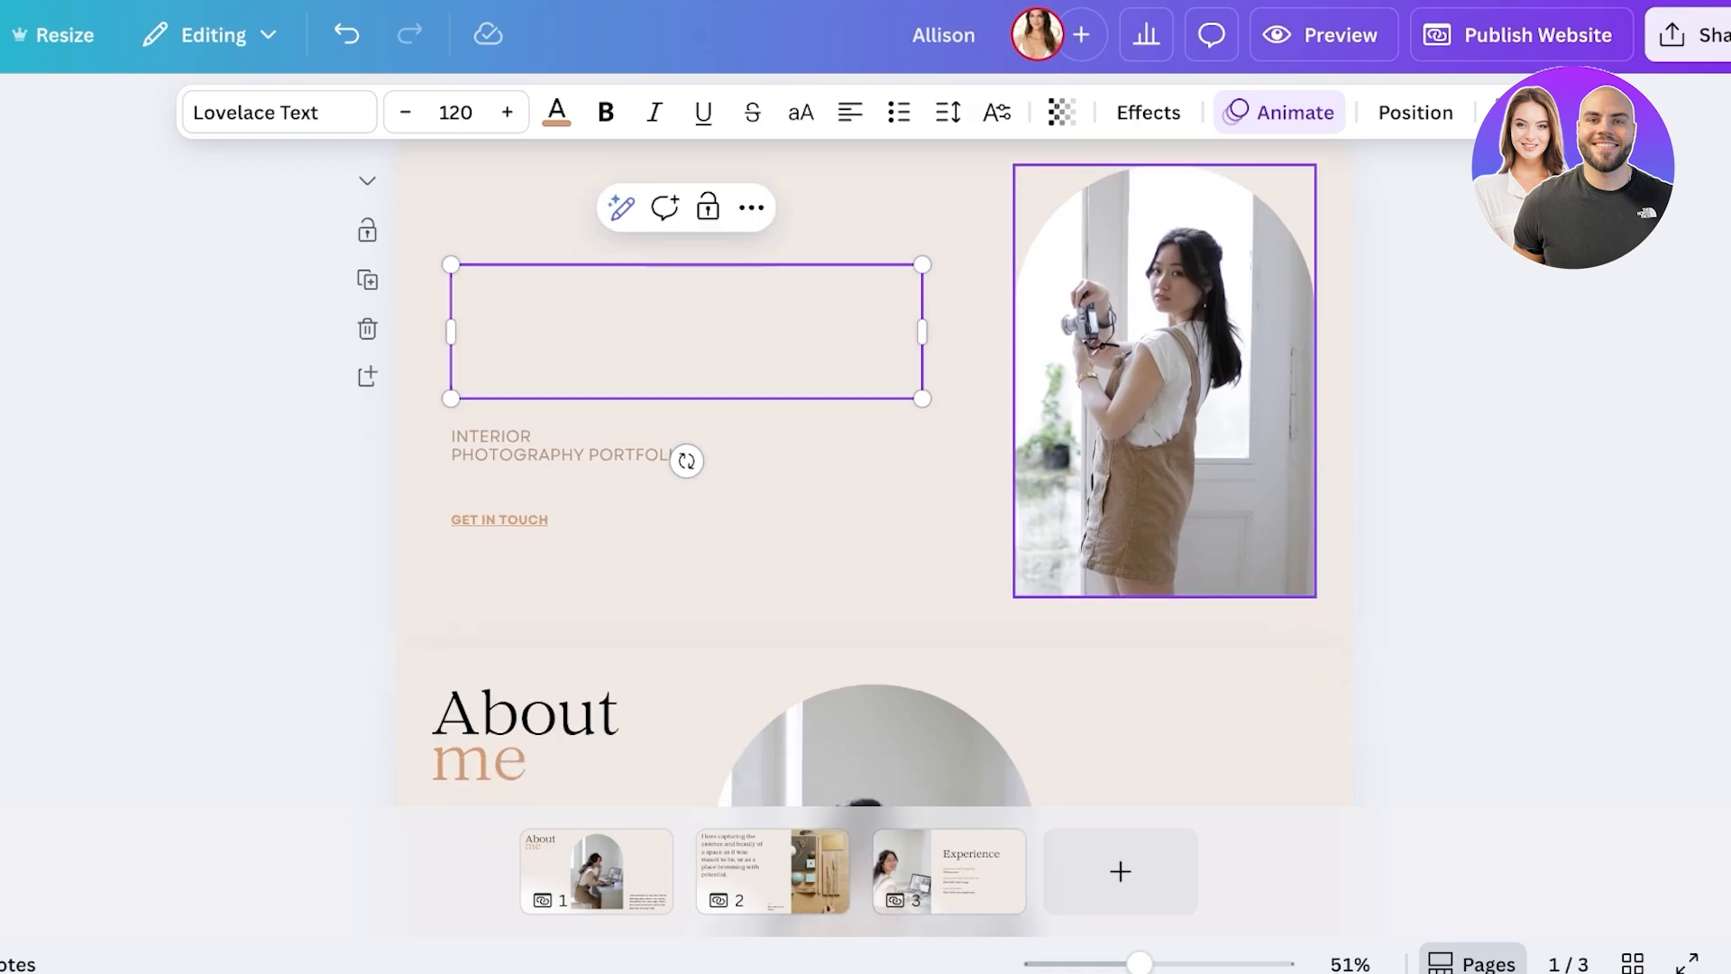
scroll(1163, 380, "down", 1)
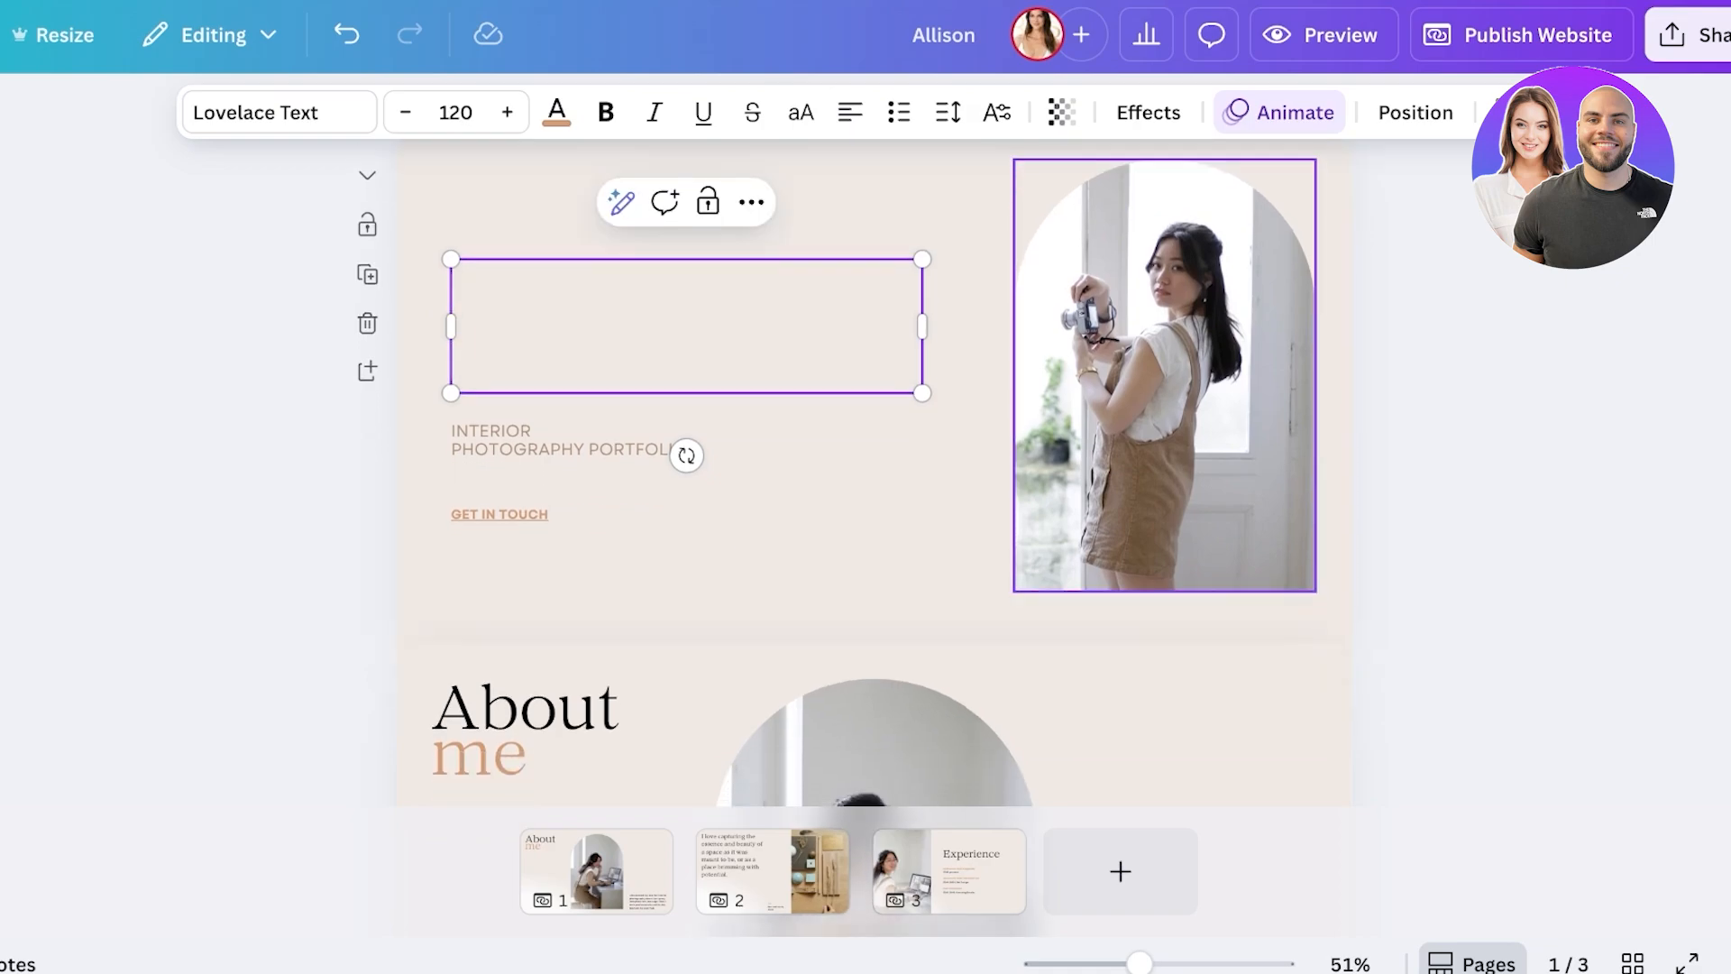
left_click(1162, 376)
key("BackSpace")
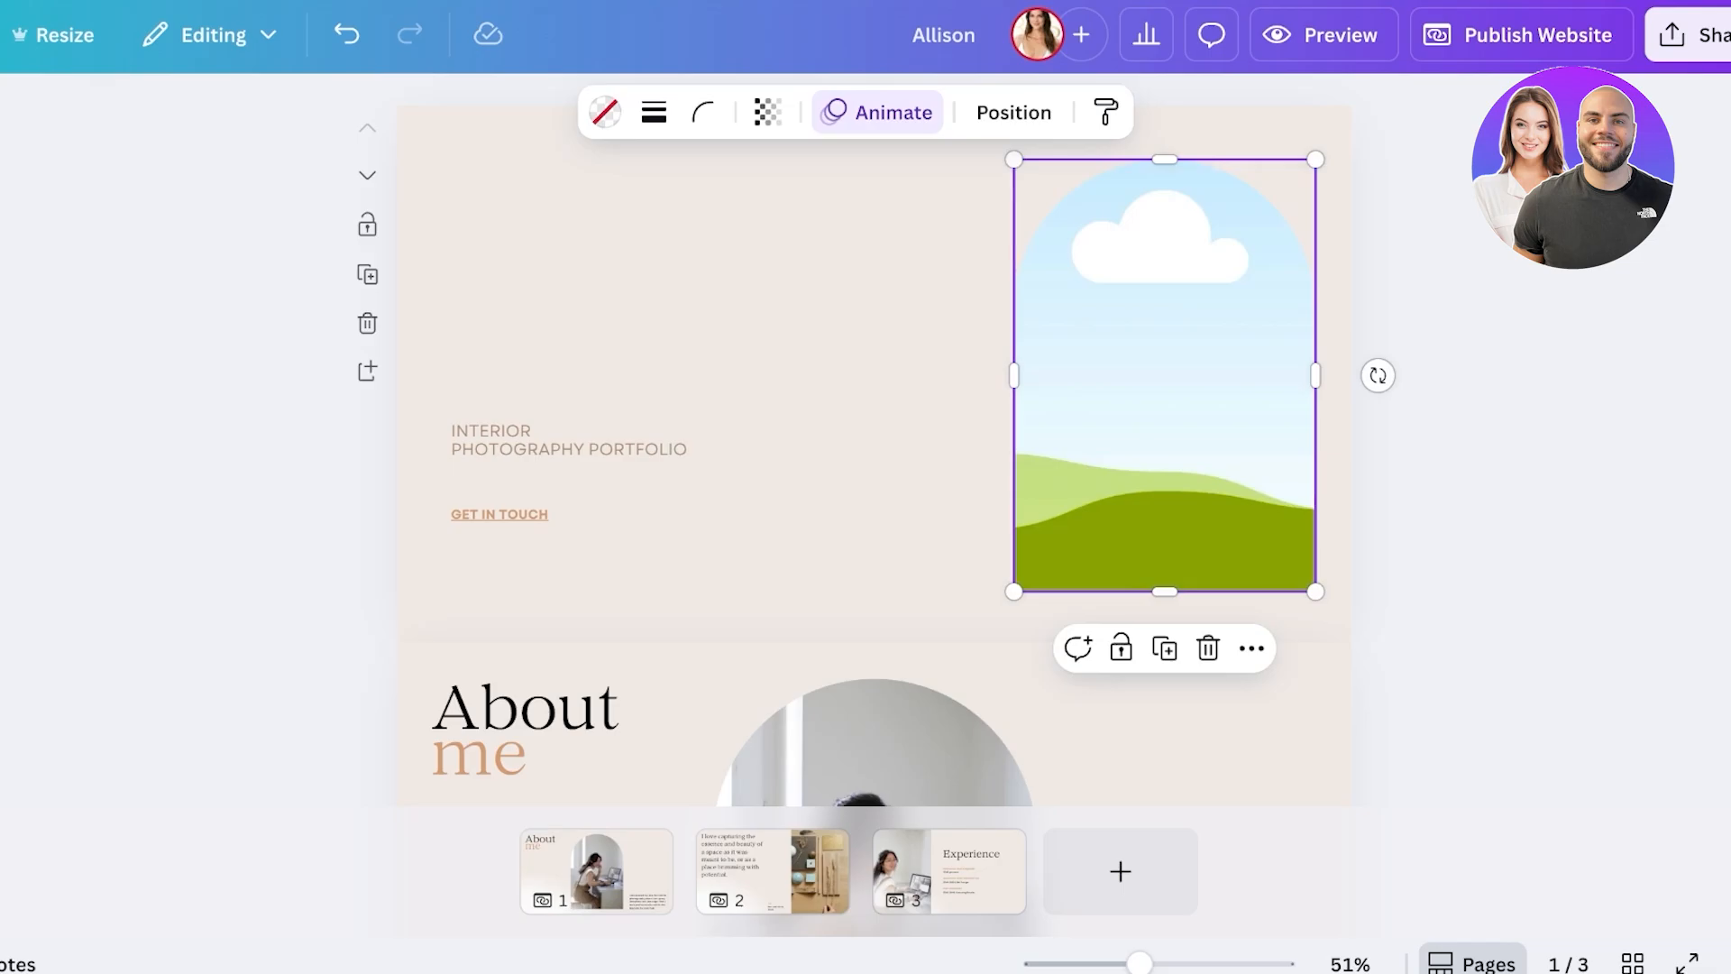
key("BackSpace")
- Search the Elements library for 'arch' and filter the results to Frames
left_click(39, 230)
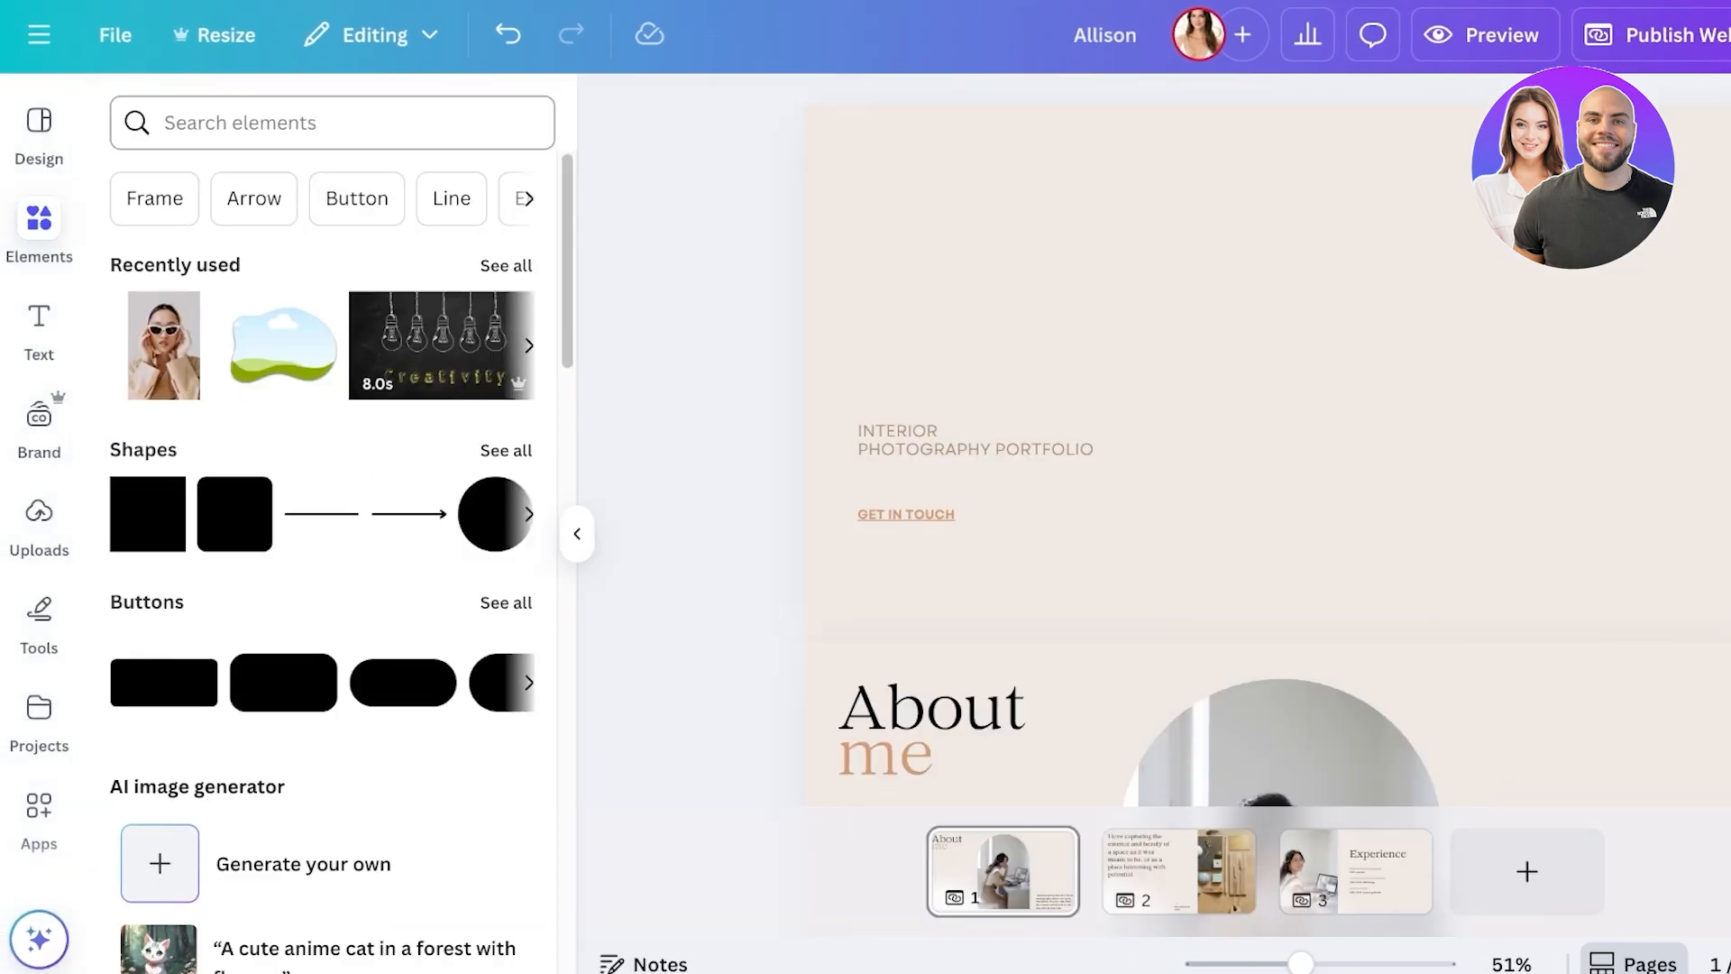
left_click(332, 123)
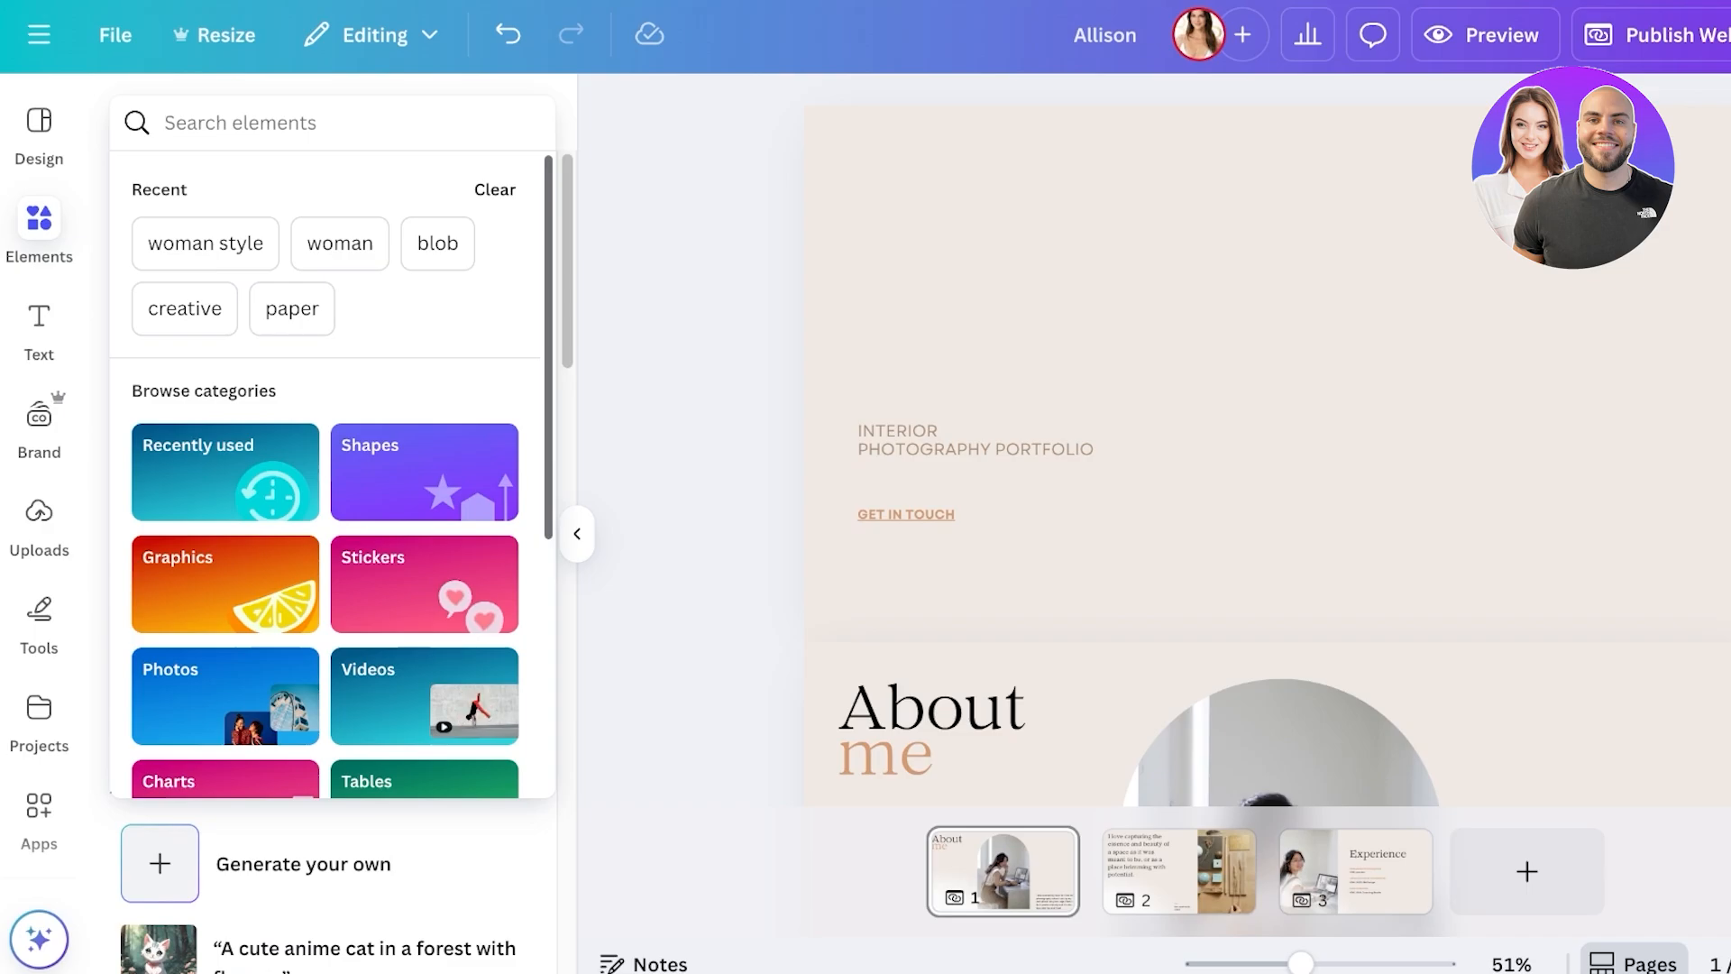
type("frame")
key("BackSpace")
key("BackSpace")
key("BackSpace")
key("BackSpace")
key("BackSpace")
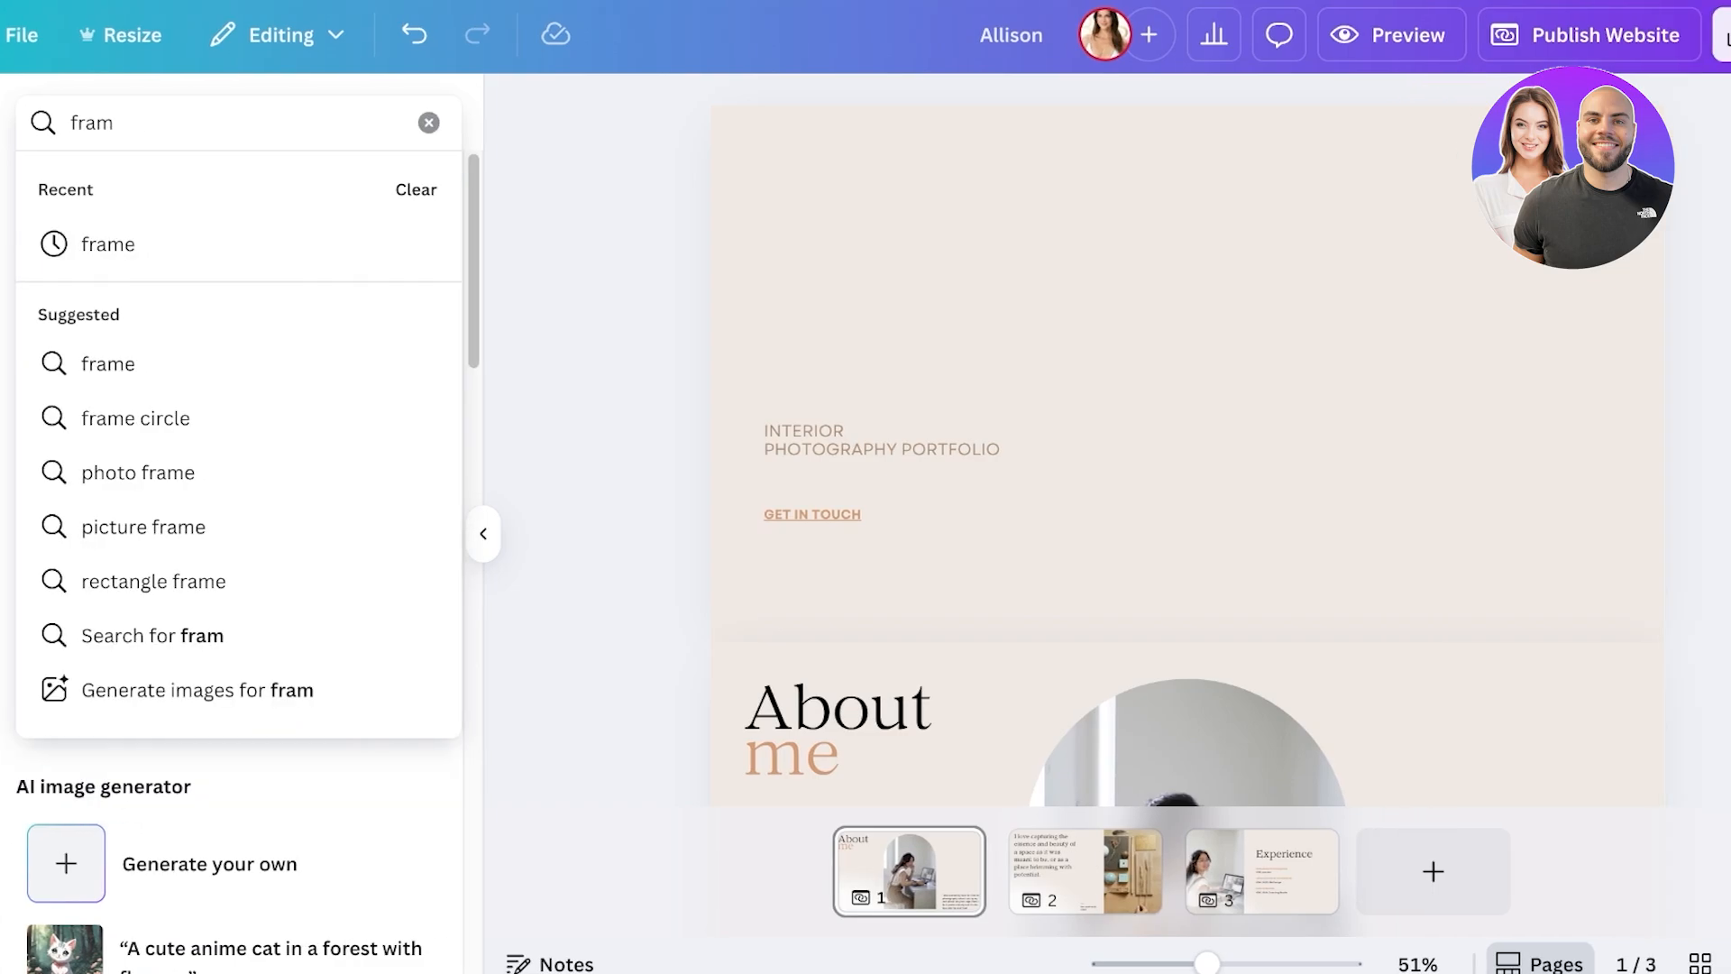
type("arch")
key("Return")
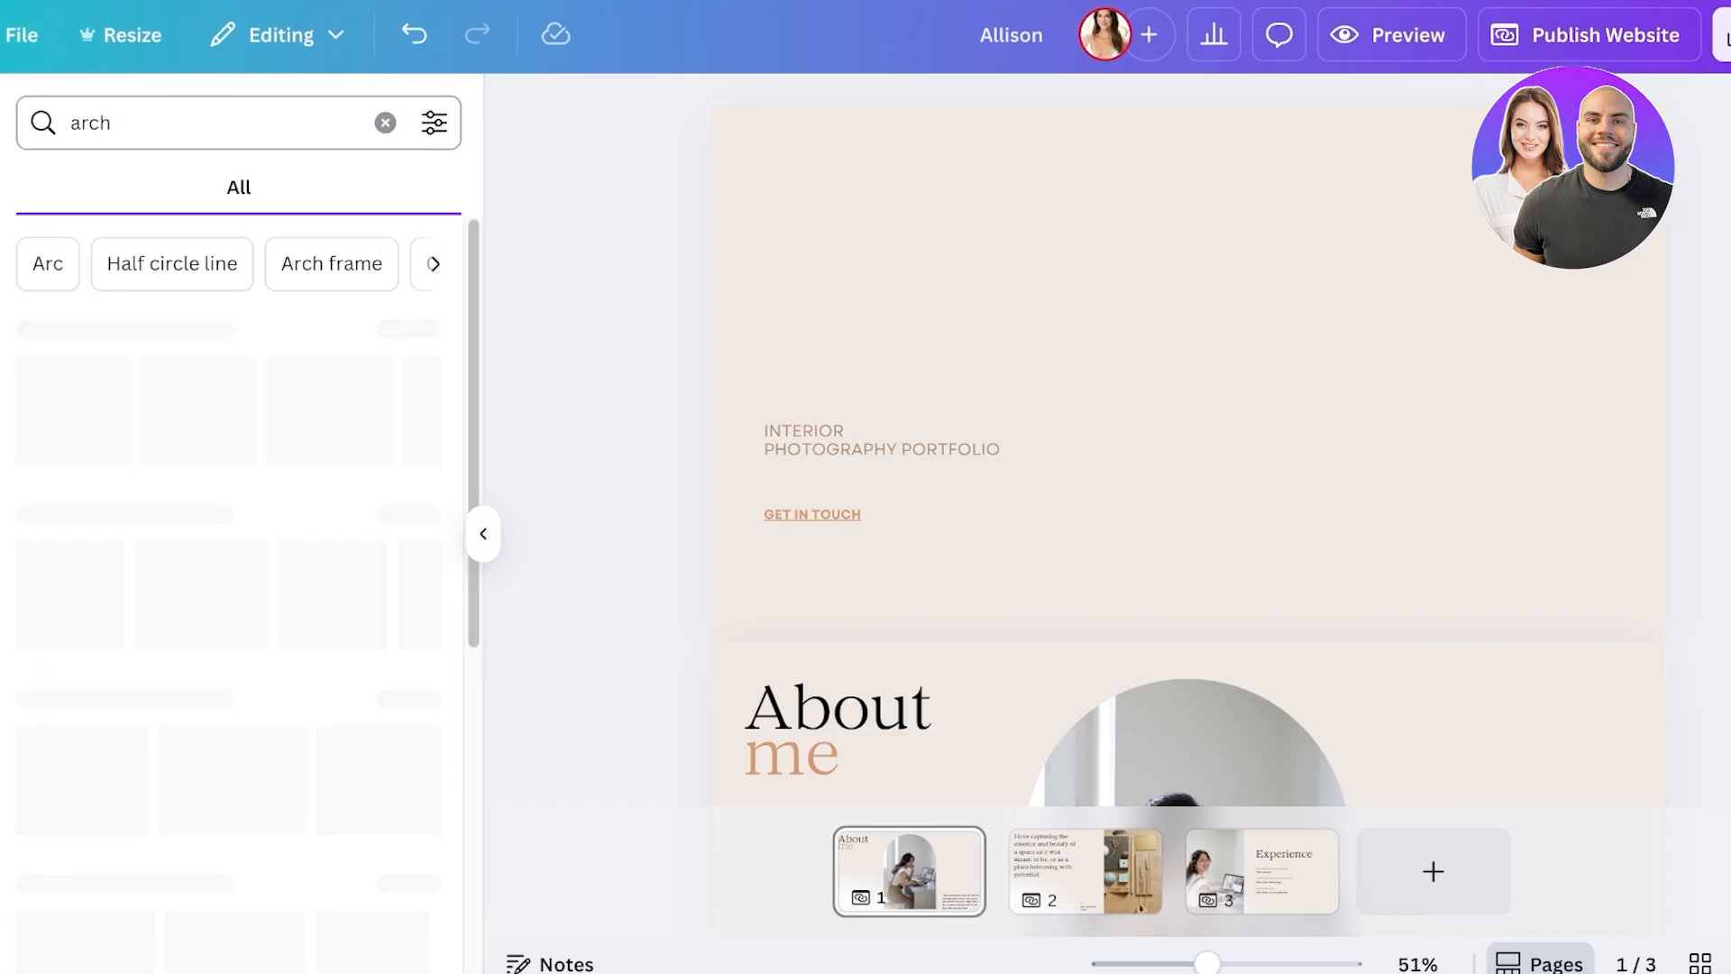
left_click(412, 514)
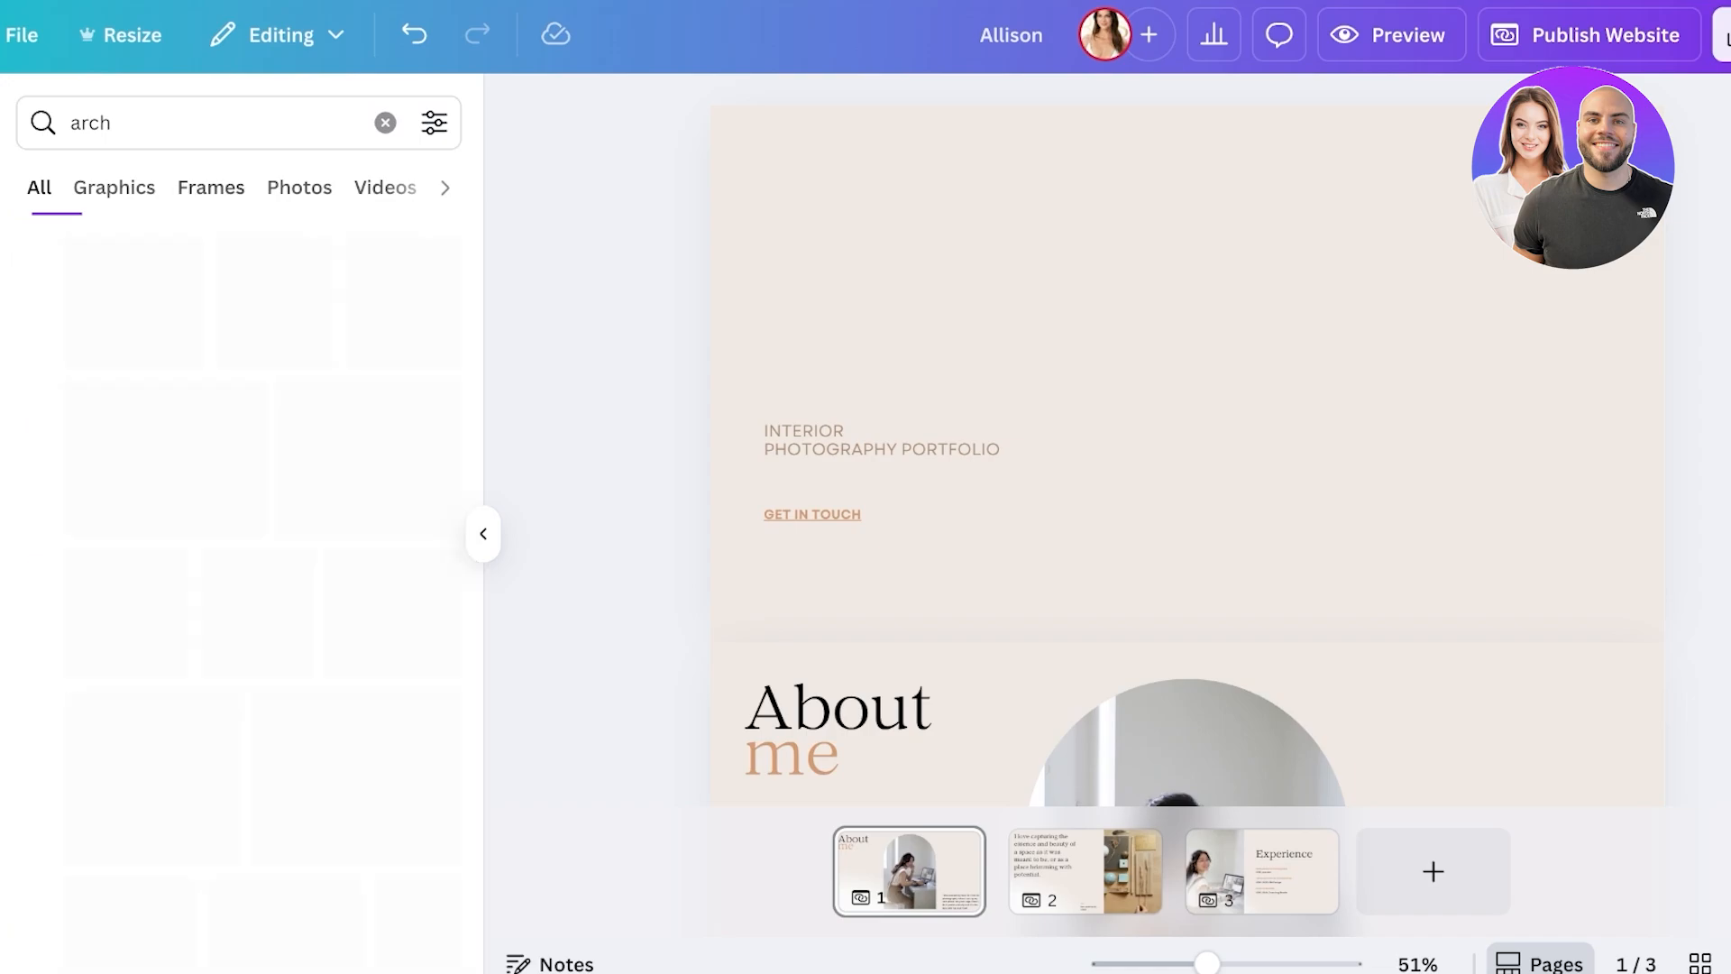
- Add an arch frame to the hero, widen and heighten it, then delete it
left_click(83, 306)
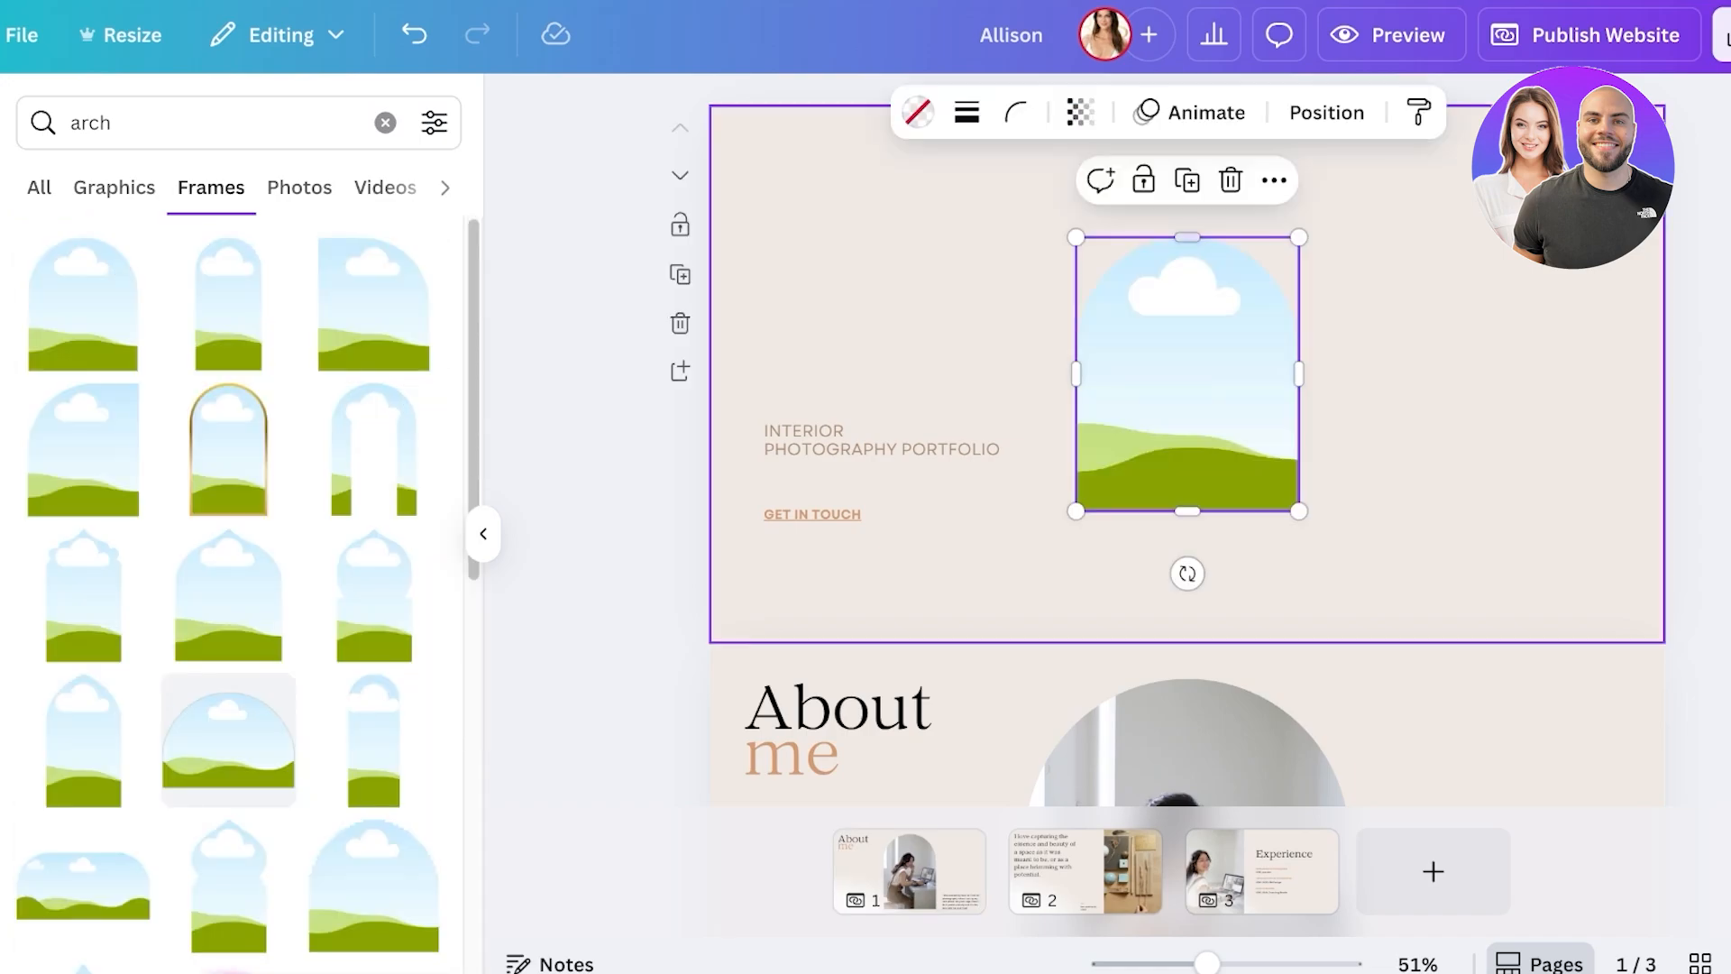
left_click_drag(1298, 372, 1601, 373)
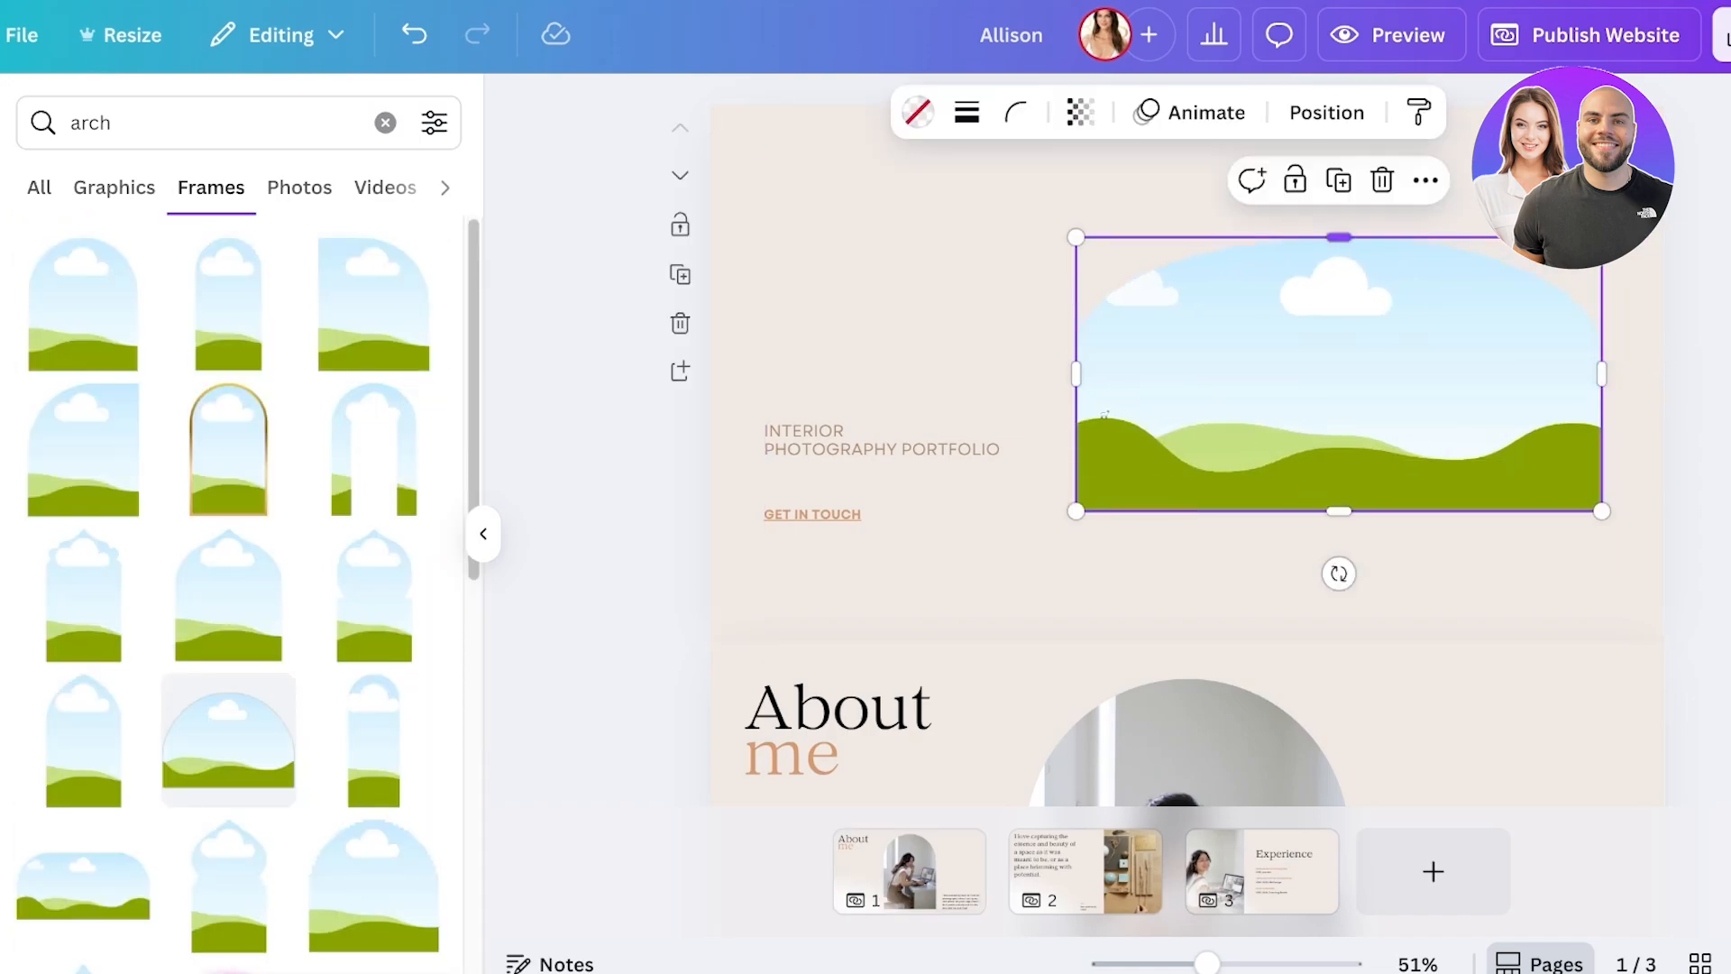
left_click_drag(1339, 237, 1338, 160)
key("Delete")
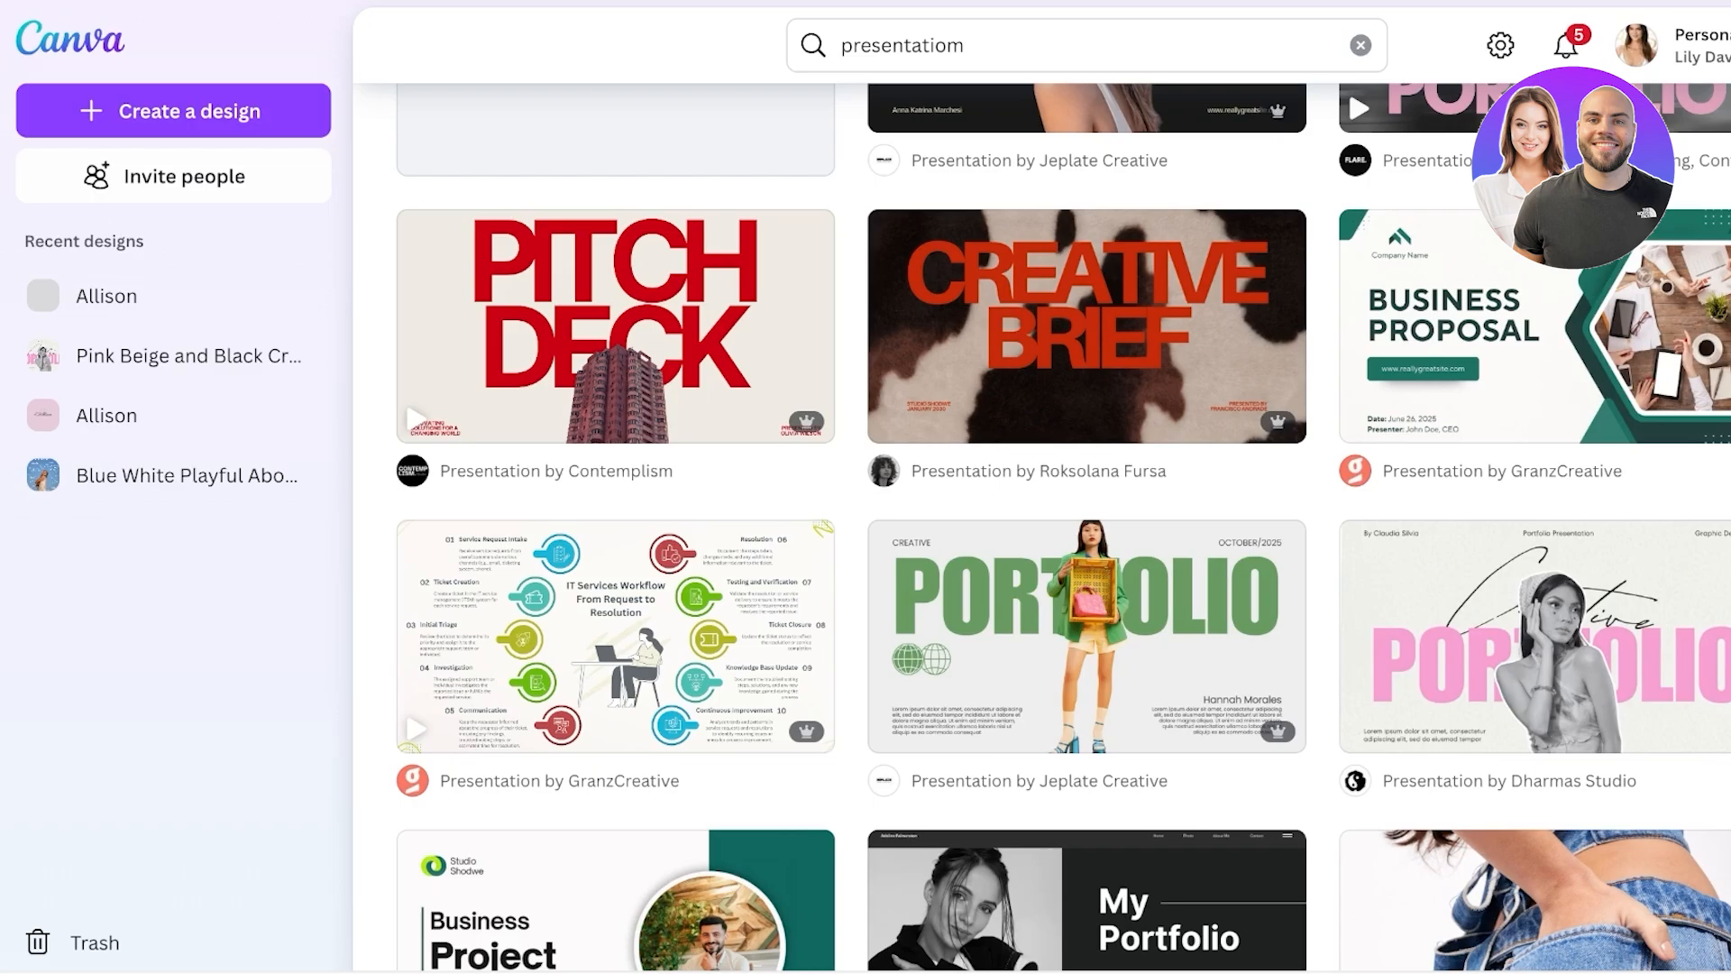
- Compare Free, Pro and Teams at monthly prices, then return to yearly (Pro US$55, Teams US$50/person)
scroll(1036, 541, "up", 5)
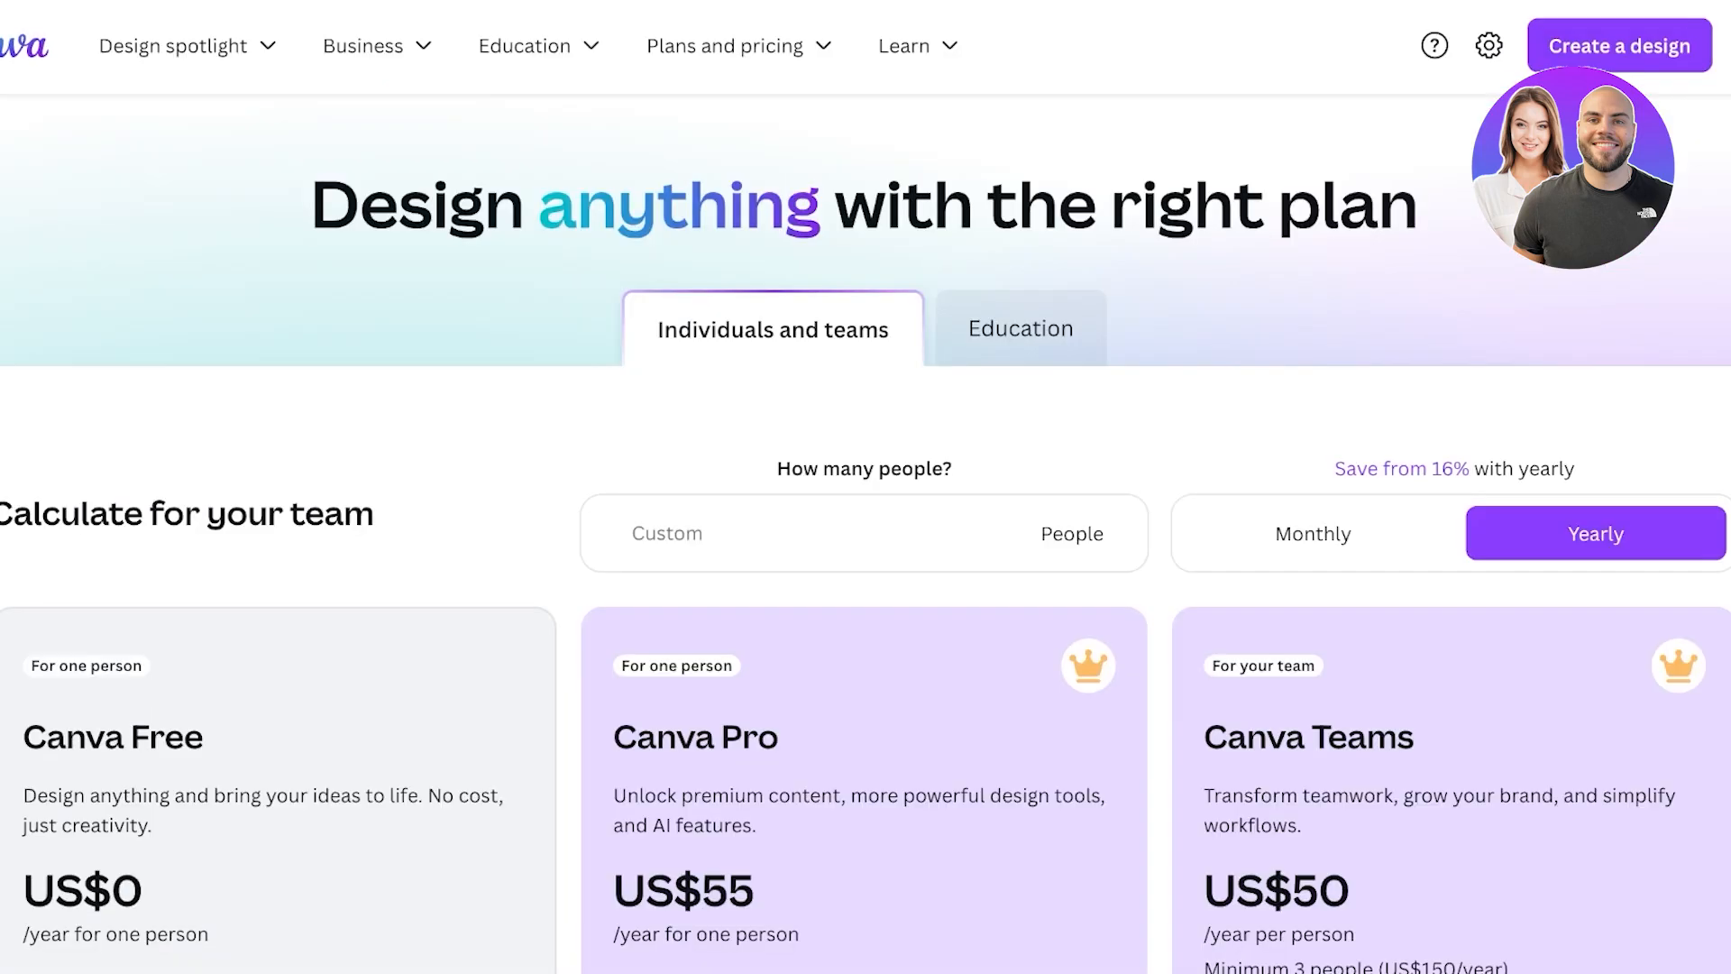
scroll(865, 487, "down", 4)
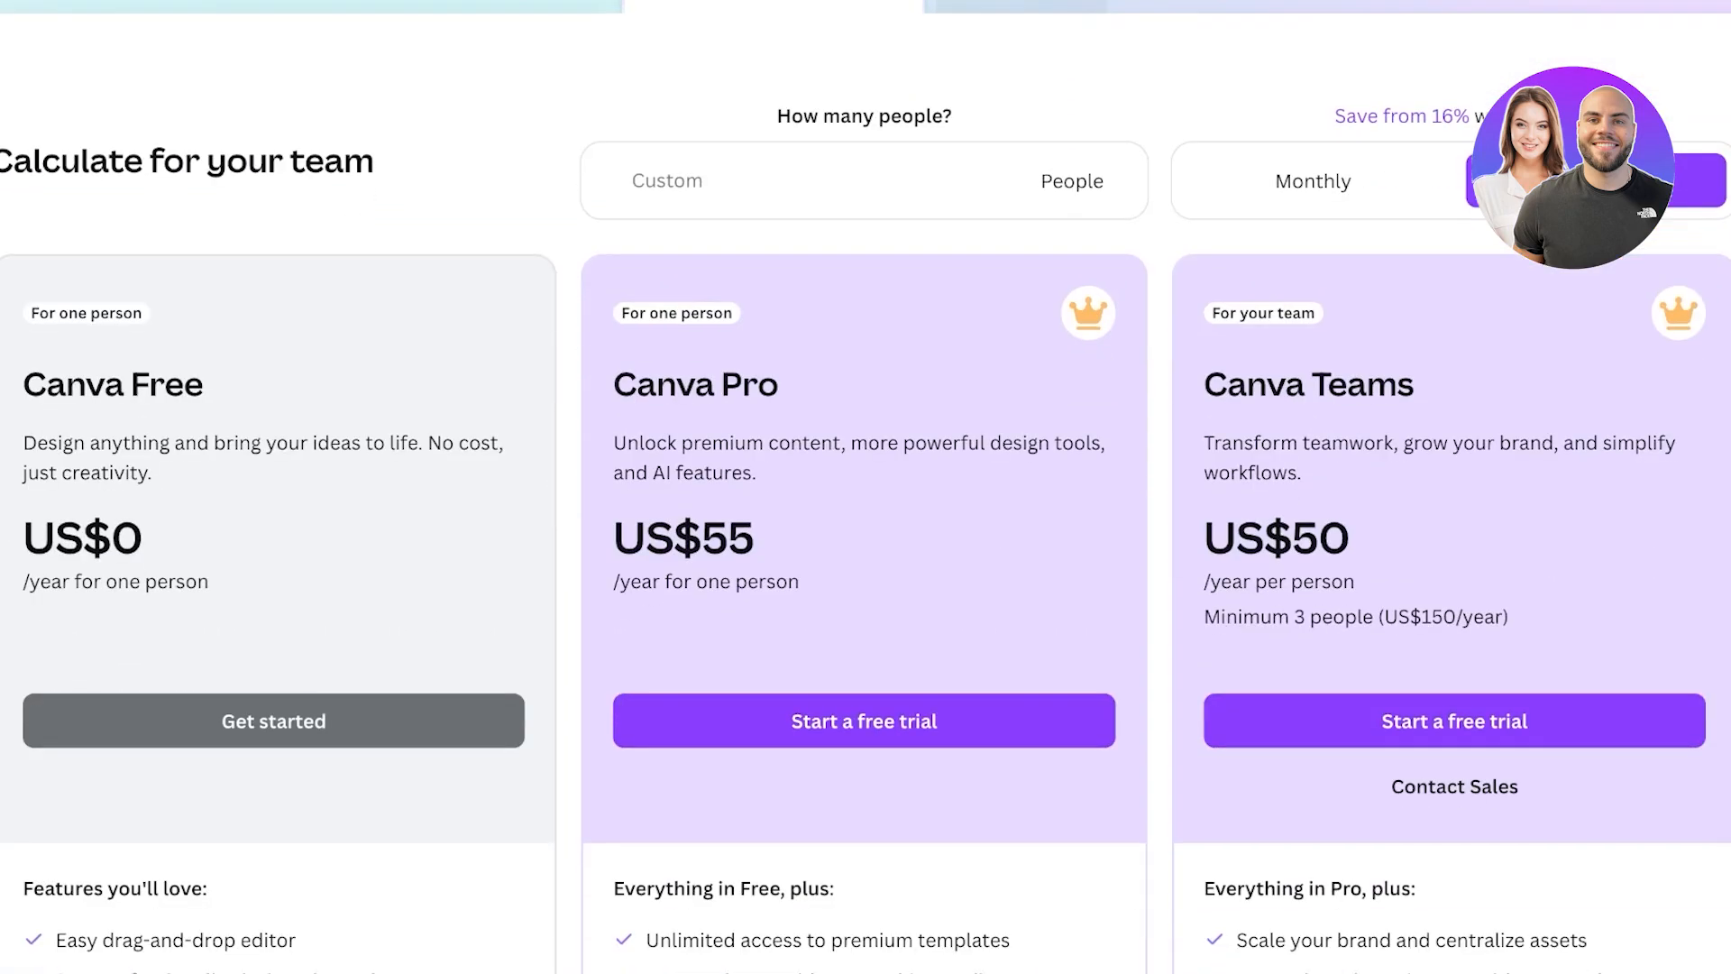
left_click(1313, 180)
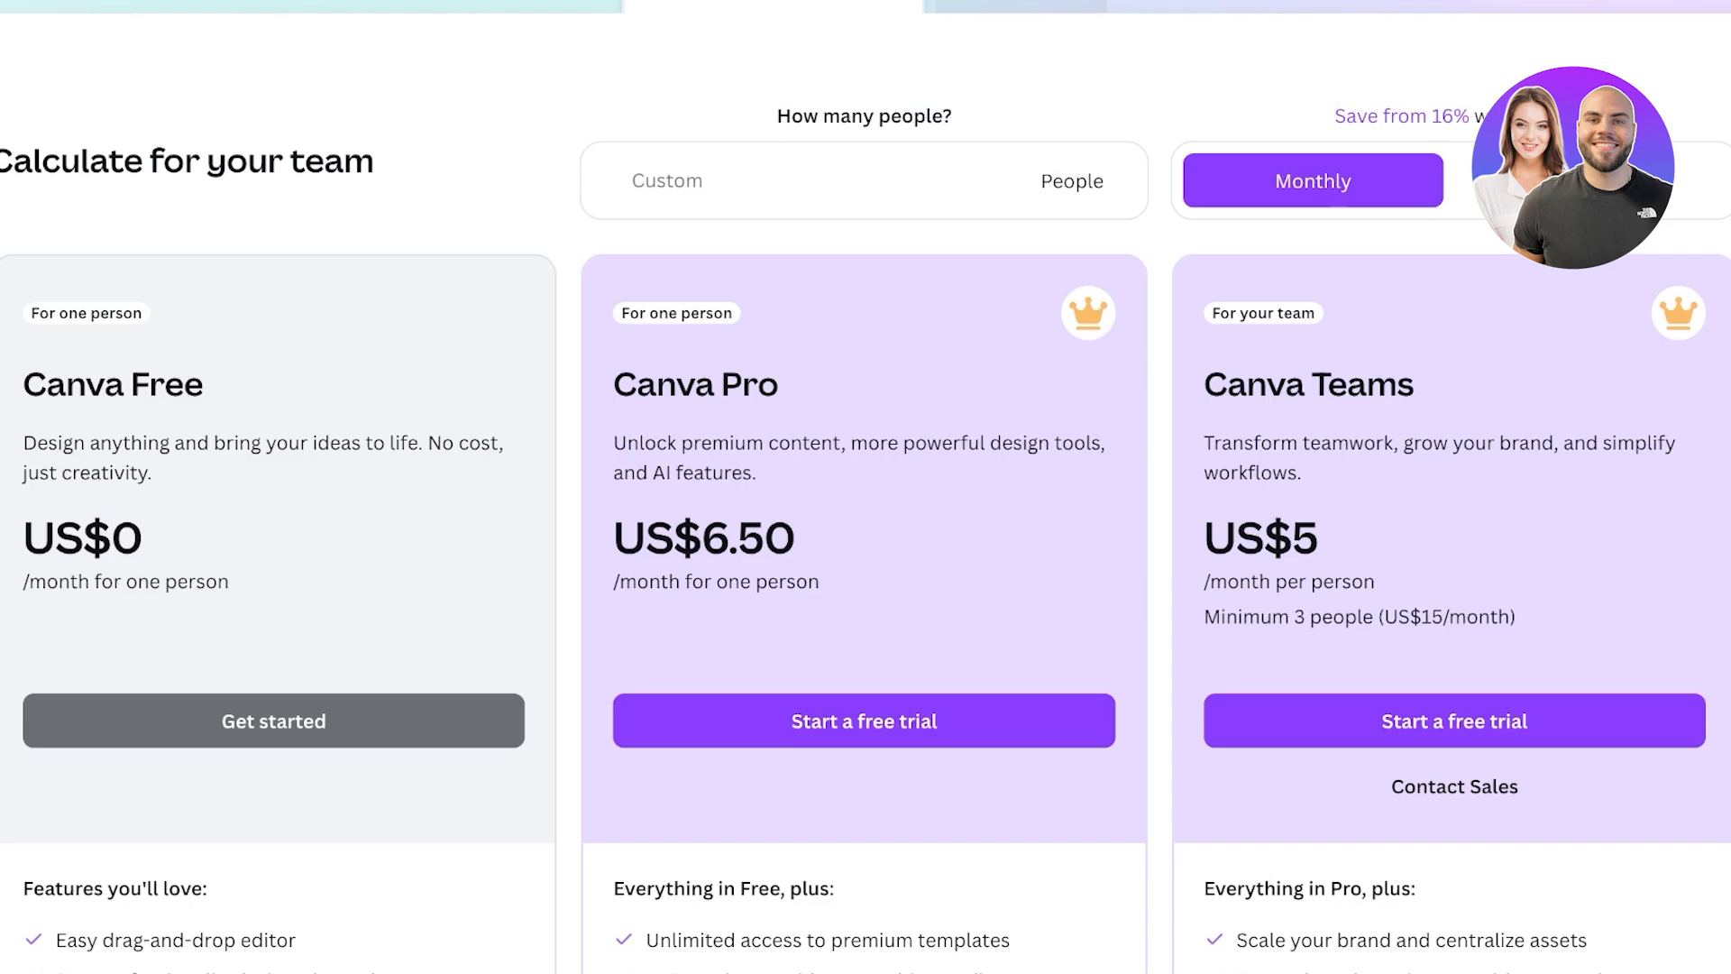
scroll(866, 486, "down", 6)
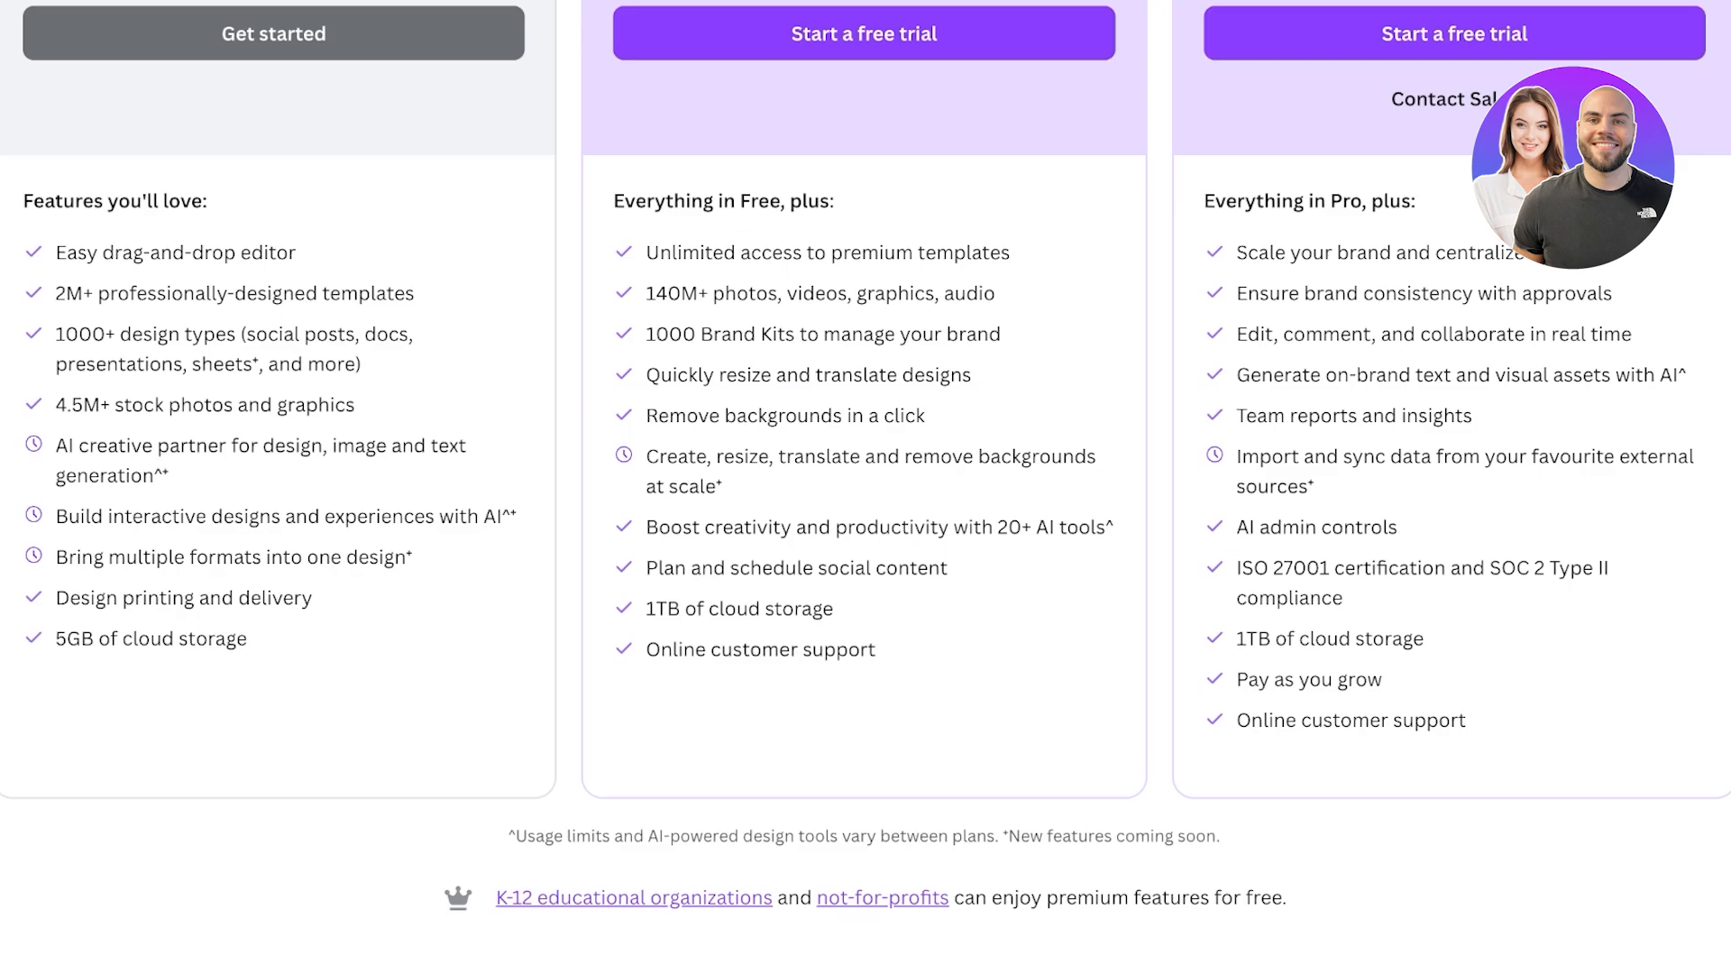
scroll(866, 487, "up", 8)
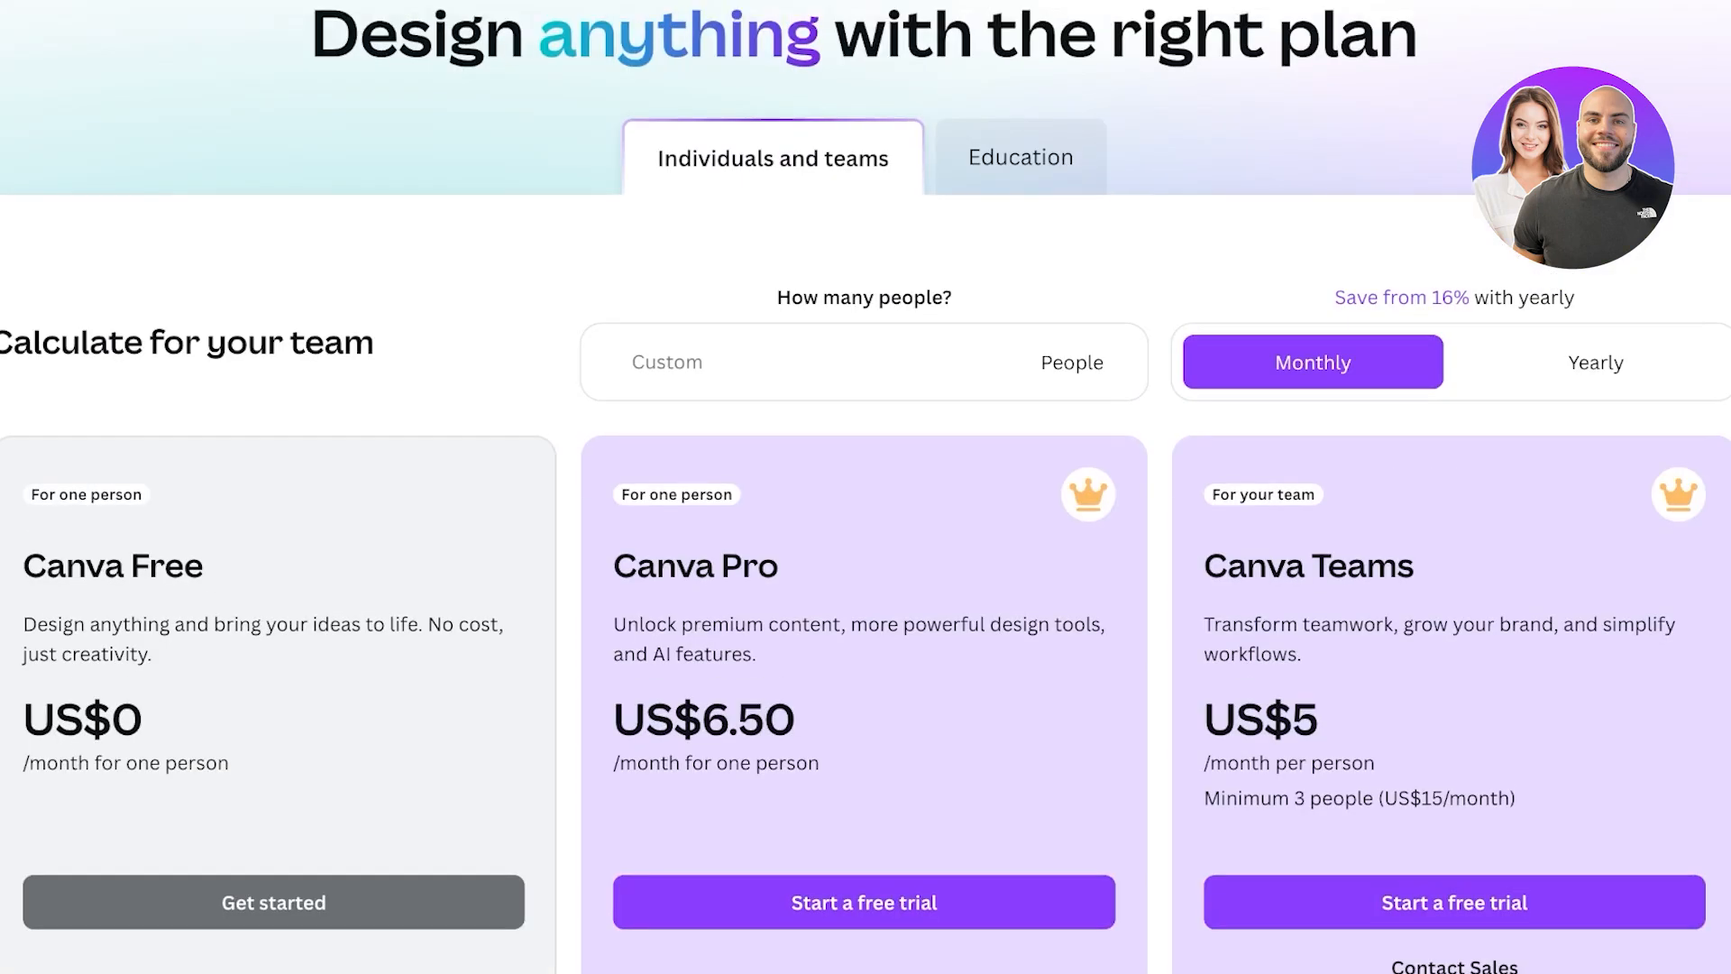
scroll(866, 487, "down", 3)
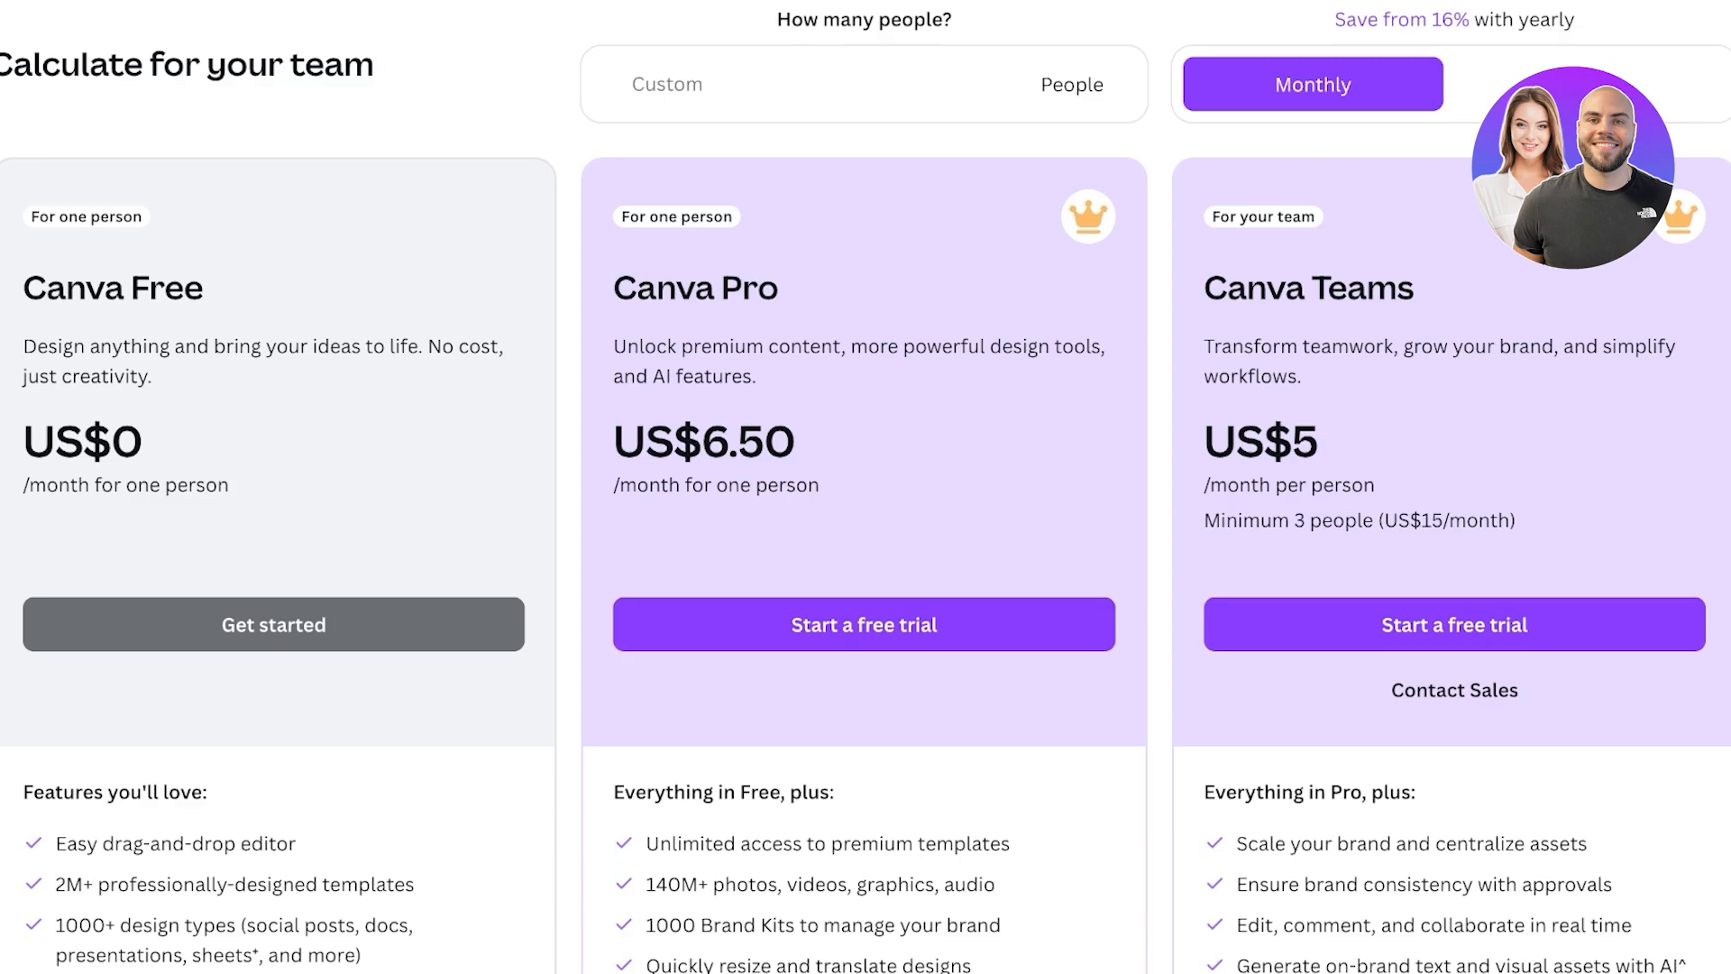
scroll(866, 492, "up", 1)
left_click(1595, 121)
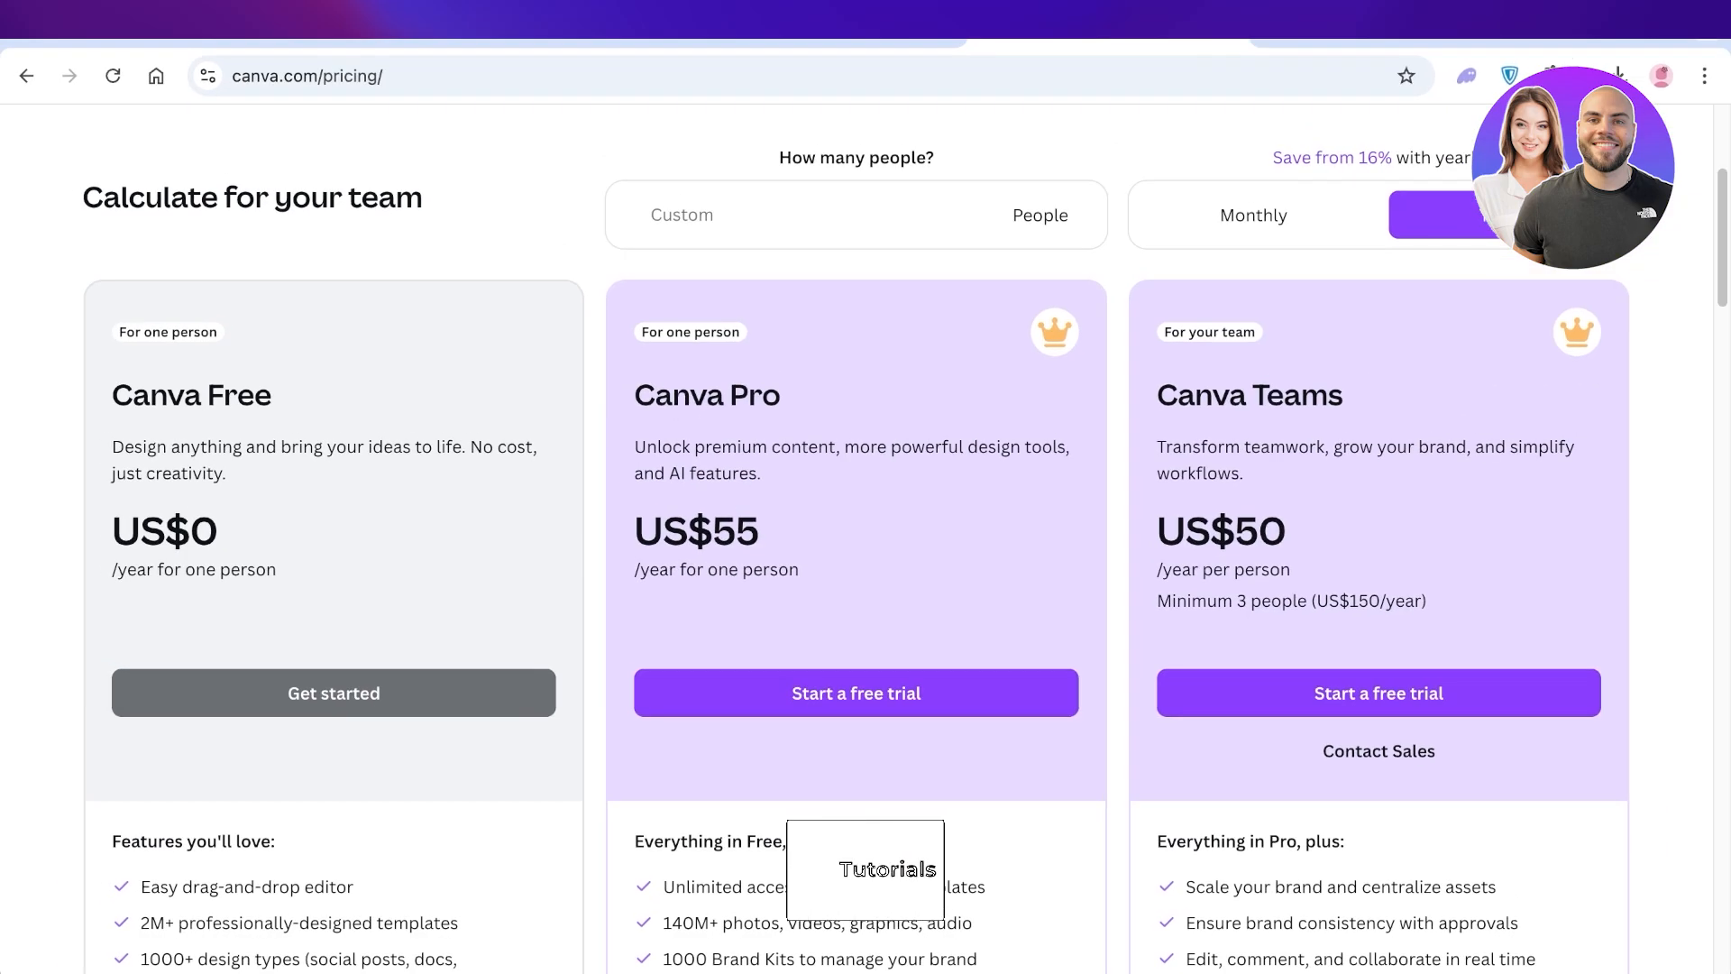
scroll(865, 541, "down", 2)
scroll(865, 541, "up", 5)
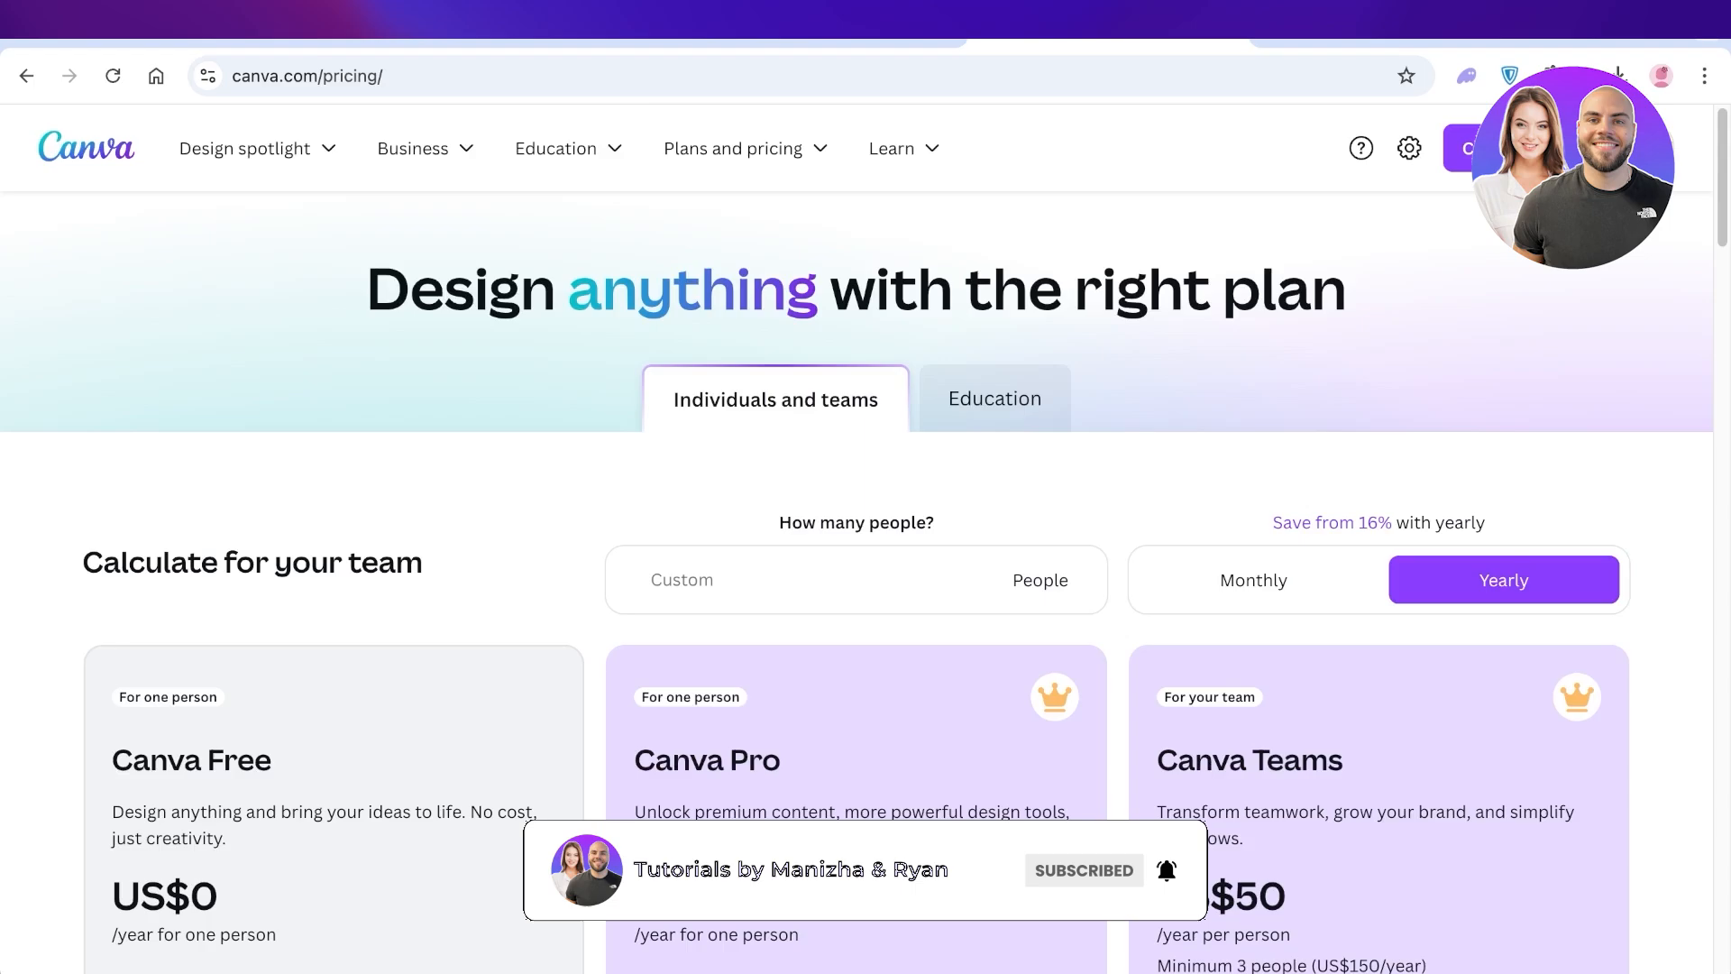